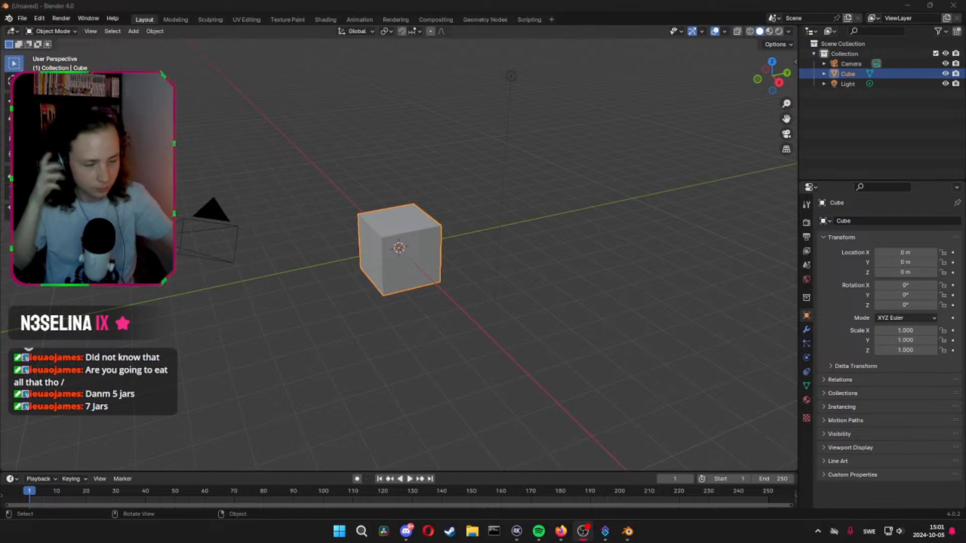
pyautogui.hotkey('alt', 'Tab')
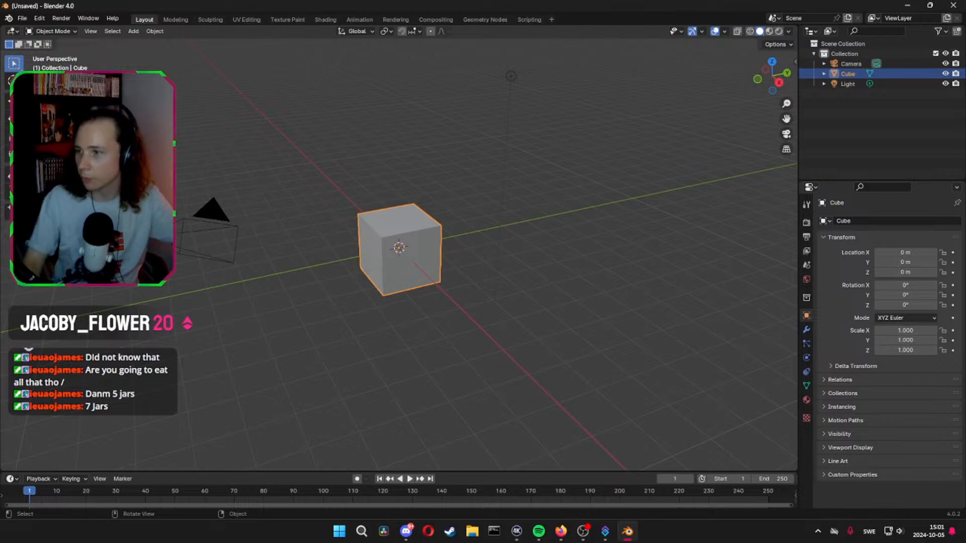
pyautogui.hotkey('alt', 'Tab')
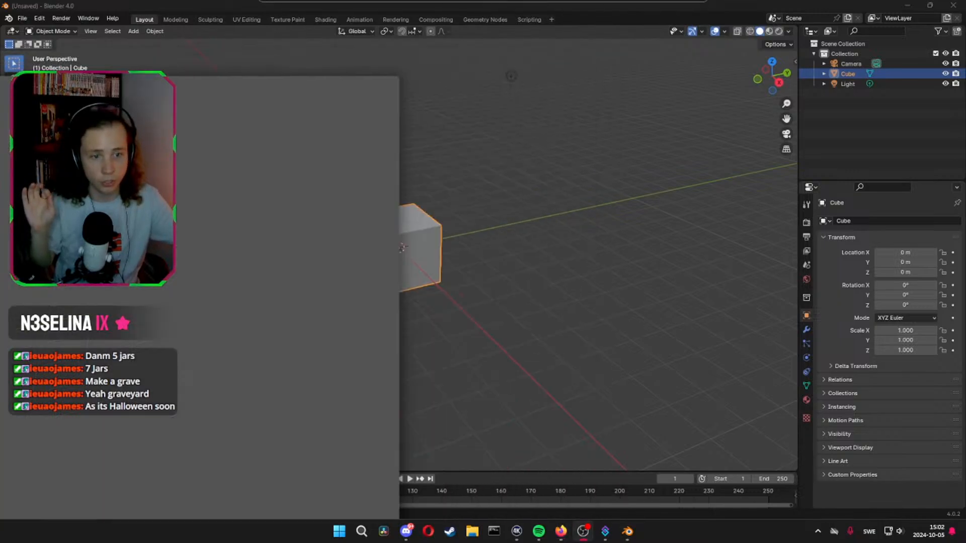
pyautogui.click(328, 338)
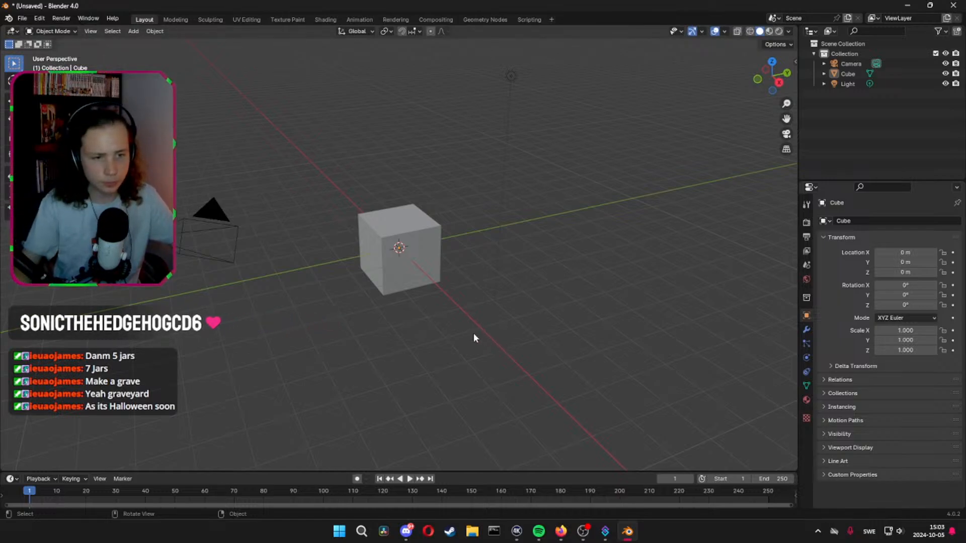
pyautogui.moveTo(473, 333)
pyautogui.mouseDown(button='middle')
pyautogui.moveTo(488, 310)
pyautogui.moveTo(489, 325)
pyautogui.mouseUp(button='middle')
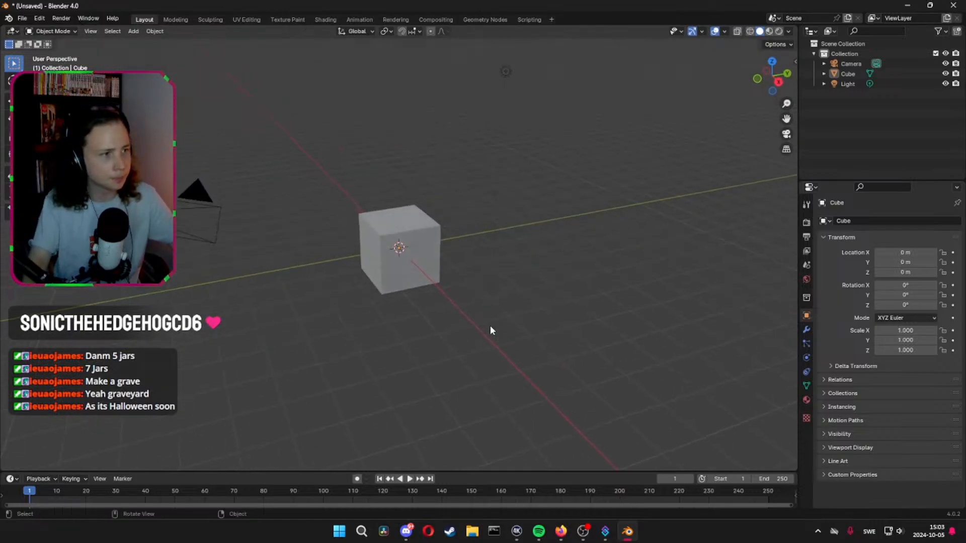
# Delete the default cube from the scene
pyautogui.click(404, 248)
pyautogui.press('x')
pyautogui.click(450, 271)
pyautogui.hotkey('shift', 'a')
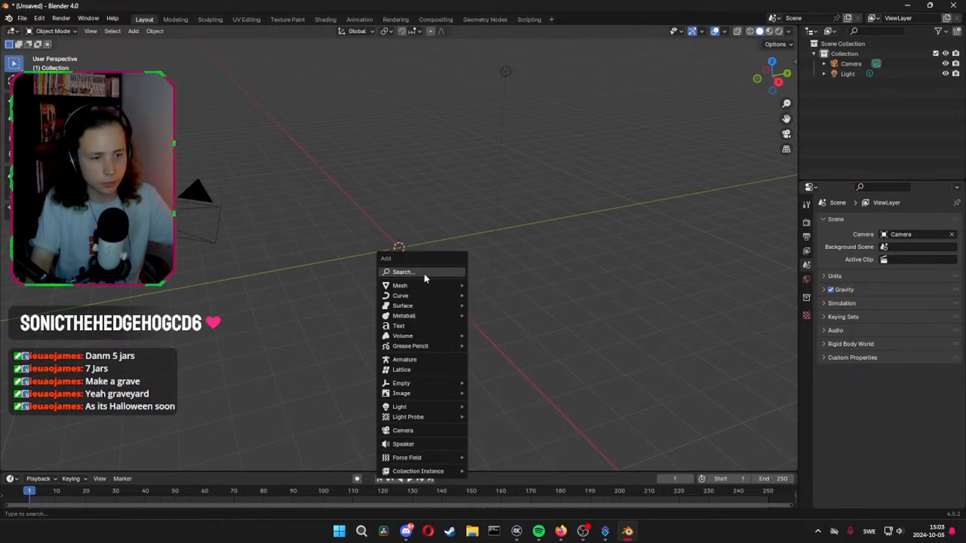
pyautogui.click(426, 274)
pyautogui.click(436, 292)
# Delete the camera, the light and their collection so the scene is empty
pyautogui.press('Delete')
pyautogui.press('a')
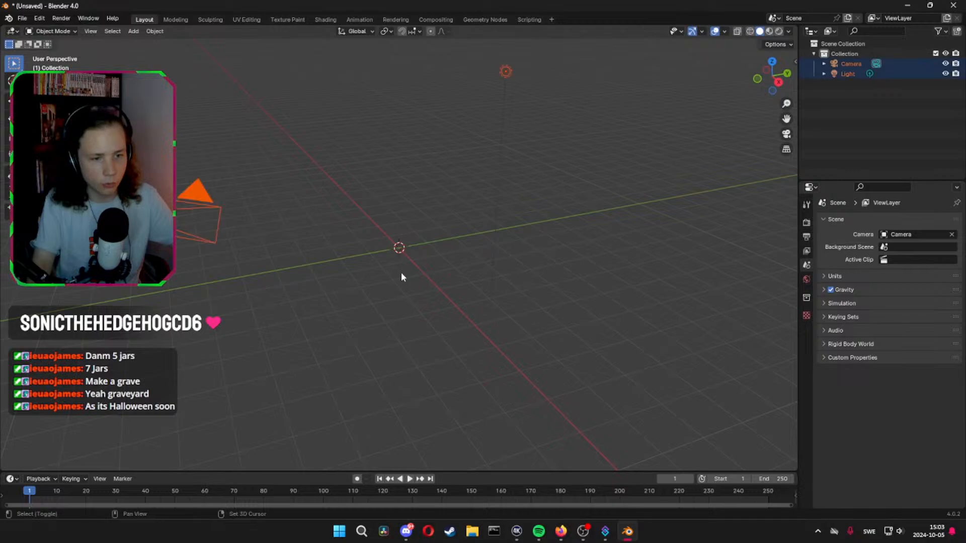
pyautogui.hotkey('alt', 'a')
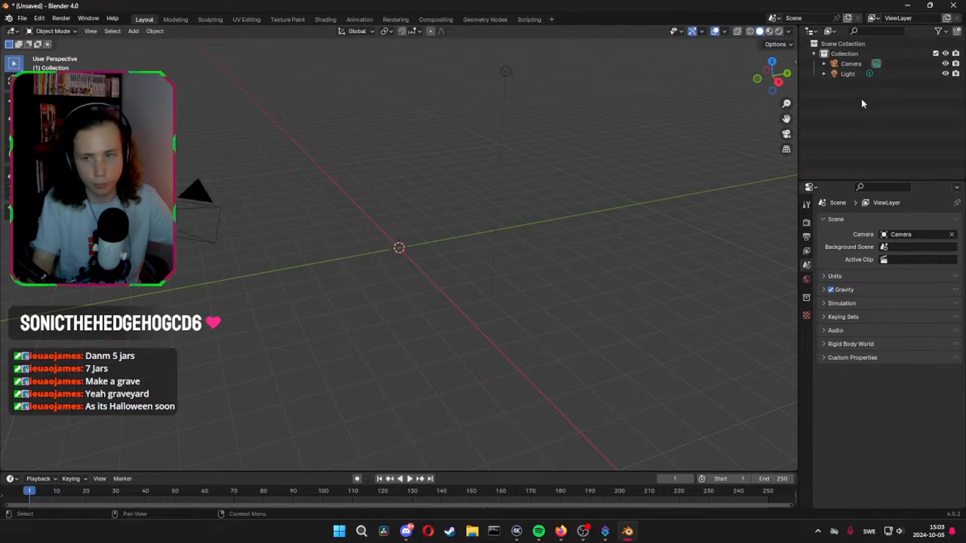
pyautogui.moveTo(862, 101); pyautogui.dragTo(858, 66)
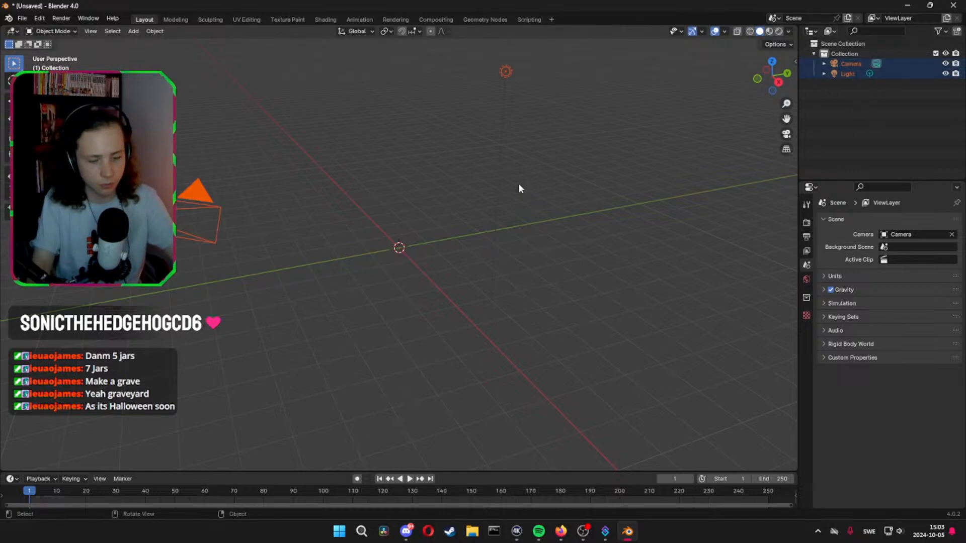
pyautogui.press('Delete')
pyautogui.click(856, 49)
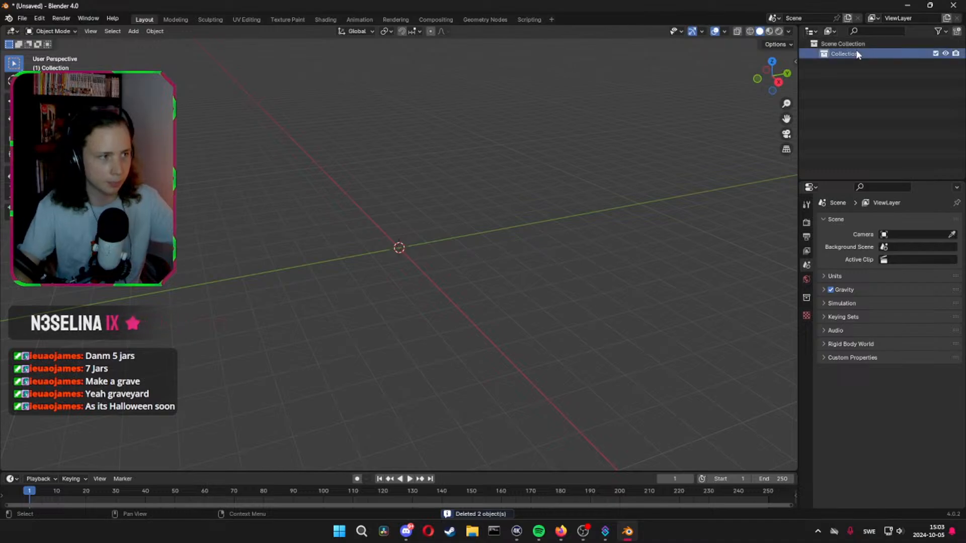
pyautogui.press('Delete')
# Add a plane mesh at the world origin
pyautogui.hotkey('shift', 'a')
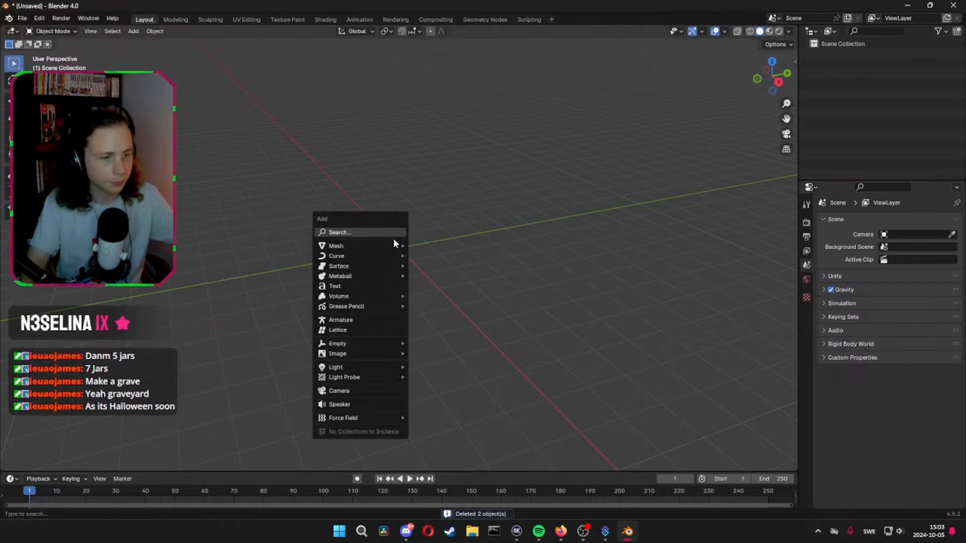
pyautogui.moveTo(391, 246)
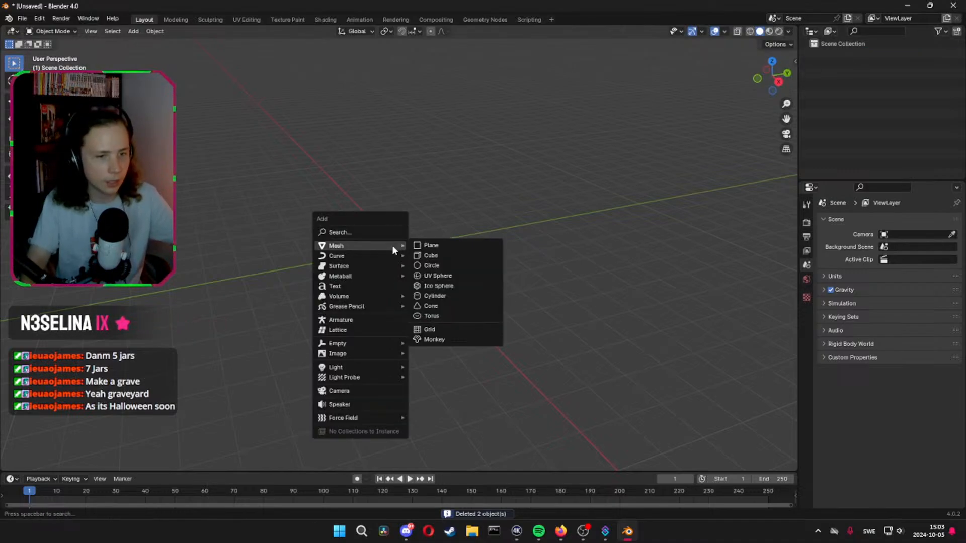
pyautogui.click(443, 246)
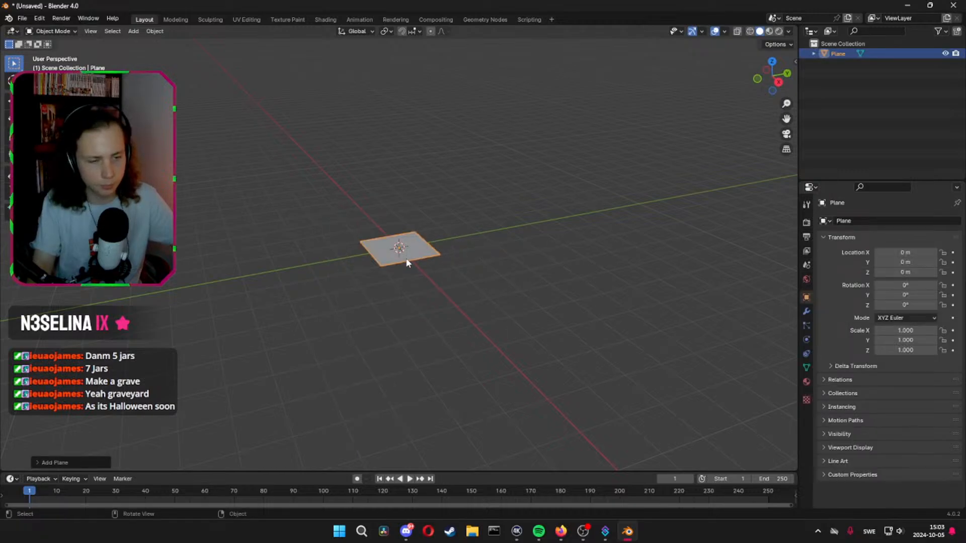
pyautogui.moveTo(408, 263); pyautogui.dragTo(382, 284, button='middle')
pyautogui.scroll(-5, 629, 227)
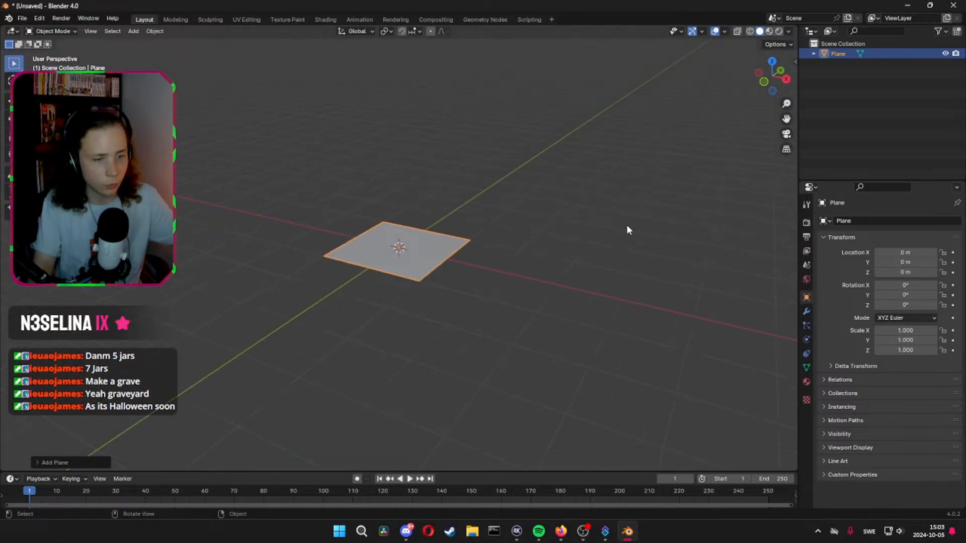
# Scale the plane object uniformly by a factor of 10
pyautogui.write('s10')
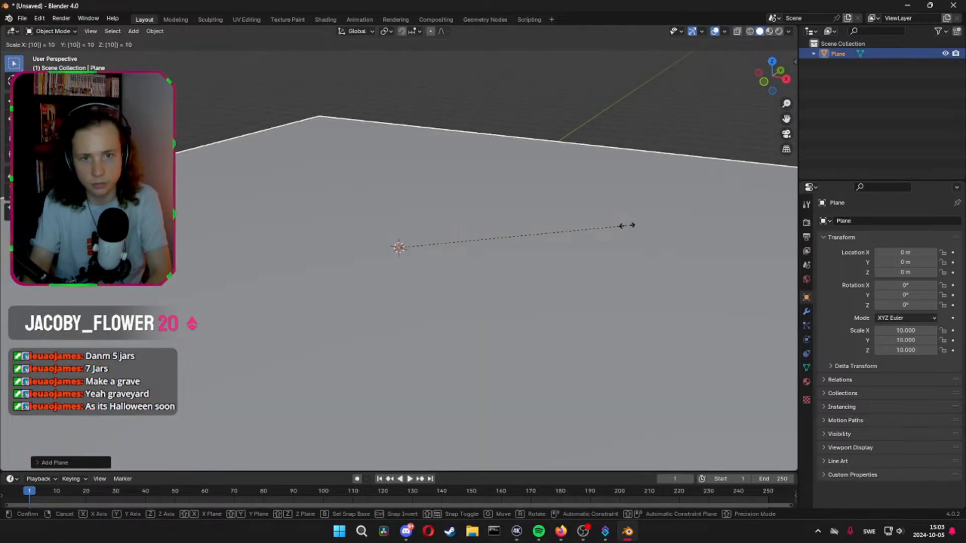
pyautogui.press('Return')
pyautogui.press('s')
pyautogui.moveTo(577, 218); pyautogui.dragTo(508, 229, button='middle')
pyautogui.rightClick(514, 231)
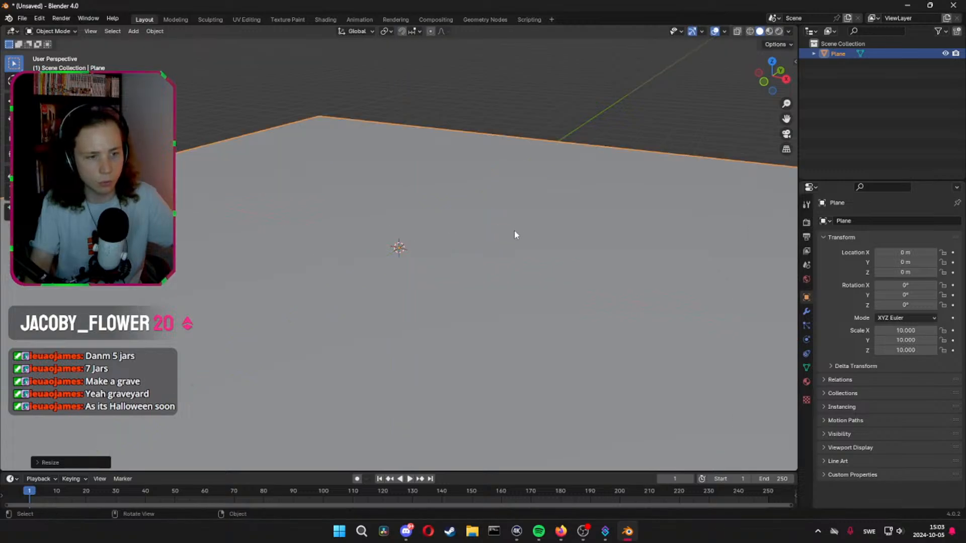
# In Edit Mode, scale the plane's entire mesh uniformly by a further factor of 10
pyautogui.moveTo(551, 132); pyautogui.dragTo(582, 116, button='middle')
pyautogui.scroll(-7, 508, 178)
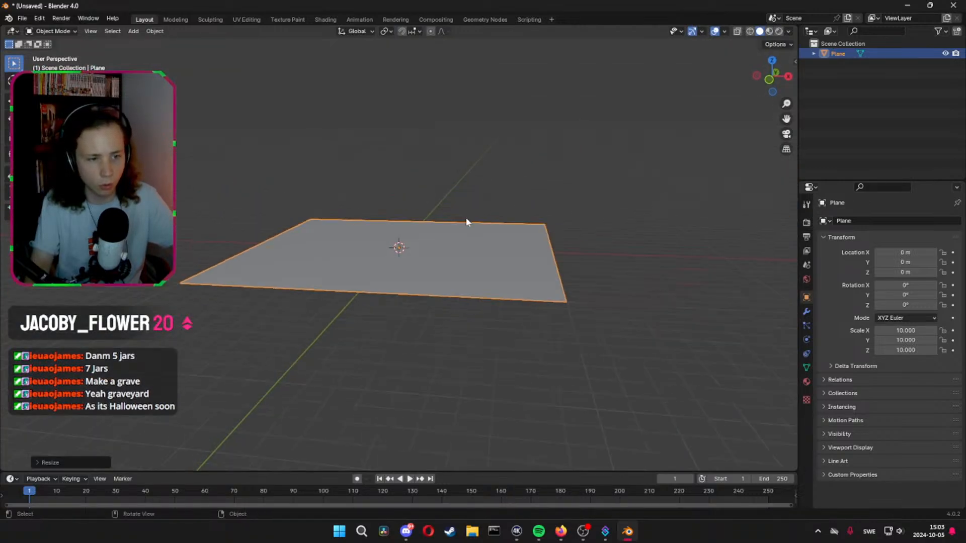
pyautogui.scroll(4, 388, 265)
pyautogui.scroll(2, 387, 263)
pyautogui.keyDown('shift'); pyautogui.moveTo(388, 263); pyautogui.dragTo(421, 261, button='middle'); pyautogui.keyUp('shift')
pyautogui.press('Tab')
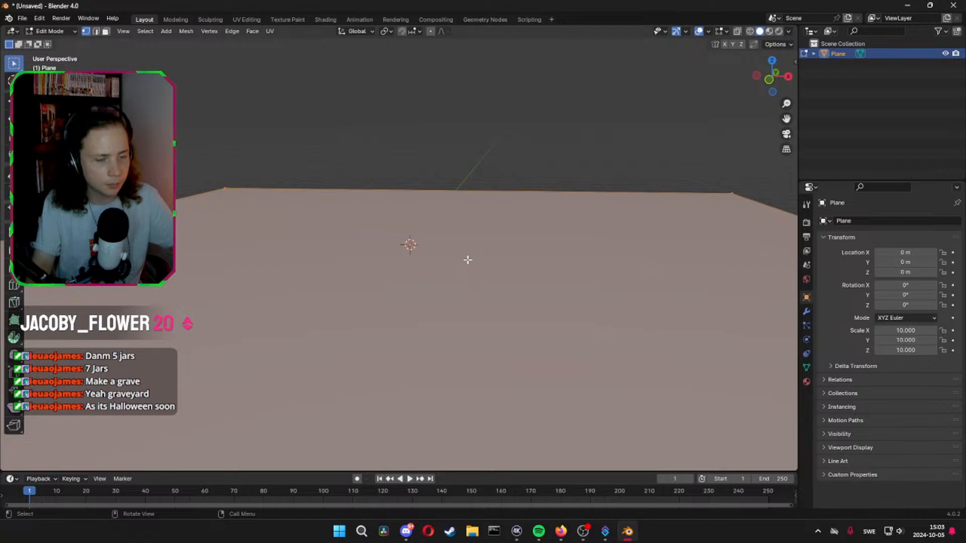
pyautogui.write('s')
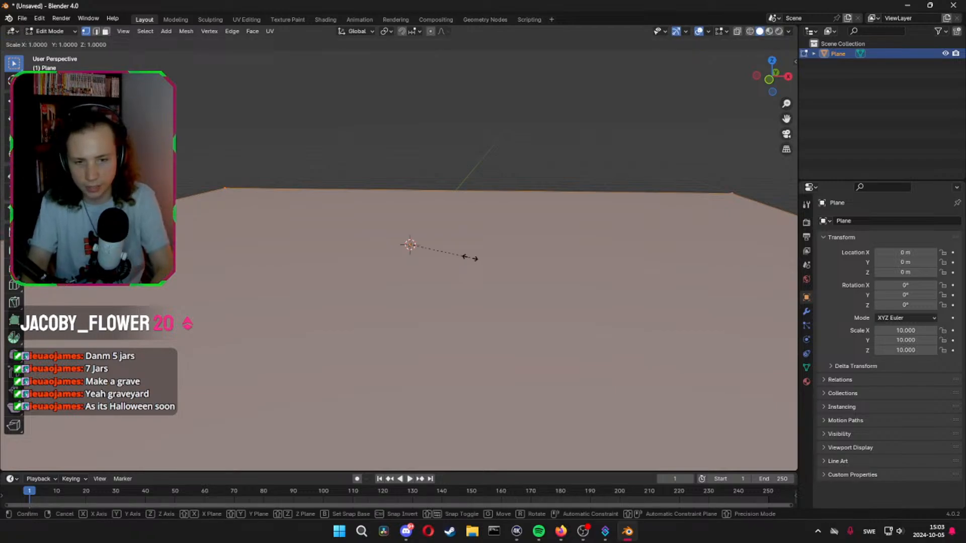
pyautogui.write('10')
pyautogui.press('Return')
pyautogui.scroll(-5, 487, 233)
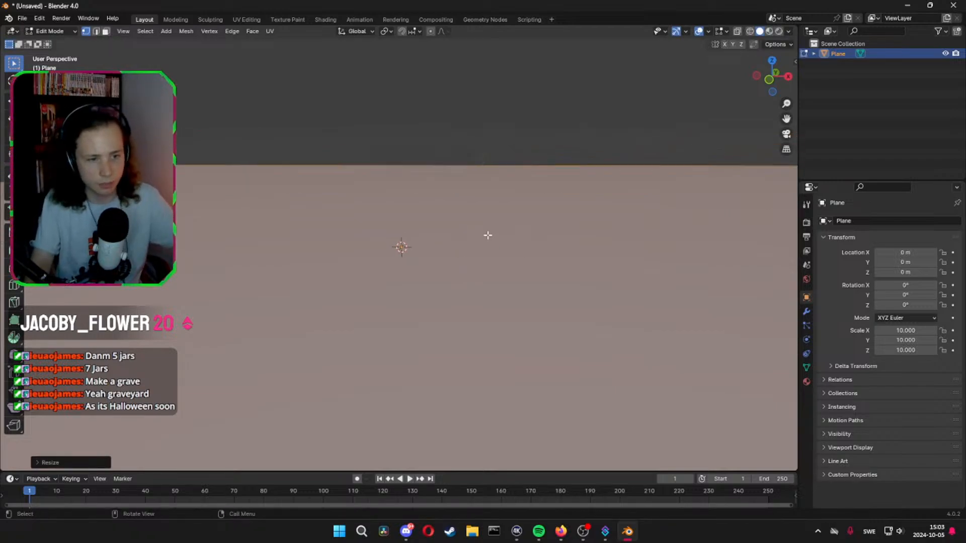
pyautogui.scroll(4, 481, 250)
pyautogui.scroll(1, 468, 259)
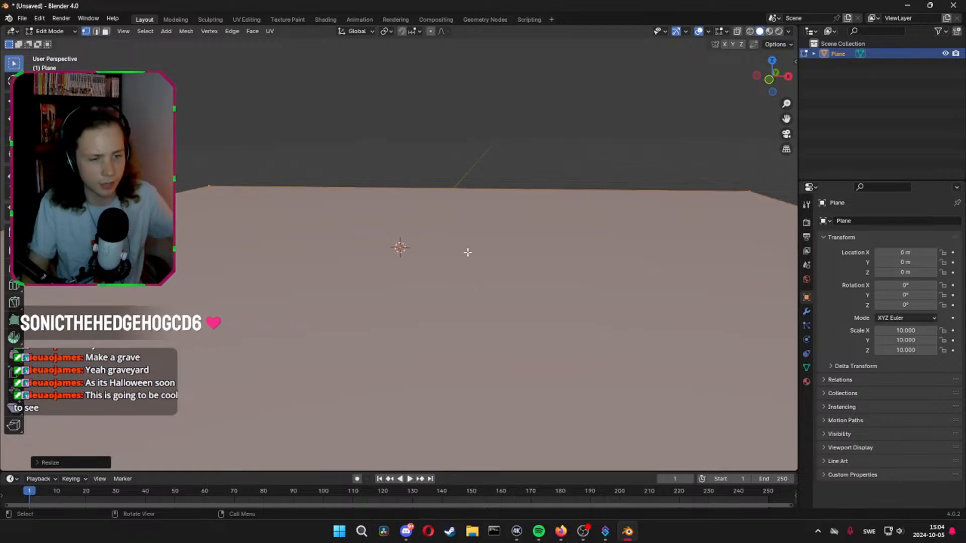
pyautogui.scroll(-4, 543, 244)
pyautogui.scroll(3, 551, 237)
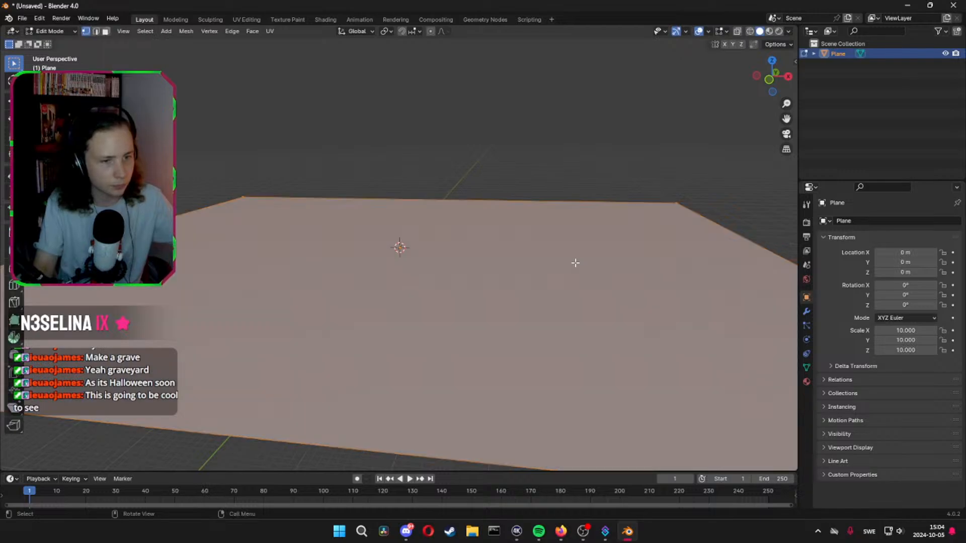
# Box-select the plane's corner vertices one after another, ending with the near-left corner
pyautogui.moveTo(443, 235); pyautogui.dragTo(460, 255, button='middle')
pyautogui.scroll(-3, 460, 255)
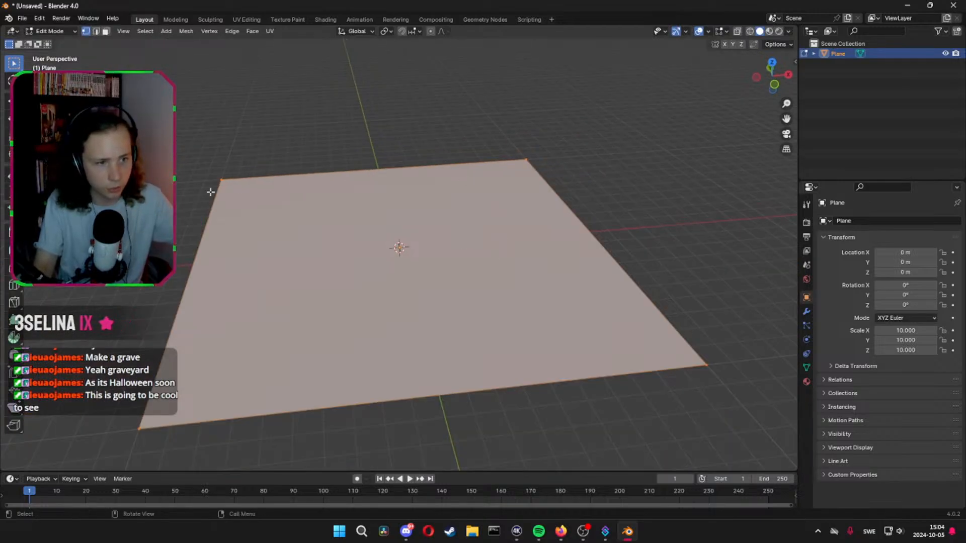
pyautogui.moveTo(205, 173); pyautogui.dragTo(255, 207)
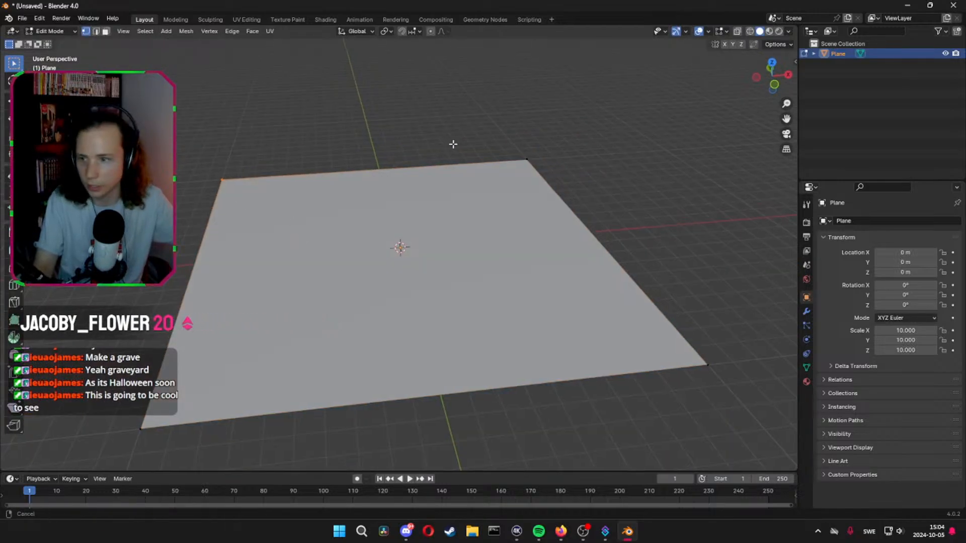
pyautogui.moveTo(453, 147); pyautogui.dragTo(535, 145, button='middle')
pyautogui.moveTo(534, 144); pyautogui.dragTo(595, 183)
pyautogui.moveTo(619, 284); pyautogui.dragTo(781, 375)
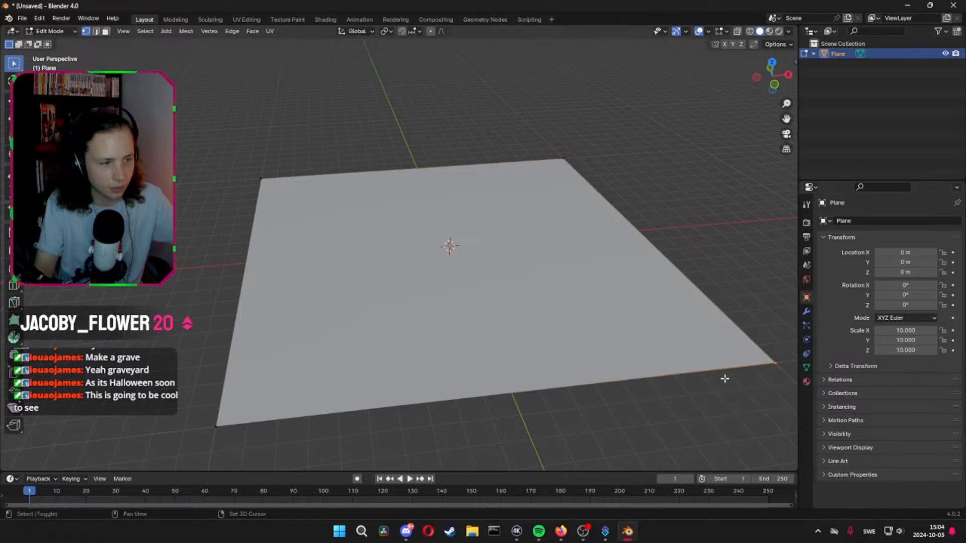
pyautogui.keyDown('shift'); pyautogui.moveTo(724, 377); pyautogui.dragTo(591, 353, button='middle'); pyautogui.keyUp('shift')
pyautogui.keyDown('shift'); pyautogui.moveTo(343, 320); pyautogui.dragTo(476, 301, button='middle'); pyautogui.keyUp('shift')
pyautogui.moveTo(152, 316); pyautogui.dragTo(242, 381)
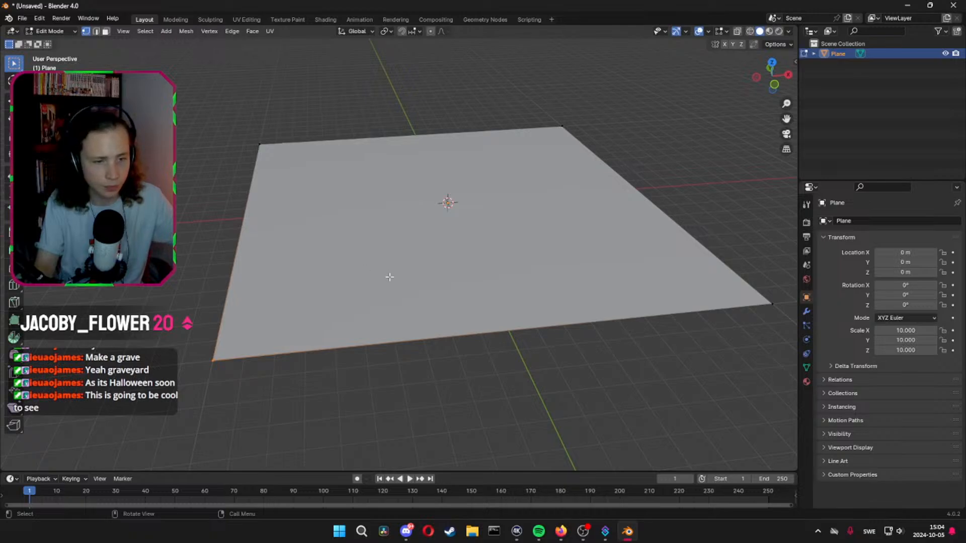
# Try raising the plane's near-left corner vertex along the Z axis, and undo the move
pyautogui.press('g')
pyautogui.press('z')
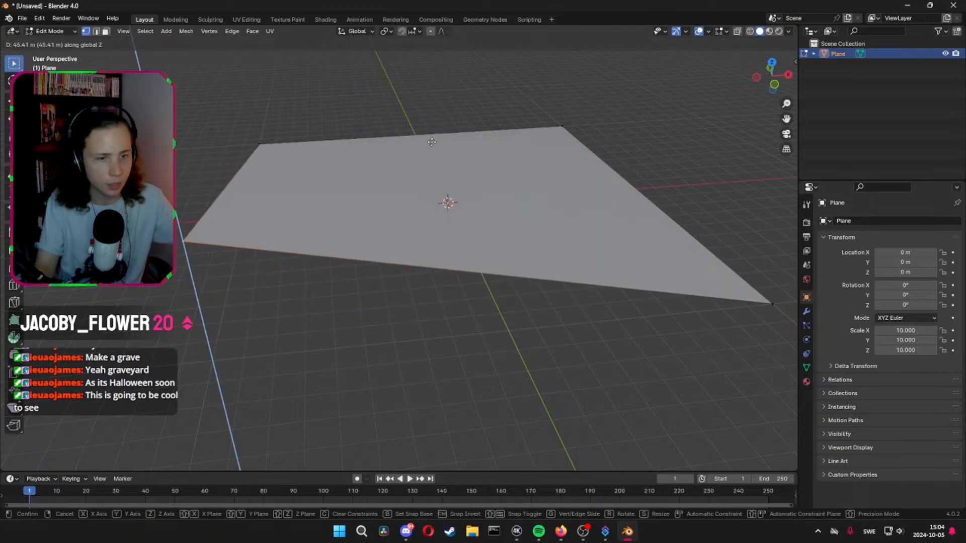
pyautogui.press('Escape')
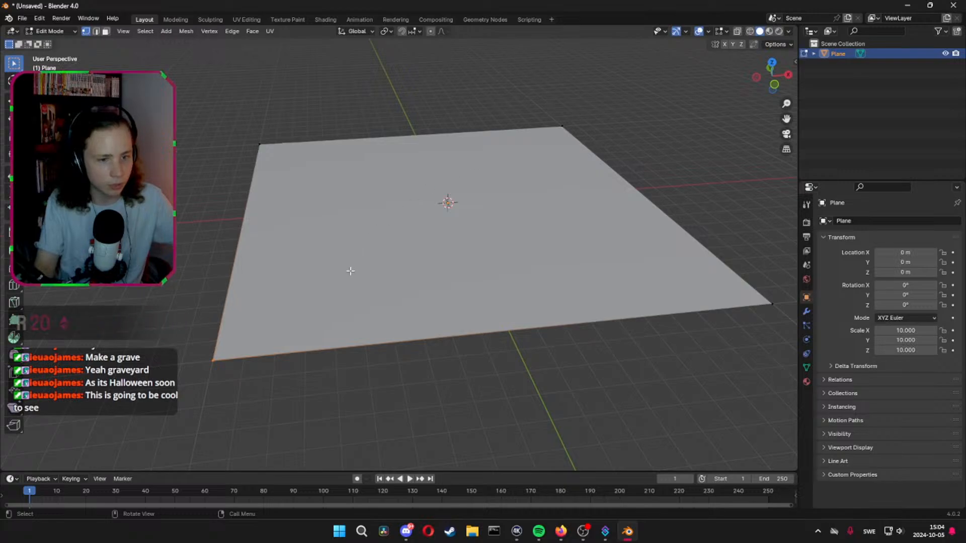
pyautogui.press('g')
pyautogui.press('z')
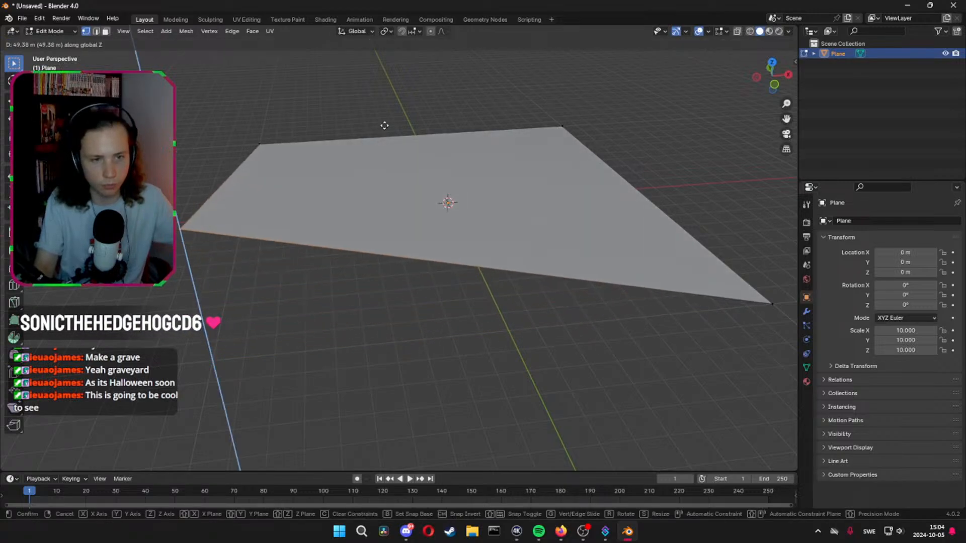
pyautogui.click(382, 145)
pyautogui.moveTo(382, 144); pyautogui.dragTo(370, 151, button='middle')
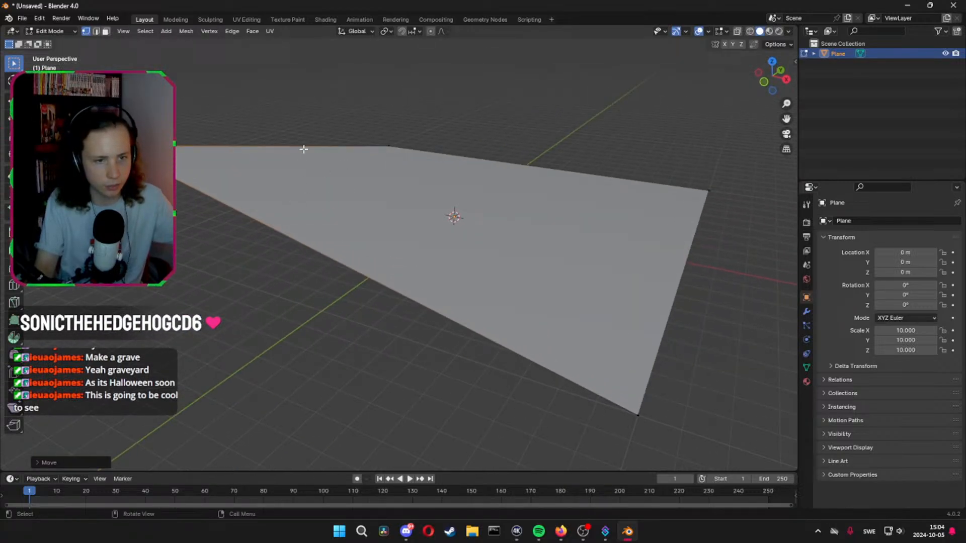
pyautogui.click(327, 197)
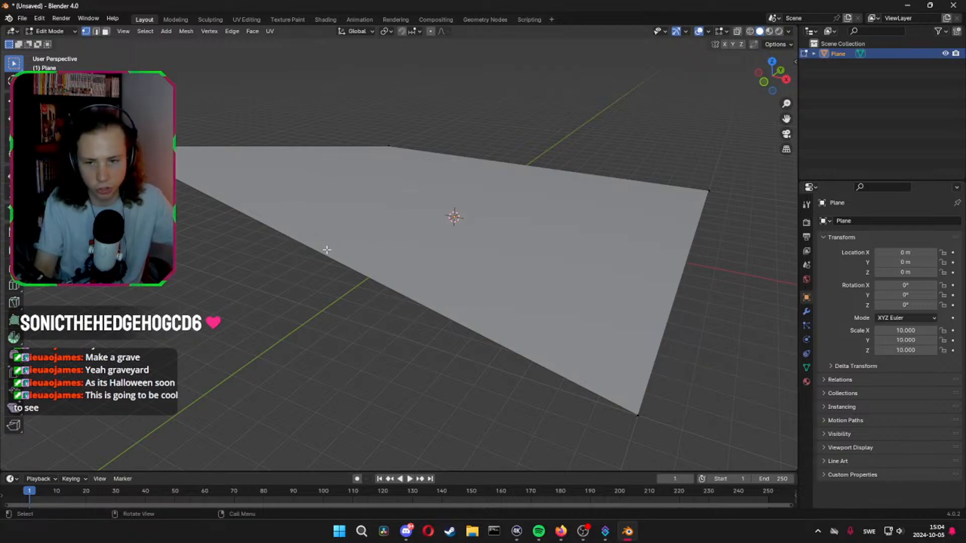
pyautogui.hotkey('ctrl', 'z')
pyautogui.hotkey('ctrl', 'z')
# Select the plane's whole mesh and subdivide it once
pyautogui.moveTo(336, 246); pyautogui.dragTo(407, 259, button='middle')
pyautogui.press('a')
pyautogui.rightClick(532, 257)
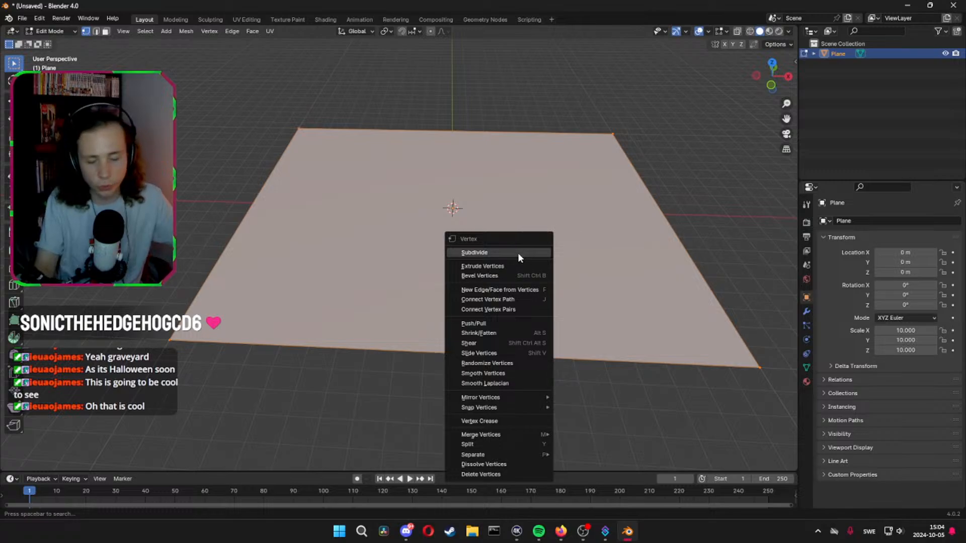
pyautogui.click(517, 252)
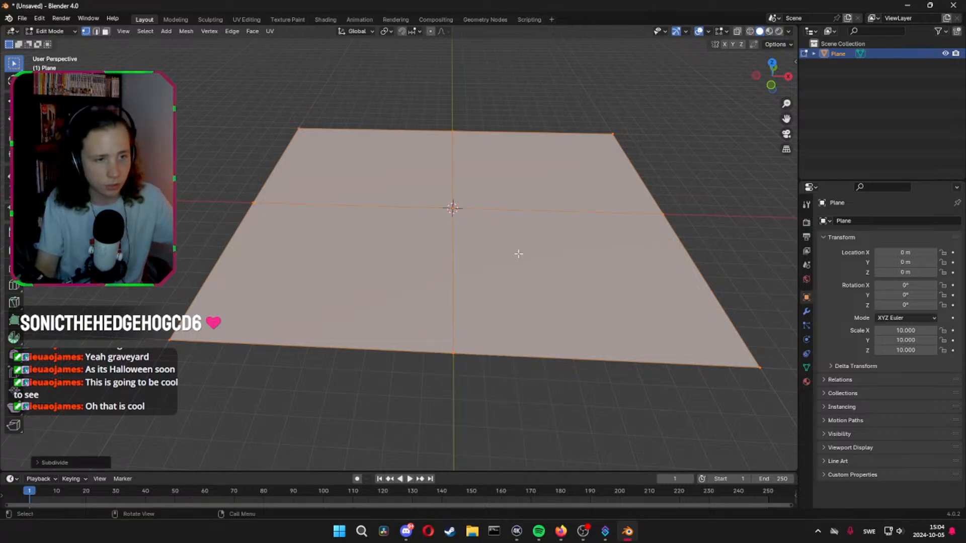
# Select the new midpoint vertices on the plane's four sides one after another to examine the subdivision
pyautogui.click(245, 186)
pyautogui.click(450, 87)
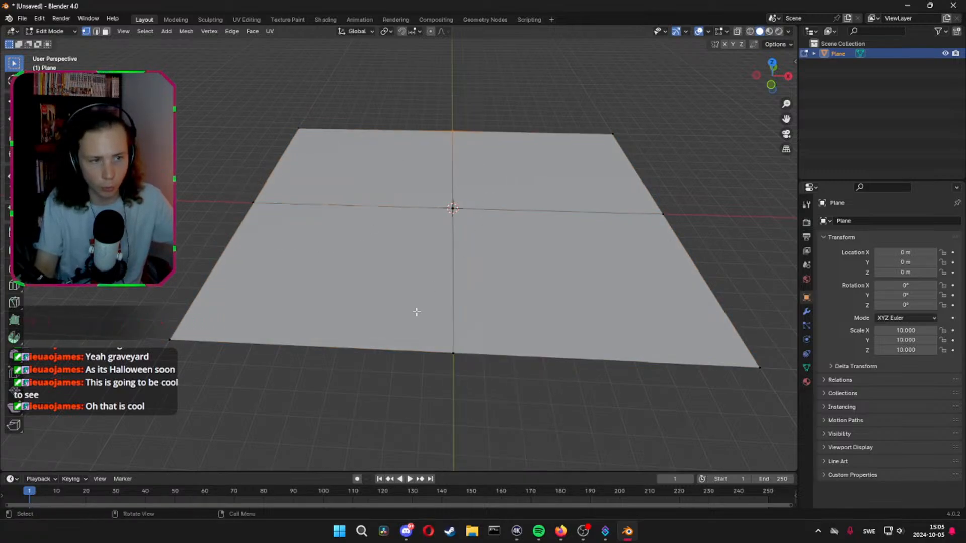
pyautogui.click(430, 340)
pyautogui.click(698, 238)
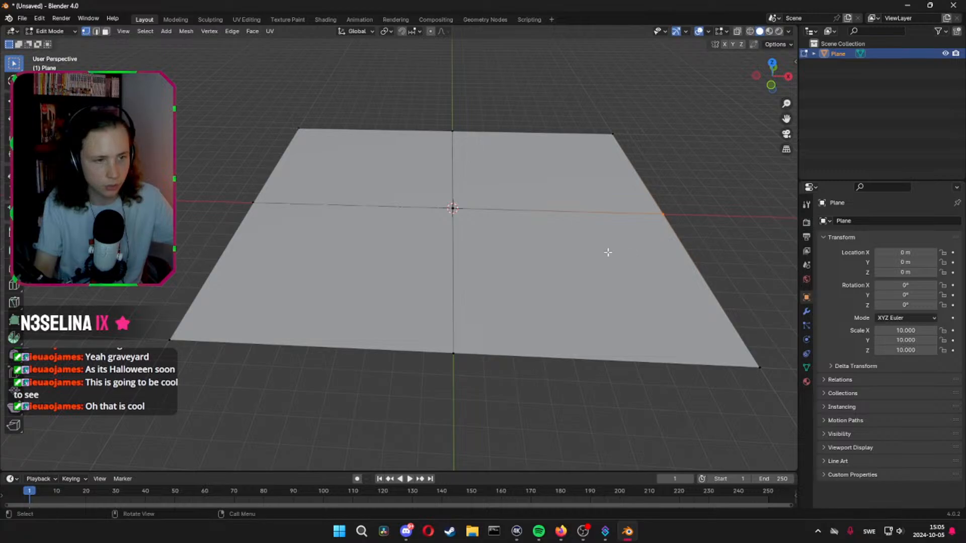
# Select all of the plane's geometry and subdivide it a second time
pyautogui.press('a')
pyautogui.rightClick(523, 209)
pyautogui.click(517, 208)
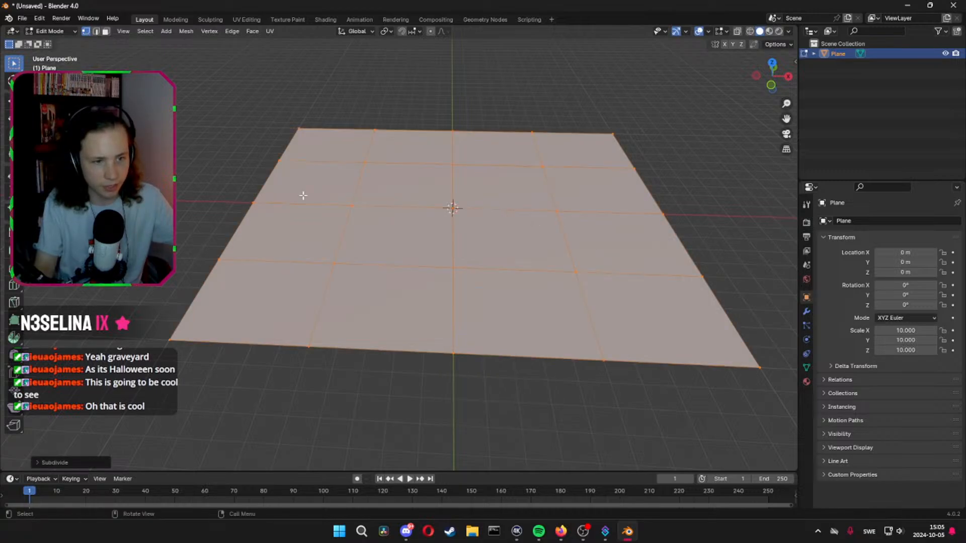
# Select the plane's interior vertices around its centre one after another to examine the subdivision
pyautogui.click(363, 160)
pyautogui.moveTo(313, 262); pyautogui.dragTo(438, 293)
pyautogui.moveTo(528, 246); pyautogui.dragTo(605, 299)
pyautogui.moveTo(522, 189); pyautogui.dragTo(576, 229)
pyautogui.moveTo(515, 152); pyautogui.dragTo(547, 170)
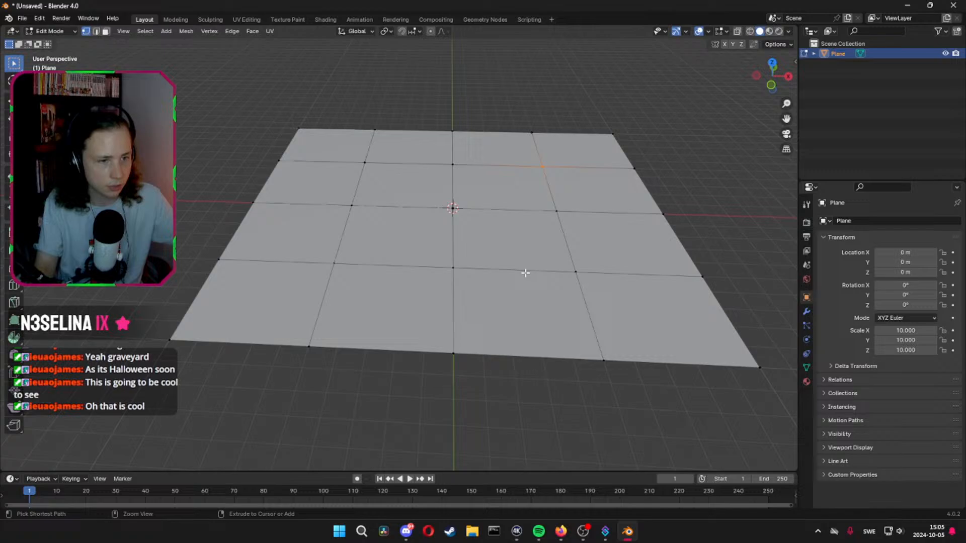
# Select all of the plane's geometry and subdivide it four more times
pyautogui.press('a')
pyautogui.rightClick(486, 246)
pyautogui.click(484, 248)
pyautogui.rightClick(484, 247)
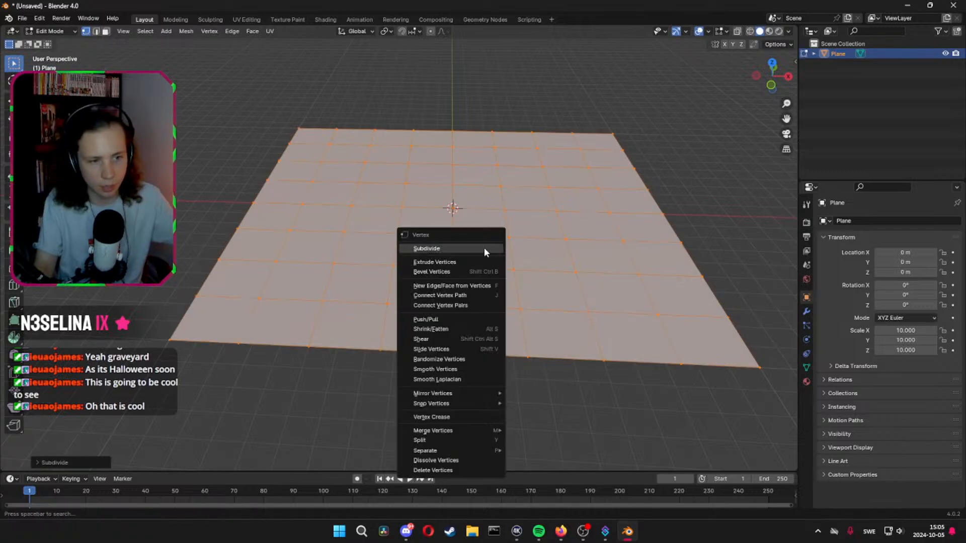
pyautogui.click(484, 248)
pyautogui.rightClick(484, 248)
pyautogui.click(484, 248)
pyautogui.rightClick(533, 249)
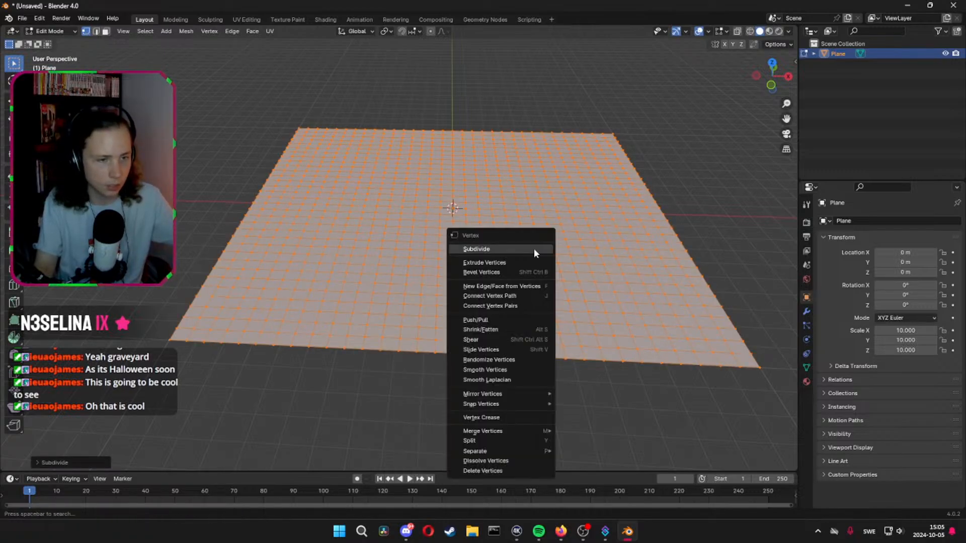
pyautogui.click(533, 249)
# Check the mesh density from several angles and subdivide the whole plane one more time
pyautogui.moveTo(567, 252); pyautogui.dragTo(550, 274, button='middle')
pyautogui.scroll(4, 549, 278)
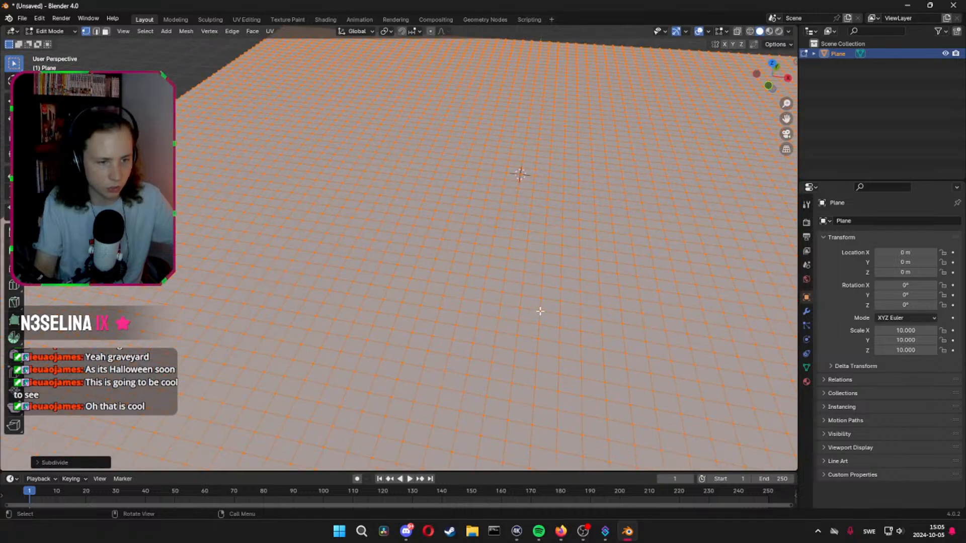
pyautogui.moveTo(540, 311); pyautogui.dragTo(505, 304, button='middle')
pyautogui.scroll(-2, 530, 287)
pyautogui.scroll(-3, 538, 263)
pyautogui.scroll(3, 538, 263)
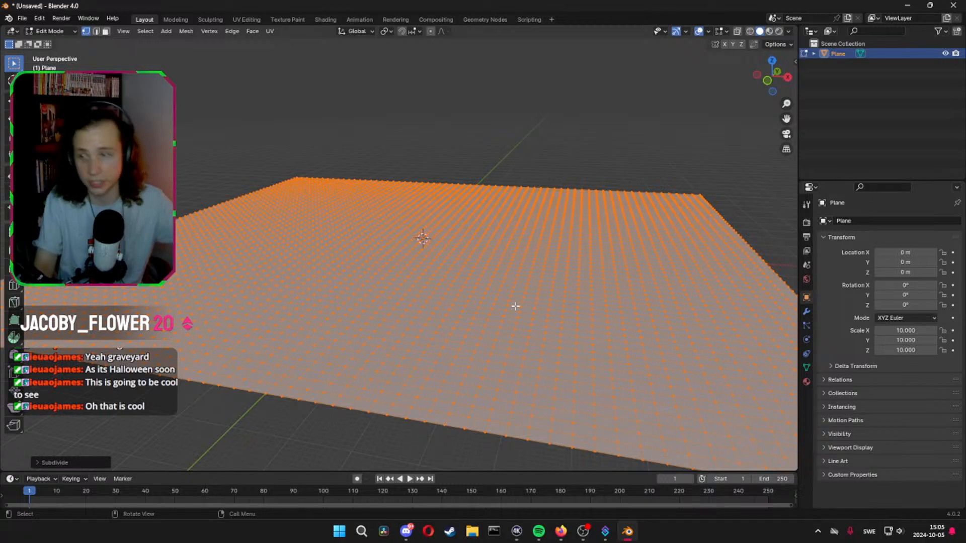
pyautogui.rightClick(610, 285)
pyautogui.click(607, 280)
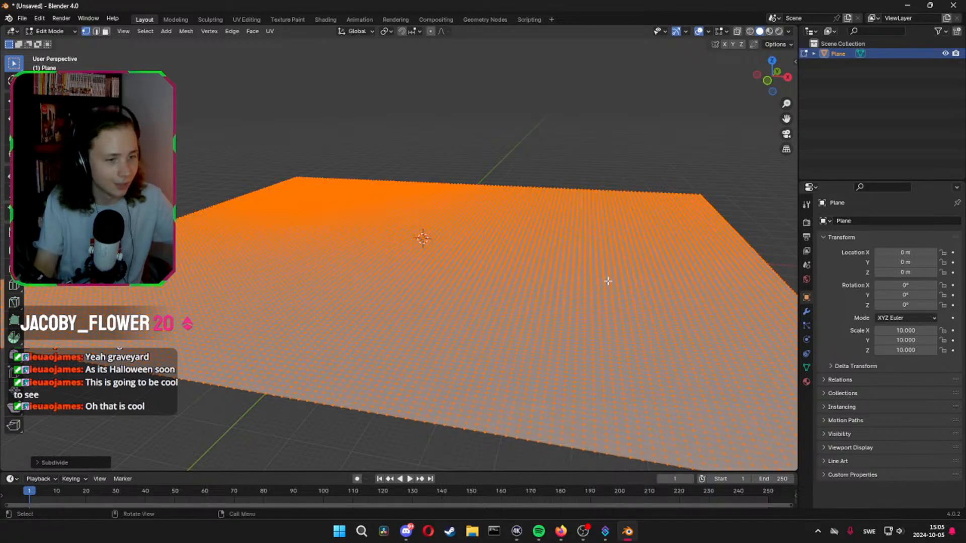
pyautogui.moveTo(607, 280); pyautogui.dragTo(585, 373, button='middle')
pyautogui.press('Tab')
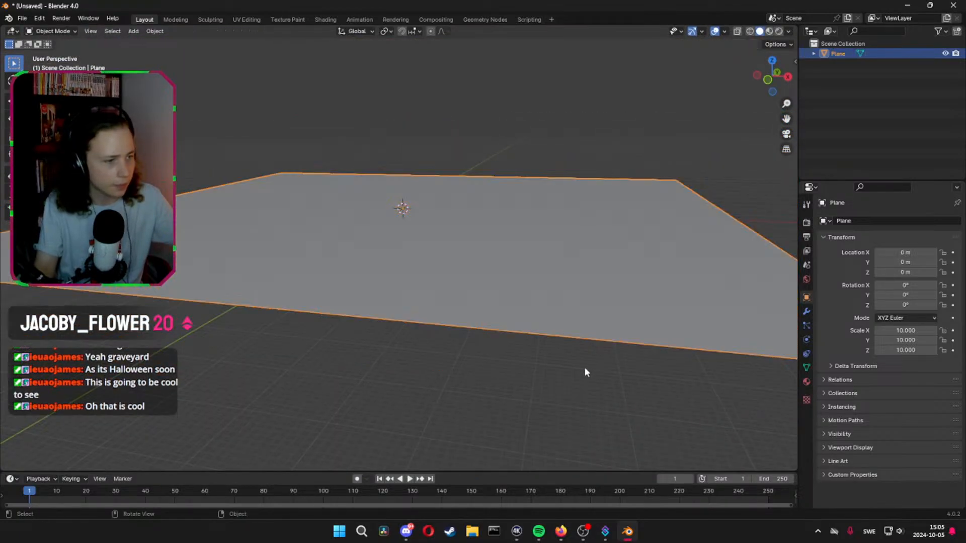
pyautogui.click(804, 312)
pyautogui.click(848, 221)
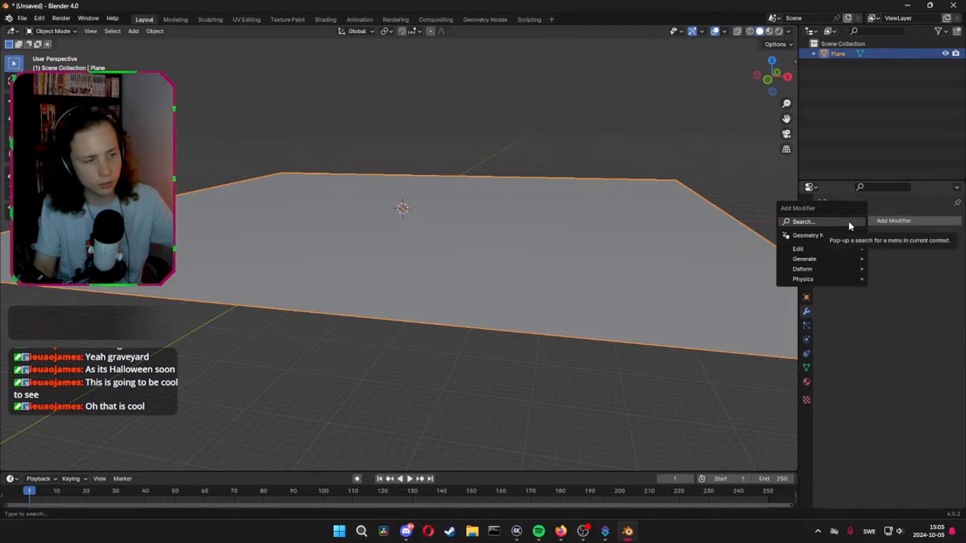
pyautogui.press('Tab')
# Try raising a single vertex near the plane's front edge along the Z axis, and undo the move
pyautogui.click(415, 274)
pyautogui.moveTo(414, 275); pyautogui.dragTo(394, 358, button='middle')
pyautogui.scroll(3, 394, 358)
pyautogui.keyDown('shift'); pyautogui.moveTo(377, 391); pyautogui.dragTo(408, 331, button='middle'); pyautogui.keyUp('shift')
pyautogui.press('g')
pyautogui.press('z')
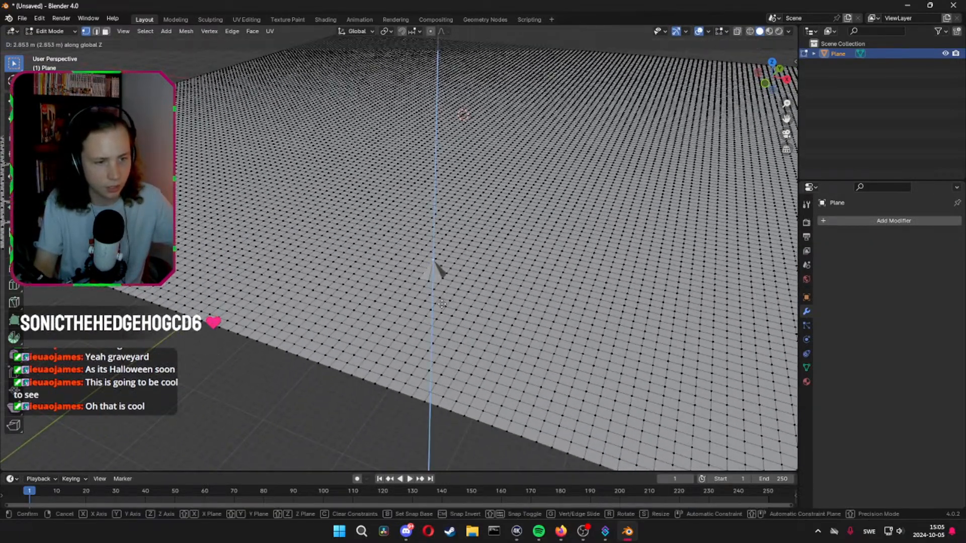
pyautogui.click(447, 304)
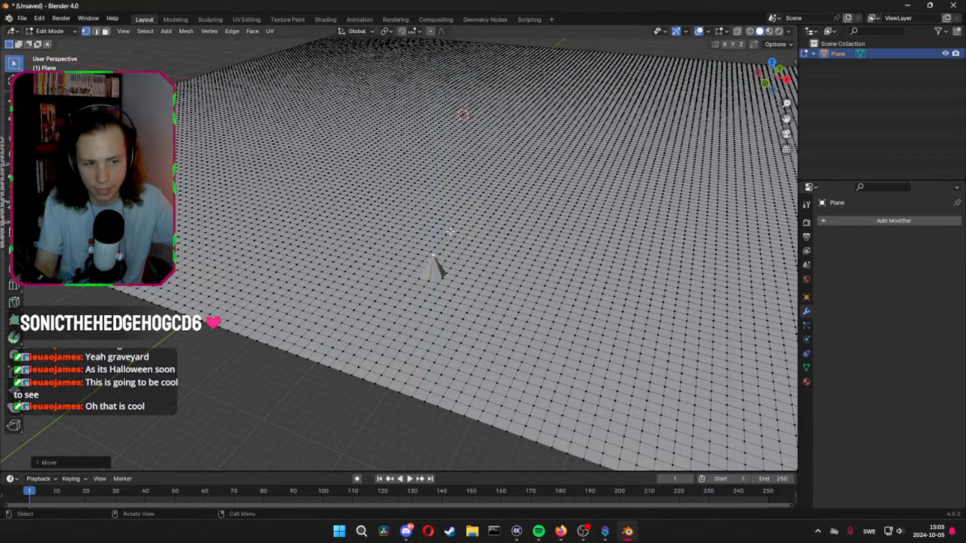
pyautogui.moveTo(493, 315)
pyautogui.mouseDown(button='middle')
pyautogui.moveTo(506, 268)
pyautogui.moveTo(494, 274)
pyautogui.moveTo(492, 310)
pyautogui.mouseUp(button='middle')
pyautogui.hotkey('ctrl', 'z')
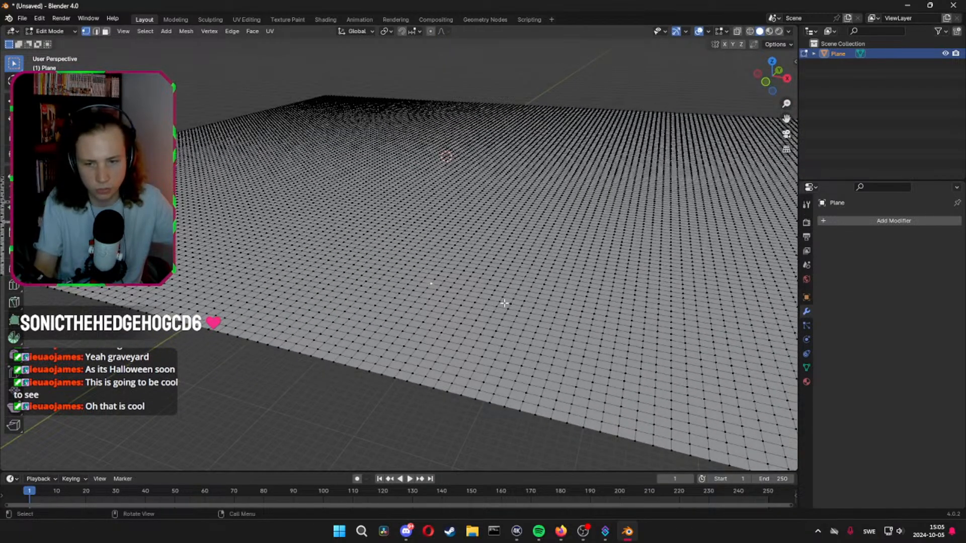
# Enable proportional editing and raise the vertex near the front edge along Z into a small mound with an influence size of about 10 m
pyautogui.click(432, 33)
pyautogui.press('g')
pyautogui.press('z')
pyautogui.scroll(-3, 647, 264)
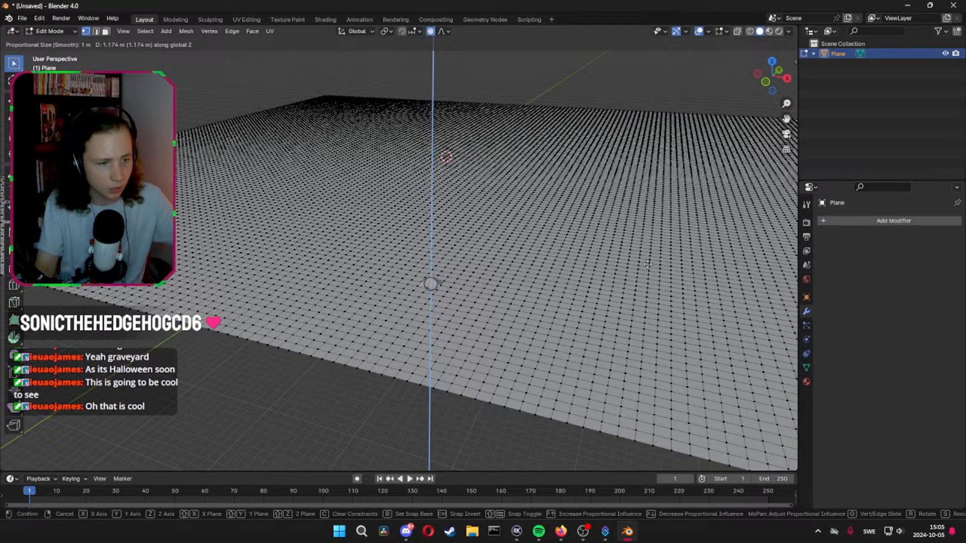
pyautogui.scroll(-20, 647, 264)
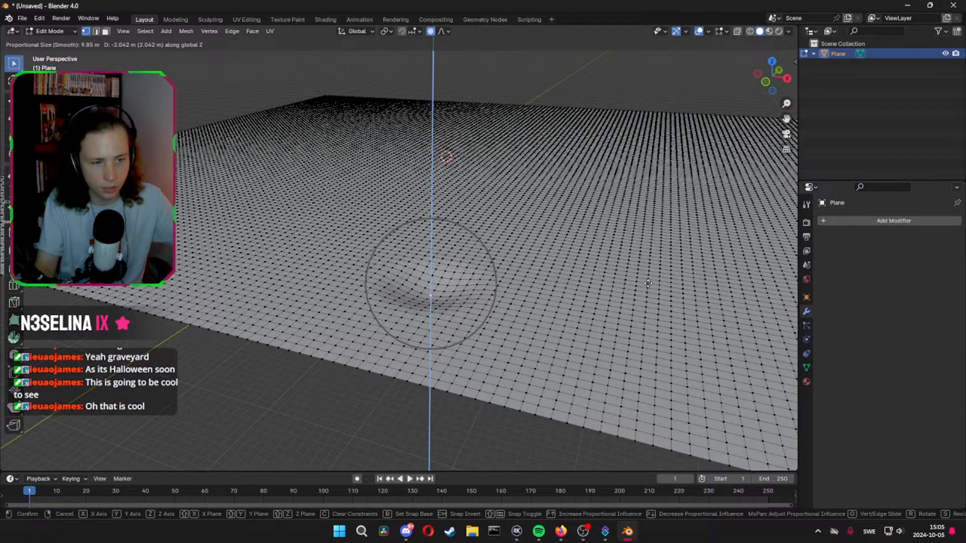
pyautogui.click(651, 251)
pyautogui.moveTo(651, 252); pyautogui.dragTo(568, 315, button='middle')
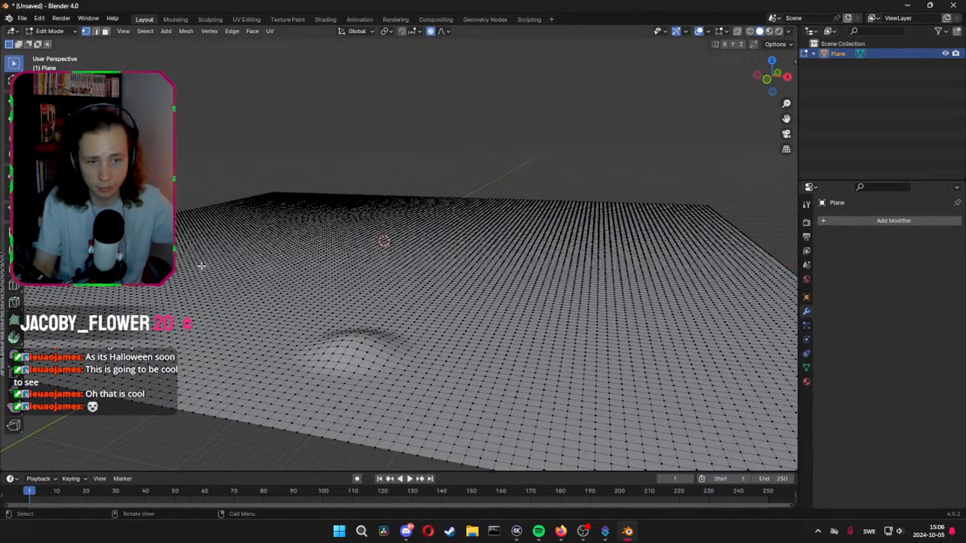
# Raise a second small mound along Z on the left side of the plane with proportional editing
pyautogui.press('g')
pyautogui.press('z')
pyautogui.click(266, 276)
# Raise a vertex on the plane's right half about 5 m along Z with a proportional size of about 55 m to form a wide hill
pyautogui.click(577, 265)
pyautogui.press('g')
pyautogui.press('z')
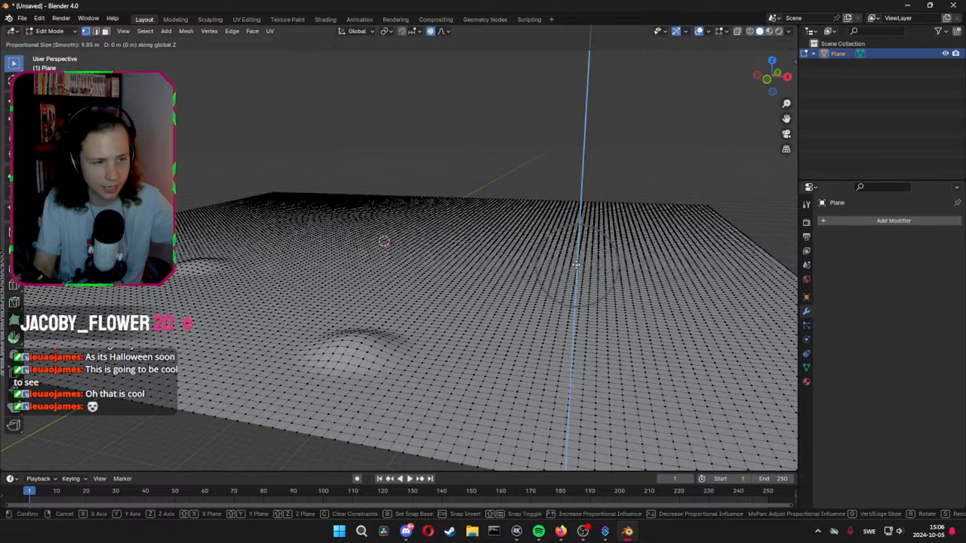
pyautogui.scroll(-18, 579, 257)
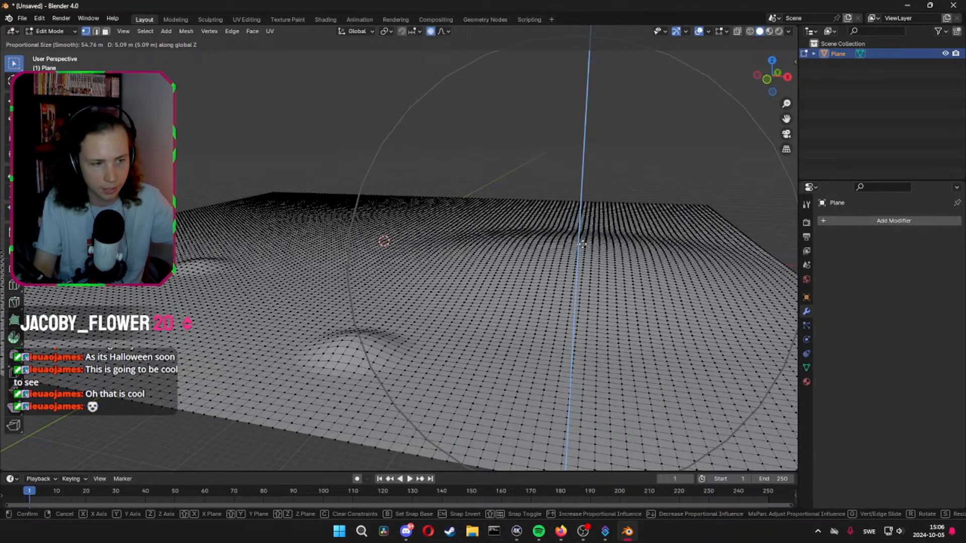
pyautogui.click(582, 244)
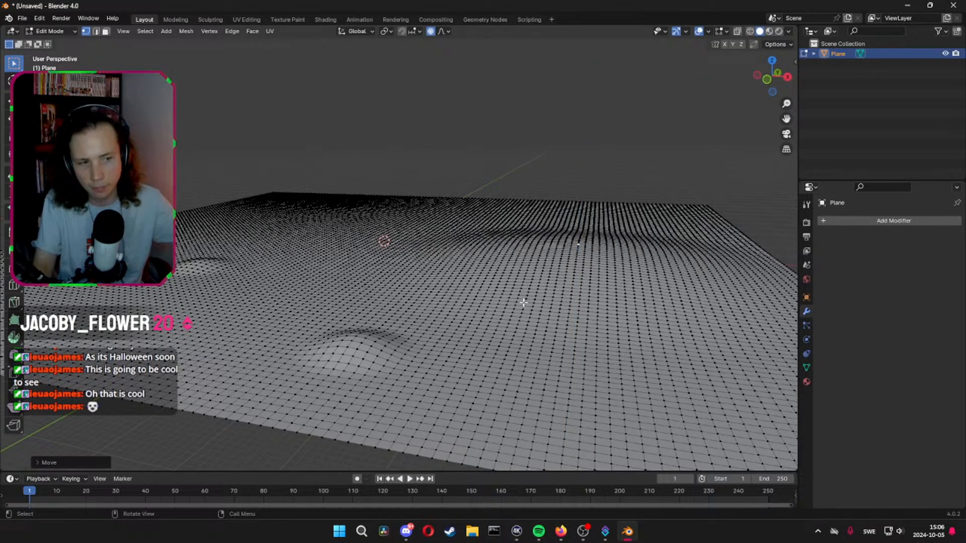
# Undo all the proportional mounds on the plane and return to Object Mode
pyautogui.hotkey('ctrl', 'z')
pyautogui.hotkey('ctrl', 'z')
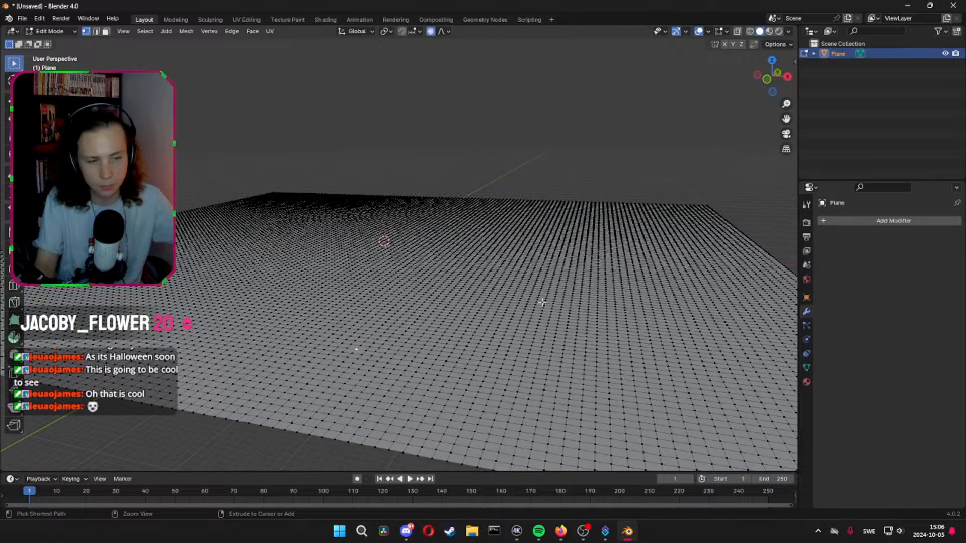
pyautogui.hotkey('ctrl', 'z')
pyautogui.moveTo(506, 332); pyautogui.dragTo(514, 334, button='middle')
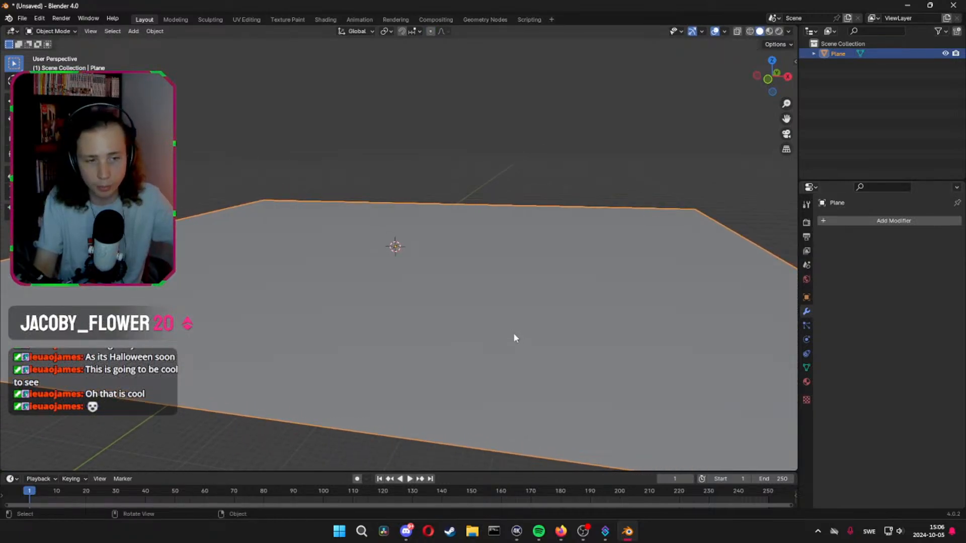
# Add a Displace modifier to the plane and view it from a low angle
pyautogui.click(861, 220)
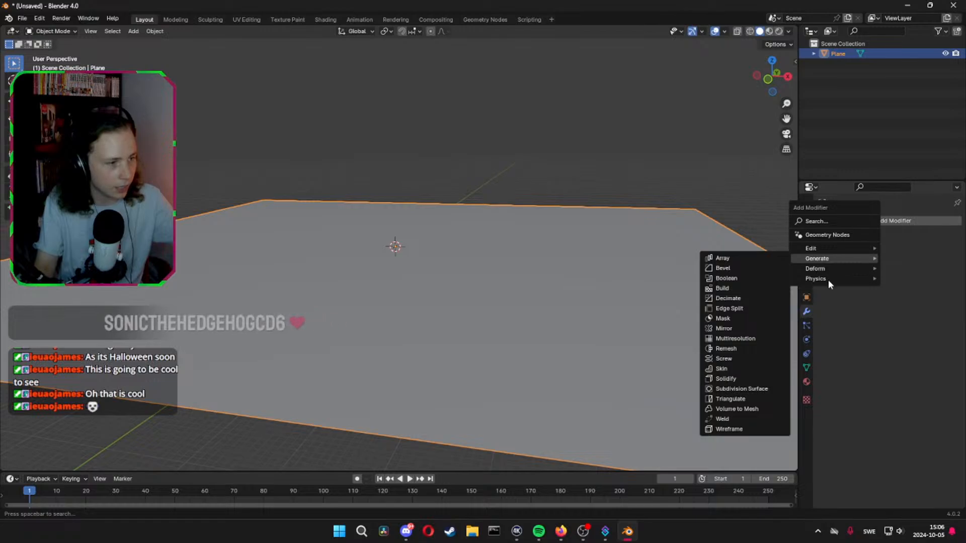
pyautogui.moveTo(860, 270)
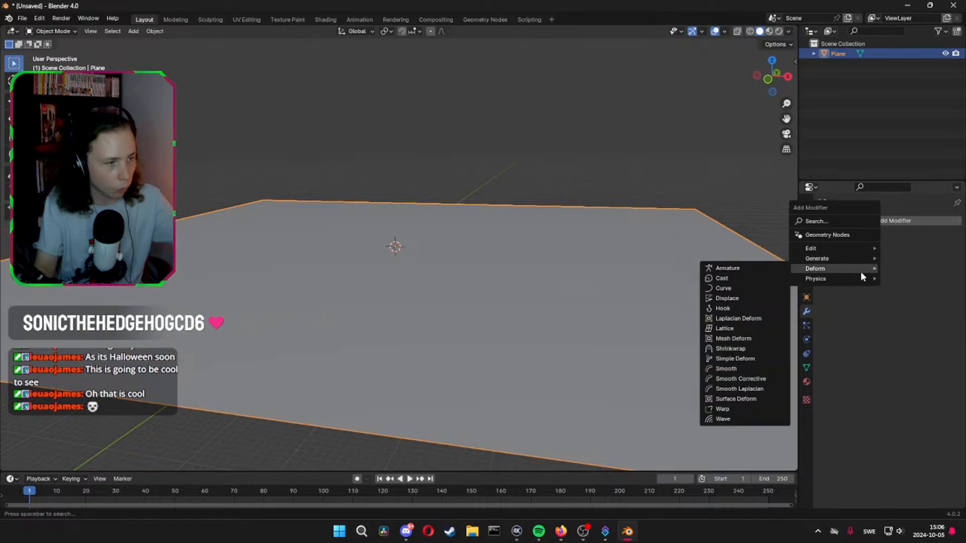
pyautogui.click(739, 298)
pyautogui.moveTo(594, 268)
pyautogui.mouseDown(button='middle')
pyautogui.moveTo(591, 255)
pyautogui.moveTo(590, 268)
pyautogui.mouseUp(button='middle')
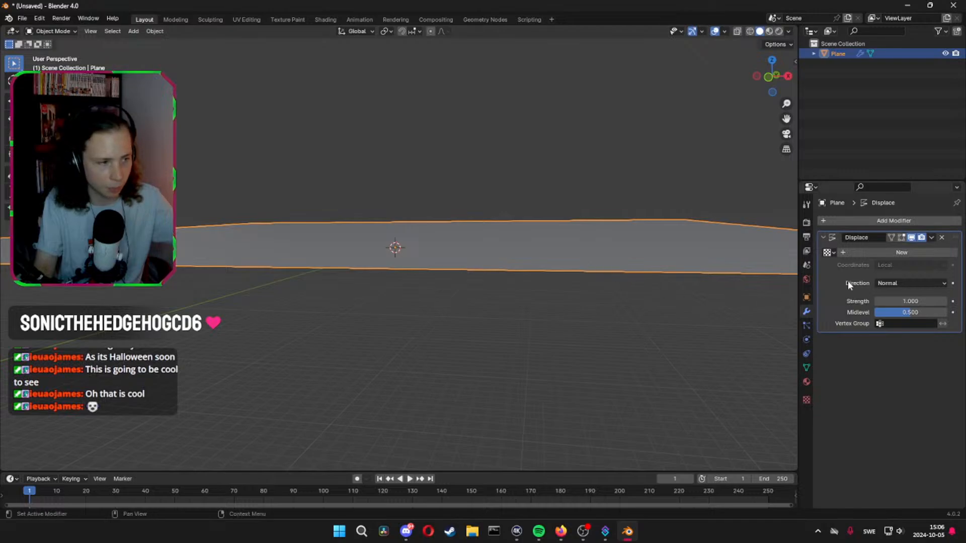
# Toggle the Displace modifier's viewport display off and on twice to compare its effect on the plane
pyautogui.click(909, 239)
pyautogui.click(909, 239)
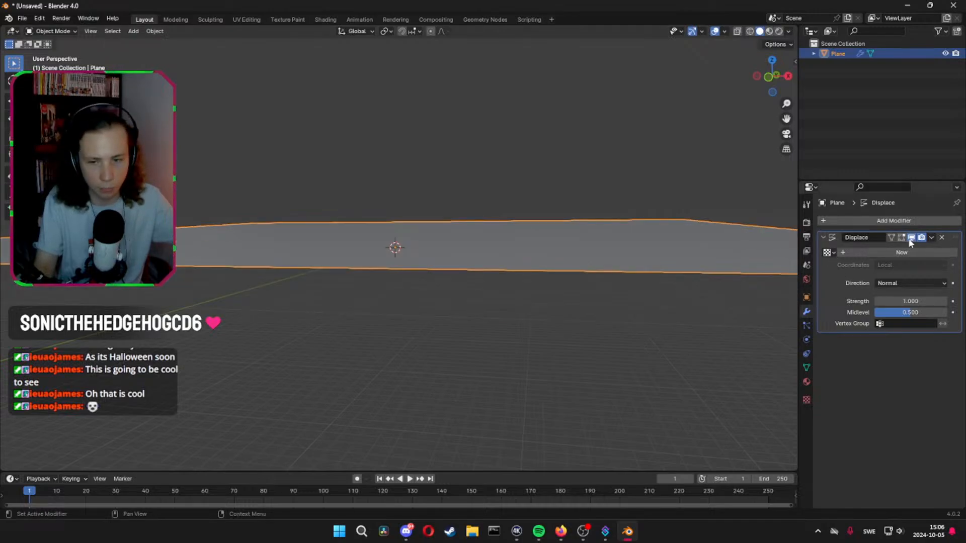
pyautogui.click(909, 240)
pyautogui.click(907, 241)
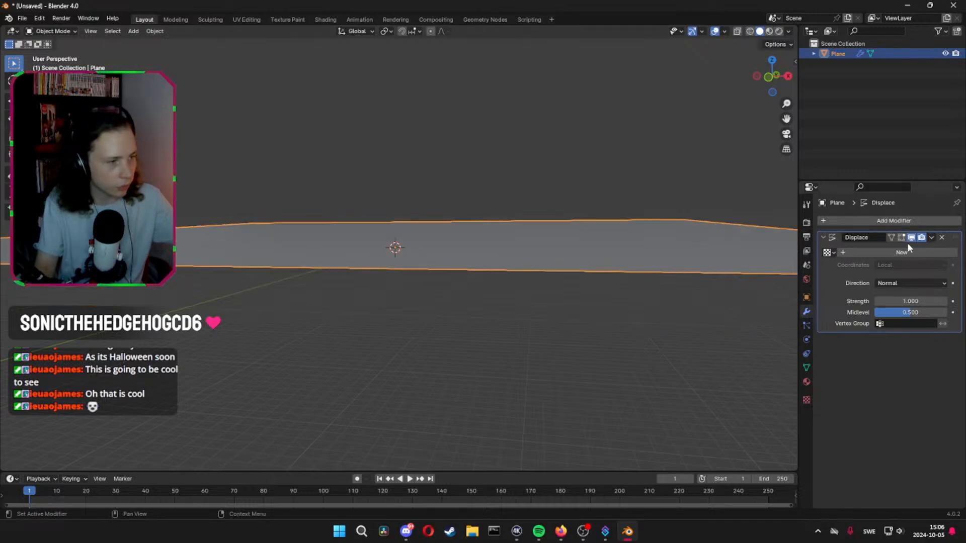
# Create a new texture for the Displace modifier and set its type to Clouds
pyautogui.click(901, 251)
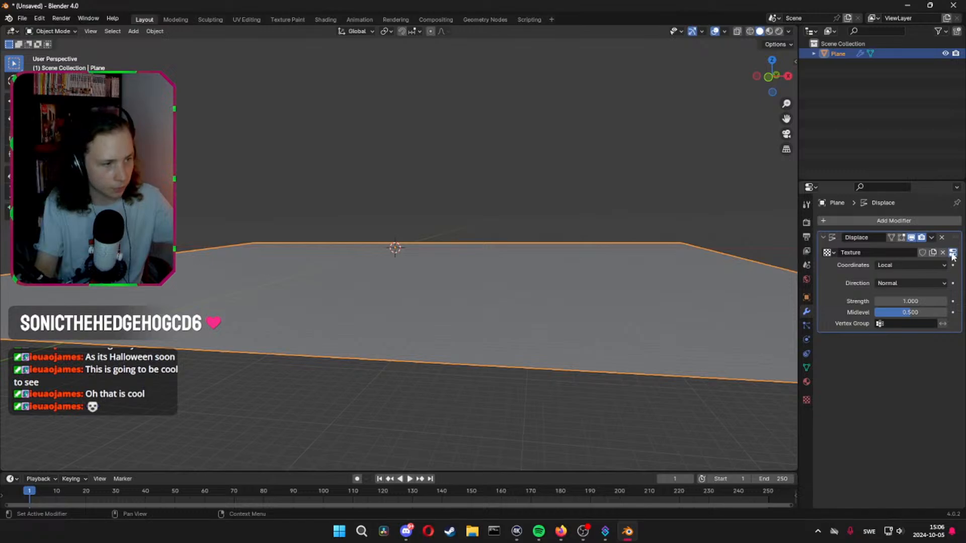
pyautogui.click(952, 253)
pyautogui.click(887, 251)
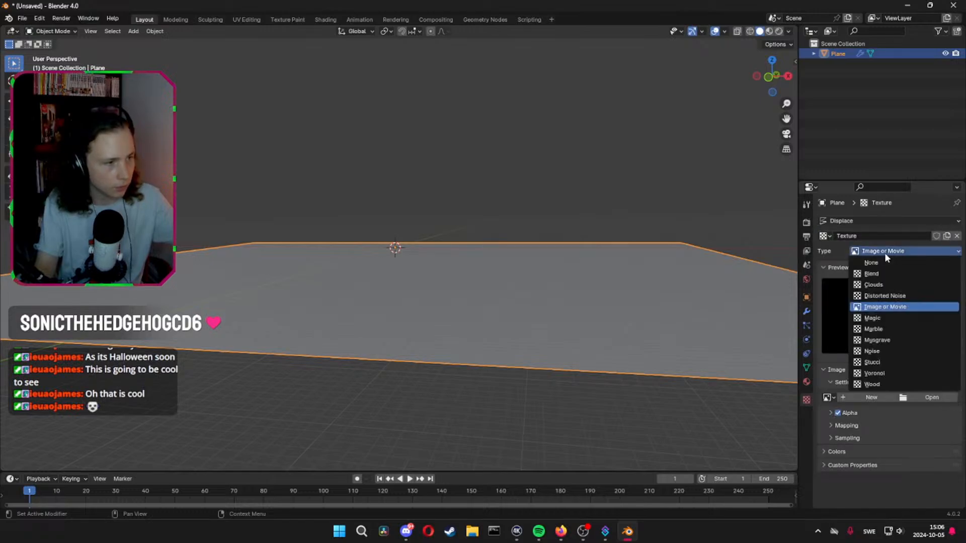
pyautogui.click(876, 285)
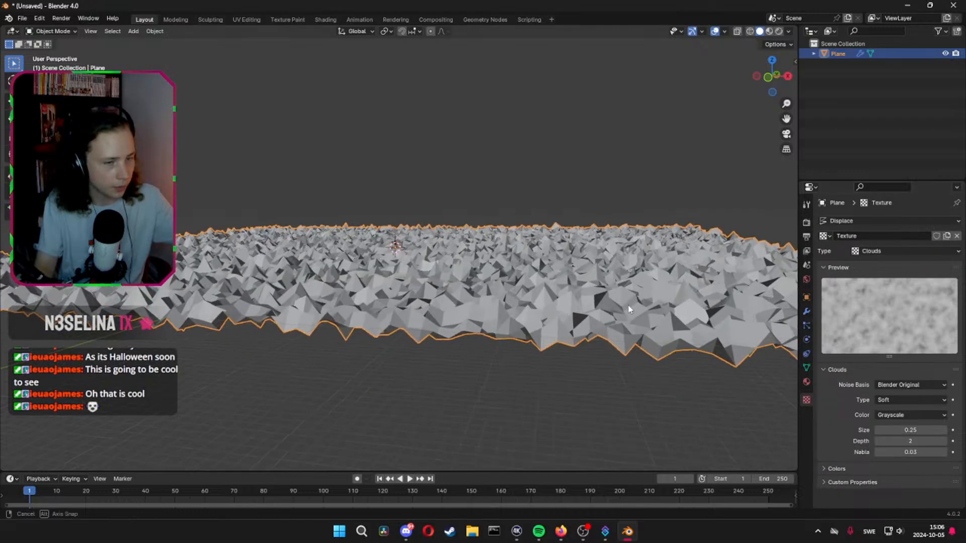
# Inspect the displaced ground, and set the Clouds texture's size to 2.00 and its depth to 0
pyautogui.moveTo(628, 306); pyautogui.dragTo(597, 312, button='middle')
pyautogui.keyDown('shift'); pyautogui.moveTo(354, 287); pyautogui.dragTo(509, 270, button='middle'); pyautogui.keyUp('shift')
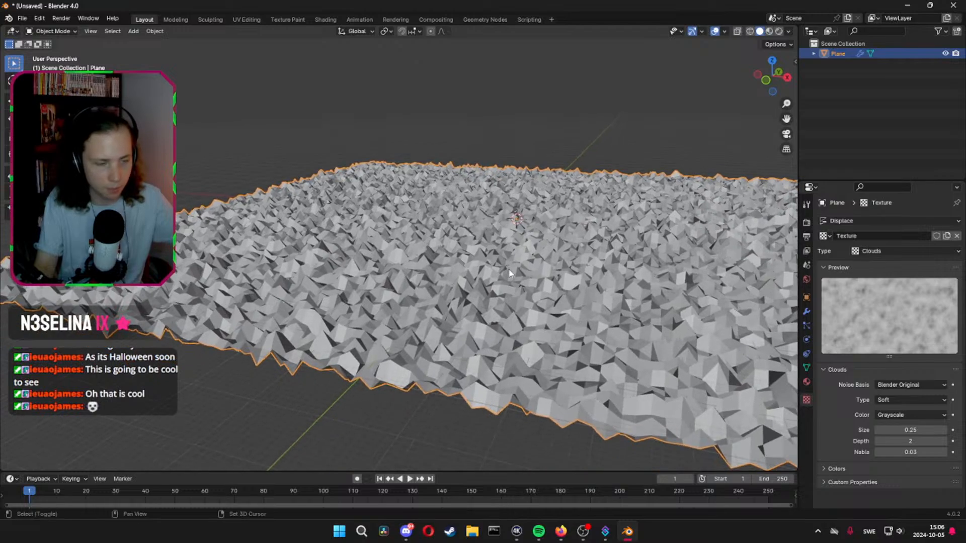
pyautogui.scroll(-3, 538, 297)
pyautogui.scroll(3, 538, 298)
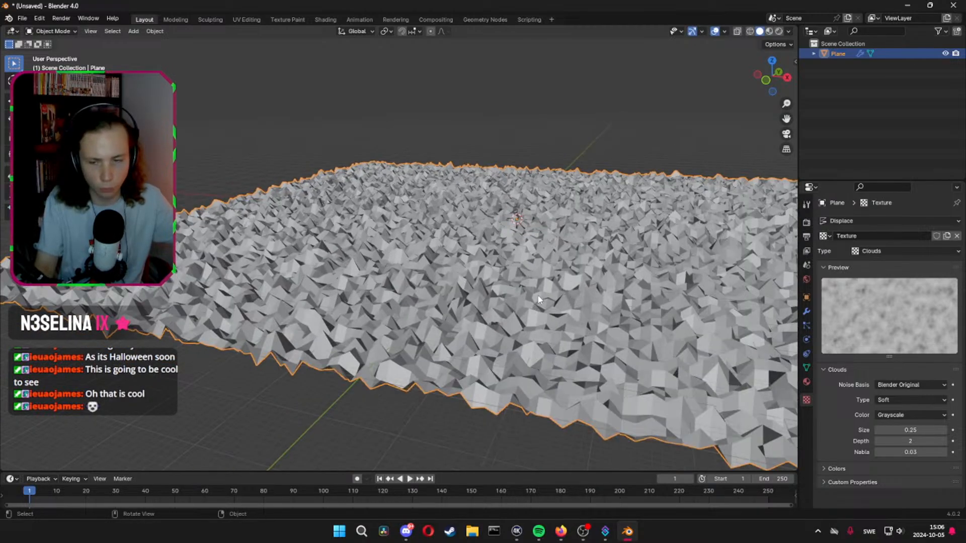
pyautogui.keyDown('shift'); pyautogui.moveTo(650, 305); pyautogui.dragTo(617, 308, button='middle'); pyautogui.keyUp('shift')
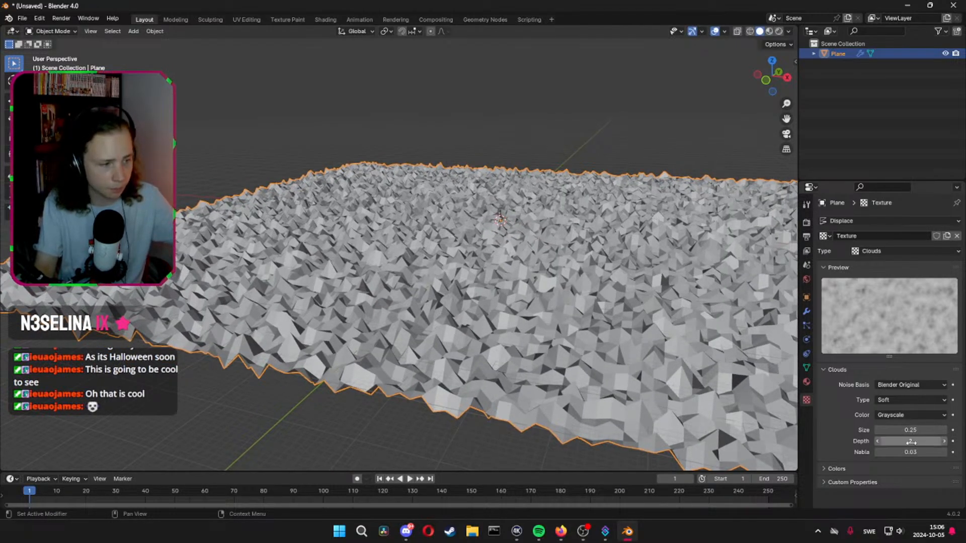
pyautogui.moveTo(910, 430); pyautogui.dragTo(951, 430)
pyautogui.moveTo(910, 430); pyautogui.dragTo(885, 442)
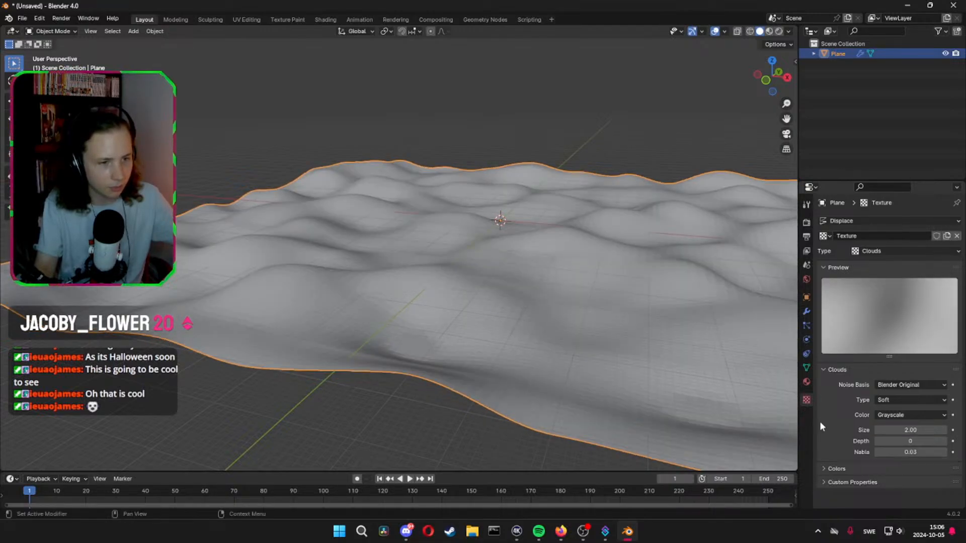
# Set the Clouds texture's depth to 2 and nabla to 0.10, and return to the Displace modifier's settings
pyautogui.moveTo(444, 282); pyautogui.dragTo(468, 306, button='middle')
pyautogui.moveTo(900, 442); pyautogui.dragTo(913, 441)
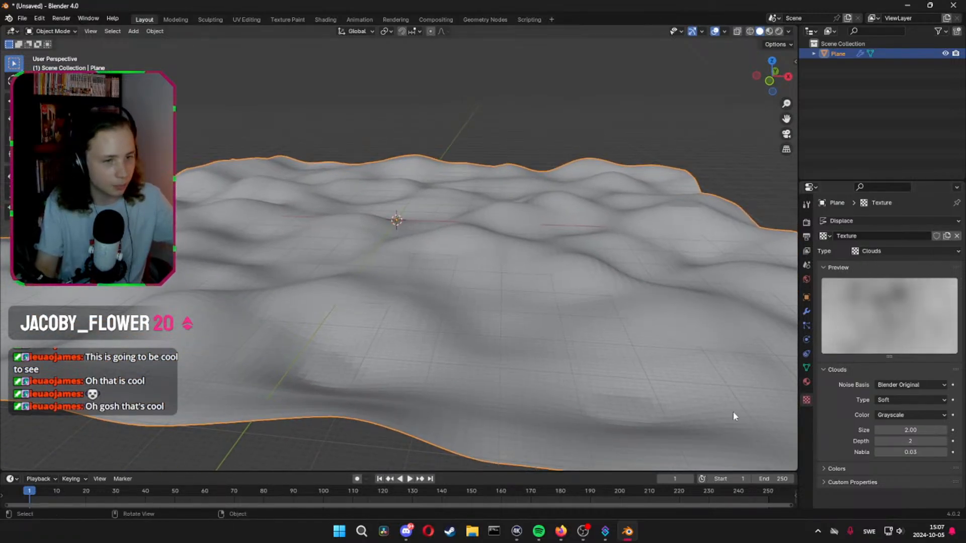
pyautogui.moveTo(605, 358); pyautogui.dragTo(553, 327, button='middle')
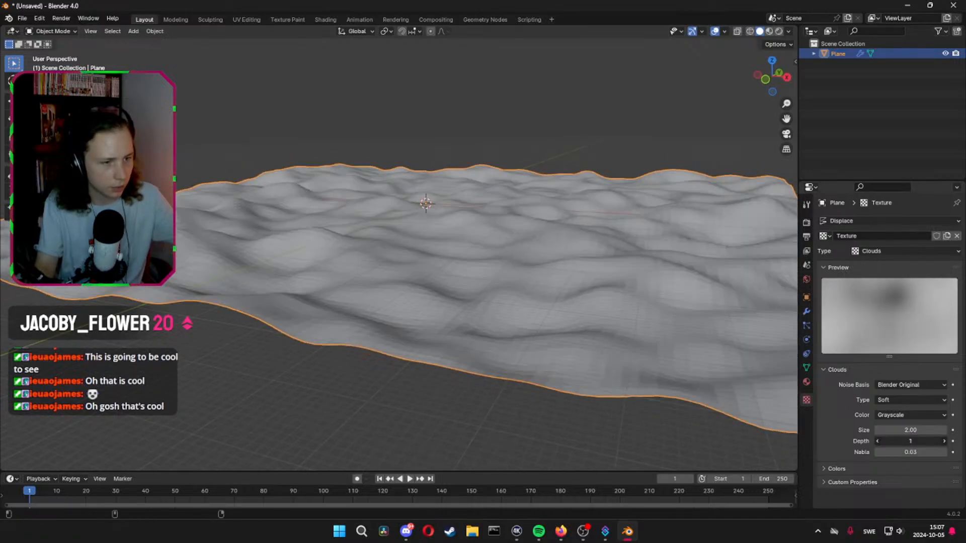
pyautogui.moveTo(911, 441)
pyautogui.mouseDown()
pyautogui.moveTo(901, 441)
pyautogui.moveTo(909, 441)
pyautogui.mouseUp()
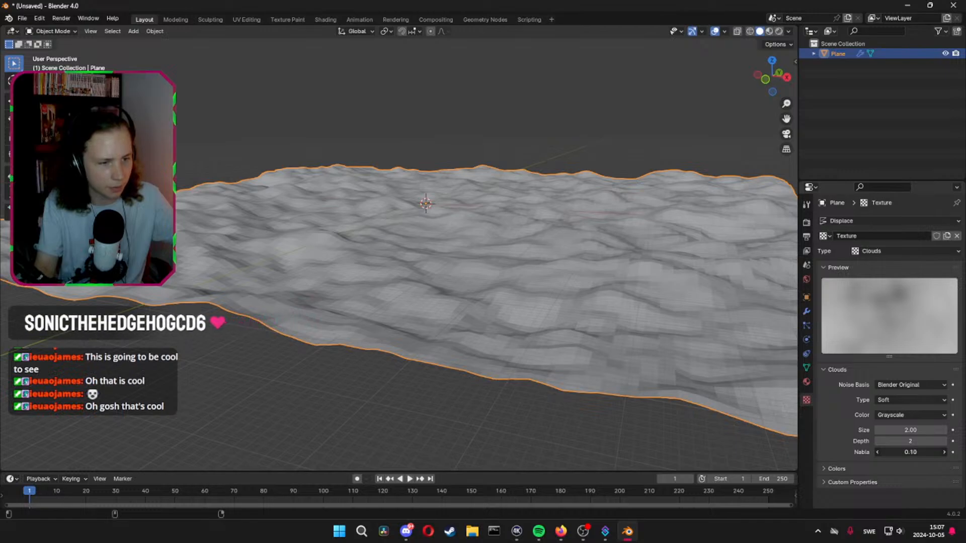
pyautogui.click(805, 311)
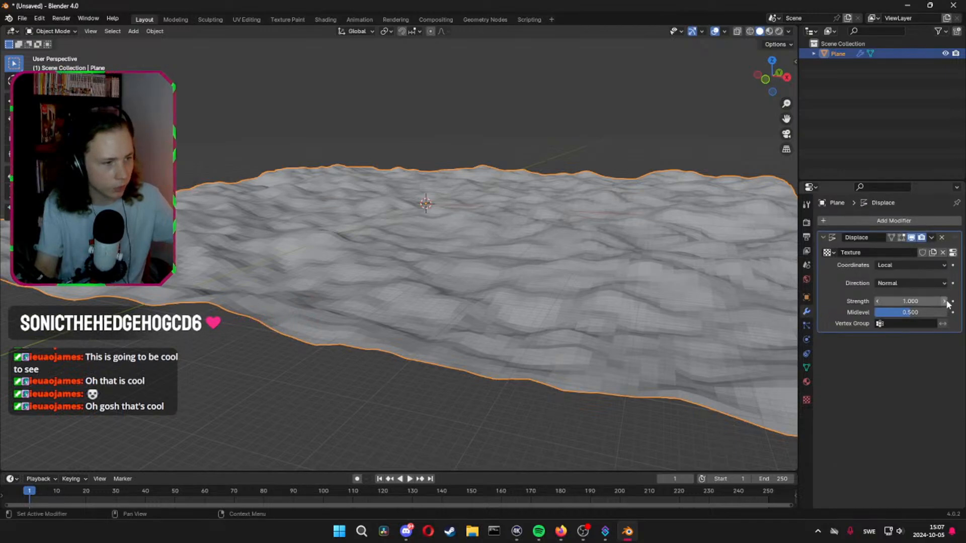
# Set the Displace modifier's strength to 0.290, try a different midlevel and undo it, and check the ground's shape
pyautogui.moveTo(948, 302); pyautogui.dragTo(903, 302)
pyautogui.moveTo(572, 248); pyautogui.dragTo(553, 263, button='middle')
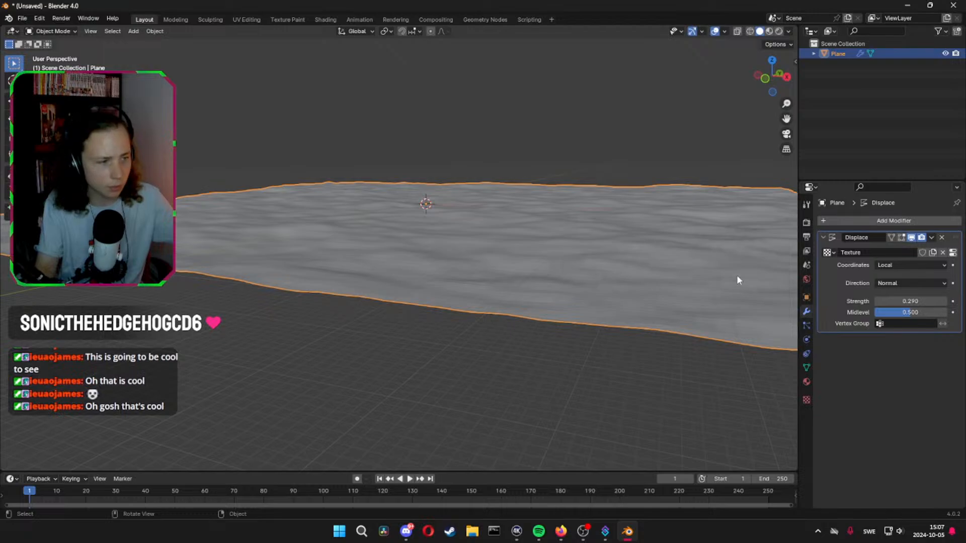
pyautogui.keyDown('shift'); pyautogui.moveTo(657, 263); pyautogui.dragTo(654, 316, button='middle'); pyautogui.keyUp('shift')
pyautogui.moveTo(920, 312); pyautogui.dragTo(928, 313)
pyautogui.hotkey('ctrl', 'z')
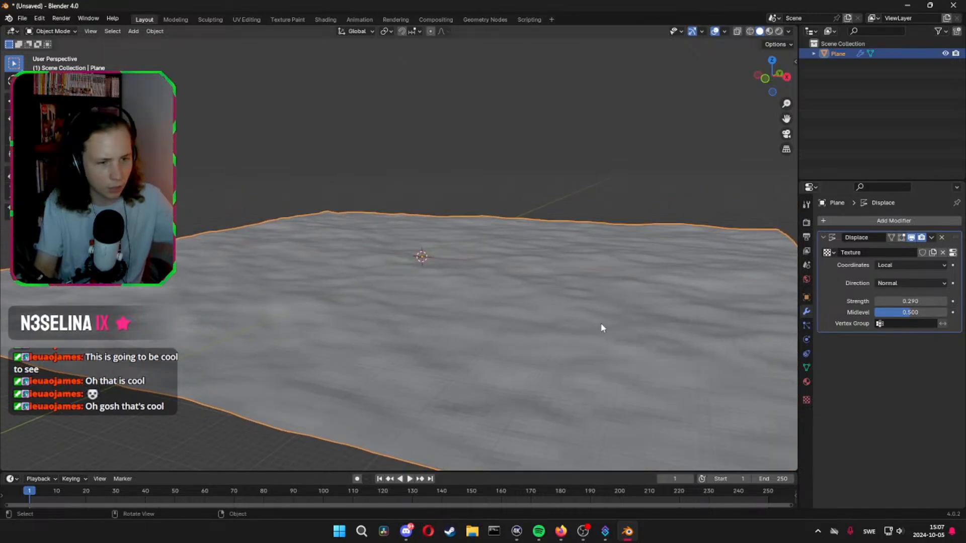
pyautogui.hotkey('shift', 'z')
pyautogui.hotkey('shift', 'z')
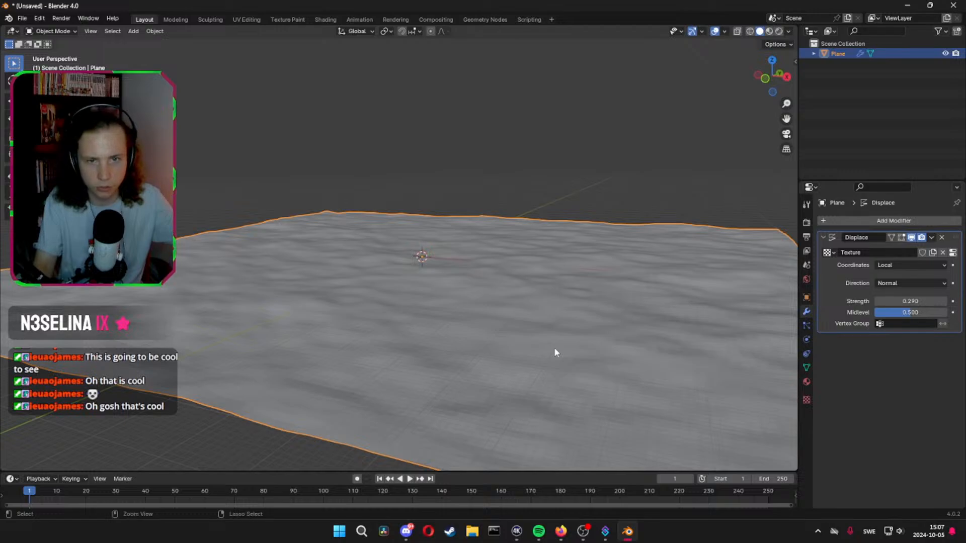
# Try applying the plane's object transform with a different Clouds size and Displace strength, undoing these changes
pyautogui.hotkey('ctrl', 'a')
pyautogui.click(526, 378)
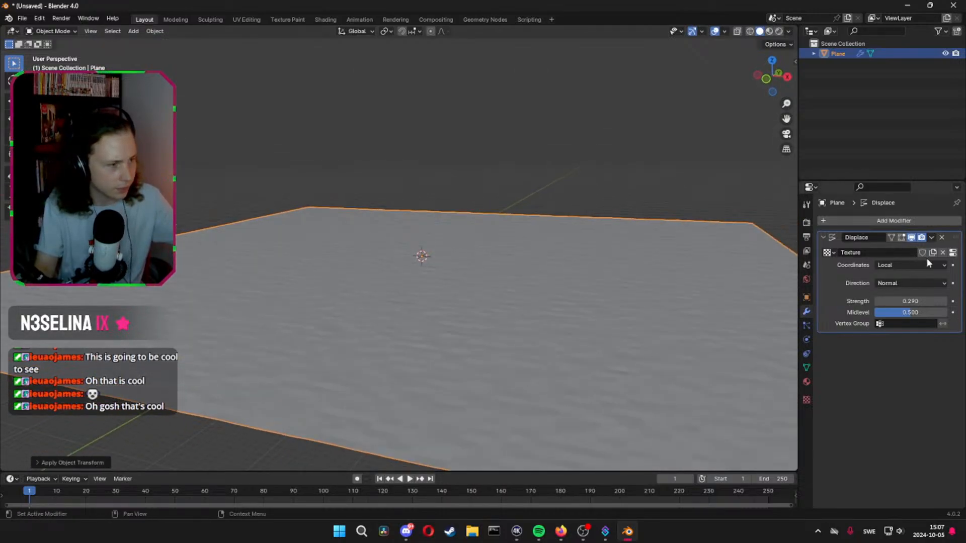
pyautogui.click(953, 253)
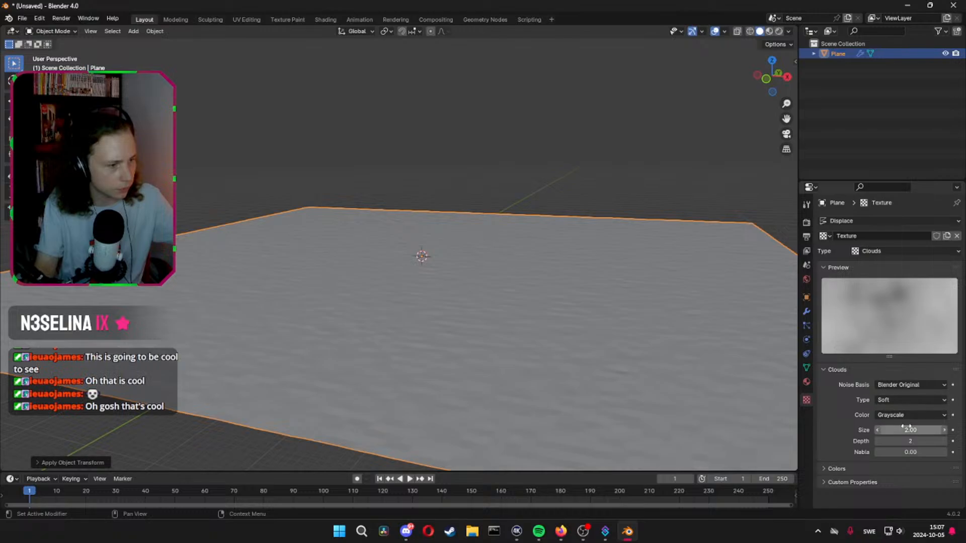
pyautogui.moveTo(906, 428); pyautogui.dragTo(856, 427)
pyautogui.hotkey('ctrl', 'z')
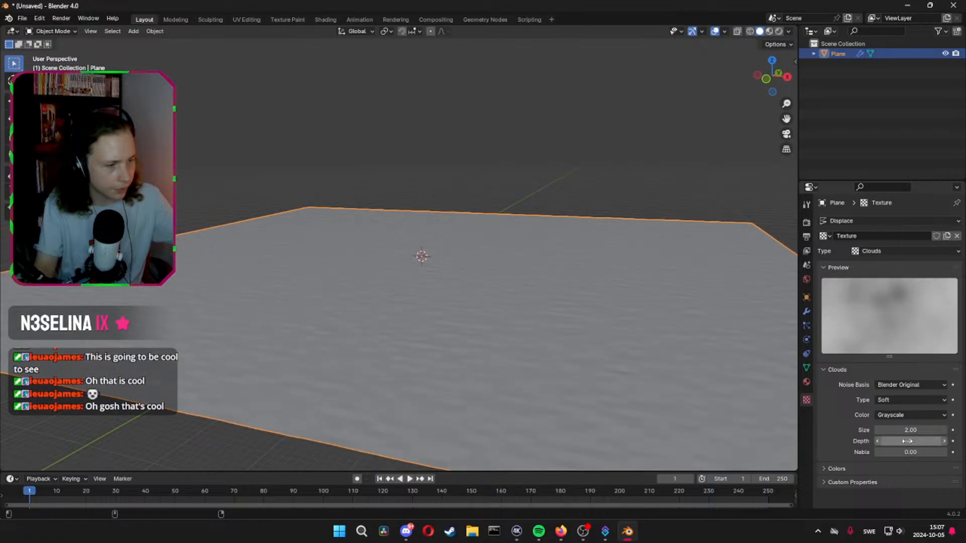
pyautogui.click(806, 313)
pyautogui.moveTo(908, 302); pyautogui.dragTo(956, 301)
pyautogui.hotkey('ctrl', 'z')
pyautogui.hotkey('ctrl', 'z')
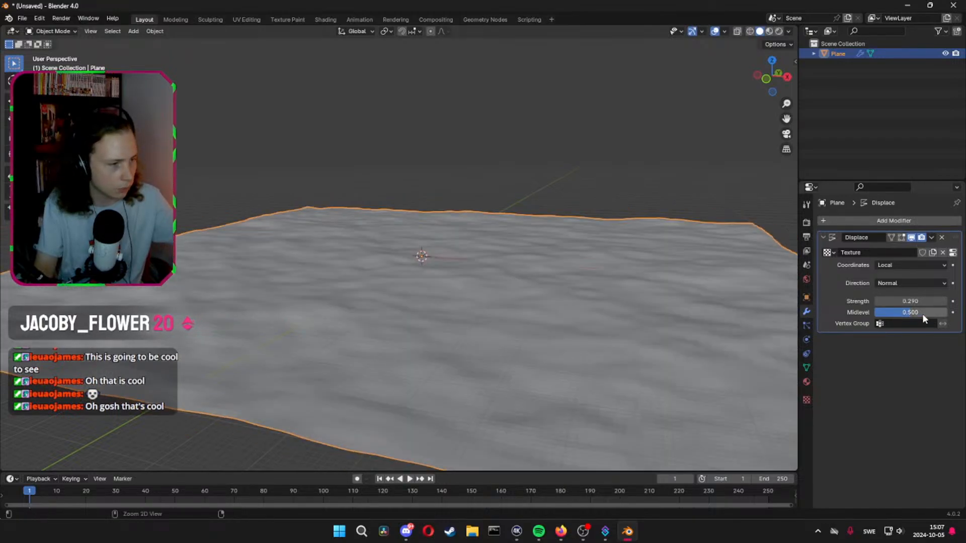
# Set the Clouds texture's noise type to Hard and its depth to 1
pyautogui.click(953, 253)
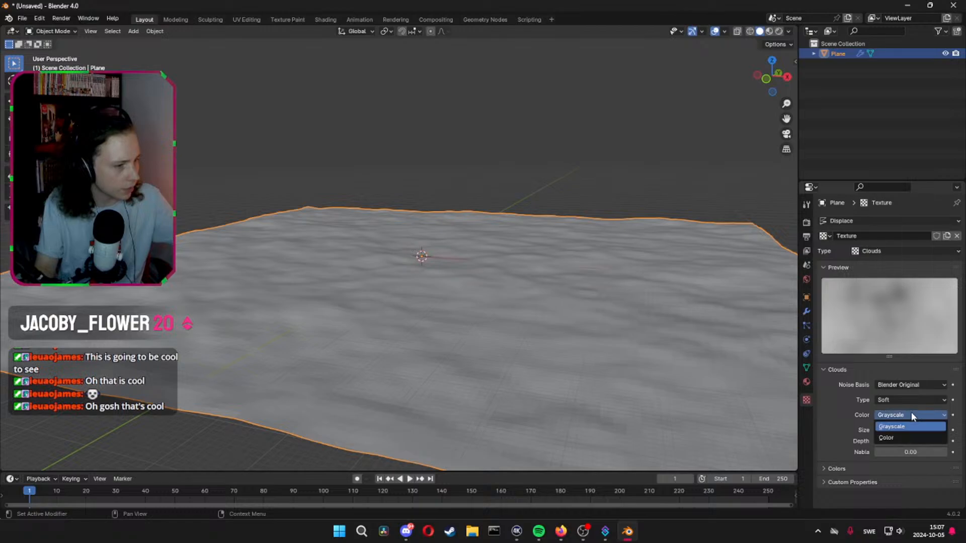
pyautogui.click(907, 398)
pyautogui.click(902, 423)
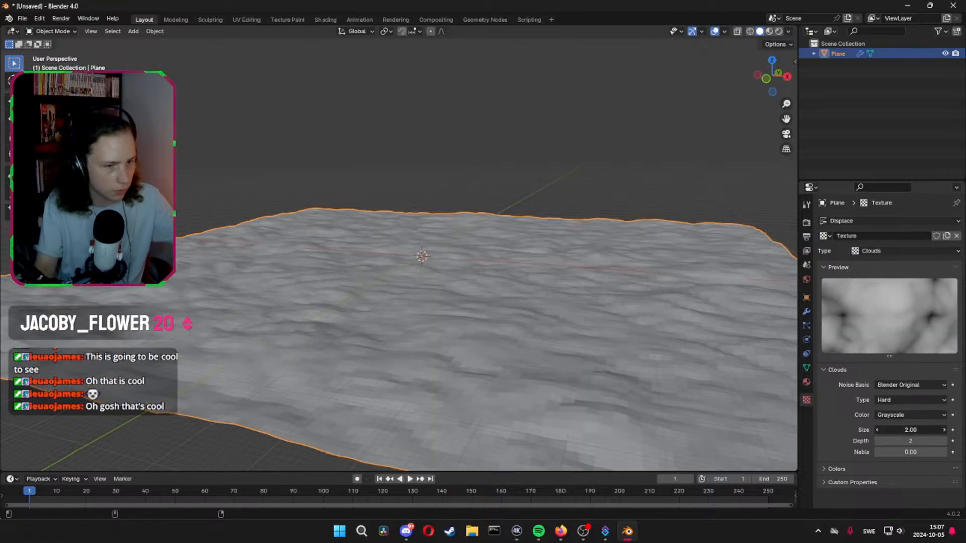
pyautogui.click(877, 441)
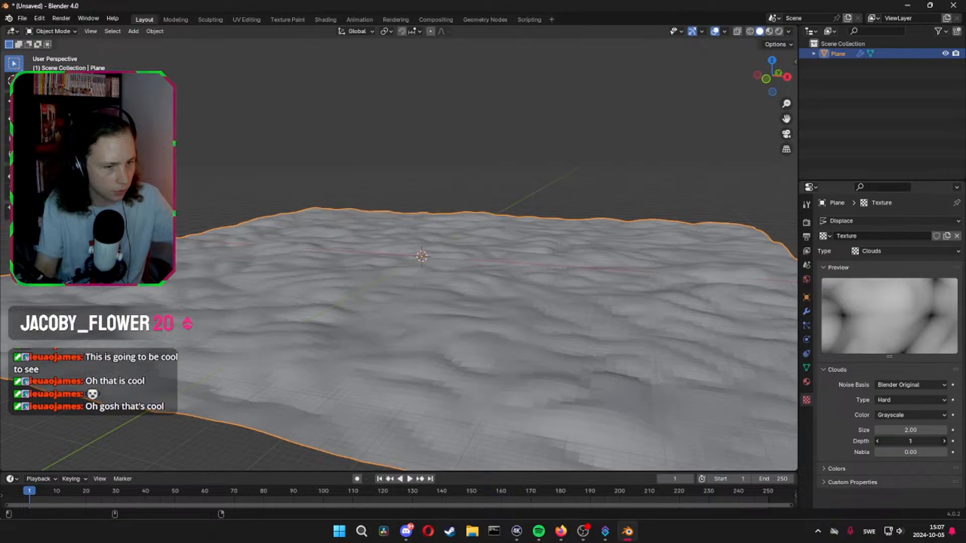
# Raise the Displace strength, and try Global texture coordinates with a different strength
pyautogui.click(806, 312)
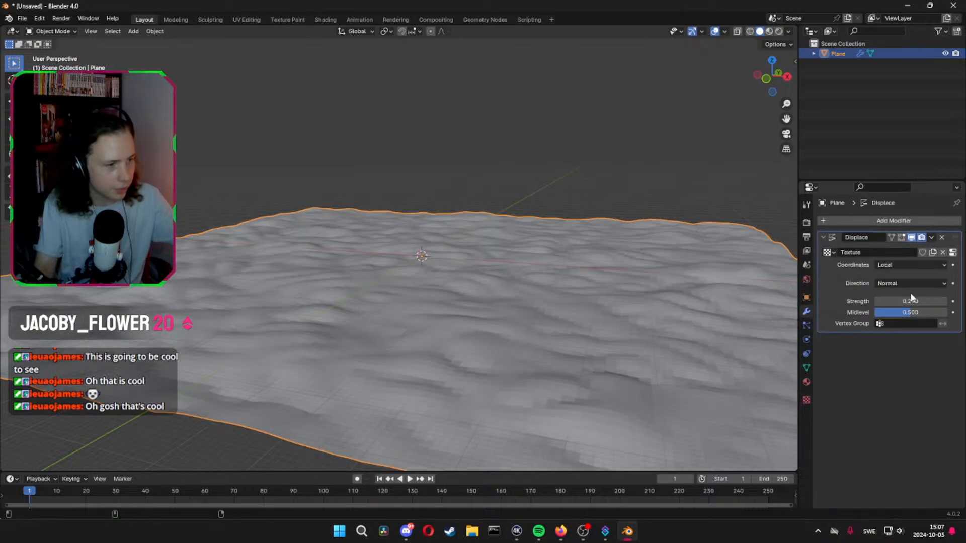
pyautogui.moveTo(910, 301); pyautogui.dragTo(920, 302)
pyautogui.click(882, 264)
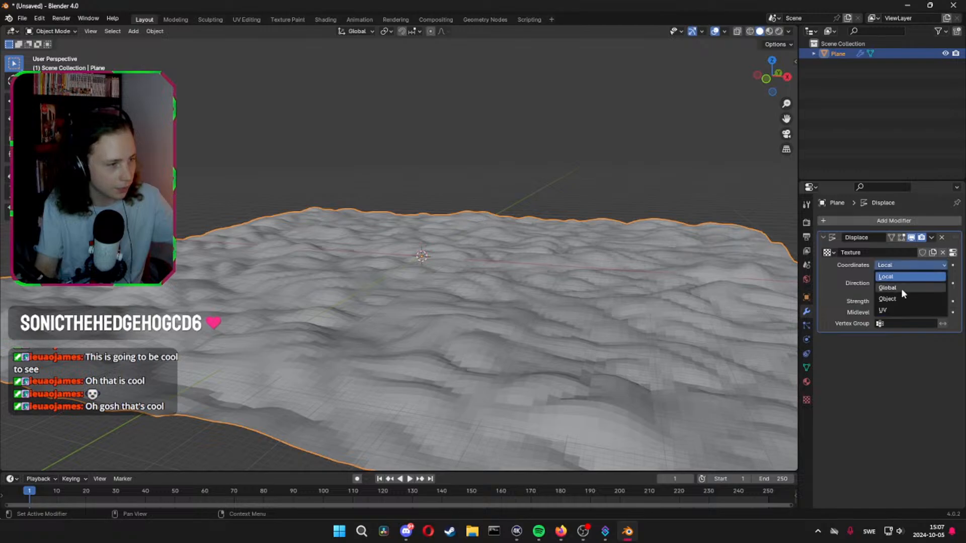
pyautogui.click(901, 288)
pyautogui.moveTo(905, 301); pyautogui.dragTo(884, 301)
# Set the Displace modifier's texture coordinates to Object and its strength to 0.410, and inspect the ground from above
pyautogui.click(909, 265)
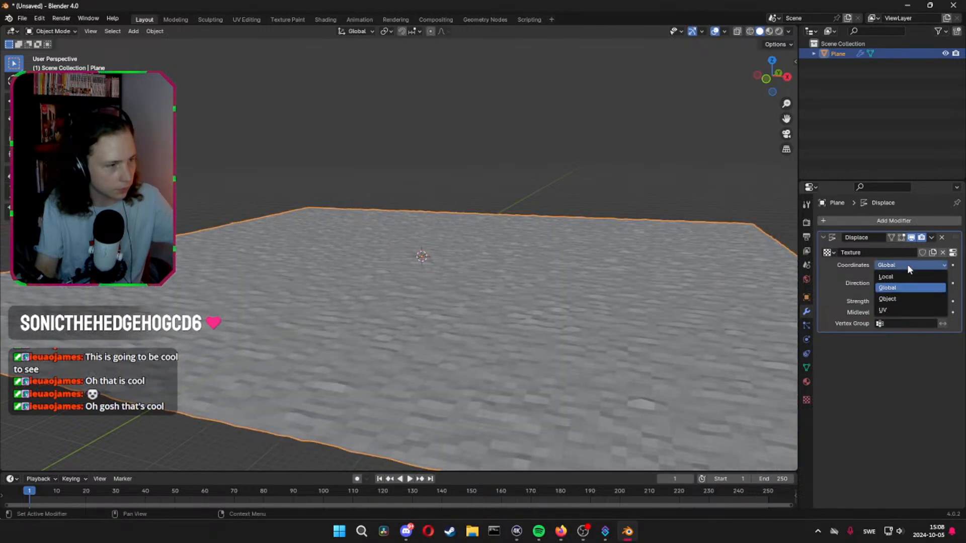
pyautogui.click(899, 301)
pyautogui.moveTo(889, 312); pyautogui.dragTo(913, 312)
pyautogui.moveTo(649, 317); pyautogui.dragTo(553, 429, button='middle')
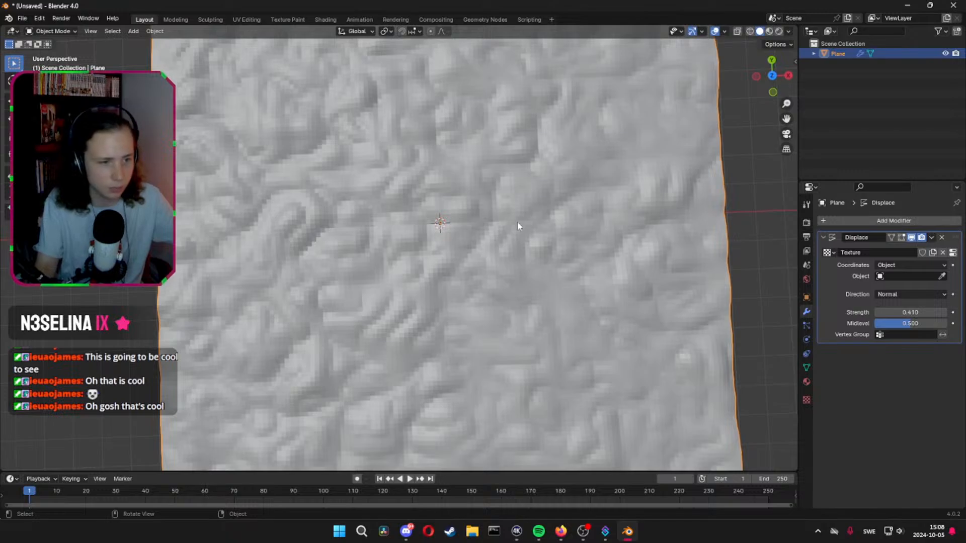
pyautogui.keyDown('shift'); pyautogui.moveTo(473, 242); pyautogui.dragTo(838, 300, button='middle'); pyautogui.keyUp('shift')
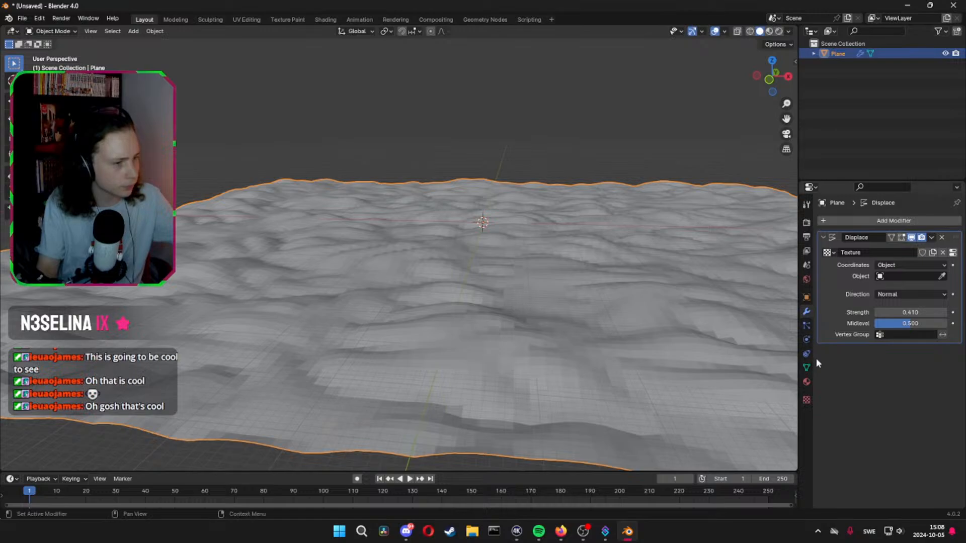
# Set the Clouds texture's size to 1.91 and its noise type to Soft, keeping Blender Original as the noise basis
pyautogui.click(953, 253)
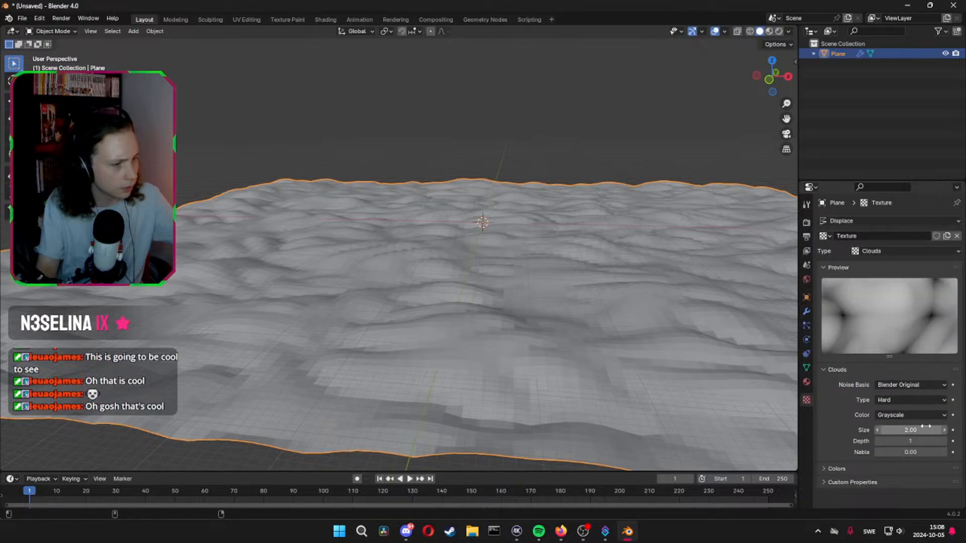
pyautogui.moveTo(910, 430)
pyautogui.mouseDown()
pyautogui.moveTo(873, 430)
pyautogui.moveTo(926, 430)
pyautogui.mouseUp()
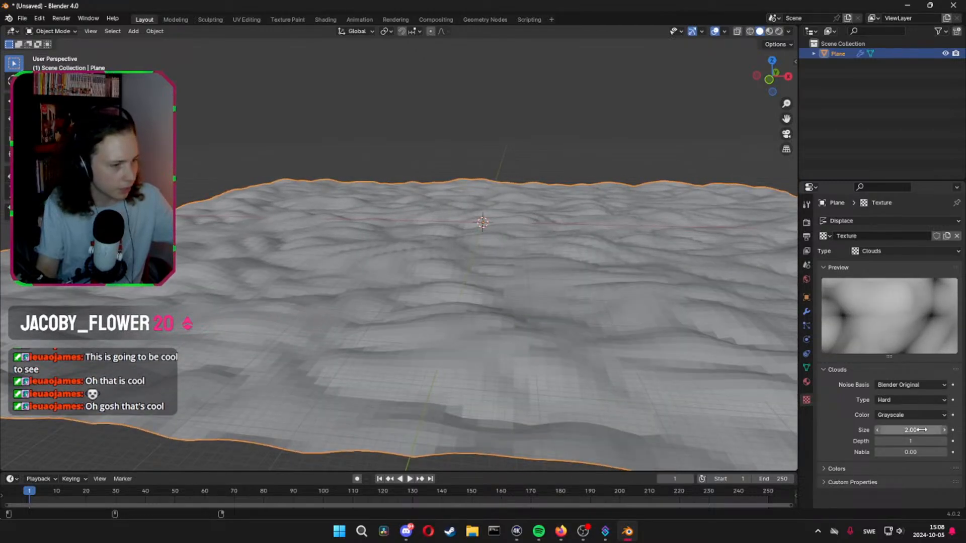
pyautogui.click(913, 384)
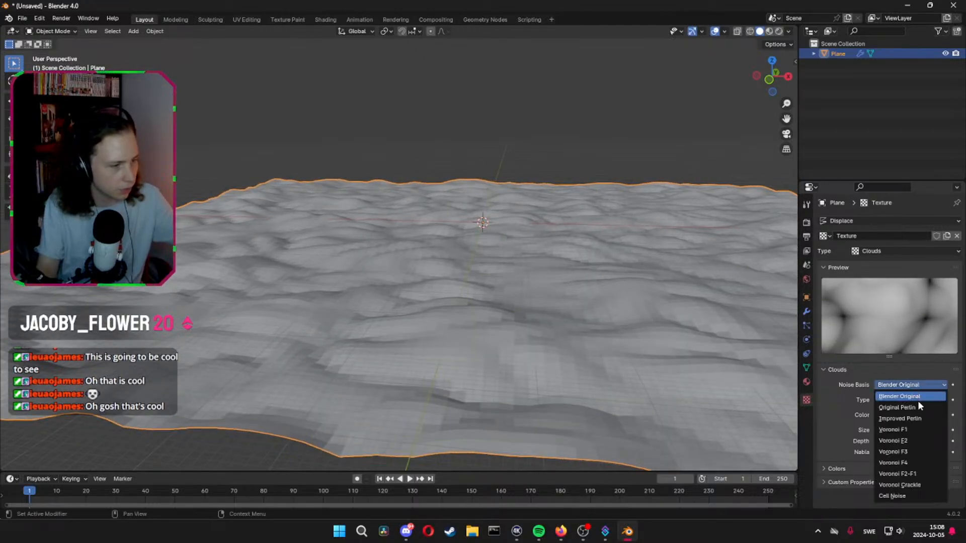
pyautogui.click(894, 395)
pyautogui.click(896, 400)
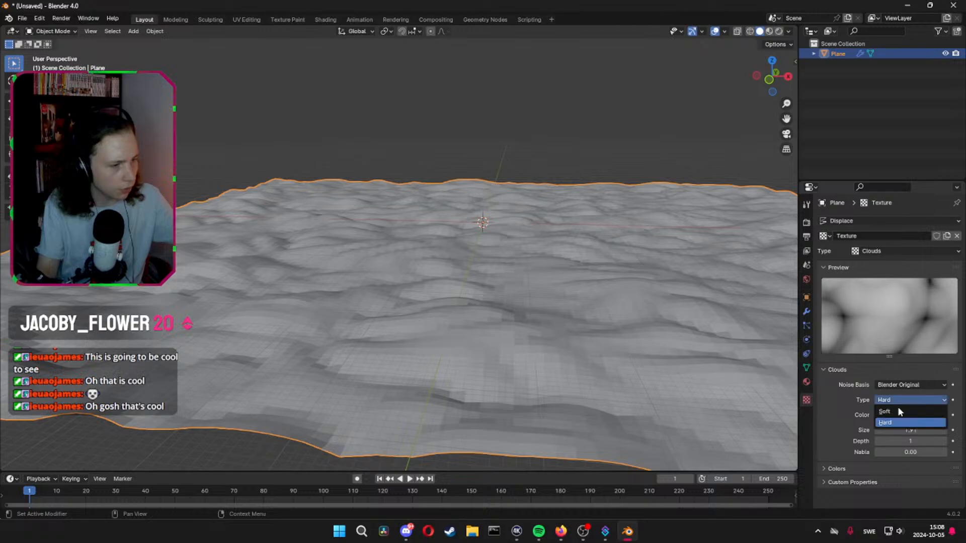
pyautogui.click(899, 412)
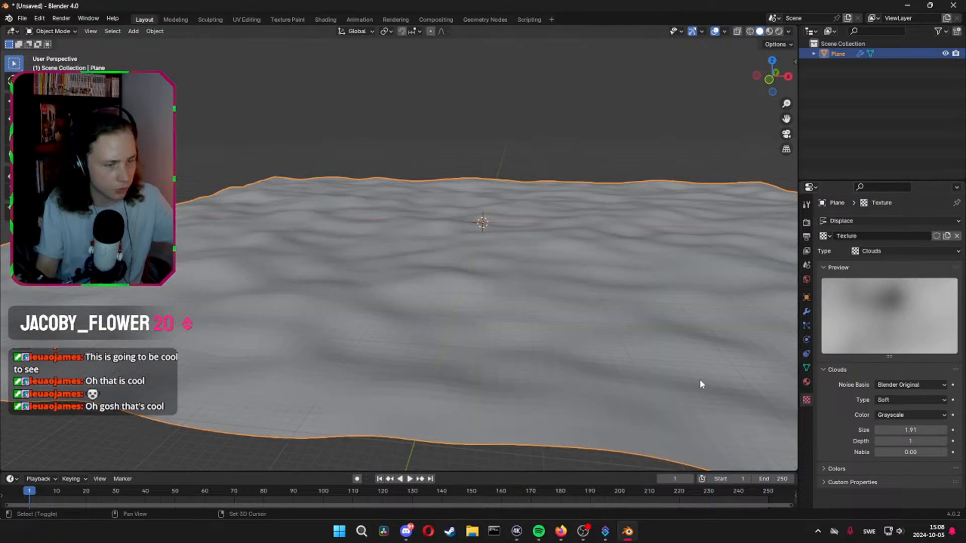
# Inspect the softened ground, and raise the Clouds texture's size to 2.00 and finally to 5.00
pyautogui.keyDown('shift'); pyautogui.moveTo(700, 381); pyautogui.dragTo(611, 382, button='middle'); pyautogui.keyUp('shift')
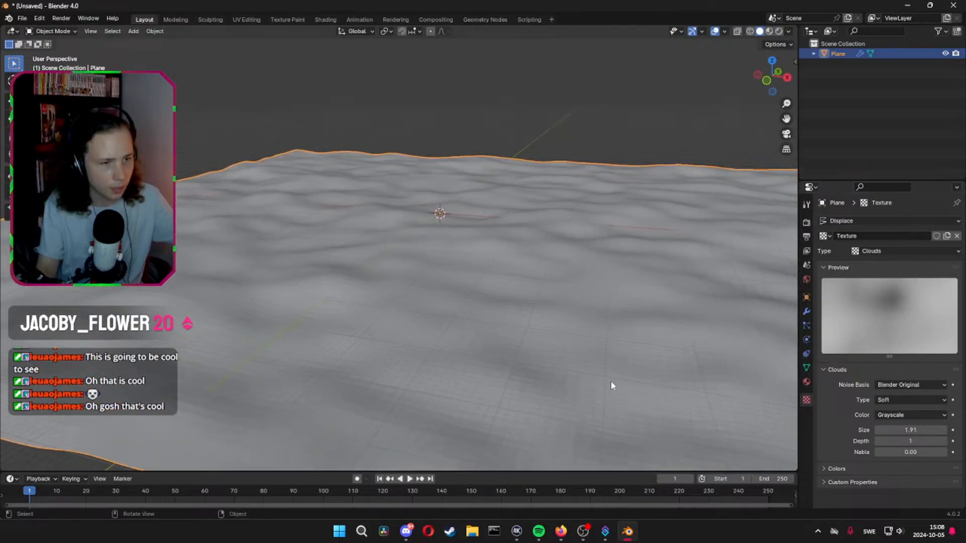
pyautogui.moveTo(914, 430); pyautogui.dragTo(923, 431)
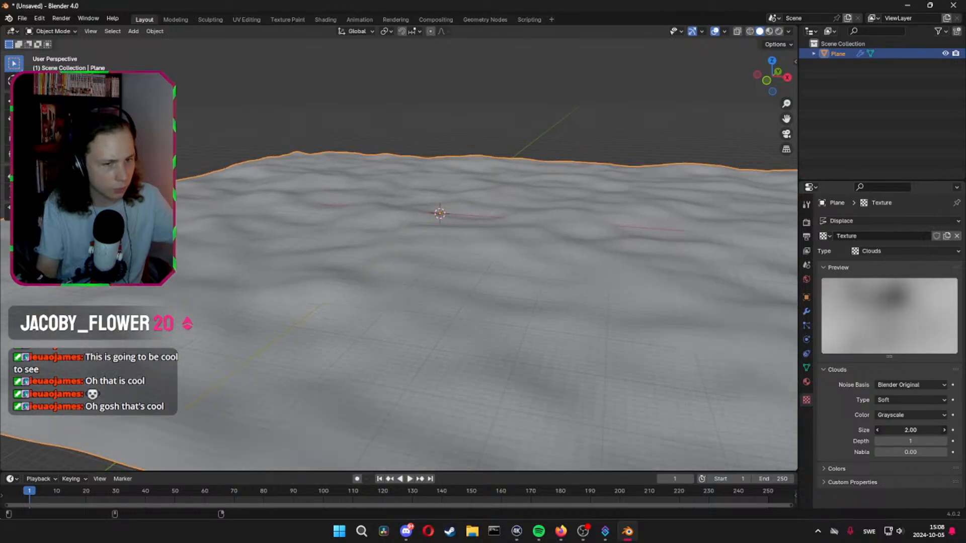
pyautogui.click(925, 430)
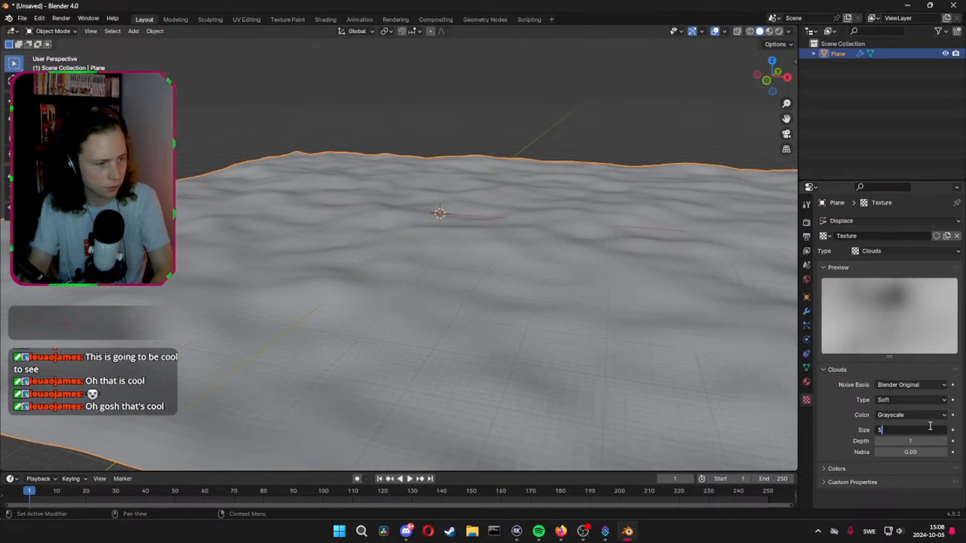
pyautogui.write('5')
pyautogui.press('Return')
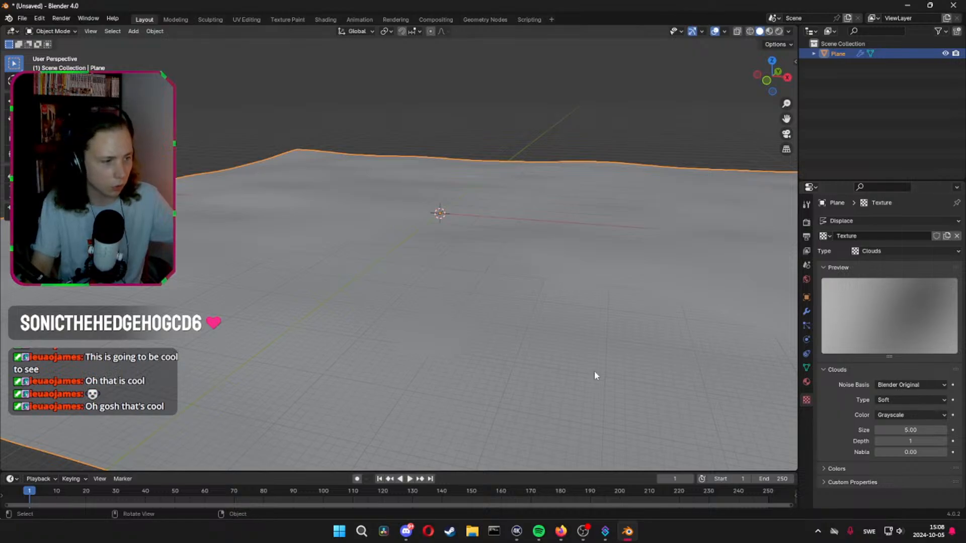
# Try a Clouds texture size of 3.15, and set it back to 5.00
pyautogui.moveTo(881, 429); pyautogui.dragTo(840, 429)
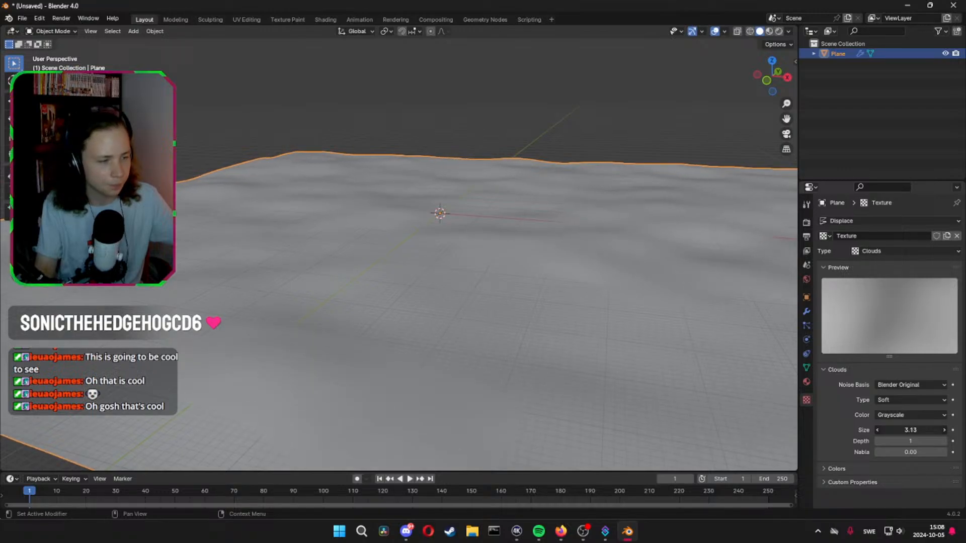
pyautogui.click(909, 429)
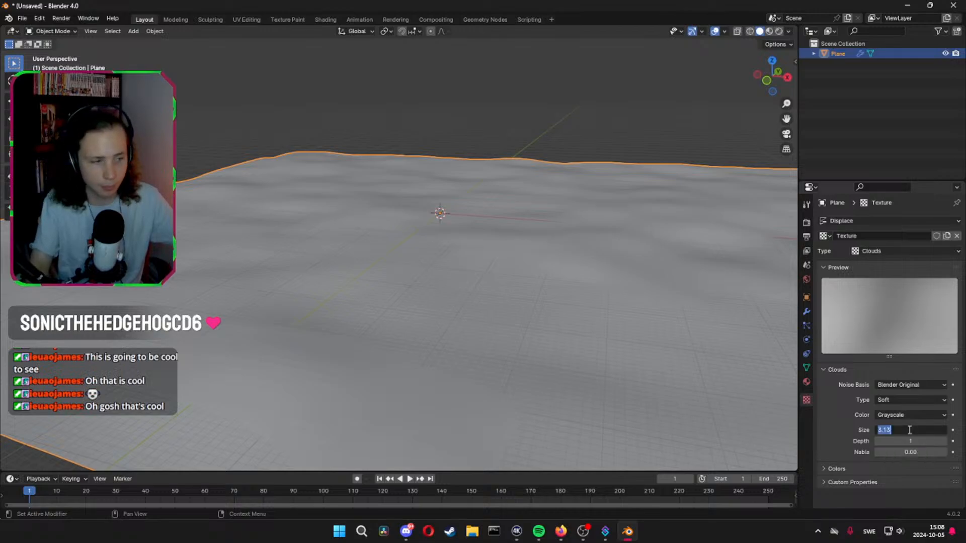
pyautogui.write('5')
pyautogui.press('Return')
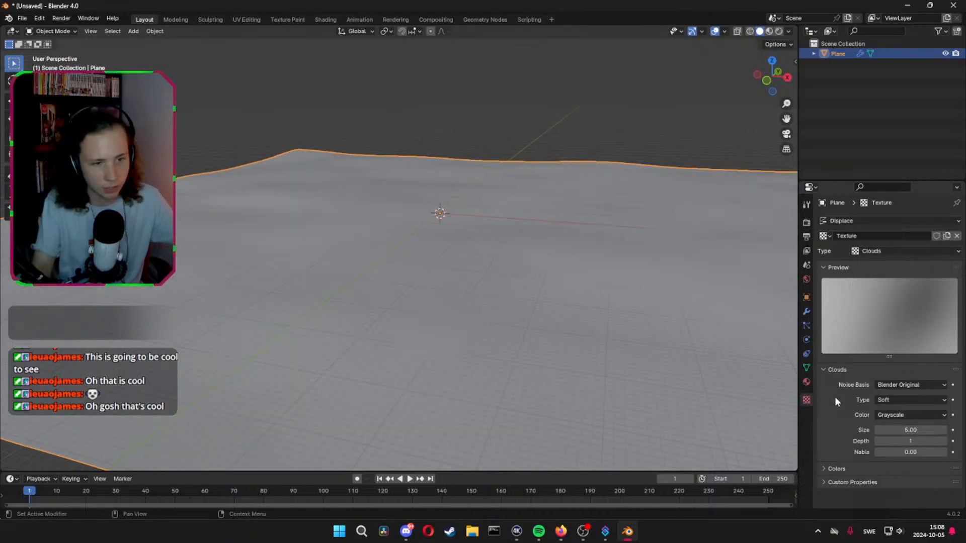
# Raise the Displace modifier's strength to 1.930 and try applying the plane's rotation and scale
pyautogui.click(808, 313)
pyautogui.moveTo(904, 313); pyautogui.dragTo(956, 312)
pyautogui.moveTo(621, 301); pyautogui.dragTo(493, 248, button='middle')
pyautogui.hotkey('ctrl', 'a')
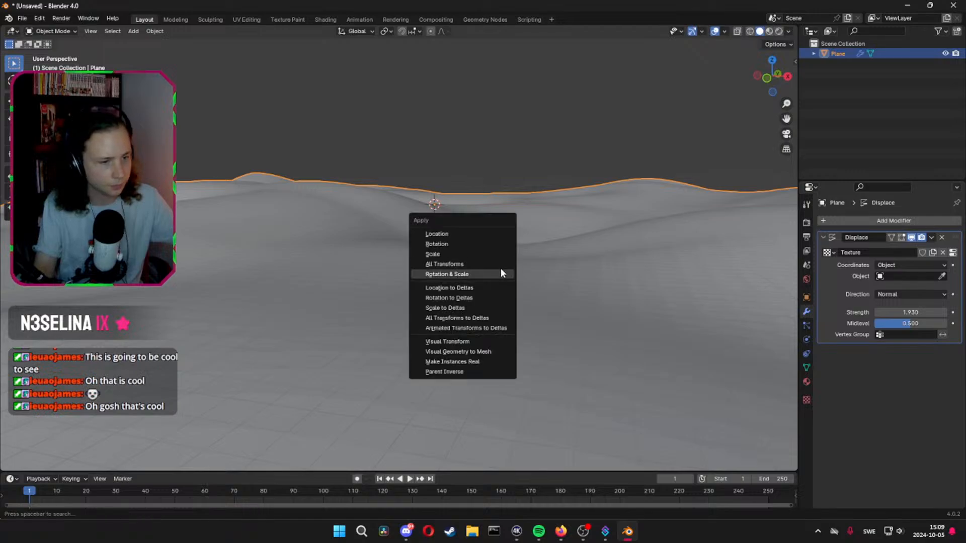
pyautogui.click(500, 272)
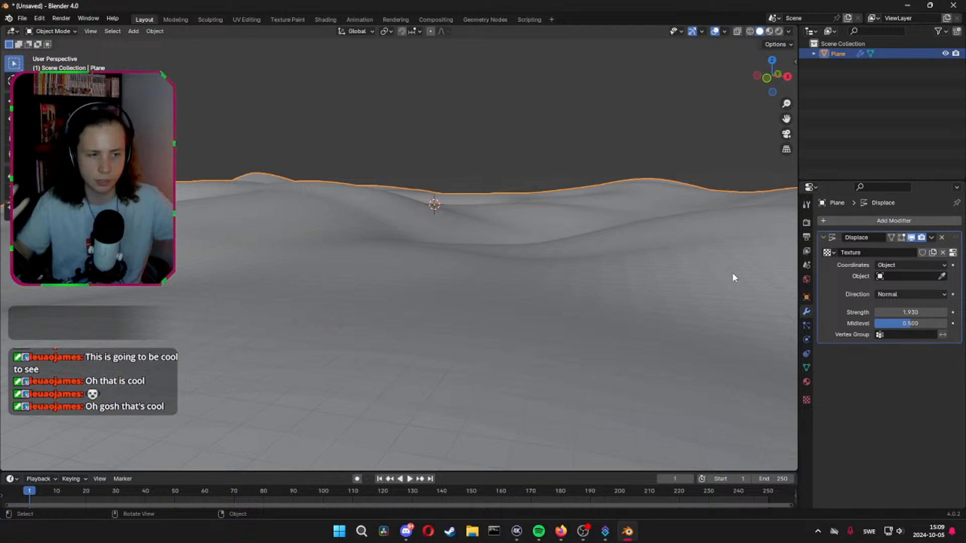
# Set the Displace modifier's strength to 1.550 and its midlevel to 0.069, and inspect the hills
pyautogui.moveTo(910, 312); pyautogui.dragTo(926, 326)
pyautogui.hotkey('ctrl', 'z')
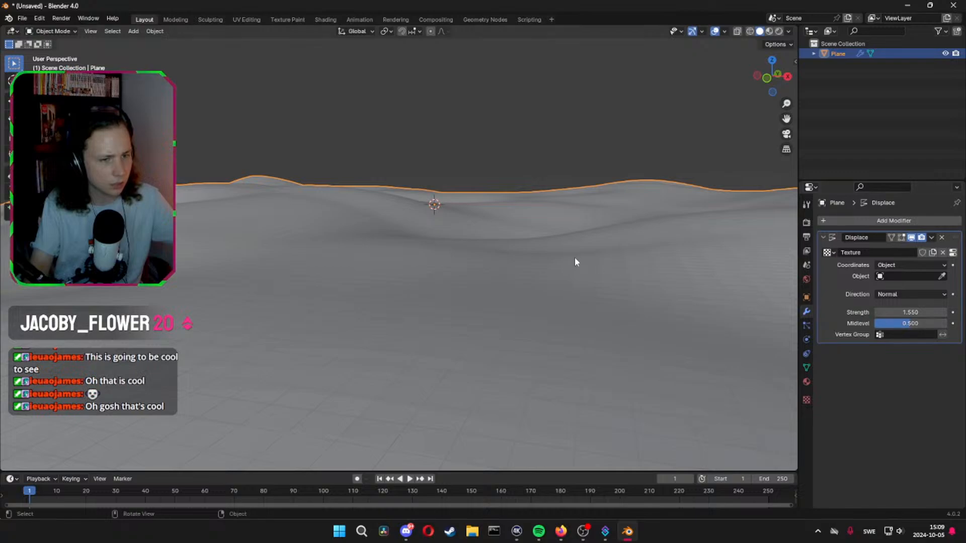
pyautogui.moveTo(570, 250)
pyautogui.mouseDown(button='middle')
pyautogui.moveTo(607, 252)
pyautogui.moveTo(551, 251)
pyautogui.moveTo(577, 253)
pyautogui.moveTo(553, 265)
pyautogui.moveTo(483, 259)
pyautogui.moveTo(565, 263)
pyautogui.mouseUp(button='middle')
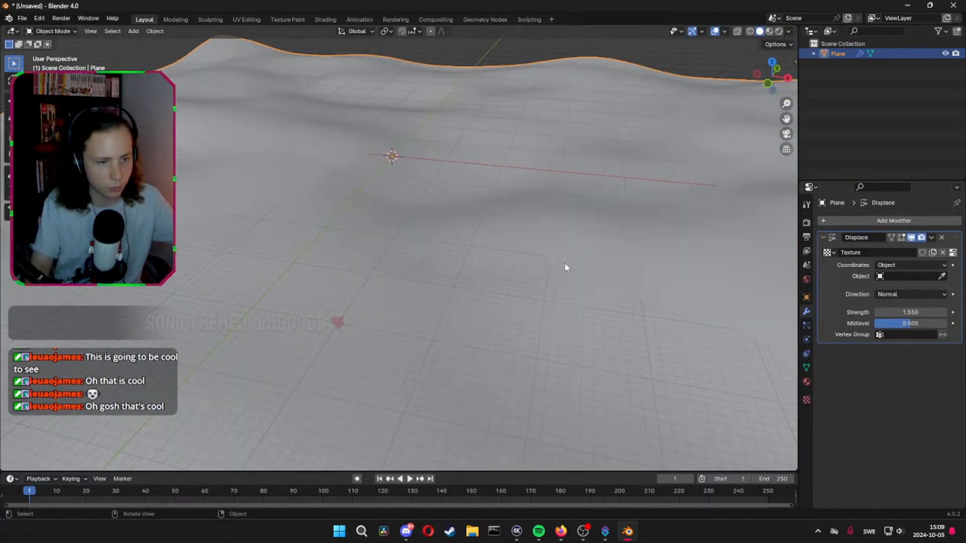
pyautogui.moveTo(910, 324); pyautogui.dragTo(879, 324)
pyautogui.moveTo(571, 237); pyautogui.dragTo(556, 239, button='middle')
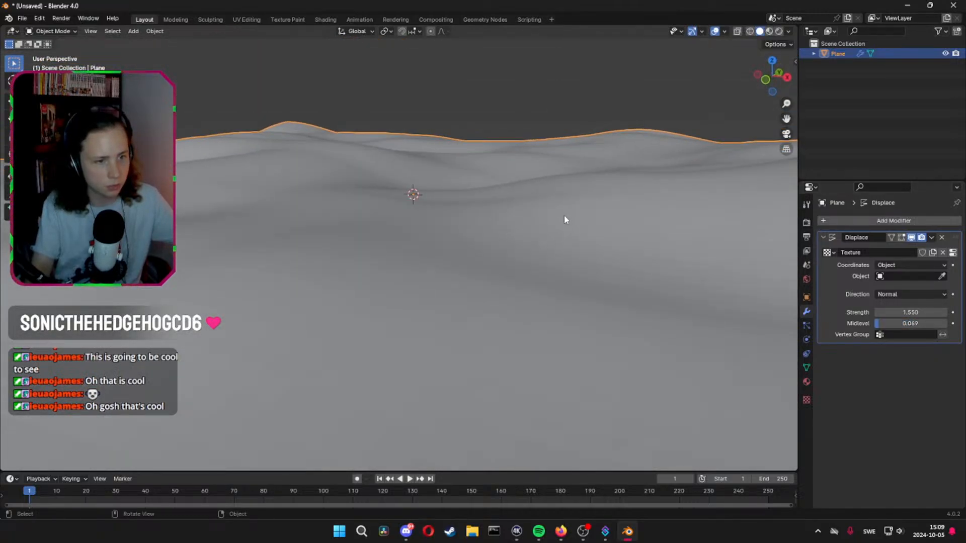
pyautogui.moveTo(493, 169); pyautogui.dragTo(575, 233, button='middle')
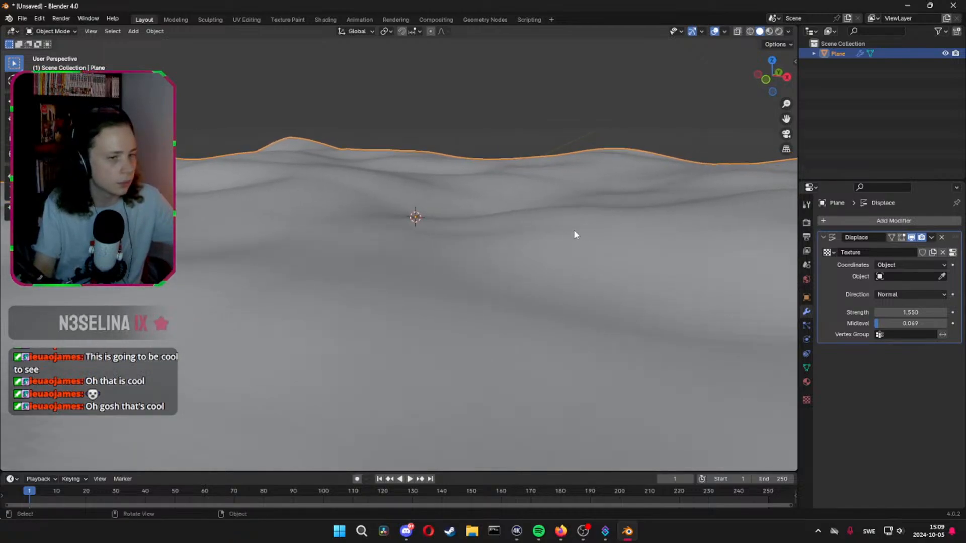
# Apply Shade Auto Smooth to the displaced plane and check the result
pyautogui.rightClick(574, 242)
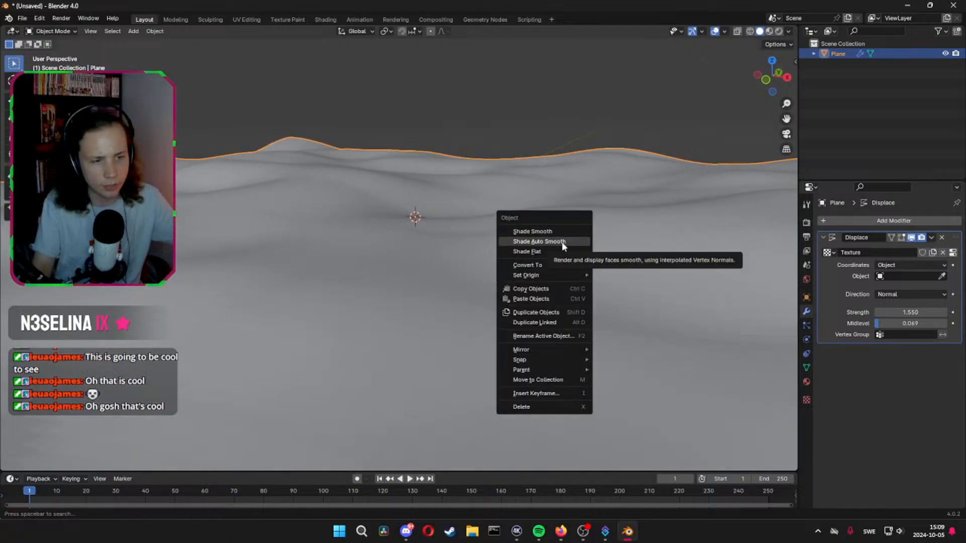
pyautogui.click(561, 242)
pyautogui.moveTo(536, 252)
pyautogui.mouseDown(button='middle')
pyautogui.moveTo(508, 280)
pyautogui.moveTo(537, 248)
pyautogui.moveTo(530, 252)
pyautogui.mouseUp(button='middle')
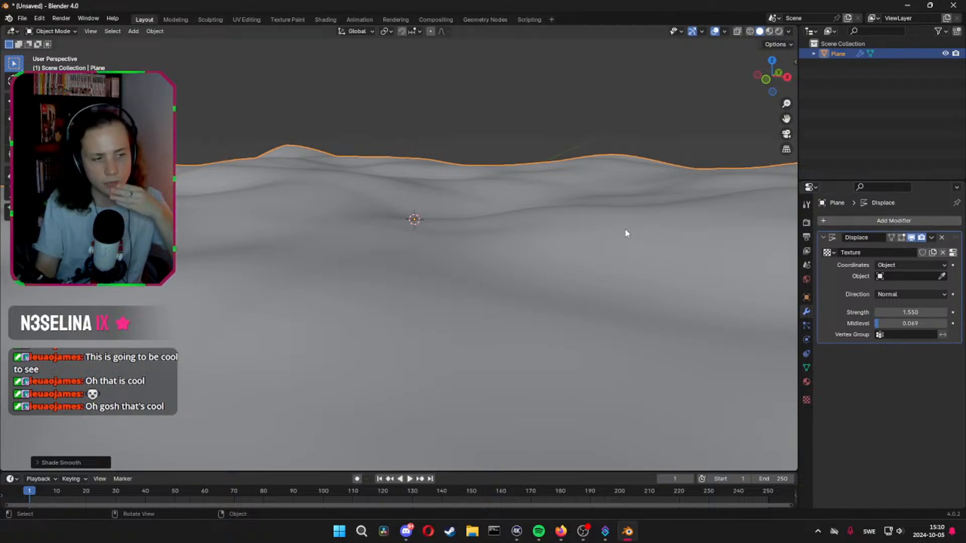
# Try a level 1 Subdivision modifier on the plane, move it above Displace, and remove it
pyautogui.click(893, 221)
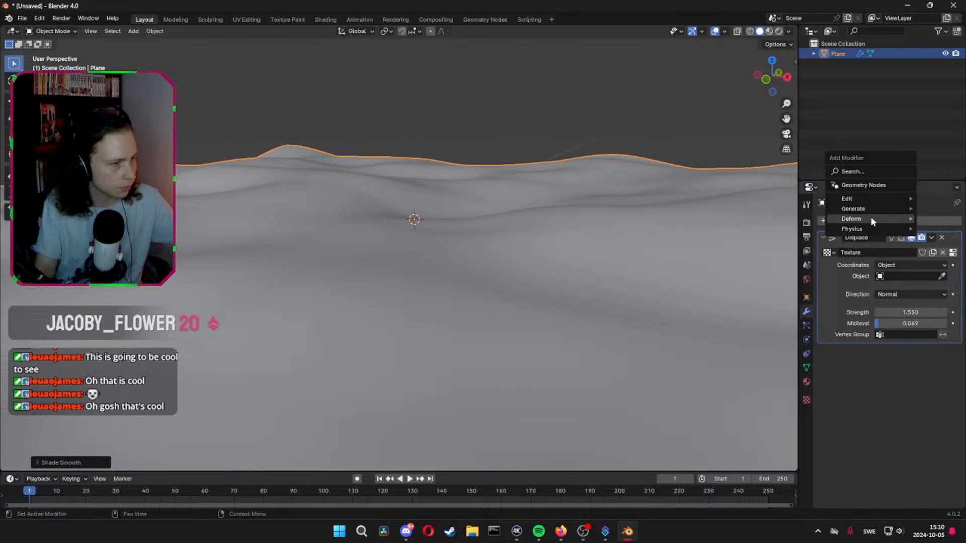
pyautogui.click(535, 240)
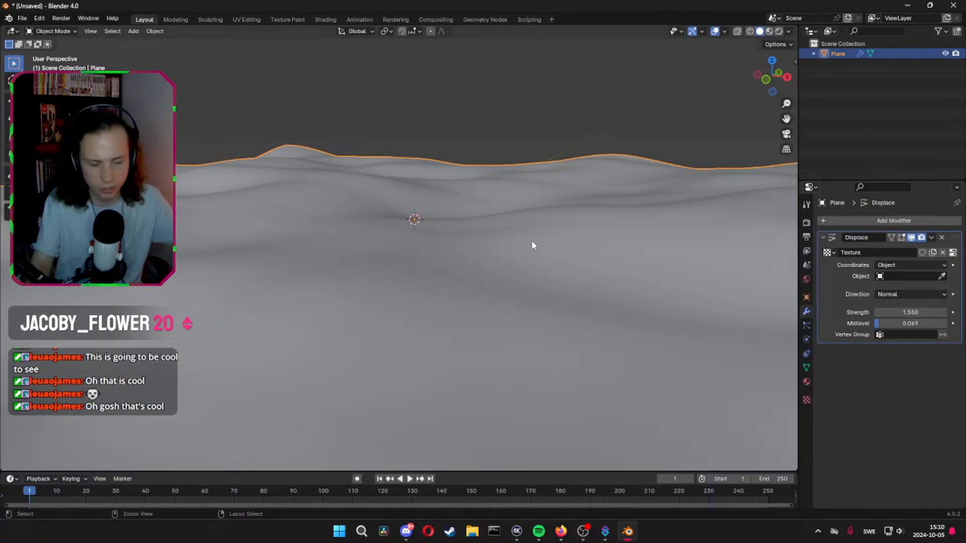
pyautogui.hotkey('ctrl', '1')
pyautogui.scroll(-4, 626, 265)
pyautogui.scroll(4, 492, 276)
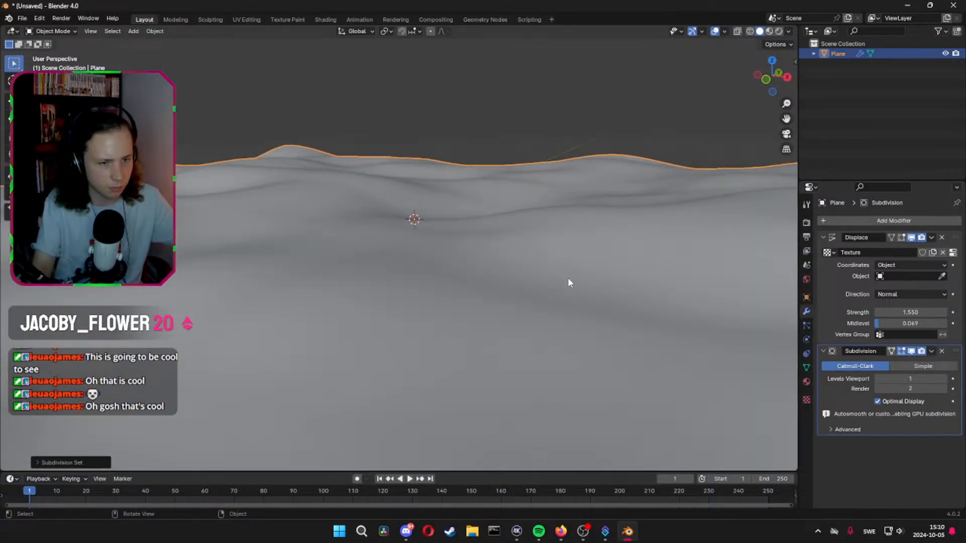
pyautogui.moveTo(955, 351); pyautogui.dragTo(954, 316)
pyautogui.moveTo(943, 261); pyautogui.dragTo(943, 261)
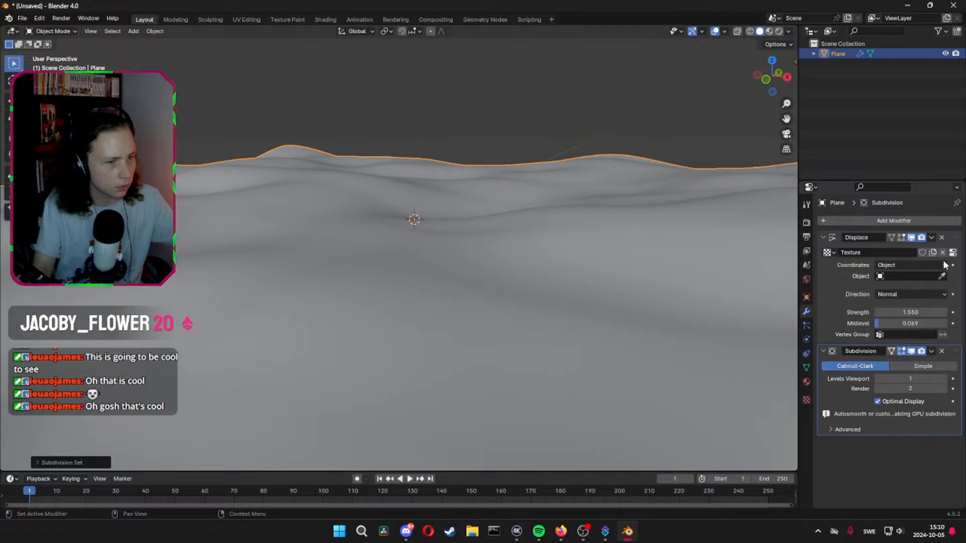
pyautogui.moveTo(955, 352); pyautogui.dragTo(938, 238)
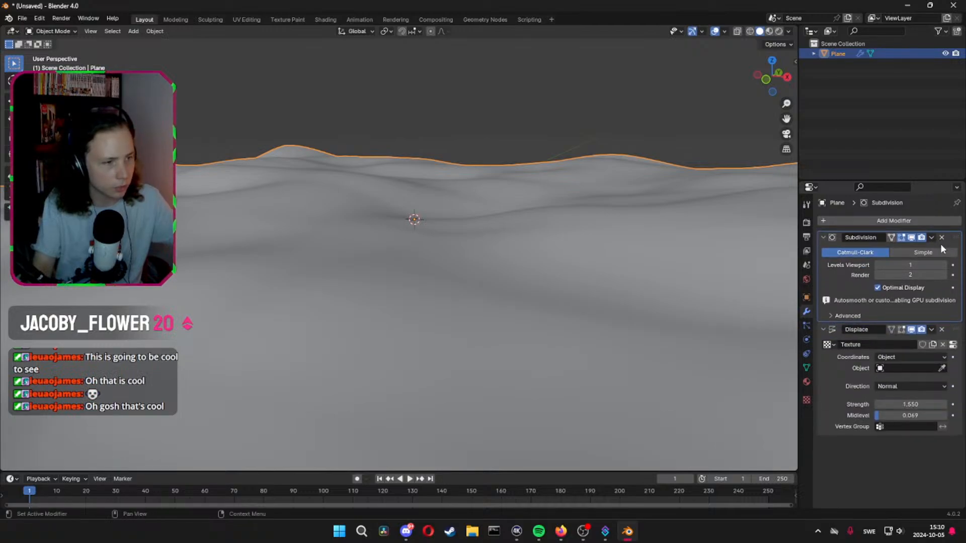
pyautogui.click(942, 238)
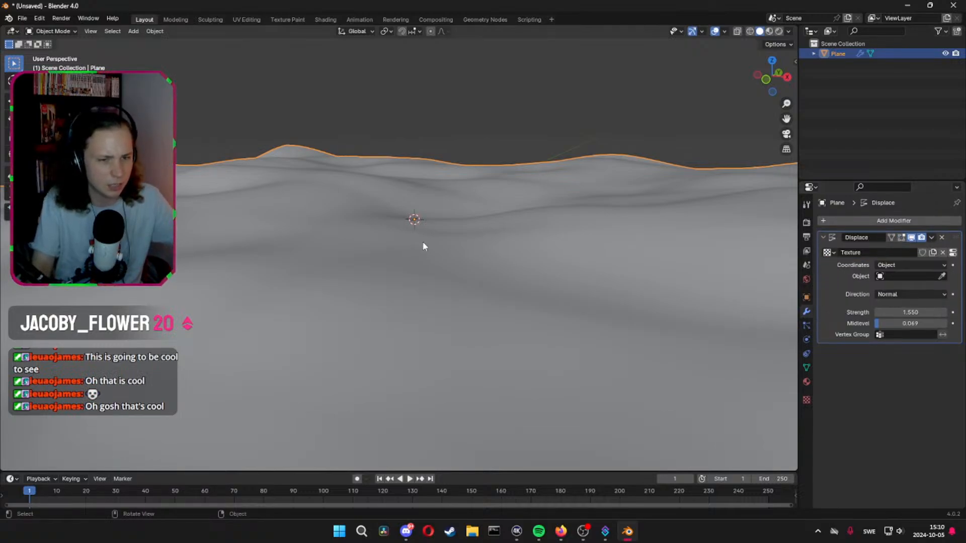
# Try a Solidify modifier on the ground plane with a thickness of 0.096 m
pyautogui.click(886, 222)
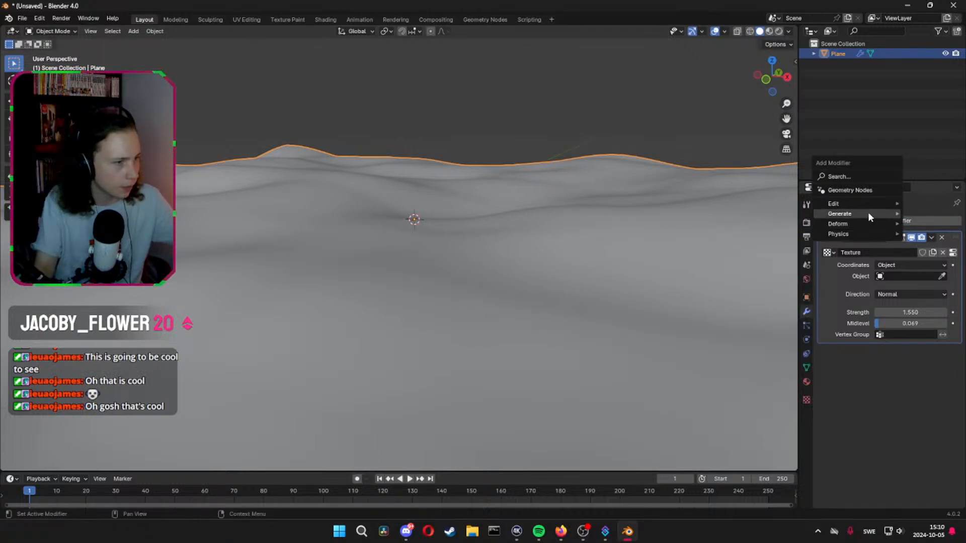
pyautogui.moveTo(866, 213)
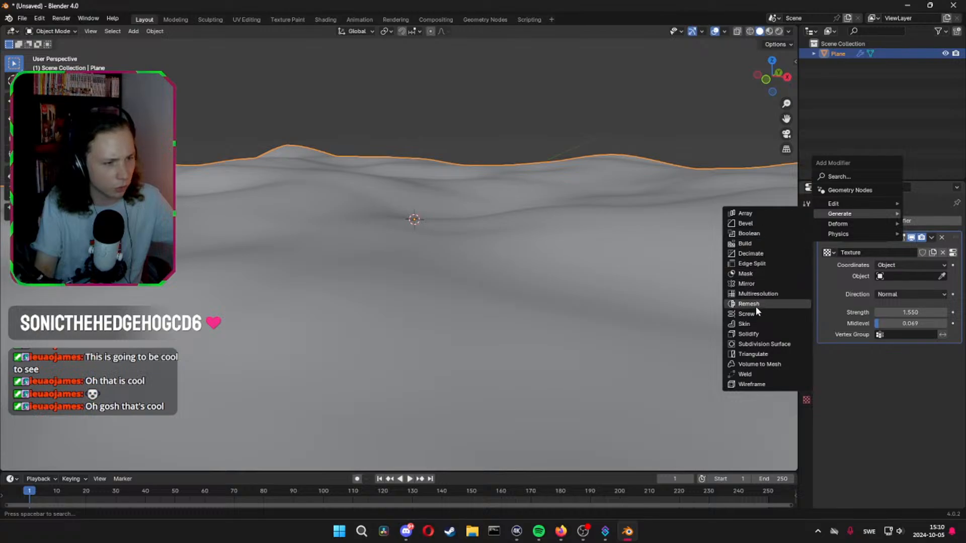
pyautogui.click(753, 337)
pyautogui.scroll(-6, 409, 288)
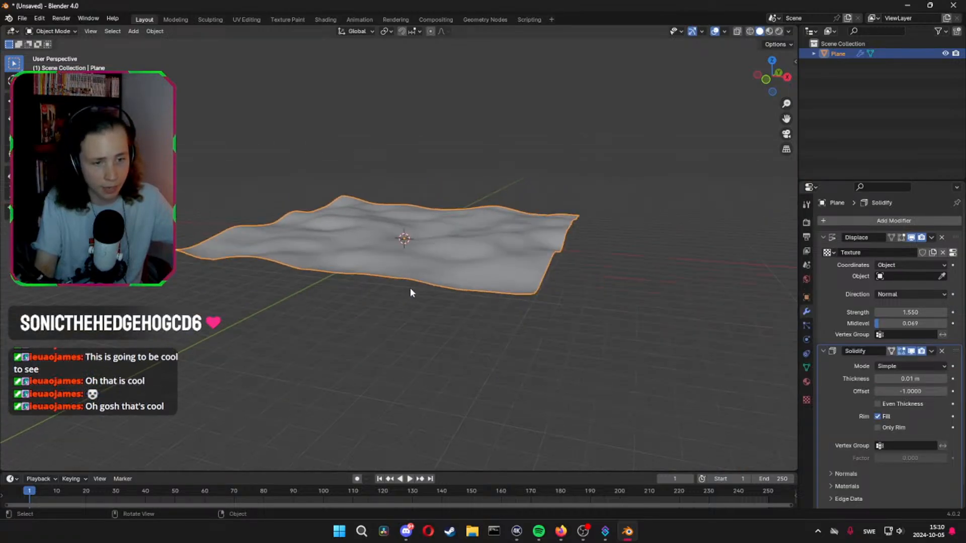
pyautogui.moveTo(409, 287); pyautogui.dragTo(419, 258, button='middle')
pyautogui.scroll(5, 419, 258)
pyautogui.moveTo(411, 193); pyautogui.dragTo(471, 250, button='middle')
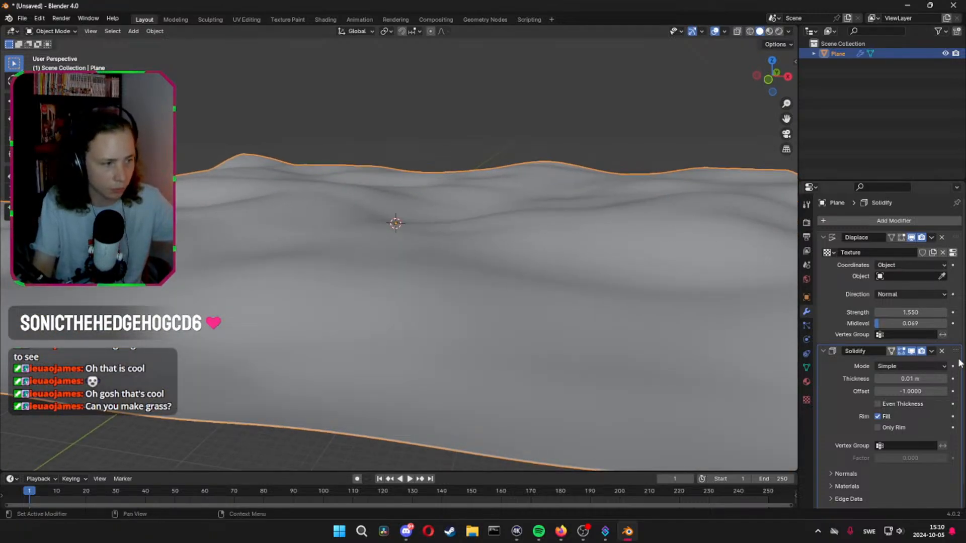
pyautogui.moveTo(908, 378); pyautogui.dragTo(941, 378)
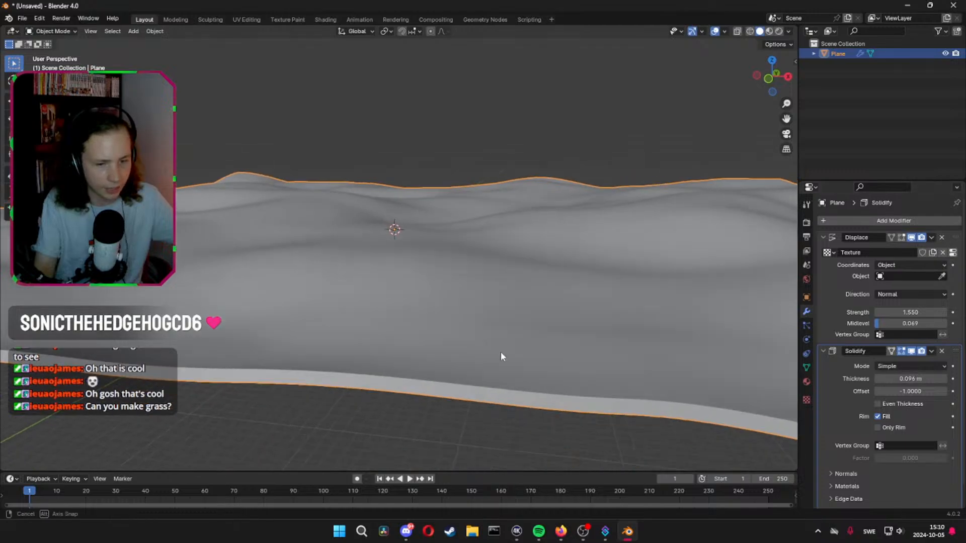
# Inspect the thickened ground from its edge and from above, and remove the Solidify modifier
pyautogui.moveTo(500, 352); pyautogui.dragTo(373, 256, button='middle')
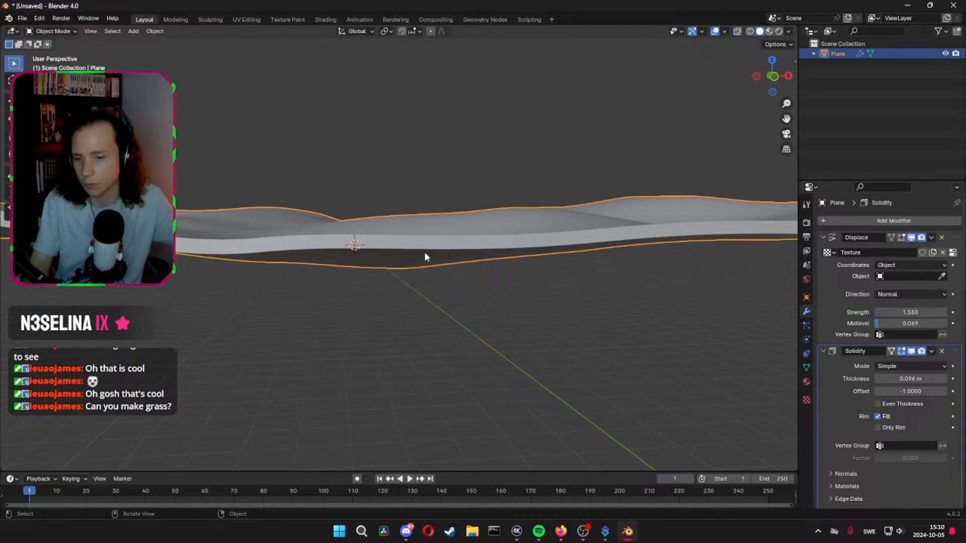
pyautogui.moveTo(455, 264); pyautogui.dragTo(465, 296, button='middle')
pyautogui.scroll(-2, 476, 259)
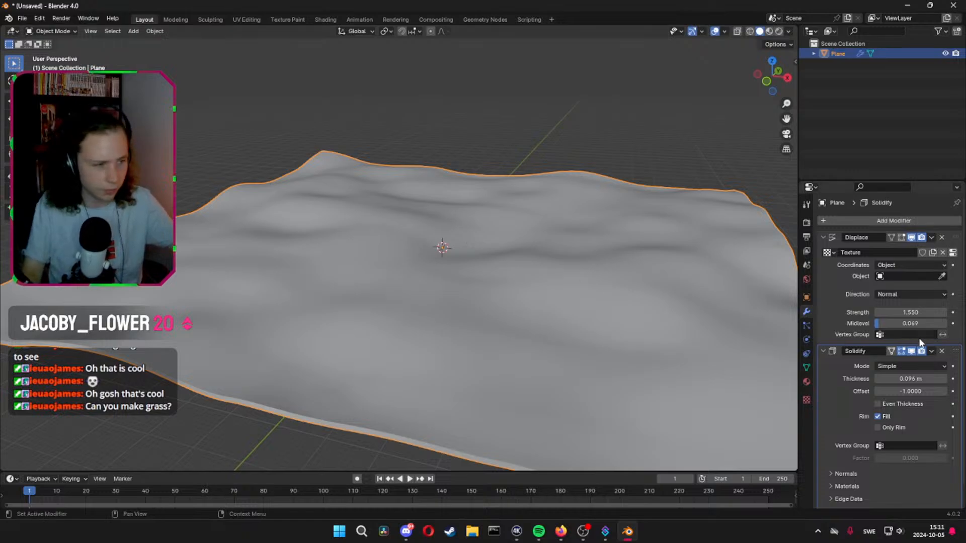
pyautogui.click(942, 351)
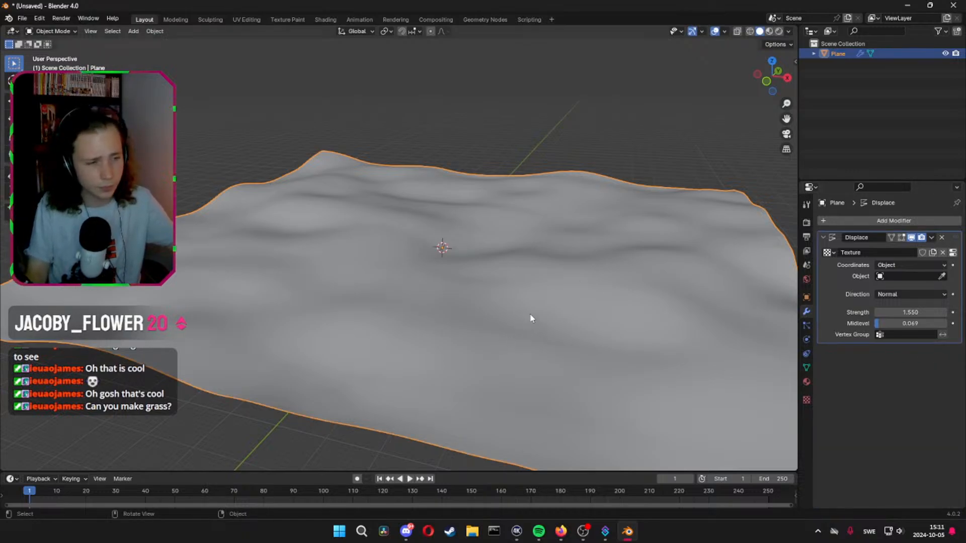
# Add a Hair particle system to the ground plane and inspect the strands across the hills
pyautogui.moveTo(530, 319); pyautogui.dragTo(565, 379, button='middle')
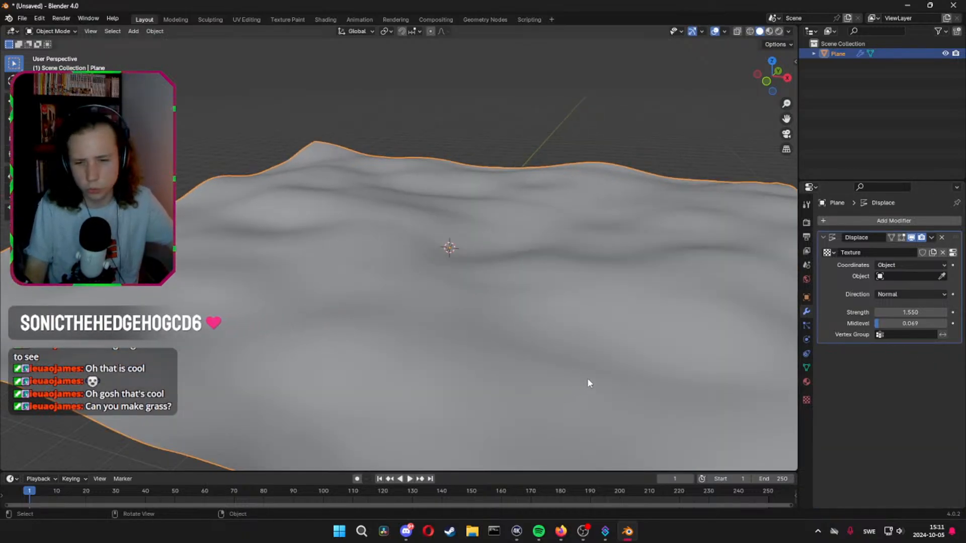
pyautogui.click(806, 325)
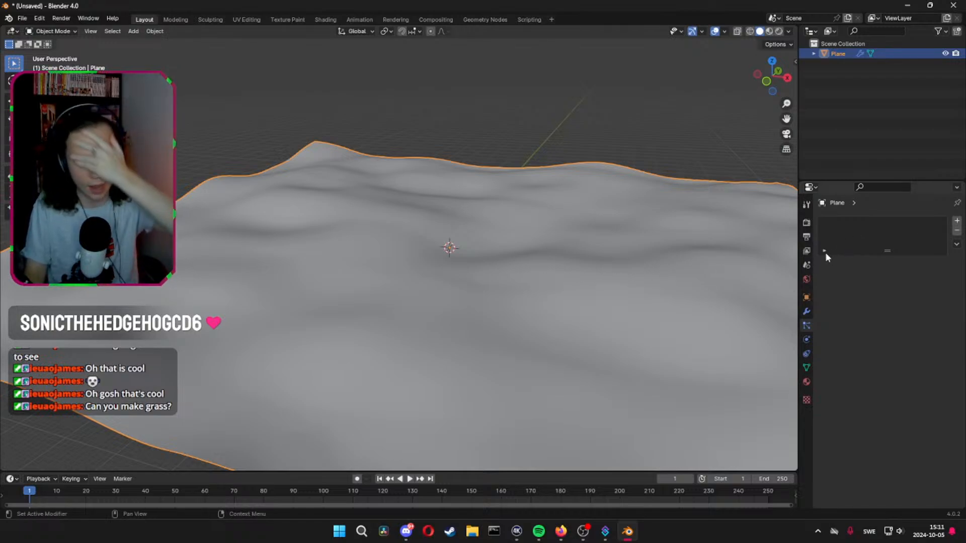
pyautogui.click(806, 338)
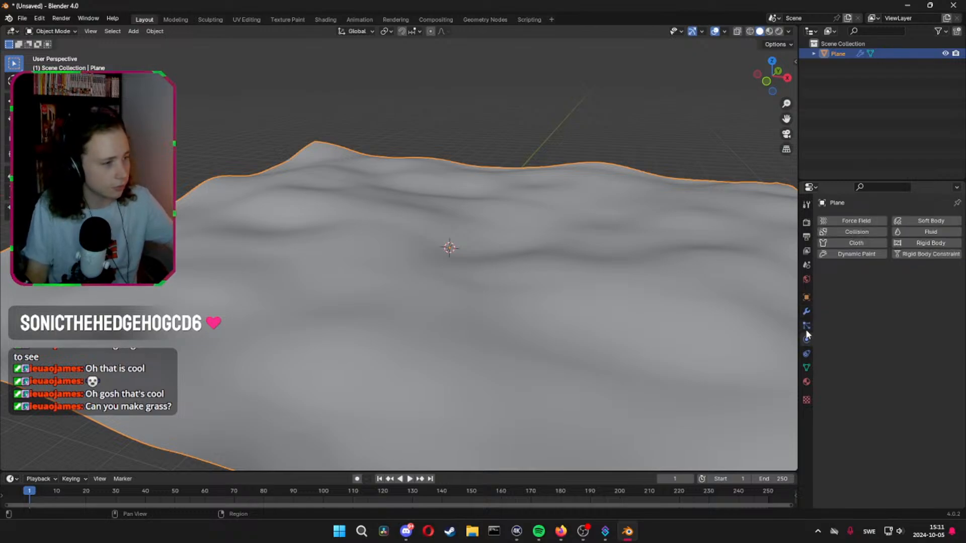
pyautogui.click(806, 326)
pyautogui.click(957, 222)
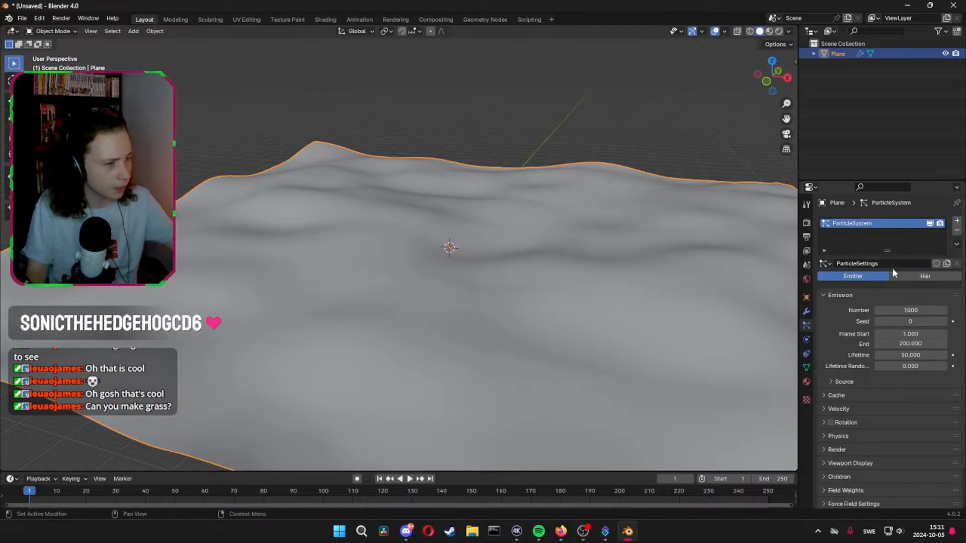
pyautogui.click(901, 277)
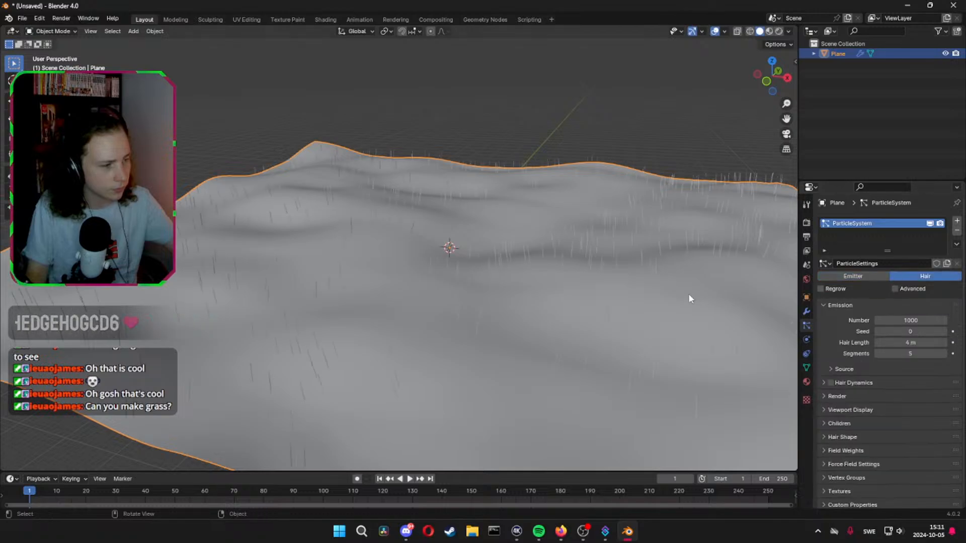
pyautogui.moveTo(517, 317); pyautogui.dragTo(347, 272, button='middle')
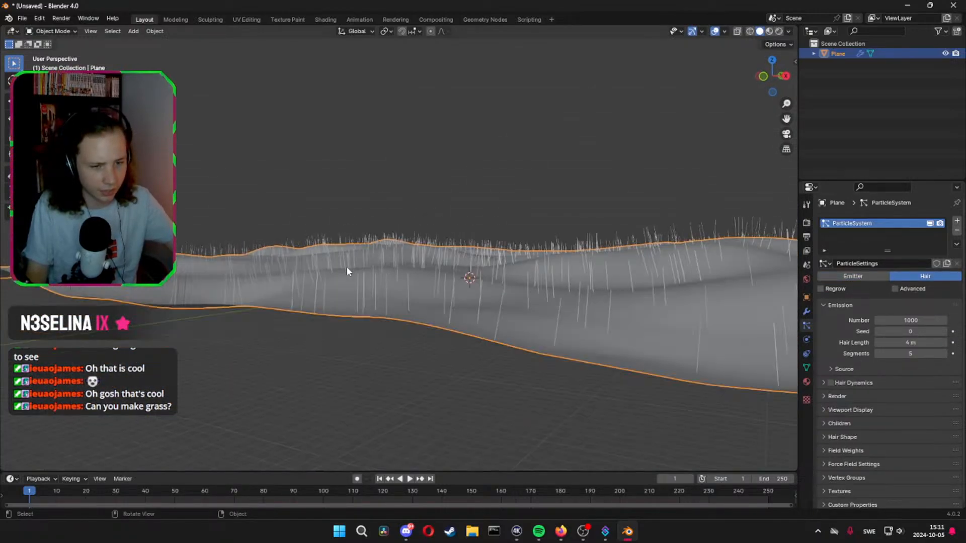
pyautogui.moveTo(466, 292); pyautogui.dragTo(556, 312, button='middle')
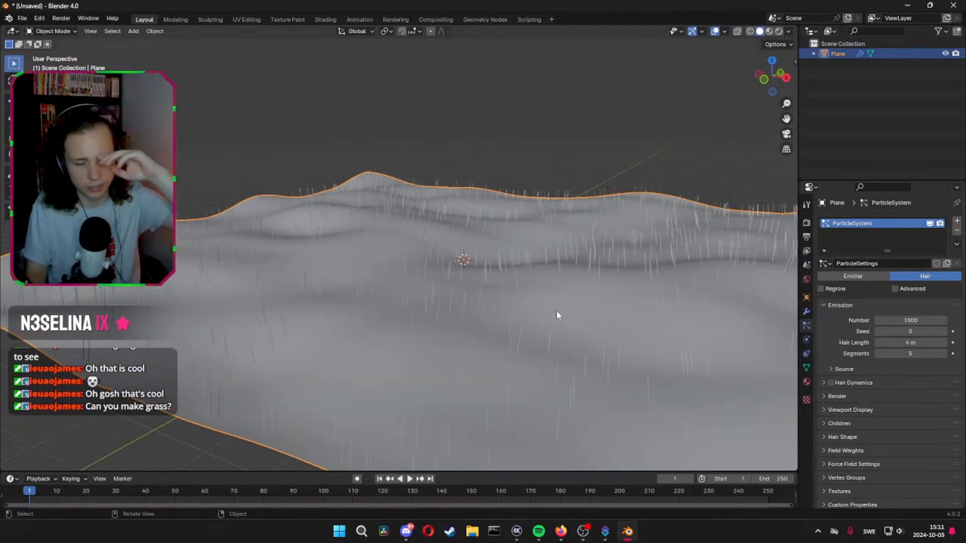
pyautogui.scroll(2, 653, 343)
pyautogui.moveTo(644, 346); pyautogui.dragTo(628, 342, button='middle')
# Enable the advanced hair settings and shorten the hair length to 1.91 m
pyautogui.click(895, 289)
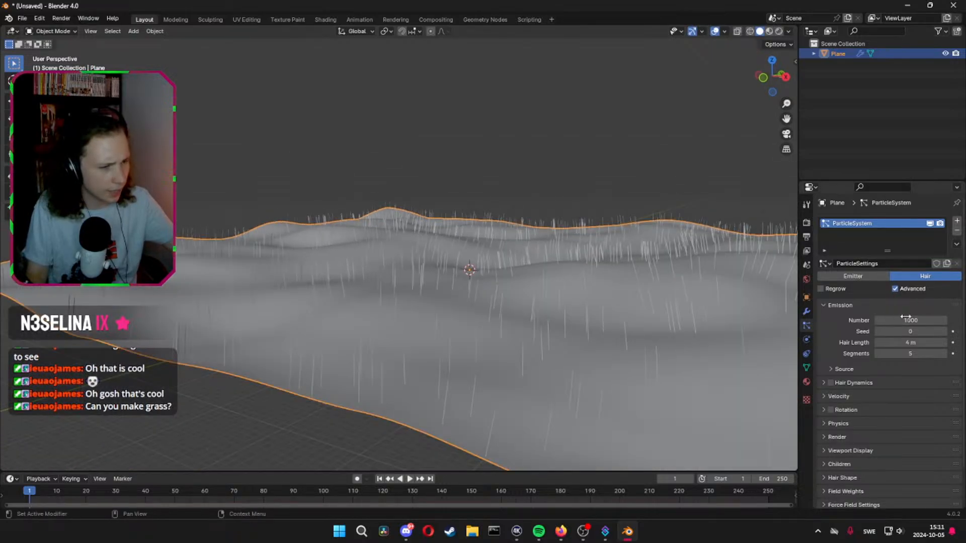
pyautogui.moveTo(905, 317); pyautogui.dragTo(889, 342)
pyautogui.hotkey('ctrl', 'z')
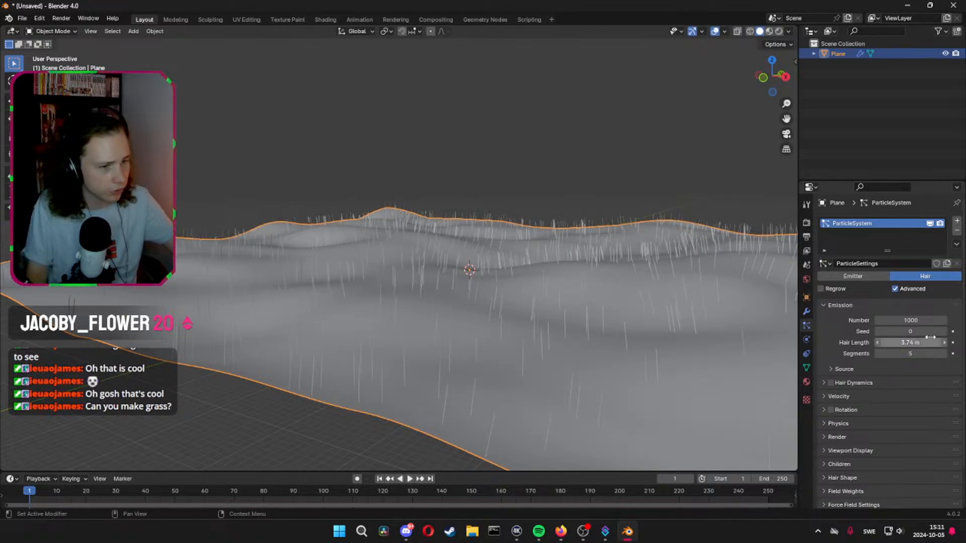
pyautogui.moveTo(930, 339); pyautogui.dragTo(913, 340)
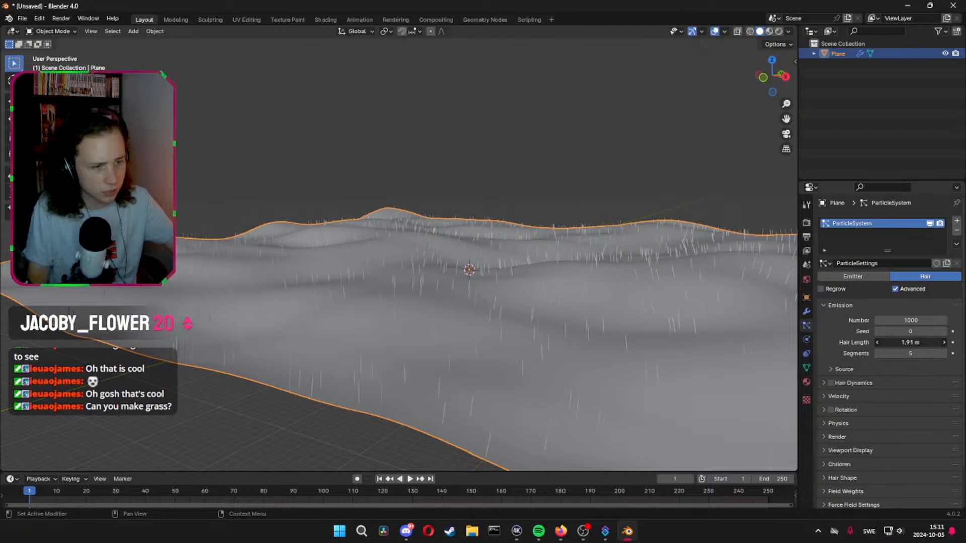
# Give the hair Simple children, inspect the clumps up close, and lower the children's render amount to 20
pyautogui.click(831, 369)
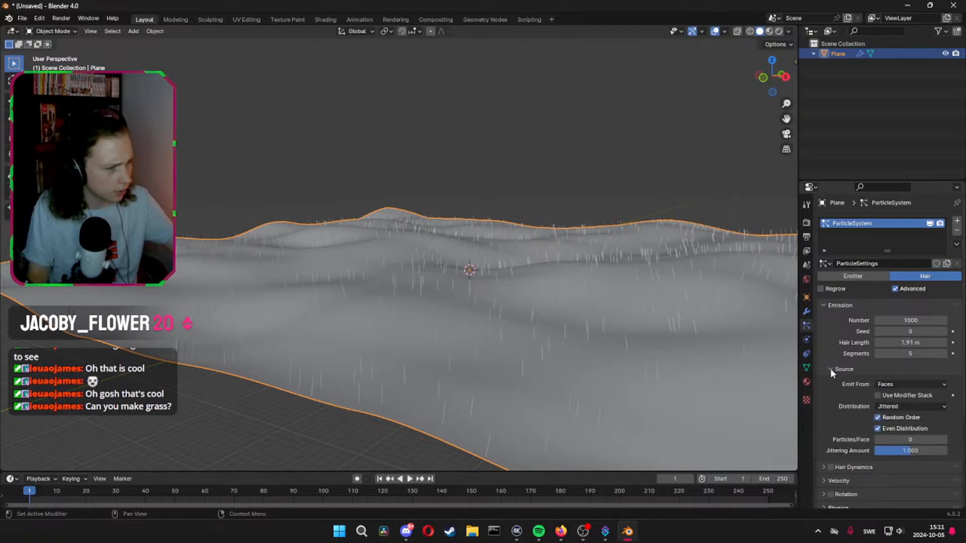
pyautogui.click(831, 369)
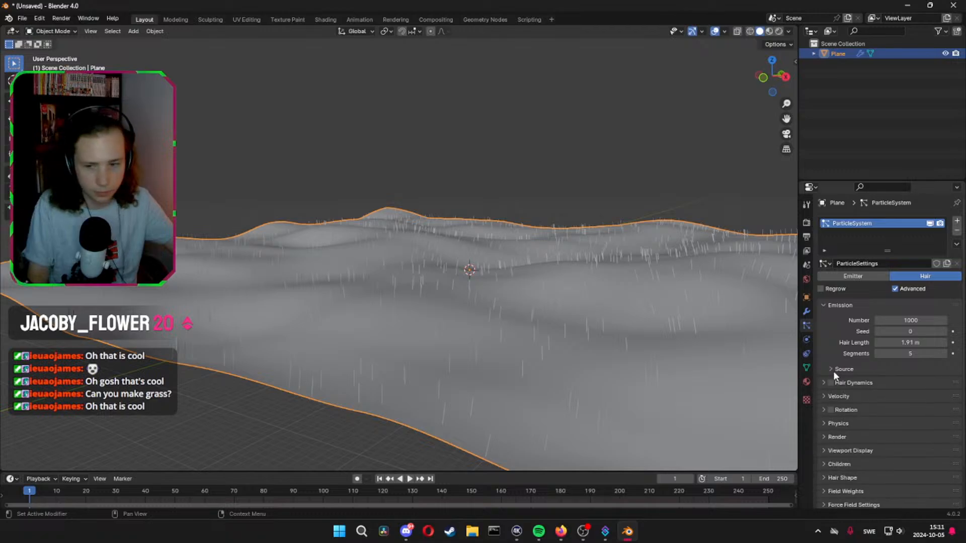
pyautogui.scroll(-2, 856, 352)
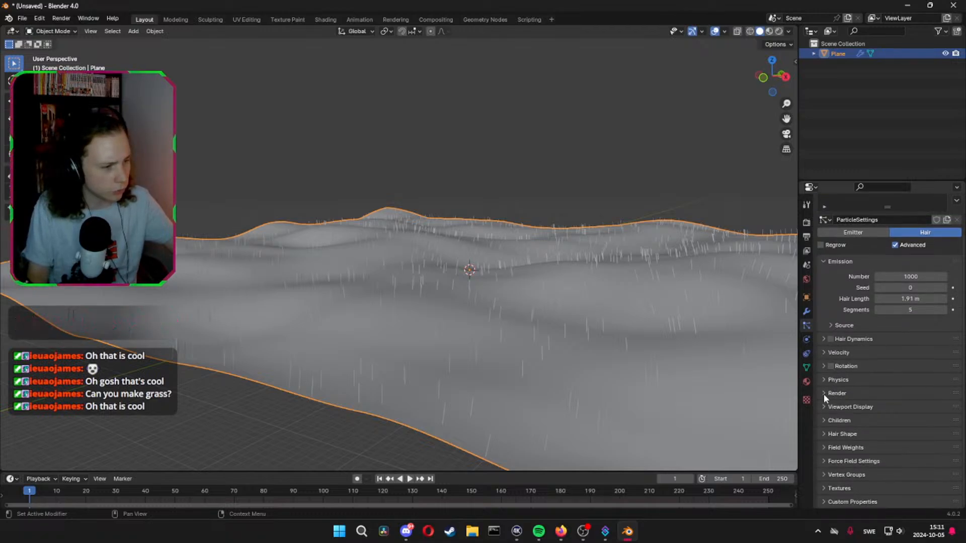
pyautogui.click(824, 420)
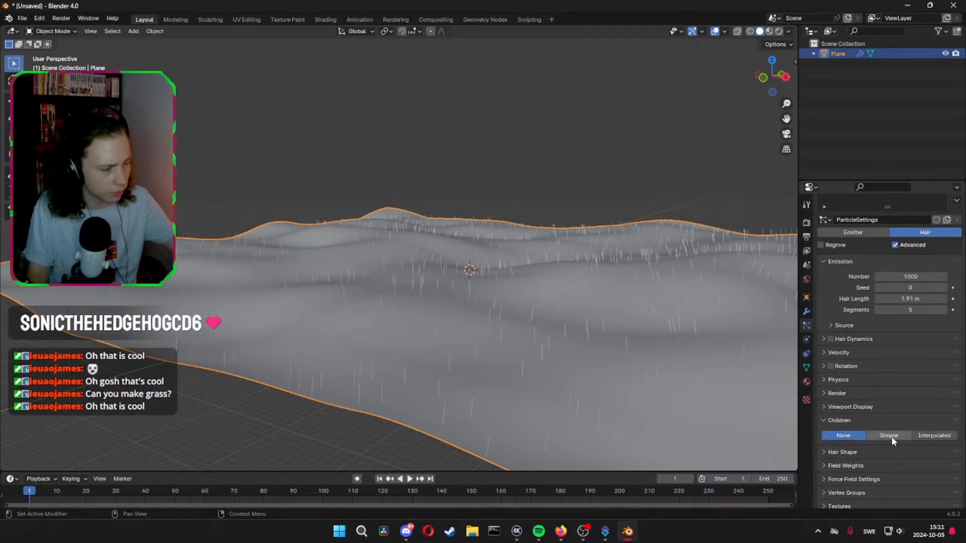
pyautogui.click(888, 435)
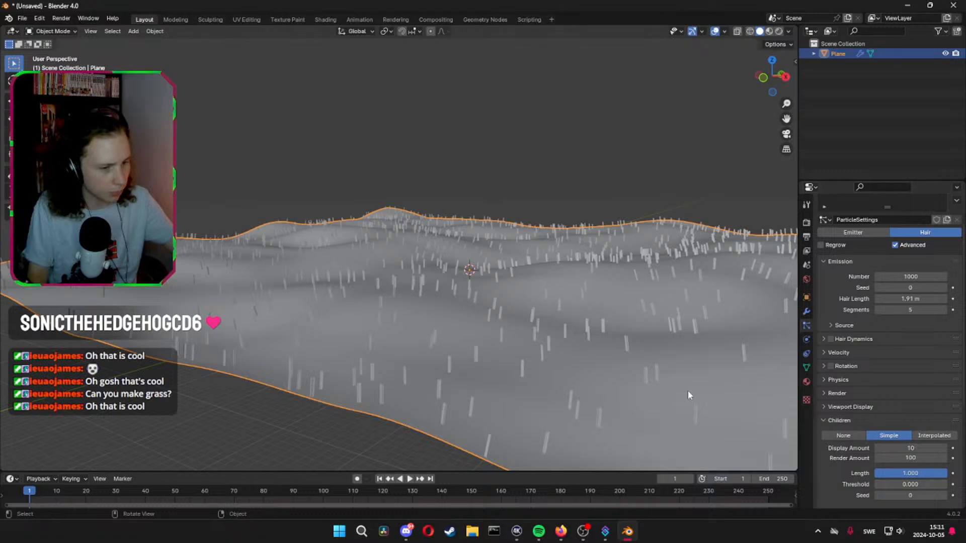
pyautogui.scroll(2, 481, 381)
pyautogui.keyDown('shift'); pyautogui.moveTo(497, 369); pyautogui.dragTo(493, 314, button='middle'); pyautogui.keyUp('shift')
pyautogui.scroll(2, 494, 313)
pyautogui.scroll(-3, 493, 313)
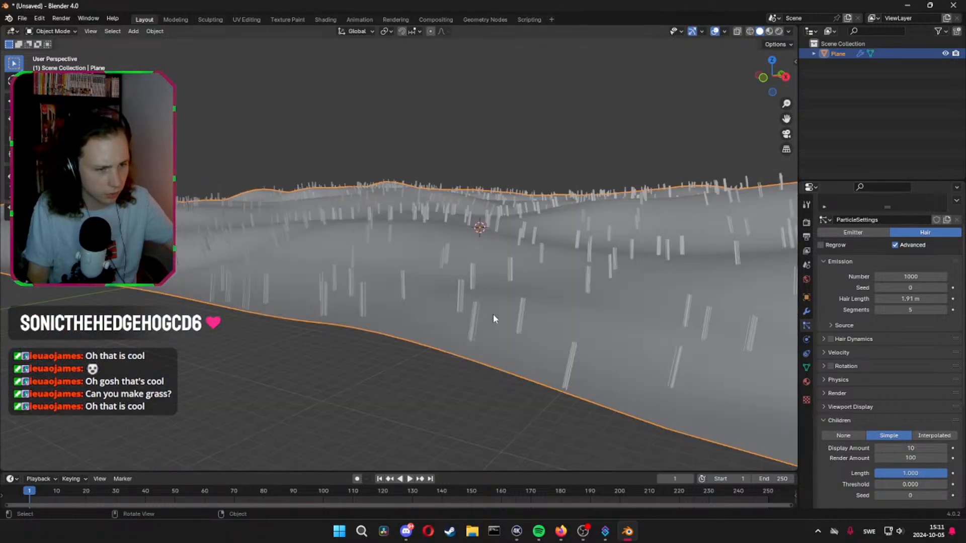
pyautogui.scroll(2, 493, 314)
pyautogui.scroll(-2, 672, 366)
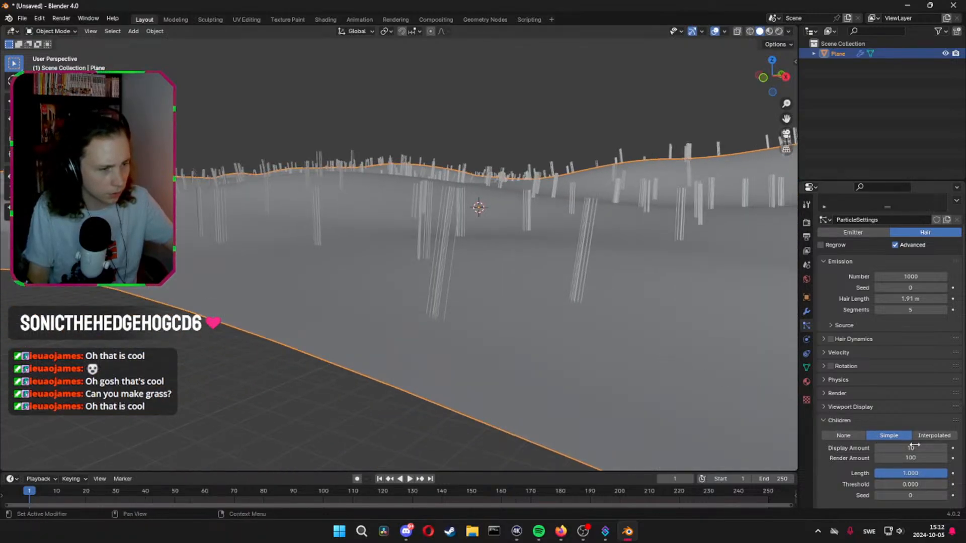
pyautogui.moveTo(928, 458); pyautogui.dragTo(895, 458)
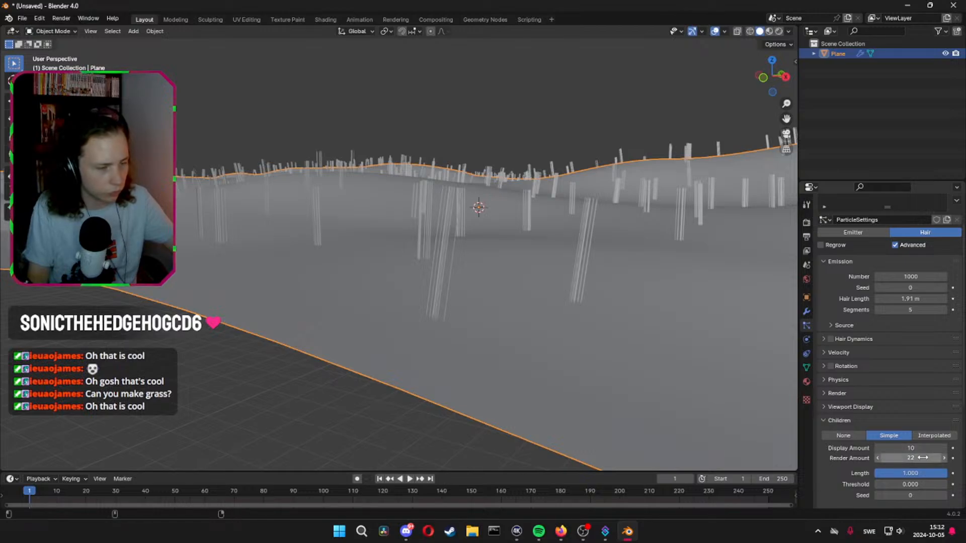
pyautogui.moveTo(926, 459); pyautogui.dragTo(925, 458)
# Raise the hair emission number to 50000 and inspect the dense grass coverage across the hills
pyautogui.scroll(2, 910, 332)
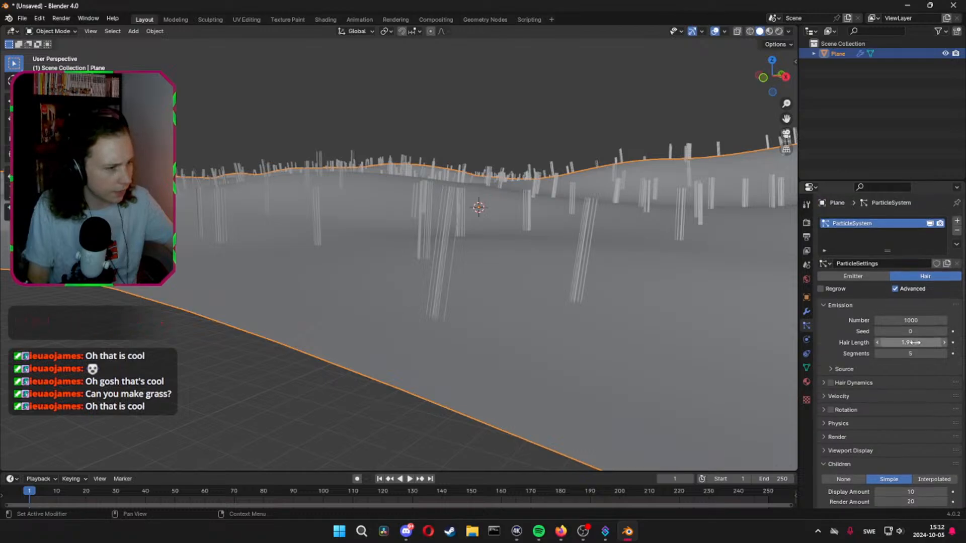
pyautogui.click(914, 320)
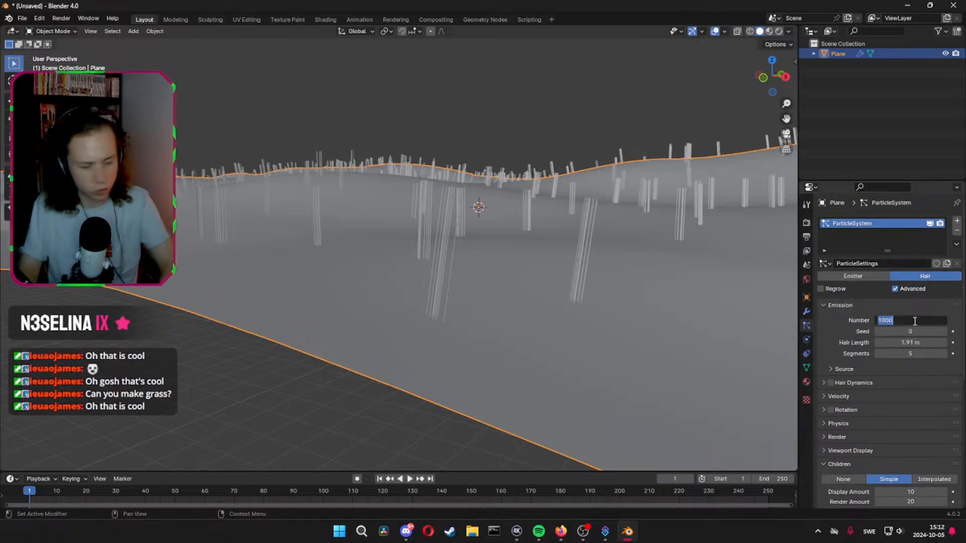
pyautogui.write('50')
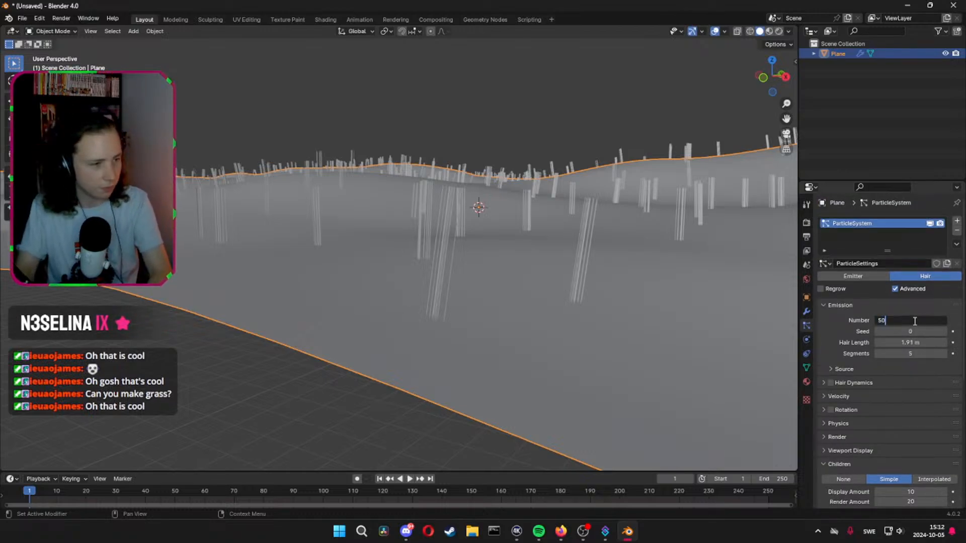
pyautogui.press('Return')
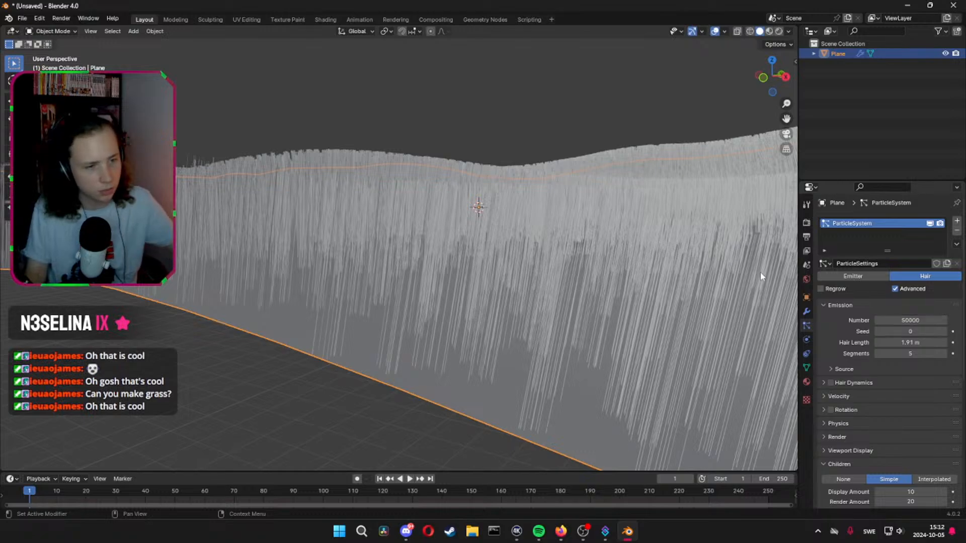
pyautogui.moveTo(759, 271); pyautogui.dragTo(592, 259, button='middle')
pyautogui.scroll(-3, 875, 379)
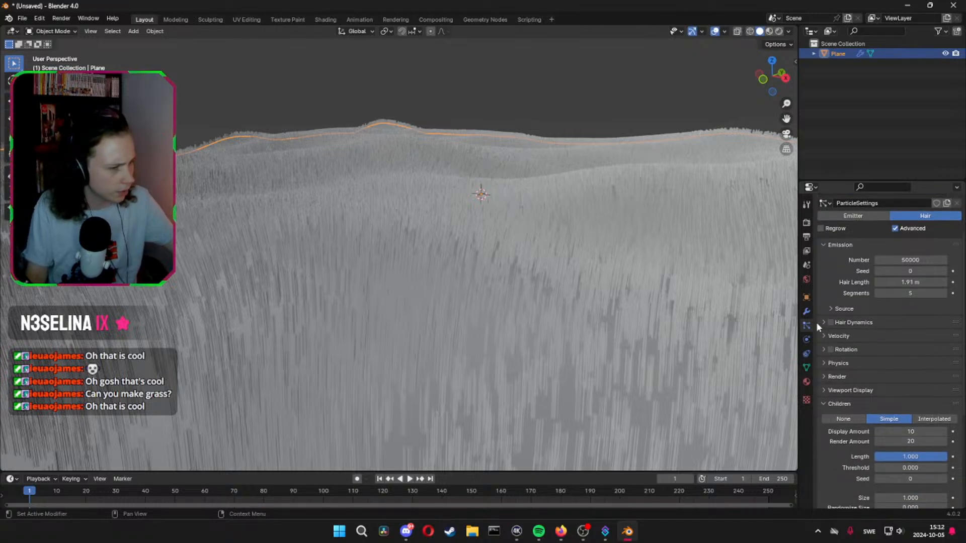
# Create a new material on the ground plane and name it Grass
pyautogui.click(807, 381)
pyautogui.click(825, 263)
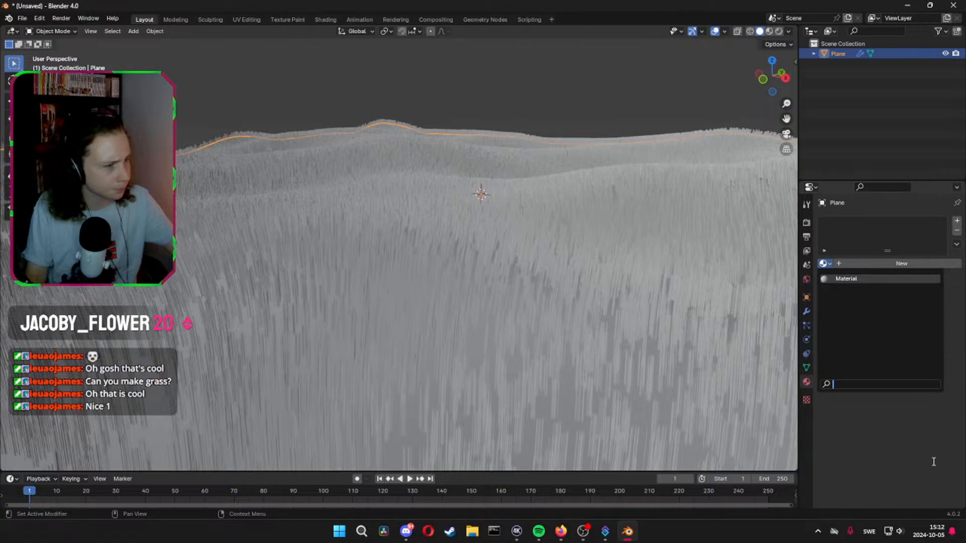
pyautogui.click(853, 263)
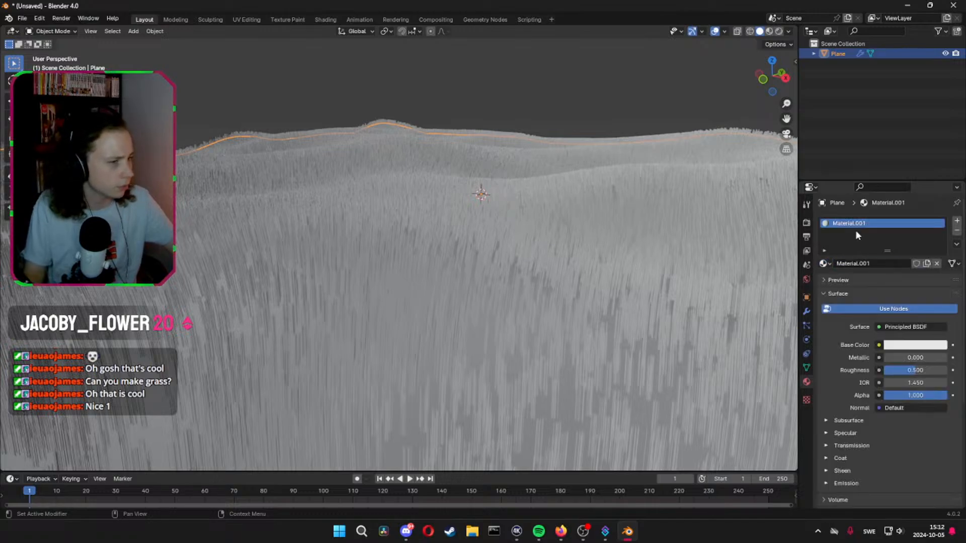
pyautogui.press('F2')
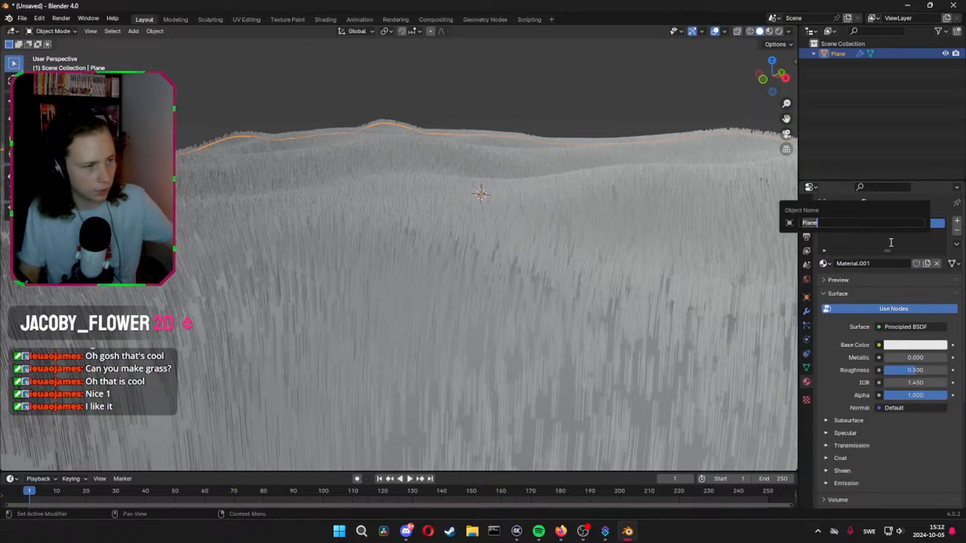
pyautogui.doubleClick(862, 265)
pyautogui.click(851, 223)
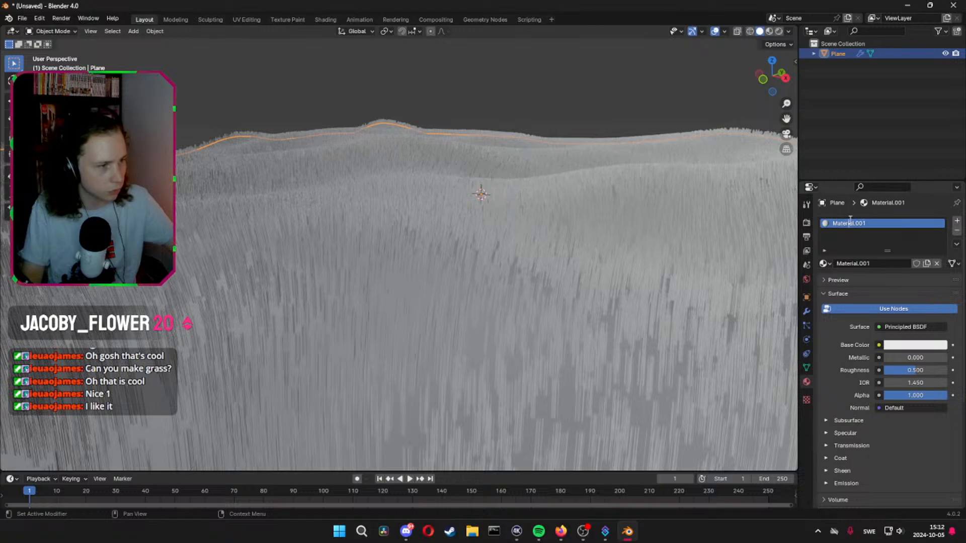
pyautogui.doubleClick(850, 265)
pyautogui.write('Grass')
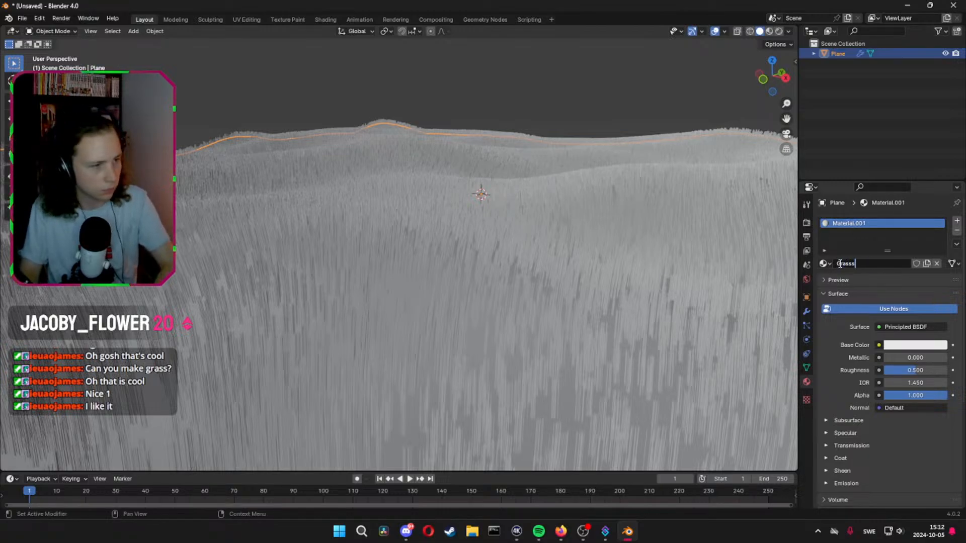
pyautogui.press('Return')
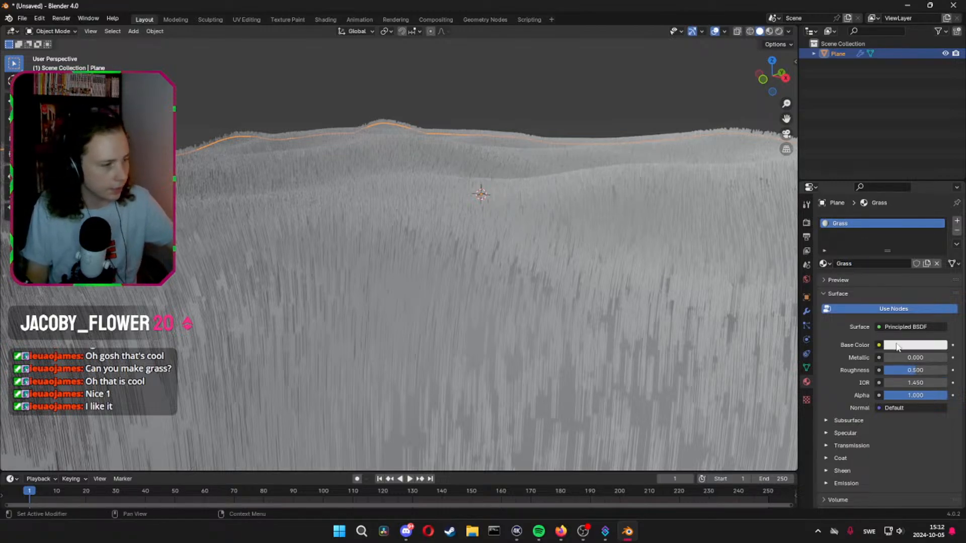
# Give the Grass material a dark green base colour and set its roughness to 0.846
pyautogui.click(915, 345)
pyautogui.moveTo(886, 241); pyautogui.dragTo(863, 207)
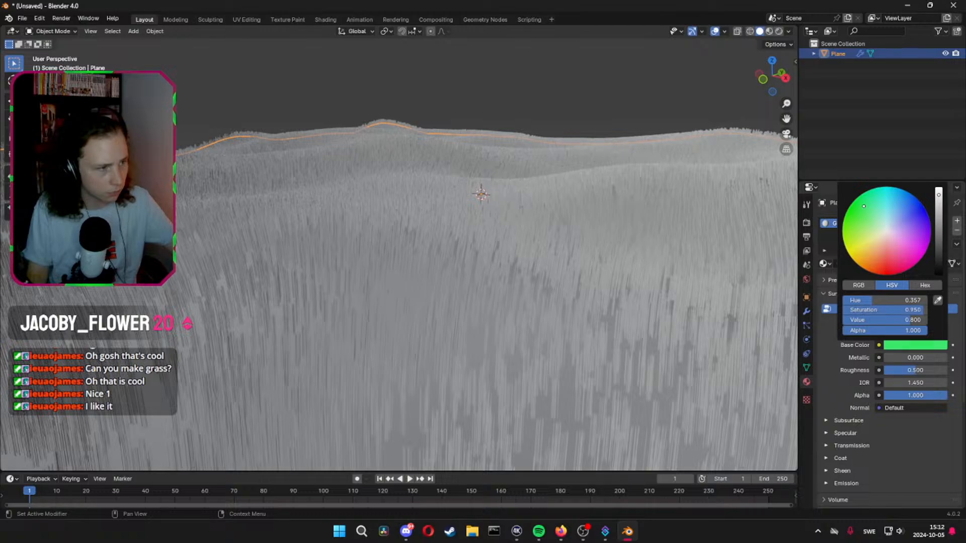
pyautogui.moveTo(938, 196); pyautogui.dragTo(938, 252)
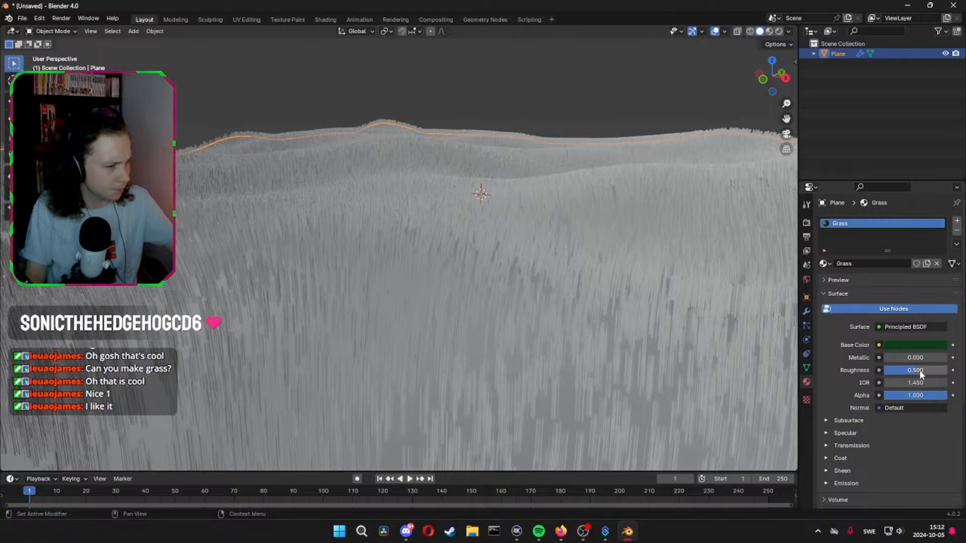
pyautogui.moveTo(919, 374); pyautogui.dragTo(892, 371)
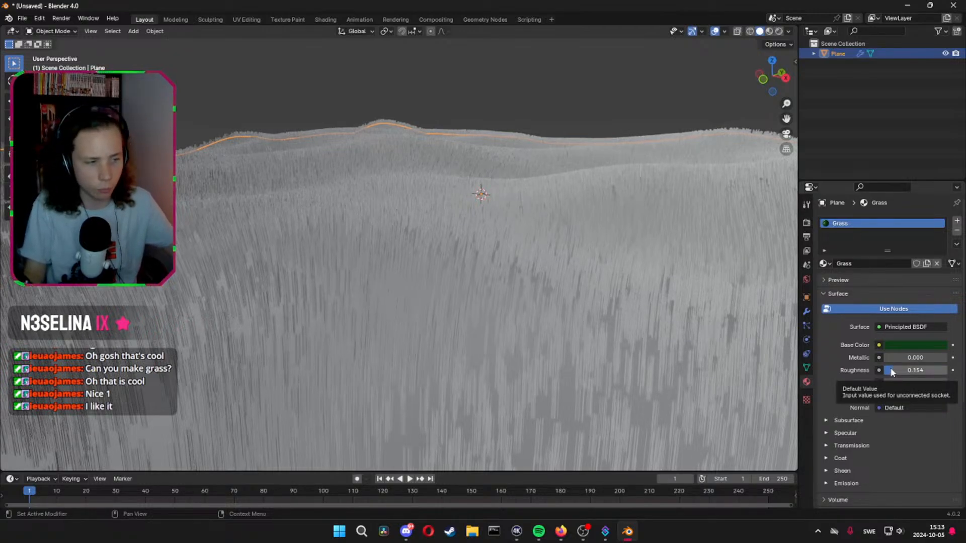
pyautogui.moveTo(892, 372); pyautogui.dragTo(915, 371)
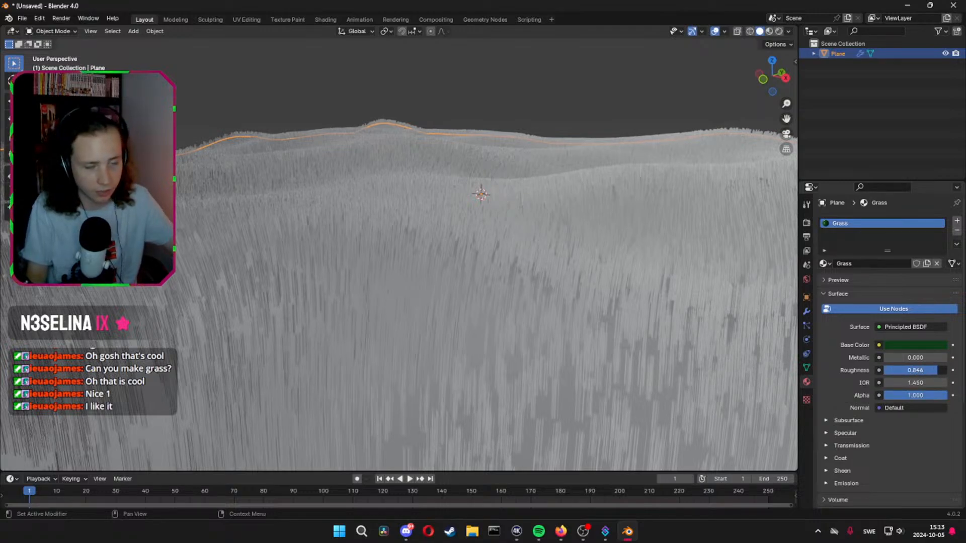
# Switch the viewport to Material Preview shading and inspect the green grass over the hills
pyautogui.moveTo(480, 210)
pyautogui.mouseDown(button='middle')
pyautogui.moveTo(504, 224)
pyautogui.moveTo(471, 206)
pyautogui.mouseUp(button='middle')
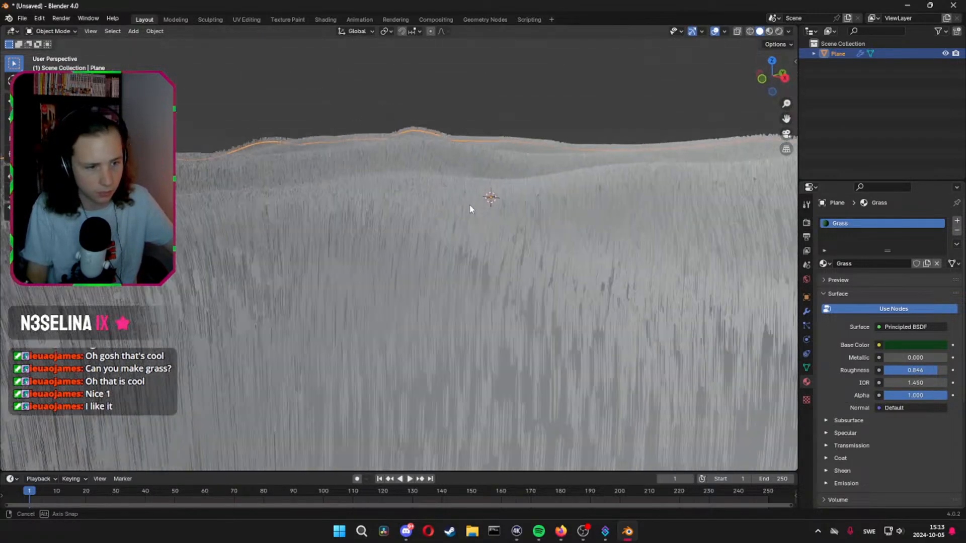
pyautogui.scroll(-3, 470, 205)
pyautogui.scroll(3, 470, 209)
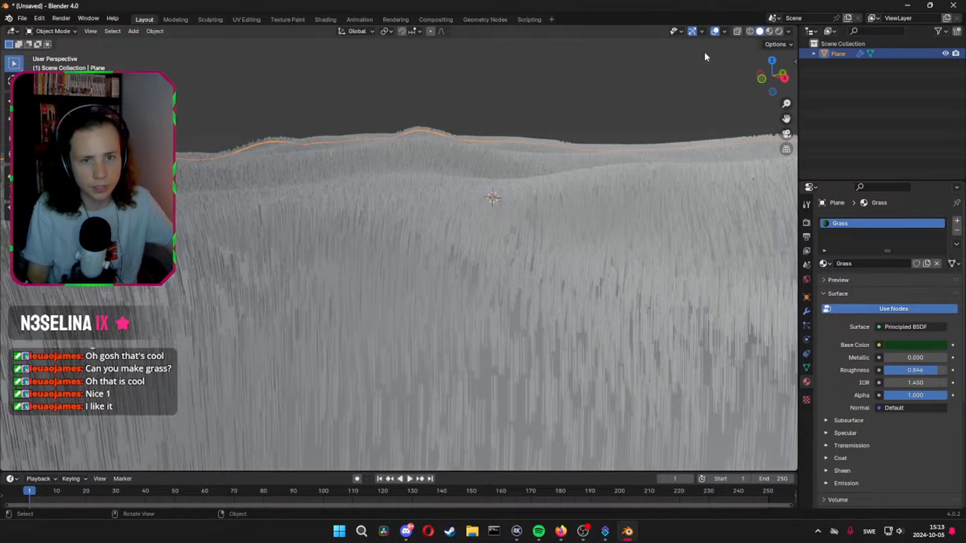
pyautogui.click(769, 31)
pyautogui.moveTo(670, 146)
pyautogui.mouseDown(button='middle')
pyautogui.moveTo(666, 168)
pyautogui.moveTo(623, 195)
pyautogui.mouseUp(button='middle')
pyautogui.scroll(-3, 668, 153)
pyautogui.scroll(3, 666, 167)
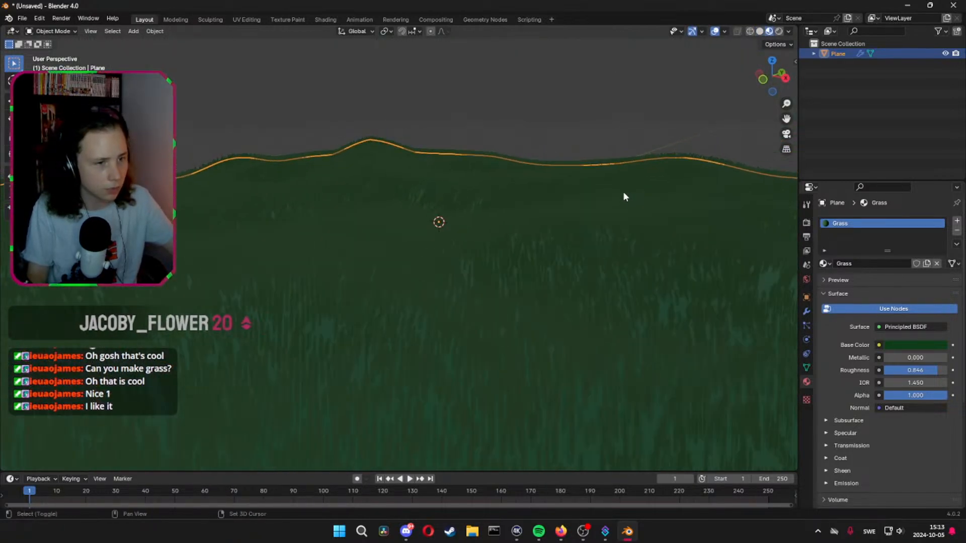
# Add a camera to the scene and look through it
pyautogui.hotkey('shift', 'a')
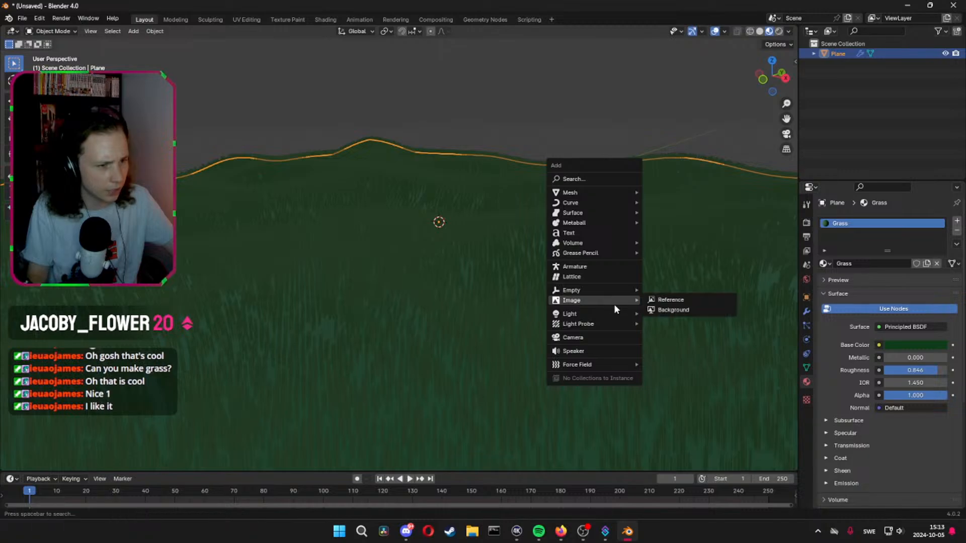
pyautogui.click(600, 337)
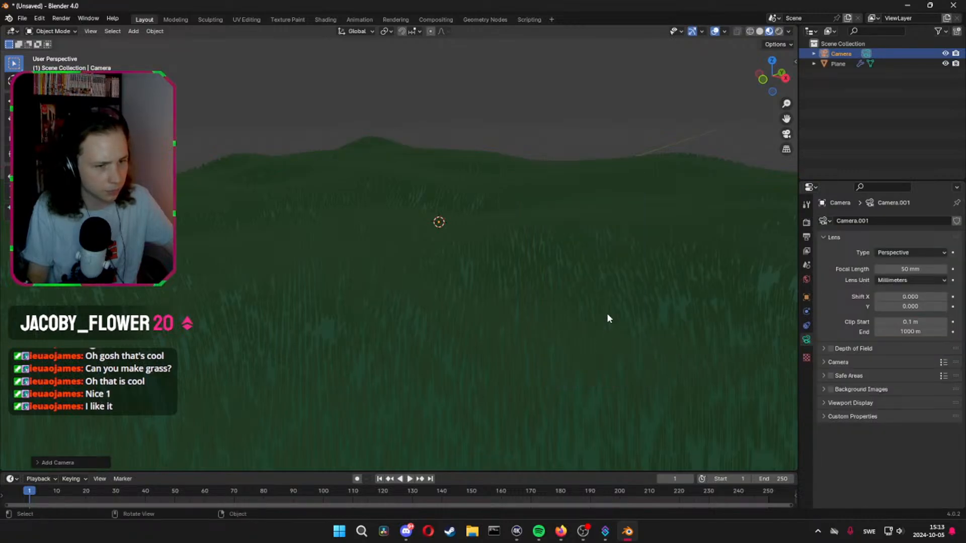
pyautogui.press('KP_0')
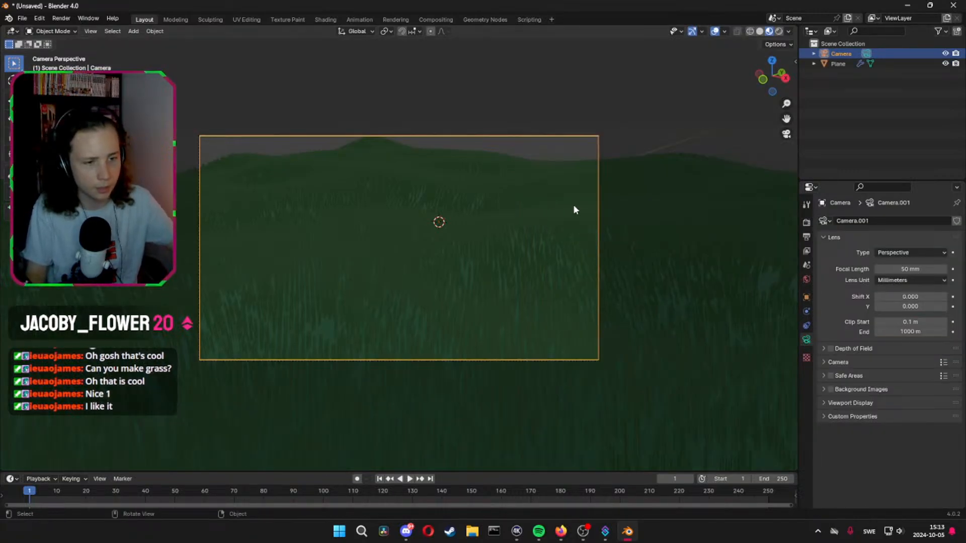
# Lock the camera to the view and reframe it so the hills fill the lower half with open sky above
pyautogui.press('n')
pyautogui.click(791, 108)
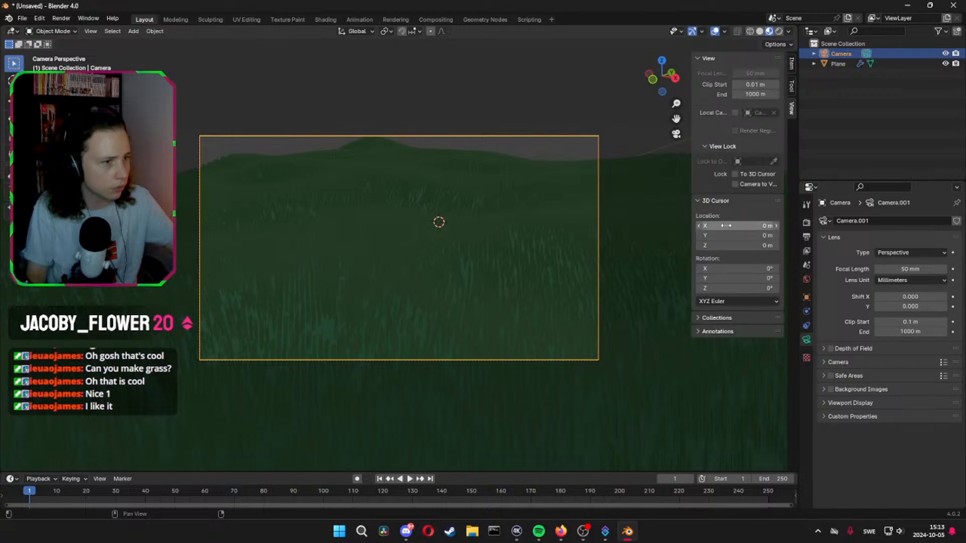
pyautogui.click(735, 184)
pyautogui.moveTo(639, 189); pyautogui.dragTo(608, 242, button='middle')
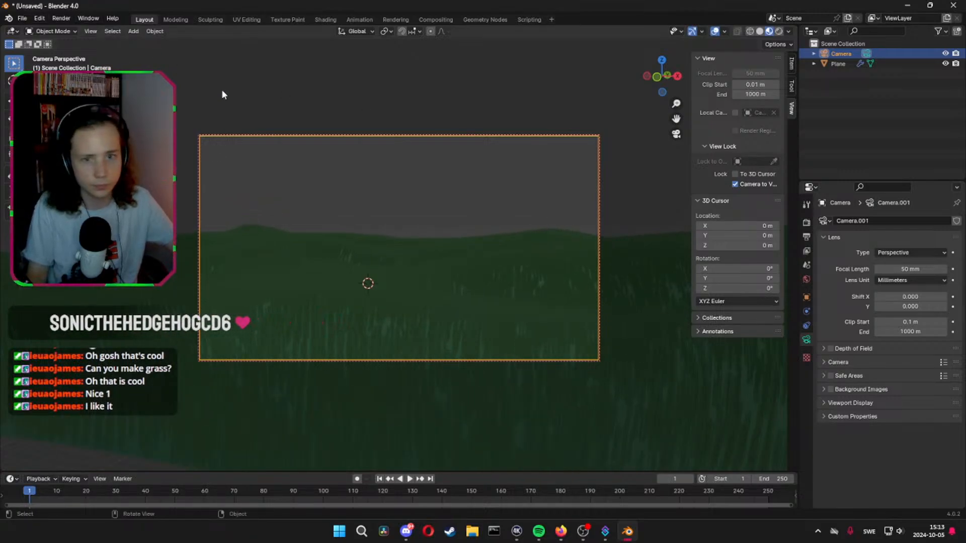
# Save the scene as StreamBlender.blend in the Documents folder
pyautogui.hotkey('ctrl', 's')
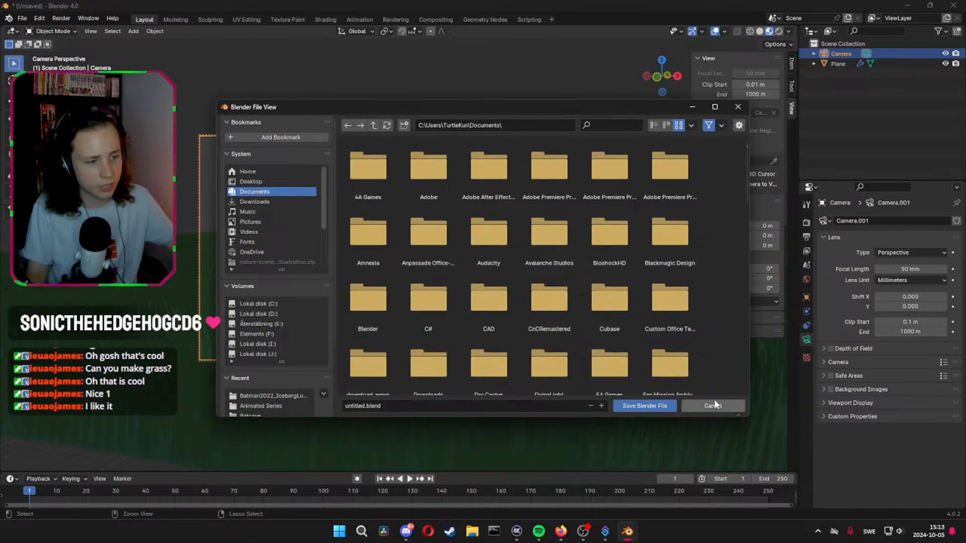
pyautogui.click(368, 406)
pyautogui.click(367, 406)
pyautogui.moveTo(366, 406); pyautogui.dragTo(249, 387)
pyautogui.write('Stream')
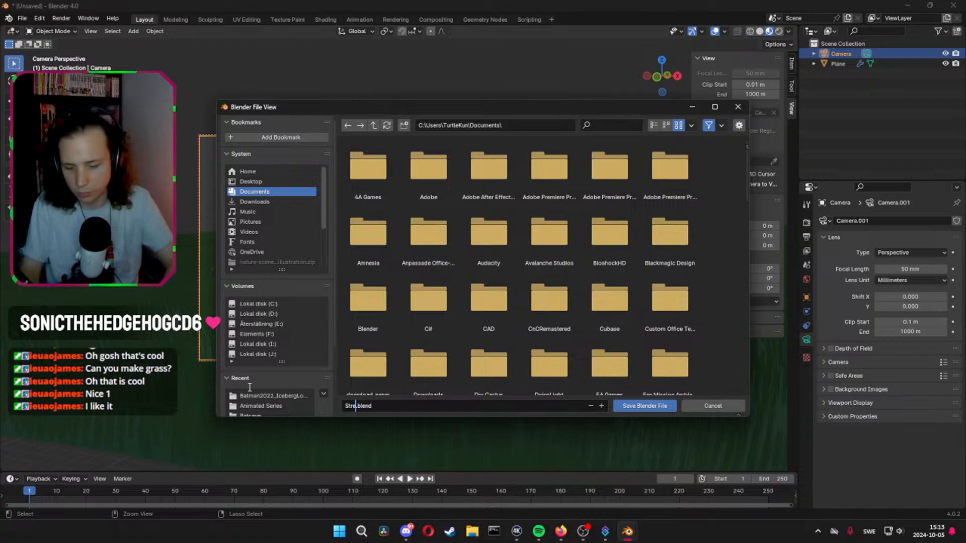
pyautogui.write('Blender')
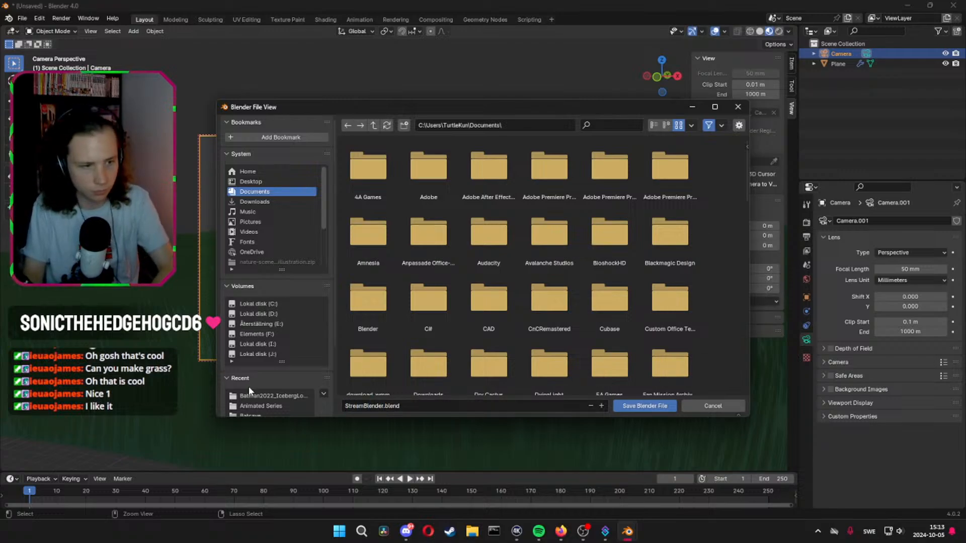
pyautogui.click(636, 407)
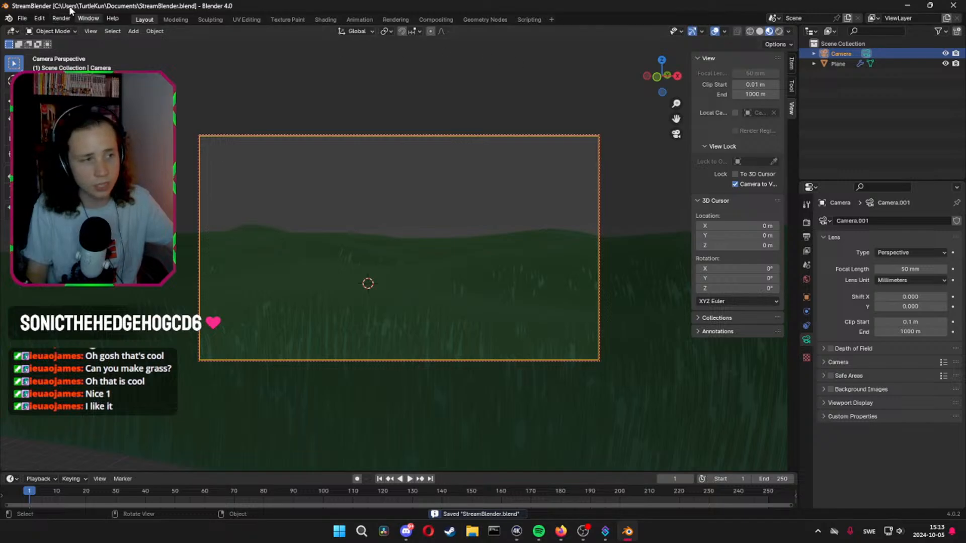
# Render a still image from the camera, check the result, and close the render window
pyautogui.click(60, 18)
pyautogui.click(81, 28)
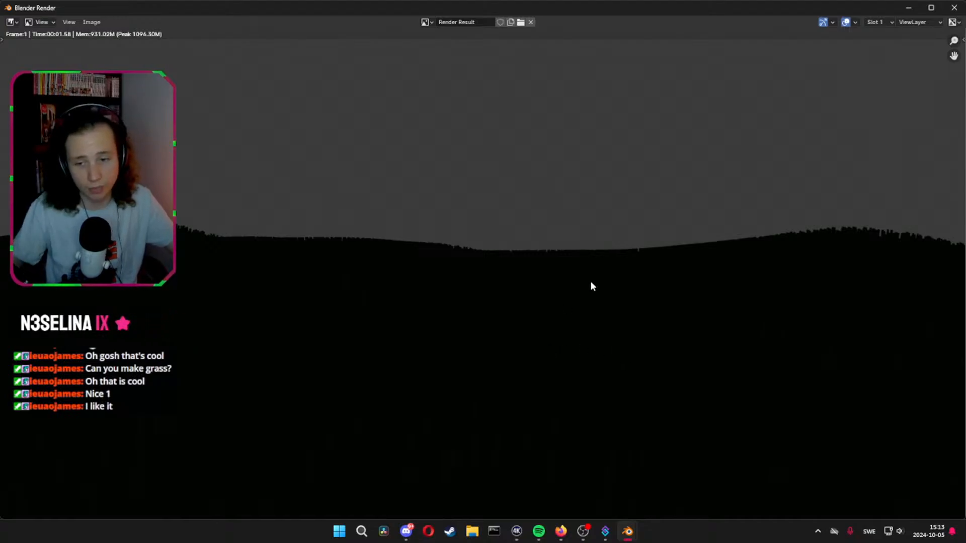
pyautogui.click(953, 7)
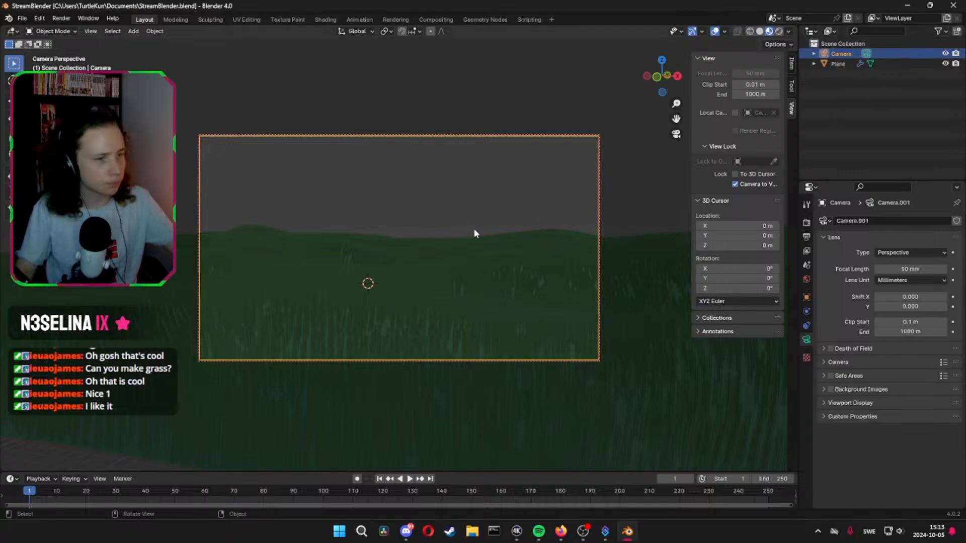
# Deselect the camera and use an Image Texture as the color of the world background
pyautogui.click(631, 122)
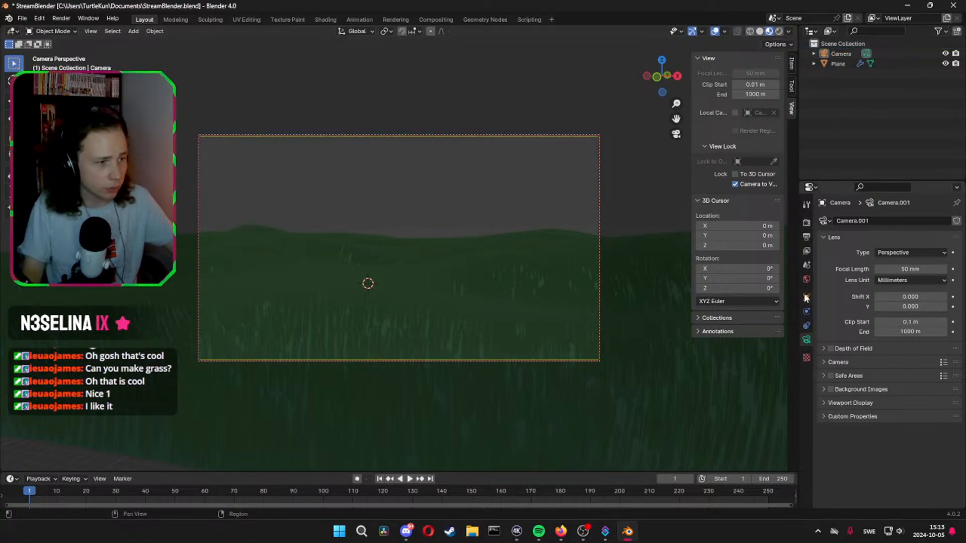
pyautogui.click(806, 279)
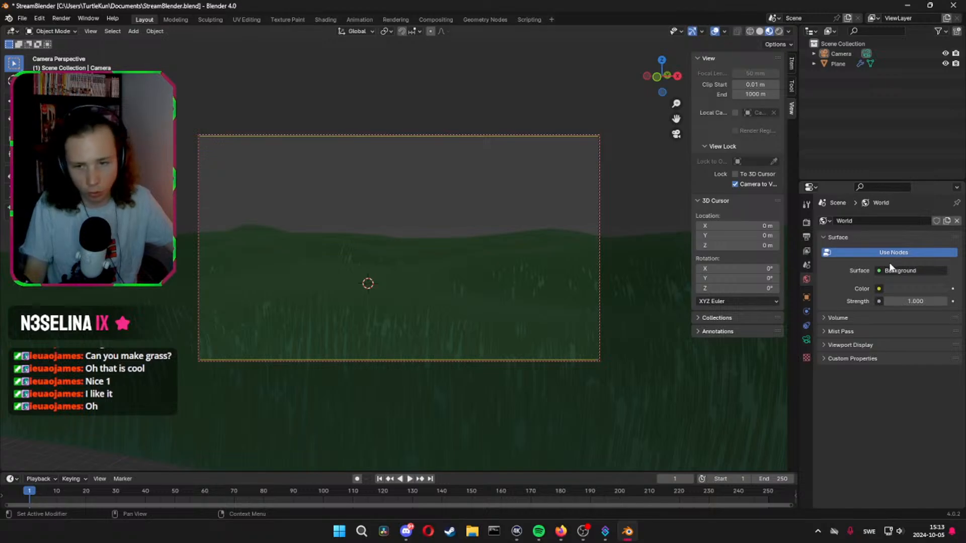
pyautogui.click(908, 271)
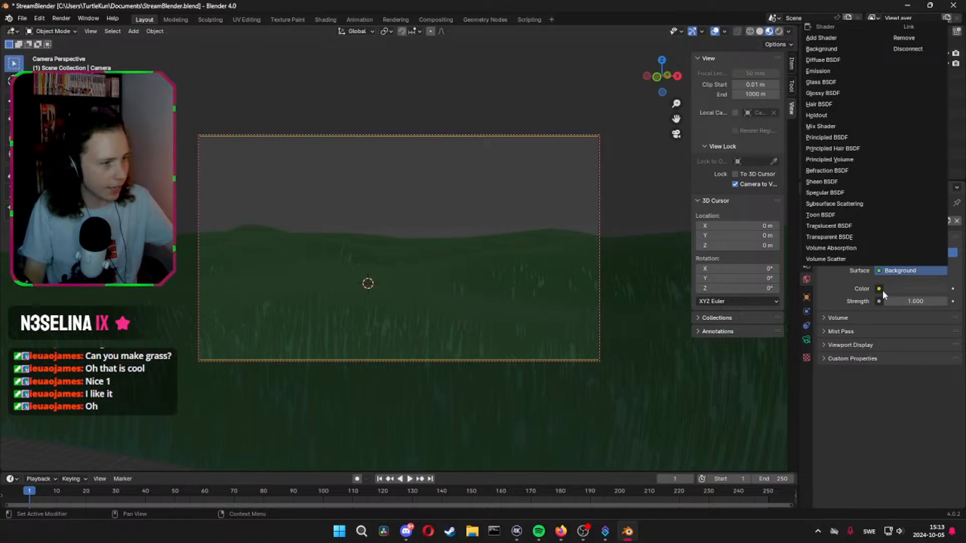
pyautogui.click(879, 289)
pyautogui.click(879, 289)
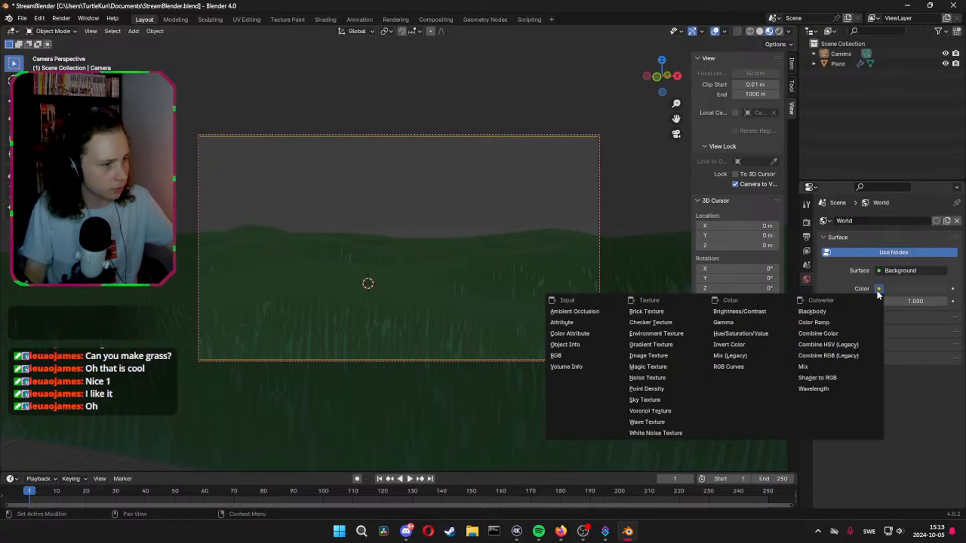
pyautogui.click(662, 355)
# Load spaichingen_hill_2k.exr from the Downloads\HDRI folder into the world background's image texture
pyautogui.click(928, 301)
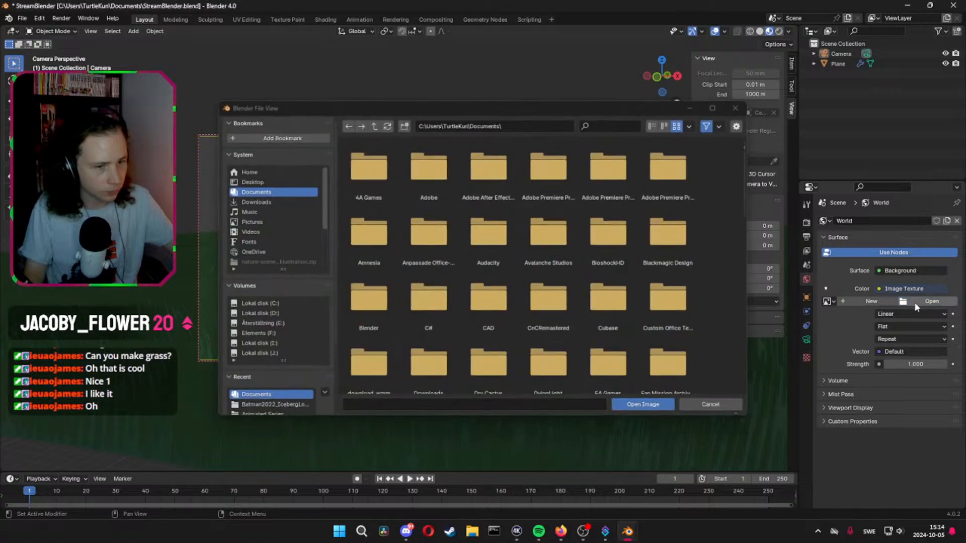
pyautogui.scroll(-3, 246, 316)
pyautogui.click(254, 405)
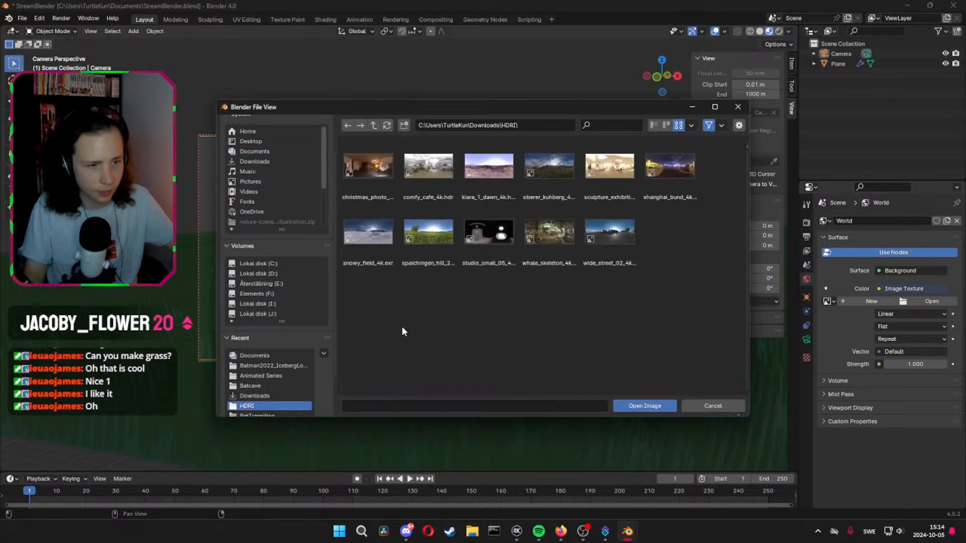
pyautogui.click(433, 233)
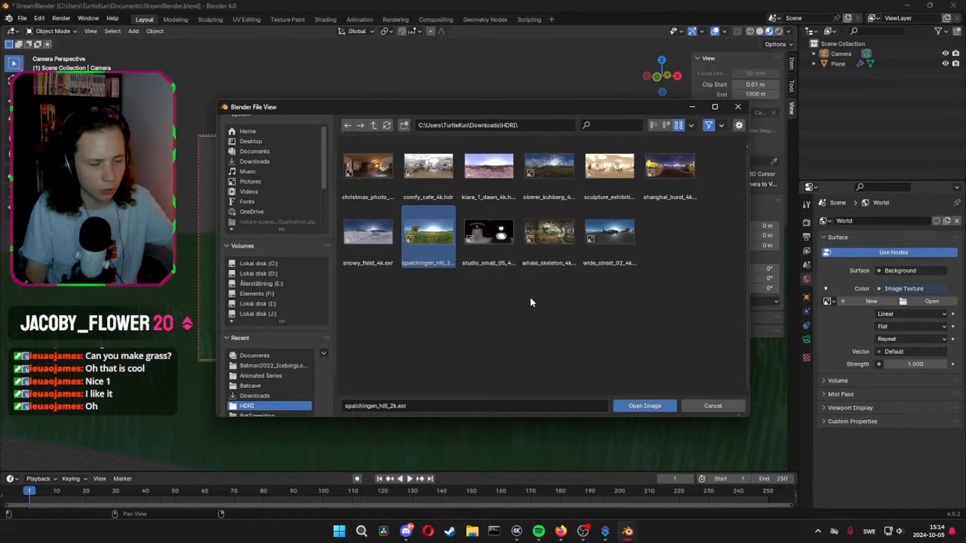
pyautogui.click(649, 407)
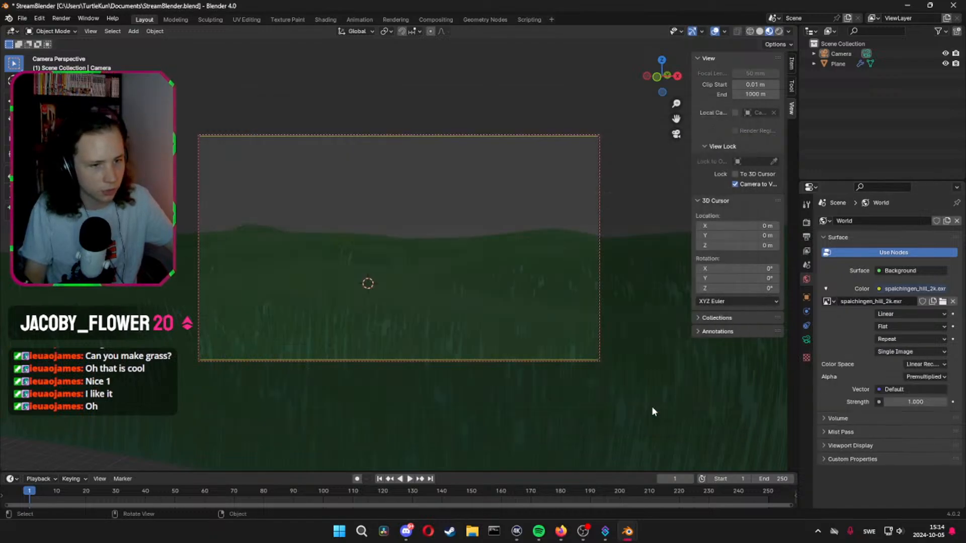
# Render a still image with the HDRI background, inspect the sky and hills, and close the render
pyautogui.click(63, 19)
pyautogui.click(68, 27)
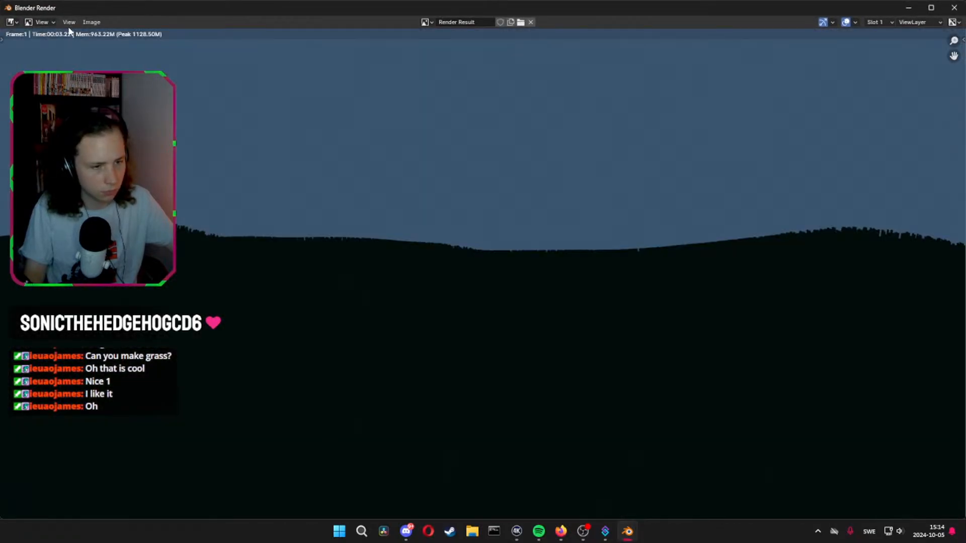
pyautogui.scroll(-3, 267, 273)
pyautogui.scroll(3, 442, 327)
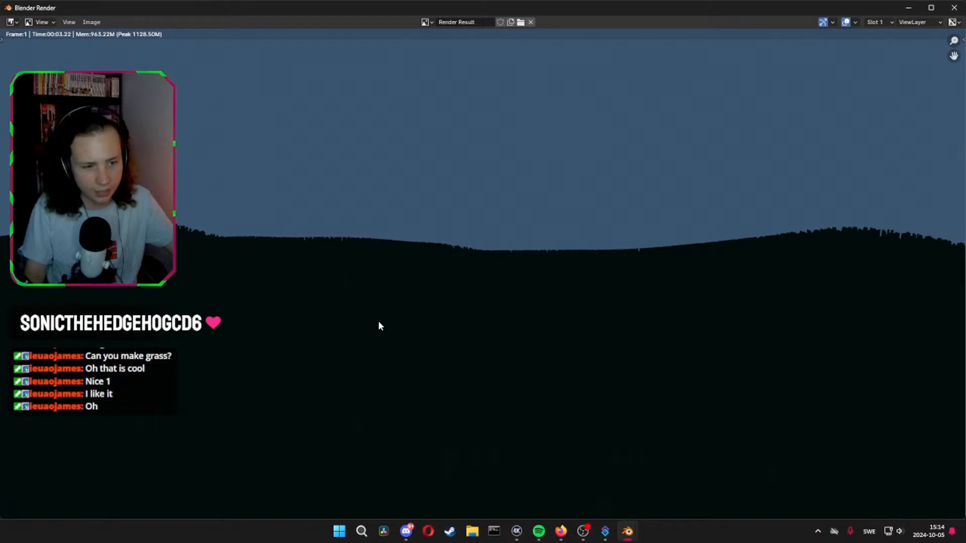
pyautogui.scroll(-1, 387, 314)
pyautogui.scroll(1, 454, 344)
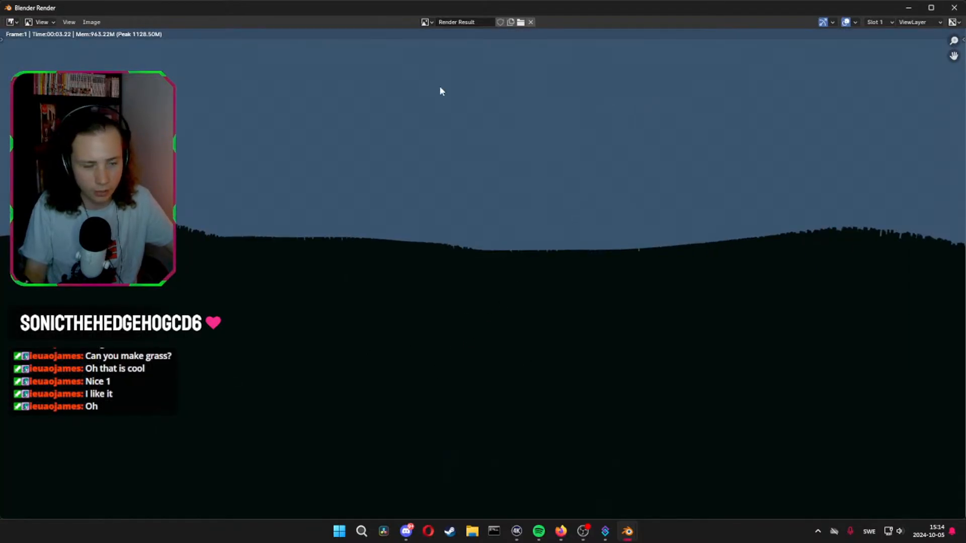
pyautogui.click(952, 10)
# Show the viewport in rendered shading and raise the world background strength to 6.910
pyautogui.click(780, 31)
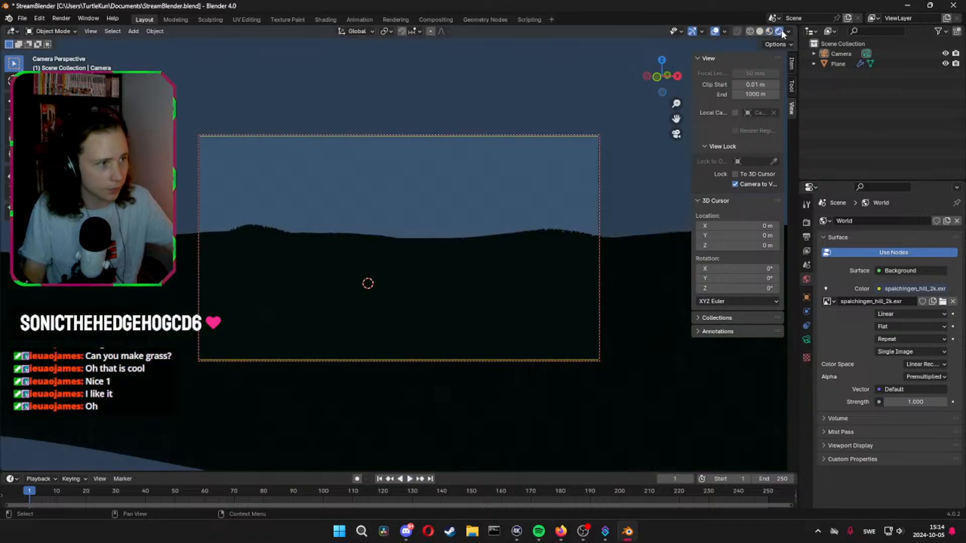
pyautogui.moveTo(900, 401); pyautogui.dragTo(955, 402)
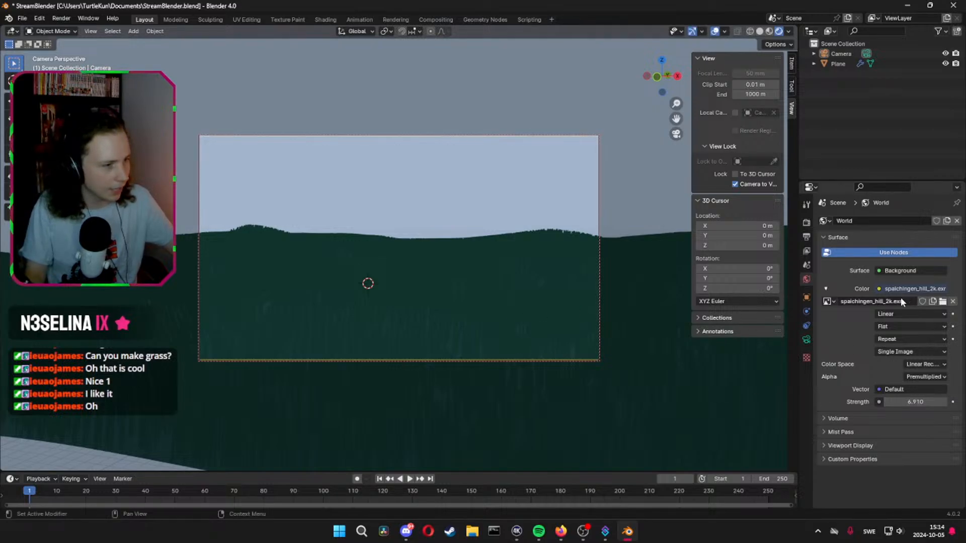
# Switch to the Shading workspace, look through the camera, and show the World node tree in the shader editor
pyautogui.click(320, 19)
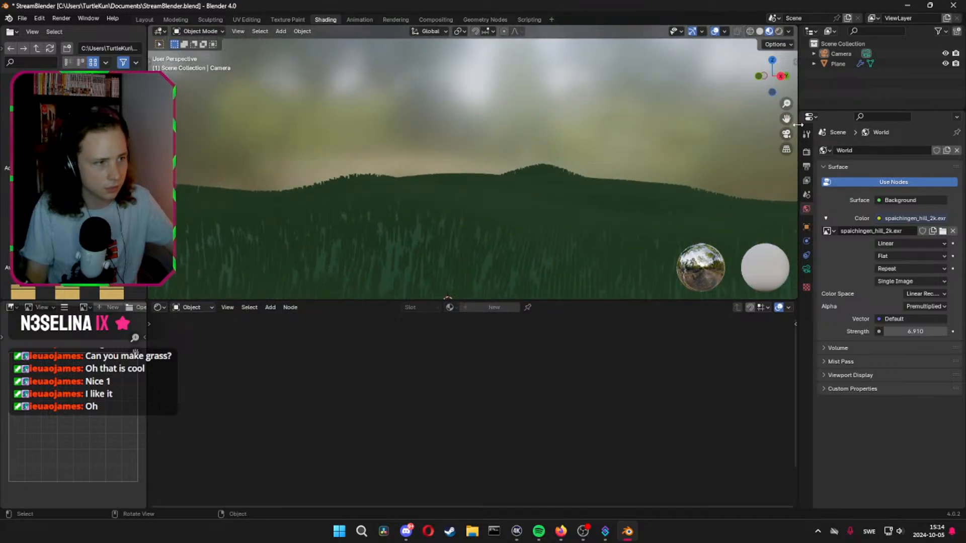
pyautogui.click(786, 134)
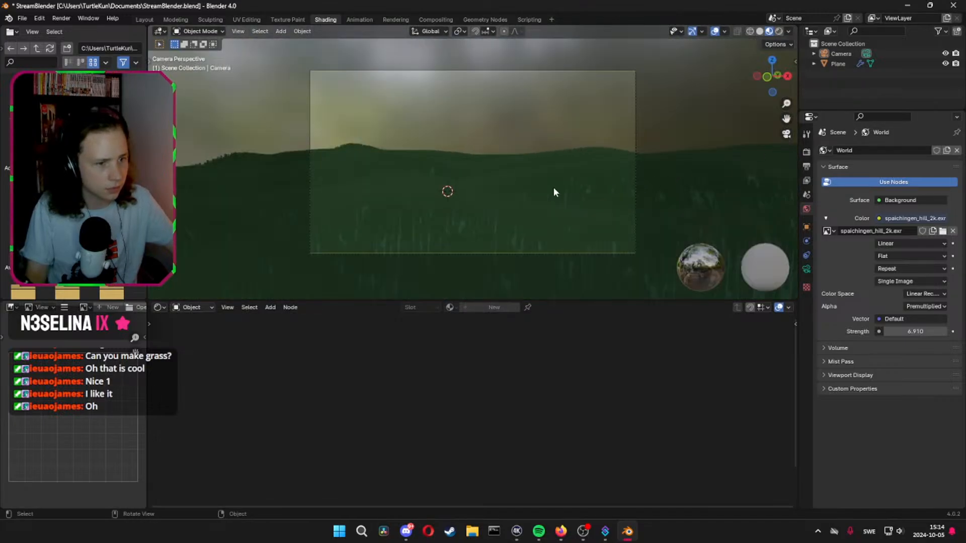
pyautogui.click(163, 308)
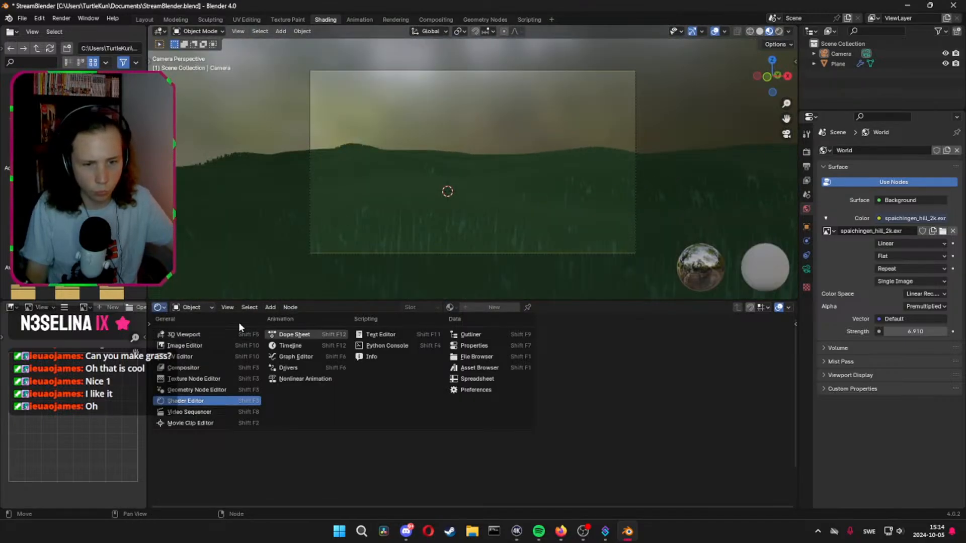
pyautogui.click(187, 309)
pyautogui.click(201, 344)
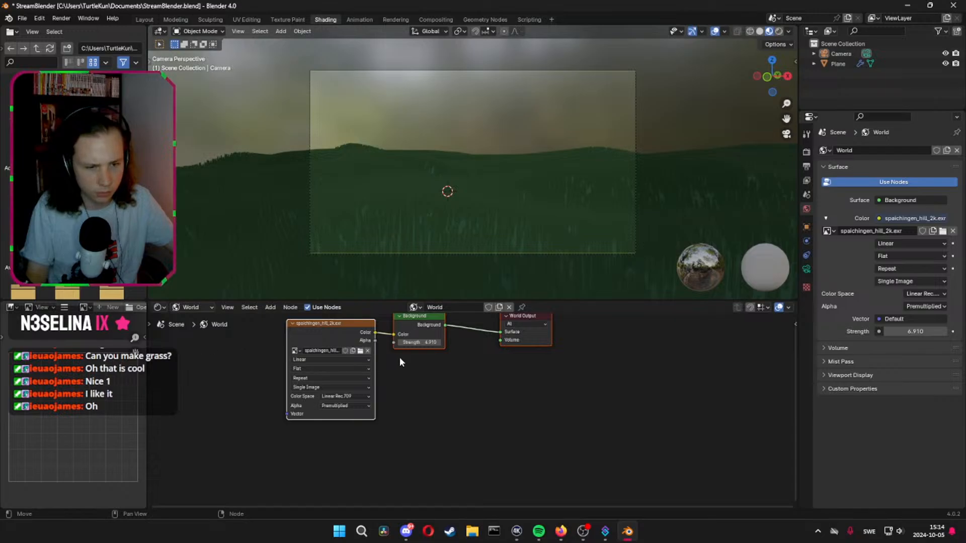
# Add Texture Coordinate and Mapping nodes ahead of the HDRI image node, with UV feeding the Mapping vector
pyautogui.moveTo(399, 358); pyautogui.dragTo(440, 376, button='middle')
pyautogui.click(350, 348)
pyautogui.hotkey('ctrl', 't')
pyautogui.moveTo(246, 390); pyautogui.dragTo(261, 384)
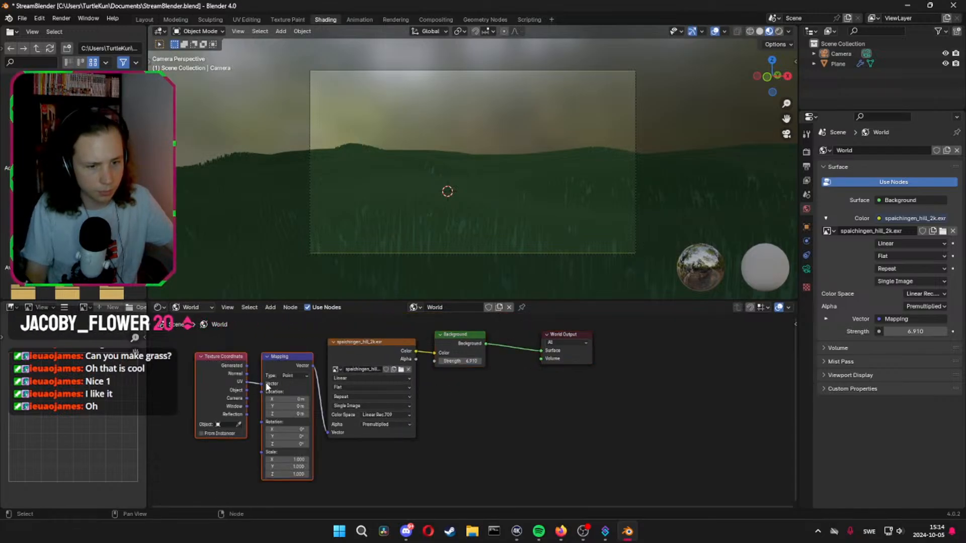
pyautogui.click(468, 349)
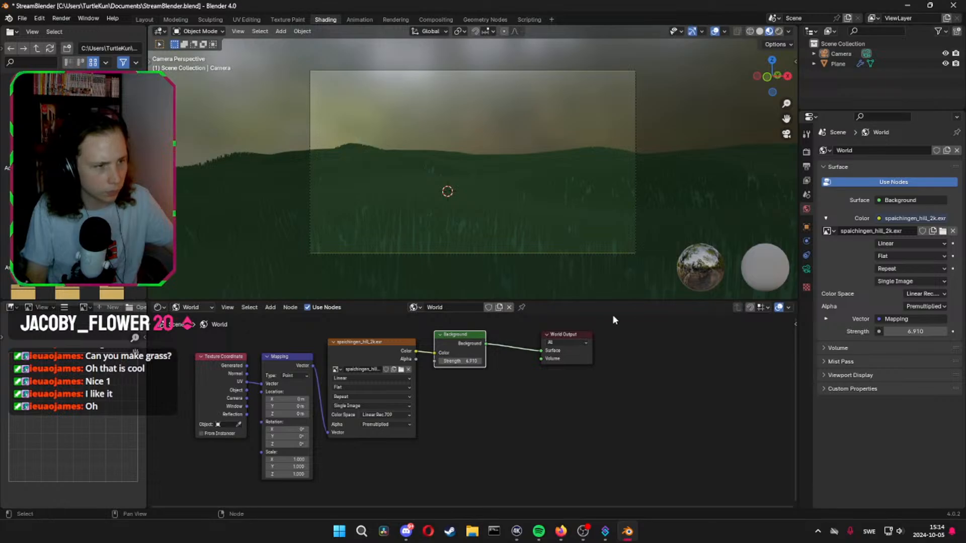
# Switch the viewport to rendered shading and examine the sky background from outside the camera
pyautogui.click(779, 31)
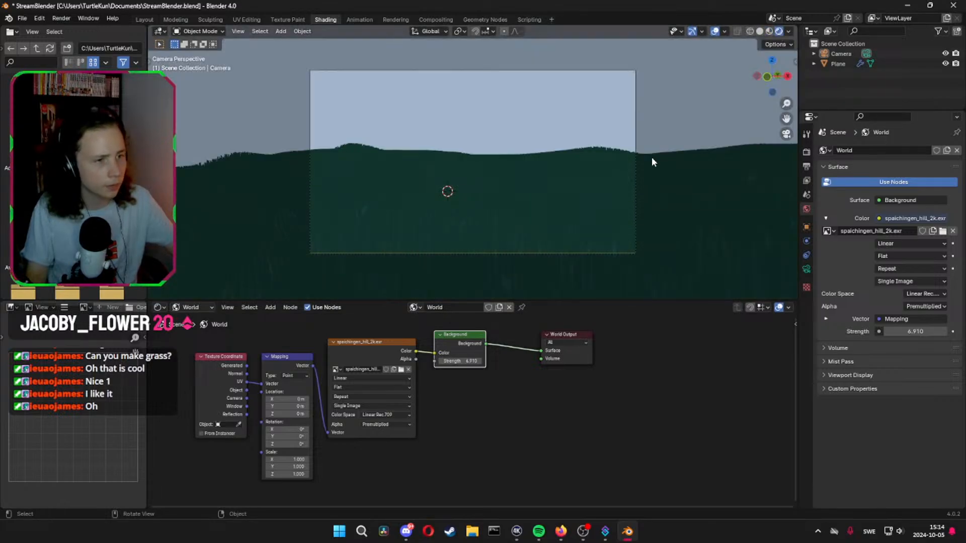
pyautogui.moveTo(651, 156)
pyautogui.mouseDown(button='middle')
pyautogui.moveTo(716, 156)
pyautogui.moveTo(627, 167)
pyautogui.moveTo(781, 156)
pyautogui.mouseUp(button='middle')
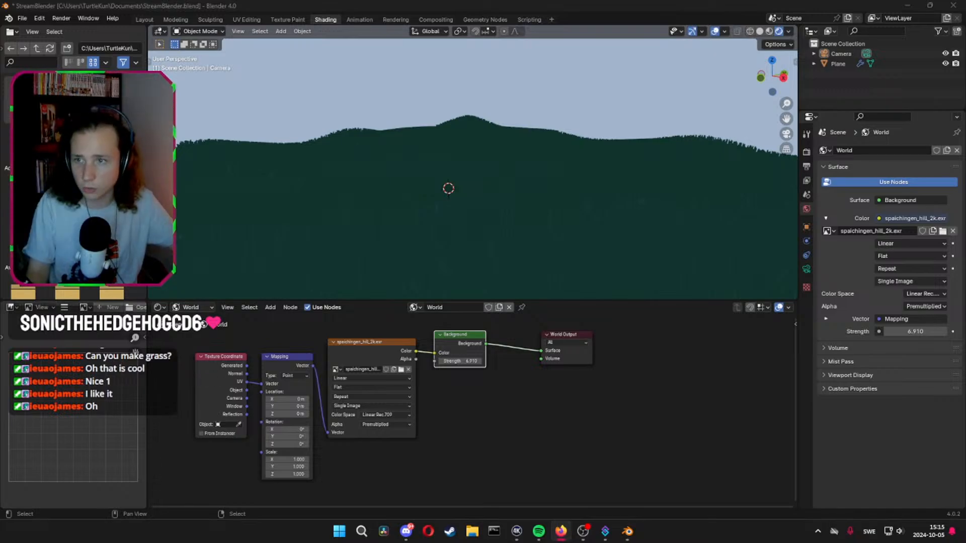
pyautogui.hotkey('alt', 'Tab')
pyautogui.hotkey('alt', 'Tab')
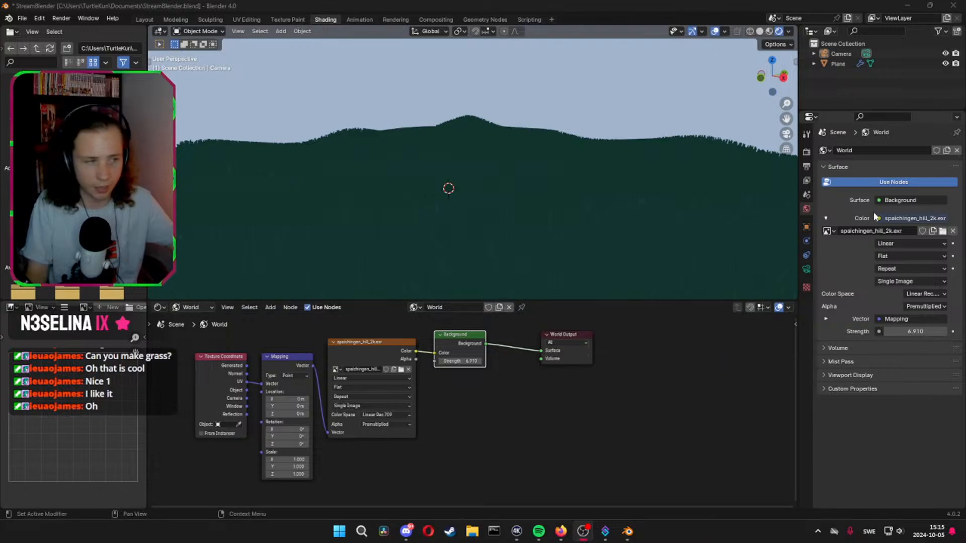
# Enable Ambient Occlusion and Bloom in the EEVEE render settings
pyautogui.click(806, 152)
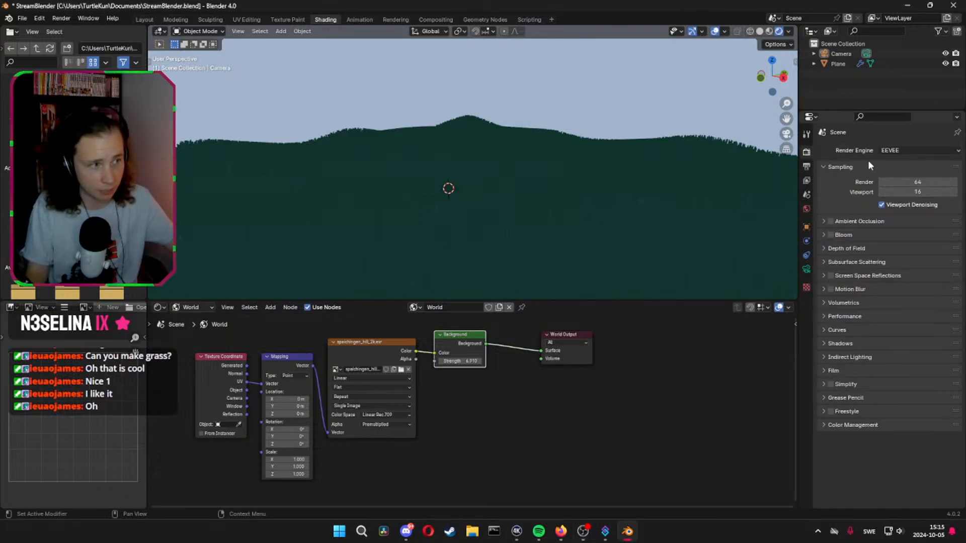
pyautogui.click(830, 235)
pyautogui.click(823, 249)
pyautogui.click(823, 249)
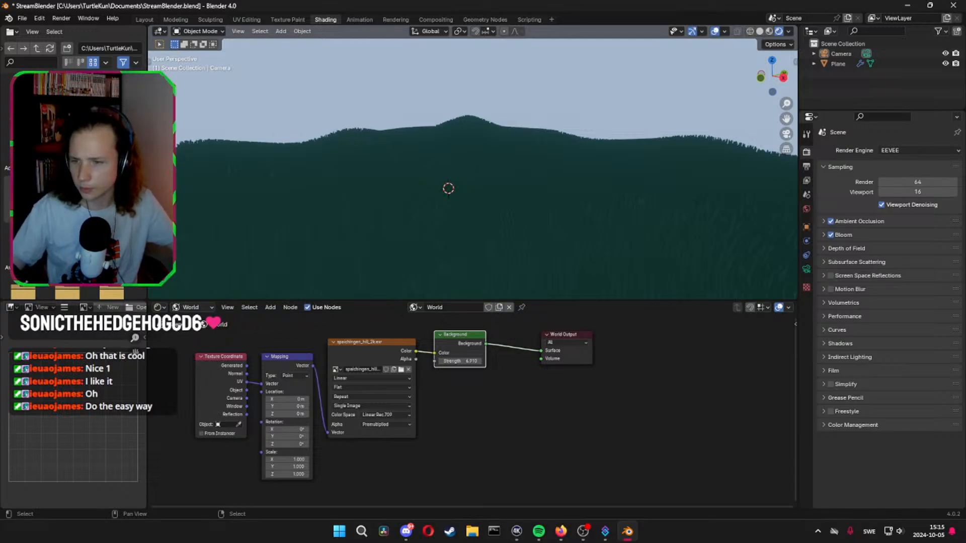
# Look through the film, output, view layer, scene, camera, texture and world settings for options affecting the background
pyautogui.click(825, 371)
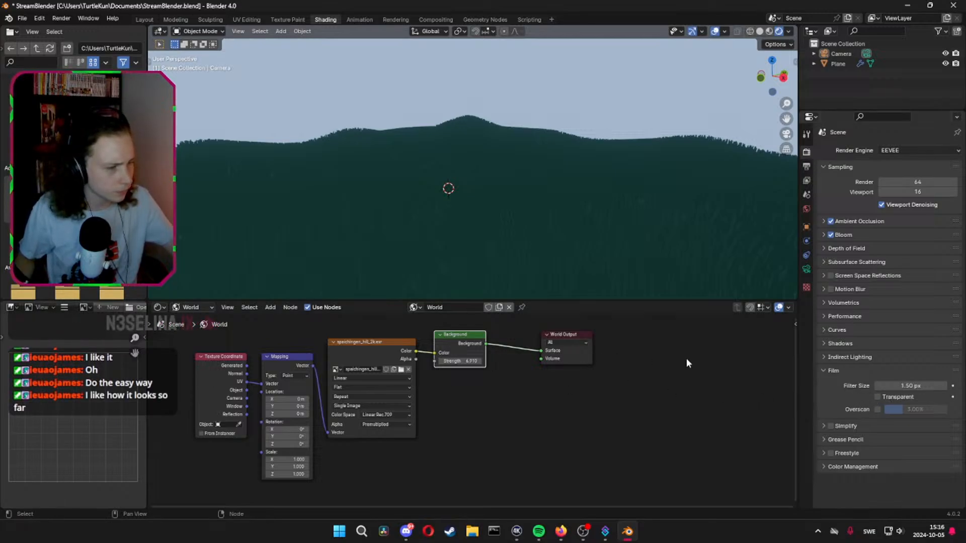
pyautogui.click(824, 371)
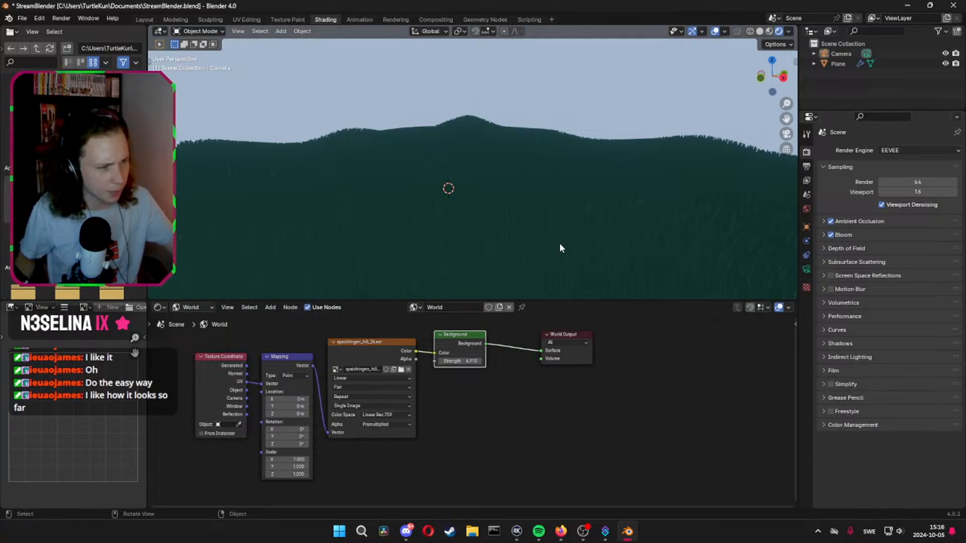
pyautogui.click(807, 166)
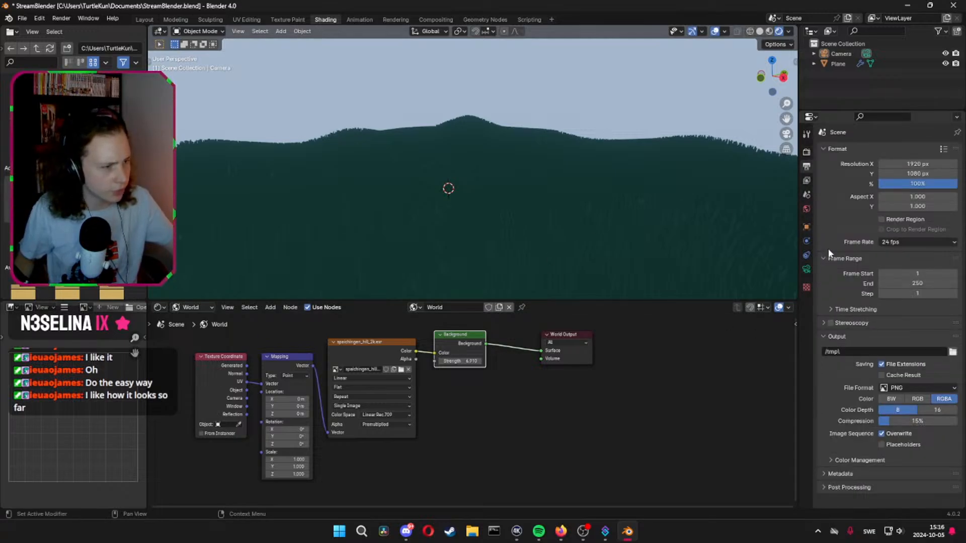
pyautogui.click(806, 181)
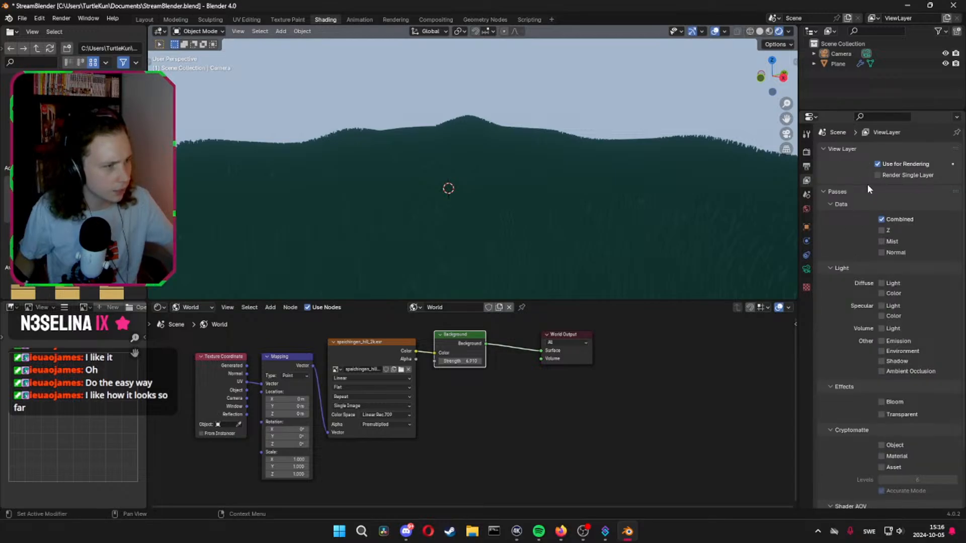
pyautogui.scroll(-5, 867, 254)
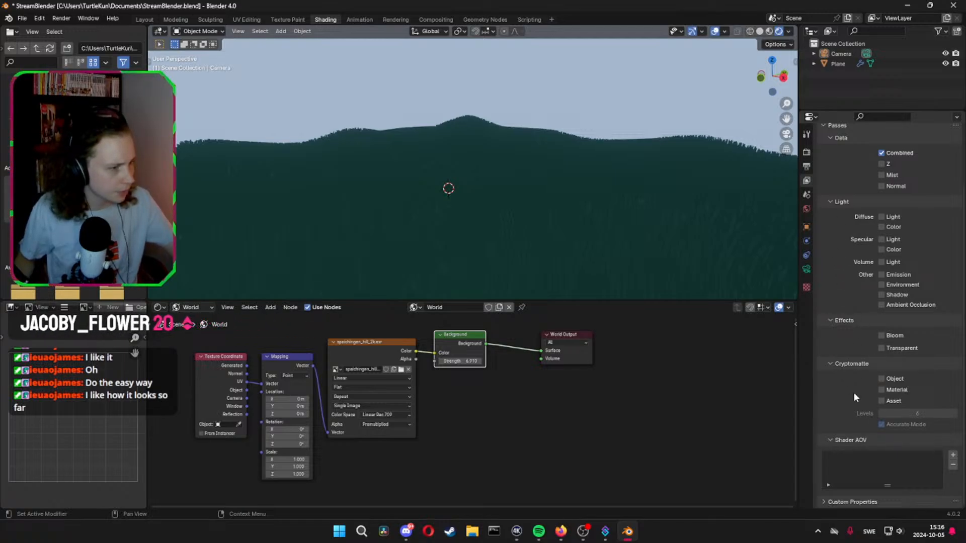
pyautogui.scroll(5, 850, 382)
pyautogui.click(806, 194)
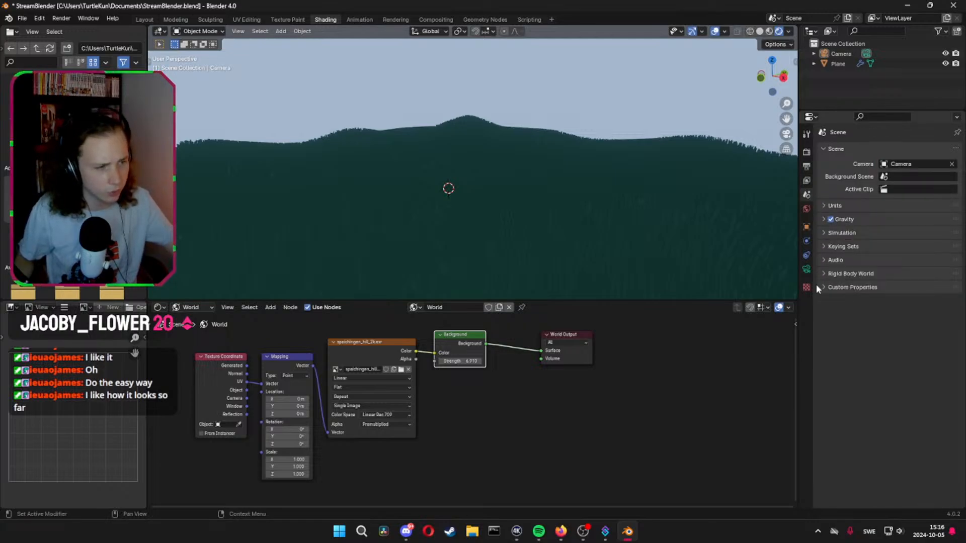
pyautogui.click(806, 271)
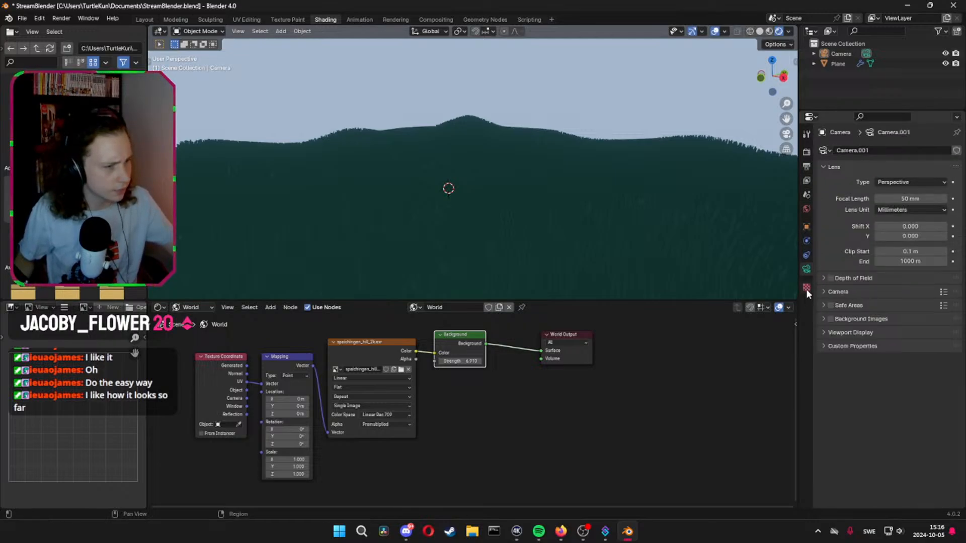
pyautogui.click(806, 288)
pyautogui.click(807, 209)
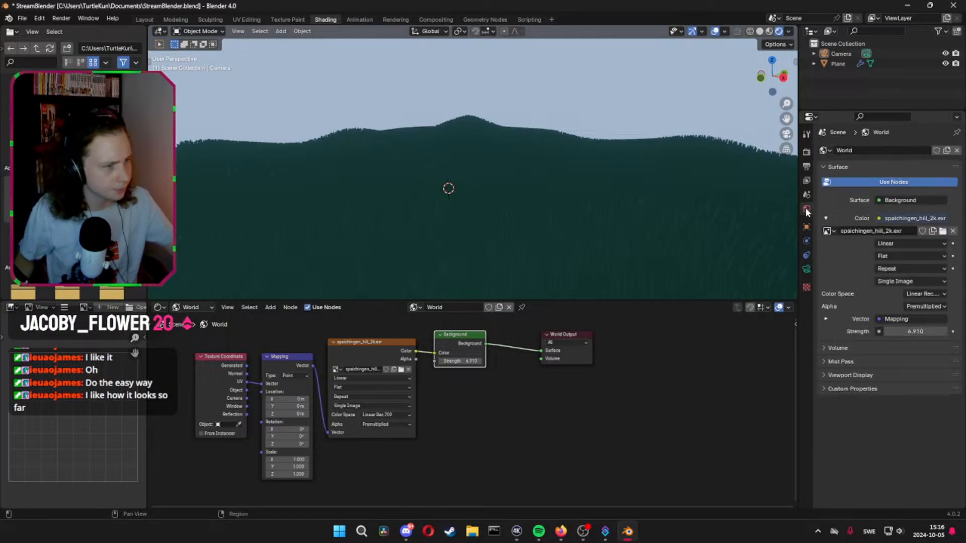
pyautogui.click(827, 348)
pyautogui.click(825, 348)
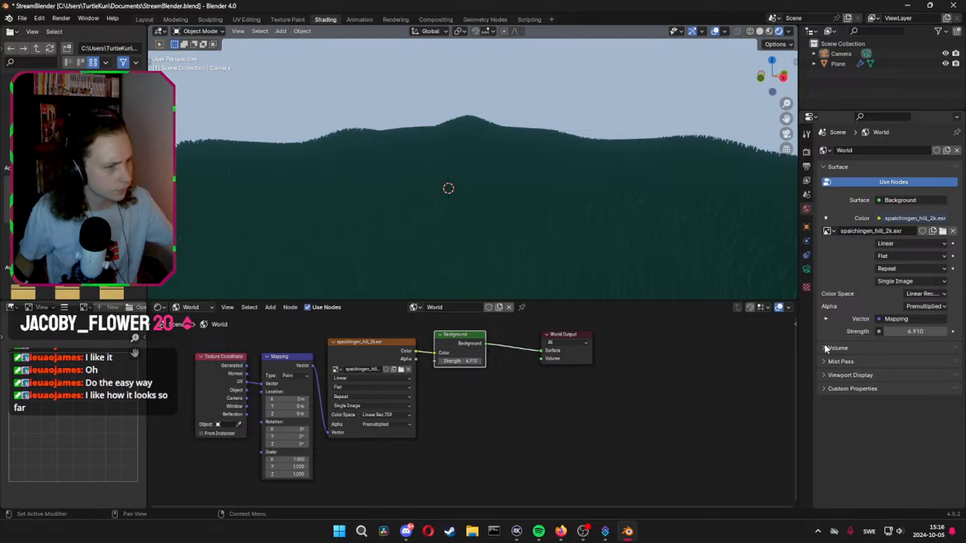
pyautogui.click(827, 361)
pyautogui.click(825, 362)
pyautogui.click(824, 374)
pyautogui.click(824, 379)
pyautogui.click(825, 390)
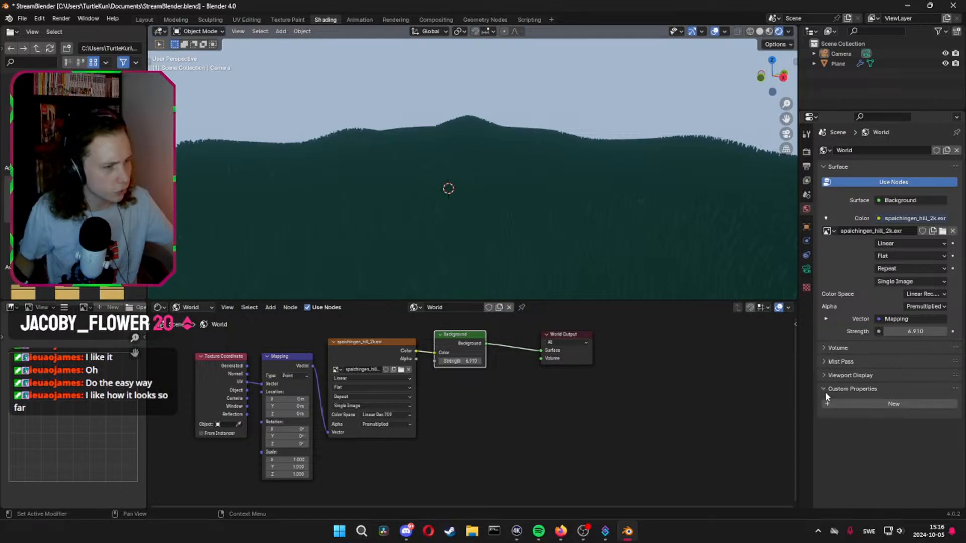
pyautogui.click(821, 389)
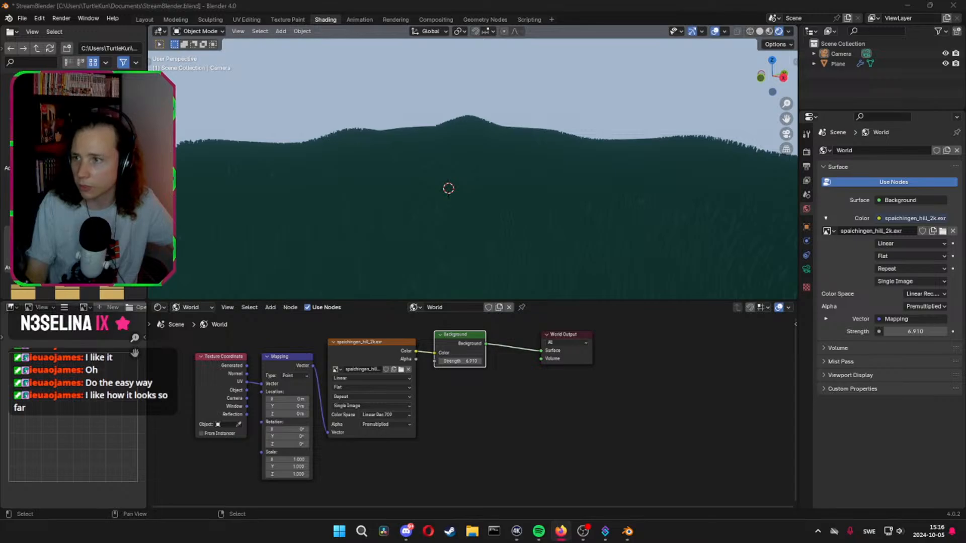
# Select the hilly ground plane and open its hair particle system settings
pyautogui.moveTo(543, 191); pyautogui.dragTo(510, 218, button='middle')
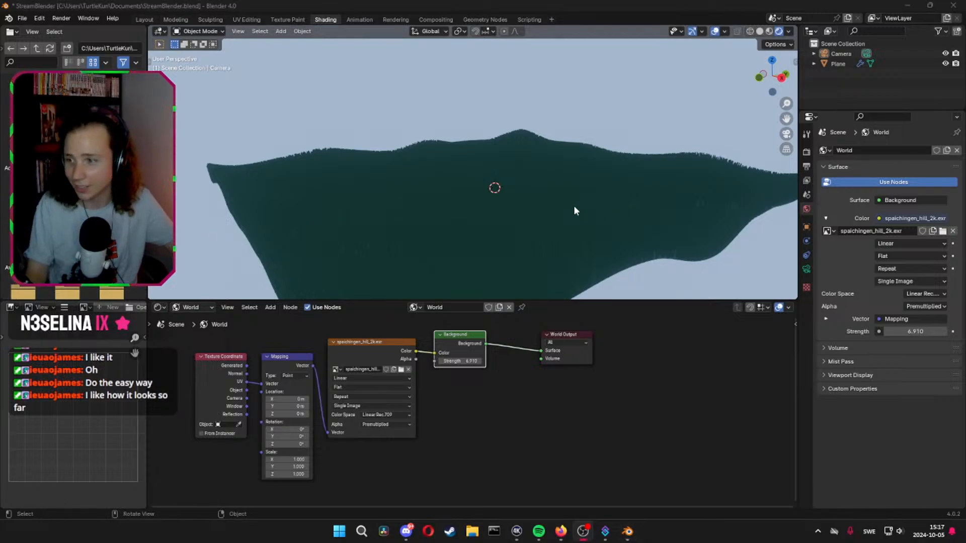
pyautogui.moveTo(574, 205); pyautogui.dragTo(494, 215, button='middle')
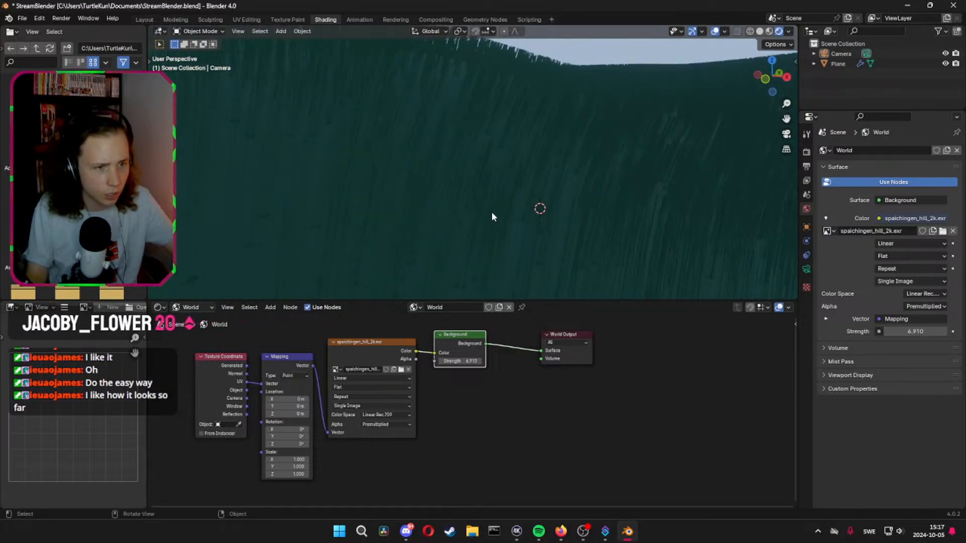
pyautogui.click(449, 219)
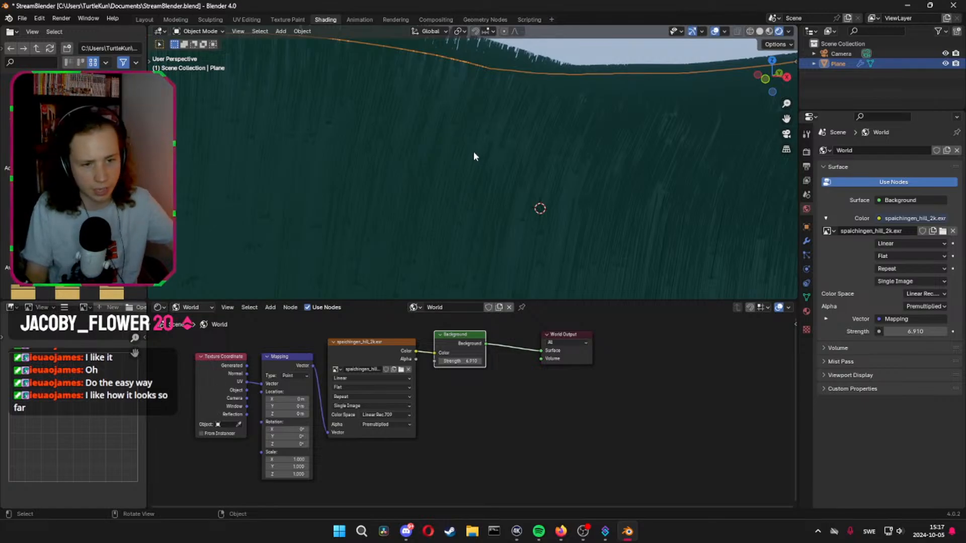
pyautogui.click(806, 241)
pyautogui.click(806, 255)
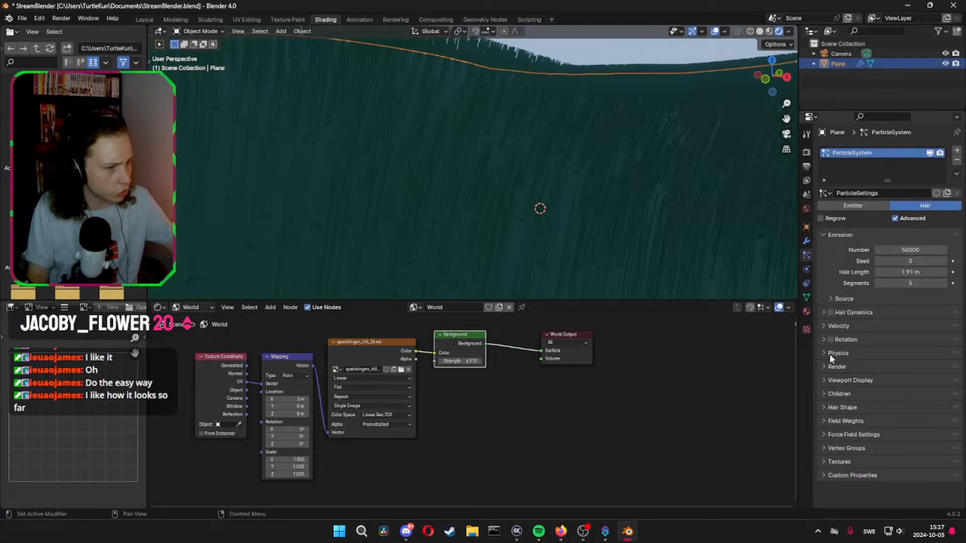
pyautogui.click(822, 326)
pyautogui.click(823, 327)
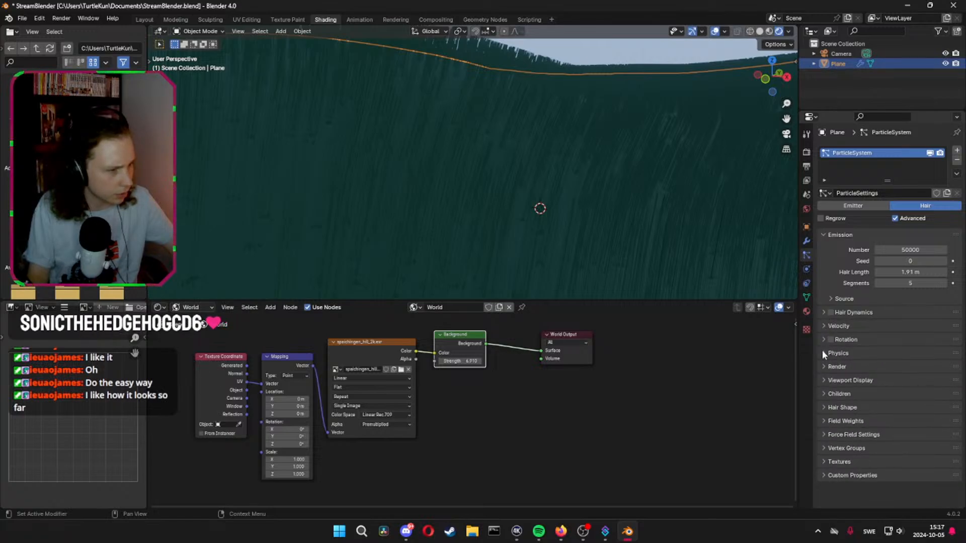
# Set the Hair Shape root diameter of the grass particles to 3 m
pyautogui.click(824, 407)
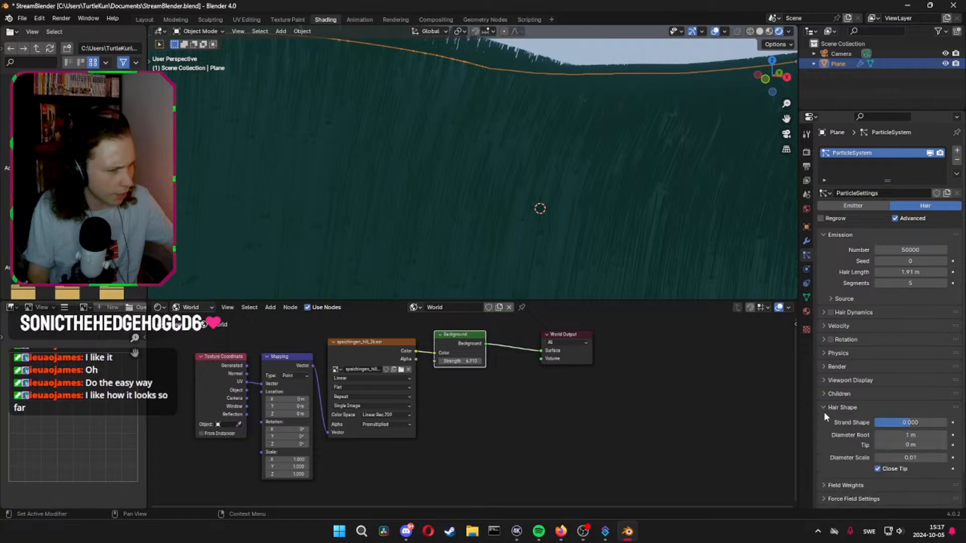
pyautogui.scroll(-2, 828, 409)
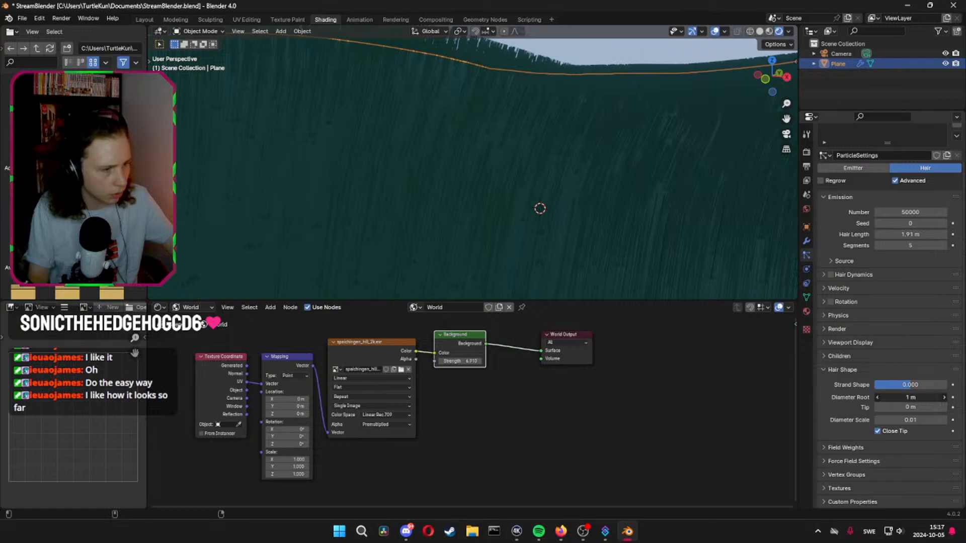
pyautogui.click(908, 396)
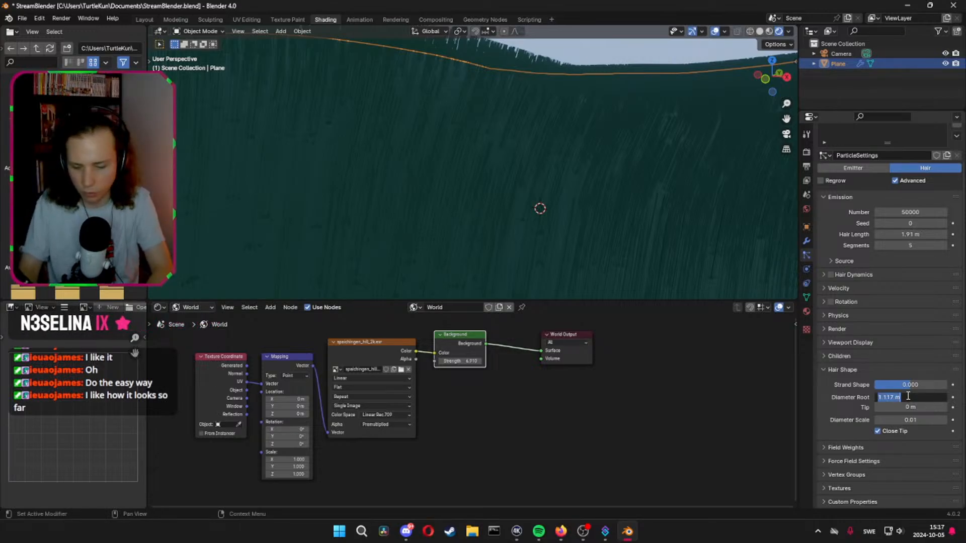
pyautogui.write('3')
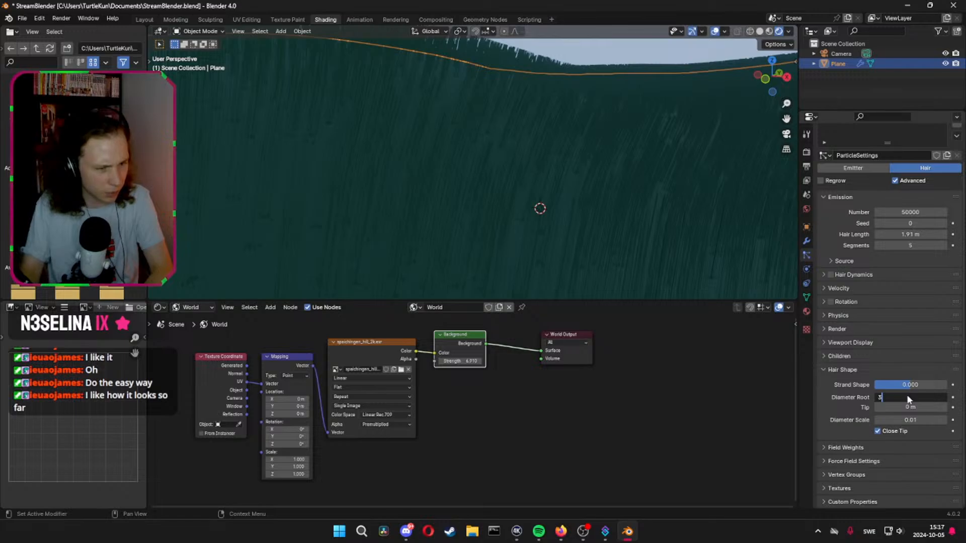
pyautogui.press('Return')
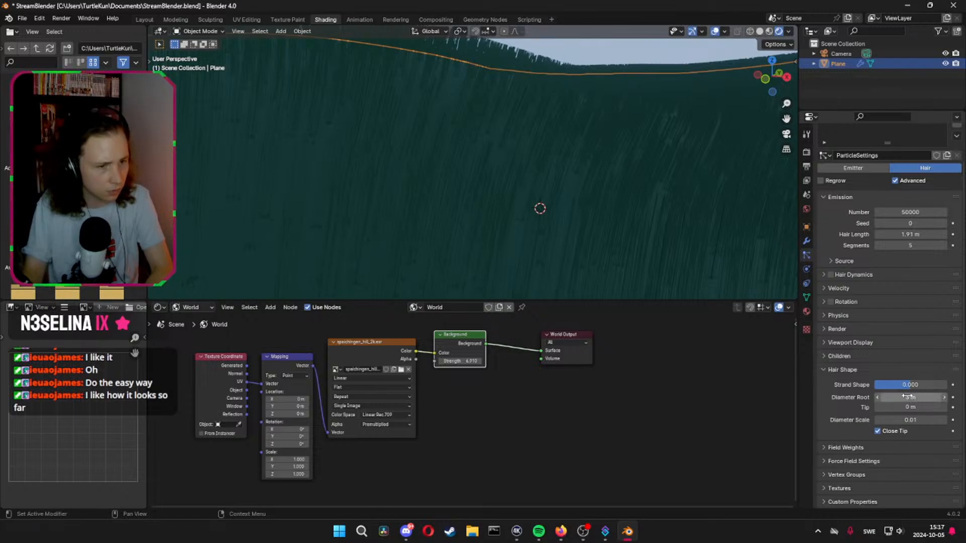
pyautogui.scroll(-5, 560, 206)
pyautogui.scroll(2, 528, 213)
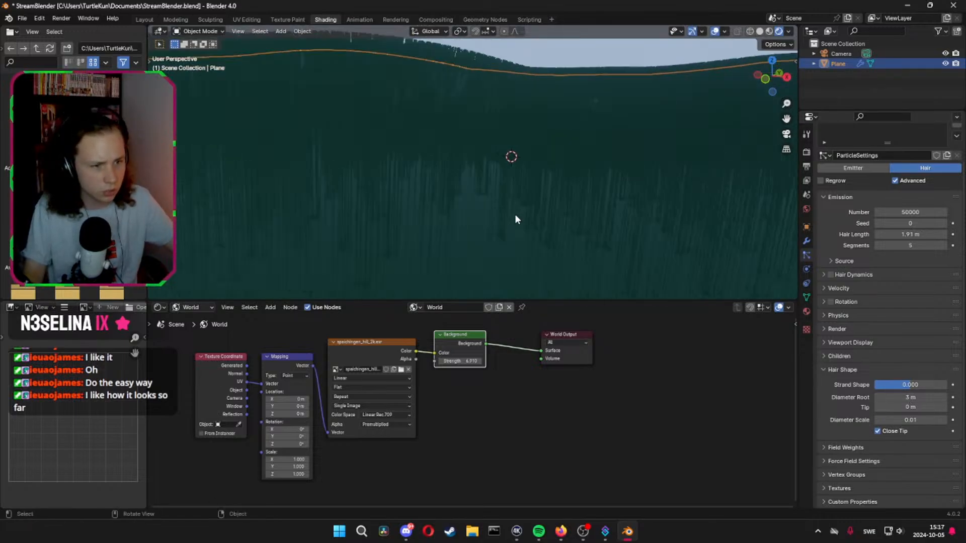
# Raise the Strand Shape of the grass hair to 1.000 and check the blades up close
pyautogui.scroll(2, 505, 224)
pyautogui.scroll(-4, 504, 232)
pyautogui.moveTo(504, 232); pyautogui.dragTo(509, 220, button='middle')
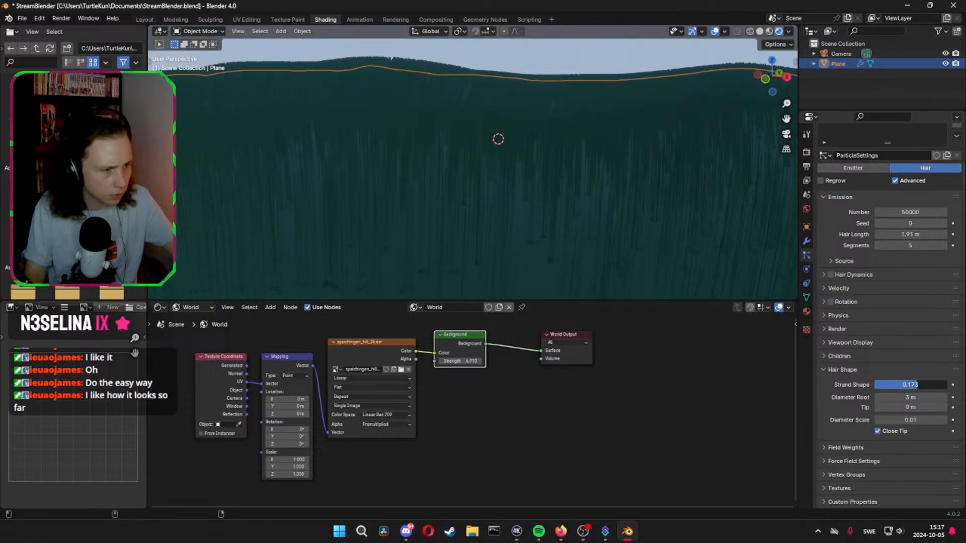
pyautogui.moveTo(916, 385); pyautogui.dragTo(947, 387)
pyautogui.moveTo(530, 268); pyautogui.dragTo(532, 264, button='middle')
# Render the image from the camera, examine the grass in the result, and close the render window
pyautogui.click(61, 18)
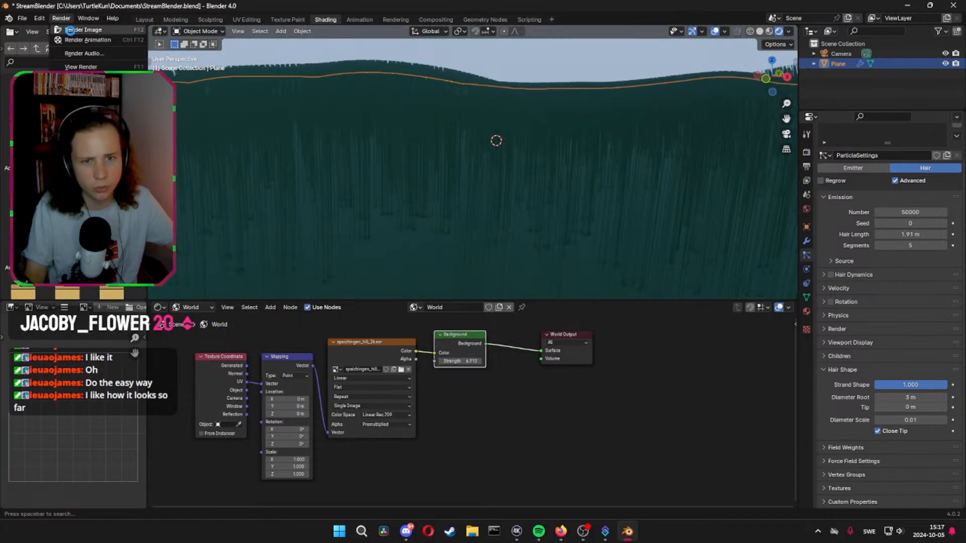
pyautogui.click(75, 30)
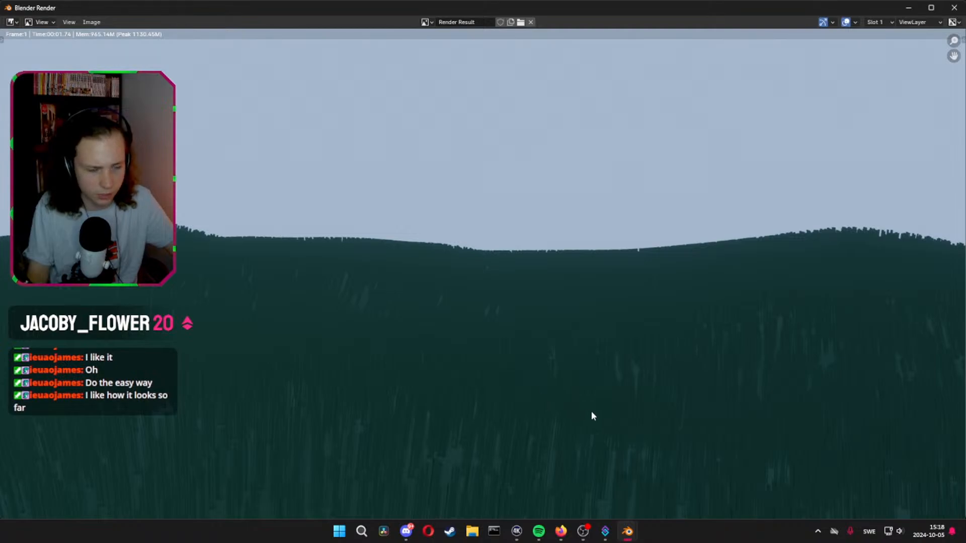
pyautogui.scroll(1, 544, 432)
pyautogui.scroll(-3, 541, 432)
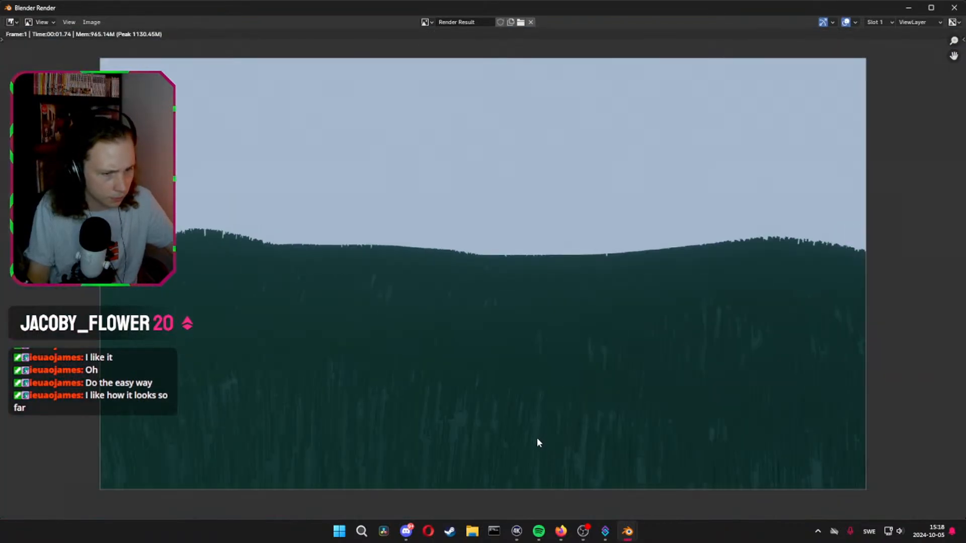
pyautogui.scroll(3, 537, 442)
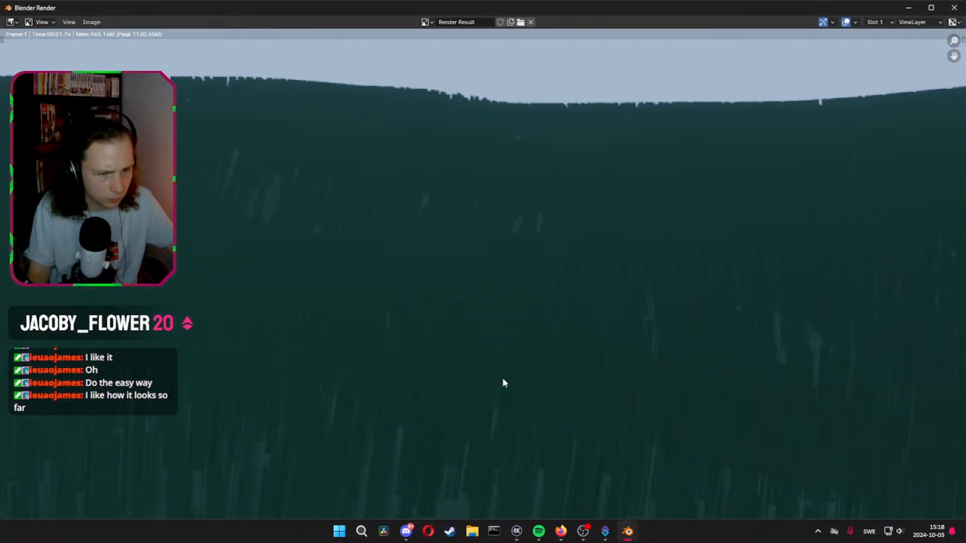
pyautogui.click(954, 8)
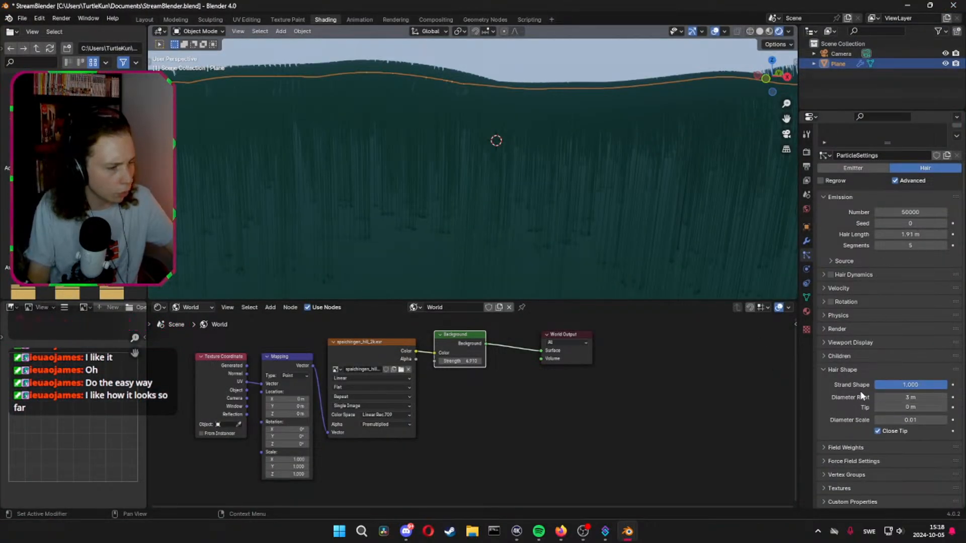
# Set the Render Amount of the grass particles' simple children to 10
pyautogui.click(835, 354)
pyautogui.click(911, 392)
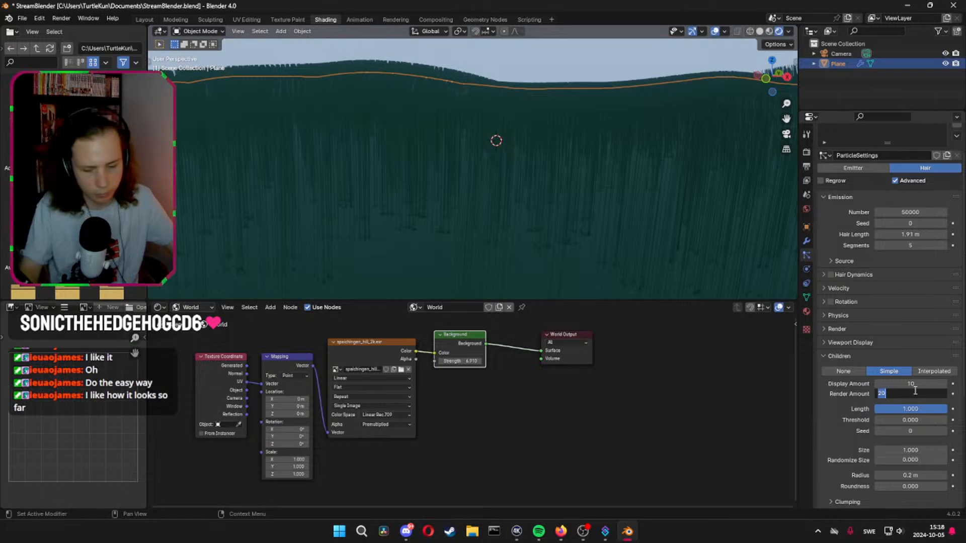
pyautogui.press('Return')
pyautogui.scroll(2, 906, 340)
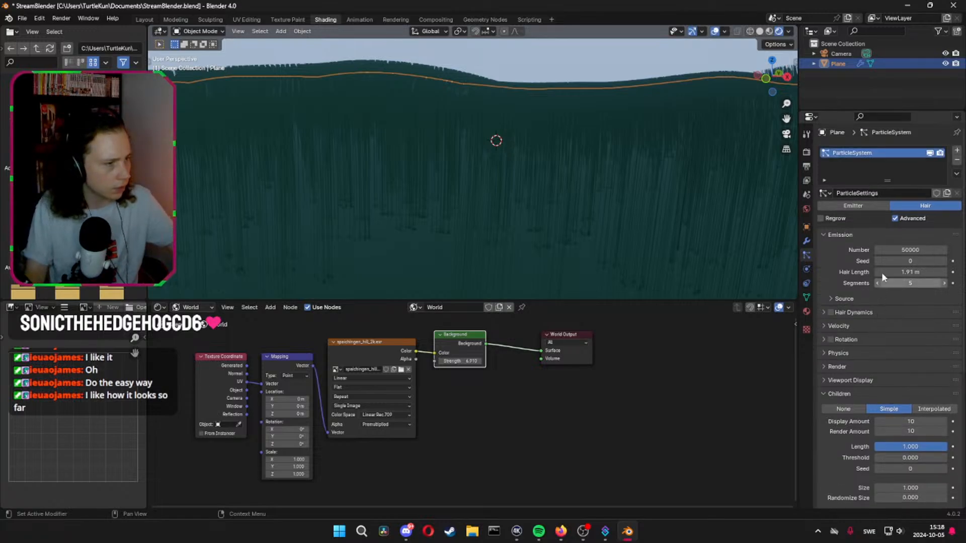
# Set the emission number of the grass hair to 150000 and inspect the denser field
pyautogui.click(909, 249)
pyautogui.write('150000')
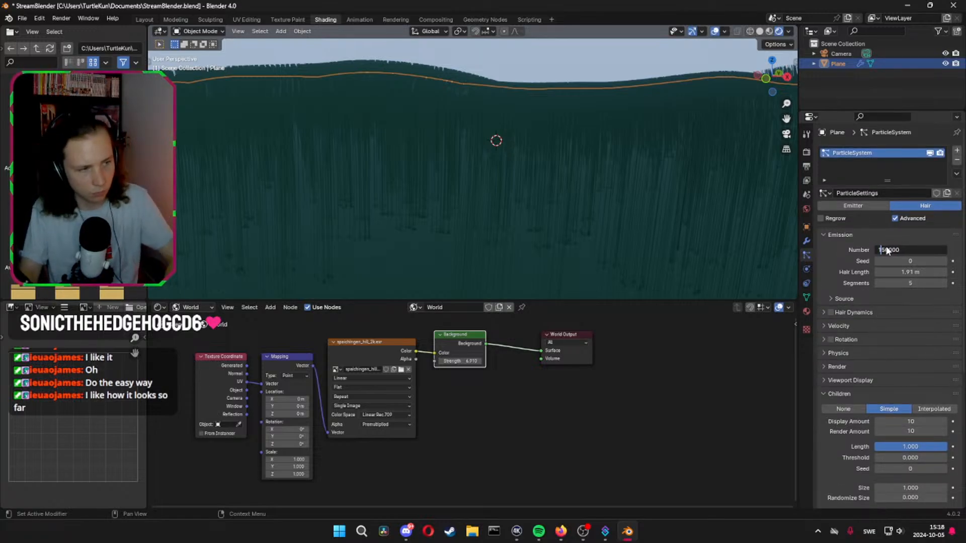
pyautogui.click(470, 157)
pyautogui.moveTo(470, 156); pyautogui.dragTo(521, 225, button='middle')
pyautogui.scroll(2, 519, 223)
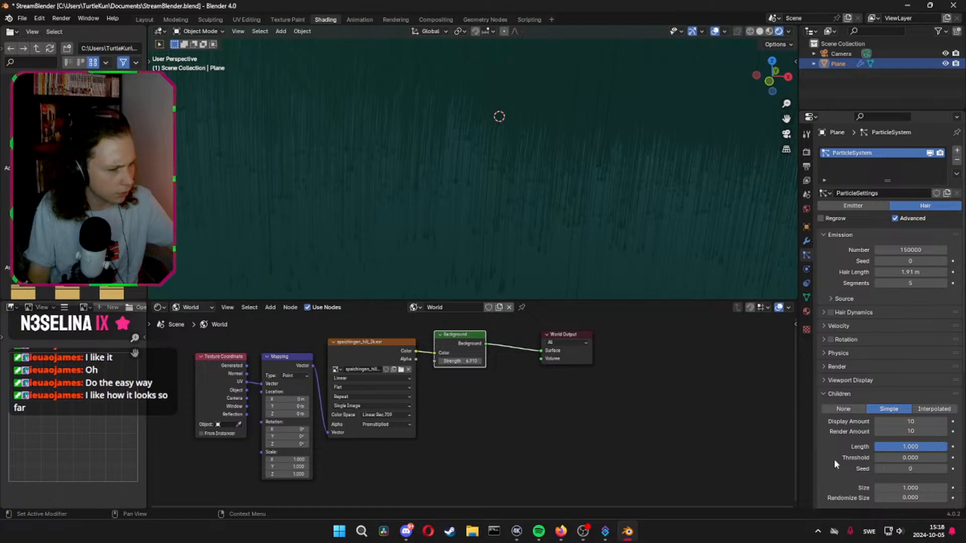
# Set Randomize Size of the hair children to about 0.385
pyautogui.scroll(-3, 834, 459)
pyautogui.moveTo(907, 441); pyautogui.dragTo(908, 441)
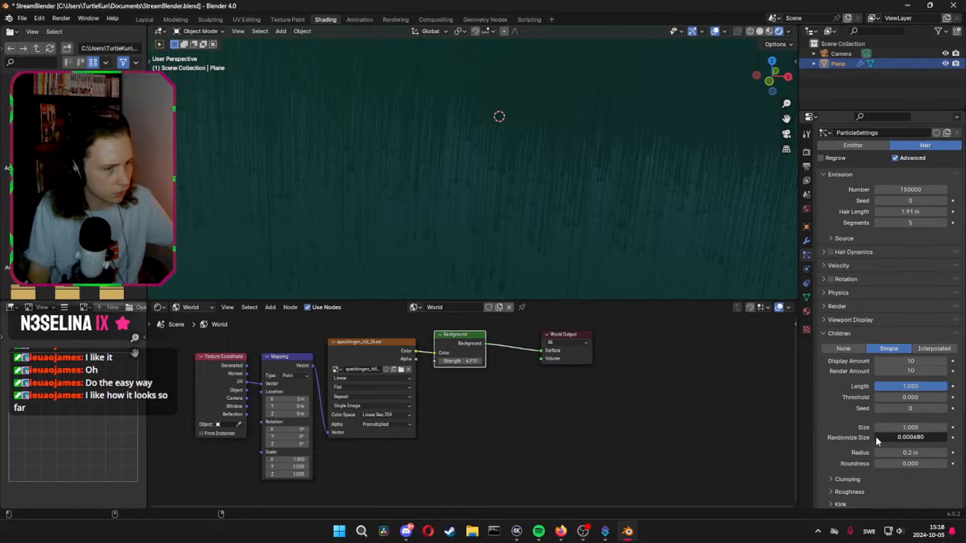
pyautogui.moveTo(875, 436)
pyautogui.mouseDown()
pyautogui.moveTo(884, 434)
pyautogui.moveTo(876, 437)
pyautogui.mouseUp()
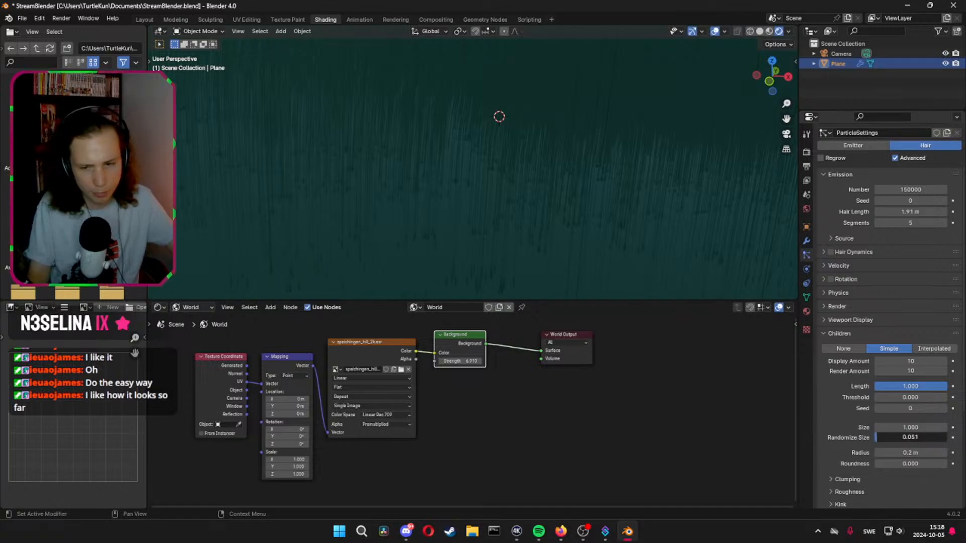
pyautogui.moveTo(876, 437); pyautogui.dragTo(901, 437)
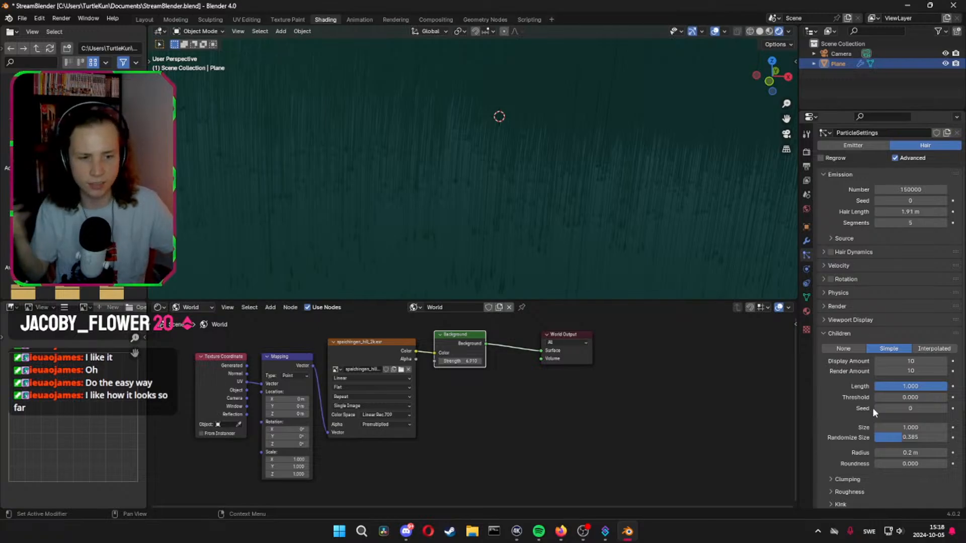
# Set the children radius to 1 m and check how the grass spreads over the hills
pyautogui.click(914, 453)
pyautogui.write('1')
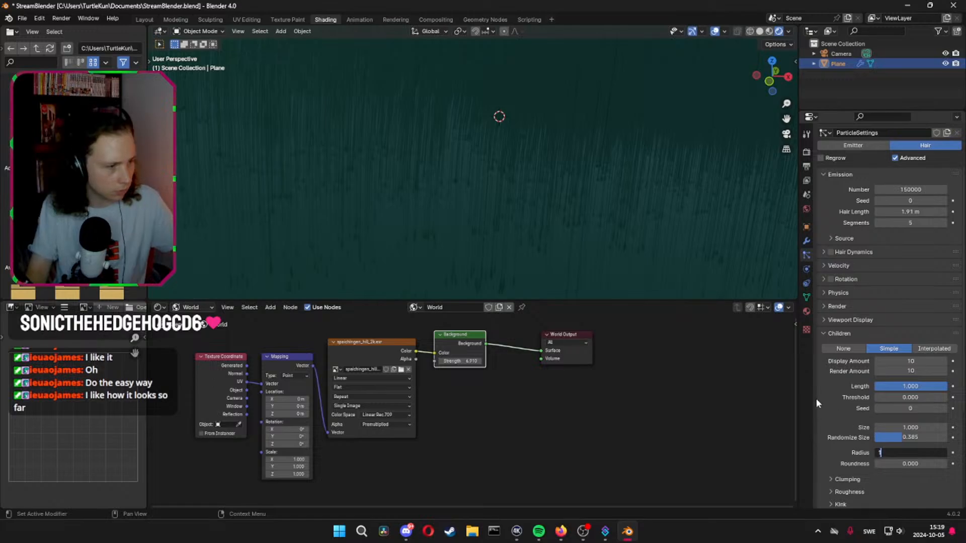
pyautogui.press('Return')
pyautogui.scroll(-8, 639, 227)
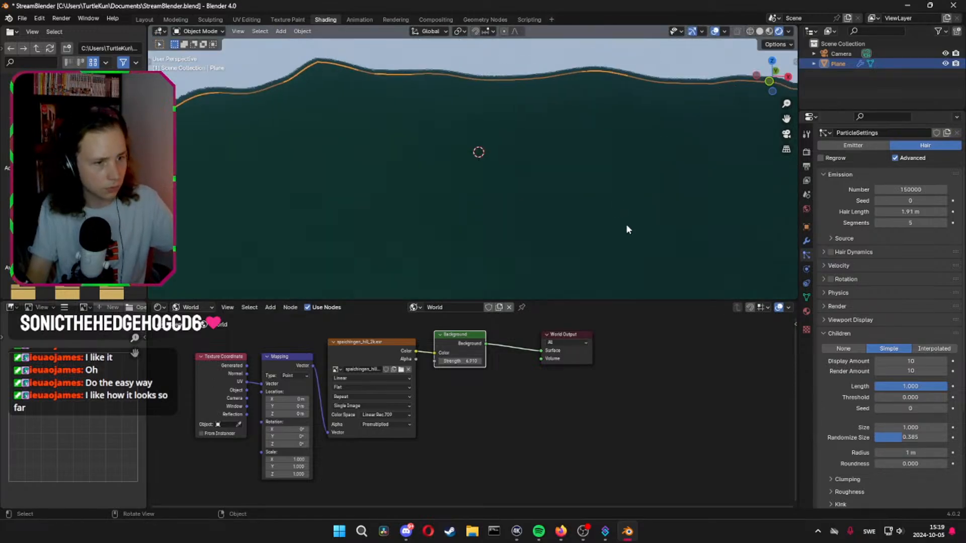
pyautogui.moveTo(604, 207)
pyautogui.mouseDown(button='middle')
pyautogui.moveTo(585, 209)
pyautogui.moveTo(581, 196)
pyautogui.moveTo(586, 209)
pyautogui.moveTo(602, 196)
pyautogui.moveTo(597, 188)
pyautogui.moveTo(595, 200)
pyautogui.moveTo(578, 204)
pyautogui.moveTo(605, 208)
pyautogui.moveTo(592, 203)
pyautogui.mouseUp(button='middle')
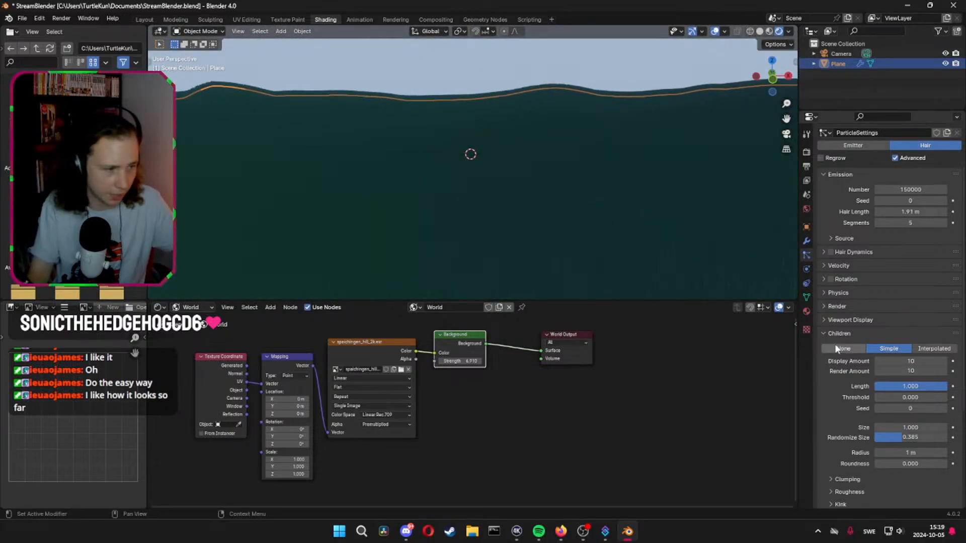
# Set the Hair Shape diameter scale to 1 and inspect the grass against the horizon
pyautogui.click(824, 333)
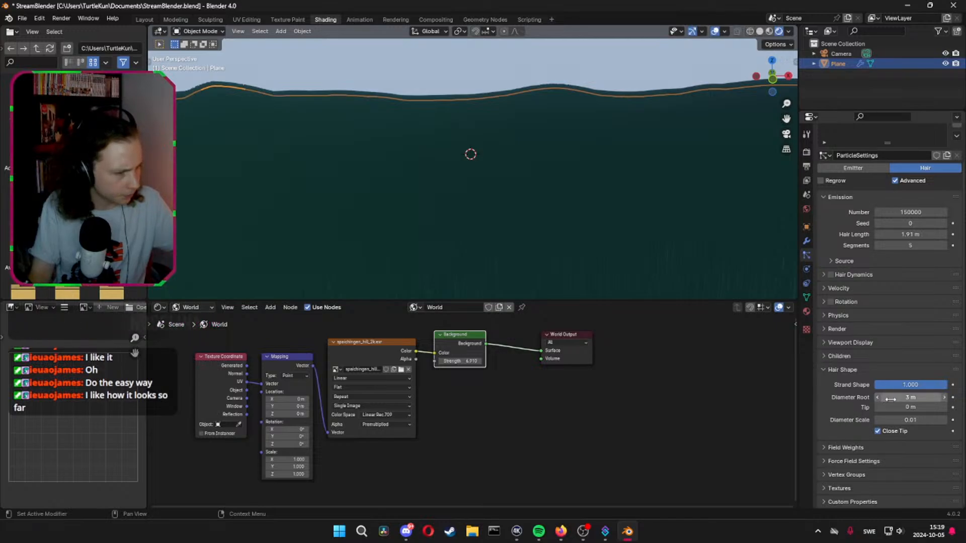
pyautogui.click(914, 420)
pyautogui.write('1')
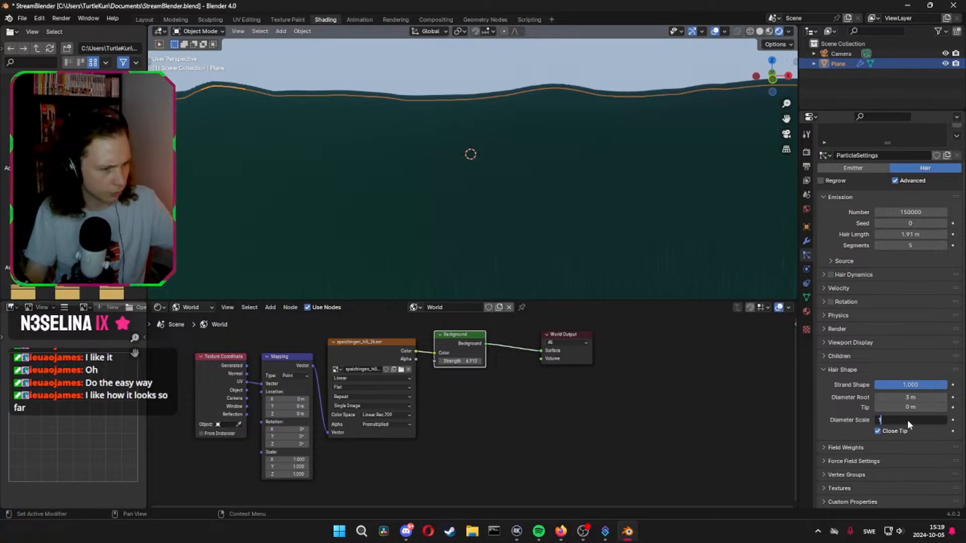
pyautogui.press('Return')
pyautogui.moveTo(559, 282); pyautogui.dragTo(551, 258, button='middle')
pyautogui.moveTo(647, 295)
pyautogui.mouseDown(button='middle')
pyautogui.moveTo(588, 268)
pyautogui.moveTo(538, 196)
pyautogui.moveTo(503, 183)
pyautogui.moveTo(520, 191)
pyautogui.mouseUp(button='middle')
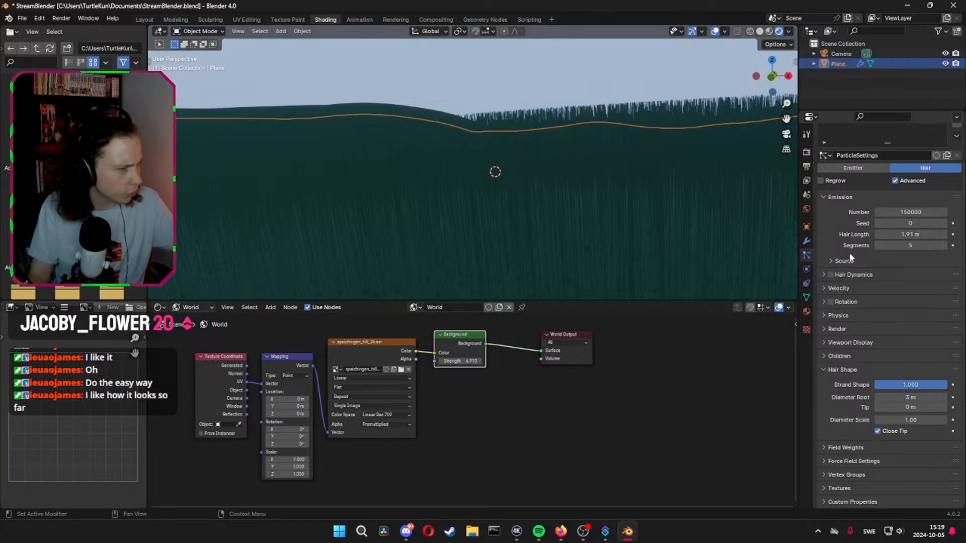
# Enable Hair Dynamics for the grass and set the Random value of its structure to about 0.107
pyautogui.click(835, 258)
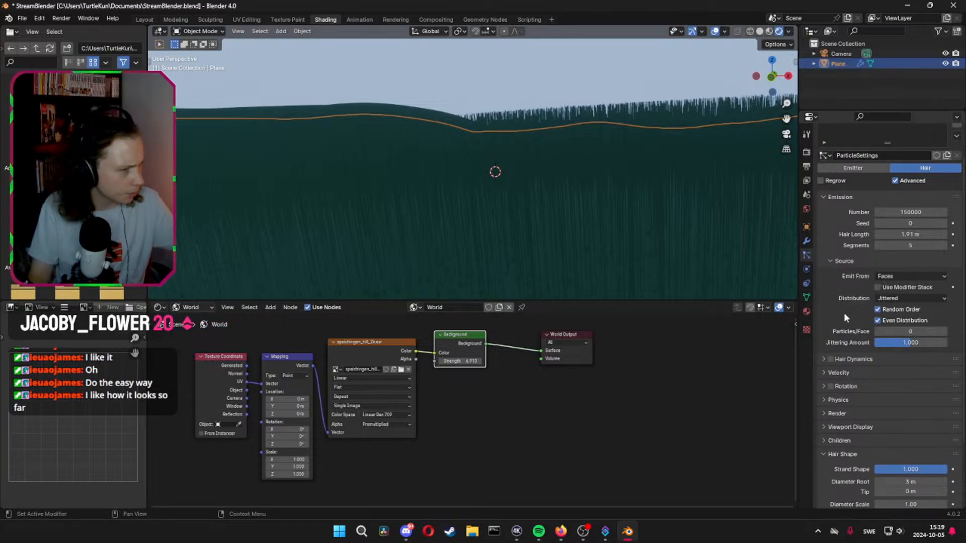
pyautogui.click(822, 358)
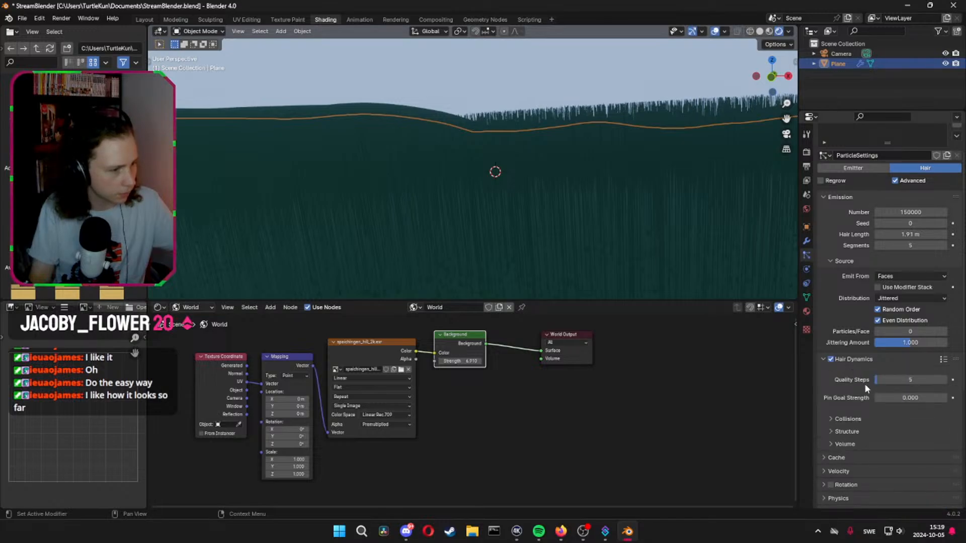
pyautogui.click(831, 419)
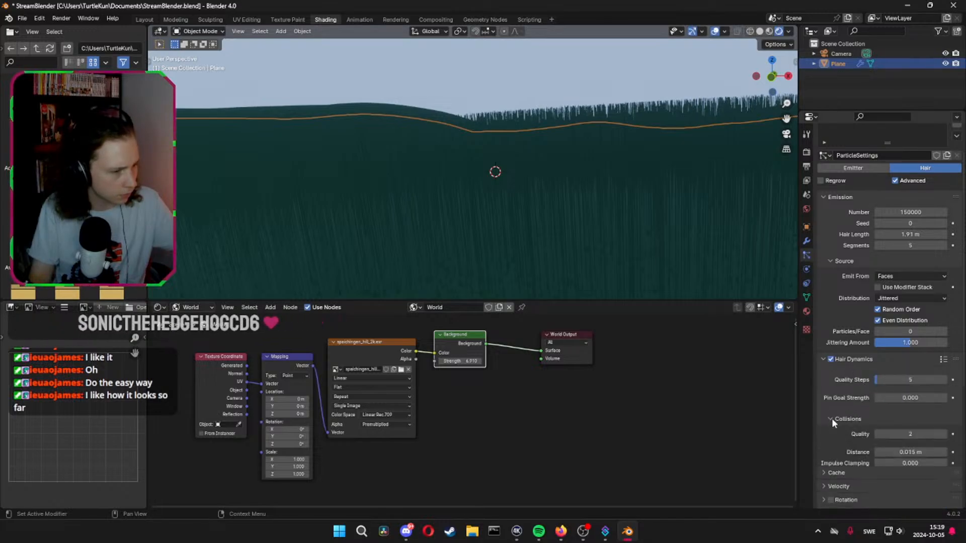
pyautogui.click(832, 418)
pyautogui.click(831, 431)
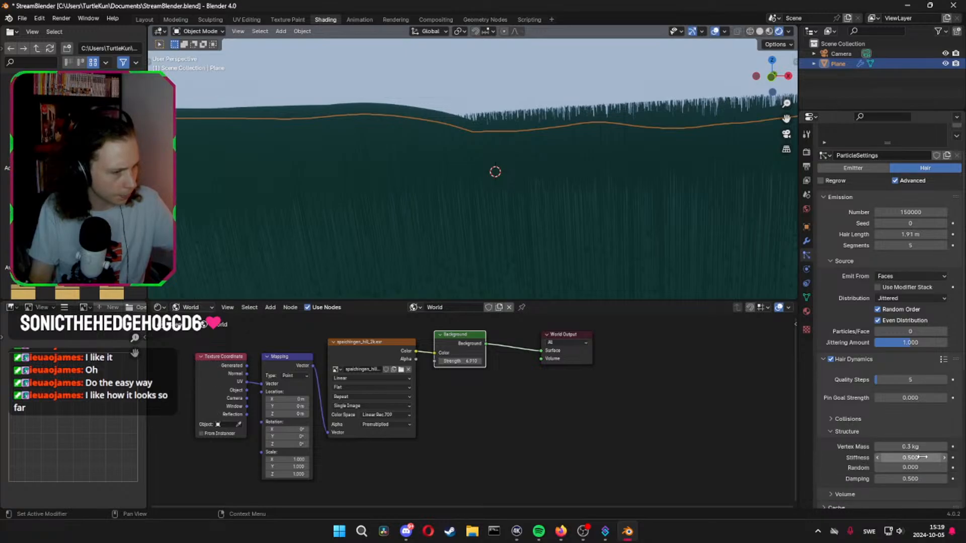
pyautogui.moveTo(916, 471); pyautogui.dragTo(891, 458)
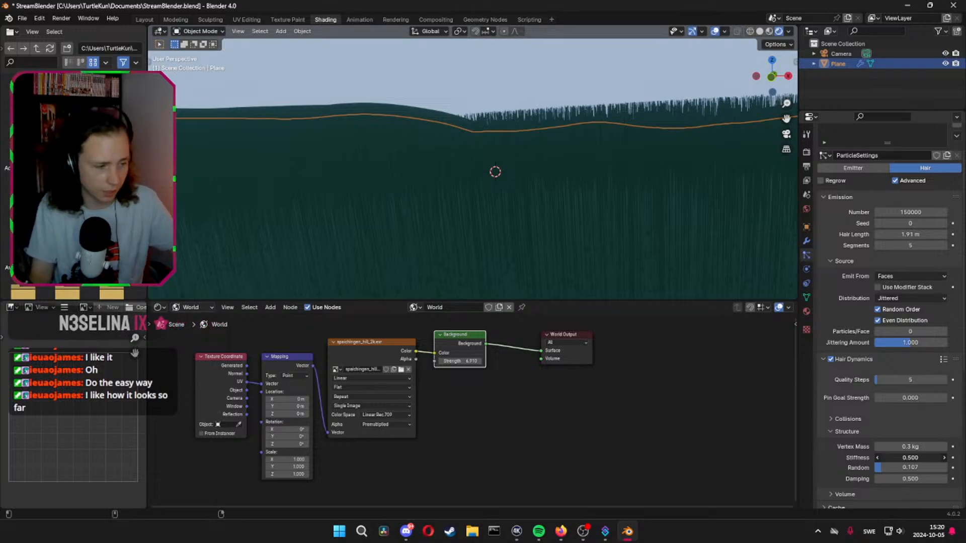
# Set the Stiffness of the grass's Hair Dynamics structure to 0 and check the Volume settings
pyautogui.moveTo(912, 458); pyautogui.dragTo(907, 459)
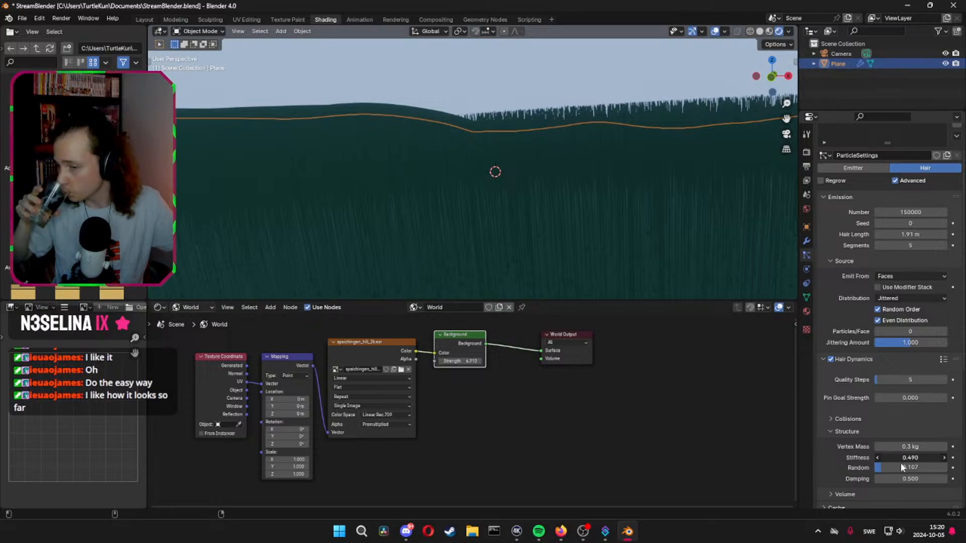
pyautogui.press('BackSpace')
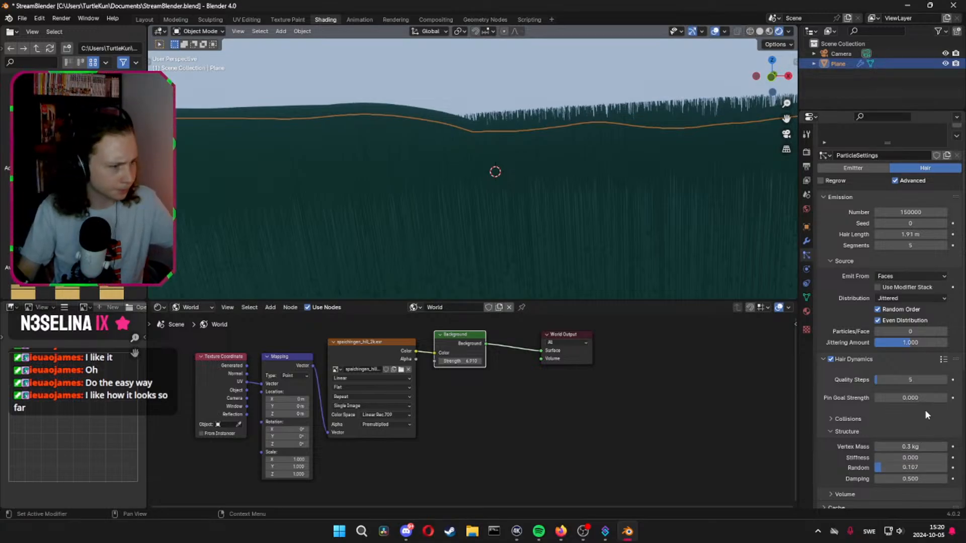
pyautogui.scroll(-5, 924, 410)
pyautogui.click(832, 374)
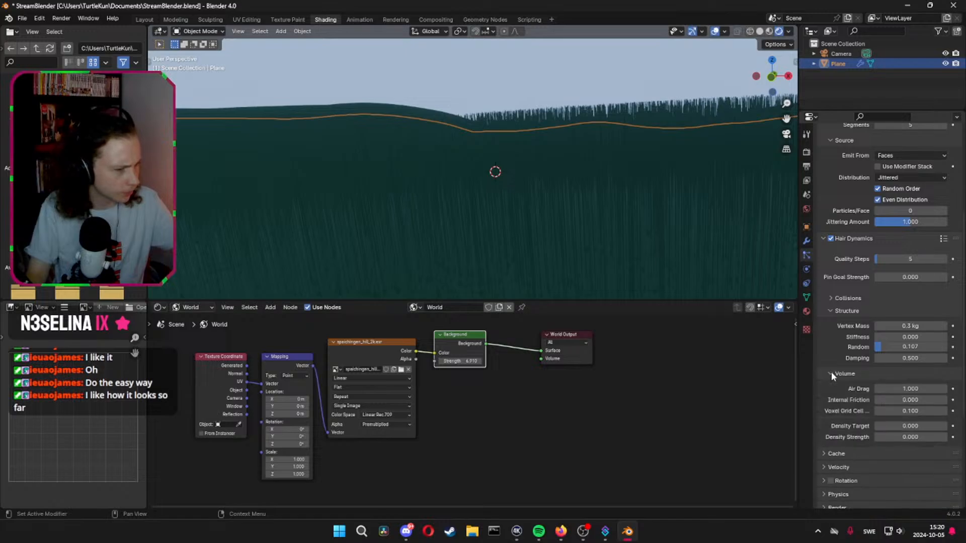
pyautogui.click(831, 373)
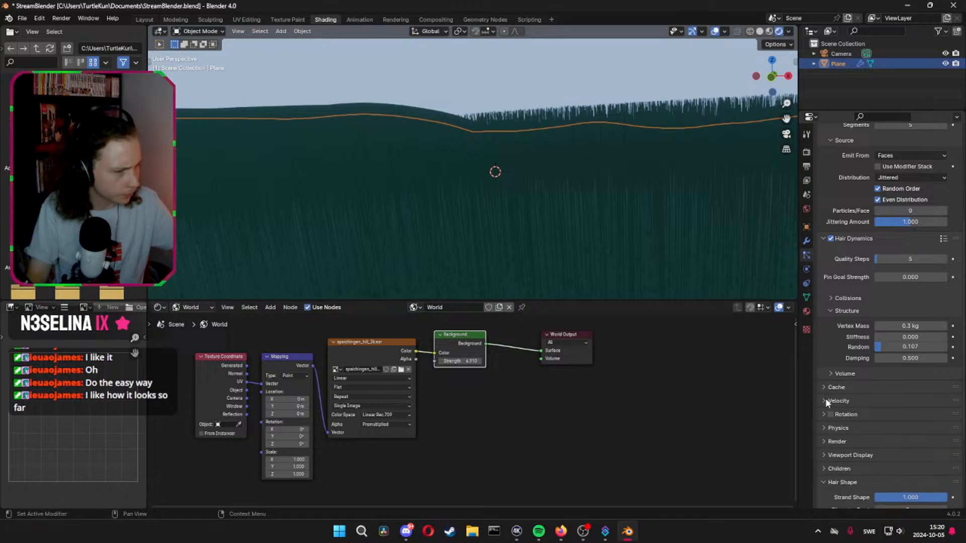
# Set the Brownian force in the grass particles' Physics settings to about 0.024
pyautogui.click(826, 400)
pyautogui.click(826, 401)
pyautogui.scroll(-1, 826, 400)
pyautogui.click(822, 394)
pyautogui.click(822, 394)
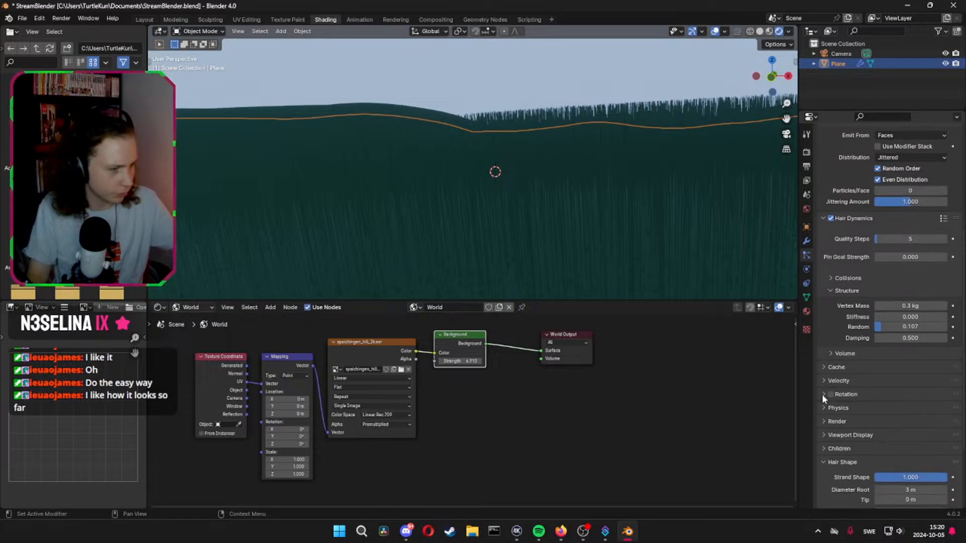
pyautogui.click(822, 406)
pyautogui.scroll(-5, 823, 406)
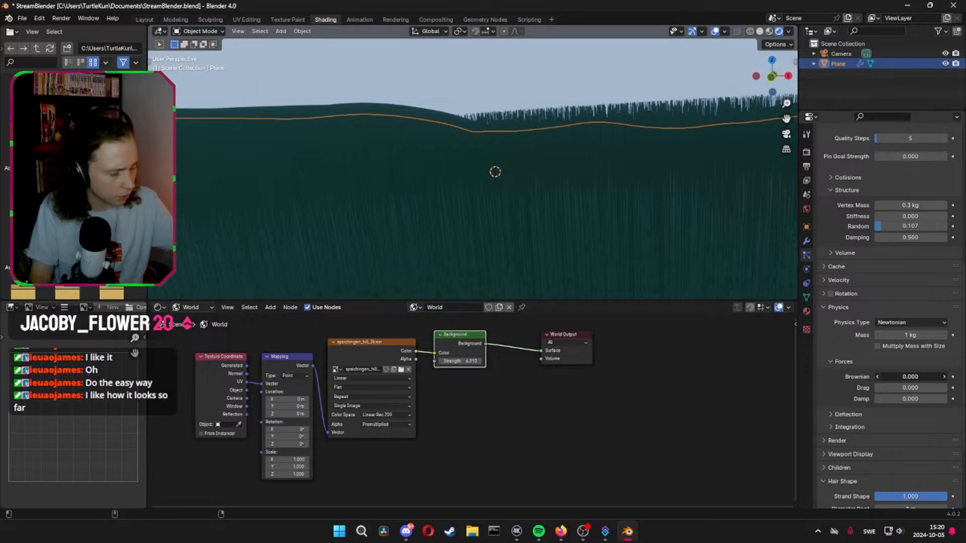
pyautogui.moveTo(908, 378); pyautogui.dragTo(909, 378)
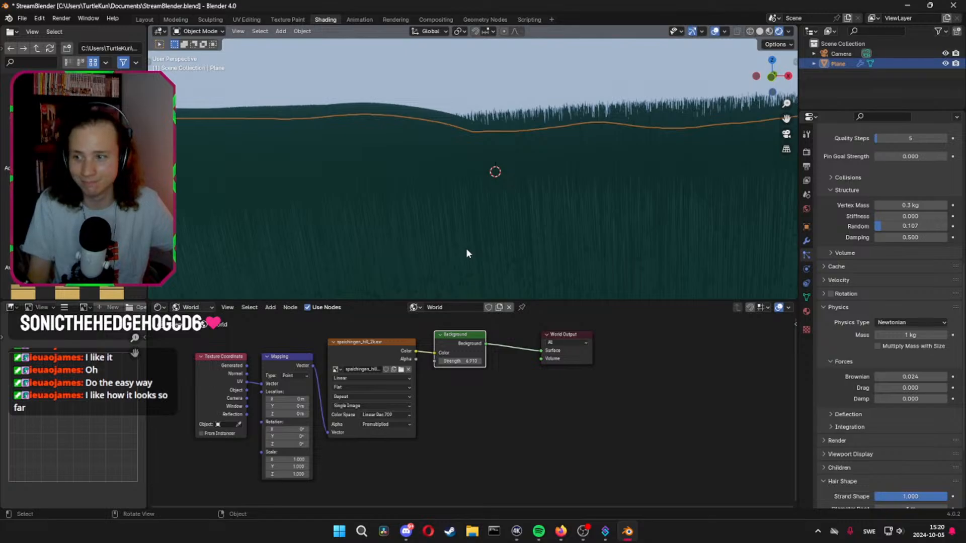
# Set the Strand Shape of the grass hair to 0.5
pyautogui.scroll(-5, 899, 414)
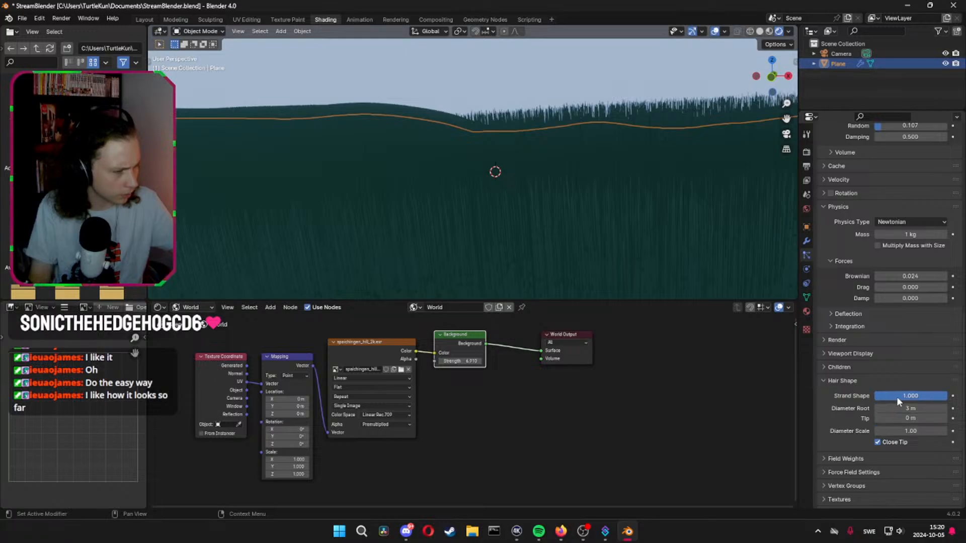
pyautogui.click(928, 396)
pyautogui.write('0')
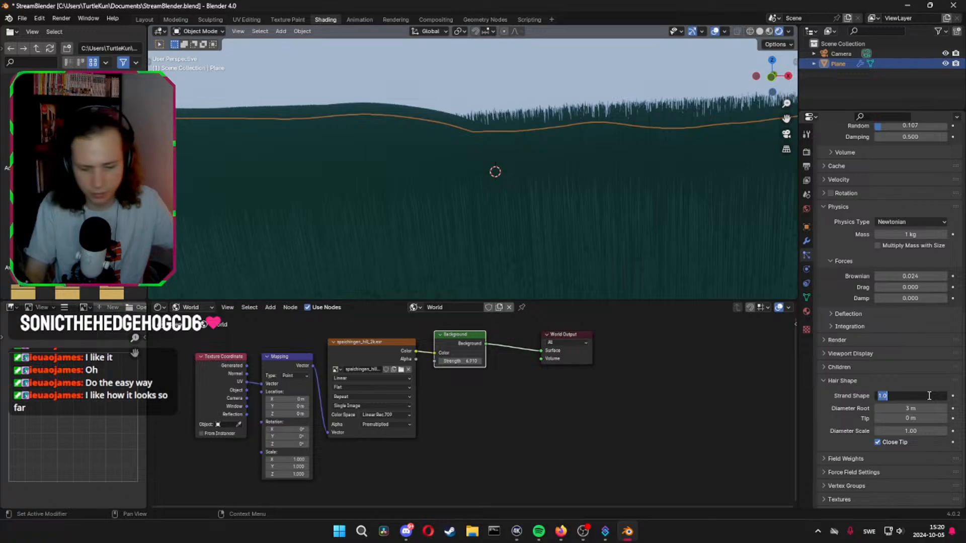
pyautogui.write('.5')
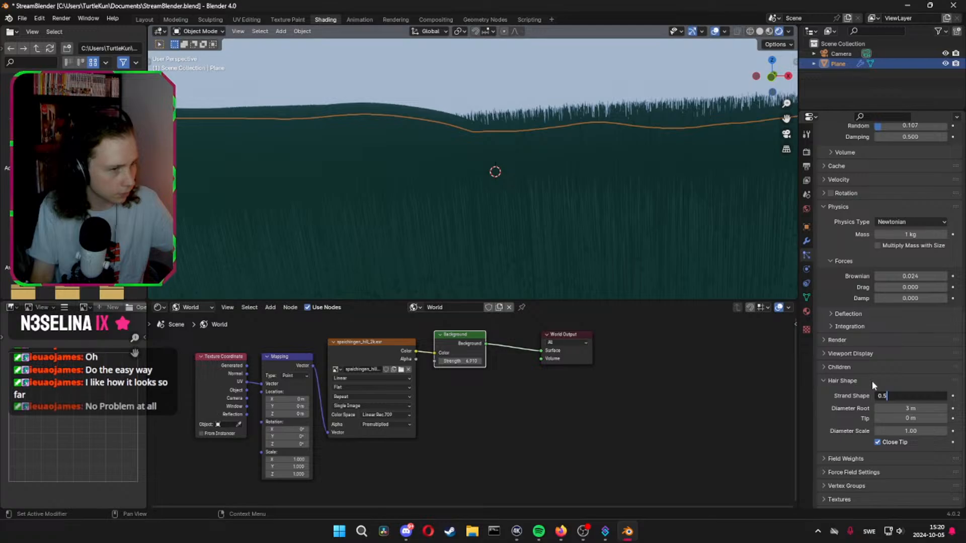
pyautogui.press('Return')
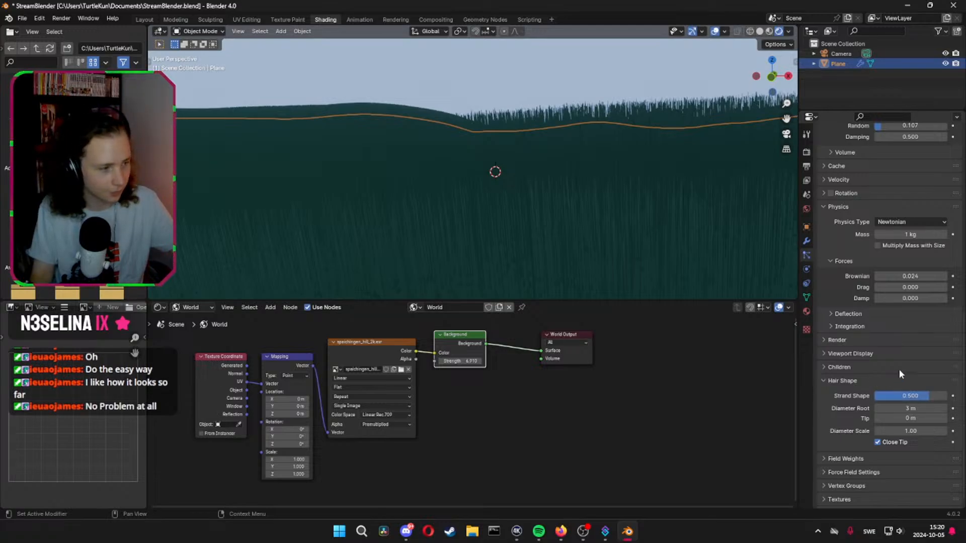
# Reduce the number of emitted grass hairs to 5000
pyautogui.scroll(15, 908, 302)
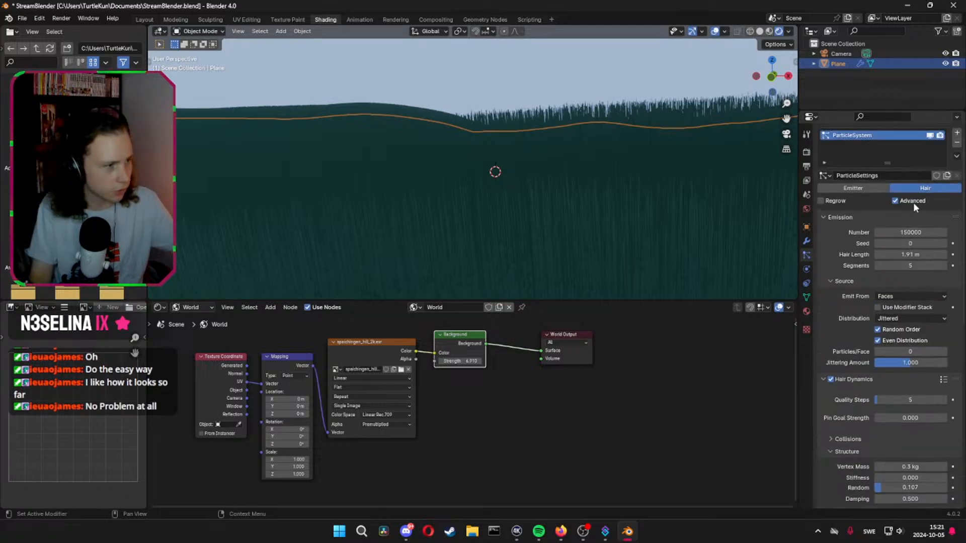
pyautogui.click(910, 250)
pyautogui.write('5')
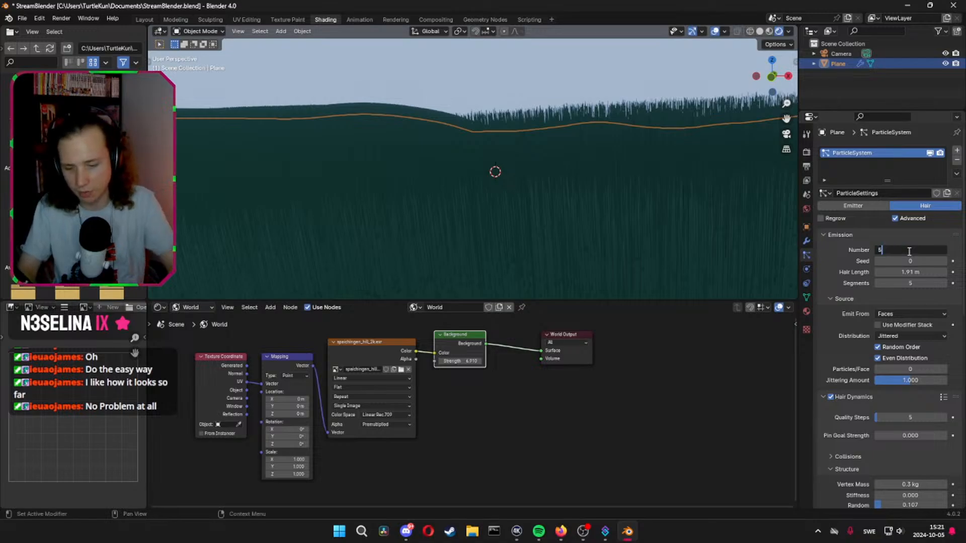
pyautogui.write('000')
pyautogui.press('Return')
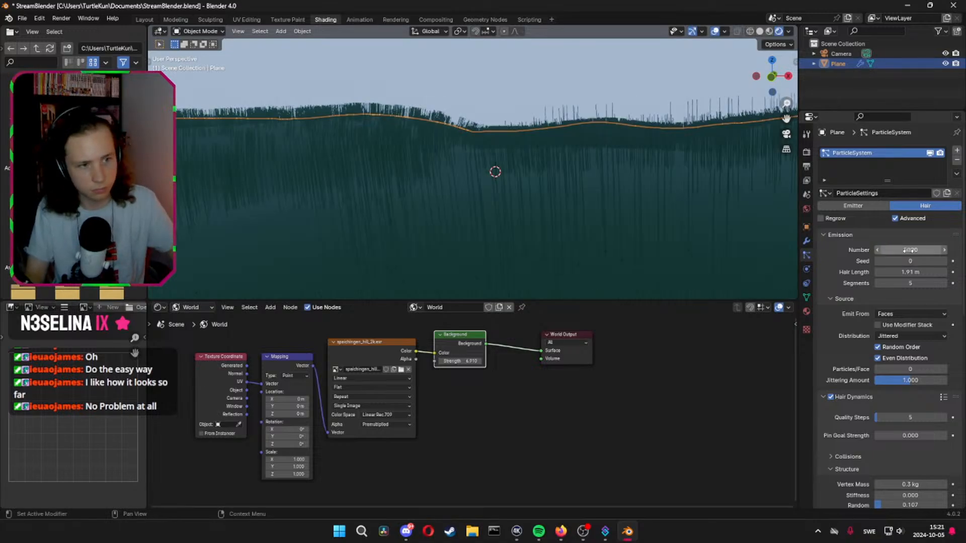
# Render a still image to check the grass on the hills, and close the render result
pyautogui.moveTo(533, 164); pyautogui.dragTo(511, 209, button='middle')
pyautogui.click(61, 18)
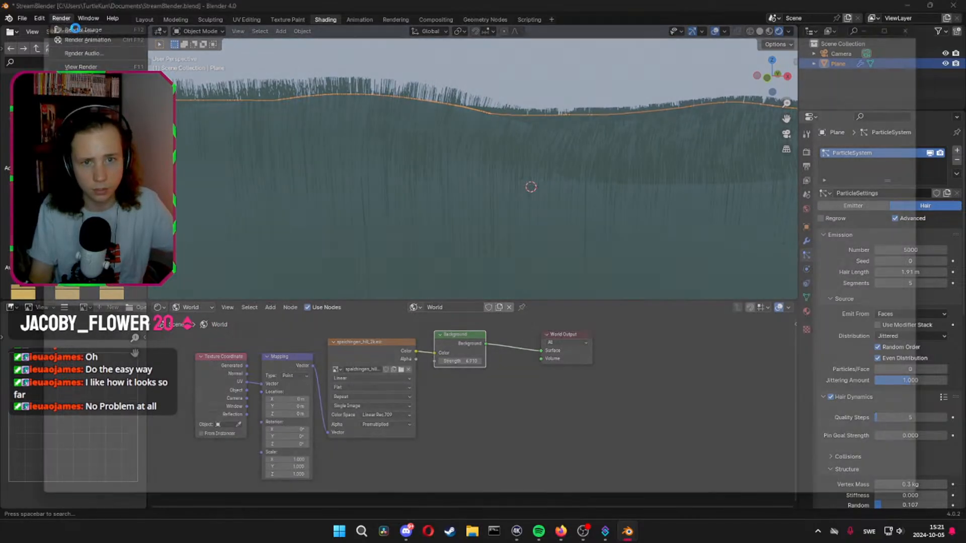
pyautogui.click(82, 29)
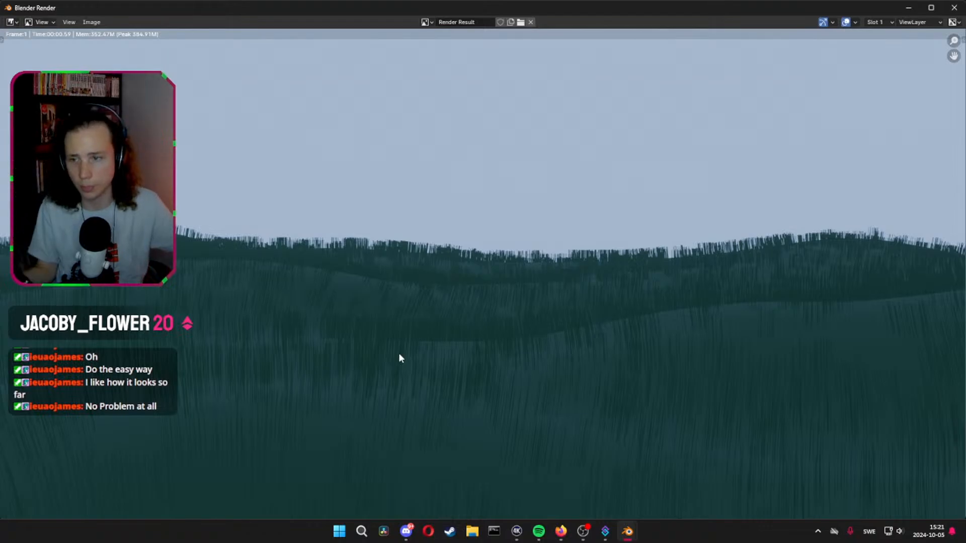
pyautogui.click(955, 10)
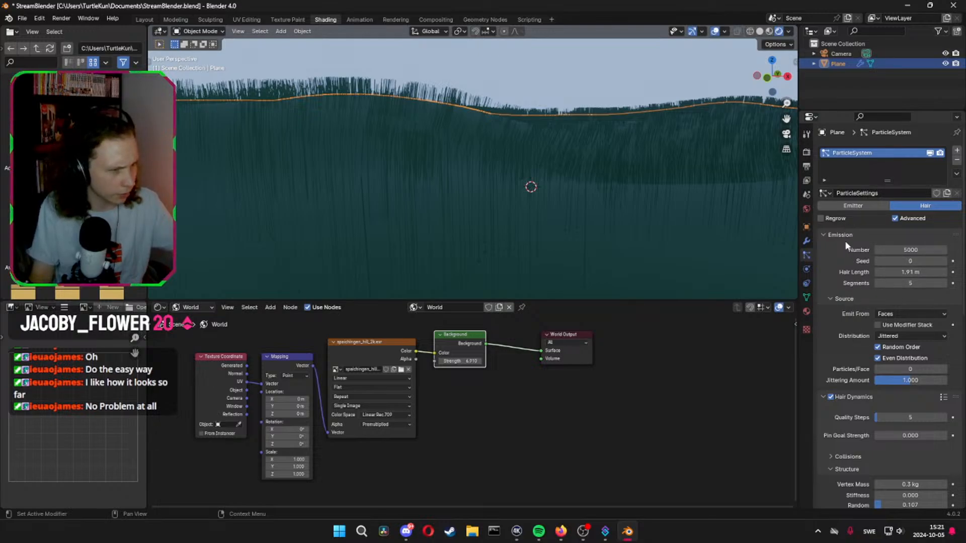
# Set the Hair Length of the grass to 1 m
pyautogui.scroll(-10, 833, 294)
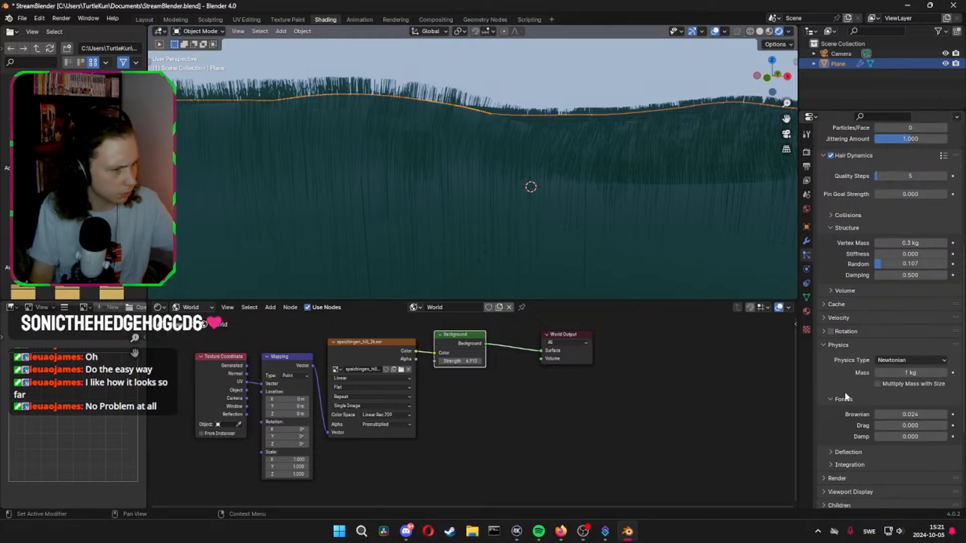
pyautogui.scroll(-6, 846, 382)
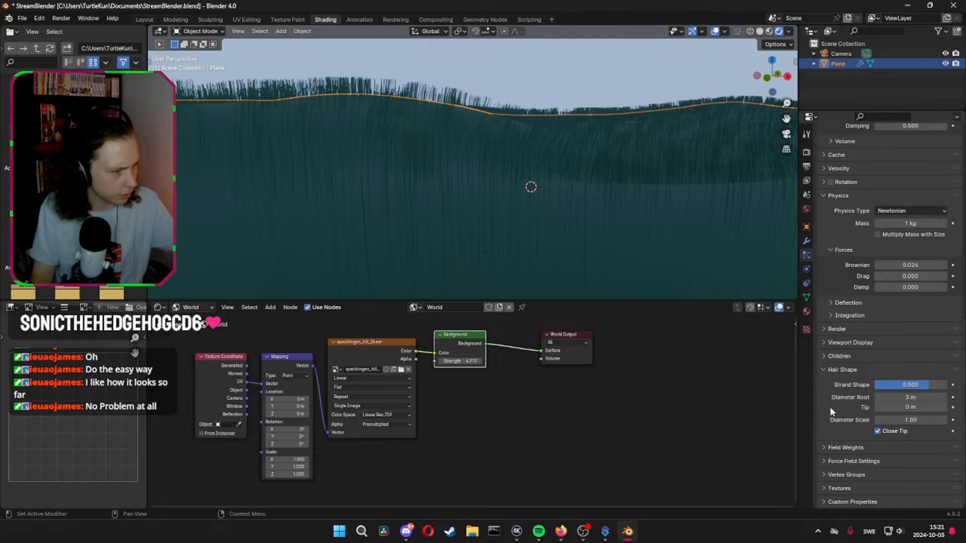
pyautogui.scroll(12, 838, 407)
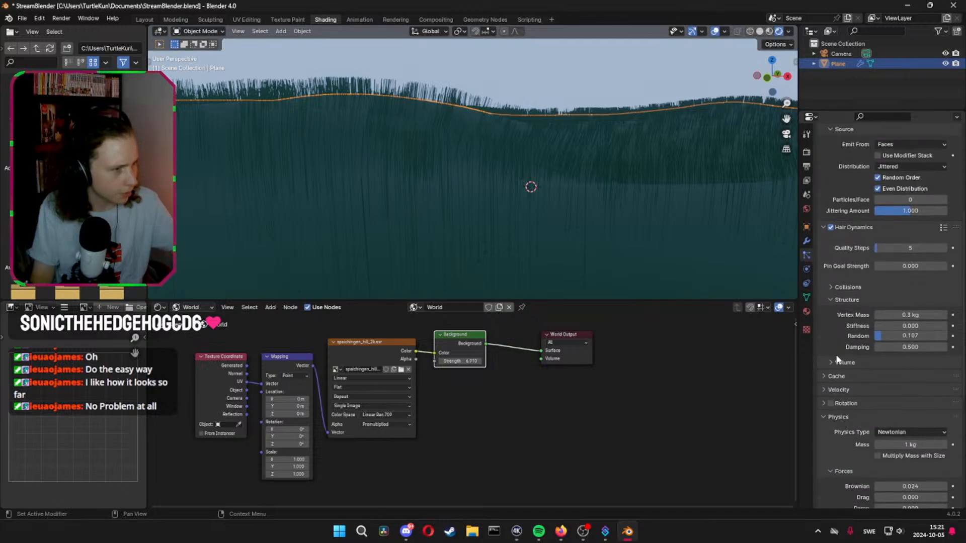
pyautogui.scroll(3, 836, 342)
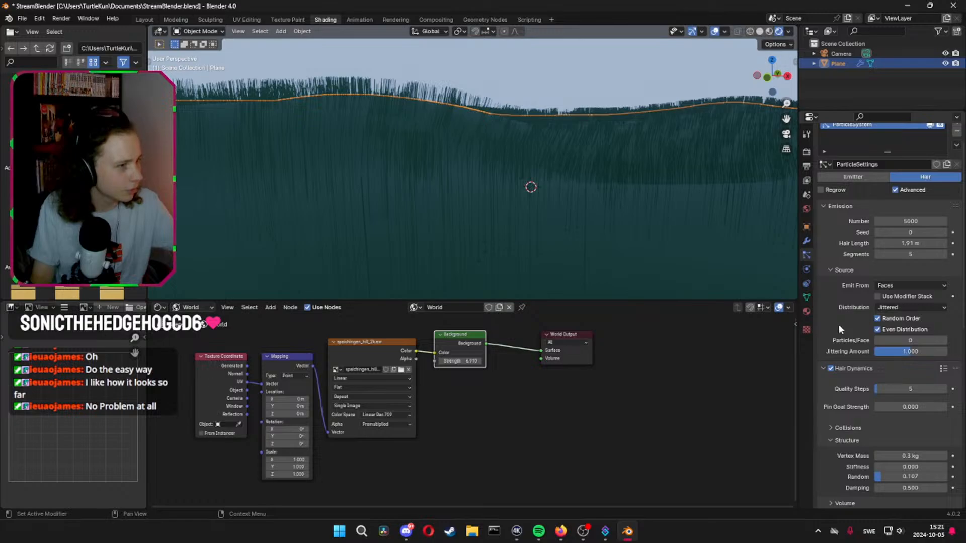
pyautogui.click(936, 243)
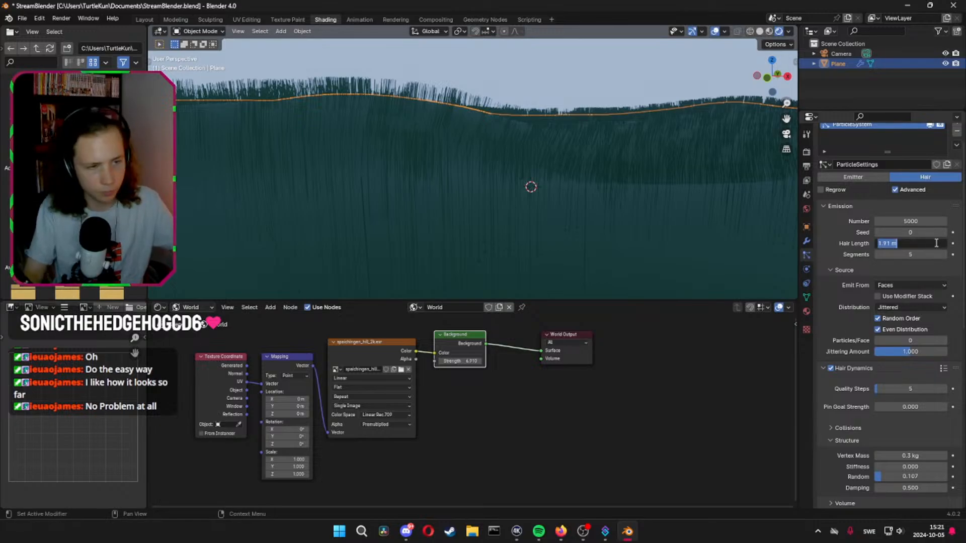
pyautogui.write('1')
pyautogui.press('Return')
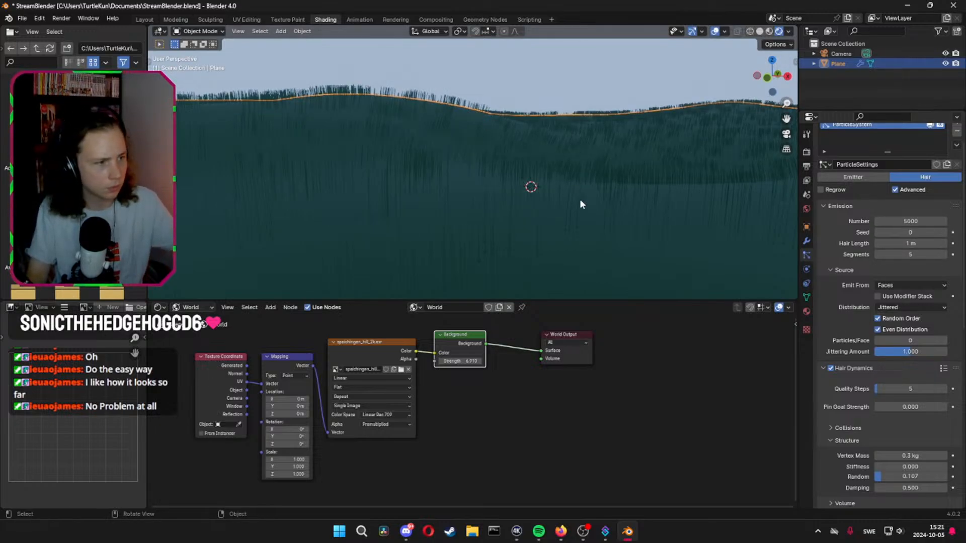
# Shorten the Hair Length of the grass to 0.8 m after checking it across the hills
pyautogui.moveTo(581, 204)
pyautogui.mouseDown(button='middle')
pyautogui.moveTo(584, 196)
pyautogui.moveTo(586, 204)
pyautogui.mouseUp(button='middle')
pyautogui.moveTo(912, 244); pyautogui.dragTo(908, 244)
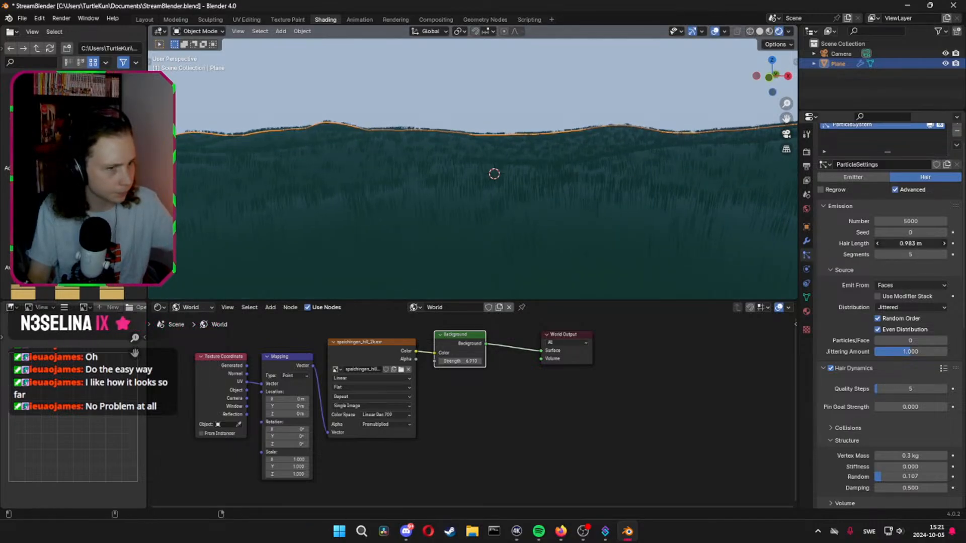
pyautogui.click(915, 244)
pyautogui.write('0.')
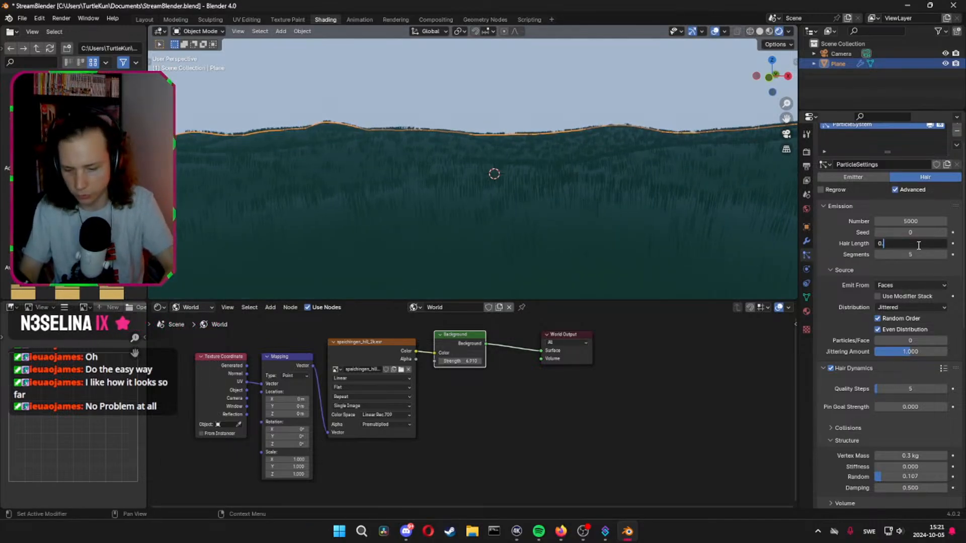
pyautogui.write('8')
pyautogui.press('Return')
# Set the Random value of the Hair Dynamics structure to about 0.286
pyautogui.scroll(-4, 921, 351)
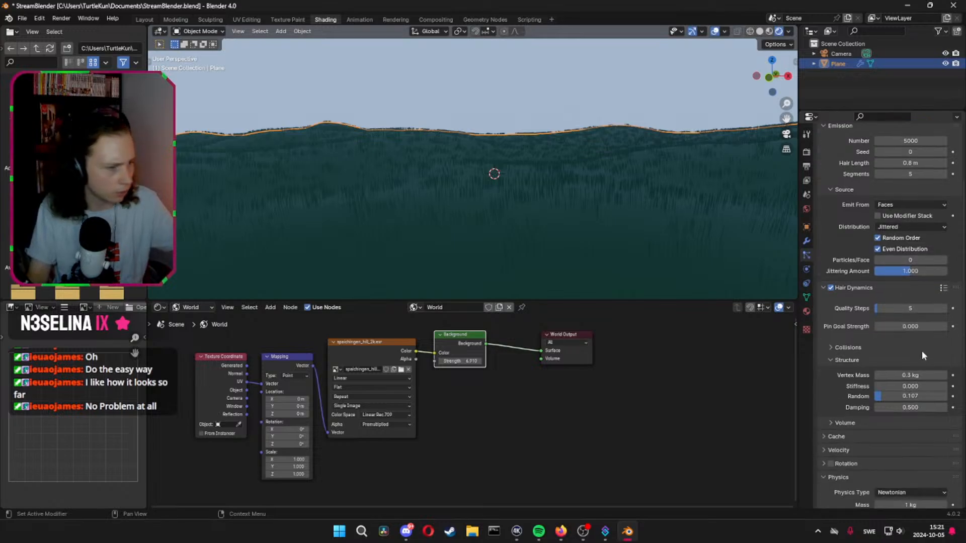
pyautogui.scroll(-1, 922, 354)
pyautogui.scroll(-6, 861, 318)
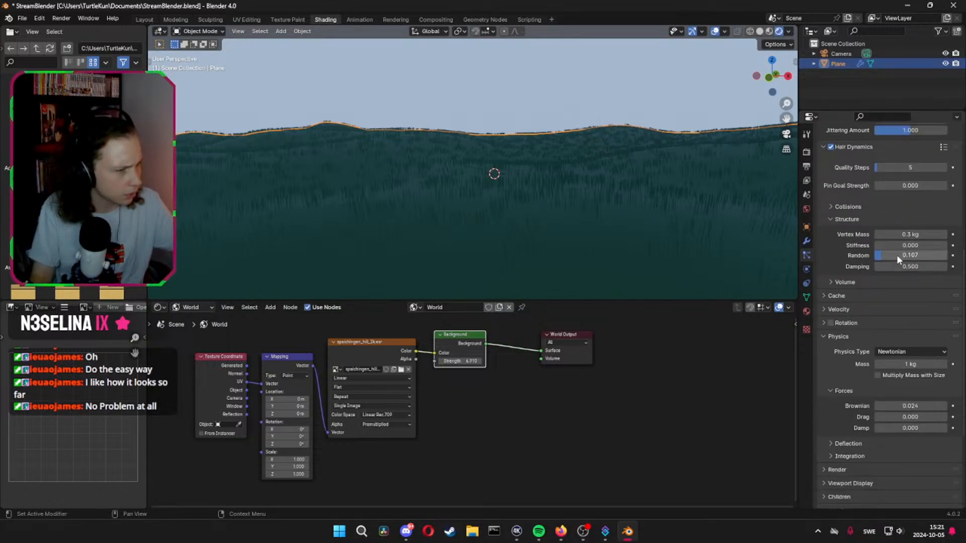
pyautogui.moveTo(896, 254)
pyautogui.mouseDown()
pyautogui.moveTo(904, 254)
pyautogui.moveTo(895, 255)
pyautogui.mouseUp()
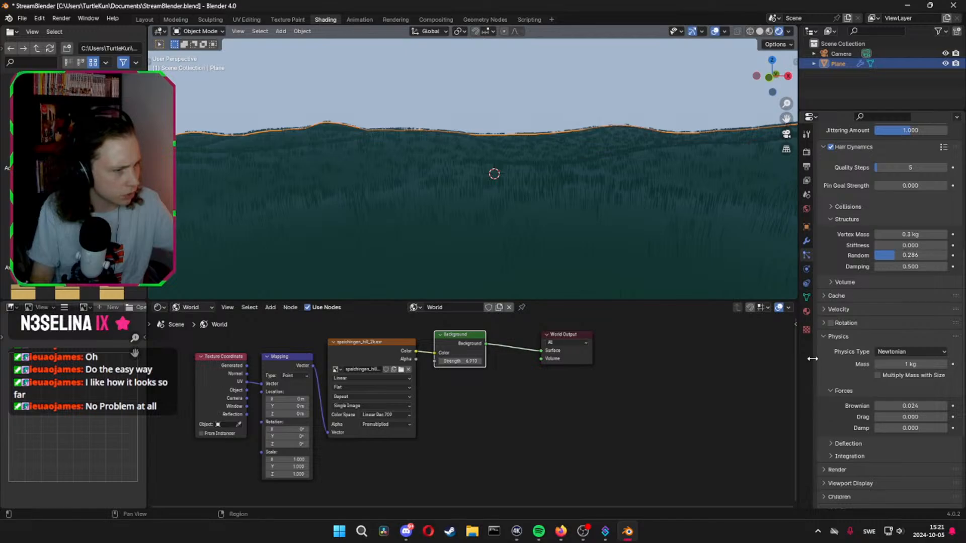
# Set the particle forces to about 0.115 Brownian, 0.077 Drag and 0.033 Damp, and inspect the bent grass
pyautogui.scroll(-4, 830, 357)
pyautogui.moveTo(909, 326); pyautogui.dragTo(902, 326)
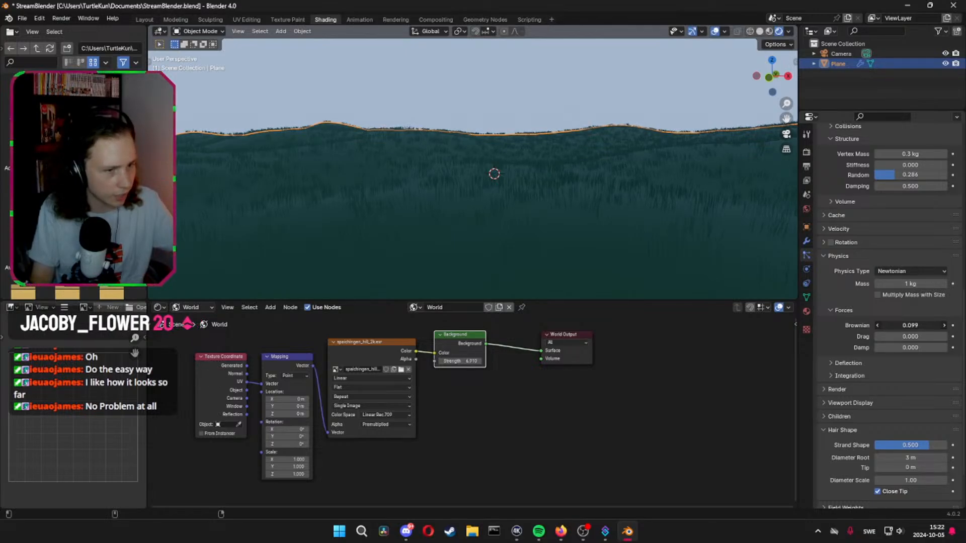
pyautogui.moveTo(903, 326); pyautogui.dragTo(876, 347)
pyautogui.moveTo(536, 240); pyautogui.dragTo(530, 234, button='middle')
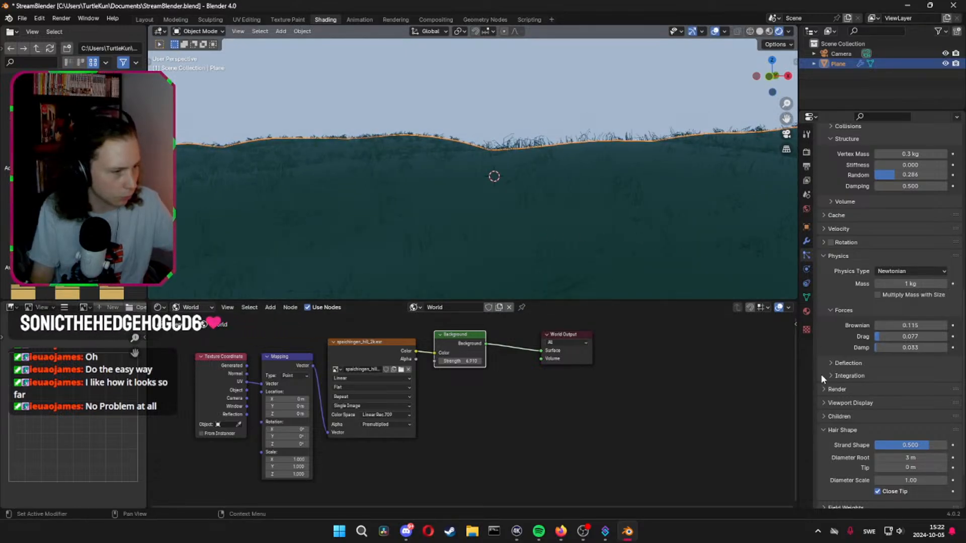
# Set the Hair Shape root diameter to 10 m, check the grass along the horizon and save the file
pyautogui.scroll(-3, 842, 401)
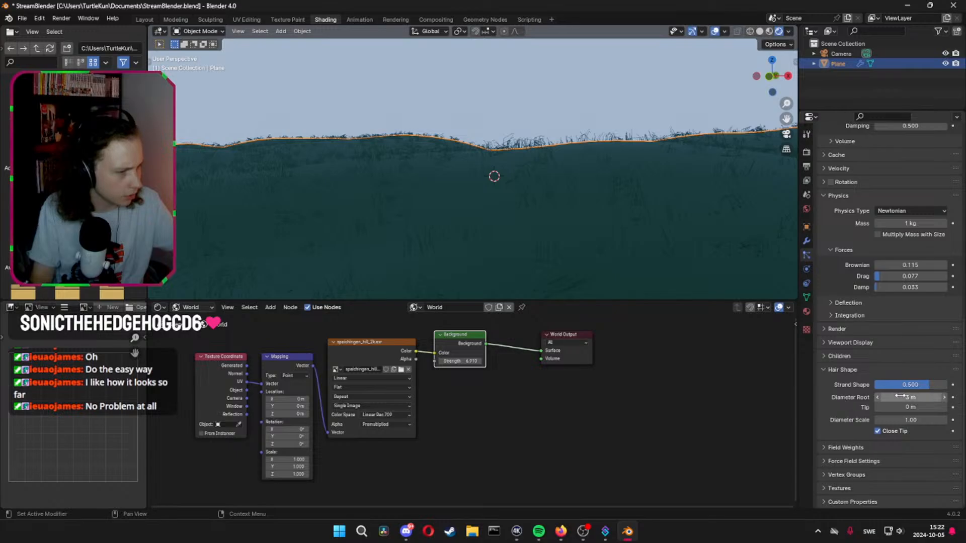
pyautogui.scroll(5, 861, 344)
pyautogui.scroll(-5, 862, 344)
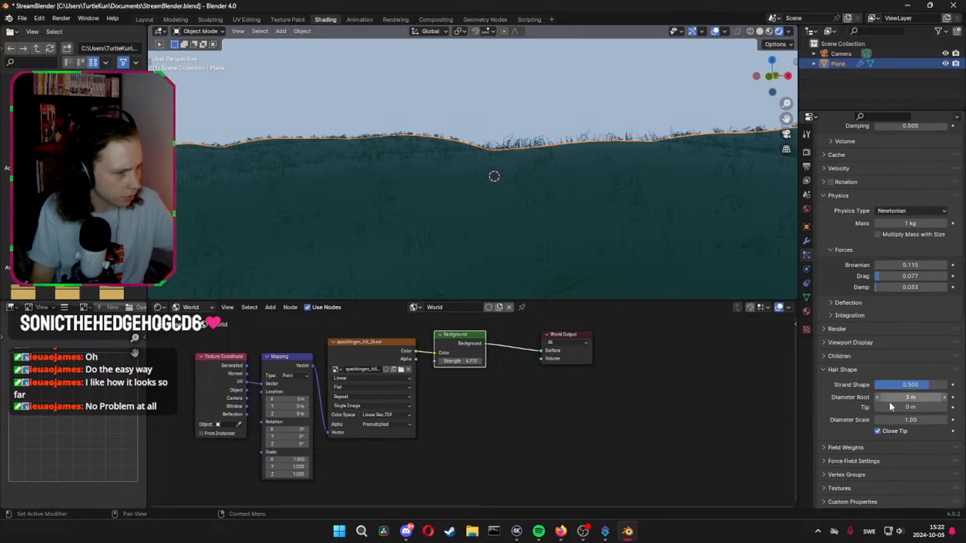
pyautogui.click(896, 397)
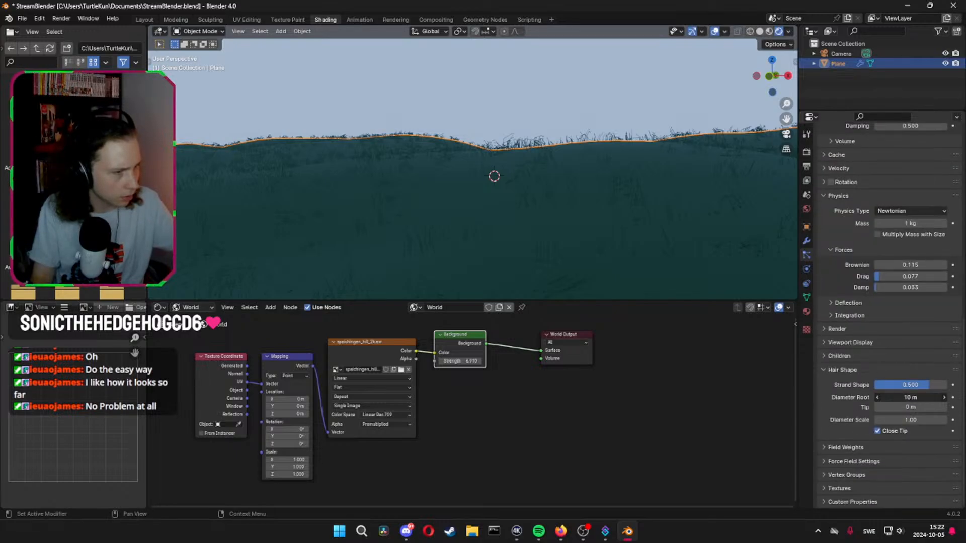
pyautogui.moveTo(896, 397); pyautogui.dragTo(904, 396)
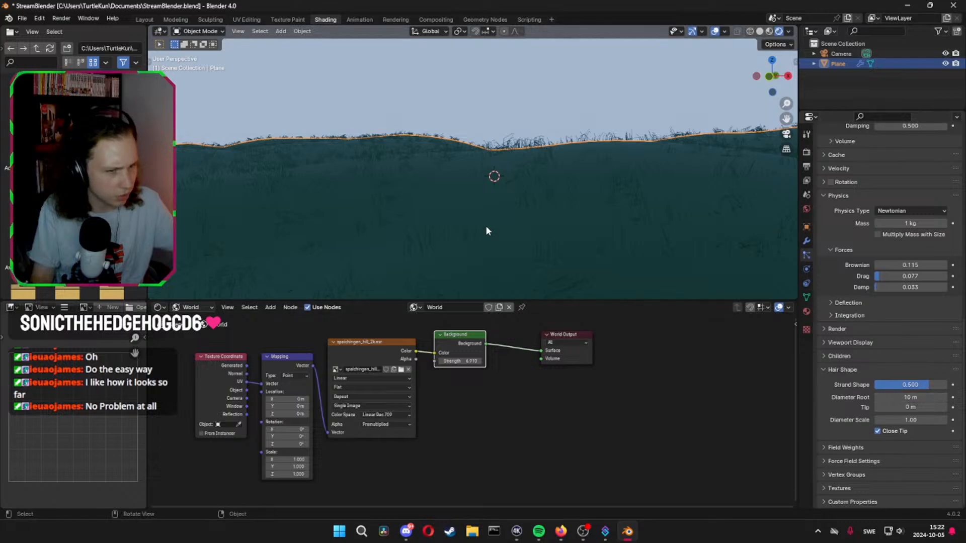
pyautogui.moveTo(487, 229)
pyautogui.mouseDown(button='middle')
pyautogui.moveTo(503, 252)
pyautogui.moveTo(487, 252)
pyautogui.moveTo(527, 243)
pyautogui.moveTo(497, 227)
pyautogui.mouseUp(button='middle')
pyautogui.hotkey('ctrl', 's')
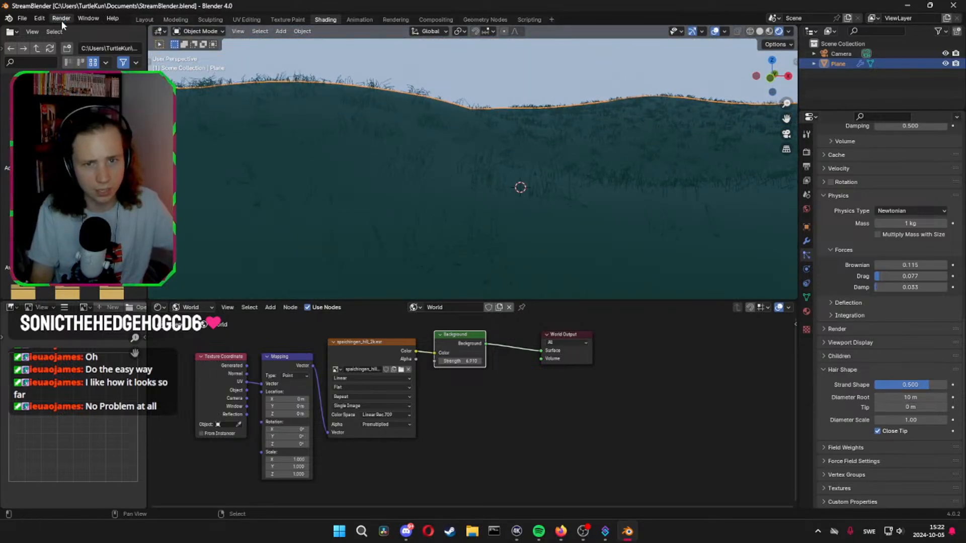
# Render a still image of the grassy hills, inspect it and close the render window
pyautogui.click(61, 20)
pyautogui.click(83, 29)
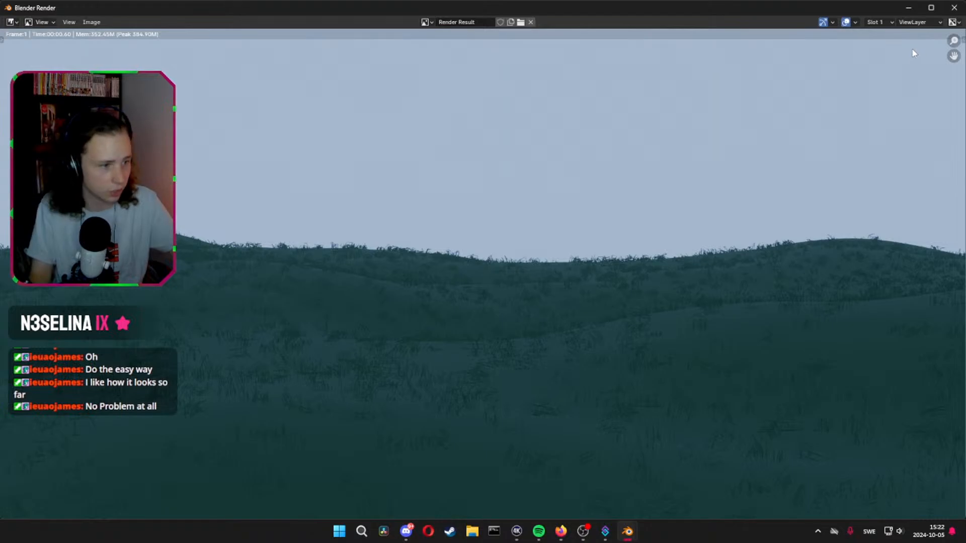
pyautogui.click(954, 8)
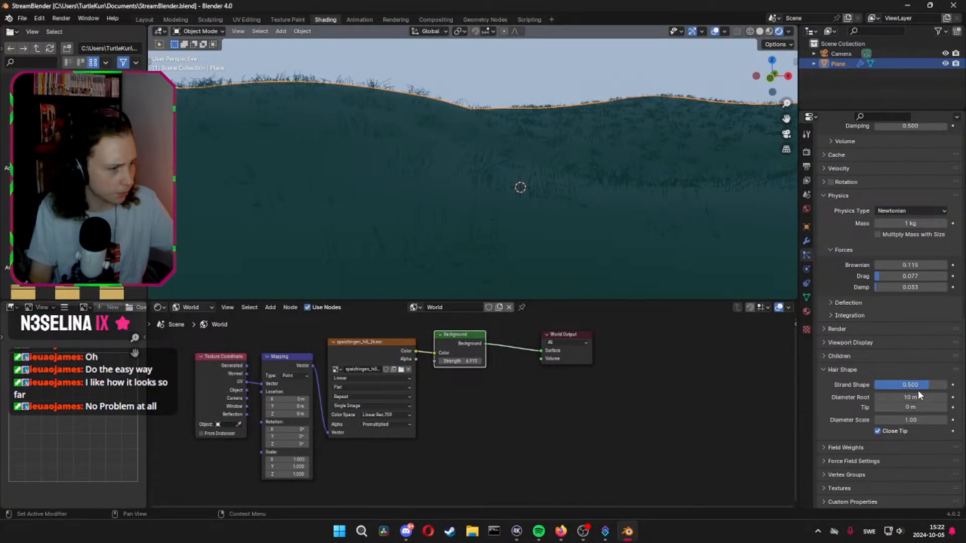
# Set the Hair Shape strand shape to 0, and try a 10 m tip diameter before undoing it
pyautogui.moveTo(929, 384); pyautogui.dragTo(891, 385)
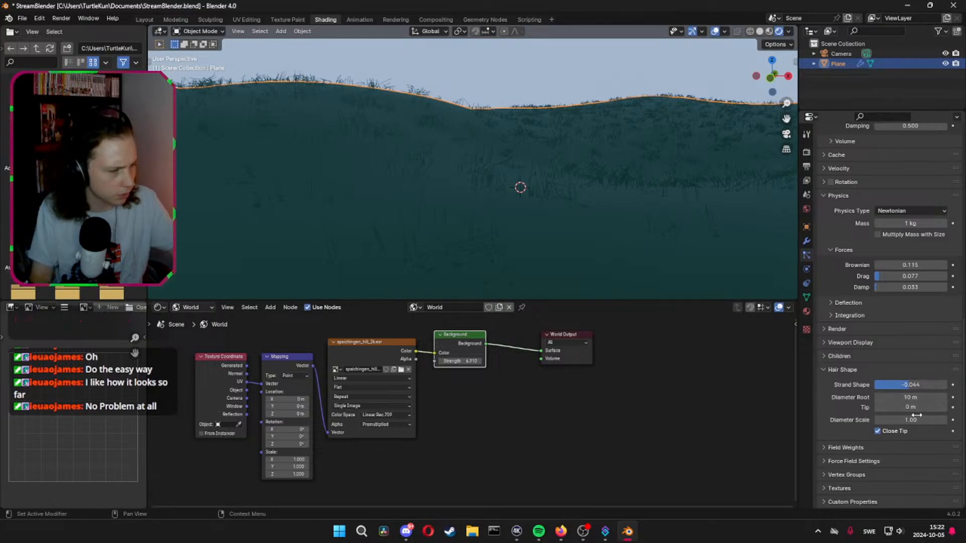
pyautogui.click(910, 385)
pyautogui.hotkey('ctrl', 'a')
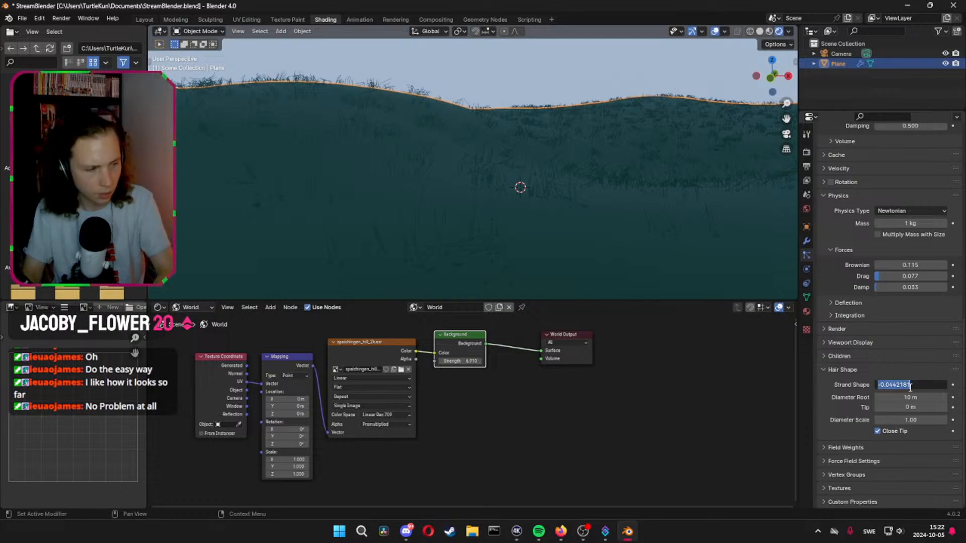
pyautogui.write('0')
pyautogui.press('Return')
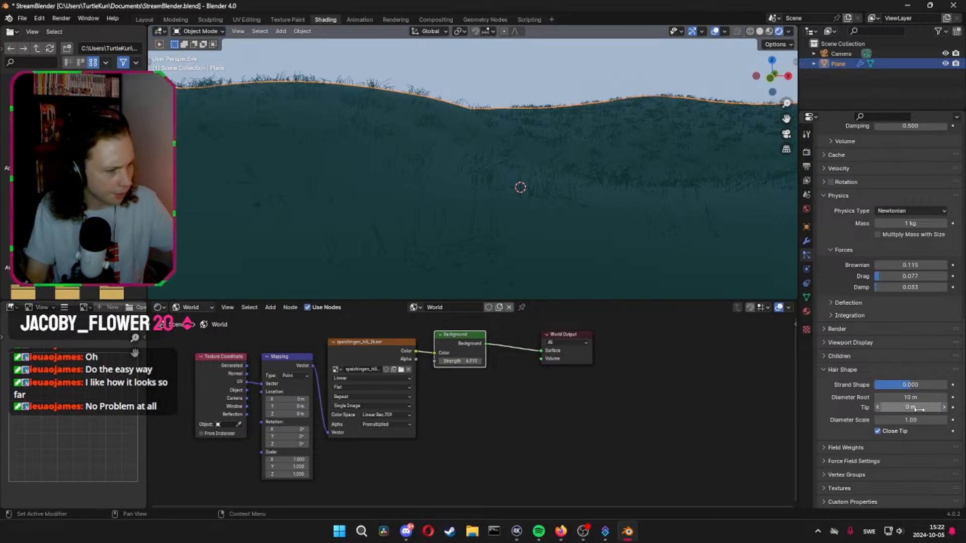
pyautogui.moveTo(919, 409); pyautogui.dragTo(922, 407)
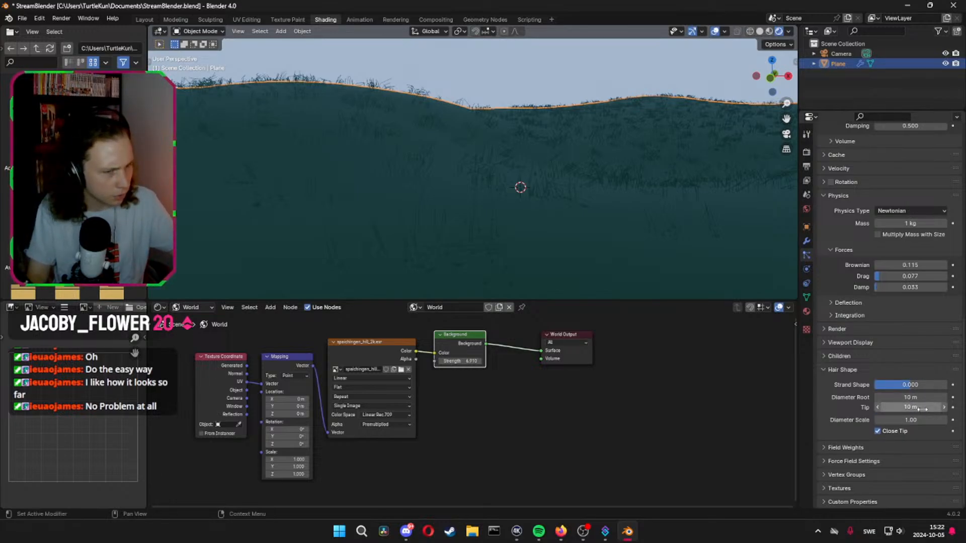
pyautogui.hotkey('ctrl', 'z')
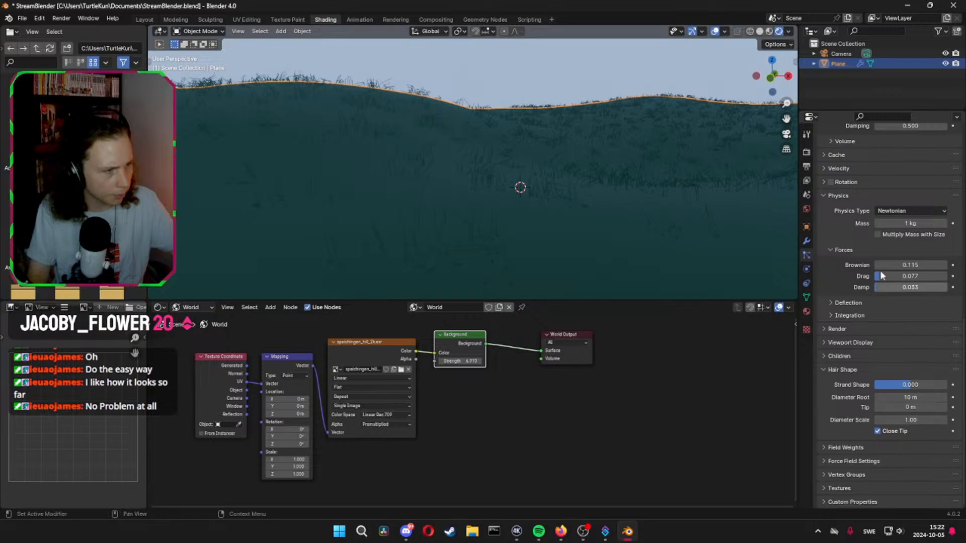
# Switch the scene's render engine to Cycles and its device to GPU Compute
pyautogui.scroll(15, 853, 160)
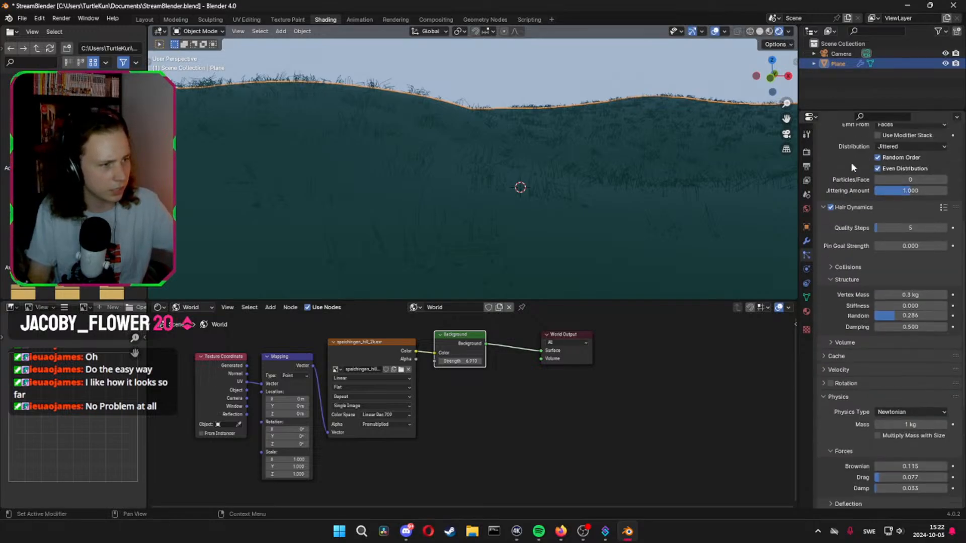
pyautogui.click(806, 134)
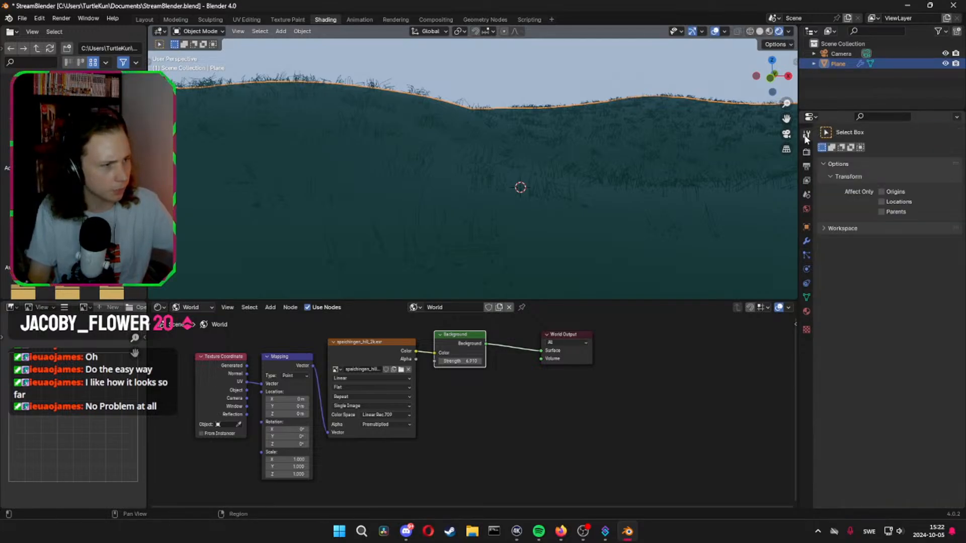
pyautogui.click(806, 152)
pyautogui.click(895, 150)
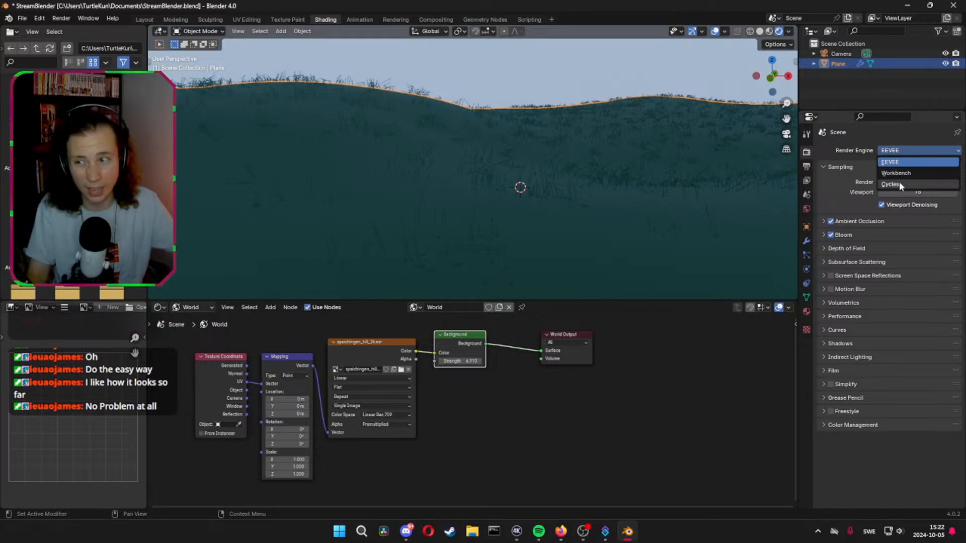
pyautogui.click(899, 183)
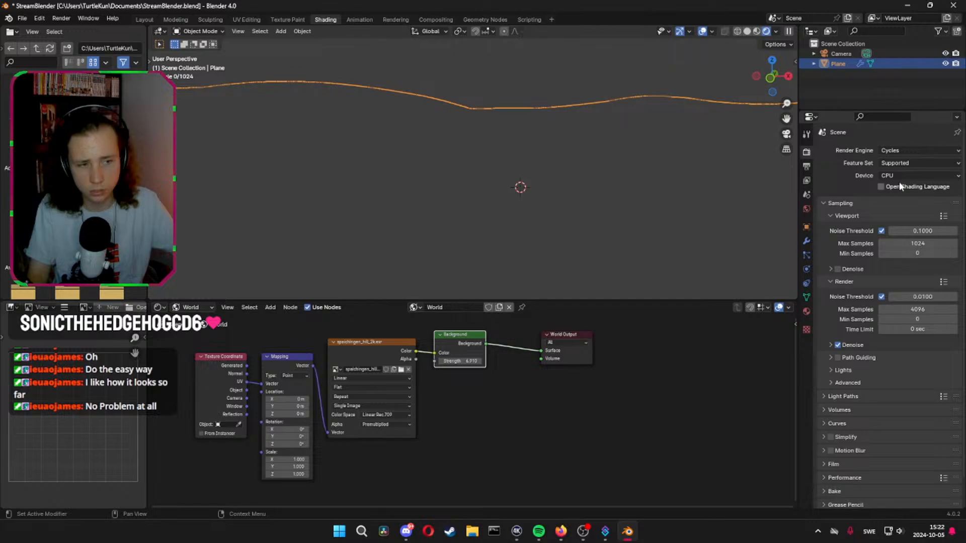
pyautogui.click(898, 182)
pyautogui.click(895, 195)
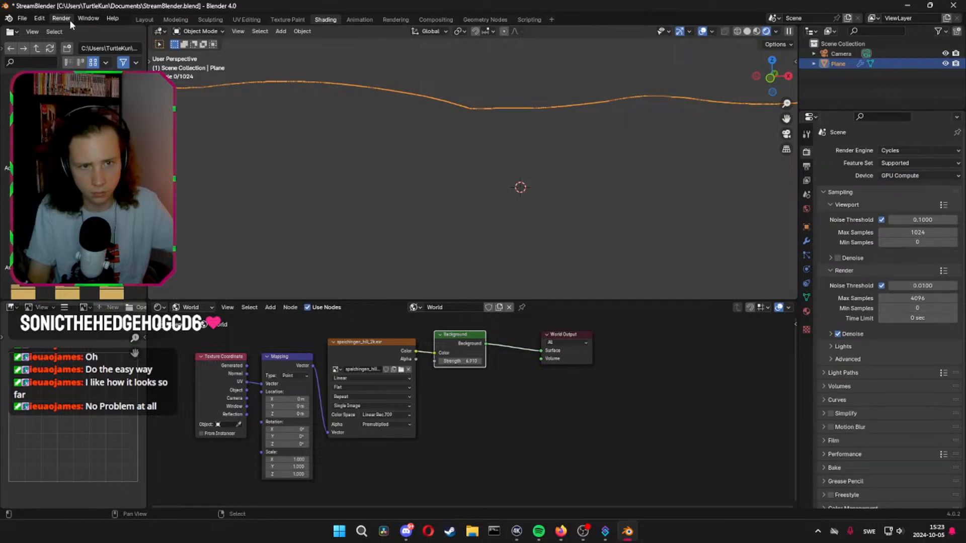
# Set the maximum samples for final Cycles renders to 50
pyautogui.click(804, 168)
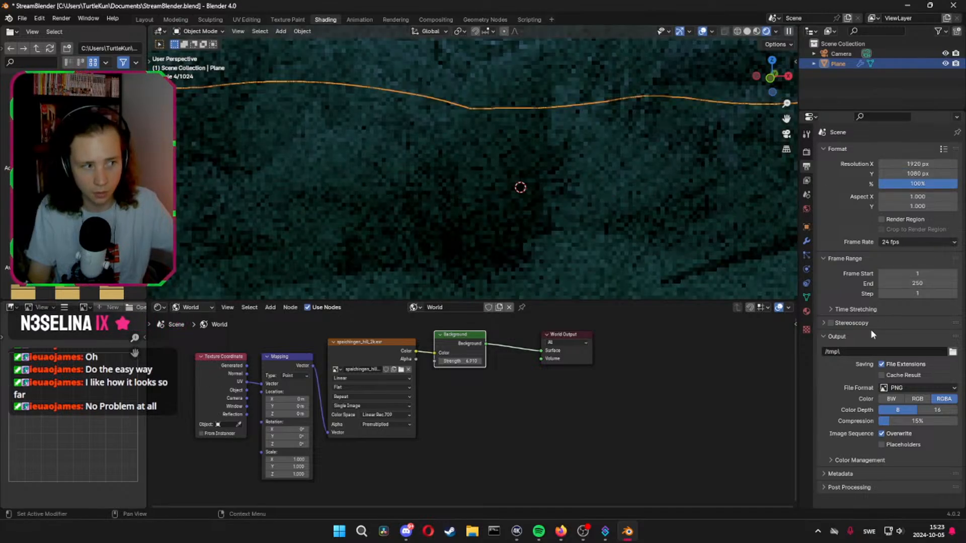
pyautogui.click(806, 152)
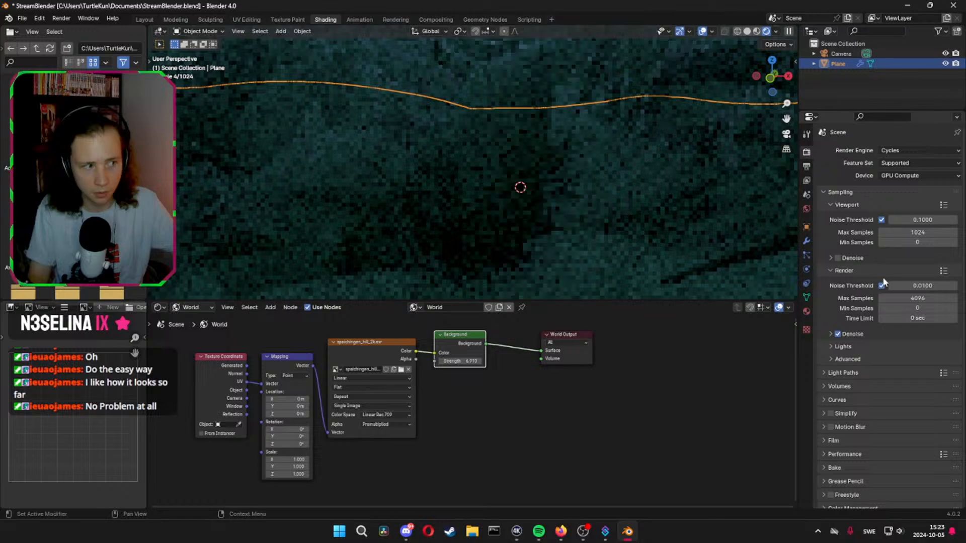
pyautogui.click(903, 298)
pyautogui.write('20')
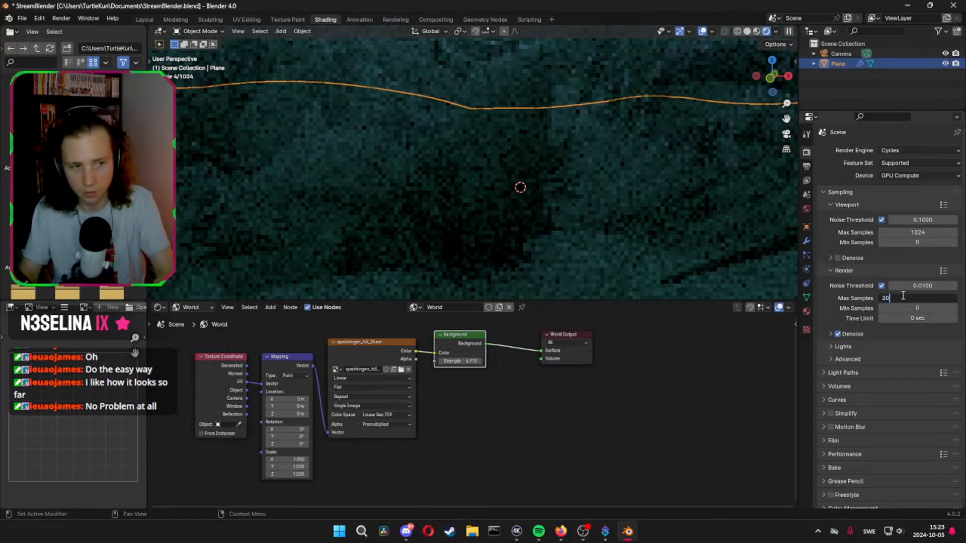
pyautogui.press('BackSpace')
pyautogui.press('BackSpace')
pyautogui.write('5')
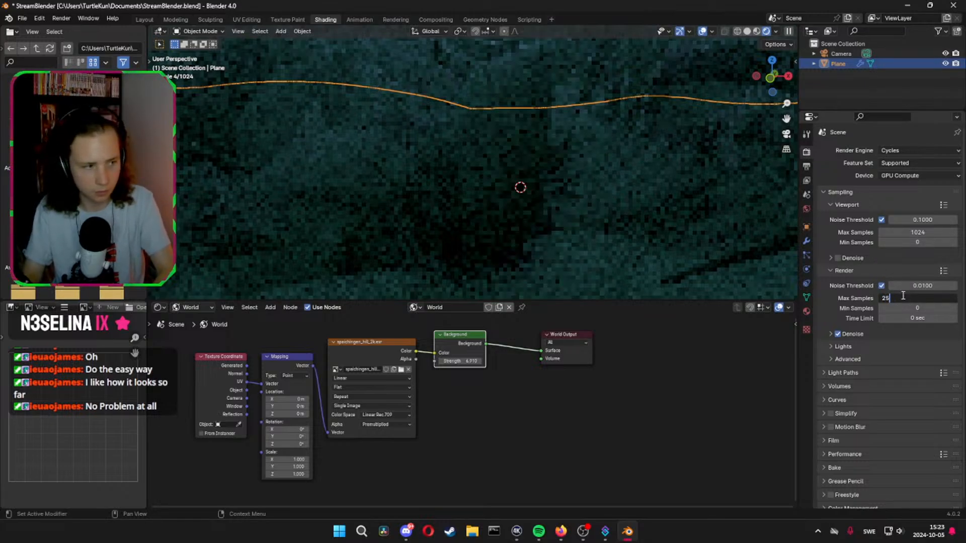
pyautogui.write('0')
pyautogui.press('Return')
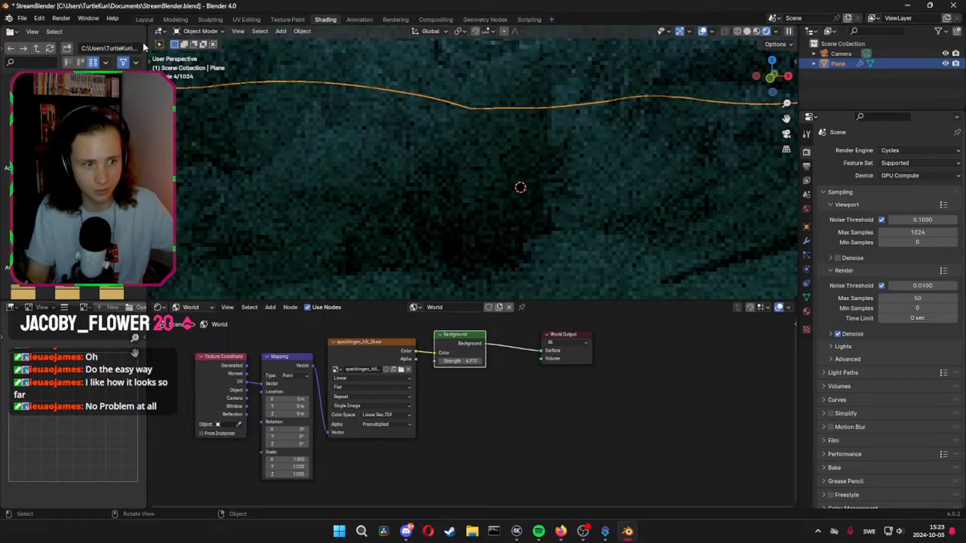
# Save the file and render a still image with Cycles
pyautogui.hotkey('ctrl', 's')
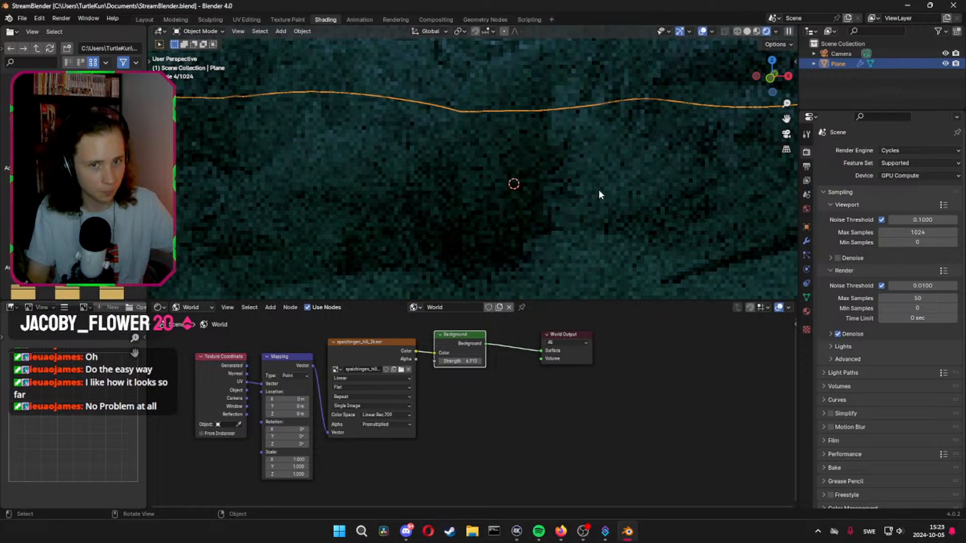
pyautogui.click(61, 18)
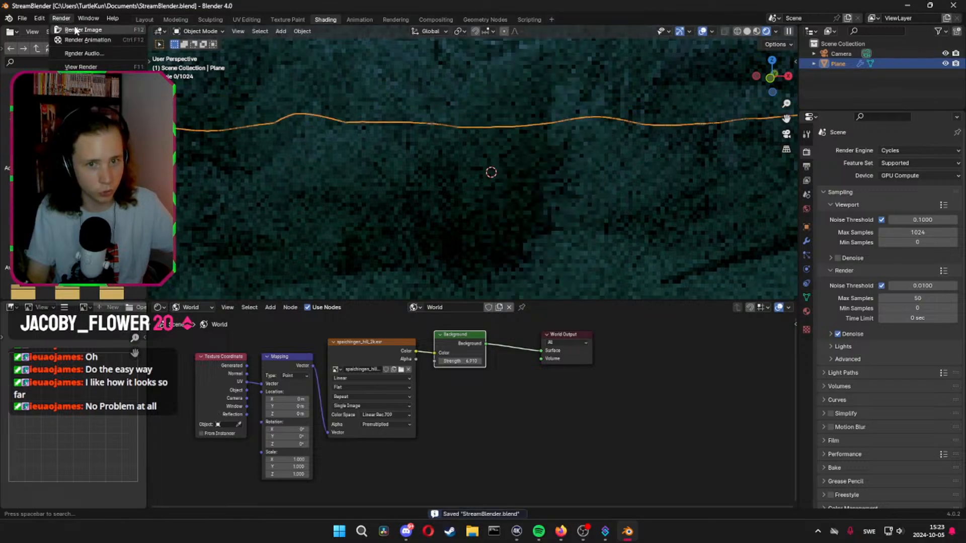
pyautogui.click(78, 30)
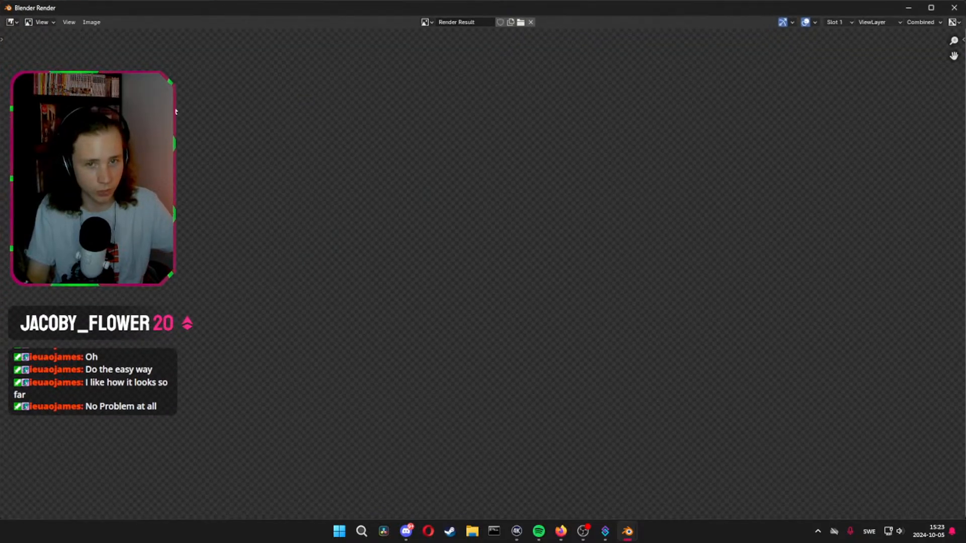
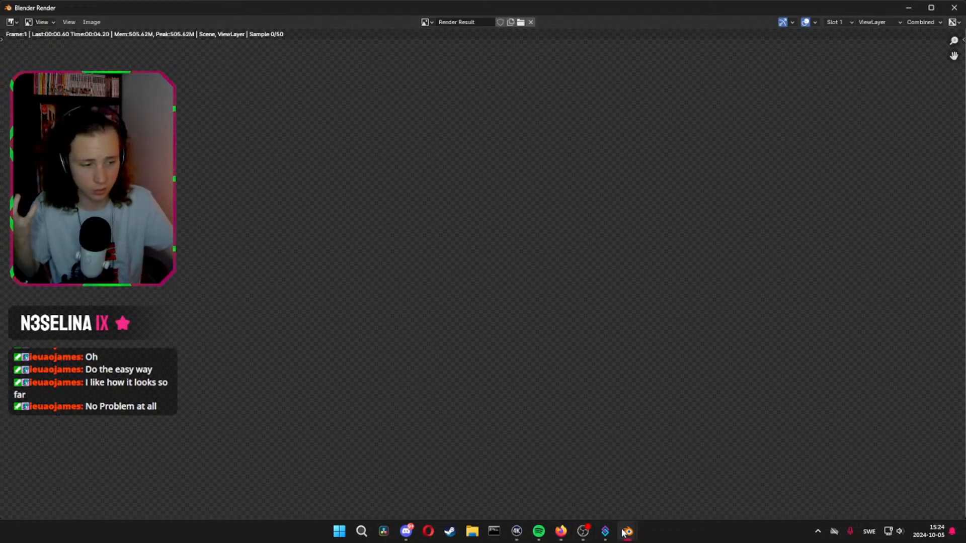
# Leave the running render, relaunch Blender and reopen the recent file StreamBlender.blend
pyautogui.moveTo(627, 531)
pyautogui.click(578, 482)
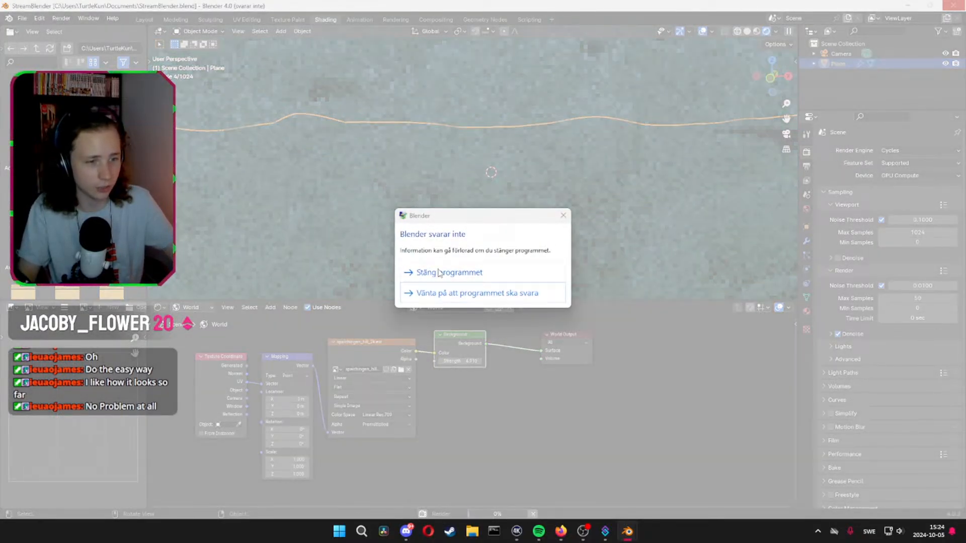
pyautogui.click(441, 272)
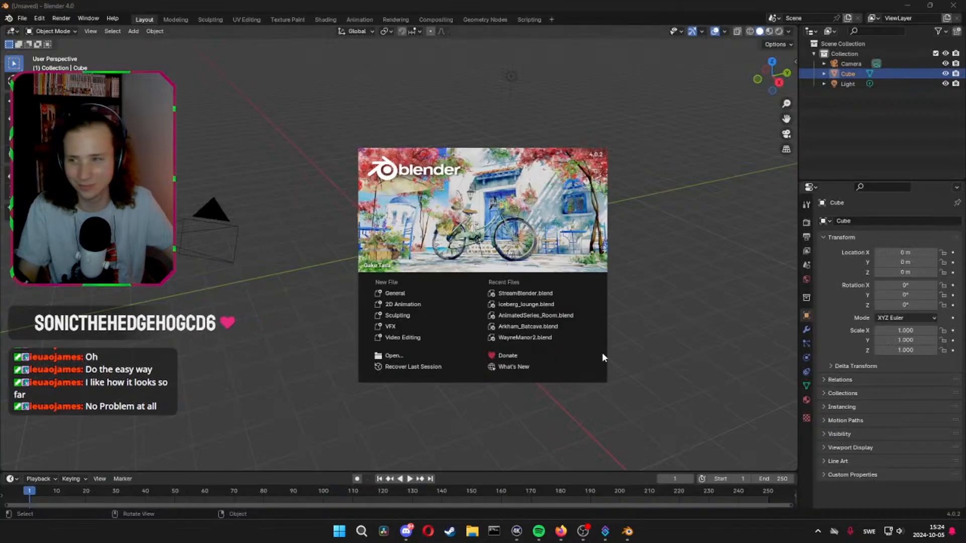
pyautogui.click(525, 294)
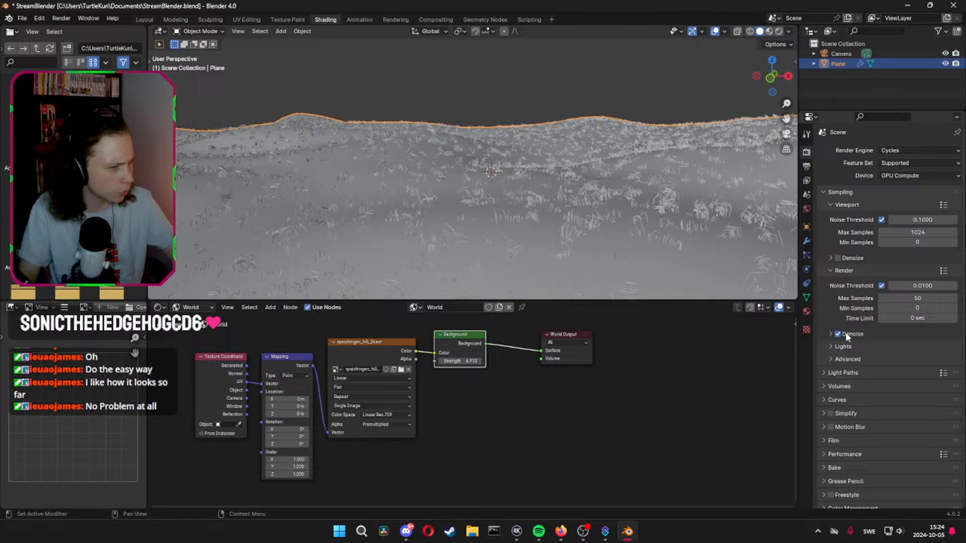
# Set the Hair Shape root diameter of the plane's particle system to 1 m
pyautogui.click(806, 256)
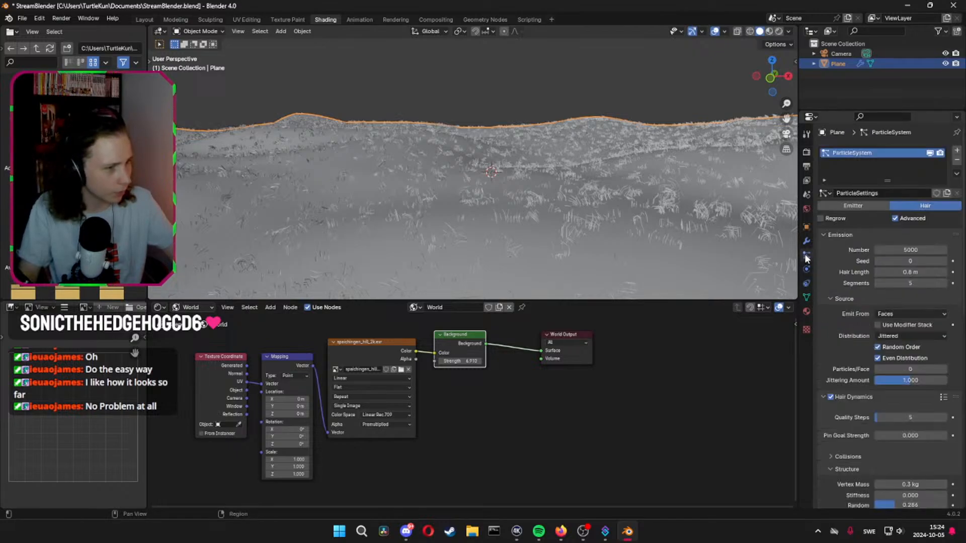
pyautogui.scroll(-10, 837, 352)
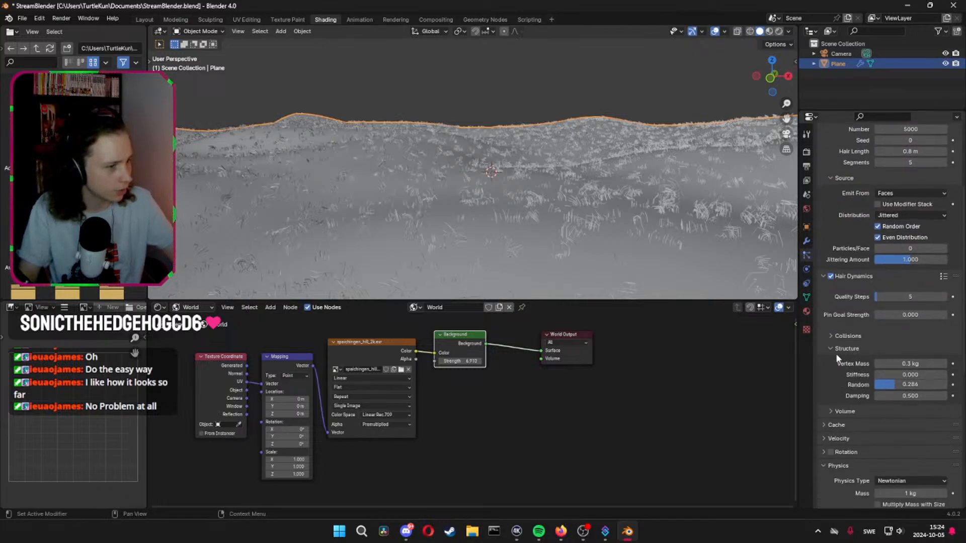
pyautogui.scroll(-6, 834, 352)
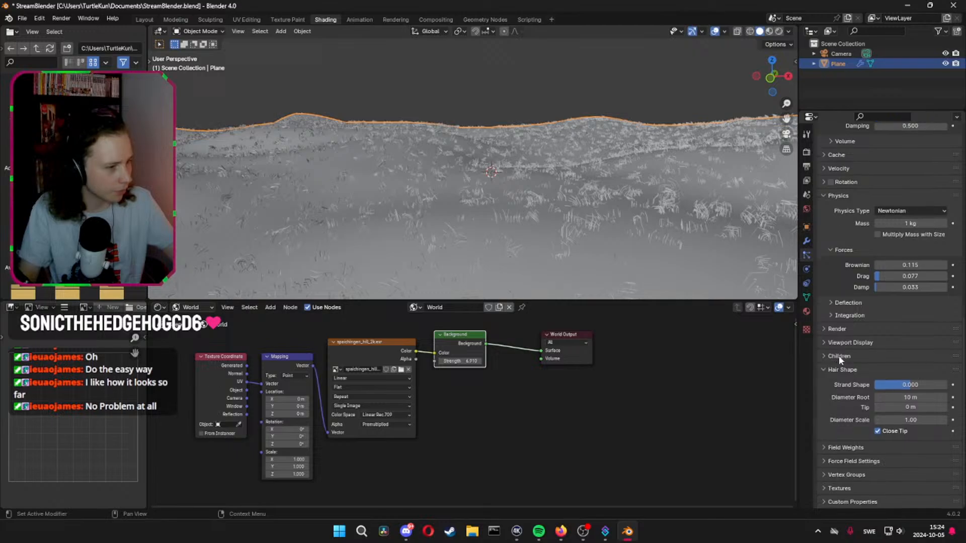
pyautogui.click(920, 393)
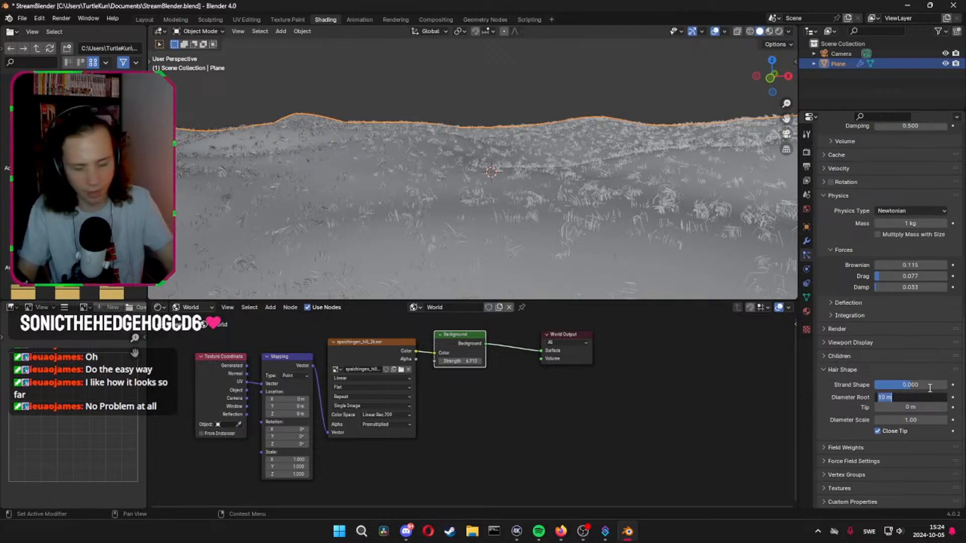
pyautogui.write('1')
pyautogui.press('Return')
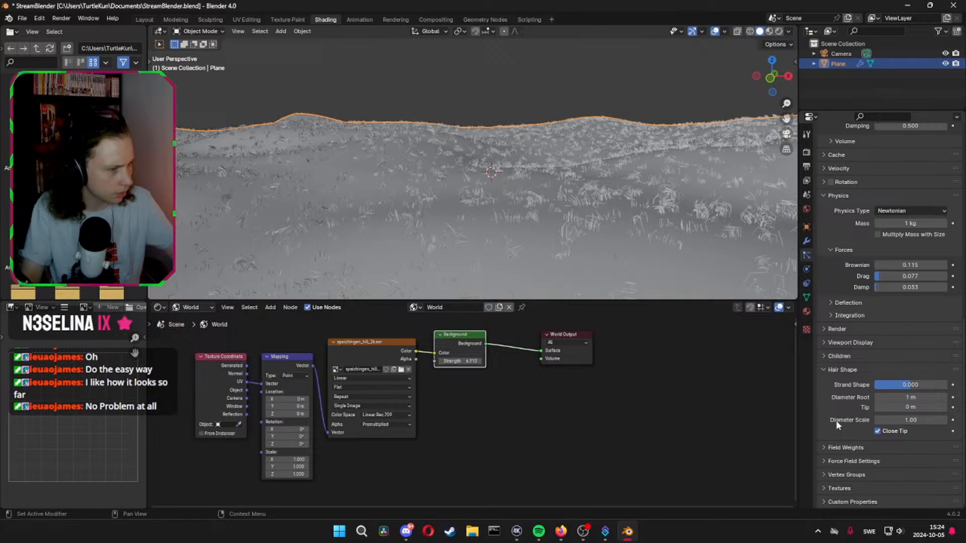
# Set the particle children's Randomize Size to 0.5 and save the file
pyautogui.click(825, 357)
pyautogui.scroll(-3, 825, 393)
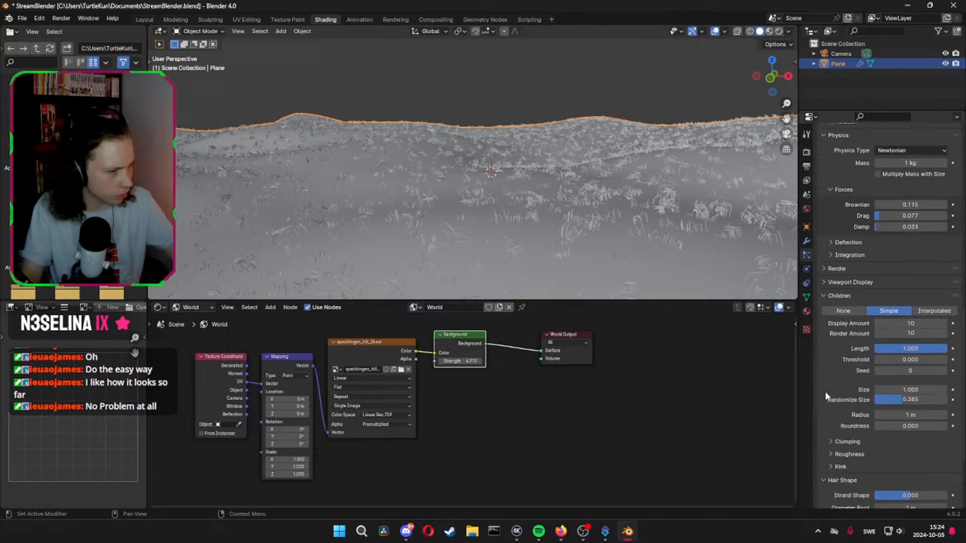
pyautogui.moveTo(909, 401)
pyautogui.mouseDown()
pyautogui.moveTo(894, 401)
pyautogui.moveTo(930, 400)
pyautogui.moveTo(910, 400)
pyautogui.mouseUp()
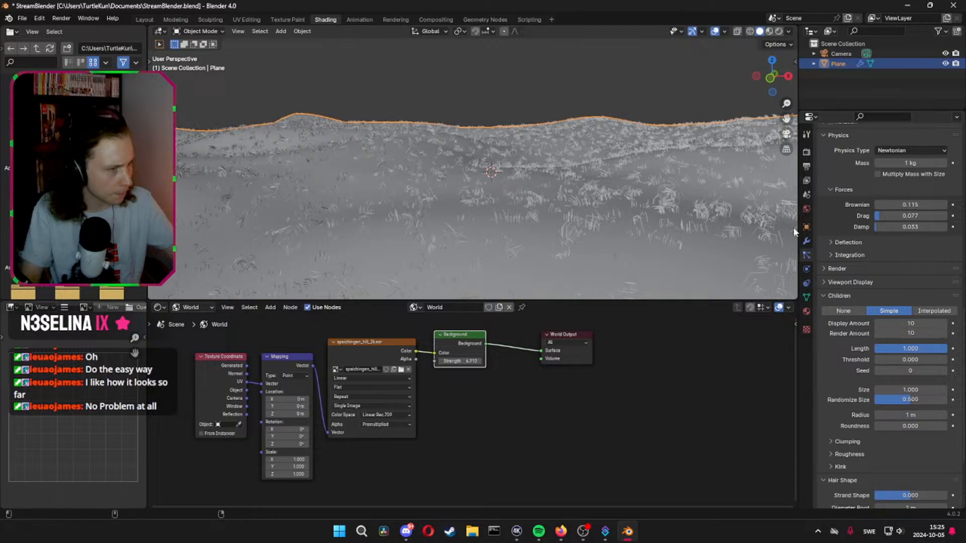
pyautogui.hotkey('ctrl', 's')
# Choose GPU Compute as the Cycles device and switch the viewport to rendered shading
pyautogui.click(806, 153)
pyautogui.click(901, 169)
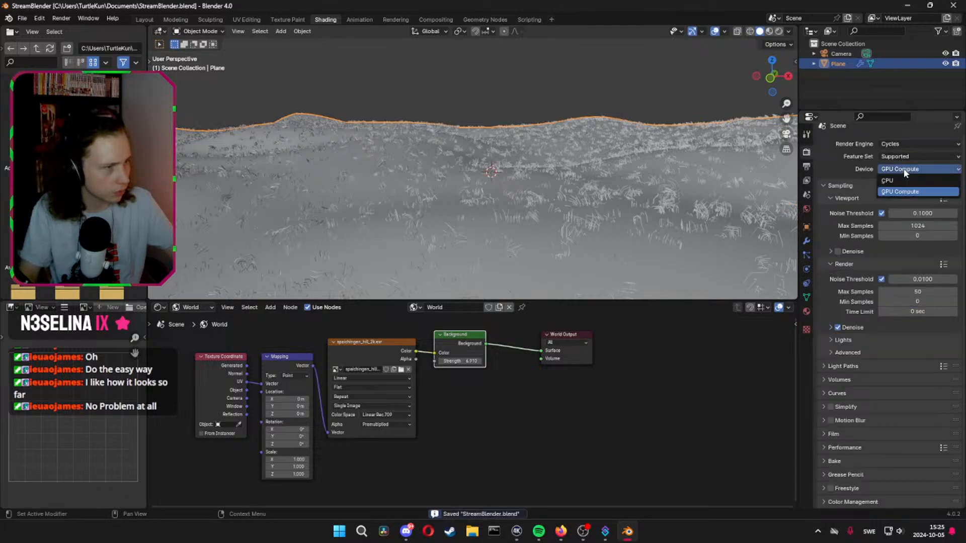
pyautogui.click(904, 192)
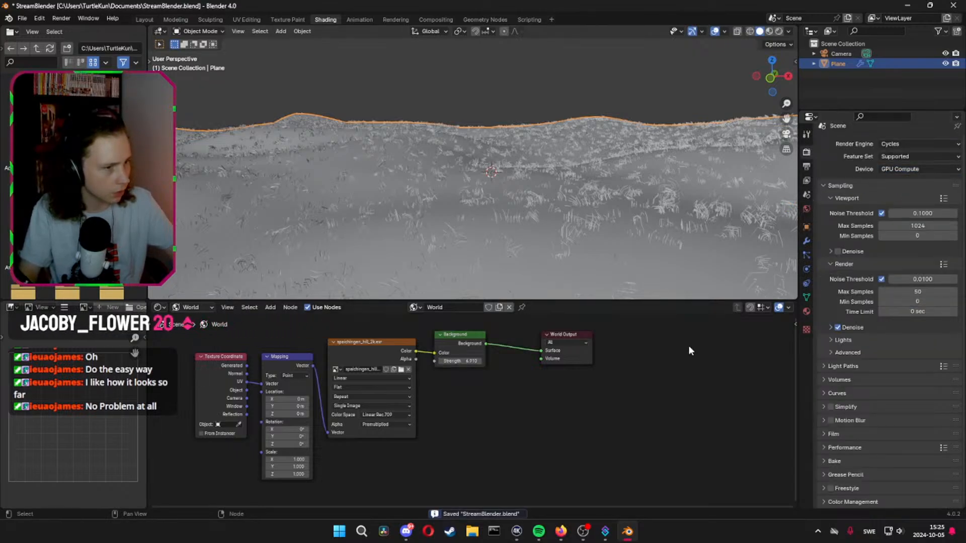
pyautogui.click(770, 32)
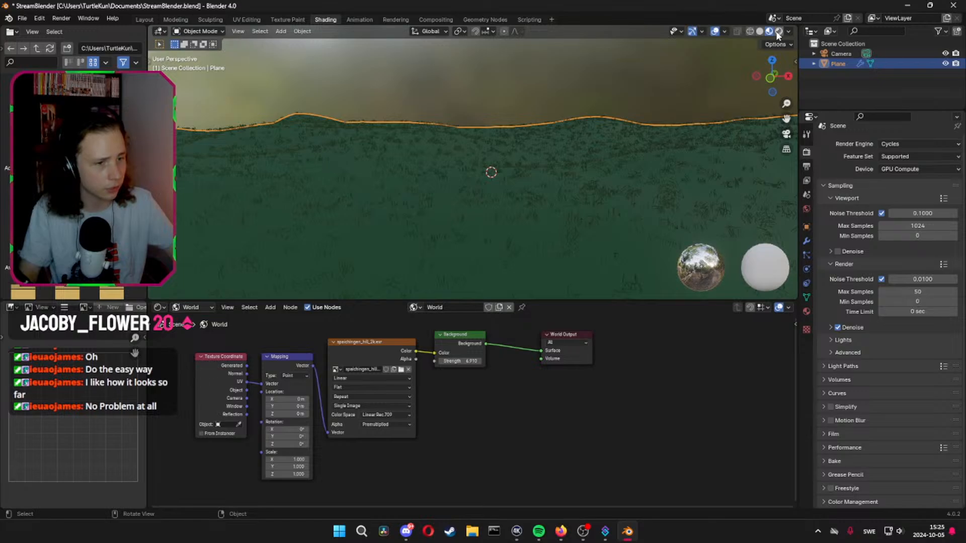
pyautogui.click(778, 31)
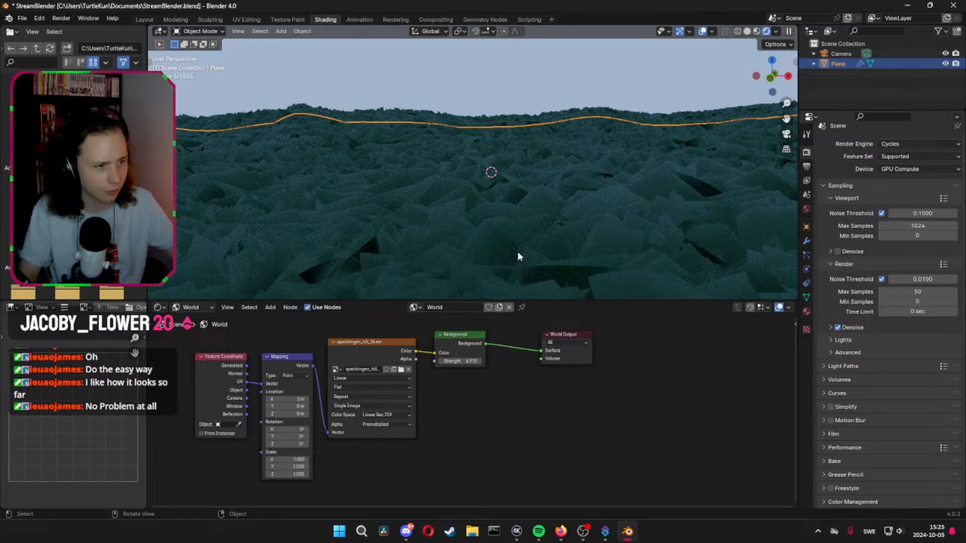
# Turn the viewport display of the plane's Displace and ParticleSystem modifiers off and back on to compare their effect
pyautogui.click(806, 241)
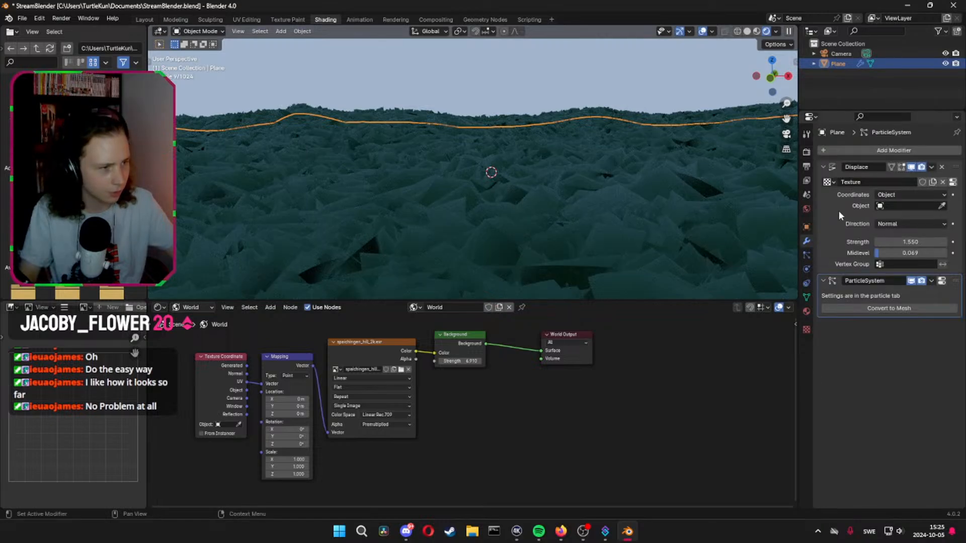
pyautogui.click(911, 167)
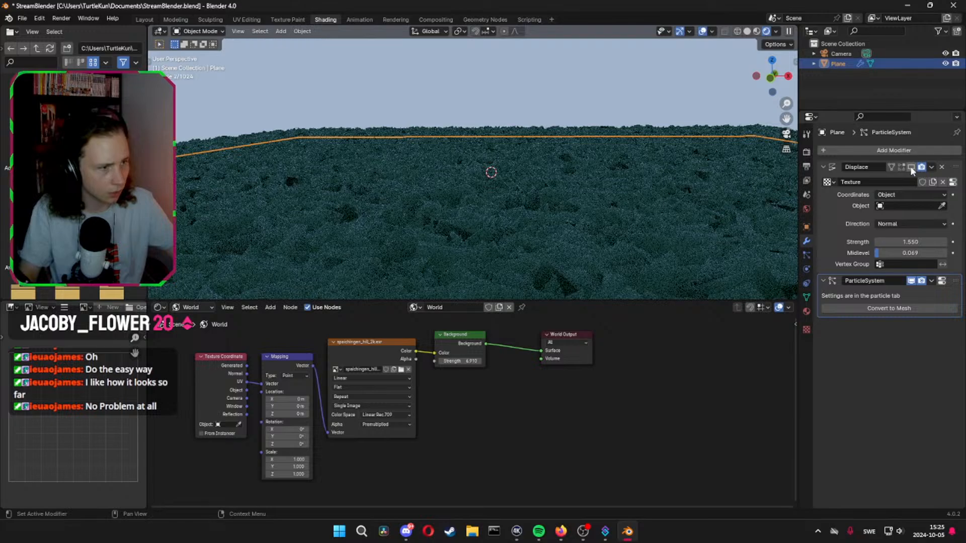
pyautogui.click(911, 167)
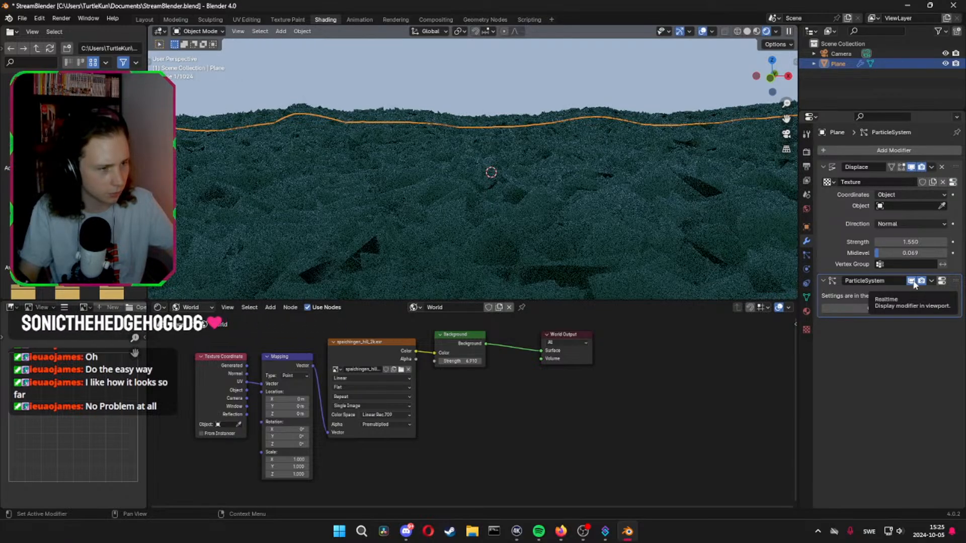
pyautogui.click(912, 282)
pyautogui.click(911, 281)
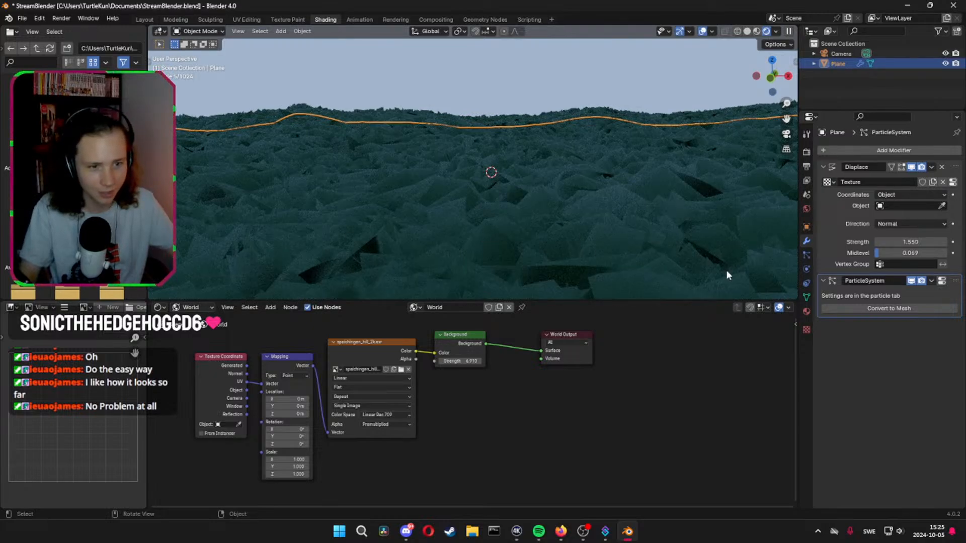
# Set Random and Damping in the Hair Dynamics structure of the particle system to 0
pyautogui.click(807, 254)
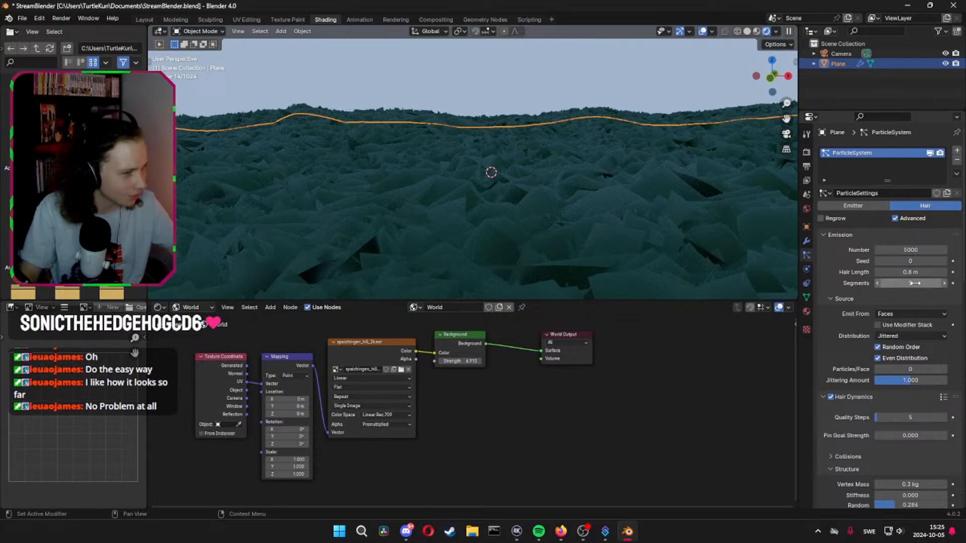
pyautogui.scroll(-2, 841, 329)
pyautogui.scroll(-5, 840, 327)
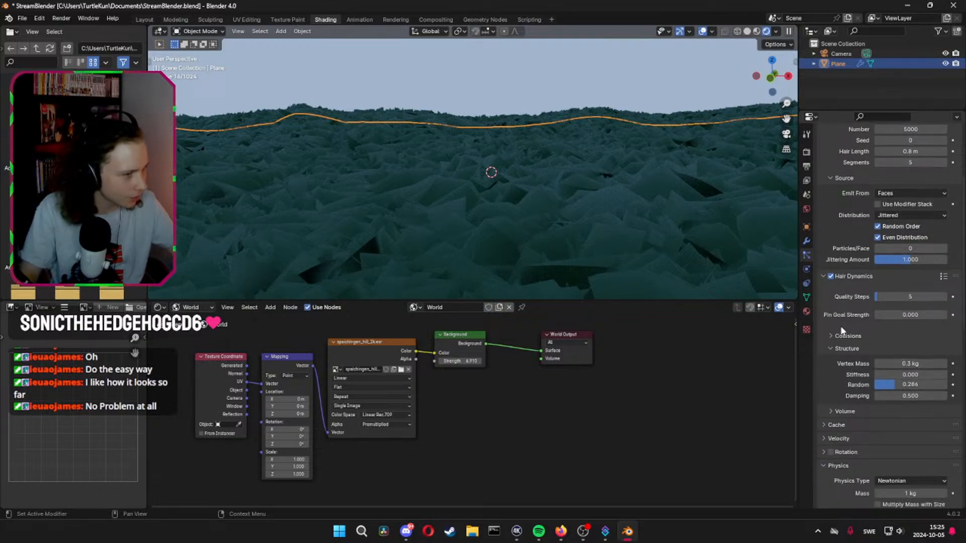
pyautogui.scroll(-1, 845, 349)
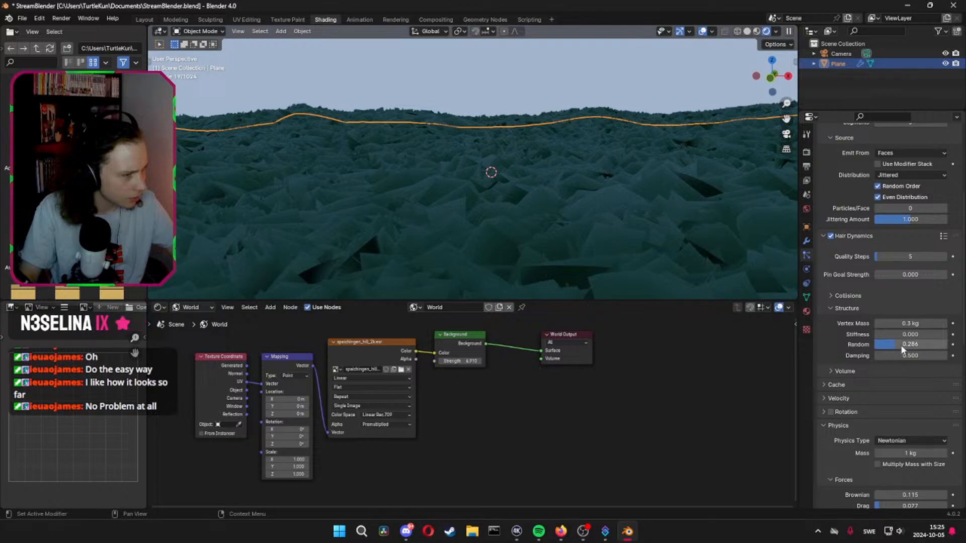
pyautogui.moveTo(923, 344); pyautogui.dragTo(865, 343)
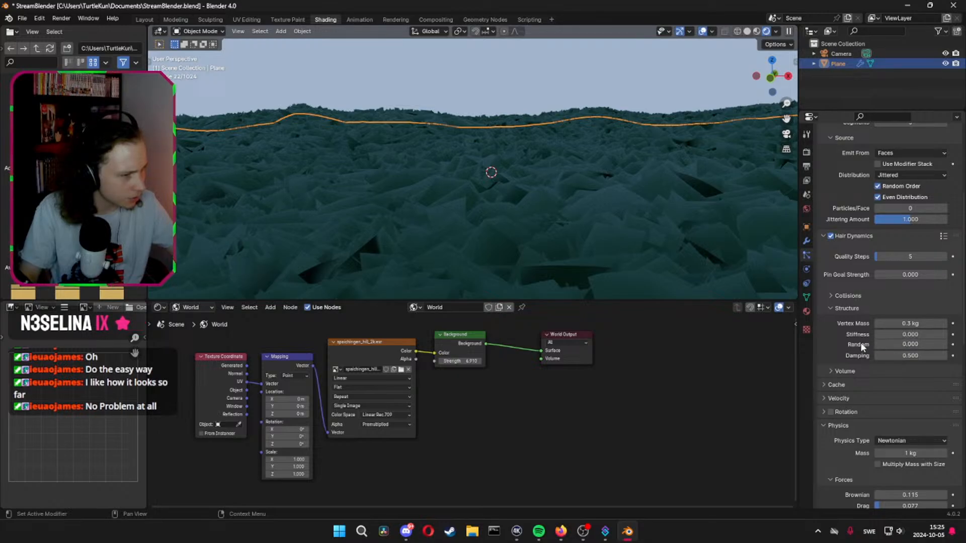
pyautogui.hotkey('ctrl', 'z')
pyautogui.scroll(-5, 867, 369)
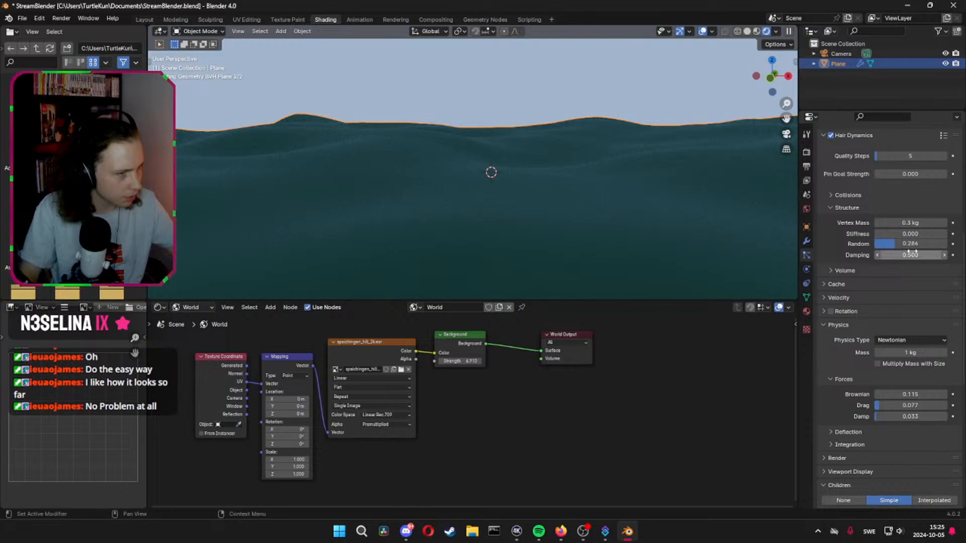
pyautogui.moveTo(917, 246); pyautogui.dragTo(870, 243)
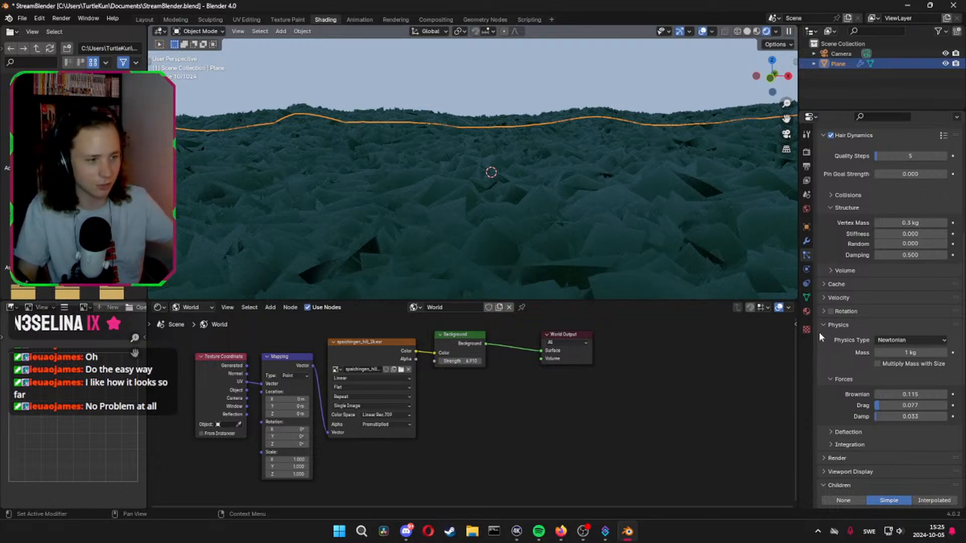
pyautogui.moveTo(911, 255); pyautogui.dragTo(864, 258)
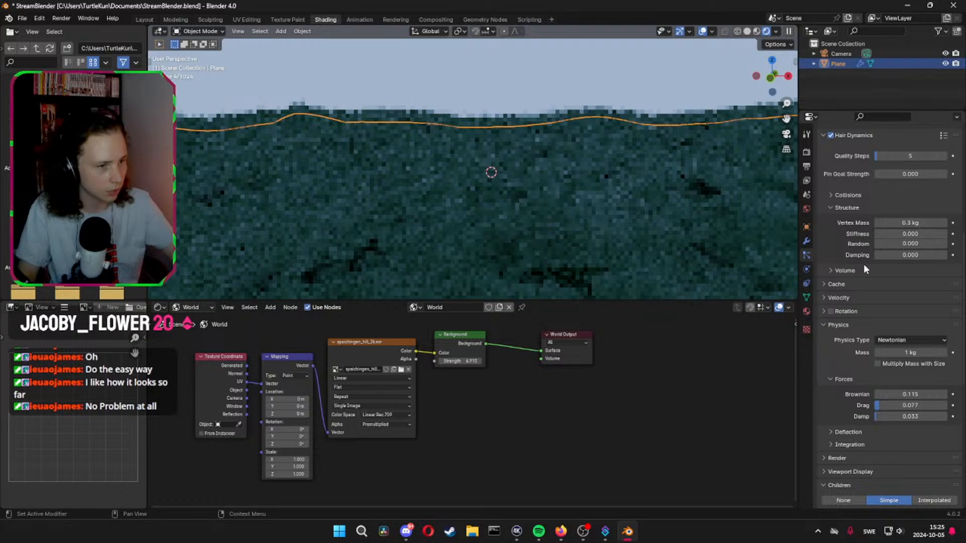
# Set the particle system's Brownian, Drag and Damp forces to 0
pyautogui.moveTo(916, 394); pyautogui.dragTo(877, 393)
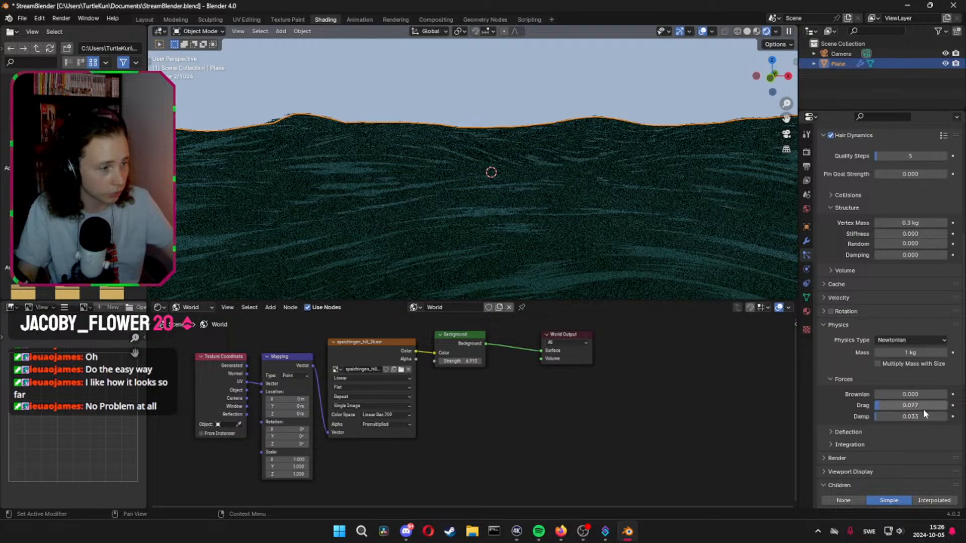
pyautogui.moveTo(923, 406); pyautogui.dragTo(891, 406)
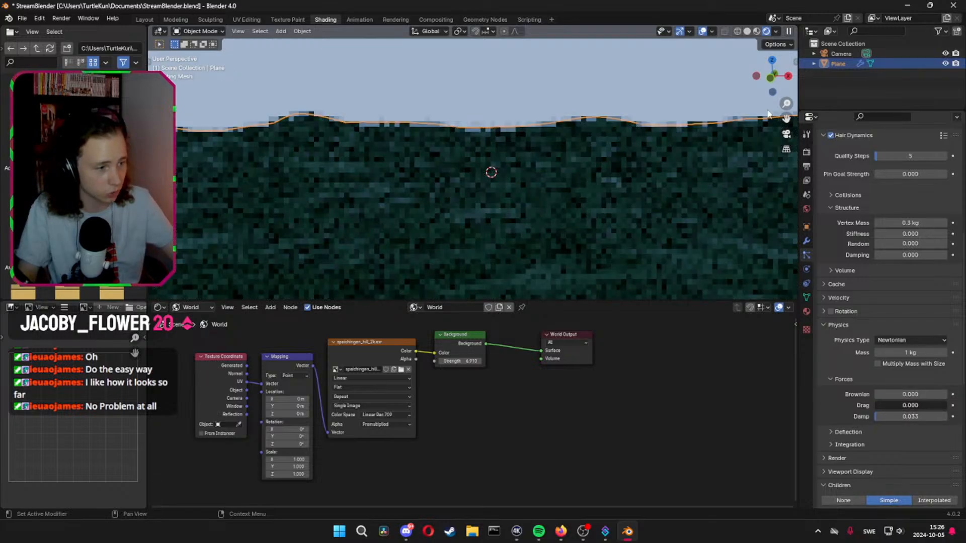
pyautogui.moveTo(907, 417); pyautogui.dragTo(827, 416)
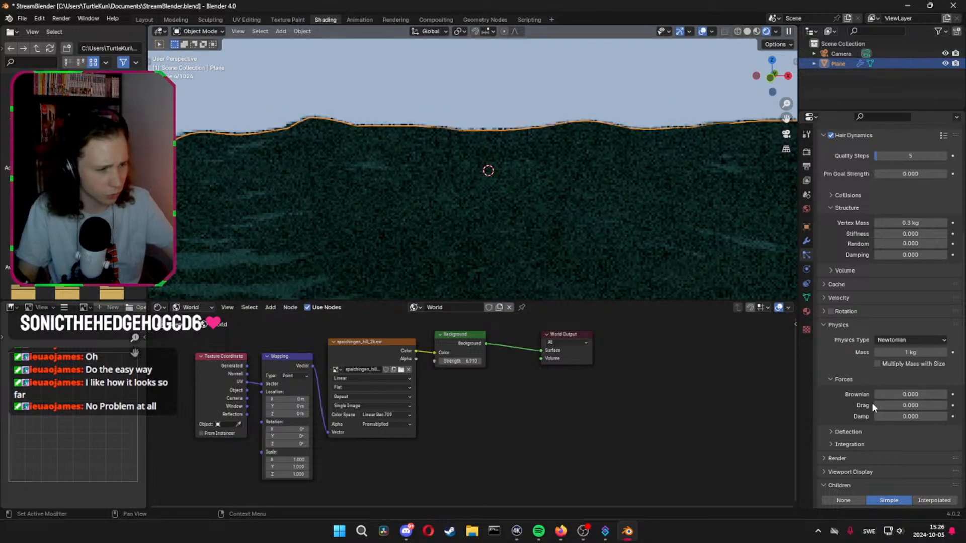
# Set the particle system's hair length to 5.32 m and inspect the hills from a new angle
pyautogui.scroll(-4, 850, 424)
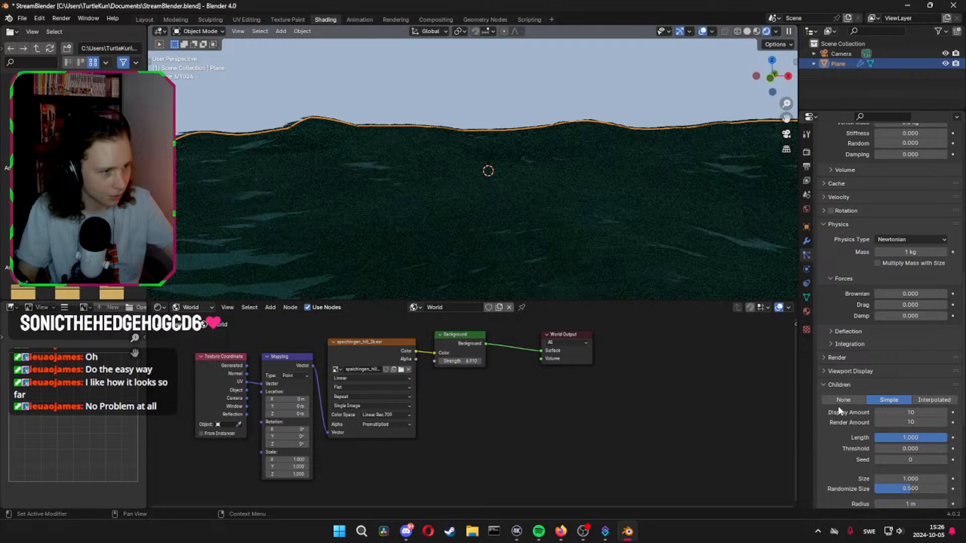
pyautogui.scroll(-1, 909, 441)
pyautogui.scroll(-3, 826, 434)
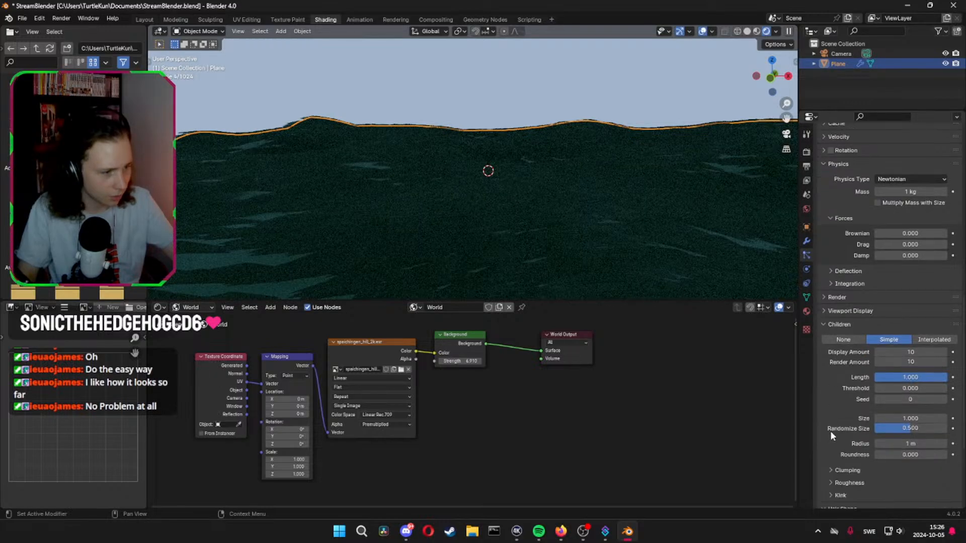
pyautogui.scroll(4, 831, 427)
pyautogui.scroll(15, 828, 419)
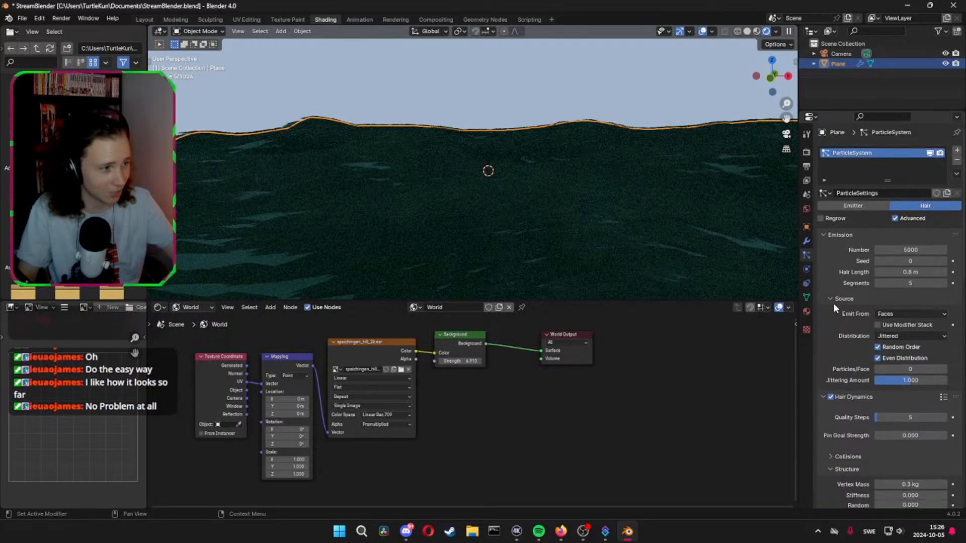
pyautogui.moveTo(898, 271); pyautogui.dragTo(874, 272)
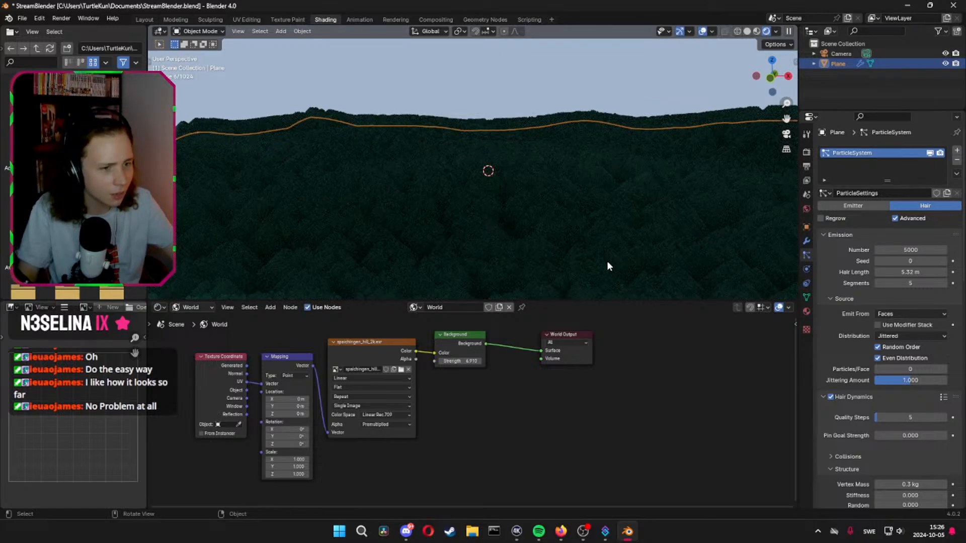
pyautogui.moveTo(607, 261); pyautogui.dragTo(619, 235, button='middle')
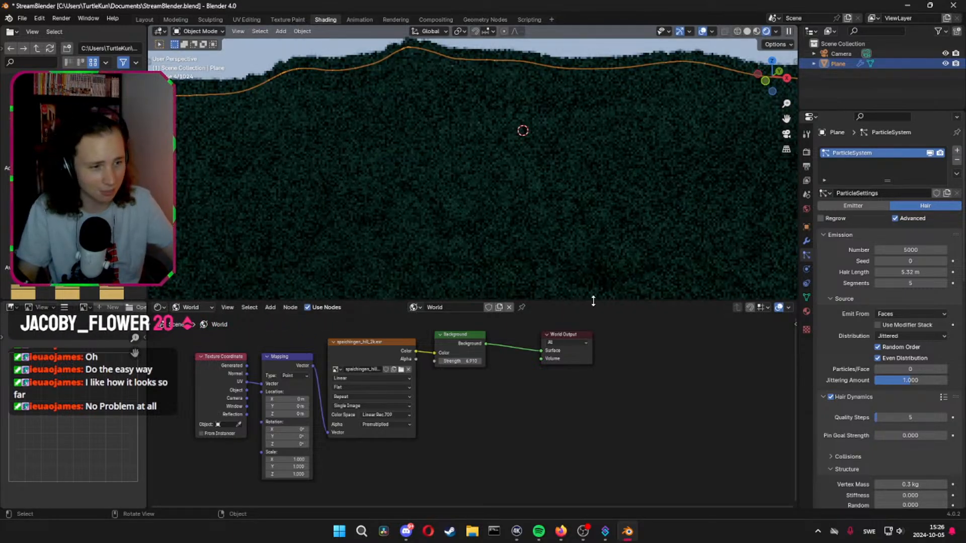
# Enlarge the 3D viewport, then enable viewport denoising with the viewport's maximum samples set to 20
pyautogui.moveTo(593, 301); pyautogui.dragTo(596, 369)
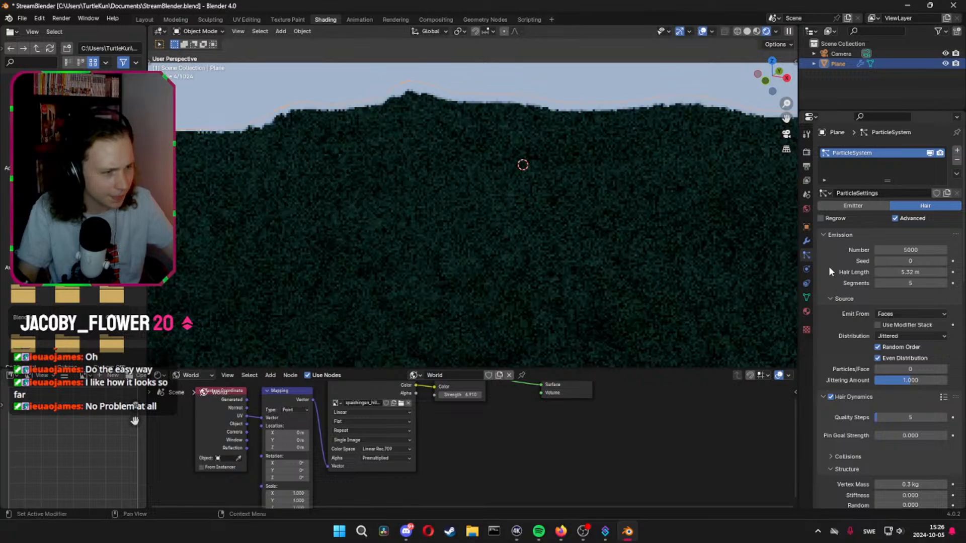
pyautogui.click(806, 152)
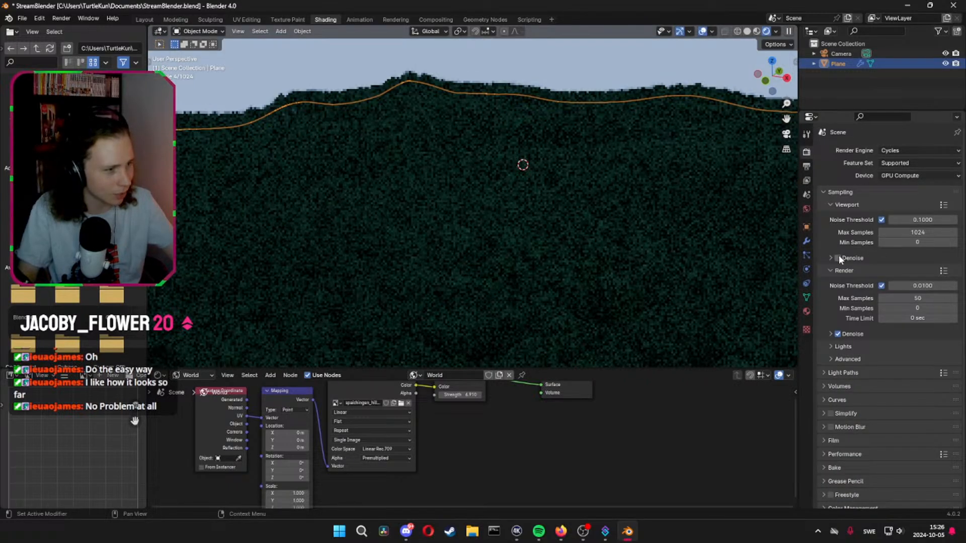
pyautogui.click(837, 257)
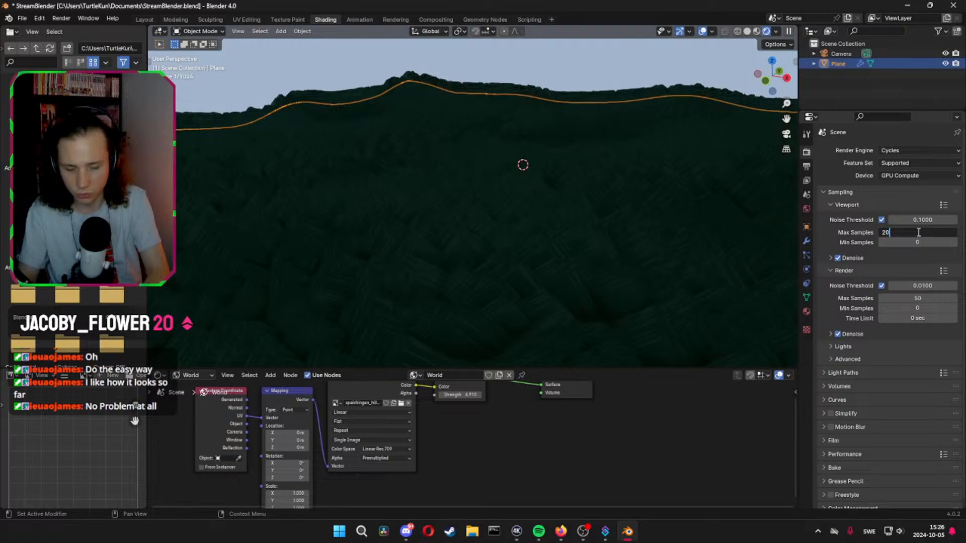
pyautogui.press('Return')
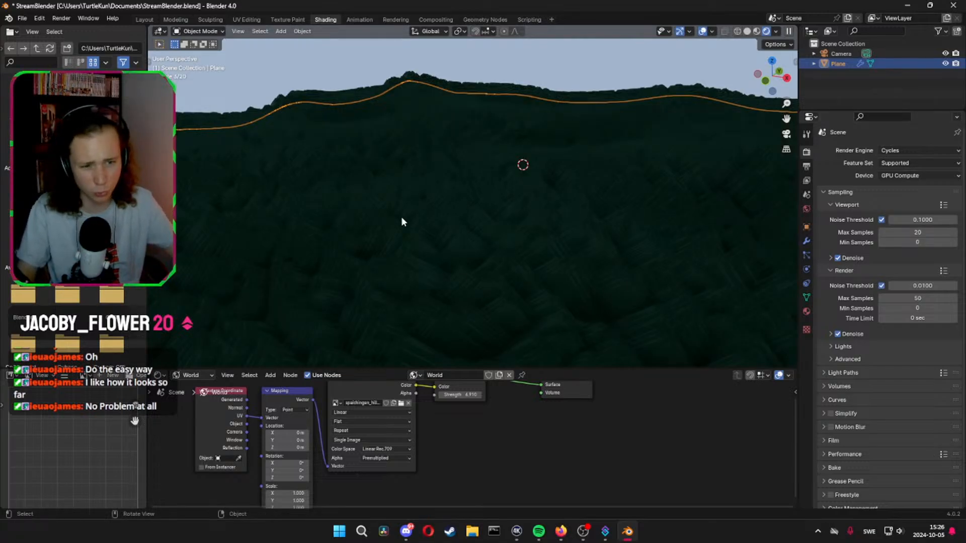
# Remove the plane's existing particle system and add a new one of the Hair type
pyautogui.click(806, 255)
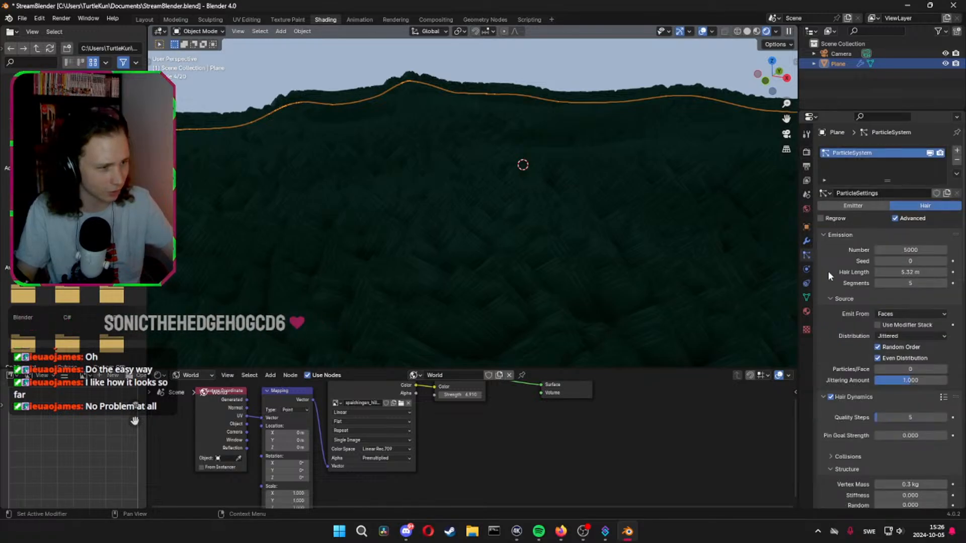
pyautogui.click(956, 162)
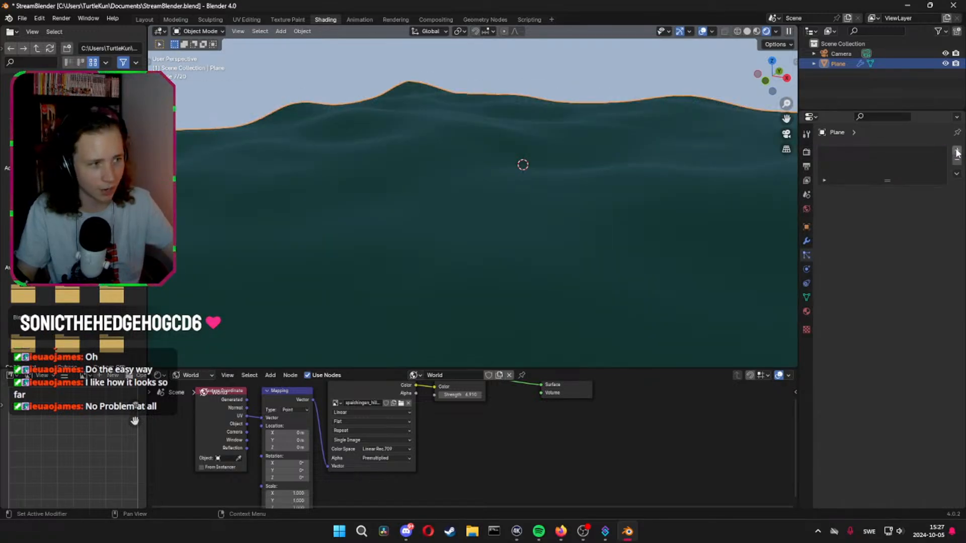
pyautogui.click(957, 152)
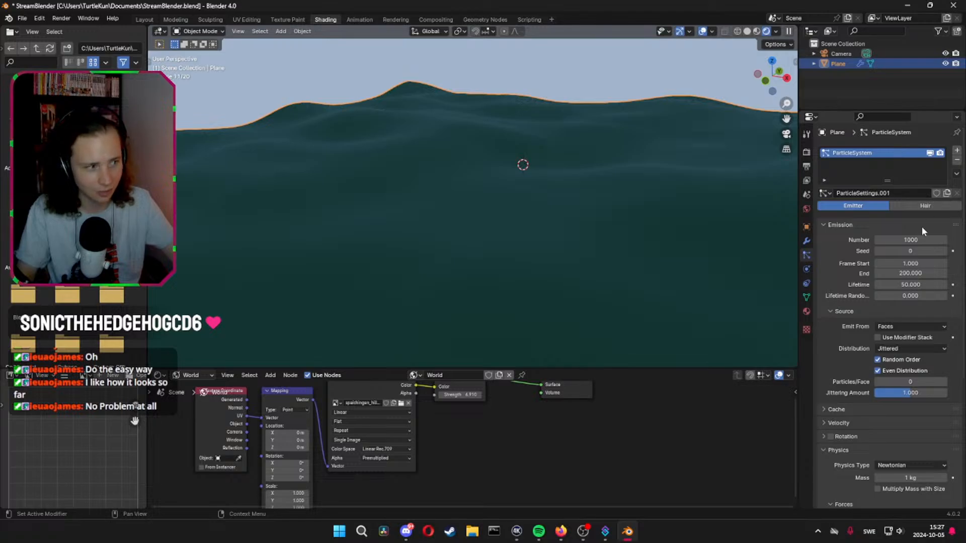
pyautogui.click(922, 207)
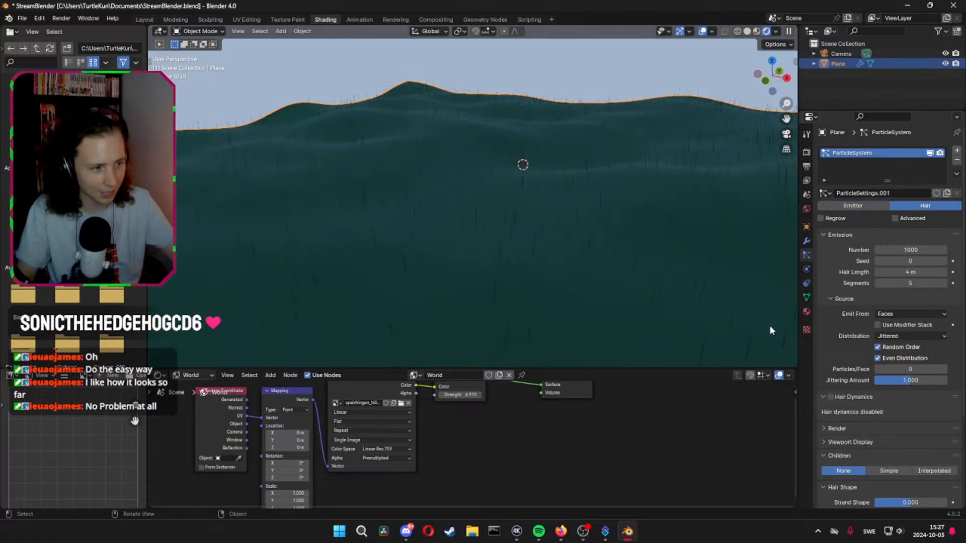
# Set the new hair system's particle number to 5000 and its hair length to 2 m
pyautogui.click(916, 250)
pyautogui.write('50')
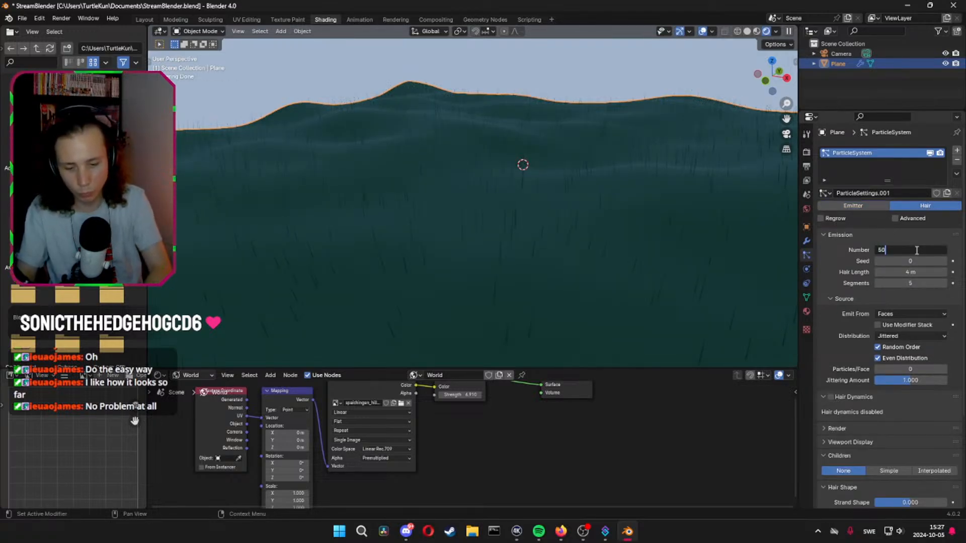
pyautogui.write('00')
pyautogui.press('Return')
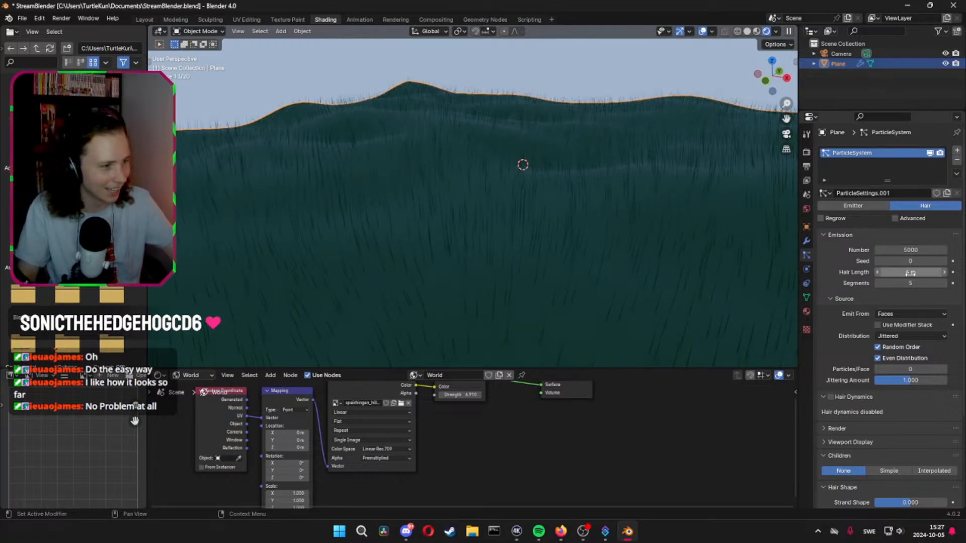
pyautogui.moveTo(918, 272); pyautogui.dragTo(914, 273)
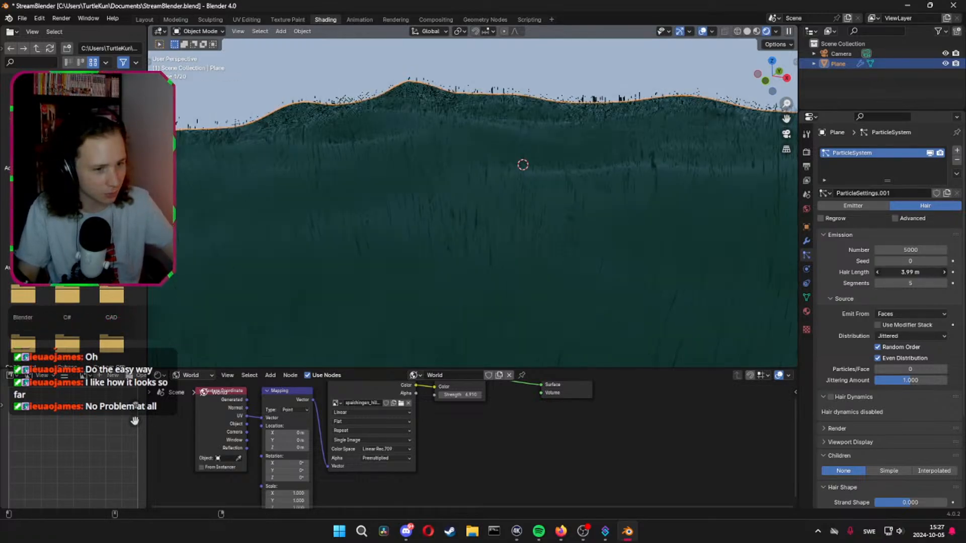
pyautogui.click(914, 272)
pyautogui.write('2')
pyautogui.press('Return')
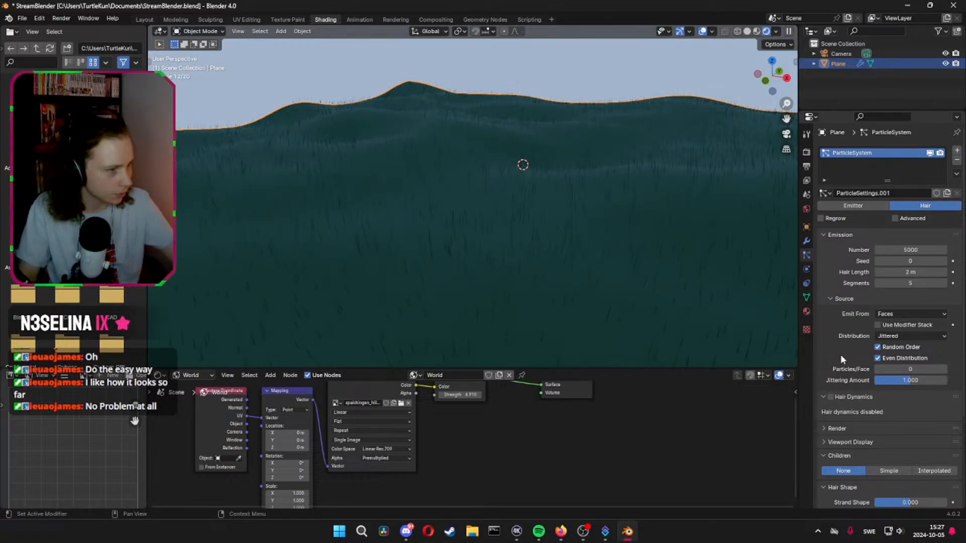
# Give the hair system Simple children with a render amount of 10 and a display amount of 2
pyautogui.scroll(-5, 850, 350)
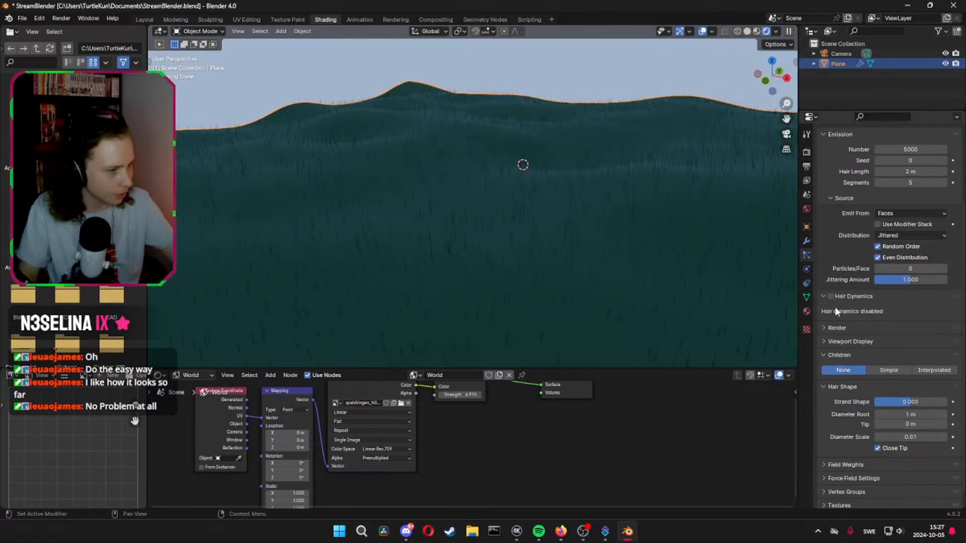
pyautogui.scroll(-1, 833, 382)
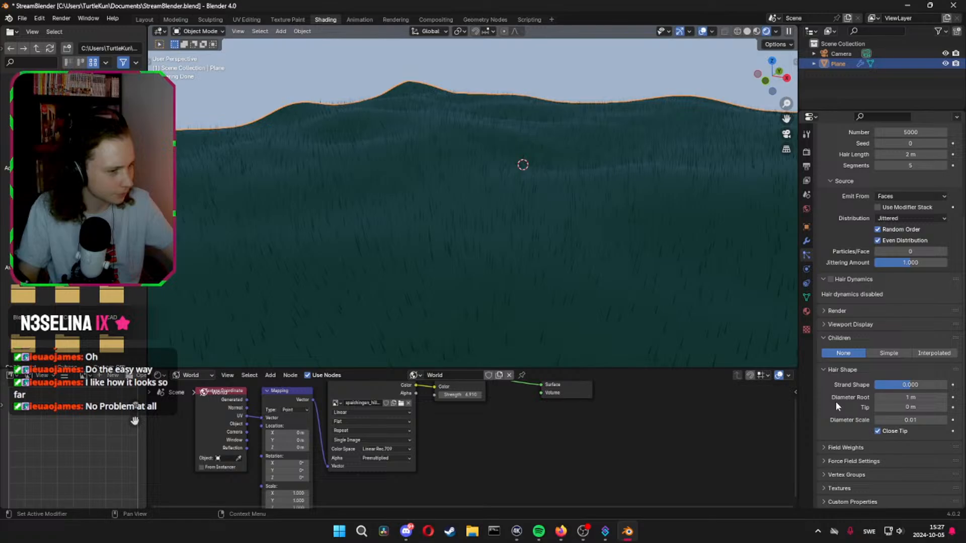
pyautogui.click(889, 354)
pyautogui.doubleClick(899, 377)
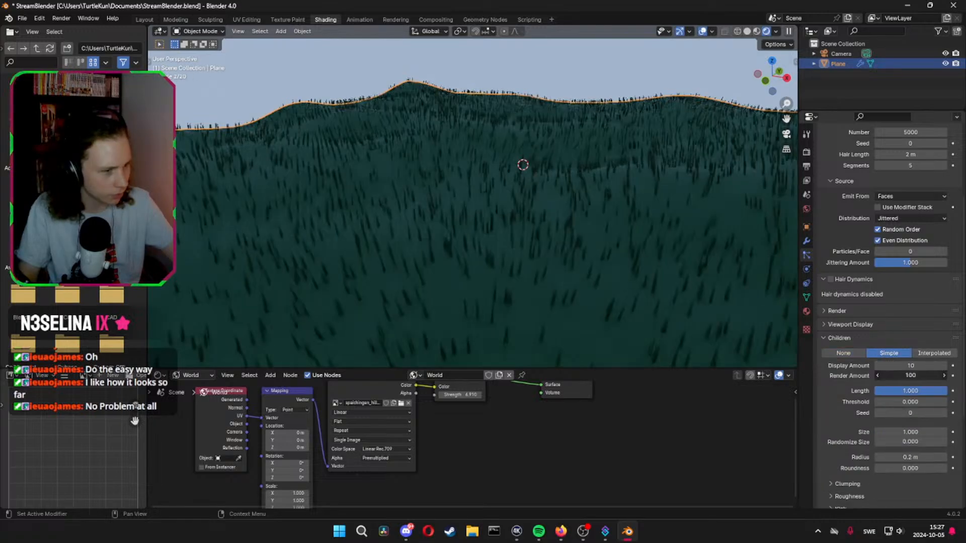
pyautogui.write('10')
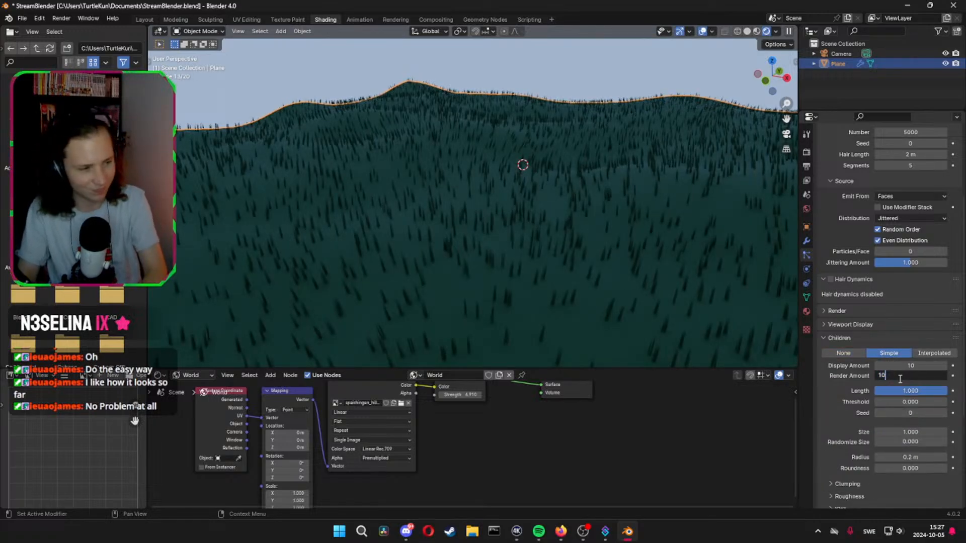
pyautogui.press('Return')
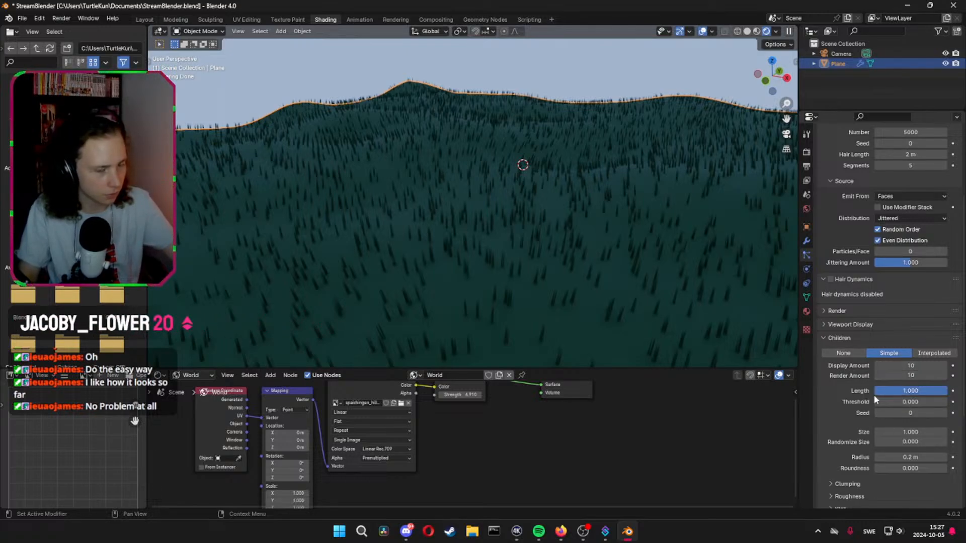
pyautogui.click(904, 366)
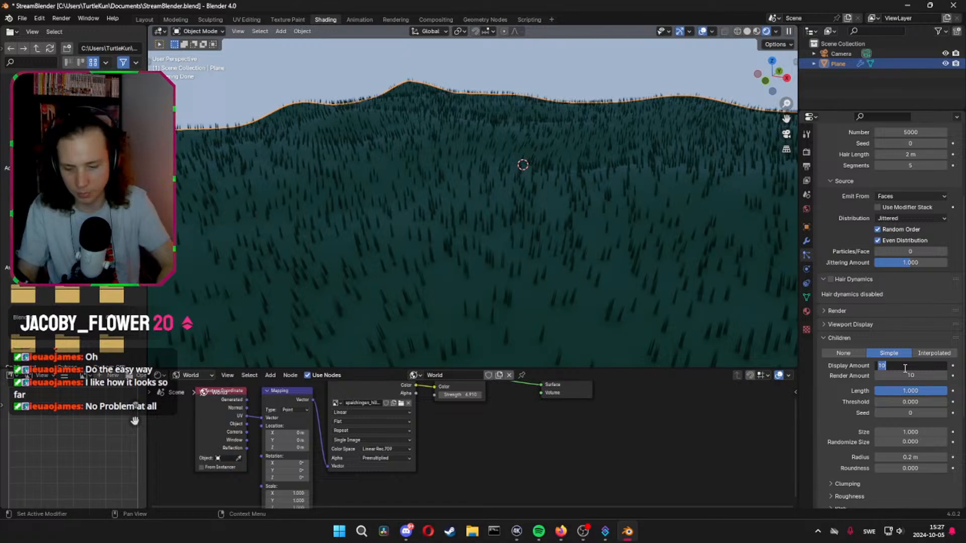
pyautogui.write('2')
pyautogui.press('Return')
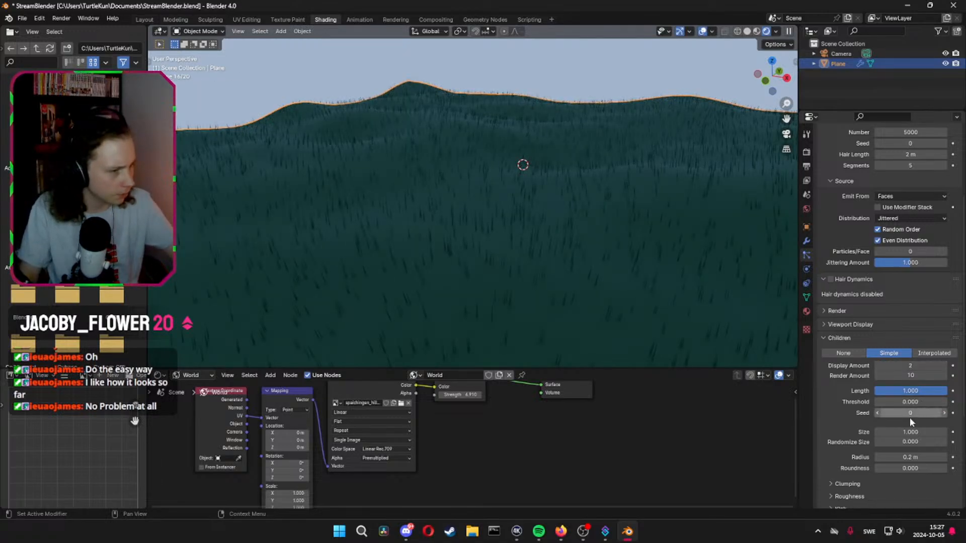
# Set the children's Randomize Size to 0.195 and the hair shape's root diameter to 2 m
pyautogui.moveTo(908, 445); pyautogui.dragTo(889, 440)
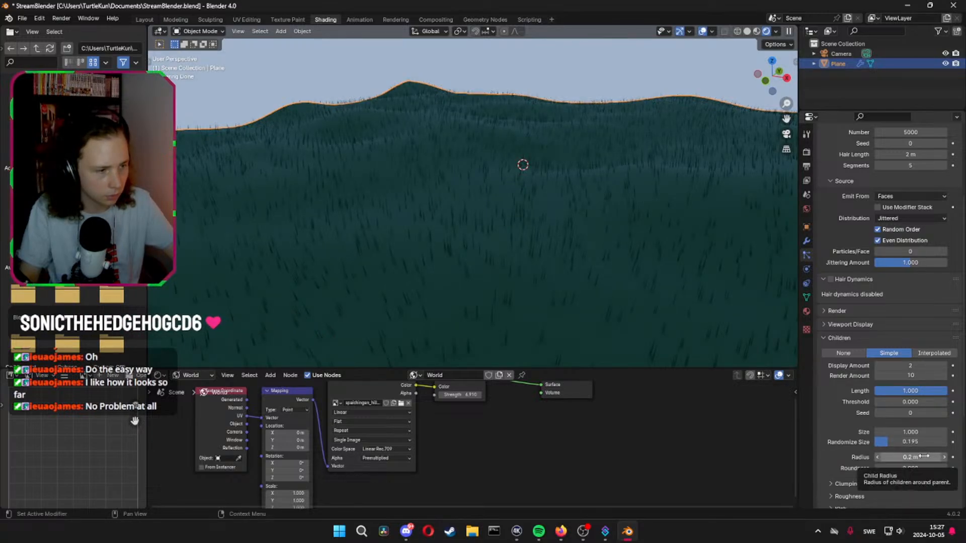
pyautogui.scroll(-5, 918, 442)
pyautogui.moveTo(916, 430); pyautogui.dragTo(918, 430)
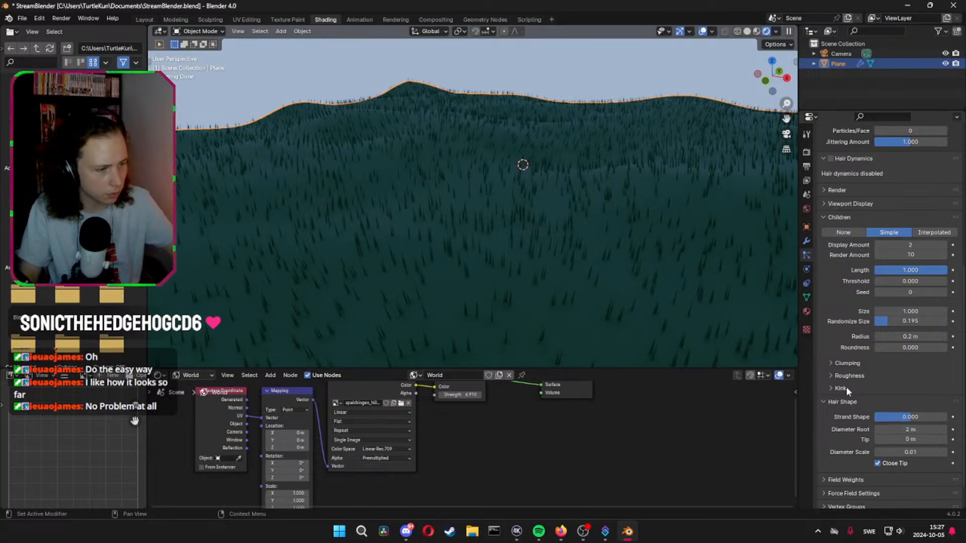
# Collapse the Source and Children settings and look through the Hair Shape, Field Weights, Force Field, Viewport Display and Render settings
pyautogui.scroll(10, 856, 275)
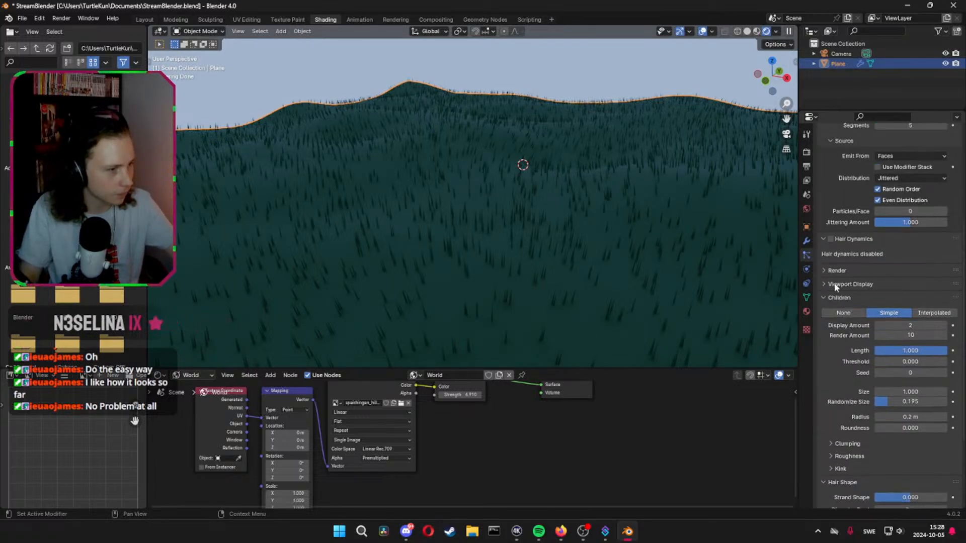
pyautogui.click(837, 282)
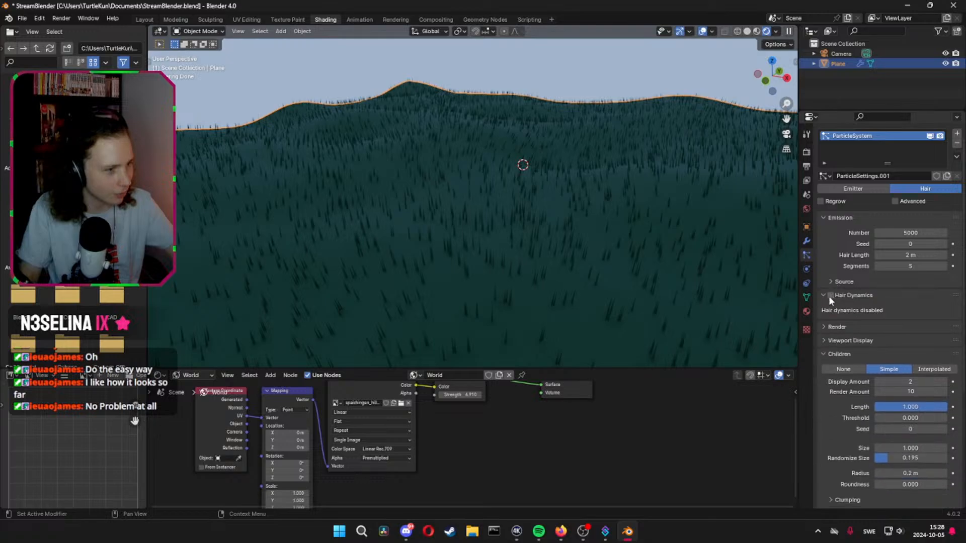
pyautogui.click(825, 354)
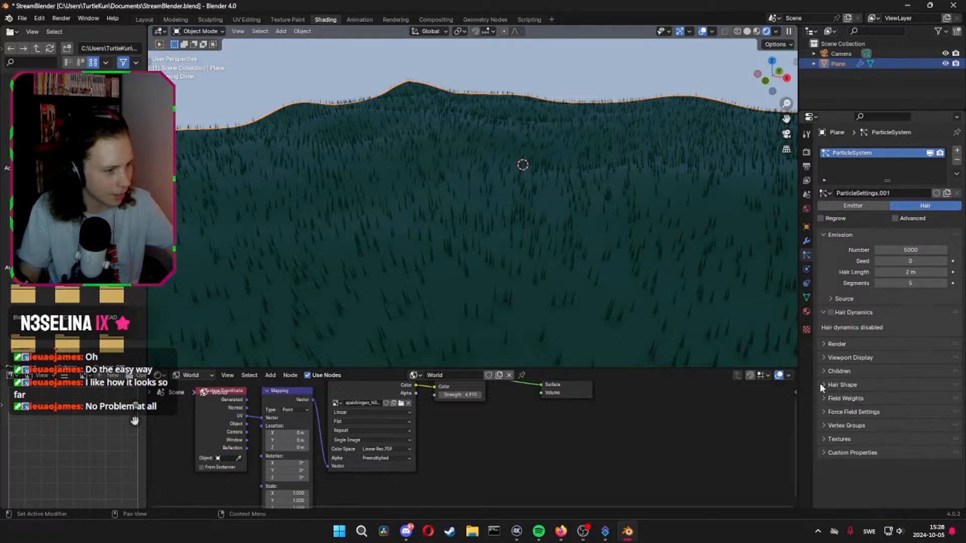
pyautogui.click(820, 385)
pyautogui.click(825, 387)
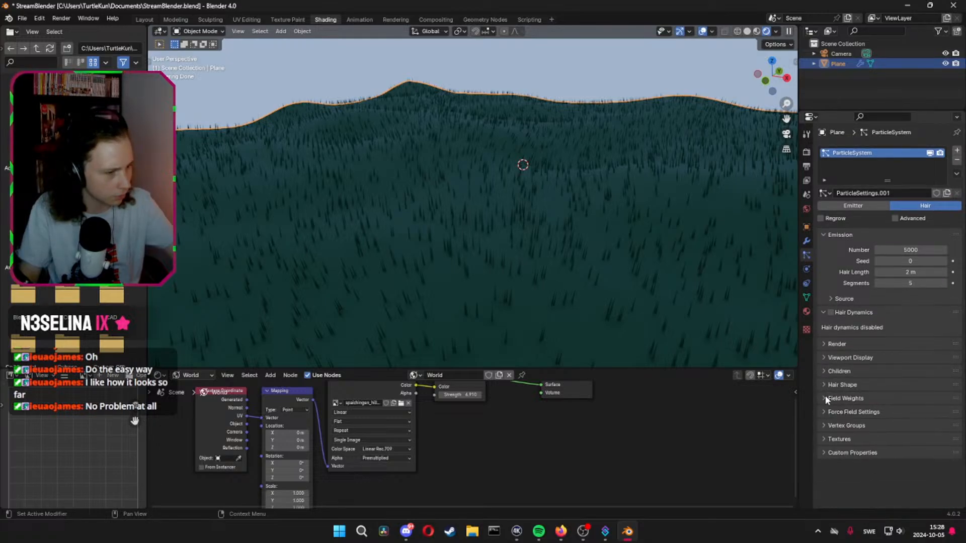
pyautogui.click(825, 397)
pyautogui.click(825, 397)
pyautogui.click(823, 410)
pyautogui.click(822, 410)
pyautogui.click(824, 385)
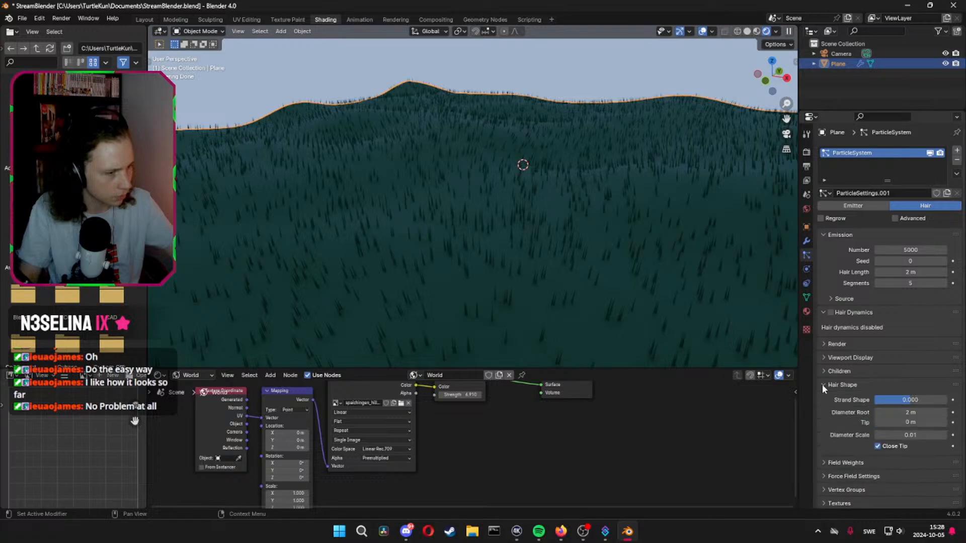
pyautogui.click(823, 385)
pyautogui.click(824, 358)
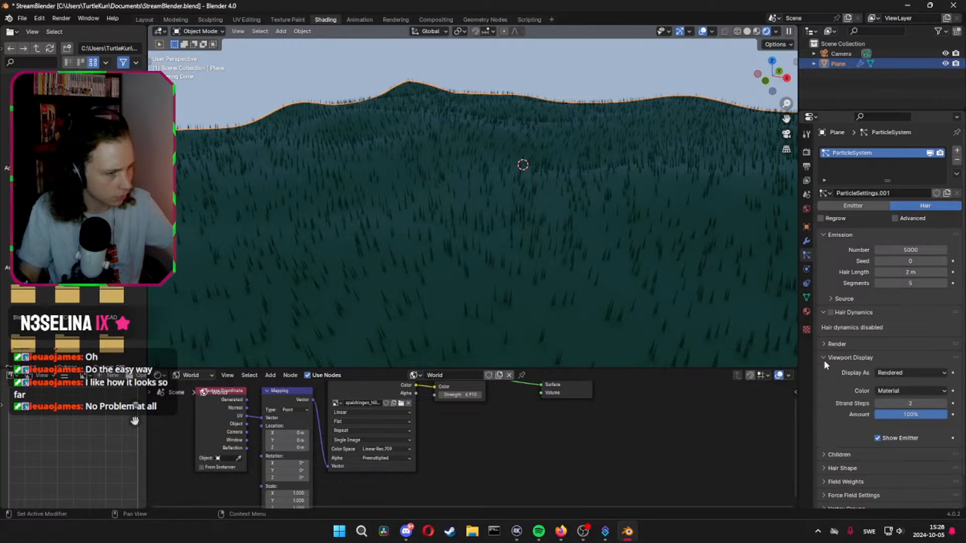
pyautogui.click(824, 358)
pyautogui.click(823, 344)
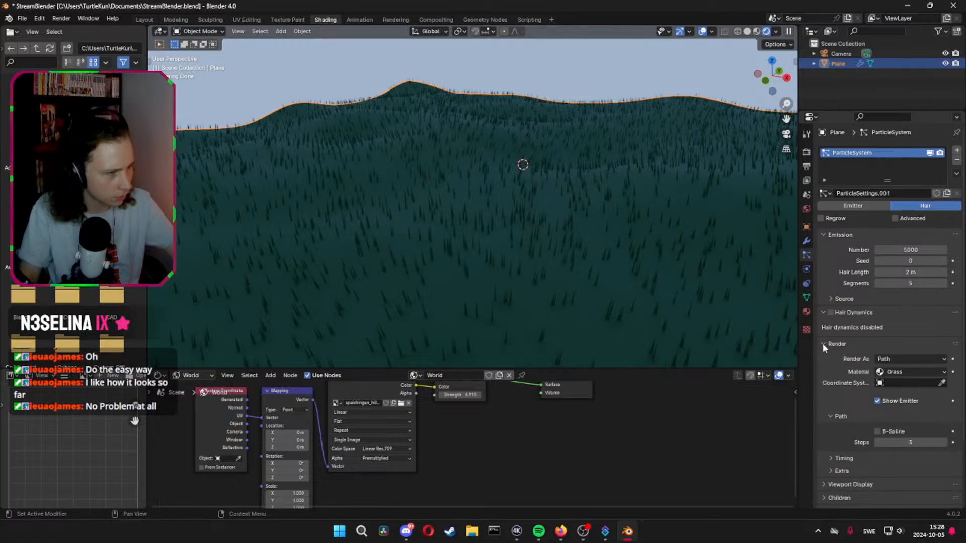
pyautogui.click(821, 343)
# Enable the advanced hair settings and set the Brownian force to 0.203, Drag to 0.129 and Damp to 0
pyautogui.click(891, 219)
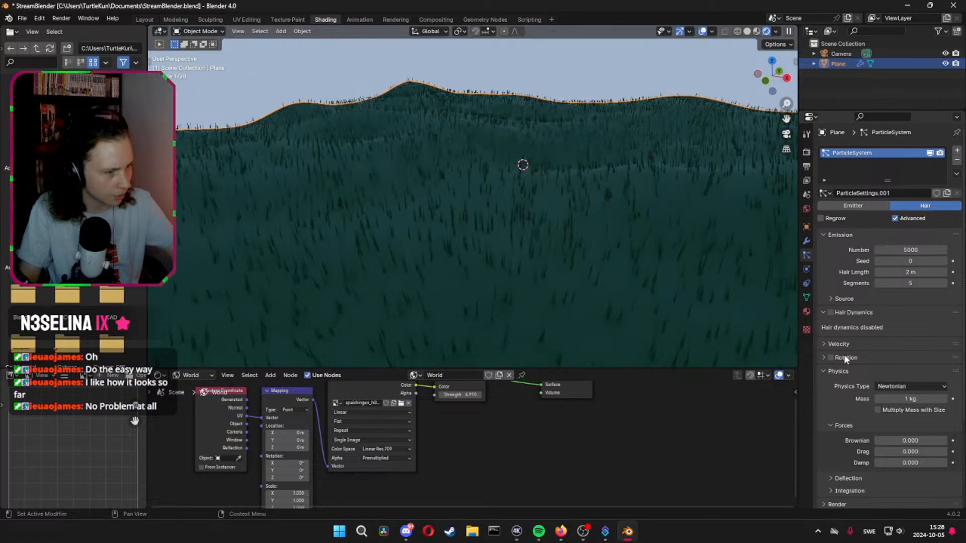
pyautogui.scroll(-4, 826, 384)
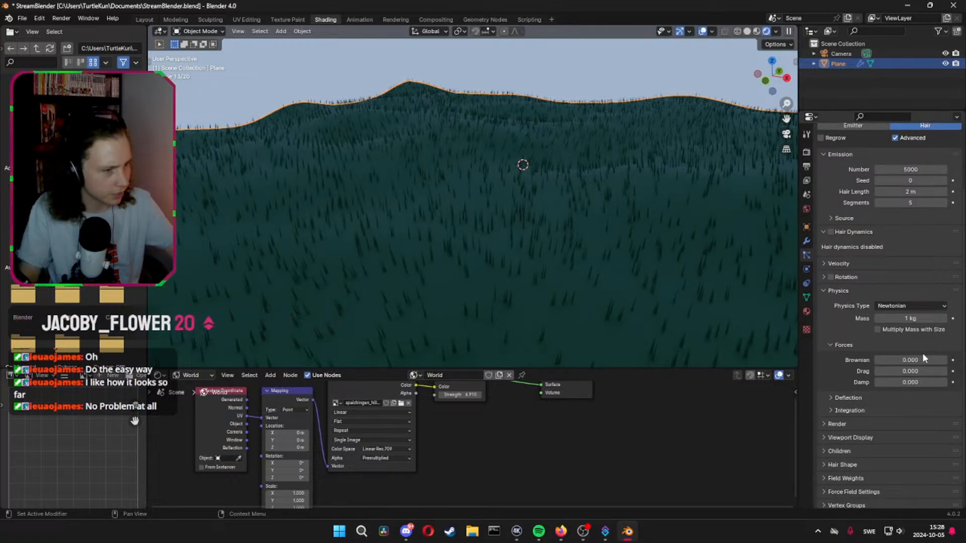
pyautogui.moveTo(922, 360)
pyautogui.mouseDown()
pyautogui.moveTo(949, 360)
pyautogui.moveTo(907, 360)
pyautogui.moveTo(881, 384)
pyautogui.mouseUp()
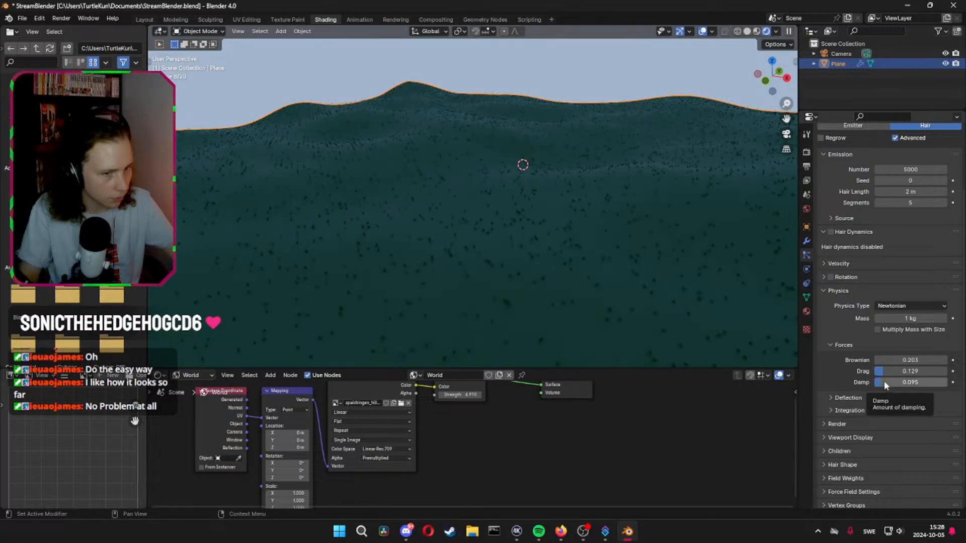
pyautogui.moveTo(891, 382); pyautogui.dragTo(873, 381)
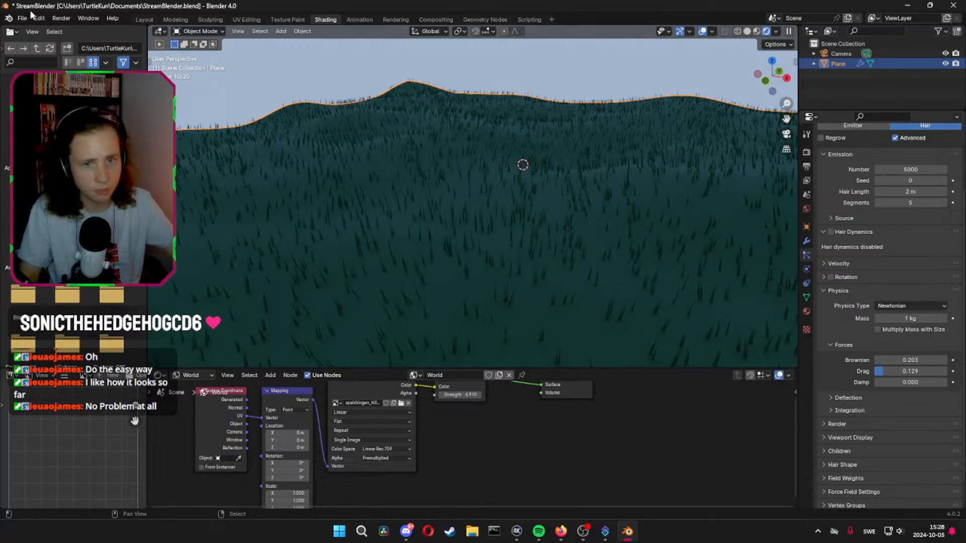
# Render the scene as a still image to check the grass, and close the render result
pyautogui.click(61, 18)
pyautogui.click(84, 30)
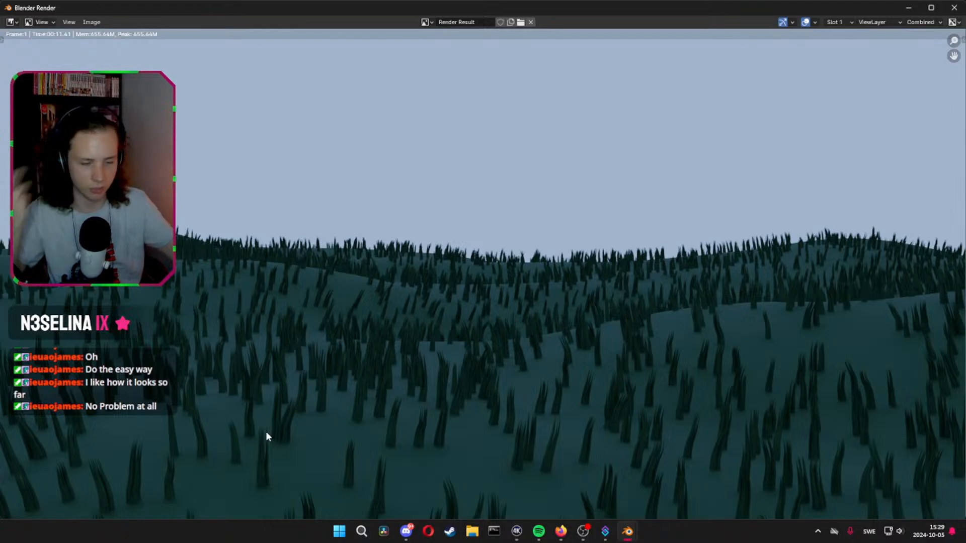
pyautogui.click(954, 7)
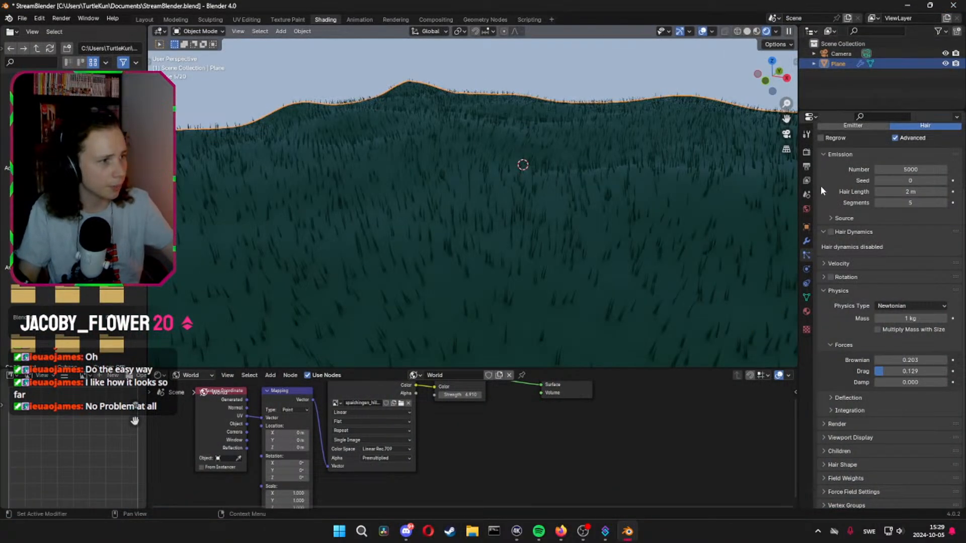
# Switch the scene's render engine from Cycles to EEVEE
pyautogui.scroll(5, 823, 191)
pyautogui.click(806, 152)
pyautogui.click(890, 151)
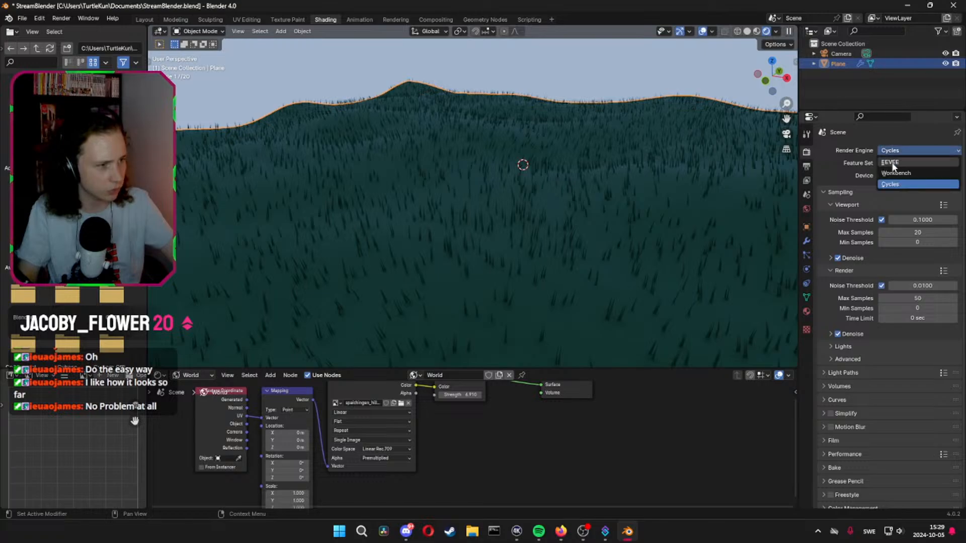
pyautogui.click(892, 162)
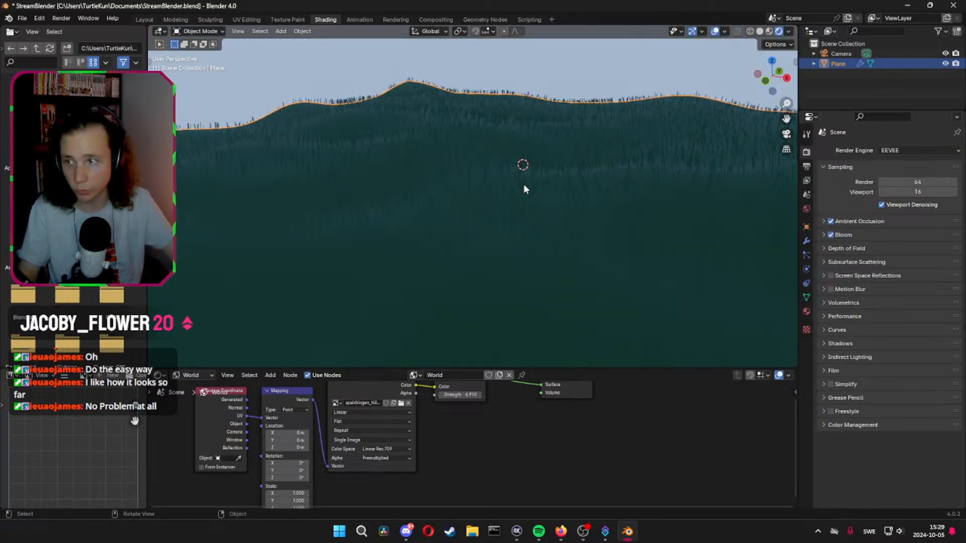
# Add a cube to the scene and raise it along Z above the grassy ground
pyautogui.moveTo(561, 216); pyautogui.dragTo(590, 264, button='middle')
pyautogui.hotkey('shift', 'a')
pyautogui.moveTo(550, 255)
pyautogui.click(596, 262)
pyautogui.press('g')
pyautogui.press('z')
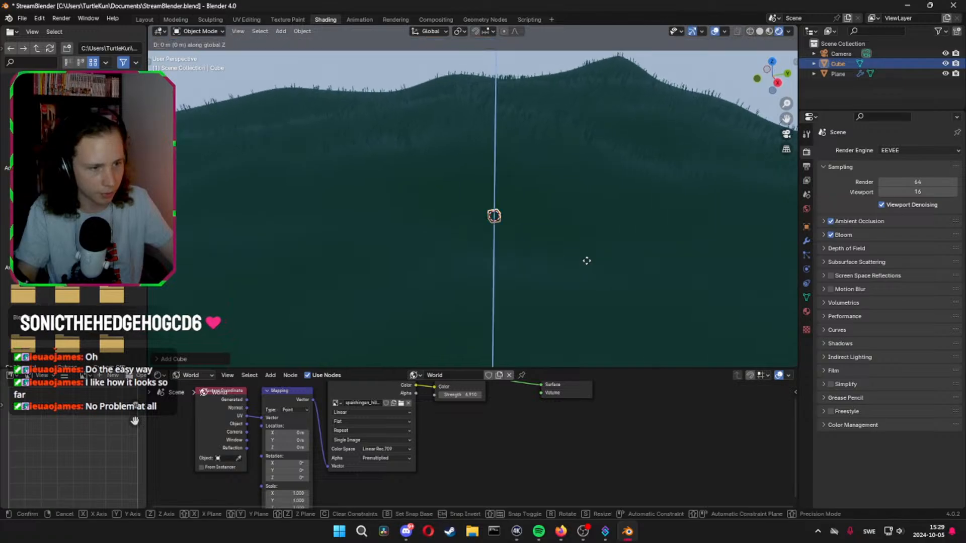
pyautogui.click(599, 229)
pyautogui.moveTo(599, 221); pyautogui.dragTo(451, 237, button='middle')
# Flatten the cube into a thin slab by scaling it along Y to about 0.28
pyautogui.press('Tab')
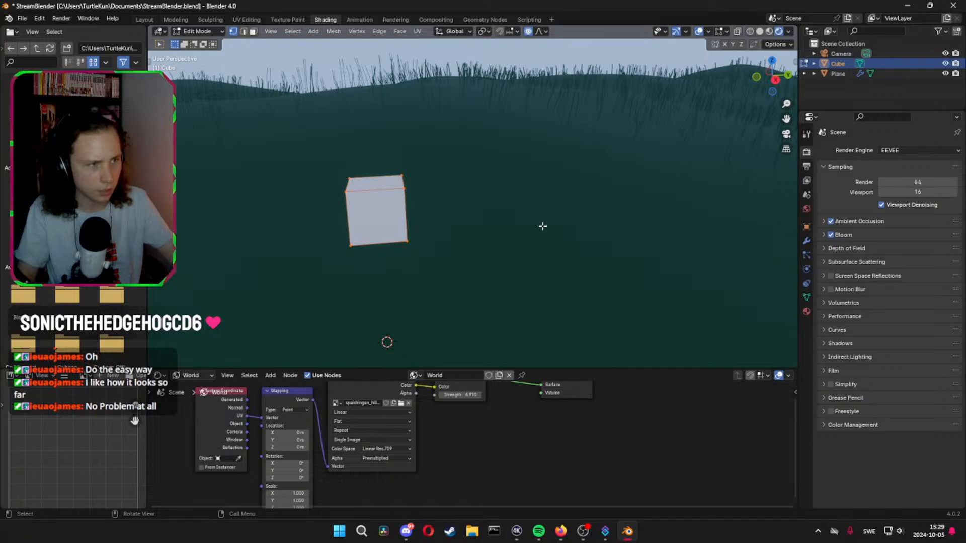
pyautogui.moveTo(542, 226); pyautogui.dragTo(530, 230, button='middle')
pyautogui.press('Tab')
pyautogui.press('s')
pyautogui.press('x')
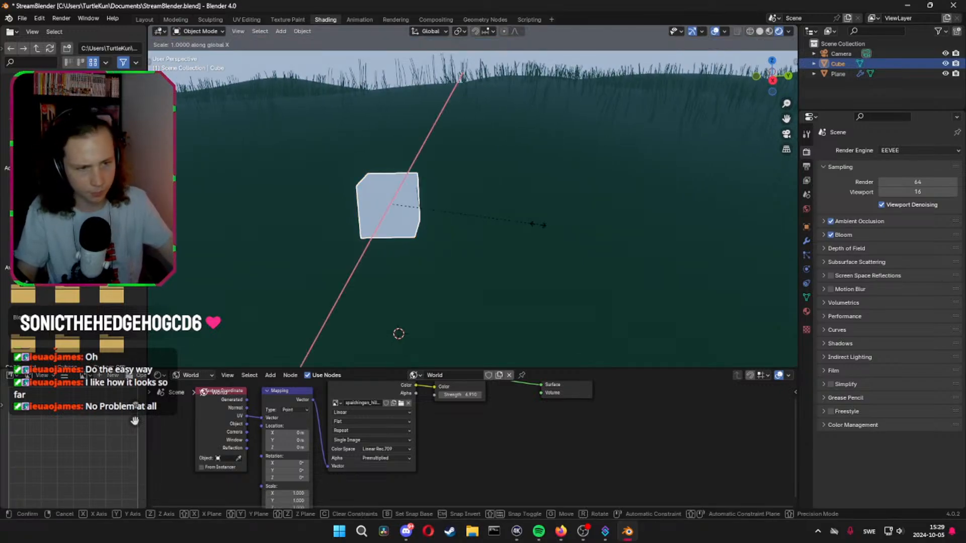
pyautogui.press('y')
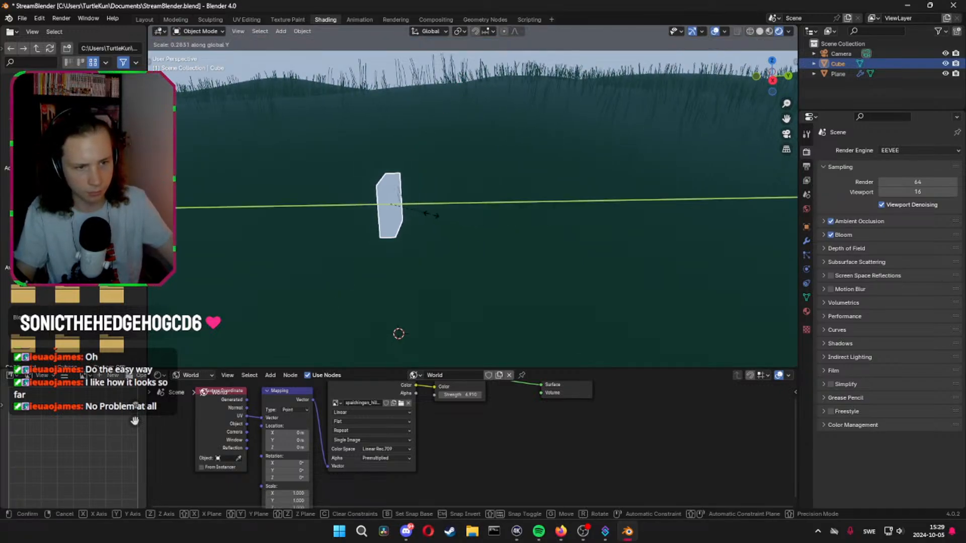
pyautogui.click(432, 219)
# Stretch the slab slightly taller along Z and shift it a little along X
pyautogui.moveTo(432, 219); pyautogui.dragTo(496, 261, button='middle')
pyautogui.press('Tab')
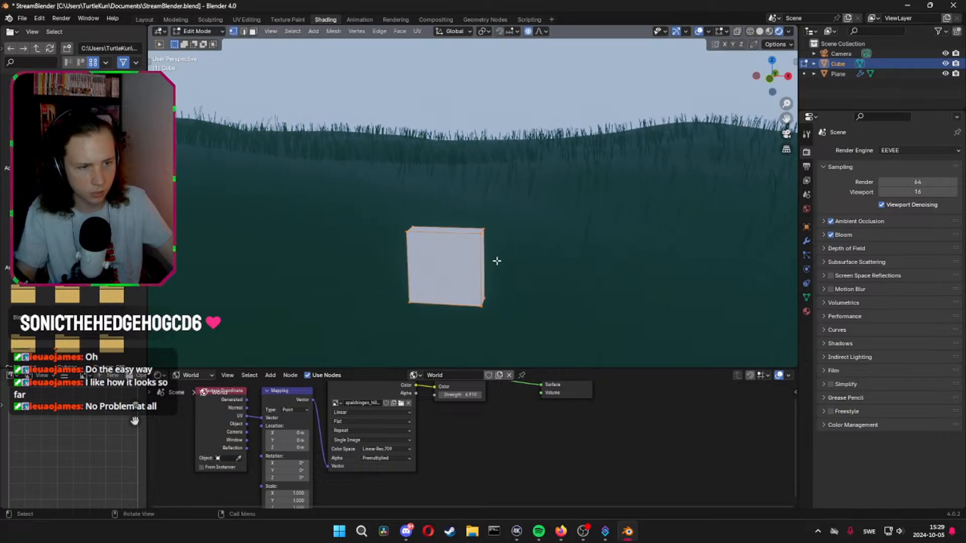
pyautogui.press('Tab')
pyautogui.press('s')
pyautogui.press('z')
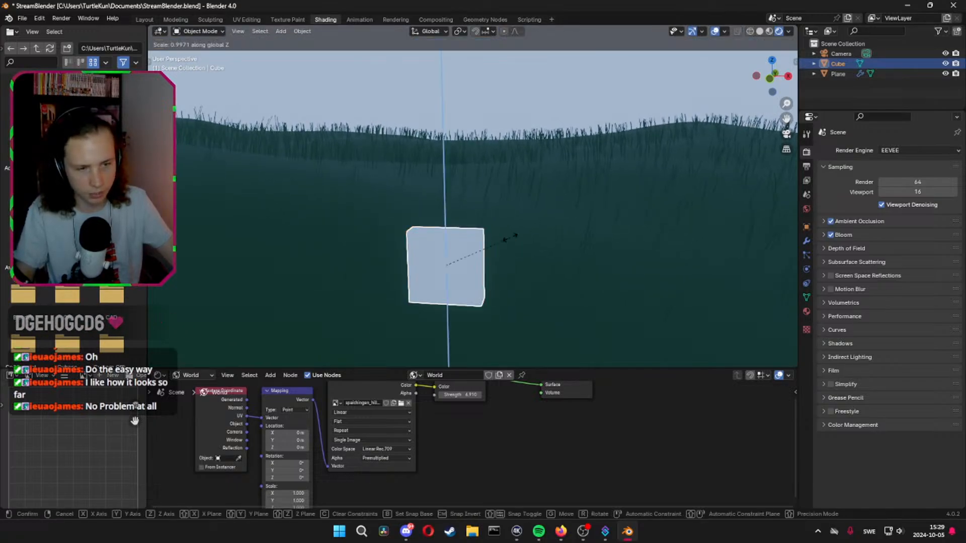
pyautogui.click(529, 238)
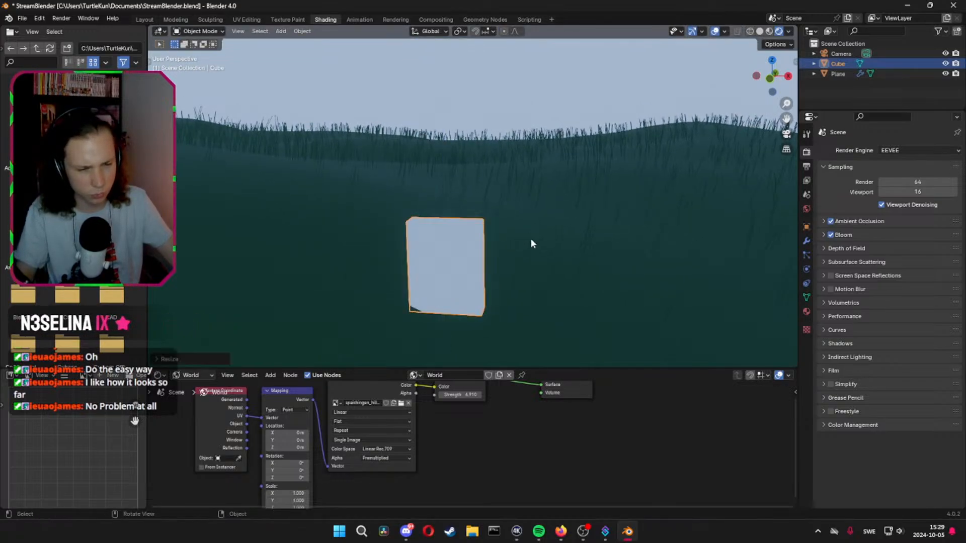
pyautogui.press('g')
pyautogui.press('x')
pyautogui.click(584, 242)
# Try to bevel the slab's two upper side edges with 5 segments and a width of about 0.394 m
pyautogui.moveTo(585, 242); pyautogui.dragTo(568, 221, button='middle')
pyautogui.press('Tab')
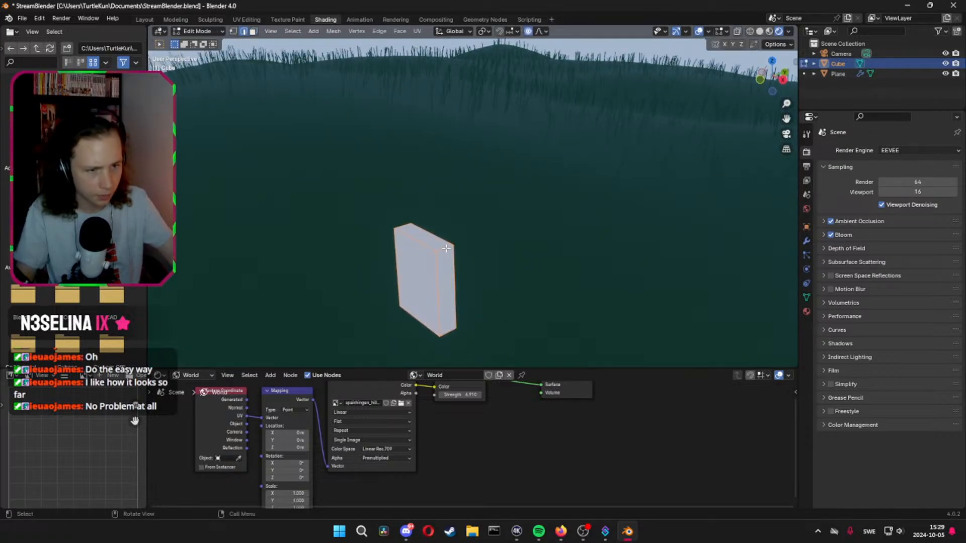
pyautogui.moveTo(413, 229)
pyautogui.mouseDown(button='middle')
pyautogui.moveTo(573, 258)
pyautogui.moveTo(565, 267)
pyautogui.mouseUp(button='middle')
pyautogui.press('z')
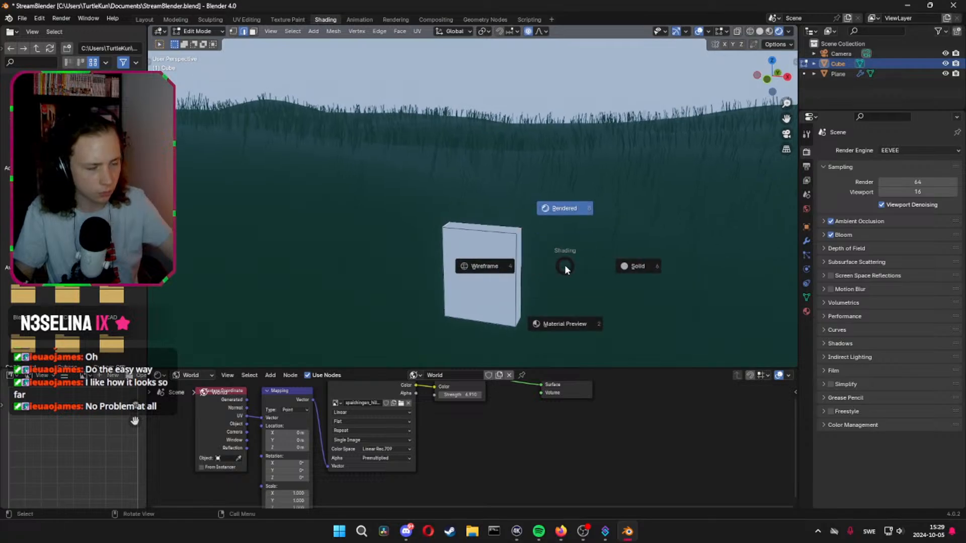
pyautogui.click(579, 219)
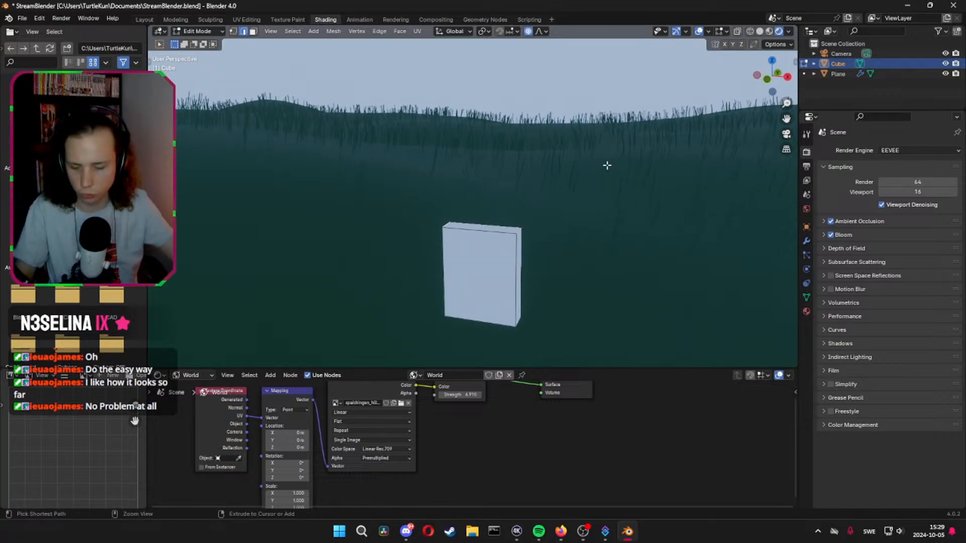
pyautogui.hotkey('ctrl', 'b')
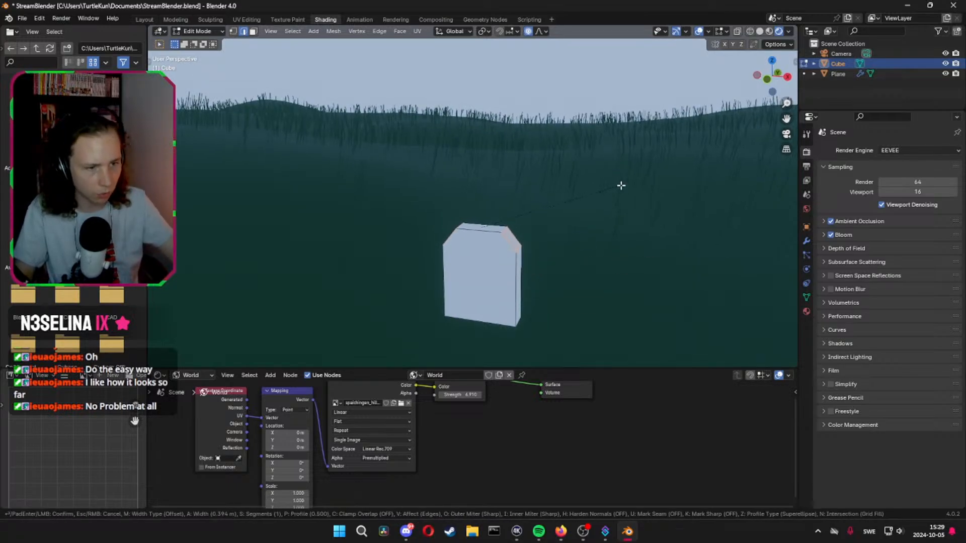
pyautogui.scroll(1, 621, 186)
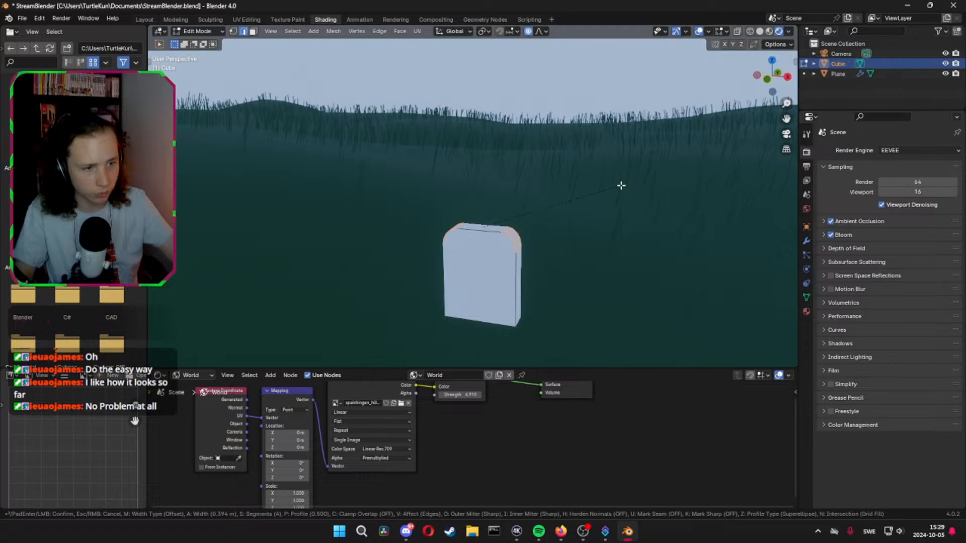
pyautogui.scroll(1, 622, 185)
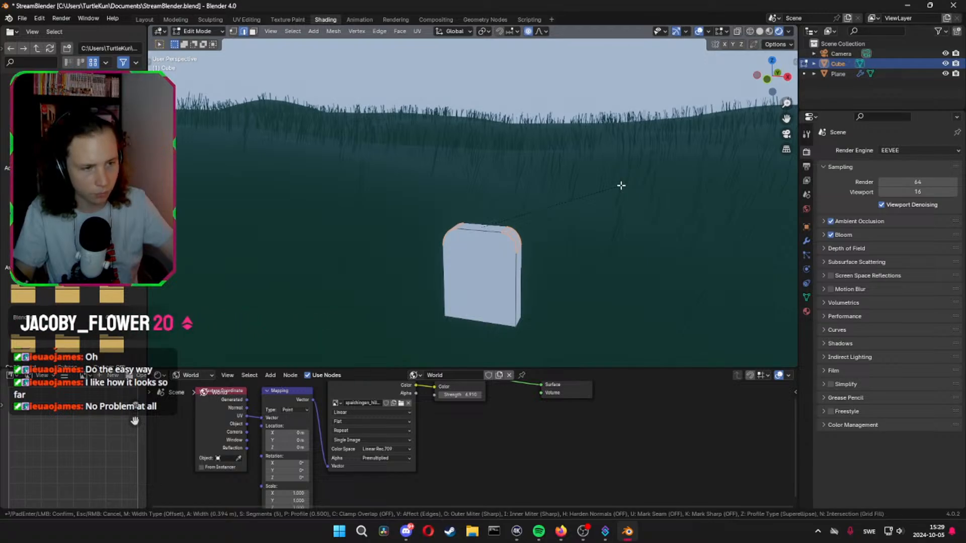
pyautogui.click(621, 185)
pyautogui.moveTo(599, 207); pyautogui.dragTo(602, 201, button='middle')
pyautogui.scroll(3, 602, 200)
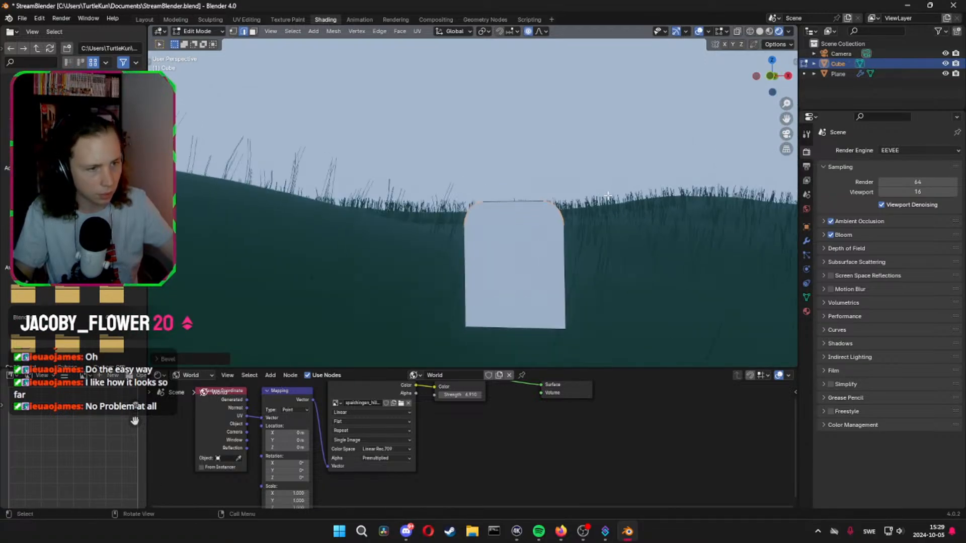
pyautogui.keyDown('shift'); pyautogui.moveTo(497, 223); pyautogui.dragTo(466, 222, button='middle'); pyautogui.keyUp('shift')
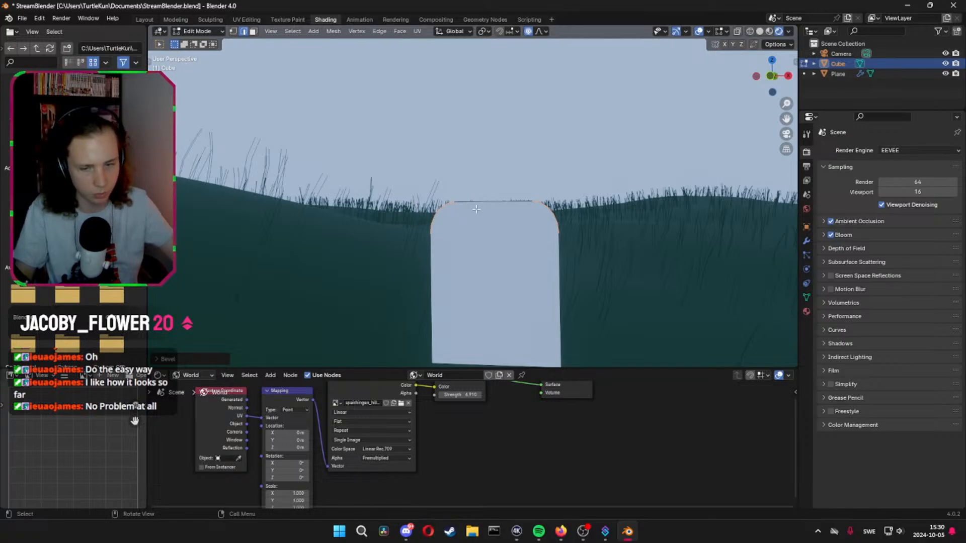
# Undo the bevel on the slab and apply all transforms to the object
pyautogui.hotkey('ctrl', 'z')
pyautogui.press('Tab')
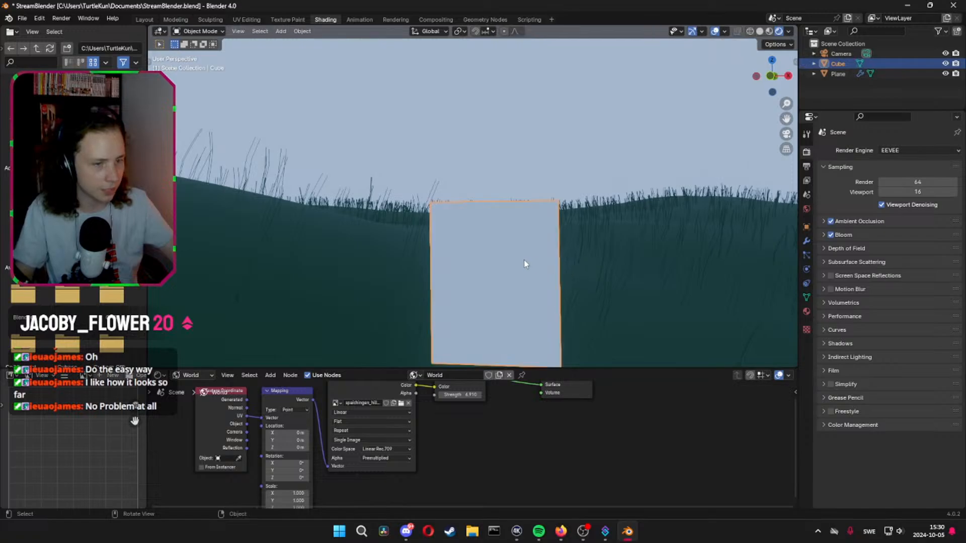
pyautogui.moveTo(525, 264); pyautogui.dragTo(551, 263, button='middle')
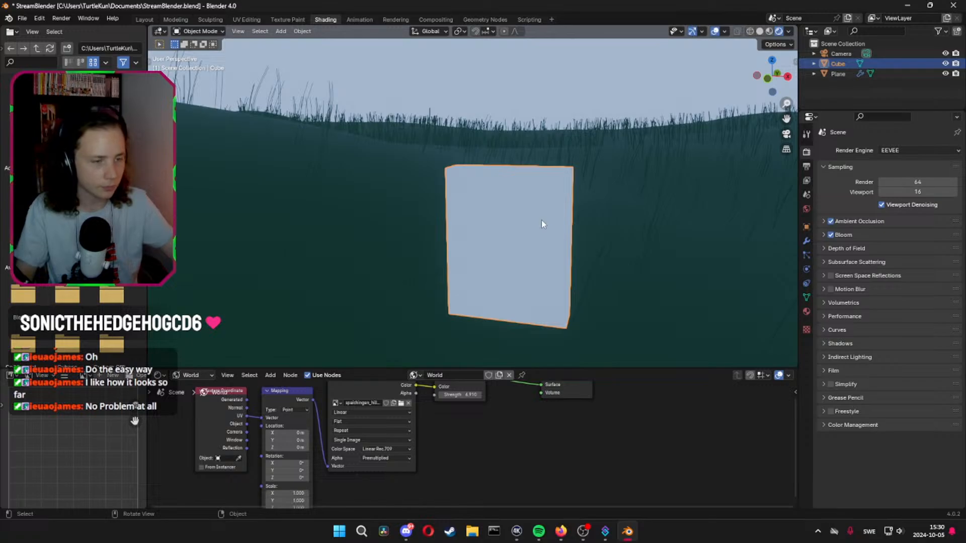
pyautogui.hotkey('ctrl', 'a')
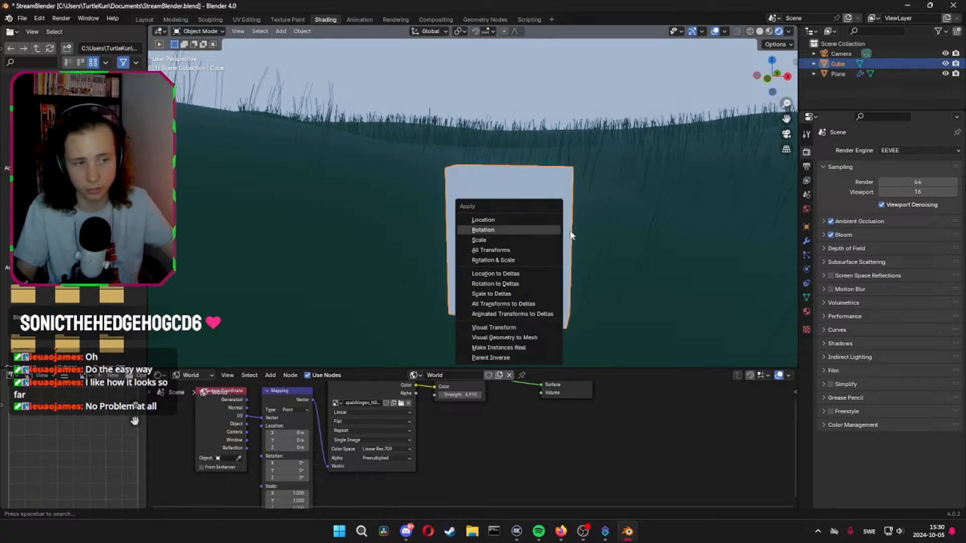
pyautogui.click(518, 250)
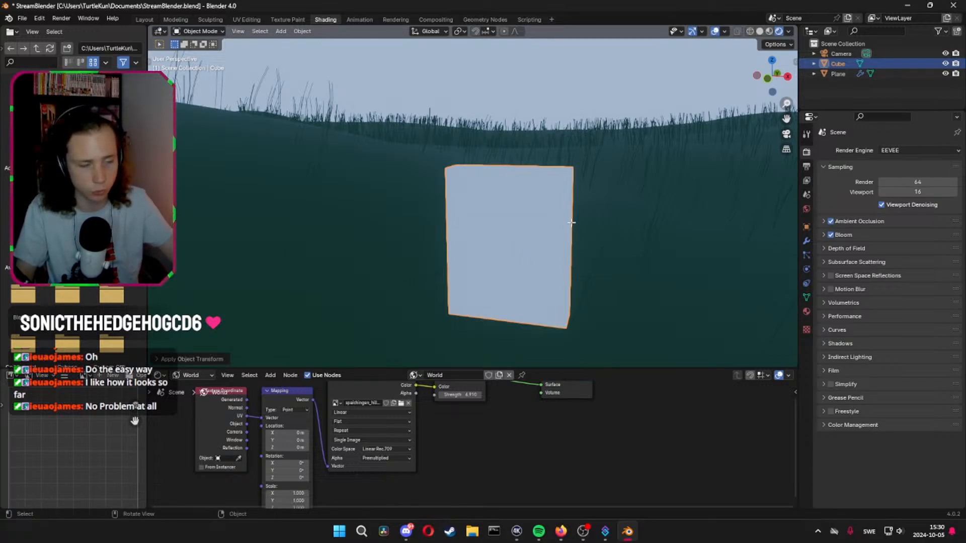
# Bevel the slab's two upper side edges with 5 segments and a width of about 0.44 m to form a rounded headstone
pyautogui.press('Tab')
pyautogui.moveTo(608, 272); pyautogui.dragTo(687, 248, button='middle')
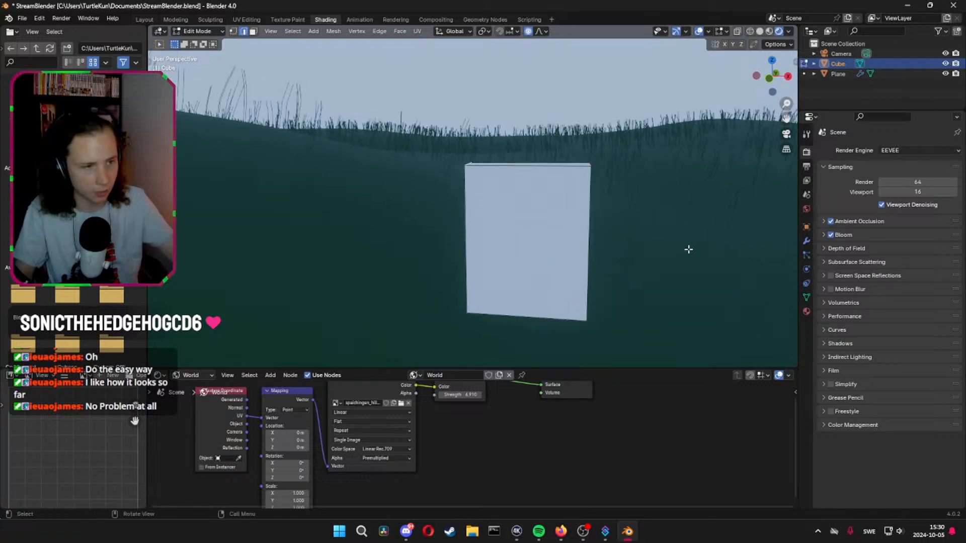
pyautogui.hotkey('ctrl', 'b')
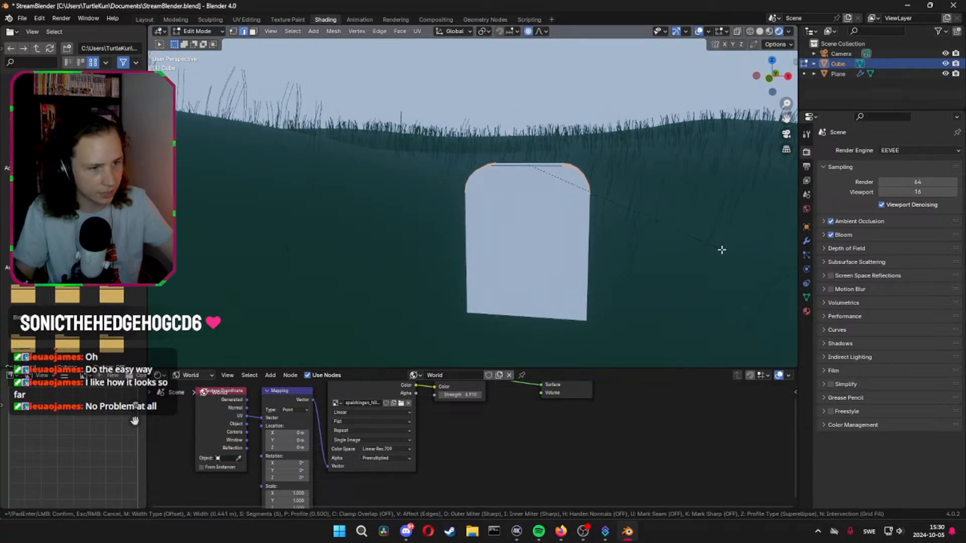
pyautogui.click(729, 251)
pyautogui.moveTo(729, 251)
pyautogui.mouseDown(button='middle')
pyautogui.moveTo(726, 242)
pyautogui.moveTo(712, 246)
pyautogui.mouseUp(button='middle')
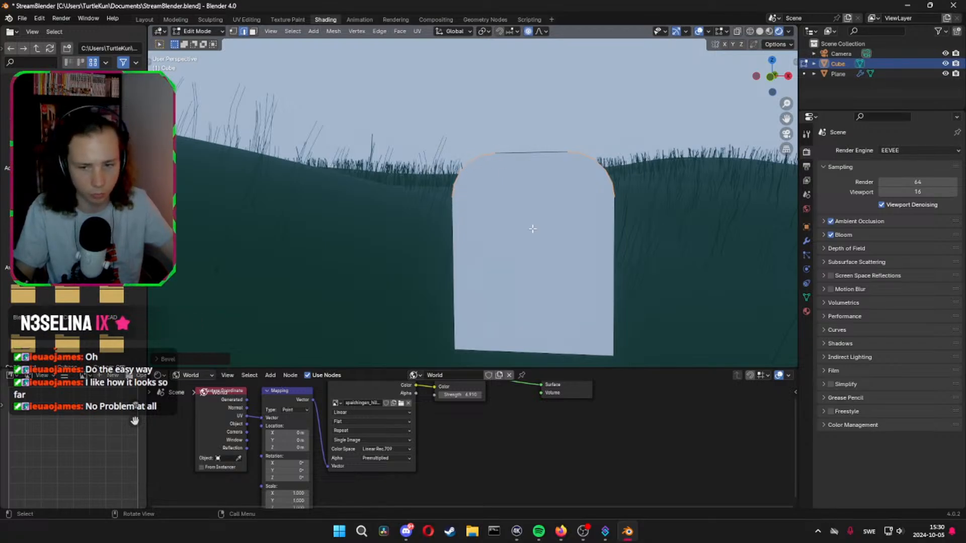
# Inspect the rounded headstone from several sides and look through the available Generate and Deform modifiers
pyautogui.moveTo(661, 250); pyautogui.dragTo(485, 259, button='middle')
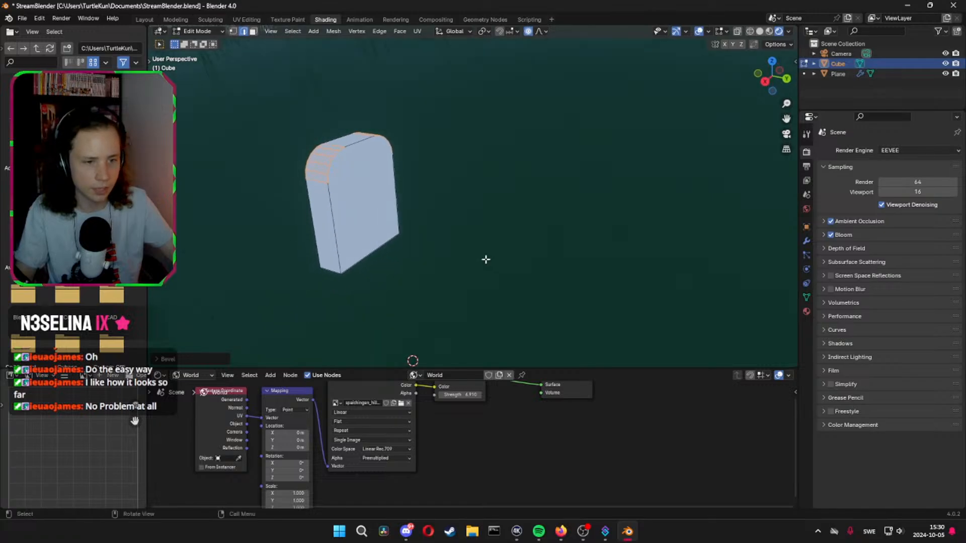
pyautogui.moveTo(316, 223); pyautogui.dragTo(537, 229, button='middle')
pyautogui.press('Tab')
pyautogui.press('Tab')
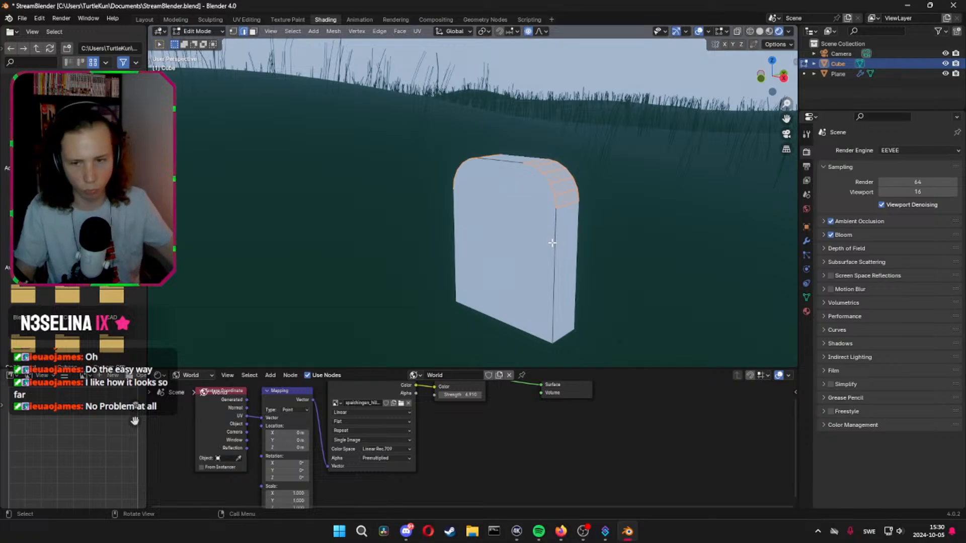
pyautogui.click(807, 241)
pyautogui.click(825, 147)
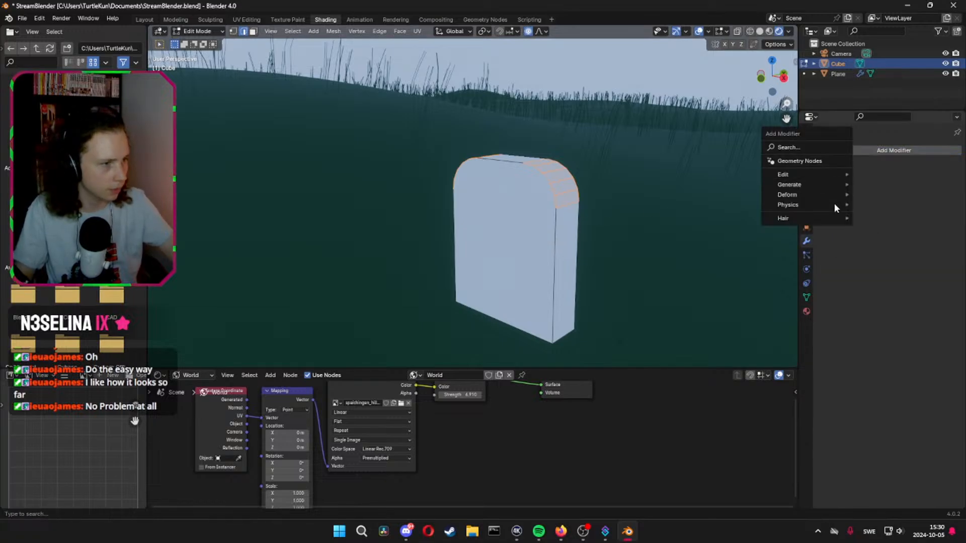
pyautogui.moveTo(816, 184)
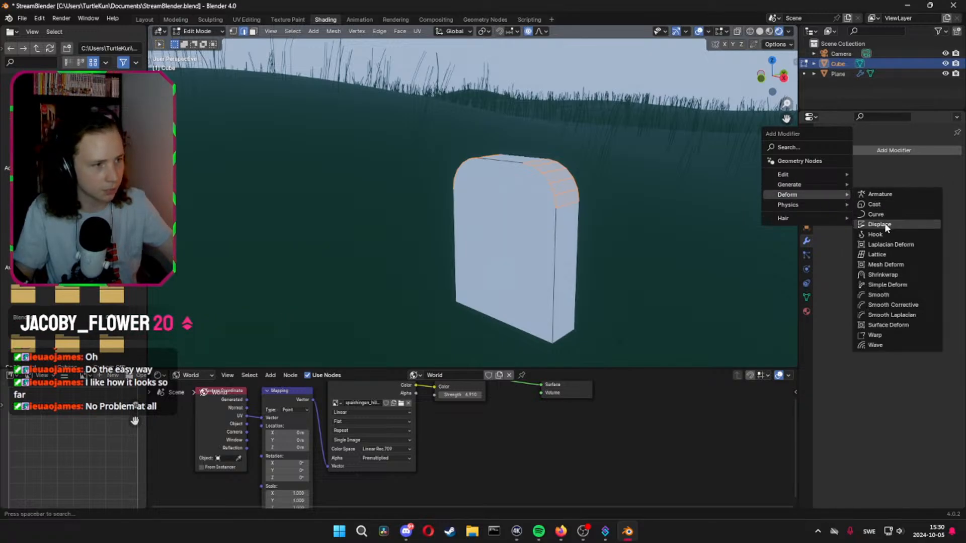
pyautogui.scroll(-6, 658, 210)
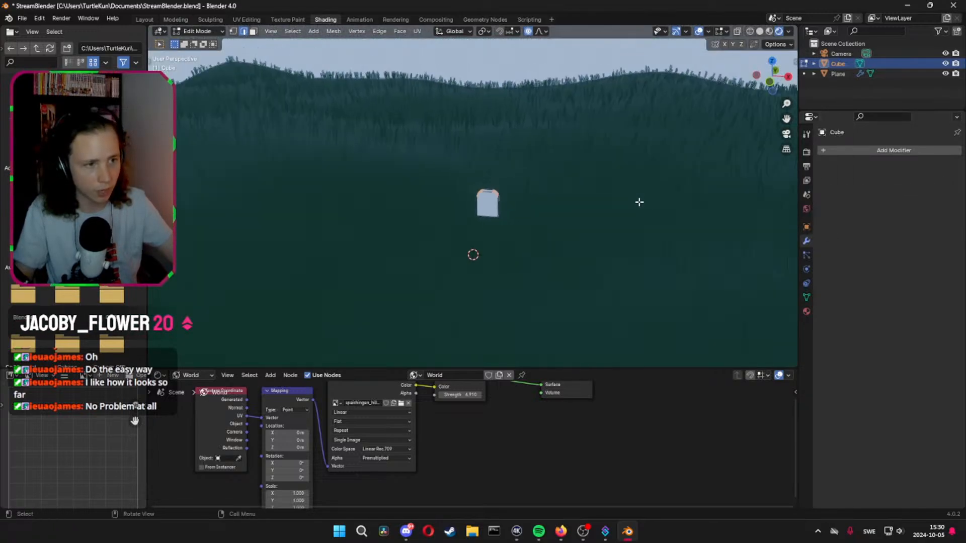
pyautogui.press('Tab')
pyautogui.moveTo(636, 206); pyautogui.dragTo(444, 202, button='middle')
pyautogui.scroll(7, 445, 202)
pyautogui.scroll(-4, 453, 199)
# Select all of the headstone's faces in face mode and subdivide them repeatedly into a finer grid
pyautogui.press('Tab')
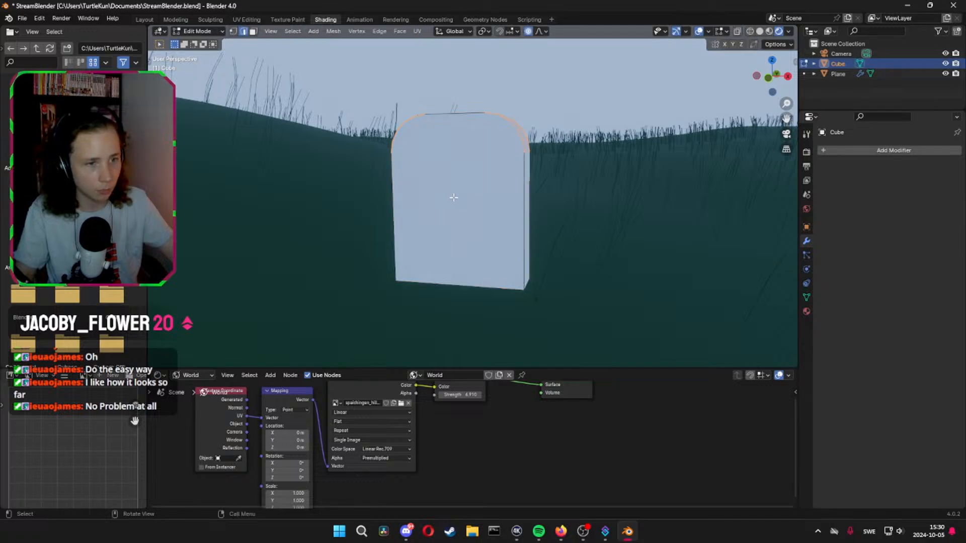
pyautogui.press('3')
pyautogui.click(499, 188)
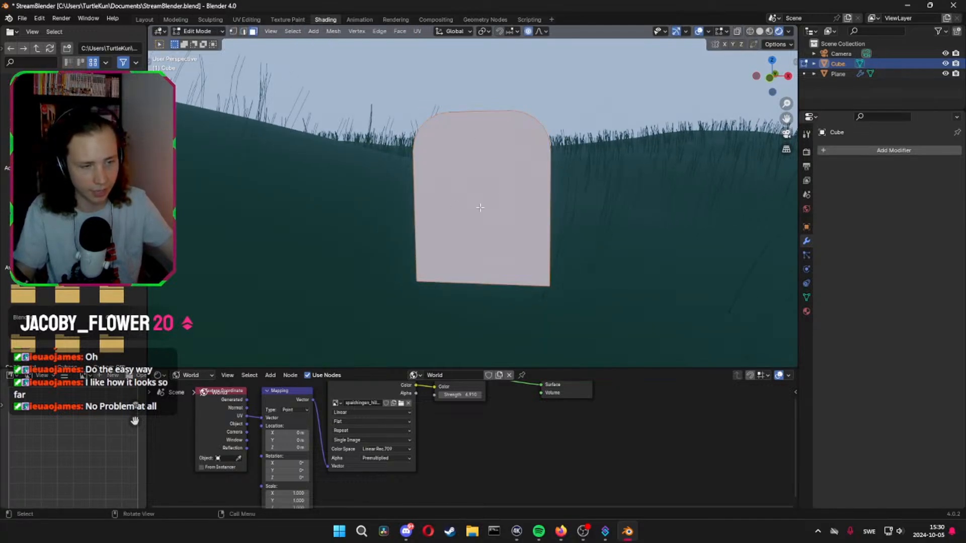
pyautogui.moveTo(480, 207); pyautogui.dragTo(483, 258, button='middle')
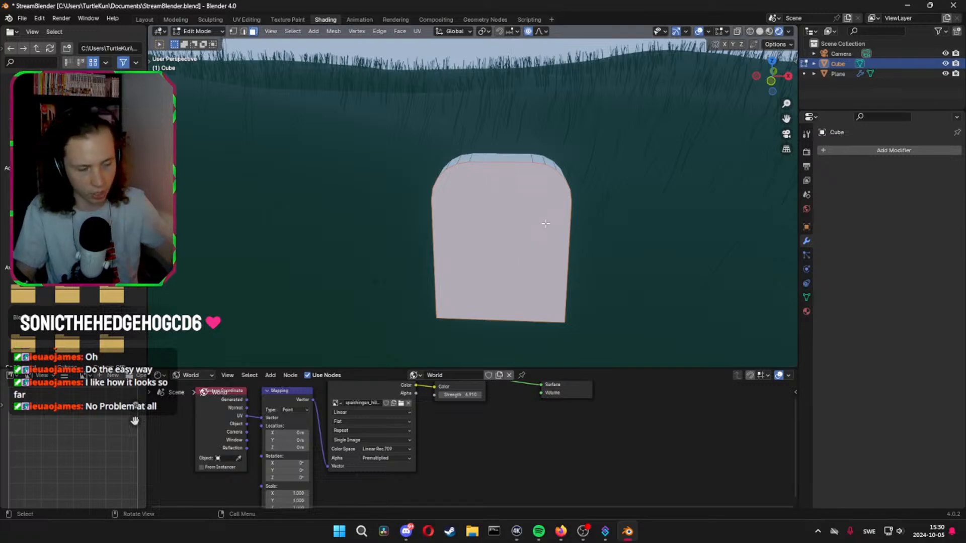
pyautogui.press('Tab')
pyautogui.press('Tab')
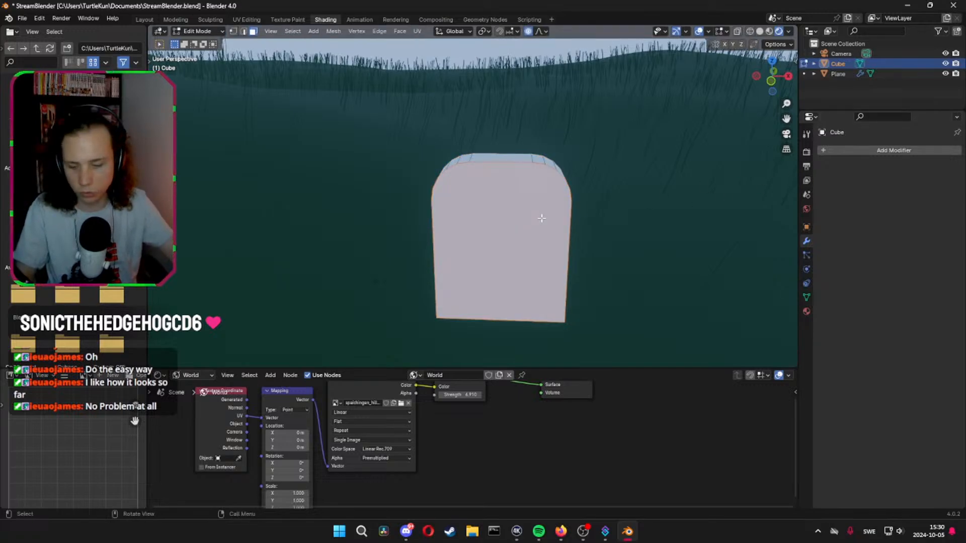
pyautogui.hotkey('ctrl', 'f')
pyautogui.click(525, 210)
pyautogui.hotkey('ctrl', 'f')
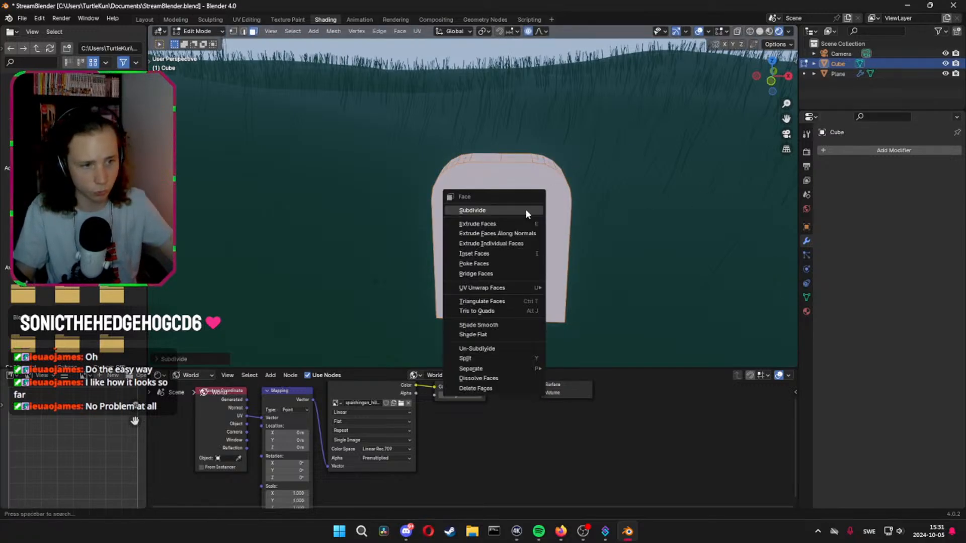
pyautogui.click(525, 209)
pyautogui.moveTo(525, 210); pyautogui.dragTo(441, 294, button='middle')
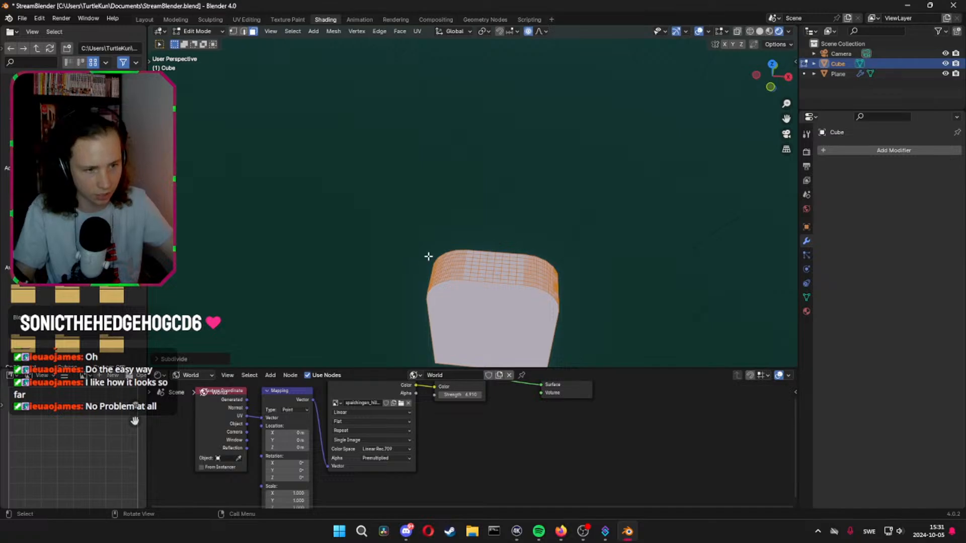
# Undo the headstone's grid subdivision and try subdividing only its large front face
pyautogui.moveTo(514, 299); pyautogui.dragTo(430, 229, button='middle')
pyautogui.hotkey('ctrl', 'z')
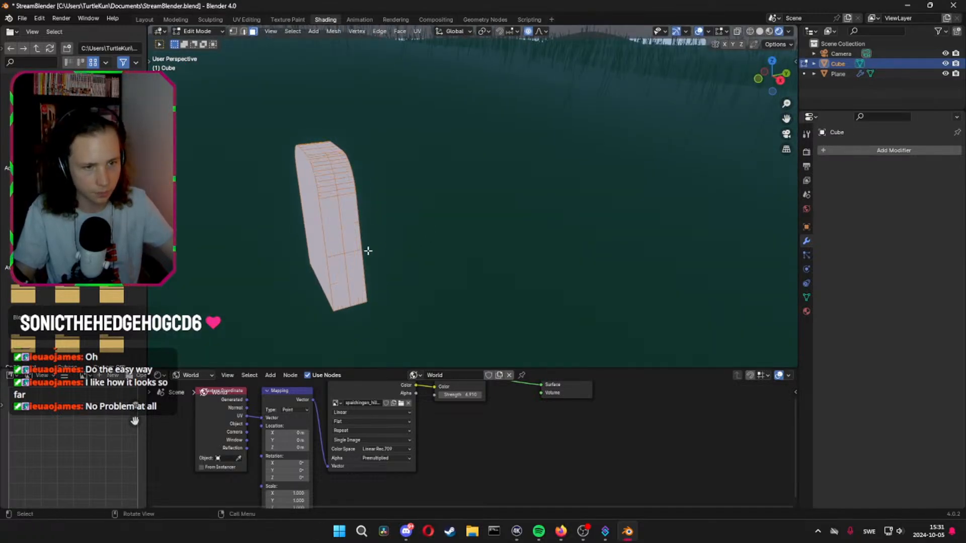
pyautogui.moveTo(361, 253); pyautogui.dragTo(476, 238, button='middle')
pyautogui.rightClick(476, 237)
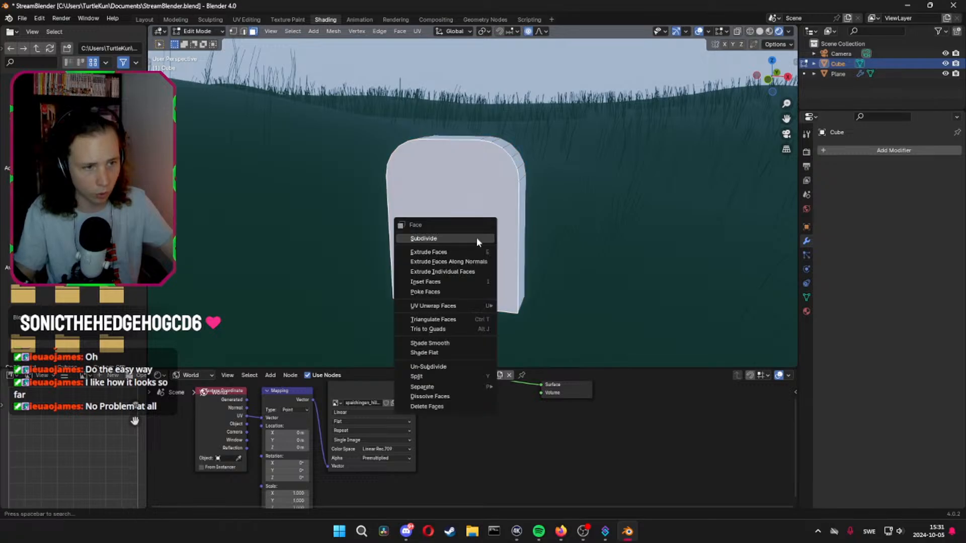
pyautogui.click(476, 238)
pyautogui.rightClick(475, 240)
pyautogui.press('Escape')
# Try a loop cut from the headstone's narrow side and return to Object Mode
pyautogui.hotkey('ctrl', 'r')
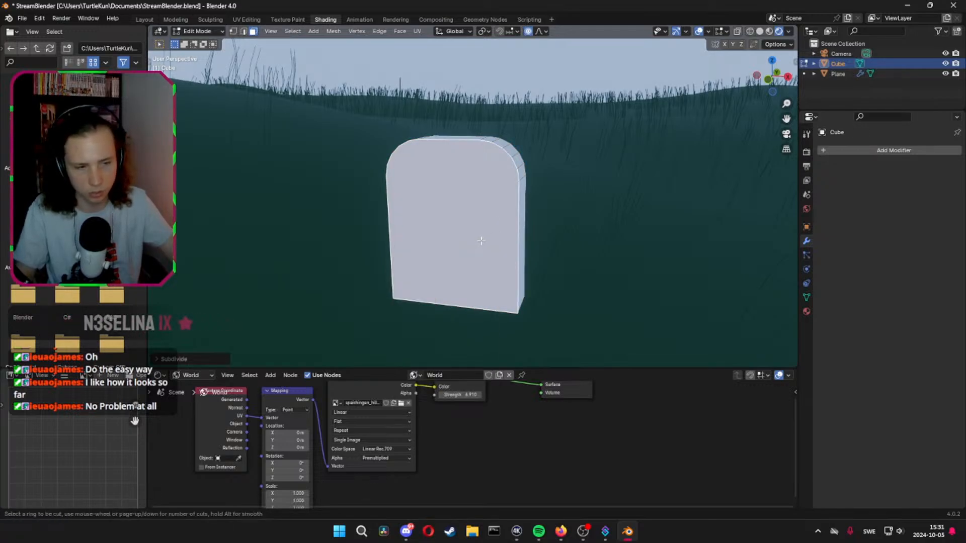
pyautogui.click(528, 228)
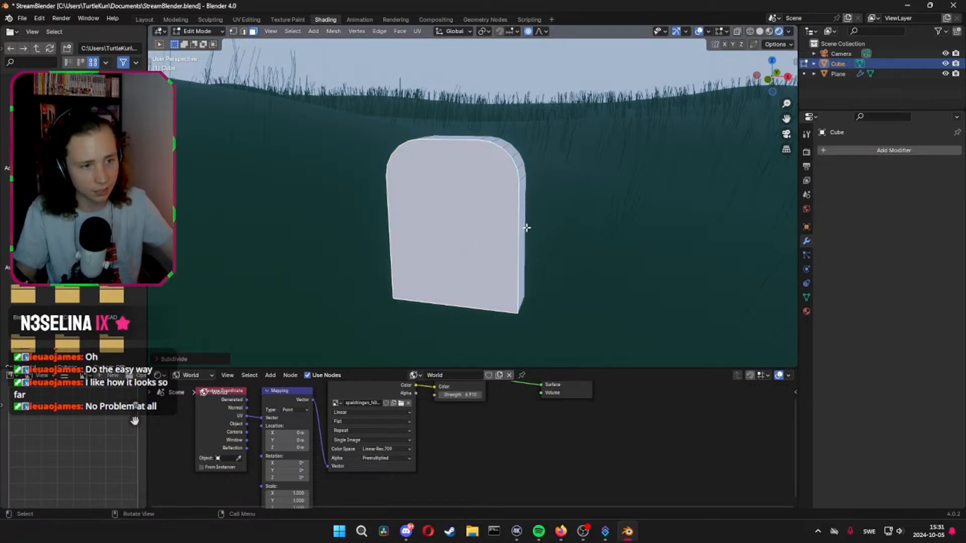
pyautogui.click(528, 227)
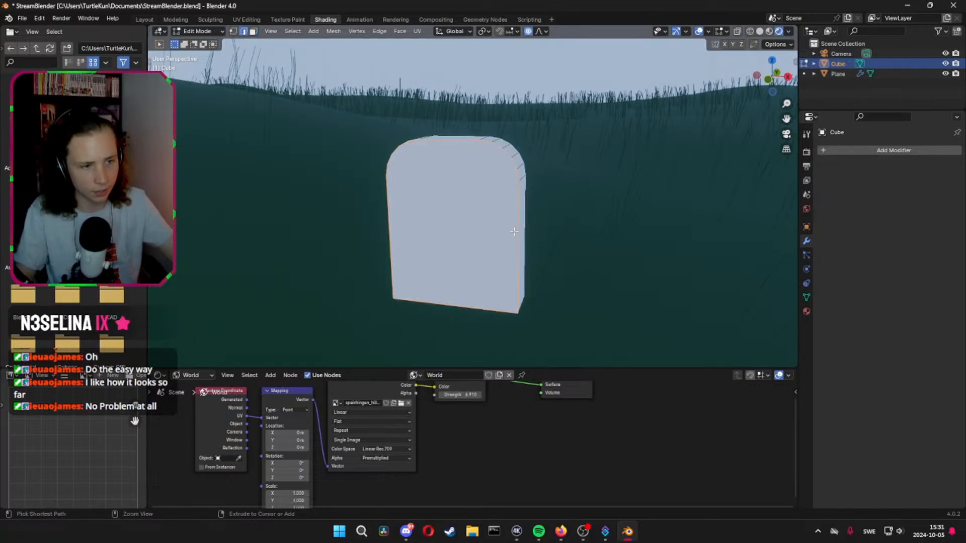
pyautogui.rightClick(457, 230)
pyautogui.press('Escape')
pyautogui.press('Tab')
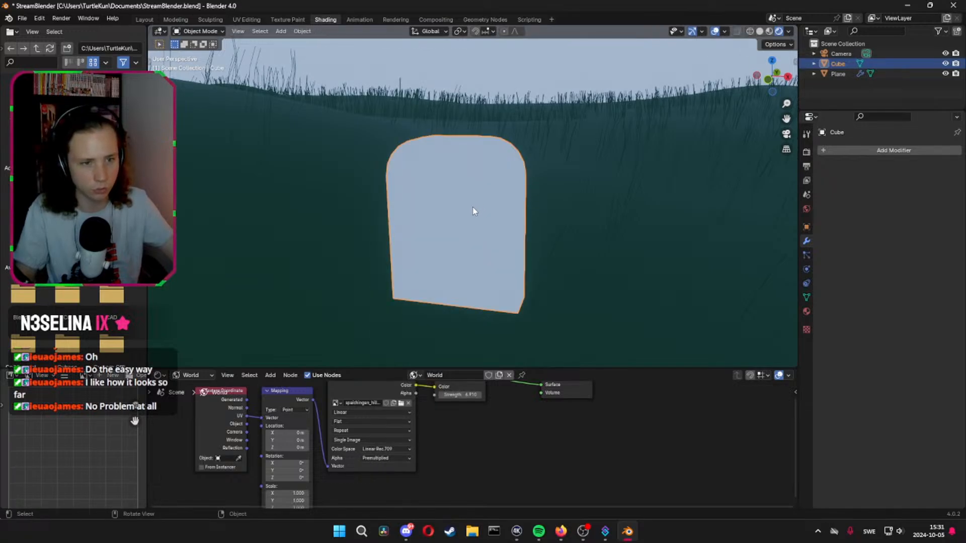
# Try a Subdivision Surface modifier on the rounded headstone
pyautogui.moveTo(473, 211); pyautogui.dragTo(509, 223, button='middle')
pyautogui.moveTo(764, 195); pyautogui.dragTo(748, 182, button='middle')
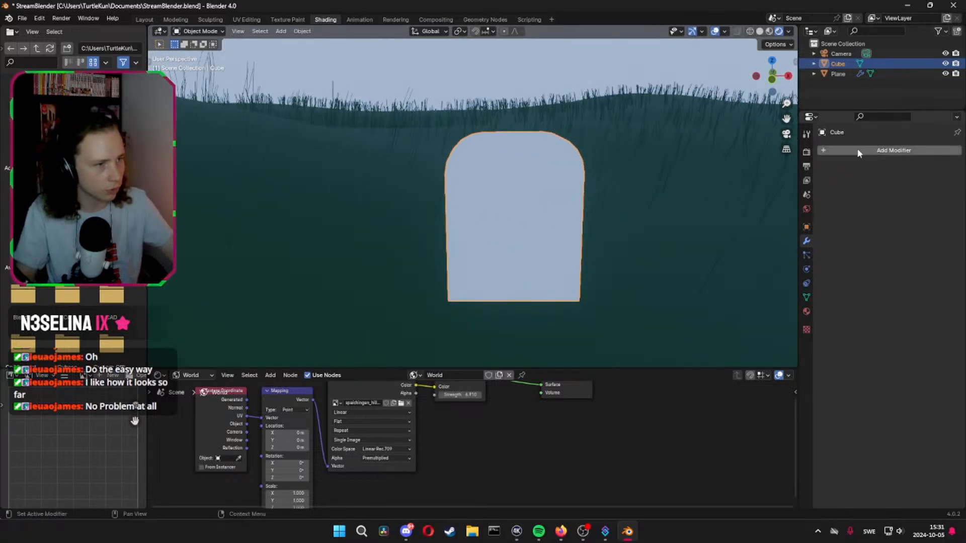
pyautogui.click(859, 151)
pyautogui.moveTo(840, 185)
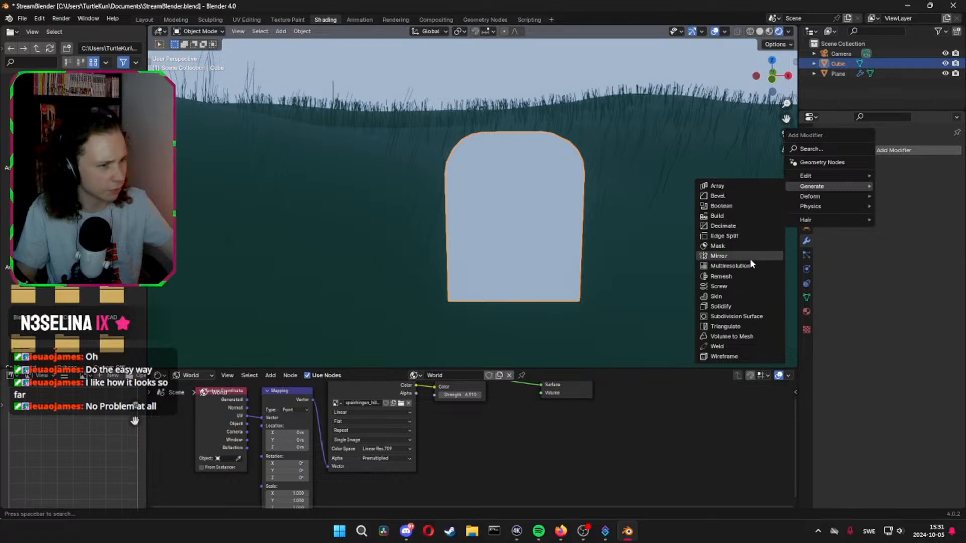
pyautogui.click(747, 320)
# Try insetting the headstone's front face and adding a loop cut on its narrow side
pyautogui.moveTo(563, 216); pyautogui.dragTo(365, 223, button='middle')
pyautogui.press('Tab')
pyautogui.press('i')
pyautogui.click(662, 201)
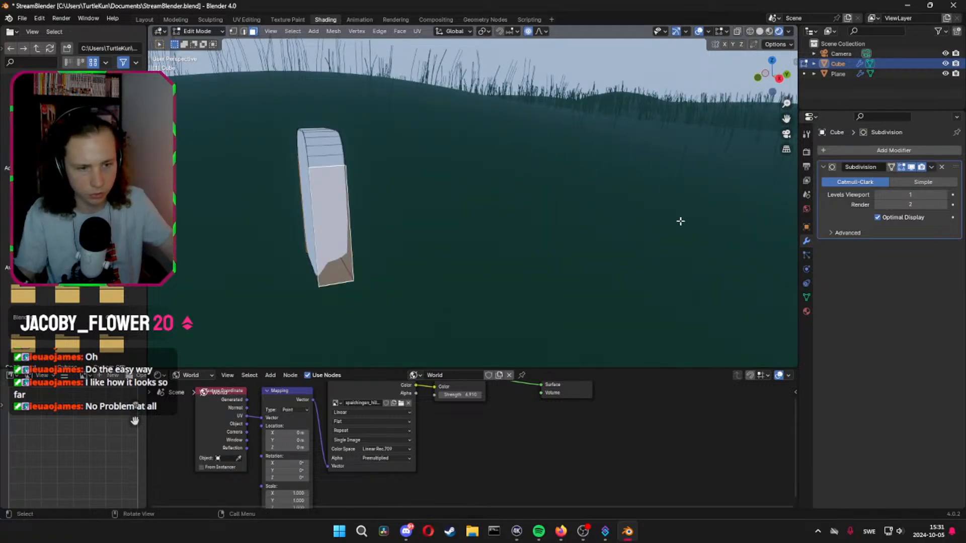
pyautogui.press('2')
pyautogui.hotkey('ctrl', 'r')
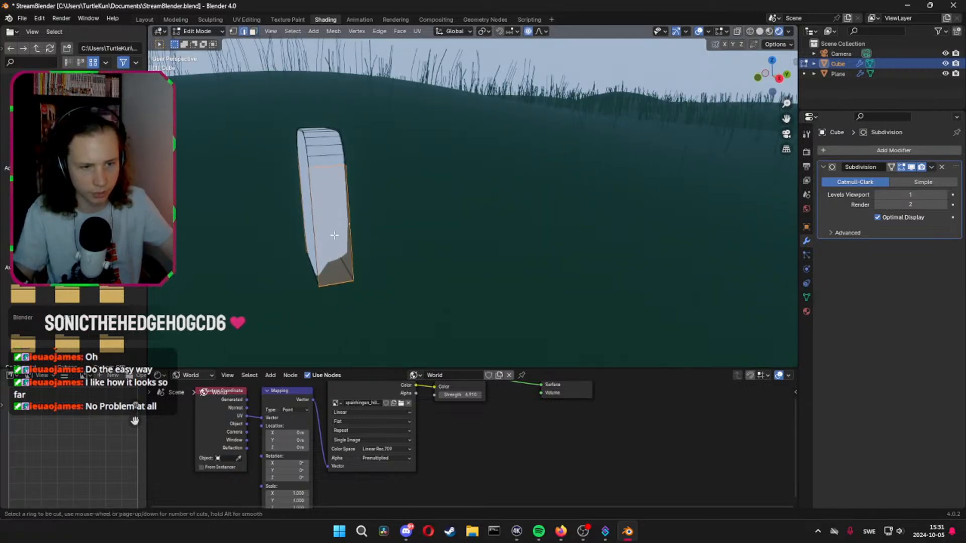
pyautogui.click(329, 298)
pyautogui.click(329, 298)
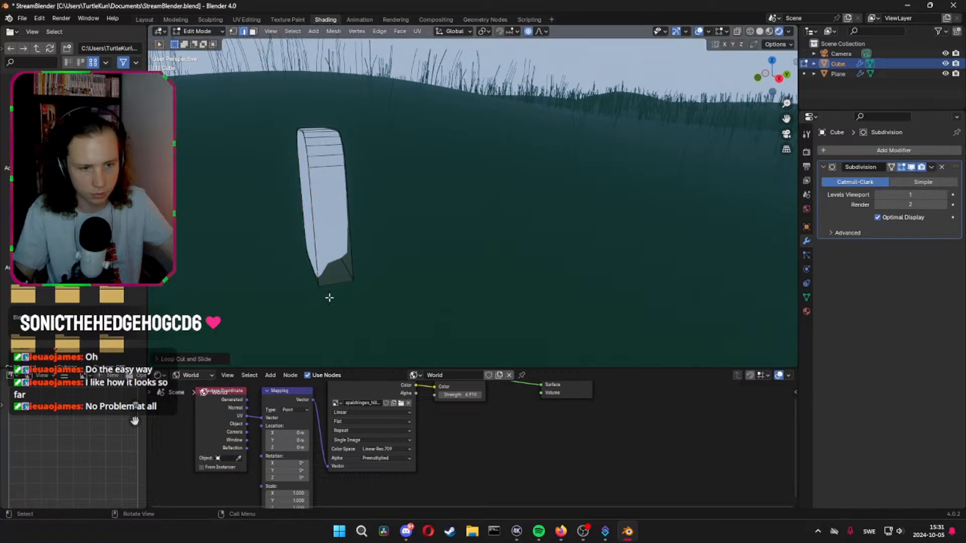
pyautogui.moveTo(322, 272); pyautogui.dragTo(472, 274, button='middle')
pyautogui.click(472, 268)
# Undo the last edits to the headstone mesh and try another loop cut on its narrow side
pyautogui.hotkey('ctrl', 'z')
pyautogui.hotkey('ctrl', 'z')
pyautogui.hotkey('ctrl', 'z')
pyautogui.hotkey('ctrl', 'z')
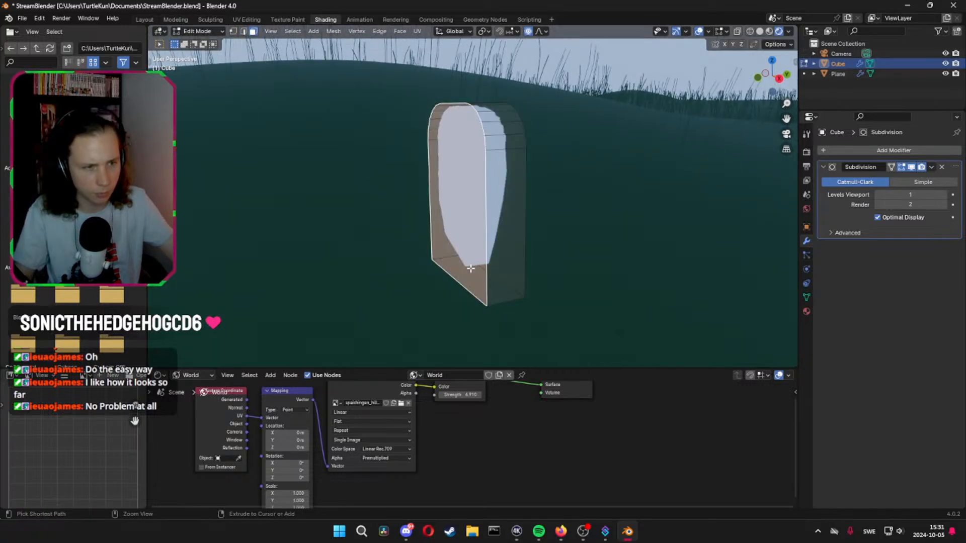
pyautogui.hotkey('ctrl', 'r')
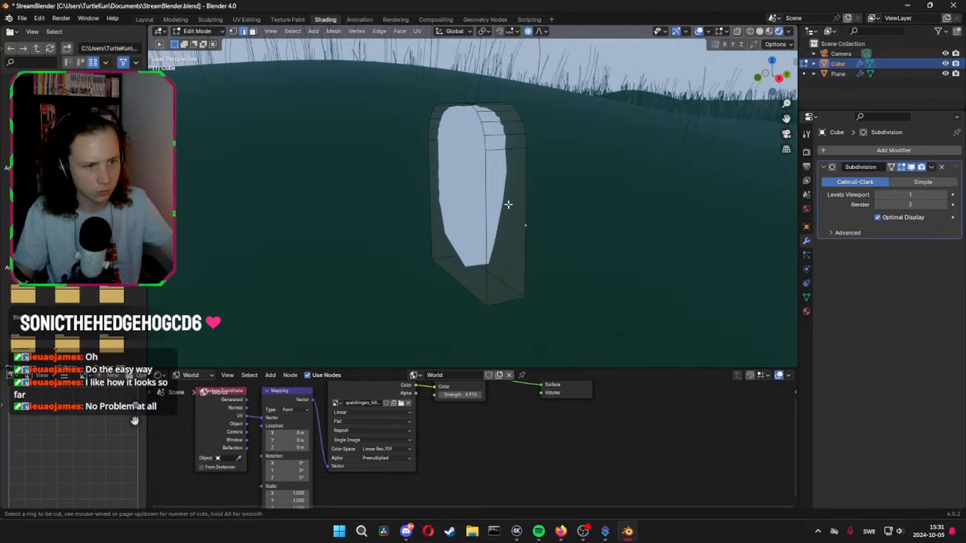
pyautogui.press('2')
pyautogui.press('Escape')
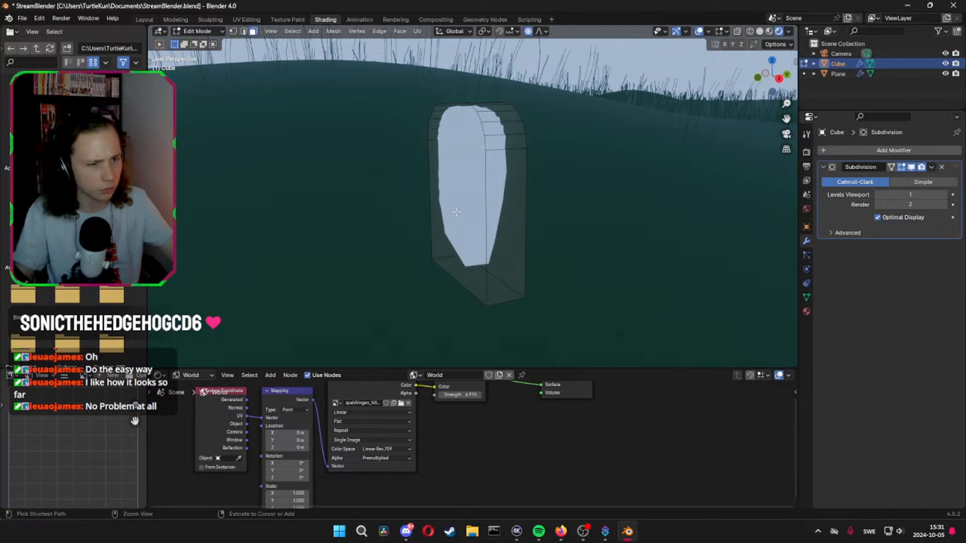
# Undo the Subdivision modifier and the corner bevel, going back to the plain rectangular slab
pyautogui.hotkey('ctrl', 'z')
pyautogui.hotkey('ctrl', 'z')
pyautogui.hotkey('ctrl', 'z')
pyautogui.hotkey('ctrl', 'z')
pyautogui.hotkey('ctrl', 'z')
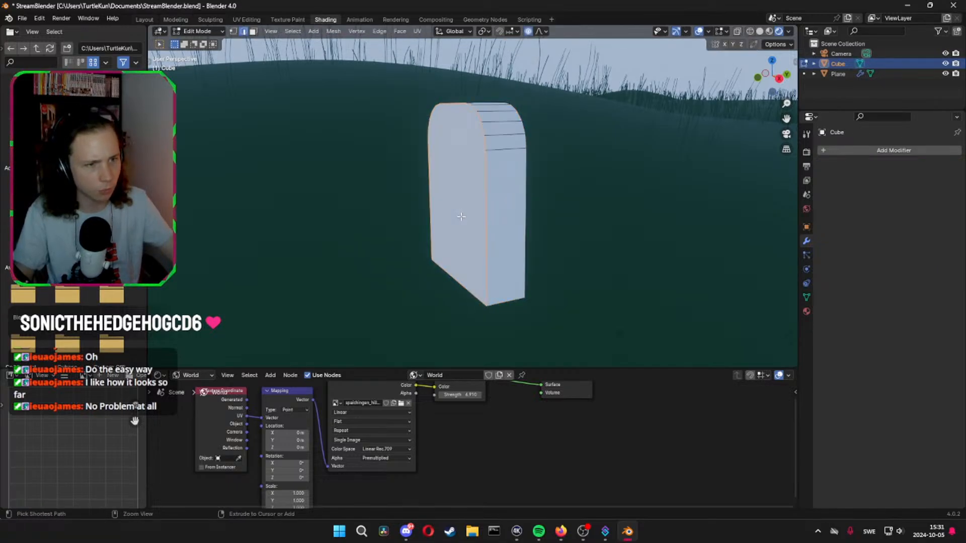
pyautogui.hotkey('ctrl', 'z')
pyautogui.hotkey('ctrl', 'z')
pyautogui.hotkey('ctrl', 'z')
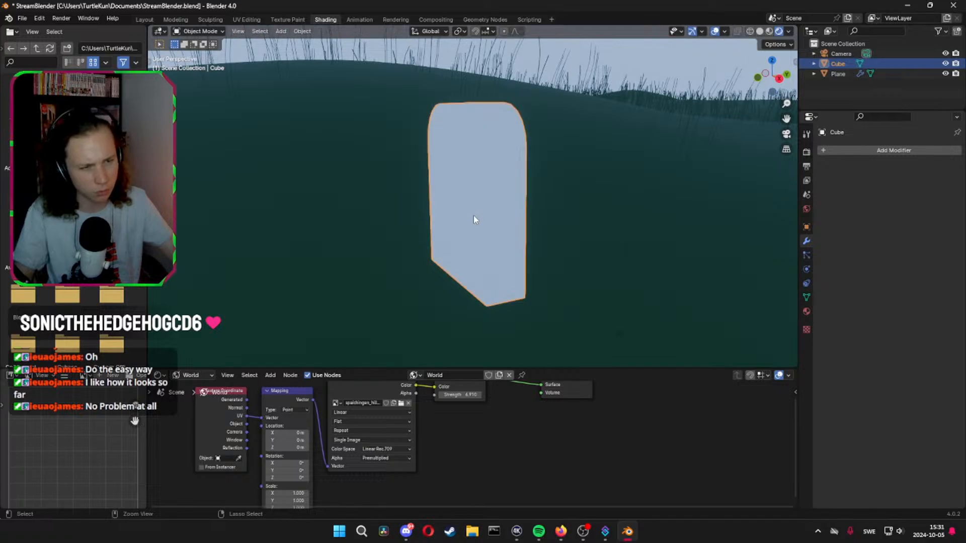
pyautogui.hotkey('ctrl', 'z')
pyautogui.hotkey('ctrl', 'z')
pyautogui.hotkey('ctrl', 'z')
pyautogui.hotkey('ctrl', 'z')
pyautogui.hotkey('ctrl', 'z')
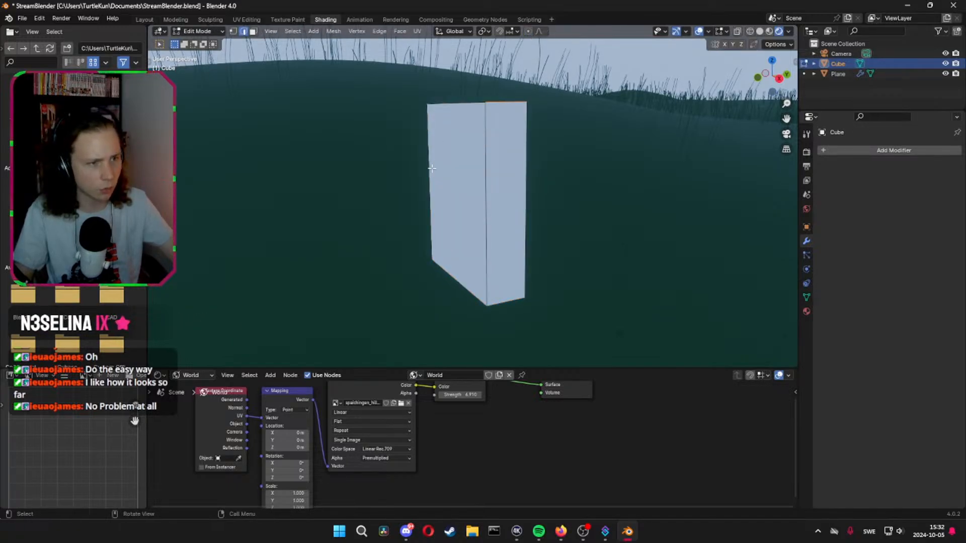
# Try a horizontal loop cut around the slab, slid all the way down to its bottom edge
pyautogui.moveTo(431, 168); pyautogui.dragTo(477, 180, button='middle')
pyautogui.press('Tab')
pyautogui.press('Tab')
pyautogui.hotkey('ctrl', 'r')
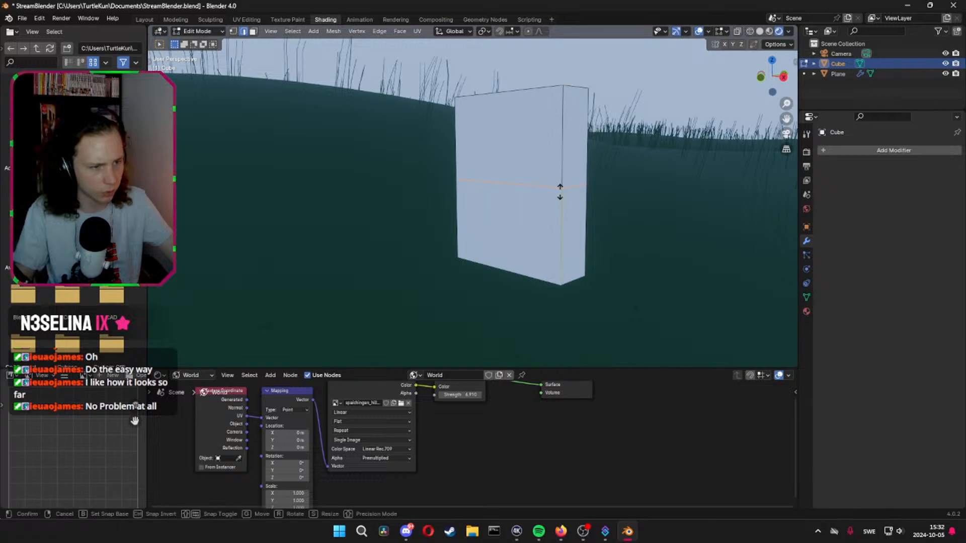
pyautogui.click(560, 193)
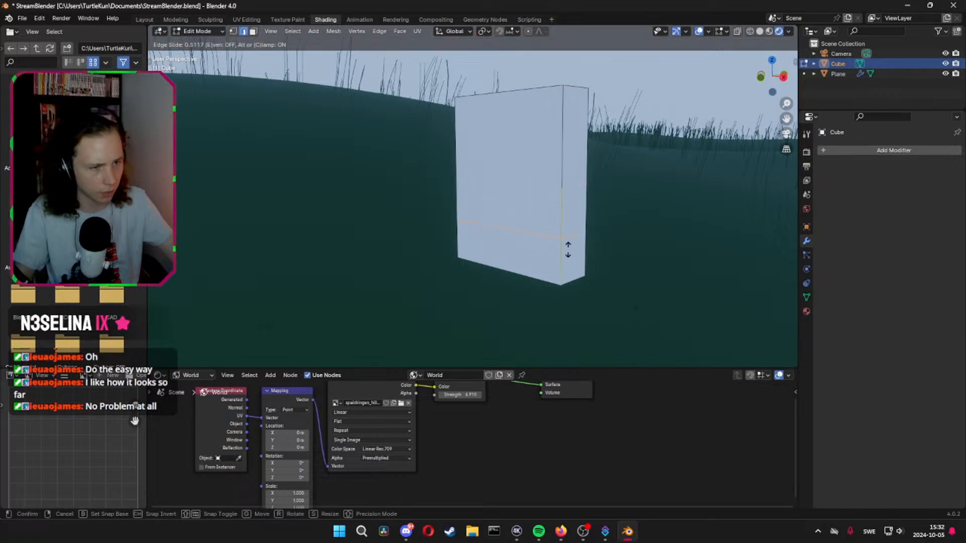
pyautogui.click(575, 290)
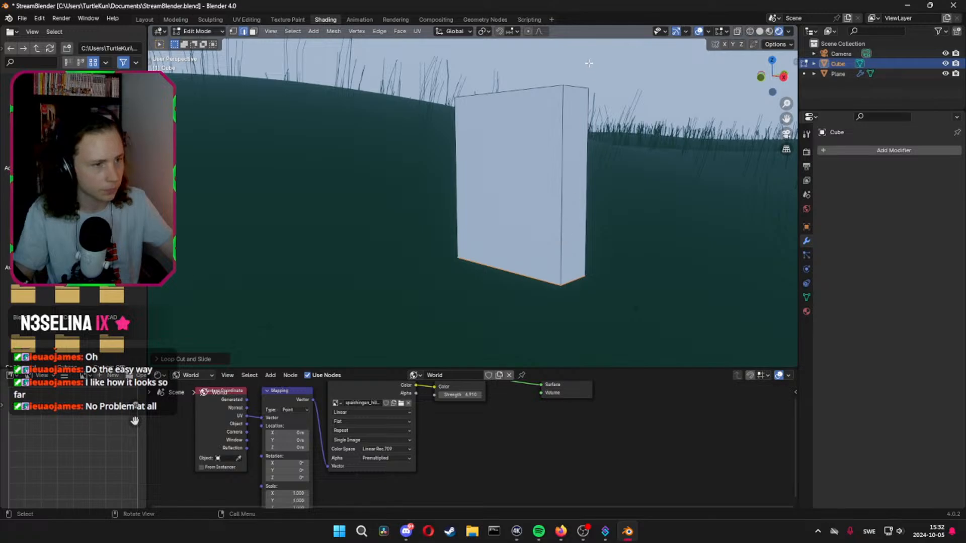
# Bevel the slab's two upper side edges with 5 segments and a width of about 0.49 m, then return to Object Mode
pyautogui.moveTo(577, 87); pyautogui.dragTo(513, 154, button='middle')
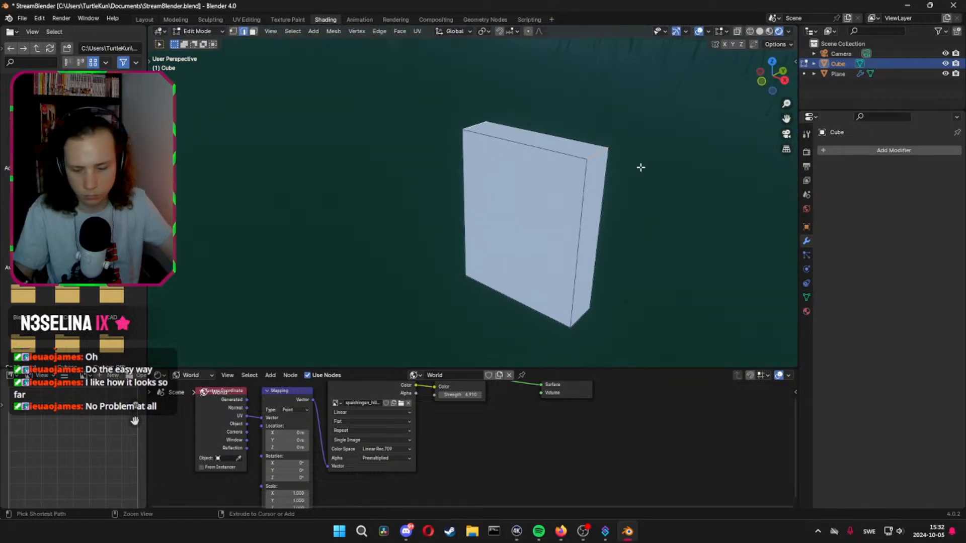
pyautogui.hotkey('ctrl', 'b')
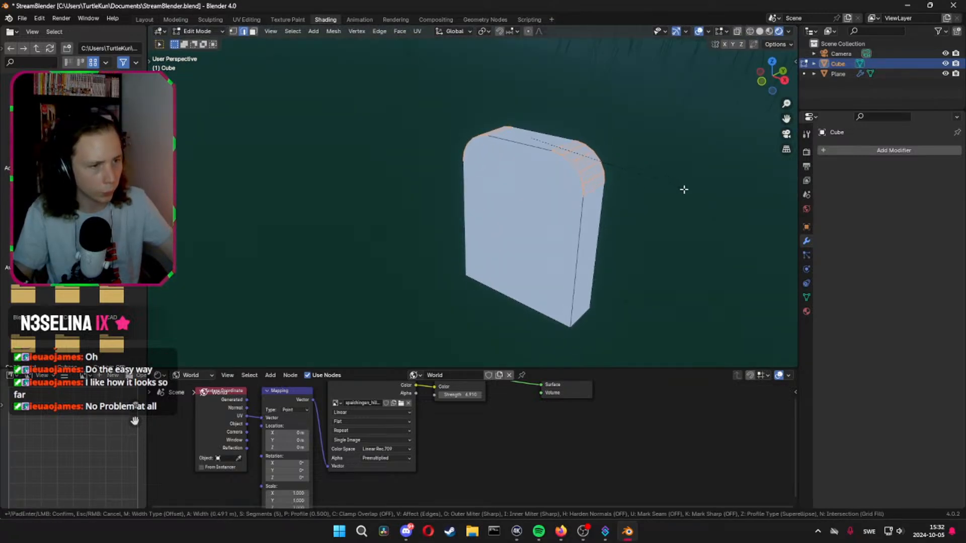
pyautogui.click(688, 196)
pyautogui.moveTo(688, 196); pyautogui.dragTo(649, 204, button='middle')
pyautogui.press('Tab')
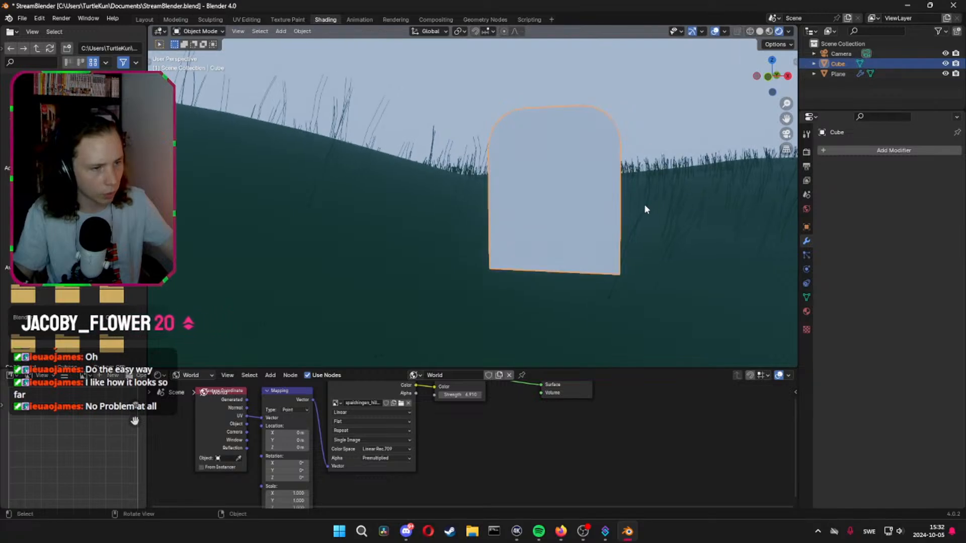
# Add a Subdivision Surface modifier to the rounded headstone
pyautogui.click(835, 150)
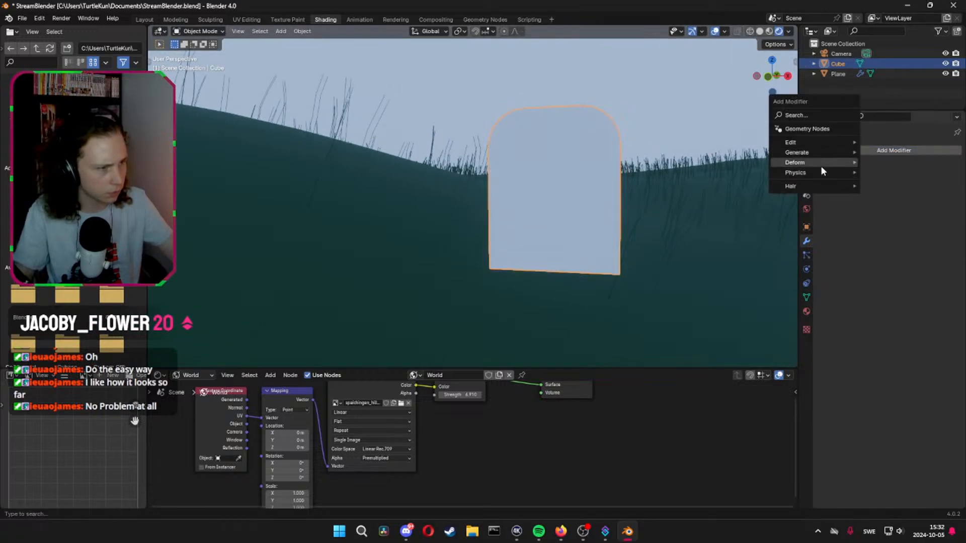
pyautogui.moveTo(822, 168)
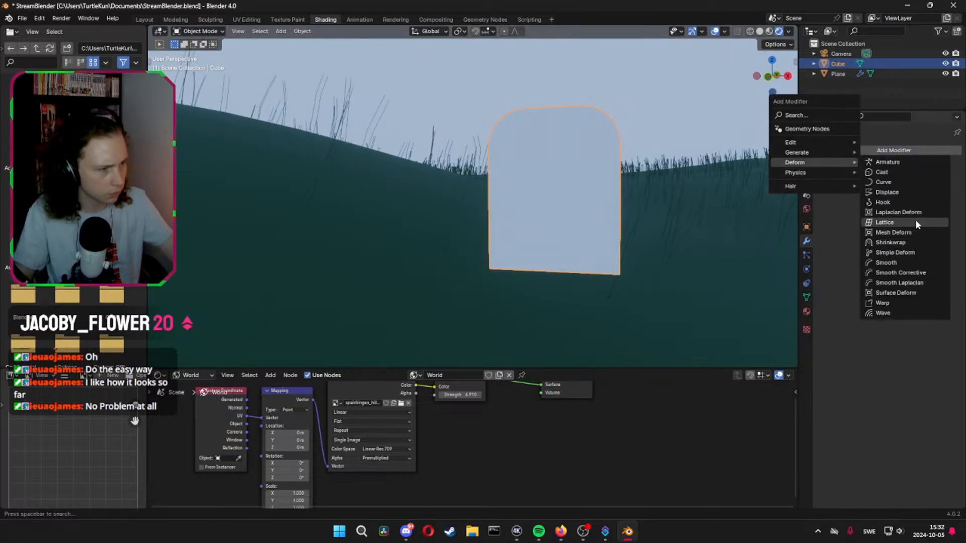
pyautogui.moveTo(816, 151)
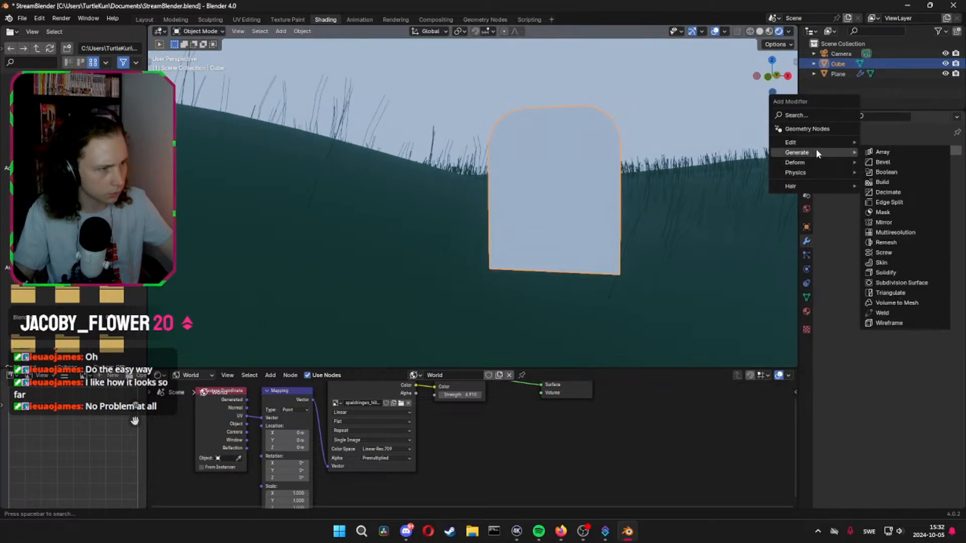
pyautogui.click(898, 282)
# Add a centred loop cut along the headstone's narrow side and bevel it about 0.56 m with one segment and Clamp Overlap on
pyautogui.moveTo(664, 258); pyautogui.dragTo(553, 225, button='middle')
pyautogui.press('Tab')
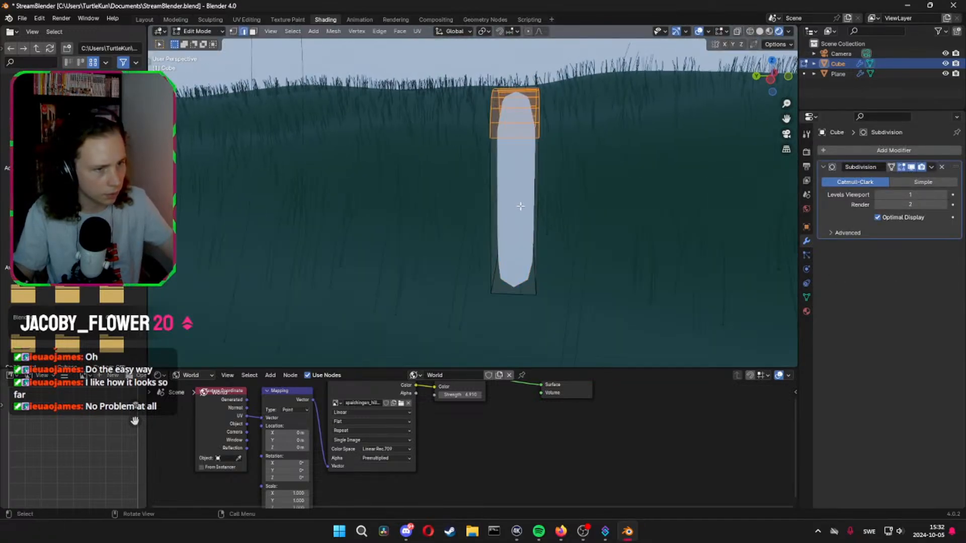
pyautogui.hotkey('ctrl', 'r')
pyautogui.click(511, 95)
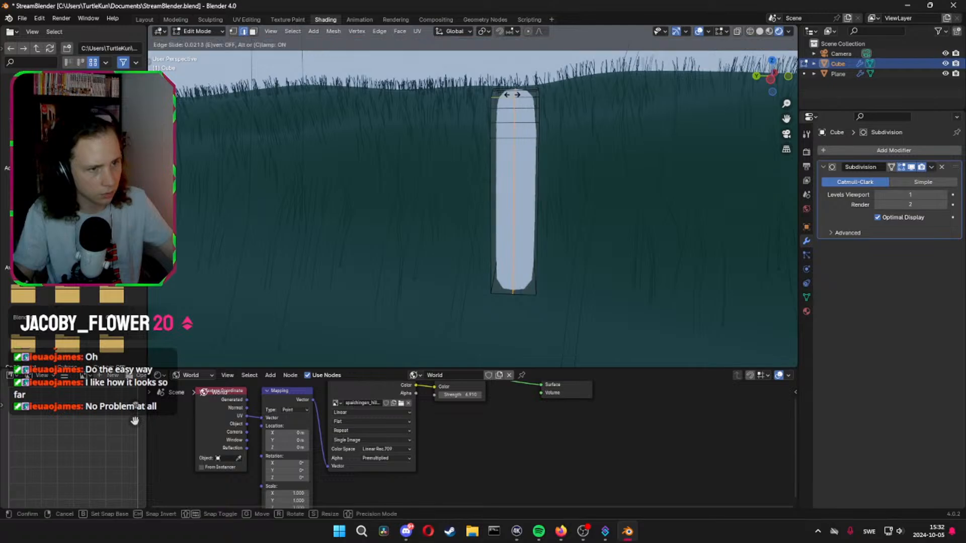
pyautogui.rightClick(509, 95)
pyautogui.hotkey('ctrl', 'b')
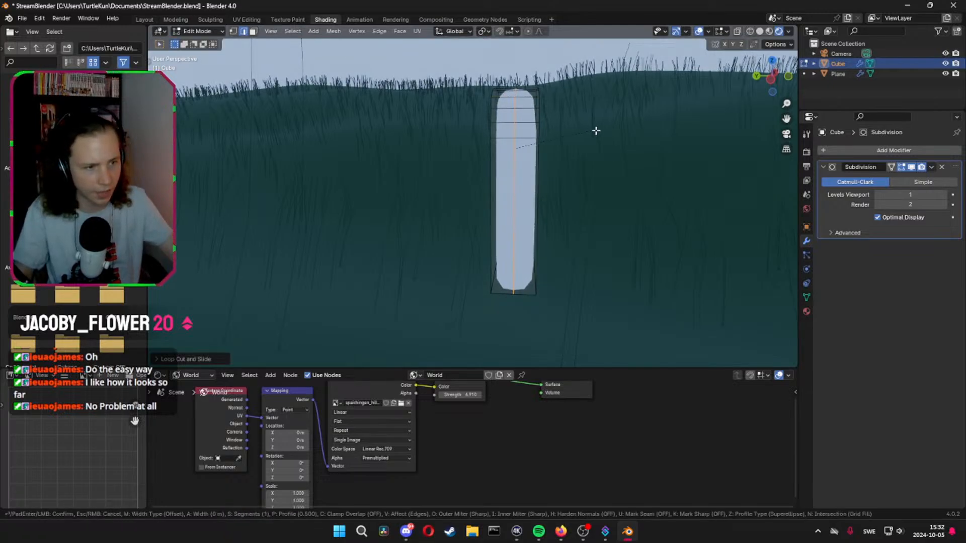
pyautogui.press('c')
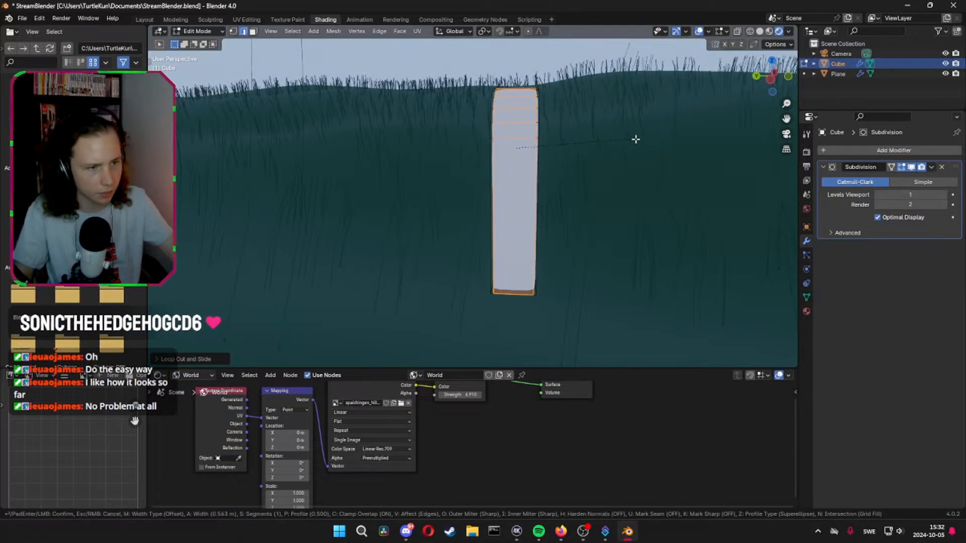
pyautogui.click(643, 139)
pyautogui.moveTo(641, 140); pyautogui.dragTo(665, 209, button='middle')
pyautogui.press('Tab')
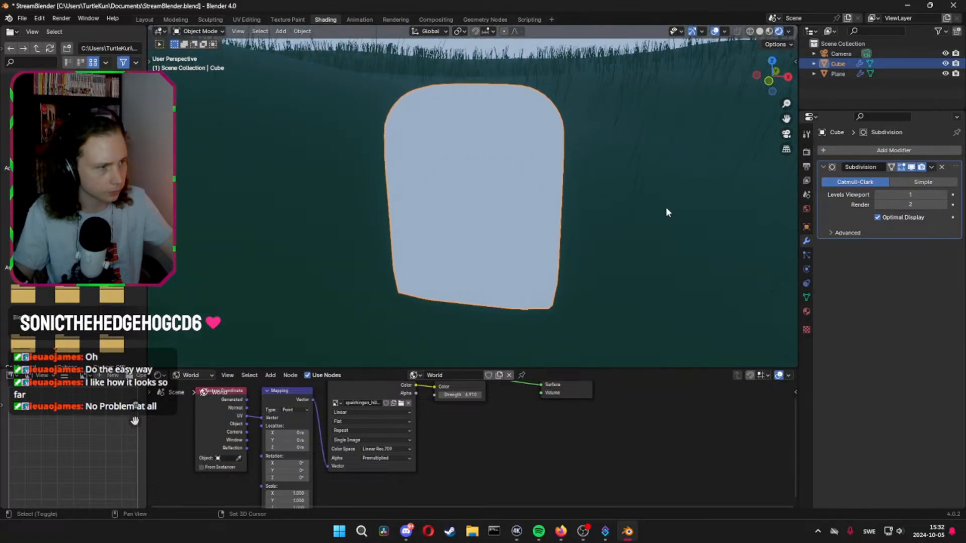
# Set the Subdivision modifier's viewport and render levels to 4 and apply the modifier
pyautogui.click(944, 194)
pyautogui.click(944, 204)
pyautogui.click(944, 195)
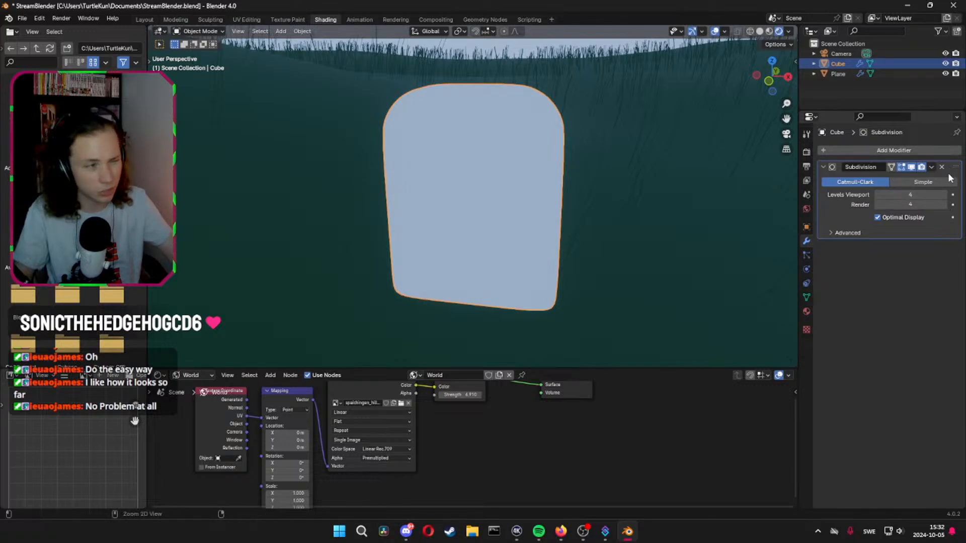
pyautogui.hotkey('ctrl', 'a')
# Examine the applied subdivision's mesh topology on the headstone's front face in Edit Mode
pyautogui.press('Tab')
pyautogui.moveTo(638, 207); pyautogui.dragTo(533, 216, button='middle')
pyautogui.press('Tab')
pyautogui.press('Tab')
pyautogui.scroll(5, 511, 184)
pyautogui.keyDown('shift'); pyautogui.moveTo(523, 120); pyautogui.dragTo(484, 223, button='middle'); pyautogui.keyUp('shift')
pyautogui.scroll(3, 518, 163)
pyautogui.scroll(-2, 453, 247)
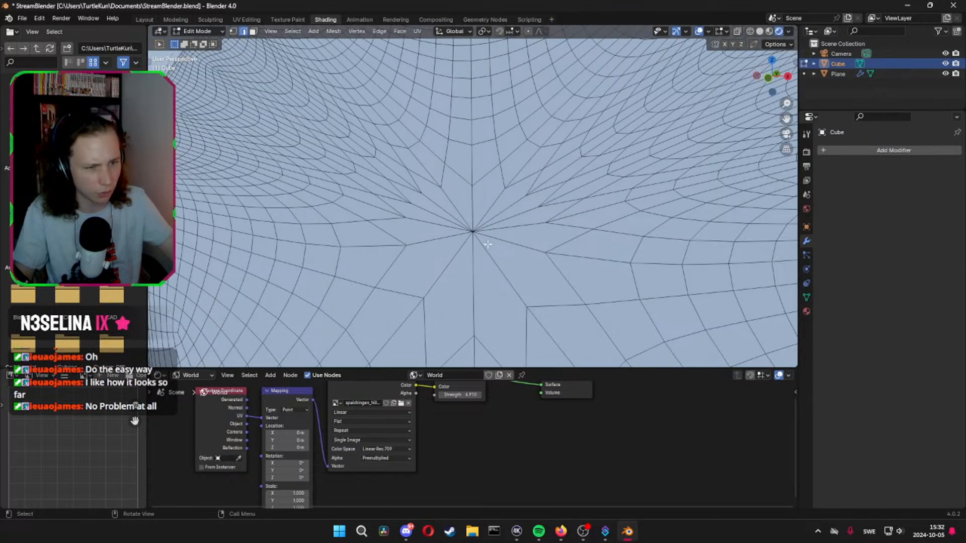
pyautogui.scroll(-4, 459, 212)
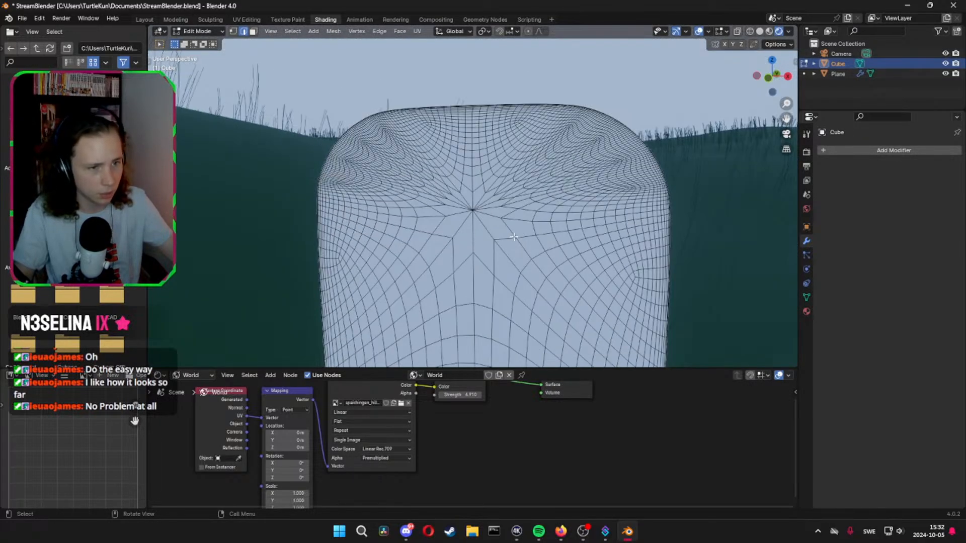
pyautogui.scroll(-5, 546, 257)
pyautogui.press('Tab')
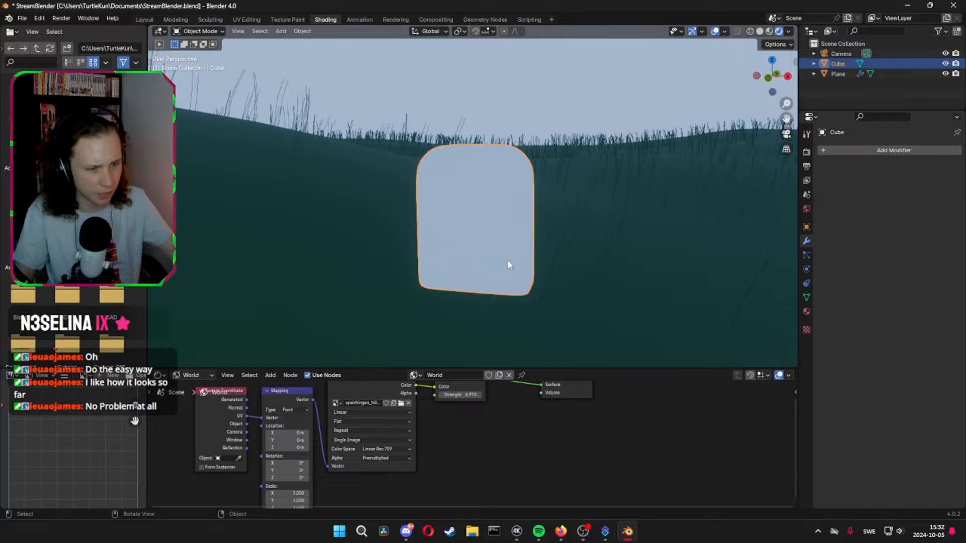
# Add a Displace modifier to the headstone and create a new texture for it
pyautogui.moveTo(508, 263); pyautogui.dragTo(553, 244, button='middle')
pyautogui.click(850, 150)
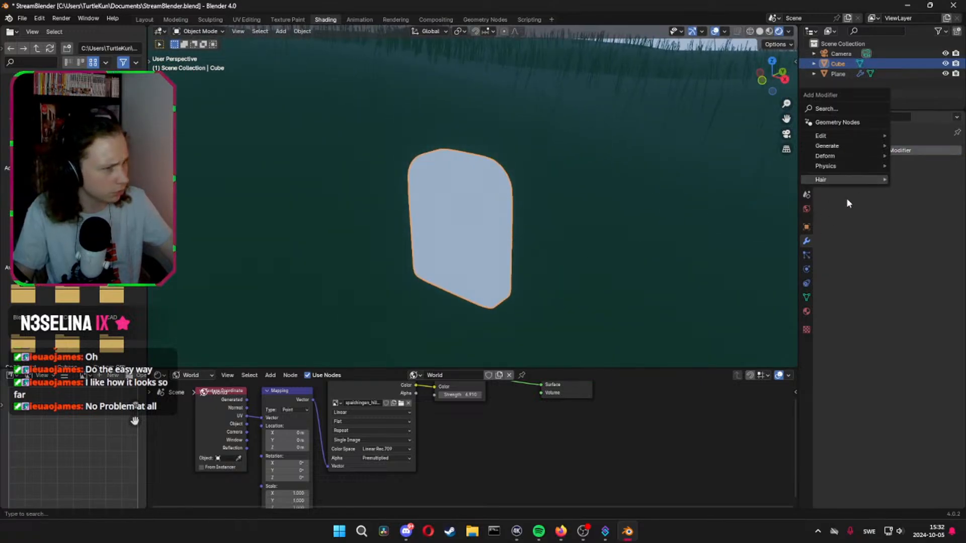
pyautogui.moveTo(847, 147)
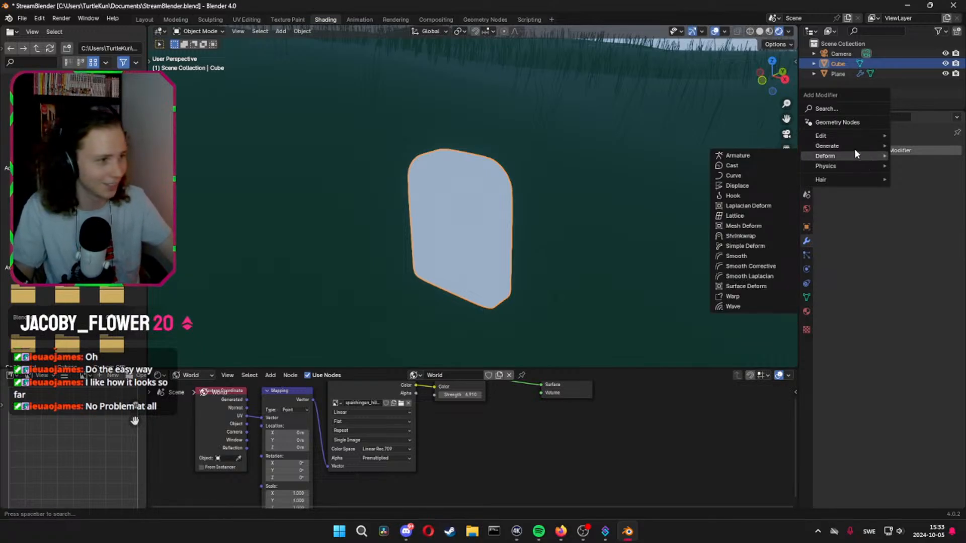
pyautogui.click(756, 185)
pyautogui.click(913, 183)
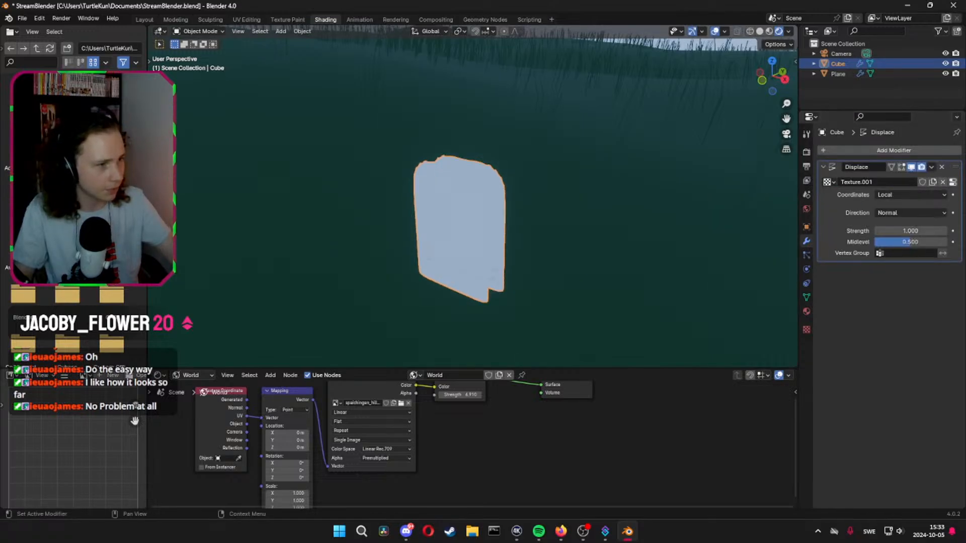
pyautogui.moveTo(723, 197); pyautogui.dragTo(703, 179, button='middle')
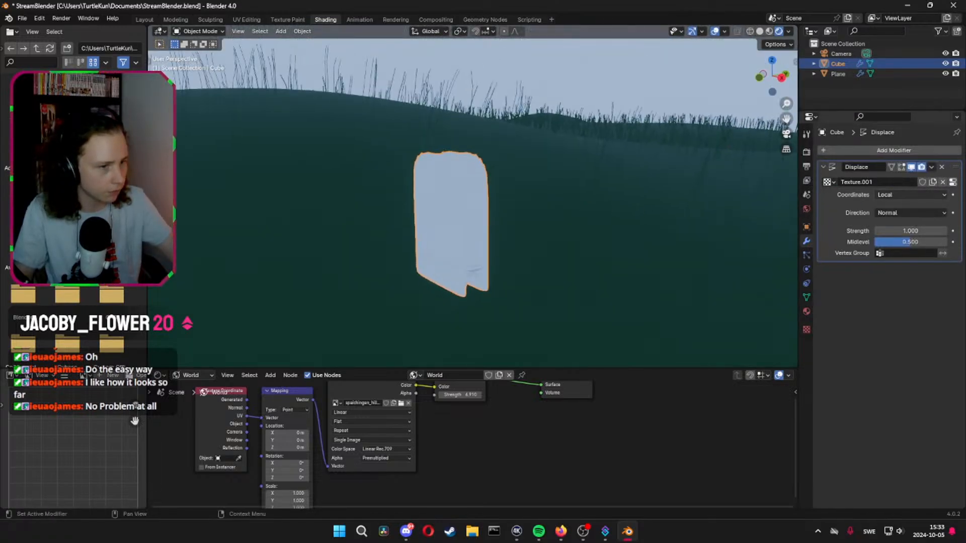
# Change the displacement texture's type to Clouds and set its size to 0.50
pyautogui.click(953, 183)
pyautogui.click(886, 181)
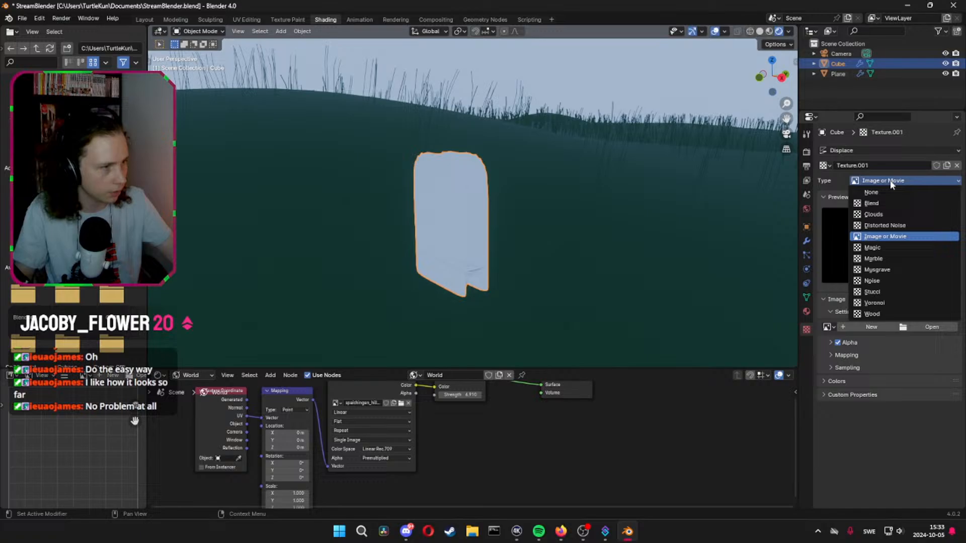
pyautogui.click(886, 210)
pyautogui.moveTo(704, 234); pyautogui.dragTo(795, 273, button='middle')
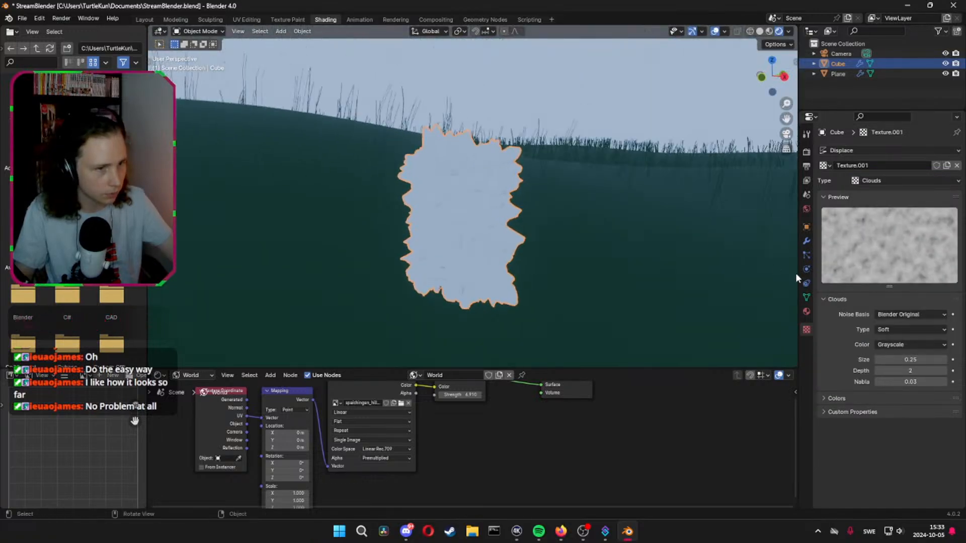
pyautogui.moveTo(920, 356)
pyautogui.mouseDown()
pyautogui.moveTo(963, 356)
pyautogui.moveTo(920, 359)
pyautogui.moveTo(938, 359)
pyautogui.mouseUp()
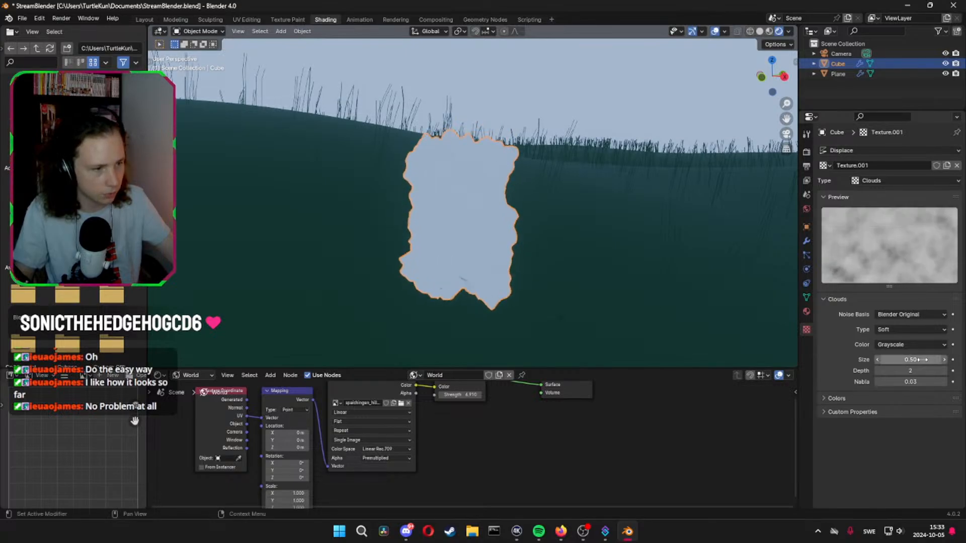
# Set the headstone's Displace strength to 0.120
pyautogui.click(806, 241)
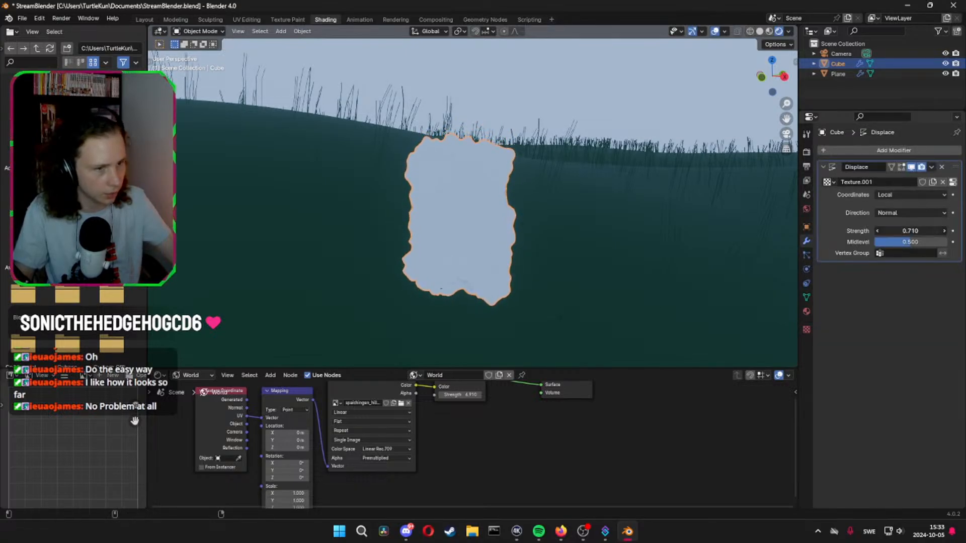
pyautogui.moveTo(911, 231); pyautogui.dragTo(897, 230)
pyautogui.moveTo(634, 256); pyautogui.dragTo(578, 247, button='middle')
pyautogui.moveTo(542, 282); pyautogui.dragTo(539, 249, button='middle')
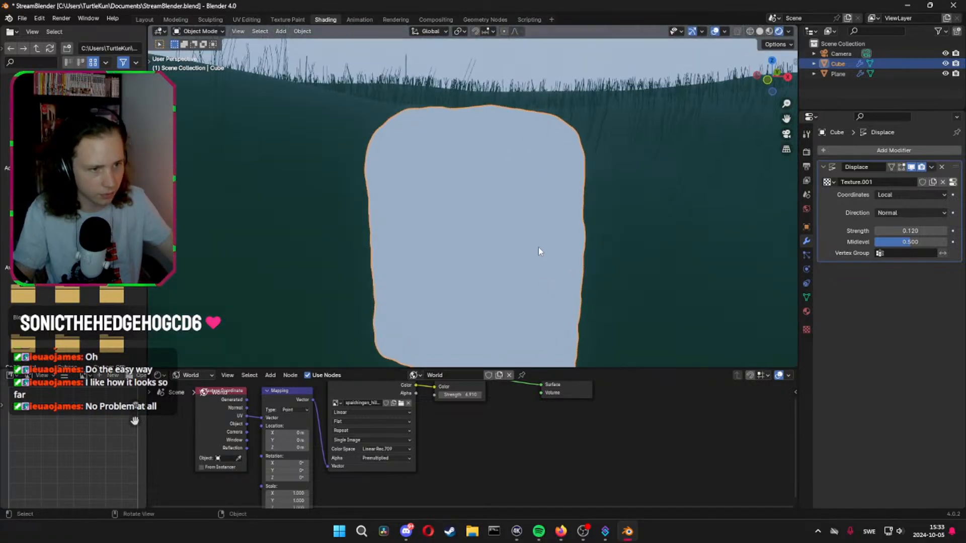
pyautogui.scroll(-2, 539, 247)
pyautogui.rightClick(513, 257)
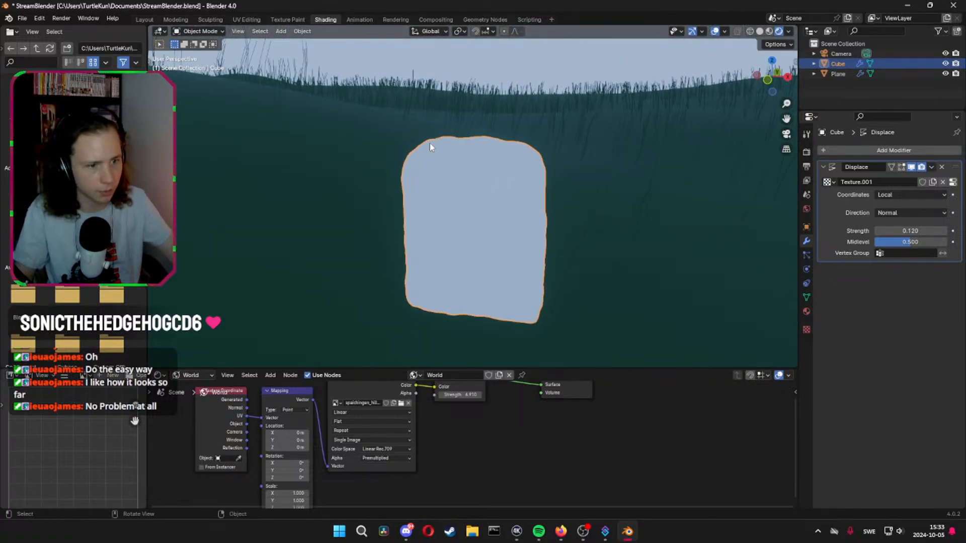
# Switch the shader editor to object shading, give the headstone a new material and darken its base colour to grey
pyautogui.click(191, 375)
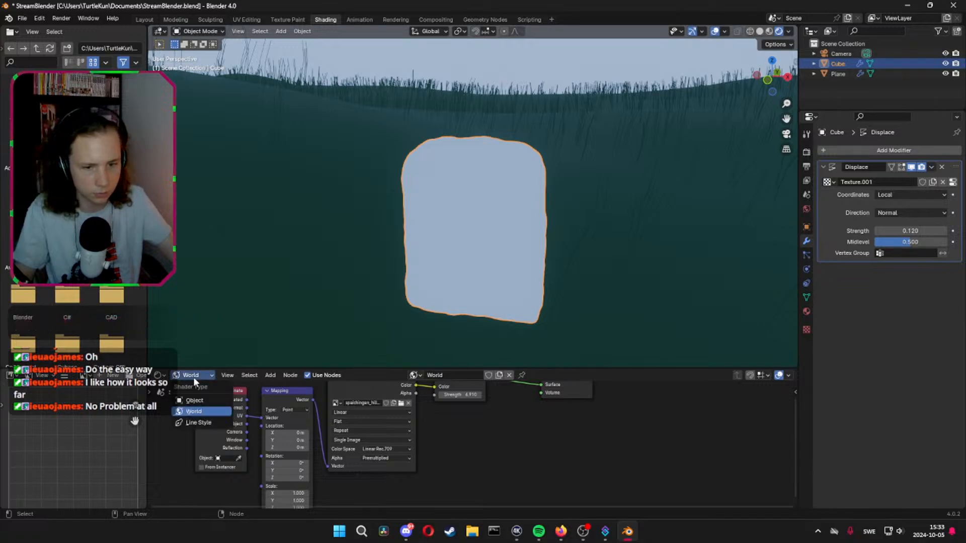
pyautogui.click(199, 399)
pyautogui.moveTo(502, 423); pyautogui.dragTo(502, 451, button='middle')
pyautogui.click(497, 412)
pyautogui.moveTo(548, 321); pyautogui.dragTo(547, 327)
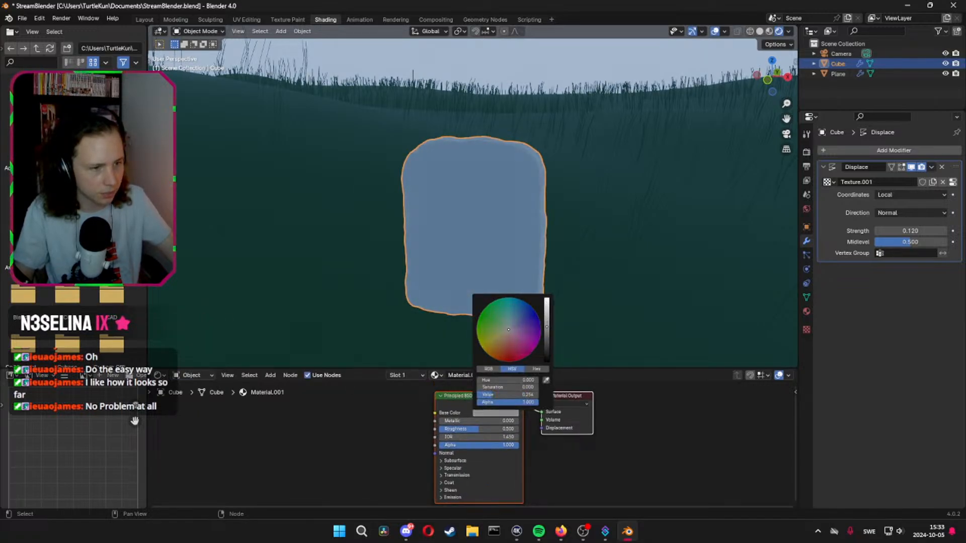
# Add an Ambient Occlusion node before the Principled BSDF in the headstone's material
pyautogui.moveTo(293, 436); pyautogui.dragTo(397, 436, button='middle')
pyautogui.hotkey('shift', 'a')
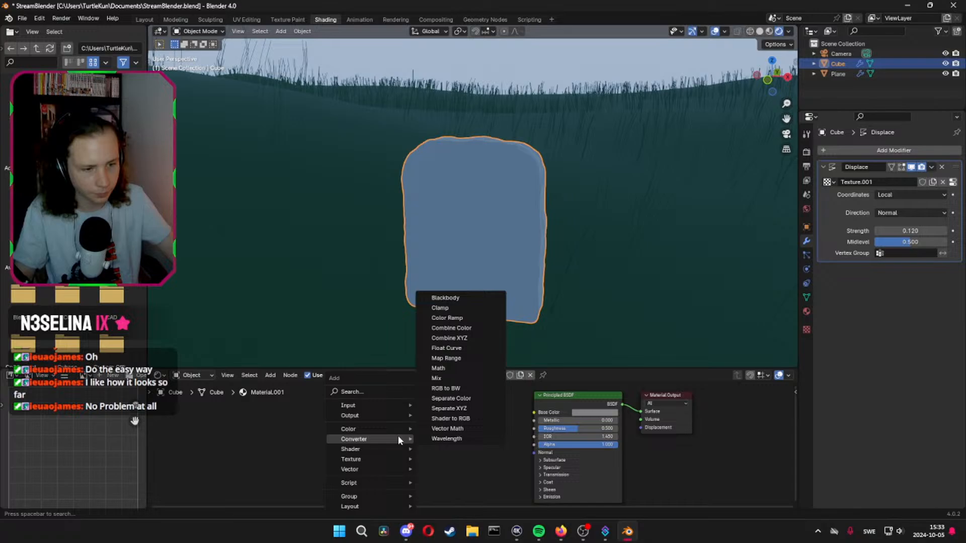
pyautogui.click(366, 391)
pyautogui.write('ambient')
pyautogui.press('Return')
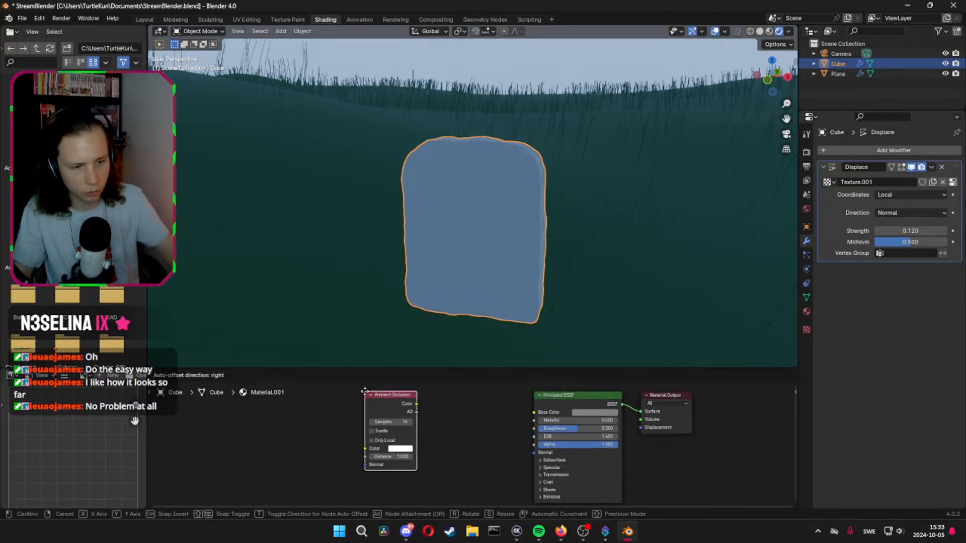
pyautogui.click(404, 404)
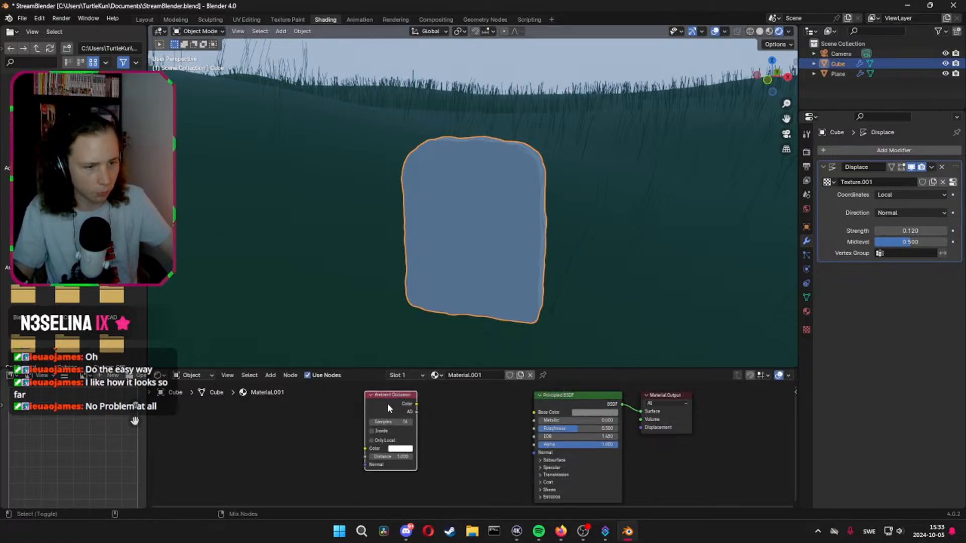
# Connect the Ambient Occlusion node's AO output to Base Color, set its distance to 16.3 and check the headstone
pyautogui.keyDown('ctrl'); pyautogui.keyDown('shift'); pyautogui.click(388, 404); pyautogui.keyUp('shift'); pyautogui.keyUp('ctrl')
pyautogui.keyDown('ctrl'); pyautogui.keyDown('shift'); pyautogui.click(388, 404); pyautogui.keyUp('shift'); pyautogui.keyUp('ctrl')
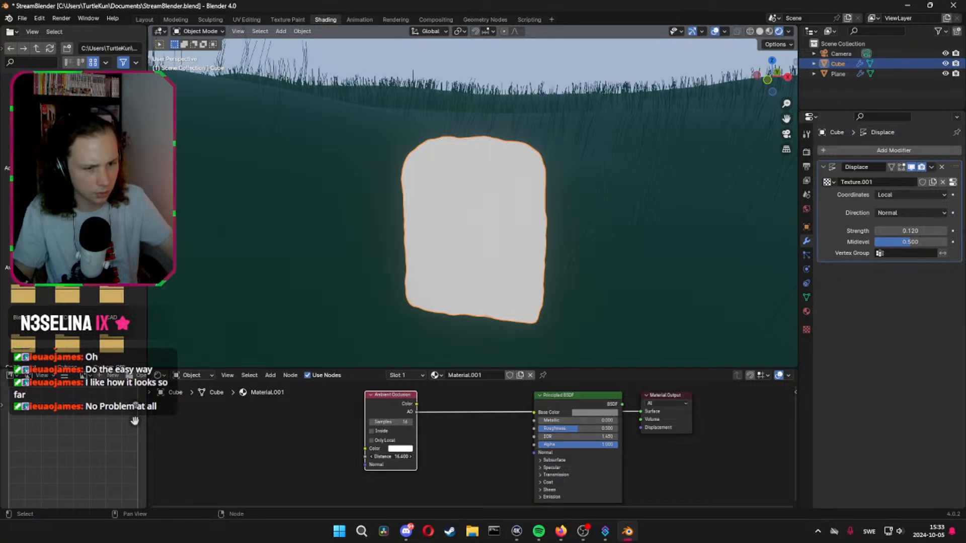
pyautogui.moveTo(487, 274); pyautogui.dragTo(436, 264, button='middle')
pyautogui.press('Tab')
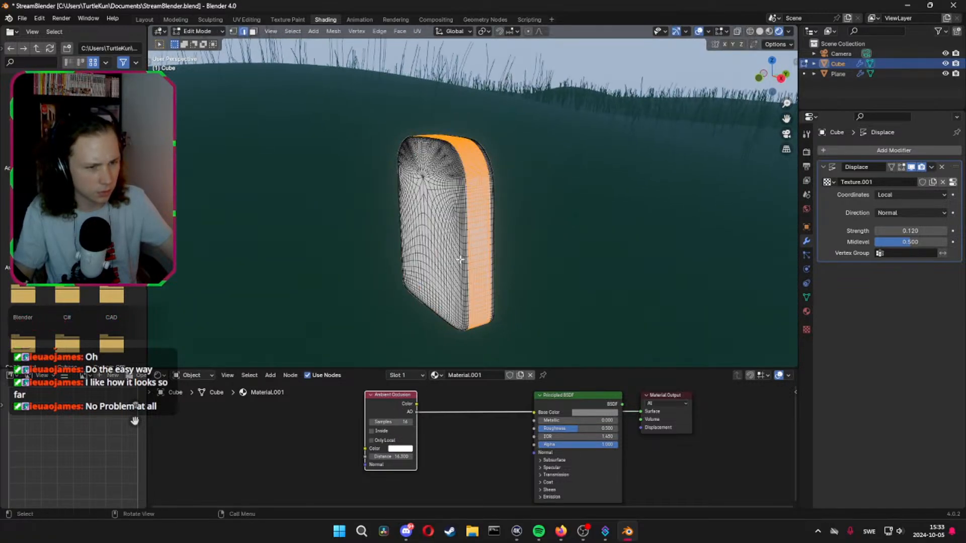
pyautogui.press('Tab')
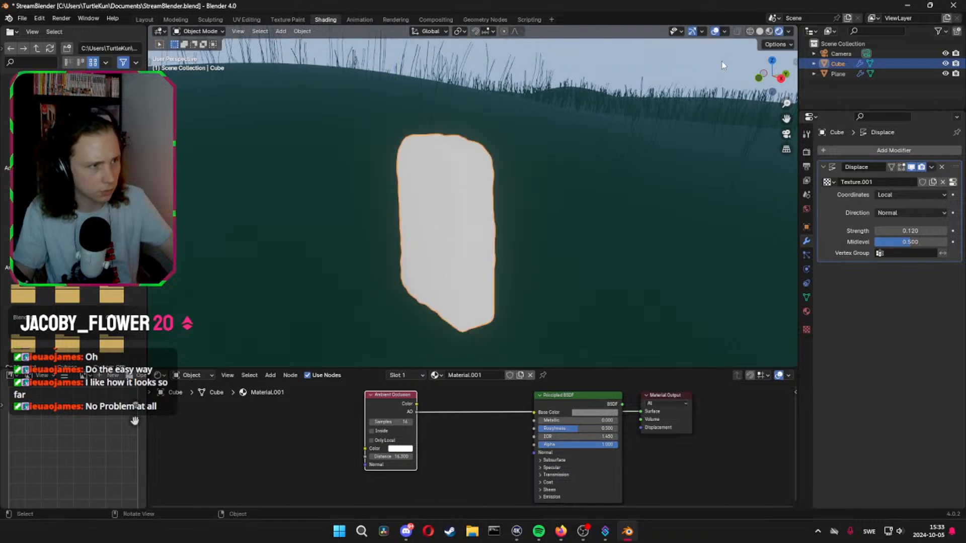
pyautogui.moveTo(615, 199); pyautogui.dragTo(714, 186, button='middle')
# Examine the EEVEE Ambient Occlusion render settings and their effect on the headstone
pyautogui.click(806, 166)
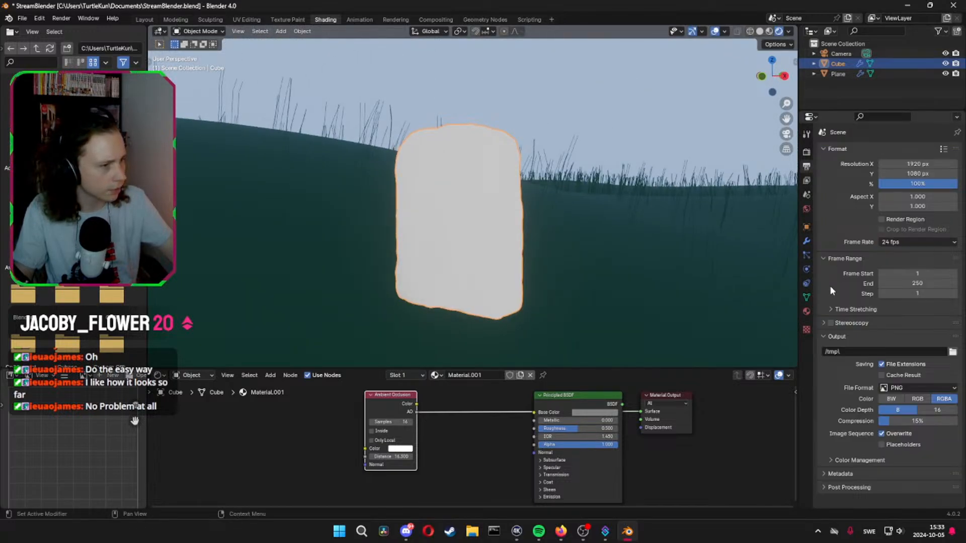
pyautogui.click(807, 152)
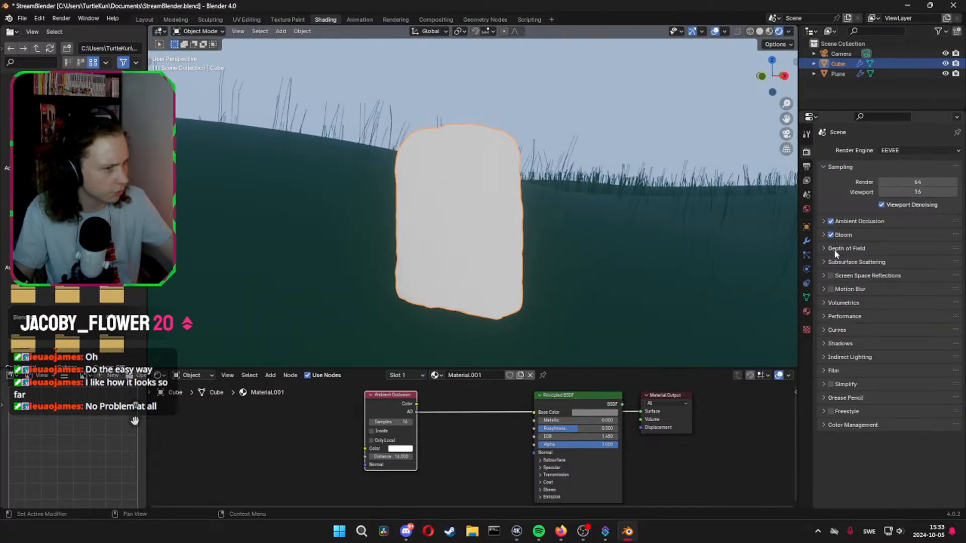
pyautogui.click(826, 222)
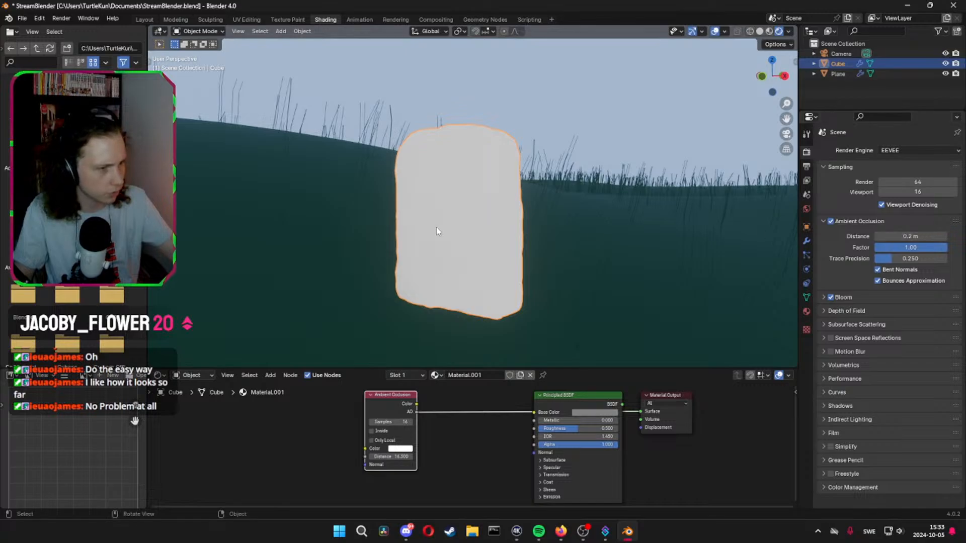
pyautogui.moveTo(437, 228); pyautogui.dragTo(477, 233, button='middle')
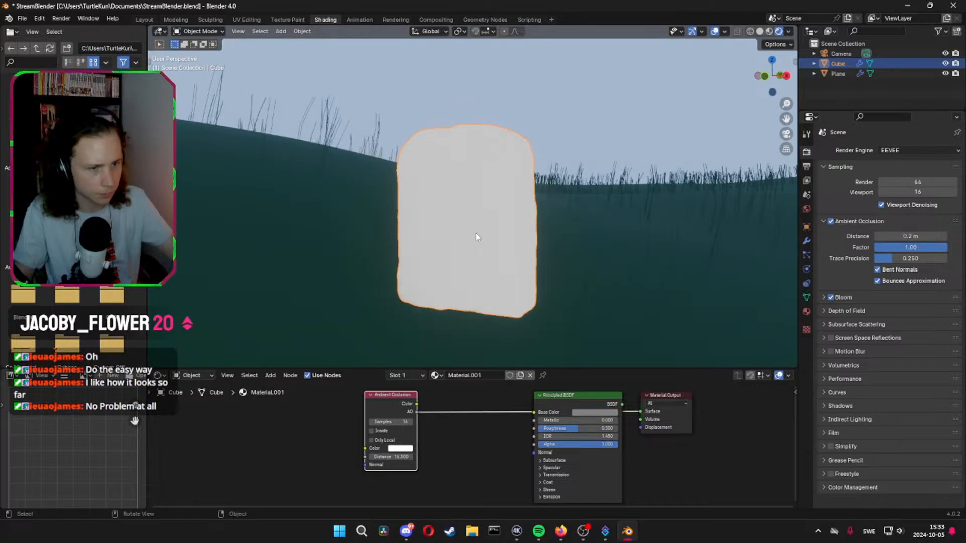
pyautogui.keyDown('ctrl'); pyautogui.keyDown('shift'); pyautogui.click(384, 413); pyautogui.keyUp('shift'); pyautogui.keyUp('ctrl')
pyautogui.keyDown('ctrl'); pyautogui.keyDown('shift'); pyautogui.click(385, 417); pyautogui.keyUp('shift'); pyautogui.keyUp('ctrl')
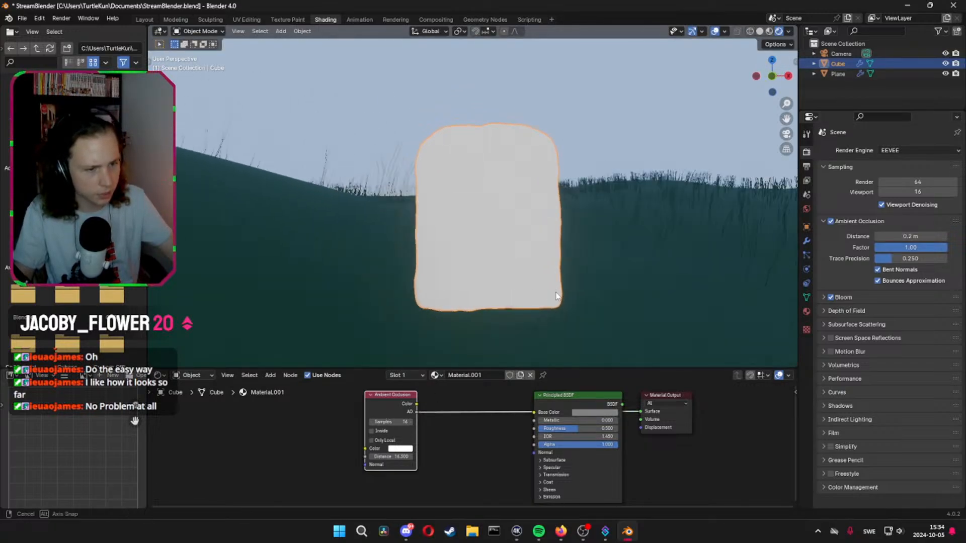
# Apply the Displace modifier to the headstone mesh
pyautogui.click(806, 241)
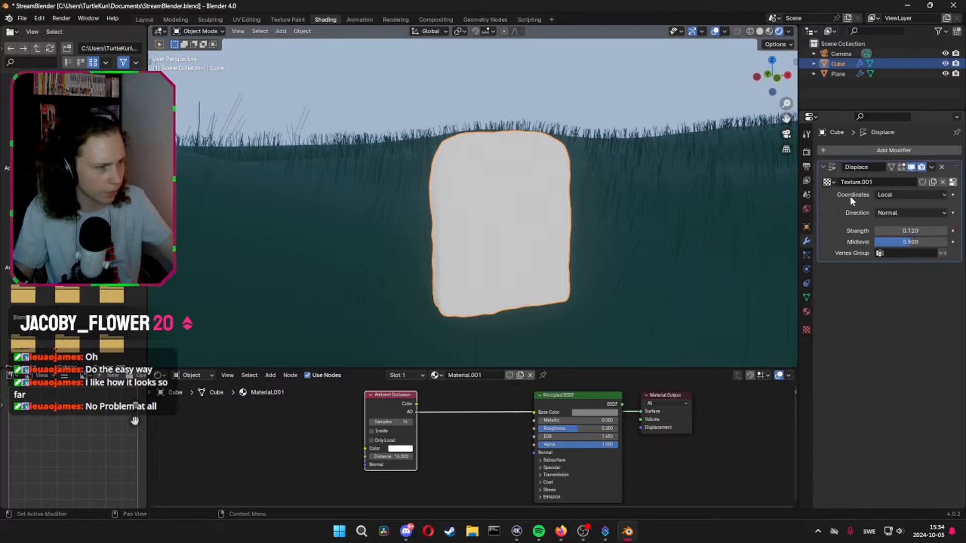
pyautogui.hotkey('ctrl', 'a')
pyautogui.moveTo(531, 250); pyautogui.dragTo(538, 281, button='middle')
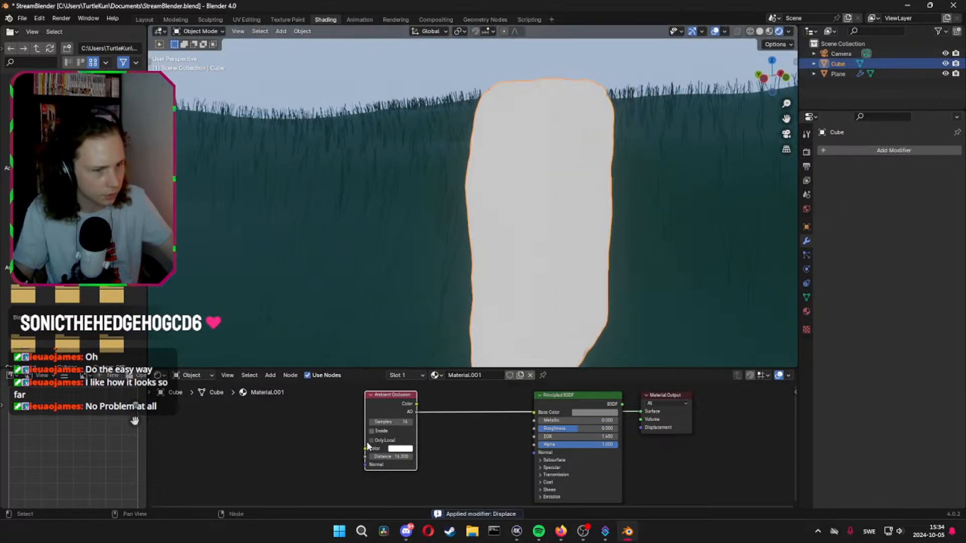
# Insert a Color Ramp node between the Ambient Occlusion node and the Principled BSDF
pyautogui.click(397, 449)
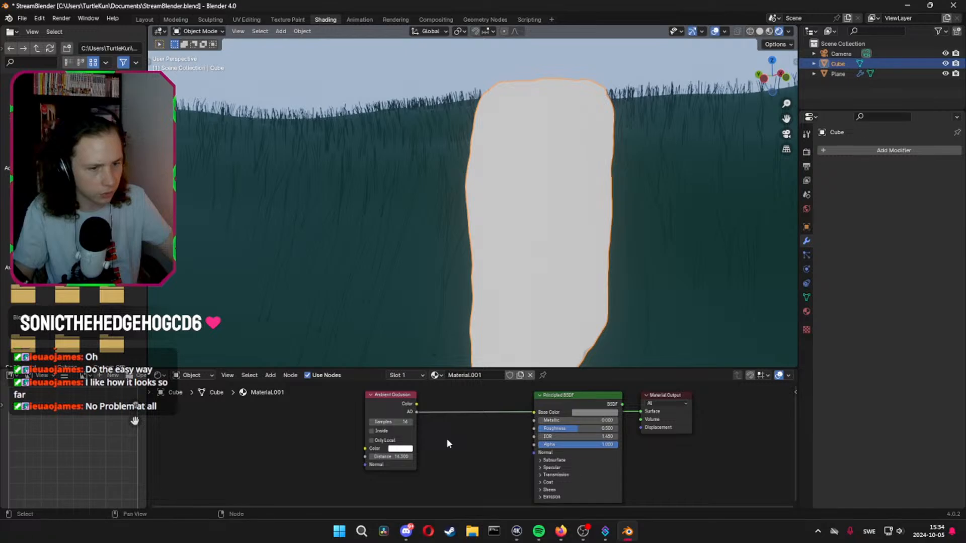
pyautogui.hotkey('shift', 'a')
pyautogui.write('color')
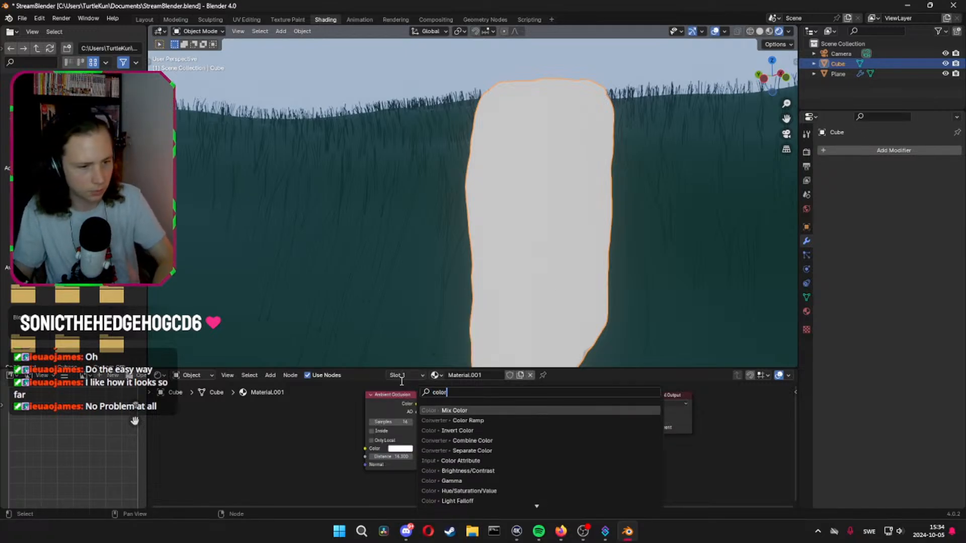
pyautogui.press('Down')
pyautogui.press('Return')
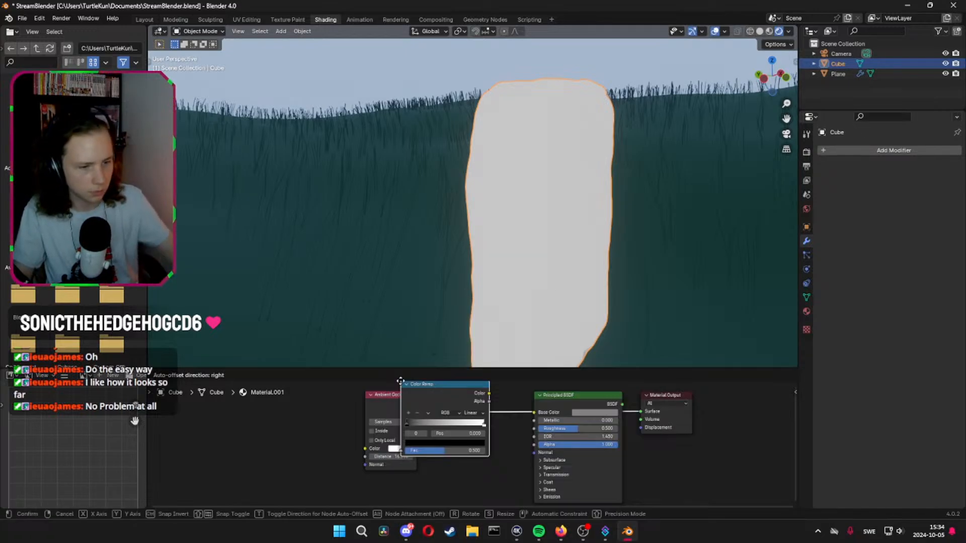
pyautogui.click(444, 385)
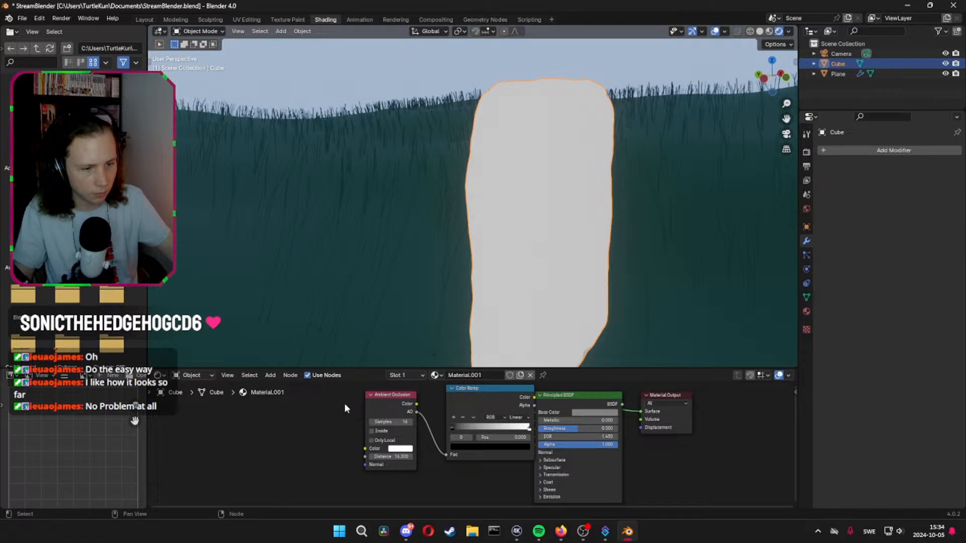
# Space out the material nodes, feed Base Color from the ramp's Alpha output and move the black stop to about 0.64
pyautogui.moveTo(294, 413); pyautogui.dragTo(382, 391)
pyautogui.click(465, 428)
pyautogui.moveTo(468, 430); pyautogui.dragTo(557, 439, button='middle')
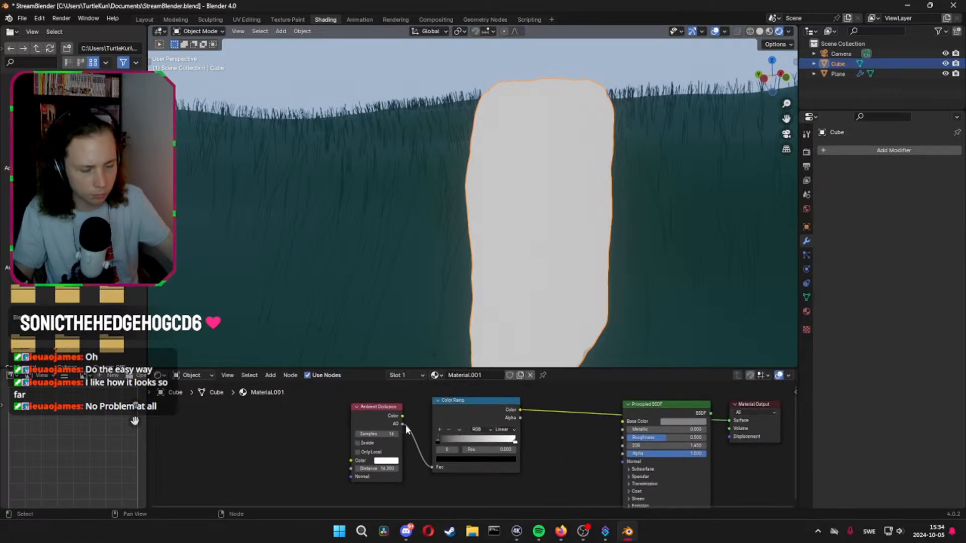
pyautogui.keyDown('ctrl'); pyautogui.keyDown('shift'); pyautogui.click(447, 420); pyautogui.keyUp('shift'); pyautogui.keyUp('ctrl')
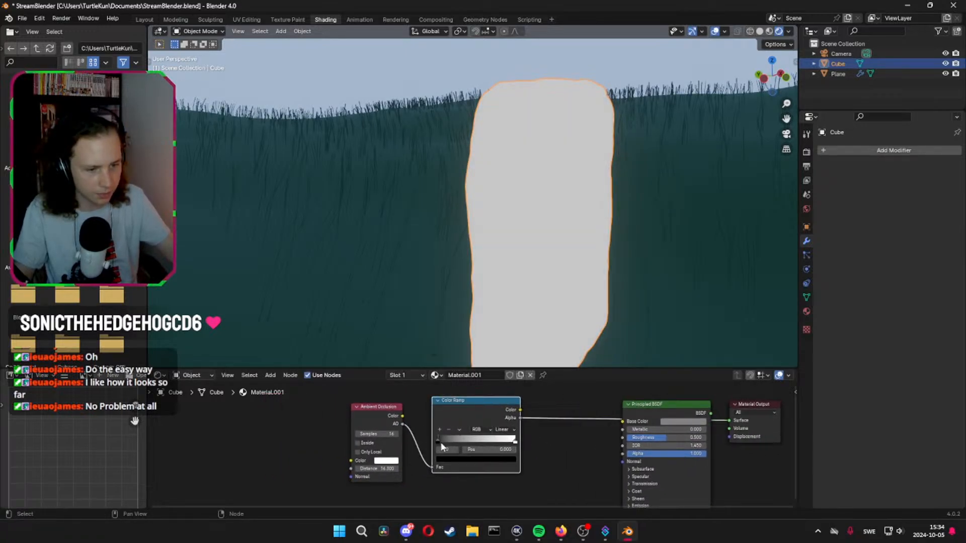
pyautogui.moveTo(439, 442); pyautogui.dragTo(489, 440)
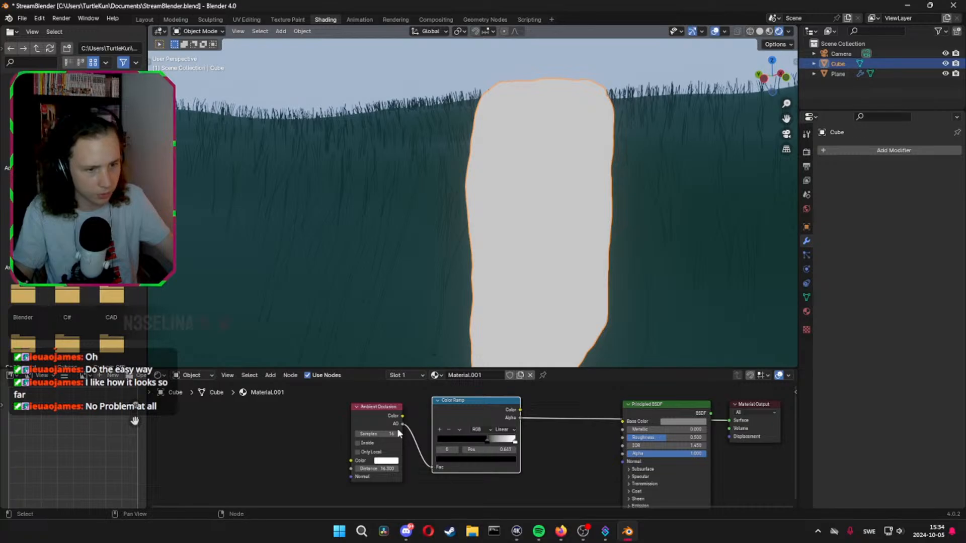
# Set the Ambient Occlusion node's distance to 1.69
pyautogui.keyDown('shift'); pyautogui.moveTo(380, 468); pyautogui.dragTo(395, 468); pyautogui.keyUp('shift')
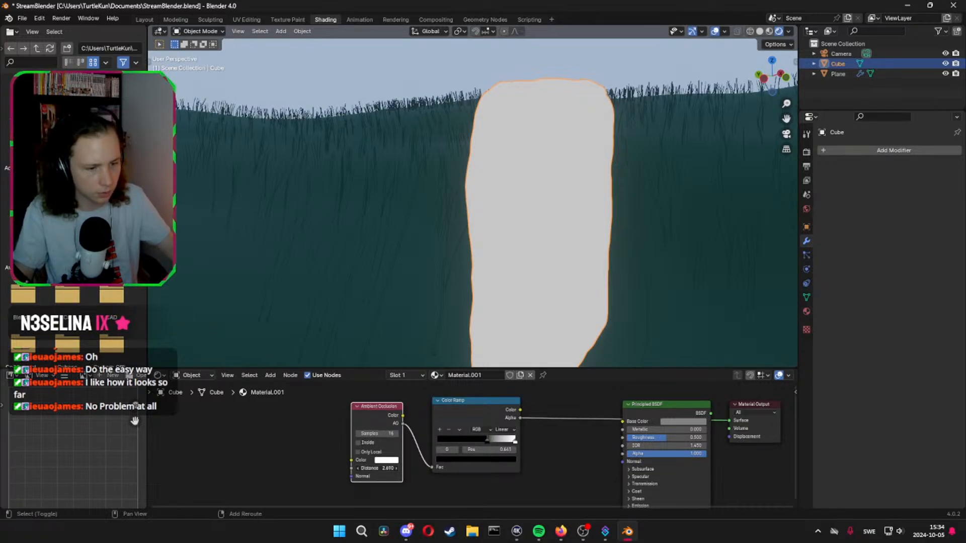
pyautogui.moveTo(379, 468)
pyautogui.mouseDown()
pyautogui.moveTo(365, 468)
pyautogui.moveTo(395, 468)
pyautogui.mouseUp()
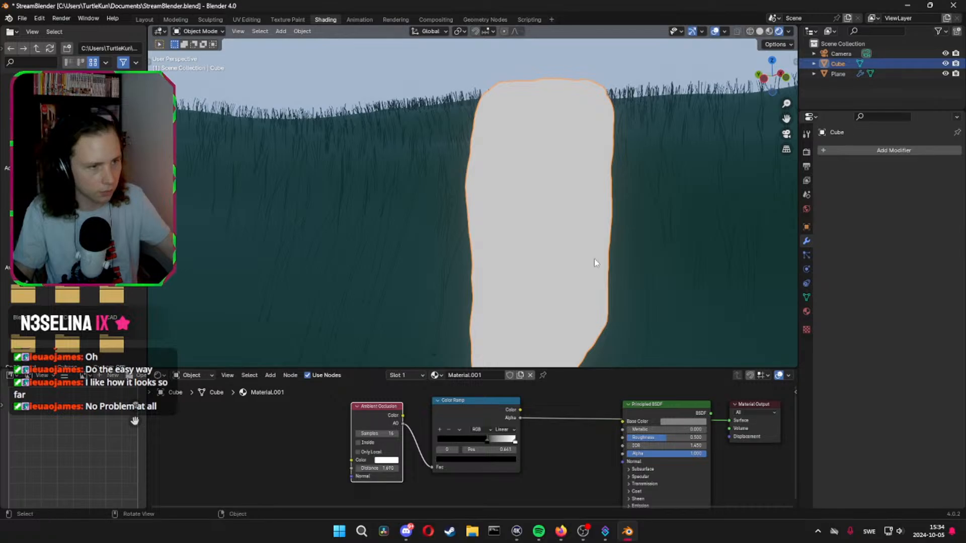
# Shade the headstone smooth and shift it vertically along the Z axis so its base sits at the grassy slope
pyautogui.rightClick(574, 251)
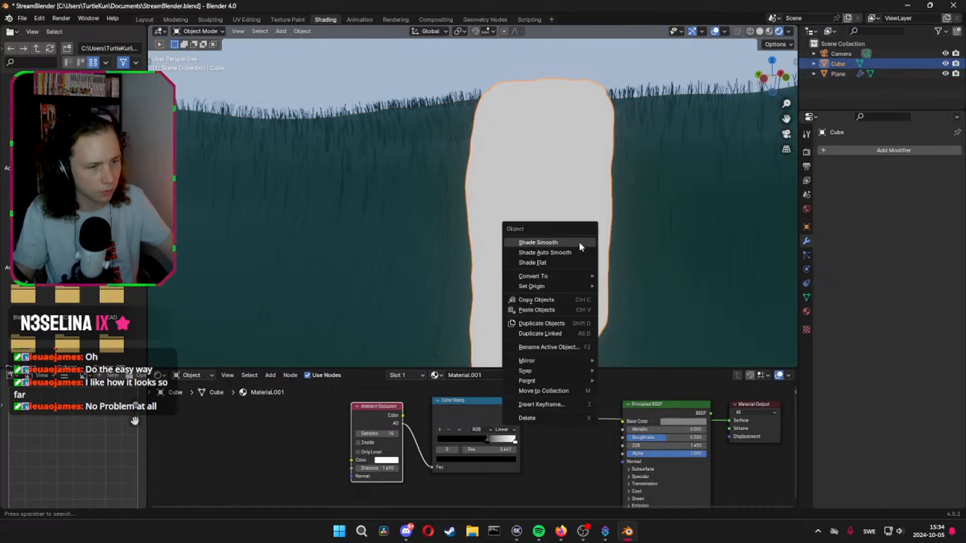
pyautogui.click(574, 244)
pyautogui.press('g')
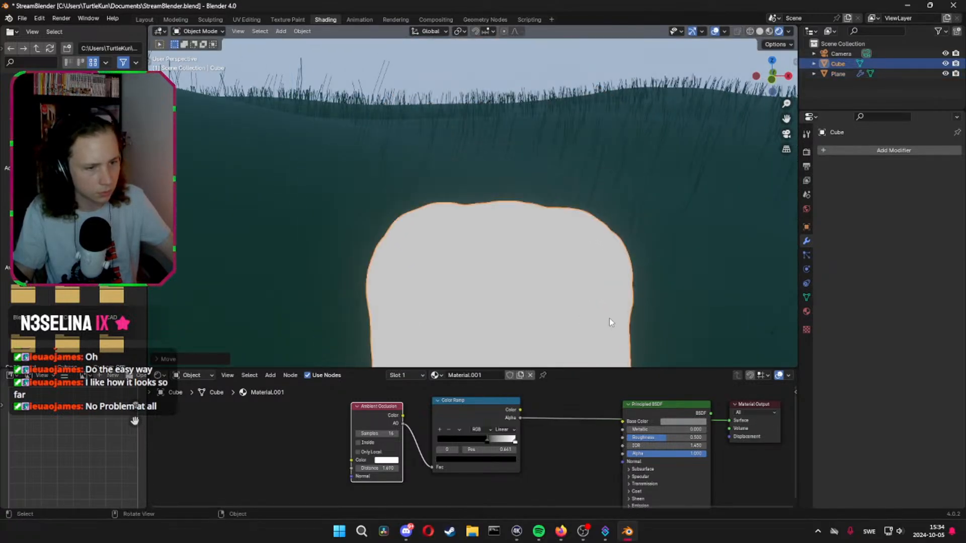
pyautogui.press('z')
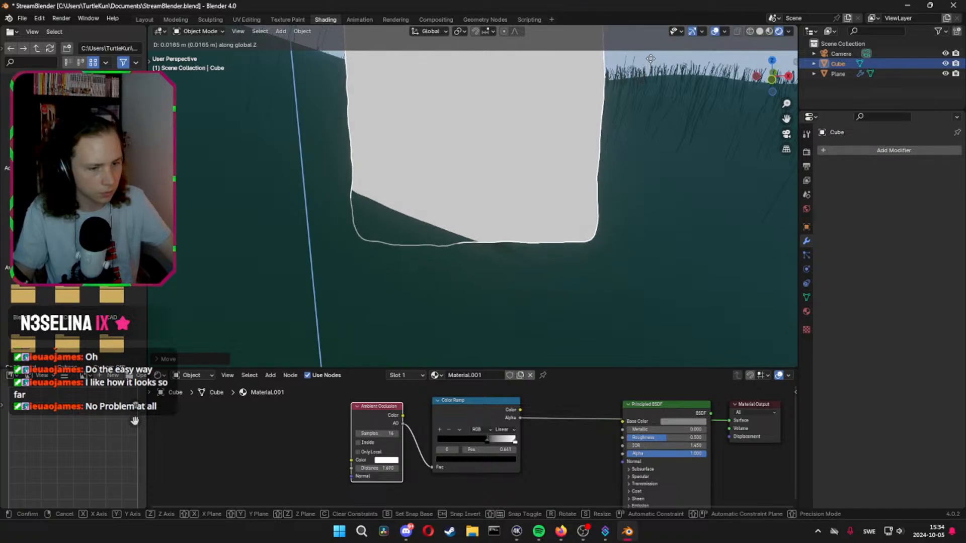
pyautogui.click(643, 78)
pyautogui.scroll(-3, 545, 190)
# Preview the Ambient Occlusion node's output on the headstone and try a larger distance for it
pyautogui.keyDown('ctrl'); pyautogui.keyDown('shift'); pyautogui.click(366, 416); pyautogui.keyUp('shift'); pyautogui.keyUp('ctrl')
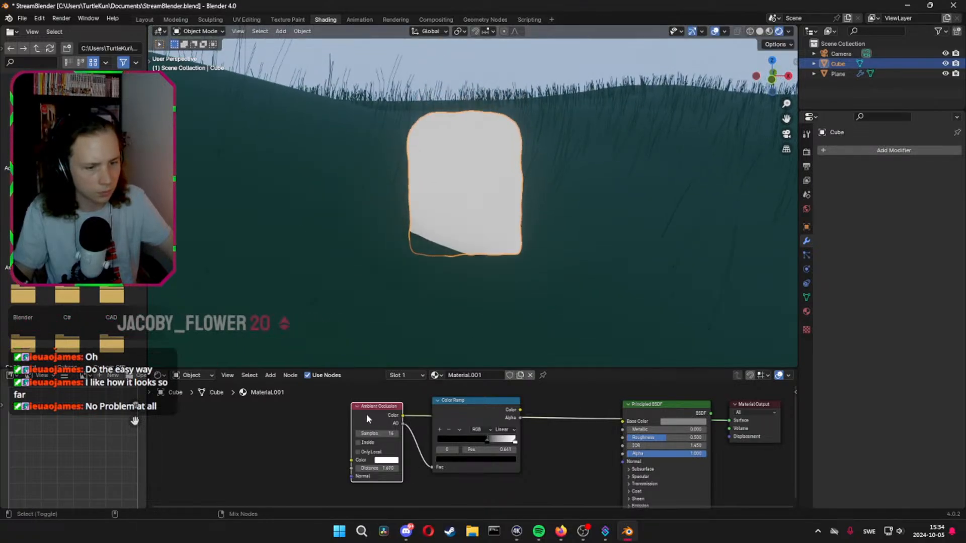
pyautogui.keyDown('ctrl'); pyautogui.keyDown('shift'); pyautogui.click(369, 417); pyautogui.keyUp('shift'); pyautogui.keyUp('ctrl')
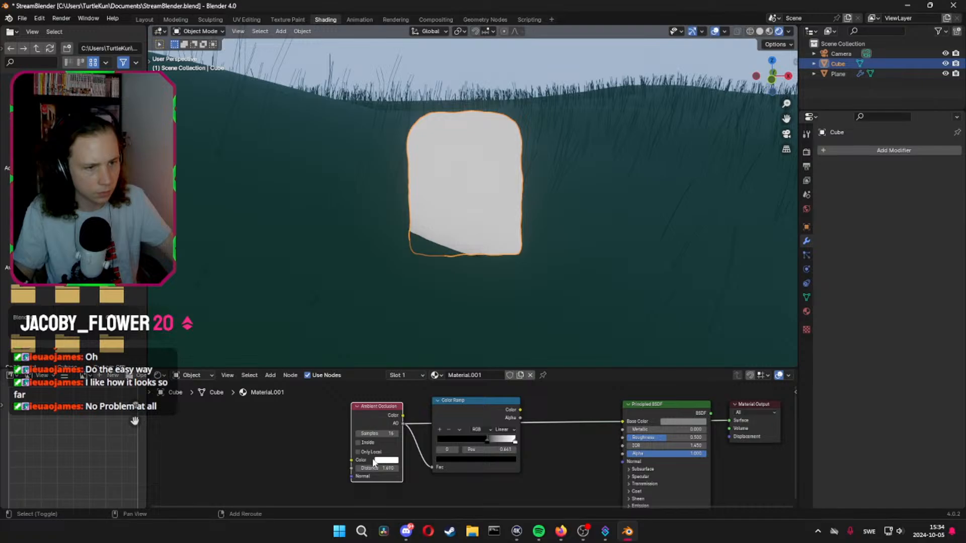
pyautogui.moveTo(377, 468); pyautogui.dragTo(309, 468)
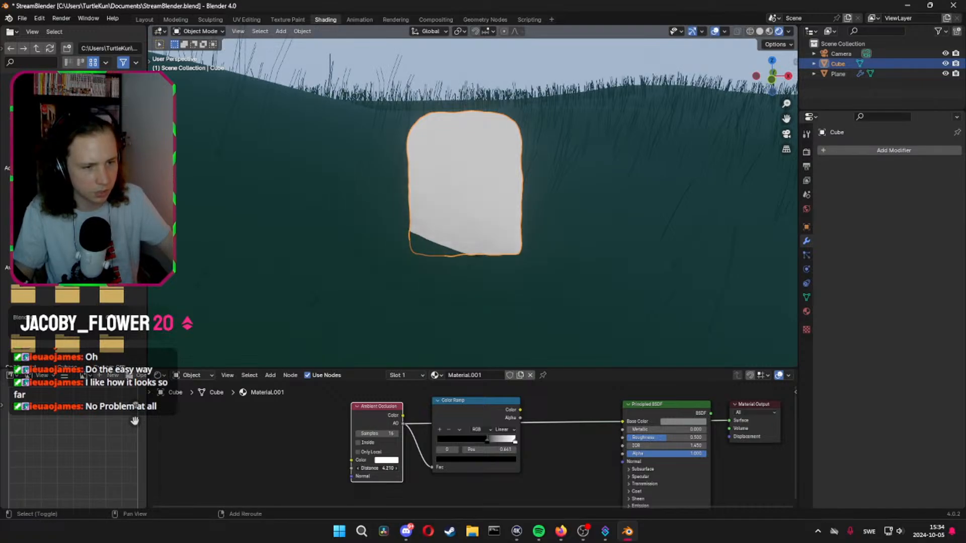
pyautogui.press('Escape')
# Switch the scene's render engine to Cycles
pyautogui.click(769, 32)
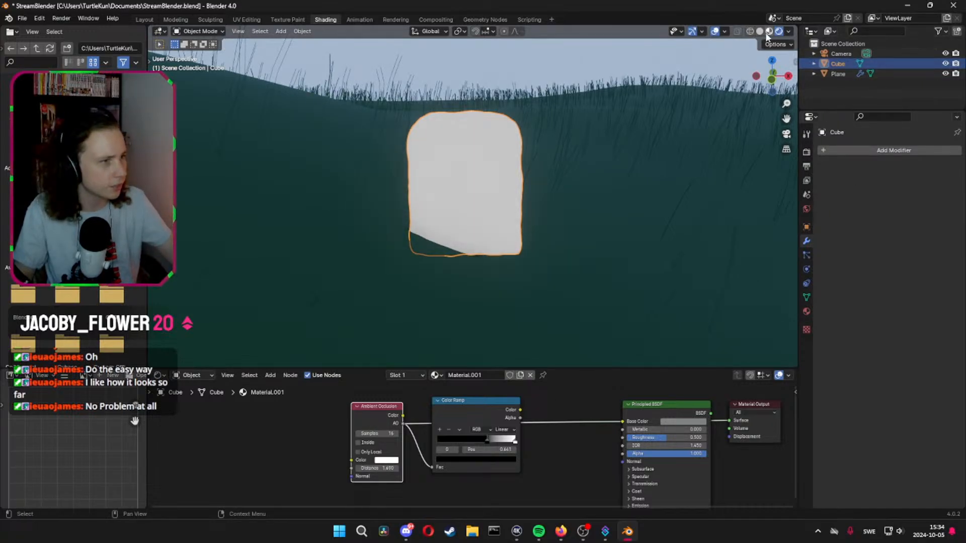
pyautogui.click(779, 32)
pyautogui.click(806, 152)
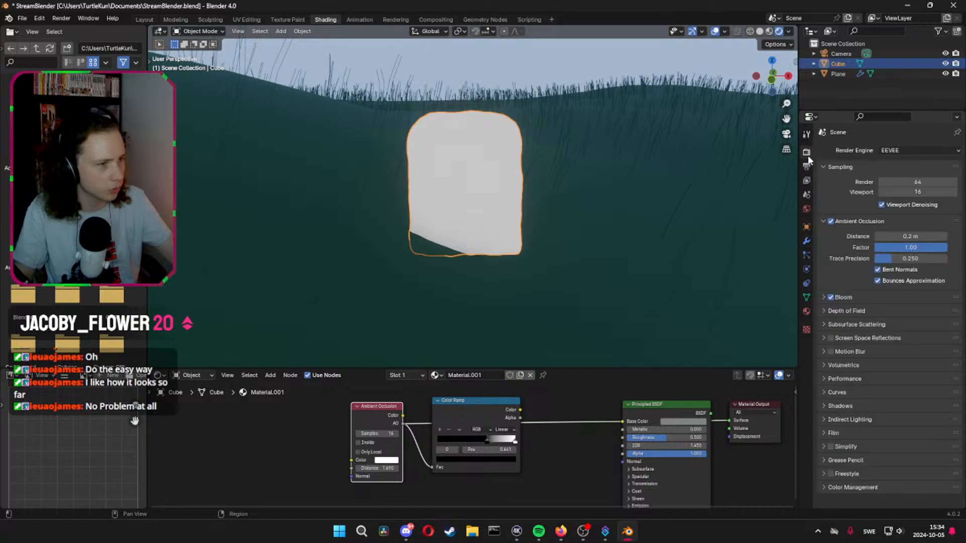
pyautogui.click(913, 152)
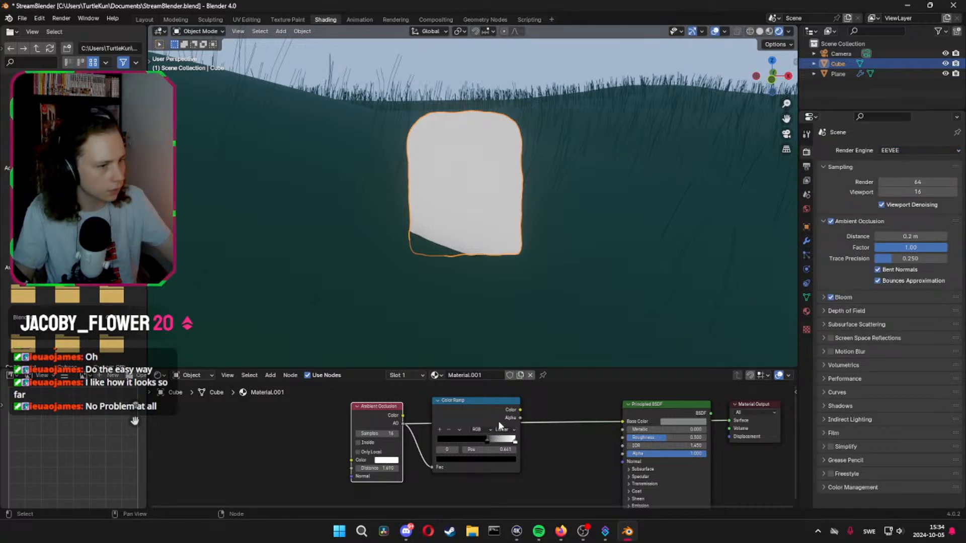
pyautogui.click(905, 150)
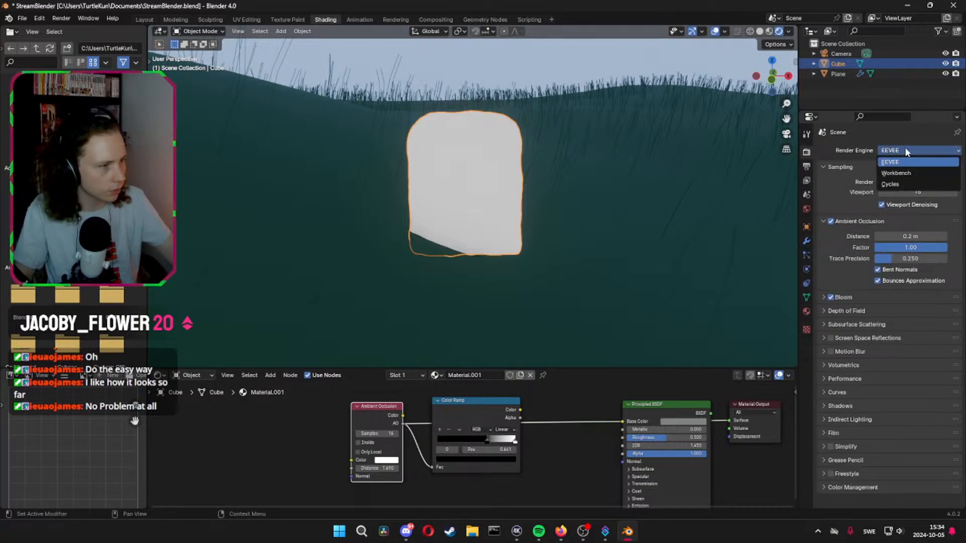
pyautogui.click(889, 185)
# Set the Ambient Occlusion distance to 0.92 and move the Color Ramp's black stop to about 0.673
pyautogui.scroll(1, 511, 183)
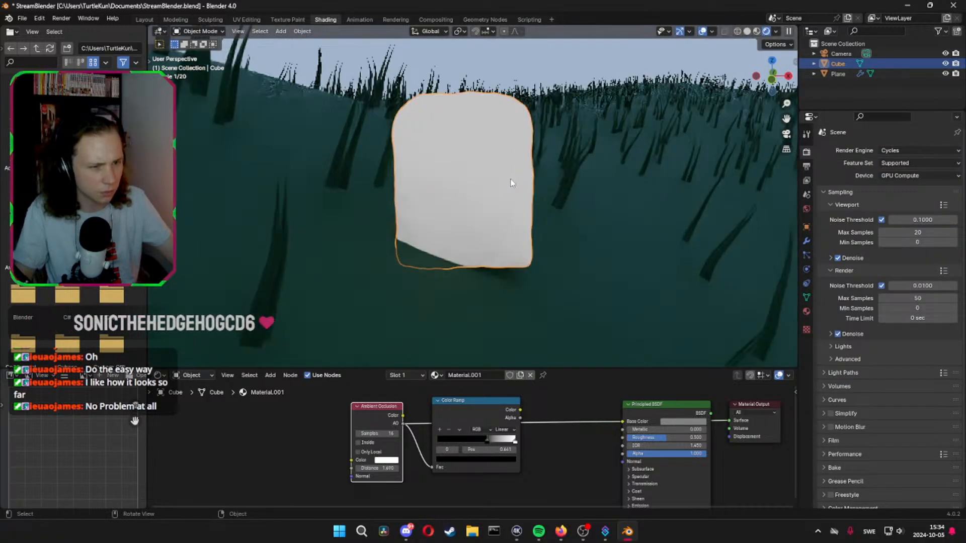
pyautogui.scroll(1, 512, 183)
pyautogui.moveTo(377, 468)
pyautogui.keyDown('shift'); pyautogui.mouseDown()
pyautogui.moveTo(369, 468)
pyautogui.moveTo(397, 469)
pyautogui.mouseUp(); pyautogui.keyUp('shift')
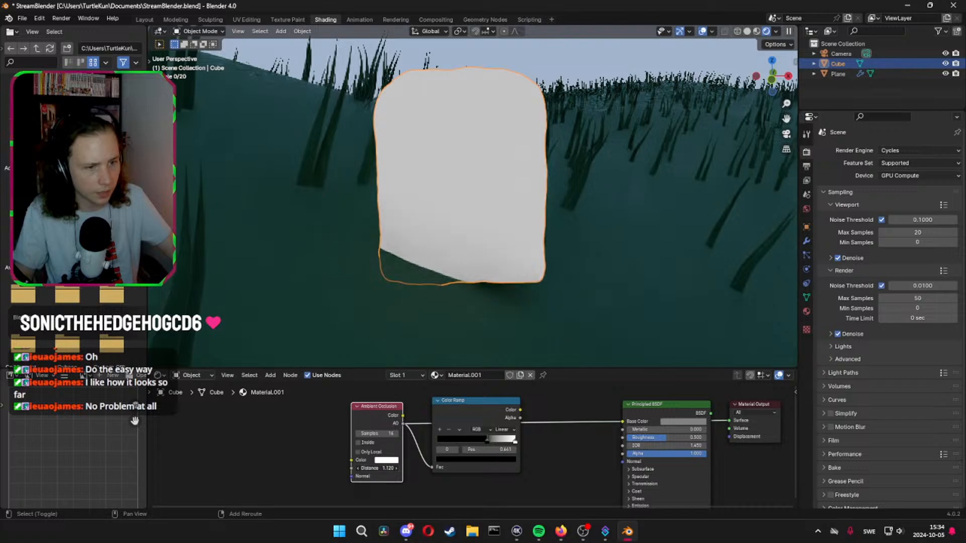
pyautogui.moveTo(488, 440); pyautogui.dragTo(488, 440)
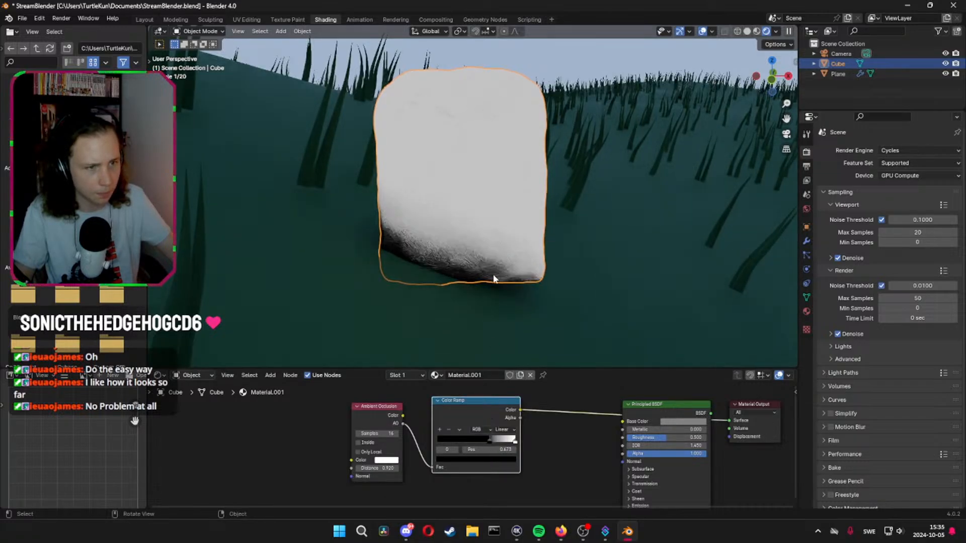
# Enable the Inside option on the Ambient Occlusion node and set its distance to 0.22
pyautogui.click(357, 442)
pyautogui.moveTo(387, 469); pyautogui.dragTo(351, 469)
pyautogui.moveTo(570, 256); pyautogui.dragTo(649, 267, button='middle')
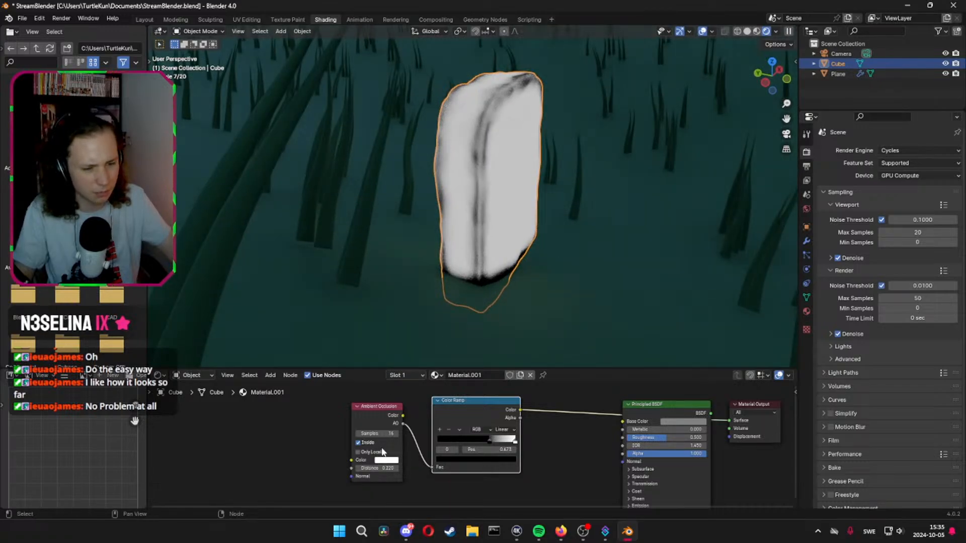
# Preview the Ambient Occlusion and Color Ramp outputs on the headstone and try the Only Local option
pyautogui.click(385, 425)
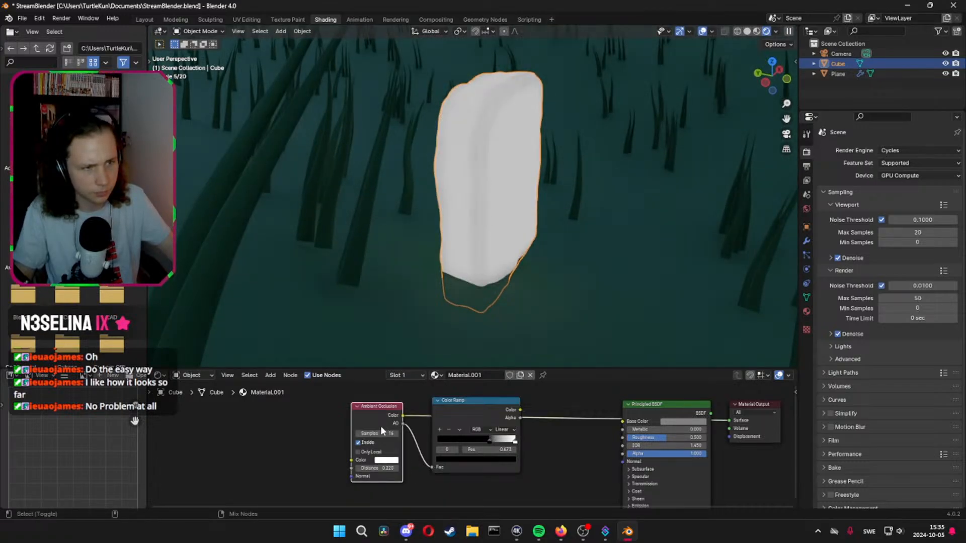
pyautogui.keyDown('ctrl'); pyautogui.keyDown('shift'); pyautogui.click(381, 421); pyautogui.keyUp('shift'); pyautogui.keyUp('ctrl')
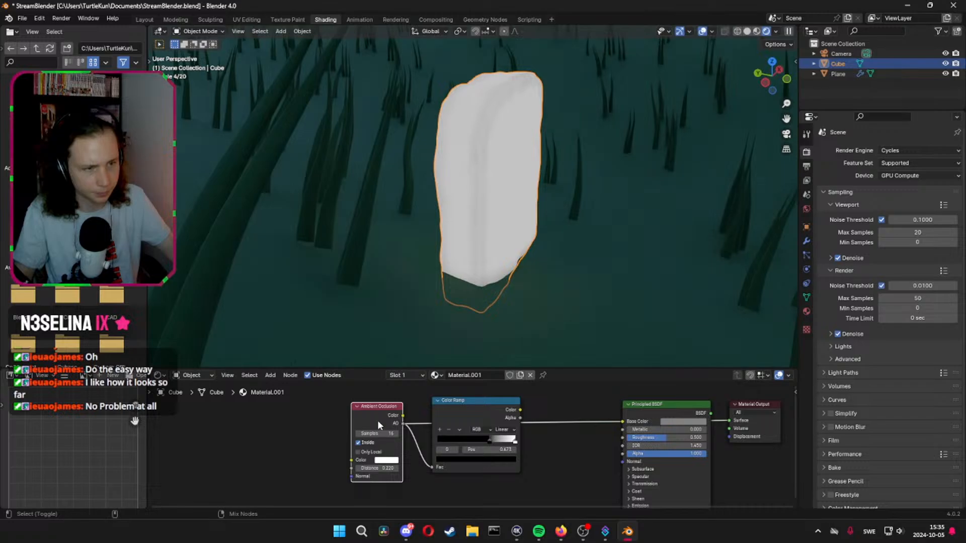
pyautogui.keyDown('ctrl'); pyautogui.keyDown('shift'); pyautogui.click(469, 414); pyautogui.keyUp('shift'); pyautogui.keyUp('ctrl')
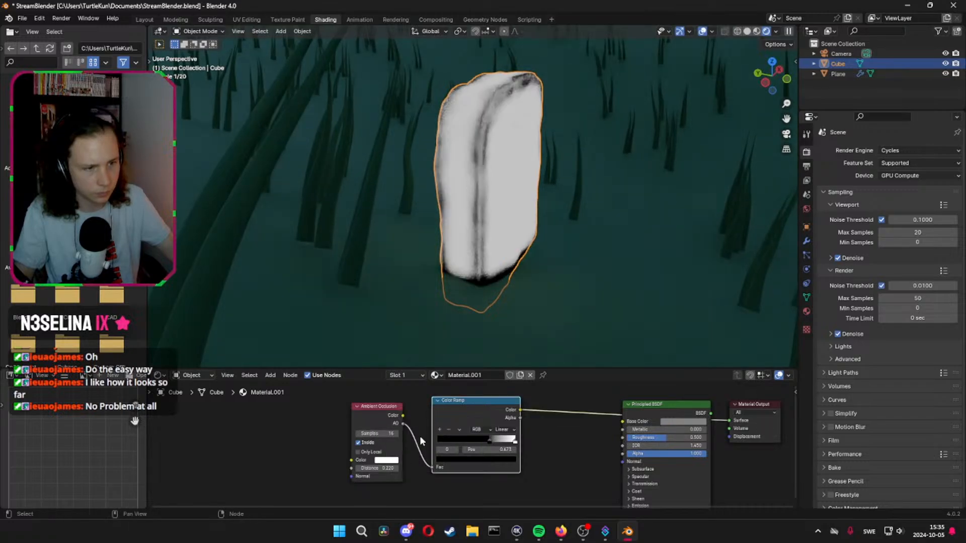
pyautogui.click(359, 454)
pyautogui.click(359, 454)
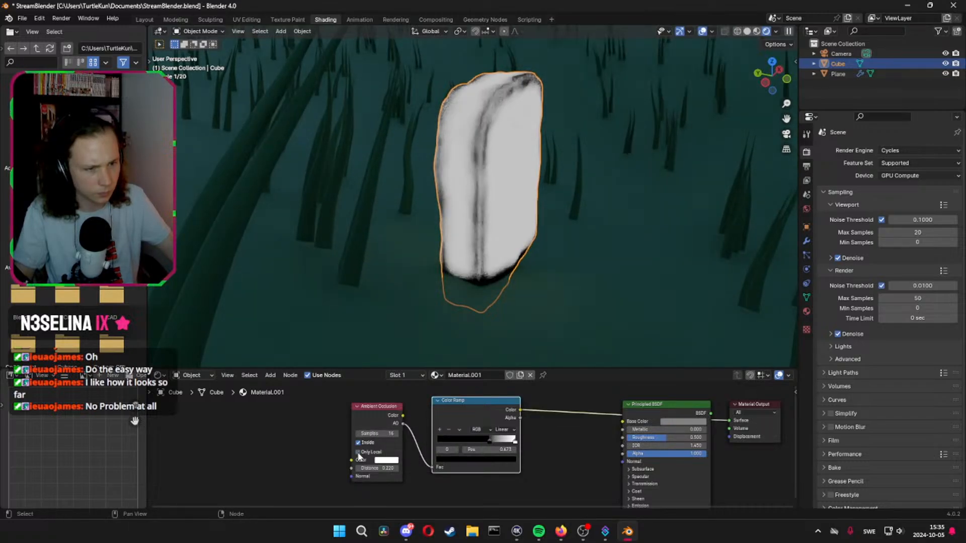
# Set the Ambient Occlusion node's distance to 0.09 and check the headstone's edges from the front
pyautogui.keyDown('shift'); pyautogui.moveTo(379, 468); pyautogui.dragTo(365, 468); pyautogui.keyUp('shift')
pyautogui.moveTo(523, 348); pyautogui.dragTo(538, 248, button='middle')
pyautogui.press('Tab')
pyautogui.press('Tab')
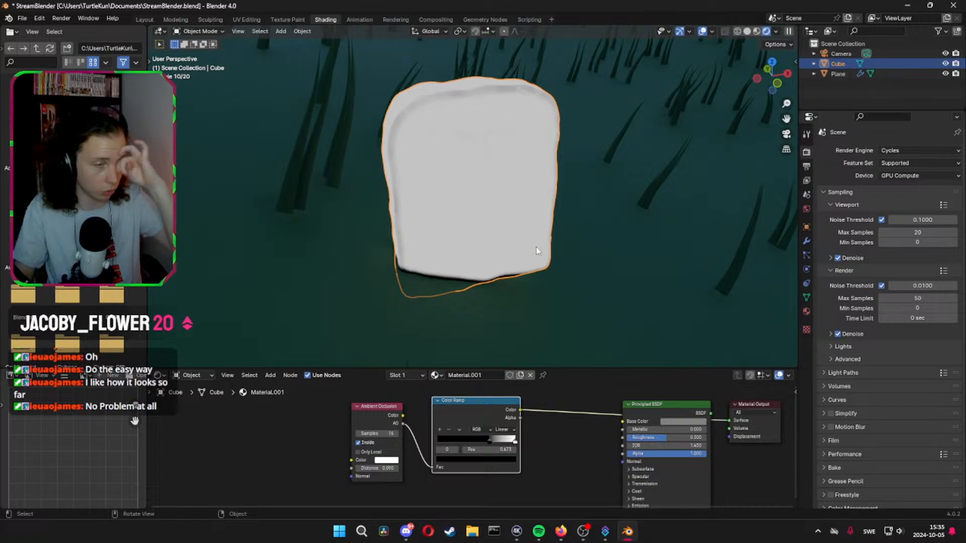
# Switch the scene's render engine back to EEVEE and view the headstone from its side
pyautogui.click(901, 150)
pyautogui.click(900, 161)
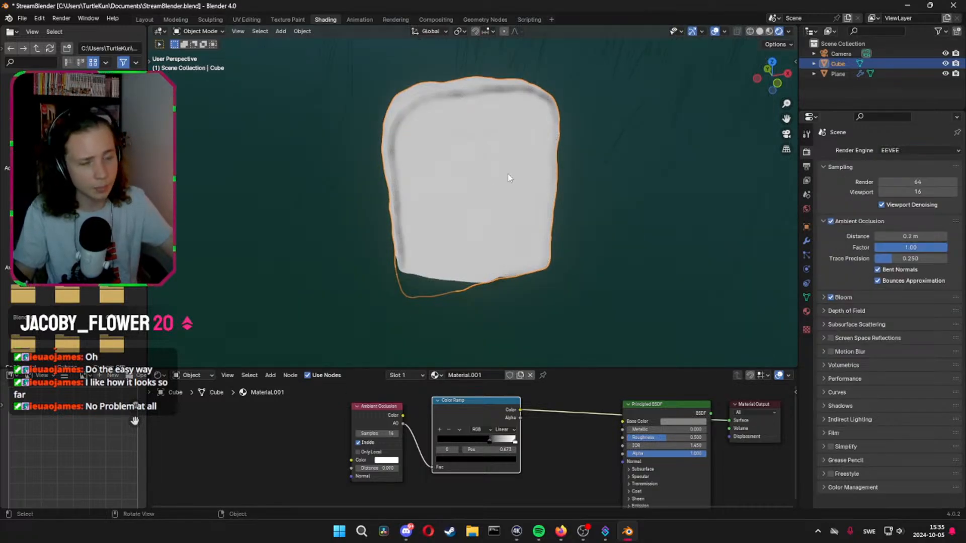
pyautogui.moveTo(508, 178); pyautogui.dragTo(343, 164, button='middle')
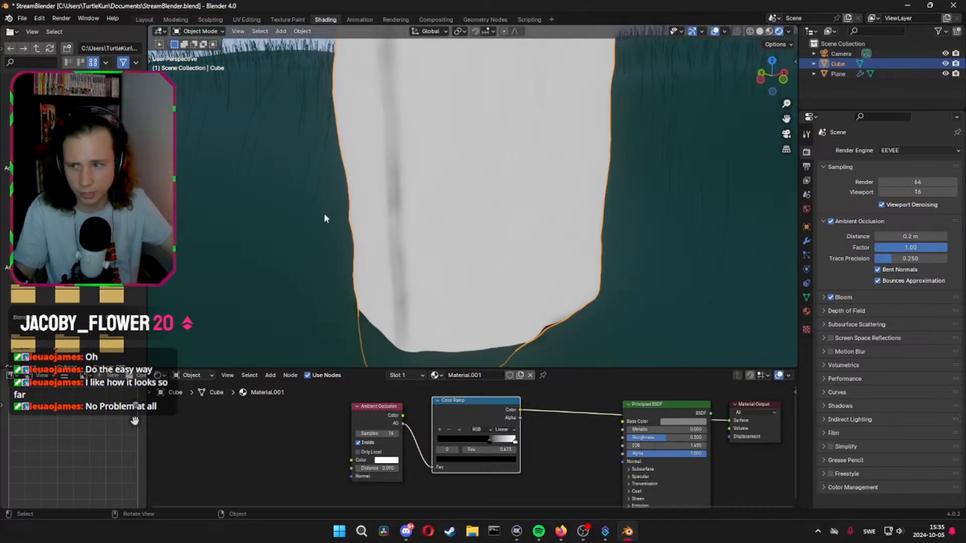
# Delete the Ambient Occlusion and Color Ramp nodes and connect the Principled BSDF to the Material Output's Surface
pyautogui.press('x')
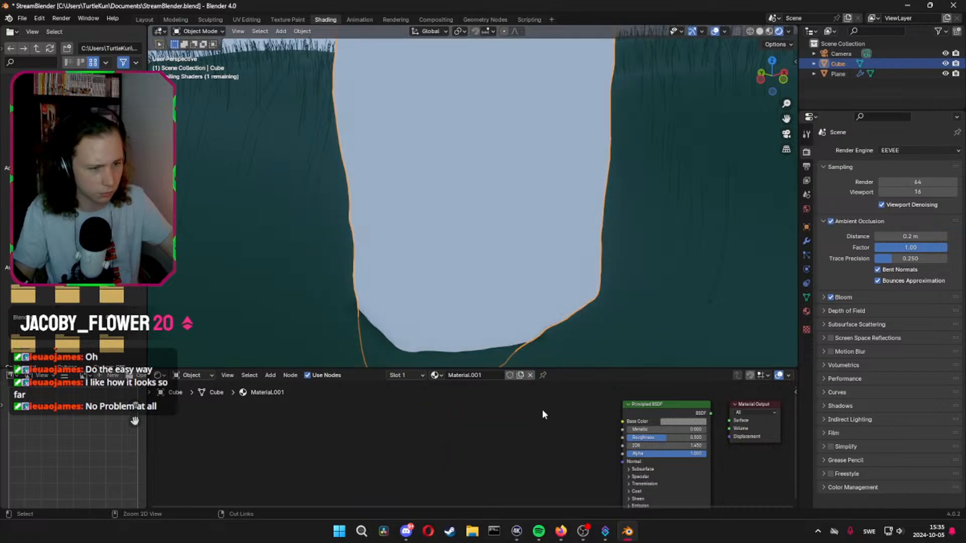
pyautogui.moveTo(710, 413); pyautogui.dragTo(729, 421)
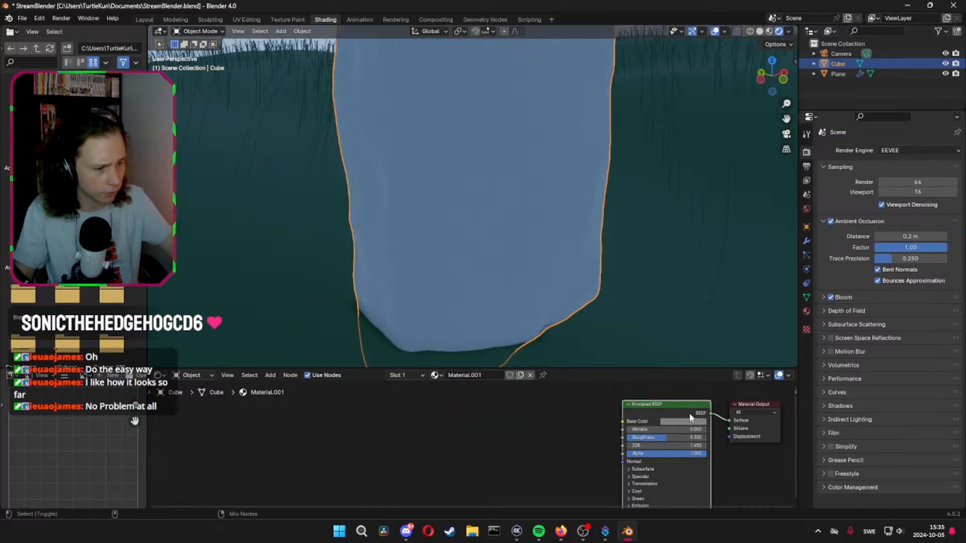
# Darken the headstone material's Base Color to a near-black grey and raise its Roughness to about 0.88
pyautogui.moveTo(680, 420); pyautogui.dragTo(608, 405, button='middle')
pyautogui.click(610, 407)
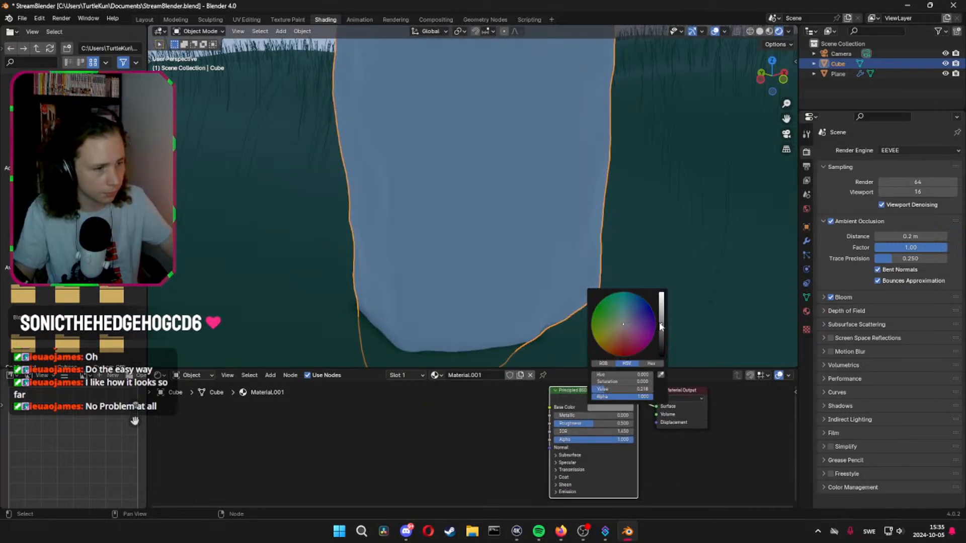
pyautogui.moveTo(661, 327); pyautogui.dragTo(661, 340)
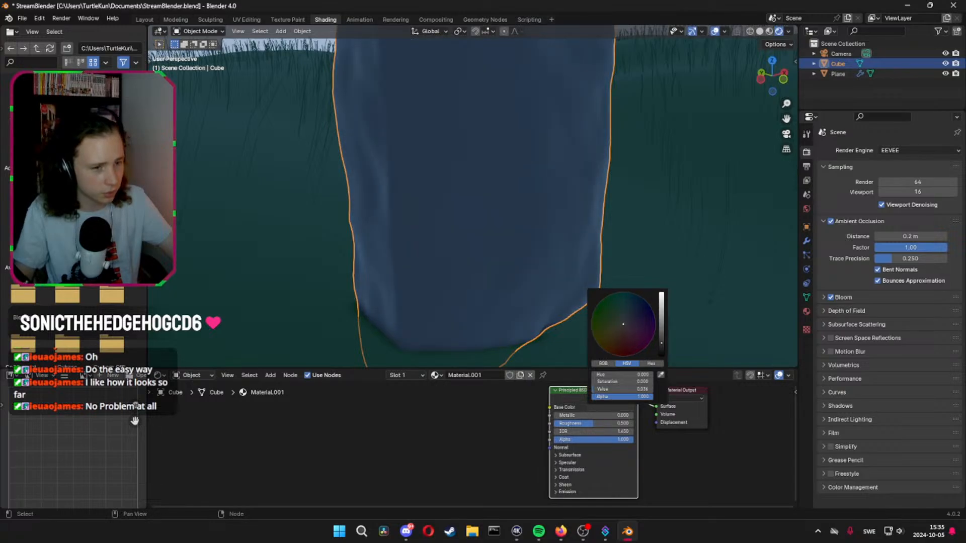
pyautogui.moveTo(597, 428); pyautogui.dragTo(610, 428)
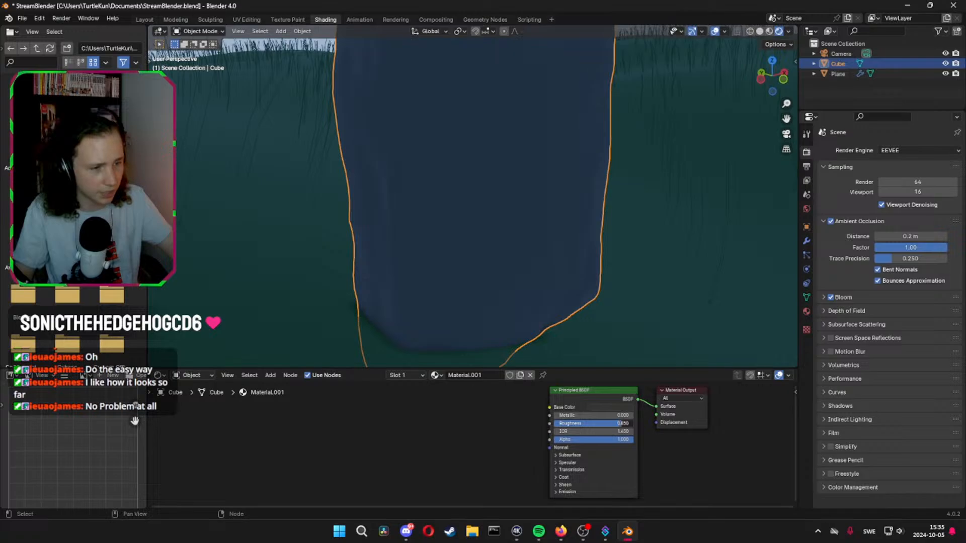
pyautogui.moveTo(624, 423); pyautogui.dragTo(623, 424)
pyautogui.moveTo(579, 258); pyautogui.dragTo(547, 237, button='middle')
pyautogui.scroll(-5, 503, 262)
pyautogui.scroll(4, 508, 281)
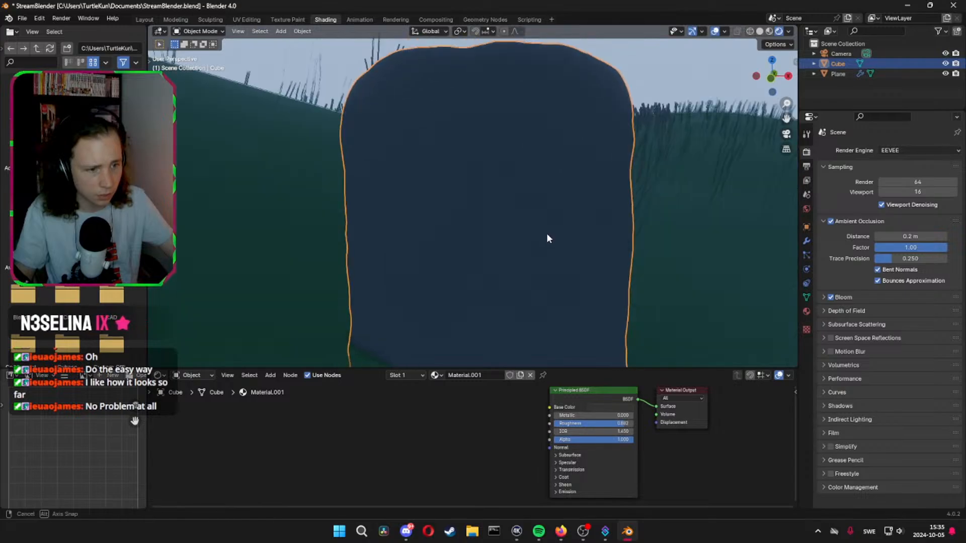
# Add a text object to the scene
pyautogui.hotkey('shift', 'a')
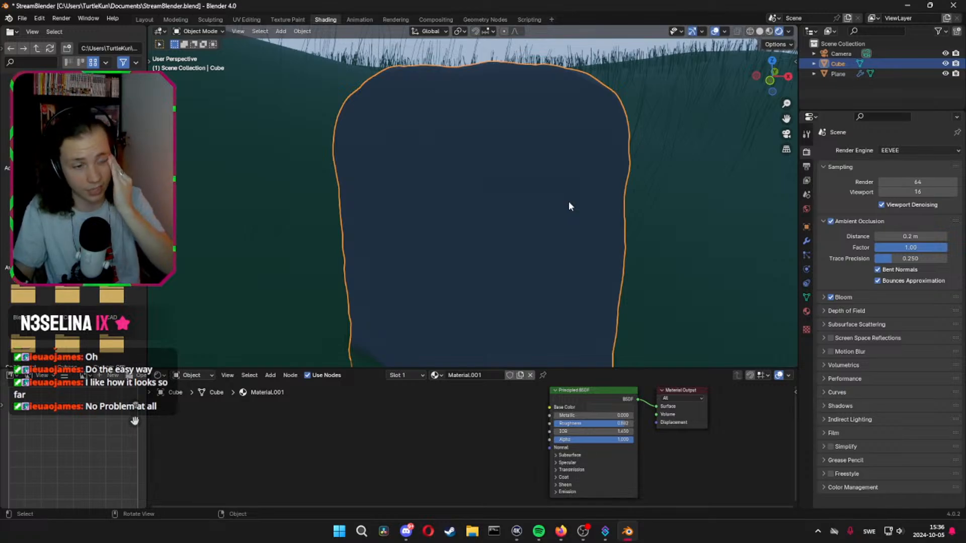
pyautogui.keyDown('shift'); pyautogui.moveTo(575, 205); pyautogui.dragTo(538, 200, button='middle'); pyautogui.keyUp('shift')
pyautogui.hotkey('shift', 'a')
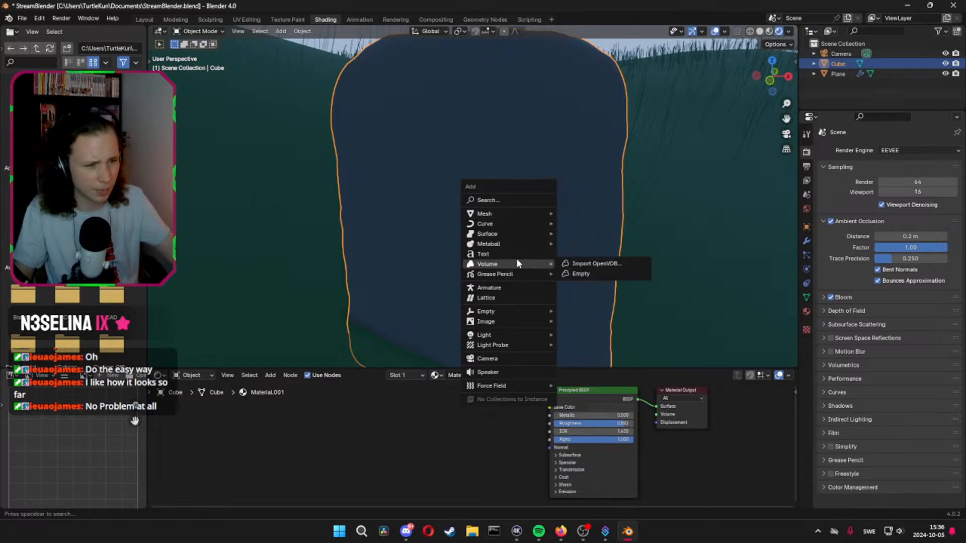
pyautogui.click(518, 253)
pyautogui.scroll(-10, 511, 251)
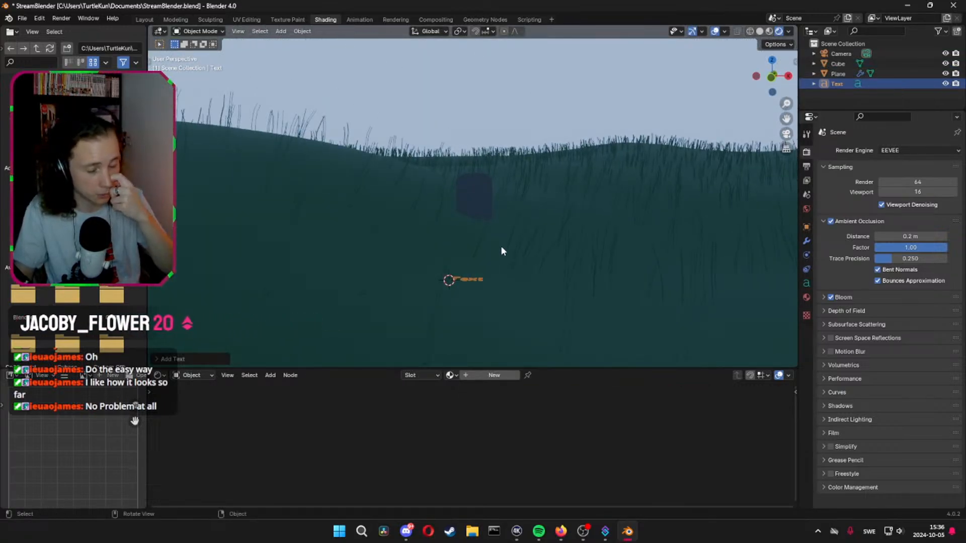
# Raise the text along Z to the headstone's height and rotate it 90 degrees about the X axis
pyautogui.press('g')
pyautogui.press('z')
pyautogui.click(531, 149)
pyautogui.write('r')
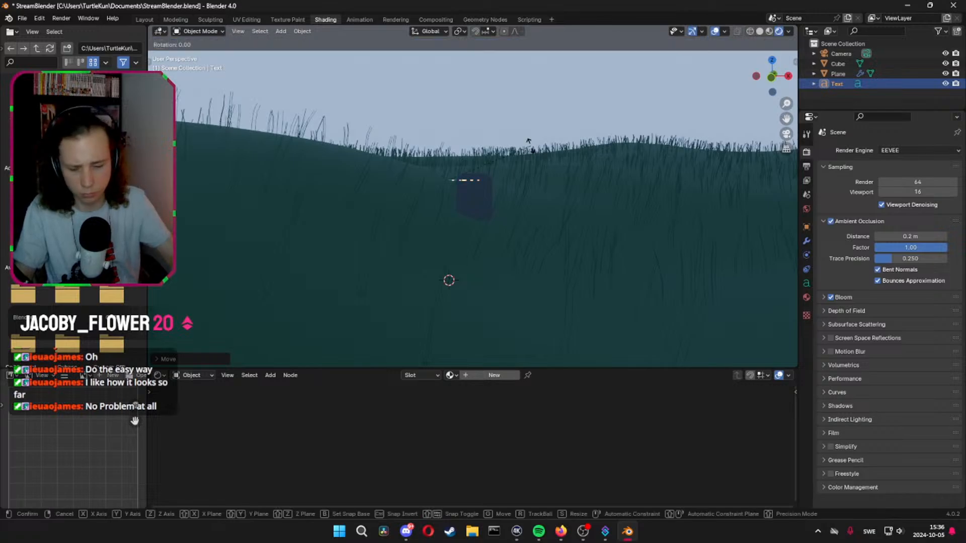
pyautogui.write('x90')
pyautogui.press('Return')
pyautogui.moveTo(602, 166); pyautogui.dragTo(557, 215, button='middle')
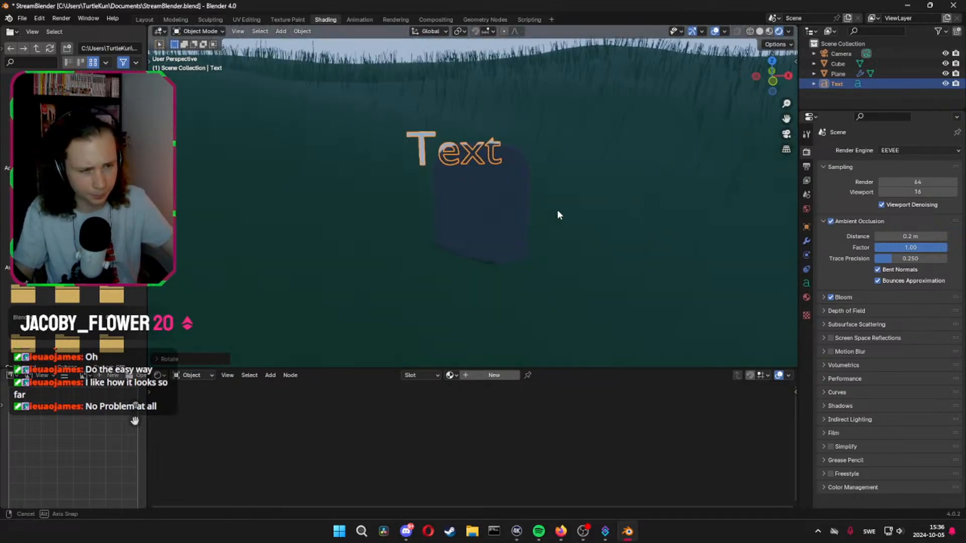
# Add a Solidify modifier to the text object and set its thickness to about 0.119 m
pyautogui.click(811, 241)
pyautogui.click(865, 146)
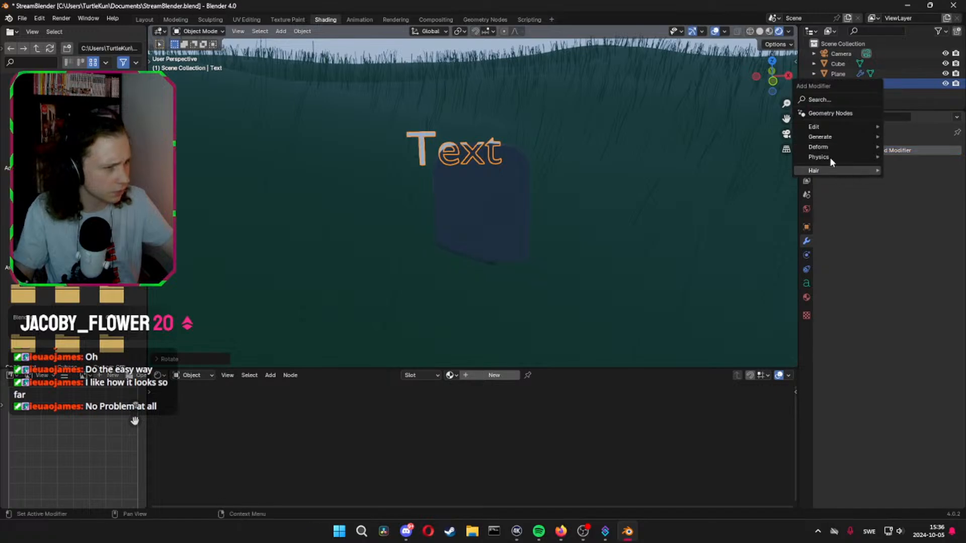
pyautogui.click(852, 151)
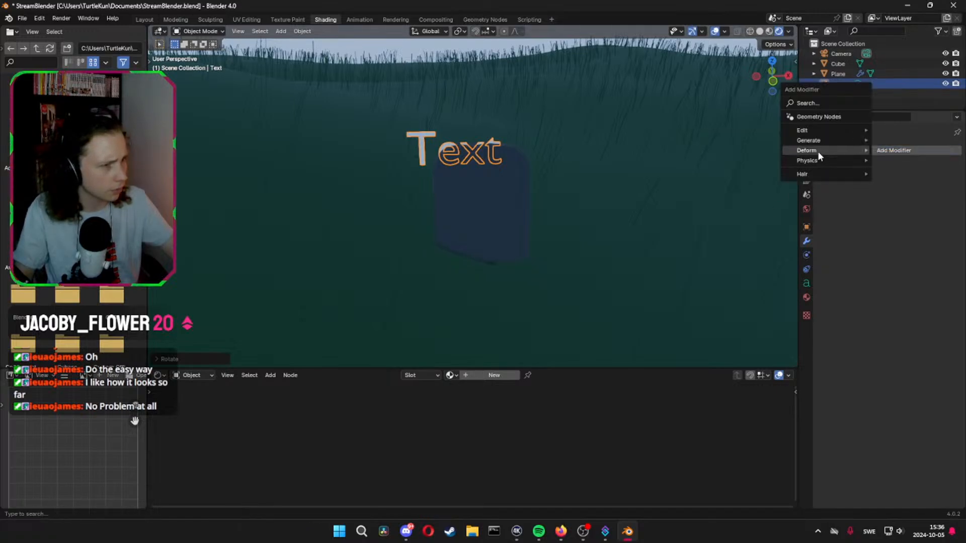
pyautogui.click(825, 149)
pyautogui.moveTo(807, 140)
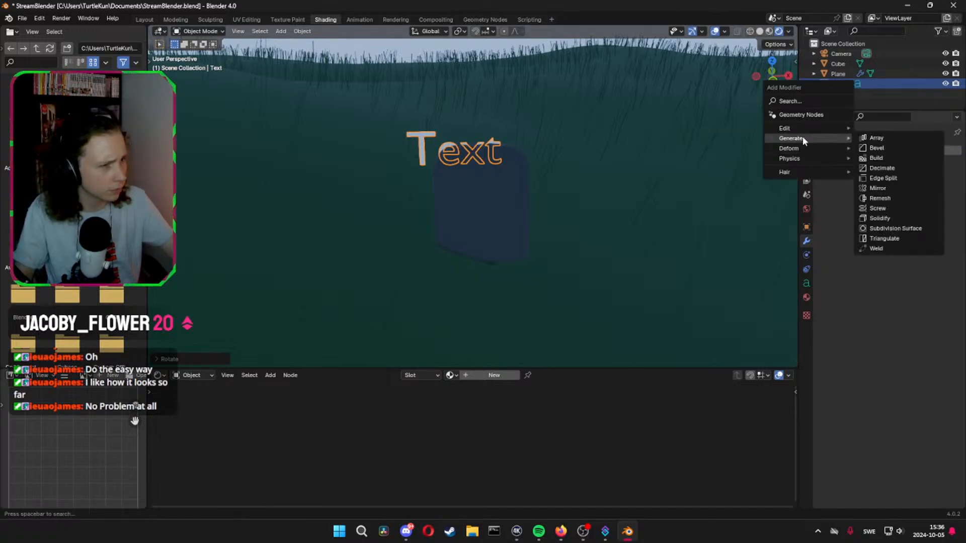
pyautogui.click(879, 218)
pyautogui.moveTo(669, 221); pyautogui.dragTo(560, 229, button='middle')
pyautogui.scroll(1, 560, 229)
pyautogui.moveTo(908, 196); pyautogui.dragTo(953, 195)
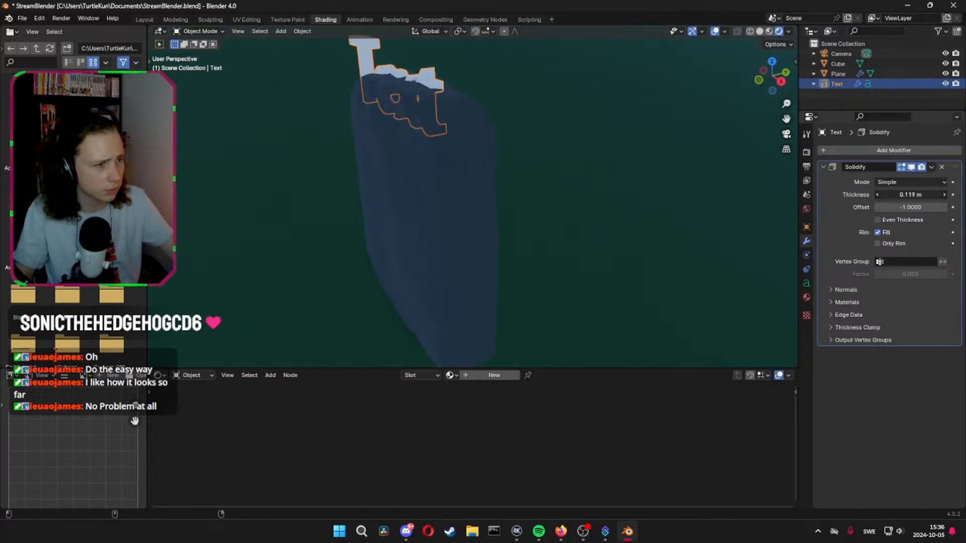
# Move the text along Y by about -0.3 m so it sits at the headstone's front face
pyautogui.moveTo(552, 190)
pyautogui.mouseDown(button='middle')
pyautogui.moveTo(521, 196)
pyautogui.moveTo(558, 190)
pyautogui.mouseUp(button='middle')
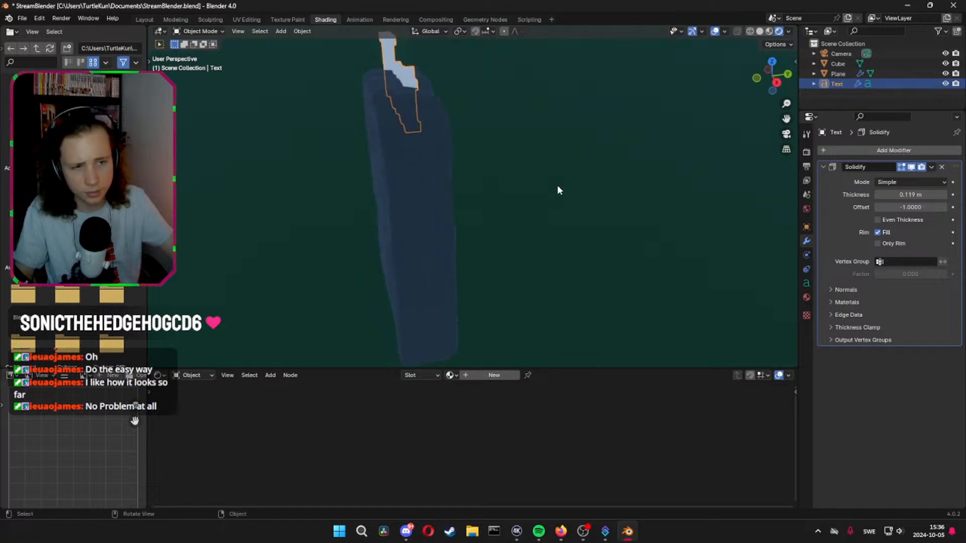
pyautogui.press('g')
pyautogui.press('y')
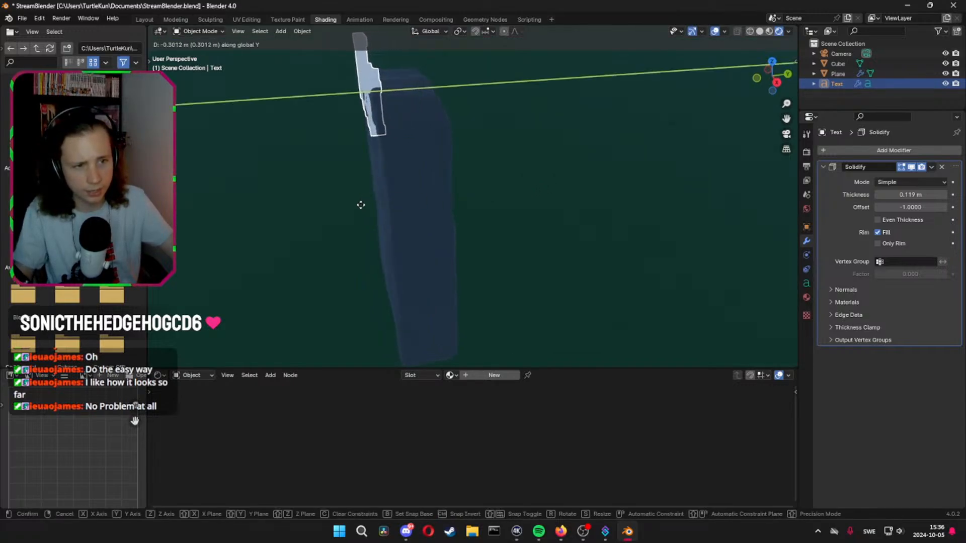
pyautogui.click(361, 204)
pyautogui.moveTo(362, 204); pyautogui.dragTo(444, 193, button='middle')
# Lower the text along Z to the headstone's middle and shift it along X toward the headstone's centre
pyautogui.press('g')
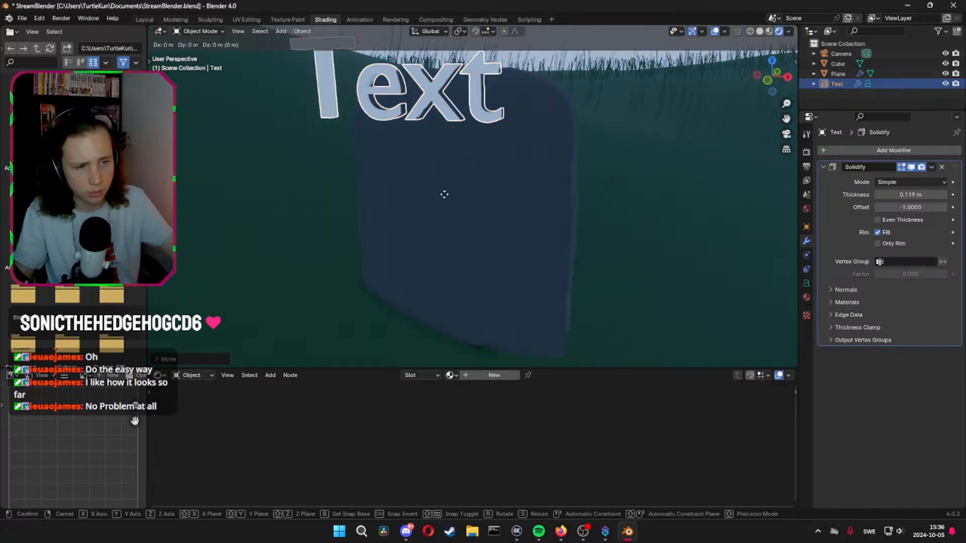
pyautogui.press('z')
pyautogui.click(455, 295)
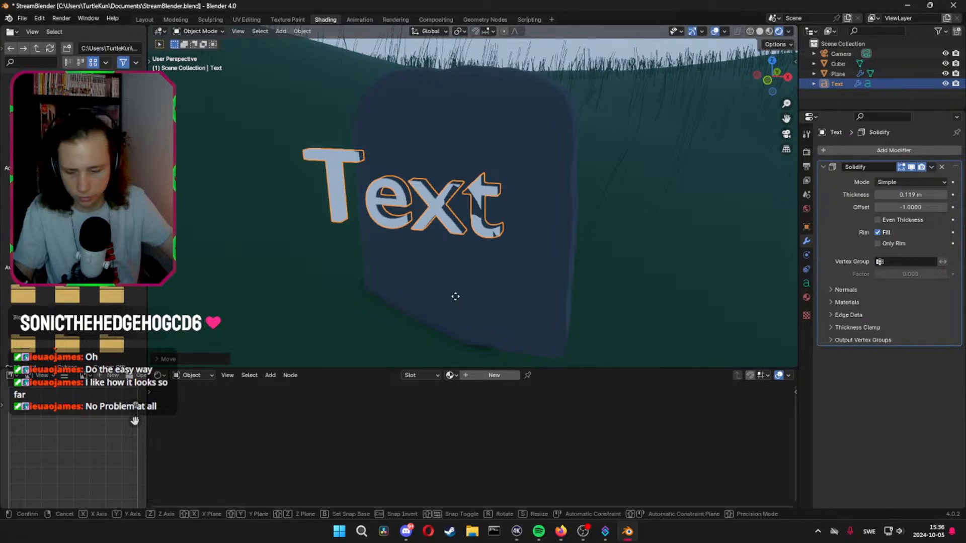
pyautogui.press('g')
pyautogui.rightClick(455, 296)
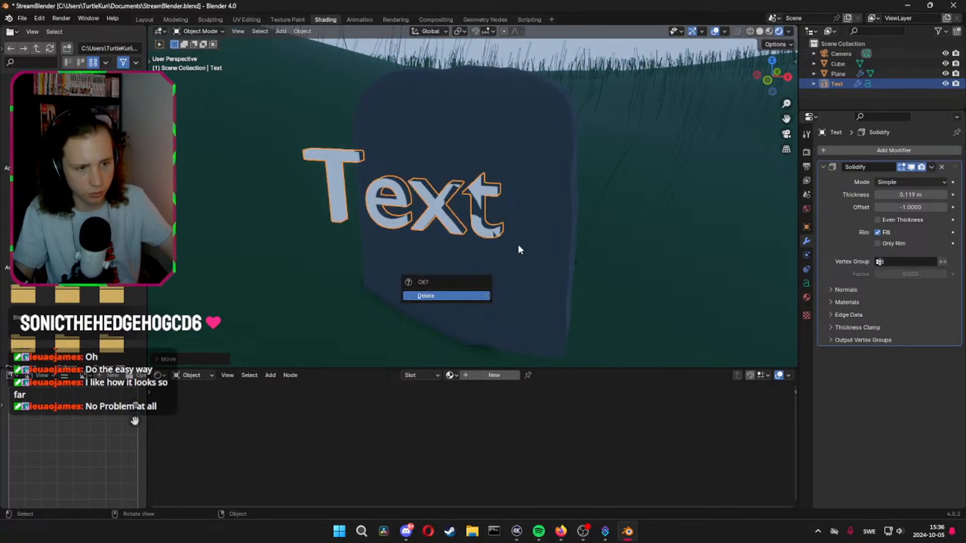
pyautogui.rightClick(523, 231)
pyautogui.press('g')
pyautogui.press('x')
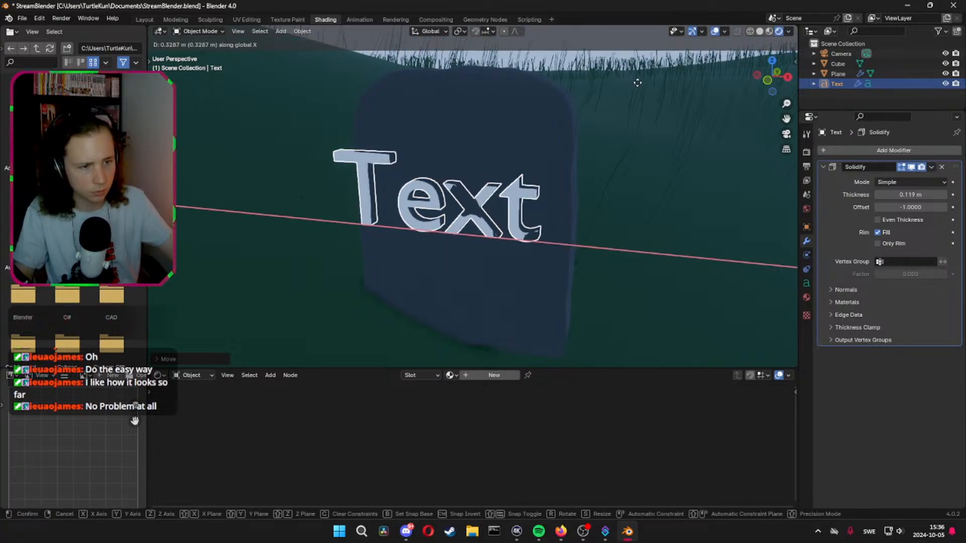
pyautogui.rightClick(662, 98)
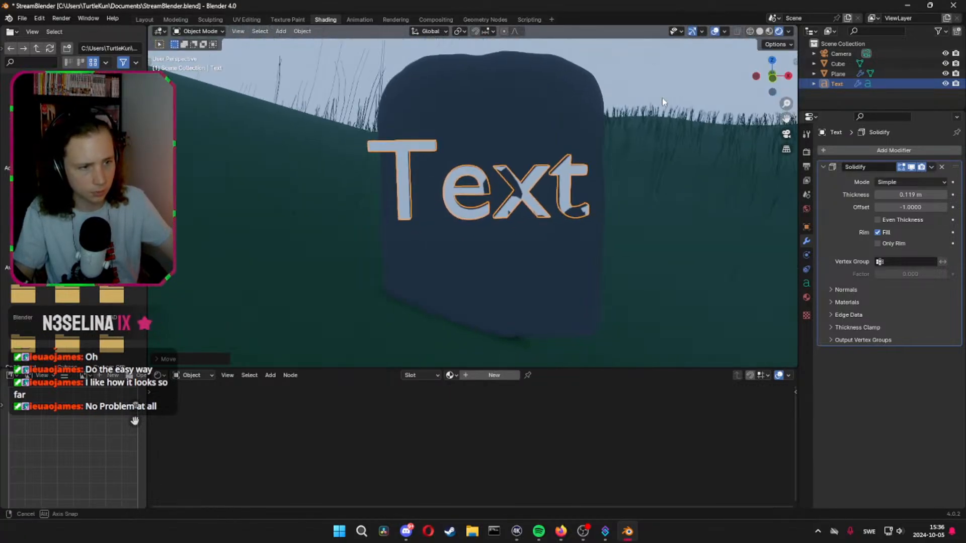
# Rename the text object's data-block to a person's first name
pyautogui.click(482, 190)
pyautogui.click(403, 154)
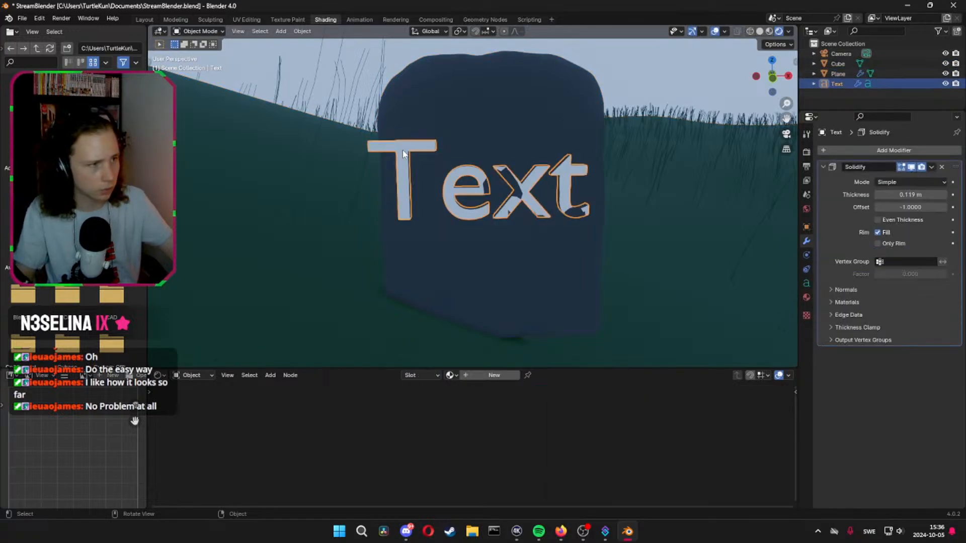
pyautogui.press('t')
pyautogui.click(807, 283)
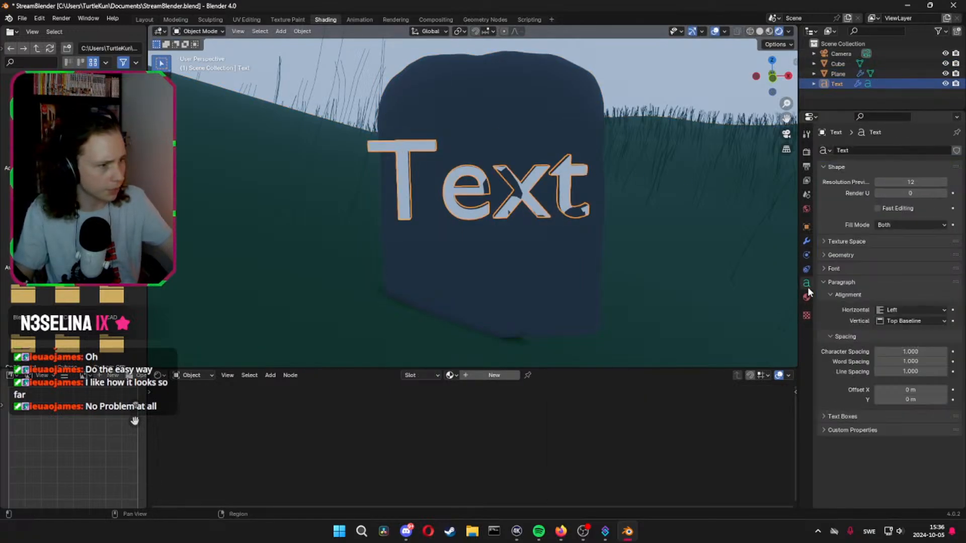
pyautogui.click(873, 149)
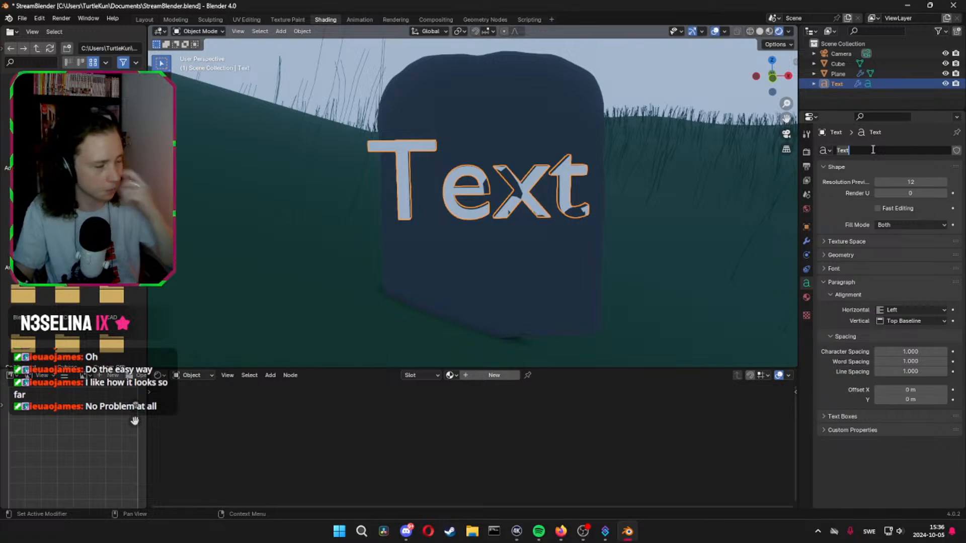
pyautogui.write('James')
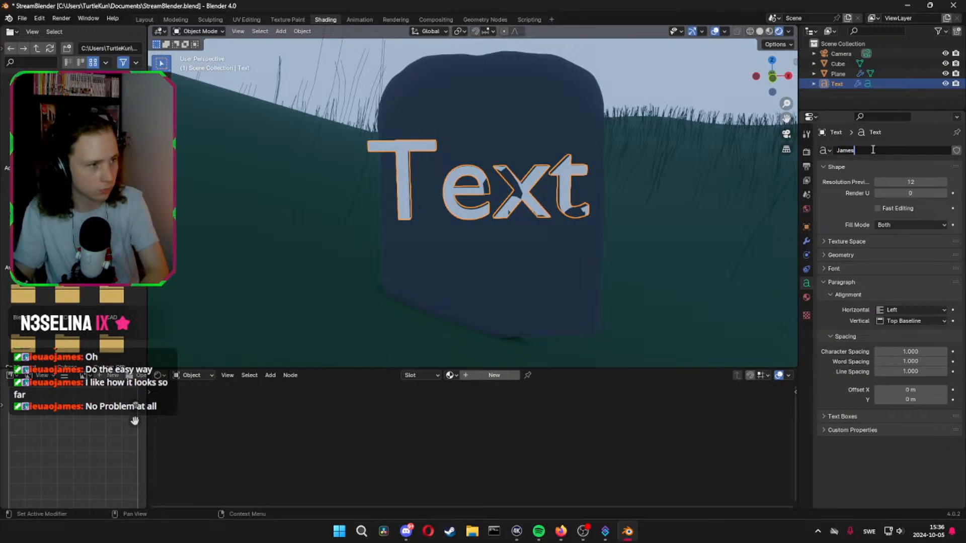
pyautogui.press('Return')
pyautogui.click(482, 183)
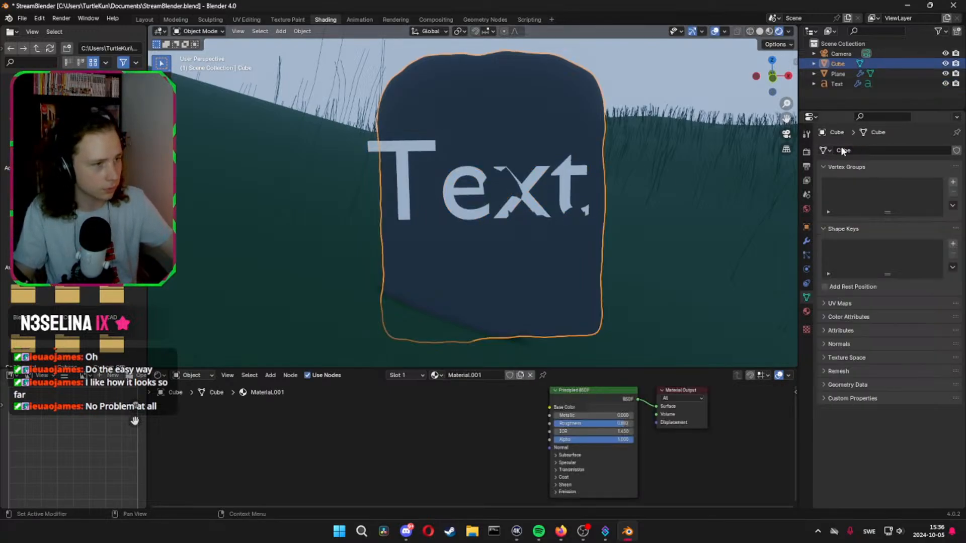
pyautogui.click(479, 193)
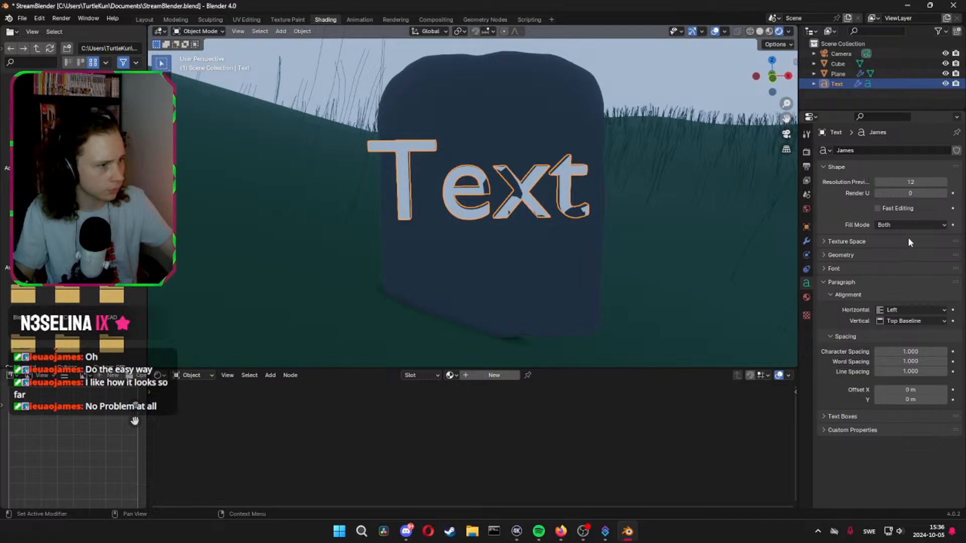
pyautogui.click(823, 243)
pyautogui.click(822, 242)
pyautogui.click(824, 256)
pyautogui.click(824, 257)
# Load Blackadder ITC (ITCBLKAD.TTF) from the Windows Fonts folder as the text's Regular font
pyautogui.keyDown('ctrl'); pyautogui.click(825, 269); pyautogui.keyUp('ctrl')
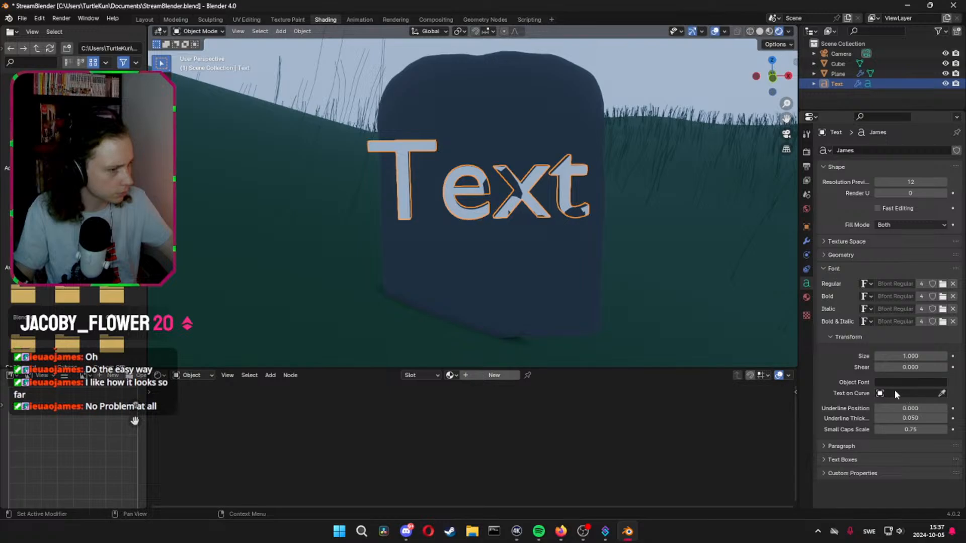
pyautogui.click(866, 284)
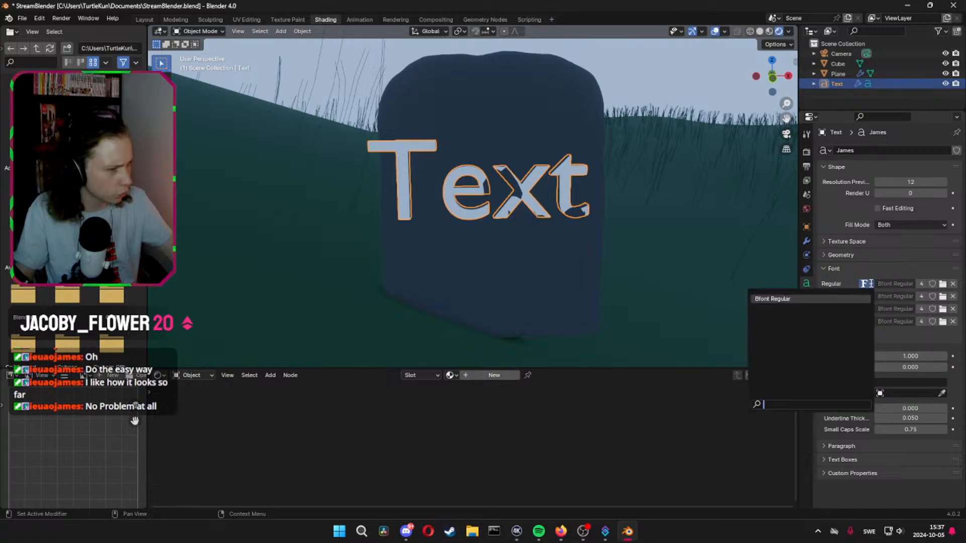
pyautogui.click(872, 286)
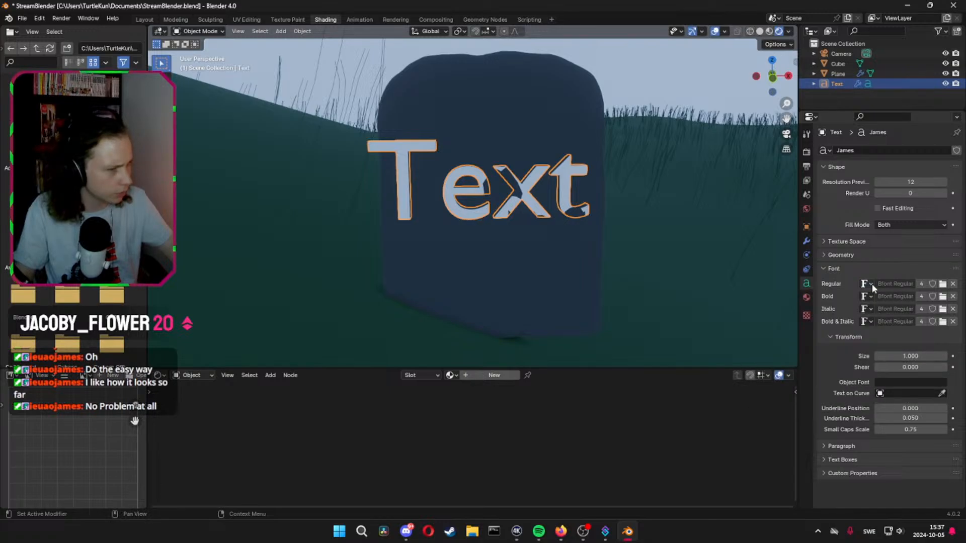
pyautogui.click(883, 394)
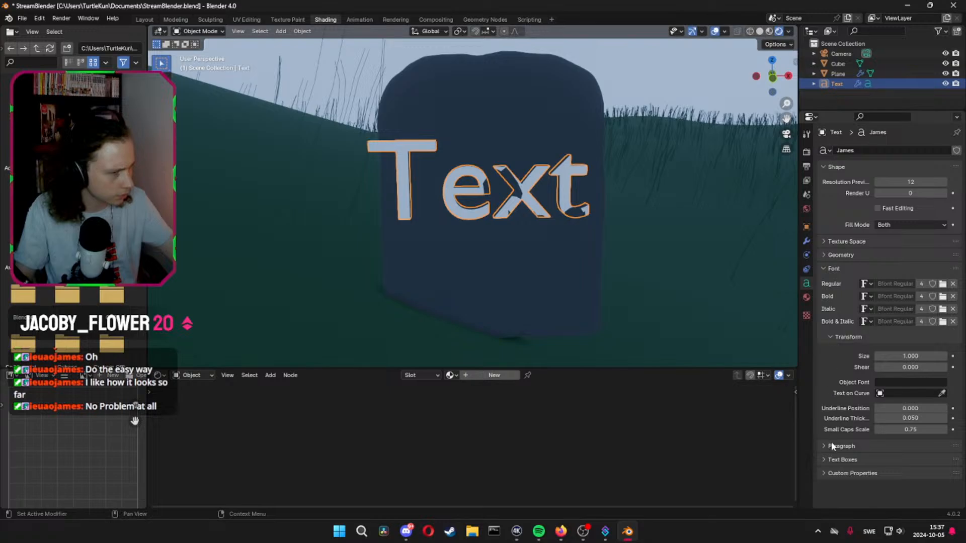
pyautogui.click(867, 284)
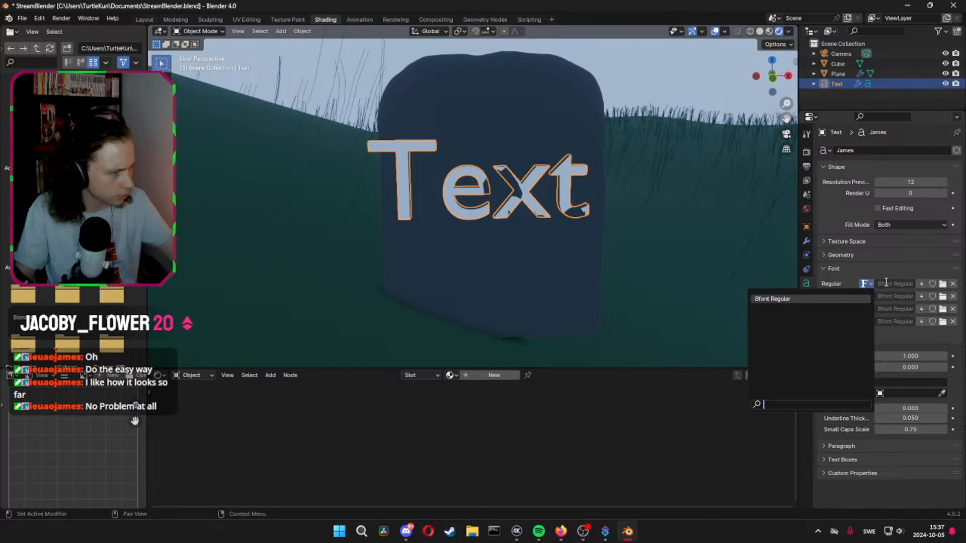
pyautogui.click(942, 285)
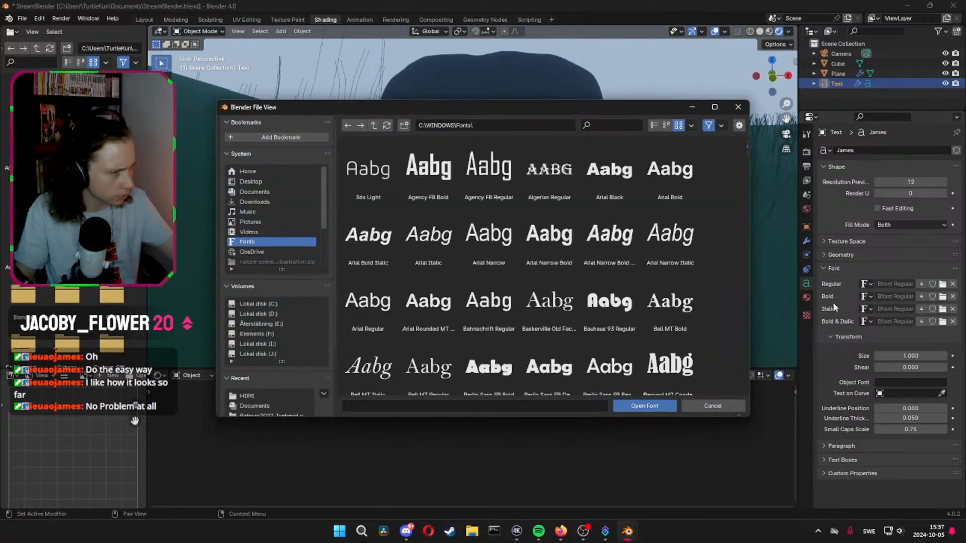
pyautogui.scroll(-2, 477, 232)
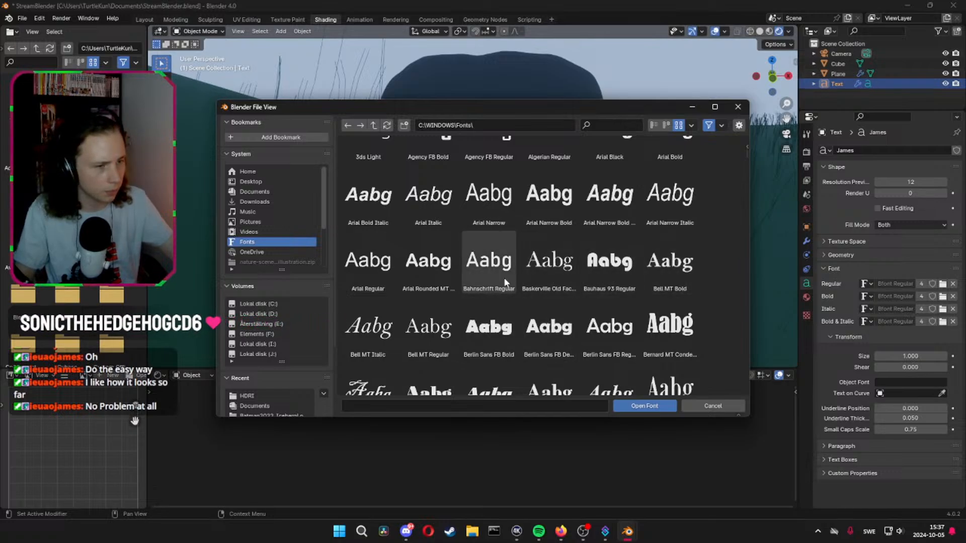
pyautogui.scroll(-2, 477, 288)
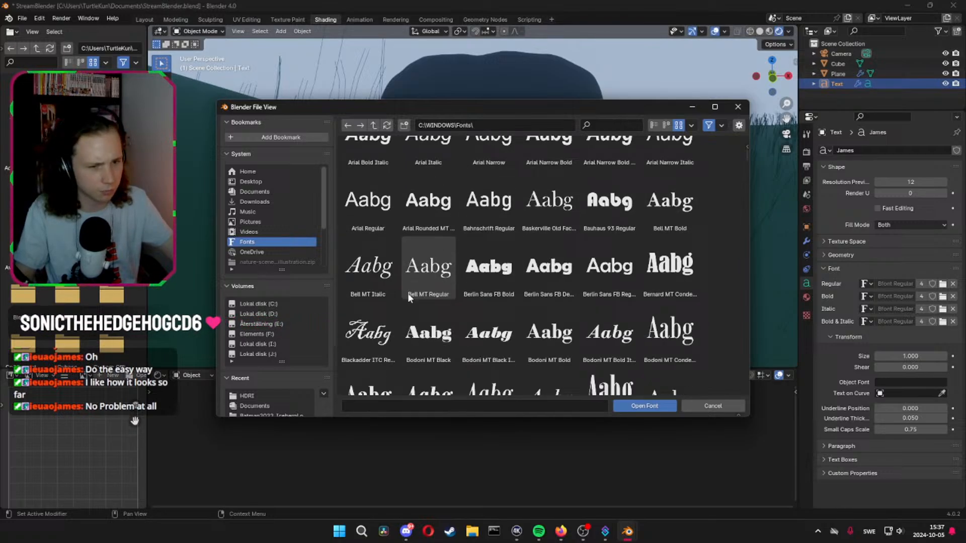
pyautogui.click(367, 332)
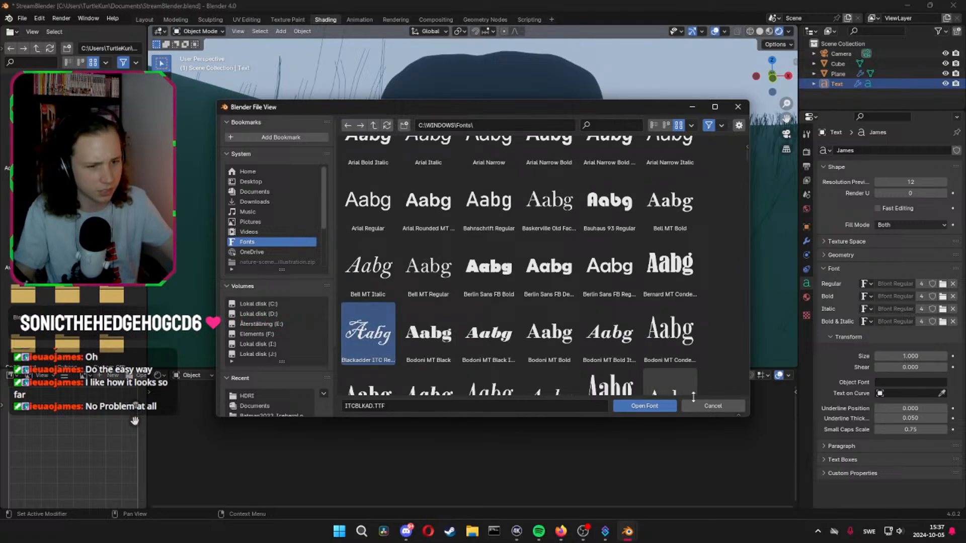
pyautogui.click(651, 411)
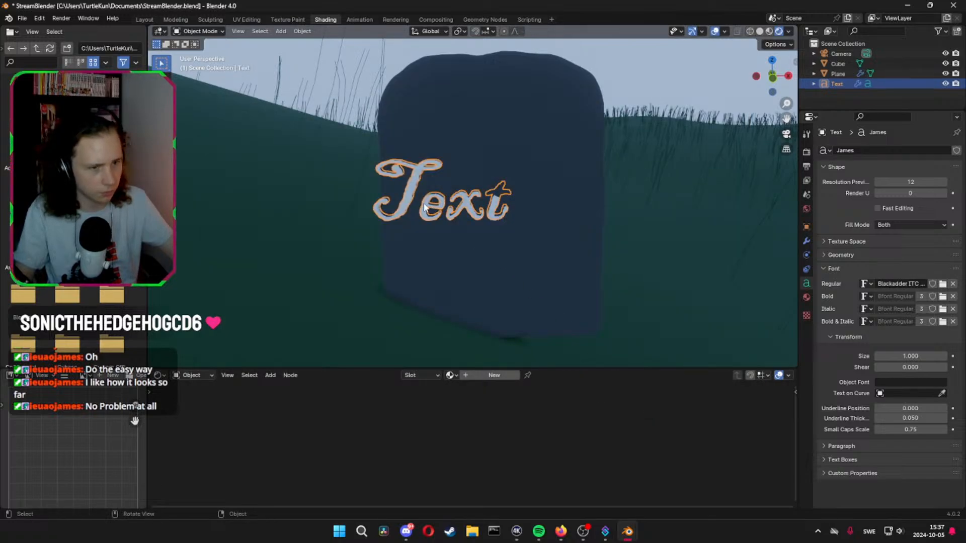
# Set the text's horizontal paragraph alignment to Center
pyautogui.moveTo(424, 207)
pyautogui.mouseDown(button='middle')
pyautogui.moveTo(453, 222)
pyautogui.moveTo(430, 219)
pyautogui.mouseUp(button='middle')
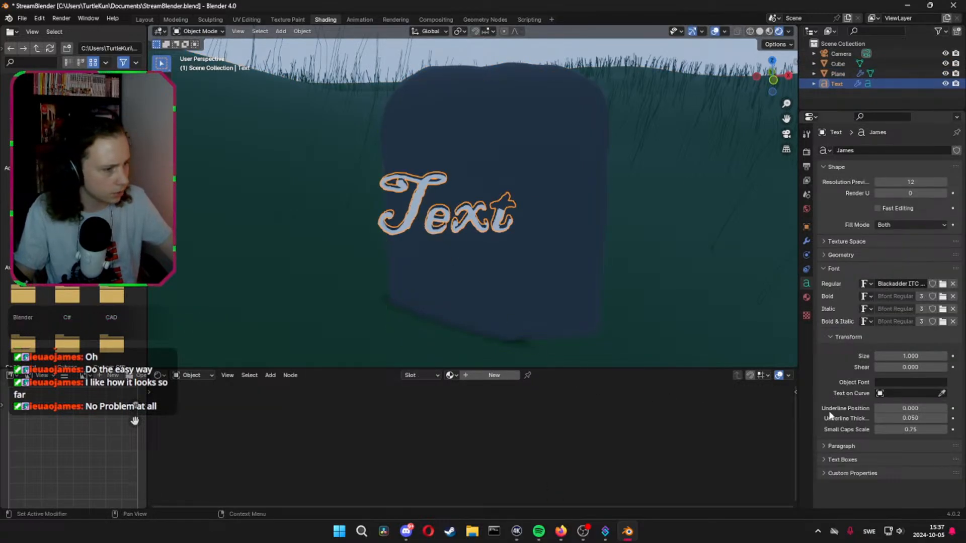
pyautogui.click(865, 446)
pyautogui.scroll(-4, 880, 451)
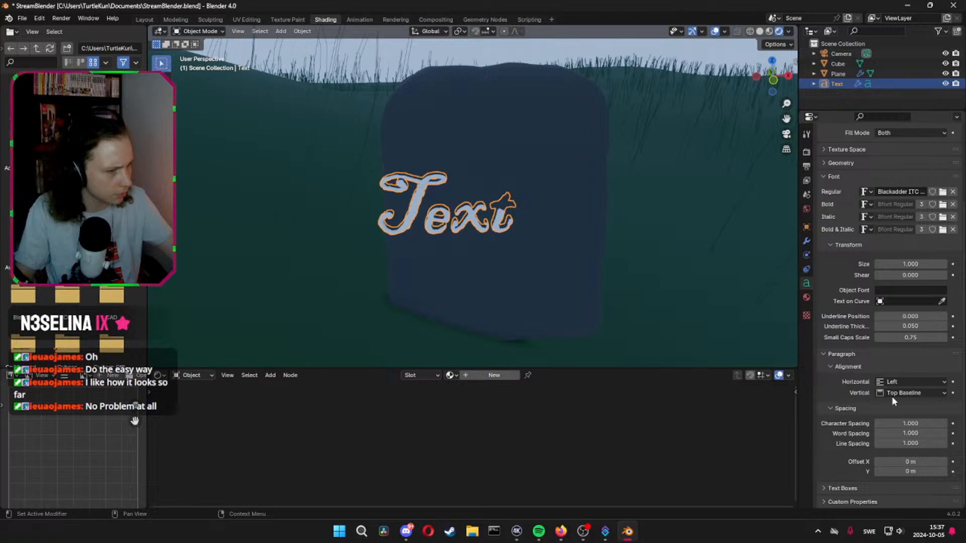
pyautogui.click(912, 382)
pyautogui.click(900, 405)
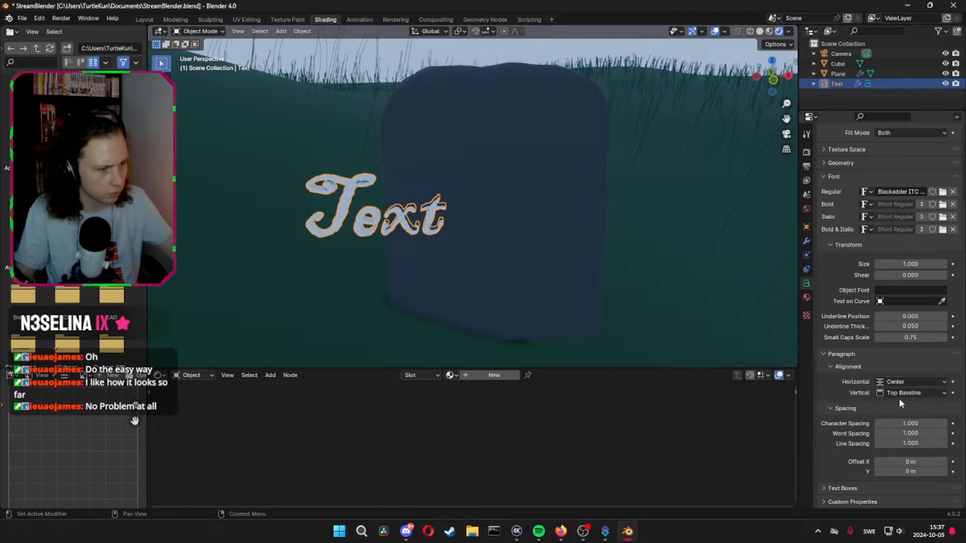
pyautogui.click(807, 315)
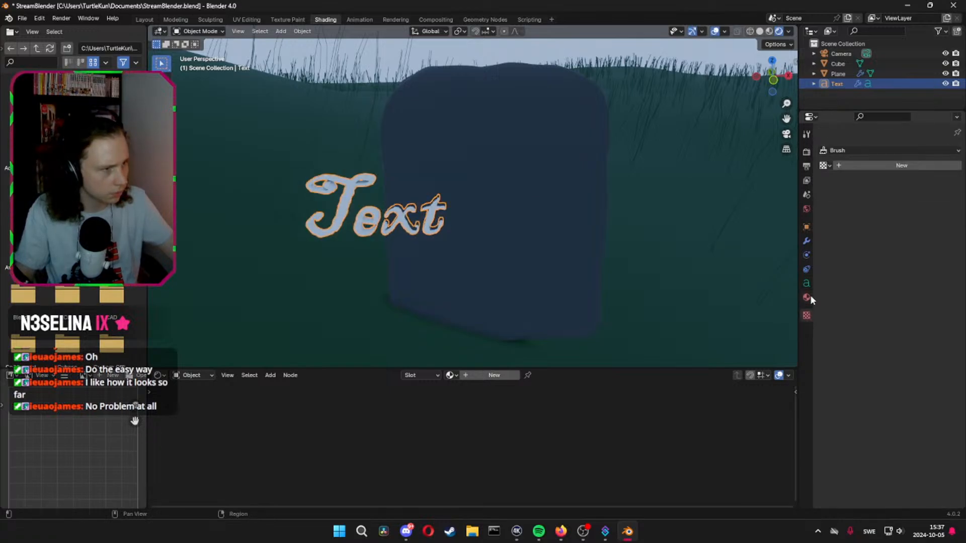
pyautogui.click(807, 284)
pyautogui.click(825, 268)
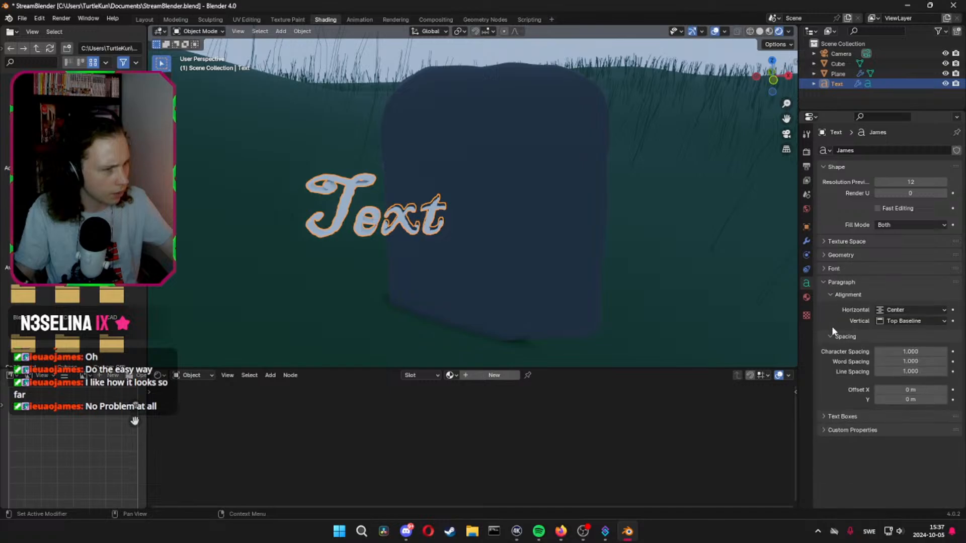
pyautogui.click(823, 415)
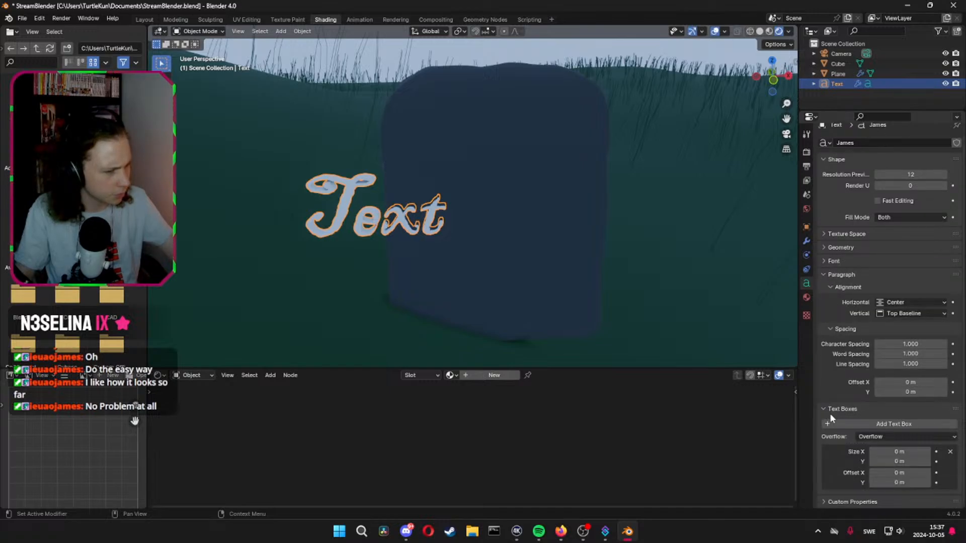
pyautogui.click(823, 408)
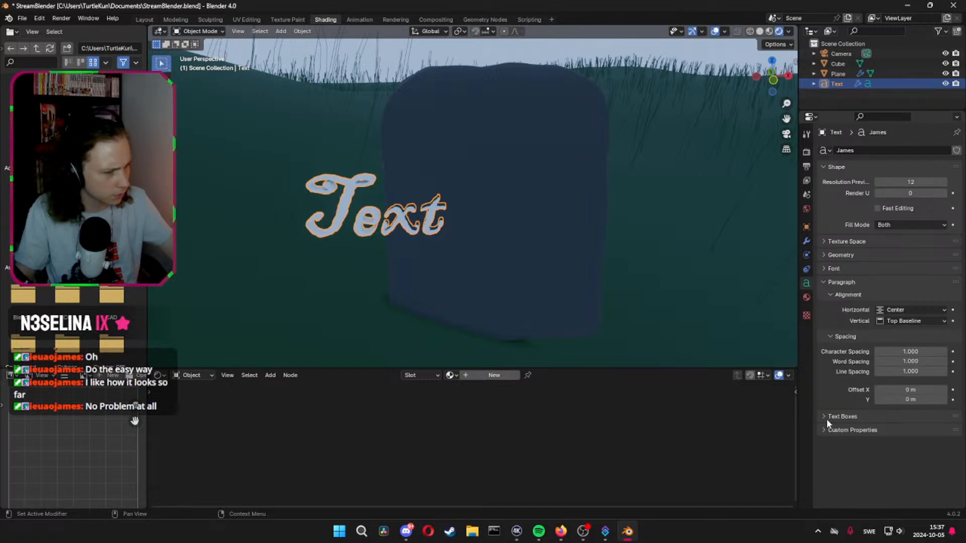
pyautogui.click(828, 168)
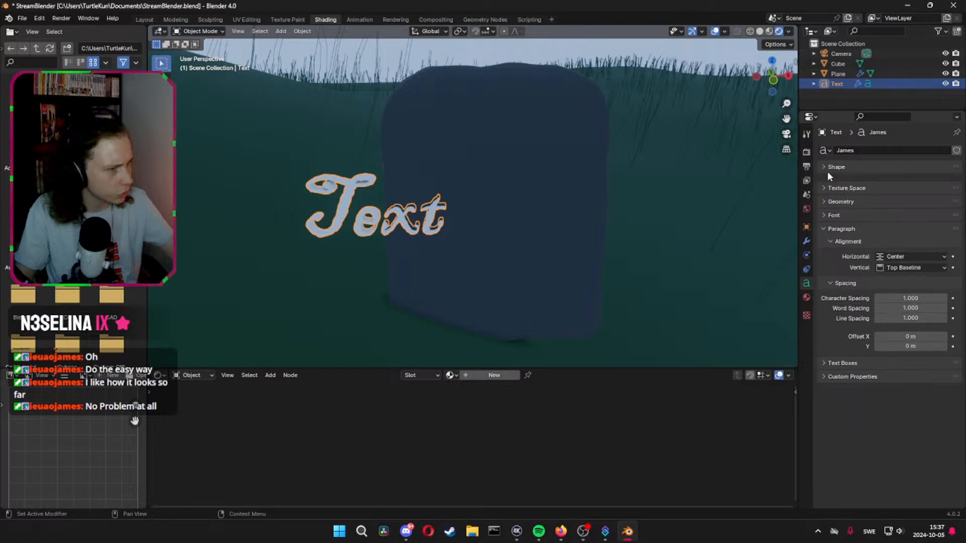
# Examine the text object's data-block name field and its Shape, Geometry and Font settings for a way to change the displayed wording
pyautogui.click(828, 168)
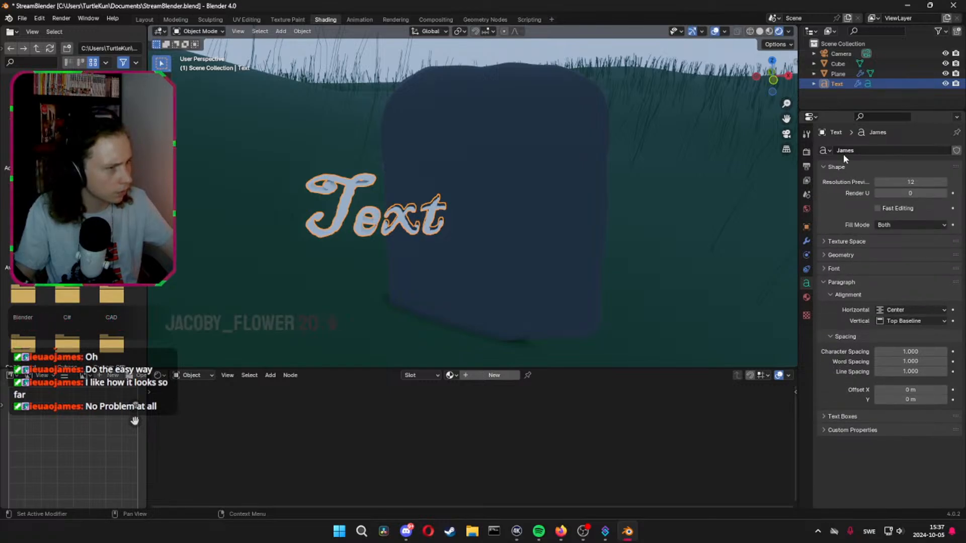
pyautogui.click(827, 151)
pyautogui.click(943, 151)
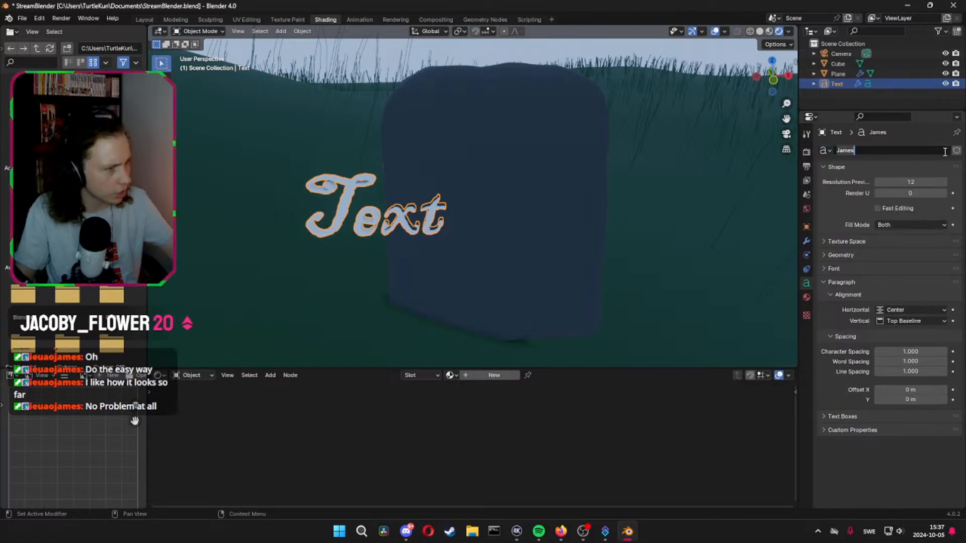
pyautogui.moveTo(887, 152); pyautogui.dragTo(830, 165)
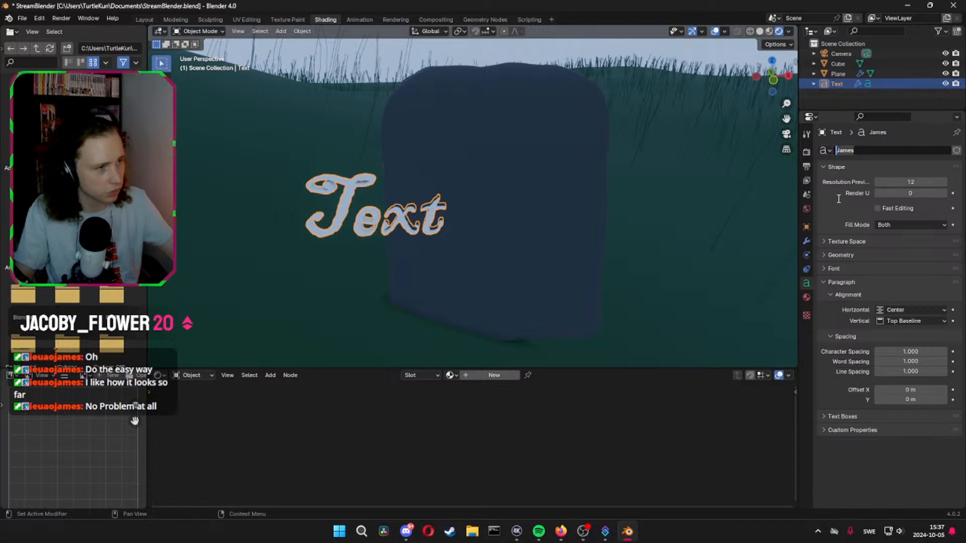
pyautogui.click(845, 170)
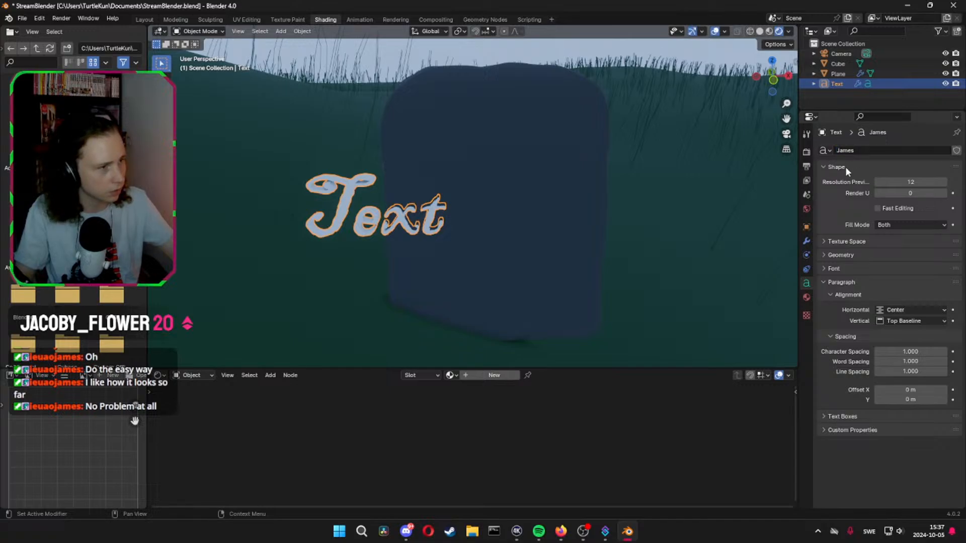
pyautogui.click(822, 255)
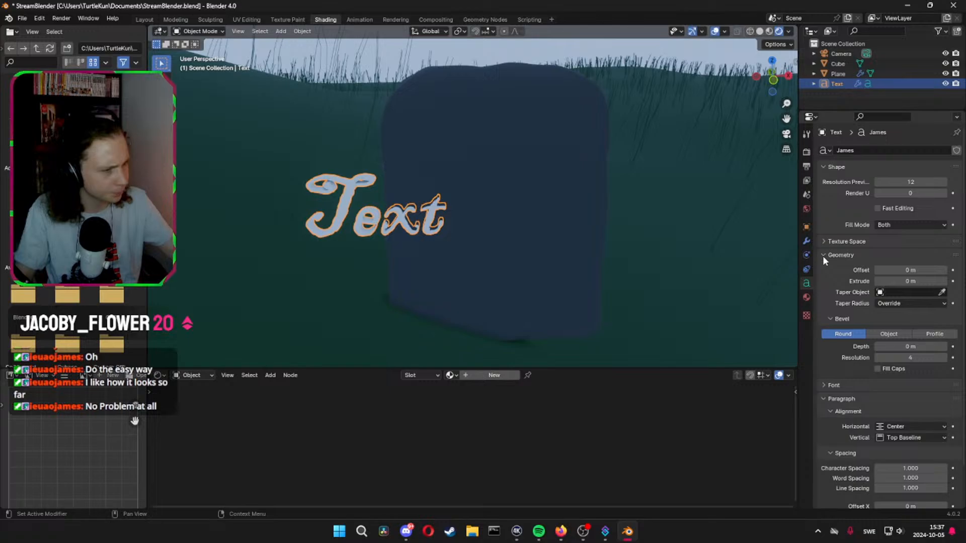
pyautogui.click(823, 255)
pyautogui.click(822, 268)
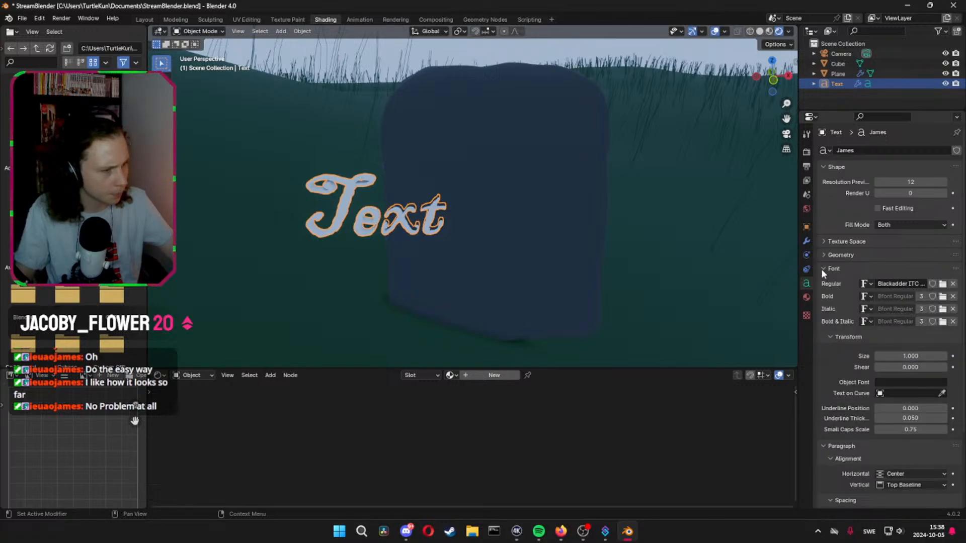
pyautogui.click(822, 268)
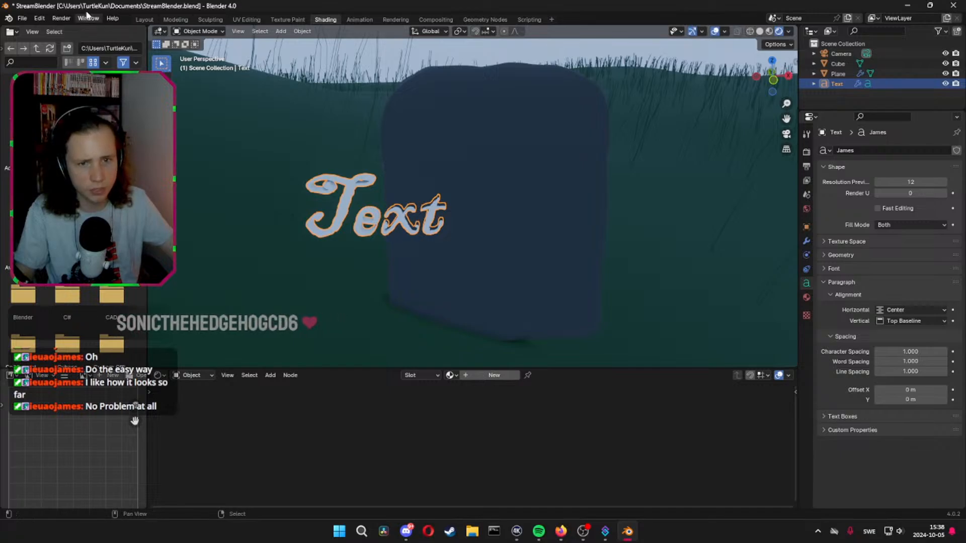
pyautogui.rightClick(353, 209)
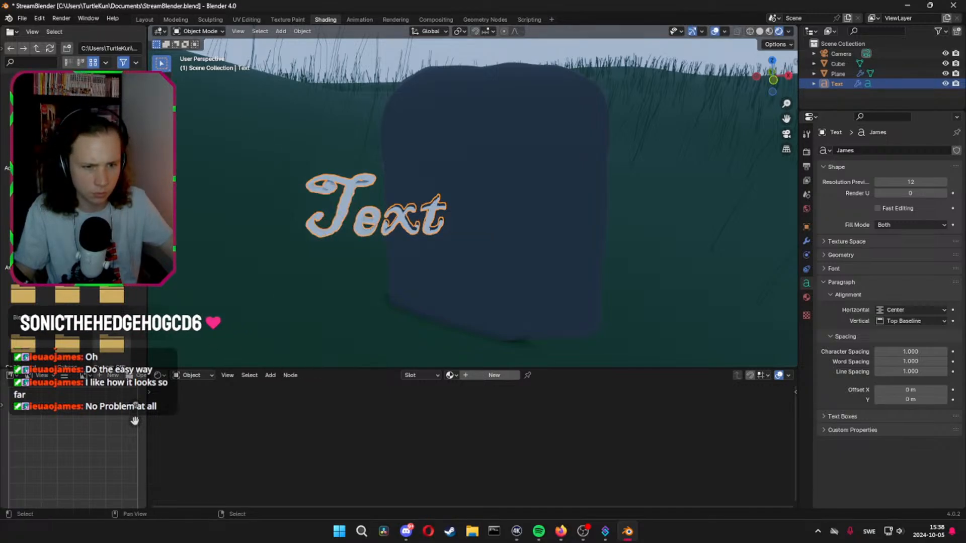
# Switch from Blender to the Firefox browser
pyautogui.hotkey('alt', 'Tab')
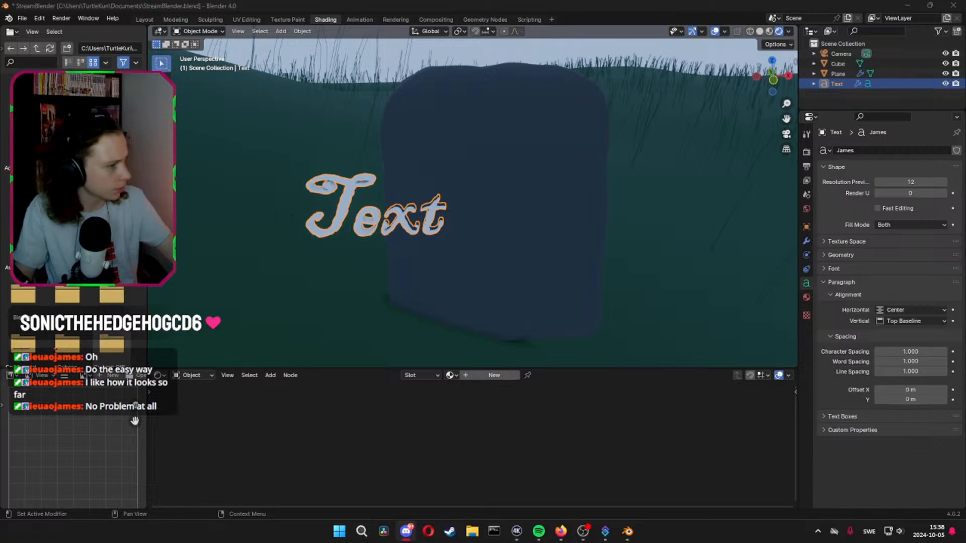
pyautogui.hotkey('alt', 'Tab')
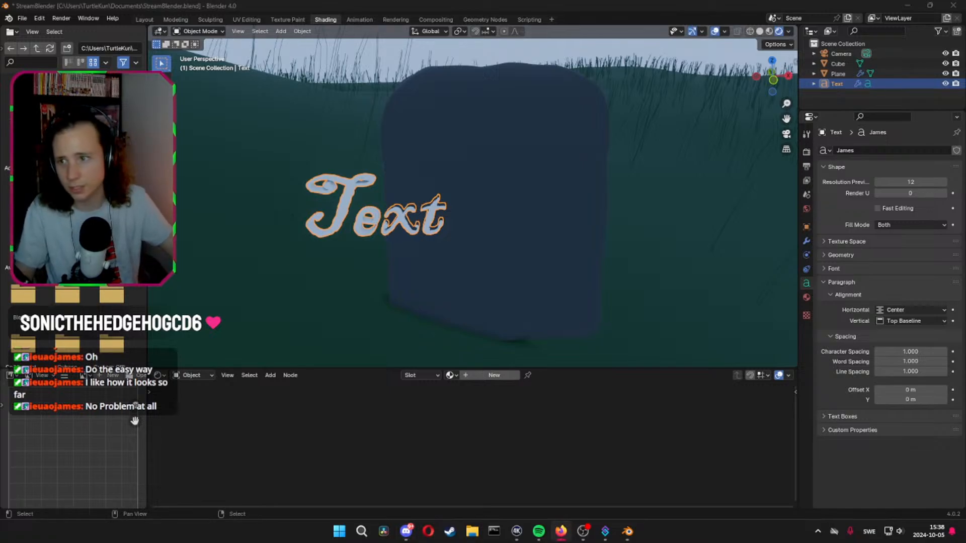
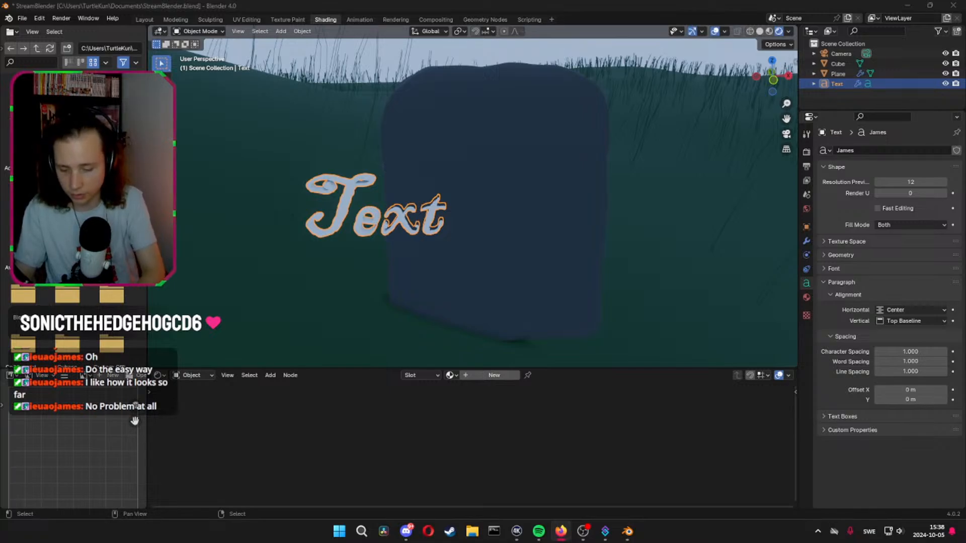
# Replace the text object's wording "Text" with the viewer's first name
pyautogui.click(448, 310)
pyautogui.click(374, 224)
pyautogui.press('Tab')
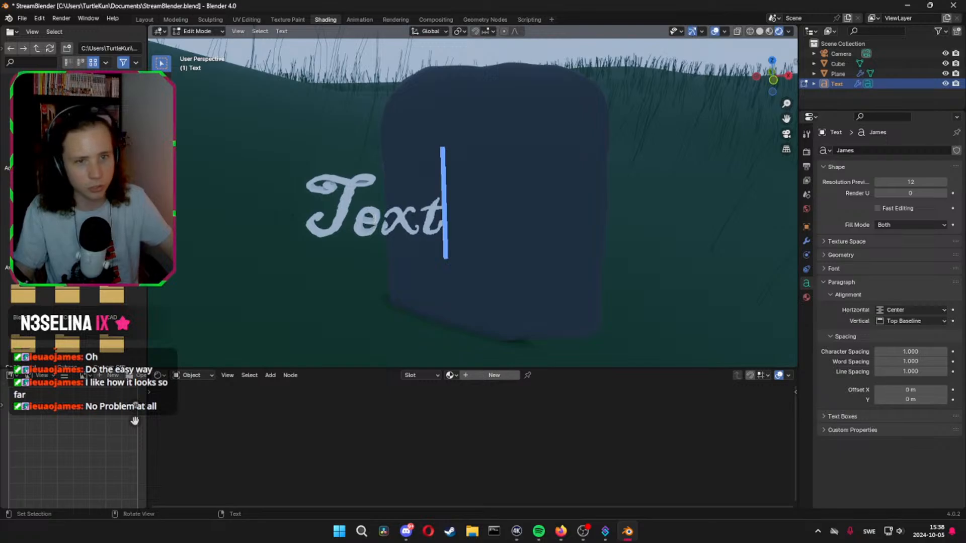
pyautogui.press('BackSpace')
pyautogui.press('BackSpace')
pyautogui.press('BackSpace')
pyautogui.press('BackSpace')
pyautogui.write('Ja')
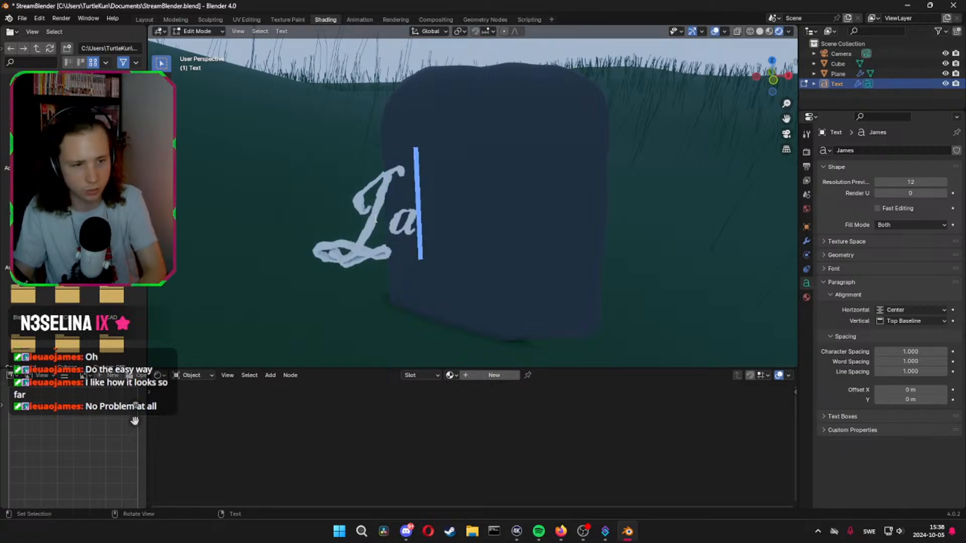
pyautogui.write('mes')
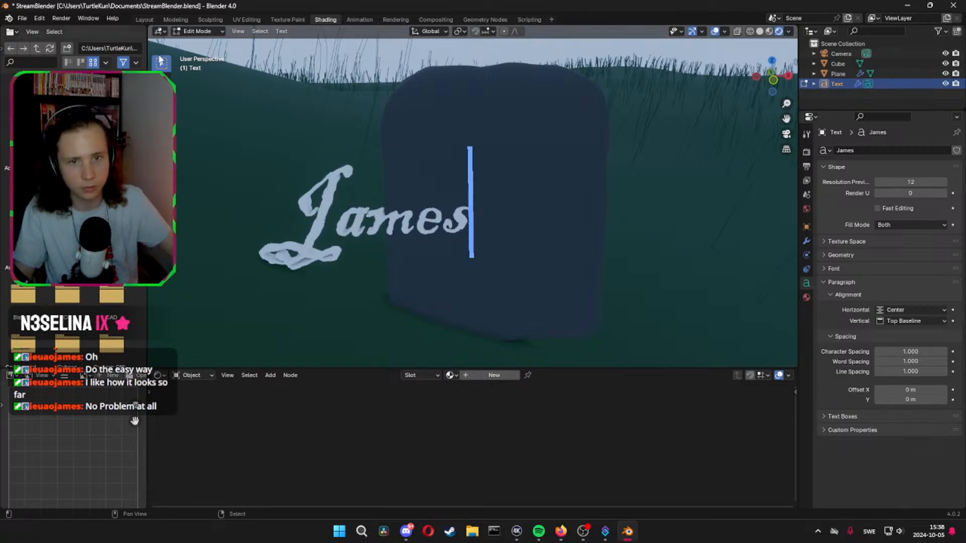
pyautogui.click(332, 226)
pyautogui.press('Tab')
# Move the lettering along the X axis onto the headstone and raise it to the stone's upper half
pyautogui.moveTo(409, 194); pyautogui.dragTo(446, 189, button='middle')
pyautogui.press('g')
pyautogui.press('x')
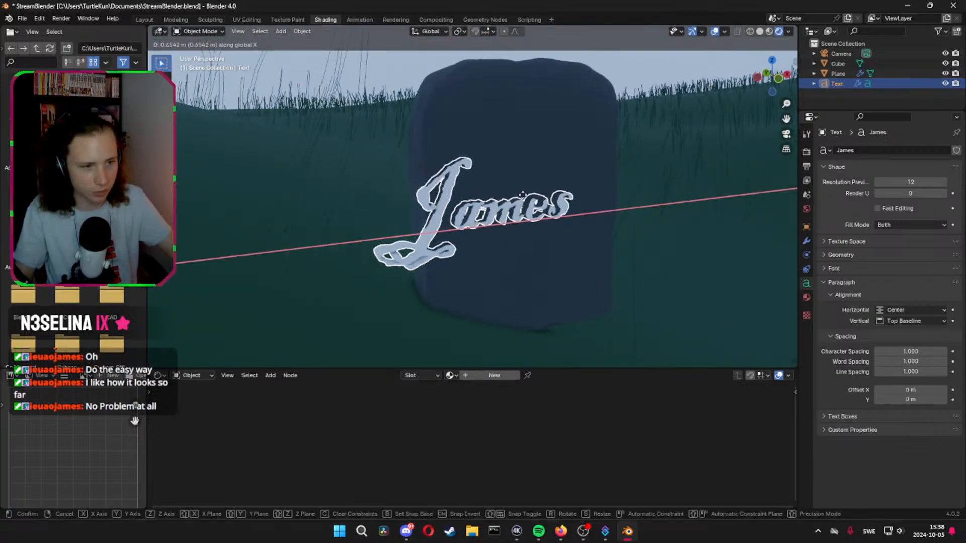
pyautogui.click(580, 195)
pyautogui.moveTo(580, 195); pyautogui.dragTo(616, 181, button='middle')
pyautogui.press('g')
pyautogui.press('y')
pyautogui.press('z')
pyautogui.click(670, 204)
# Nudge the lettering along the X axis and scale it down to about 0.95 to fit the headstone's width
pyautogui.press('g')
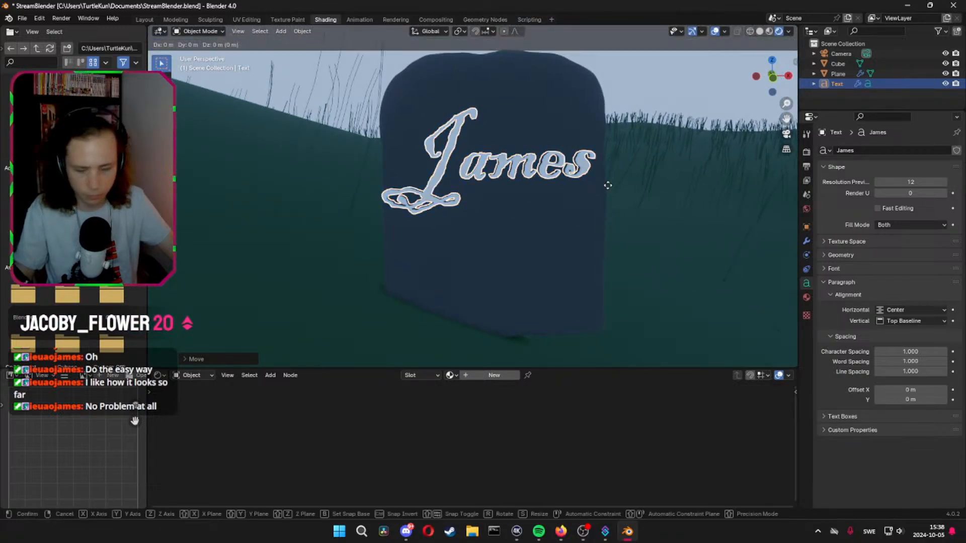
pyautogui.press('x')
pyautogui.press('s')
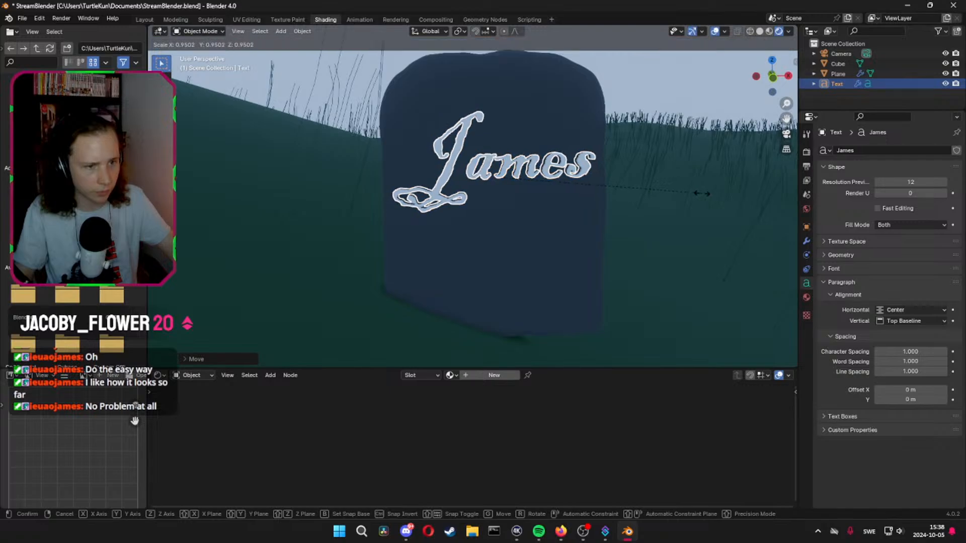
pyautogui.click(689, 193)
# Add a Boolean modifier in Difference mode to the headstone and try to sample the lettering as its object
pyautogui.moveTo(689, 192); pyautogui.dragTo(622, 217, button='middle')
pyautogui.click(522, 145)
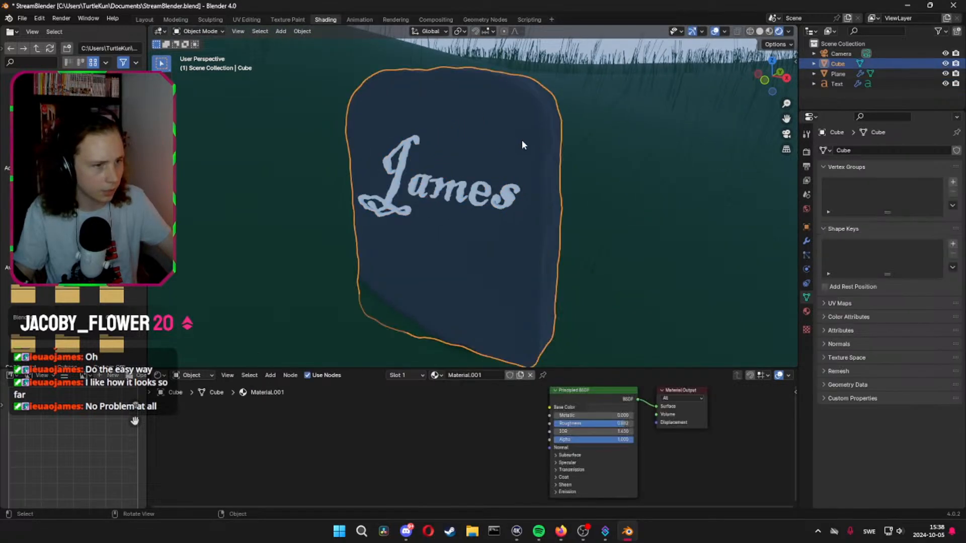
pyautogui.click(807, 241)
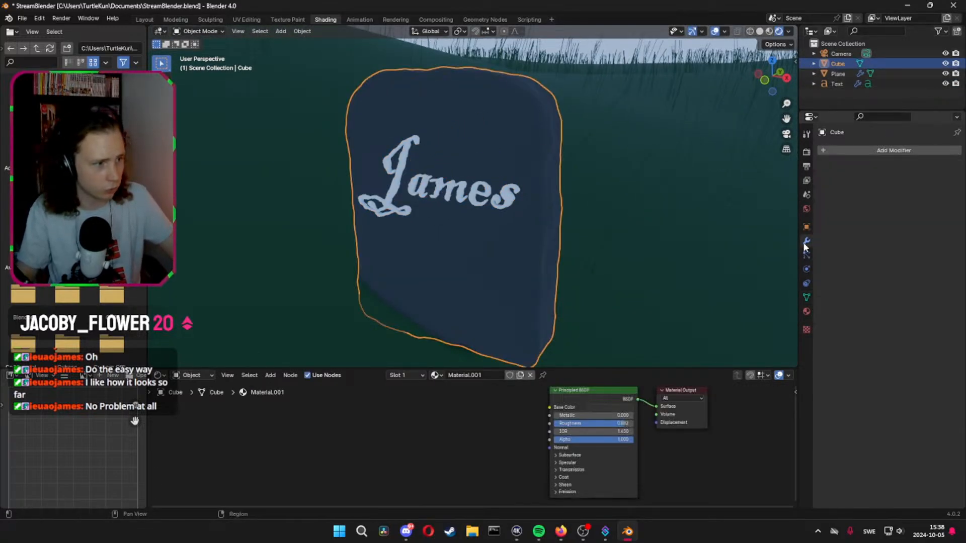
pyautogui.click(868, 150)
pyautogui.moveTo(836, 149)
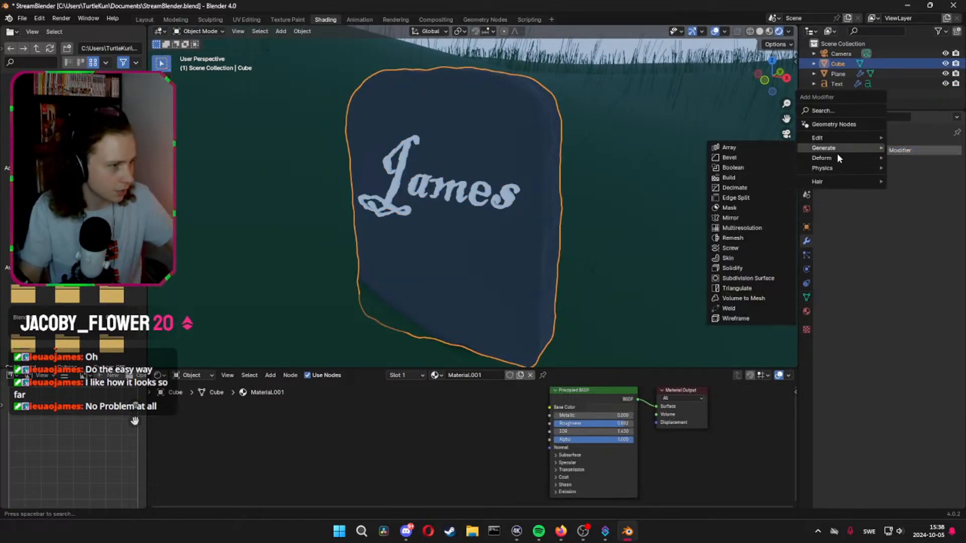
pyautogui.click(744, 169)
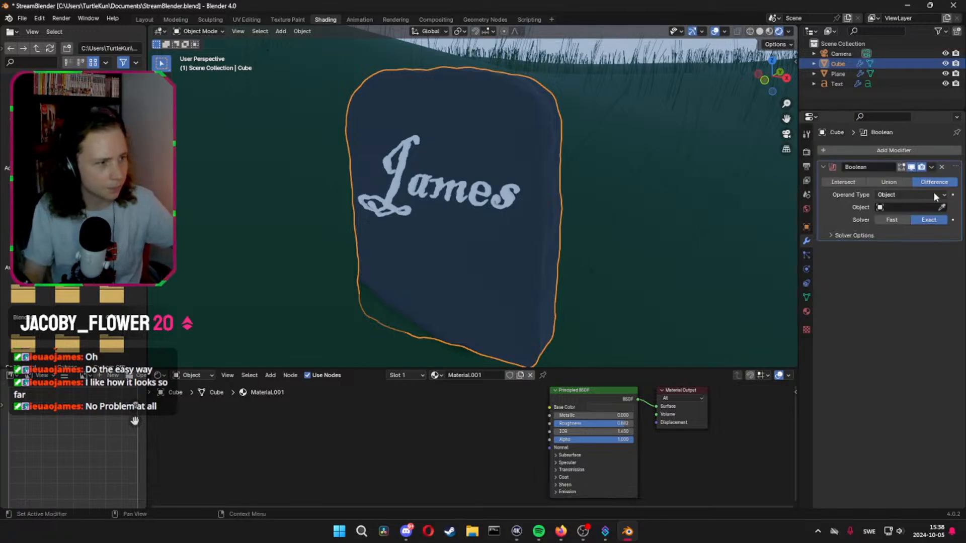
pyautogui.click(941, 207)
pyautogui.click(404, 165)
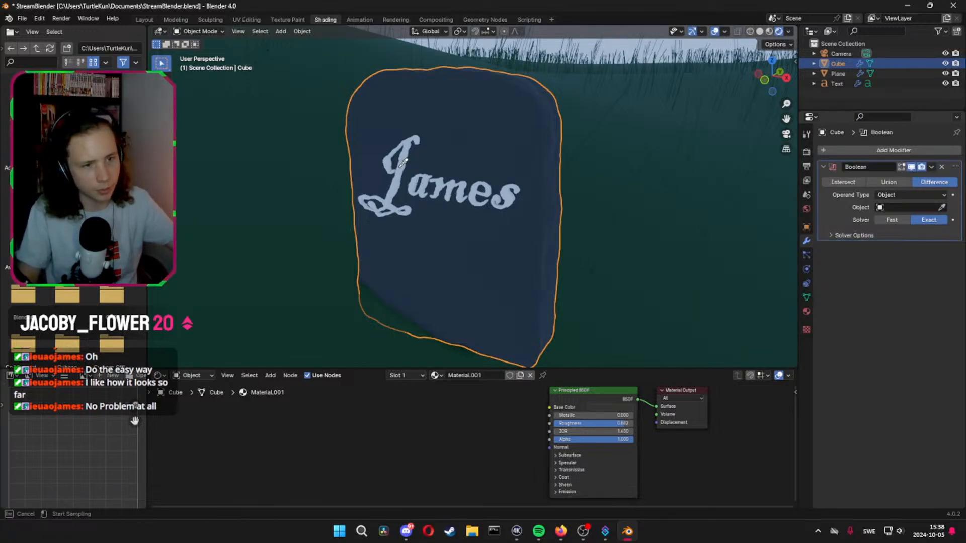
# Convert the lettering from a text object to a mesh
pyautogui.rightClick(838, 86)
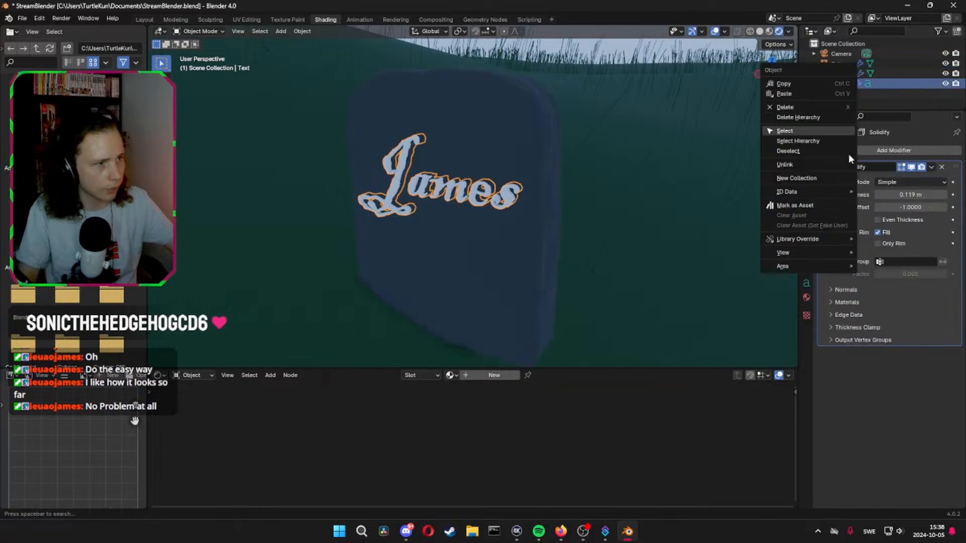
pyautogui.click(848, 153)
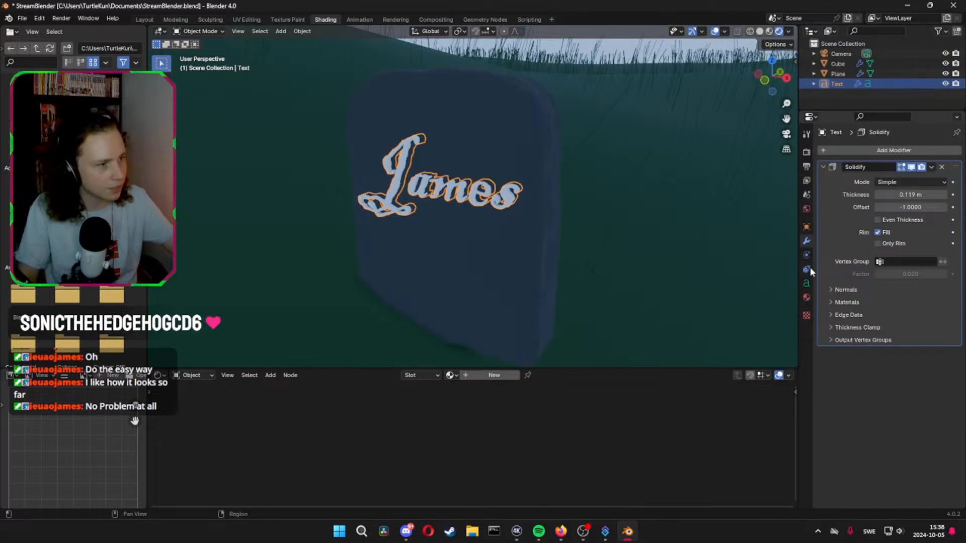
pyautogui.click(807, 283)
pyautogui.click(825, 257)
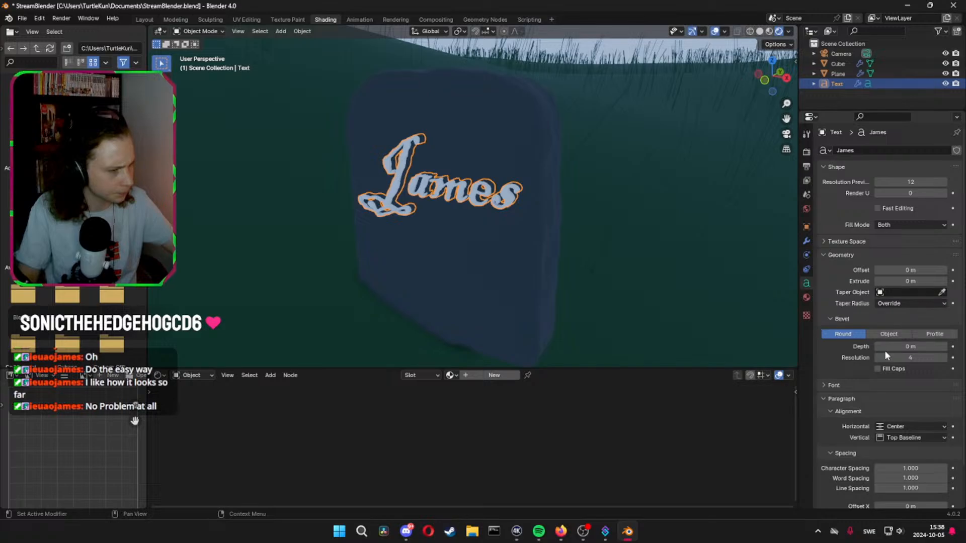
pyautogui.rightClick(395, 191)
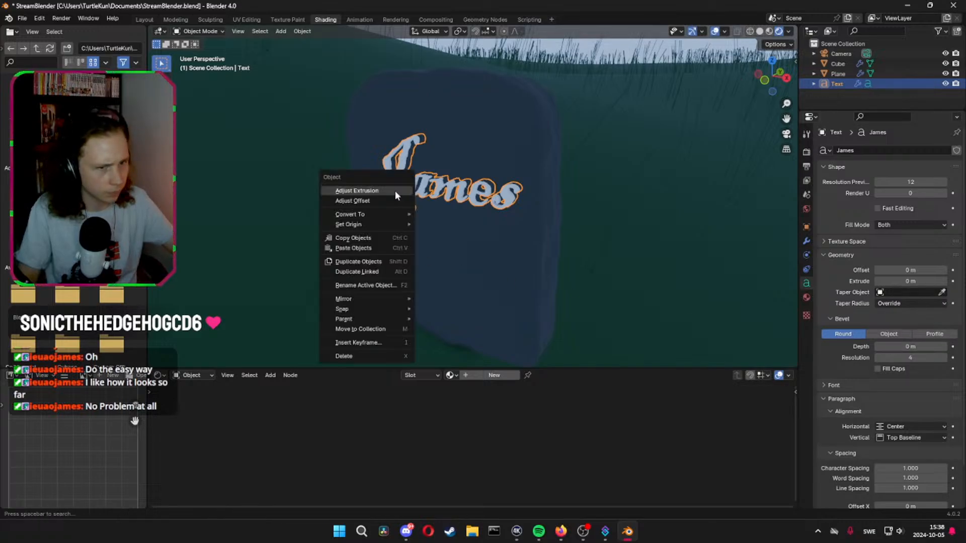
pyautogui.moveTo(386, 213)
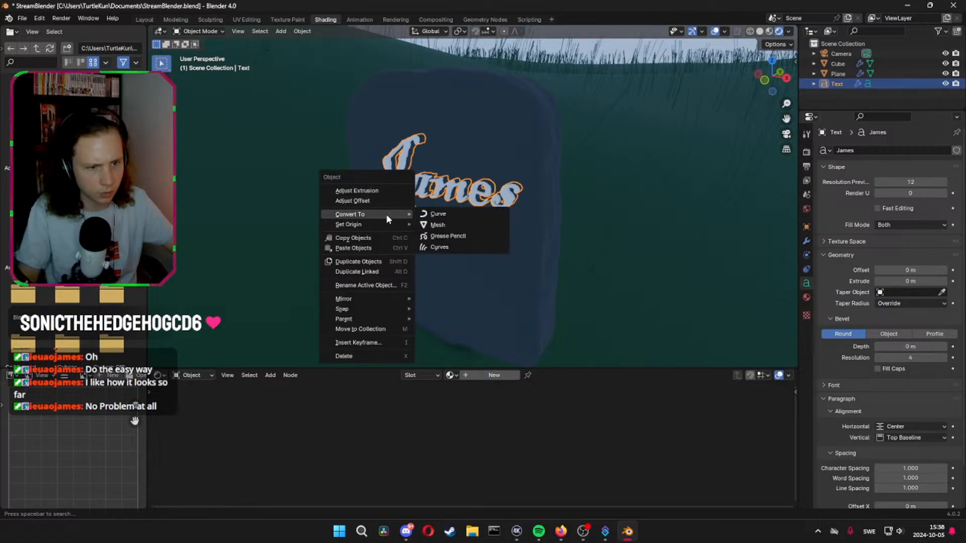
pyautogui.click(454, 221)
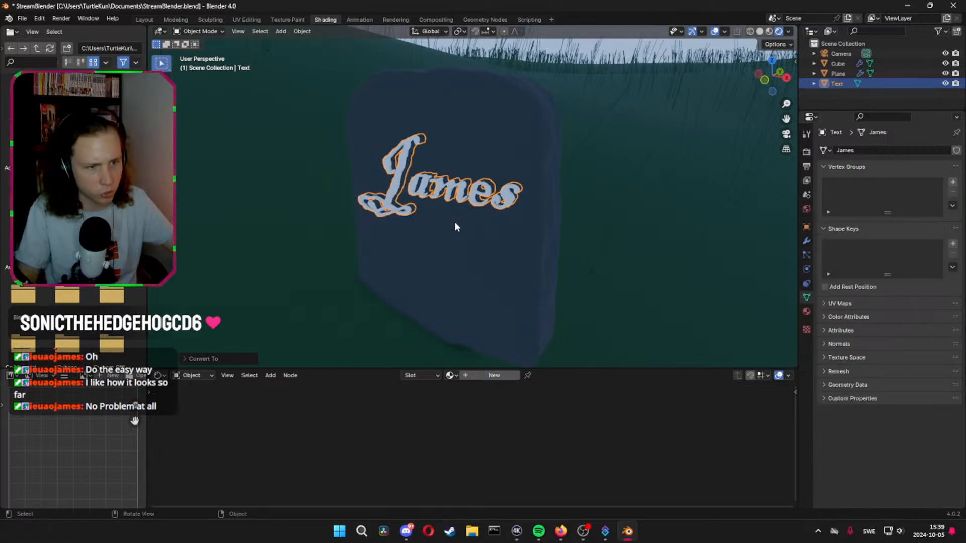
# Pick the lettering mesh as the headstone's Boolean object and hide the lettering in the viewport
pyautogui.click(840, 65)
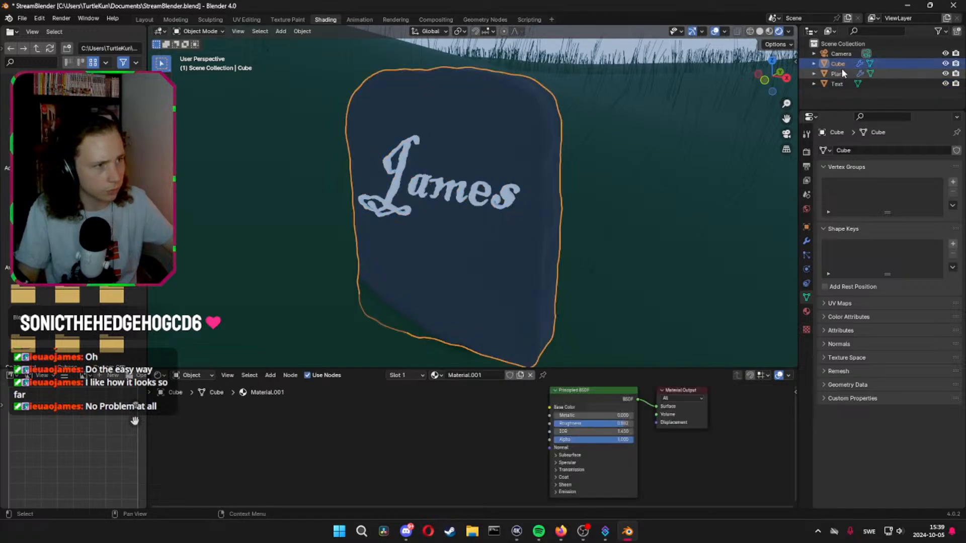
pyautogui.click(806, 241)
pyautogui.click(942, 207)
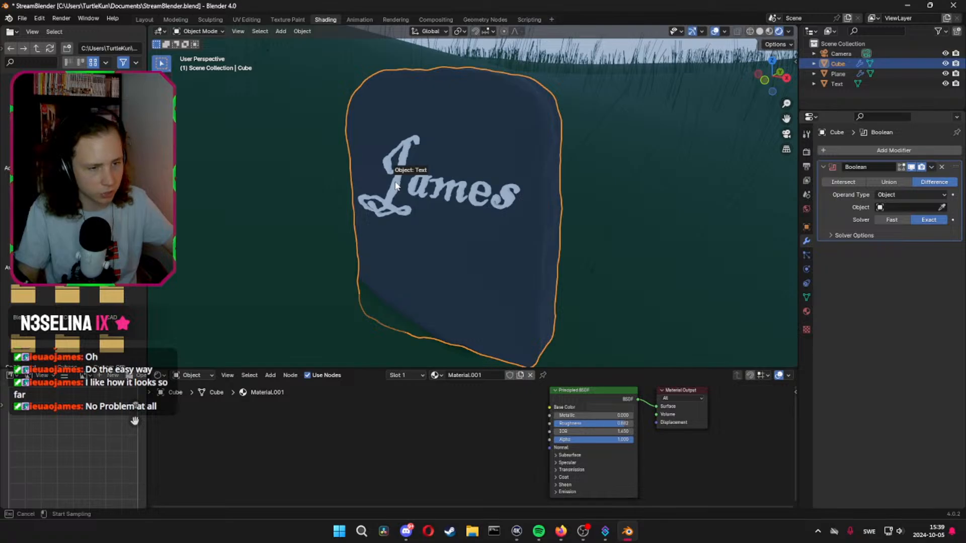
pyautogui.click(444, 239)
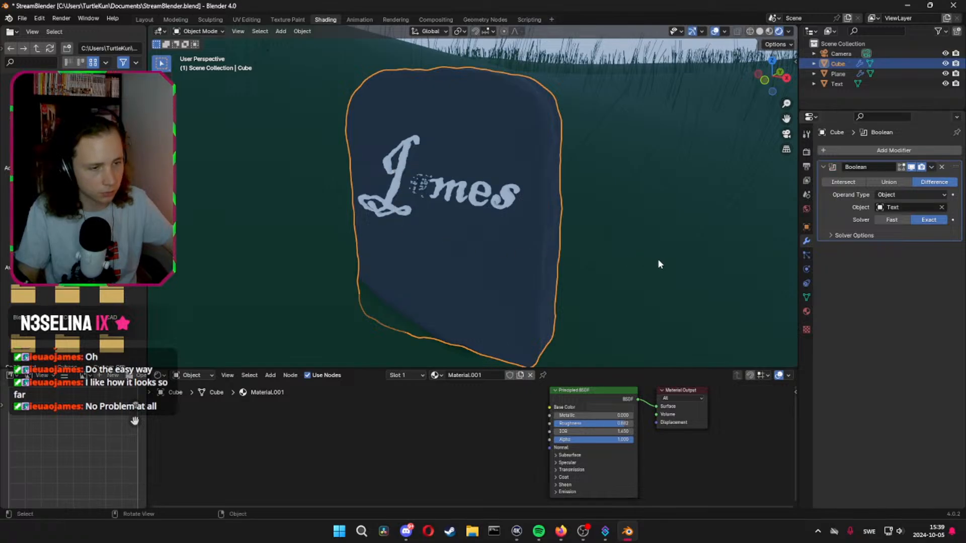
pyautogui.click(944, 83)
# Examine the lettering cut into the headstone up close, particularly the depth and mesh around the letter "a"
pyautogui.moveTo(473, 178); pyautogui.dragTo(591, 223, button='middle')
pyautogui.scroll(5, 531, 174)
pyautogui.moveTo(592, 224); pyautogui.dragTo(649, 234, button='middle')
pyautogui.keyDown('shift'); pyautogui.moveTo(648, 234); pyautogui.dragTo(554, 244, button='middle'); pyautogui.keyUp('shift')
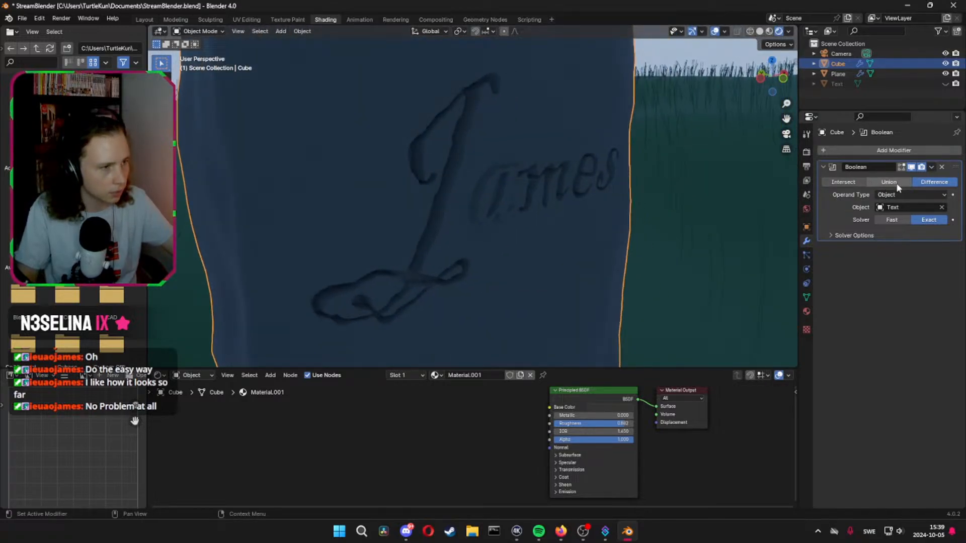
pyautogui.moveTo(714, 196); pyautogui.dragTo(630, 204, button='middle')
pyautogui.press('Tab')
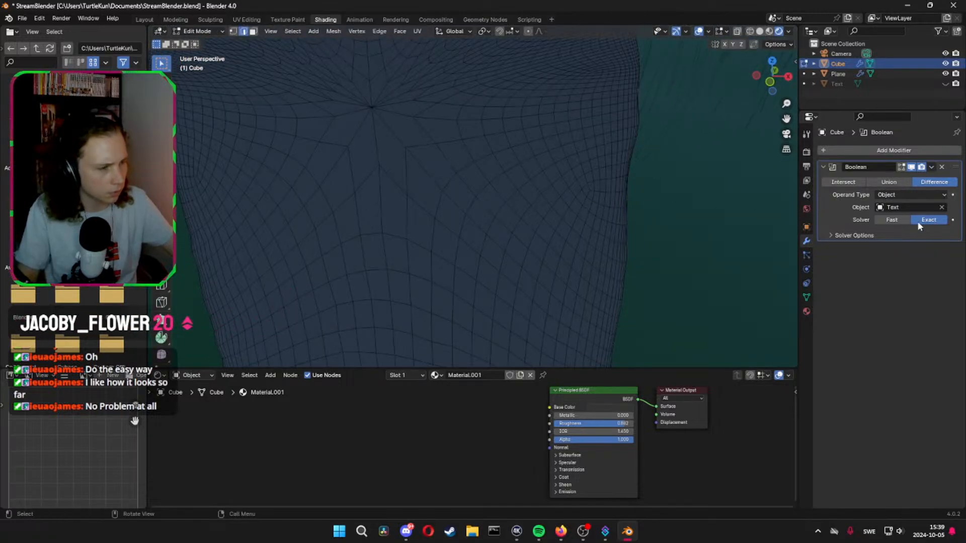
pyautogui.press('Tab')
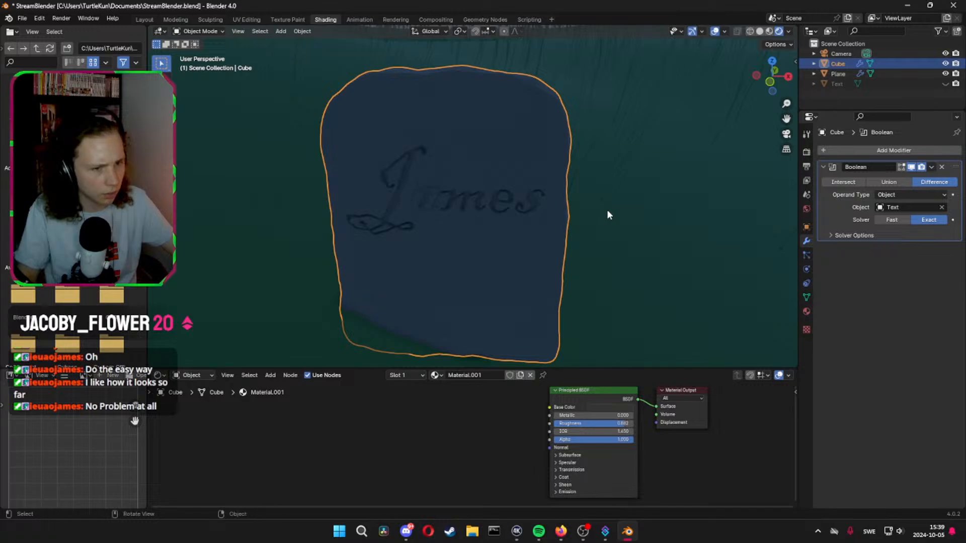
pyautogui.scroll(3, 411, 209)
pyautogui.scroll(2, 261, 215)
pyautogui.scroll(3, 352, 226)
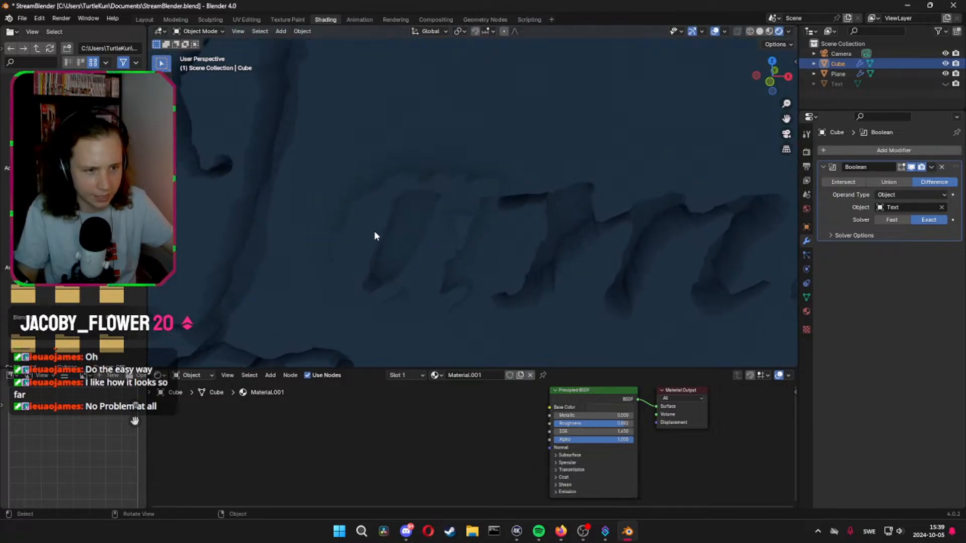
pyautogui.scroll(2, 383, 232)
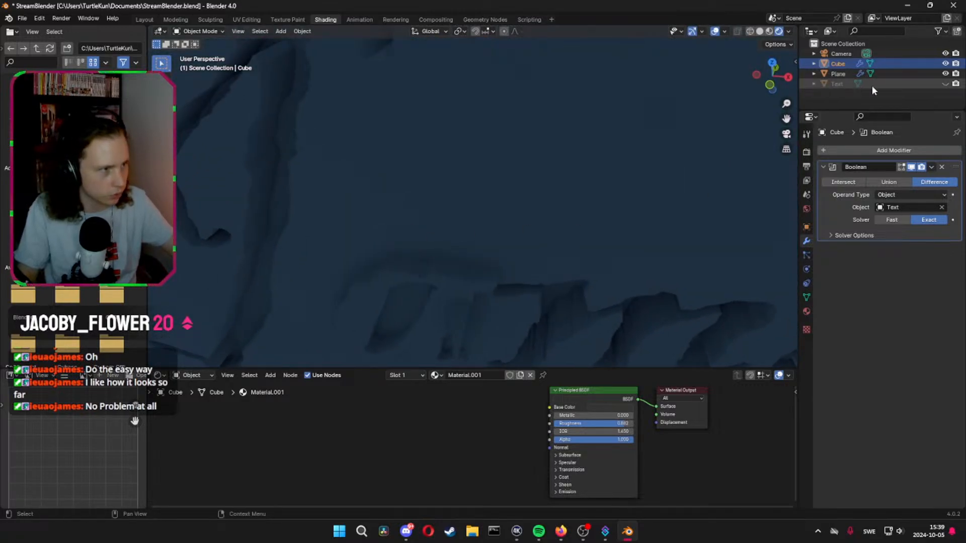
# Show the lettering mesh again and set the headstone's Boolean solver to Fast
pyautogui.click(946, 83)
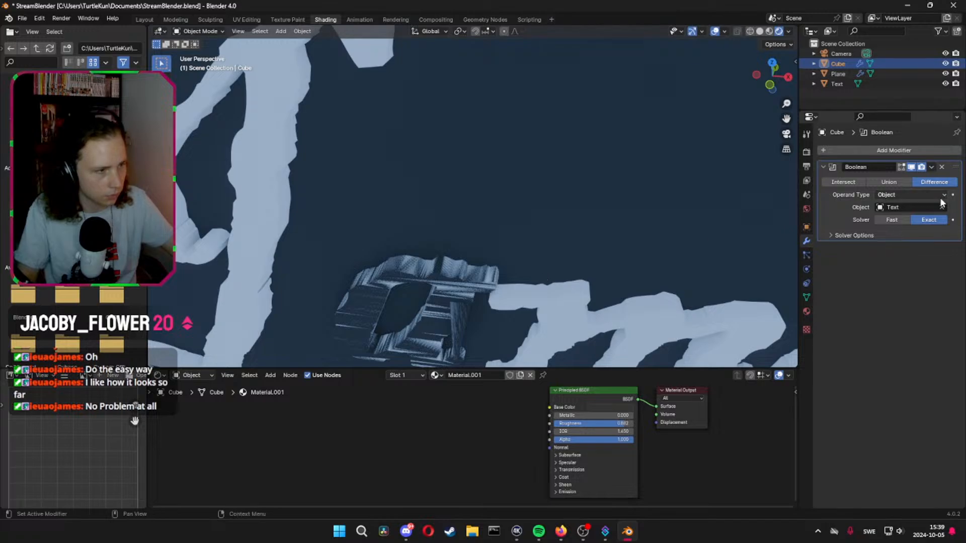
pyautogui.click(892, 220)
pyautogui.scroll(-3, 649, 193)
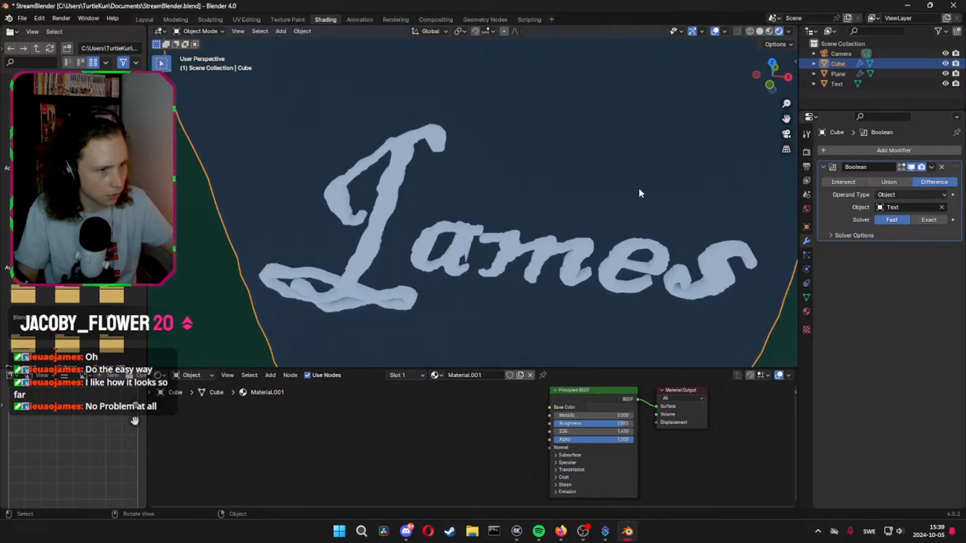
pyautogui.moveTo(639, 189); pyautogui.dragTo(638, 133, button='middle')
pyautogui.scroll(1, 623, 184)
pyautogui.scroll(-2, 553, 152)
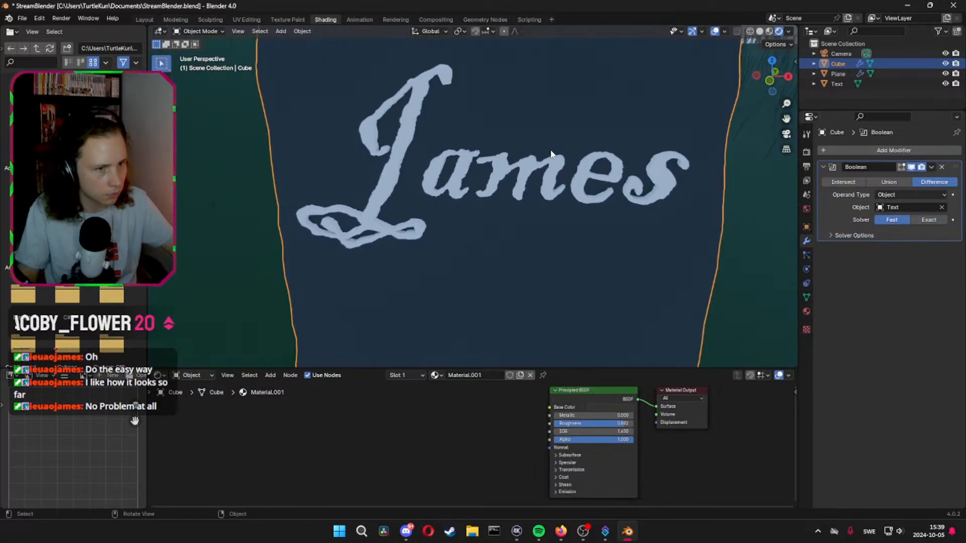
pyautogui.moveTo(551, 153)
pyautogui.mouseDown(button='middle')
pyautogui.moveTo(594, 165)
pyautogui.moveTo(628, 153)
pyautogui.moveTo(560, 168)
pyautogui.mouseUp(button='middle')
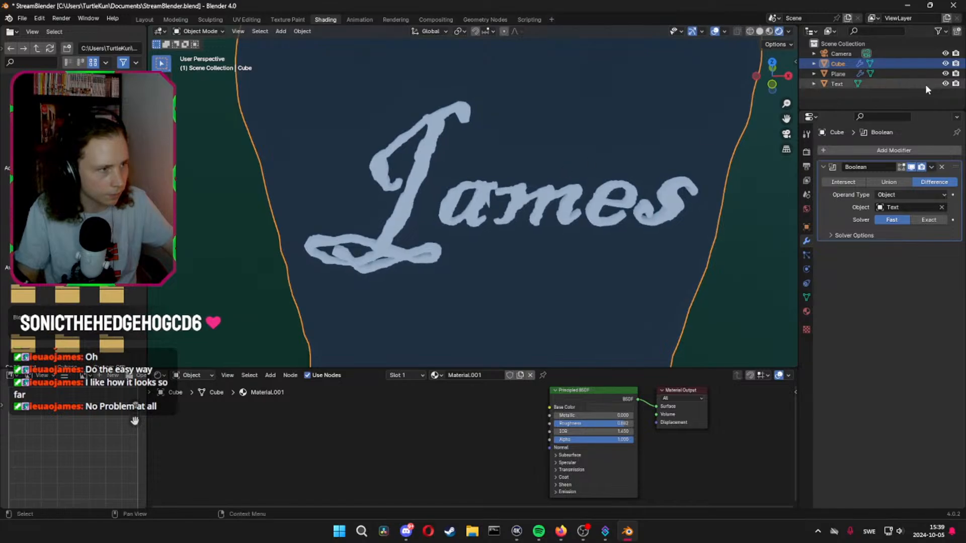
# Hide the lettering mesh and apply the Boolean modifier to the headstone
pyautogui.click(945, 83)
pyautogui.moveTo(620, 150); pyautogui.dragTo(548, 138, button='middle')
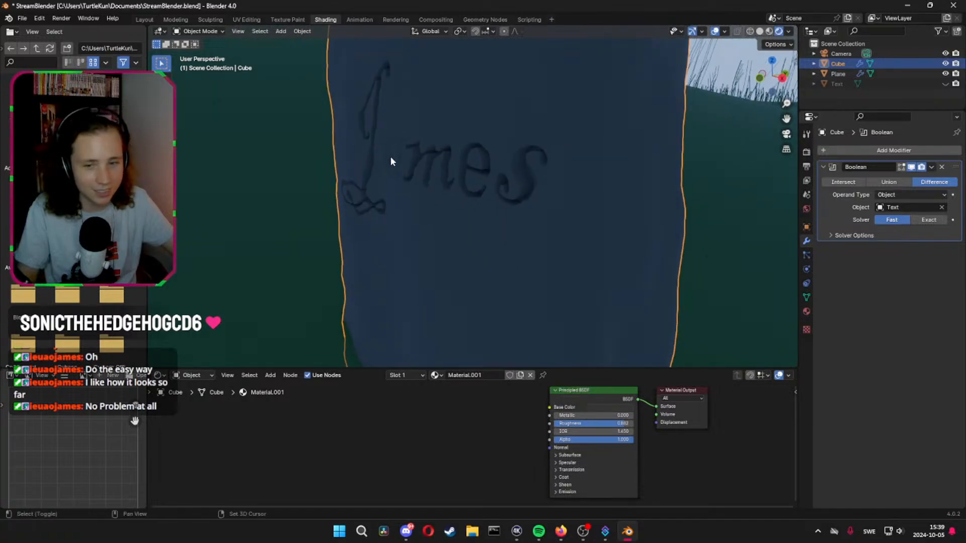
pyautogui.keyDown('shift'); pyautogui.moveTo(391, 157); pyautogui.dragTo(482, 186, button='middle'); pyautogui.keyUp('shift')
pyautogui.press('Tab')
# In Edit Mode, select the outer and inner edge outlines of the uncut letter "a" on the headstone
pyautogui.press('Tab')
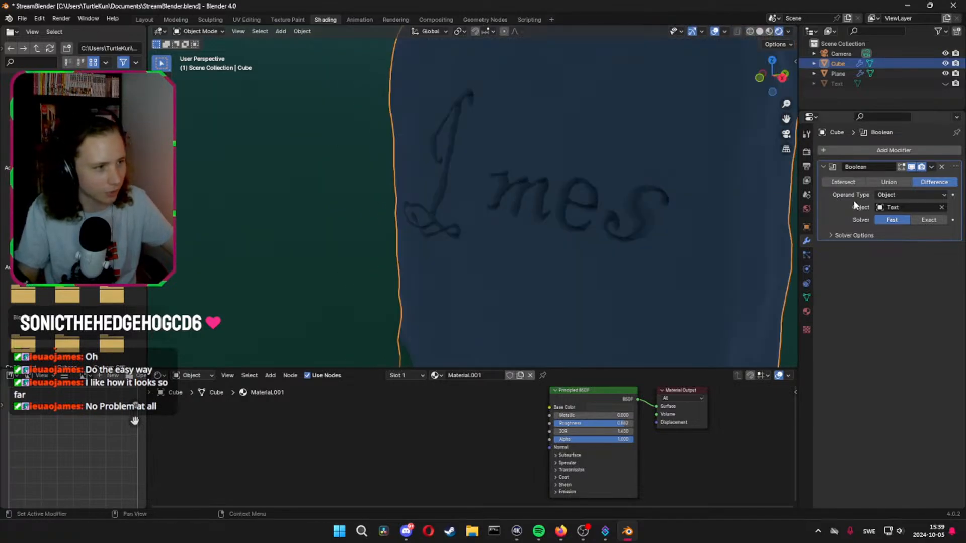
pyautogui.hotkey('ctrl', 'a')
pyautogui.press('Tab')
pyautogui.moveTo(550, 206); pyautogui.dragTo(635, 206, button='middle')
pyautogui.scroll(5, 530, 214)
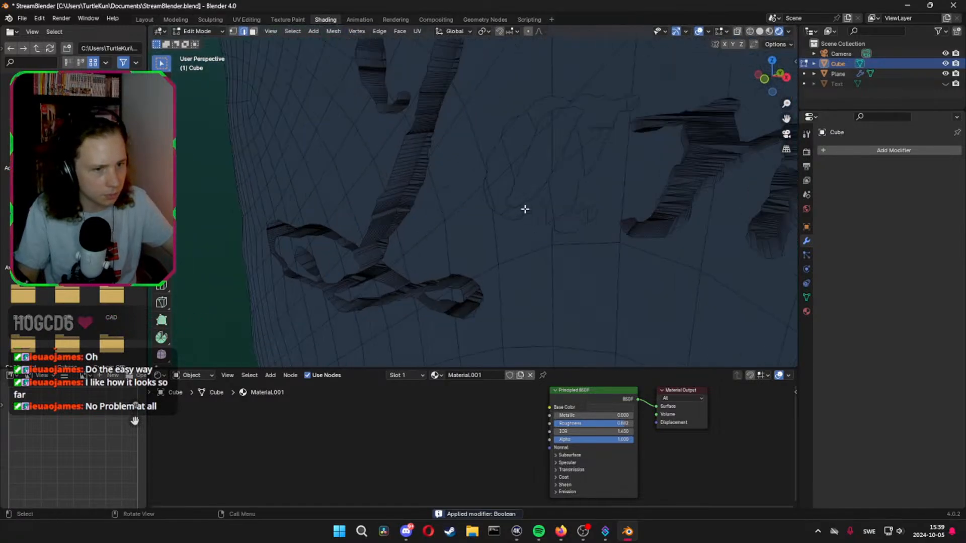
pyautogui.scroll(5, 533, 199)
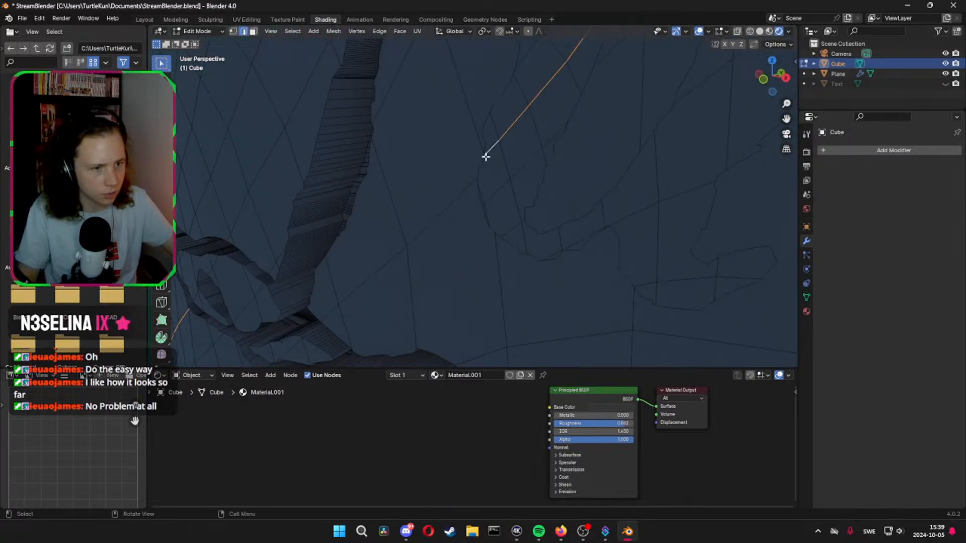
pyautogui.scroll(-10, 485, 154)
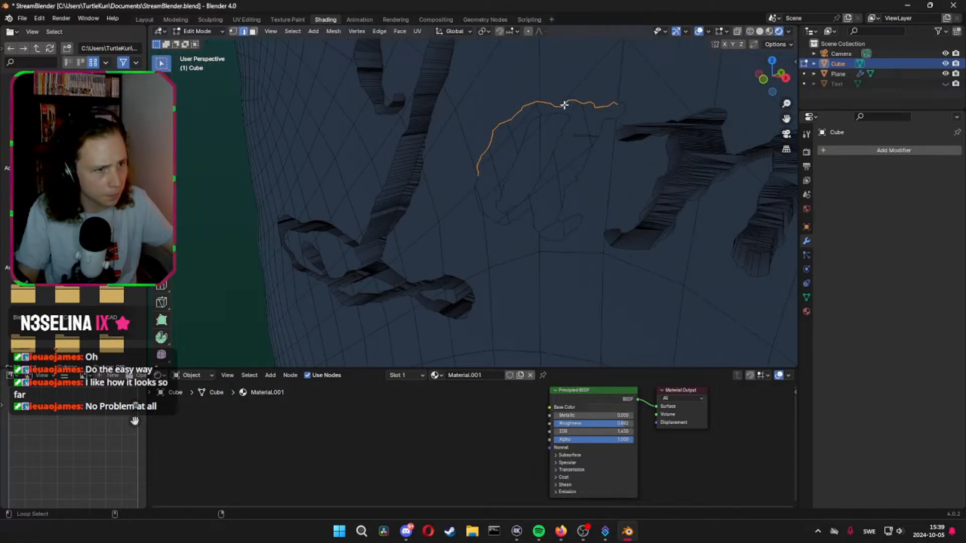
pyautogui.keyDown('alt'); pyautogui.keyDown('shift'); pyautogui.click(612, 117); pyautogui.keyUp('shift'); pyautogui.keyUp('alt')
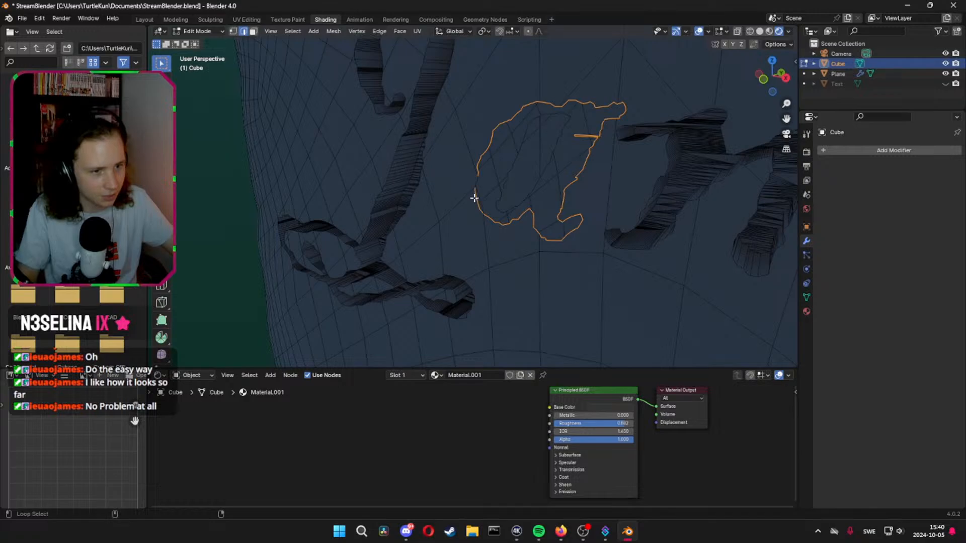
pyautogui.keyDown('alt'); pyautogui.keyDown('shift'); pyautogui.click(517, 159); pyautogui.keyUp('shift'); pyautogui.keyUp('alt')
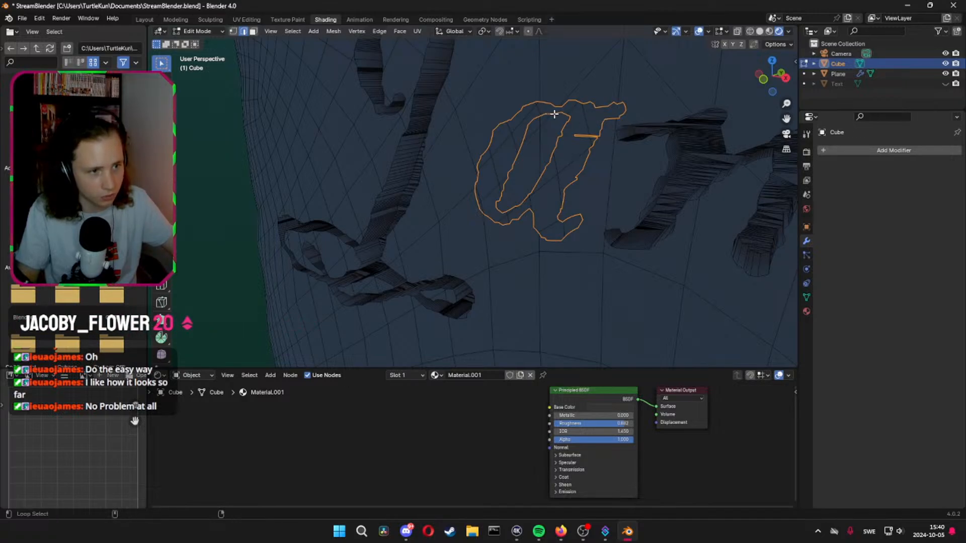
# Move the selected "a" outlines about 0.07 m along Y into the headstone, fill them with a face and return to Object Mode
pyautogui.moveTo(623, 126); pyautogui.dragTo(608, 151, button='middle')
pyautogui.scroll(4, 584, 228)
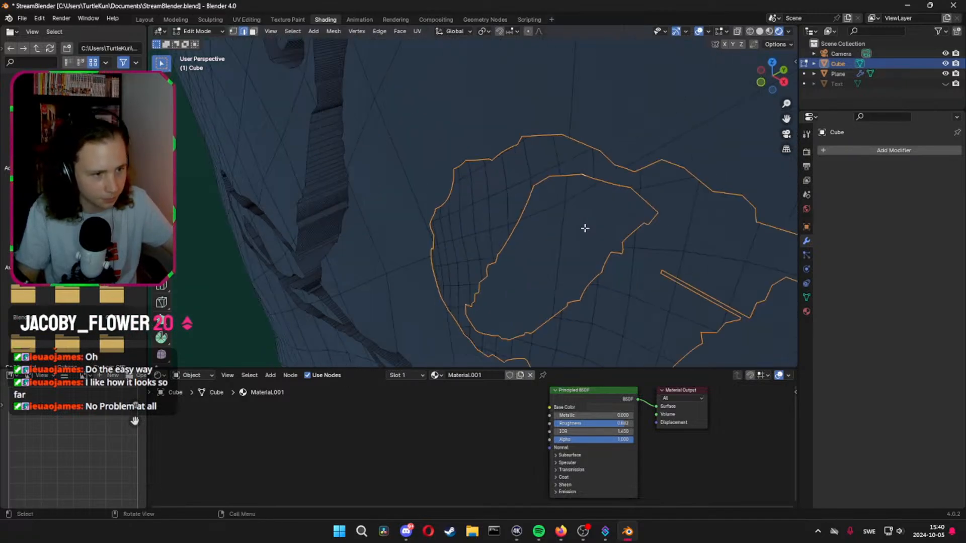
pyautogui.moveTo(584, 228); pyautogui.dragTo(528, 232, button='middle')
pyautogui.press('g')
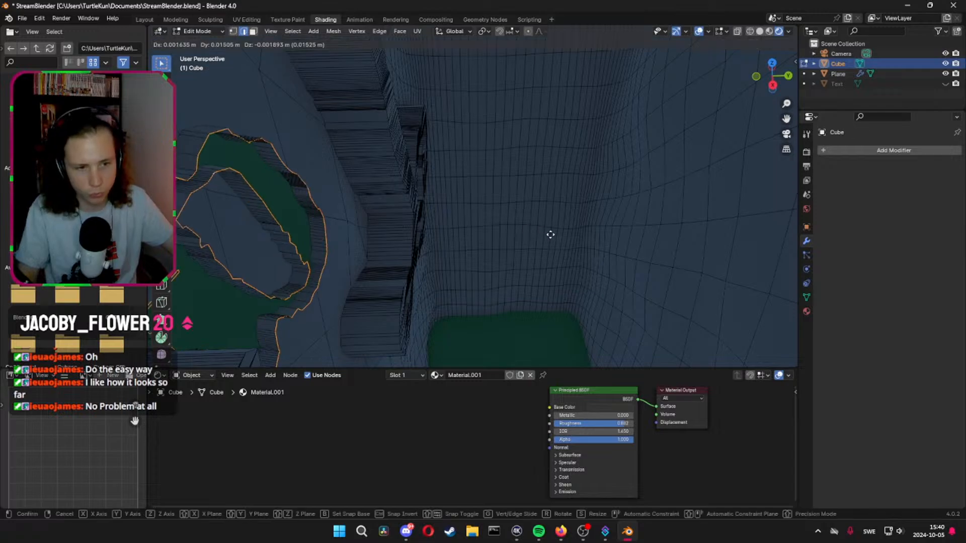
pyautogui.press('y')
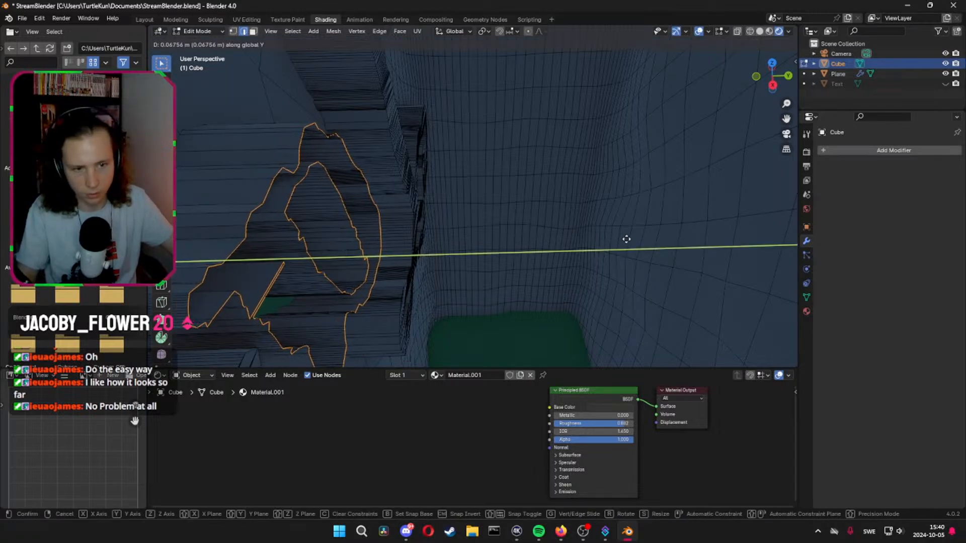
pyautogui.click(632, 241)
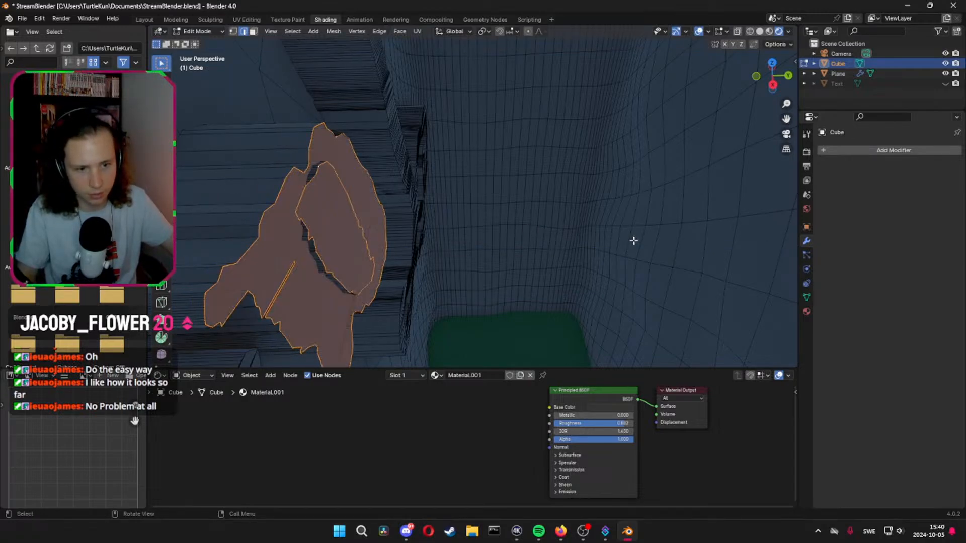
pyautogui.moveTo(632, 241); pyautogui.dragTo(690, 240, button='middle')
pyautogui.press('Tab')
# Examine the engraved name and the headstone's place on the hills from close up and from a distance
pyautogui.scroll(6, 533, 234)
pyautogui.scroll(-6, 538, 233)
pyautogui.scroll(-3, 543, 234)
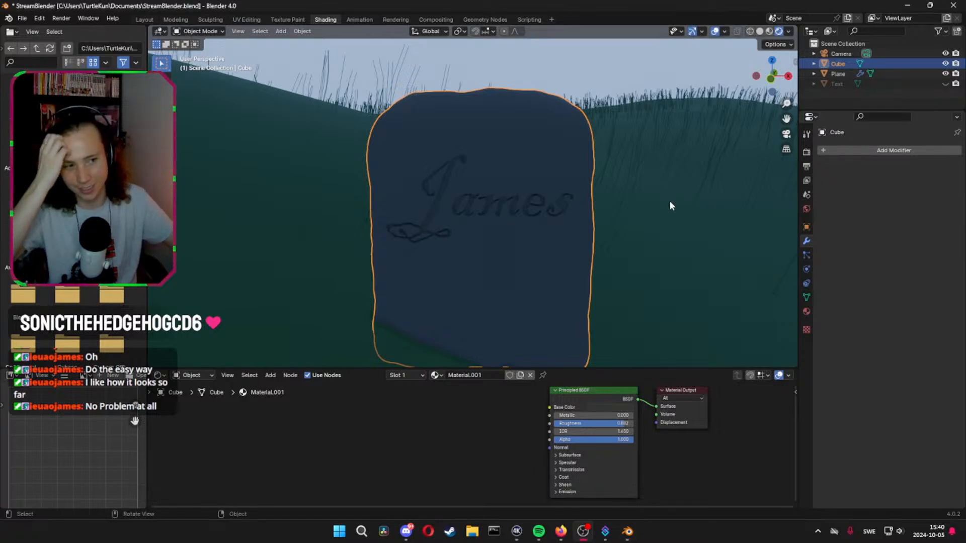
pyautogui.moveTo(668, 204); pyautogui.dragTo(504, 218, button='middle')
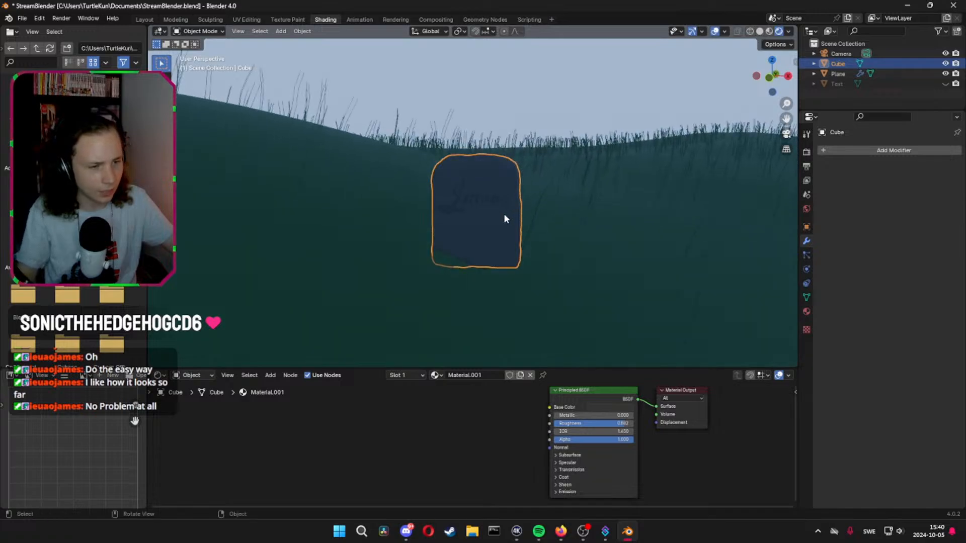
pyautogui.scroll(-2, 505, 228)
pyautogui.scroll(6, 505, 224)
pyautogui.scroll(-7, 494, 247)
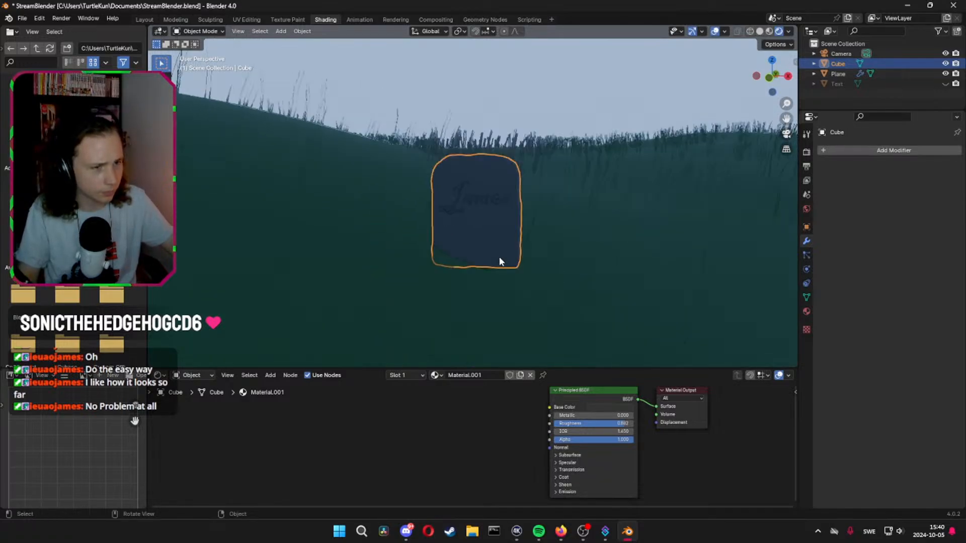
pyautogui.scroll(5, 493, 255)
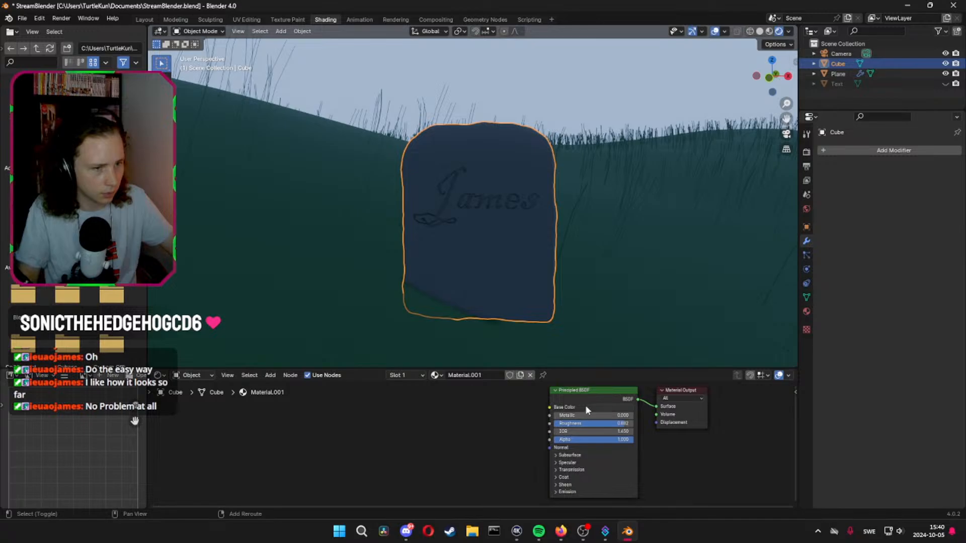
pyautogui.scroll(-3, 519, 251)
pyautogui.moveTo(520, 250); pyautogui.dragTo(530, 231, button='middle')
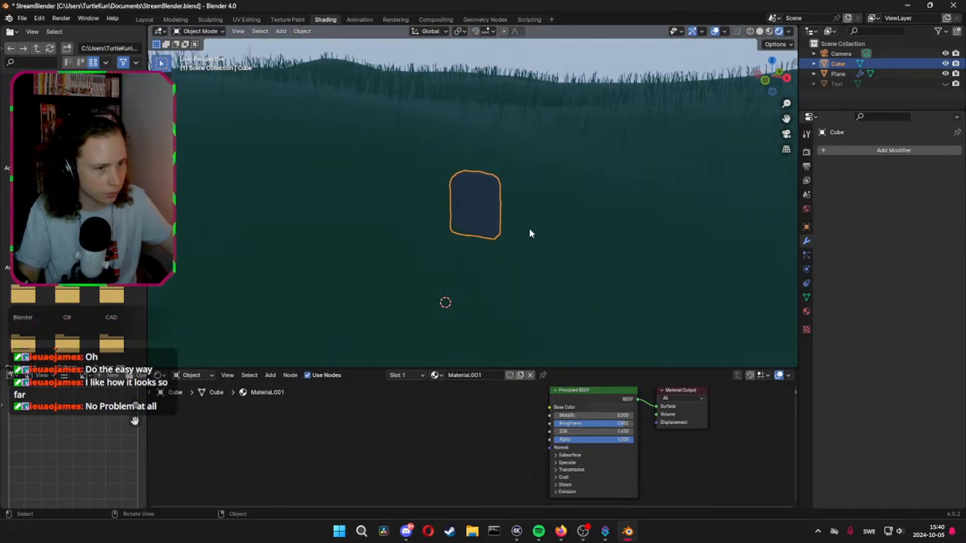
# Add a second particle system of type Hair to the ground plane and save the file
pyautogui.click(593, 228)
pyautogui.moveTo(620, 237); pyautogui.dragTo(725, 245, button='middle')
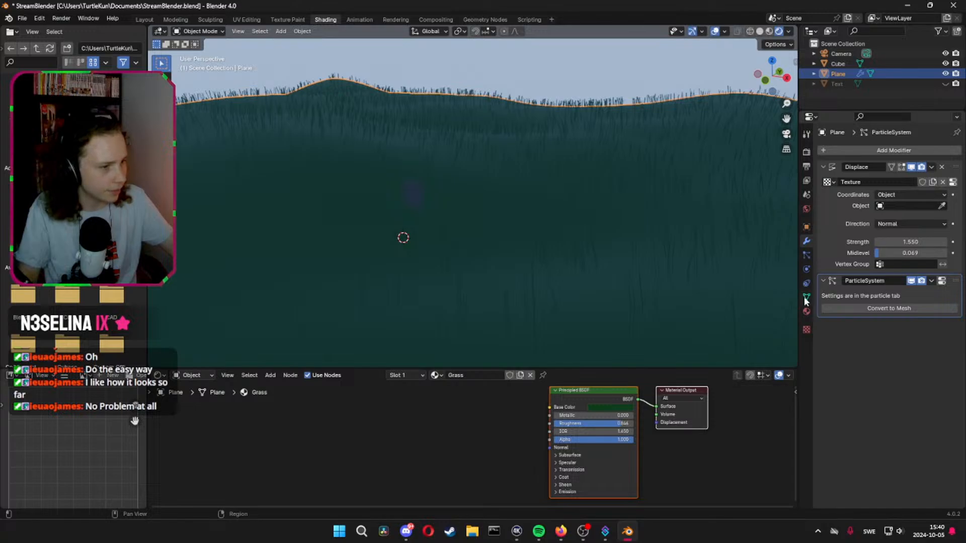
pyautogui.click(806, 255)
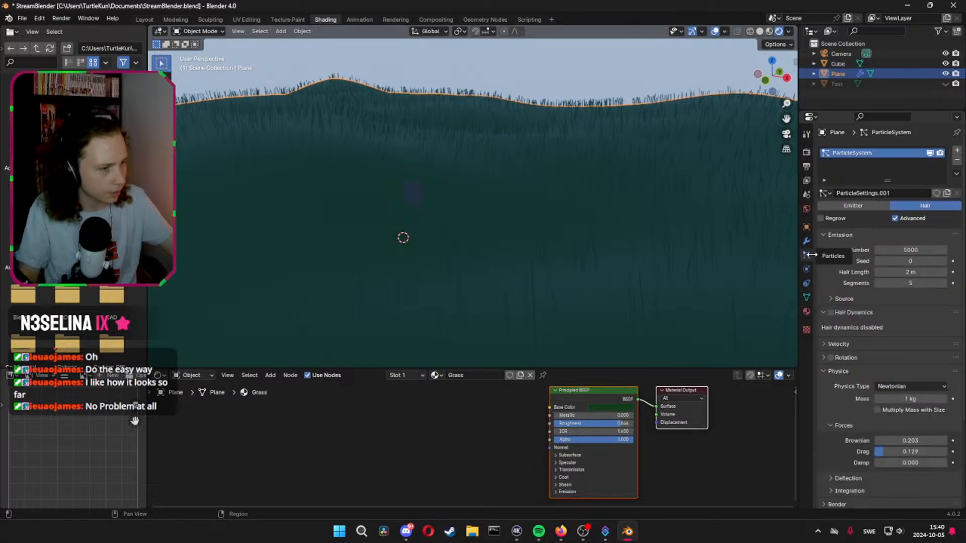
pyautogui.click(956, 150)
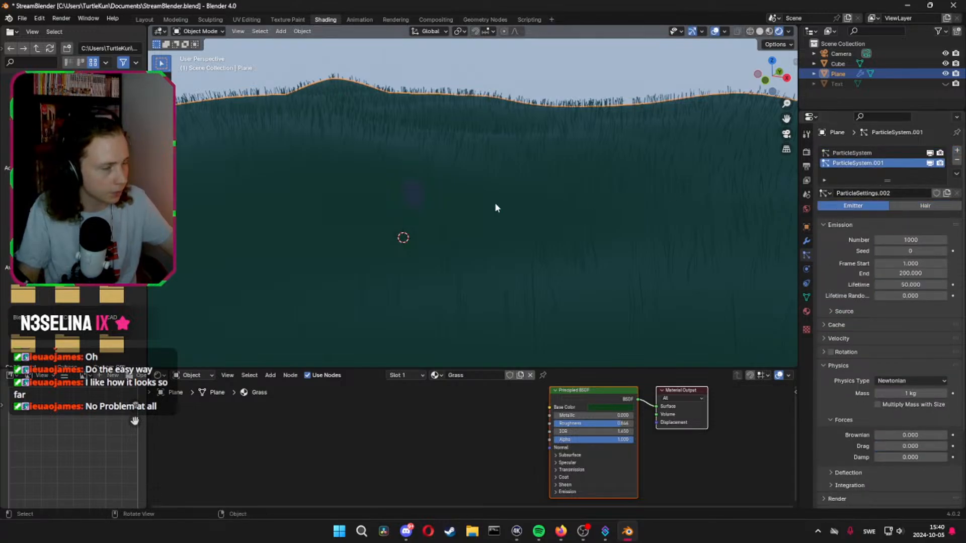
pyautogui.click(923, 205)
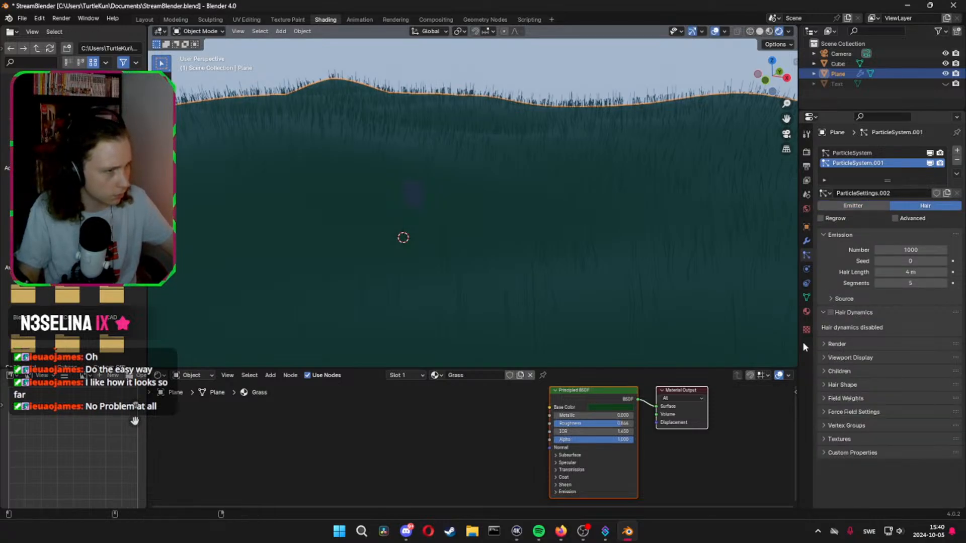
pyautogui.hotkey('ctrl', 's')
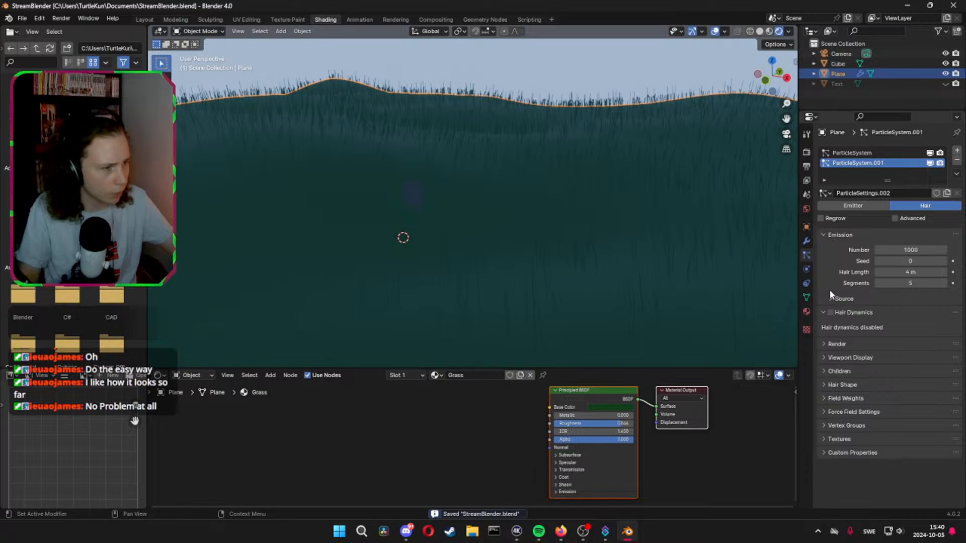
# Render the new hair particles as an object, with the headstone mesh Cube as the instance object
pyautogui.click(823, 343)
pyautogui.click(897, 360)
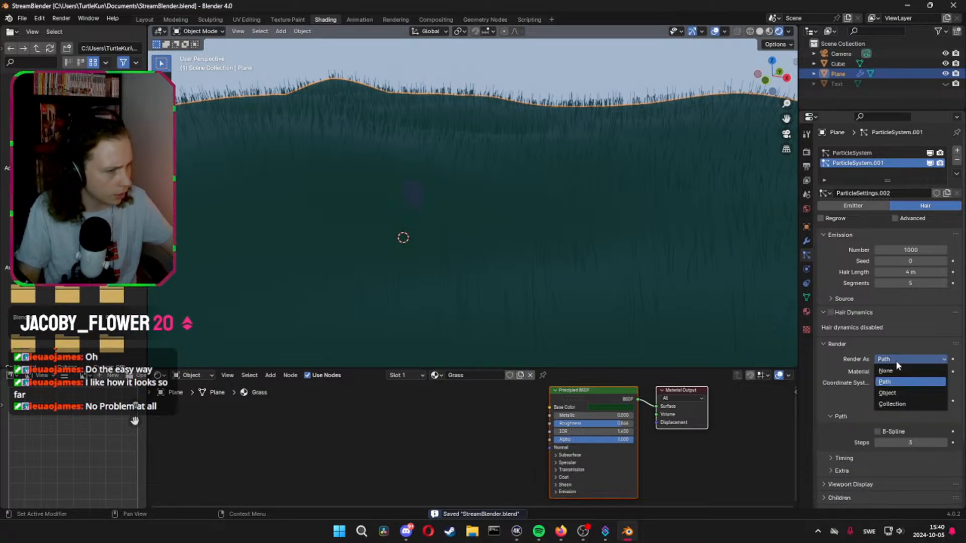
pyautogui.click(895, 391)
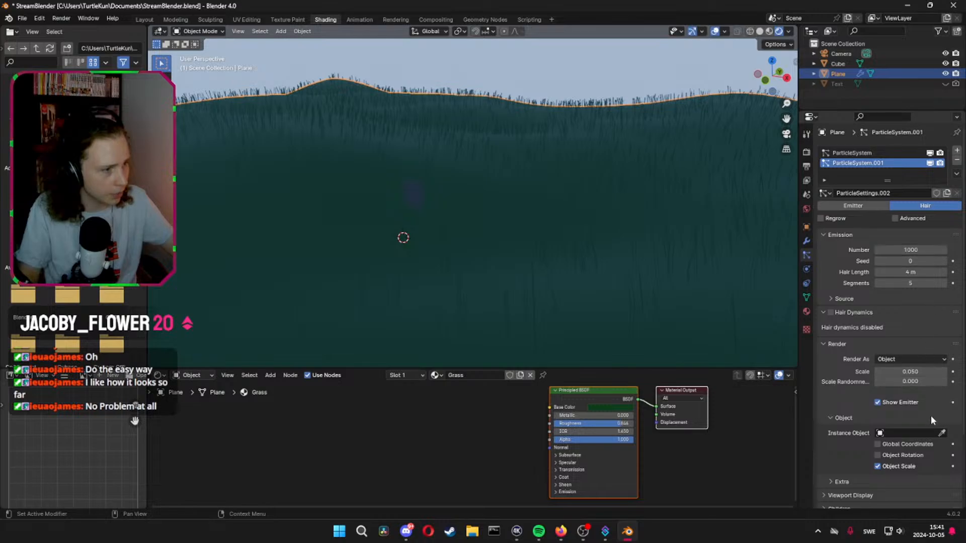
pyautogui.click(911, 433)
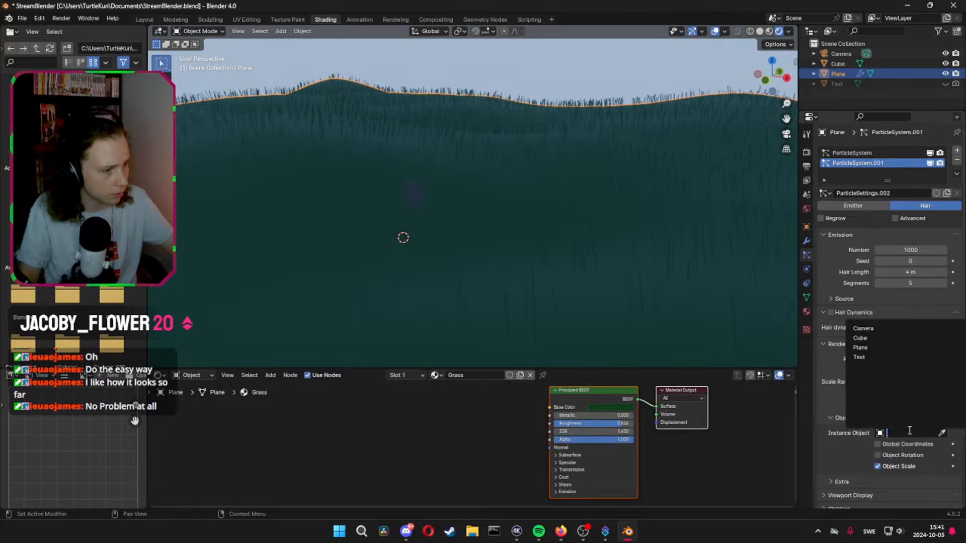
pyautogui.click(866, 342)
# Set the number of headstone particles to 150
pyautogui.scroll(10, 389, 192)
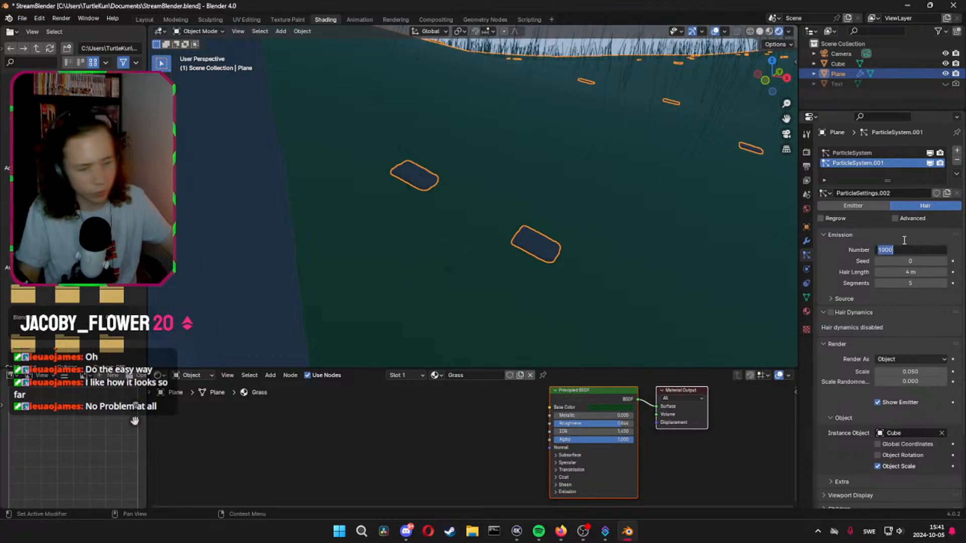
pyautogui.write('150')
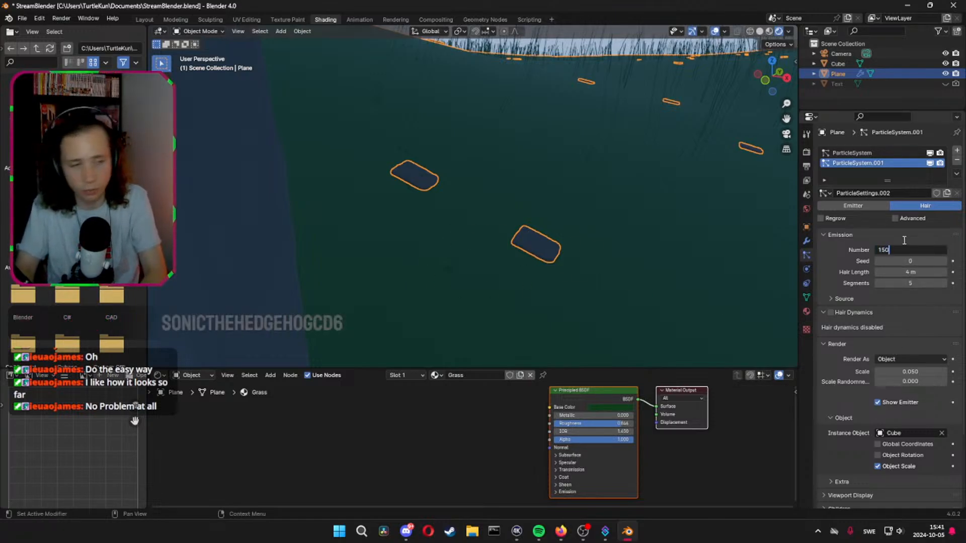
pyautogui.press('Return')
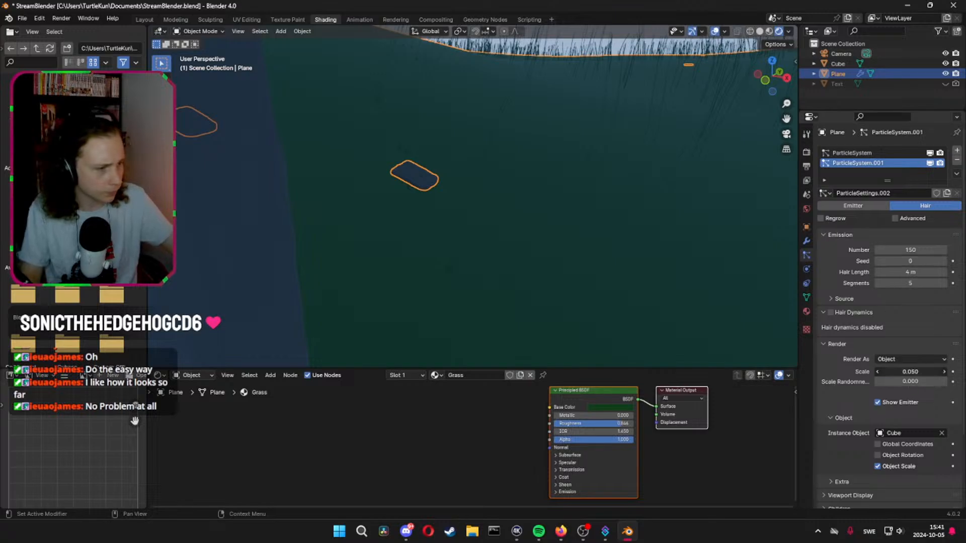
# Try render scales of 1 and 0.5 for the scattered headstones and compare them with the original stone
pyautogui.click(910, 373)
pyautogui.write('1')
pyautogui.press('Return')
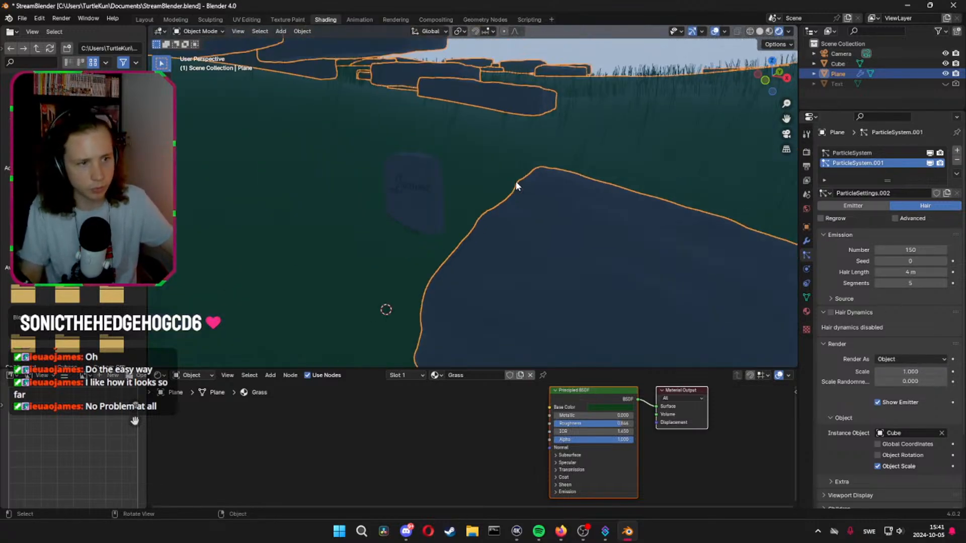
pyautogui.moveTo(373, 181); pyautogui.dragTo(408, 197, button='middle')
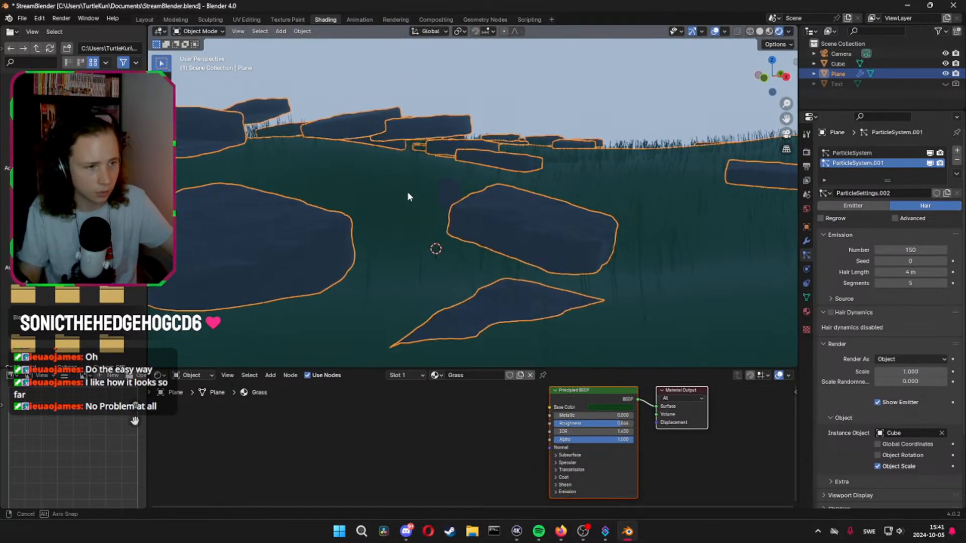
pyautogui.click(921, 367)
pyautogui.write('0.5')
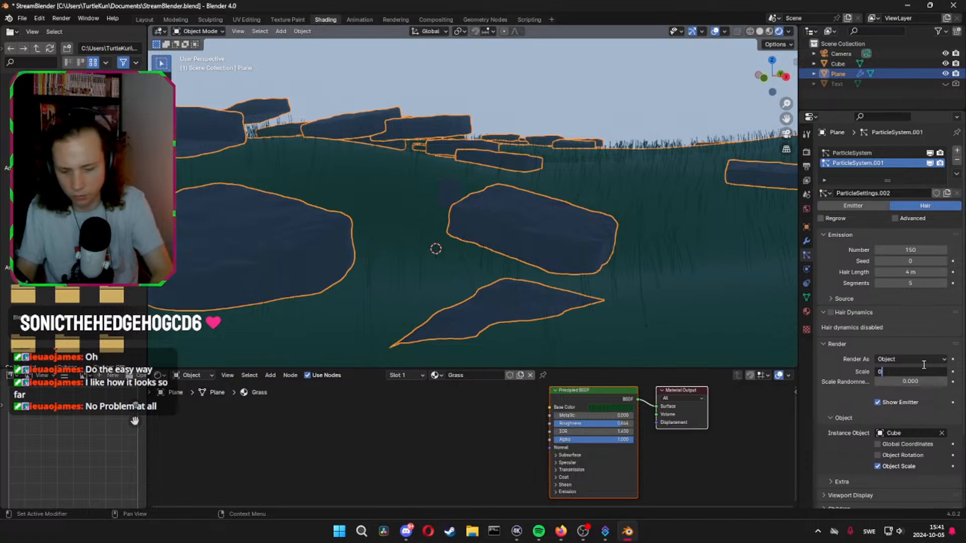
pyautogui.press('Return')
pyautogui.moveTo(704, 297); pyautogui.dragTo(458, 286, button='middle')
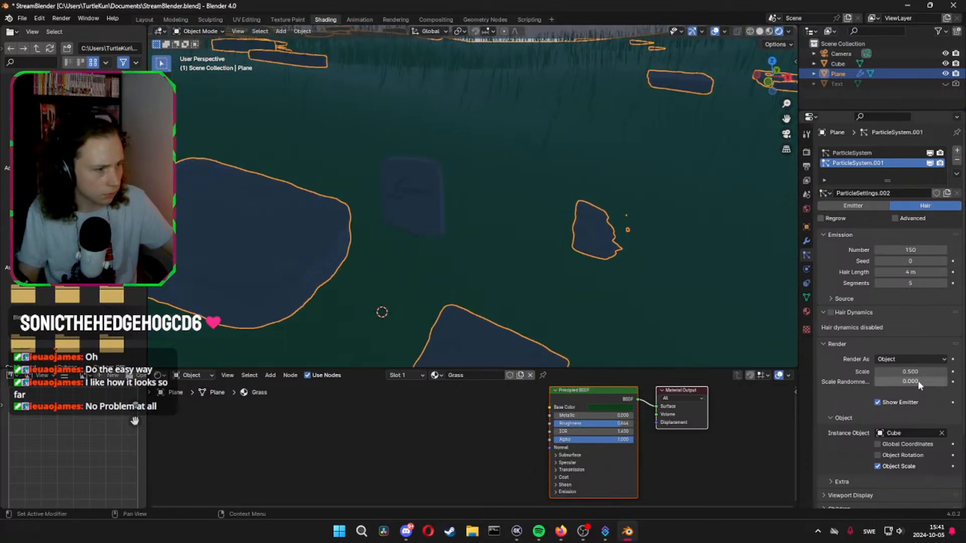
pyautogui.click(923, 371)
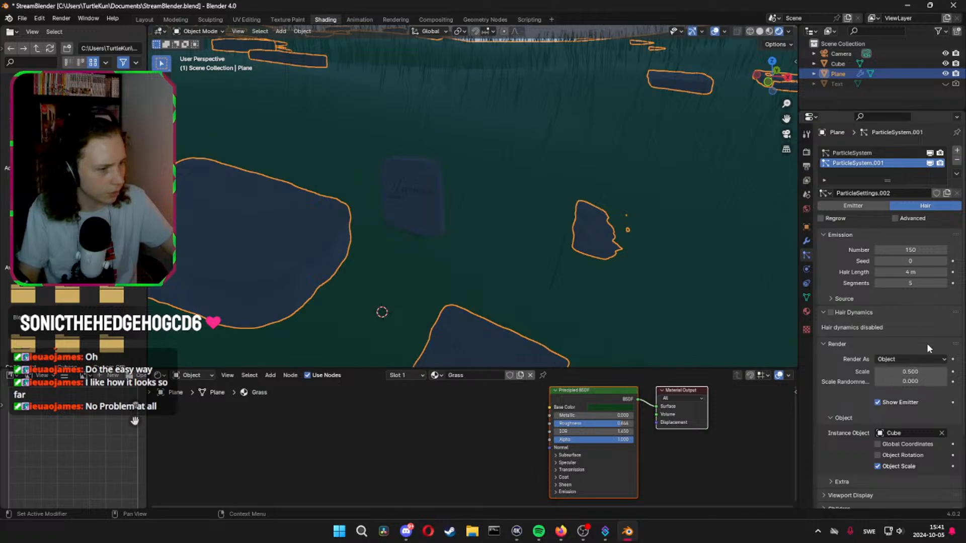
# Apply the scale transform to the original headstone
pyautogui.click(417, 201)
pyautogui.hotkey('ctrl', 'a')
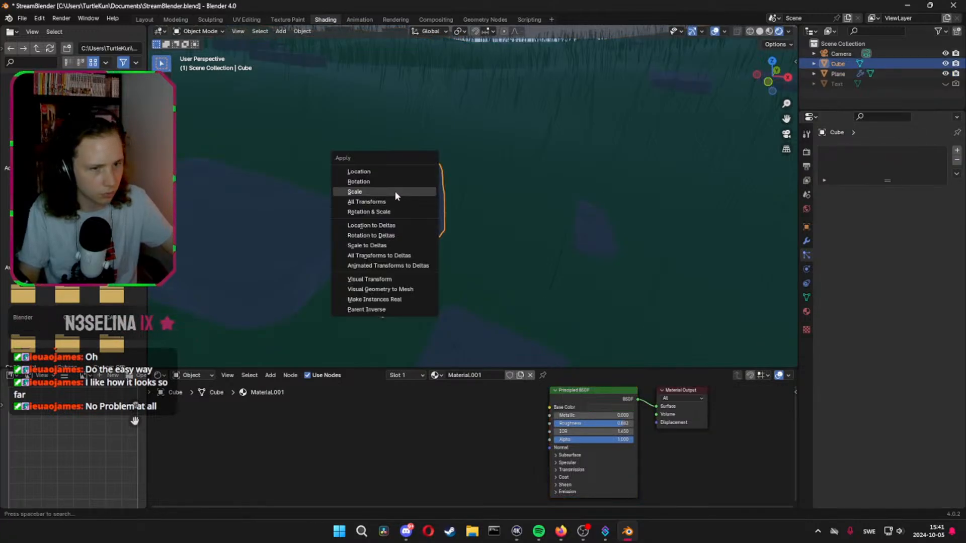
pyautogui.click(394, 192)
# Set the render scale of the ground's headstone particles to 0.3
pyautogui.moveTo(391, 201)
pyautogui.mouseDown(button='middle')
pyautogui.moveTo(401, 186)
pyautogui.moveTo(409, 201)
pyautogui.mouseUp(button='middle')
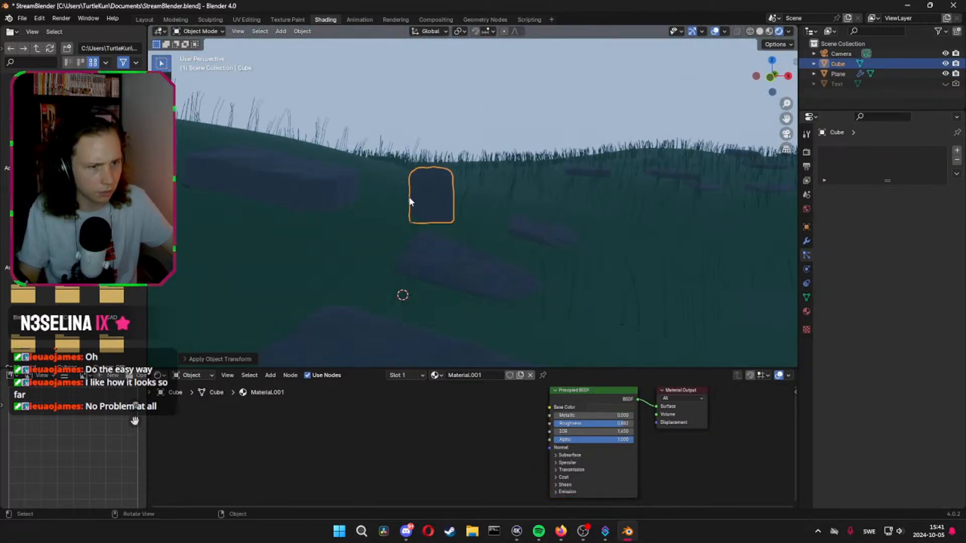
pyautogui.click(431, 263)
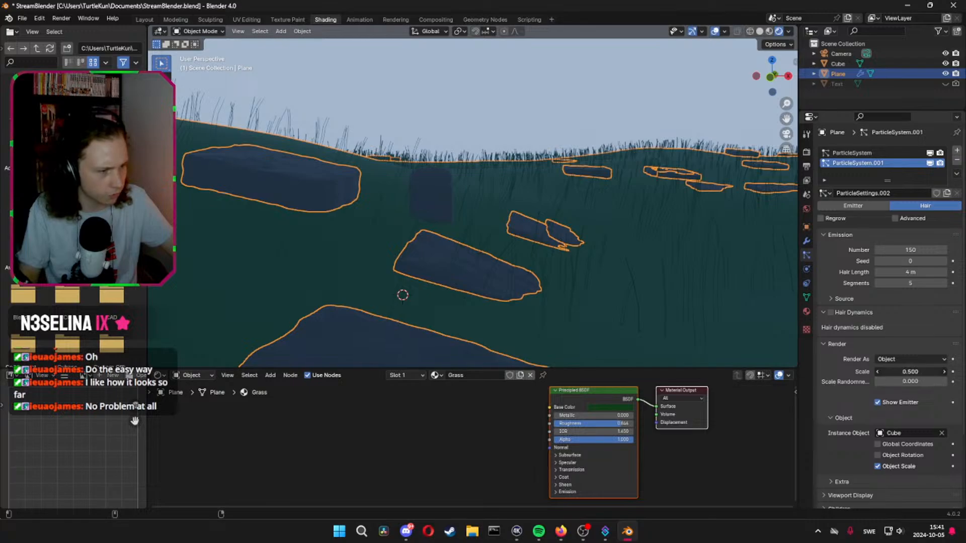
pyautogui.moveTo(922, 371); pyautogui.dragTo(900, 371)
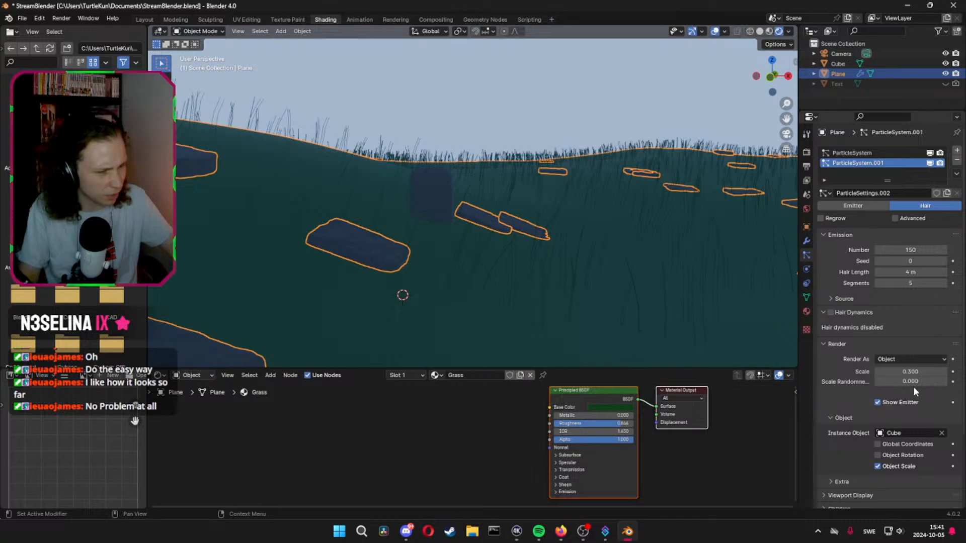
# Set the scale randomness of the headstone particles to 0.2
pyautogui.click(913, 382)
pyautogui.write('0')
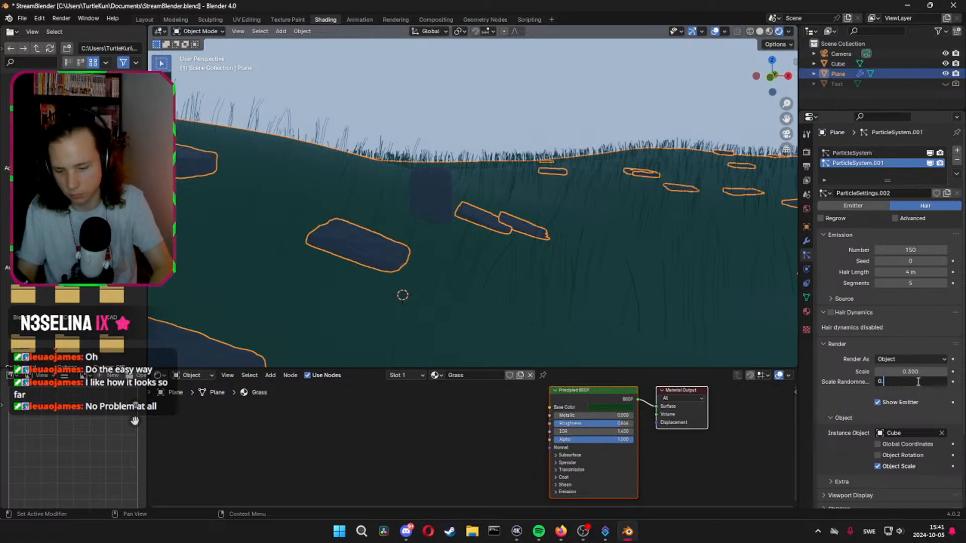
pyautogui.write('.2')
pyautogui.press('Return')
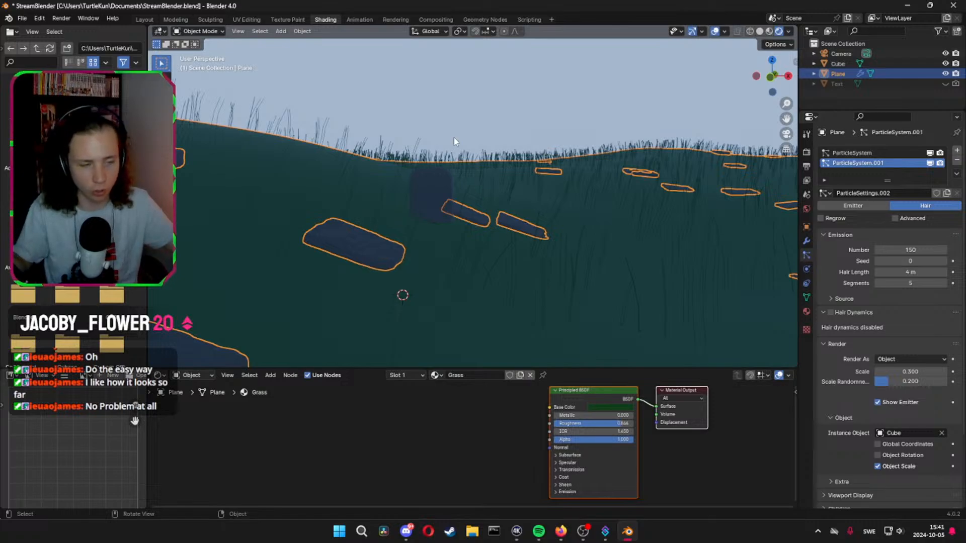
pyautogui.moveTo(578, 191); pyautogui.dragTo(566, 212, button='middle')
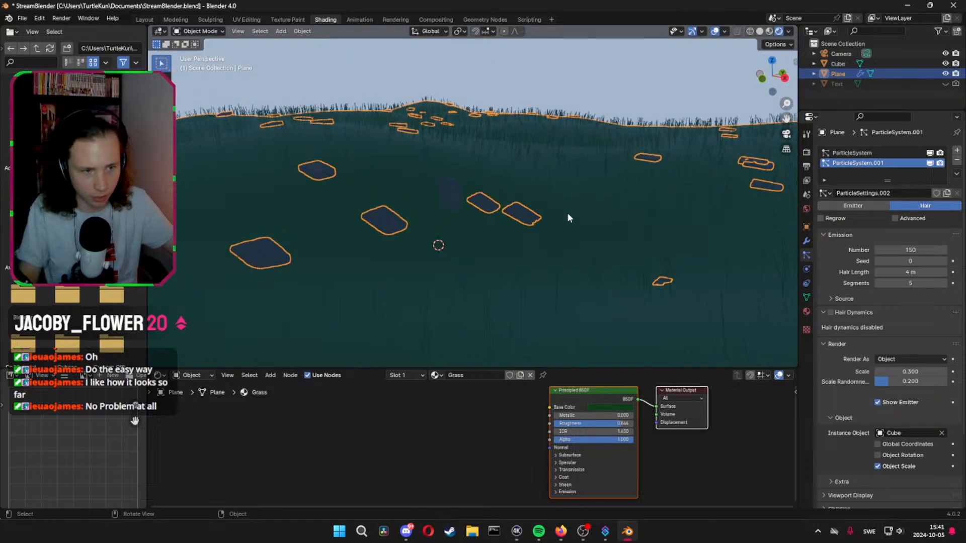
# Enable Object Rotation for the instanced headstone in the particle system's render settings
pyautogui.click(821, 344)
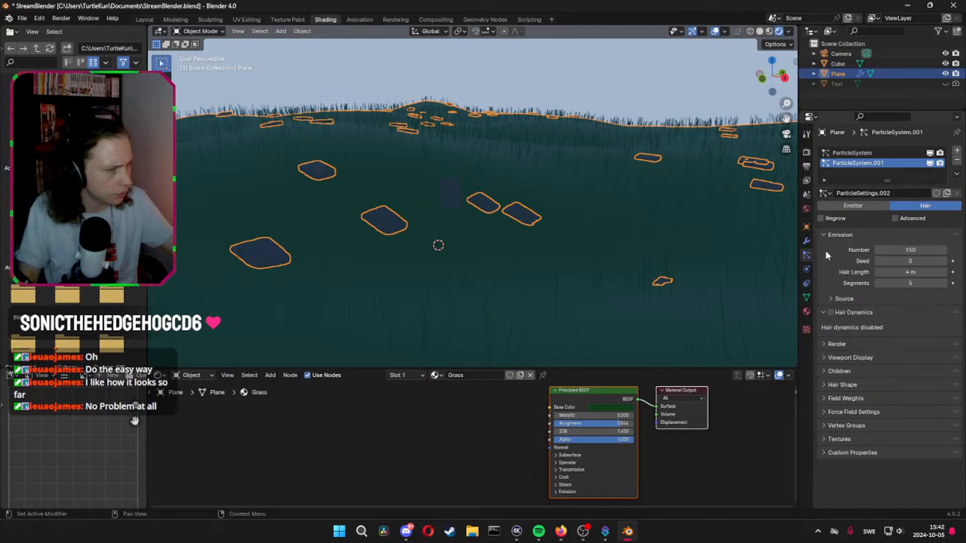
pyautogui.click(829, 298)
pyautogui.click(828, 298)
pyautogui.click(821, 312)
pyautogui.click(820, 313)
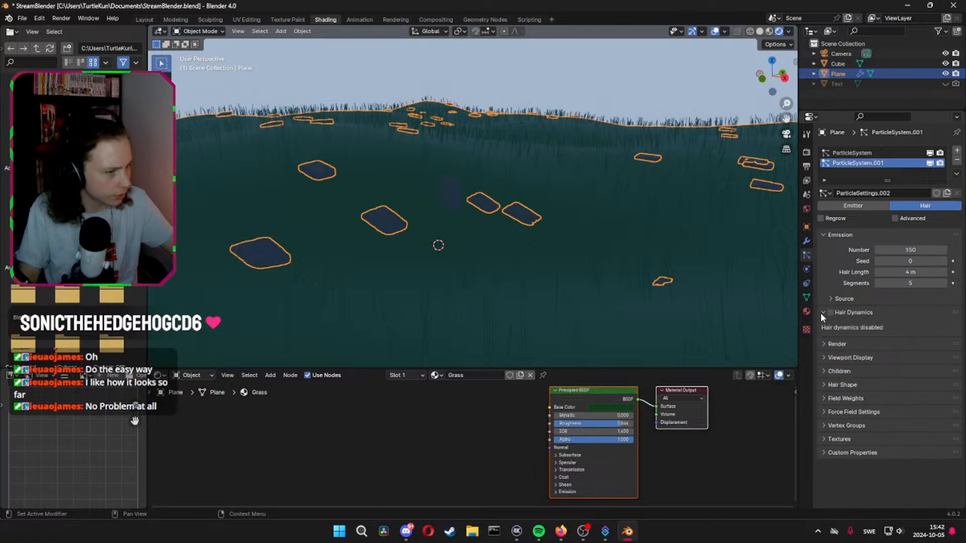
pyautogui.click(820, 313)
pyautogui.click(819, 324)
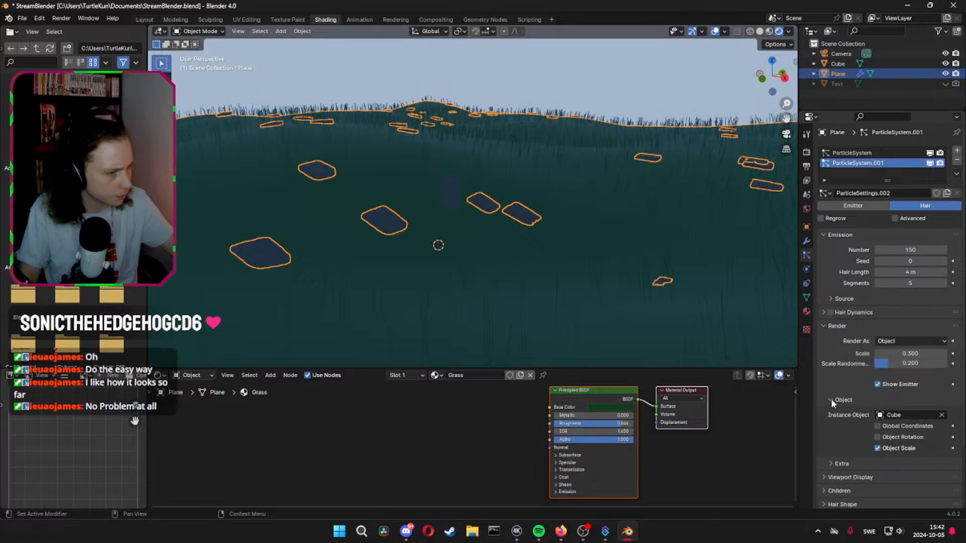
pyautogui.scroll(-3, 828, 414)
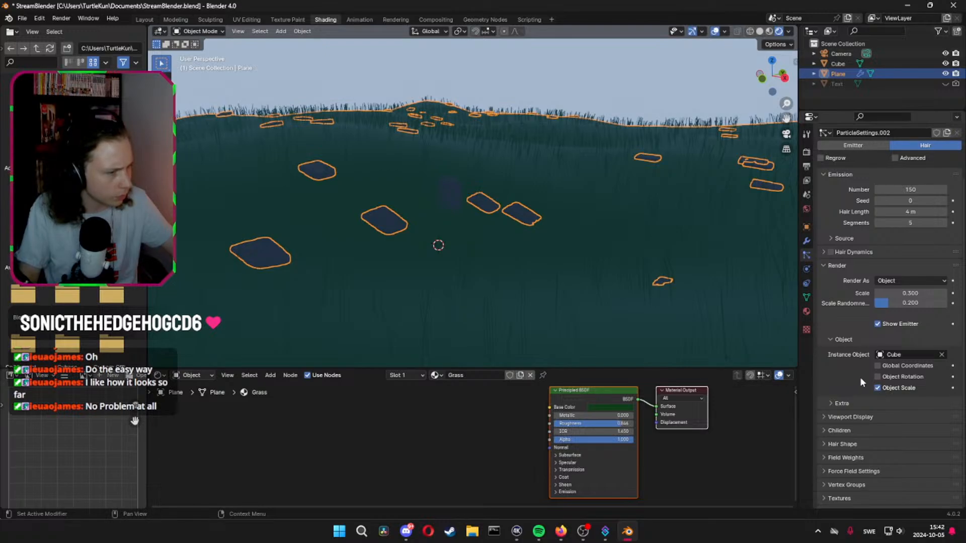
pyautogui.click(878, 377)
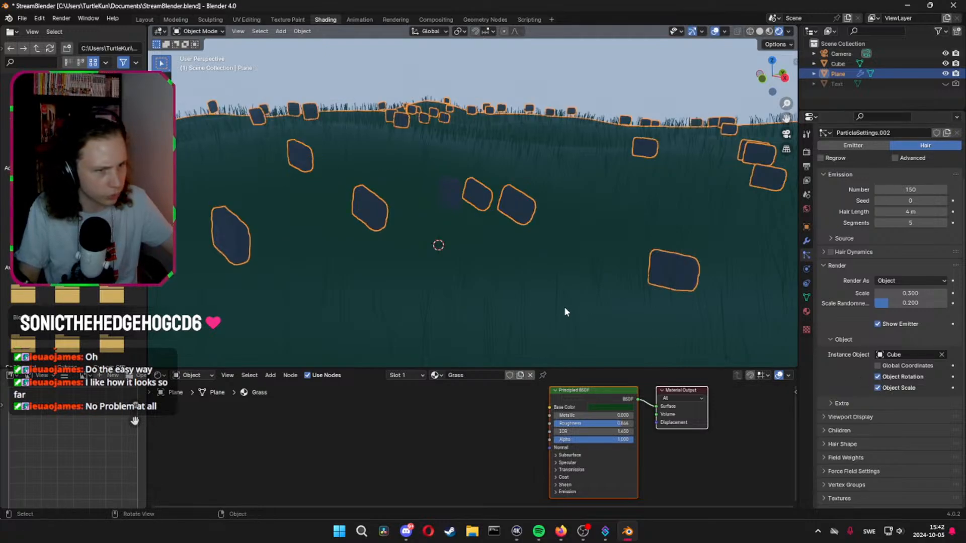
pyautogui.moveTo(564, 311); pyautogui.dragTo(511, 189, button='middle')
pyautogui.click(515, 176)
pyautogui.press('r')
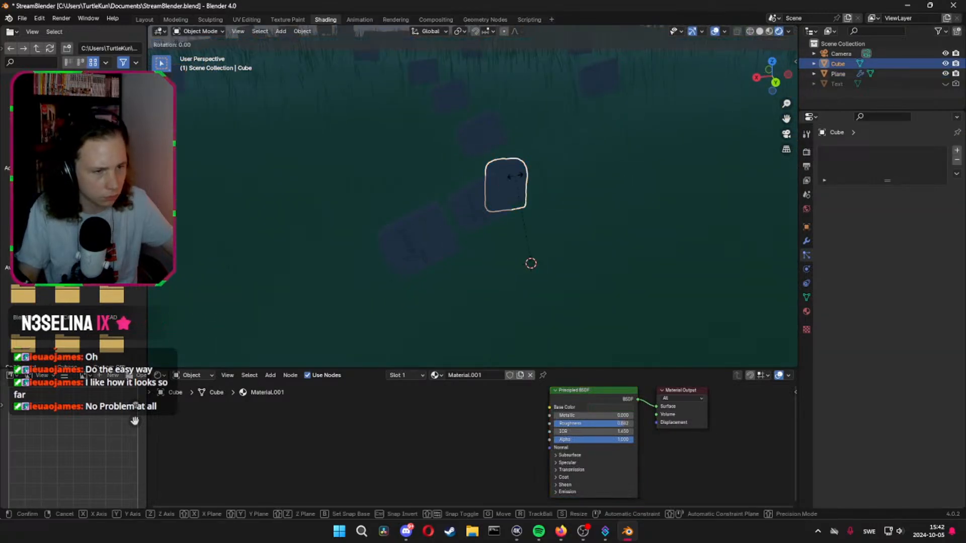
pyautogui.press('x')
pyautogui.press('Escape')
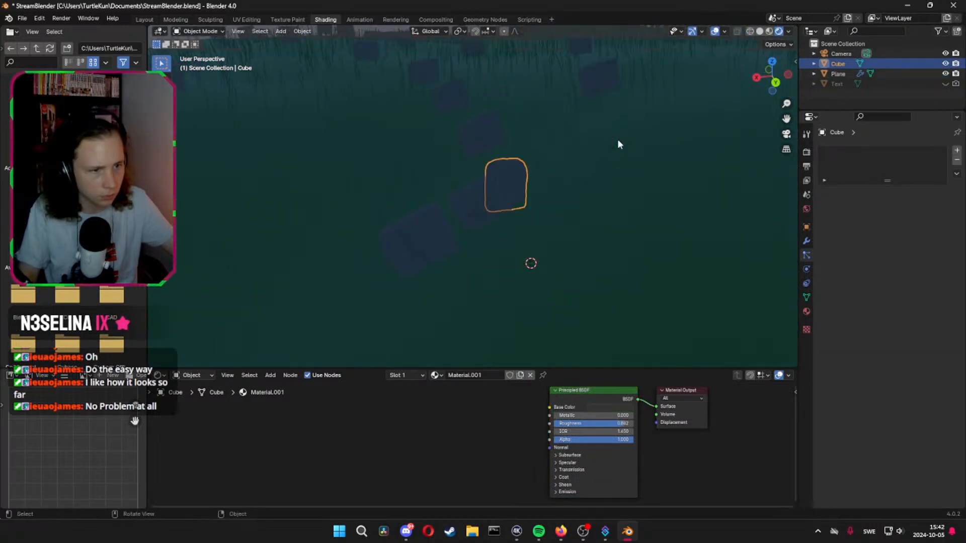
pyautogui.press('r')
pyautogui.press('z')
pyautogui.press('Escape')
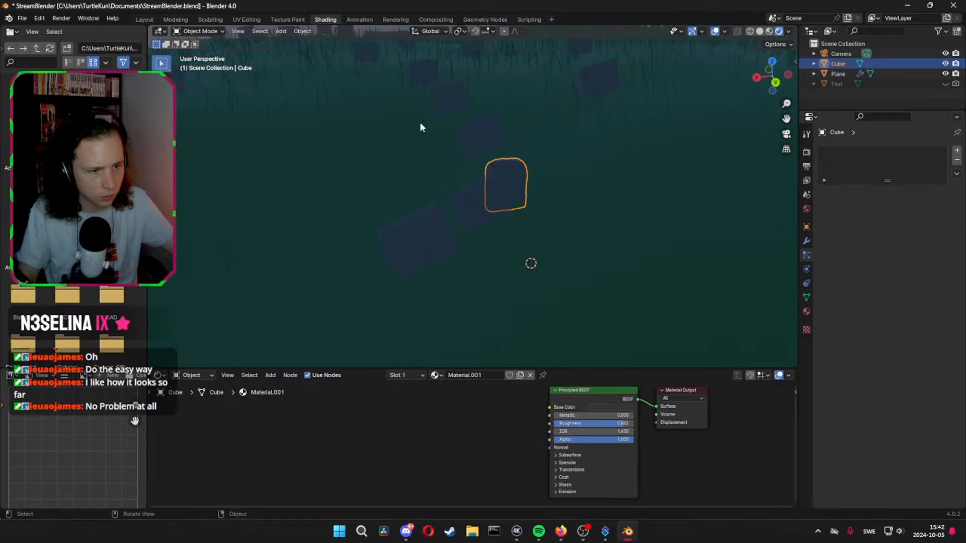
# Rotate the original headstone 90° about the global Y axis
pyautogui.press('r')
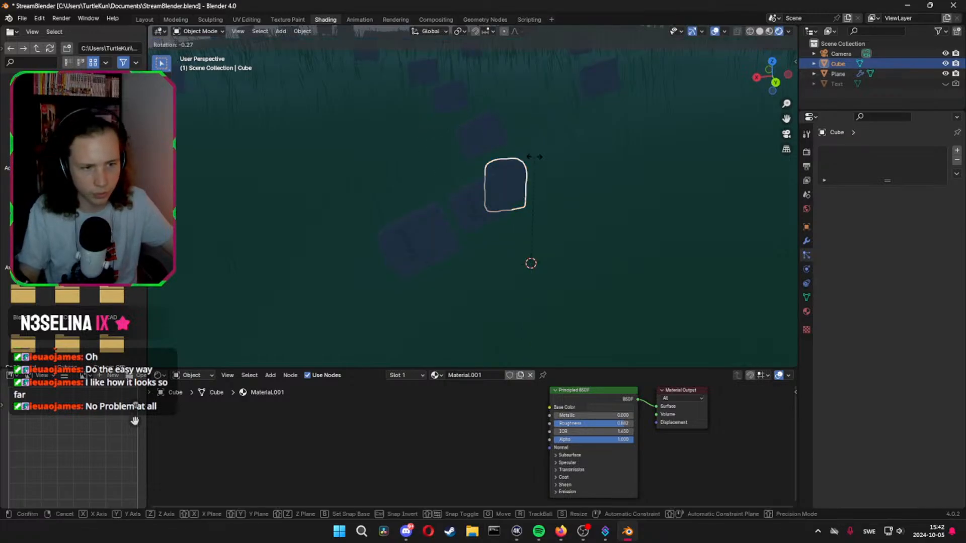
pyautogui.press('y')
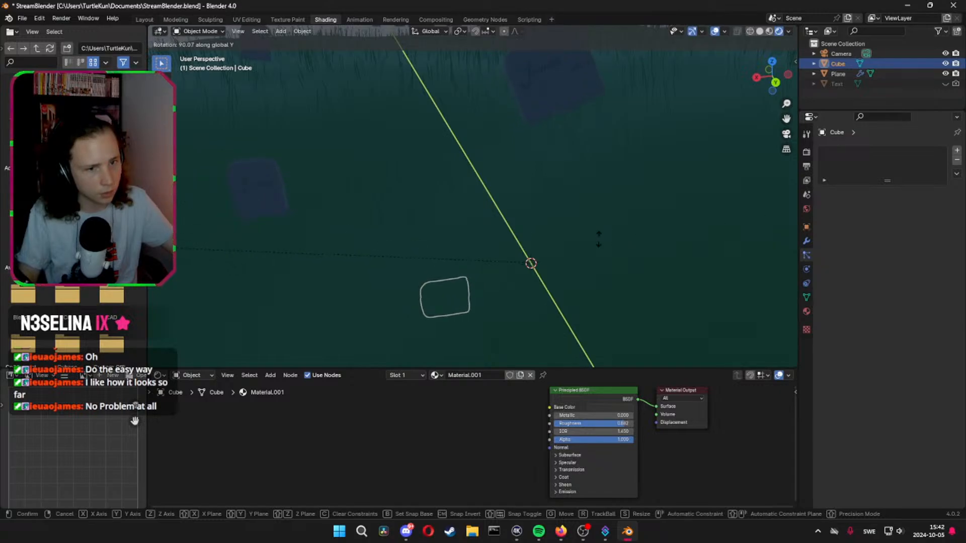
pyautogui.write('90')
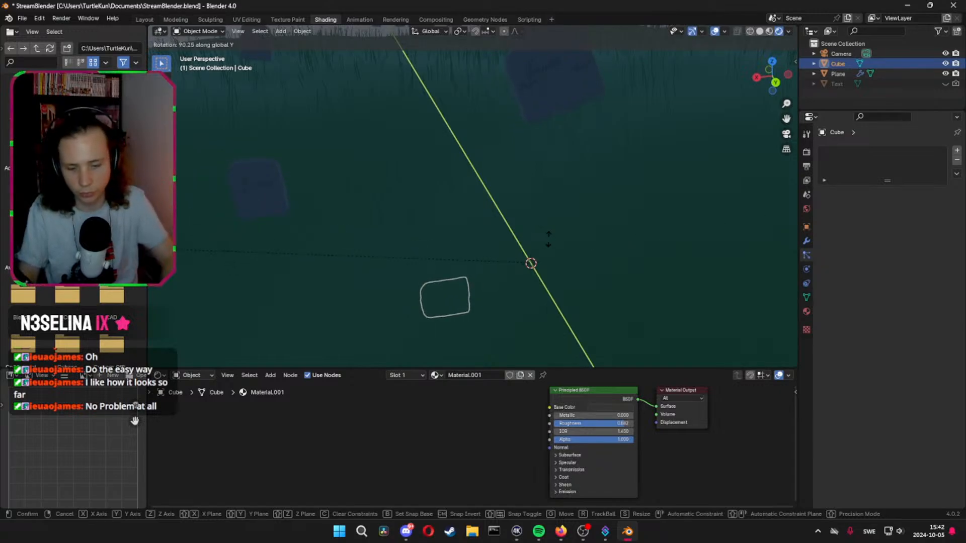
pyautogui.press('Return')
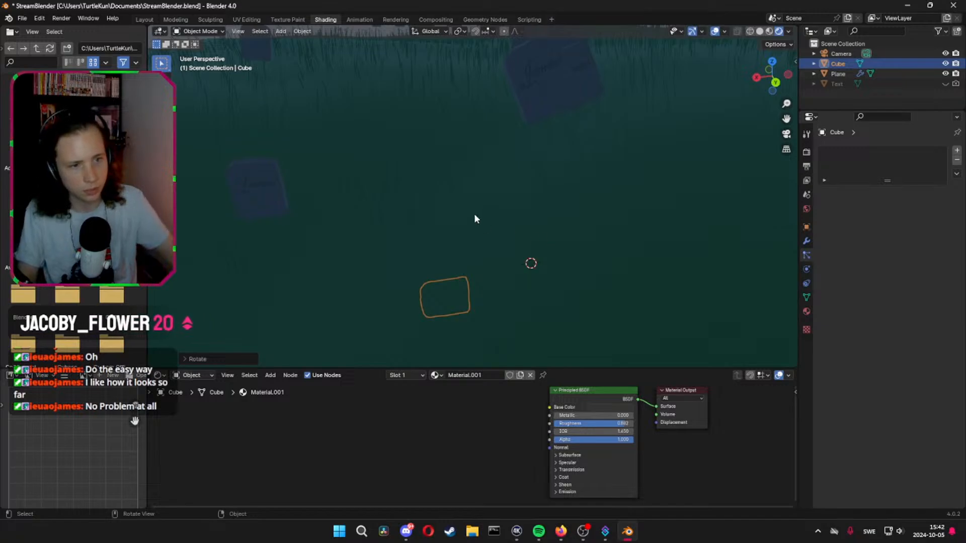
# Select only the original headstone and apply all of its transforms
pyautogui.moveTo(474, 216); pyautogui.dragTo(550, 241, button='middle')
pyautogui.press('a')
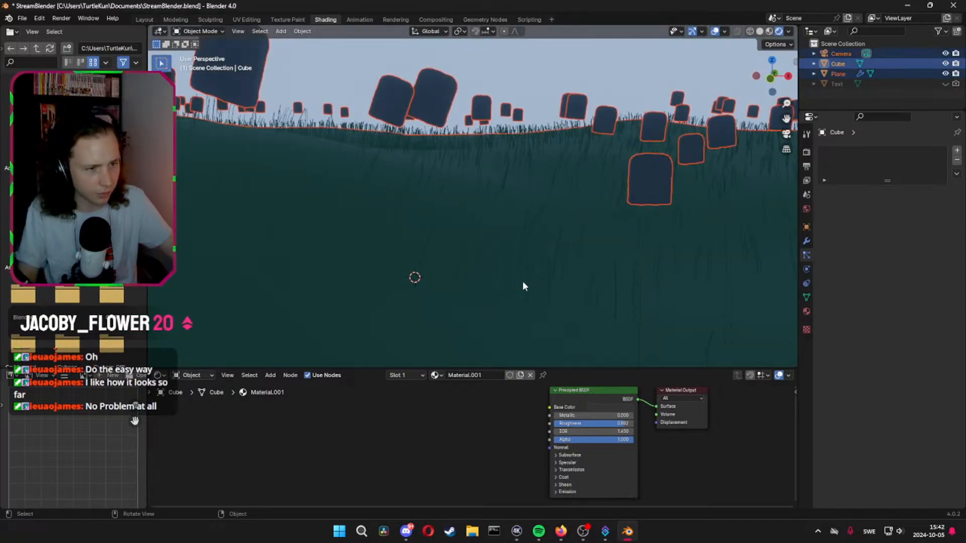
pyautogui.click(837, 63)
pyautogui.hotkey('ctrl', 'a')
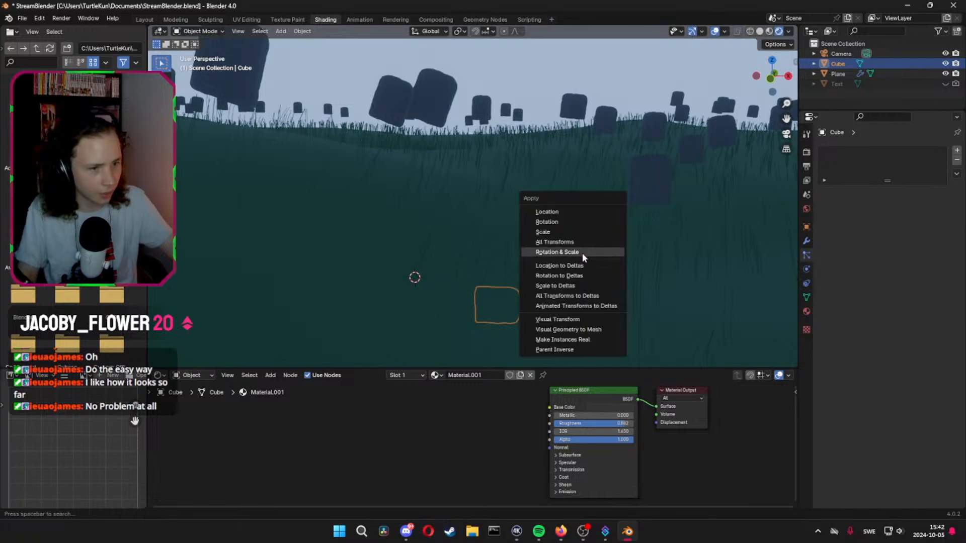
pyautogui.click(578, 243)
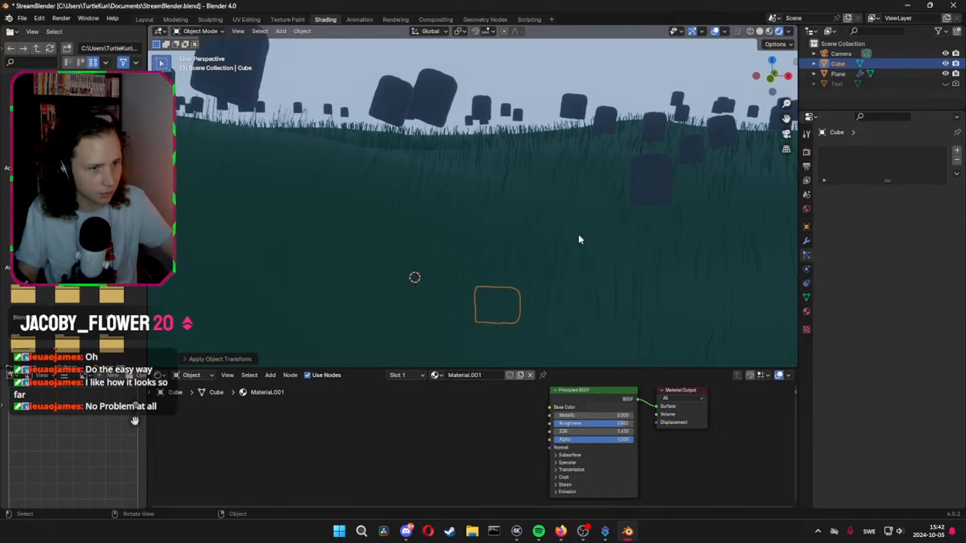
# Set the number of headstone particles on the ground plane to 50
pyautogui.moveTo(578, 238); pyautogui.dragTo(613, 252, button='middle')
pyautogui.click(651, 190)
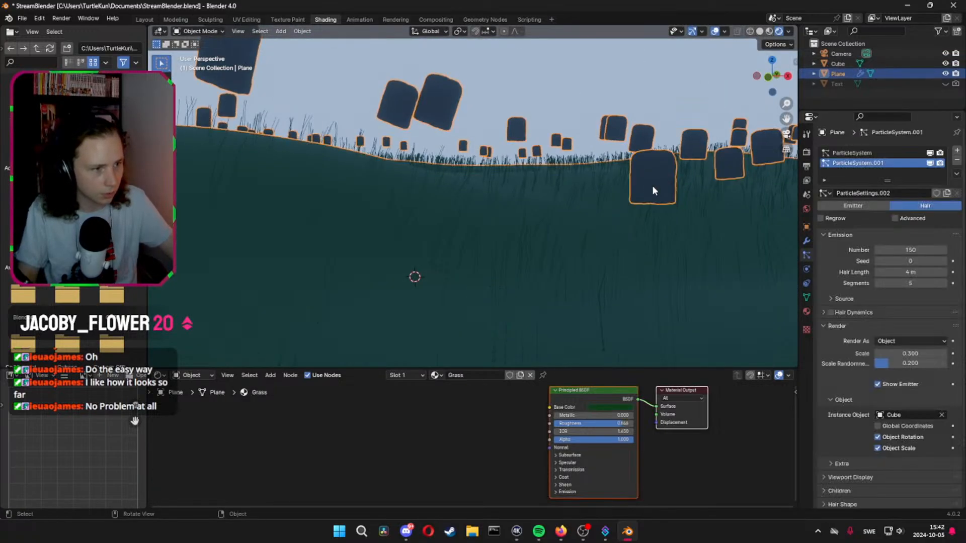
pyautogui.moveTo(669, 275); pyautogui.dragTo(699, 267, button='middle')
pyautogui.click(923, 249)
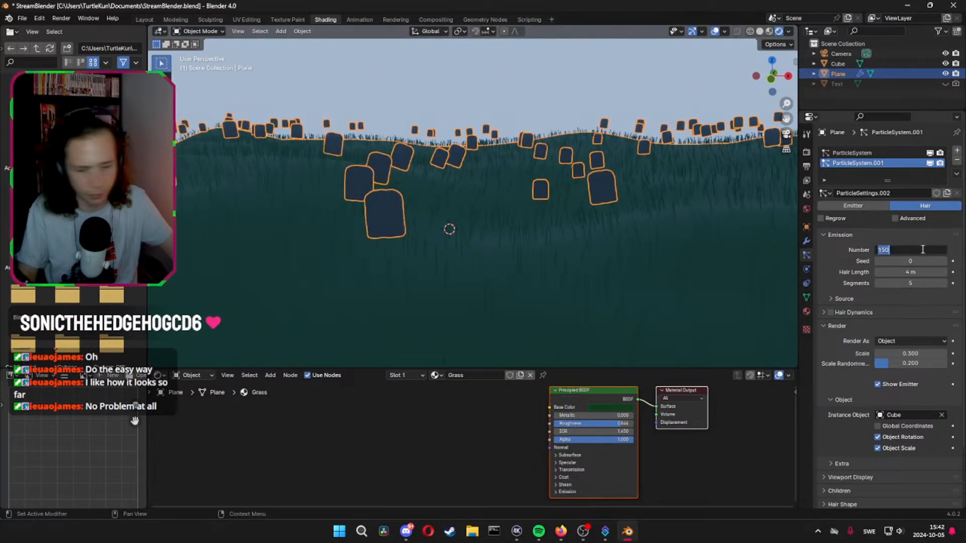
pyautogui.write('50')
pyautogui.press('Return')
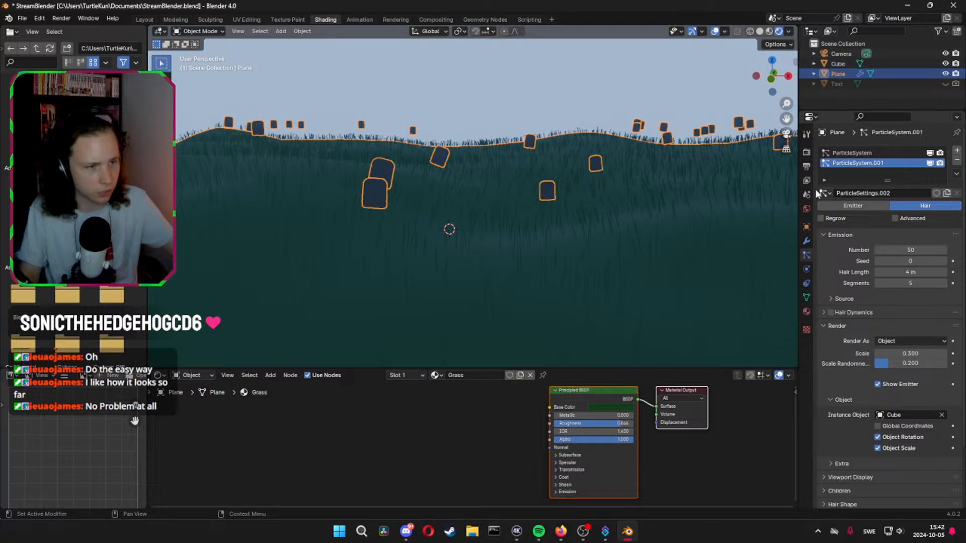
# Raise the headstone particles' render scale to 0.346 and their scale randomness to 0.289
pyautogui.moveTo(508, 246); pyautogui.dragTo(546, 201, button='middle')
pyautogui.scroll(-2, 612, 277)
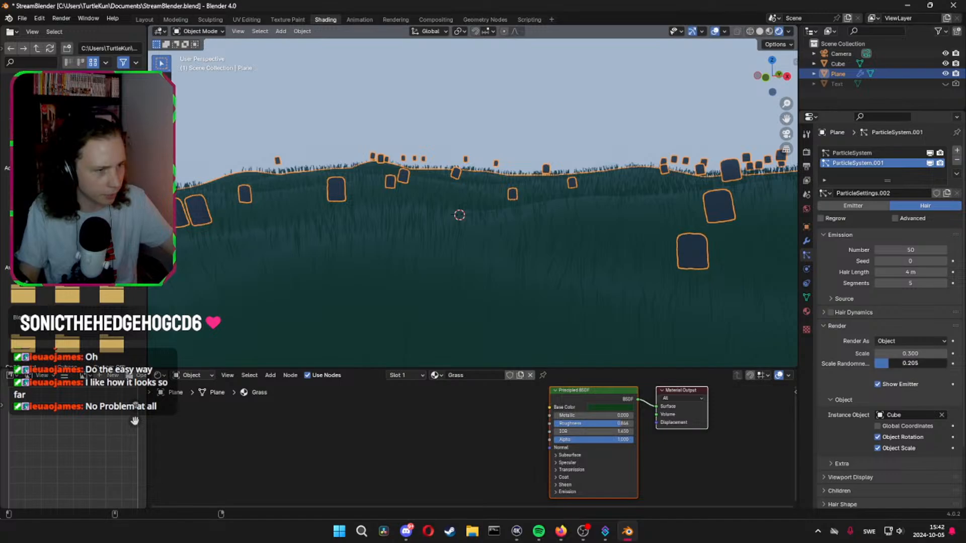
pyautogui.moveTo(911, 363); pyautogui.dragTo(909, 354)
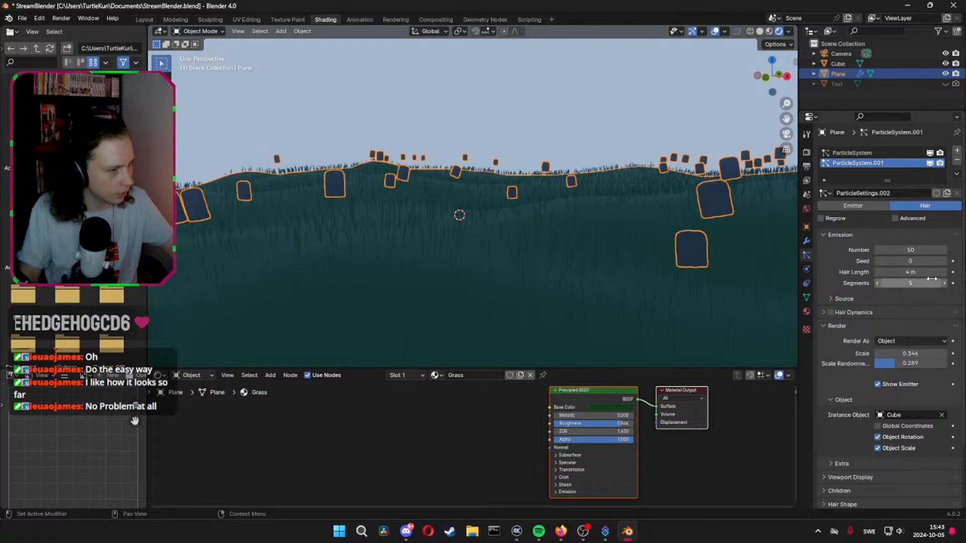
pyautogui.moveTo(731, 308); pyautogui.dragTo(605, 261, button='middle')
pyautogui.press('g')
pyautogui.press('z')
pyautogui.rightClick(605, 270)
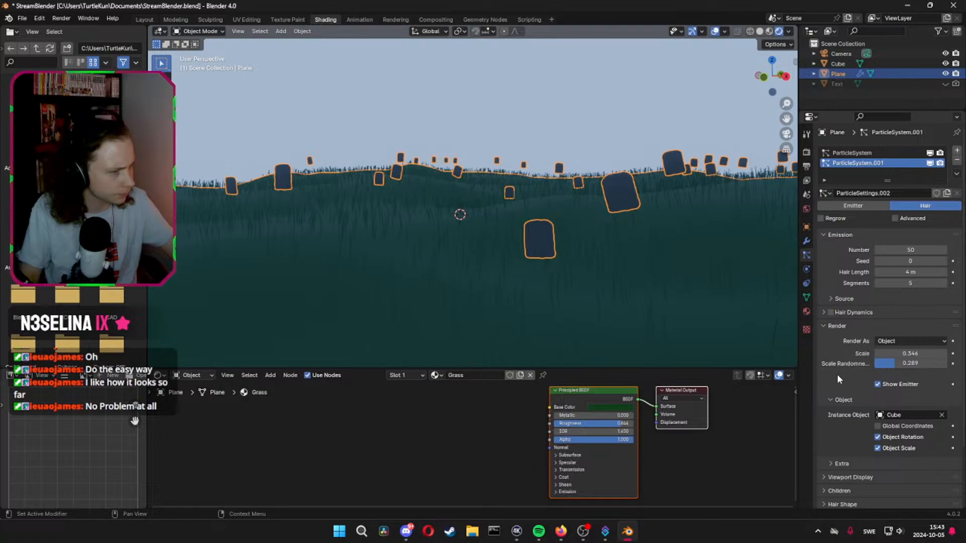
# Select the original headstone beneath the ground and move it up along the Z axis to above the grass
pyautogui.moveTo(582, 295); pyautogui.dragTo(543, 273, button='middle')
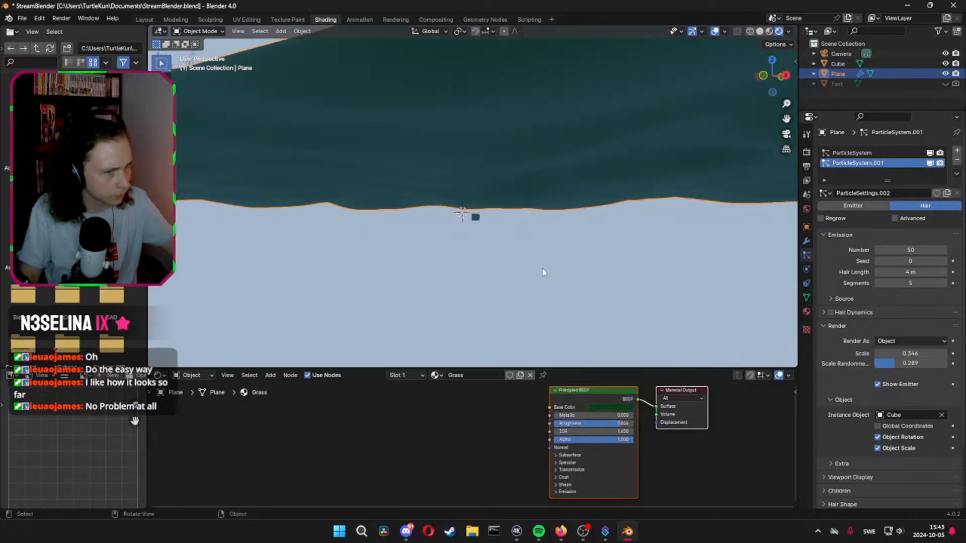
pyautogui.click(475, 217)
pyautogui.moveTo(617, 200); pyautogui.dragTo(623, 215, button='middle')
pyautogui.press('g')
pyautogui.press('z')
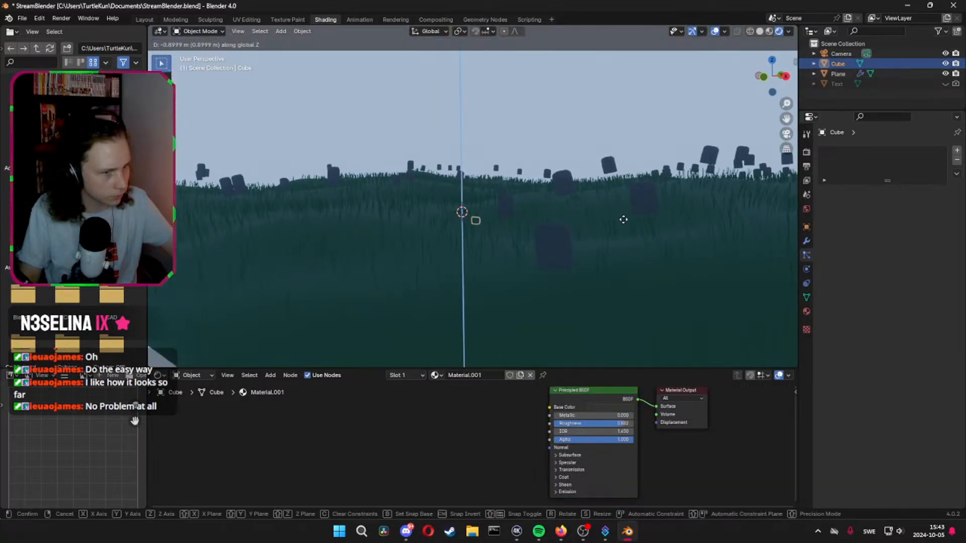
pyautogui.click(605, 150)
pyautogui.moveTo(605, 150); pyautogui.dragTo(533, 168, button='middle')
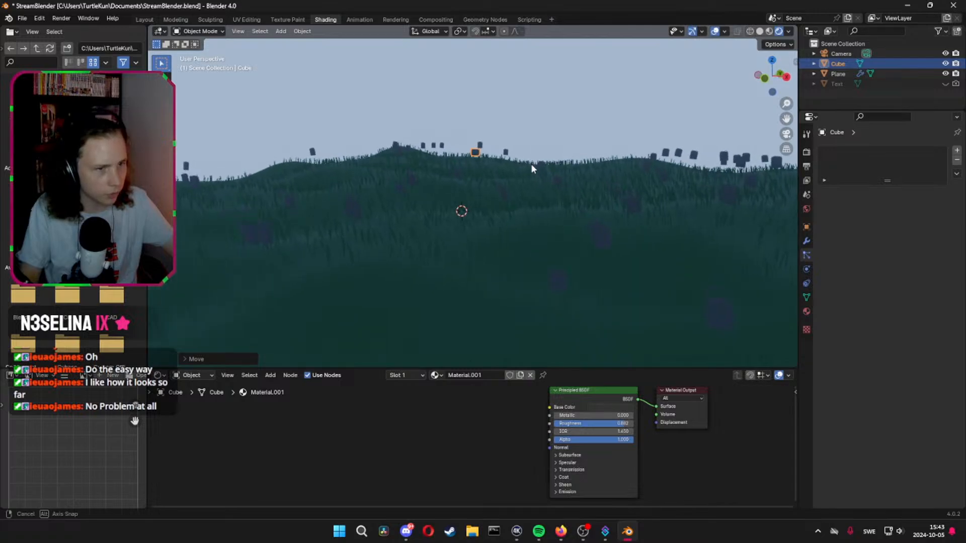
pyautogui.press('g')
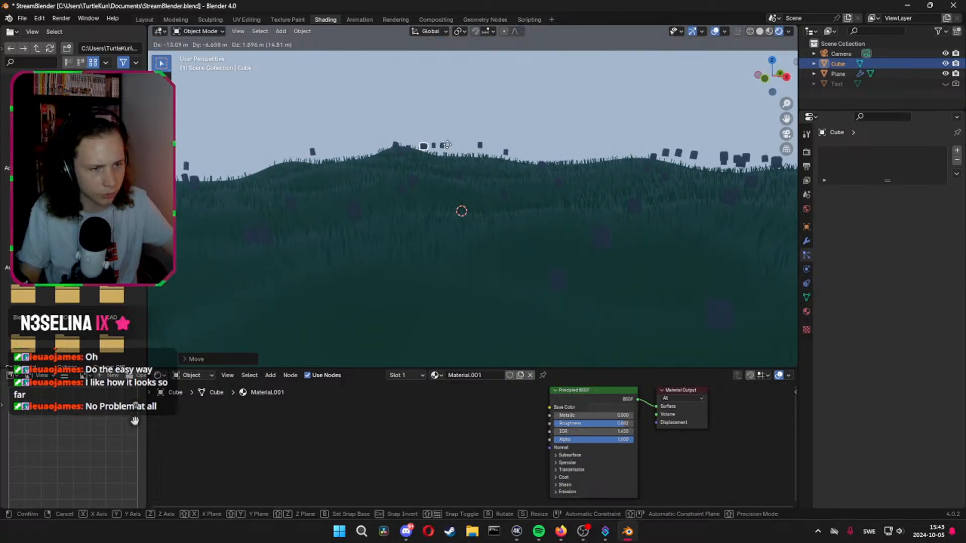
pyautogui.press('x')
pyautogui.moveTo(449, 146); pyautogui.dragTo(457, 153, button='middle')
pyautogui.rightClick(458, 153)
# Move the original headstone freely over the ground and hide it in the viewport
pyautogui.press('g')
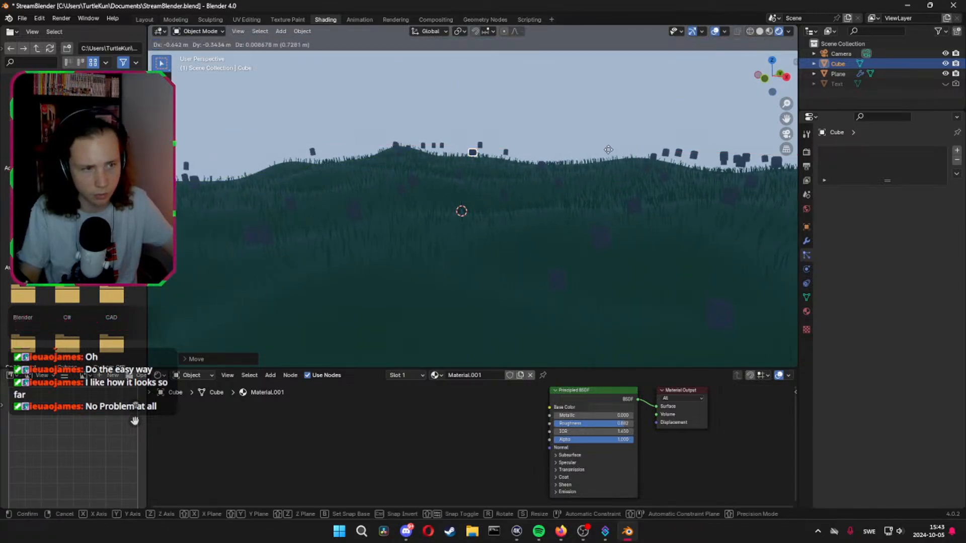
pyautogui.click(512, 179)
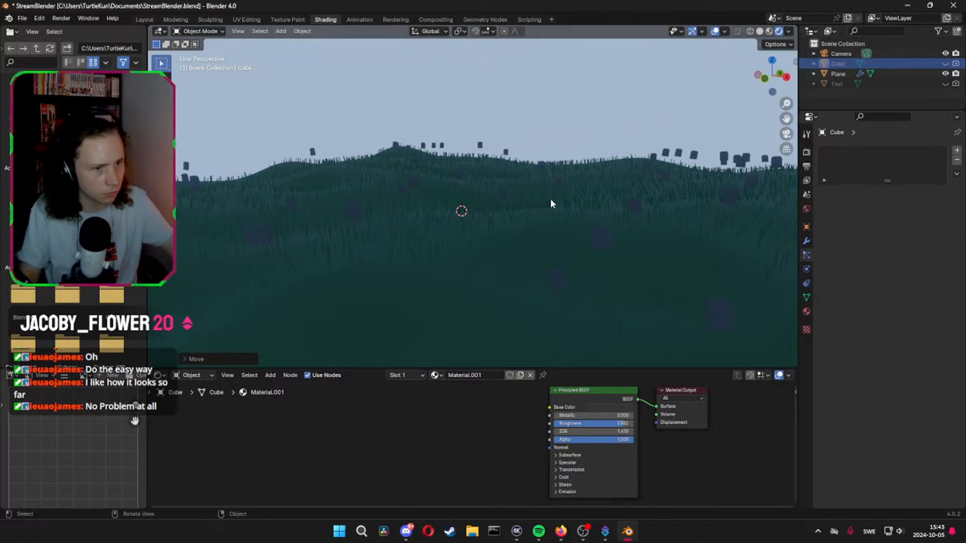
pyautogui.moveTo(551, 198); pyautogui.dragTo(574, 195, button='middle')
# Enable the advanced settings of the ground's headstone particles and toggle Object Rotation, leaving it off
pyautogui.click(590, 180)
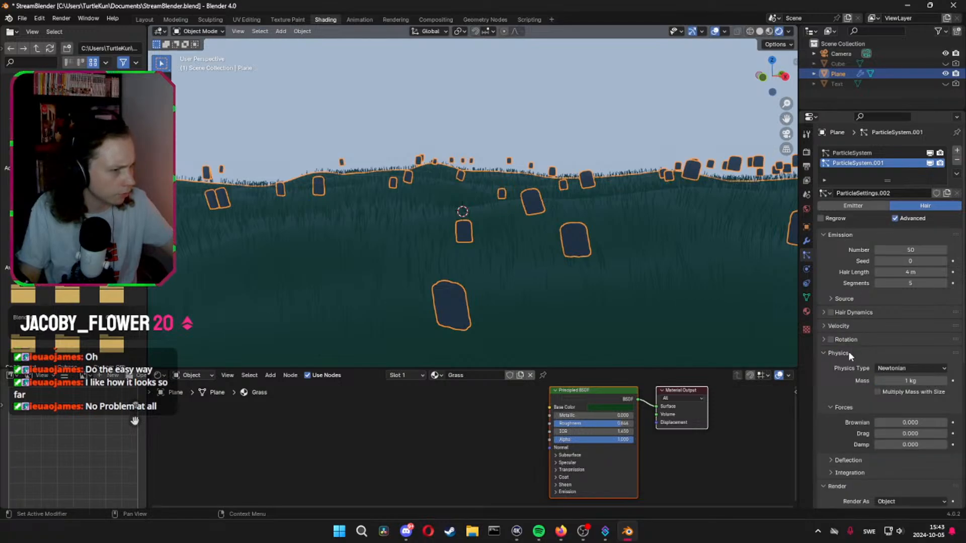
pyautogui.scroll(-5, 831, 342)
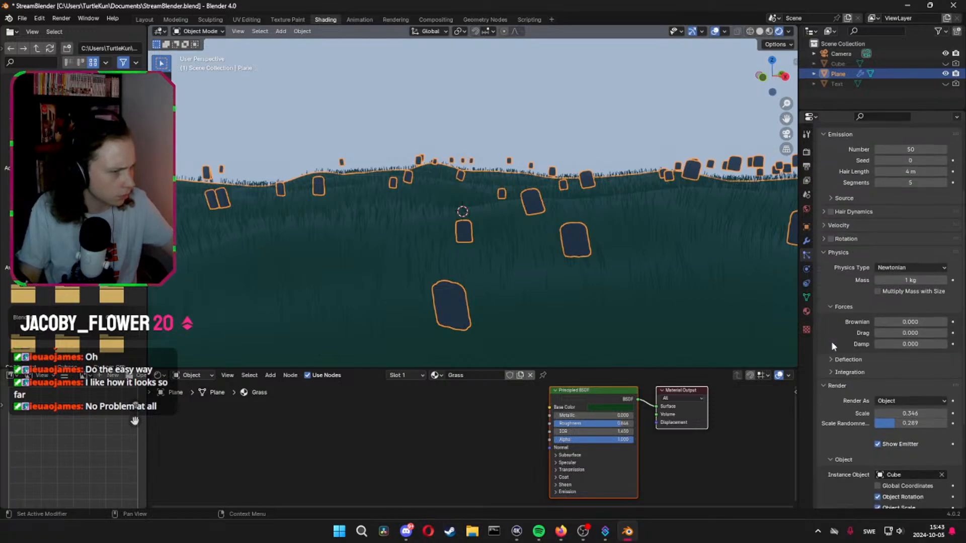
pyautogui.scroll(-1, 831, 346)
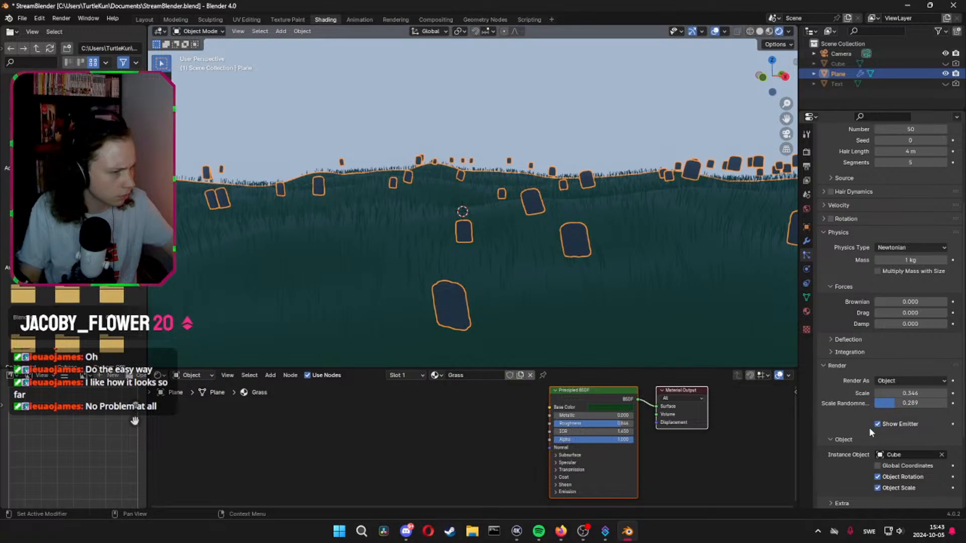
pyautogui.scroll(-4, 838, 439)
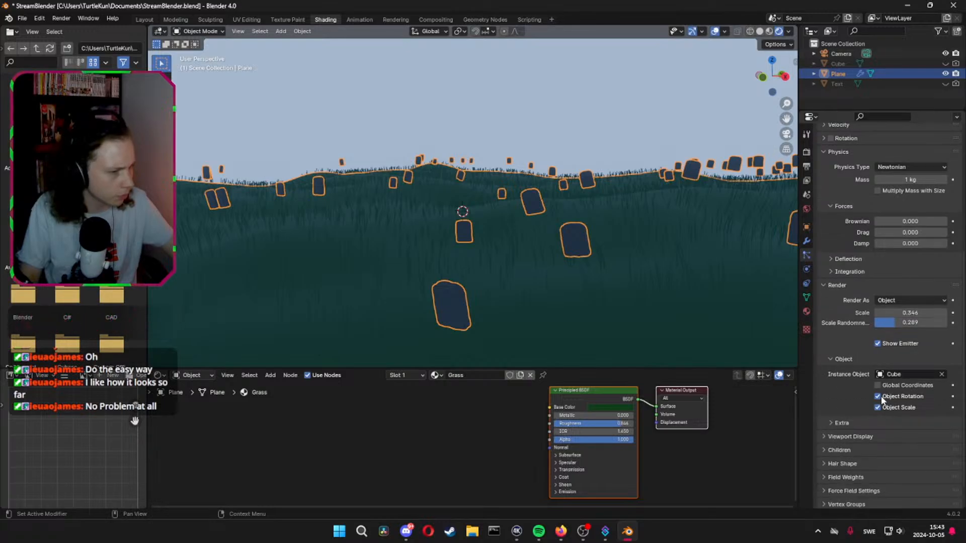
pyautogui.click(880, 396)
pyautogui.click(880, 397)
pyautogui.click(880, 397)
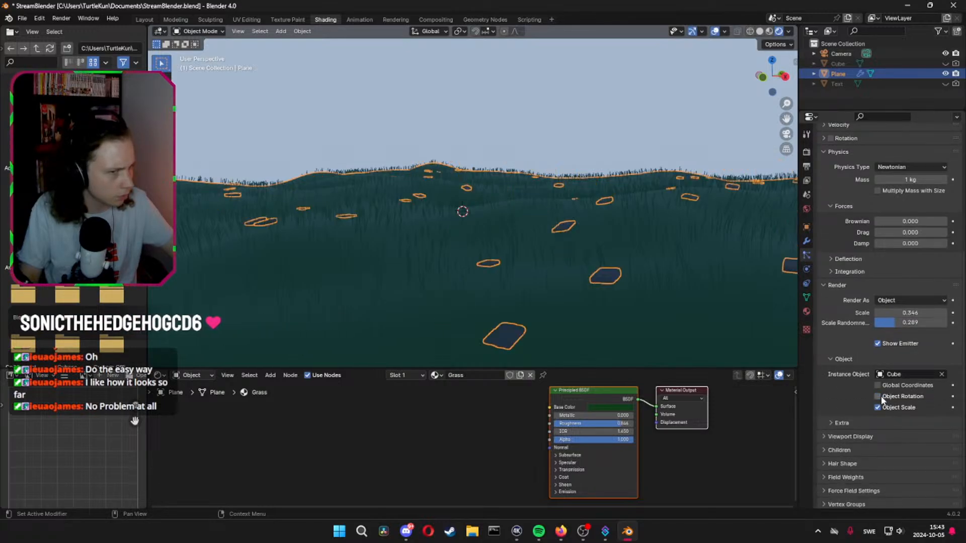
# Enable Object Rotation for the ground's headstone instances and look at their child particle settings
pyautogui.click(880, 396)
pyautogui.click(877, 408)
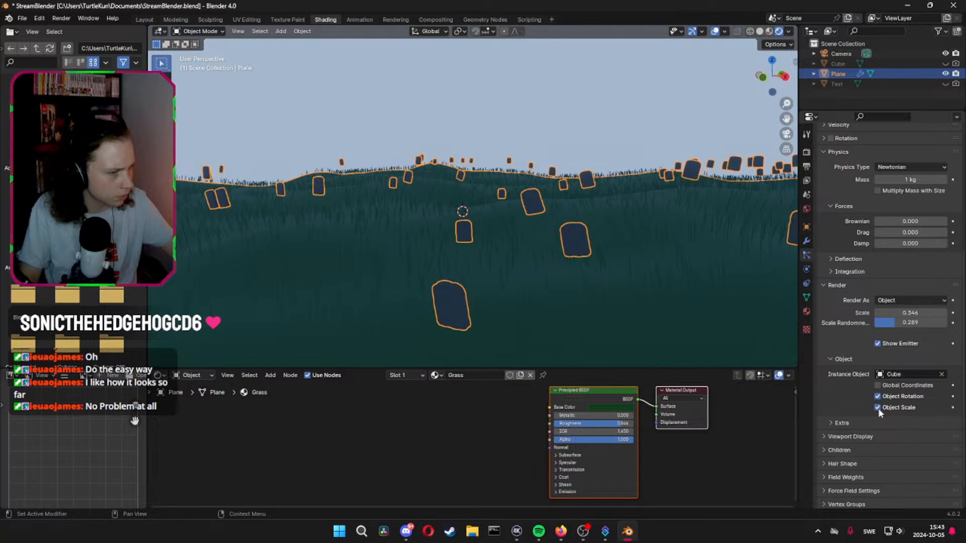
pyautogui.scroll(-2, 870, 410)
pyautogui.click(837, 420)
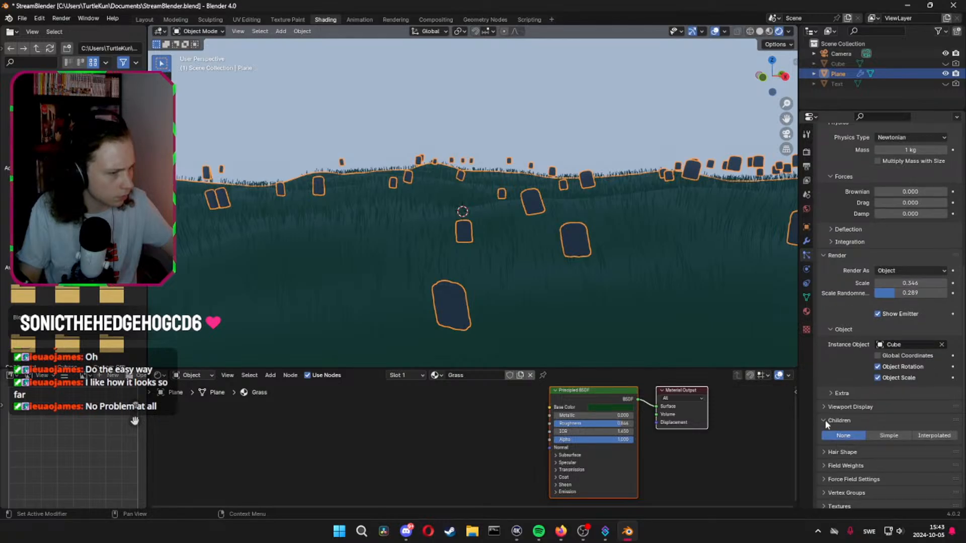
# Switch the ground's headstone particle system to the Emitter type
pyautogui.scroll(10, 825, 421)
pyautogui.click(854, 206)
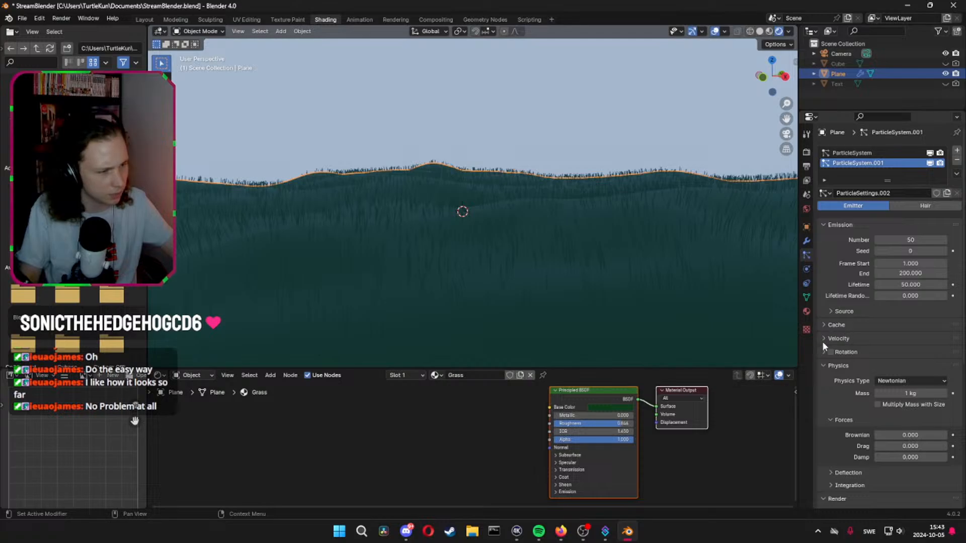
pyautogui.scroll(-8, 847, 302)
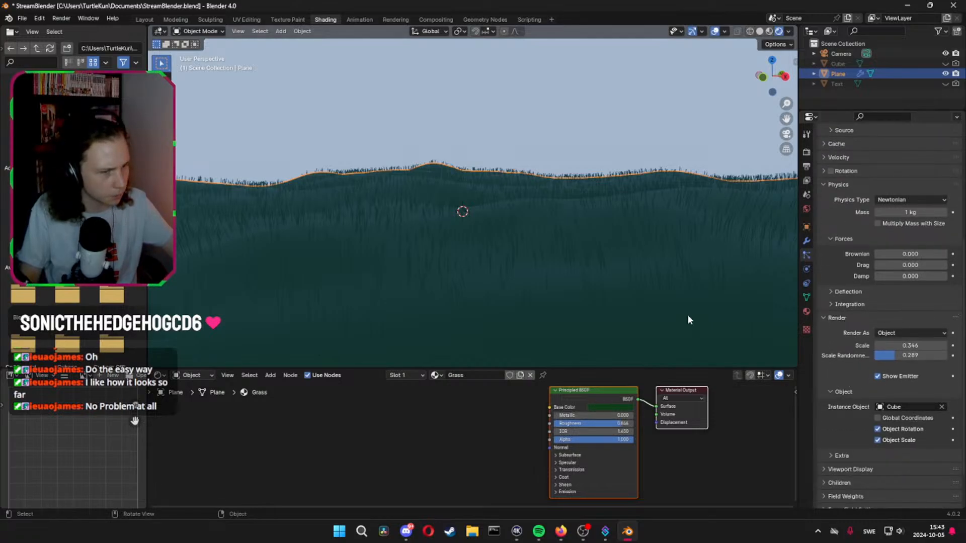
# Show unborn headstone particles in the extra render settings and set their render scale to 1
pyautogui.scroll(-2, 840, 352)
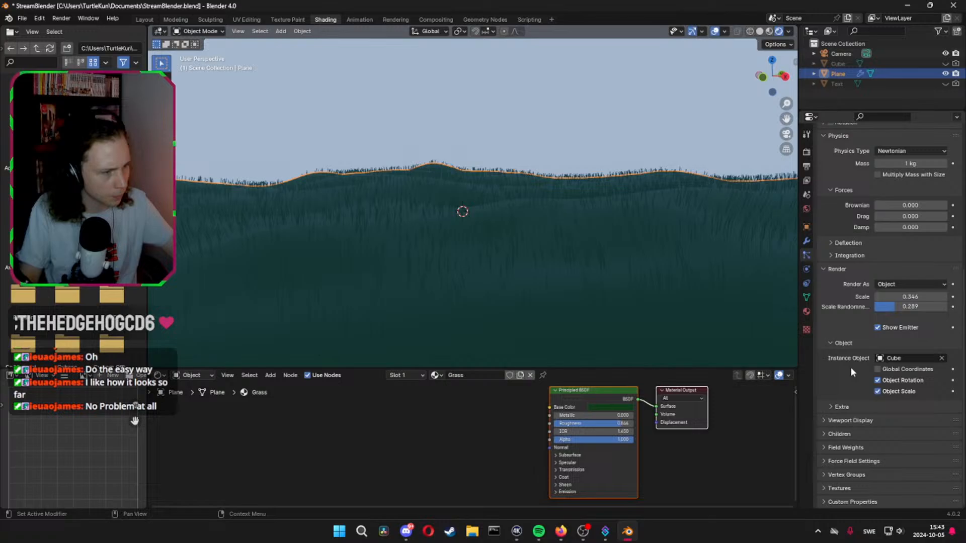
pyautogui.click(830, 407)
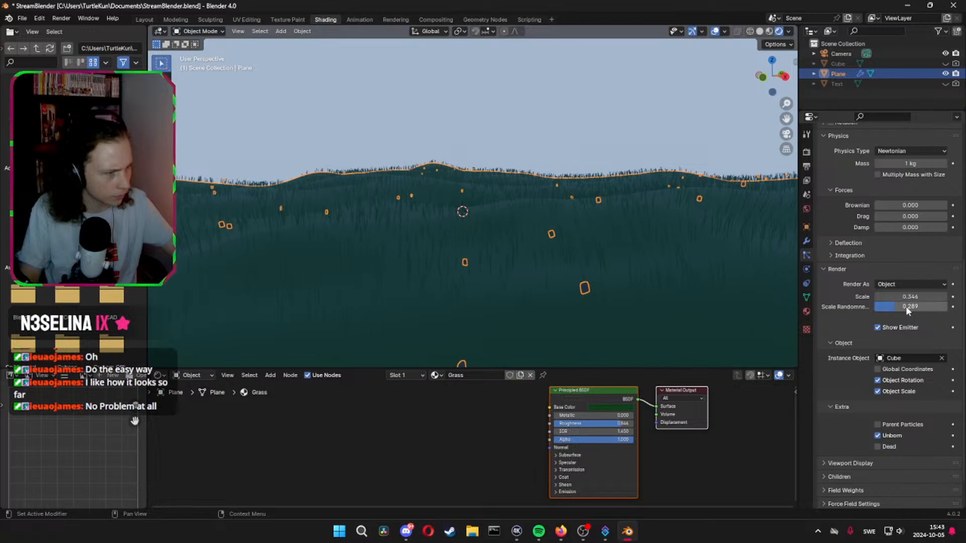
pyautogui.moveTo(901, 297); pyautogui.dragTo(910, 297)
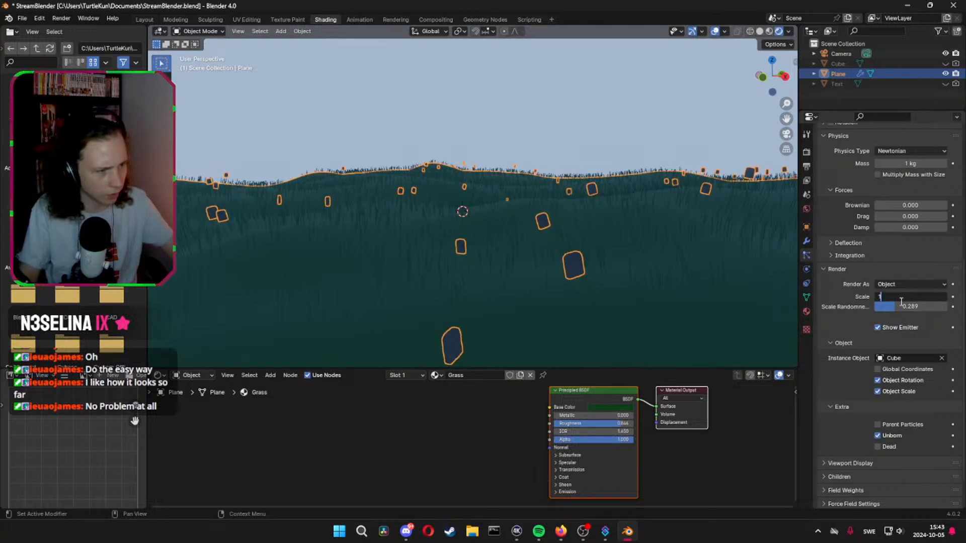
pyautogui.press('Return')
# Set the Midlevel of the ground's Displace modifier to 0
pyautogui.moveTo(653, 214)
pyautogui.mouseDown(button='middle')
pyautogui.moveTo(629, 231)
pyautogui.moveTo(738, 178)
pyautogui.moveTo(659, 198)
pyautogui.mouseUp(button='middle')
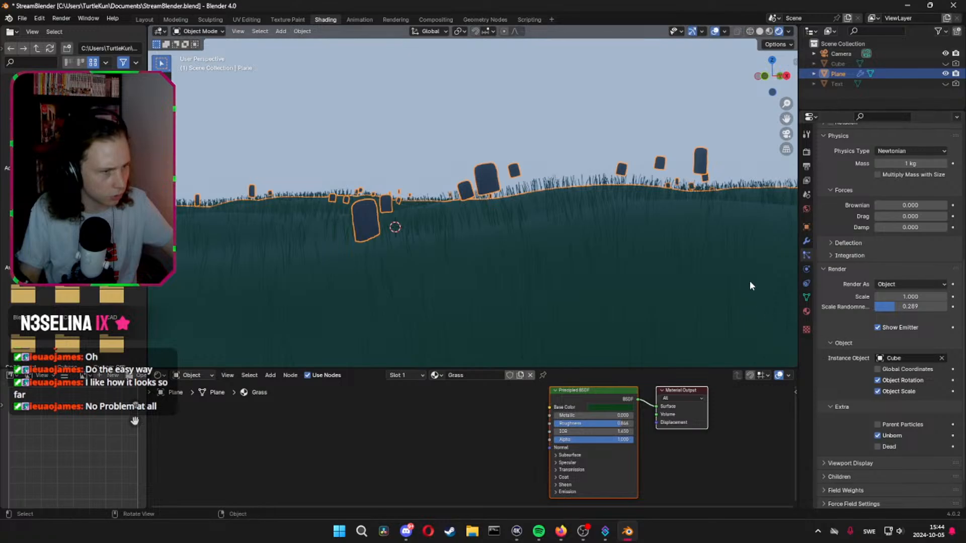
pyautogui.click(806, 242)
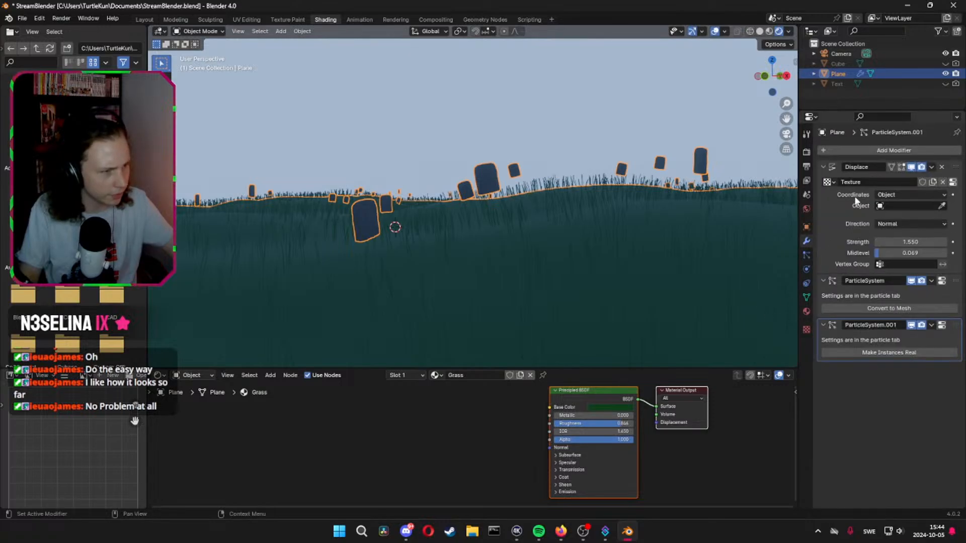
pyautogui.moveTo(910, 253); pyautogui.dragTo(877, 253)
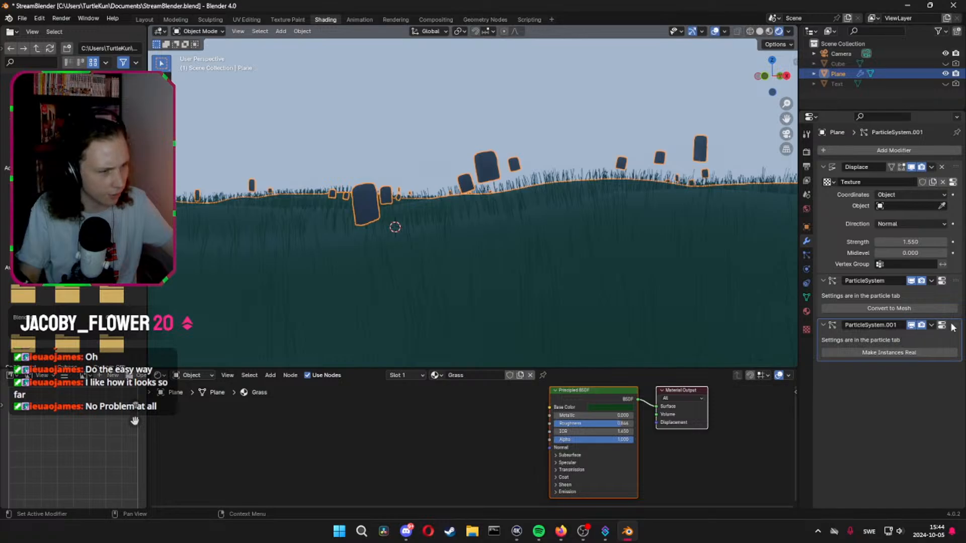
# Try placing the headstone particle modifier above the grass particle modifier in the ground's stack and restore the original order
pyautogui.moveTo(954, 326); pyautogui.dragTo(952, 274)
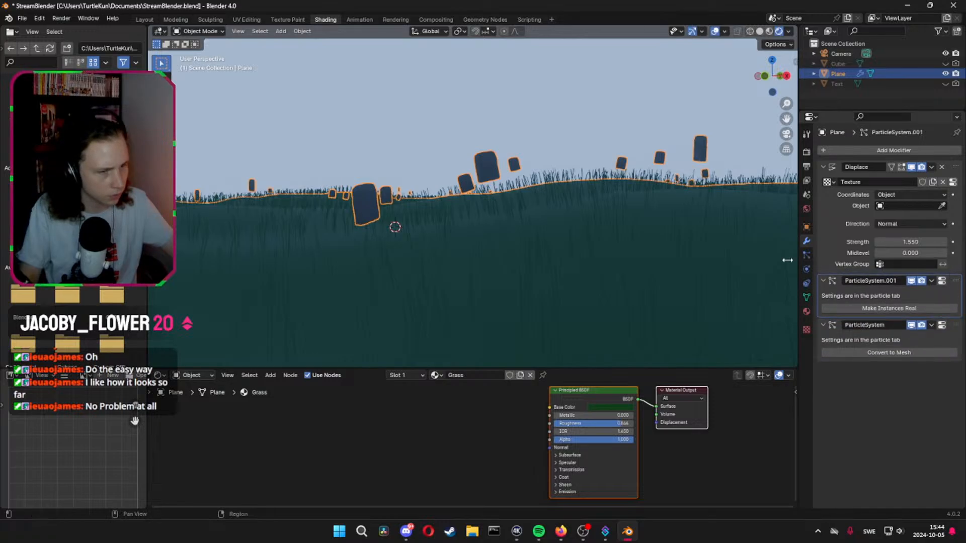
pyautogui.press('g')
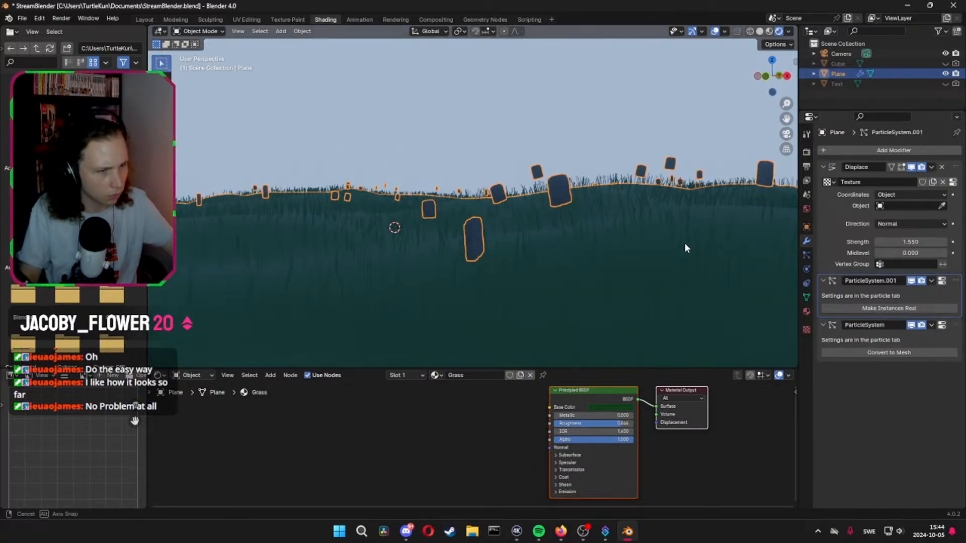
pyautogui.click(670, 243)
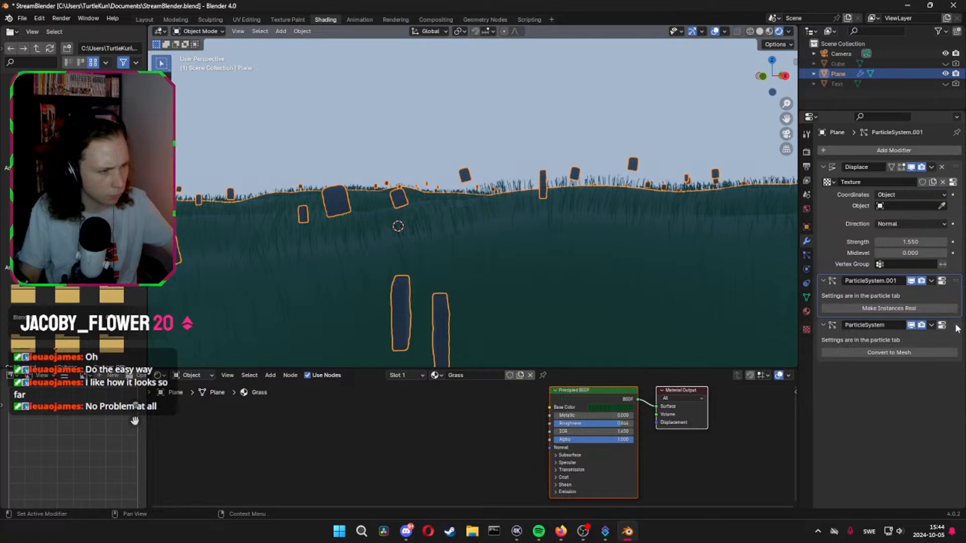
pyautogui.moveTo(957, 328); pyautogui.dragTo(957, 282)
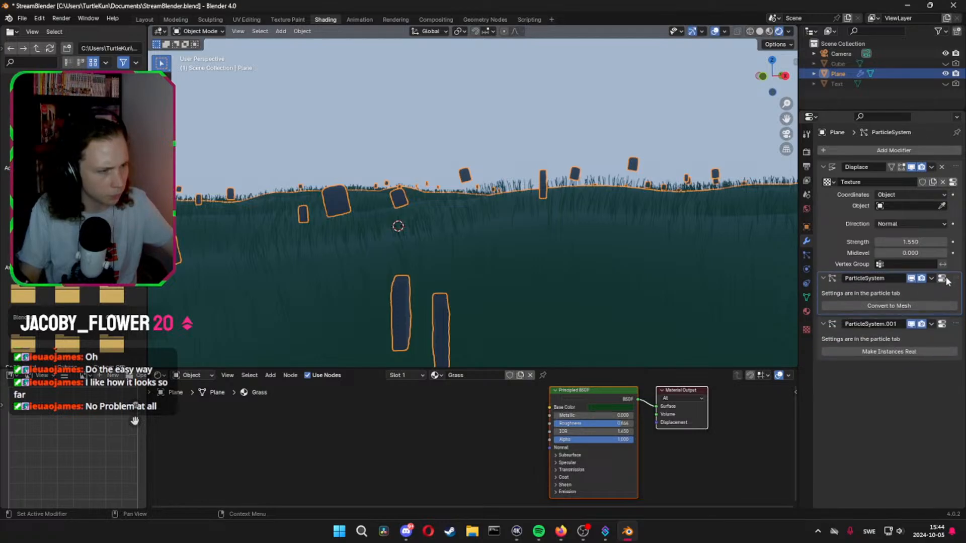
# Apply the ground's Displace modifier
pyautogui.click(958, 334)
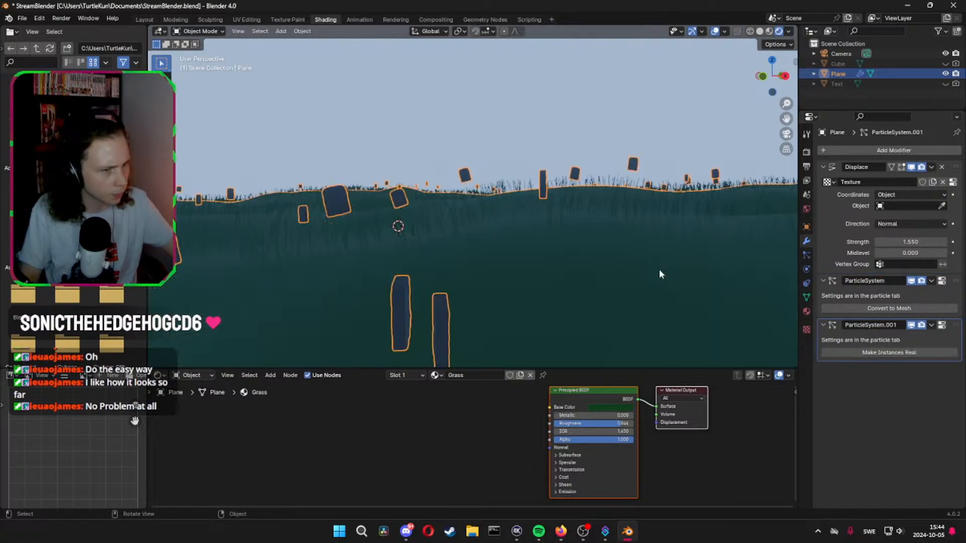
pyautogui.hotkey('ctrl', 'a')
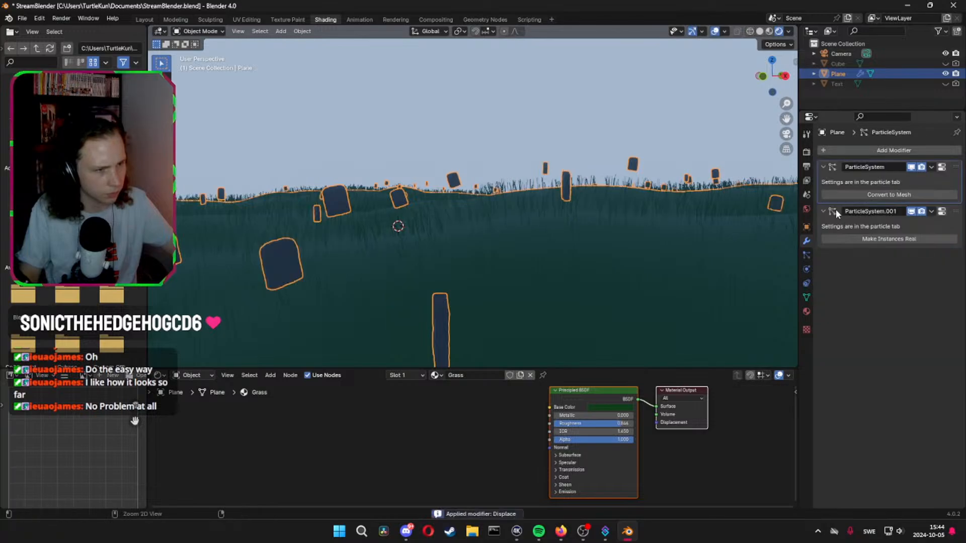
# Try applying the ground's headstone and grass particle system modifiers and undo those applications
pyautogui.hotkey('ctrl', 'a')
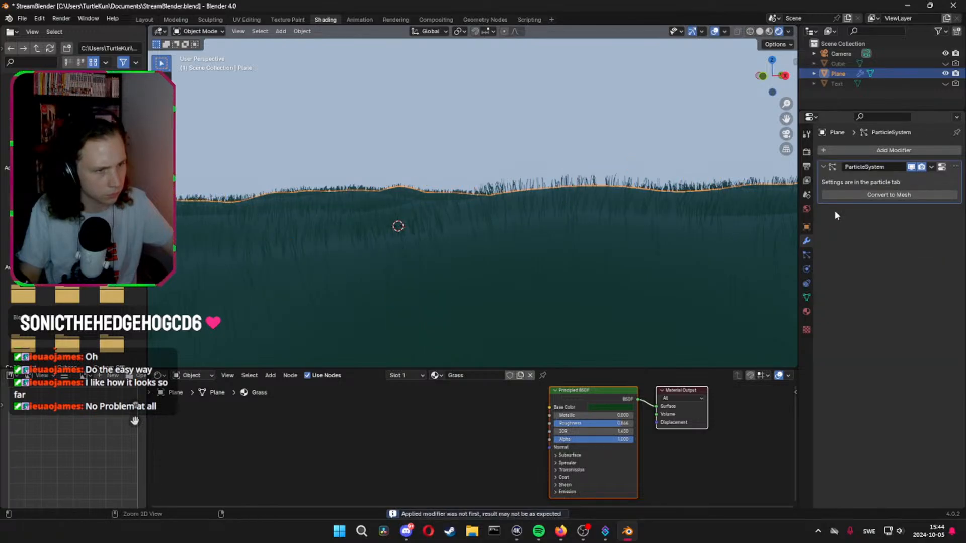
pyautogui.hotkey('ctrl', 'z')
pyautogui.hotkey('ctrl', 'a')
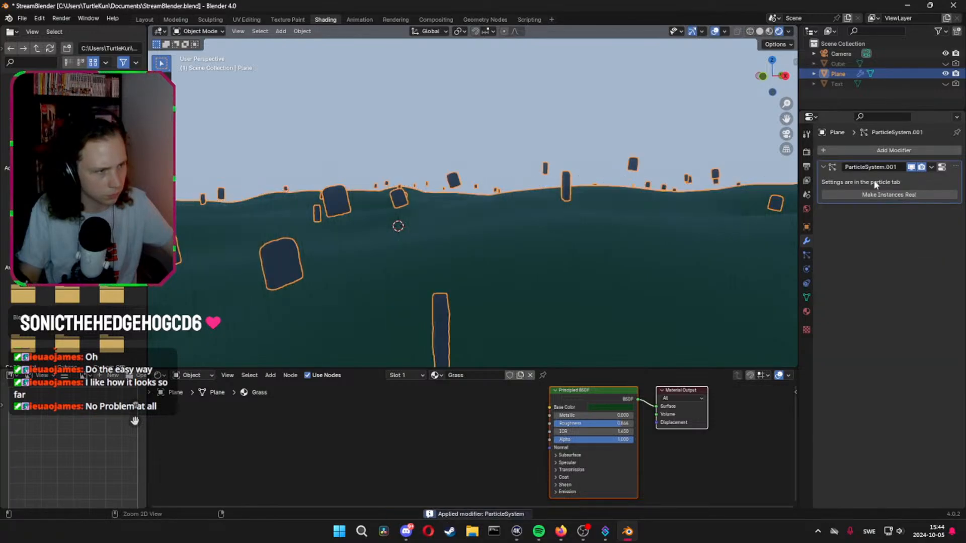
pyautogui.hotkey('ctrl', 'a')
pyautogui.moveTo(754, 237); pyautogui.dragTo(703, 249, button='middle')
pyautogui.hotkey('ctrl', 'z')
pyautogui.hotkey('ctrl', 'z')
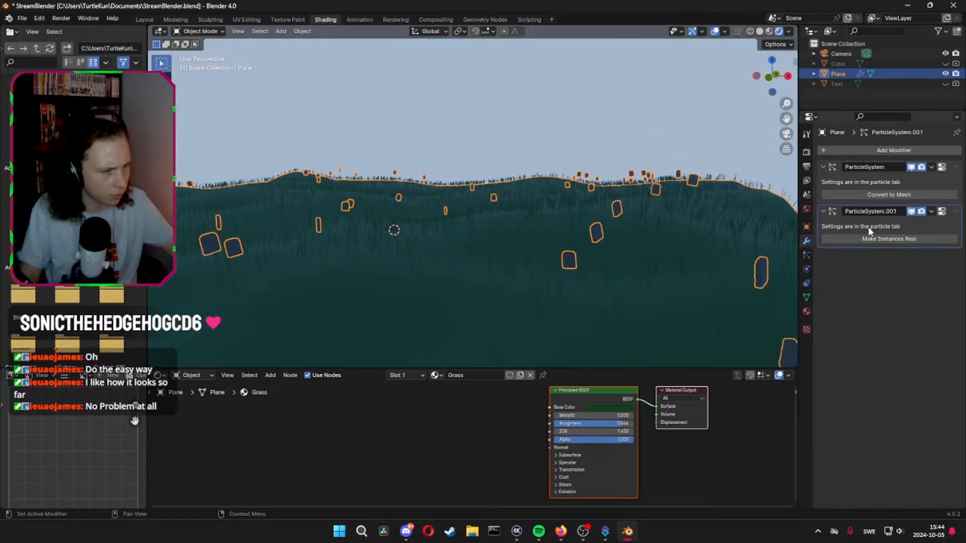
pyautogui.moveTo(766, 255); pyautogui.dragTo(642, 232, button='middle')
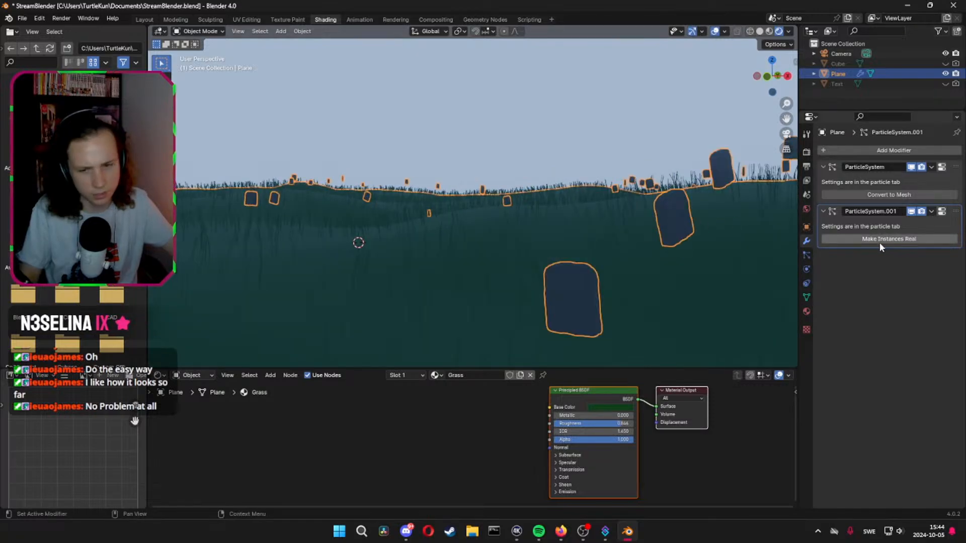
pyautogui.moveTo(754, 249); pyautogui.dragTo(495, 182, button='middle')
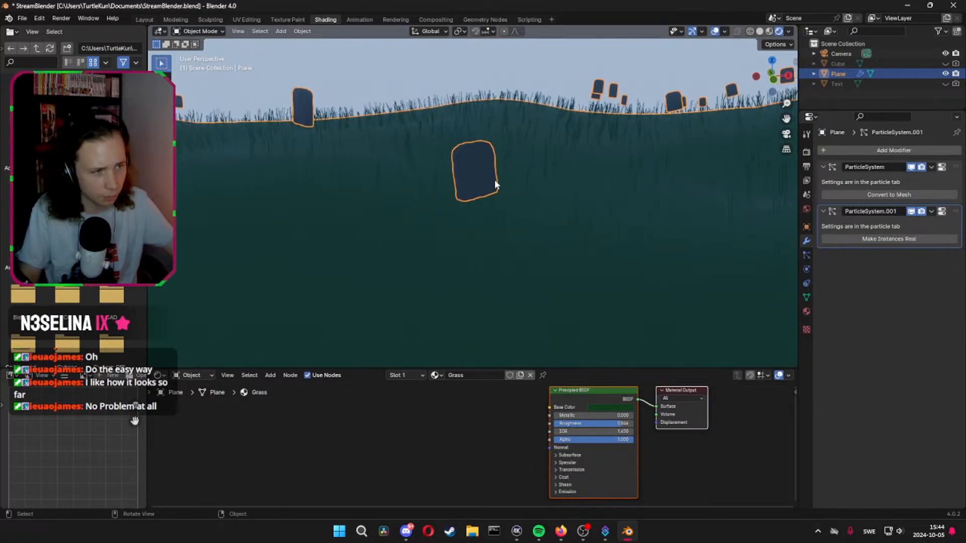
pyautogui.scroll(-5, 495, 179)
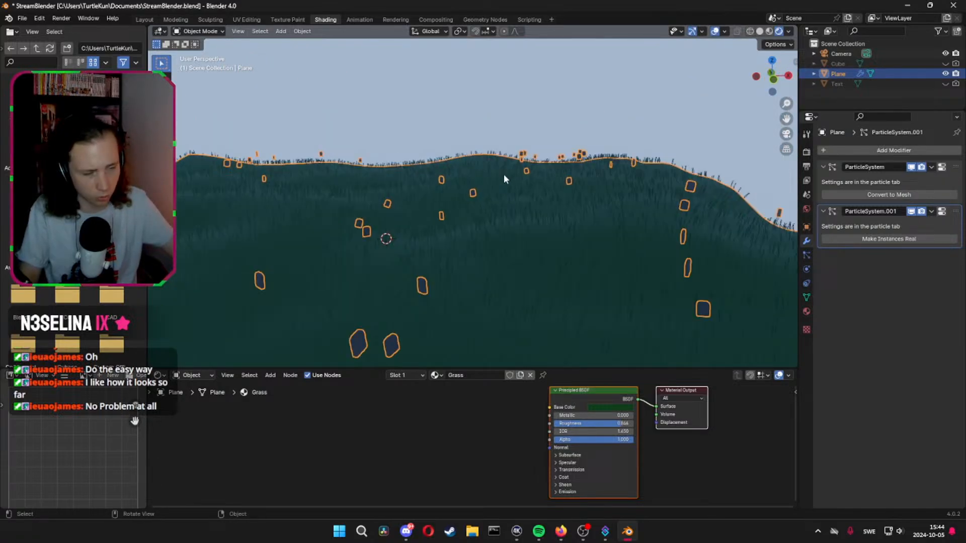
# Try different emission source values for the headstone particles' Particles/Face and Jittering Amount and undo the changes
pyautogui.click(807, 255)
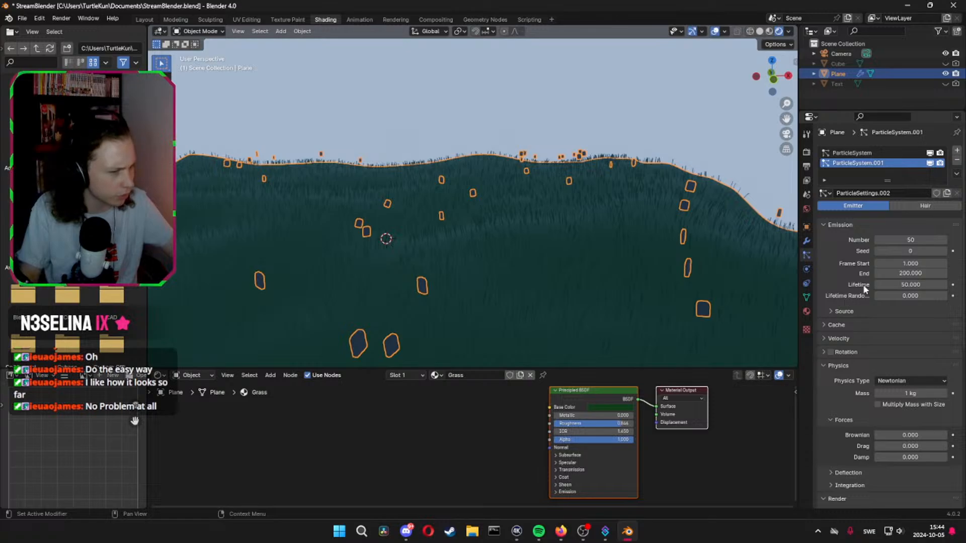
pyautogui.moveTo(487, 310); pyautogui.dragTo(473, 302, button='middle')
pyautogui.click(833, 315)
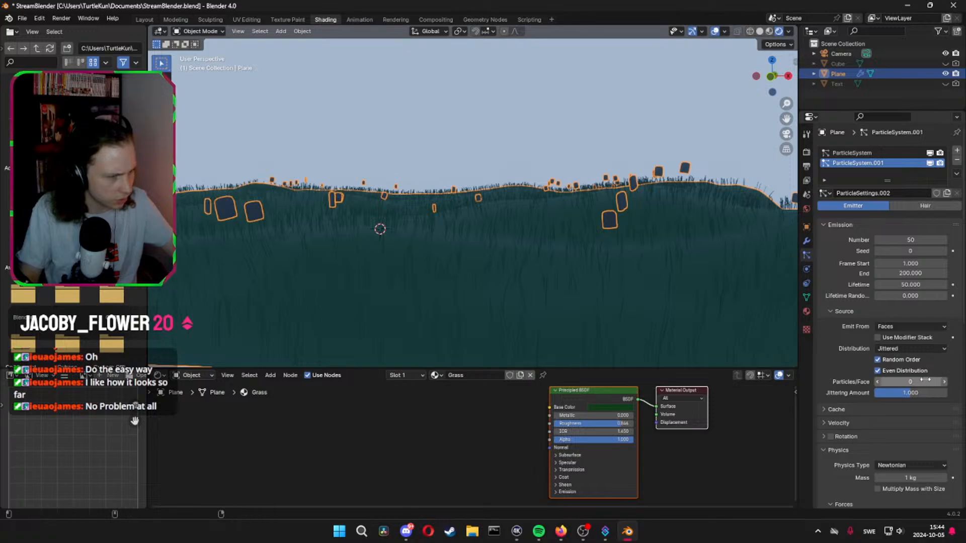
pyautogui.moveTo(908, 381); pyautogui.dragTo(874, 394)
pyautogui.hotkey('ctrl', 'z')
pyautogui.hotkey('ctrl', 'z')
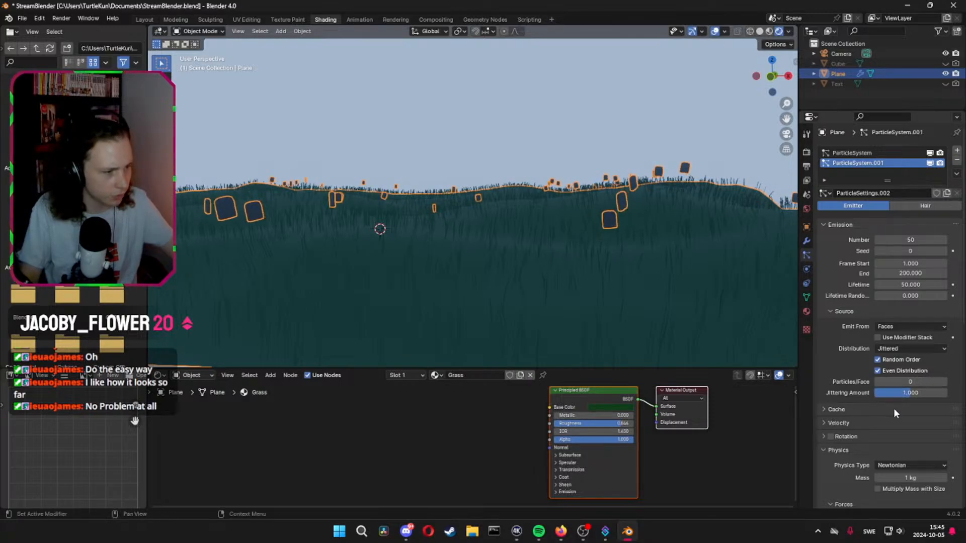
# Turn off Object Scale for the headstone instances and toggle Object Rotation off and back on
pyautogui.scroll(-8, 893, 409)
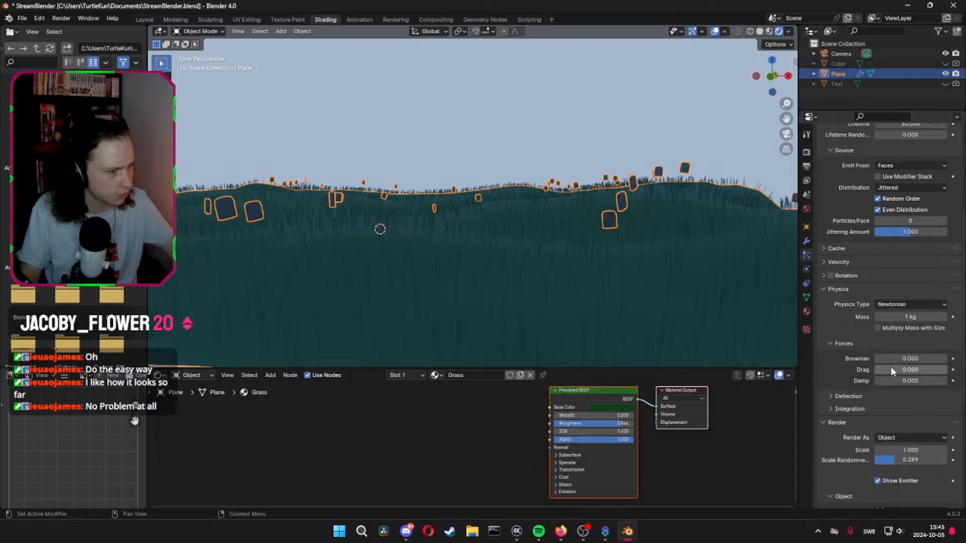
pyautogui.scroll(-6, 846, 336)
pyautogui.scroll(-3, 851, 403)
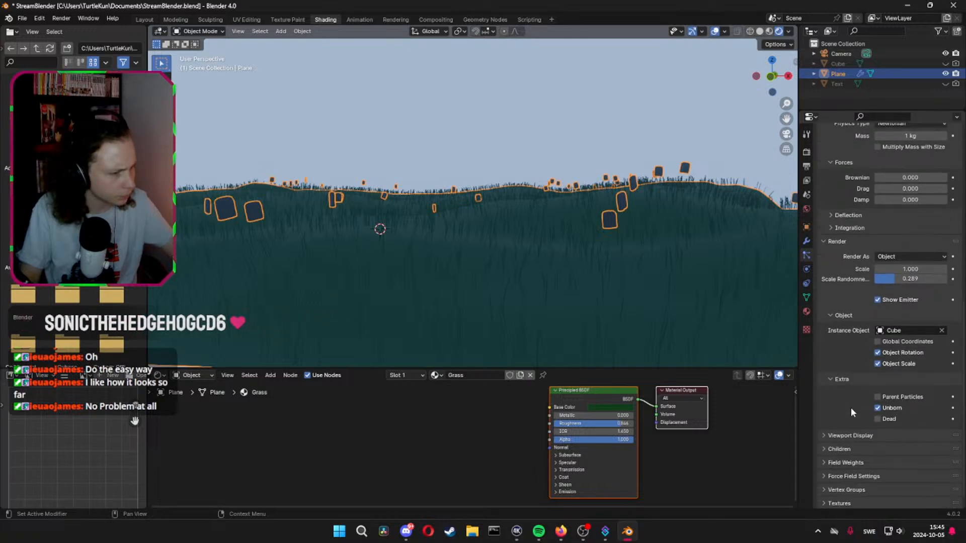
pyautogui.moveTo(879, 363); pyautogui.dragTo(879, 352)
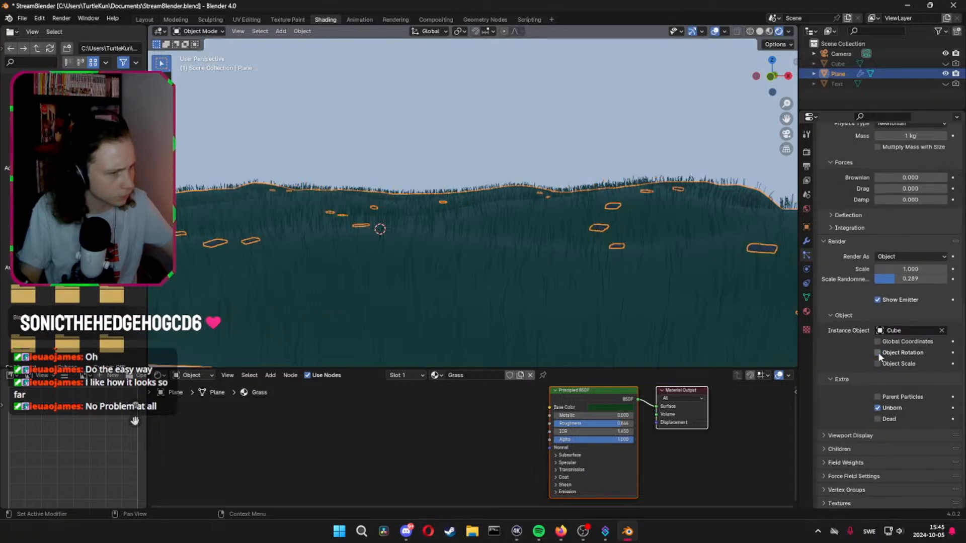
pyautogui.click(878, 353)
# Show dead headstone particles in the extra render settings and toggle Parent Particles, leaving it off
pyautogui.scroll(10, 873, 355)
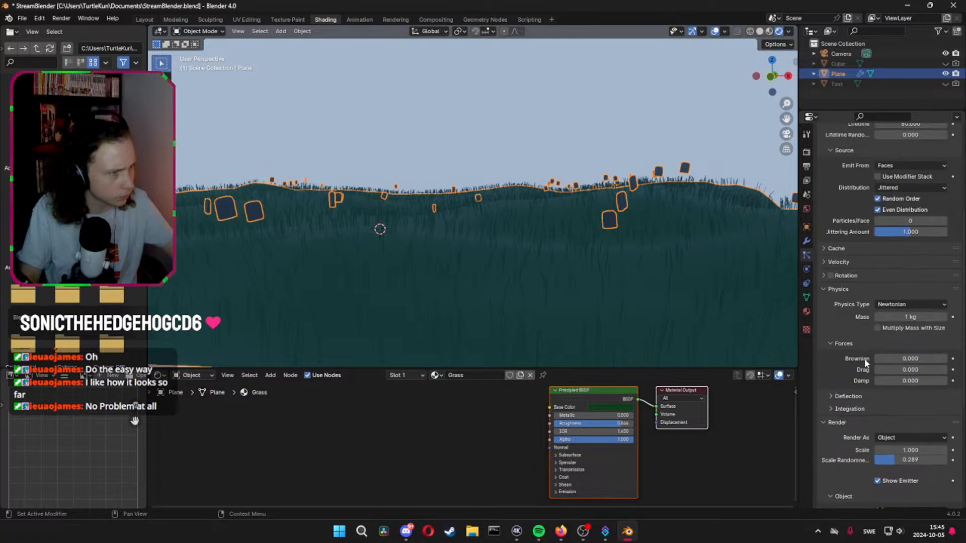
pyautogui.scroll(-10, 859, 360)
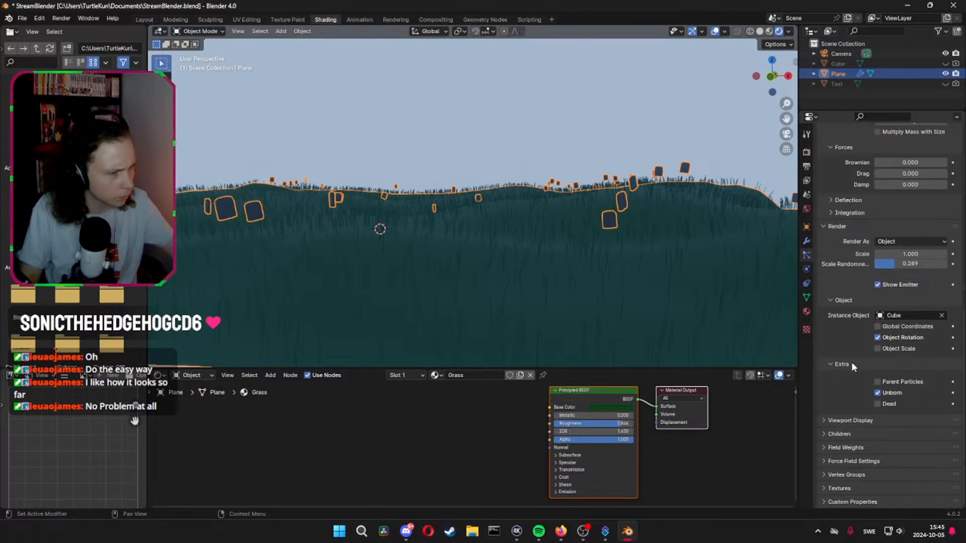
pyautogui.moveTo(683, 337); pyautogui.dragTo(661, 310, button='middle')
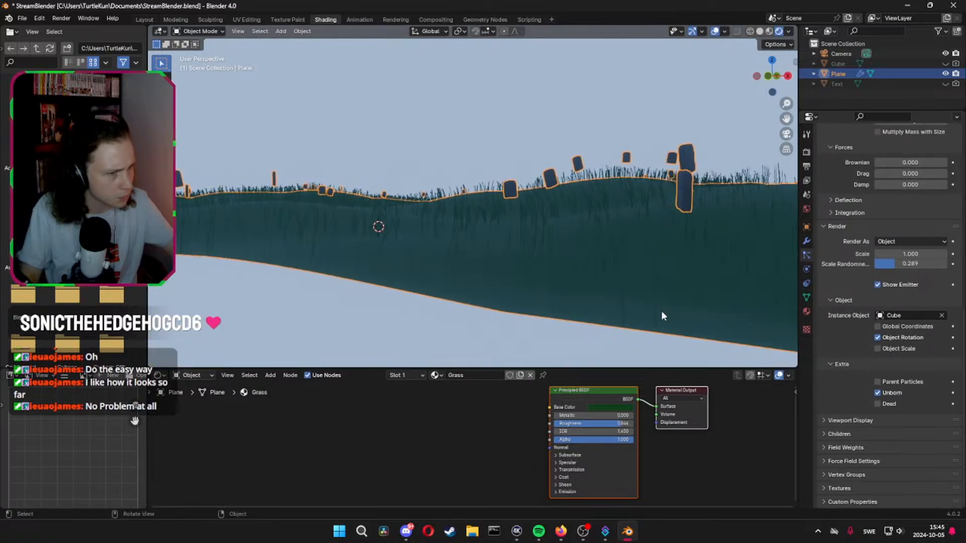
pyautogui.click(877, 404)
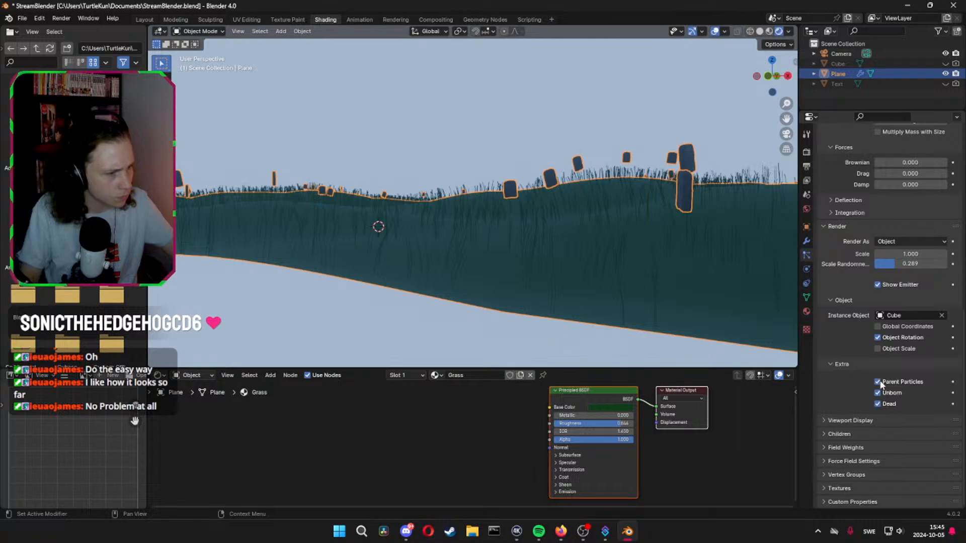
pyautogui.click(822, 419)
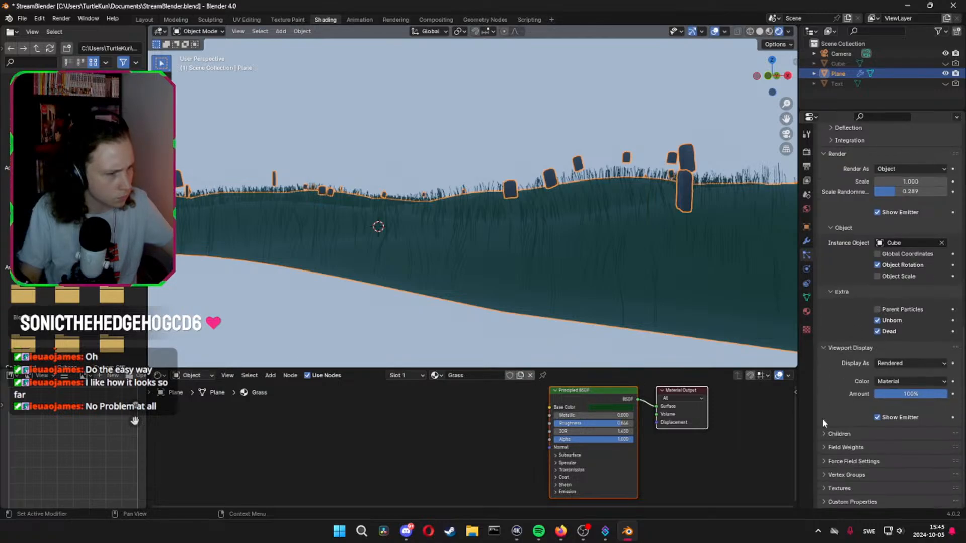
pyautogui.click(825, 433)
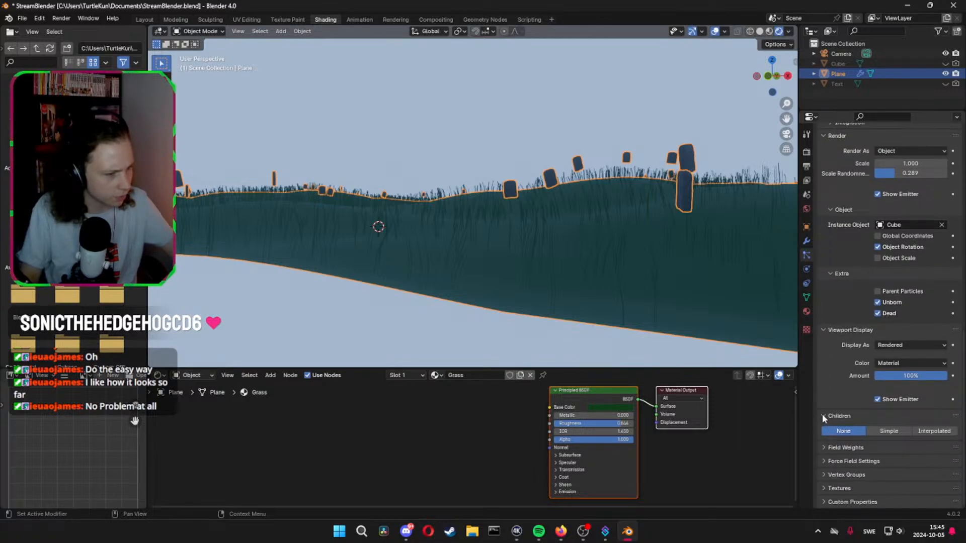
pyautogui.click(823, 415)
pyautogui.click(824, 431)
pyautogui.scroll(-5, 824, 428)
pyautogui.click(825, 329)
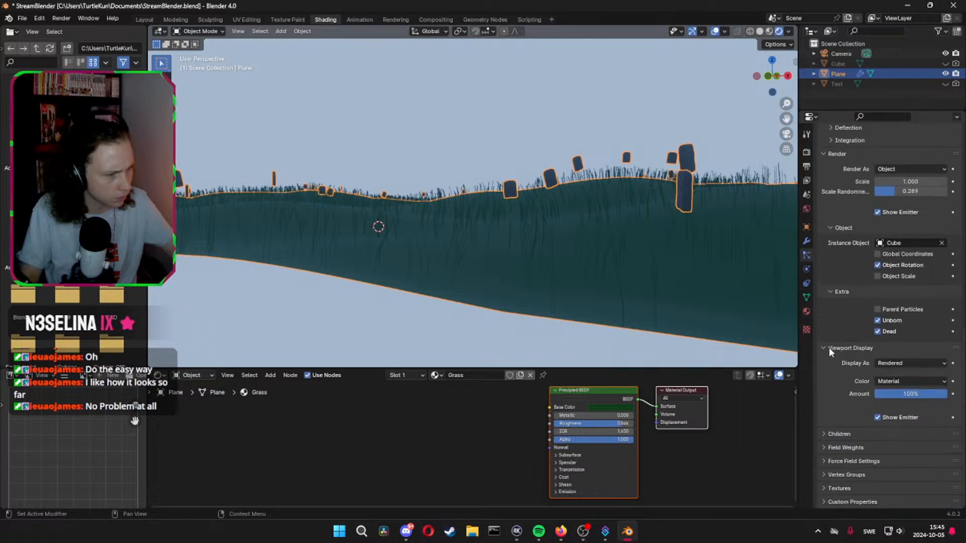
# Convert the ground's headstone particle instances into real objects
pyautogui.click(822, 475)
pyautogui.click(821, 475)
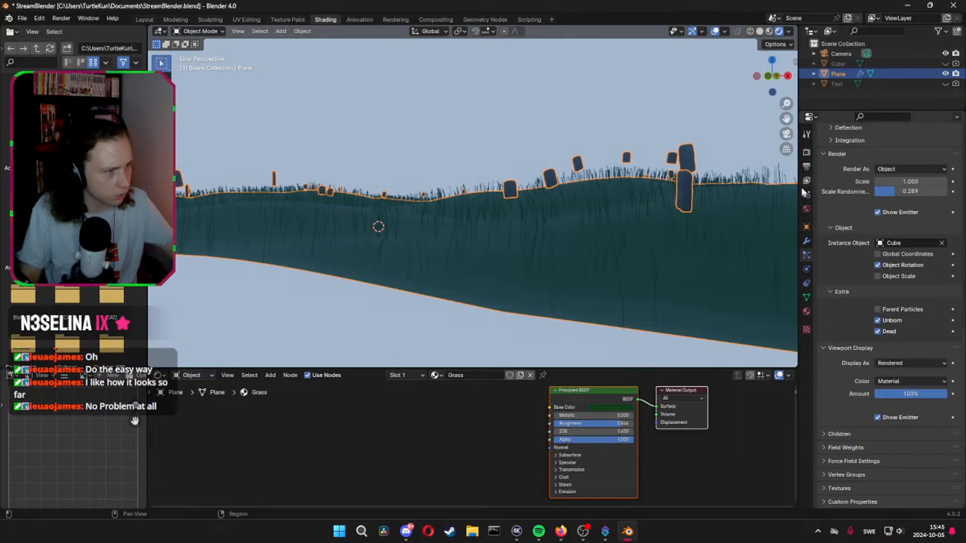
pyautogui.click(807, 242)
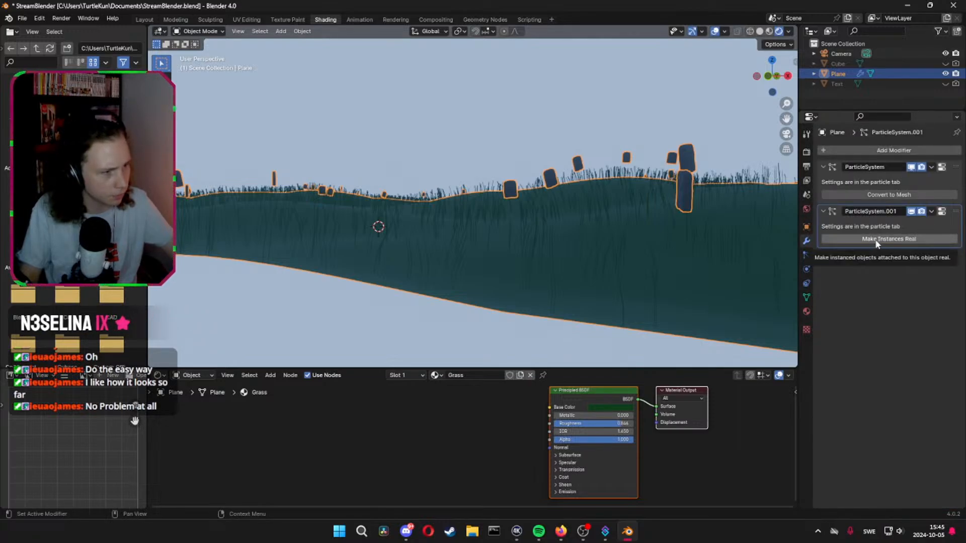
pyautogui.click(876, 240)
# Try lowering the real headstones along the Z axis and applying the headstone particle modifier, and undo both changes
pyautogui.press('g')
pyautogui.press('z')
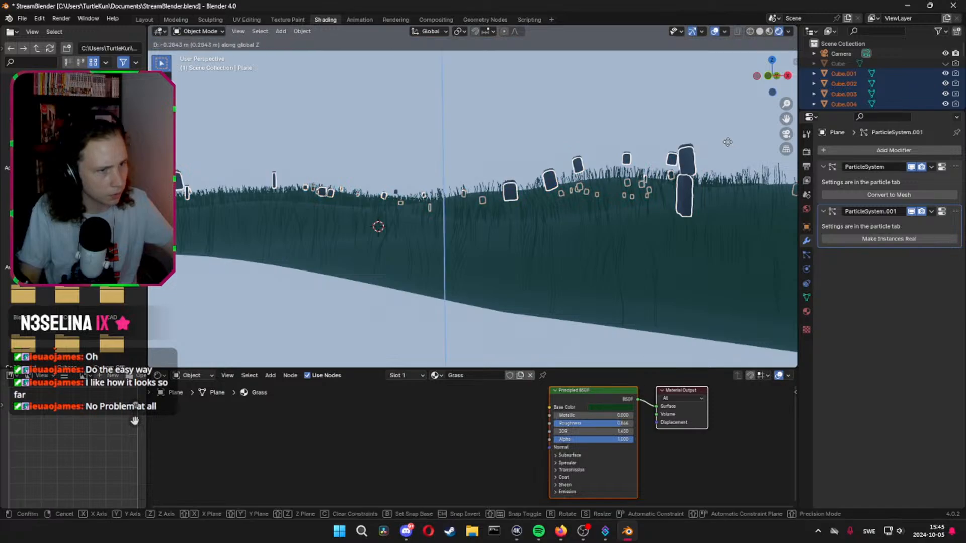
pyautogui.click(739, 188)
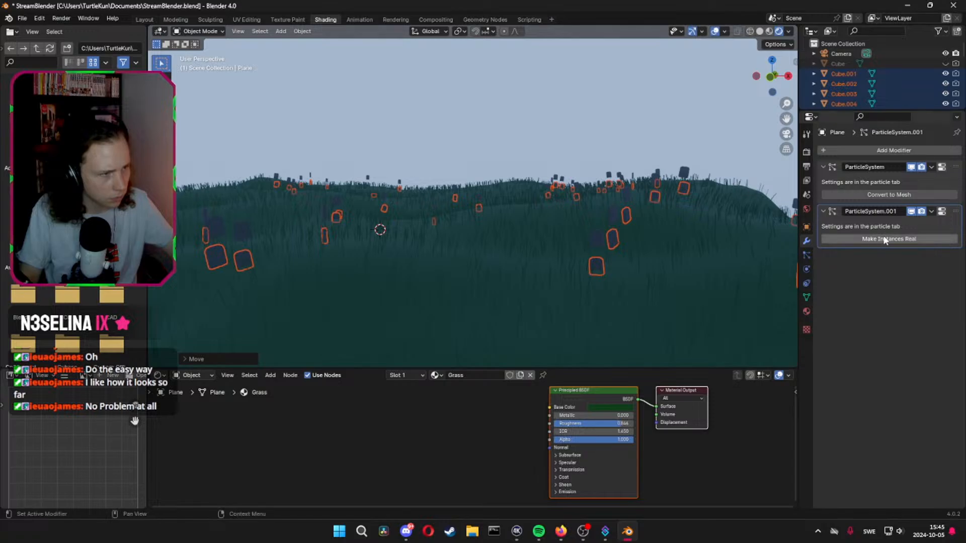
pyautogui.click(930, 212)
pyautogui.click(897, 224)
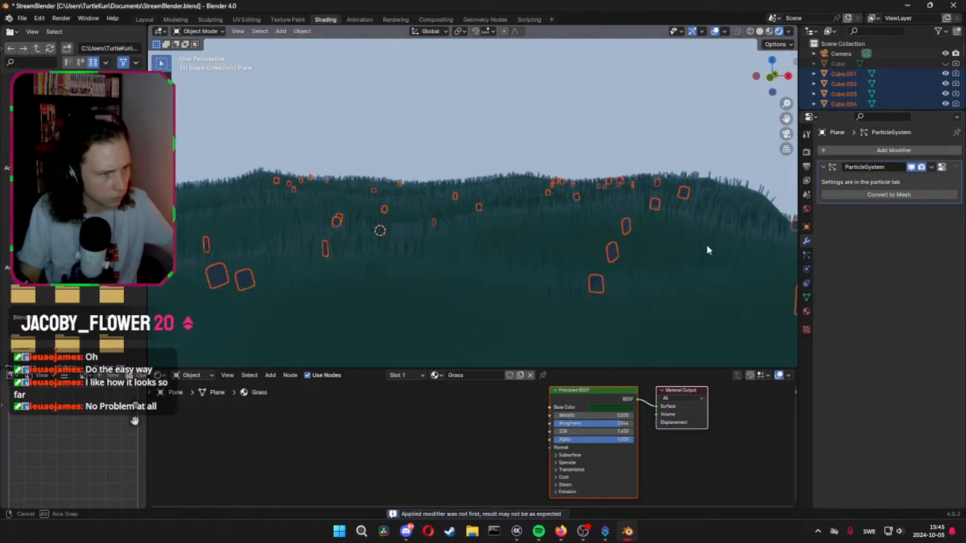
pyautogui.click(711, 260)
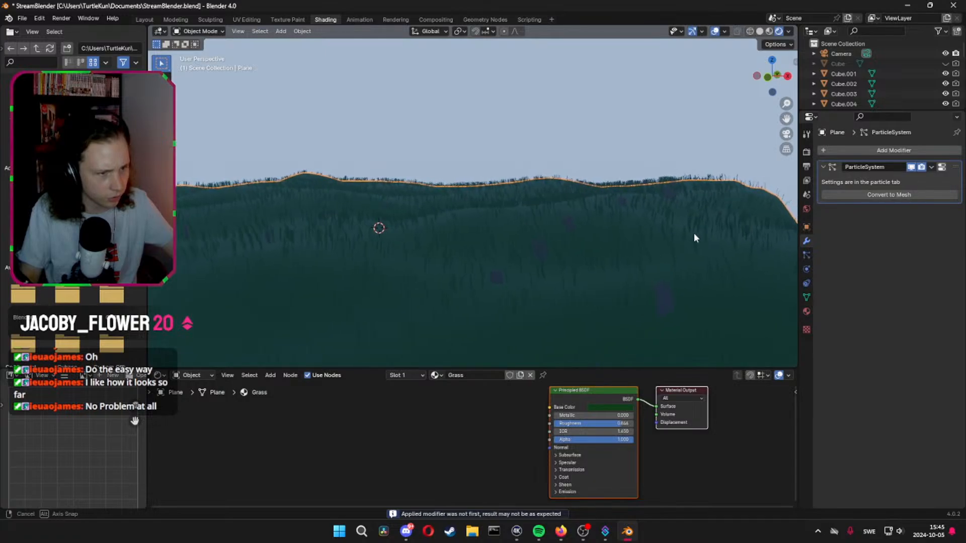
pyautogui.moveTo(694, 237); pyautogui.dragTo(622, 256, button='middle')
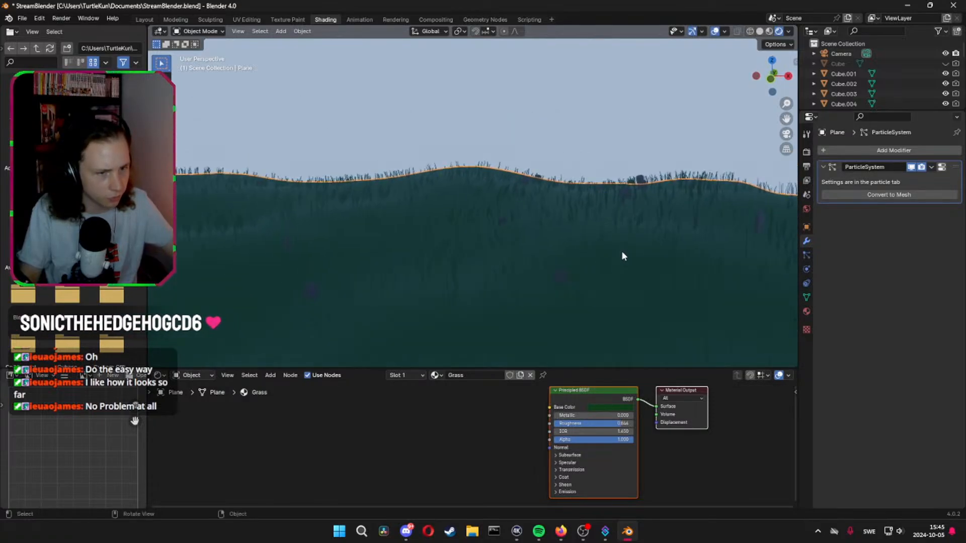
pyautogui.hotkey('ctrl', 'z')
pyautogui.hotkey('ctrl', 'z')
pyautogui.hotkey('ctrl', 'z')
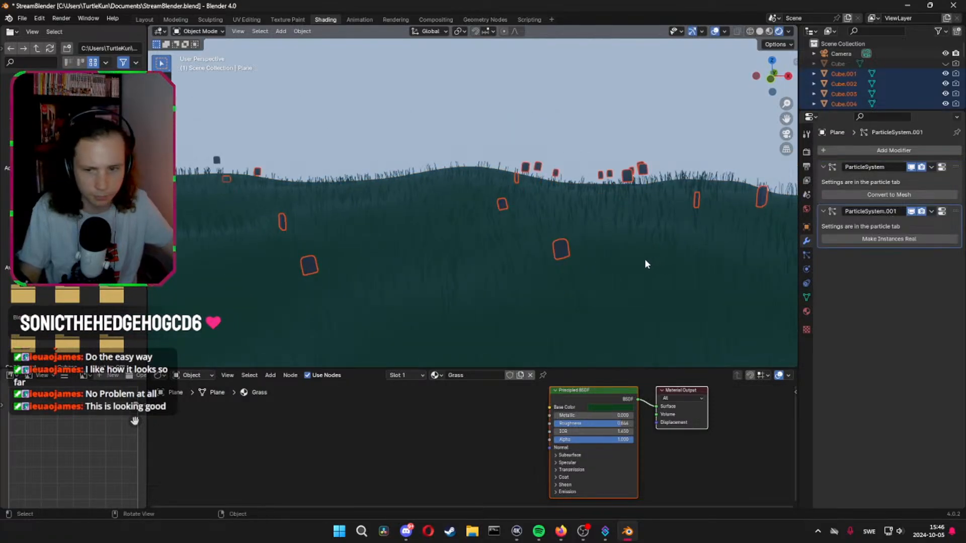
# Increase the render scale of the ground's headstone particle instances
pyautogui.moveTo(642, 266); pyautogui.dragTo(688, 216, button='middle')
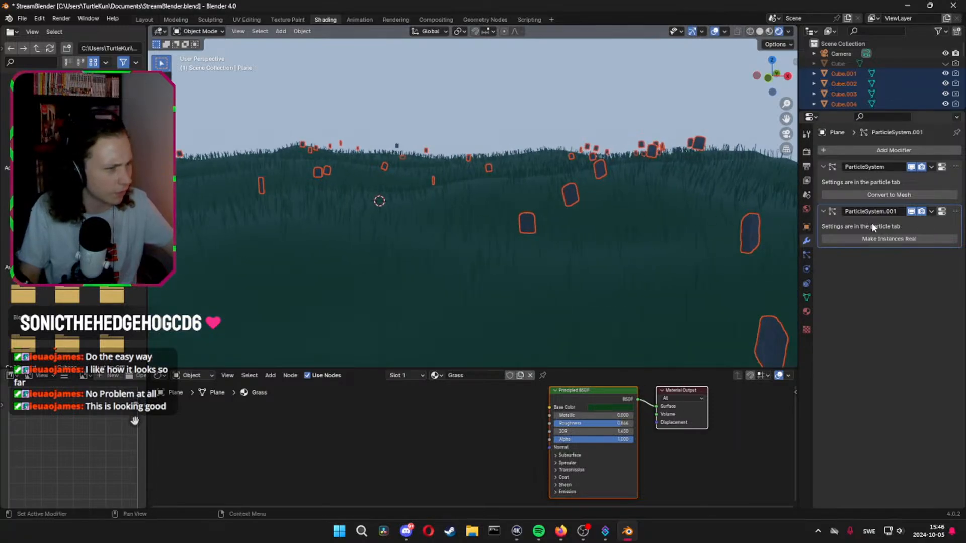
pyautogui.click(806, 255)
pyautogui.scroll(-15, 835, 287)
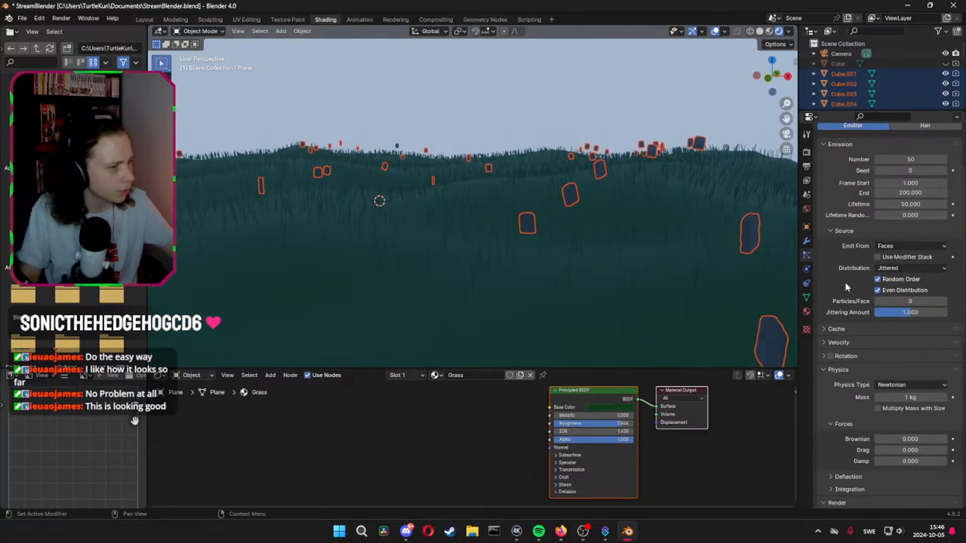
pyautogui.scroll(-2, 835, 294)
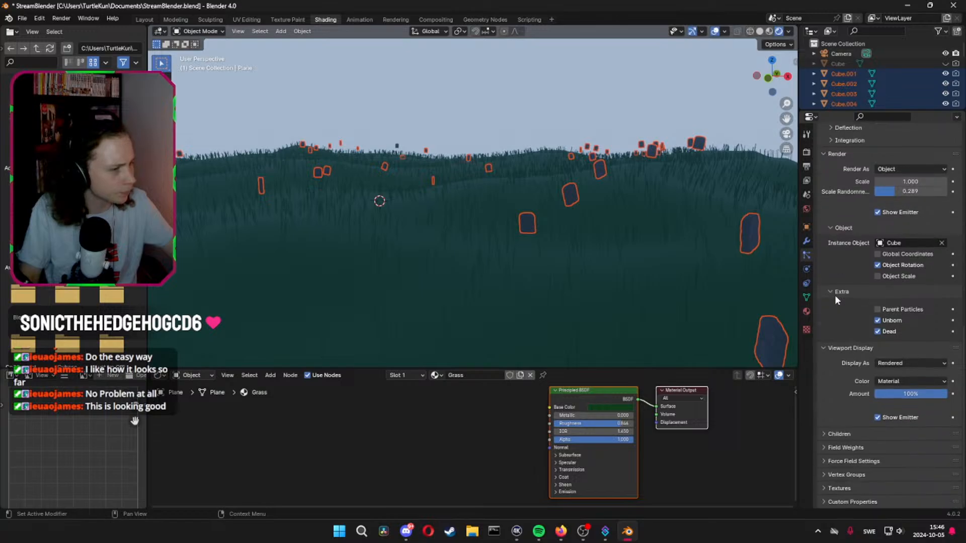
pyautogui.scroll(4, 835, 327)
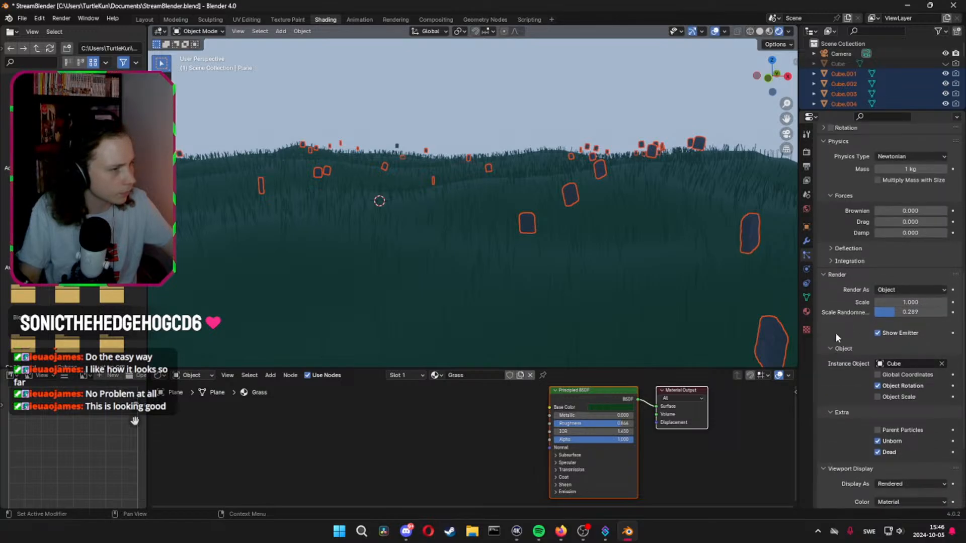
pyautogui.moveTo(886, 302); pyautogui.dragTo(906, 302)
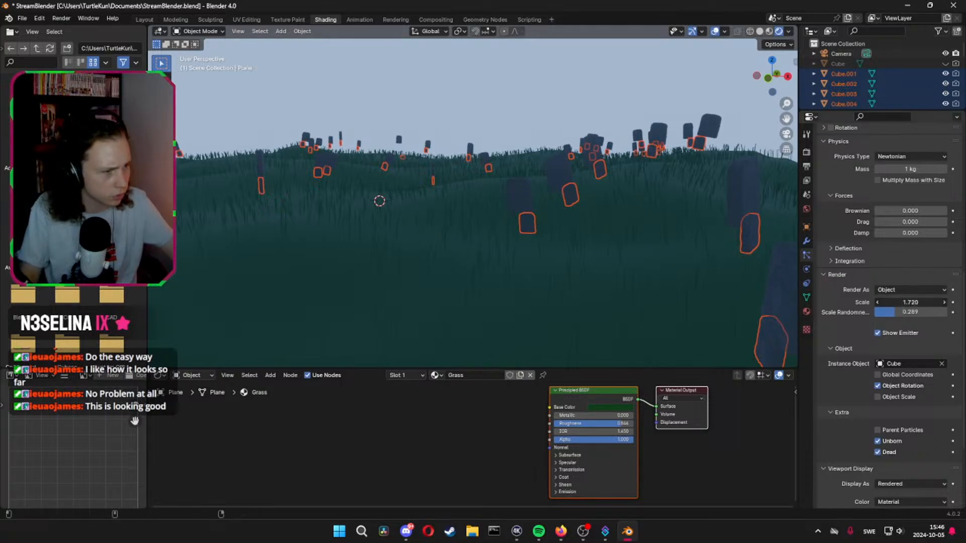
pyautogui.moveTo(911, 302); pyautogui.dragTo(902, 302)
# Set the headstone particle system's emission seed to 2 for a different scatter
pyautogui.scroll(12, 919, 259)
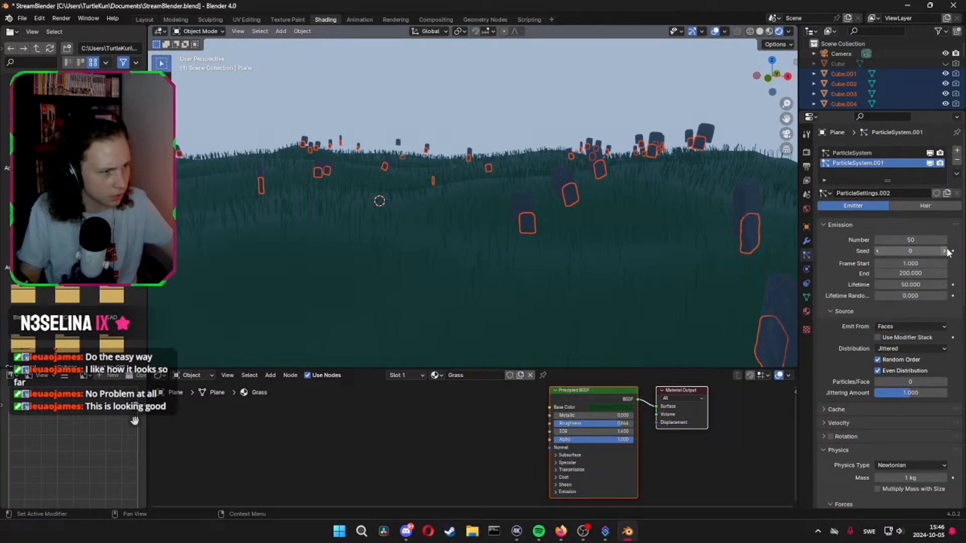
pyautogui.click(945, 251)
pyautogui.click(945, 251)
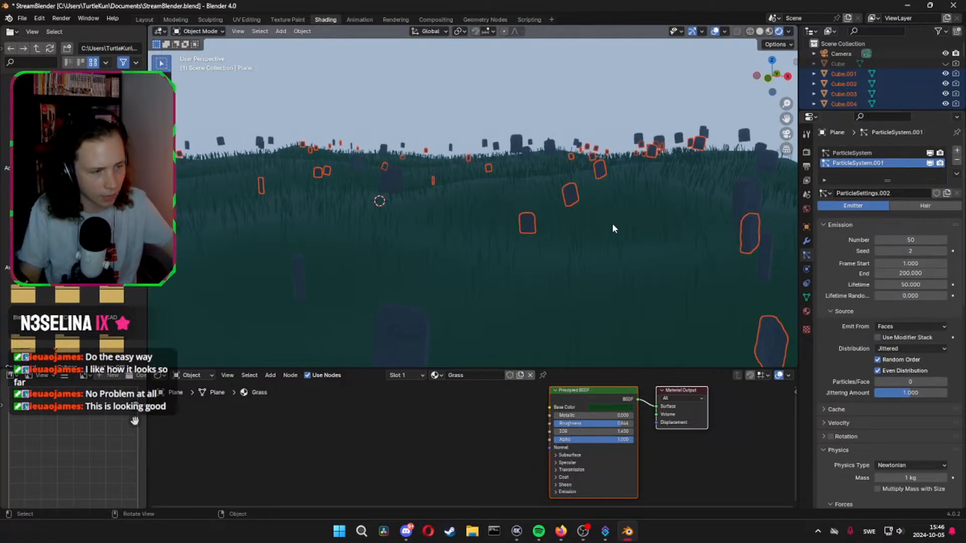
pyautogui.moveTo(613, 225); pyautogui.dragTo(568, 219, button='middle')
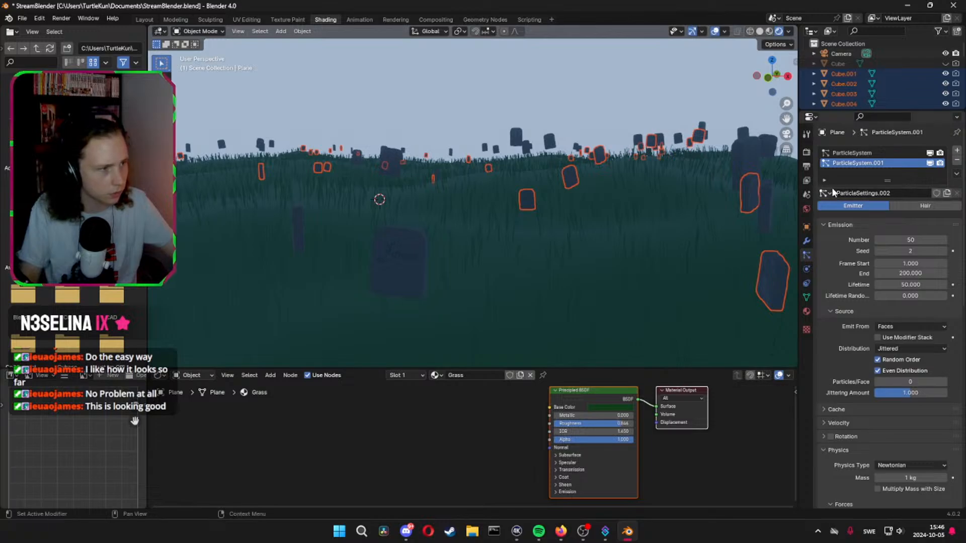
# Make the reseeded headstone instances real and lower the new headstones along the Z axis
pyautogui.click(808, 240)
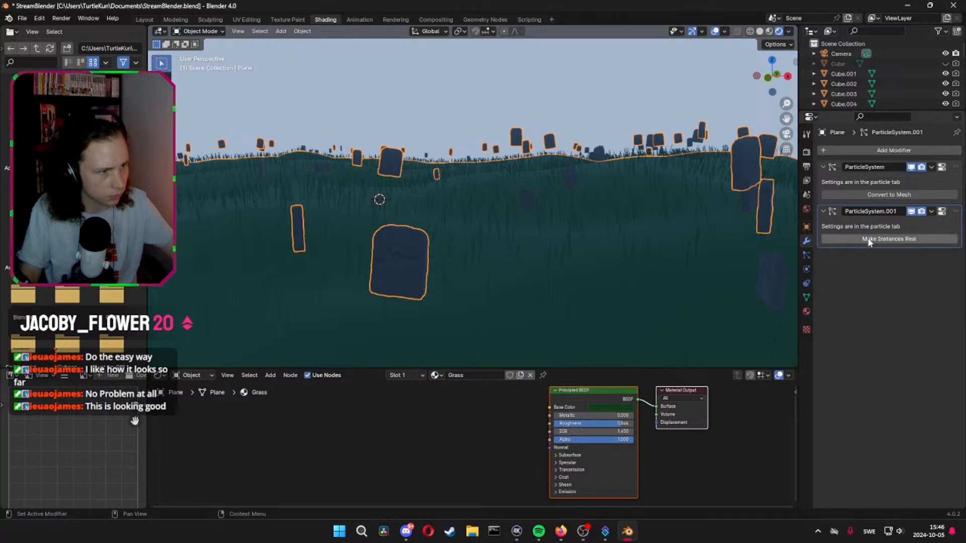
pyautogui.press('g')
pyautogui.press('z')
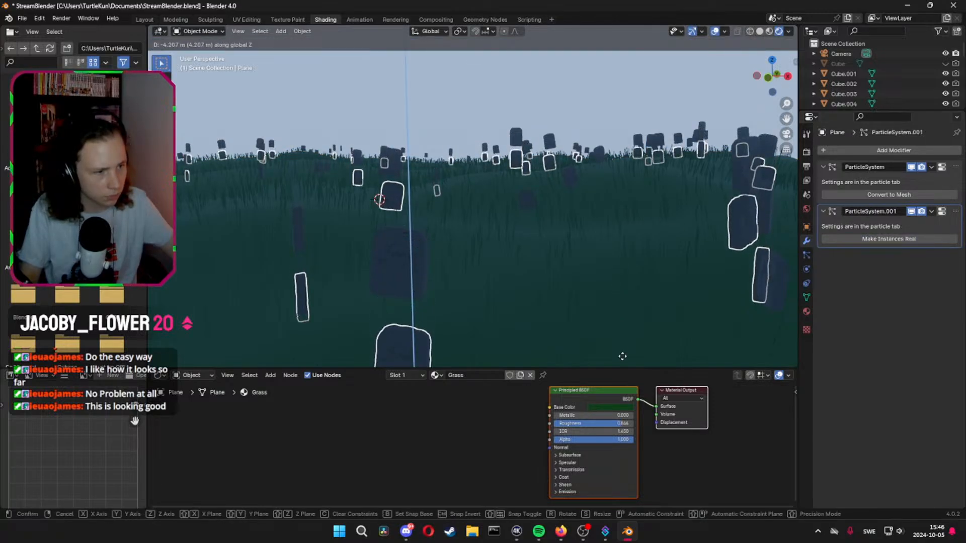
pyautogui.click(618, 319)
pyautogui.moveTo(610, 312)
pyautogui.mouseDown(button='middle')
pyautogui.moveTo(618, 276)
pyautogui.moveTo(602, 296)
pyautogui.moveTo(610, 315)
pyautogui.mouseUp(button='middle')
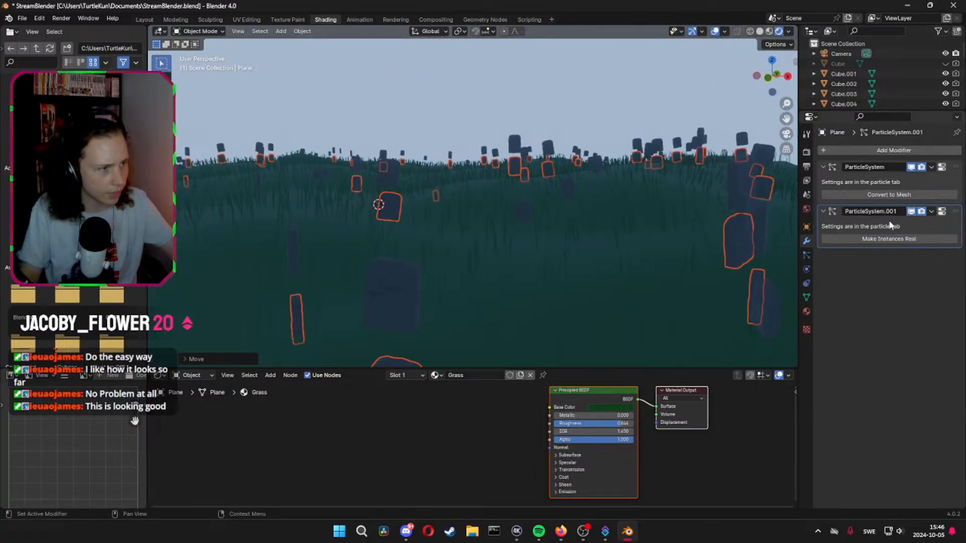
# Hide the headstone particle system in the viewport and try raising two distant headstones along the Z axis
pyautogui.click(911, 211)
pyautogui.moveTo(624, 222); pyautogui.dragTo(638, 157, button='middle')
pyautogui.moveTo(660, 149); pyautogui.dragTo(649, 155, button='middle')
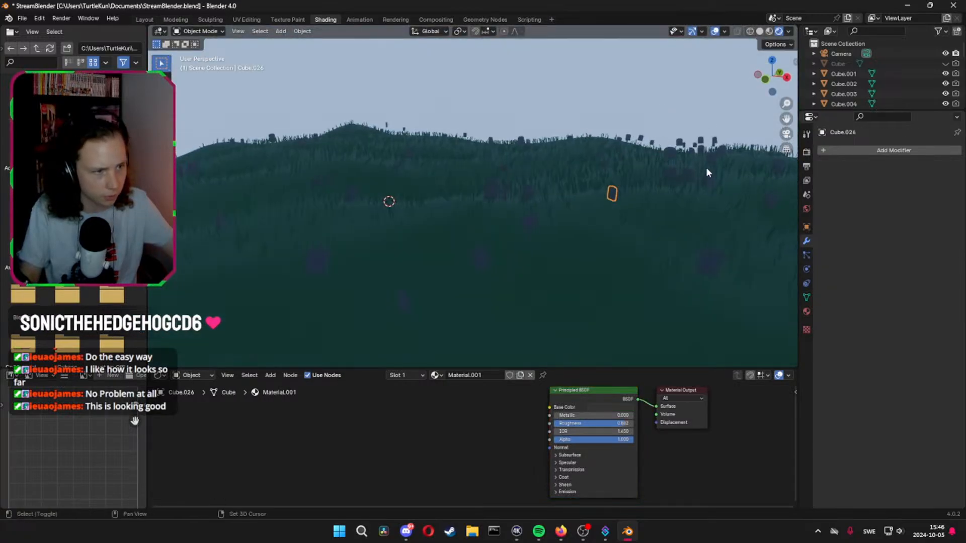
pyautogui.keyDown('shift'); pyautogui.click(687, 176); pyautogui.keyUp('shift')
pyautogui.moveTo(623, 217); pyautogui.dragTo(607, 210, button='middle')
pyautogui.press('g')
pyautogui.press('z')
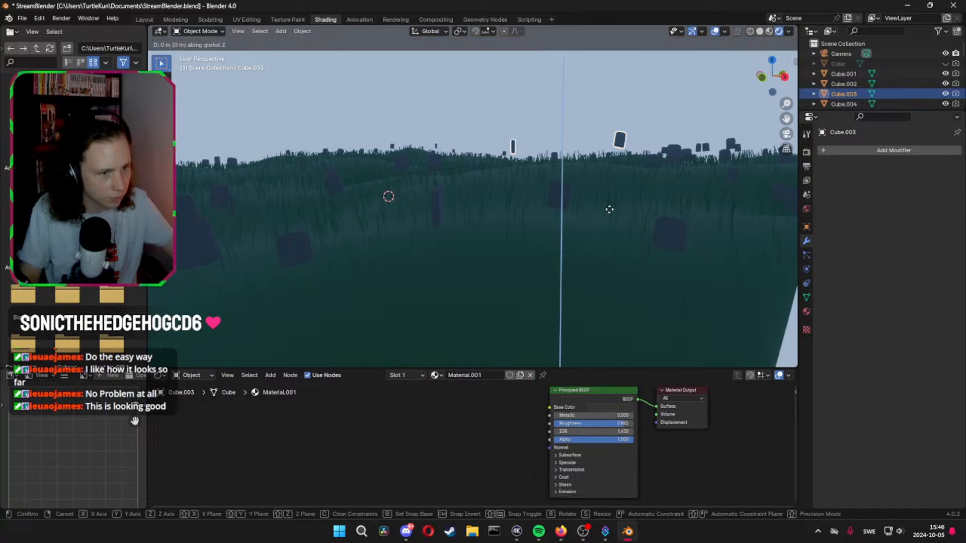
pyautogui.click(600, 70)
pyautogui.moveTo(600, 70); pyautogui.dragTo(587, 82, button='middle')
# Undo the raising of the two headstones, the particle system's hiding and the lowering of the new headstones
pyautogui.hotkey('ctrl', 'z')
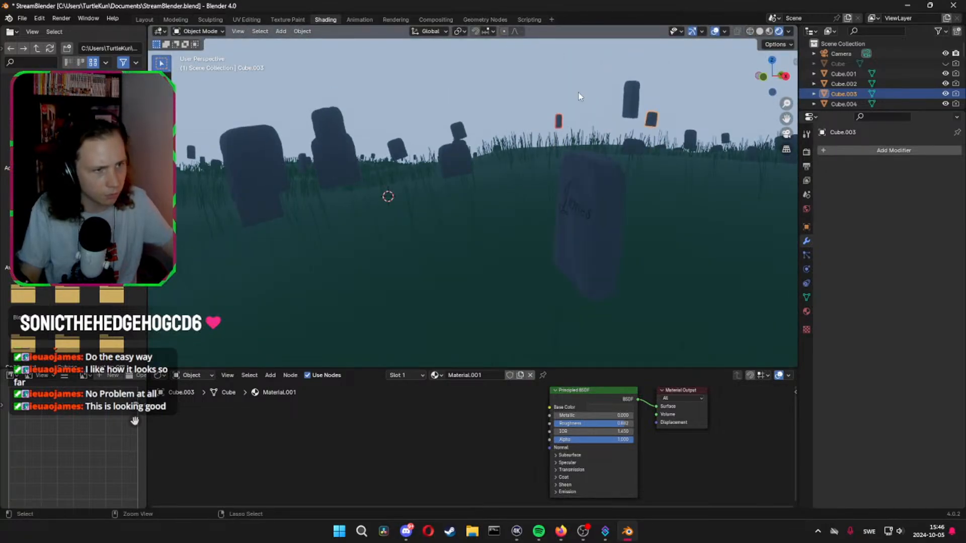
pyautogui.hotkey('ctrl', 'z')
pyautogui.hotkey('ctrl', 'z')
pyautogui.hotkey('ctrl', 'z')
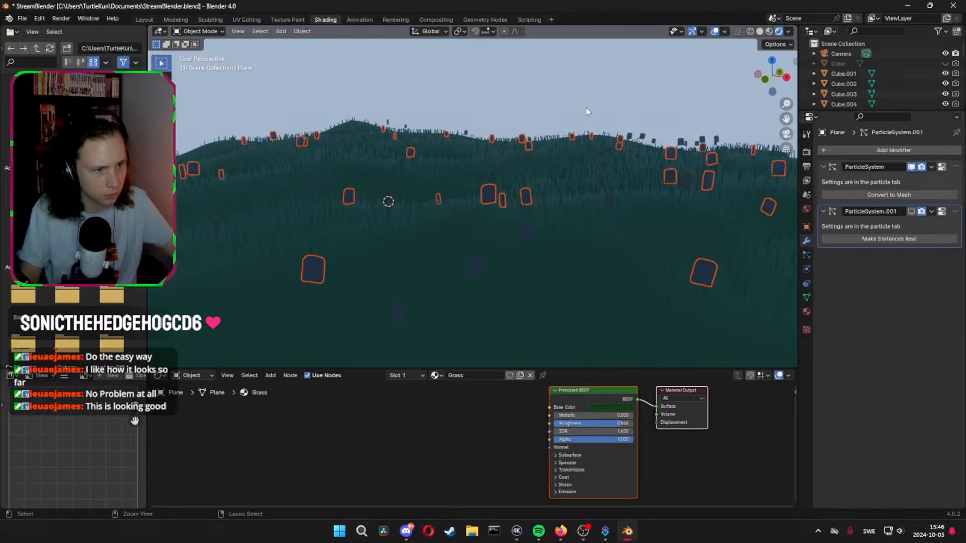
pyautogui.hotkey('ctrl', 'z')
pyautogui.hotkey('ctrl', 'z')
pyautogui.hotkey('ctrl', 'z')
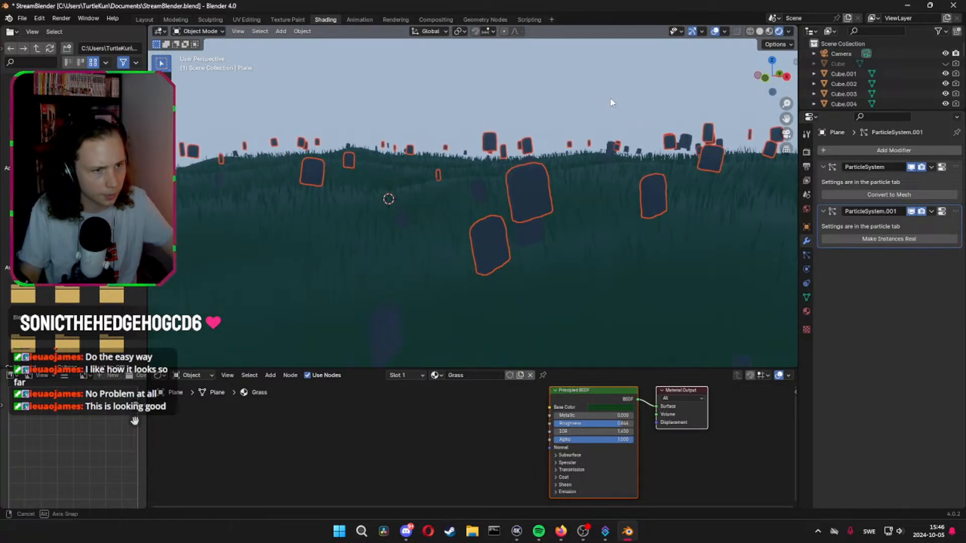
# Try lowering the new headstones by about 5 m along the Z axis, and undo back to the selected ground plane
pyautogui.press('g')
pyautogui.press('z')
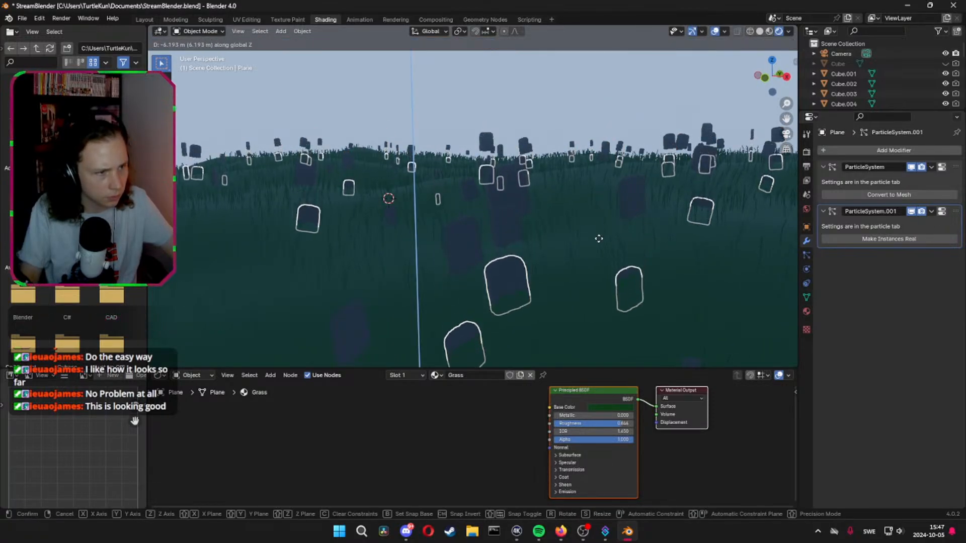
pyautogui.click(604, 208)
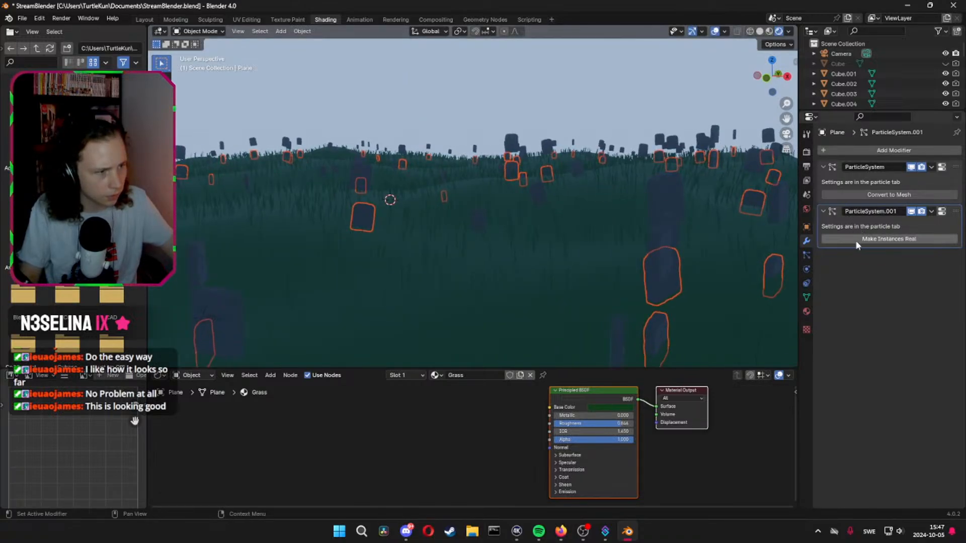
pyautogui.hotkey('ctrl', 'z')
# Make the headstone instances real again and lower them by about 5 m along the Z axis into the ground
pyautogui.click(872, 241)
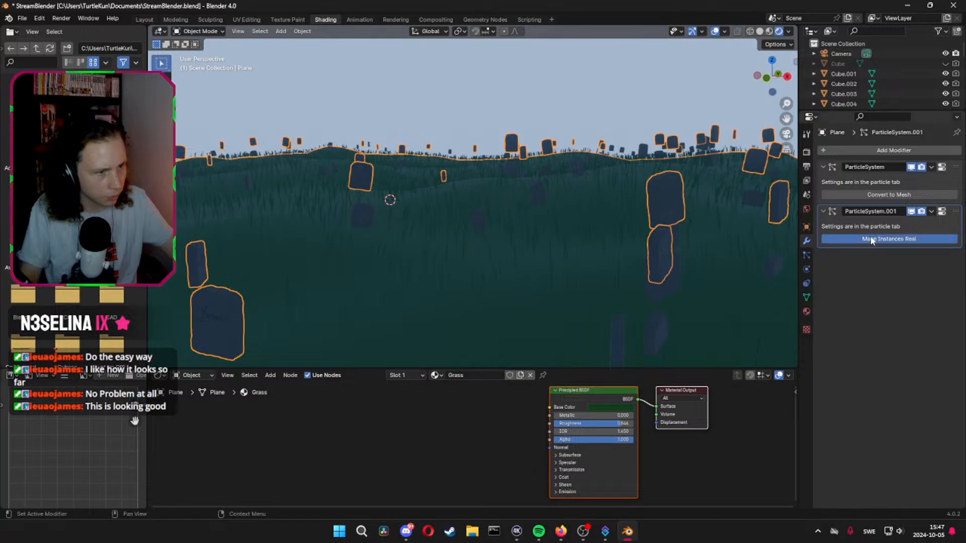
pyautogui.press('g')
pyautogui.press('z')
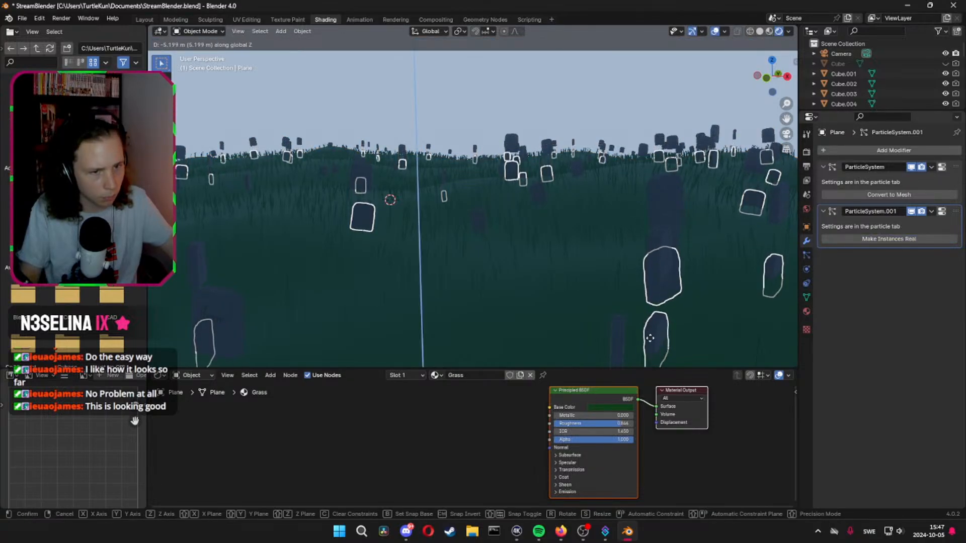
pyautogui.click(651, 345)
pyautogui.keyDown('shift'); pyautogui.moveTo(488, 263); pyautogui.dragTo(546, 242, button='middle'); pyautogui.keyUp('shift')
pyautogui.moveTo(622, 245); pyautogui.dragTo(600, 246, button='middle')
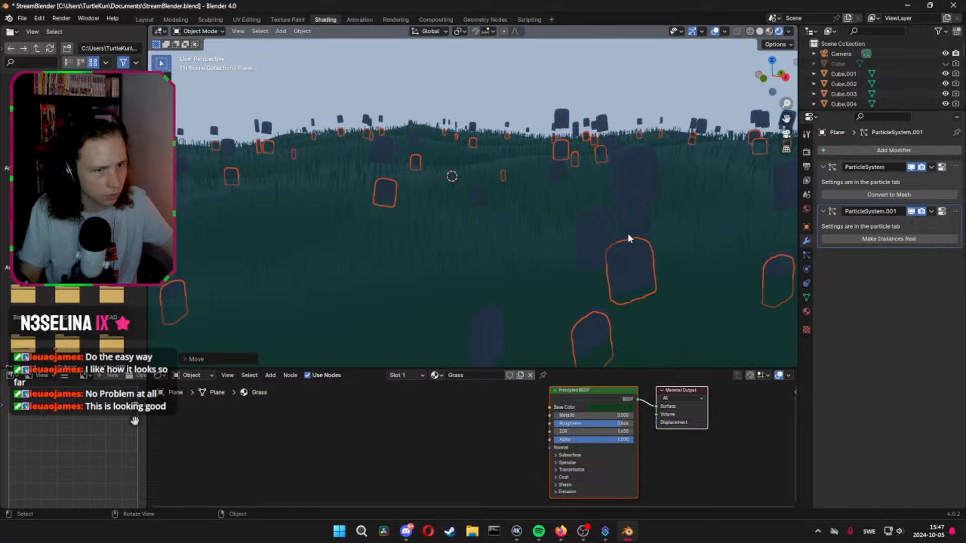
# Hide the headstone particle system in the viewport, undo back past the instance conversion, and redo up to the lowered headstones
pyautogui.click(911, 211)
pyautogui.moveTo(563, 199); pyautogui.dragTo(528, 212, button='middle')
pyautogui.scroll(-6, 859, 86)
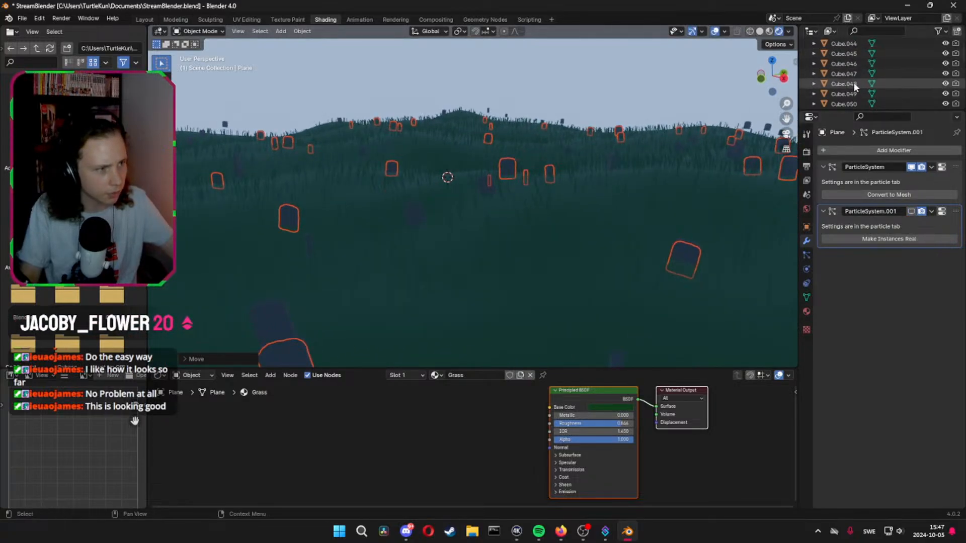
pyautogui.hotkey('ctrl', 'z')
pyautogui.hotkey('ctrl', 'z')
pyautogui.hotkey('ctrl', 'z')
pyautogui.scroll(-20, 878, 54)
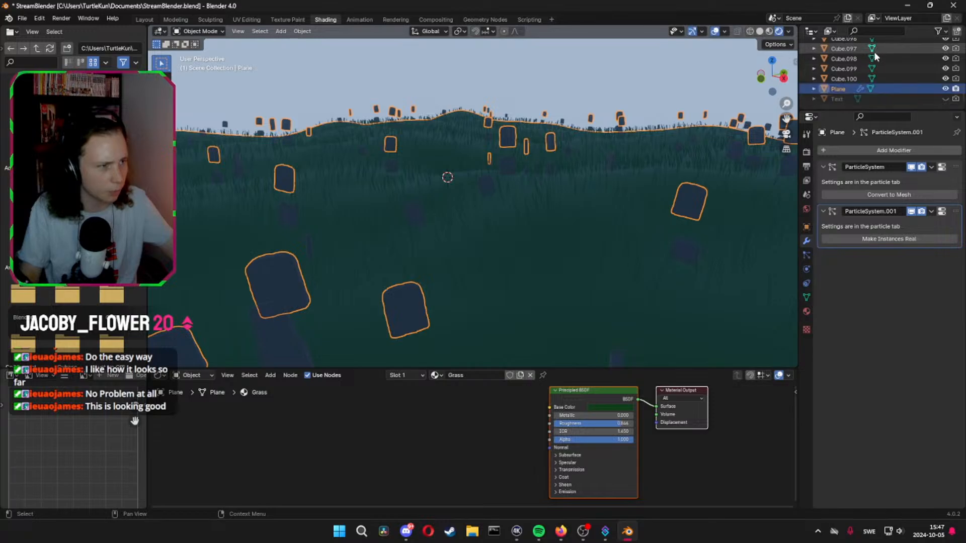
pyautogui.hotkey('ctrl', 'shift', 'a')
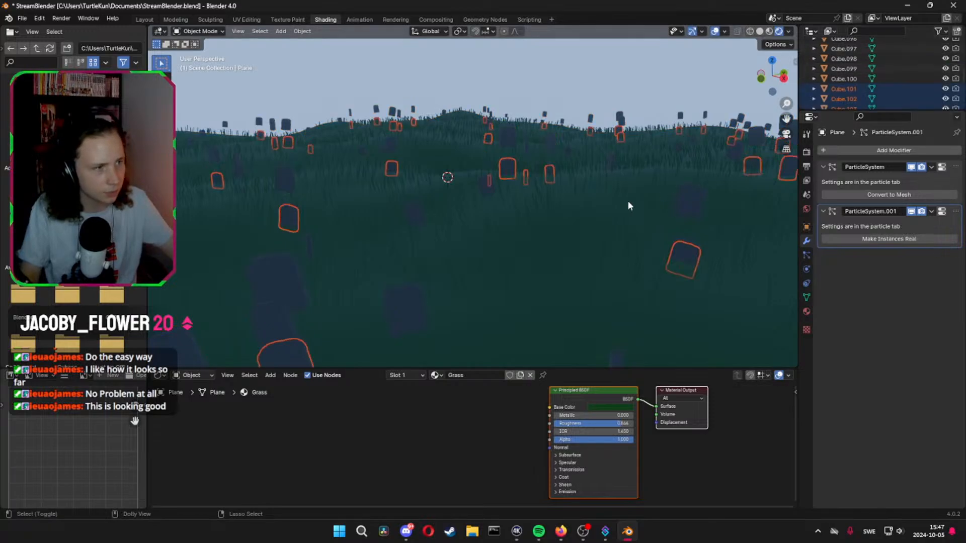
# Select the ground plane and hide its headstone particle system in the viewport
pyautogui.moveTo(628, 202); pyautogui.dragTo(652, 199, button='middle')
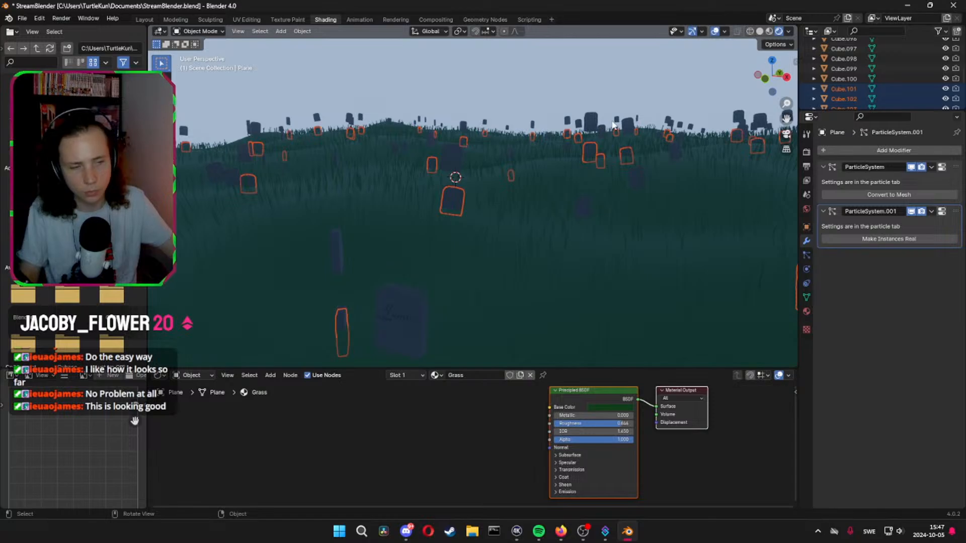
pyautogui.click(595, 126)
pyautogui.press('g')
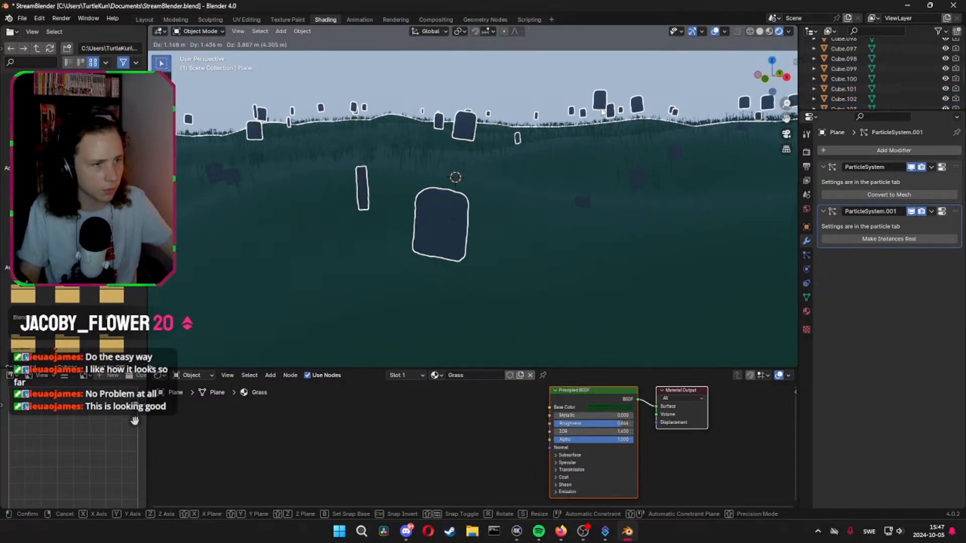
pyautogui.rightClick(612, 86)
pyautogui.click(911, 211)
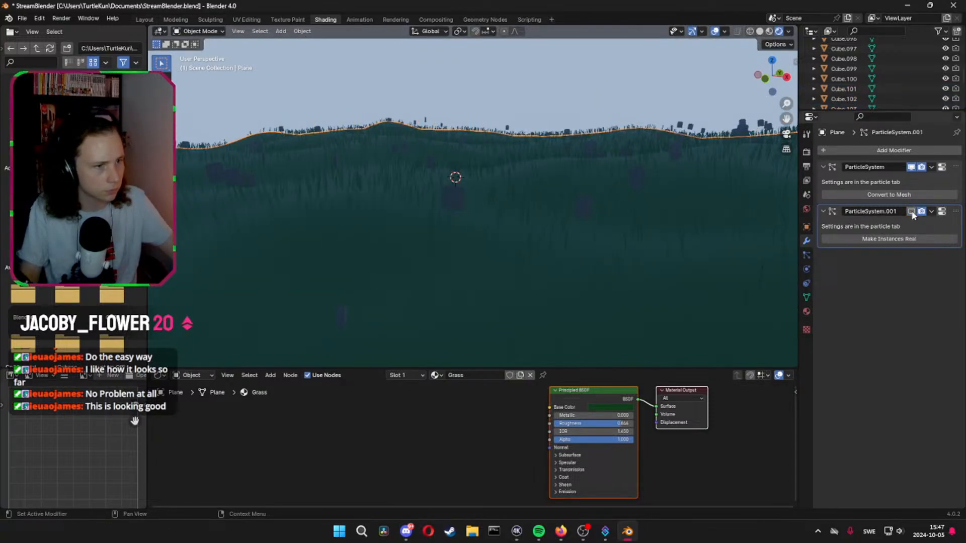
# Raise the headstone near the crest of the distant hill along the Z axis, above the grass
pyautogui.click(681, 150)
pyautogui.press('g')
pyautogui.press('z')
pyautogui.click(692, 118)
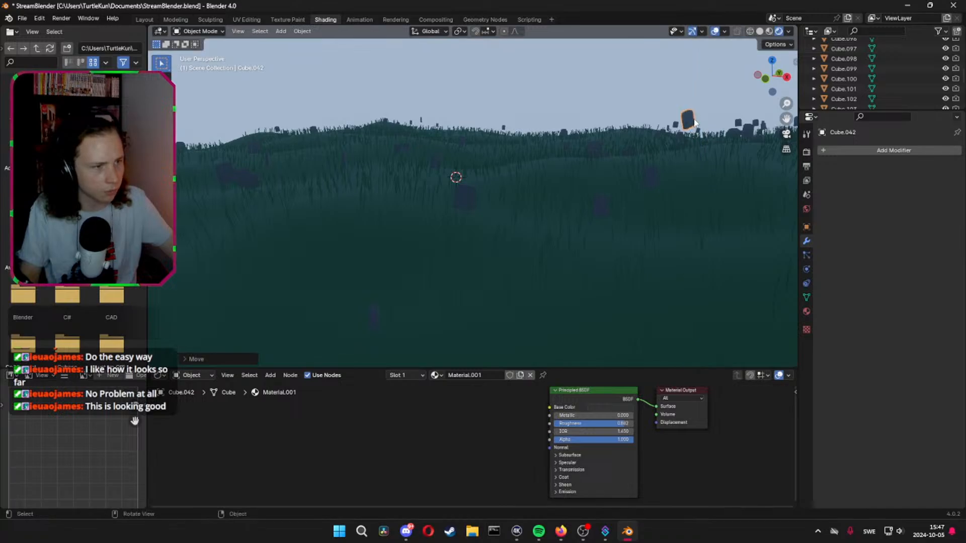
pyautogui.keyDown('shift'); pyautogui.moveTo(695, 118); pyautogui.dragTo(623, 174, button='middle'); pyautogui.keyUp('shift')
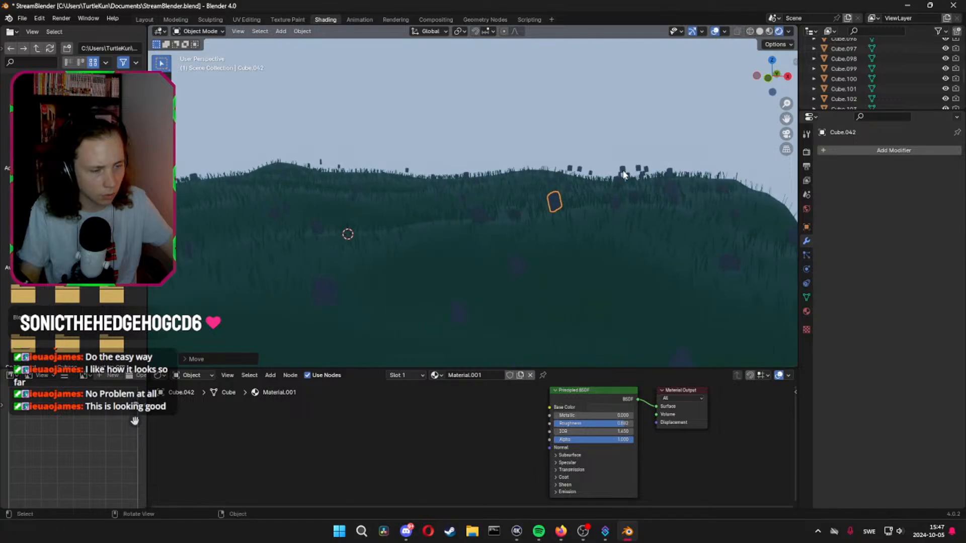
# Select the whole range of headstone objects from Cube.001 through Cube.150
pyautogui.scroll(15, 883, 68)
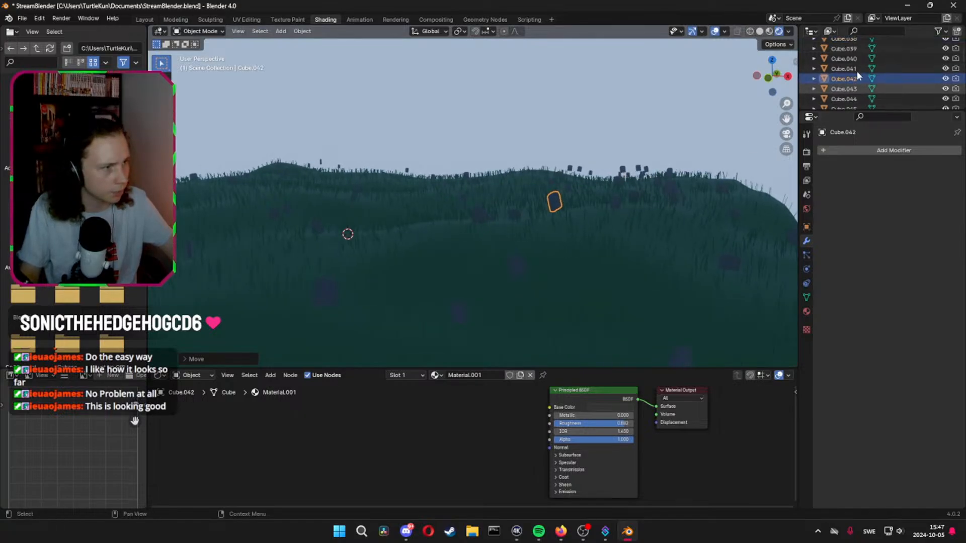
pyautogui.scroll(16, 860, 69)
pyautogui.click(853, 75)
pyautogui.scroll(-16, 852, 76)
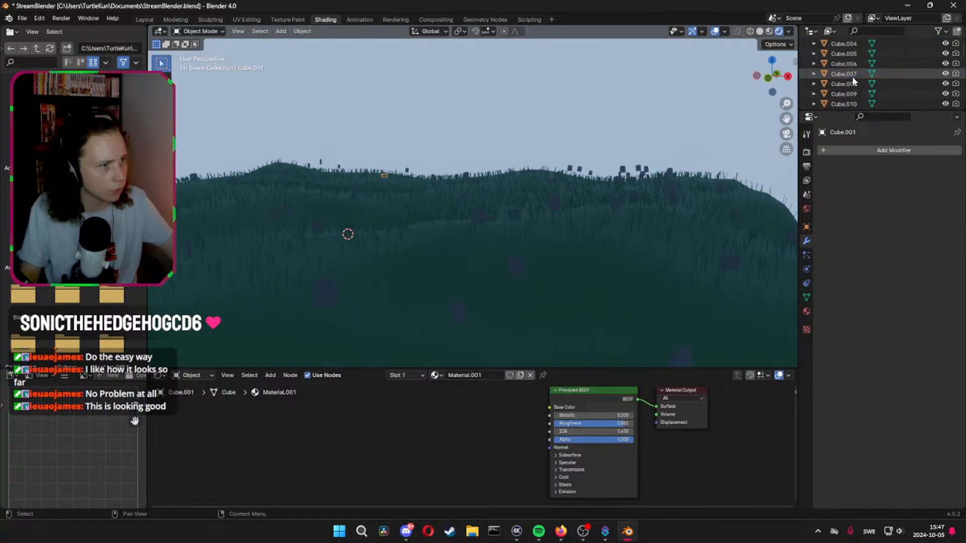
pyautogui.scroll(-20, 852, 76)
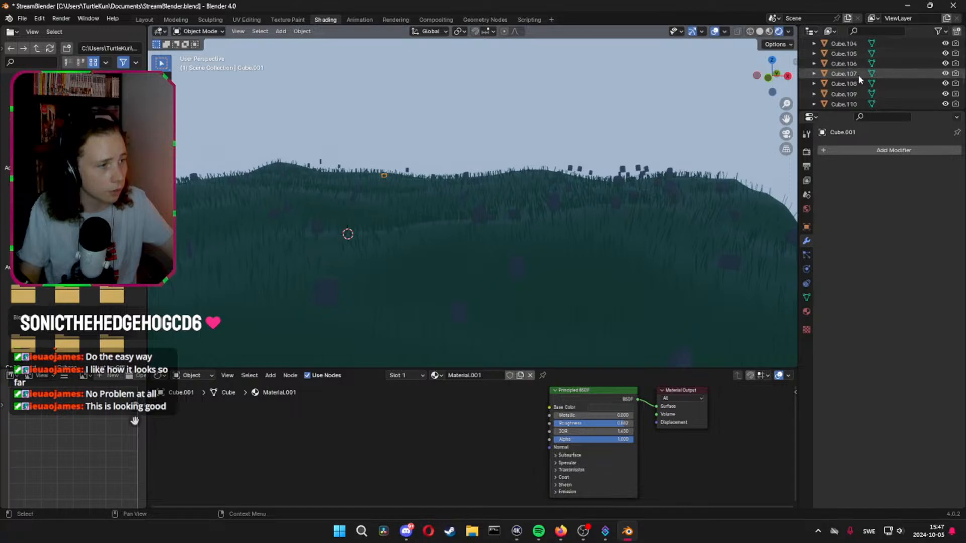
pyautogui.scroll(-3, 859, 74)
pyautogui.keyDown('shift'); pyautogui.click(844, 77); pyautogui.keyUp('shift')
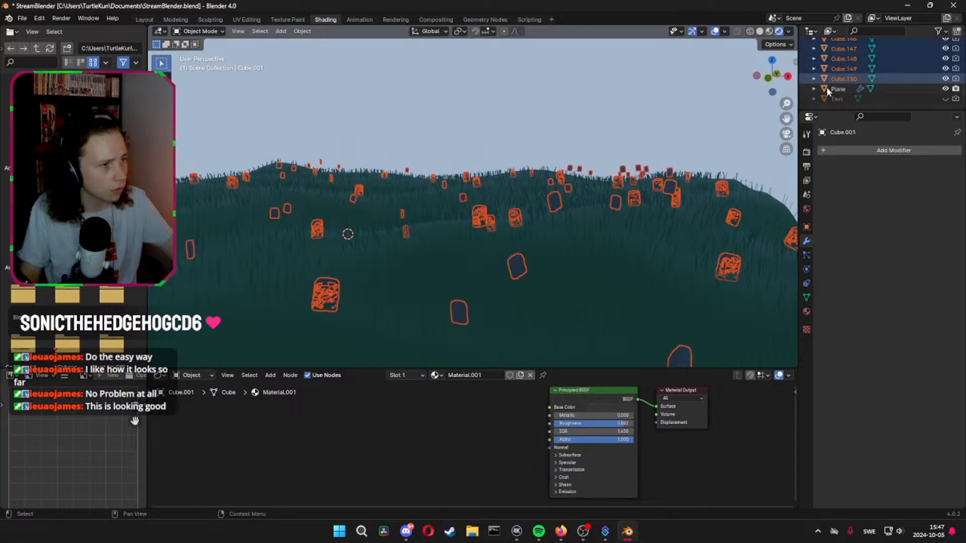
# Delete the headstone objects from Cube.100 through Cube.150
pyautogui.click(849, 76)
pyautogui.scroll(8, 853, 76)
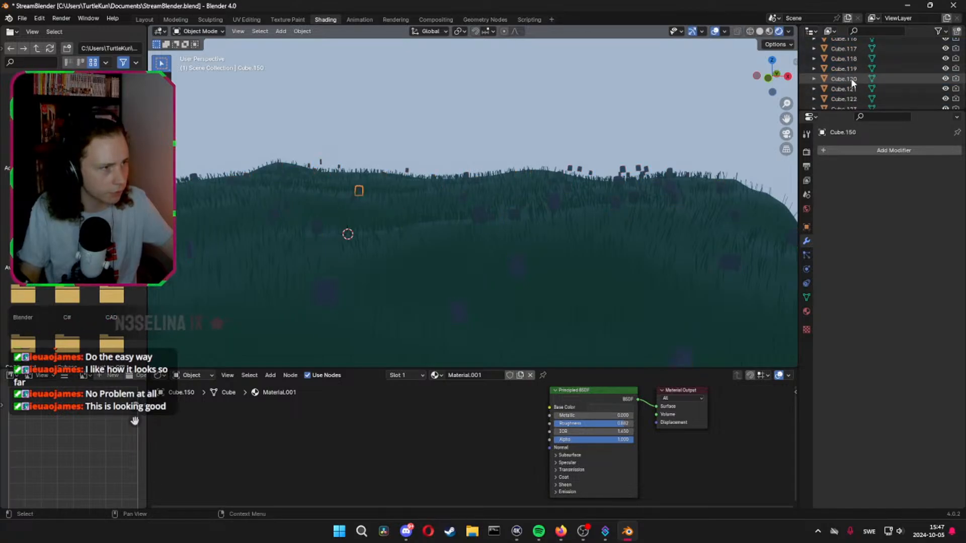
pyautogui.scroll(2, 855, 83)
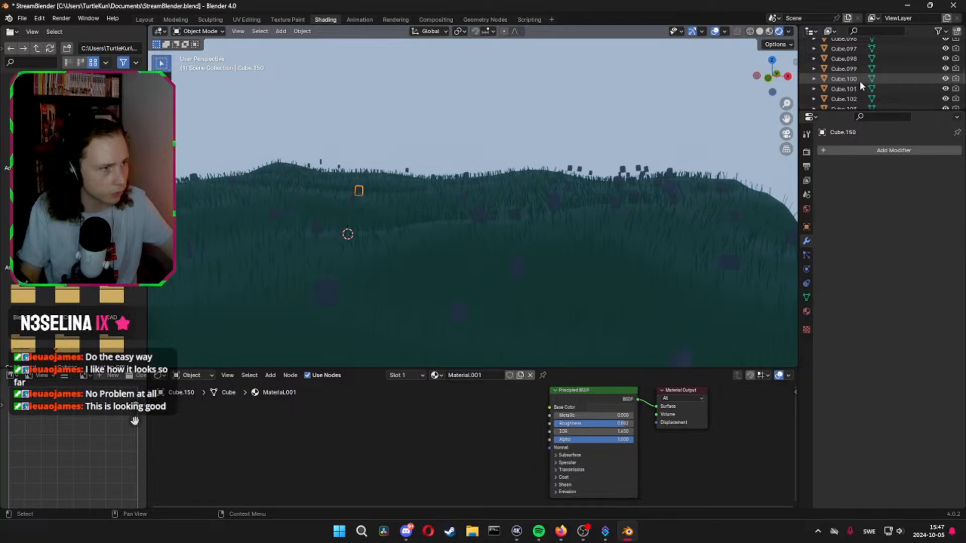
pyautogui.keyDown('shift'); pyautogui.click(856, 79); pyautogui.keyUp('shift')
pyautogui.press('Delete')
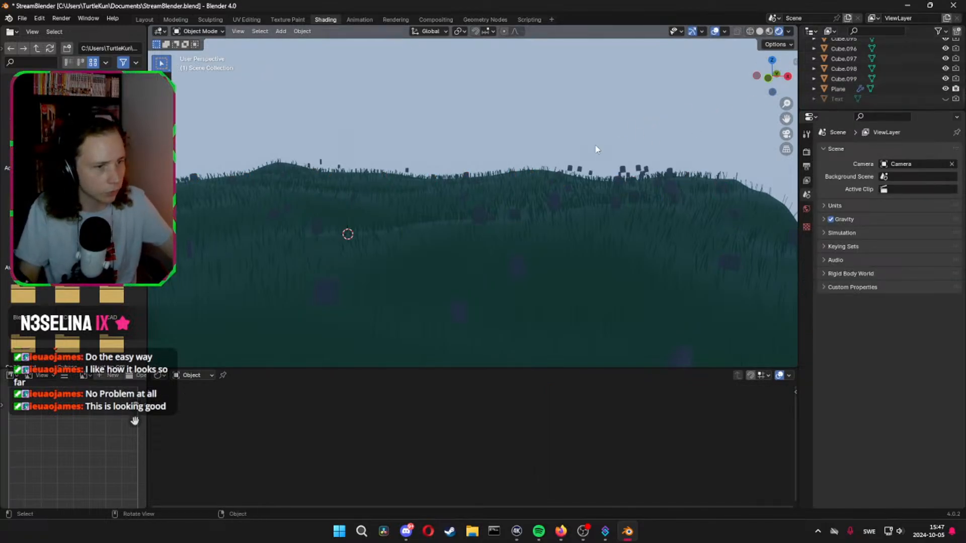
# Select all remaining headstones from Cube.099 back to Cube.001, keeping Cube.099 as the active object
pyautogui.moveTo(596, 149); pyautogui.dragTo(613, 173, button='middle')
pyautogui.click(844, 79)
pyautogui.scroll(5, 835, 83)
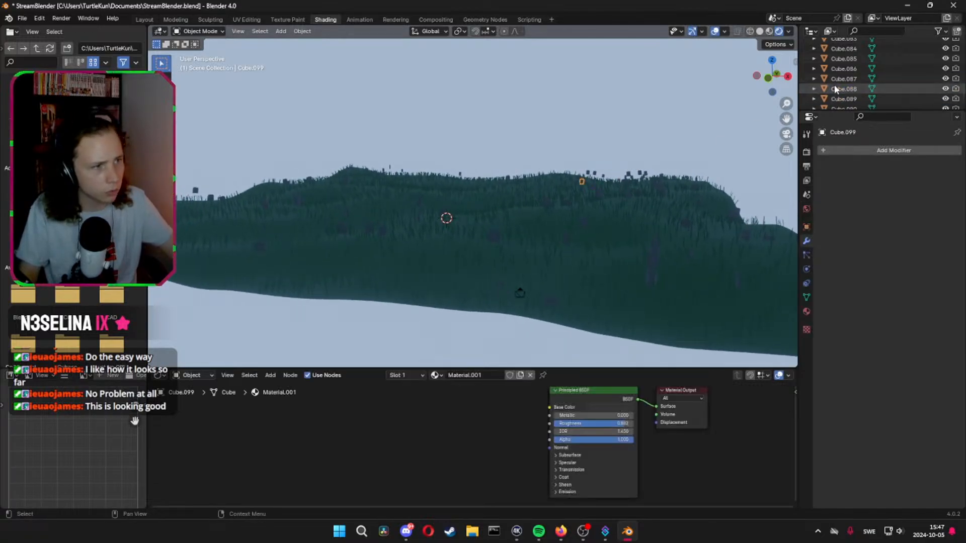
pyautogui.scroll(10, 849, 73)
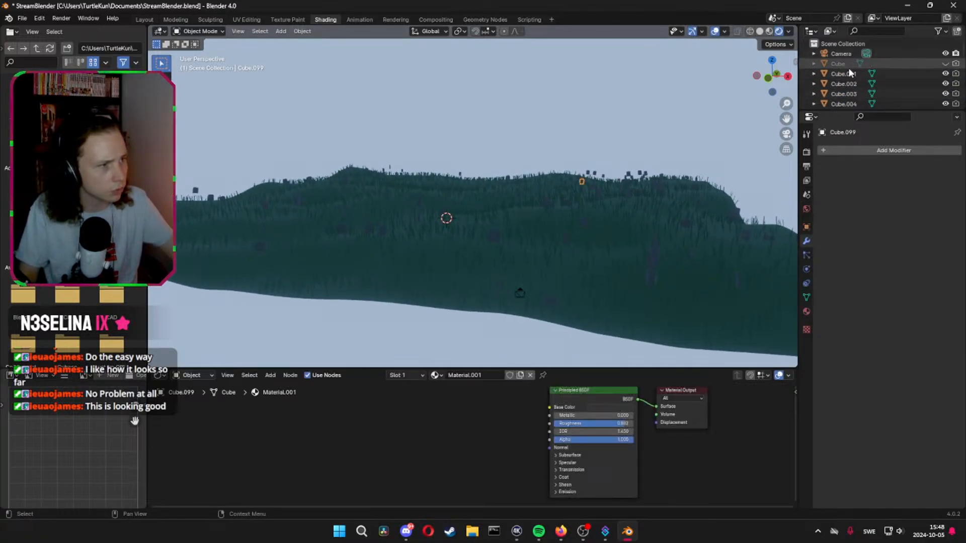
pyautogui.keyDown('shift'); pyautogui.click(844, 74); pyautogui.keyUp('shift')
# Add an Explode physics modifier to the active headstone
pyautogui.click(845, 150)
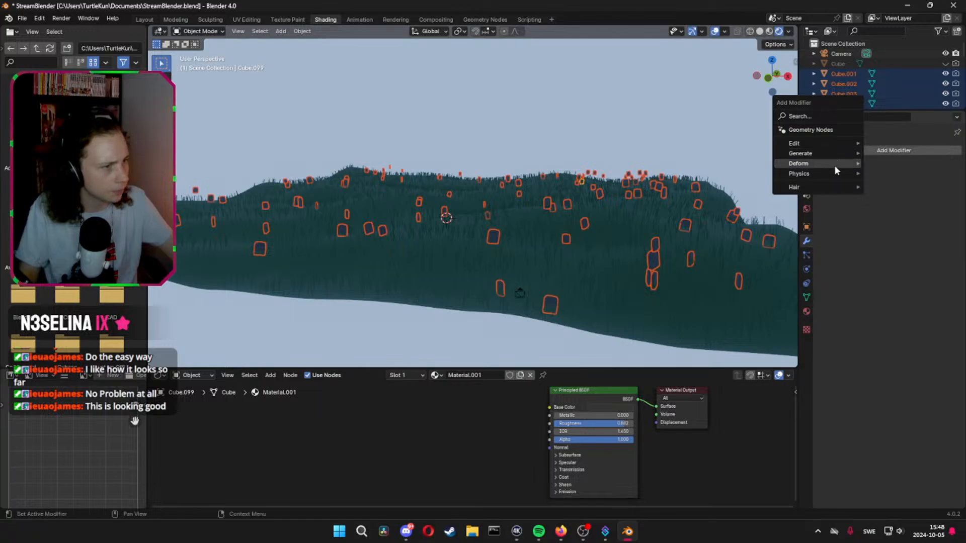
pyautogui.moveTo(829, 173)
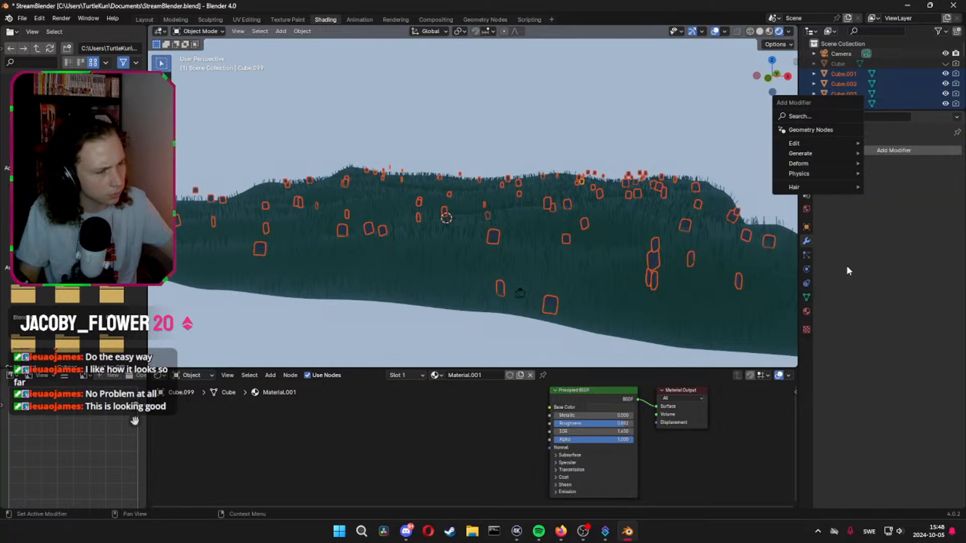
pyautogui.scroll(-5, 569, 248)
pyautogui.moveTo(556, 249); pyautogui.dragTo(540, 218, button='middle')
pyautogui.scroll(5, 548, 255)
pyautogui.scroll(-4, 540, 222)
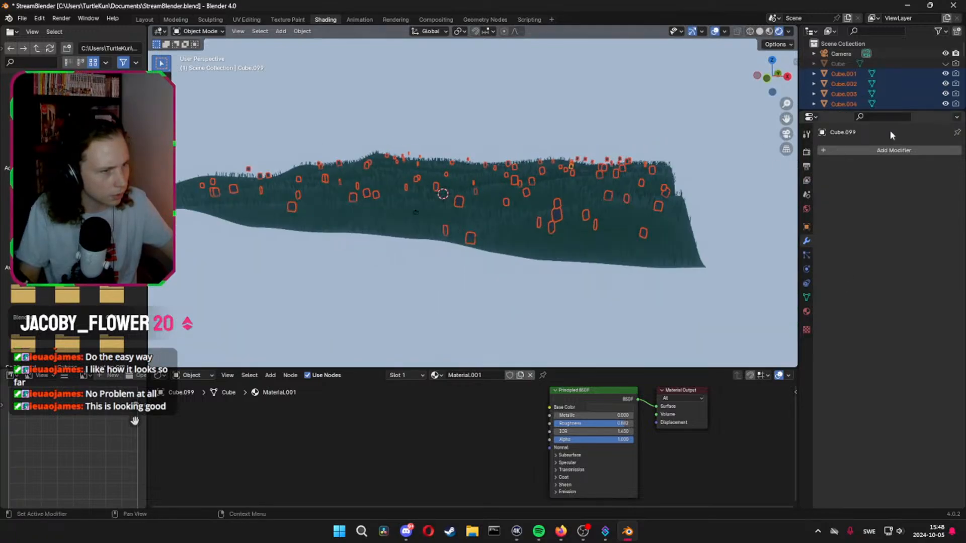
pyautogui.click(889, 150)
pyautogui.moveTo(868, 158)
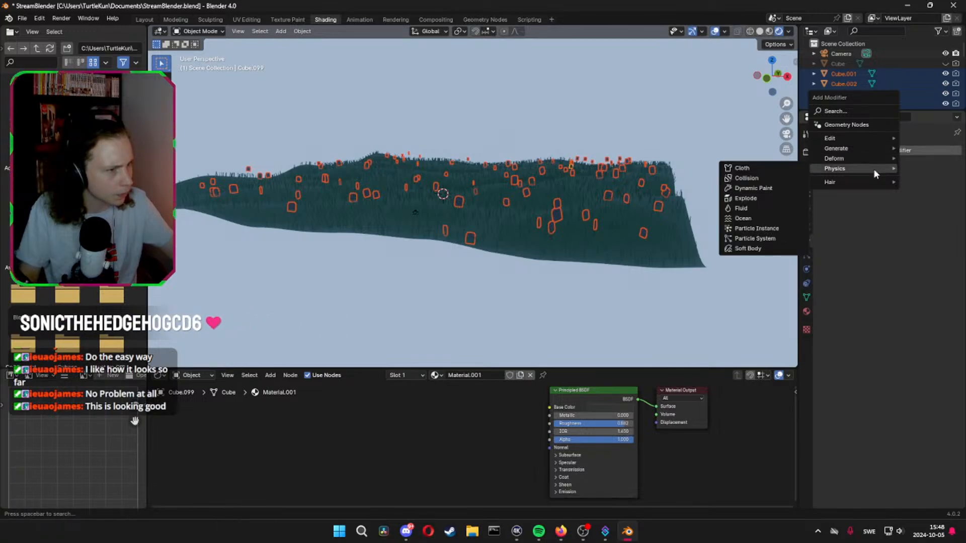
pyautogui.click(769, 199)
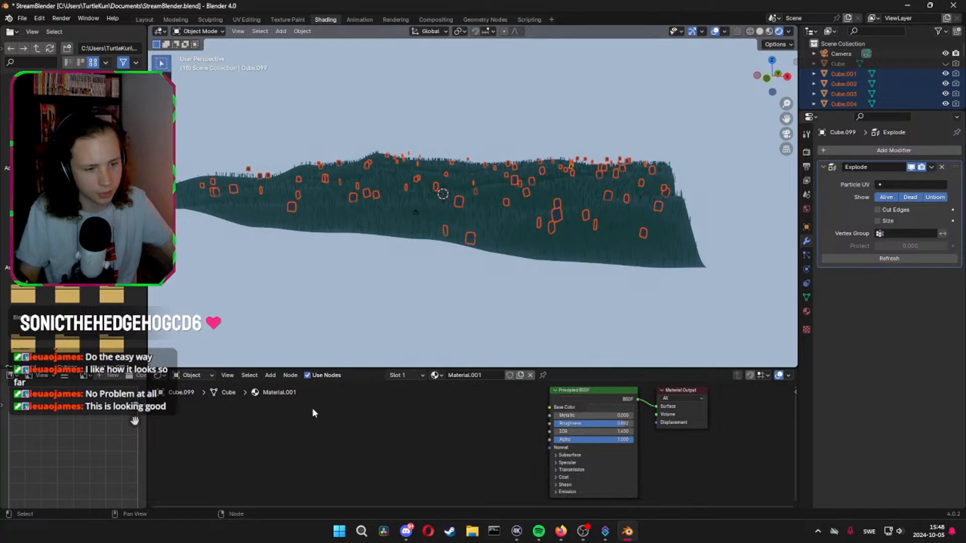
# Play the animation in the Layout workspace, stop it, and show the camera view with rendered shading
pyautogui.click(144, 19)
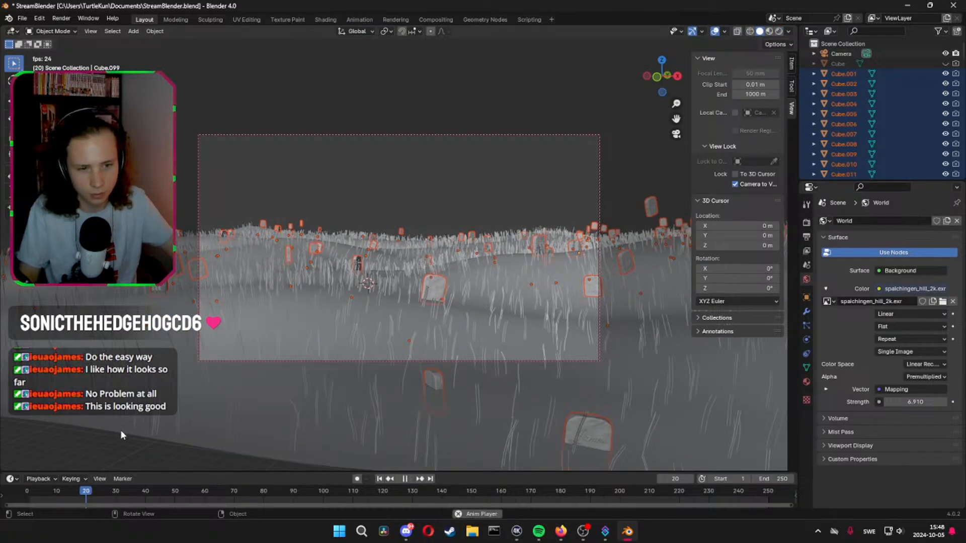
pyautogui.press('space')
pyautogui.click(779, 31)
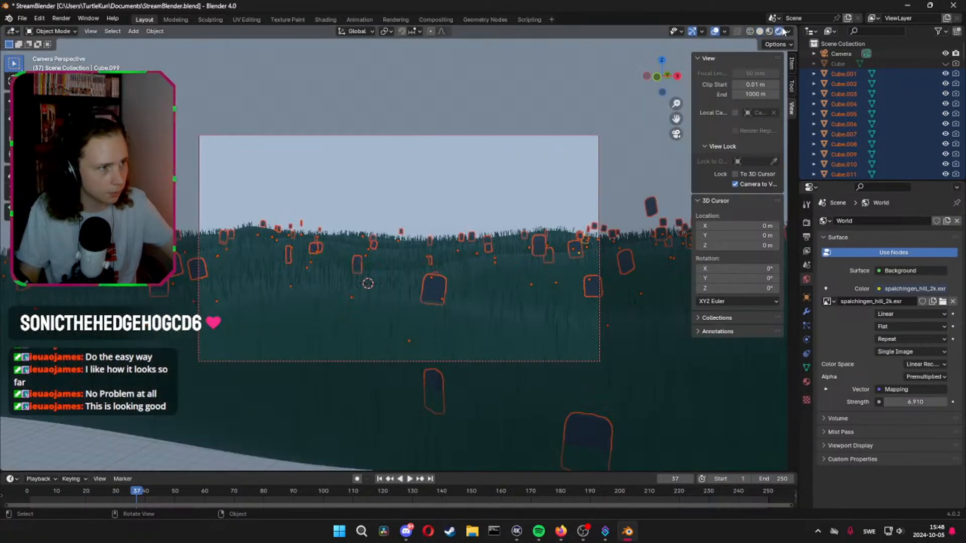
# Remove the Explode modifier from the active headstone
pyautogui.click(806, 326)
pyautogui.click(806, 313)
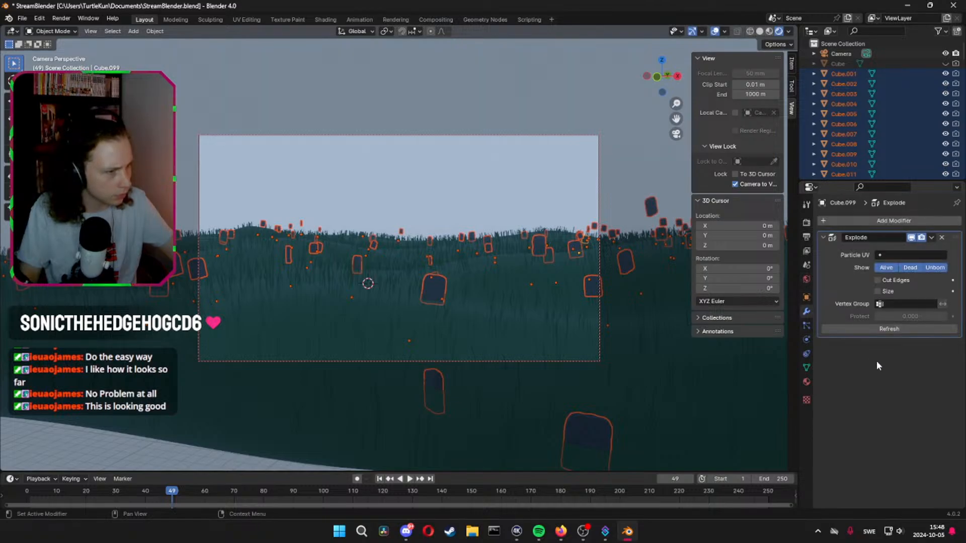
pyautogui.click(941, 237)
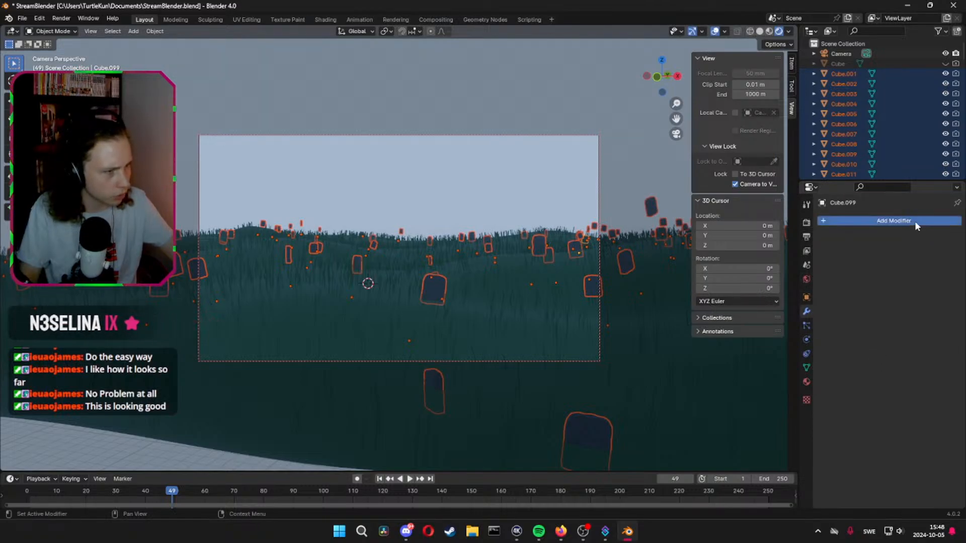
pyautogui.click(917, 225)
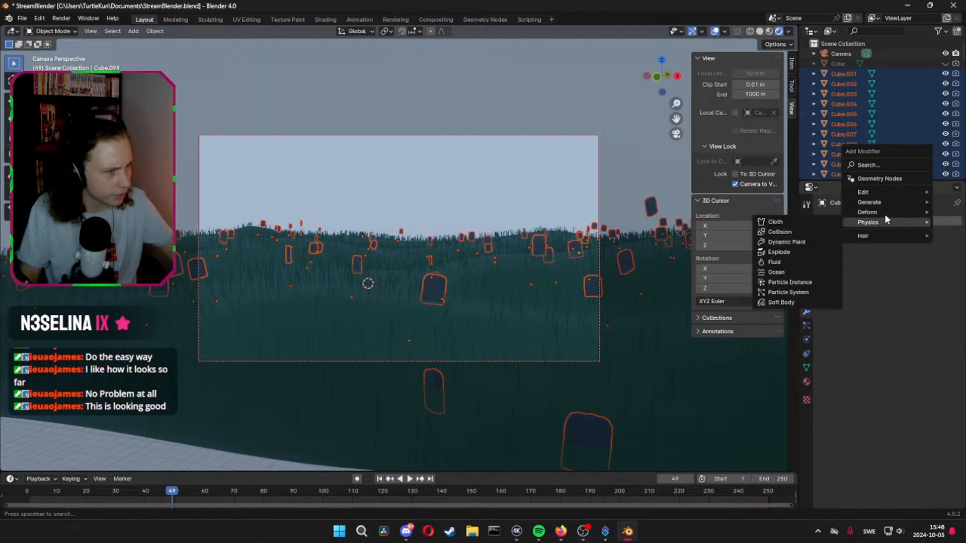
# Add Soft Body physics to the active headstone and briefly play the animation to test it
pyautogui.click(806, 340)
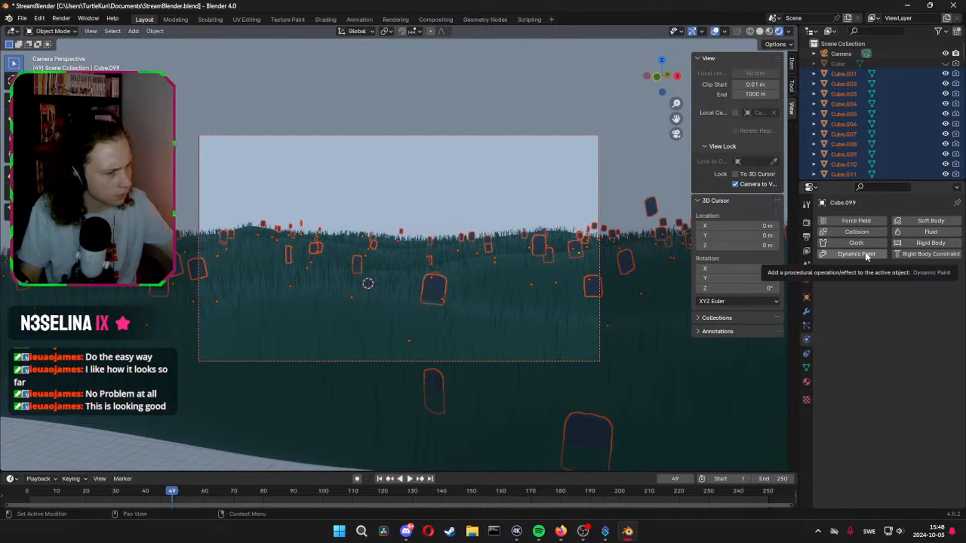
pyautogui.click(915, 225)
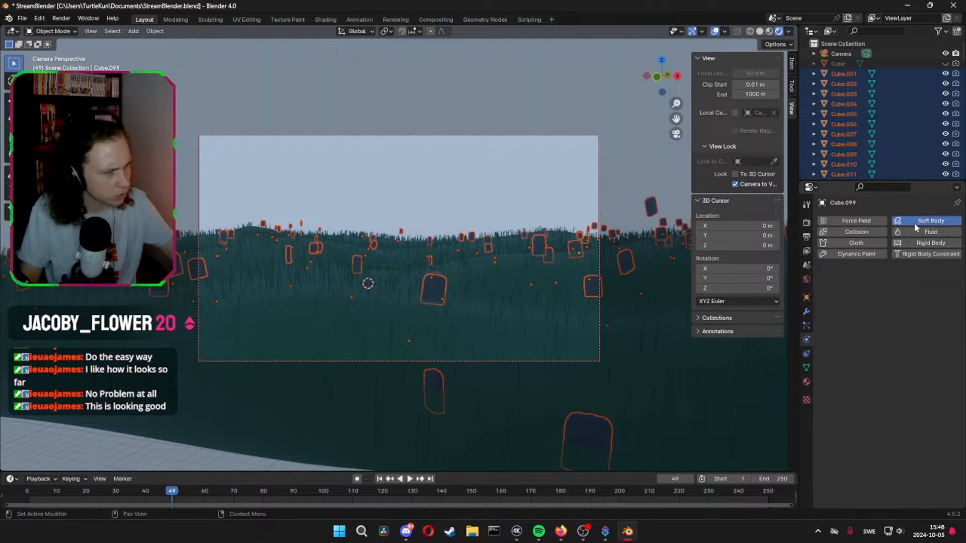
pyautogui.press('space')
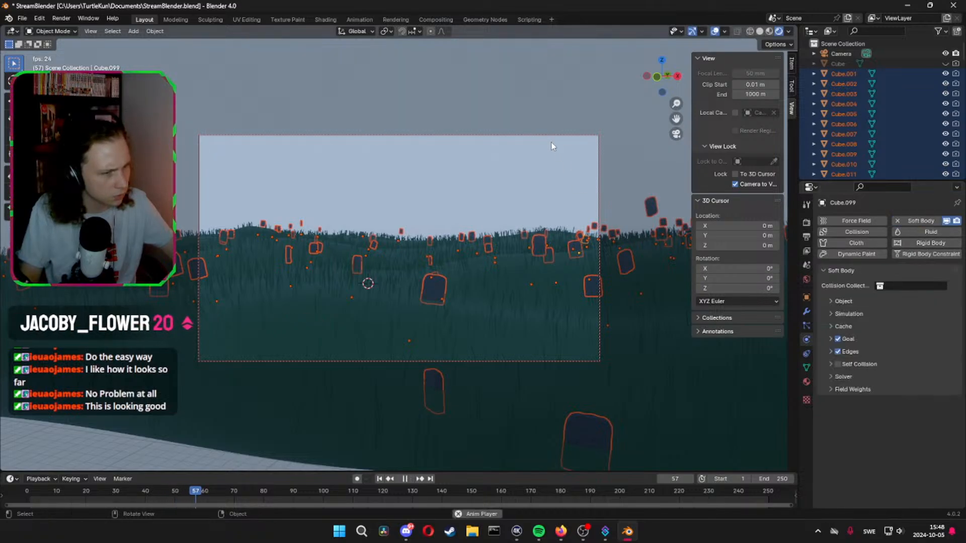
pyautogui.press('space')
# Rewind to frame 1, play the soft body simulation through its first frames, and save the file
pyautogui.click(22, 491)
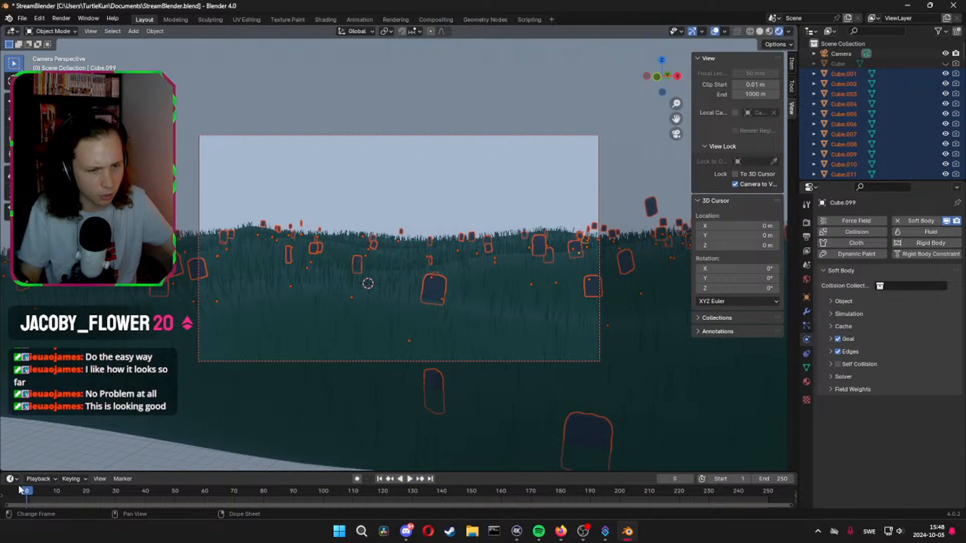
pyautogui.press('Right')
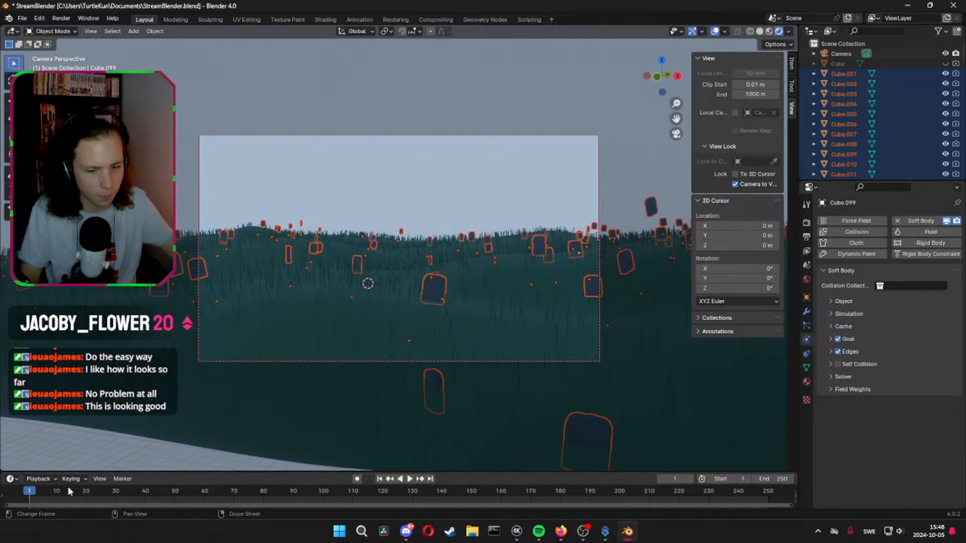
pyautogui.press('space')
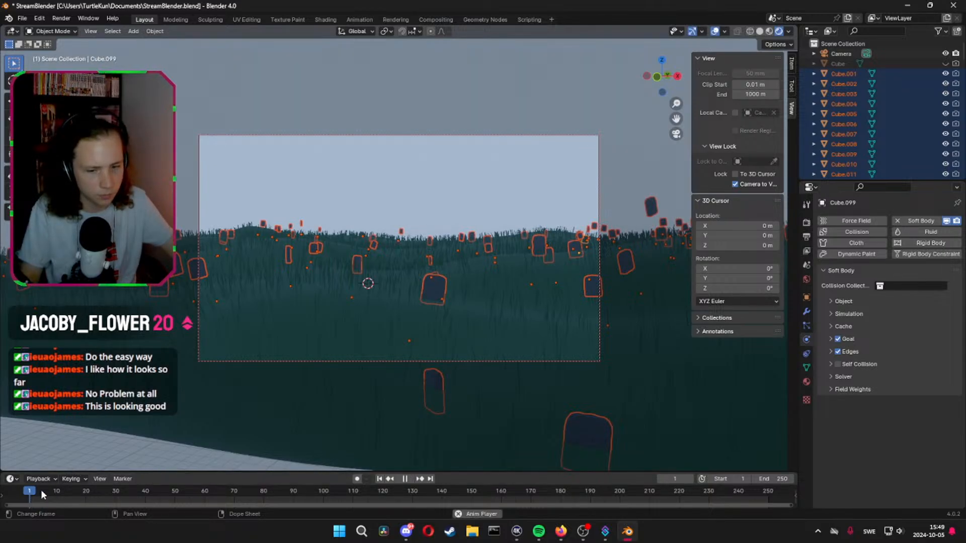
pyautogui.press('space')
pyautogui.click(42, 491)
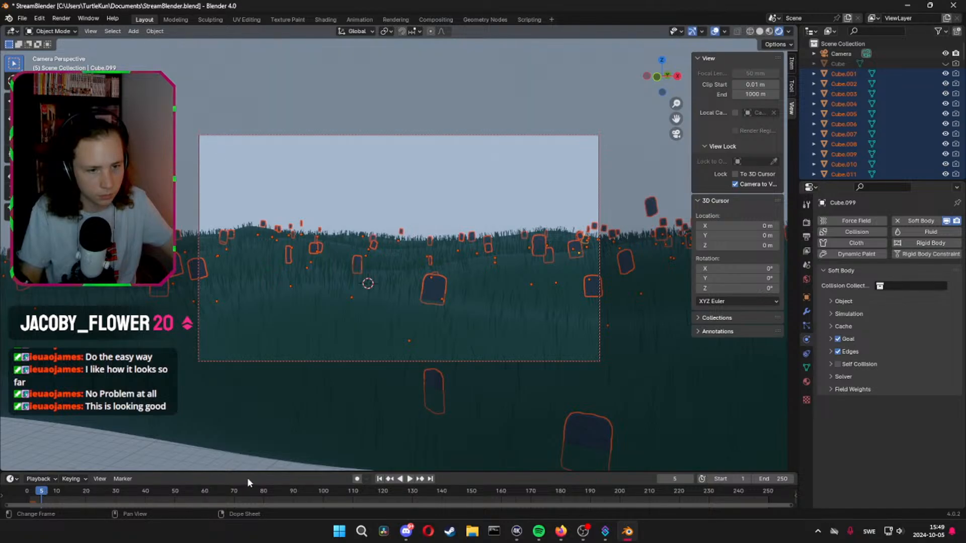
pyautogui.press('space')
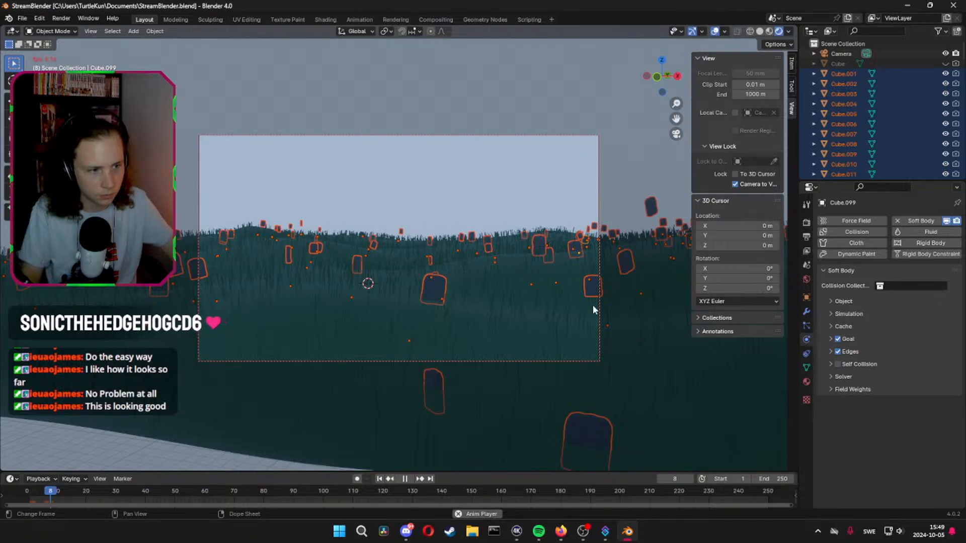
pyautogui.hotkey('ctrl', 's')
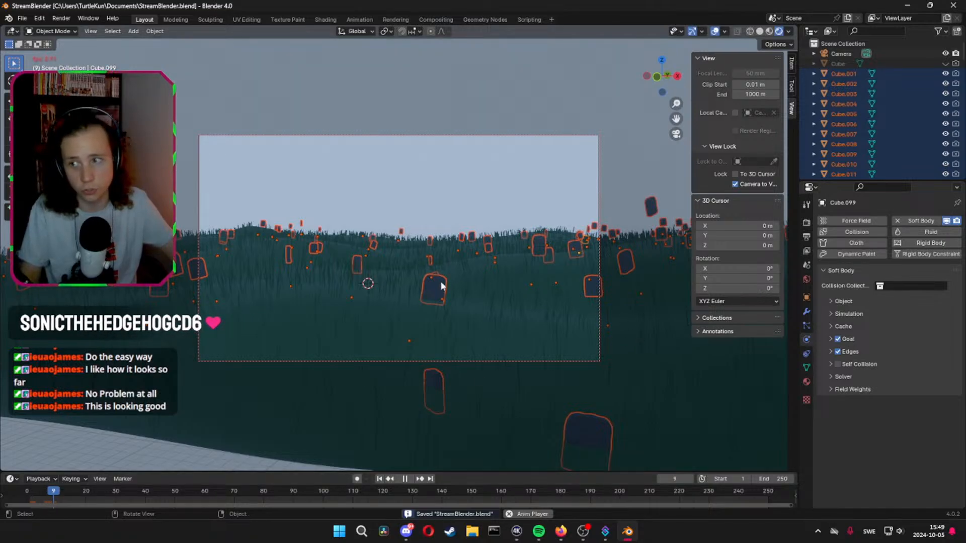
# Select only the large headstone near the middle of the camera frame and rewind the animation towards its start
pyautogui.hotkey('ctrl', 'z')
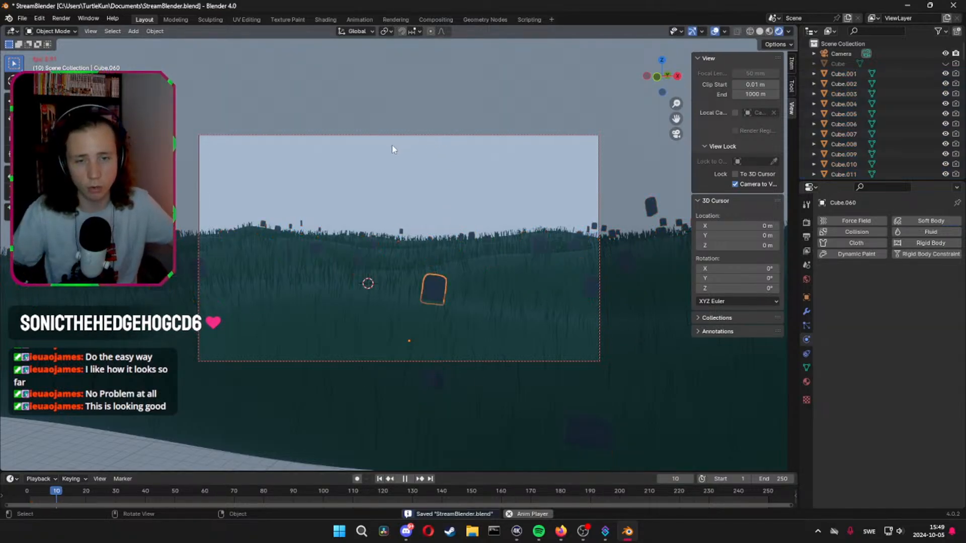
pyautogui.click(31, 492)
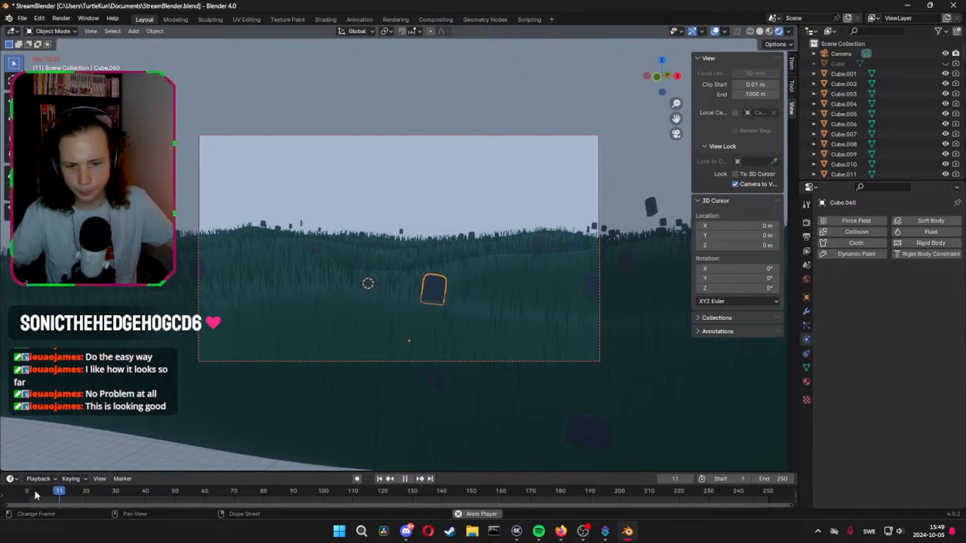
pyautogui.click(30, 492)
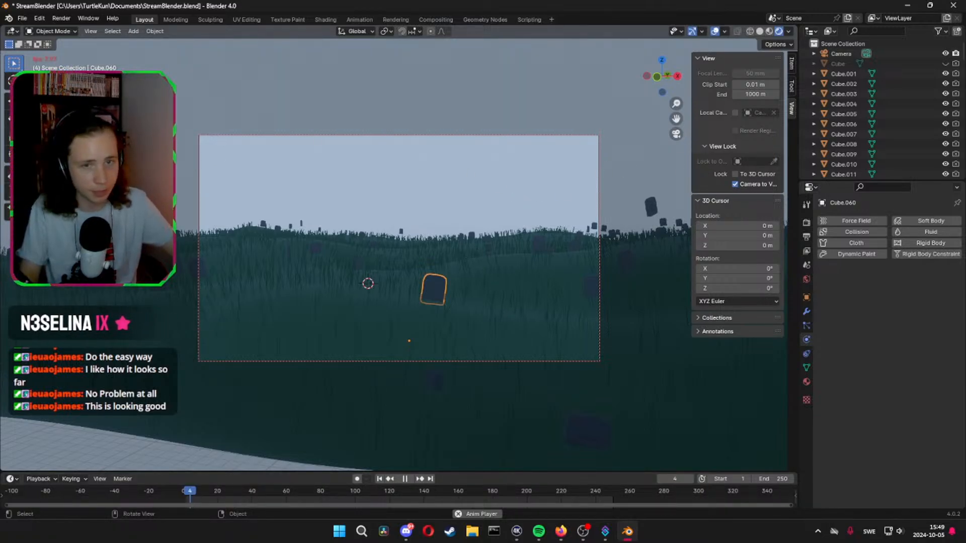
# Try moving the camera to a different angle over the hill, and undo the camera change
pyautogui.moveTo(30, 28); pyautogui.dragTo(276, 177, button='middle')
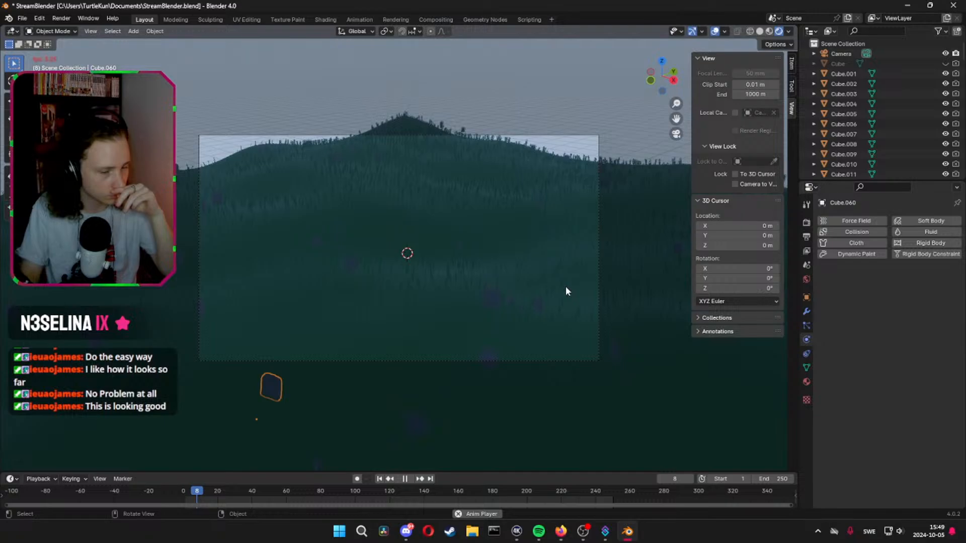
pyautogui.hotkey('ctrl', 'z')
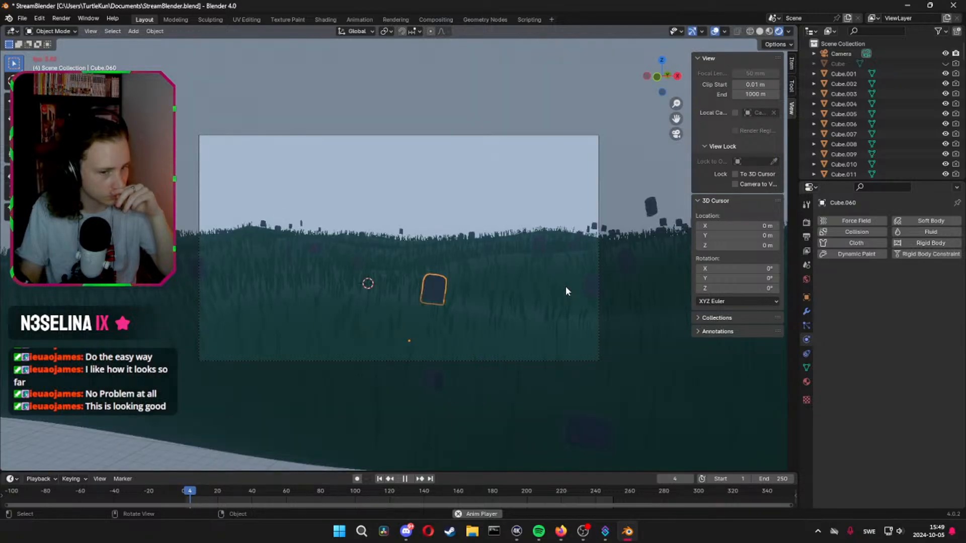
# Stop the animation, leave the camera view and add a Force type force field to the scene
pyautogui.click(406, 480)
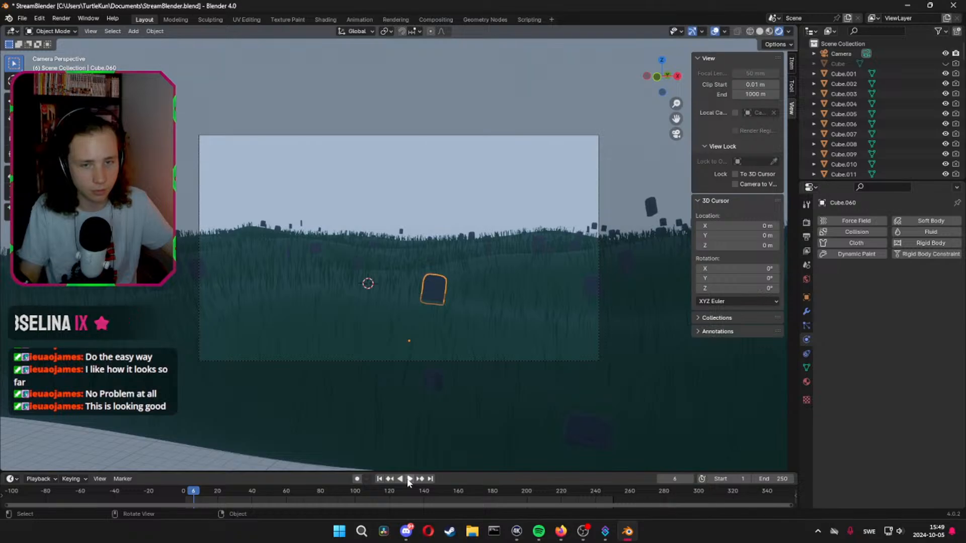
pyautogui.moveTo(316, 427); pyautogui.dragTo(266, 400, button='middle')
pyautogui.scroll(-5, 267, 396)
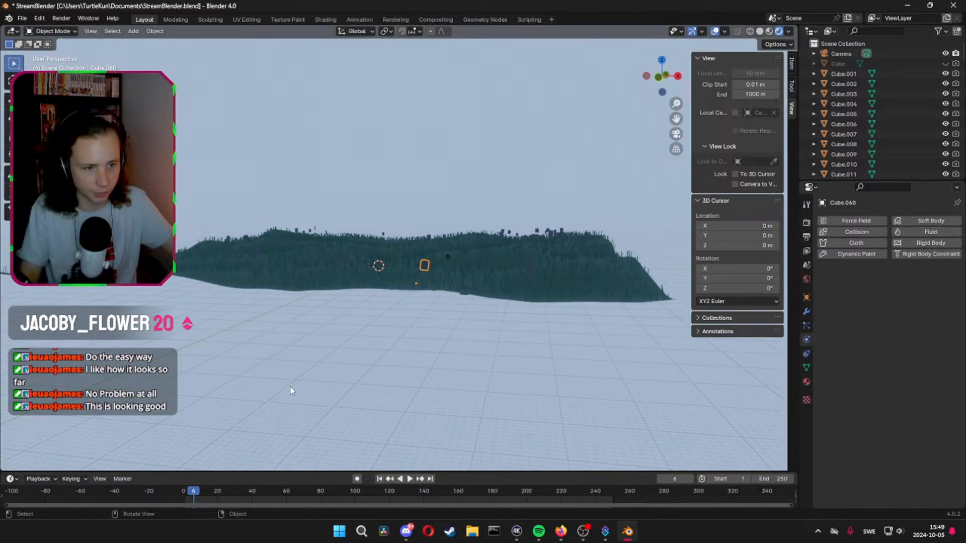
pyautogui.hotkey('shift', 'a')
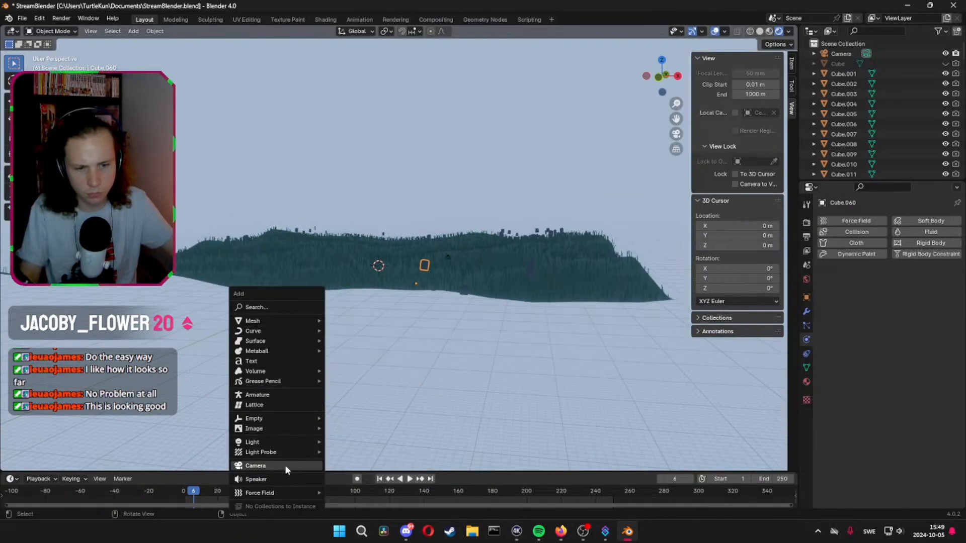
pyautogui.moveTo(276, 491)
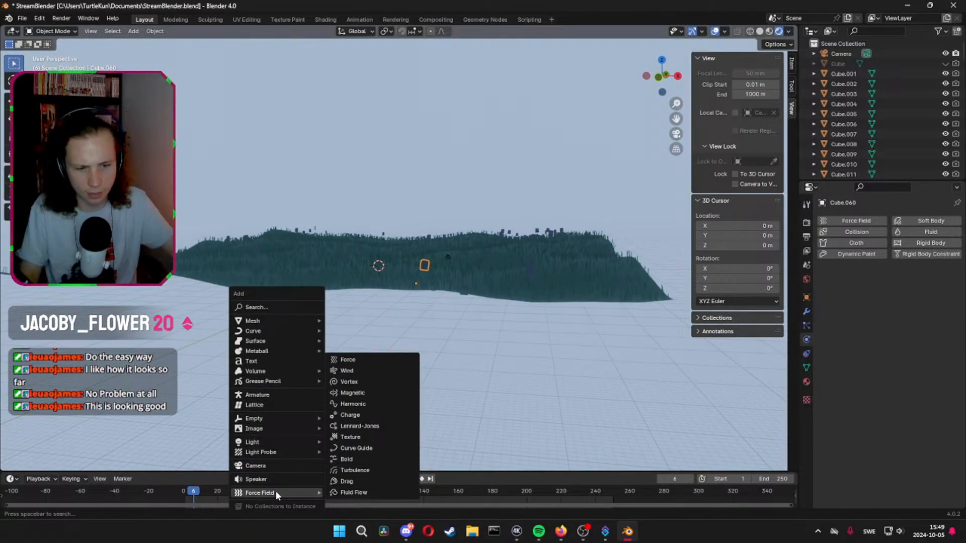
pyautogui.click(379, 361)
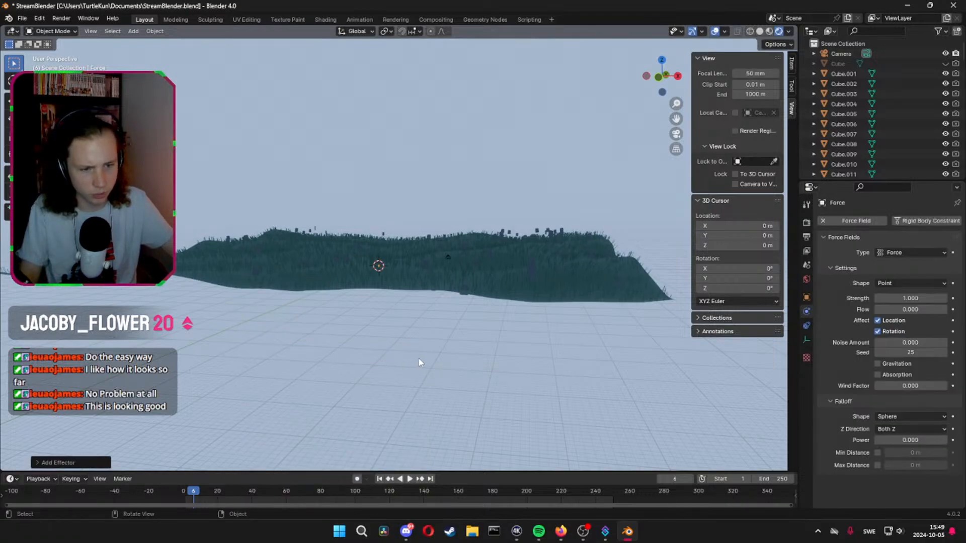
# Scale the new force field up in two passes until it extends far beyond the grassy hill
pyautogui.scroll(4, 421, 360)
pyautogui.moveTo(421, 360); pyautogui.dragTo(448, 352, button='middle')
pyautogui.press('s')
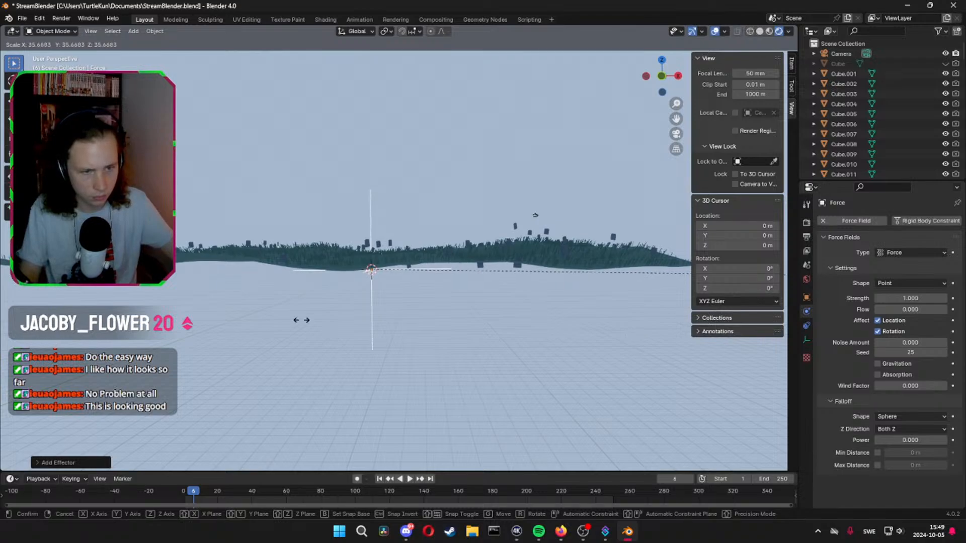
pyautogui.click(546, 327)
pyautogui.moveTo(546, 327); pyautogui.dragTo(542, 352, button='middle')
pyautogui.press('s')
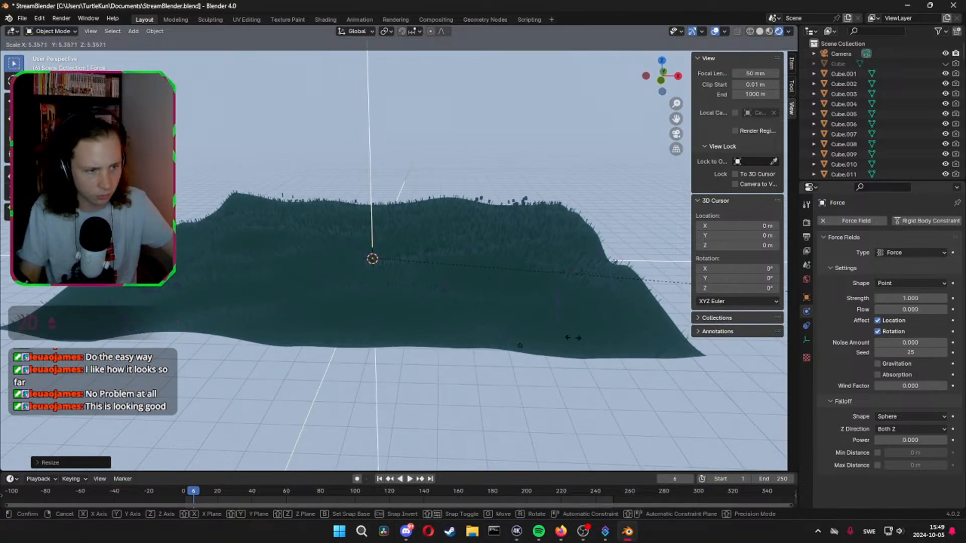
pyautogui.click(527, 338)
# Move the enlarged force field vertically below the hill
pyautogui.press('g')
pyautogui.press('z')
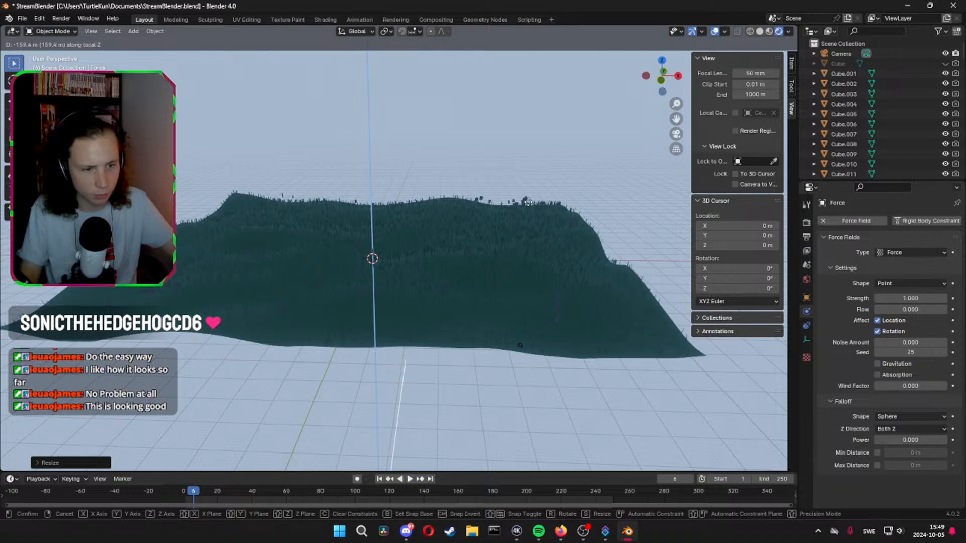
pyautogui.press('z')
pyautogui.click(519, 249)
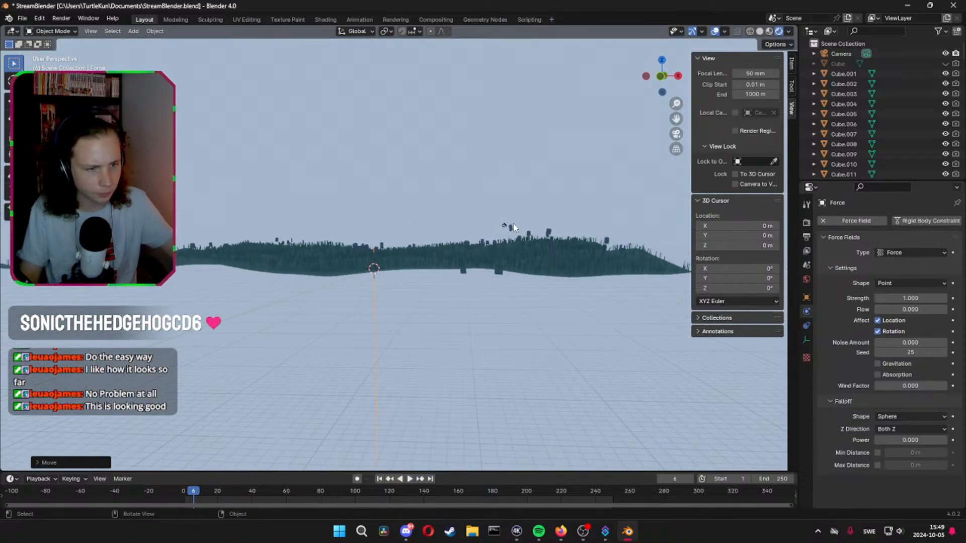
# Rewind the timeline to frame 0, play the first few frames with the force field, and save the file
pyautogui.press('space')
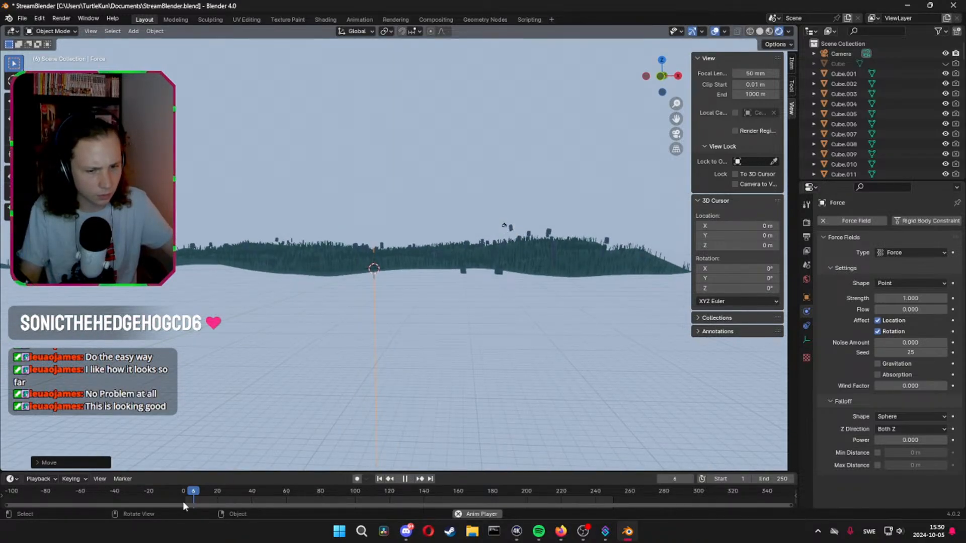
pyautogui.press('Escape')
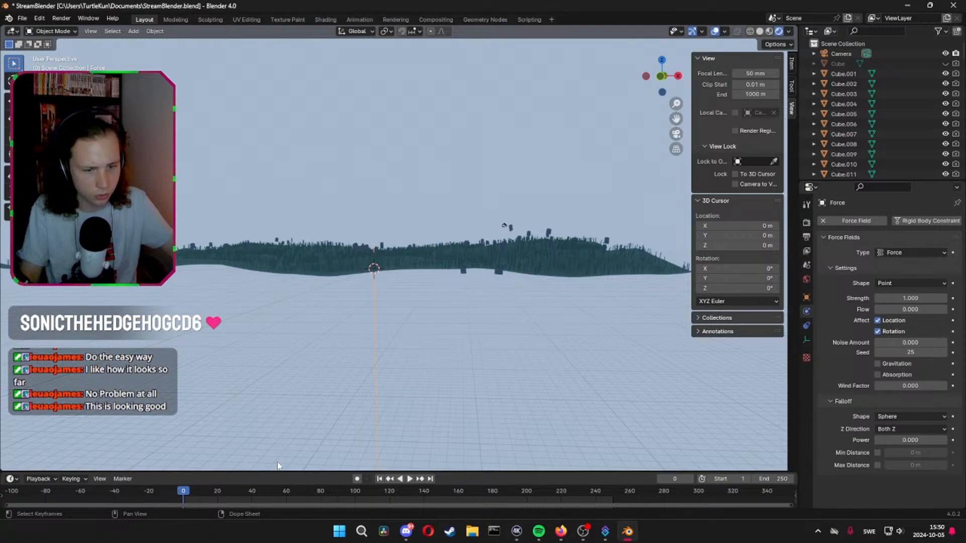
pyautogui.press('space')
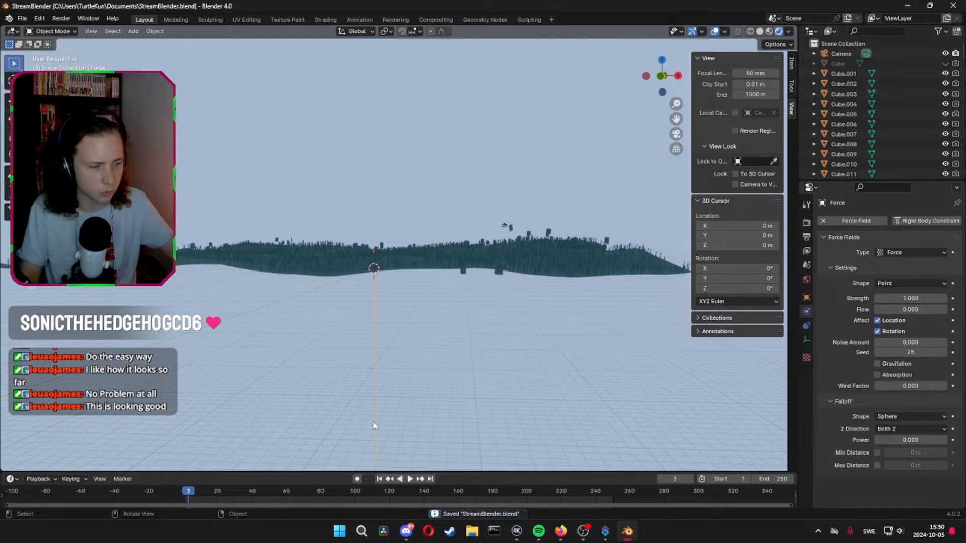
# Select all headstones from Cube.001 through Cube.099 and add Cloth physics to the active one
pyautogui.scroll(4, 512, 280)
pyautogui.scroll(1, 513, 280)
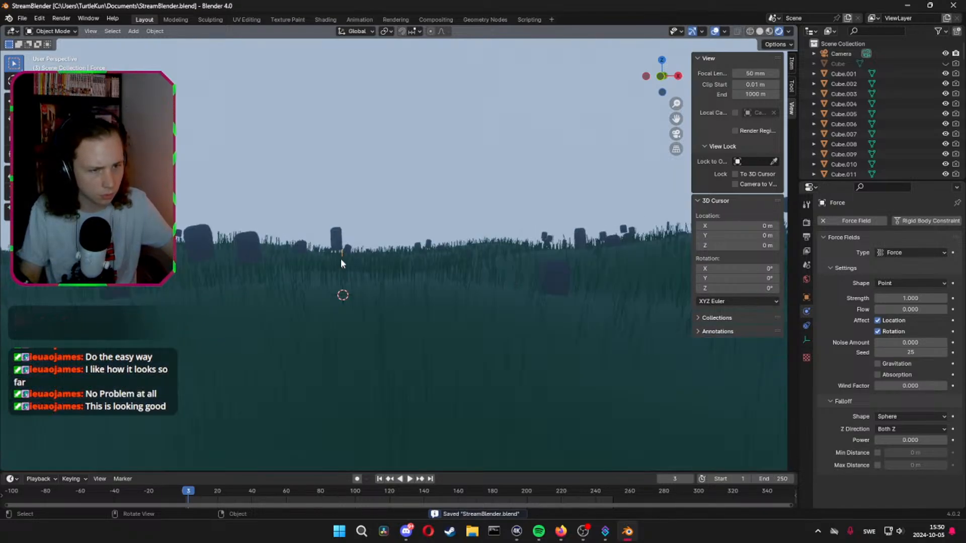
pyautogui.click(856, 75)
pyautogui.scroll(-7, 851, 101)
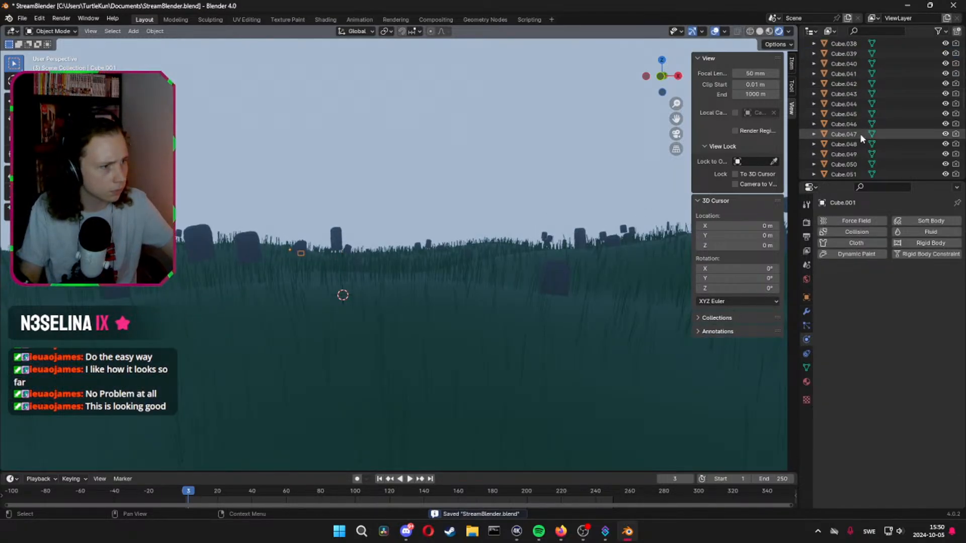
pyautogui.scroll(-9, 858, 144)
pyautogui.scroll(-15, 856, 145)
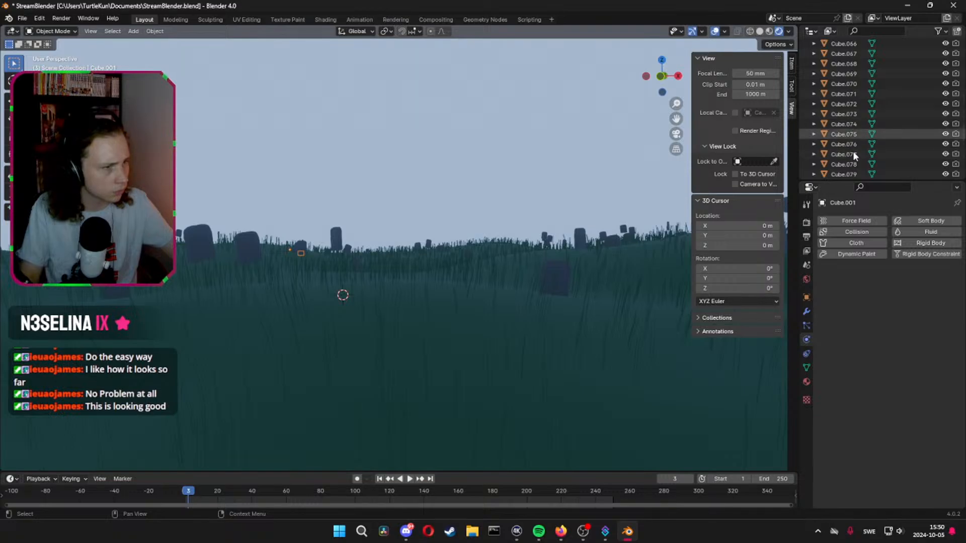
pyautogui.keyDown('shift'); pyautogui.click(856, 141); pyautogui.keyUp('shift')
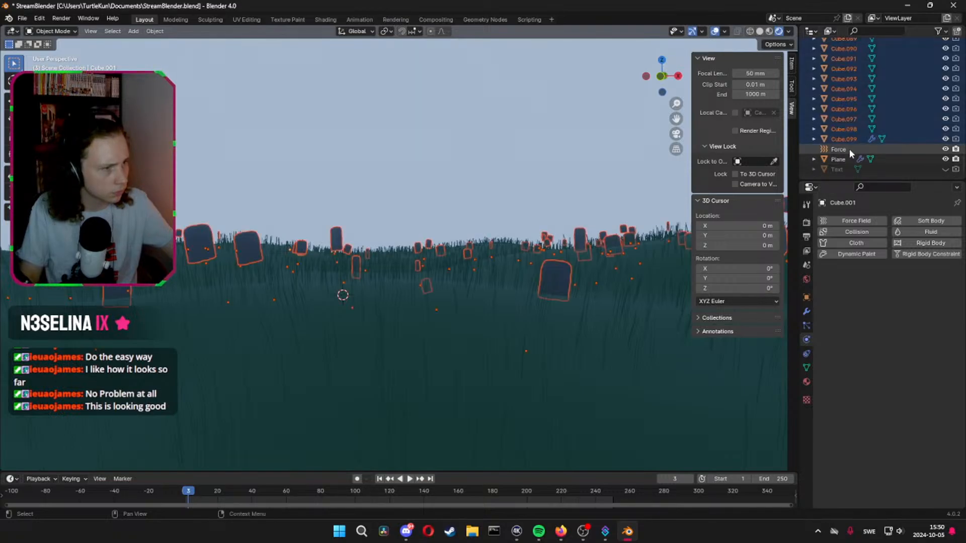
pyautogui.click(867, 243)
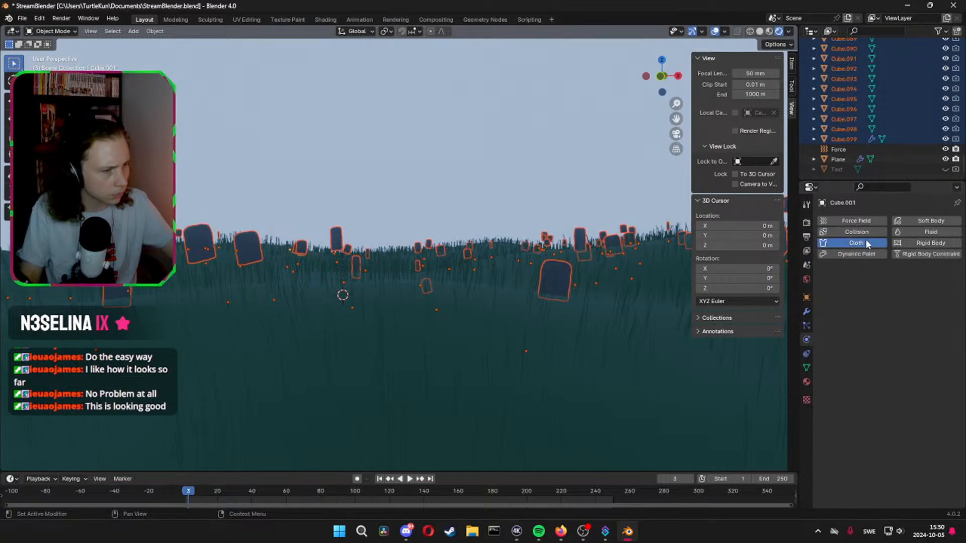
# Play the cloth simulation to frame 16 with an enlarged timeline, stop it, and switch the viewport to solid shading
pyautogui.press('space')
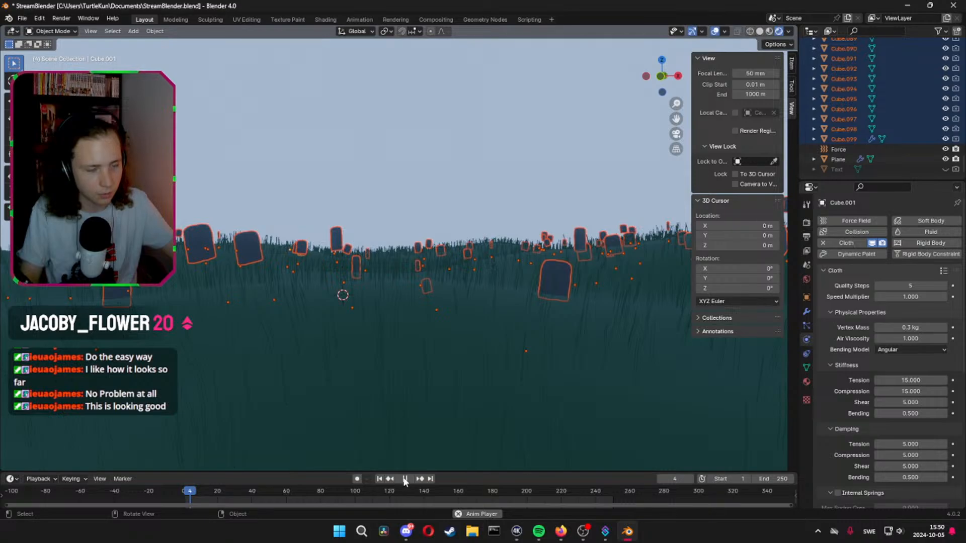
pyautogui.hotkey('shift', 'Left')
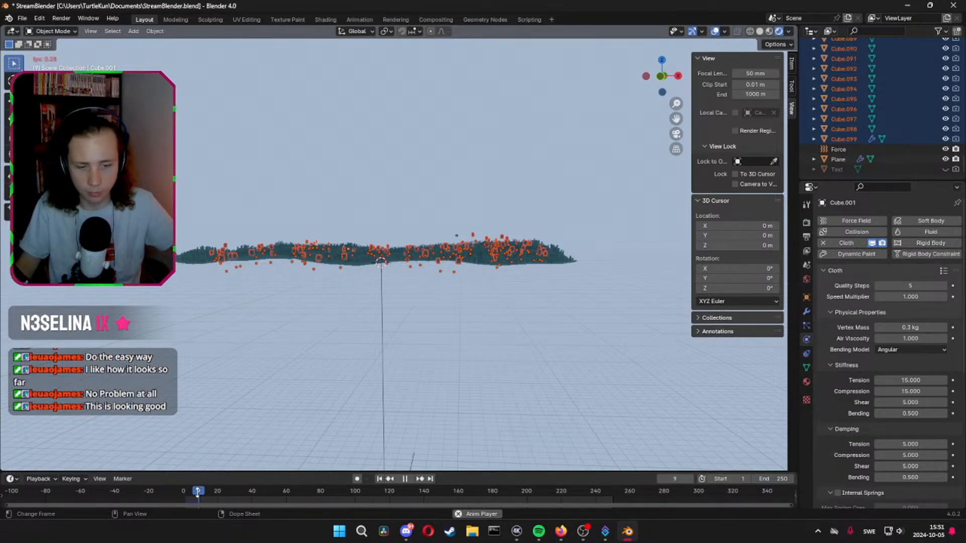
pyautogui.moveTo(204, 472); pyautogui.dragTo(203, 431)
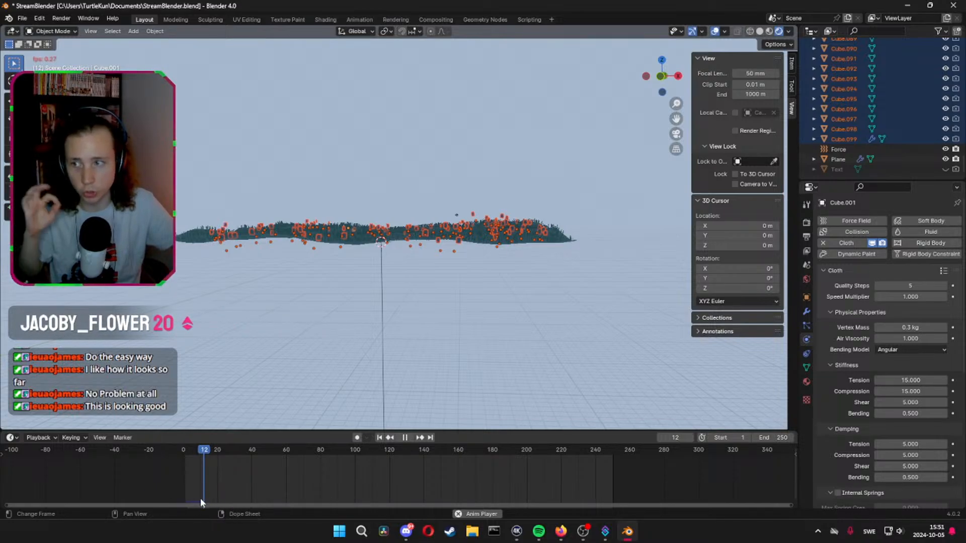
pyautogui.scroll(-2, 200, 498)
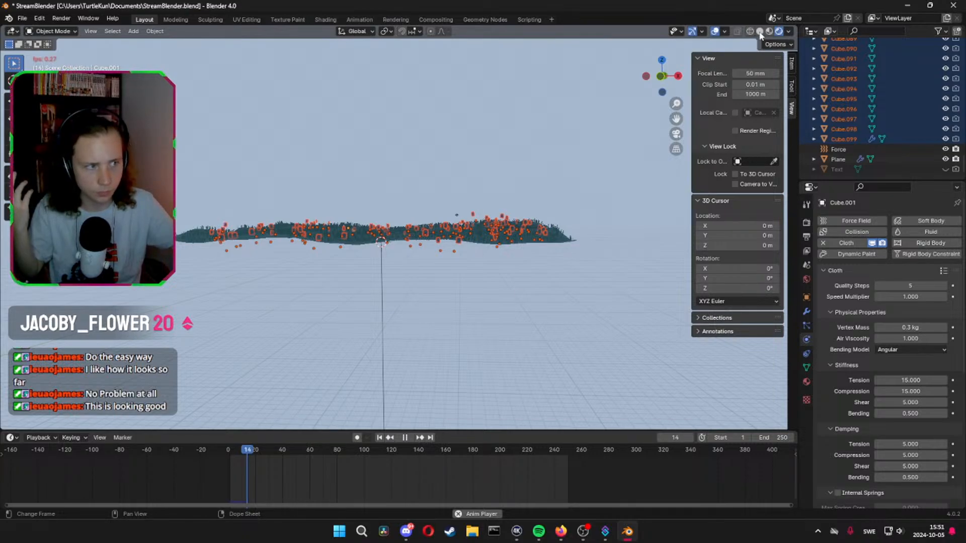
pyautogui.click(404, 437)
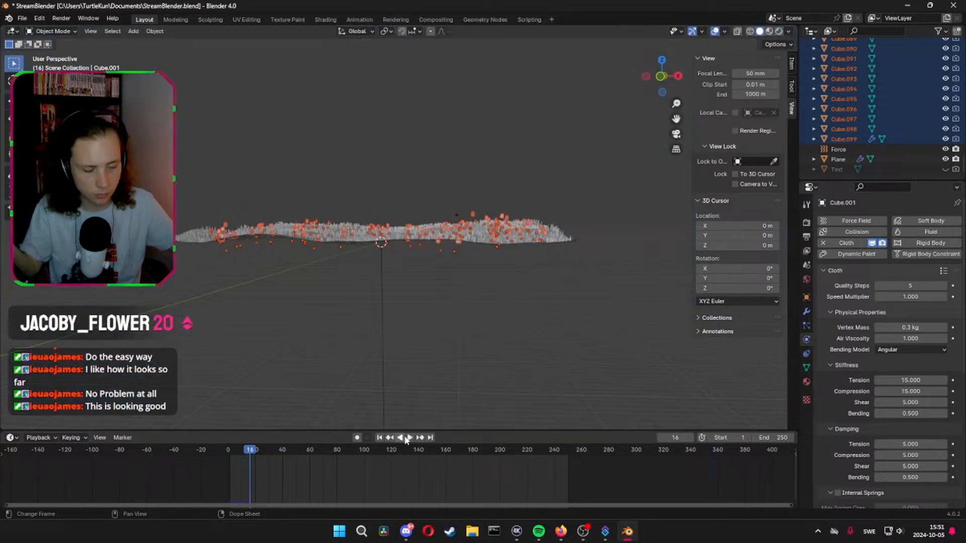
pyautogui.click(406, 437)
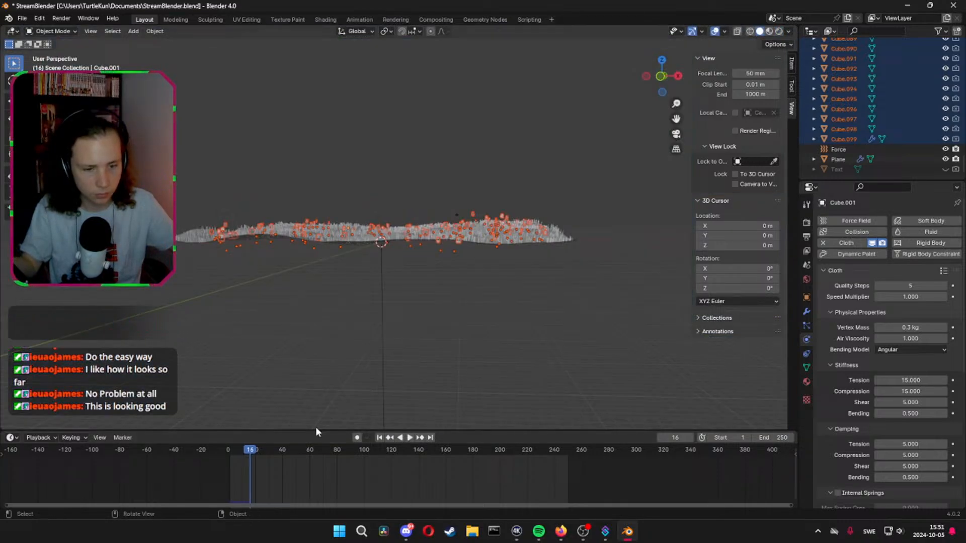
# Rewind to the start of the timeline and replay the cloth simulation's first frames close to the headstones
pyautogui.click(242, 450)
pyautogui.moveTo(242, 451); pyautogui.dragTo(227, 451)
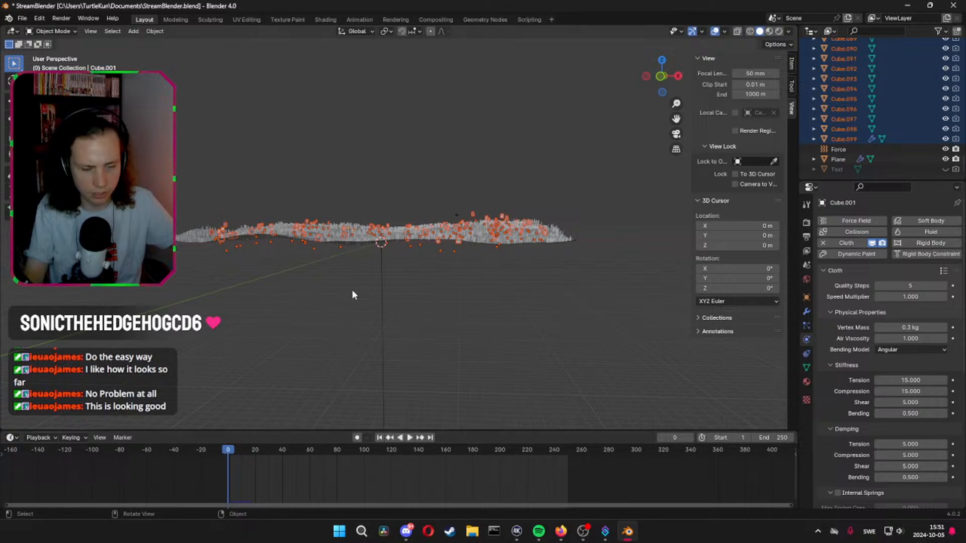
pyautogui.scroll(7, 354, 284)
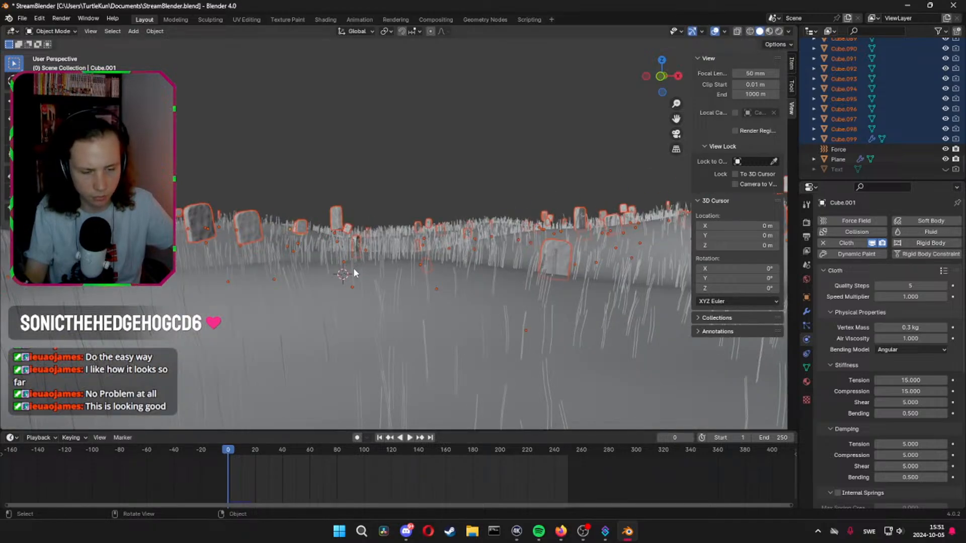
pyautogui.press('space')
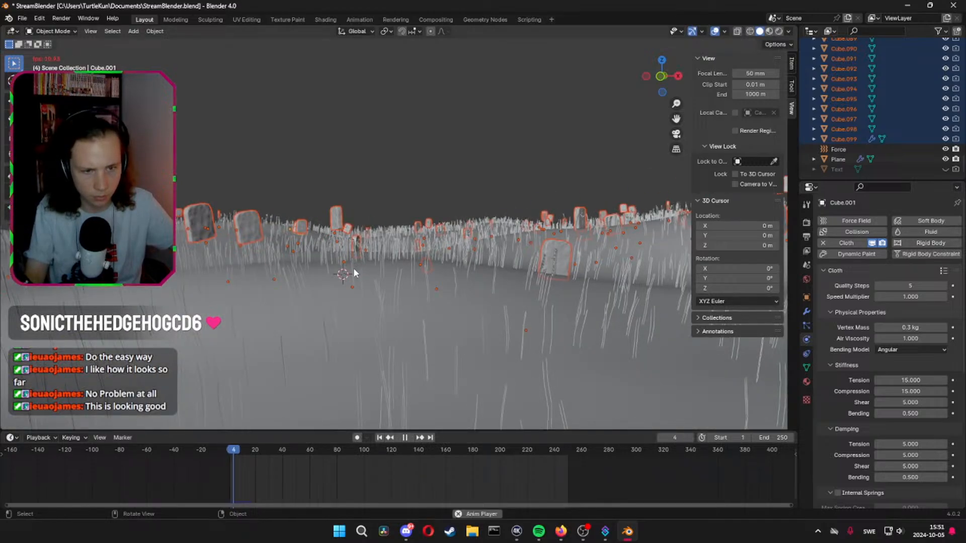
pyautogui.press('space')
pyautogui.moveTo(244, 451); pyautogui.dragTo(234, 451)
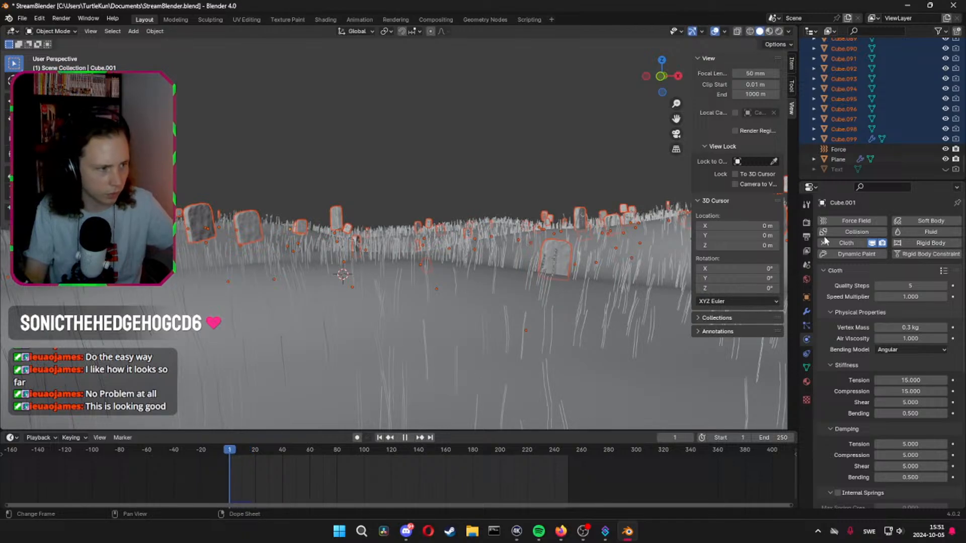
pyautogui.press('space')
# Deselect everything, select only headstone Cube.099 and remove its Soft Body physics
pyautogui.hotkey('alt', 'a')
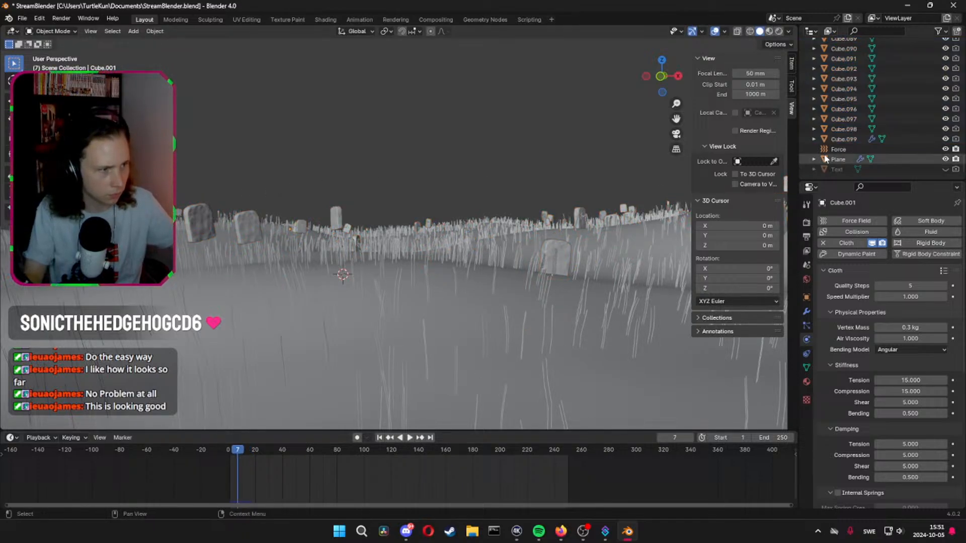
pyautogui.click(845, 139)
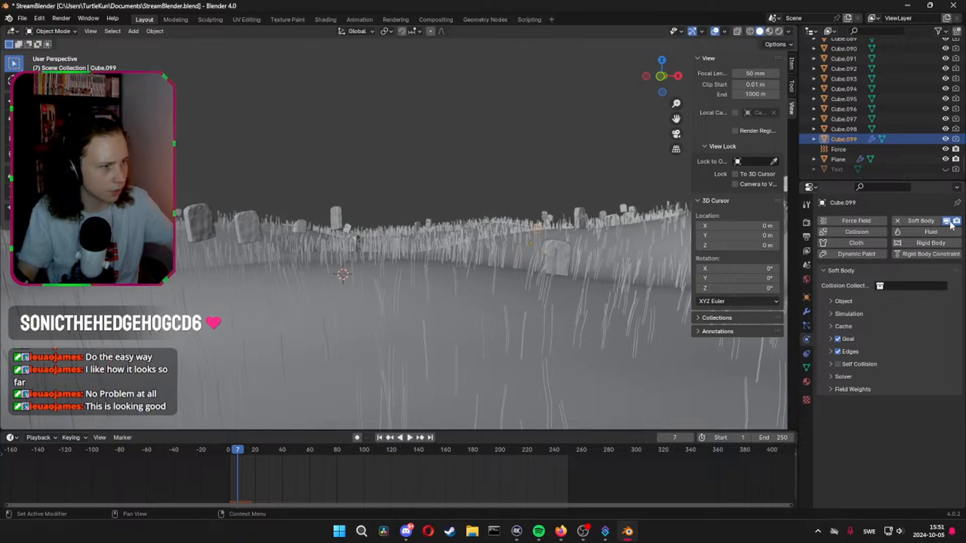
pyautogui.click(898, 221)
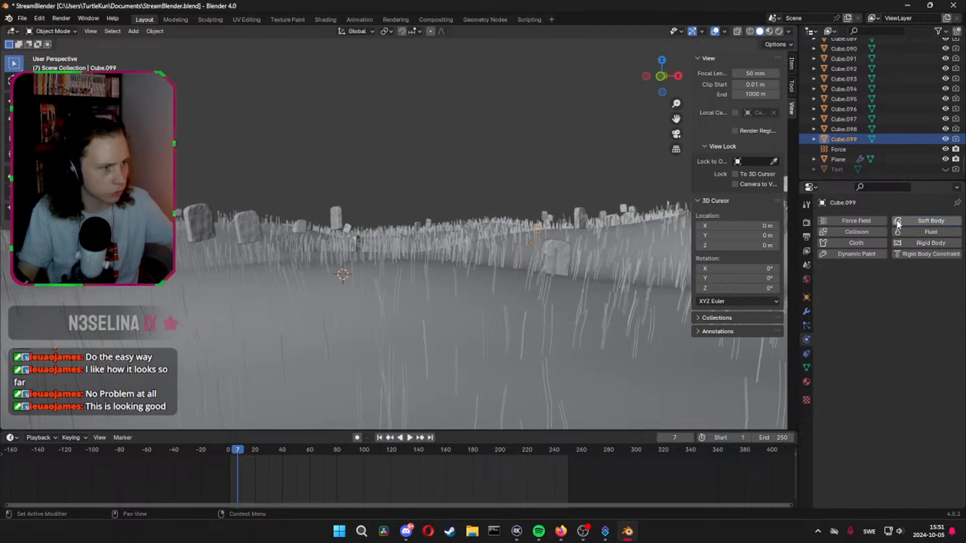
# Check other headstones for physics, frame Cube.001 up close to examine its cloth deformation, and play the simulation further
pyautogui.click(852, 111)
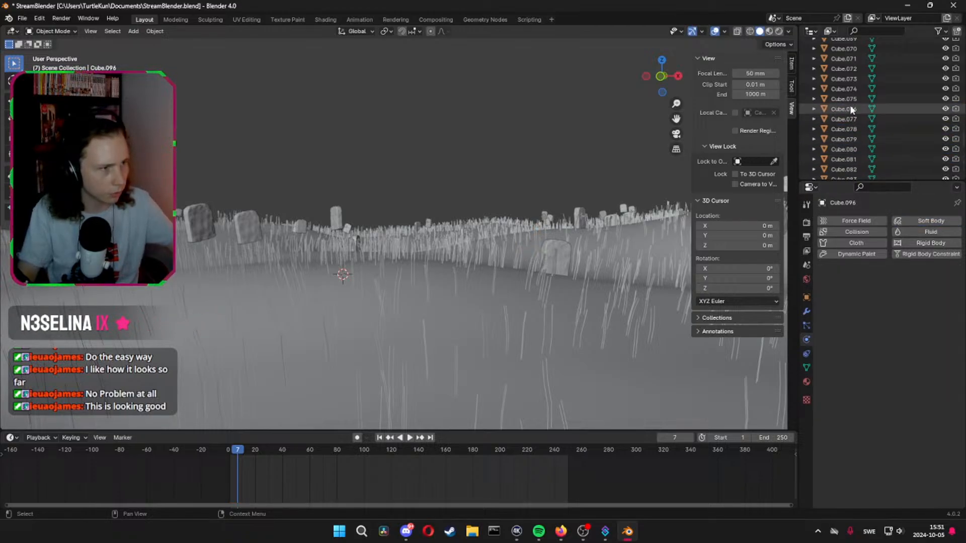
pyautogui.scroll(10, 849, 105)
pyautogui.scroll(10, 852, 97)
pyautogui.click(852, 99)
pyautogui.scroll(5, 852, 98)
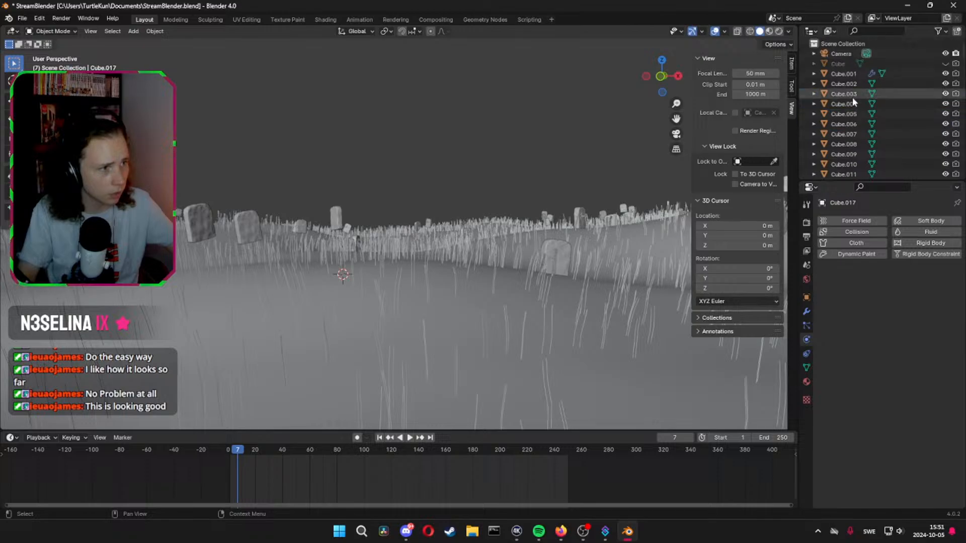
pyautogui.click(850, 75)
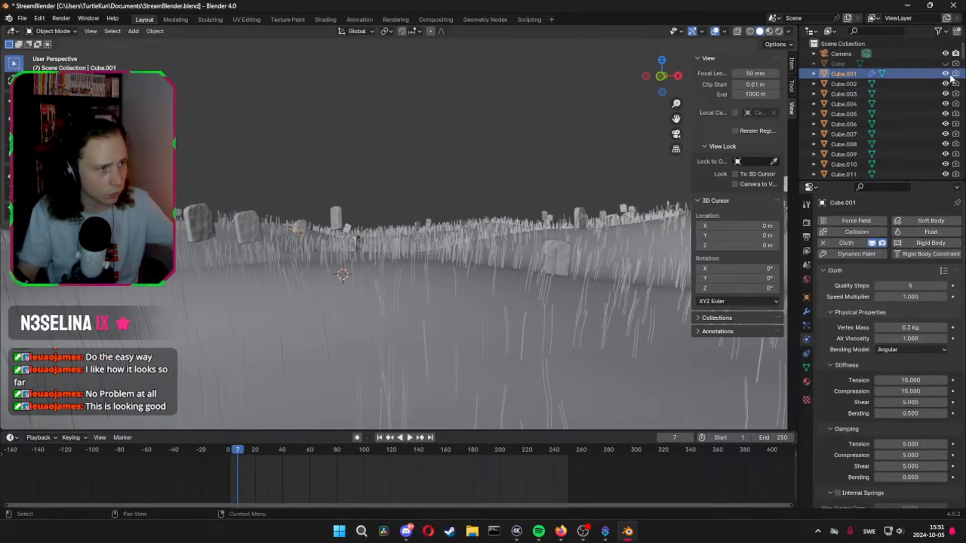
pyautogui.moveTo(553, 176); pyautogui.dragTo(441, 219, button='middle')
pyautogui.press('KP_Decimal')
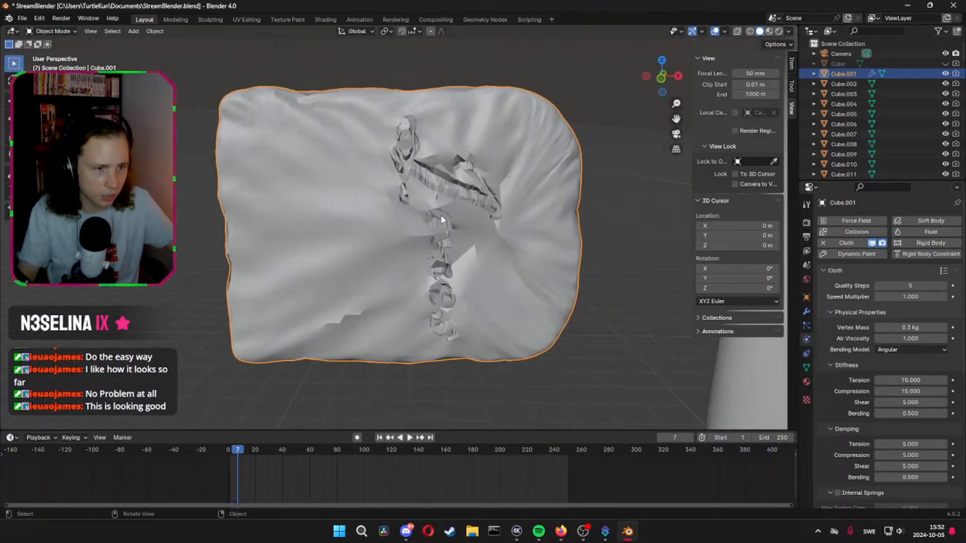
pyautogui.click(230, 450)
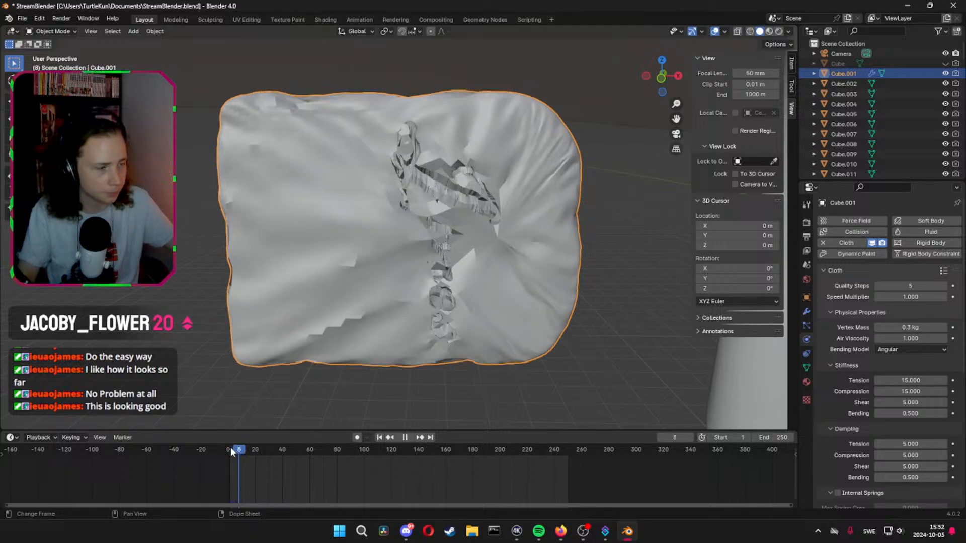
# Replay the start of the cloth simulation on headstone Cube.001, and replace its Cloth physics with an active Rigid Body
pyautogui.press('space')
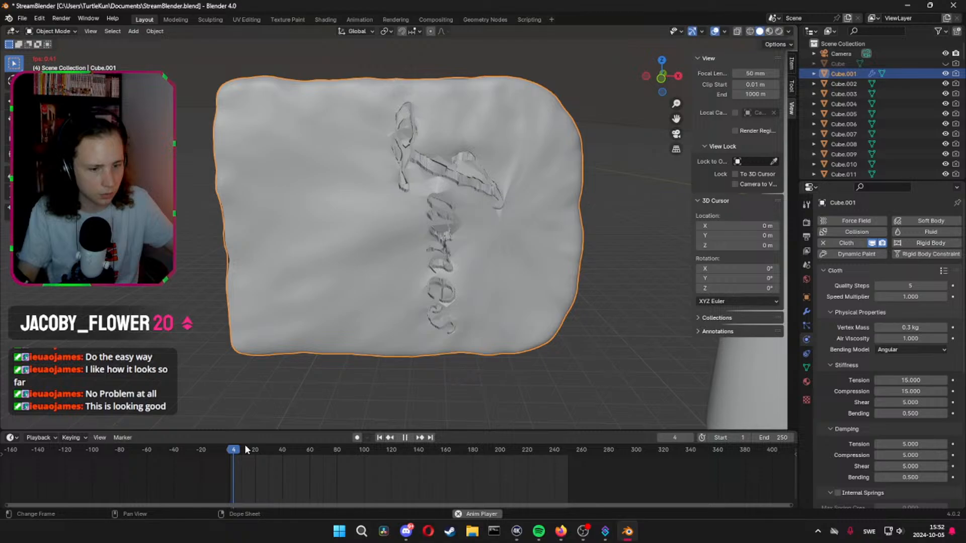
pyautogui.press('space')
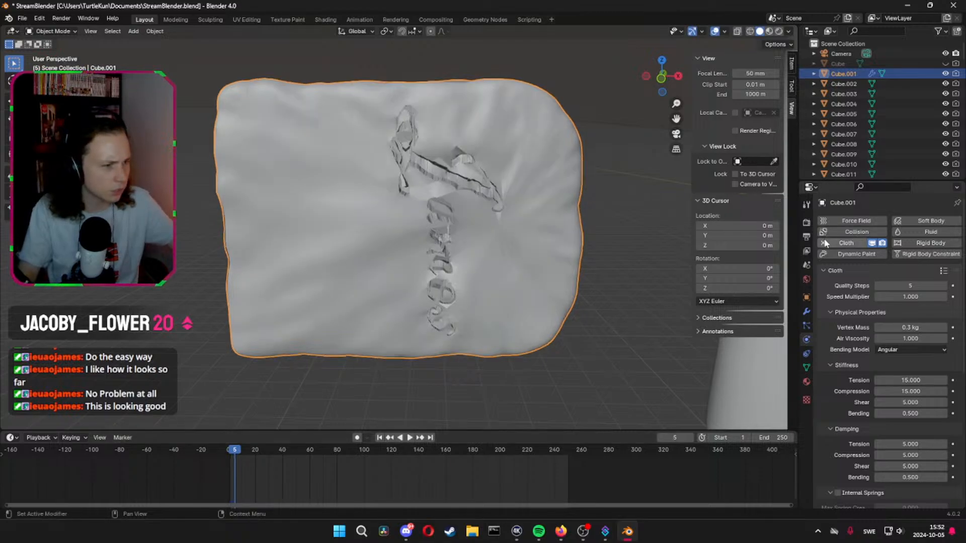
pyautogui.click(823, 243)
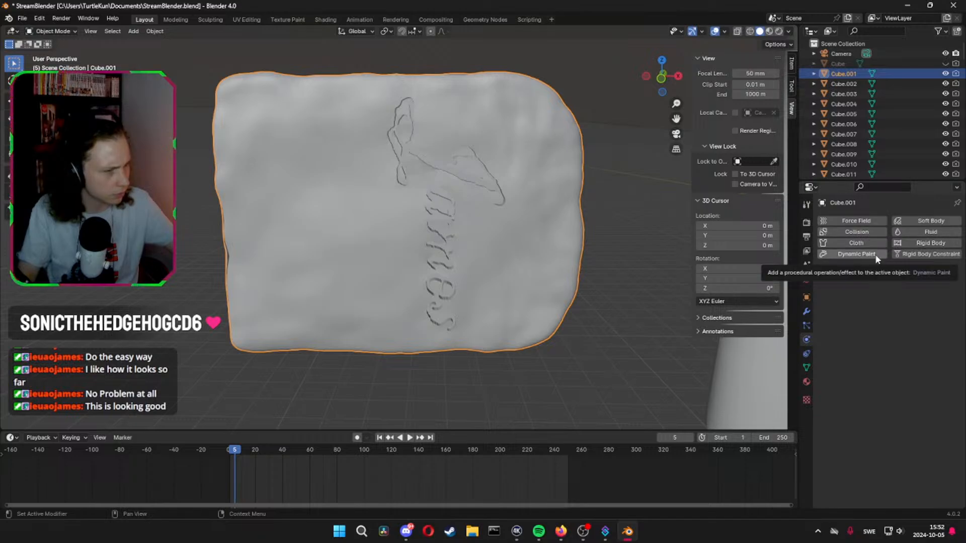
pyautogui.click(925, 243)
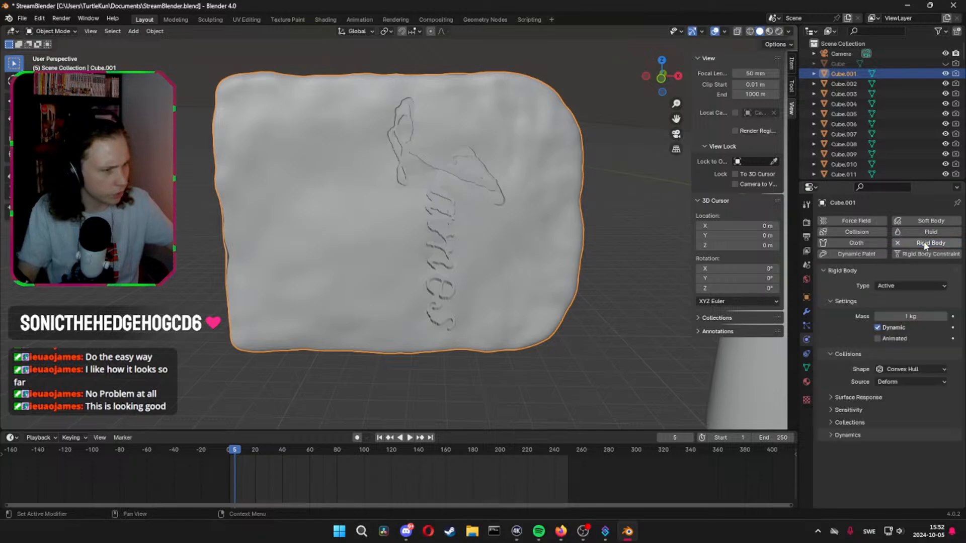
# Play the rigid body simulation, rewind and replay it while viewing headstone Cube.001 from the side and from above
pyautogui.press('space')
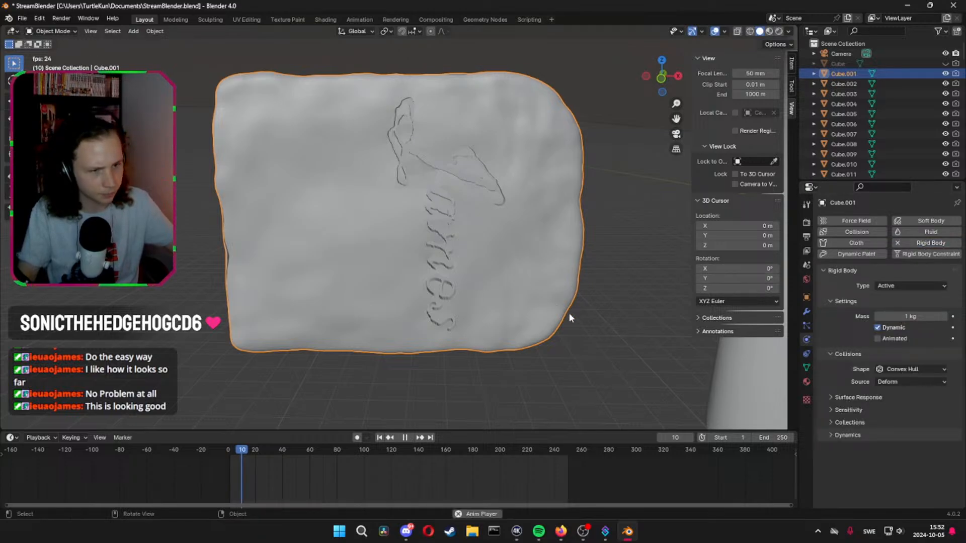
pyautogui.press('space')
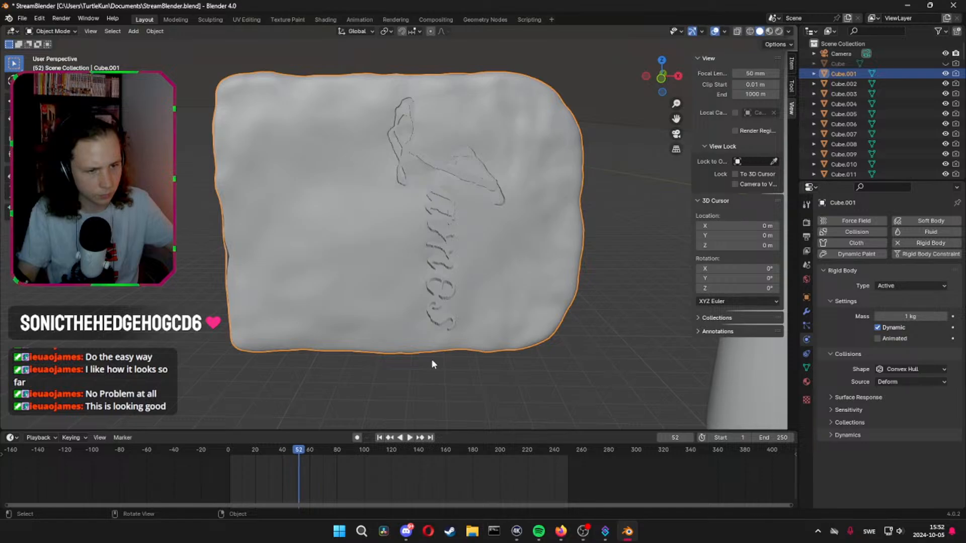
pyautogui.moveTo(432, 358); pyautogui.dragTo(539, 339, button='middle')
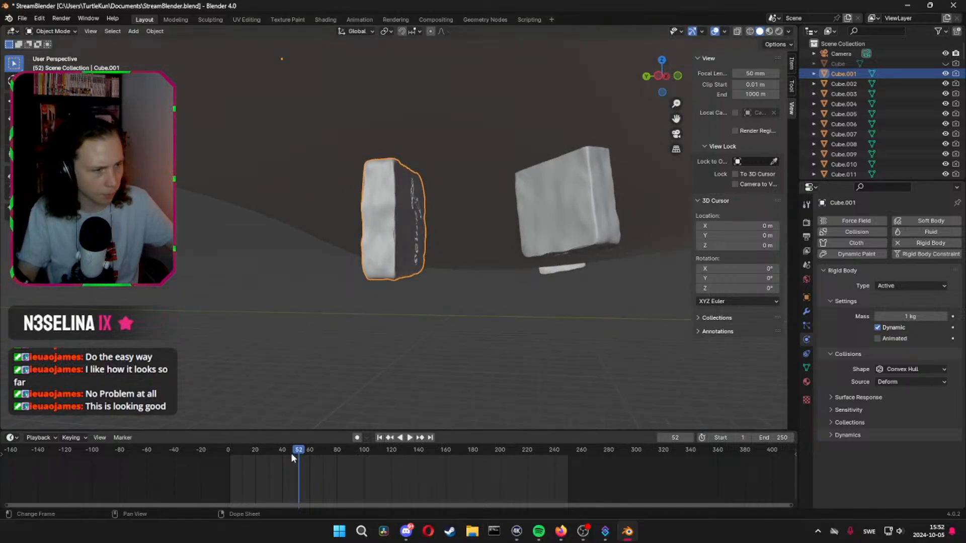
pyautogui.moveTo(292, 453); pyautogui.dragTo(194, 461)
pyautogui.press('space')
pyautogui.press('space')
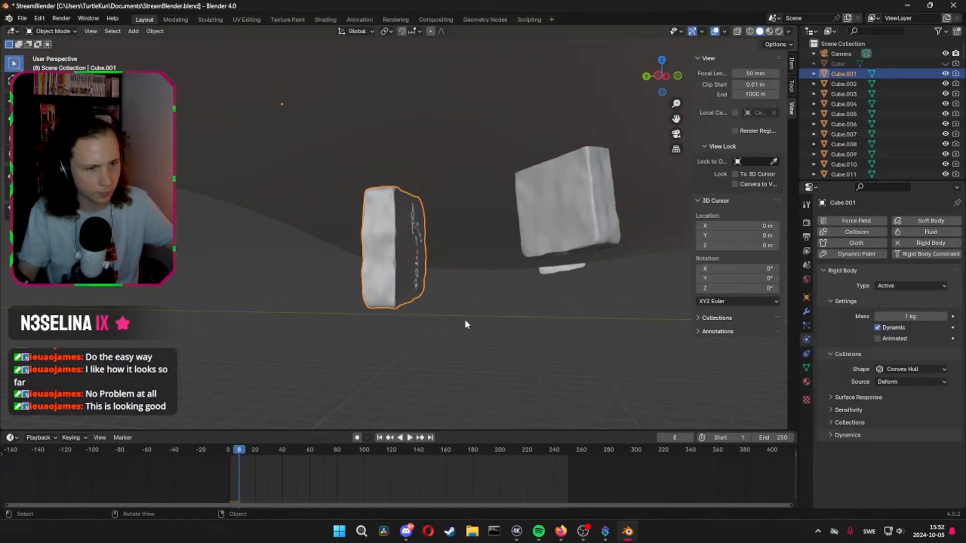
pyautogui.press('space')
pyautogui.moveTo(464, 320); pyautogui.dragTo(511, 108, button='middle')
pyautogui.press('space')
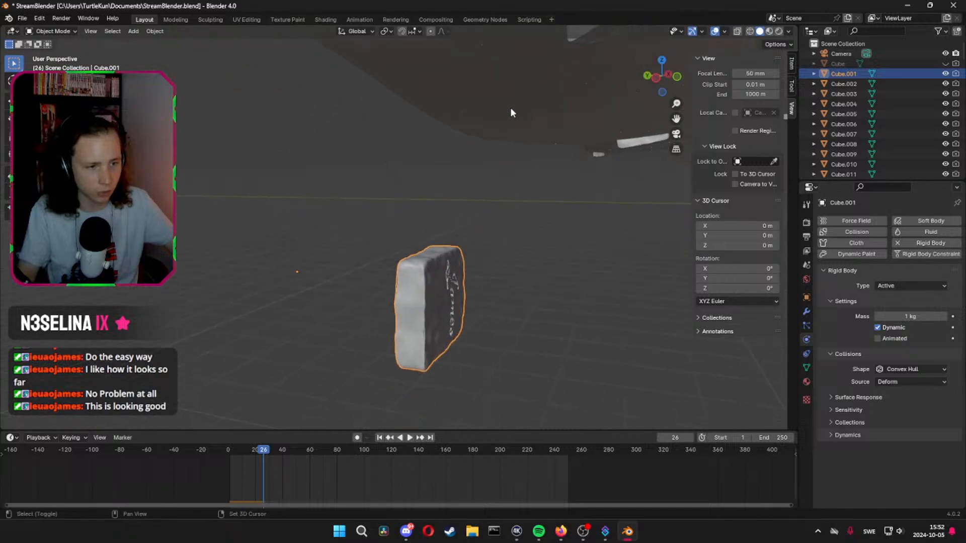
# Move headstone Cube.001 along Y and freely until it sits below the terrain near the origin, and return to frame 0
pyautogui.scroll(-18, 510, 125)
pyautogui.moveTo(504, 234)
pyautogui.mouseDown(button='middle')
pyautogui.moveTo(518, 230)
pyautogui.moveTo(514, 248)
pyautogui.mouseUp(button='middle')
pyautogui.press('g')
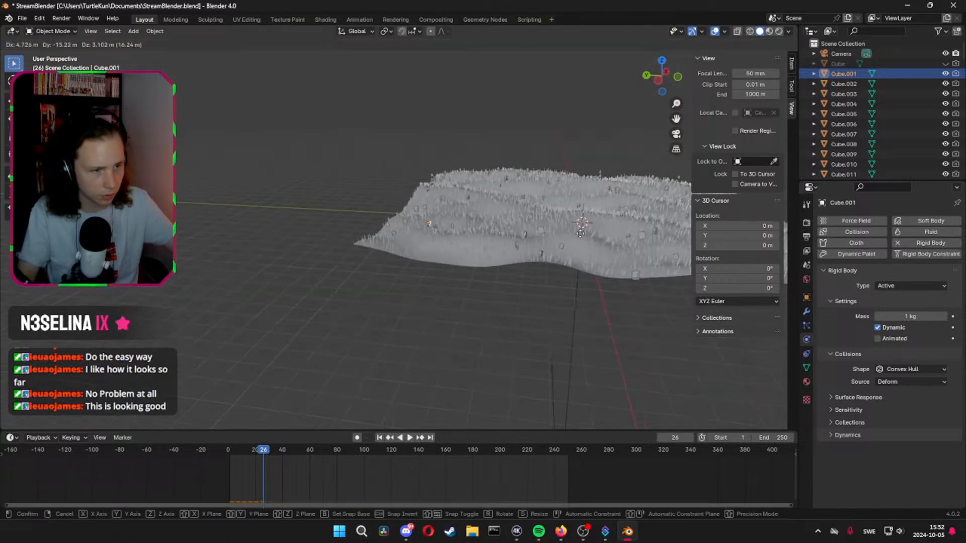
pyautogui.click(647, 213)
pyautogui.moveTo(648, 216); pyautogui.dragTo(578, 201, button='middle')
pyautogui.press('g')
pyautogui.press('y')
pyautogui.rightClick(776, 224)
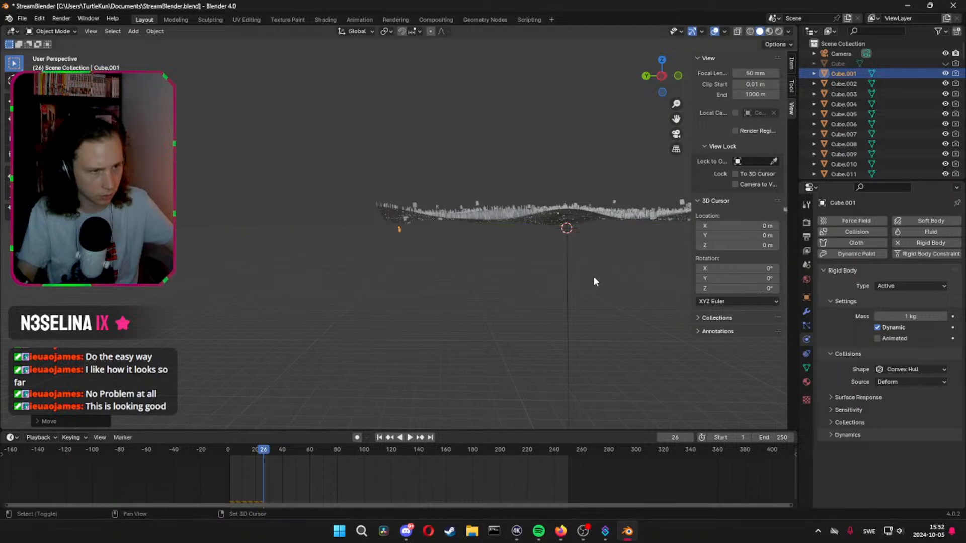
pyautogui.press('g')
pyautogui.press('y')
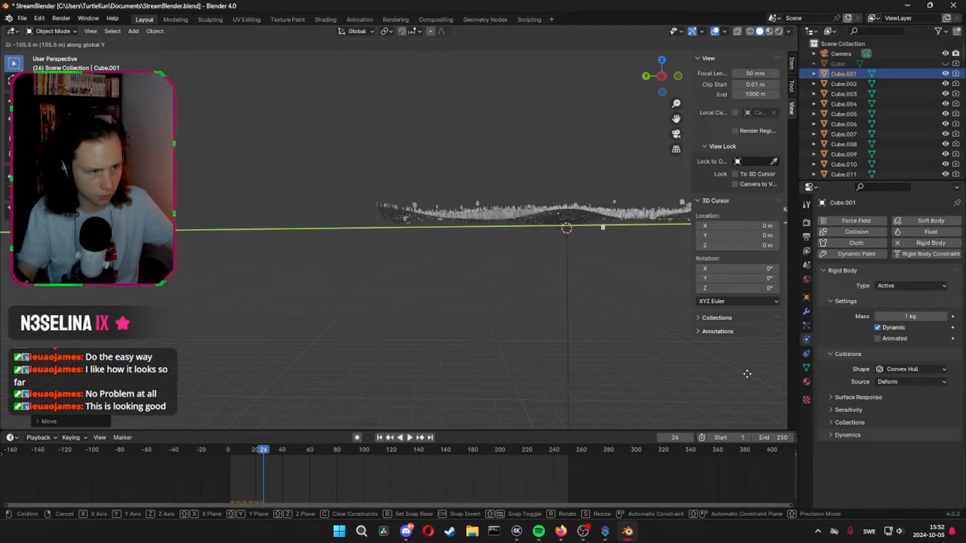
pyautogui.click(684, 383)
pyautogui.moveTo(650, 370); pyautogui.dragTo(654, 342, button='middle')
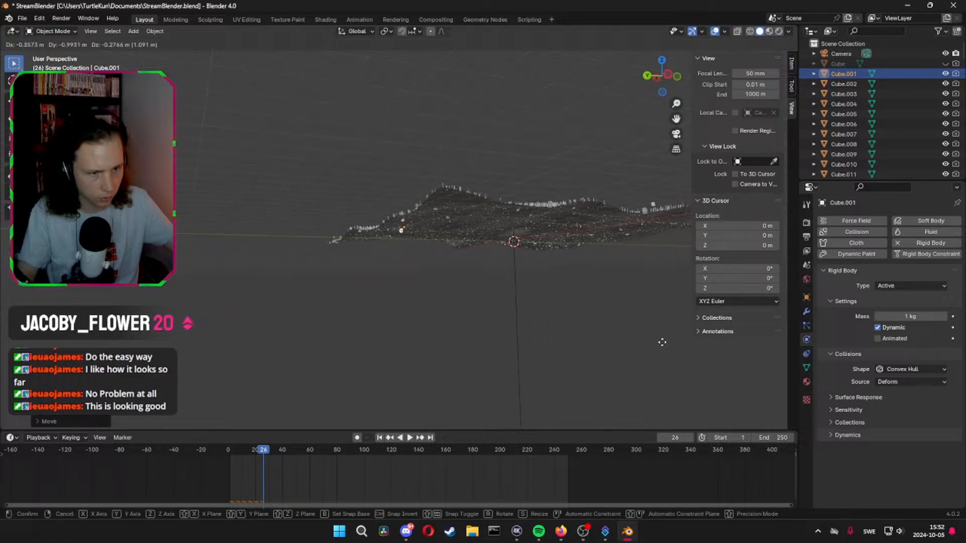
pyautogui.click(214, 457)
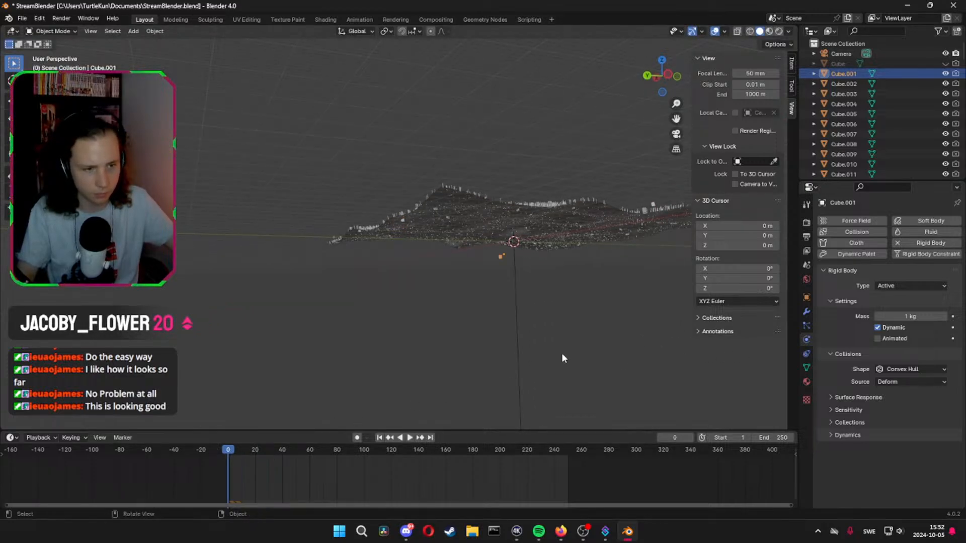
# Raise the Force field along Z to just beneath headstone Cube.001, and test the simulation up to frame 32
pyautogui.moveTo(563, 355); pyautogui.dragTo(579, 354, button='middle')
pyautogui.scroll(5, 579, 354)
pyautogui.moveTo(467, 306); pyautogui.dragTo(434, 287, button='middle')
pyautogui.click(424, 287)
pyautogui.press('g')
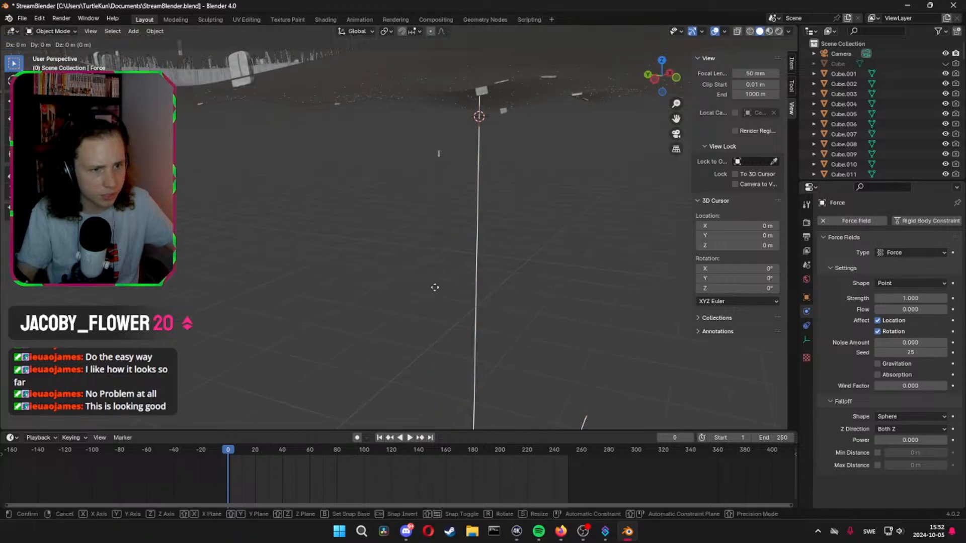
pyautogui.press('z')
pyautogui.click(481, 248)
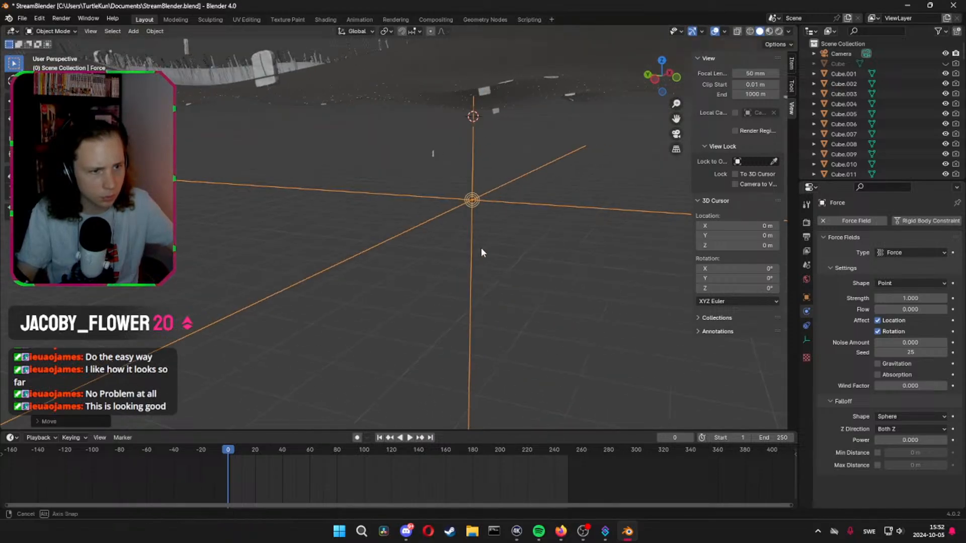
pyautogui.moveTo(481, 247); pyautogui.dragTo(448, 337, button='middle')
pyautogui.press('space')
pyautogui.press('space')
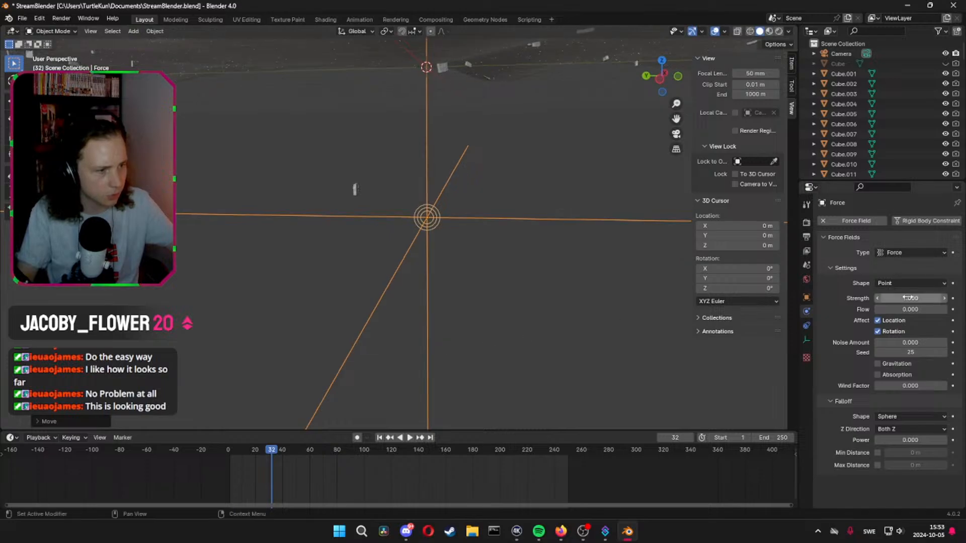
# Set the Force field's strength to 20000 and replay the simulation from the start to frame 16, checking where the headstone flies
pyautogui.moveTo(911, 298); pyautogui.dragTo(943, 298)
pyautogui.click(912, 298)
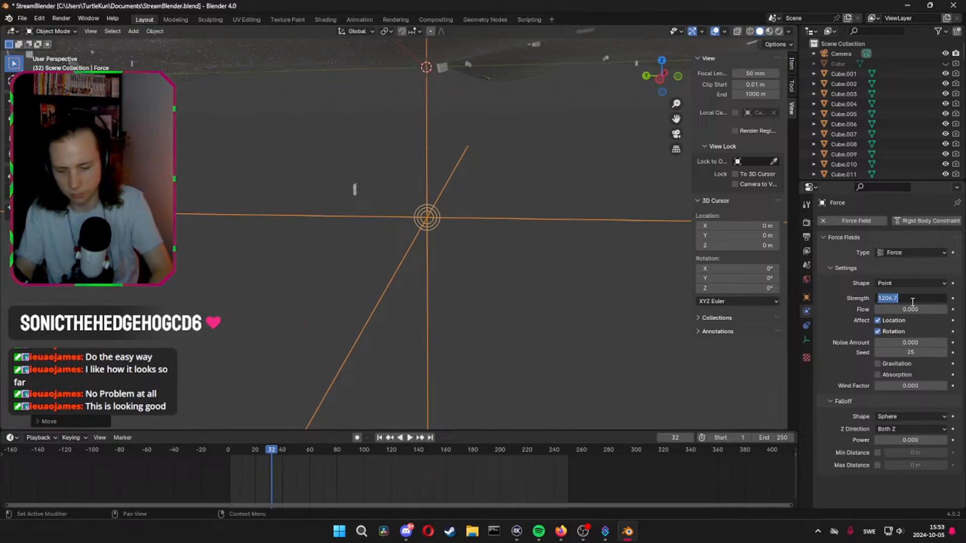
pyautogui.write('20000')
pyautogui.press('Return')
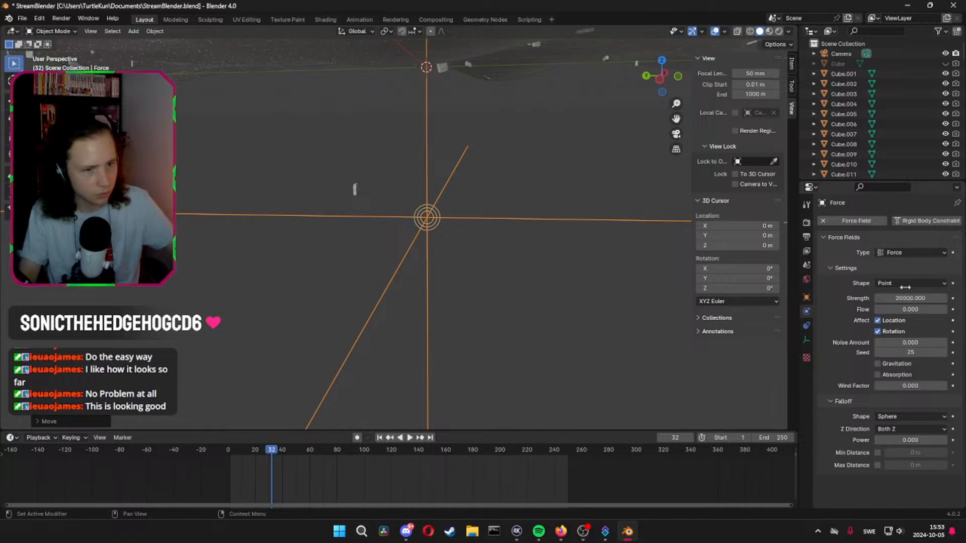
pyautogui.click(207, 455)
pyautogui.press('space')
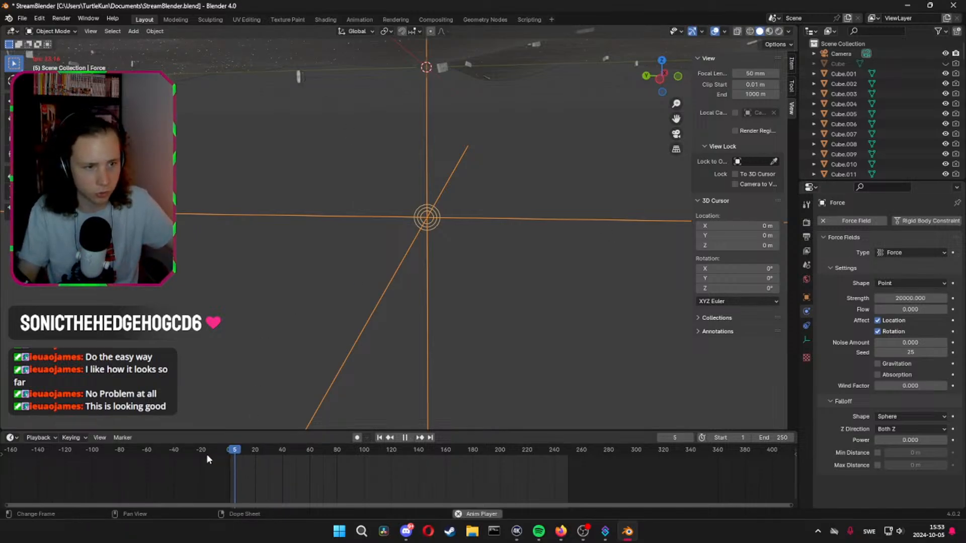
pyautogui.press('space')
pyautogui.scroll(-4, 477, 231)
pyautogui.moveTo(476, 232); pyautogui.dragTo(349, 213, button='middle')
pyautogui.moveTo(301, 77); pyautogui.dragTo(367, 138, button='middle')
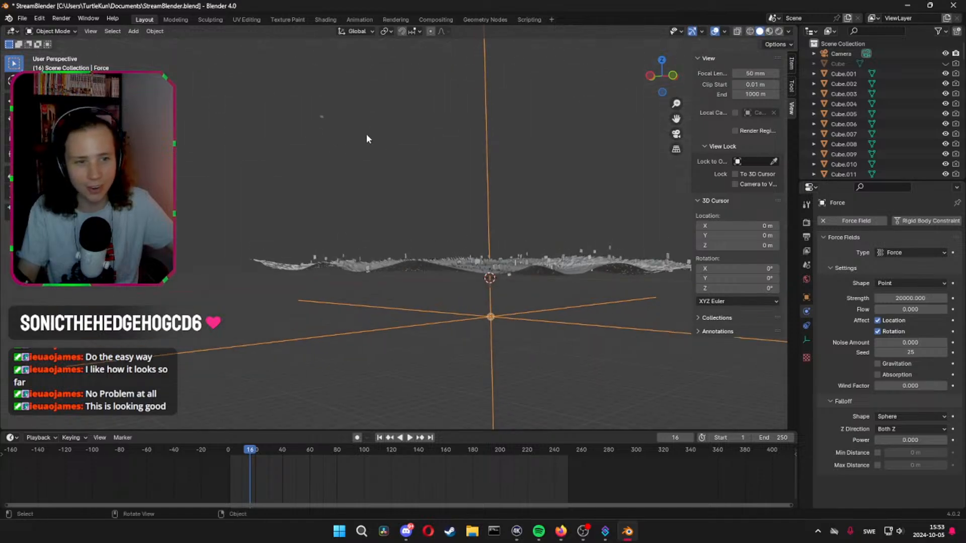
# Set the Force field's strength to 5000 and replay the simulation from the start to frame 37
pyautogui.click(919, 299)
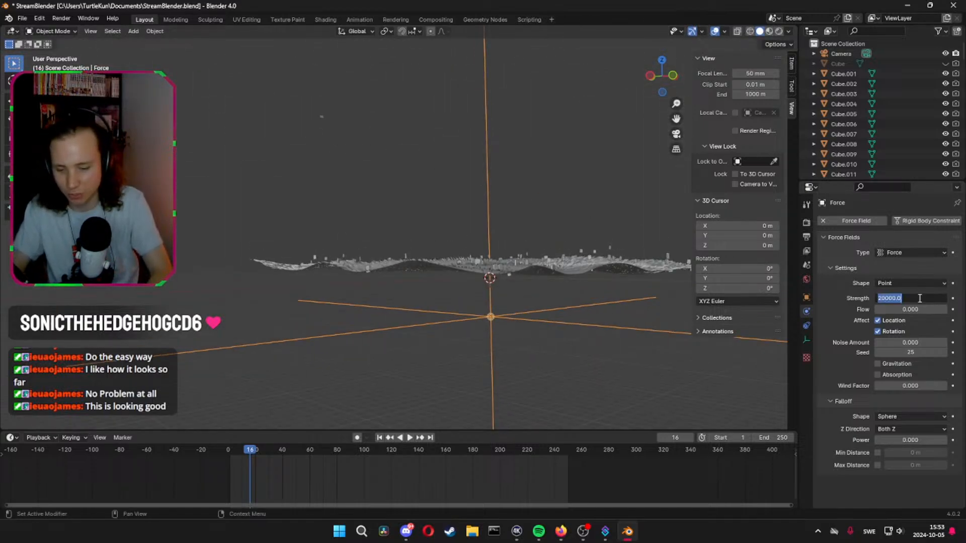
pyautogui.write('5000')
pyautogui.press('Return')
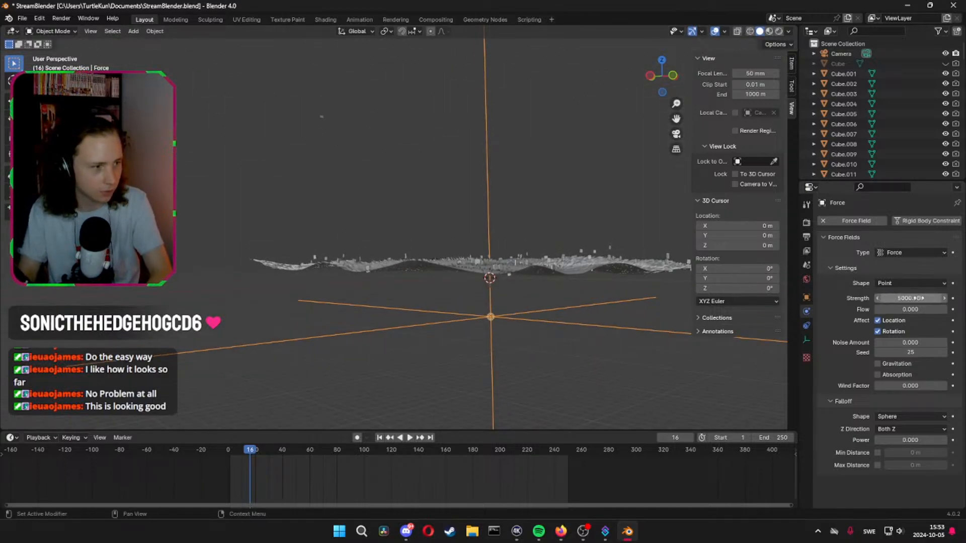
pyautogui.click(228, 449)
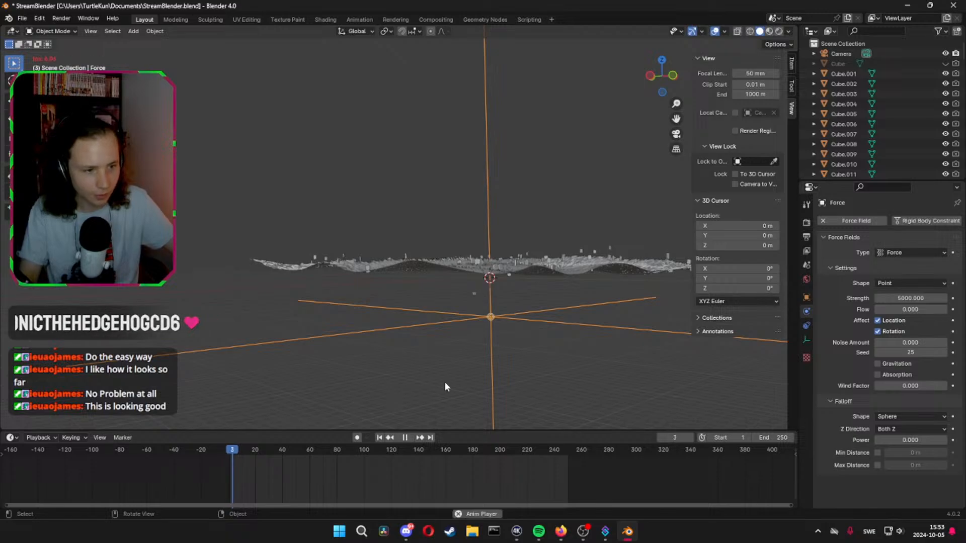
pyautogui.press('space')
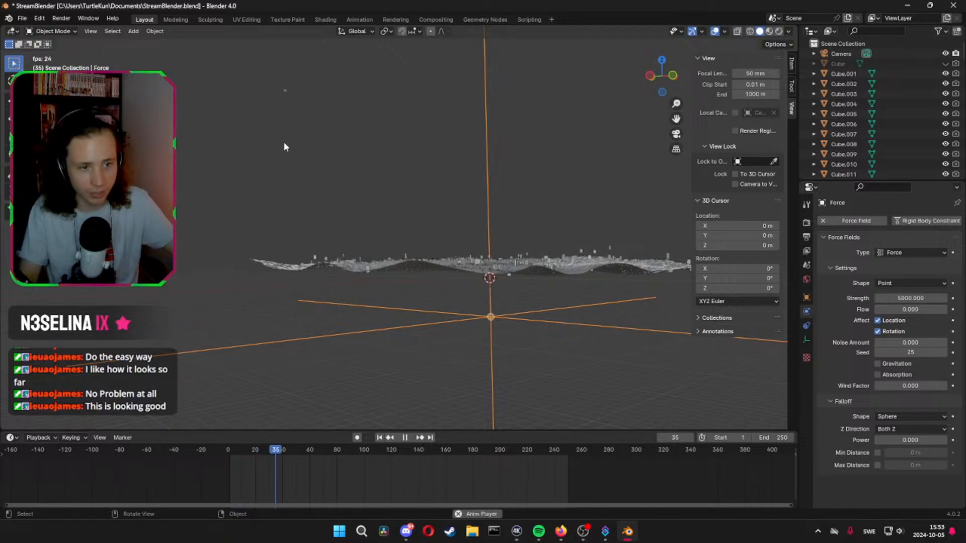
pyautogui.moveTo(260, 163); pyautogui.dragTo(347, 329, button='middle')
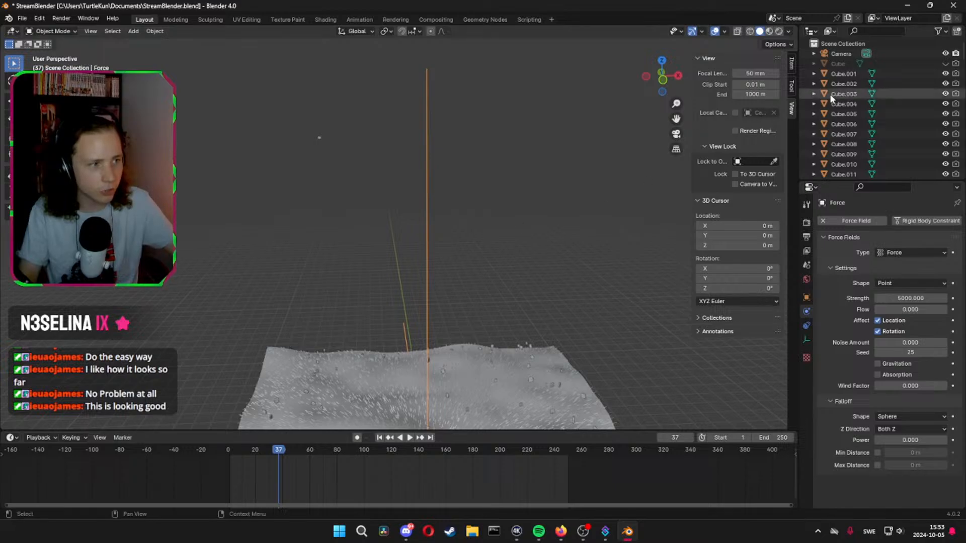
# Select headstones Cube.002 through Cube.099 with Cube.002 active, and look through their object options
pyautogui.click(844, 74)
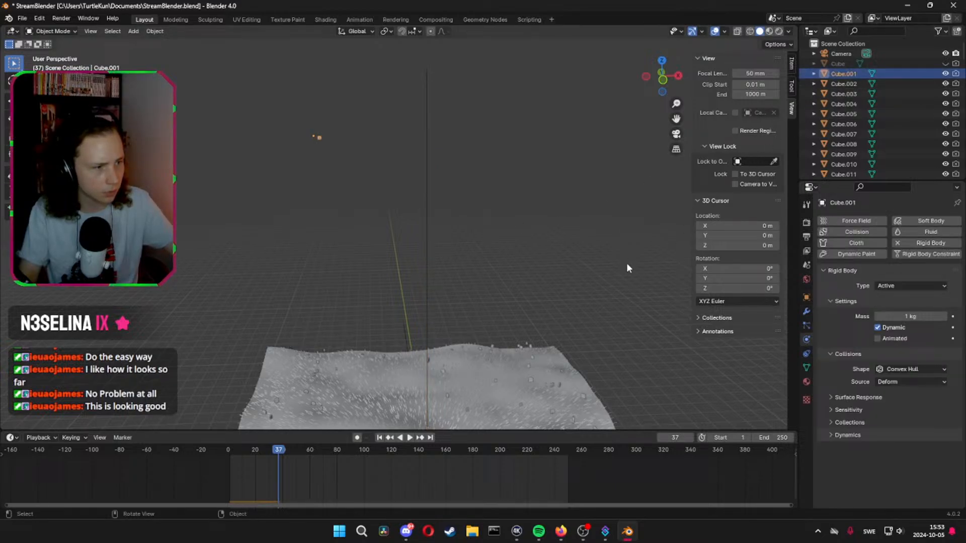
pyautogui.click(843, 84)
pyautogui.scroll(-20, 844, 101)
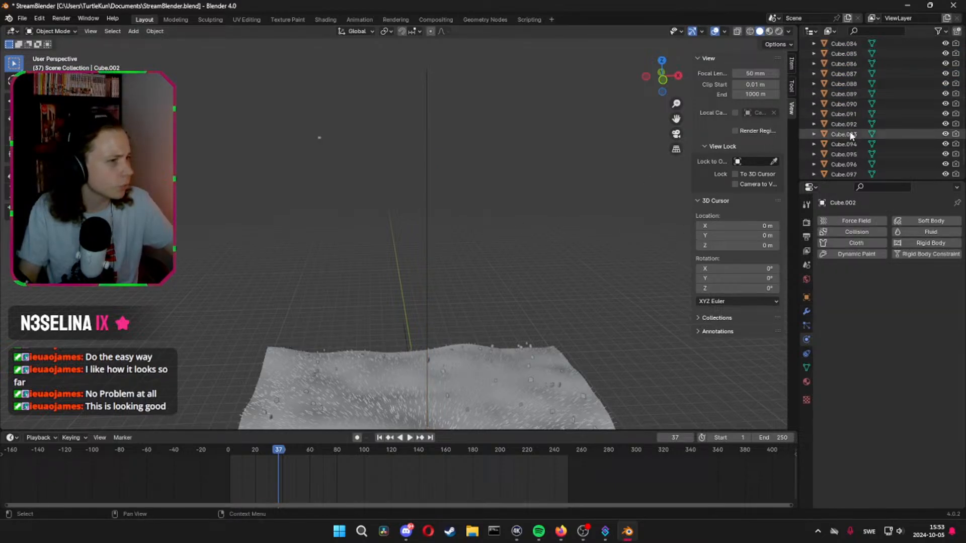
pyautogui.scroll(-10, 850, 132)
pyautogui.keyDown('shift'); pyautogui.click(861, 139); pyautogui.keyUp('shift')
pyautogui.rightClick(319, 135)
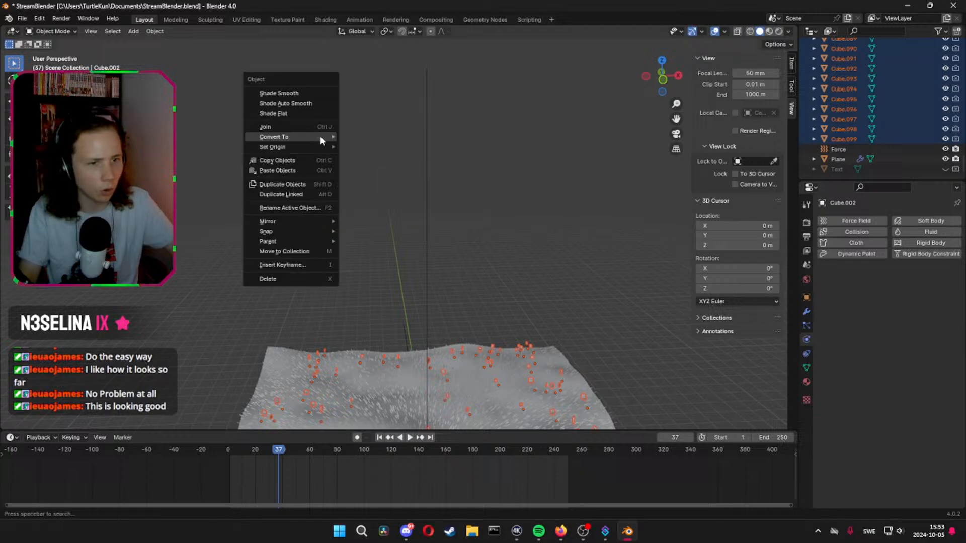
pyautogui.scroll(10, 852, 76)
pyautogui.scroll(12, 848, 81)
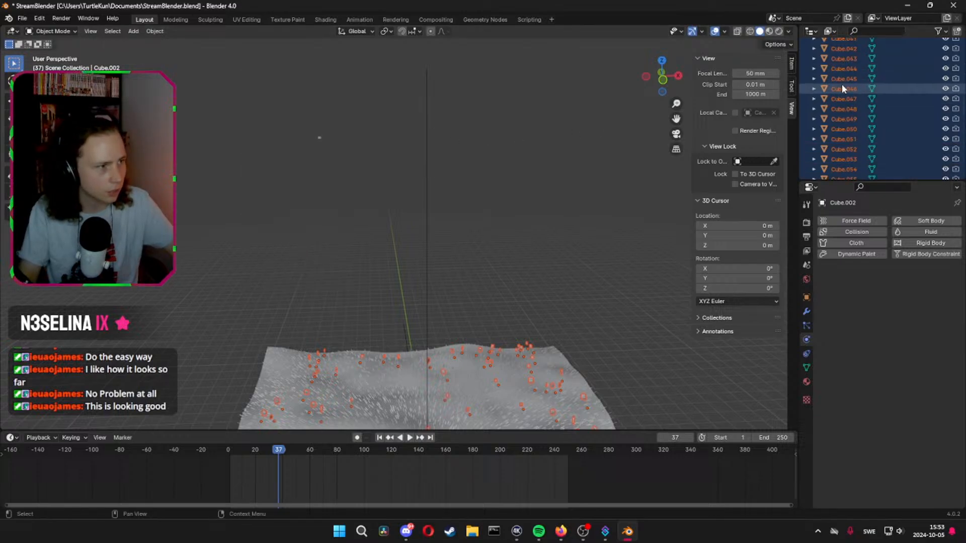
pyautogui.scroll(10, 840, 89)
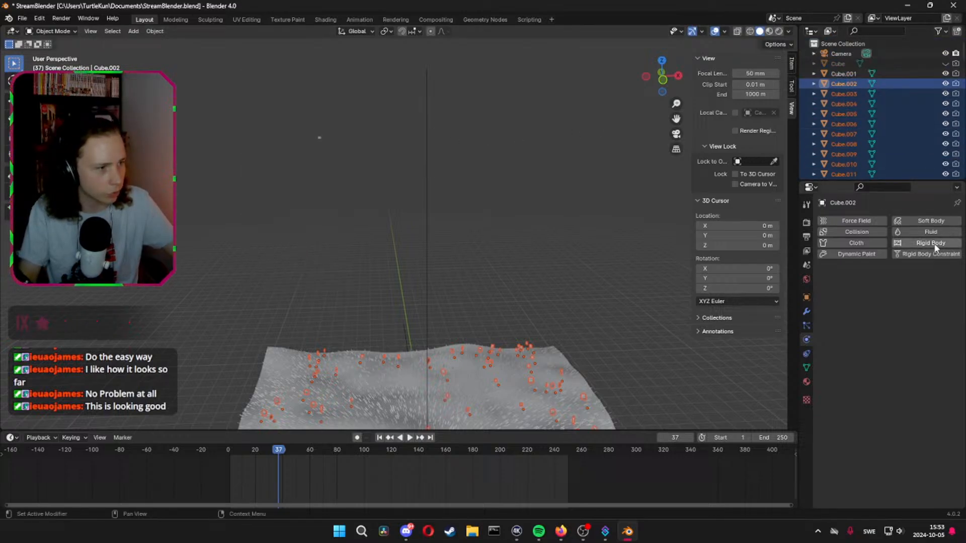
# Select headstones Cube.001 through Cube.099 with Cube.001 active, and look through the object operations for the selection
pyautogui.rightClick(835, 72)
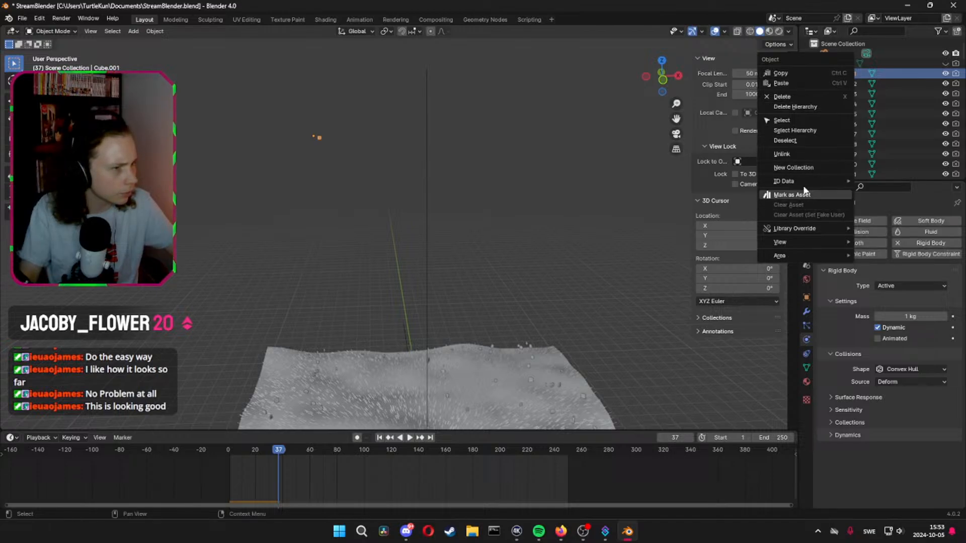
pyautogui.click(498, 169)
pyautogui.click(320, 137)
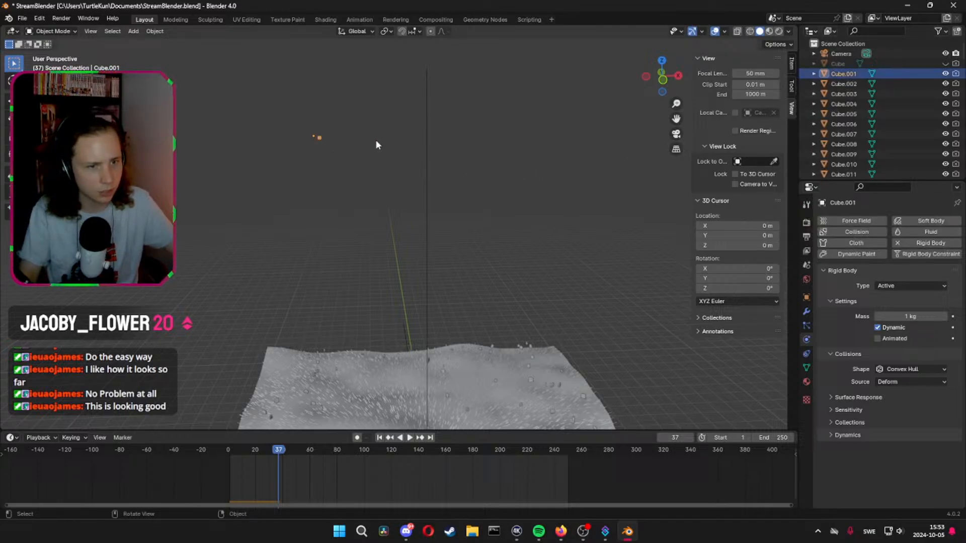
pyautogui.scroll(-20, 908, 131)
pyautogui.scroll(-8, 878, 143)
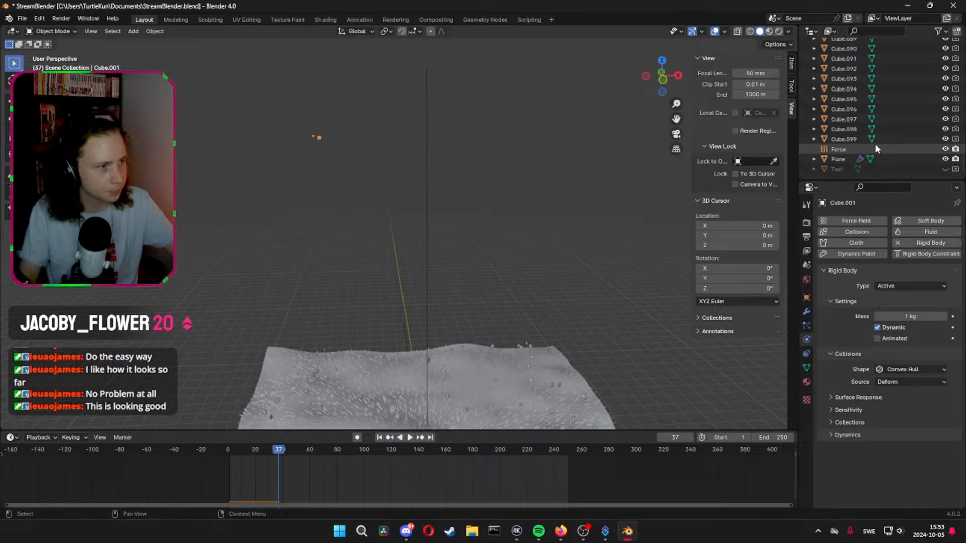
pyautogui.keyDown('shift'); pyautogui.click(853, 137); pyautogui.keyUp('shift')
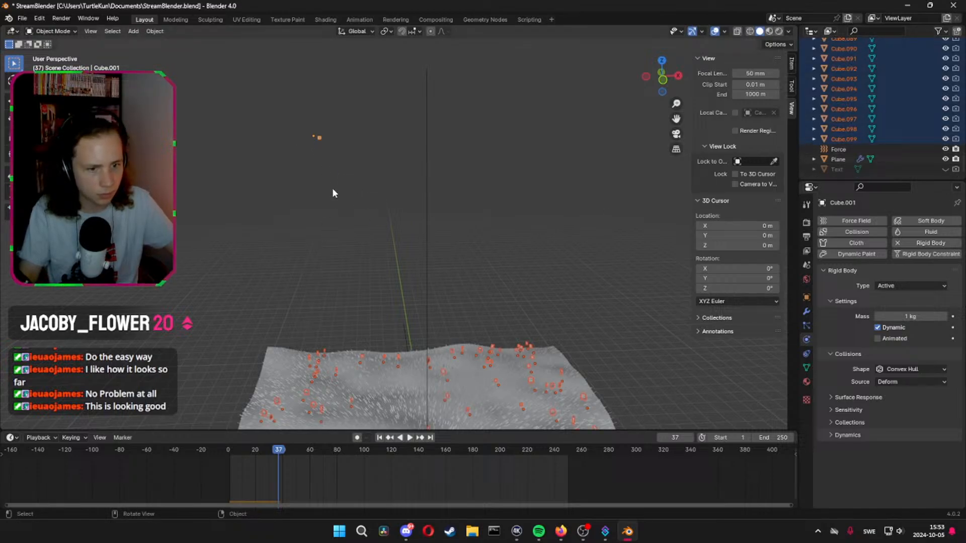
pyautogui.rightClick(318, 137)
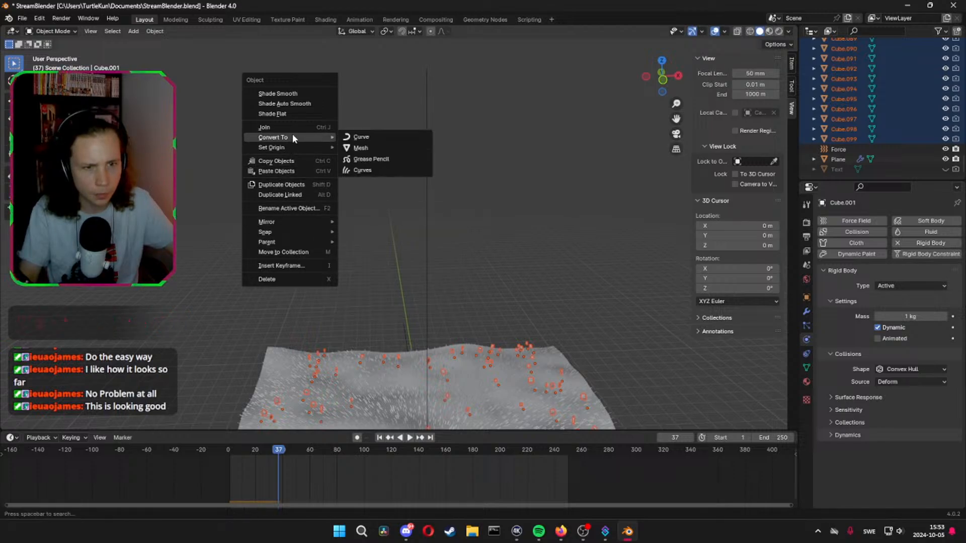
pyautogui.rightClick(360, 355)
pyautogui.moveTo(361, 356)
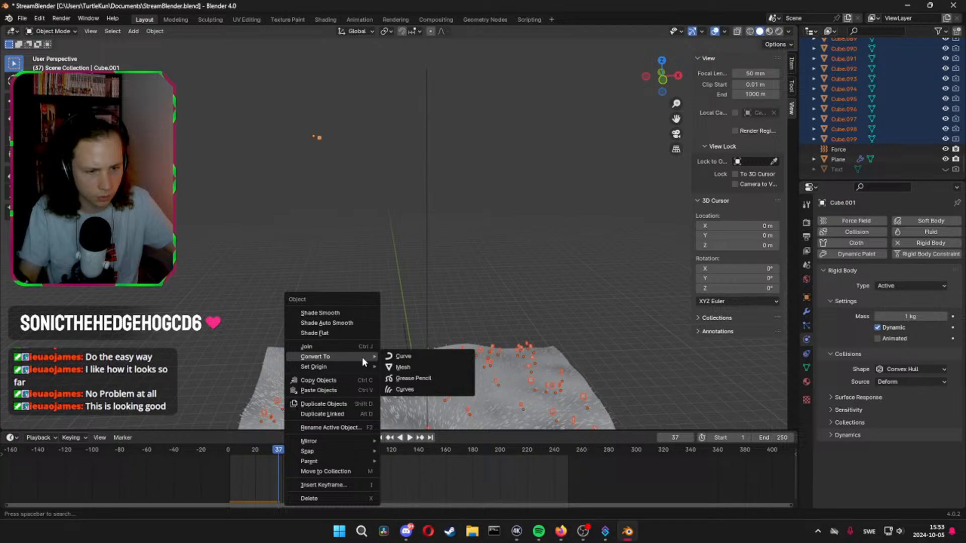
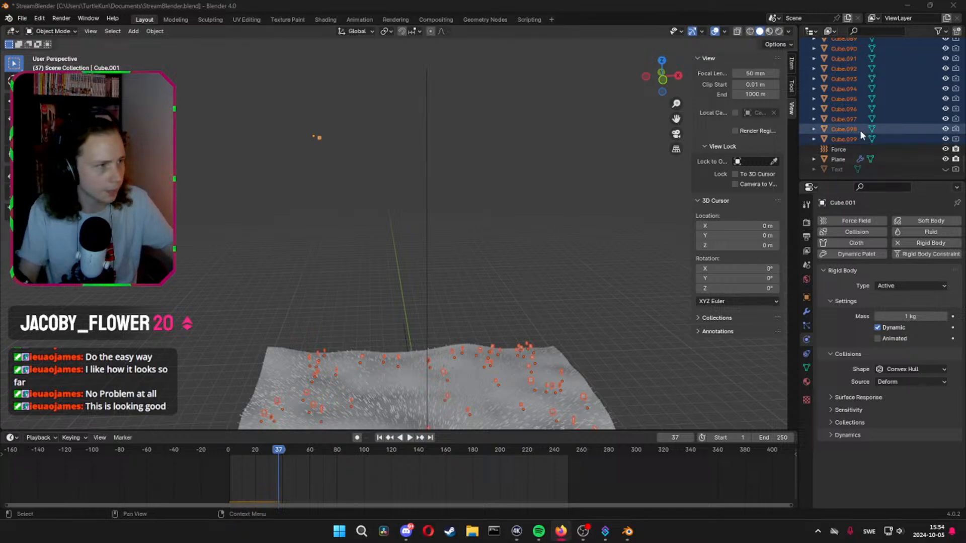
# Select Cube.001 through Cube.099, with Cube.001 as the active object
pyautogui.click(850, 139)
pyautogui.scroll(5, 847, 136)
pyautogui.scroll(15, 845, 136)
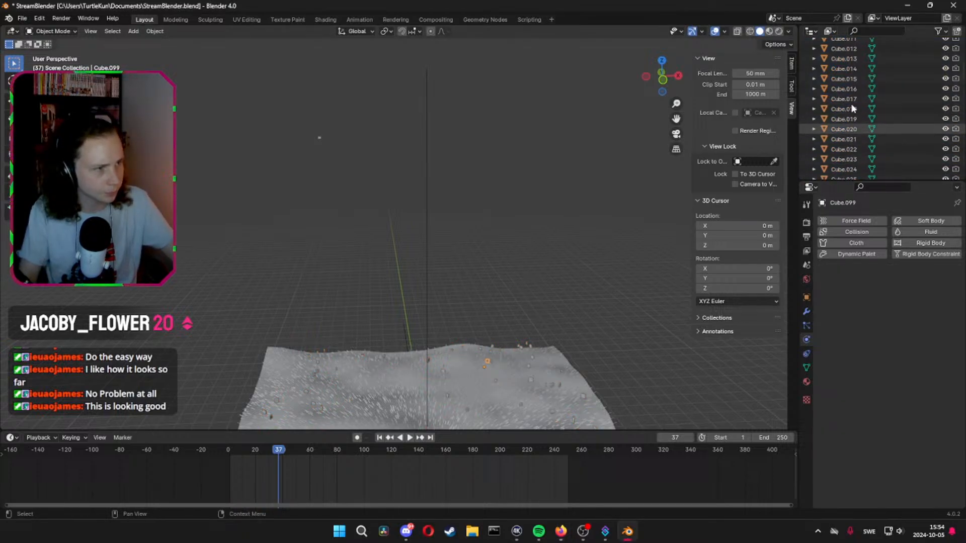
pyautogui.keyDown('shift'); pyautogui.click(843, 84); pyautogui.keyUp('shift')
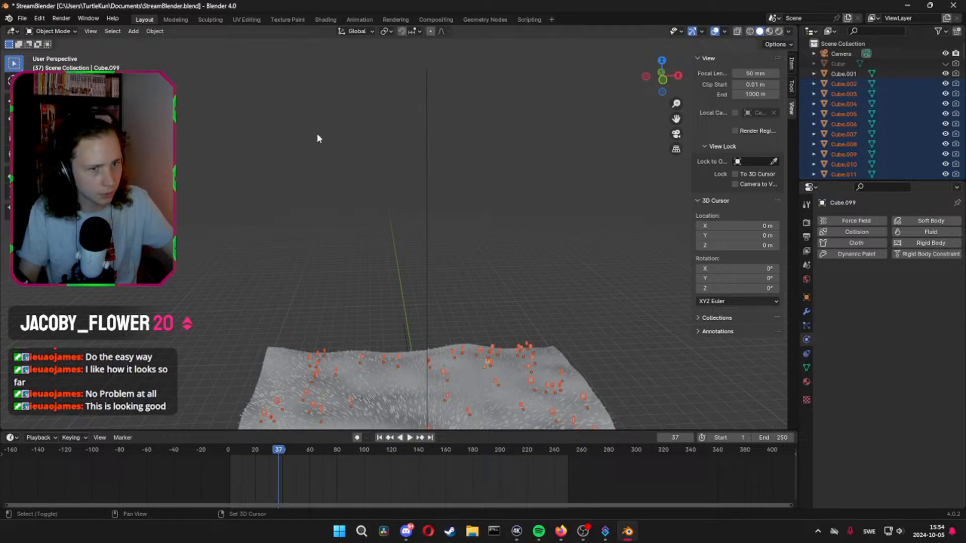
pyautogui.keyDown('shift'); pyautogui.click(319, 137); pyautogui.keyUp('shift')
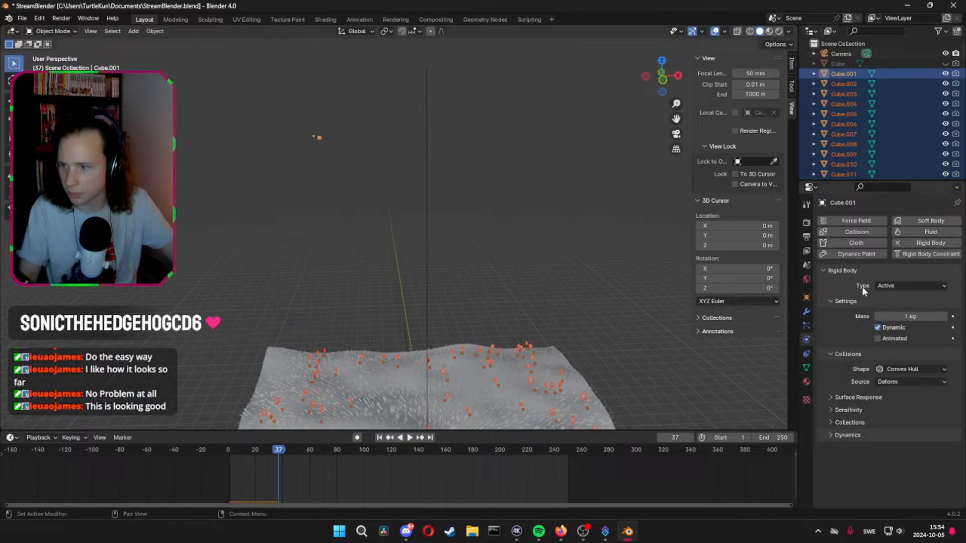
pyautogui.click(792, 88)
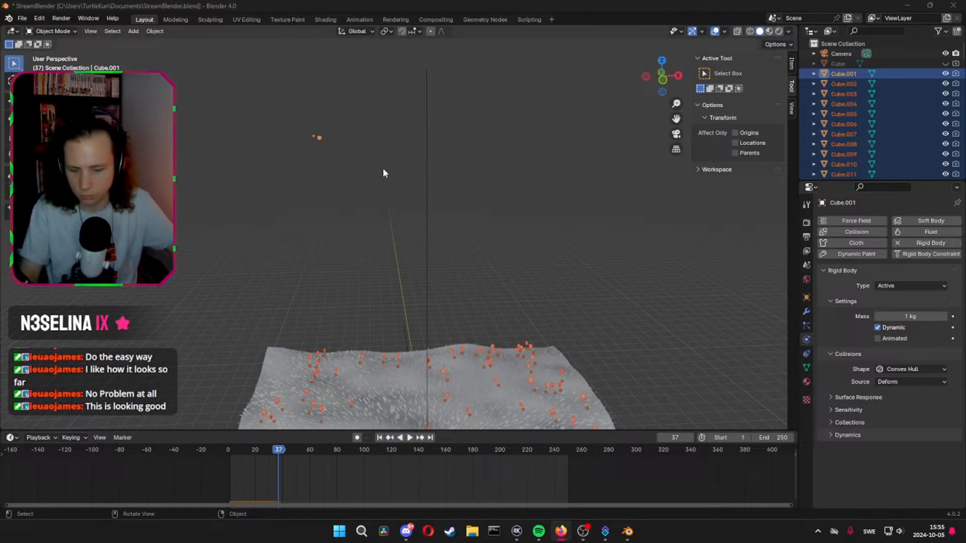
pyautogui.click(628, 532)
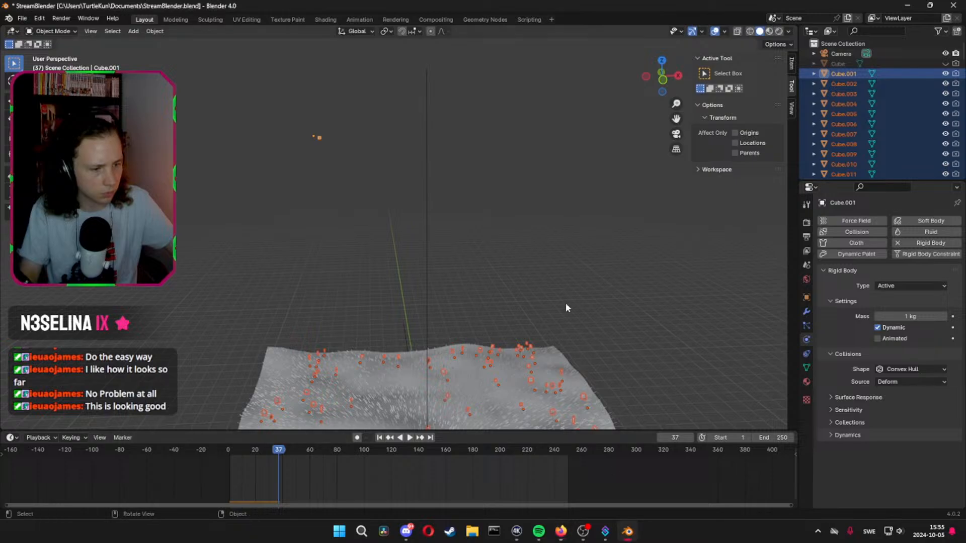
pyautogui.hotkey('ctrl', 'c')
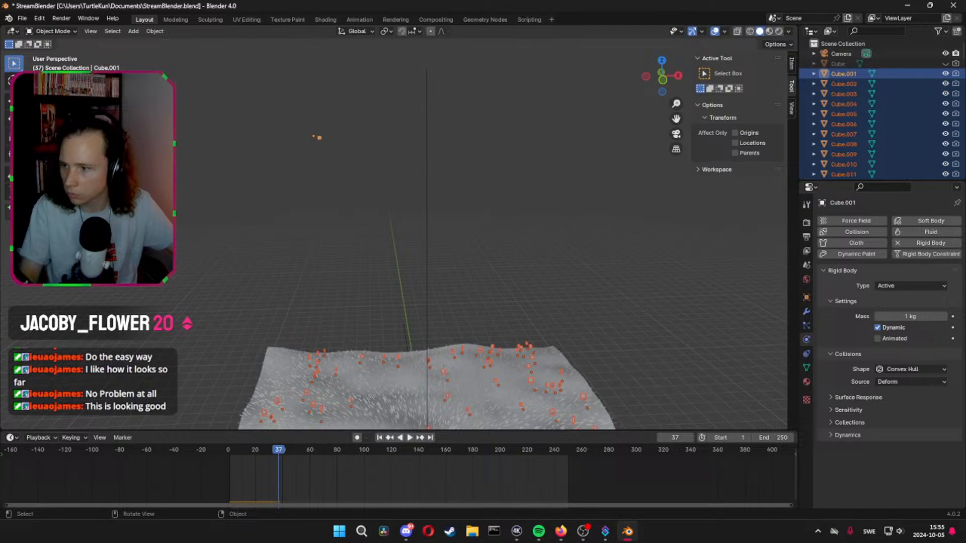
pyautogui.hotkey('alt', 'Tab')
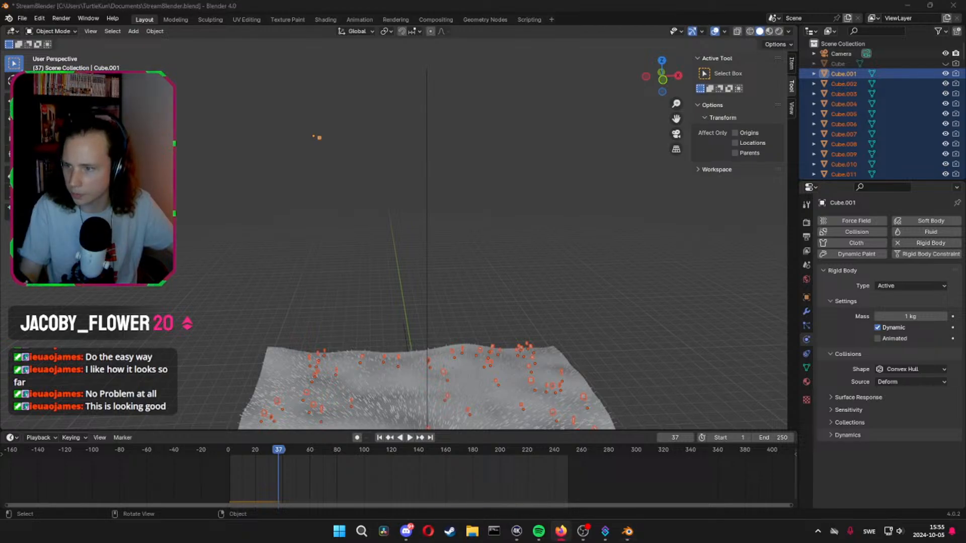
# Play the rigid body simulation briefly, replay it from the start, and return to frame 0
pyautogui.click(627, 532)
pyautogui.press('space')
pyautogui.press('space')
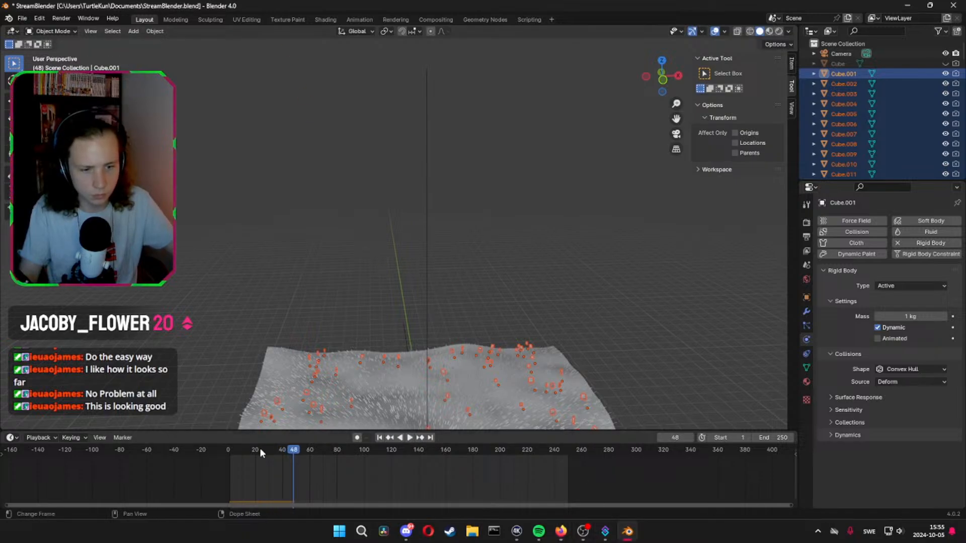
pyautogui.moveTo(257, 450); pyautogui.dragTo(222, 455)
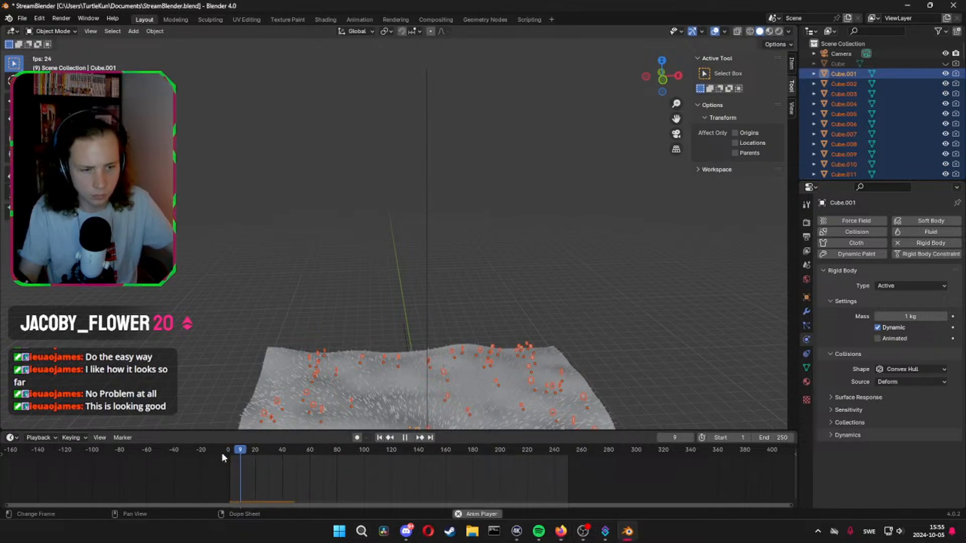
pyautogui.press('Escape')
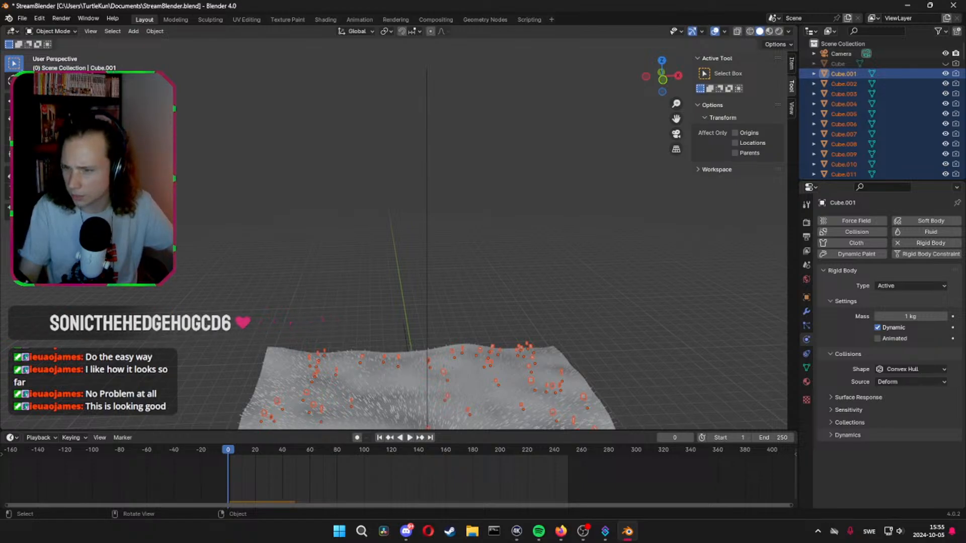
# Copy the rigid body settings from the active Cube.001 to all the other selected cubes
pyautogui.moveTo(251, 454)
pyautogui.mouseDown()
pyautogui.moveTo(236, 450)
pyautogui.moveTo(252, 454)
pyautogui.mouseUp()
pyautogui.press('F3')
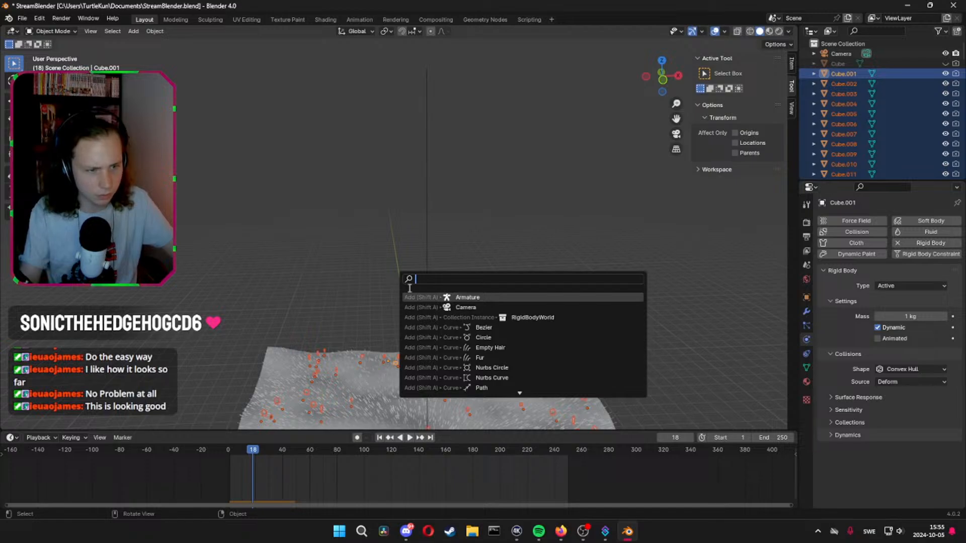
pyautogui.write('cop')
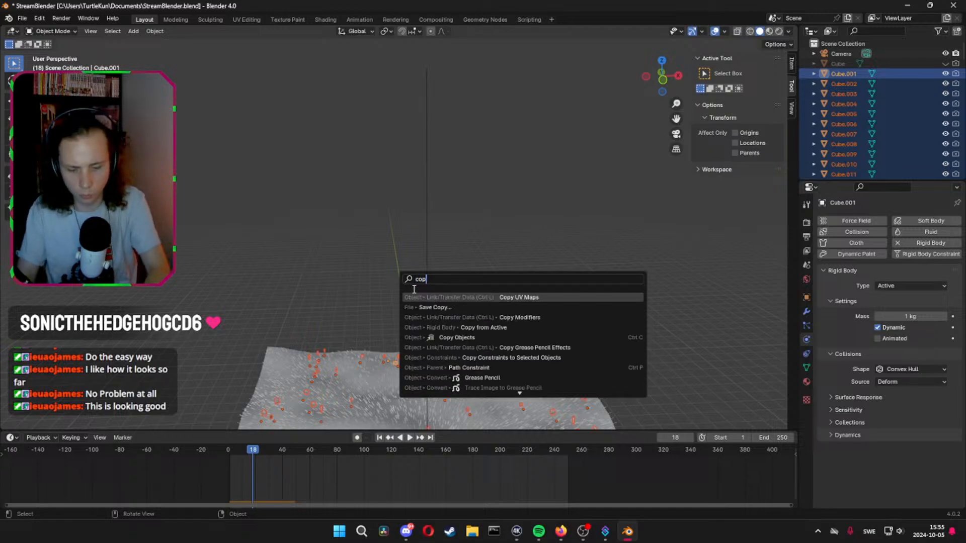
pyautogui.write('y')
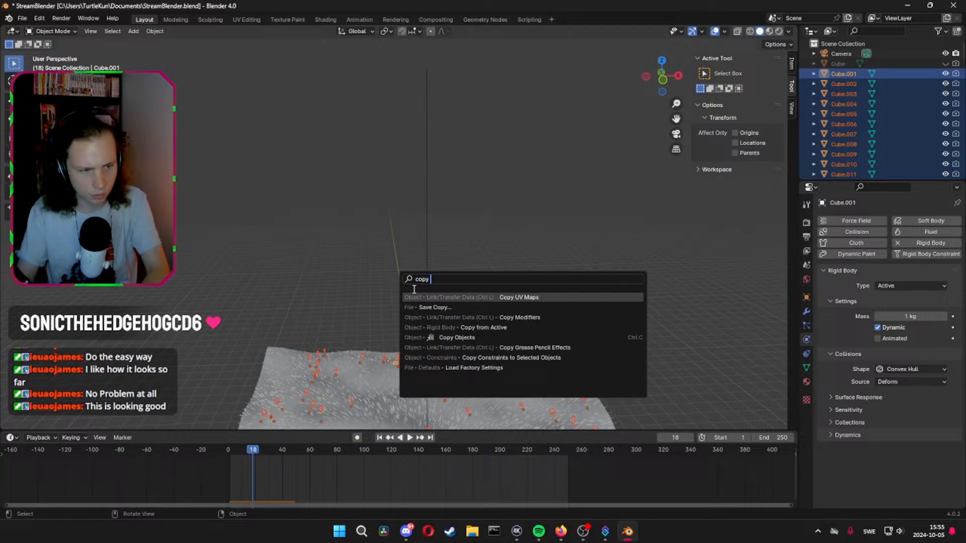
pyautogui.click(468, 328)
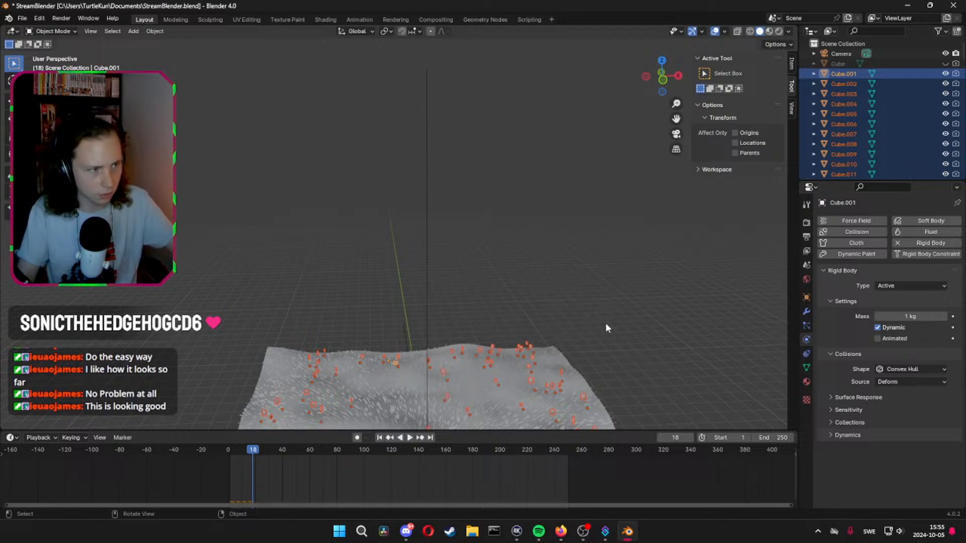
# Compare the rigid body settings of Cube.001 and Cube.002
pyautogui.click(848, 84)
pyautogui.click(853, 75)
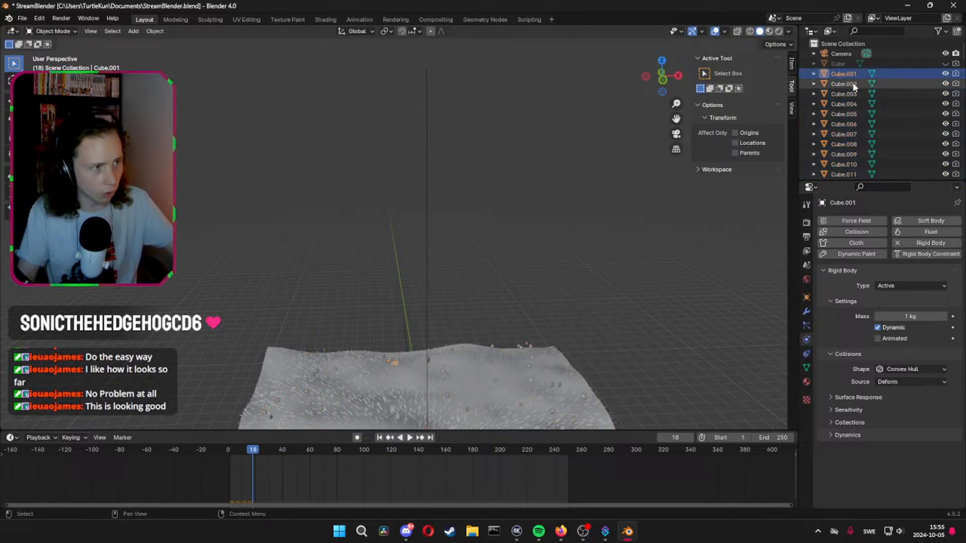
pyautogui.click(854, 85)
# Rewind to frame 0 and play the simulation with a closer view of the cubes on the terrain
pyautogui.moveTo(248, 452); pyautogui.dragTo(227, 451)
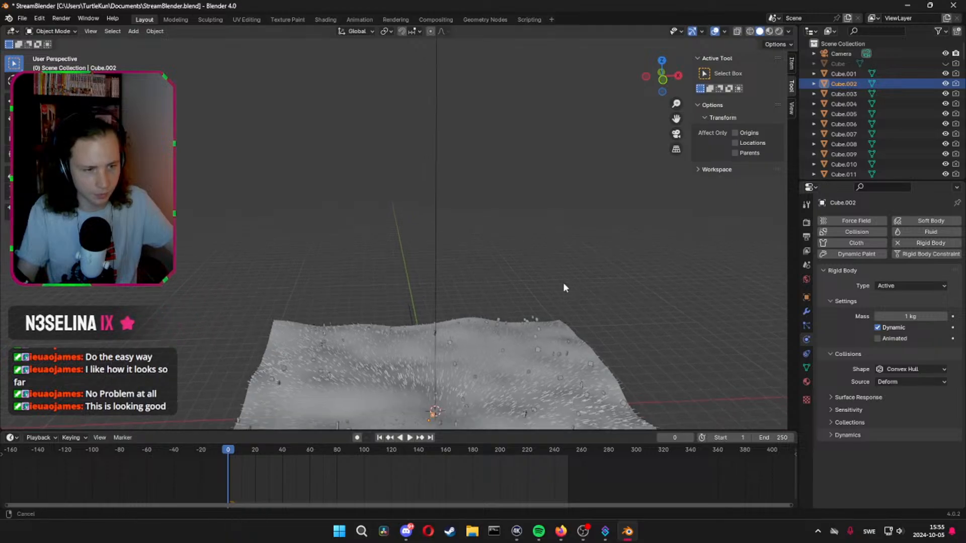
pyautogui.keyDown('shift'); pyautogui.moveTo(563, 282); pyautogui.dragTo(555, 179, button='middle'); pyautogui.keyUp('shift')
pyautogui.scroll(6, 556, 179)
pyautogui.keyDown('shift'); pyautogui.moveTo(524, 248); pyautogui.dragTo(445, 224, button='middle'); pyautogui.keyUp('shift')
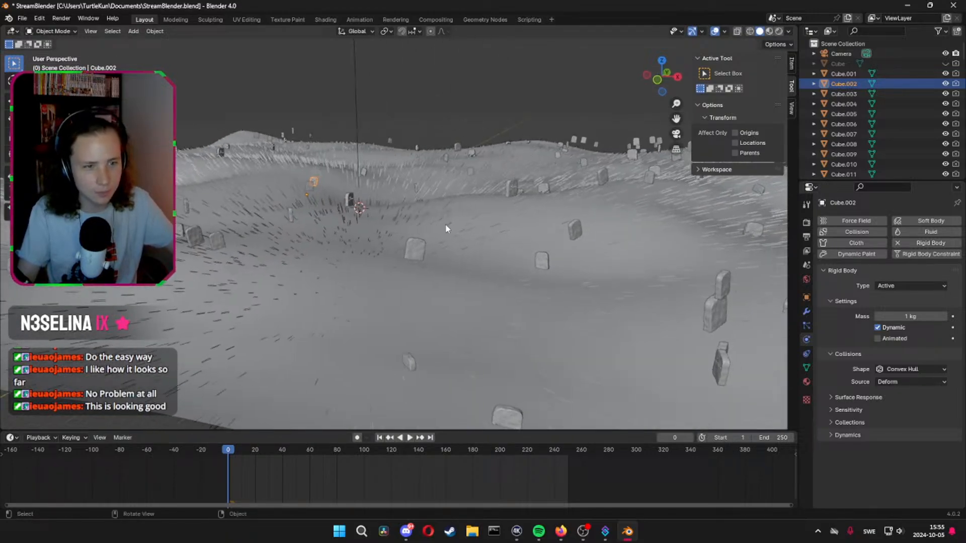
pyautogui.press('space')
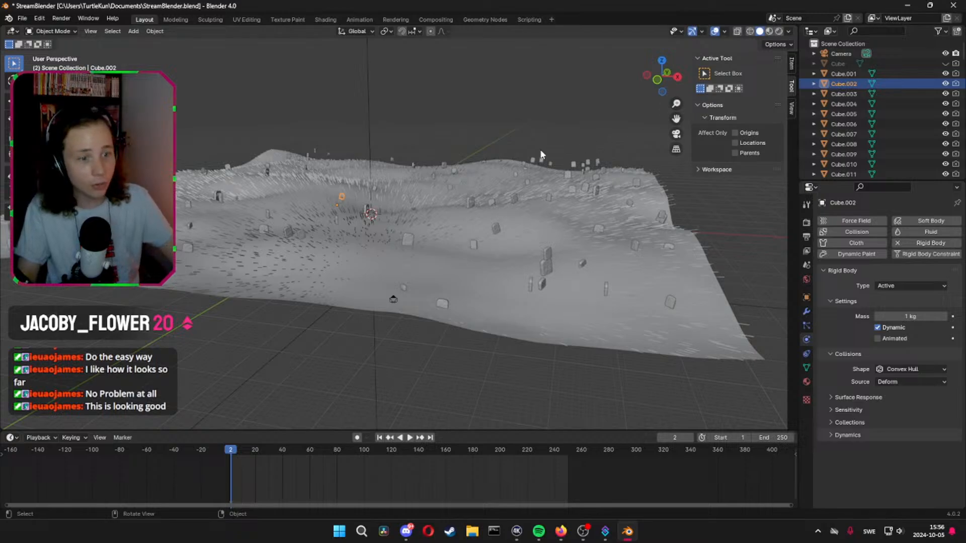
# Save the file and play the simulation up to frame 21 to check how the cubes are launched
pyautogui.hotkey('ctrl', 's')
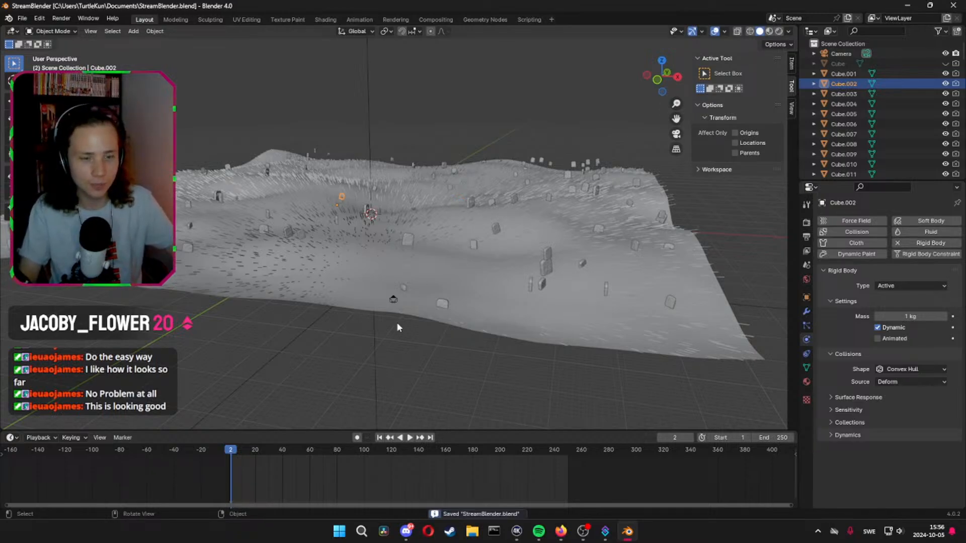
pyautogui.press('space')
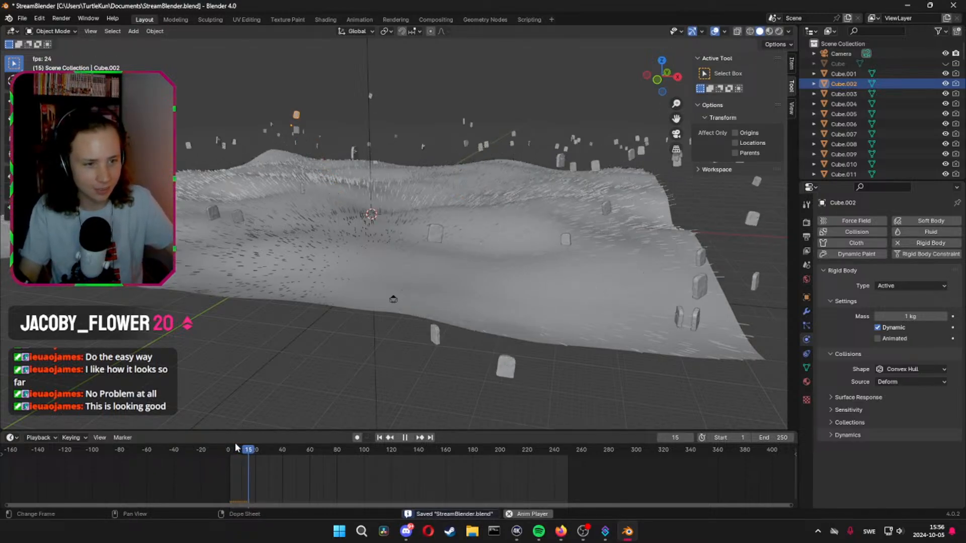
pyautogui.press('space')
pyautogui.moveTo(255, 423); pyautogui.dragTo(399, 277, button='middle')
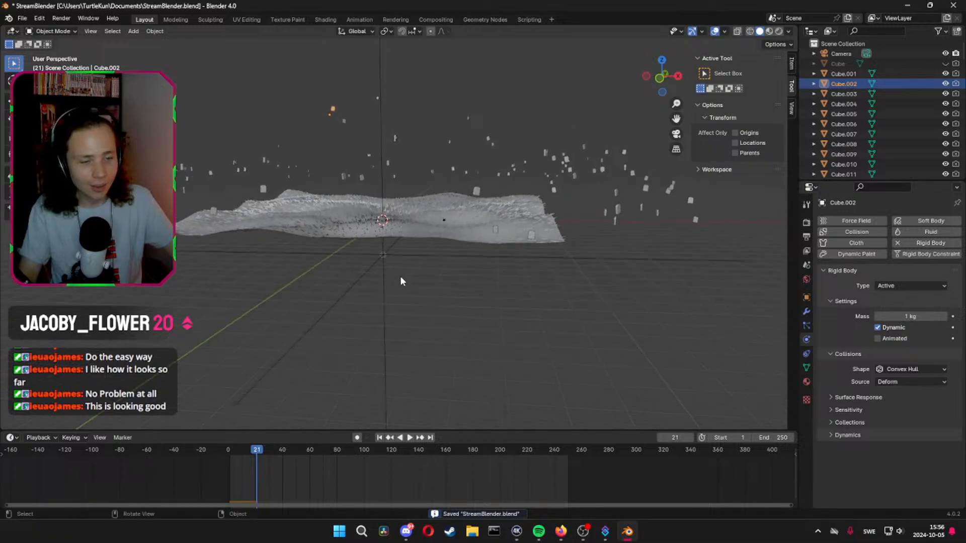
# At frame 0, move the Force field object along the Z axis to a much lower position beneath the terrain
pyautogui.click(382, 256)
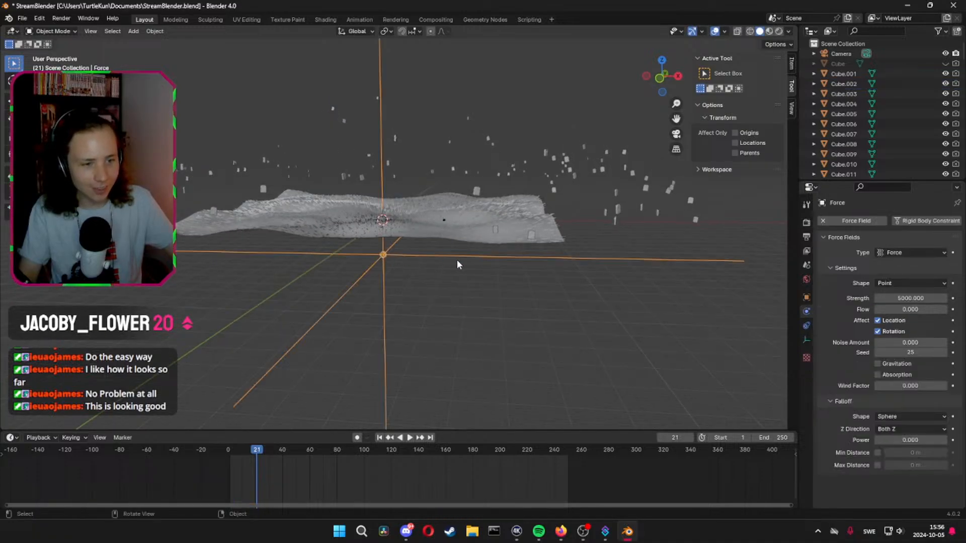
pyautogui.click(228, 455)
pyautogui.press('g')
pyautogui.press('z')
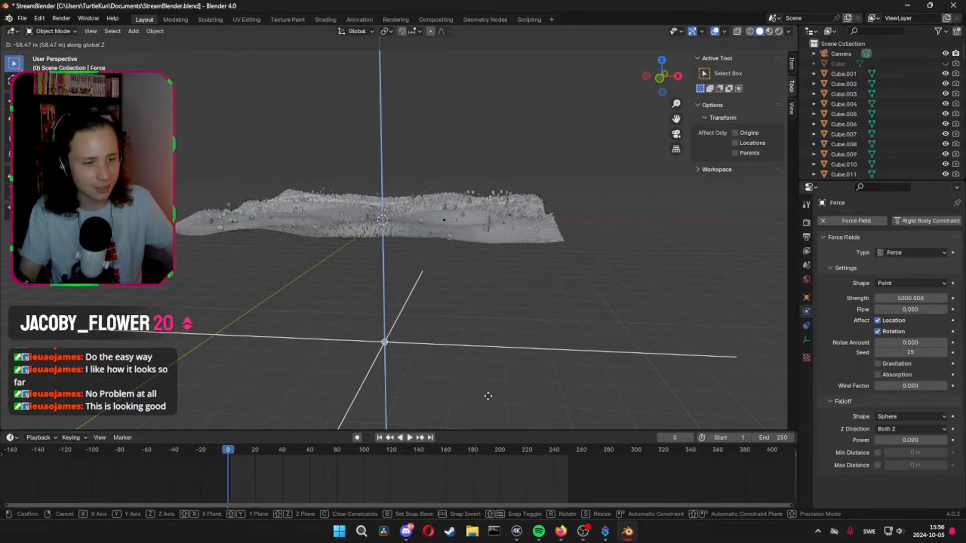
pyautogui.click(486, 196)
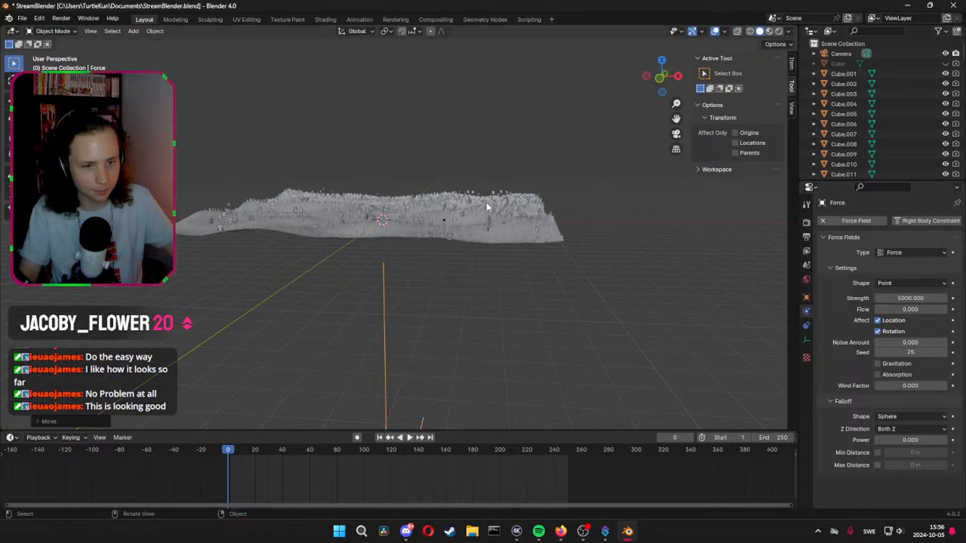
# Play the simulation up to frame 24 to check the effect of the lowered force field
pyautogui.press('space')
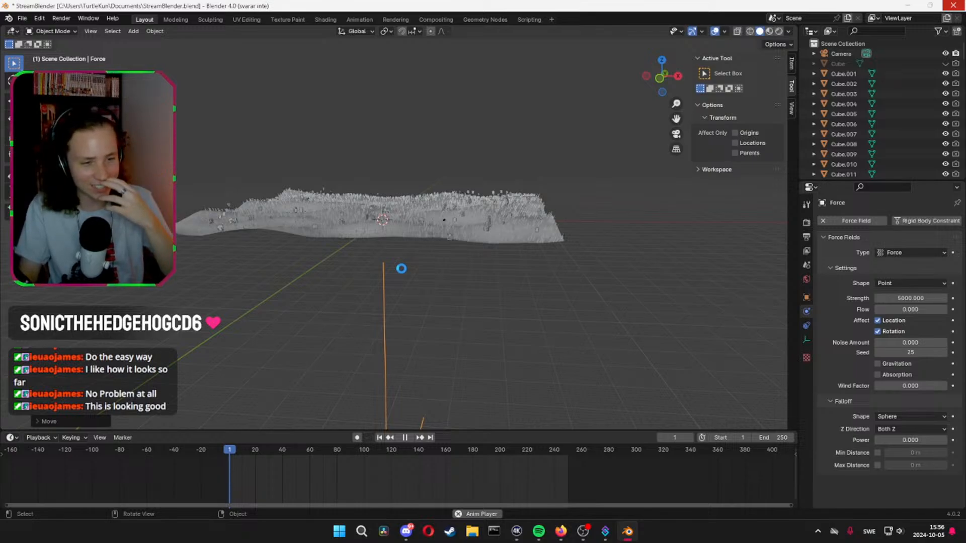
pyautogui.click(401, 268)
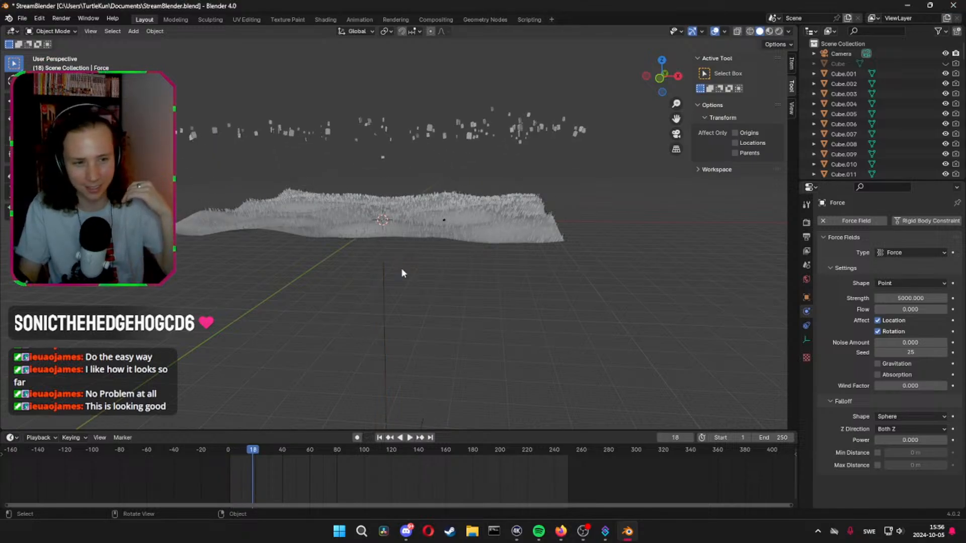
pyautogui.press('space')
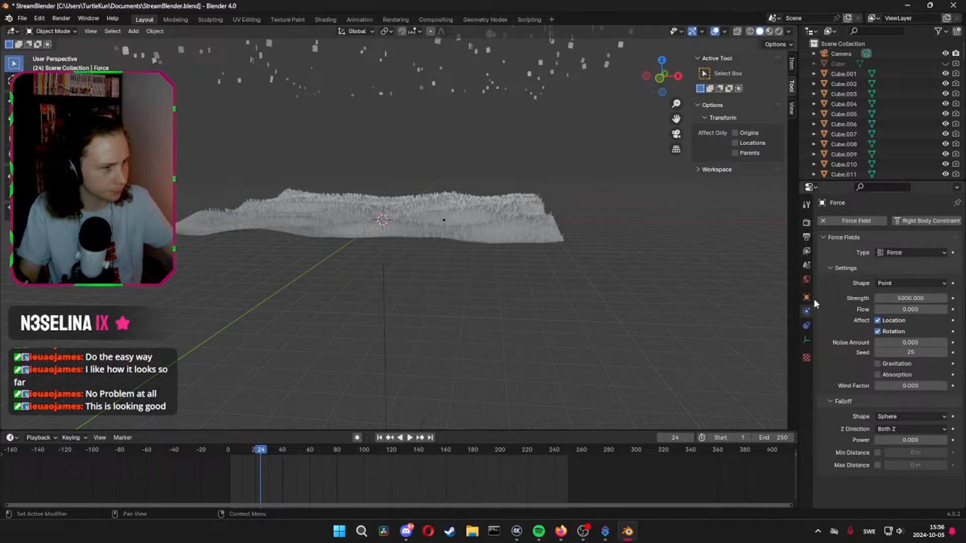
# Set the rigid body mass of Cube.001 to 25 kg
pyautogui.click(861, 75)
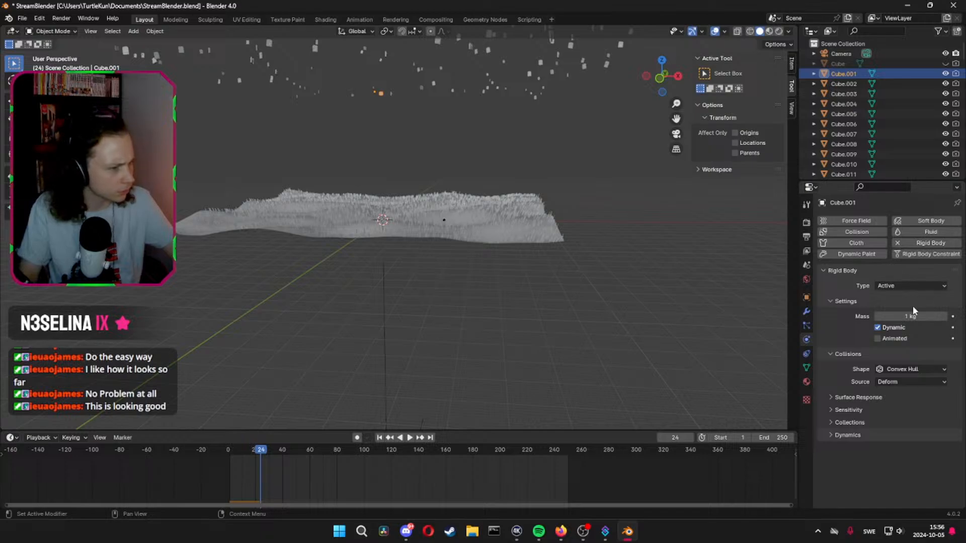
pyautogui.click(921, 317)
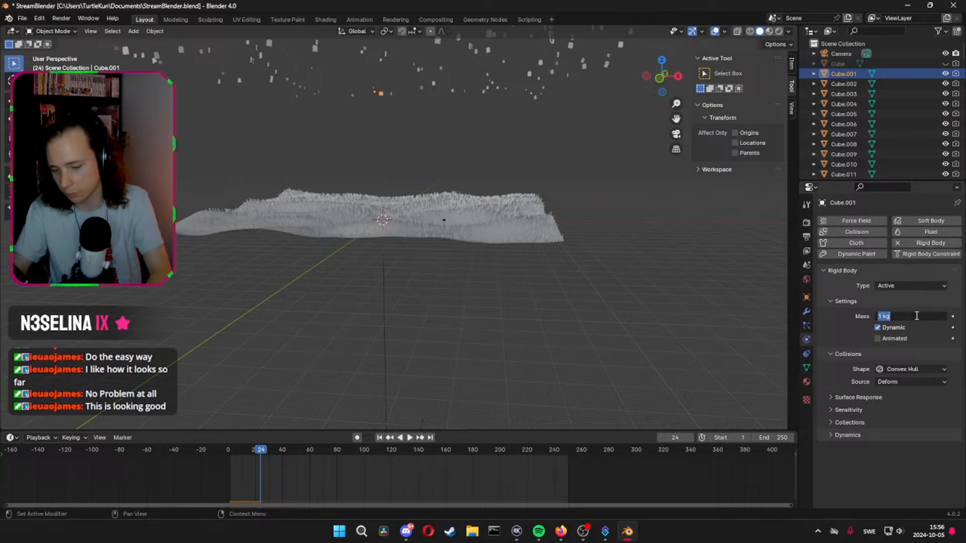
pyautogui.write('25')
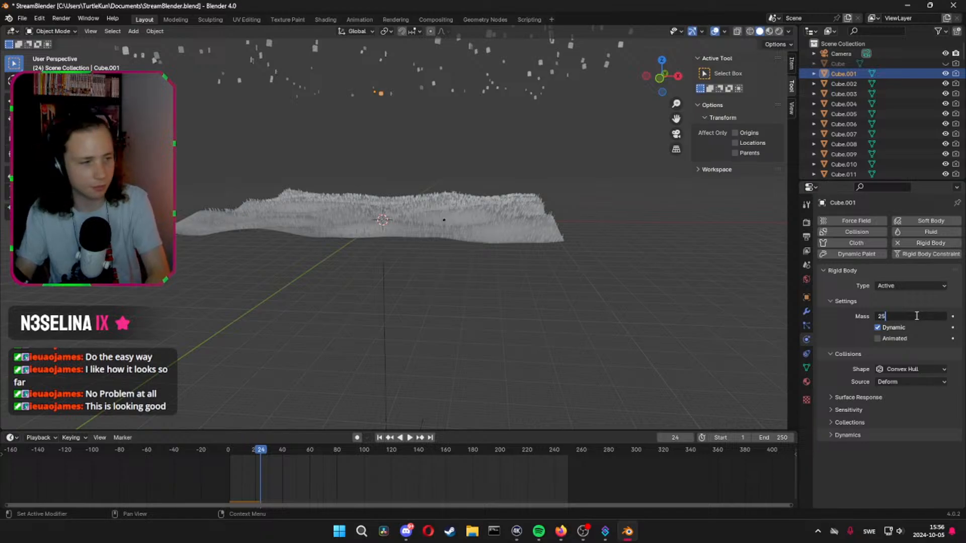
pyautogui.press('Return')
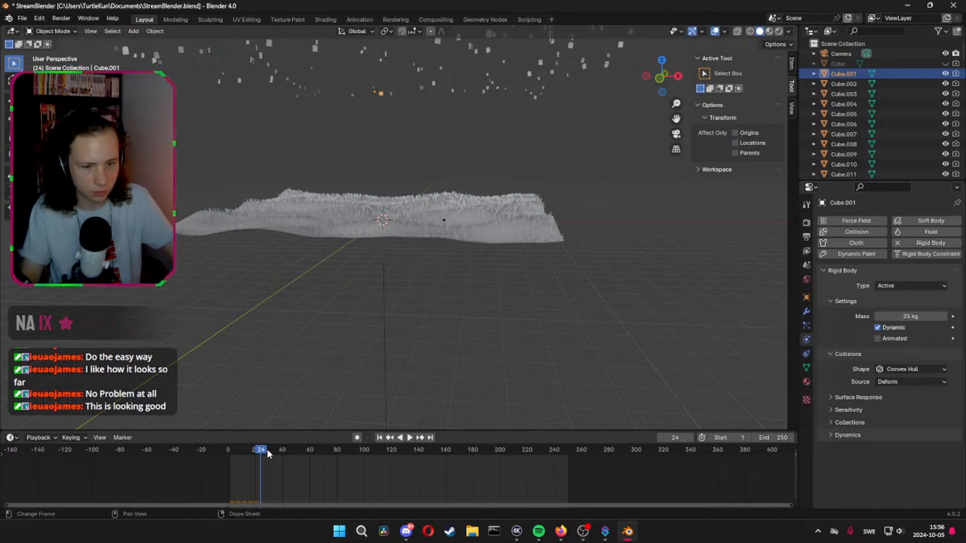
# Replay the simulation from the beginning to check how the heavier Cube.001 reacts to the force field
pyautogui.click(232, 458)
pyautogui.press('space')
pyautogui.press('space')
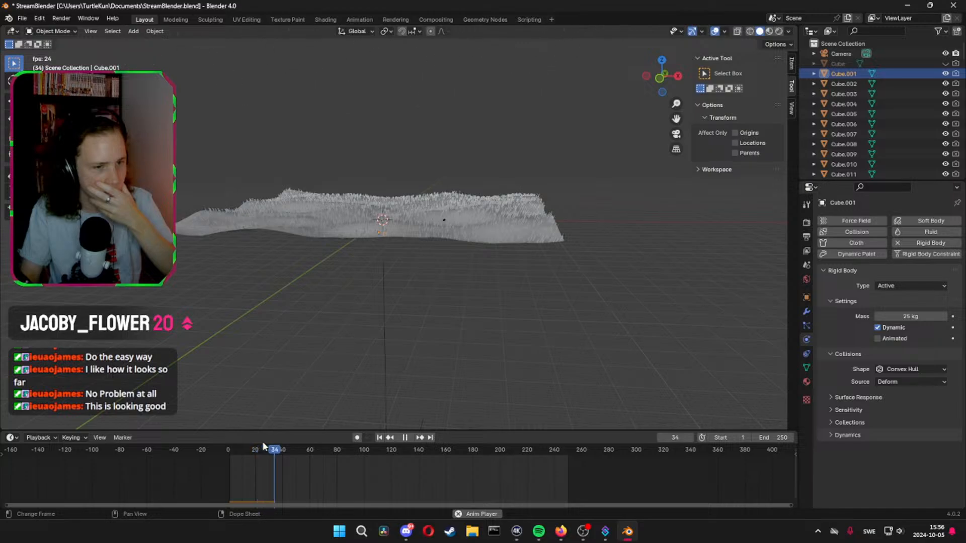
pyautogui.press('space')
# Set the rigid body mass of Cube.001 to 15 kg and replay the simulation from the start
pyautogui.click(905, 316)
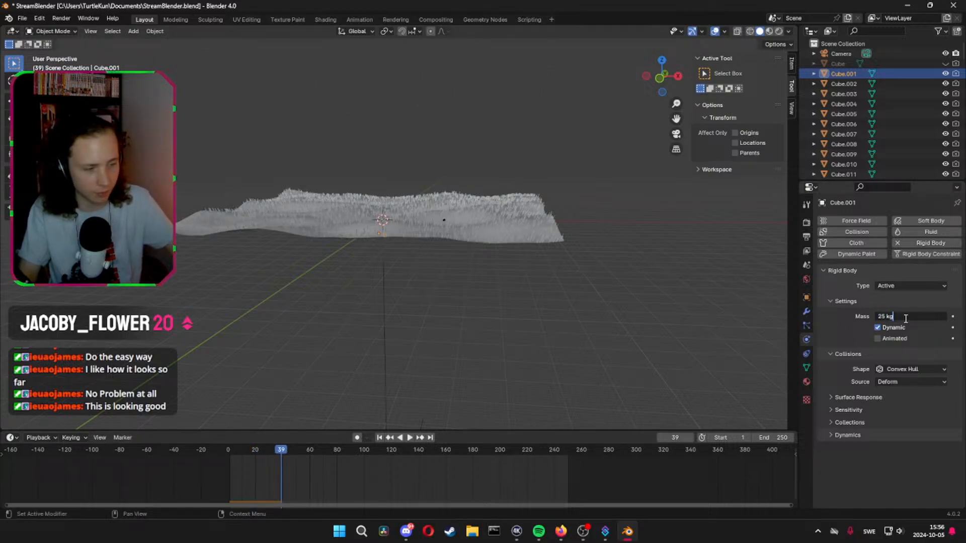
pyautogui.write('15')
pyautogui.press('Return')
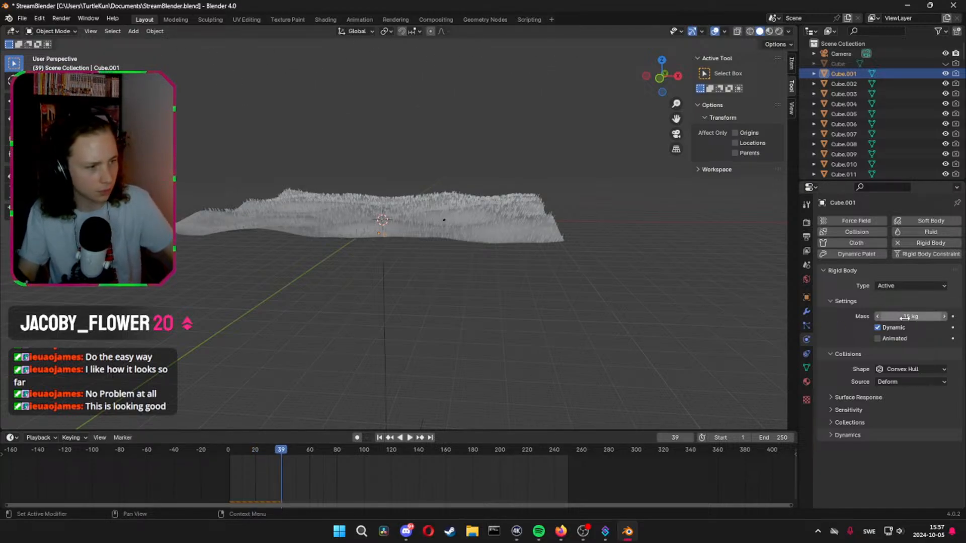
pyautogui.click(225, 454)
pyautogui.press('space')
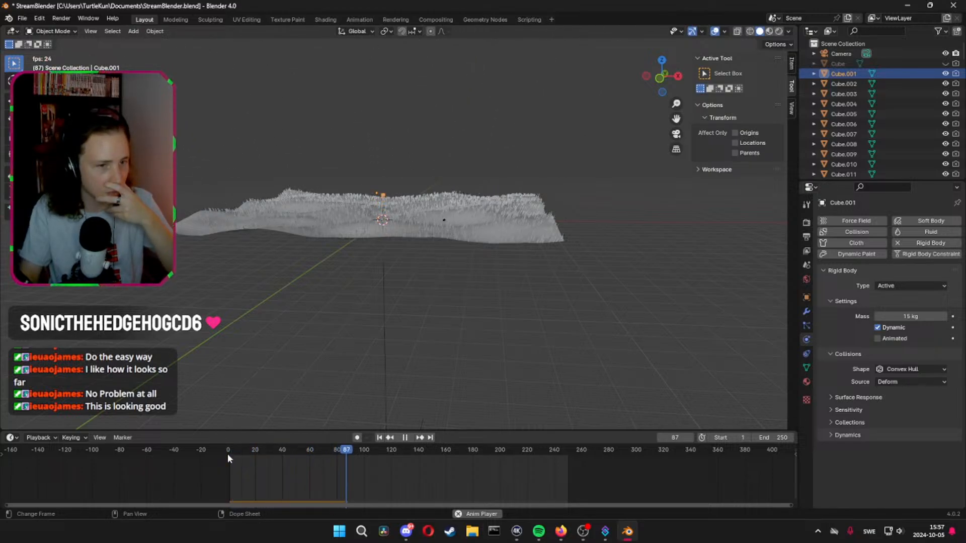
# Stop playback, select all the cubes with Cube.001 as the active one, and copy its rigid body settings to the rest
pyautogui.press('space')
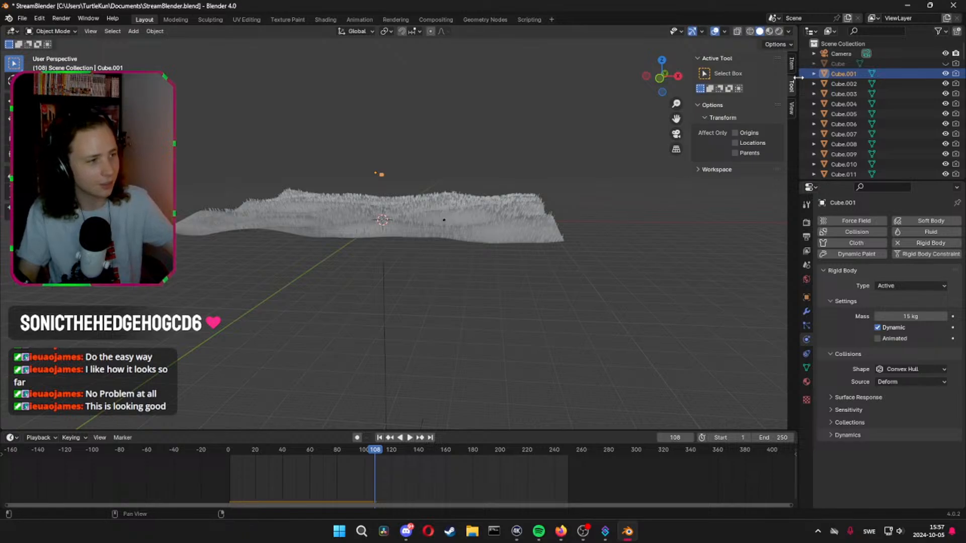
pyautogui.click(853, 84)
pyautogui.scroll(-20, 858, 118)
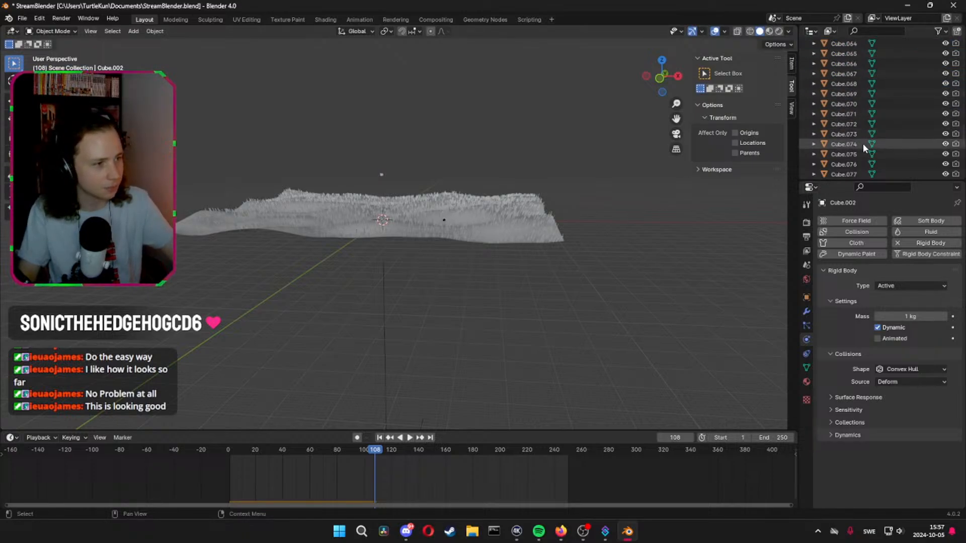
pyautogui.keyDown('shift'); pyautogui.click(854, 141); pyautogui.keyUp('shift')
pyautogui.scroll(20, 866, 144)
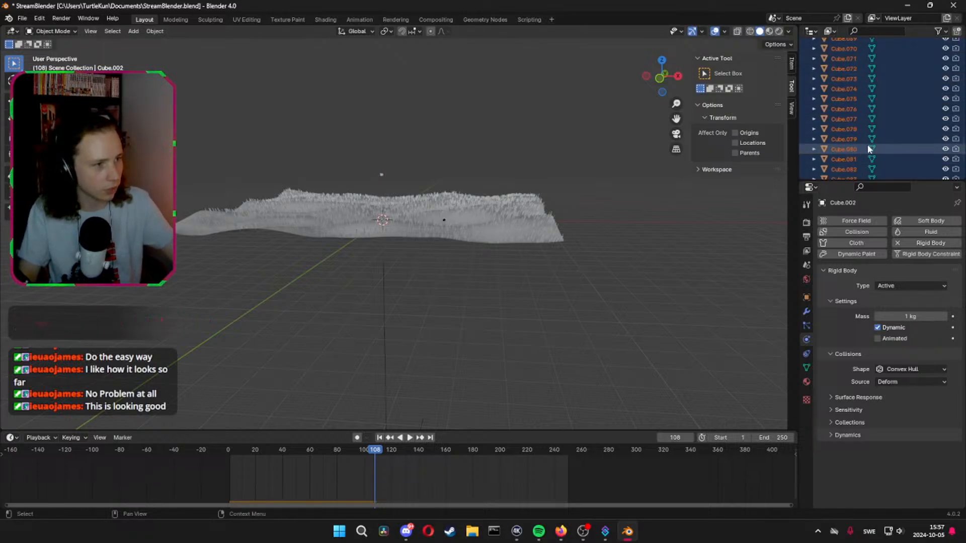
pyautogui.scroll(10, 854, 105)
pyautogui.keyDown('shift'); pyautogui.click(381, 173); pyautogui.keyUp('shift')
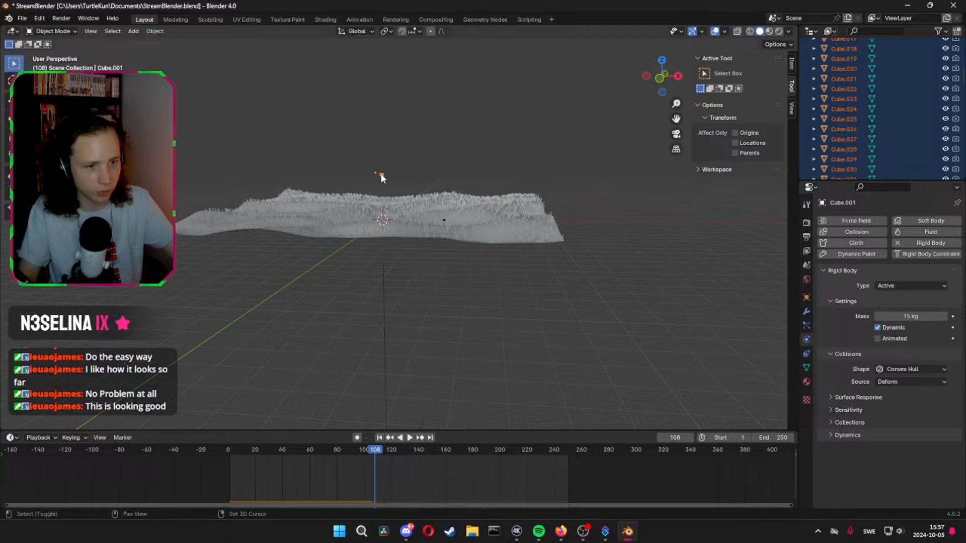
pyautogui.press('F3')
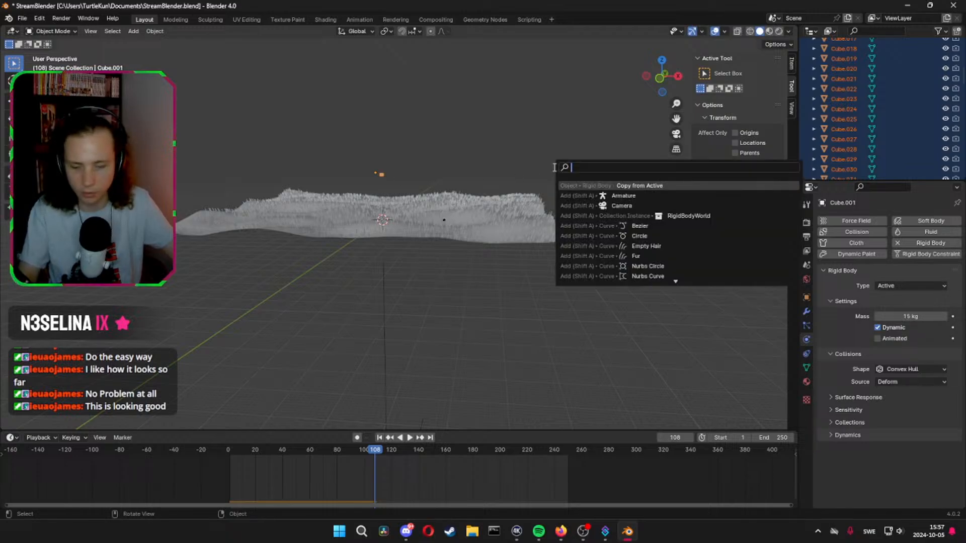
pyautogui.click(644, 187)
# Replay the simulation from the start to frame 106 to check how all the cubes launch, and save the file
pyautogui.click(231, 454)
pyautogui.press('space')
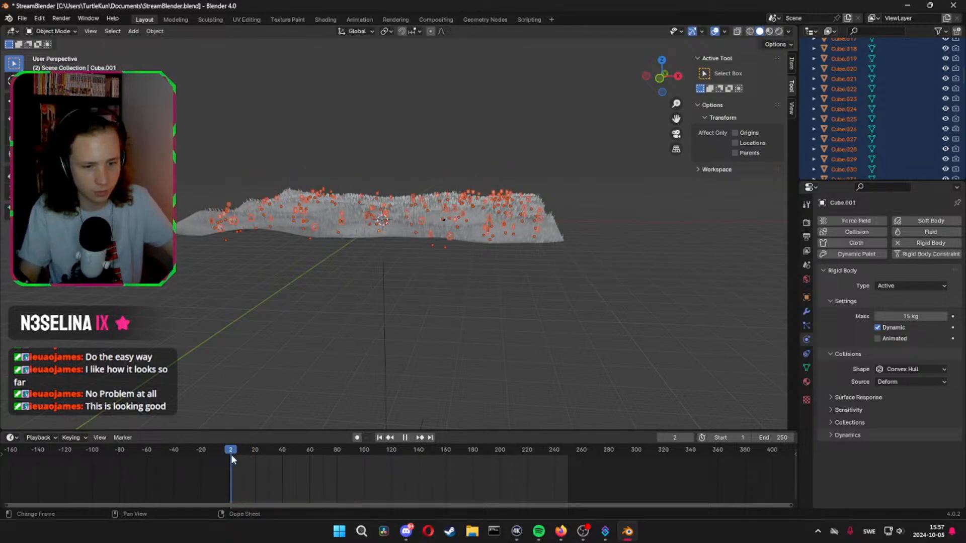
pyautogui.press('space')
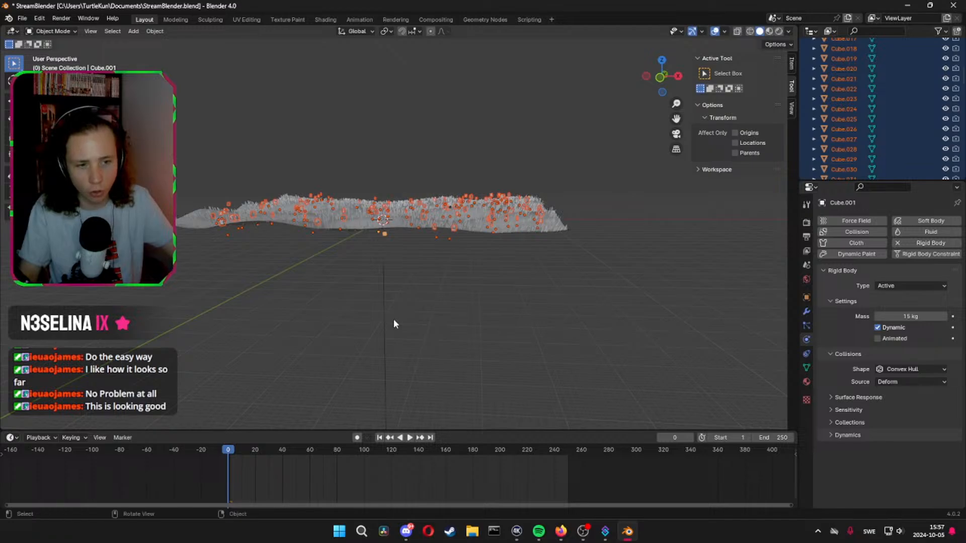
pyautogui.press('space')
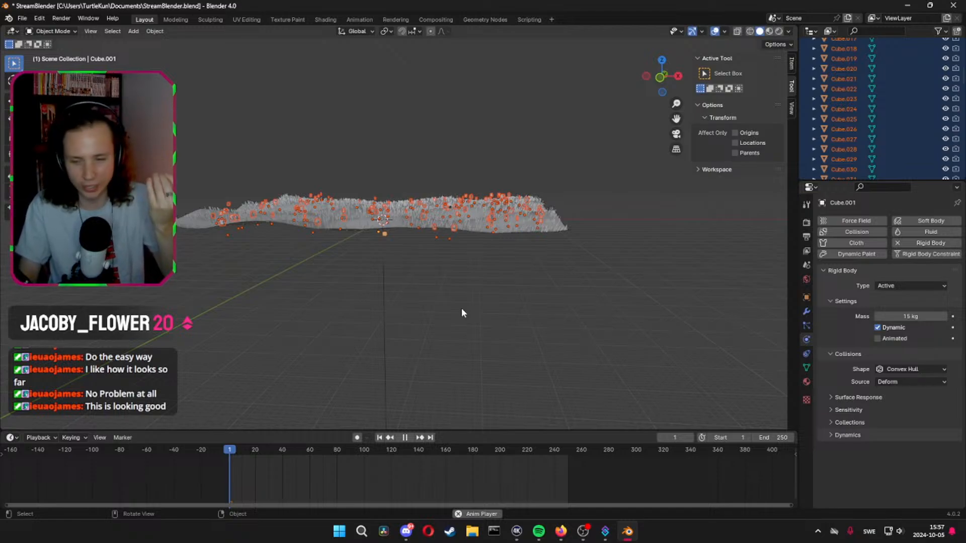
pyautogui.press('space')
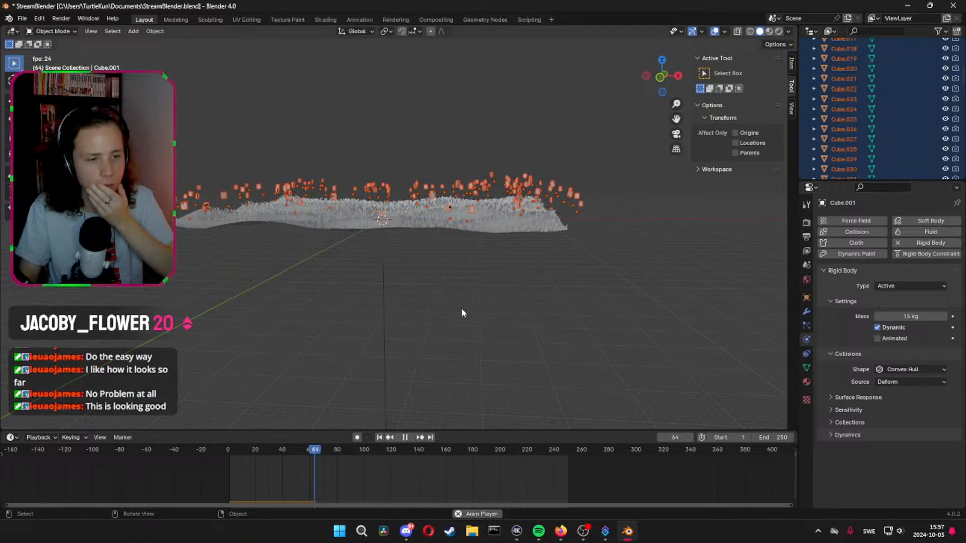
pyautogui.press('space')
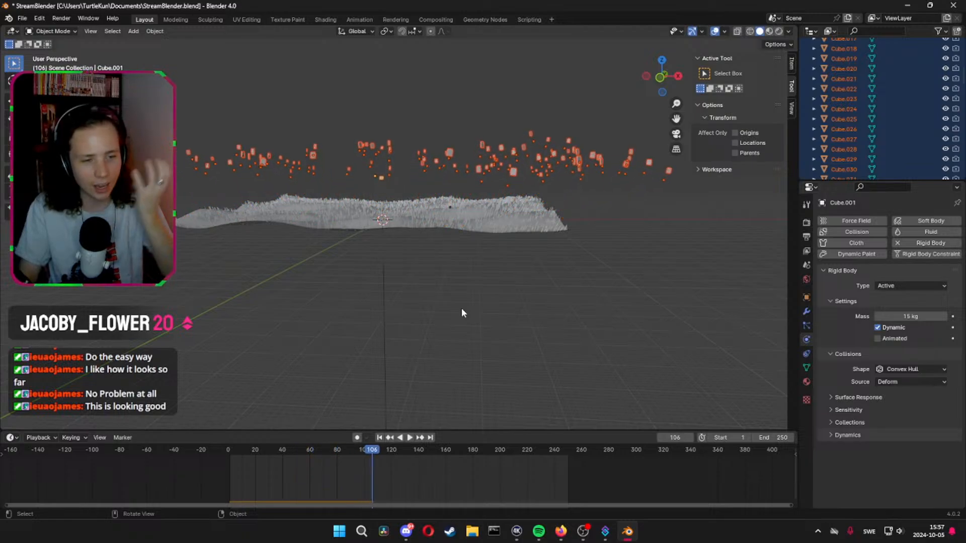
pyautogui.hotkey('ctrl', 's')
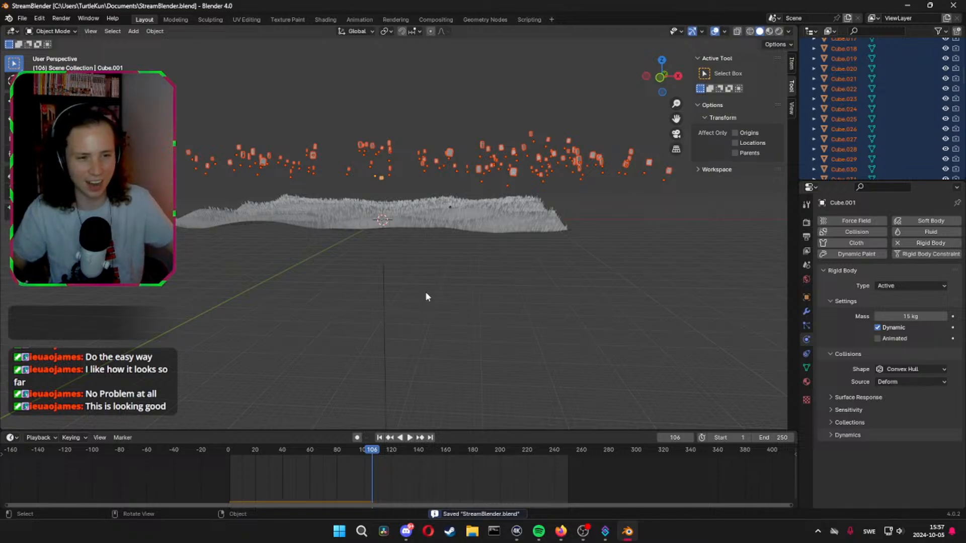
# Set the shape of the Force object's force field to Plane
pyautogui.moveTo(425, 297)
pyautogui.mouseDown(button='middle')
pyautogui.moveTo(442, 296)
pyautogui.moveTo(429, 324)
pyautogui.moveTo(438, 351)
pyautogui.moveTo(438, 296)
pyautogui.mouseUp(button='middle')
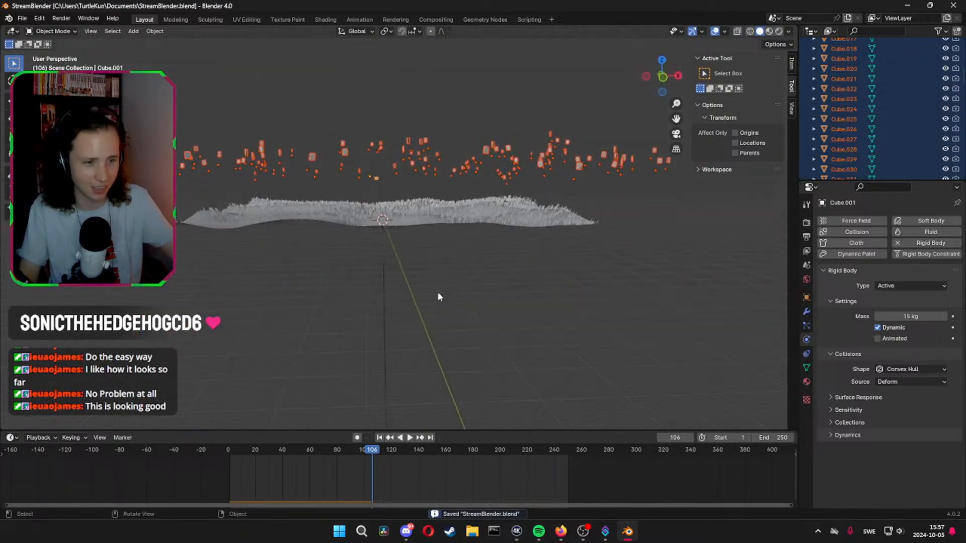
pyautogui.click(384, 295)
pyautogui.click(907, 253)
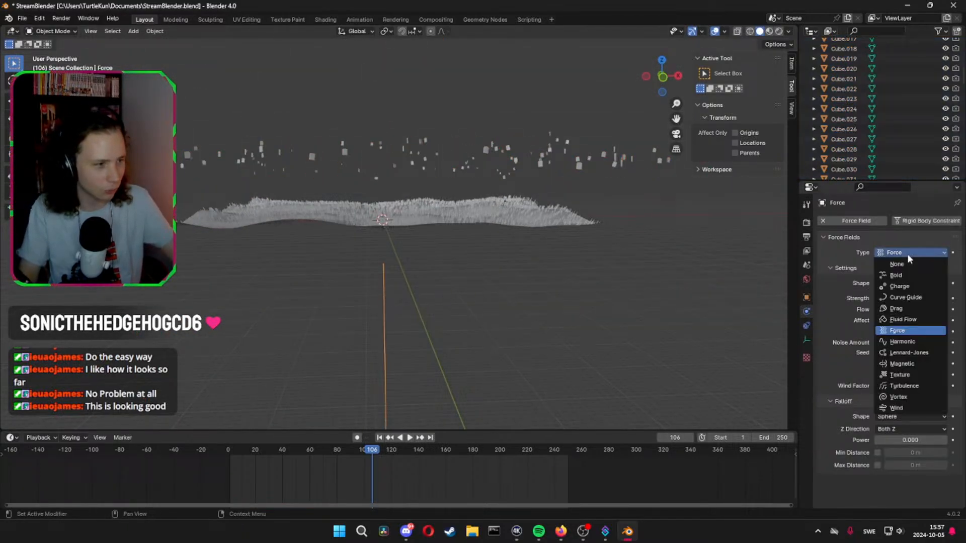
pyautogui.press('Escape')
pyautogui.click(905, 282)
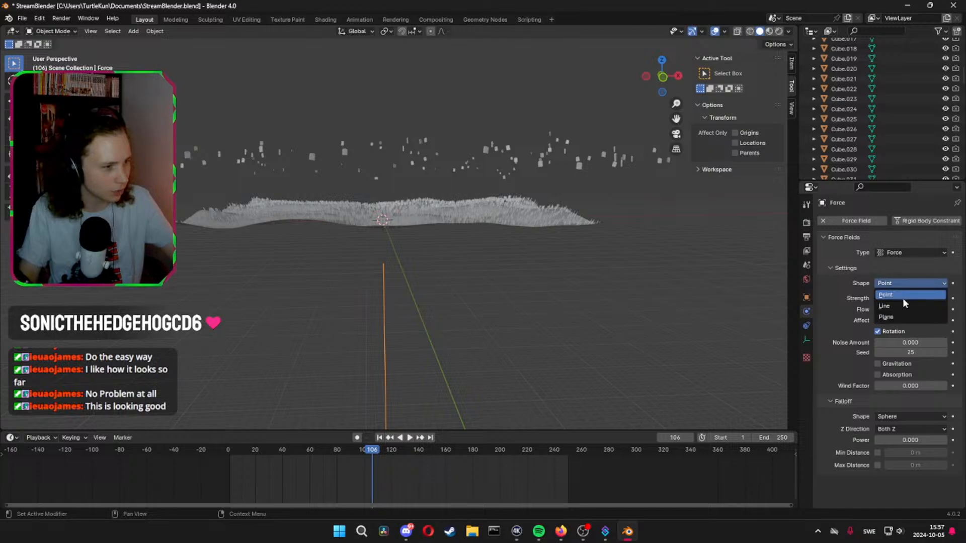
pyautogui.click(901, 316)
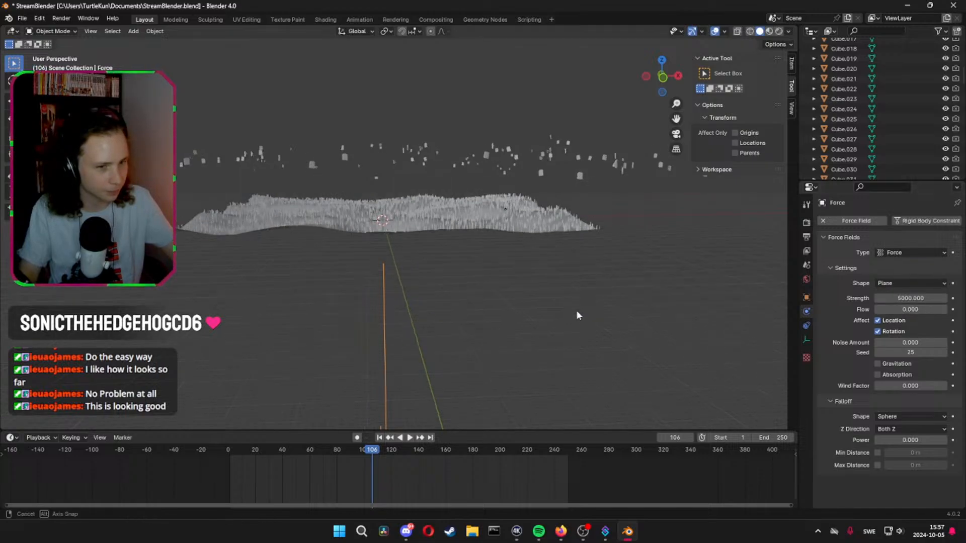
# Replay the simulation from frame 0 to frame 119 to check the plane-shaped force, and save the file
pyautogui.click(232, 453)
pyautogui.press('space')
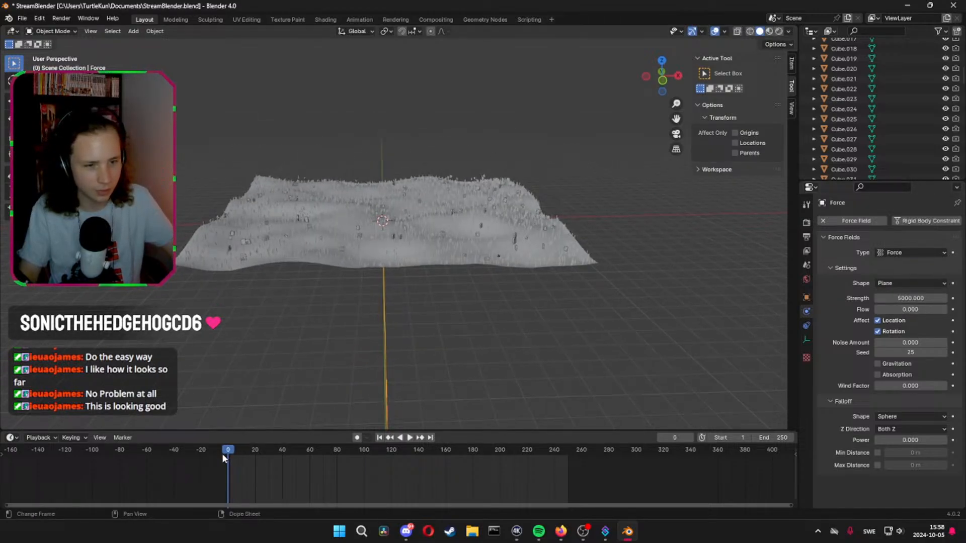
pyautogui.press('space')
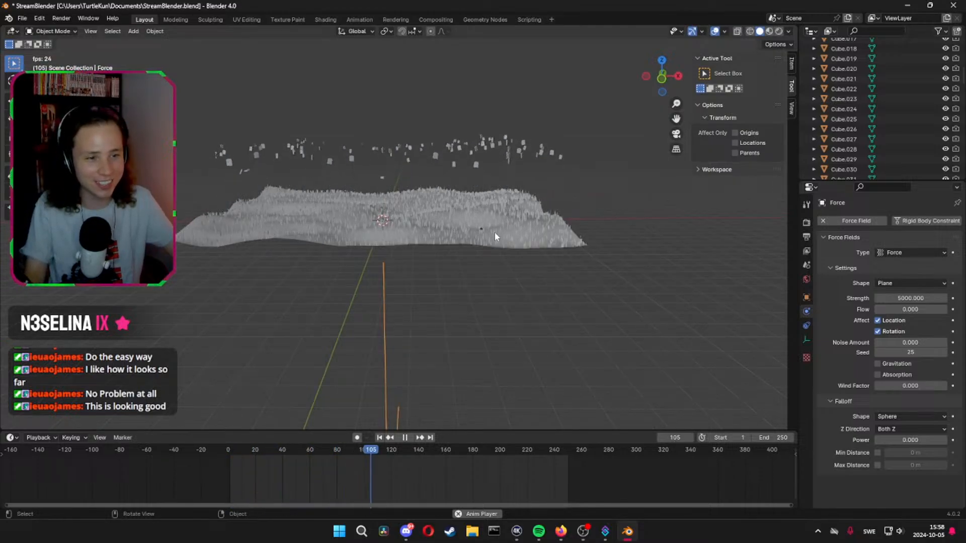
pyautogui.press('space')
pyautogui.hotkey('ctrl', 's')
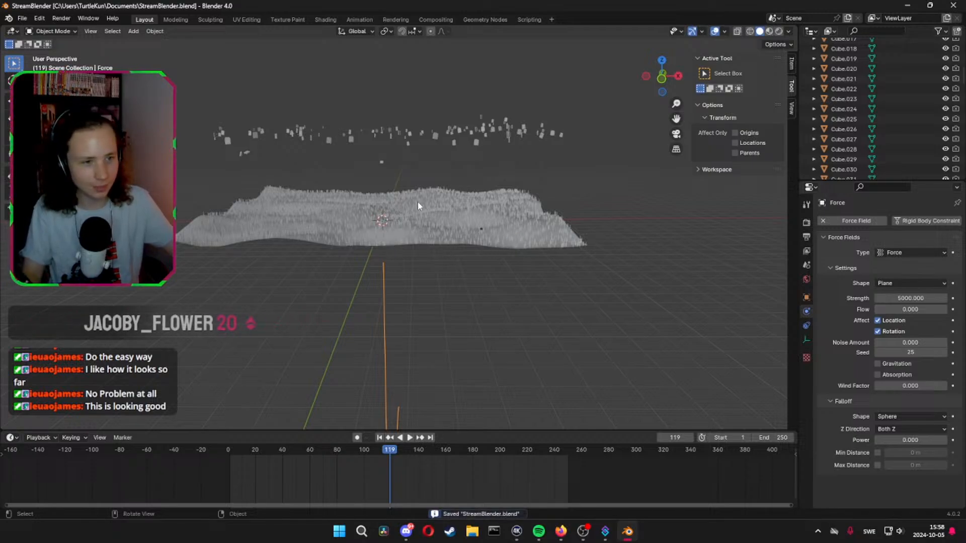
# Try to move Cube.001 along the Z axis at frame 119
pyautogui.moveTo(419, 203); pyautogui.dragTo(388, 199, button='middle')
pyautogui.click(387, 201)
pyautogui.press('g')
pyautogui.press('z')
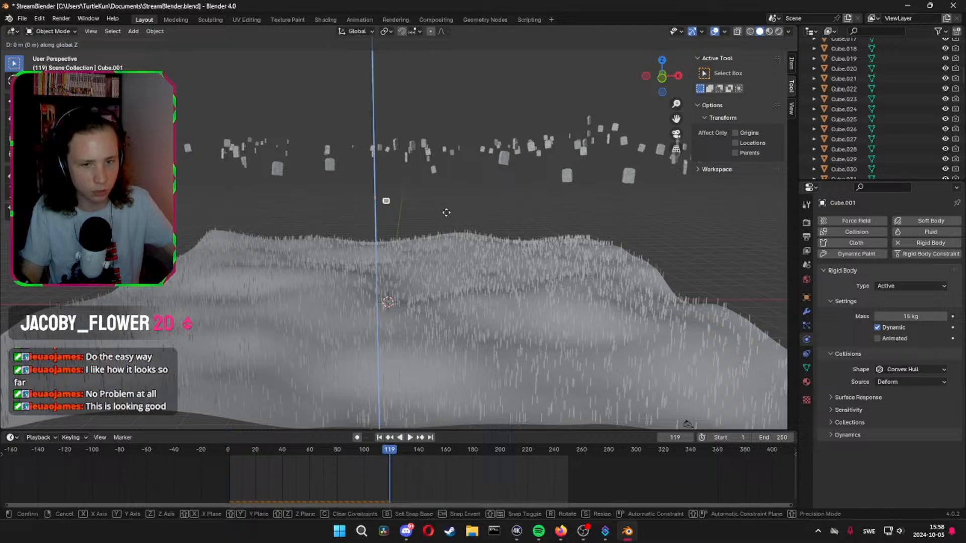
pyautogui.click(451, 171)
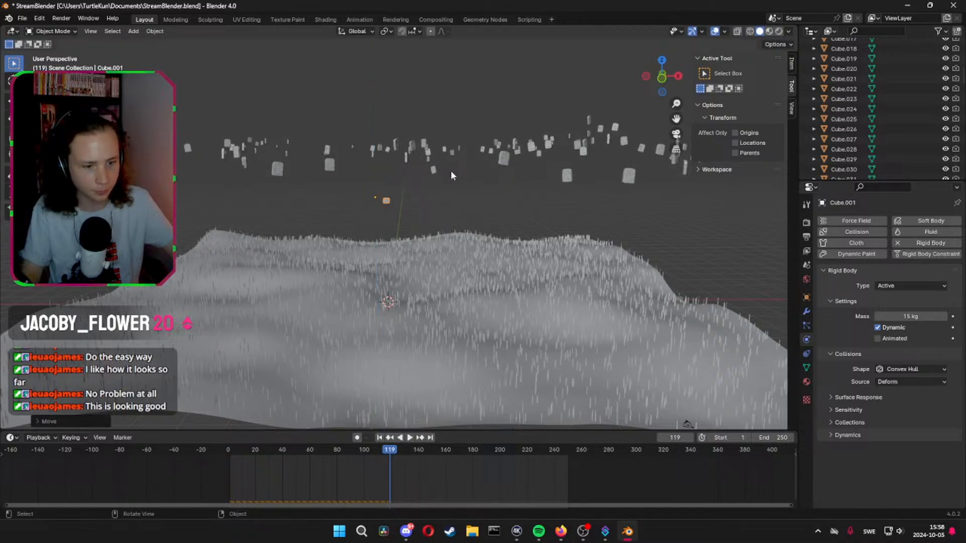
# Return to frame 0 and lower Cube.001 about 34 m along the Z axis towards the terrain
pyautogui.click(229, 452)
pyautogui.press('space')
pyautogui.press('space')
pyautogui.press('g')
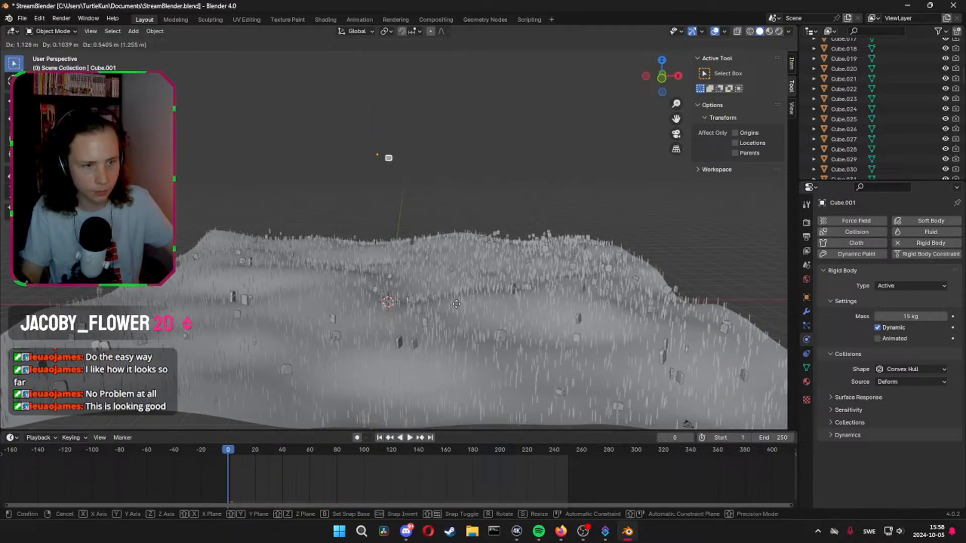
pyautogui.press('z')
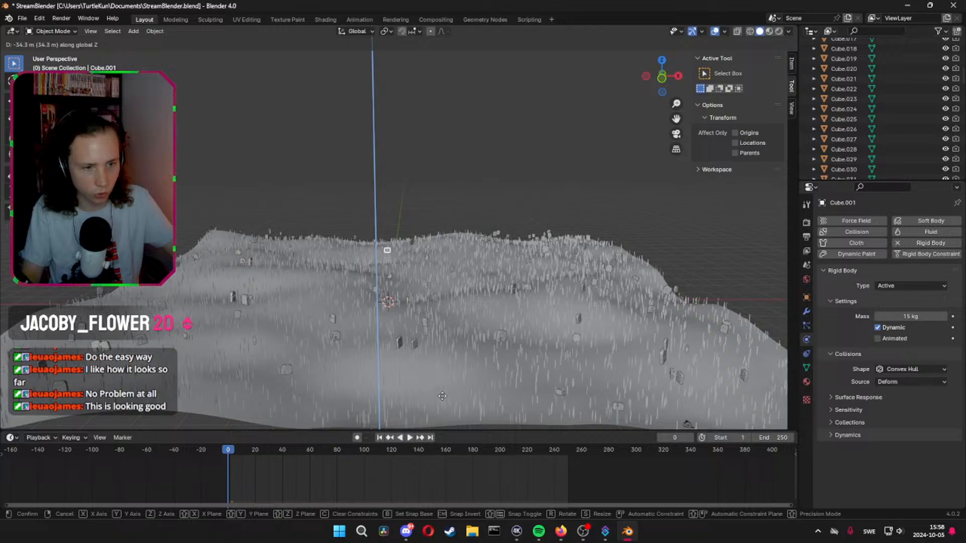
pyautogui.click(443, 394)
# Fine-tune the height of Cube.001 along the Z axis so it rests on the terrain like the neighbouring cubes
pyautogui.moveTo(469, 355); pyautogui.dragTo(498, 342, button='middle')
pyautogui.press('g')
pyautogui.press('z')
pyautogui.click(511, 340)
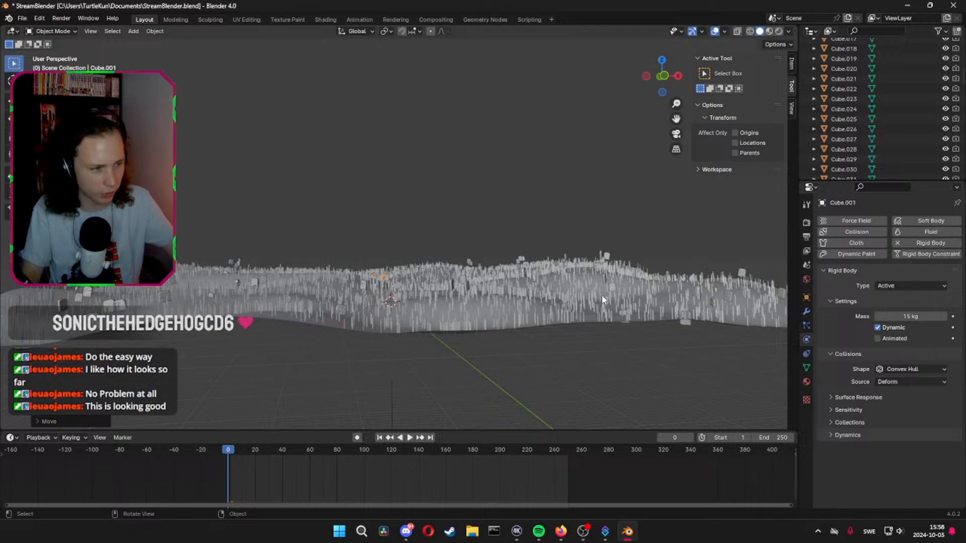
pyautogui.moveTo(602, 295); pyautogui.dragTo(583, 324, button='middle')
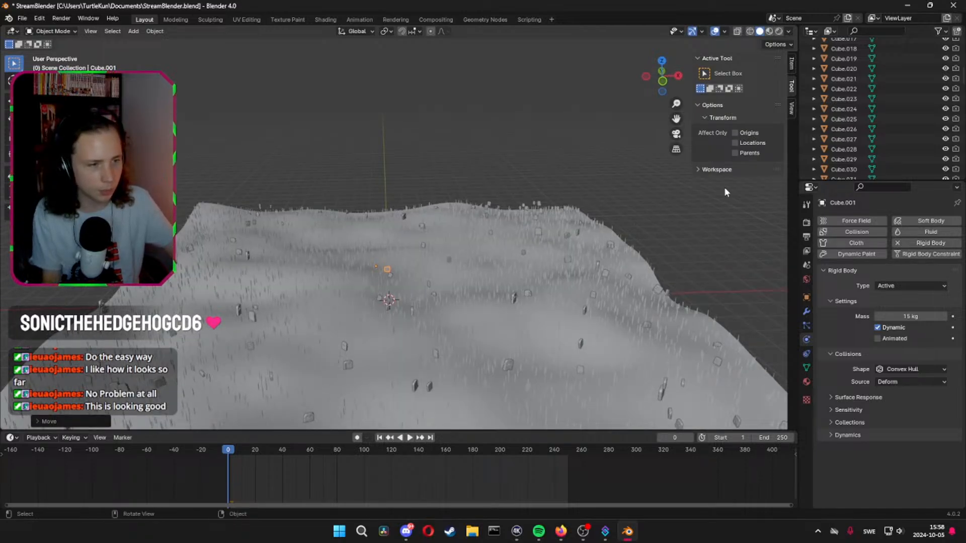
# Set the rigid body mass of Cube.002 to 10 kg
pyautogui.scroll(10, 859, 80)
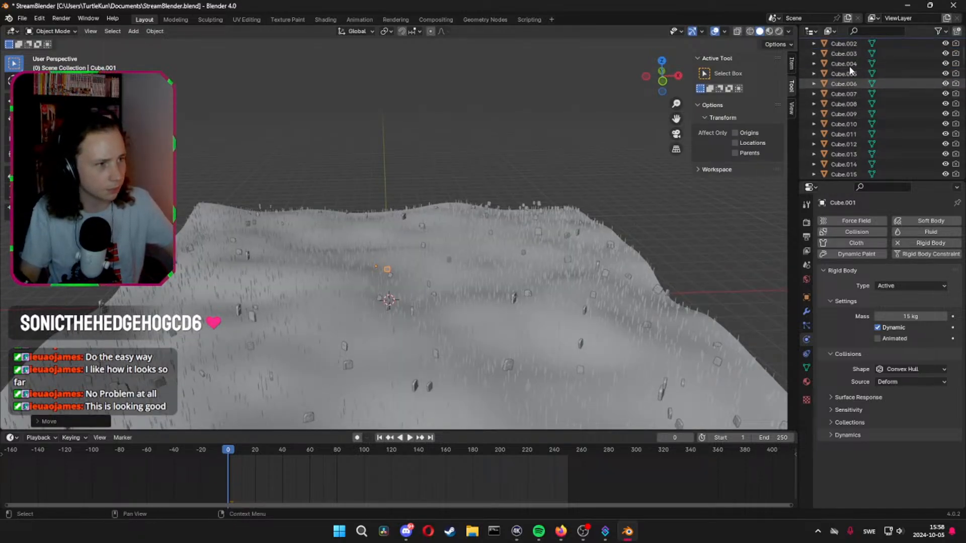
pyautogui.click(850, 72)
pyautogui.scroll(-12, 856, 101)
pyautogui.scroll(-15, 856, 104)
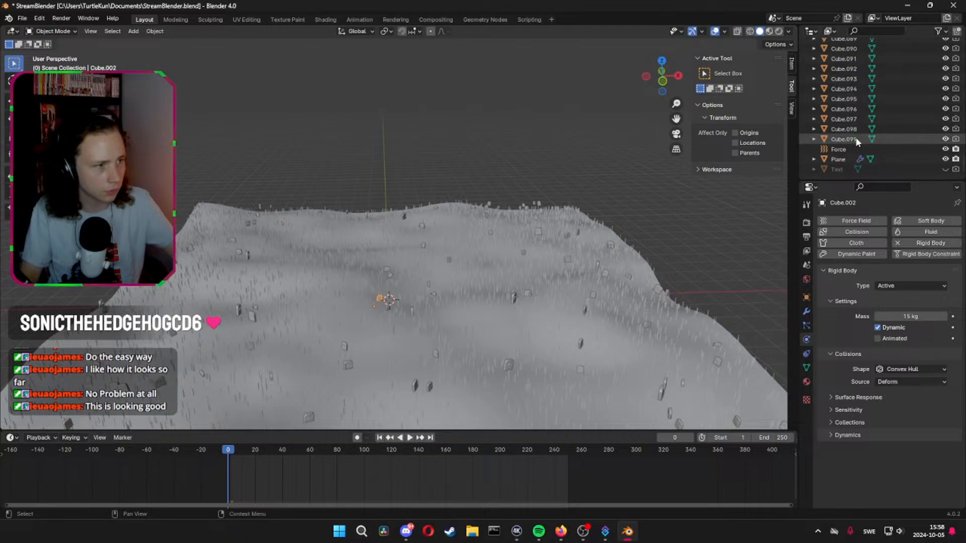
pyautogui.scroll(20, 857, 104)
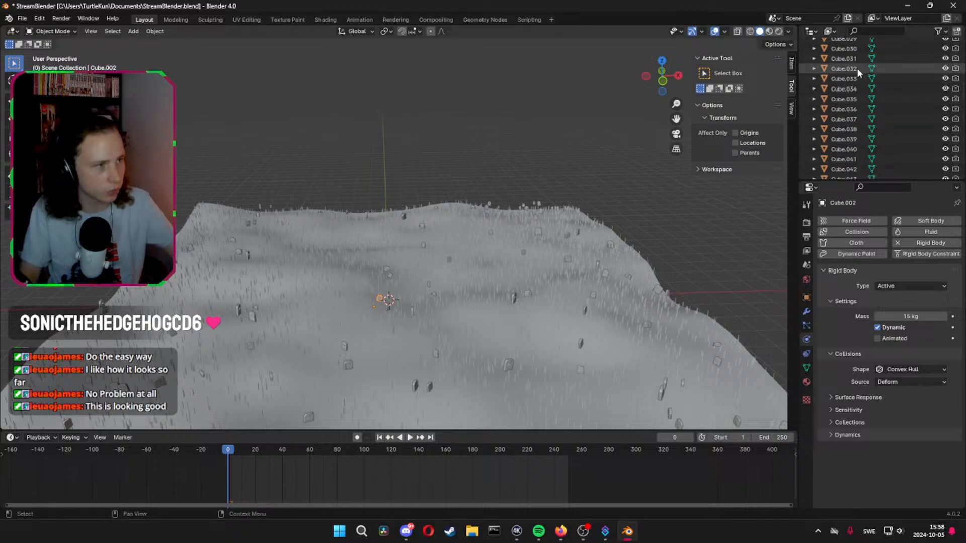
pyautogui.scroll(5, 856, 67)
pyautogui.click(907, 316)
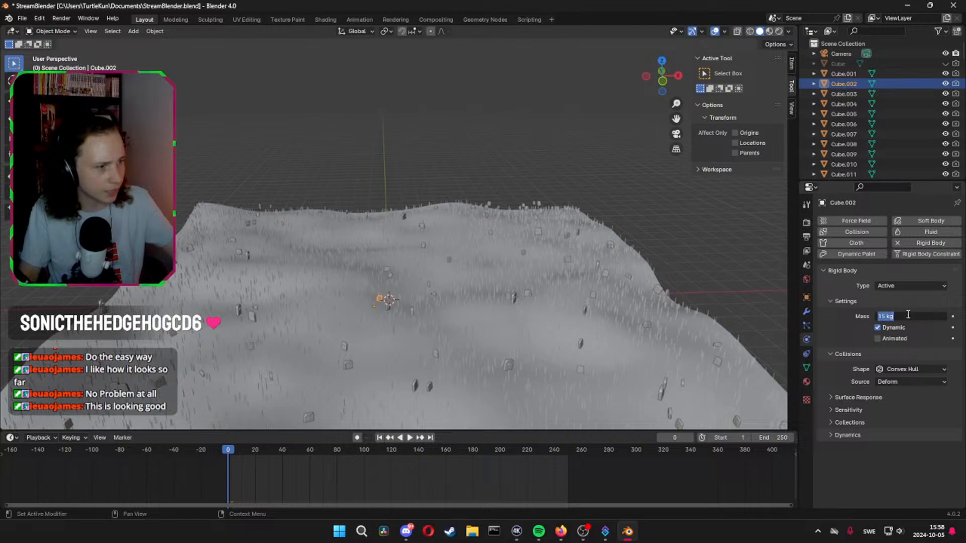
pyautogui.write('10')
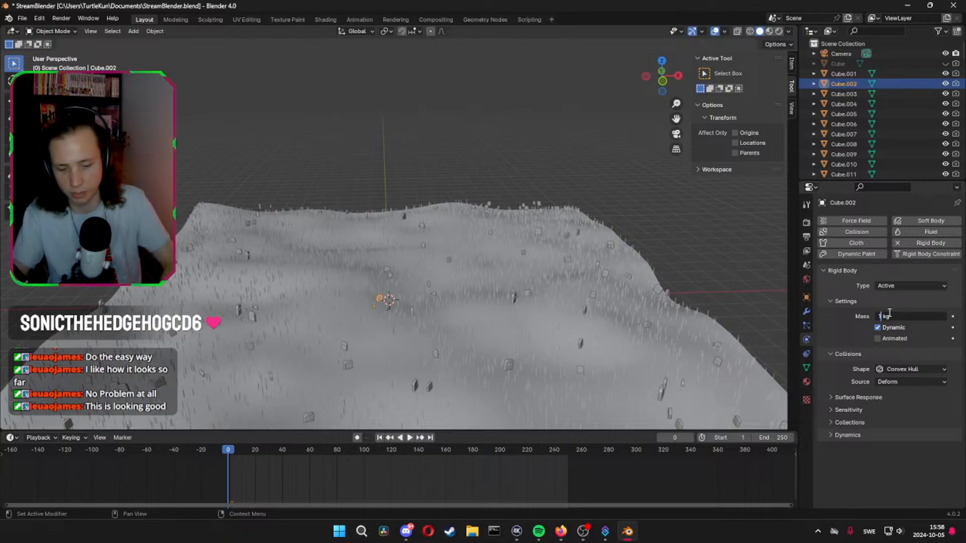
pyautogui.press('Return')
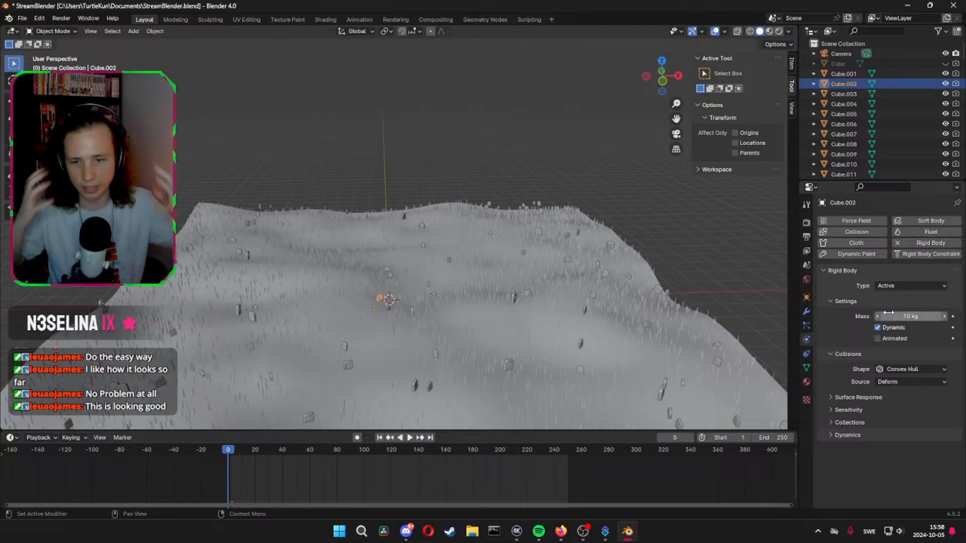
# Select the whole range of cubes from Cube.003 through Cube.099
pyautogui.click(844, 92)
pyautogui.scroll(-15, 855, 125)
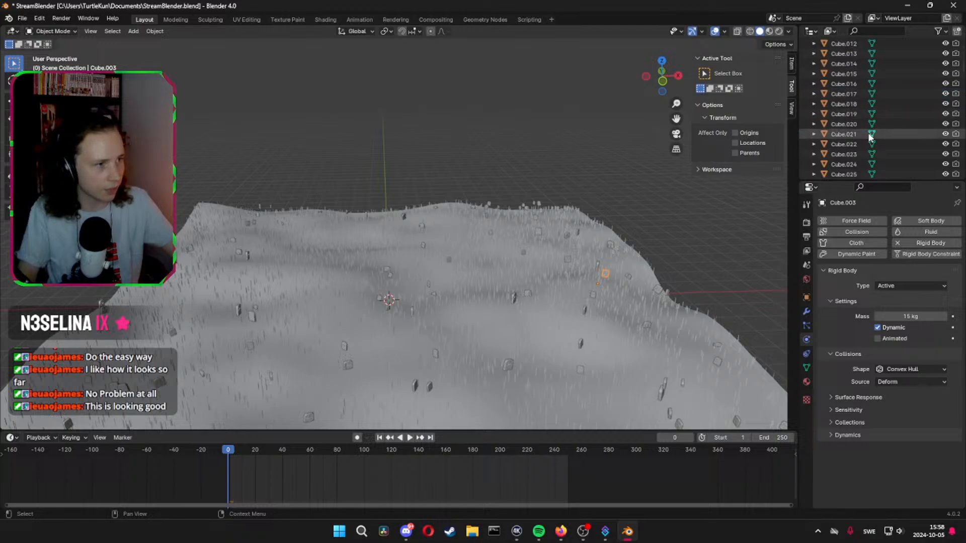
pyautogui.scroll(-15, 865, 135)
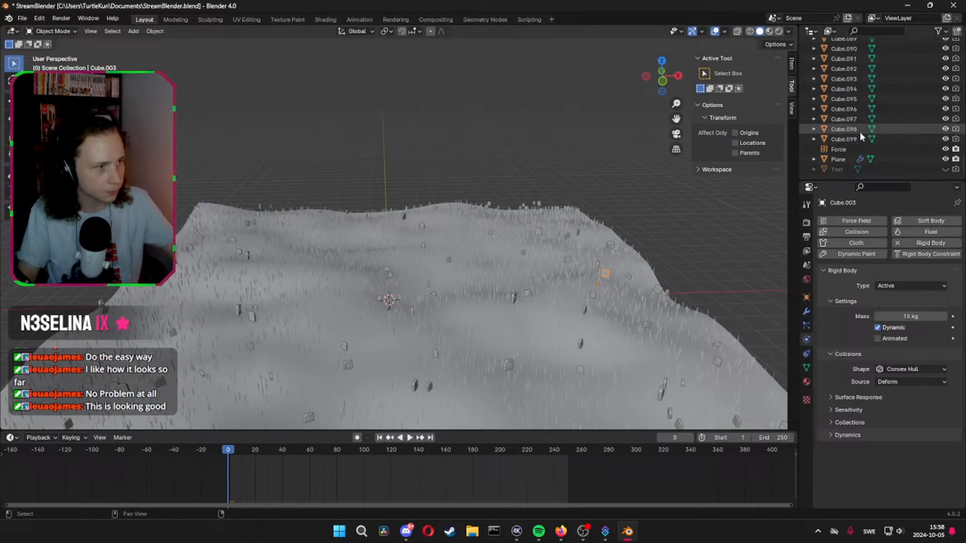
pyautogui.keyDown('shift'); pyautogui.click(849, 139); pyautogui.keyUp('shift')
# Apply Select Random with the Deselect action so only a random share of the cubes stays selected
pyautogui.click(113, 31)
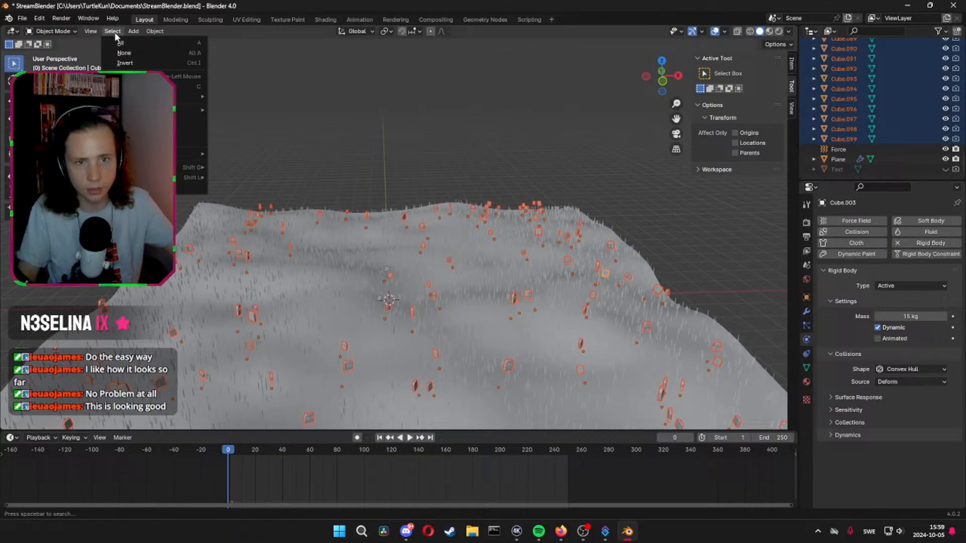
pyautogui.moveTo(191, 110)
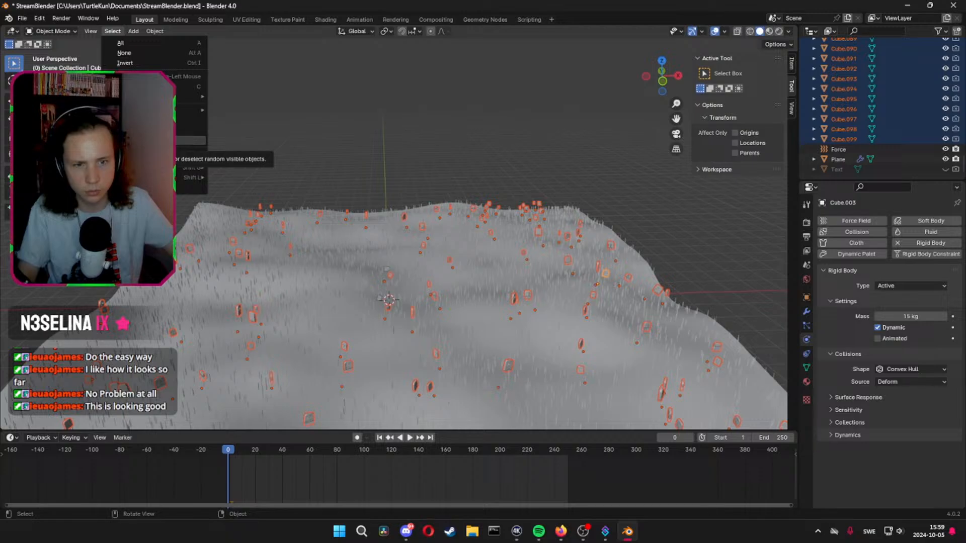
pyautogui.click(166, 141)
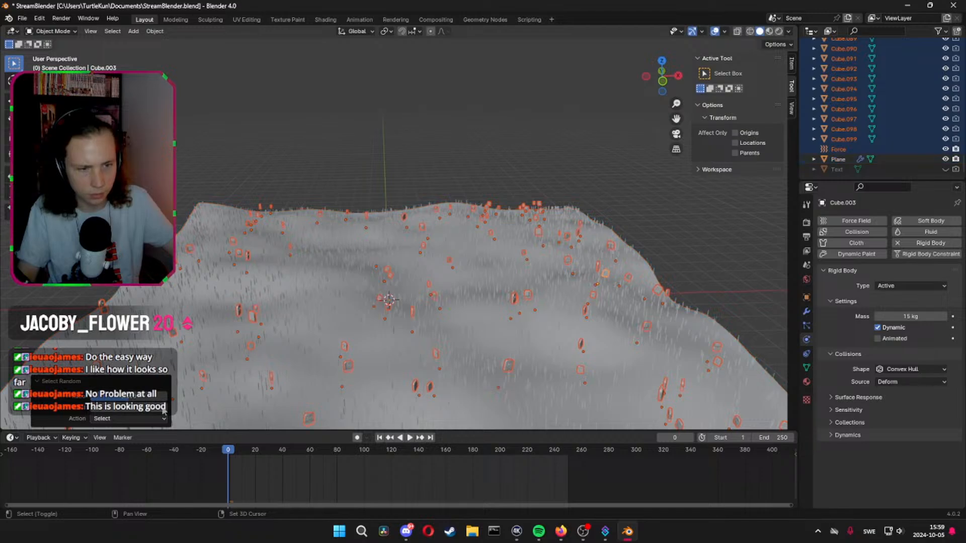
pyautogui.click(143, 418)
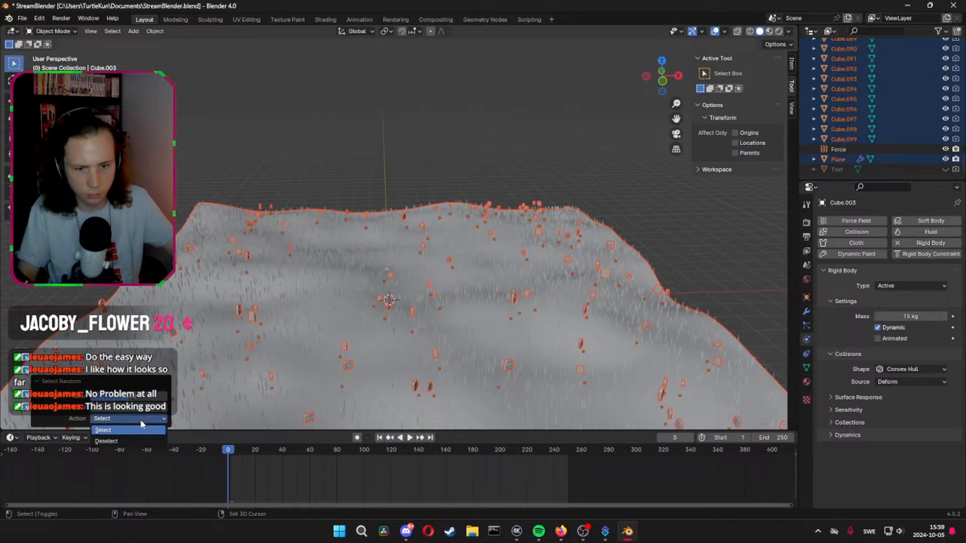
pyautogui.click(128, 441)
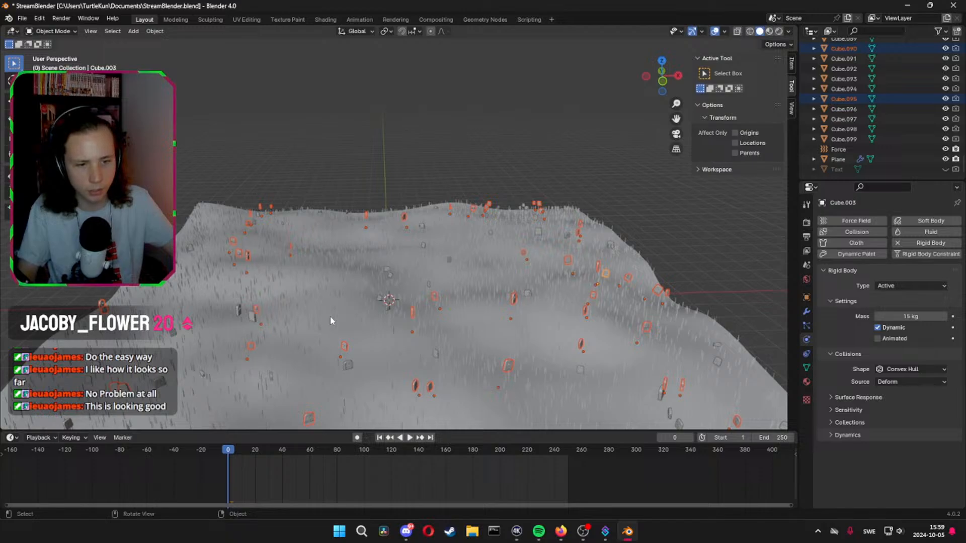
# Make Cube.002 the active object and copy its 10 kg rigid body settings to the randomly selected cubes
pyautogui.moveTo(330, 315); pyautogui.dragTo(532, 219, button='middle')
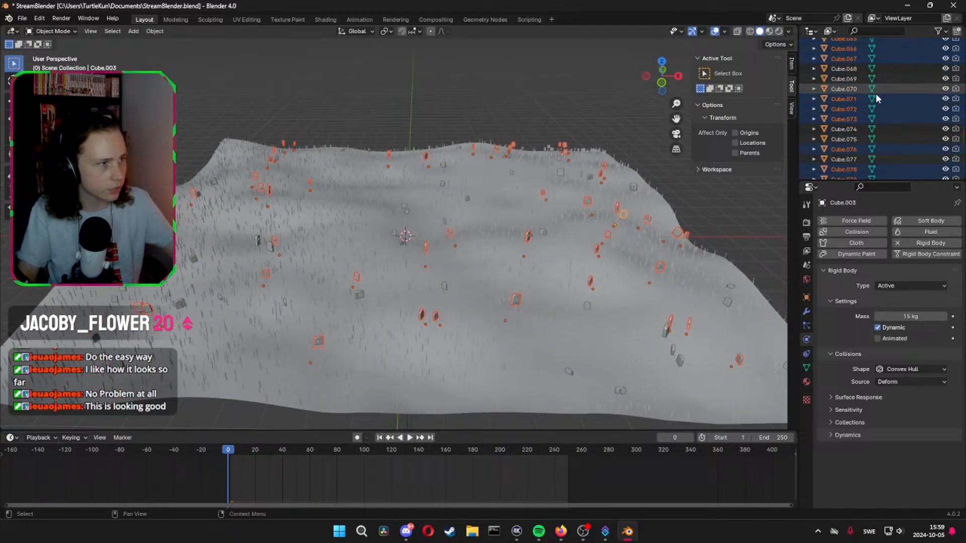
pyautogui.scroll(20, 879, 84)
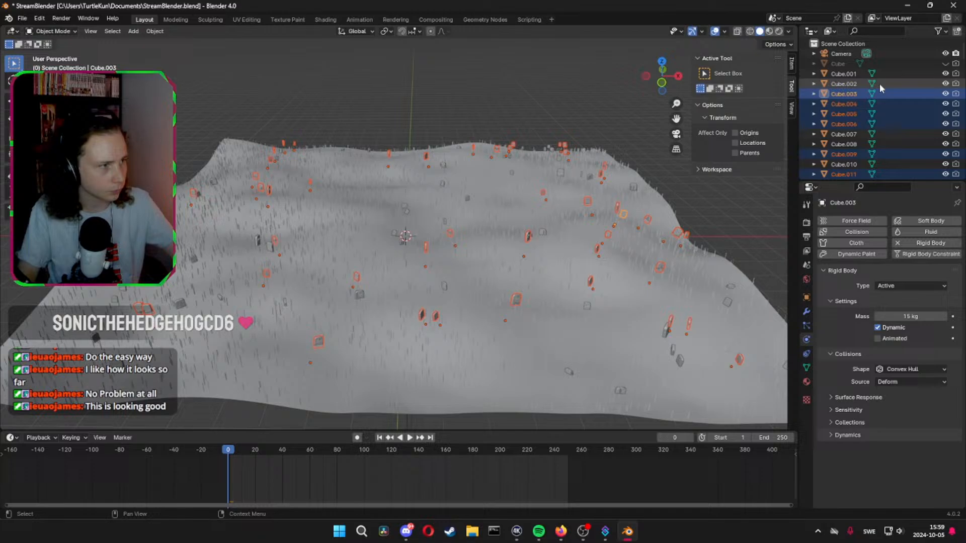
pyautogui.keyDown('ctrl'); pyautogui.click(850, 83); pyautogui.keyUp('ctrl')
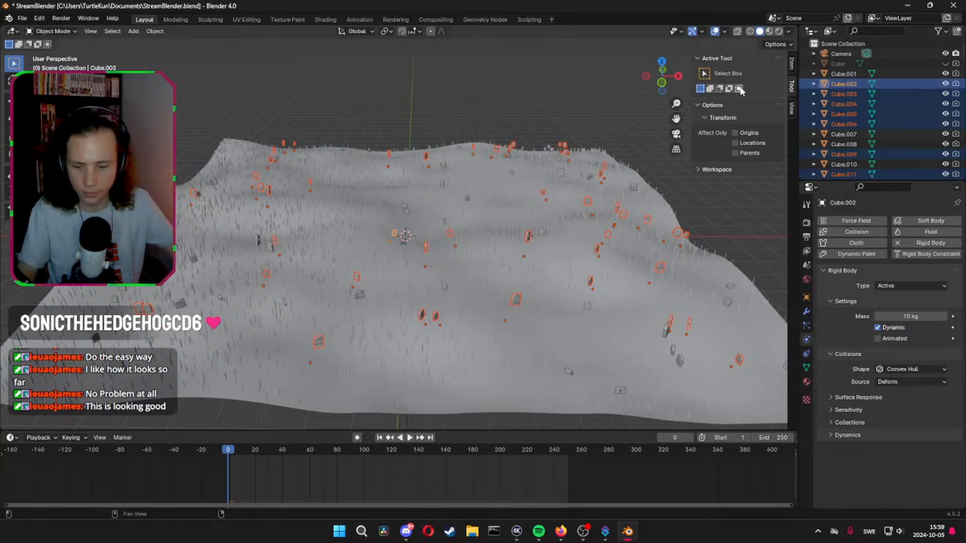
pyautogui.press('F3')
pyautogui.press('Return')
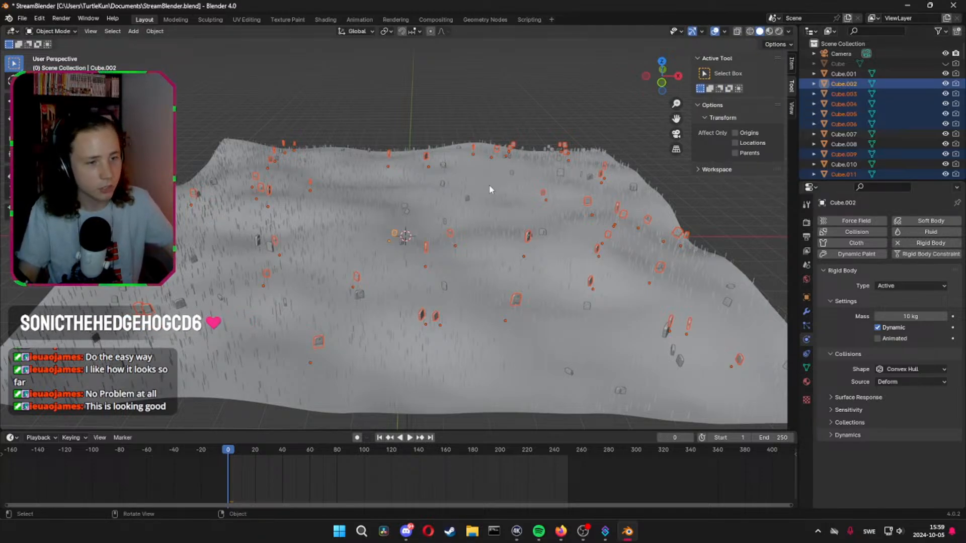
# Deselect all objects, start and stop the simulation in a low view of the terrain, and save the file
pyautogui.moveTo(489, 185); pyautogui.dragTo(546, 155, button='middle')
pyautogui.click(547, 151)
pyautogui.press('space')
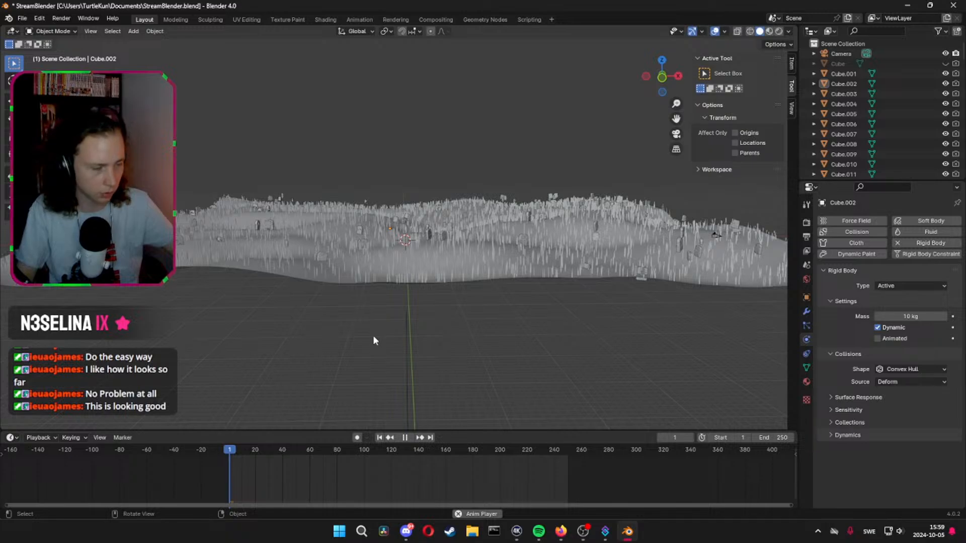
pyautogui.press('space')
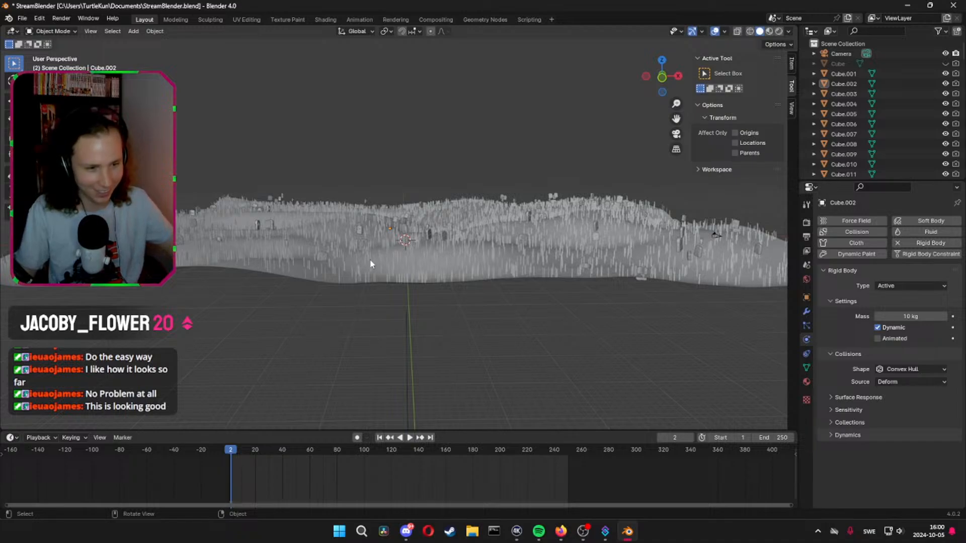
pyautogui.hotkey('ctrl', 's')
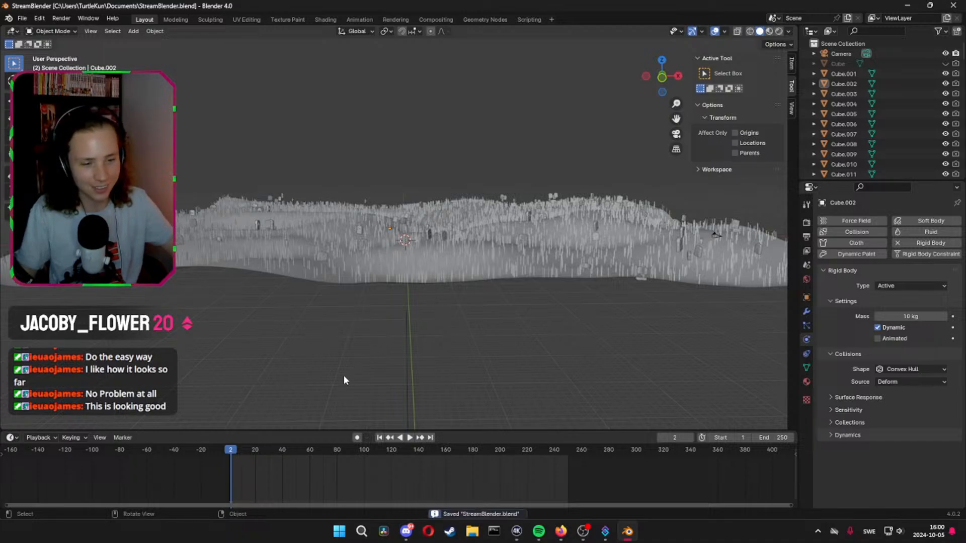
# Play the cube launch up to frame 110 and inspect the spread of the flying cubes above the terrain
pyautogui.press('space')
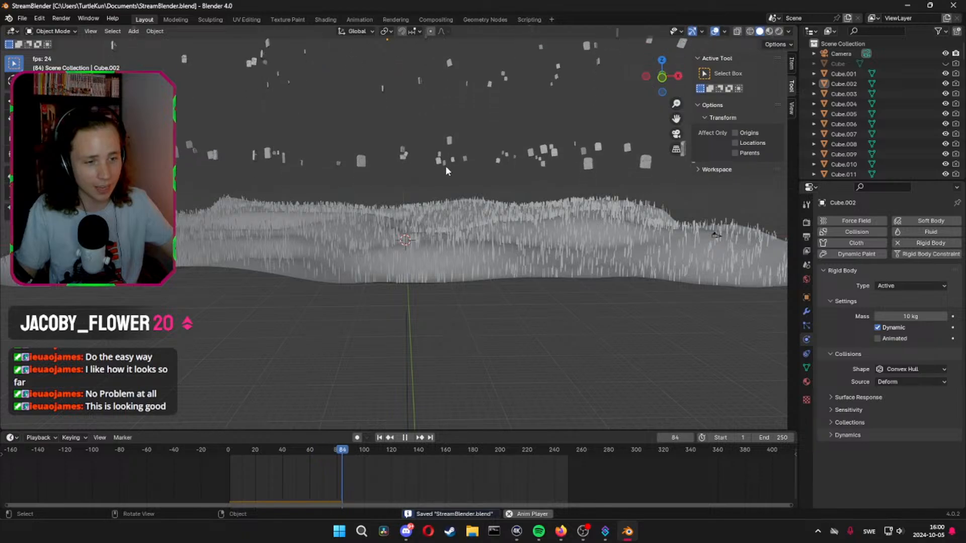
pyautogui.press('space')
pyautogui.moveTo(553, 243); pyautogui.dragTo(523, 321, button='middle')
pyautogui.scroll(4, 436, 312)
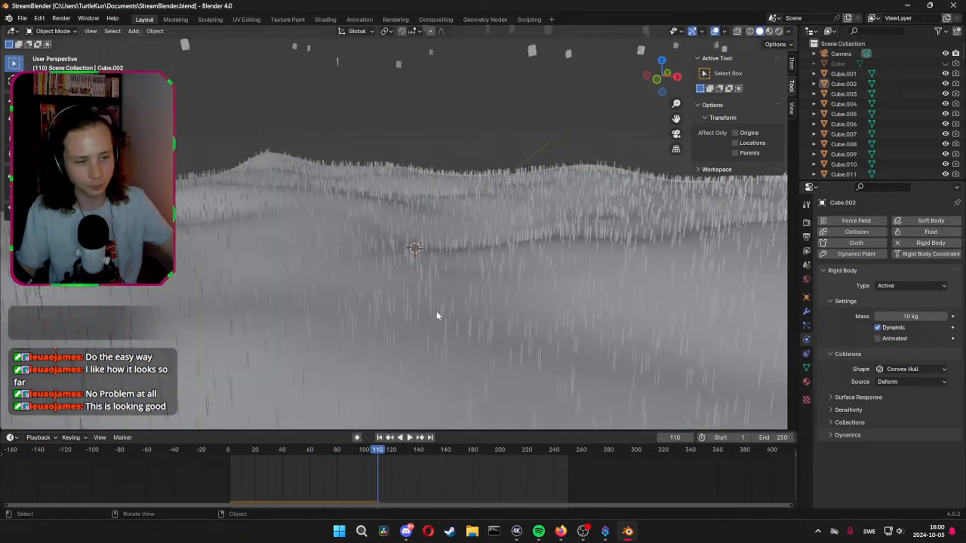
# Replay the cube launch from frame 0 through the camera, return to frame 0 and save the file
pyautogui.press('KP_0')
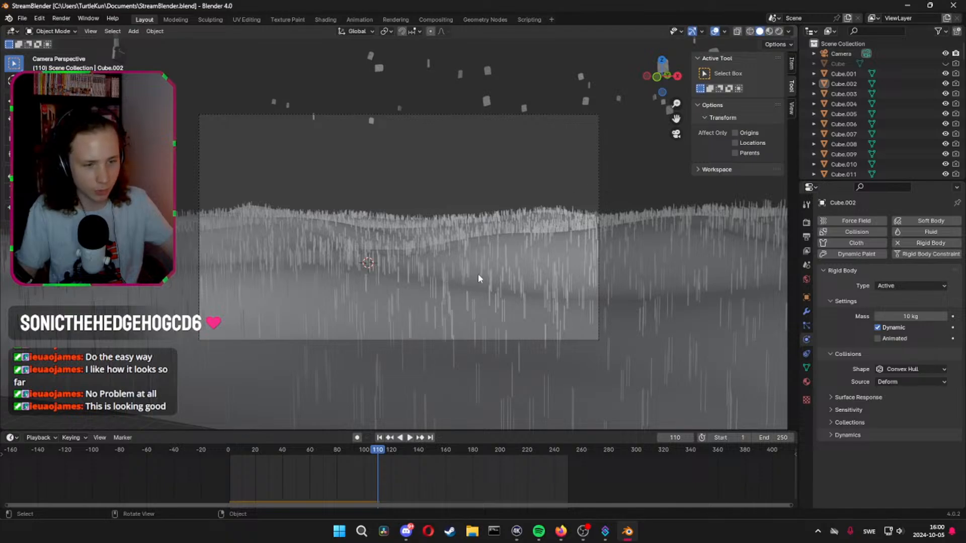
pyautogui.moveTo(243, 451); pyautogui.dragTo(222, 452)
pyautogui.press('space')
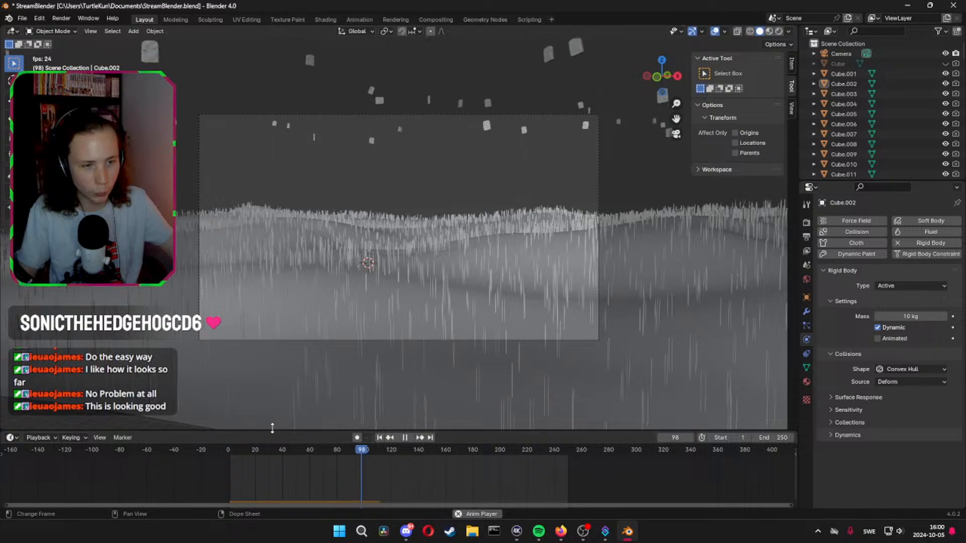
pyautogui.moveTo(294, 451); pyautogui.dragTo(229, 450)
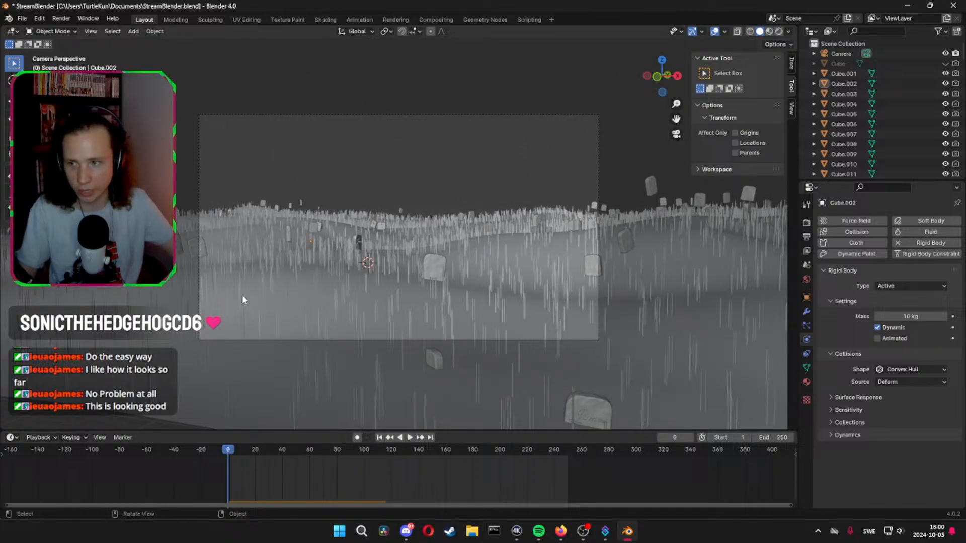
pyautogui.scroll(3, 337, 291)
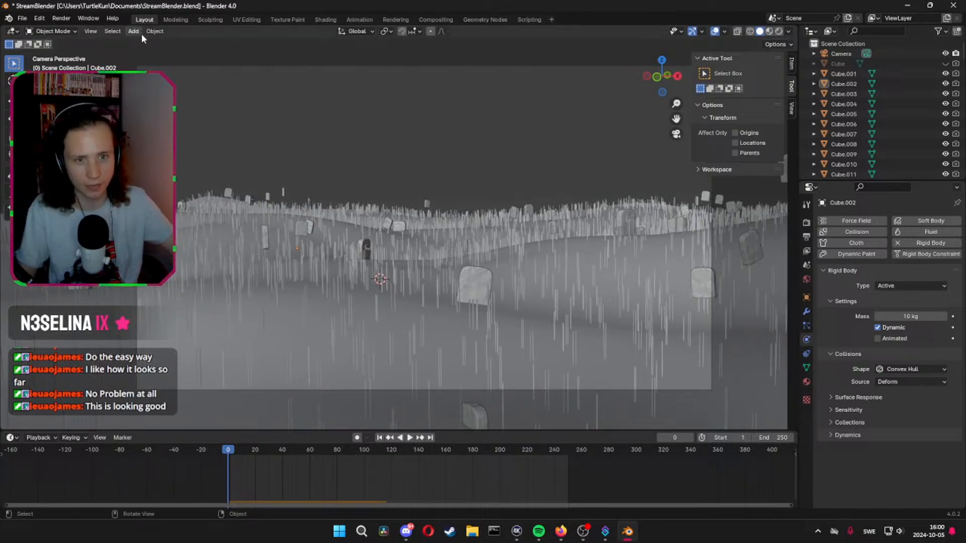
pyautogui.hotkey('ctrl', 's')
# Try to add a plane and move it about 60 m along the Y axis towards the camera
pyautogui.moveTo(367, 96); pyautogui.dragTo(437, 202, button='middle')
pyautogui.hotkey('shift', 'a')
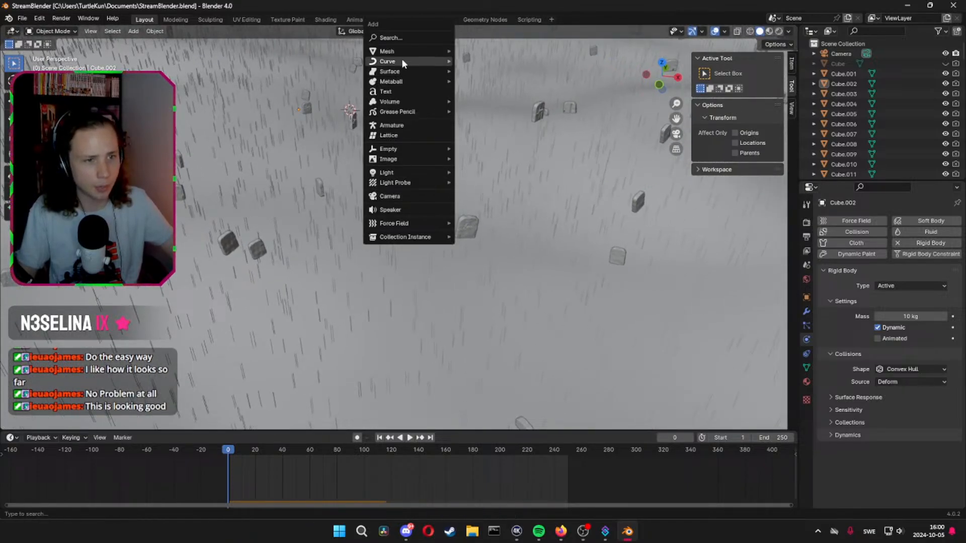
pyautogui.moveTo(411, 50)
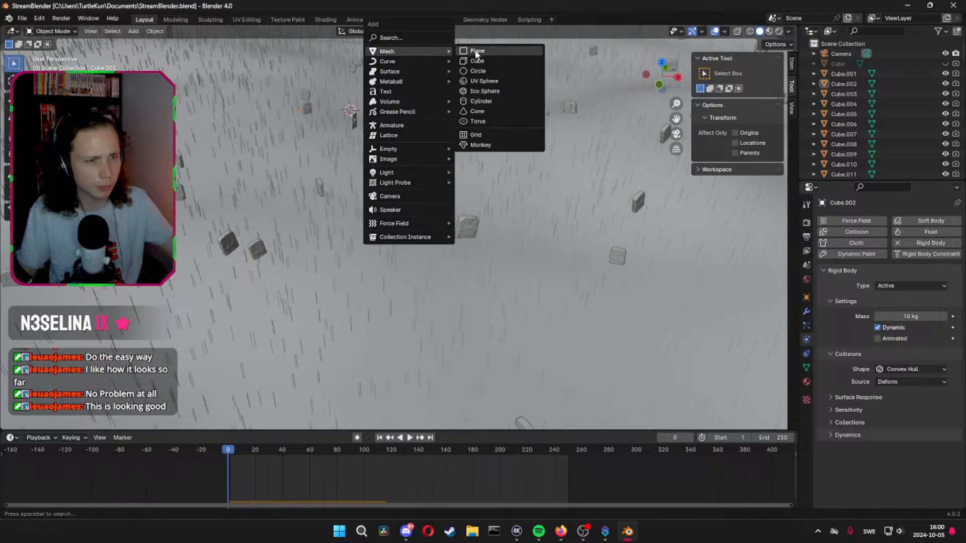
pyautogui.click(476, 52)
pyautogui.press('g')
pyautogui.press('z')
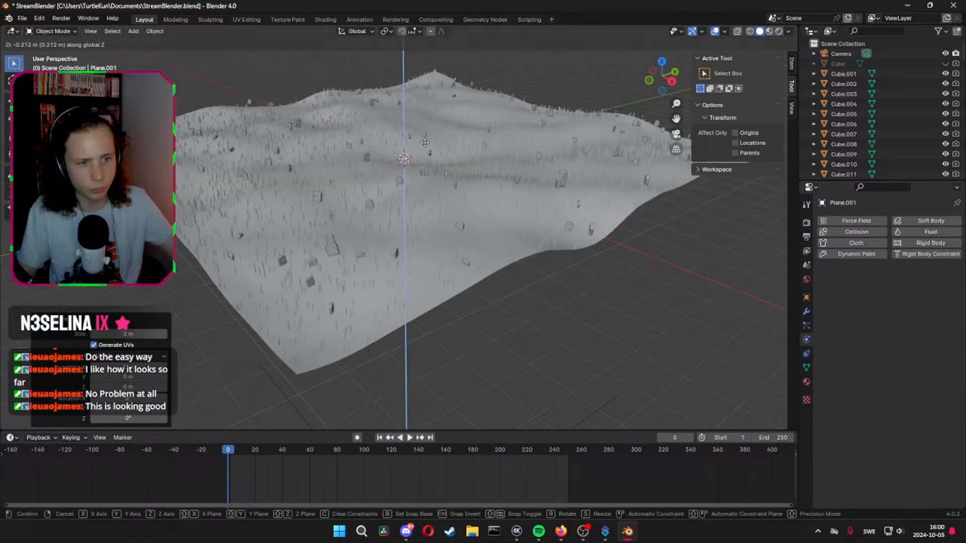
pyautogui.press('x')
pyautogui.press('y')
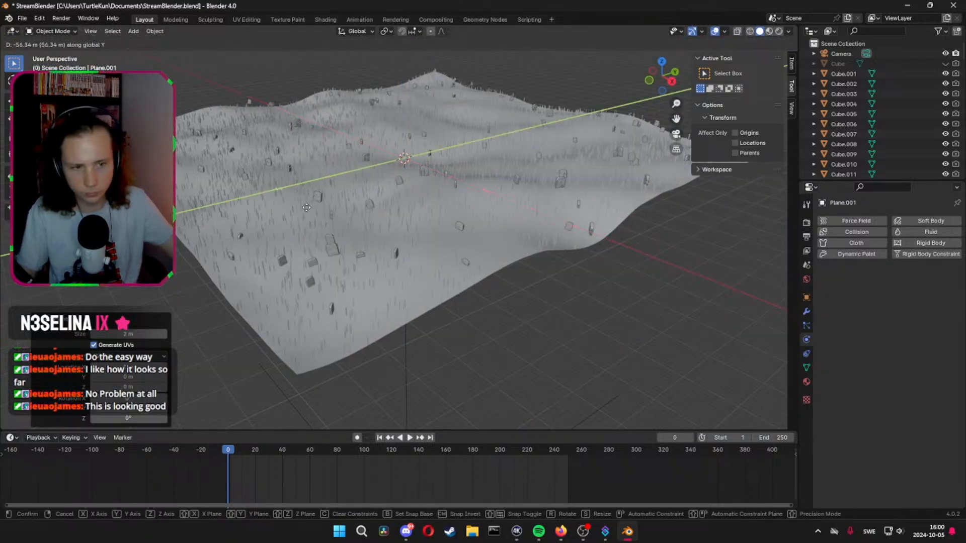
pyautogui.click(307, 212)
# Try to shift the new plane along the X axis in the camera view, and undo adding it
pyautogui.moveTo(306, 216); pyautogui.dragTo(337, 191, button='middle')
pyautogui.click(677, 134)
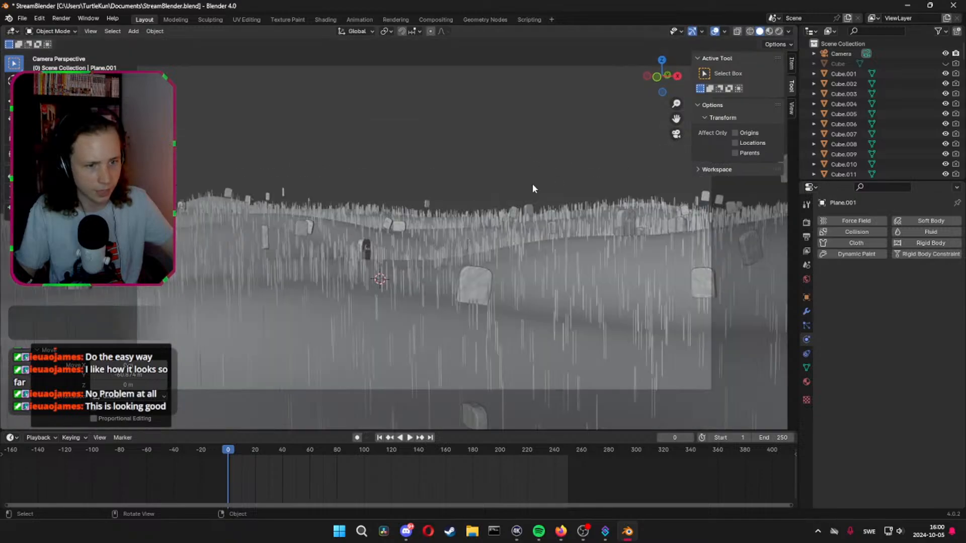
pyautogui.press('g')
pyautogui.press('x')
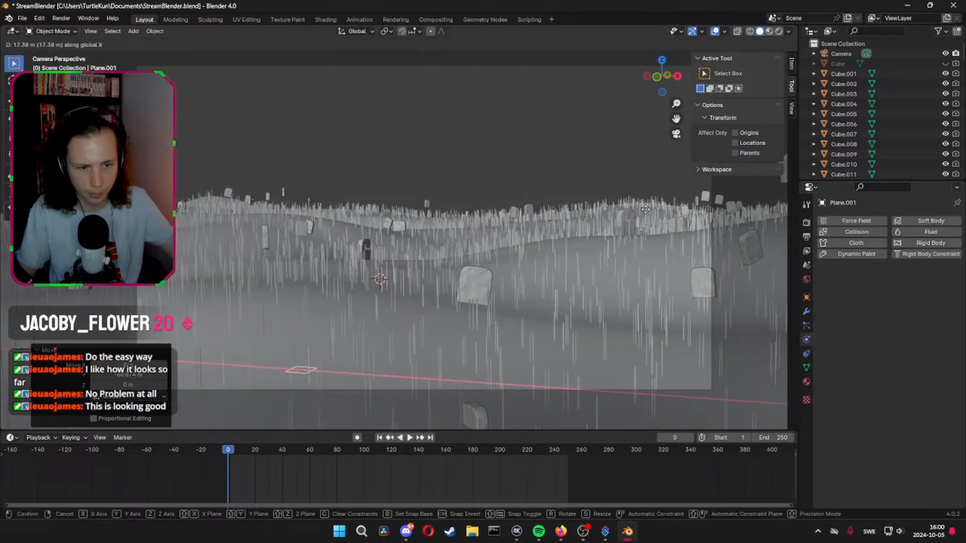
pyautogui.rightClick(645, 208)
pyautogui.click(645, 208)
# Add a cube, move it about 75 m along the Y axis, and shift it along the X axis into the camera frame
pyautogui.hotkey('shift', 'a')
pyautogui.moveTo(635, 209)
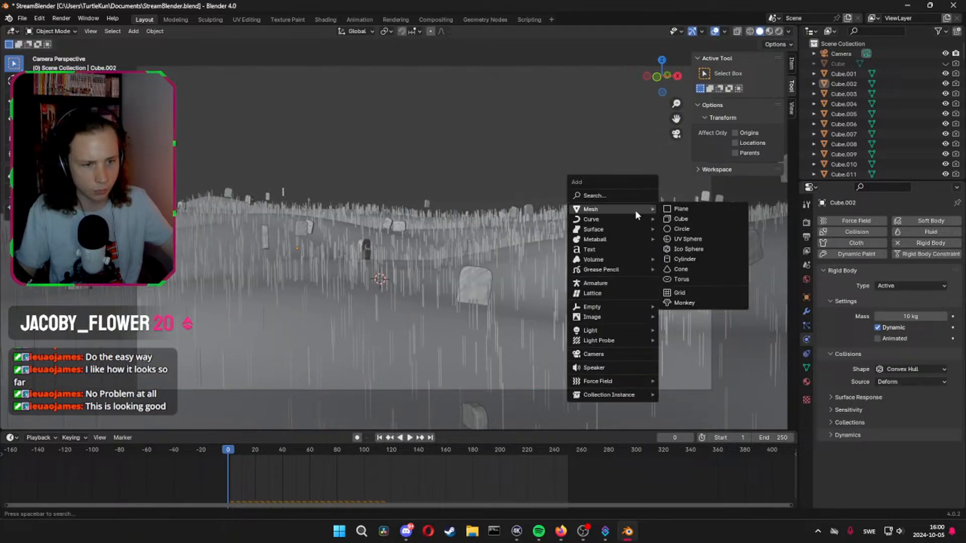
pyautogui.click(680, 219)
pyautogui.press('g')
pyautogui.press('z')
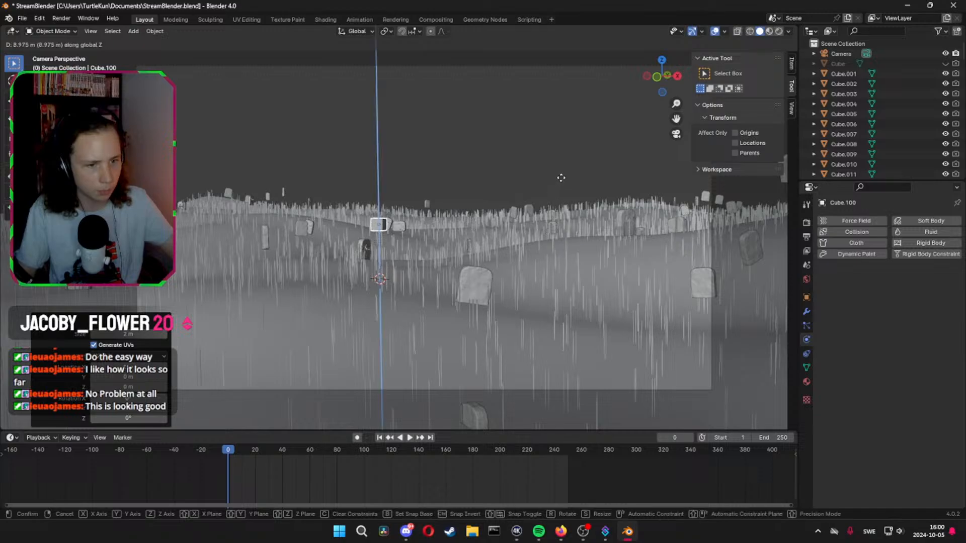
pyautogui.press('y')
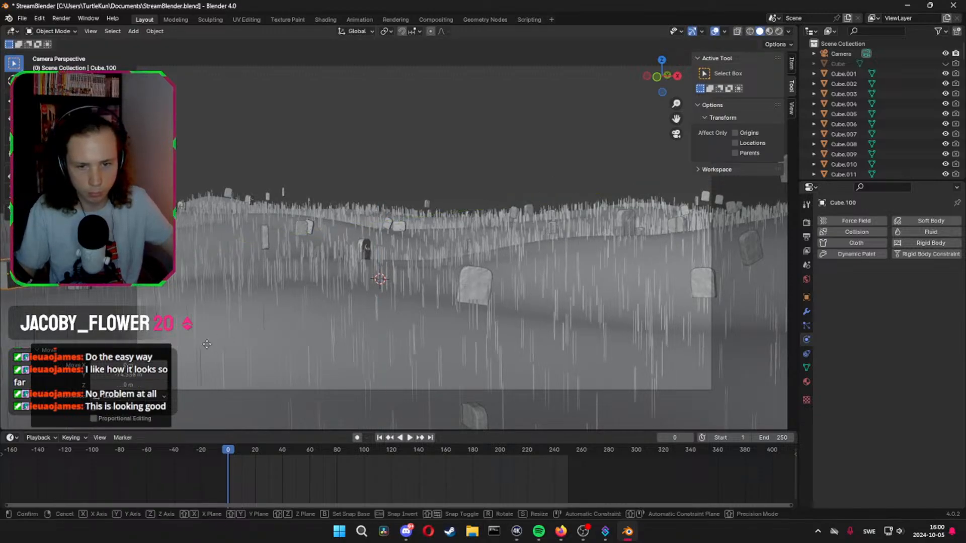
pyautogui.press('x')
pyautogui.click(552, 341)
# Bring the new cube about 17 m closer to the camera along the Y axis and adjust its position along X
pyautogui.press('g')
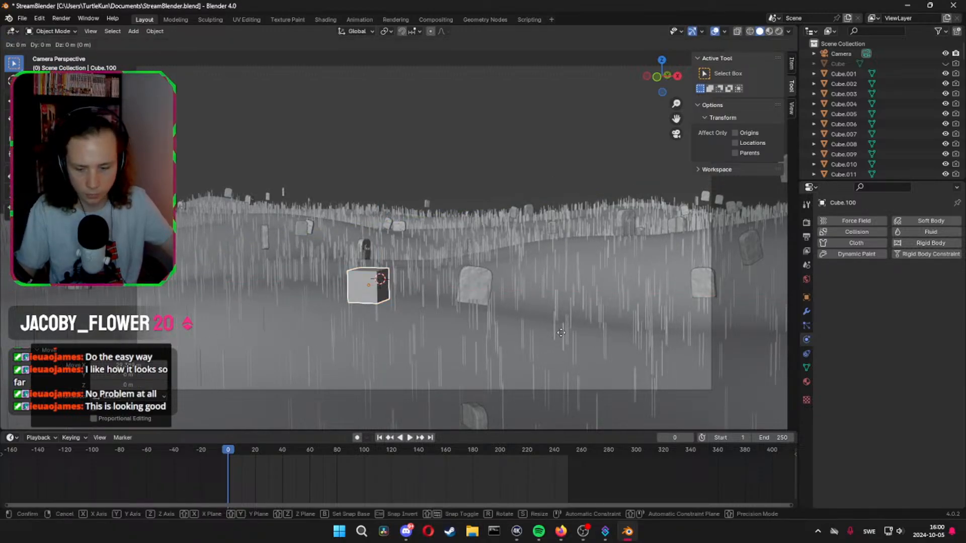
pyautogui.press('y')
pyautogui.click(424, 409)
pyautogui.press('g')
pyautogui.press('z')
pyautogui.press('x')
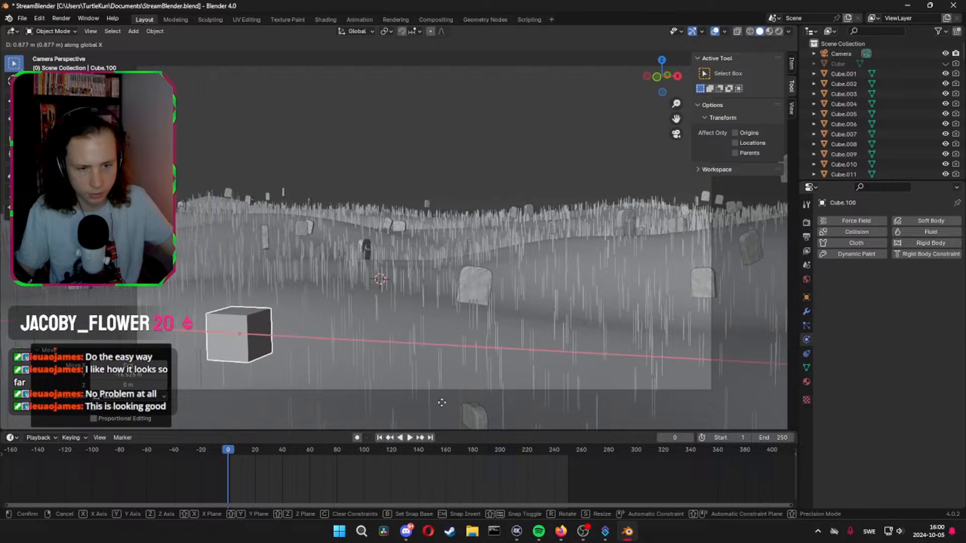
pyautogui.click(489, 411)
# Scale the new cube up about 2.5 times and raise it about 2.3 m along the Z axis
pyautogui.press('s')
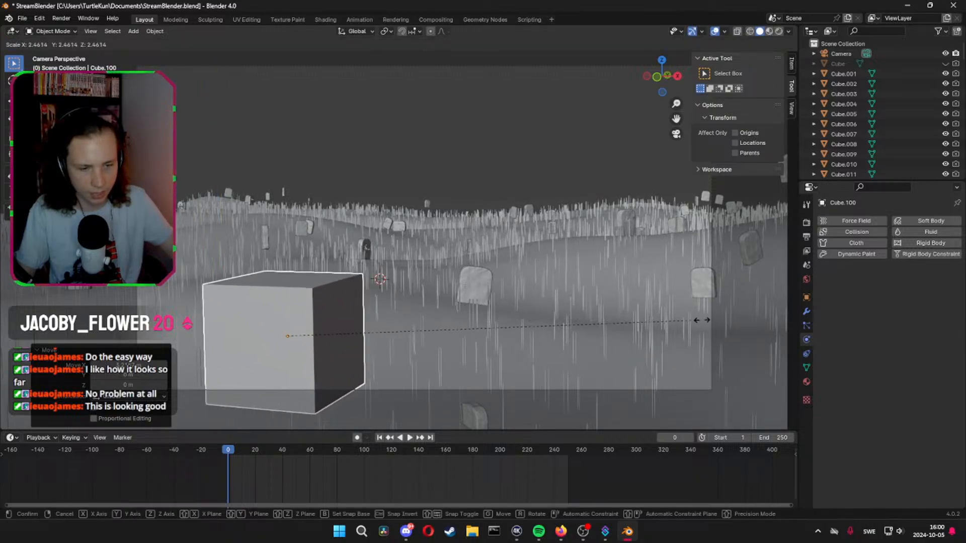
pyautogui.click(674, 272)
pyautogui.press('g')
pyautogui.press('z')
pyautogui.click(711, 270)
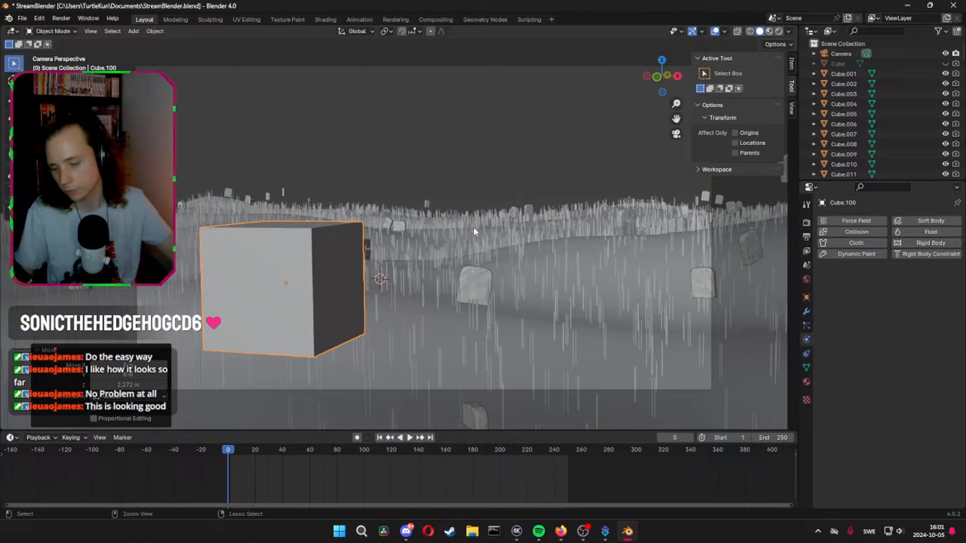
# Round the new cube with a Subdivision modifier at viewport level 4 and show its modifier settings
pyautogui.hotkey('ctrl', '3')
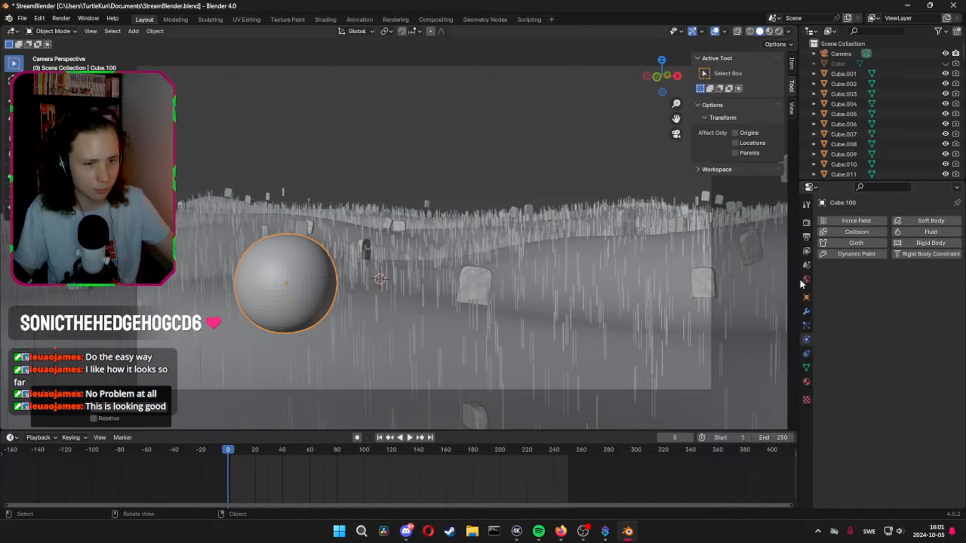
pyautogui.click(807, 312)
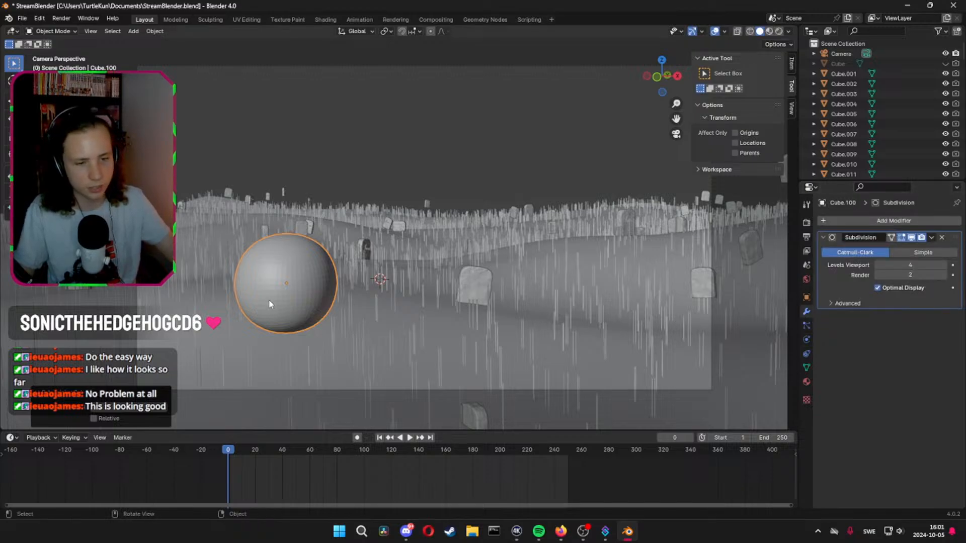
# Apply the rounded cube's Subdivision modifier and open its mesh for editing
pyautogui.press('Tab')
pyautogui.press('Tab')
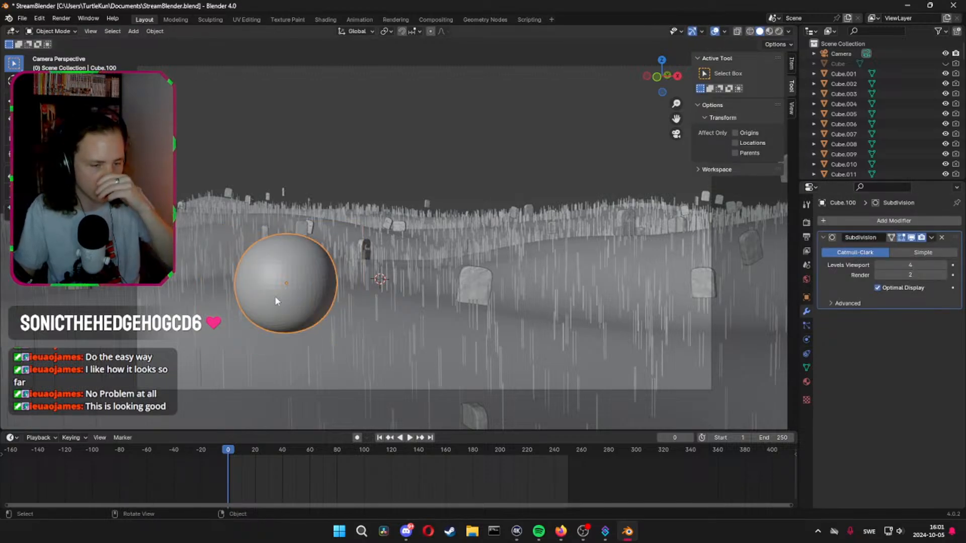
pyautogui.click(945, 240)
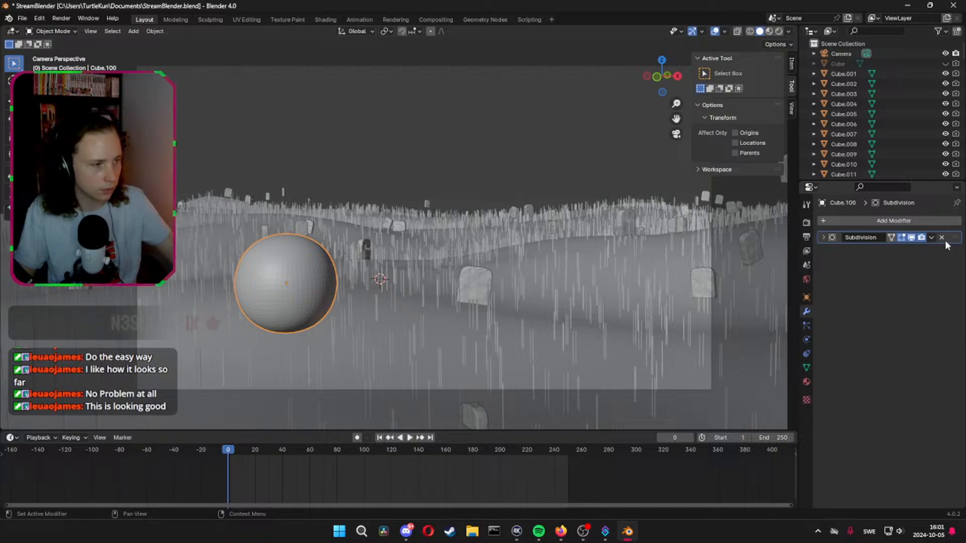
pyautogui.click(838, 238)
pyautogui.hotkey('ctrl', 'x')
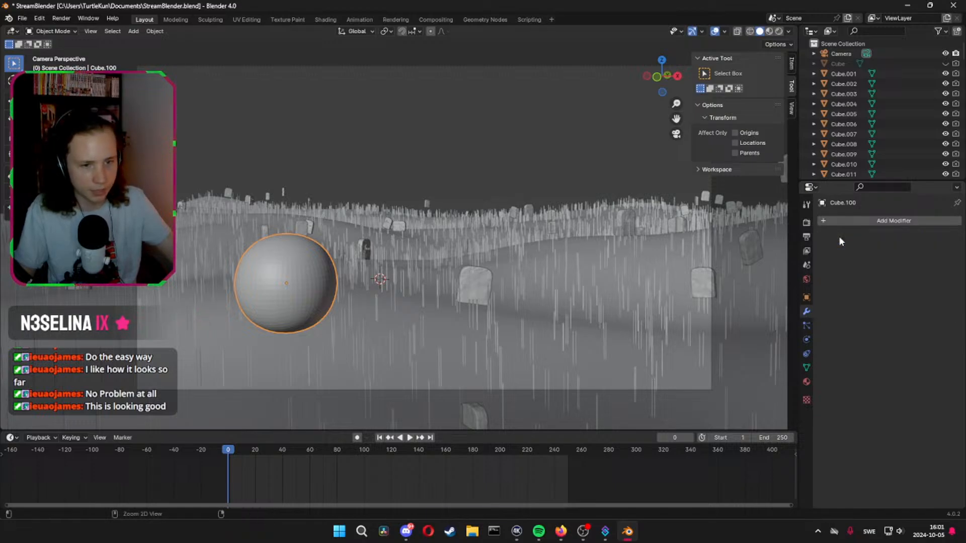
pyautogui.moveTo(323, 294); pyautogui.dragTo(461, 254, button='middle')
pyautogui.scroll(-17, 429, 164)
pyautogui.scroll(13, 424, 166)
pyautogui.press('Tab')
pyautogui.press('Tab')
pyautogui.press('Tab')
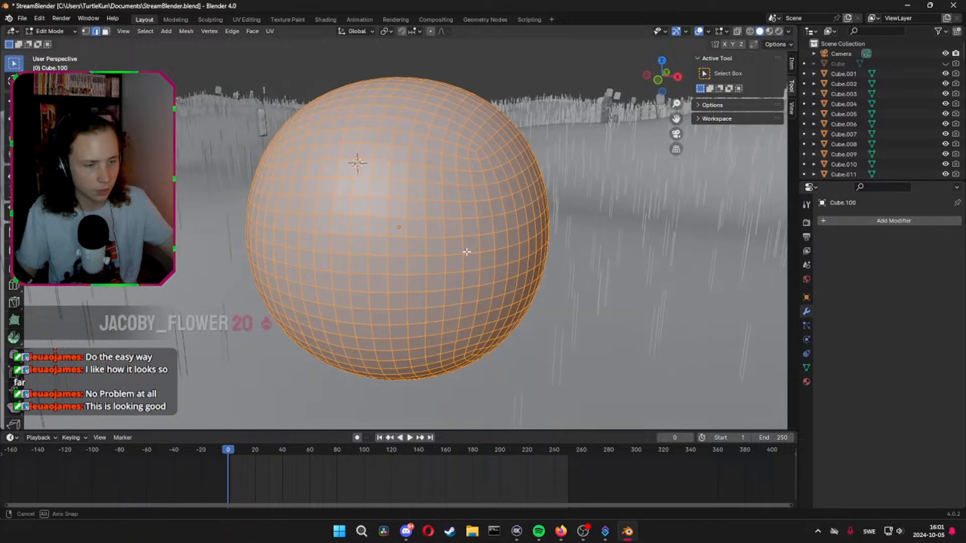
# Try to stretch the whole rounded mesh about 1.17 times along the X axis, and undo it
pyautogui.press('s')
pyautogui.press('x')
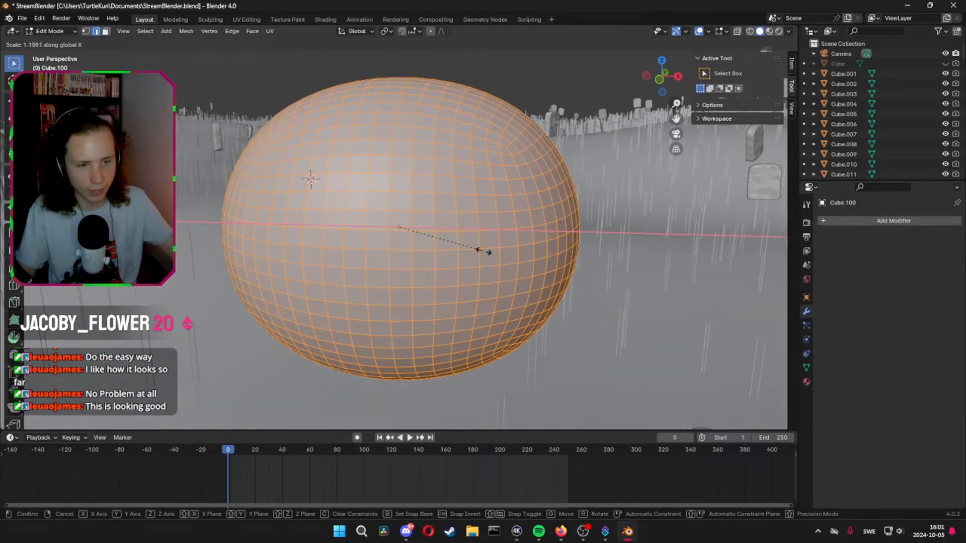
pyautogui.click(478, 250)
pyautogui.moveTo(479, 250); pyautogui.dragTo(371, 359, button='middle')
pyautogui.press('Tab')
pyautogui.press('Tab')
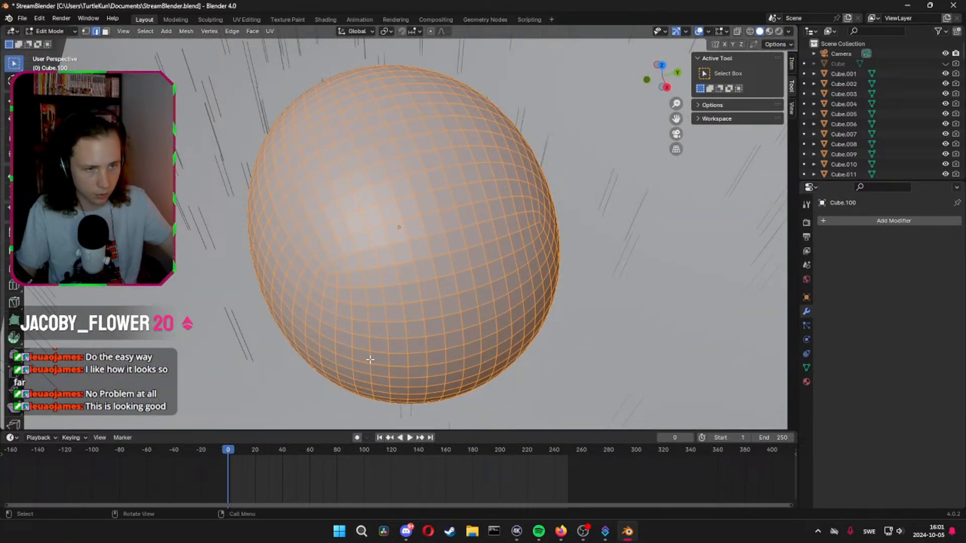
pyautogui.hotkey('ctrl', 'z')
pyautogui.hotkey('ctrl', 'z')
pyautogui.hotkey('ctrl', 'z')
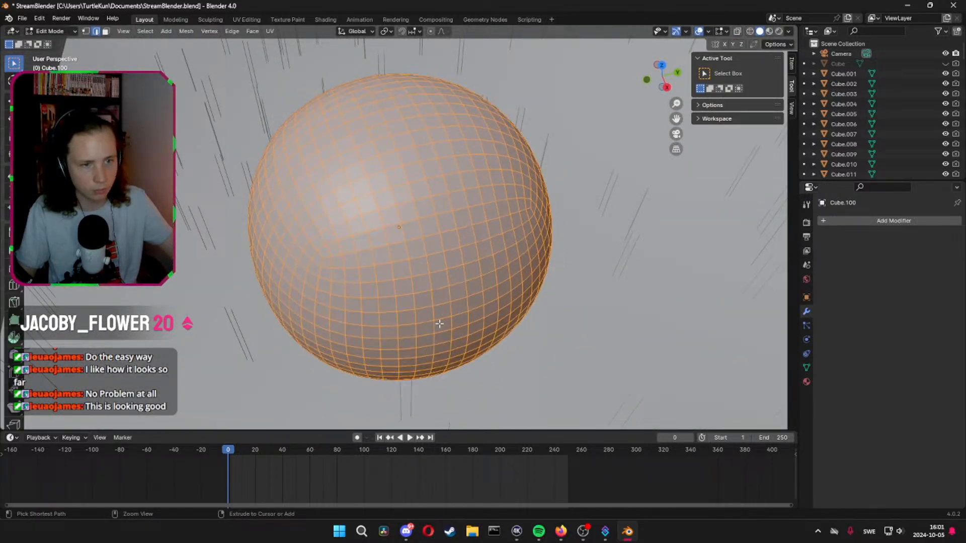
# Widen the whole rounded mesh about 1.19 times along X and Y, leaving the Z axis out of the scaling
pyautogui.moveTo(498, 296); pyautogui.dragTo(536, 263, button='middle')
pyautogui.press('s')
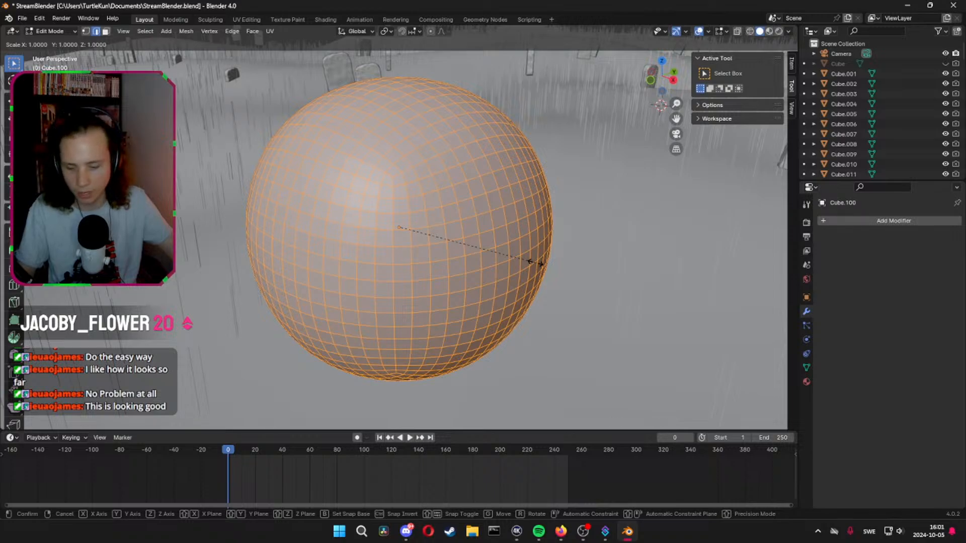
pyautogui.hotkey('shift', 'z')
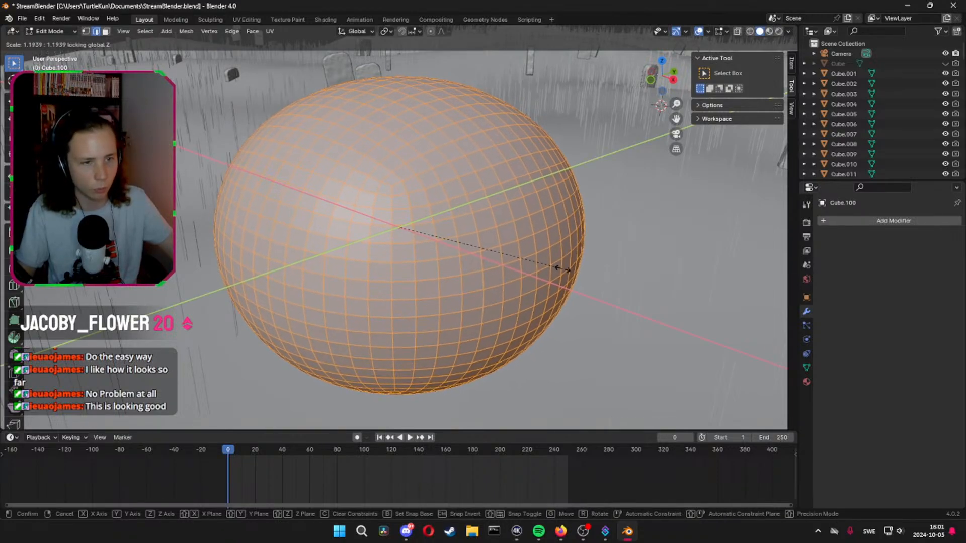
pyautogui.click(565, 272)
# Turn on proportional editing and raise the rounded mesh's top centre vertex about 0.14 m along the Z axis
pyautogui.moveTo(565, 272); pyautogui.dragTo(385, 315, button='middle')
pyautogui.press('1')
pyautogui.moveTo(403, 218); pyautogui.dragTo(309, 125, button='middle')
pyautogui.click(385, 217)
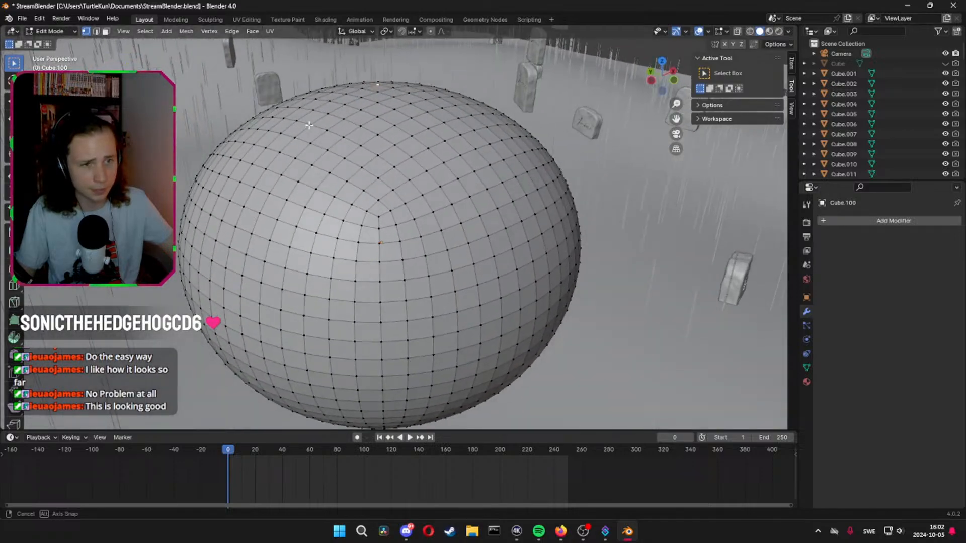
pyautogui.click(430, 31)
pyautogui.press('g')
pyautogui.press('z')
pyautogui.scroll(20, 628, 156)
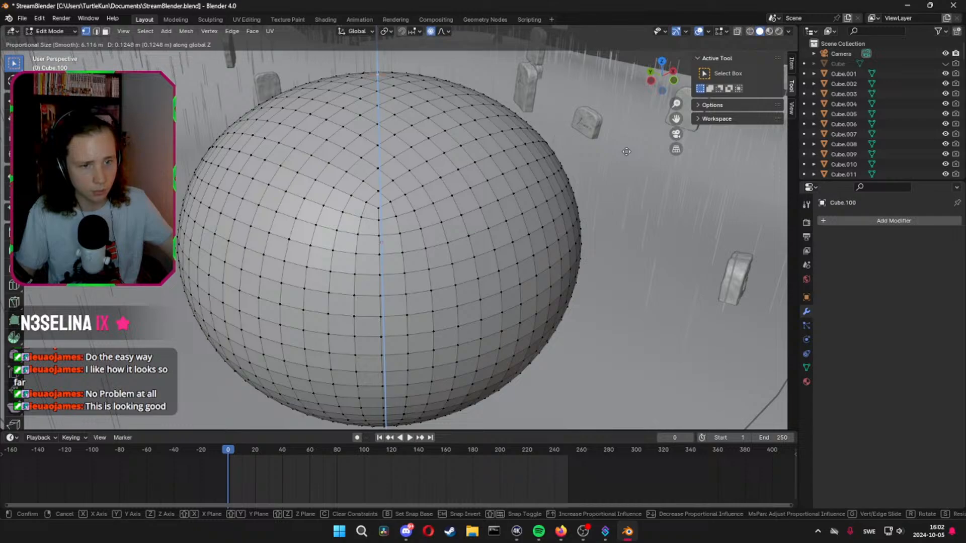
pyautogui.scroll(6, 626, 151)
pyautogui.click(627, 150)
# Leave mesh editing, select the terrain plane and look through the scene's object list for its entry
pyautogui.moveTo(626, 150); pyautogui.dragTo(682, 89, button='middle')
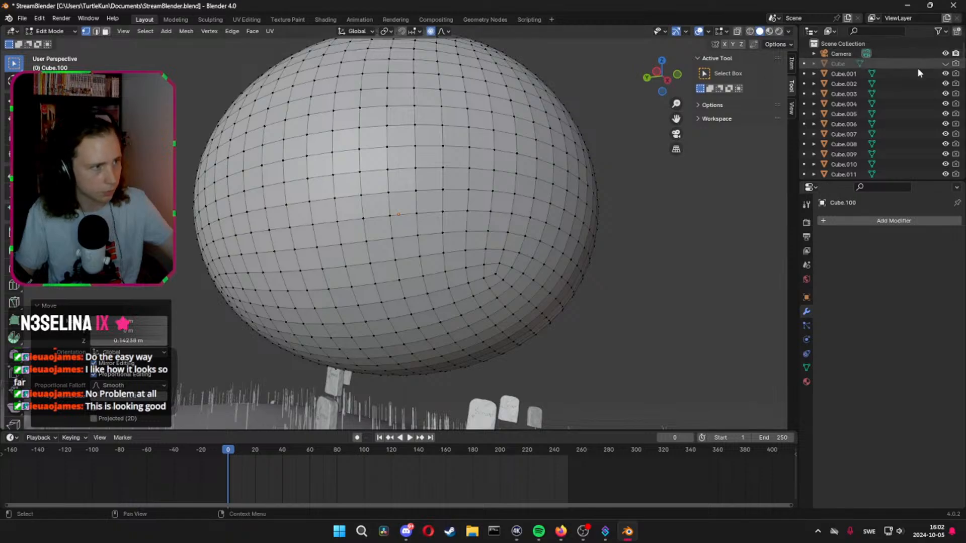
pyautogui.scroll(-3, 424, 410)
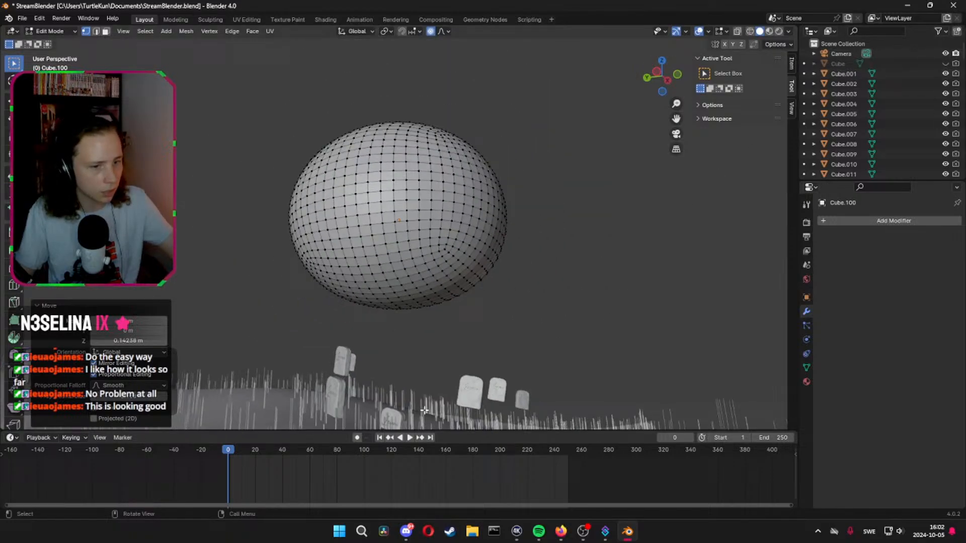
pyautogui.press('Tab')
pyautogui.click(287, 415)
pyautogui.scroll(-5, 939, 125)
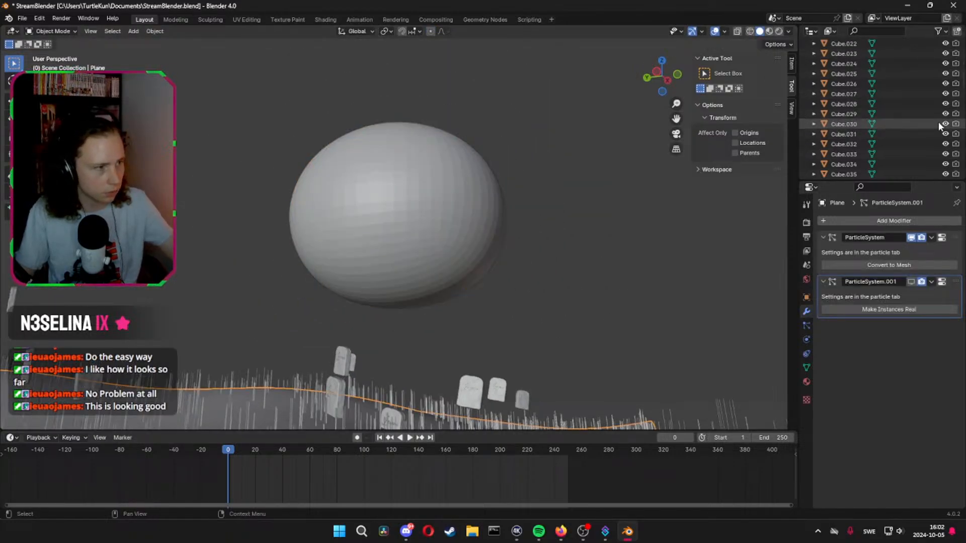
pyautogui.scroll(-15, 939, 126)
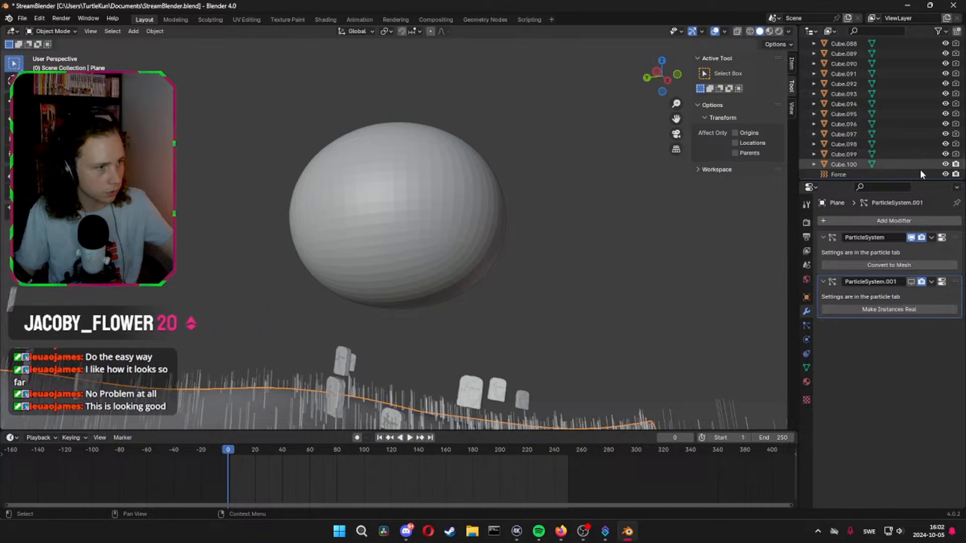
pyautogui.scroll(18, 920, 170)
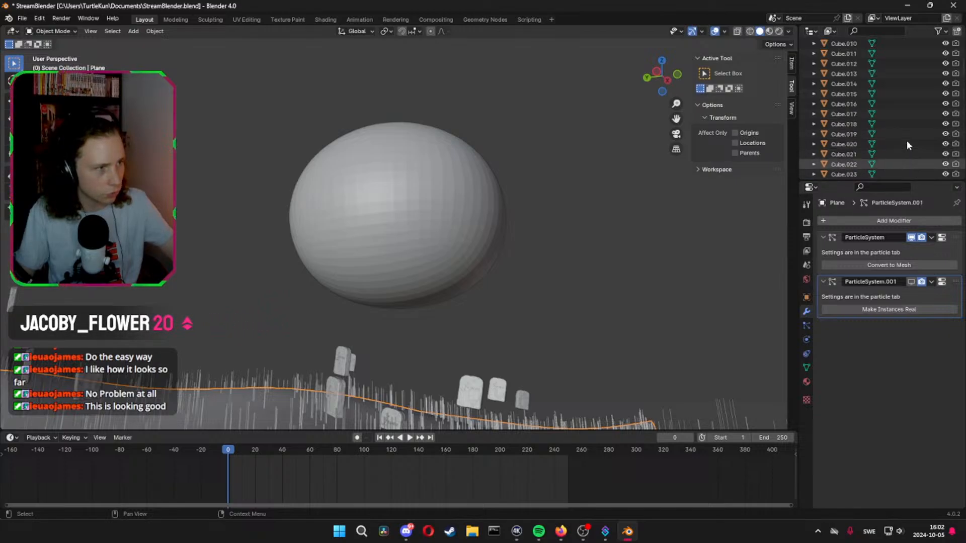
pyautogui.scroll(5, 906, 143)
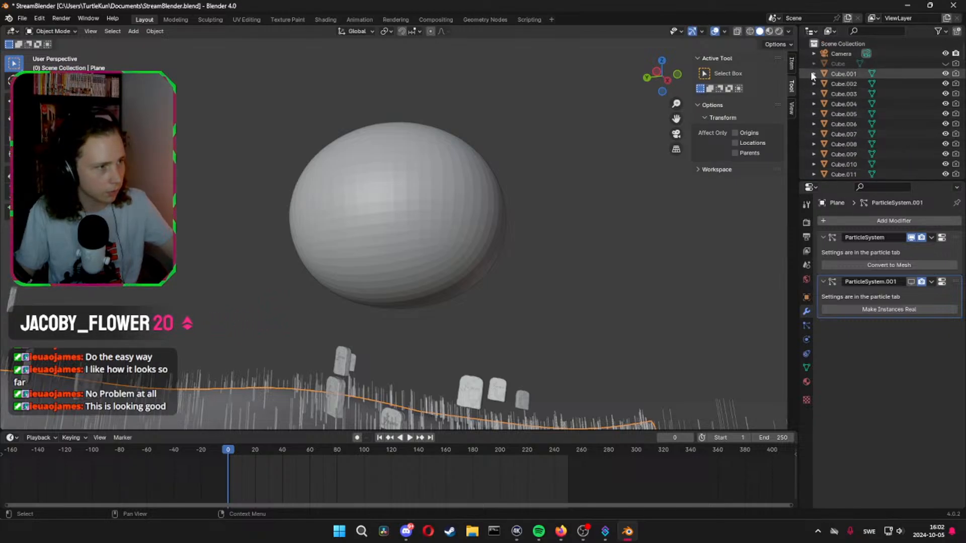
# Select the objects Cube.001 through Cube.100 and copy them
pyautogui.click(843, 76)
pyautogui.scroll(-15, 849, 74)
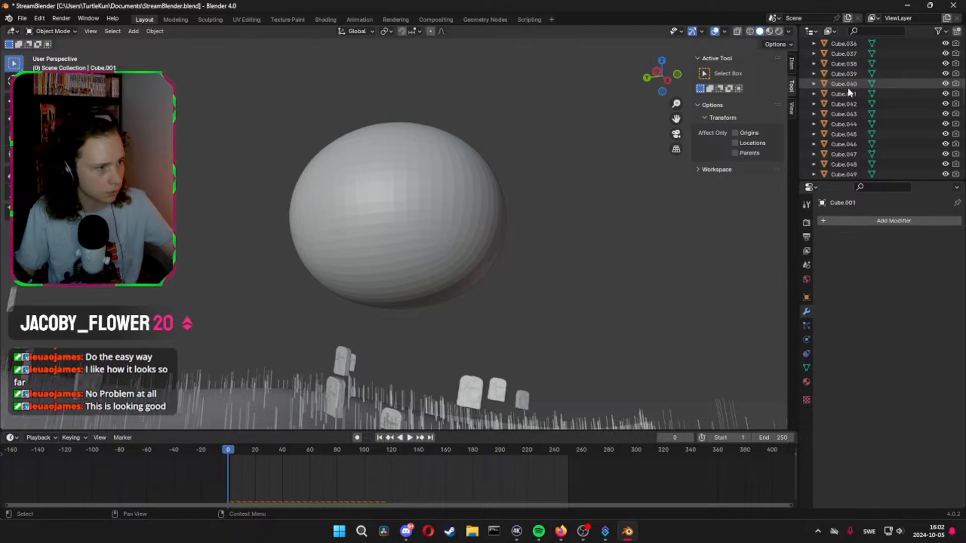
pyautogui.scroll(-3, 849, 106)
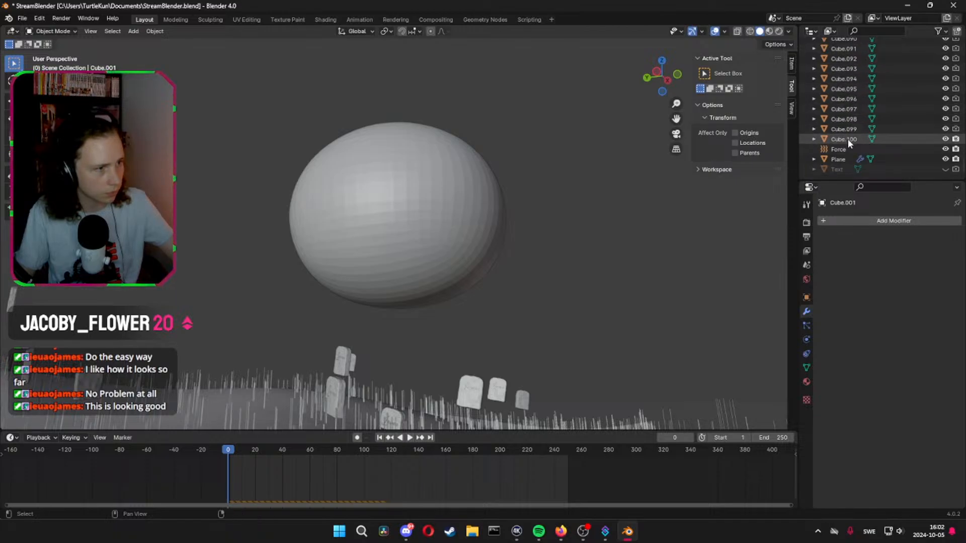
pyautogui.keyDown('shift'); pyautogui.click(847, 139); pyautogui.keyUp('shift')
pyautogui.rightClick(847, 138)
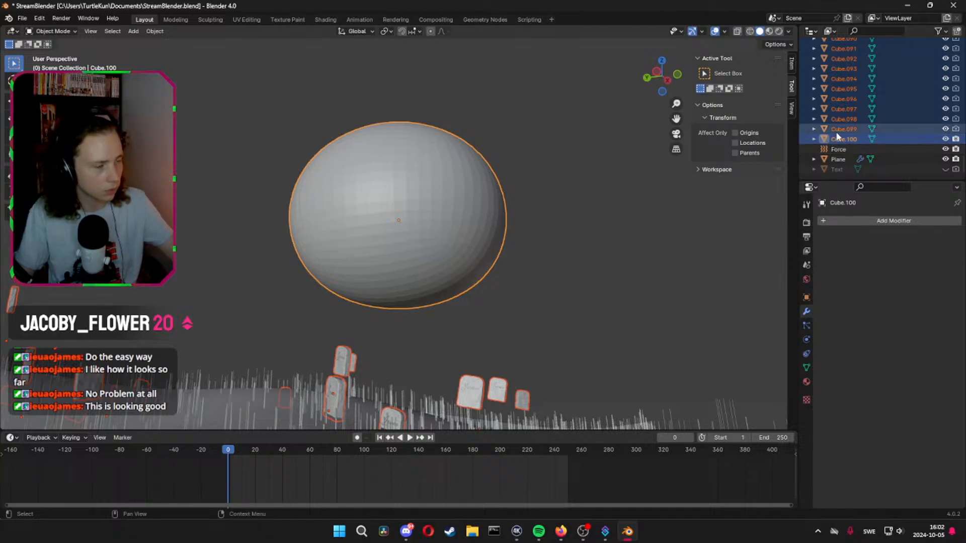
pyautogui.hotkey('ctrl', 'c')
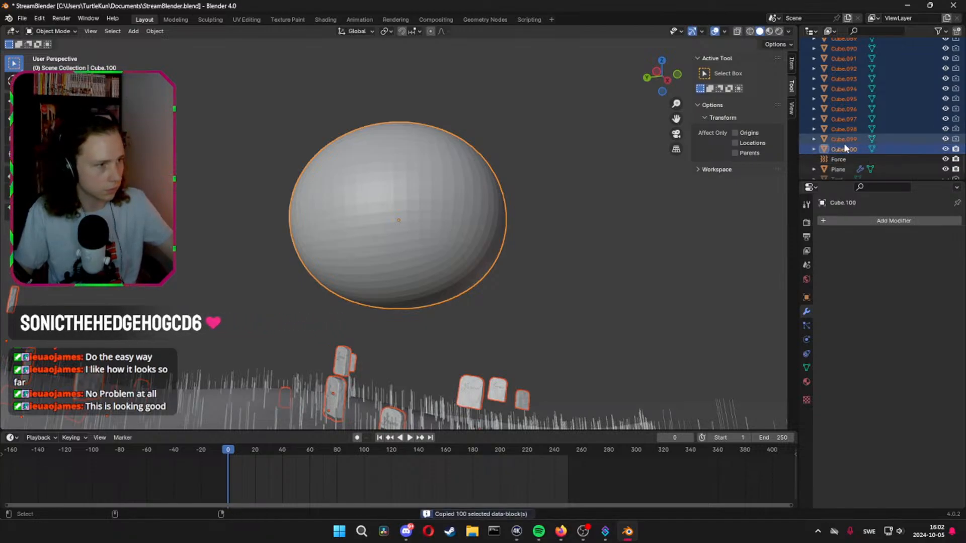
pyautogui.rightClick(856, 141)
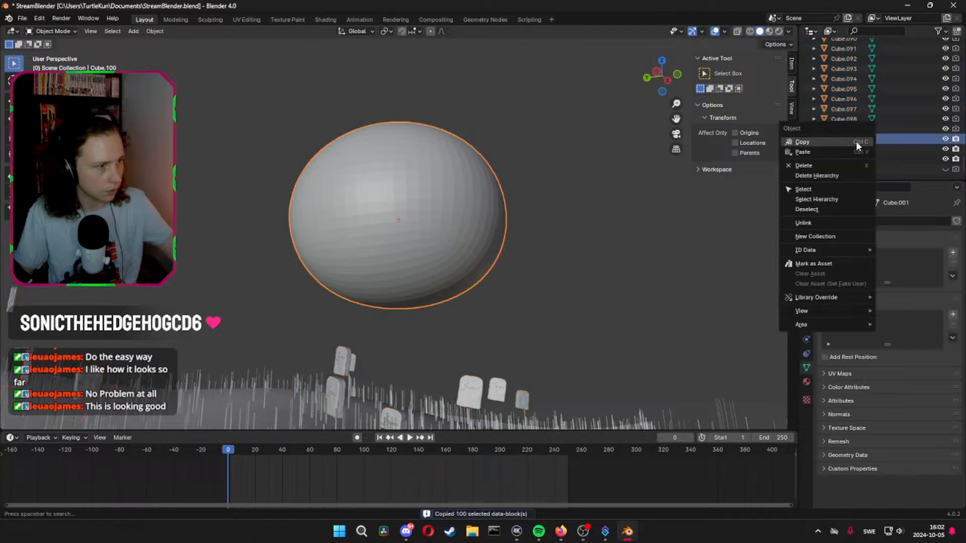
# Create a new collection in the scene and move Cube.001 through Cube.099 into it
pyautogui.rightClick(918, 177)
pyautogui.click(918, 177)
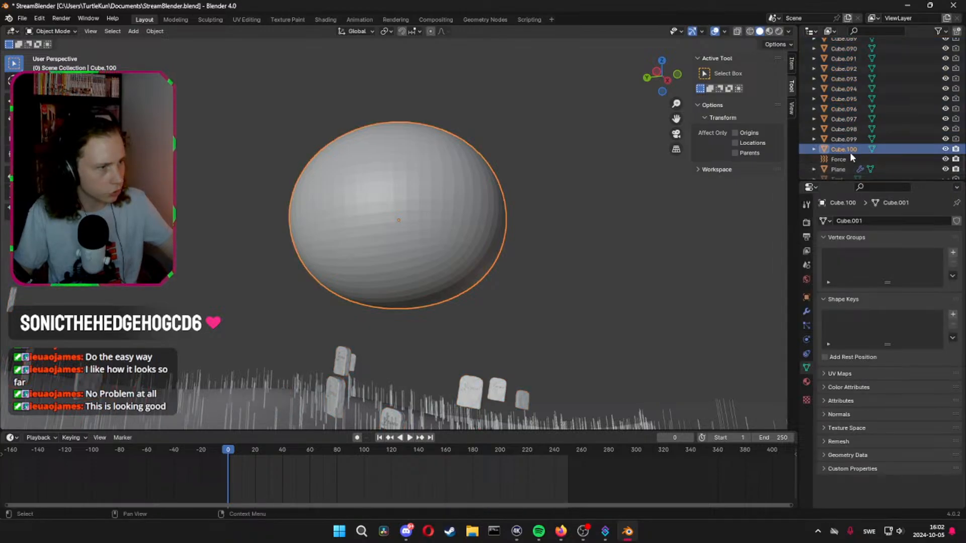
pyautogui.scroll(-1, 858, 169)
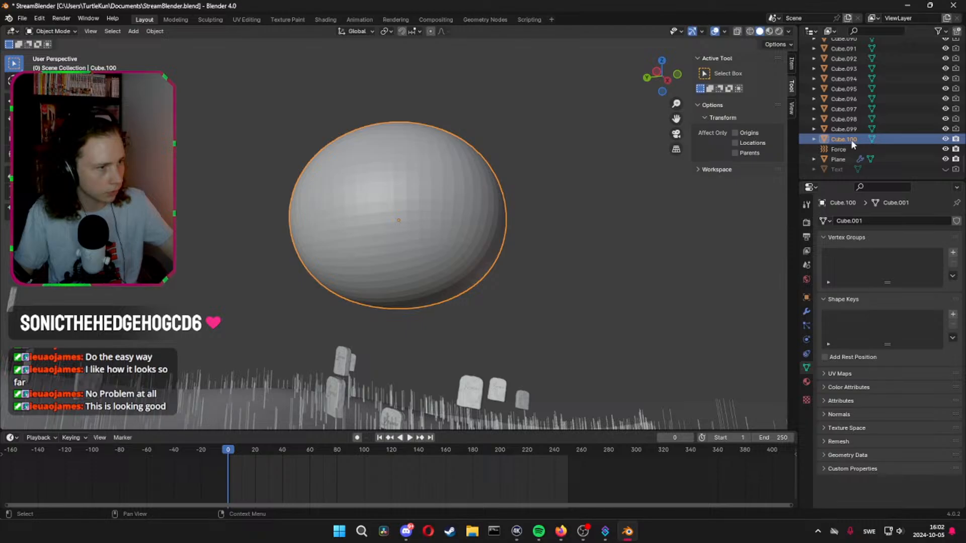
pyautogui.scroll(5, 855, 141)
pyautogui.scroll(-2, 855, 136)
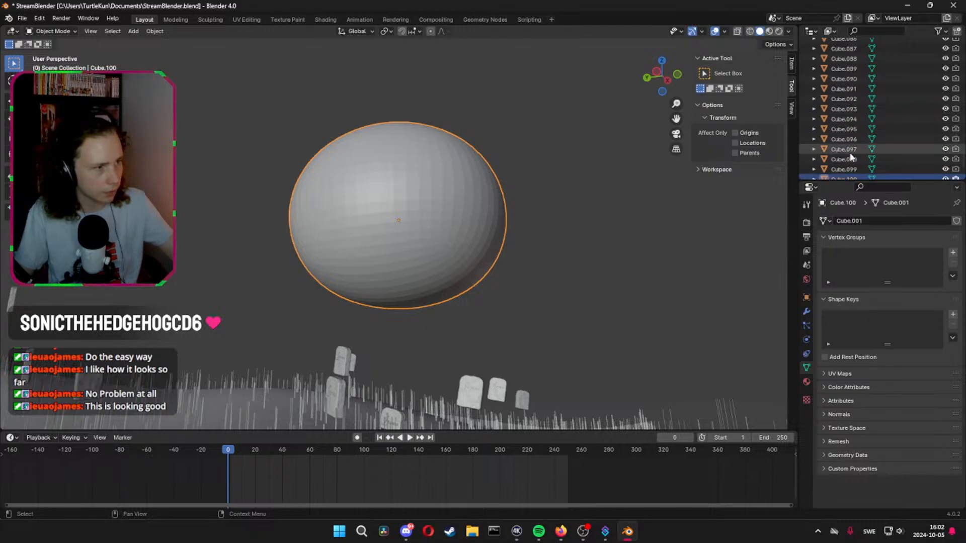
pyautogui.click(845, 165)
pyautogui.scroll(-2, 844, 146)
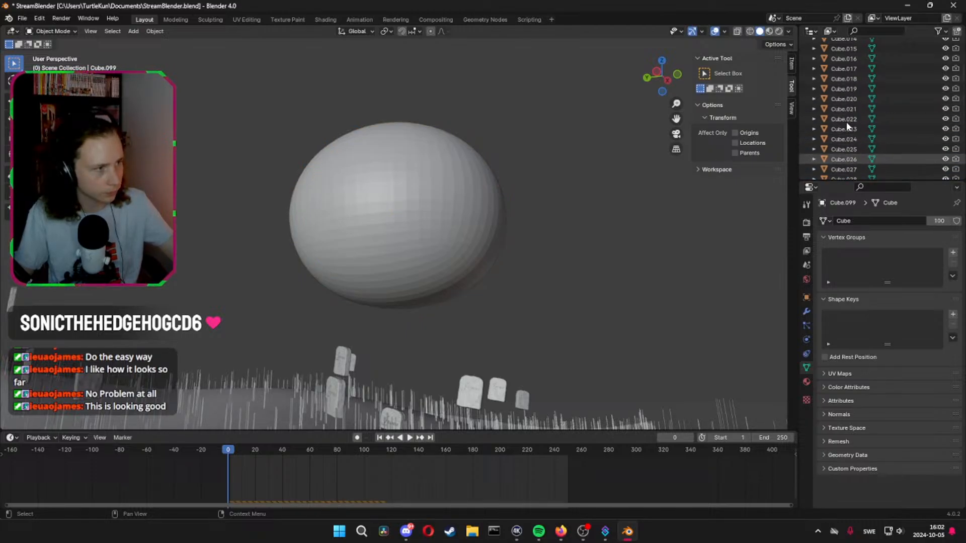
pyautogui.scroll(15, 845, 111)
pyautogui.keyDown('shift'); pyautogui.click(842, 85); pyautogui.keyUp('shift')
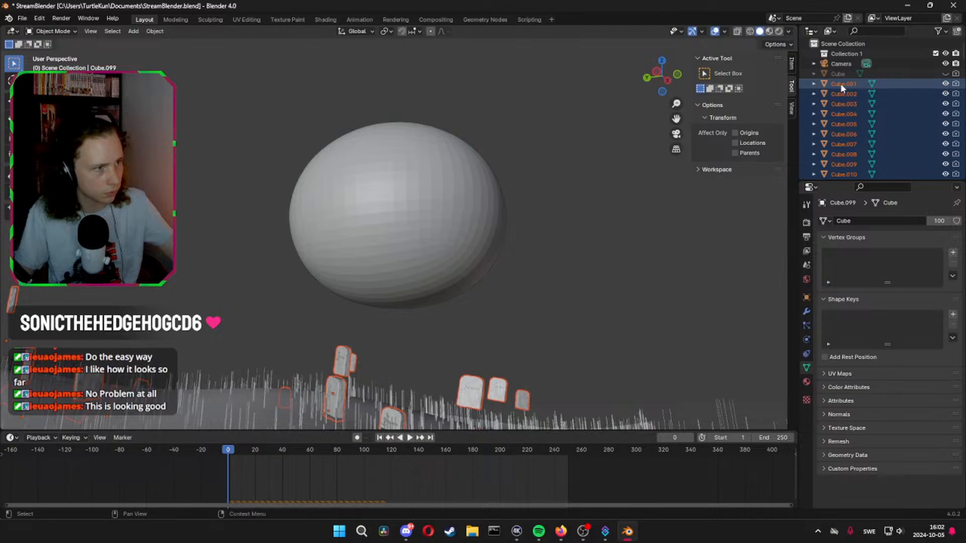
pyautogui.moveTo(841, 84); pyautogui.dragTo(845, 56)
# Collapse the new collection and rename it Stones
pyautogui.click(814, 54)
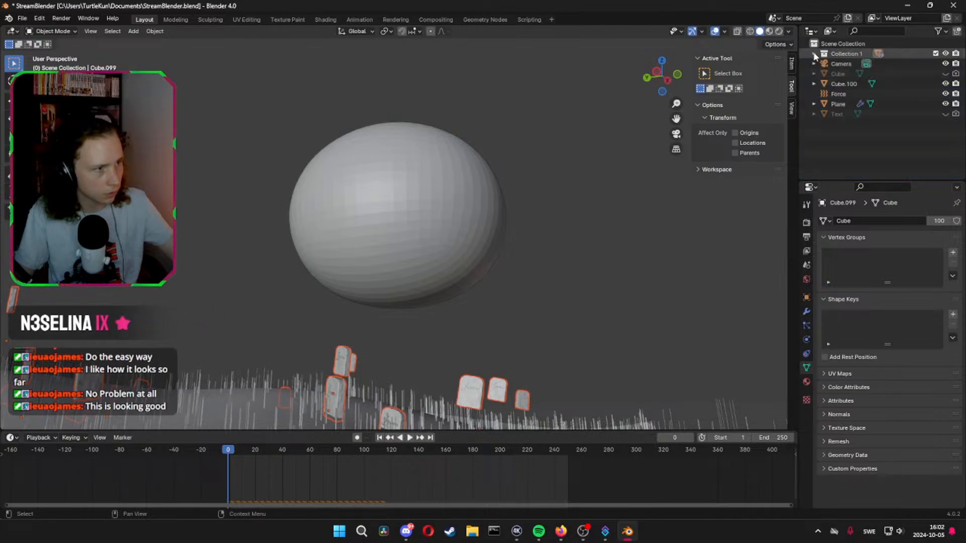
pyautogui.doubleClick(841, 53)
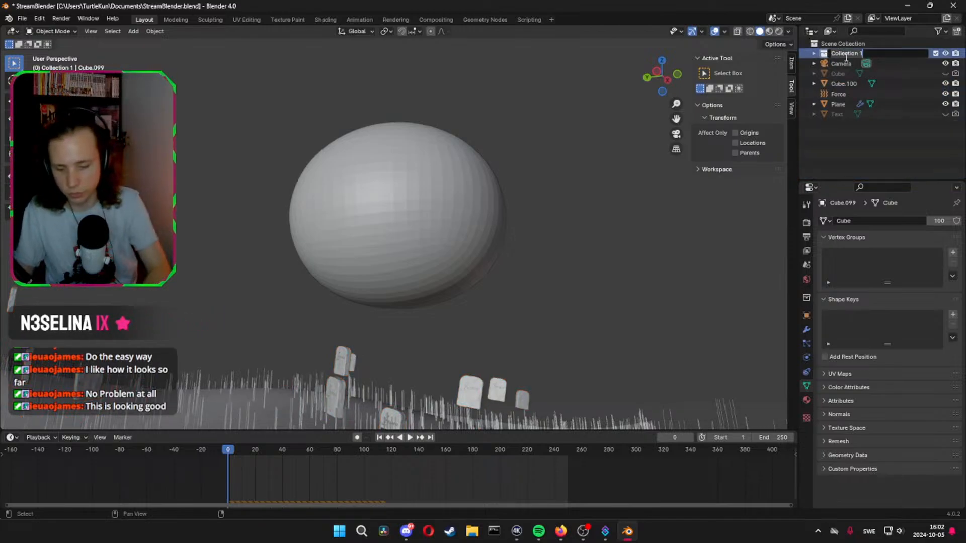
pyautogui.press('Return')
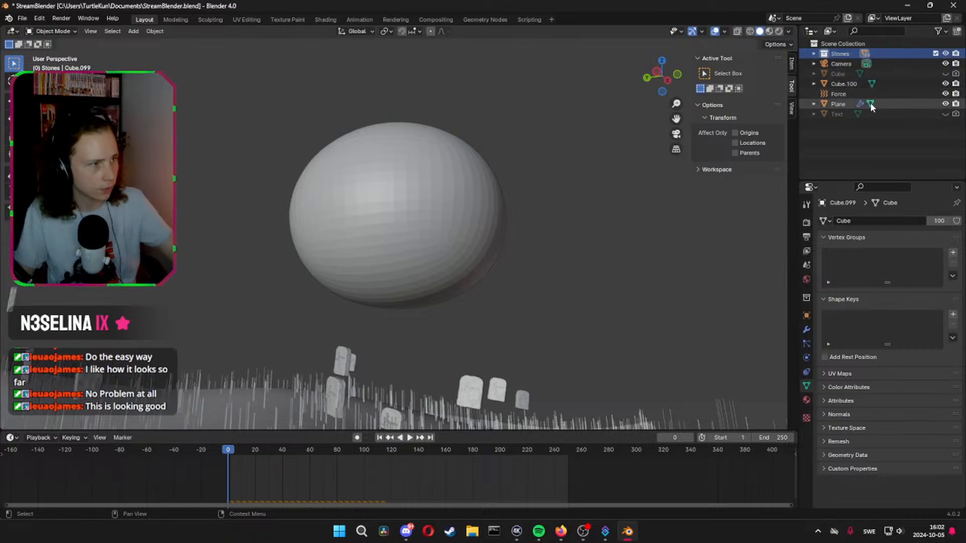
# Hide the terrain plane and open the rounded object Cube.100 for mesh editing
pyautogui.click(946, 104)
pyautogui.moveTo(694, 162); pyautogui.dragTo(451, 180, button='middle')
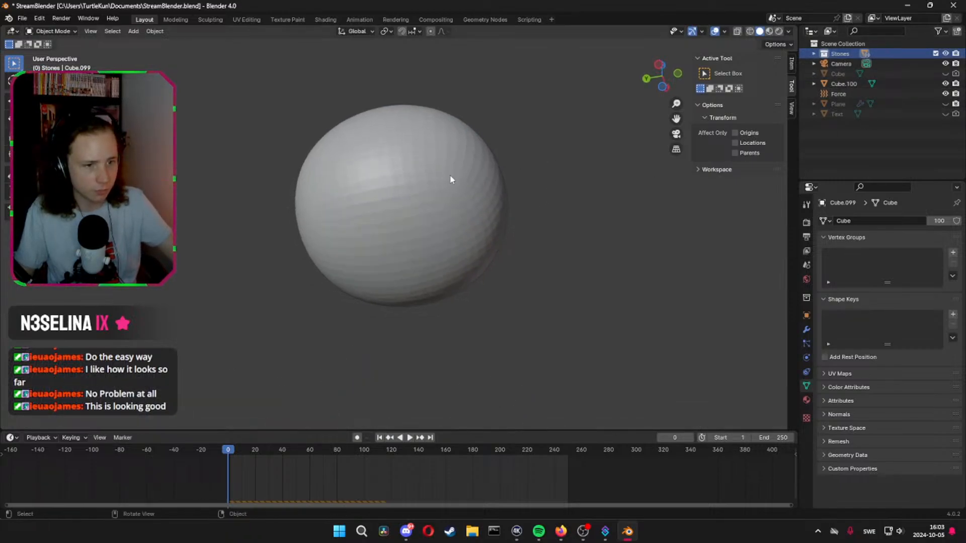
pyautogui.click(430, 211)
pyautogui.press('Tab')
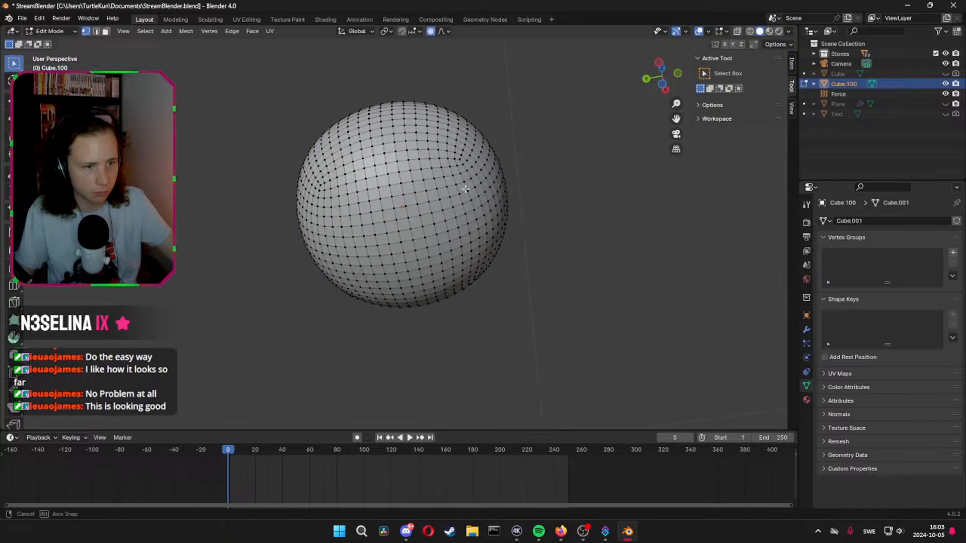
# Push the bottom vertex of the sphere up about 0.6 m along Z with smooth proportional editing to flatten the underside
pyautogui.moveTo(430, 210); pyautogui.dragTo(466, 175, button='middle')
pyautogui.moveTo(503, 206); pyautogui.dragTo(484, 177, button='middle')
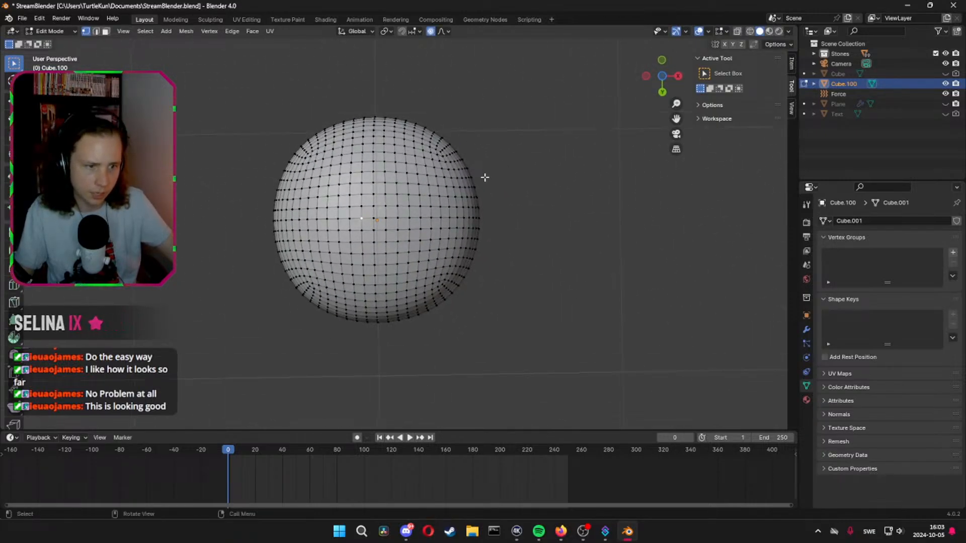
pyautogui.moveTo(591, 189); pyautogui.dragTo(503, 301, button='middle')
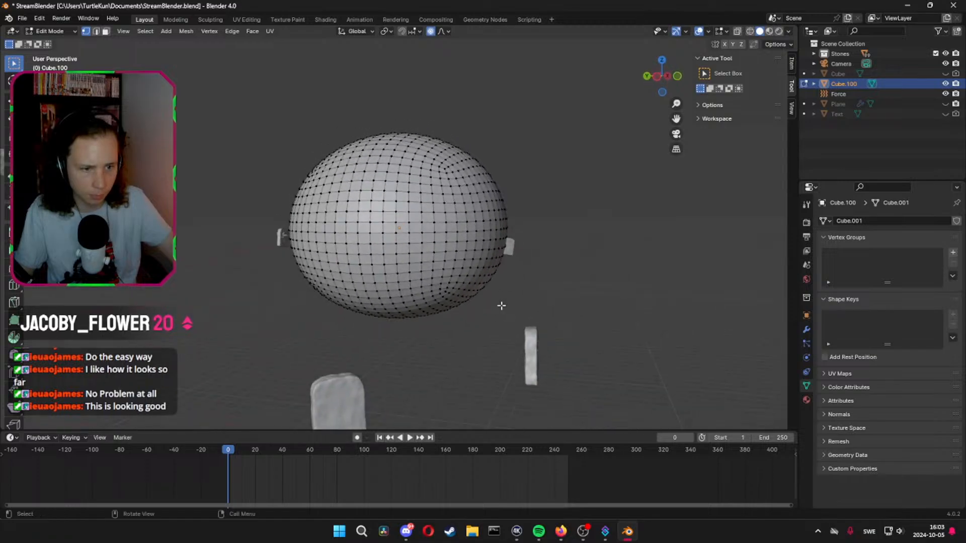
pyautogui.press('g')
pyautogui.press('z')
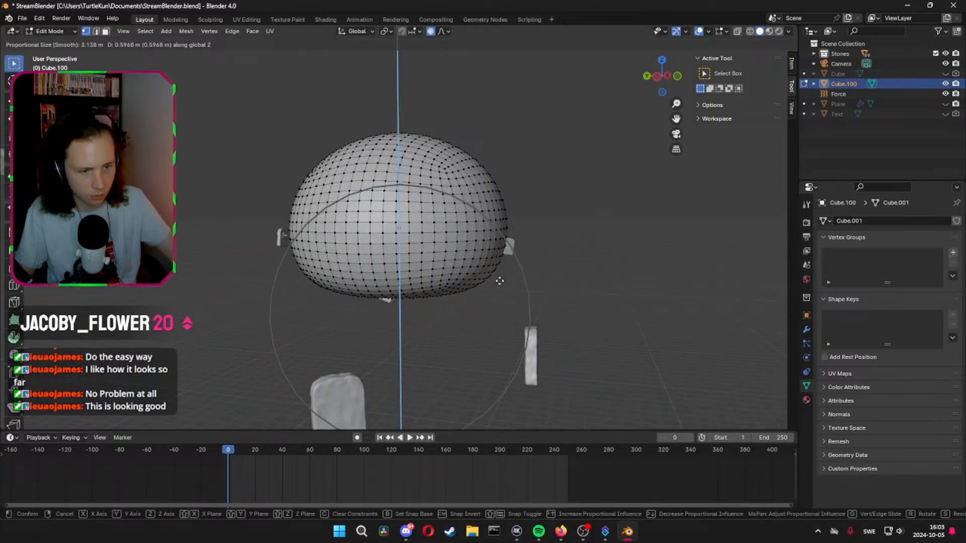
pyautogui.click(500, 277)
pyautogui.moveTo(500, 274); pyautogui.dragTo(526, 259, button='middle')
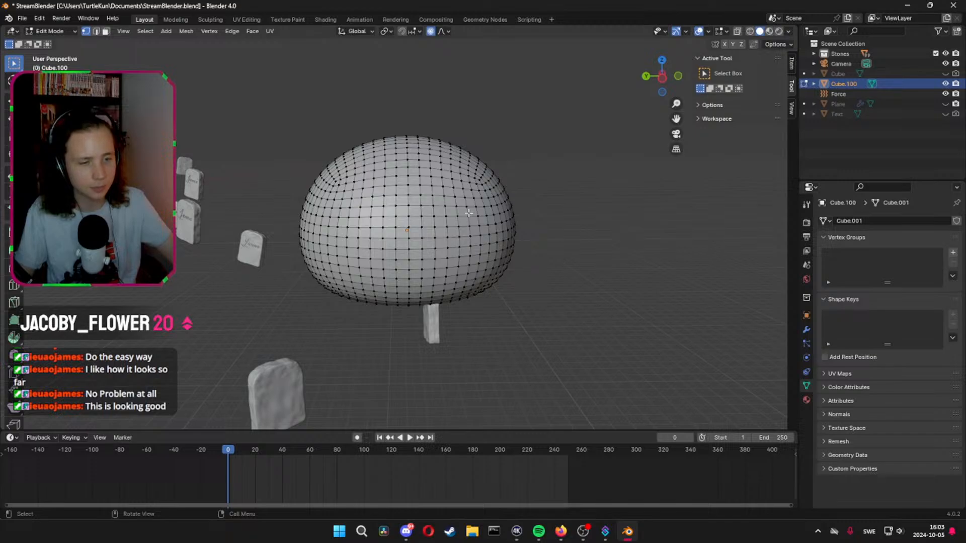
pyautogui.moveTo(468, 213); pyautogui.dragTo(390, 187, button='middle')
pyautogui.press('2')
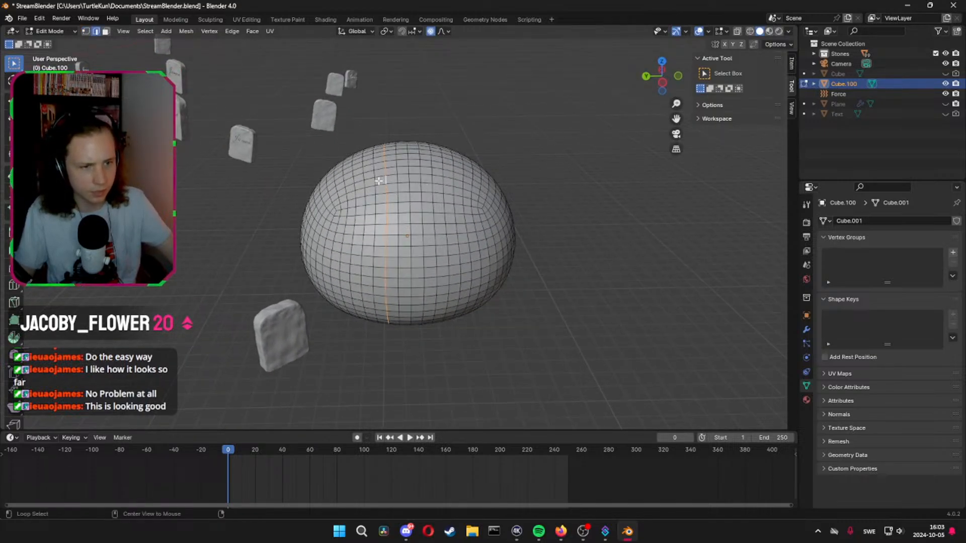
pyautogui.keyDown('alt'); pyautogui.keyDown('shift'); pyautogui.click(343, 187); pyautogui.keyUp('shift'); pyautogui.keyUp('alt')
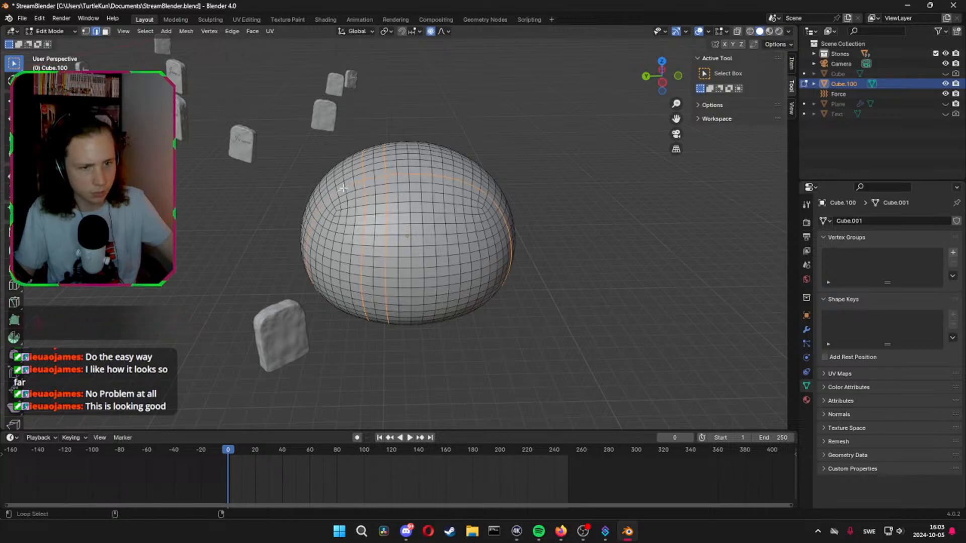
pyautogui.keyDown('alt'); pyautogui.keyDown('shift'); pyautogui.click(359, 197); pyautogui.keyUp('shift'); pyautogui.keyUp('alt')
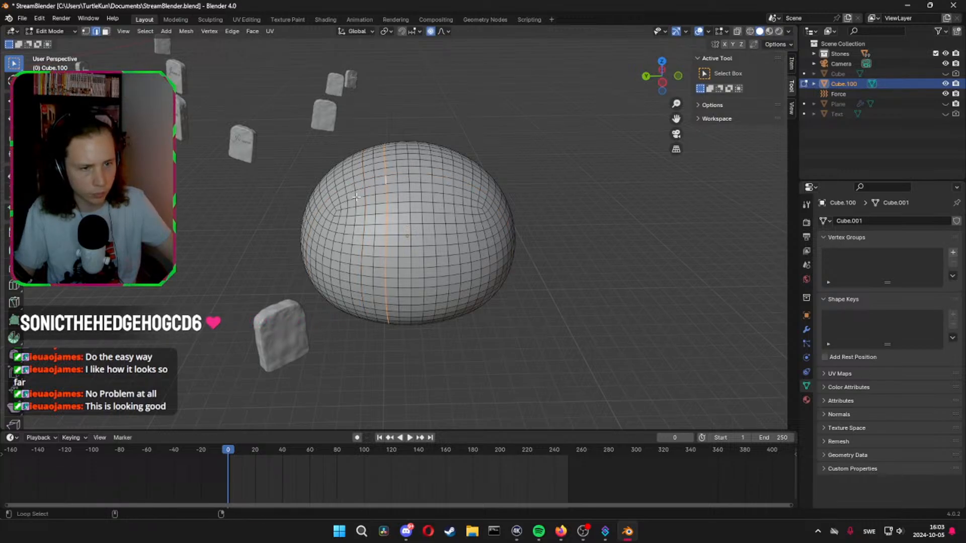
pyautogui.moveTo(356, 198); pyautogui.dragTo(382, 254, button='middle')
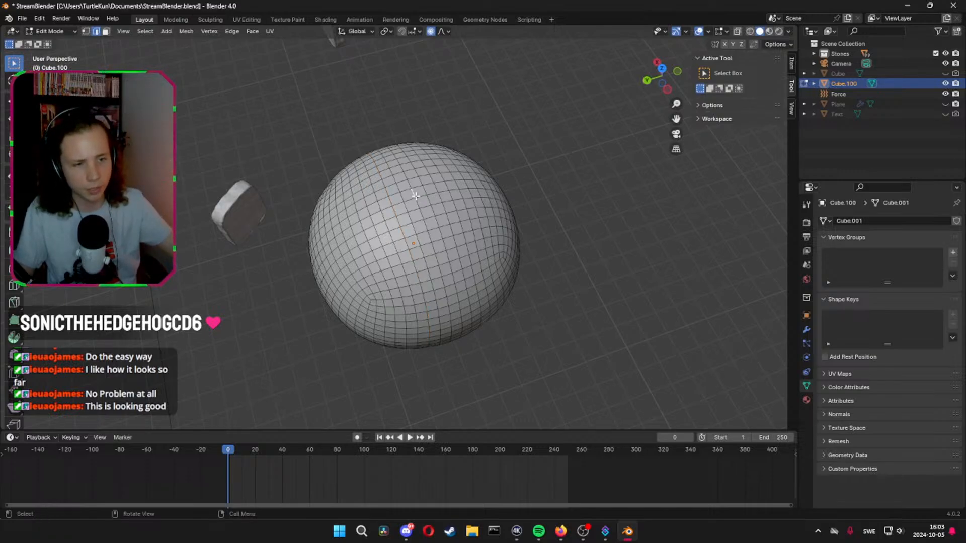
pyautogui.press('1')
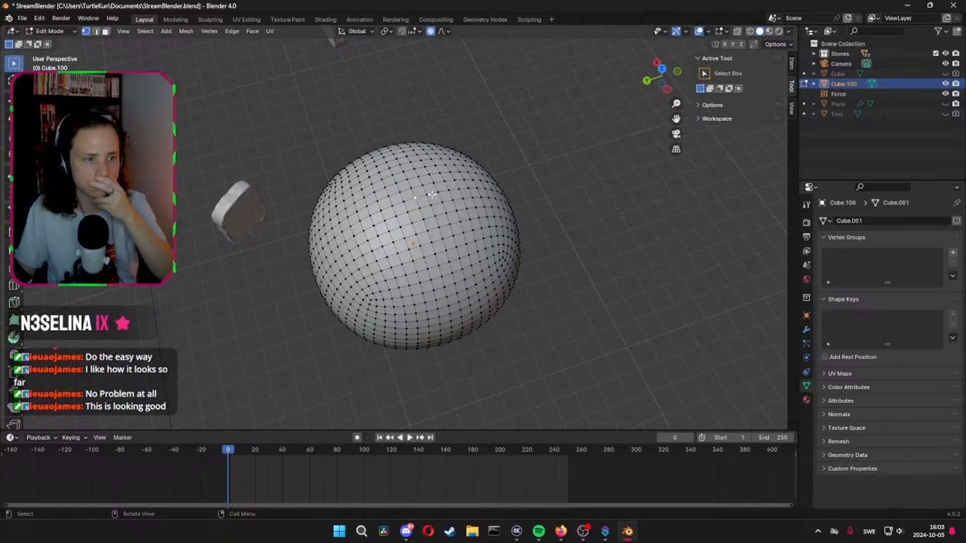
# Select spaced edge loops running over the flattened sphere and around its sides for the pumpkin grooves
pyautogui.press('2')
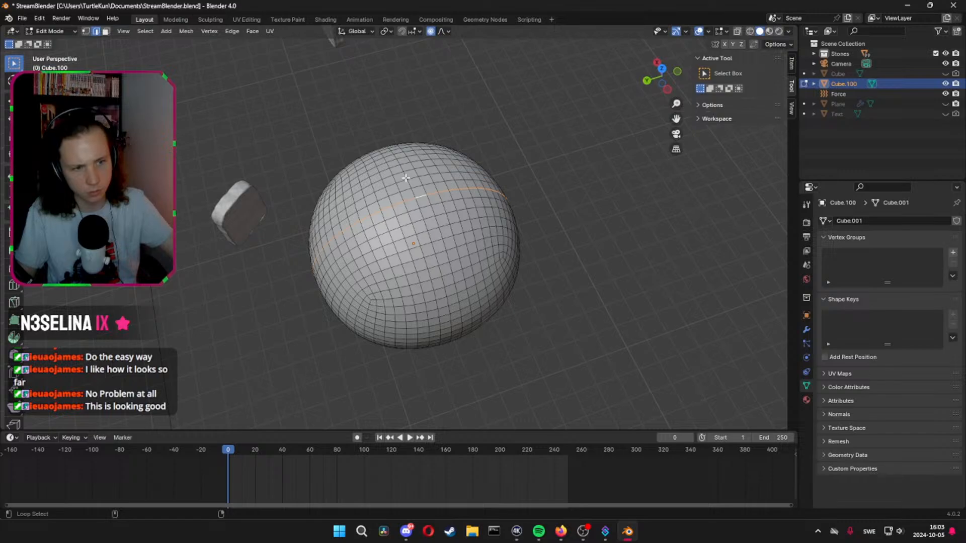
pyautogui.moveTo(407, 179); pyautogui.dragTo(411, 218, button='middle')
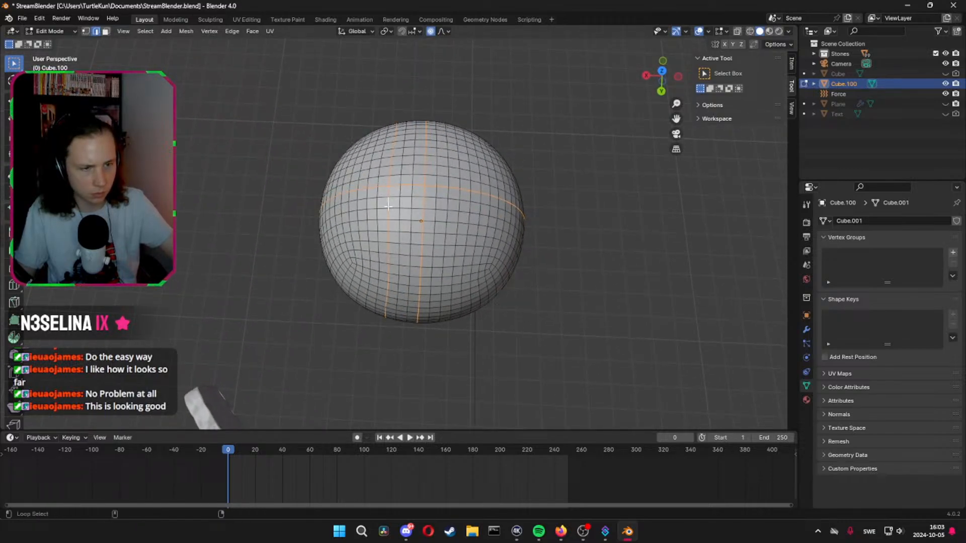
pyautogui.keyDown('alt'); pyautogui.keyDown('shift'); pyautogui.click(459, 219); pyautogui.keyUp('shift'); pyautogui.keyUp('alt')
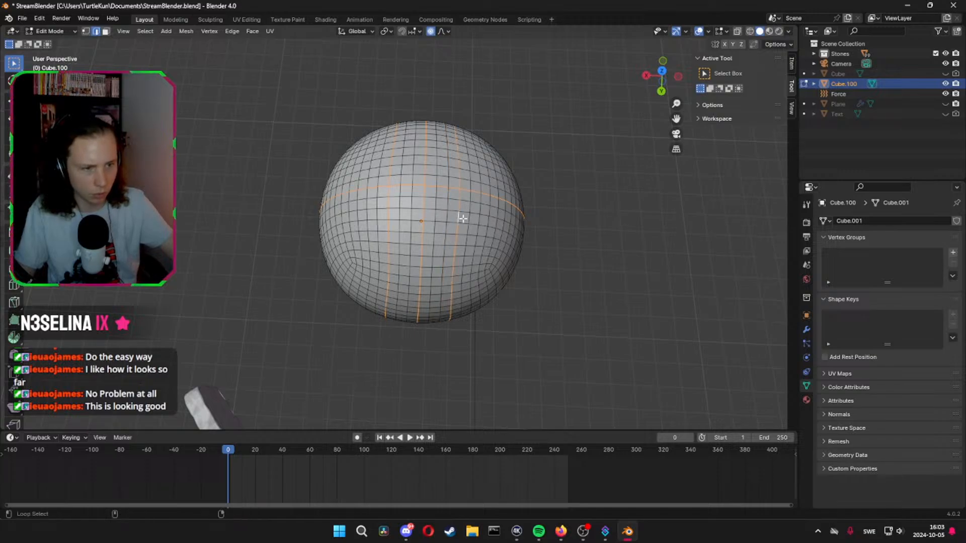
pyautogui.moveTo(463, 218); pyautogui.dragTo(392, 263, button='middle')
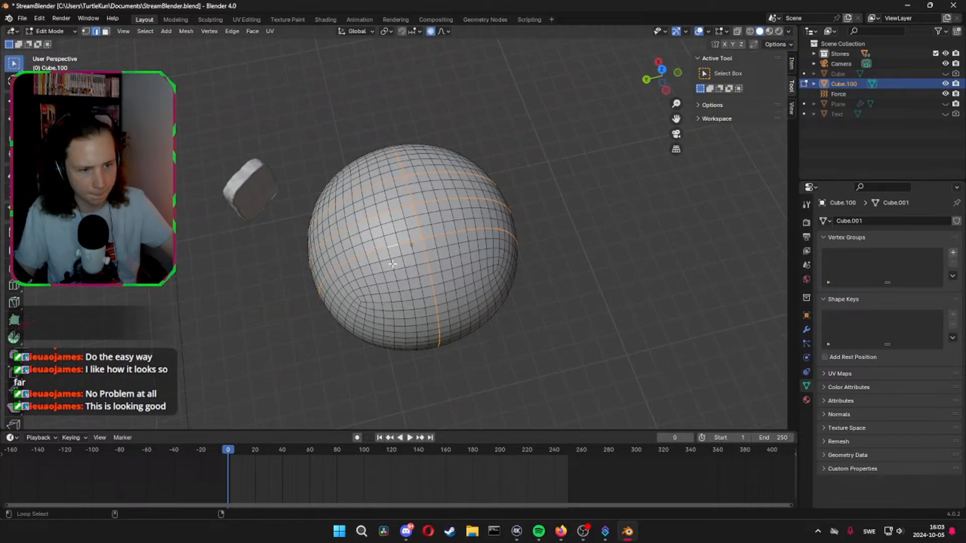
pyautogui.keyDown('alt'); pyautogui.keyDown('shift'); pyautogui.click(380, 267); pyautogui.keyUp('shift'); pyautogui.keyUp('alt')
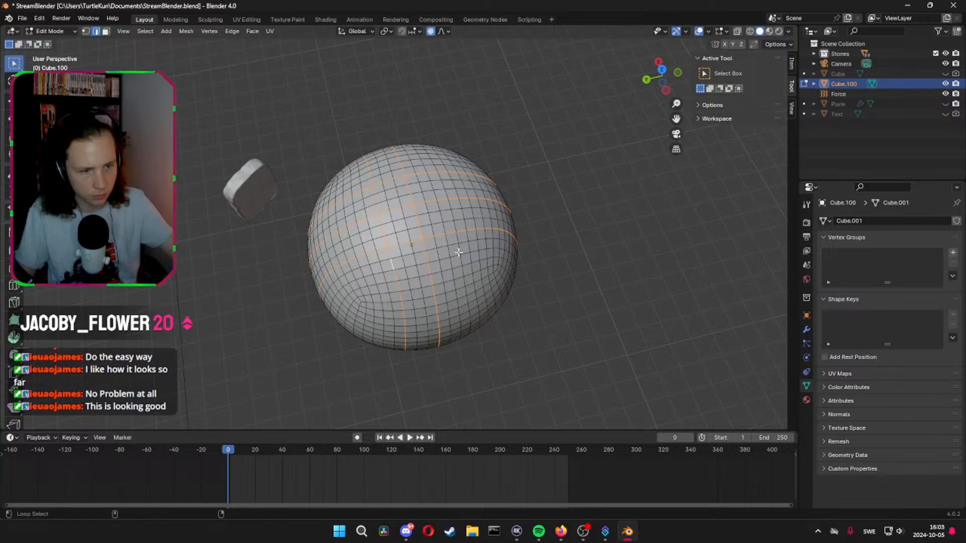
pyautogui.moveTo(517, 267)
pyautogui.mouseDown(button='middle')
pyautogui.moveTo(500, 270)
pyautogui.moveTo(530, 255)
pyautogui.moveTo(517, 253)
pyautogui.mouseUp(button='middle')
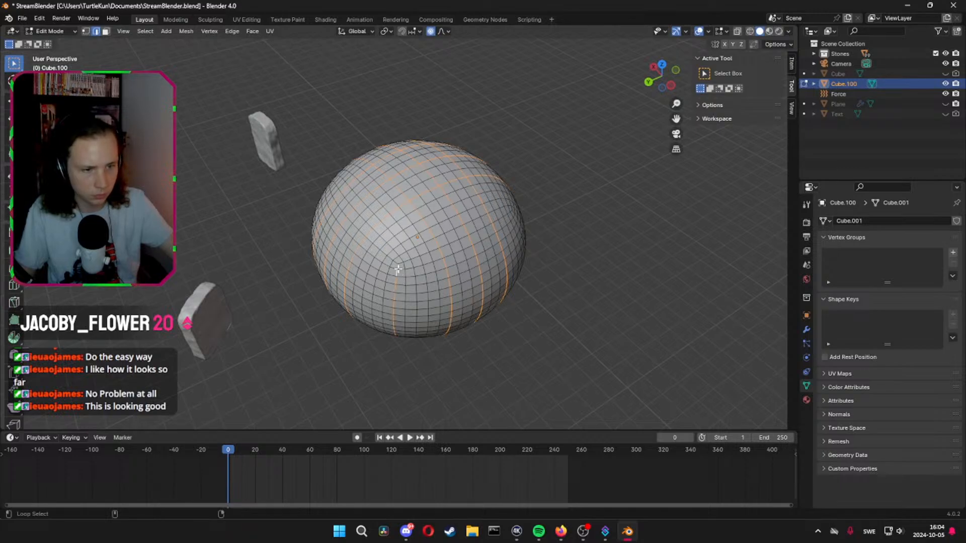
pyautogui.moveTo(406, 253)
pyautogui.mouseDown(button='middle')
pyautogui.moveTo(428, 274)
pyautogui.moveTo(404, 268)
pyautogui.moveTo(424, 253)
pyautogui.mouseUp(button='middle')
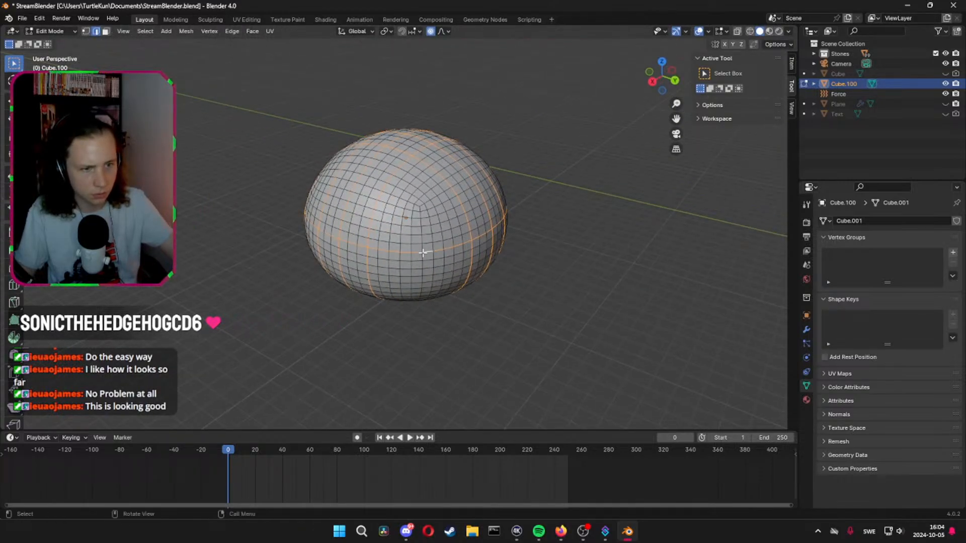
pyautogui.moveTo(529, 258); pyautogui.dragTo(452, 262, button='middle')
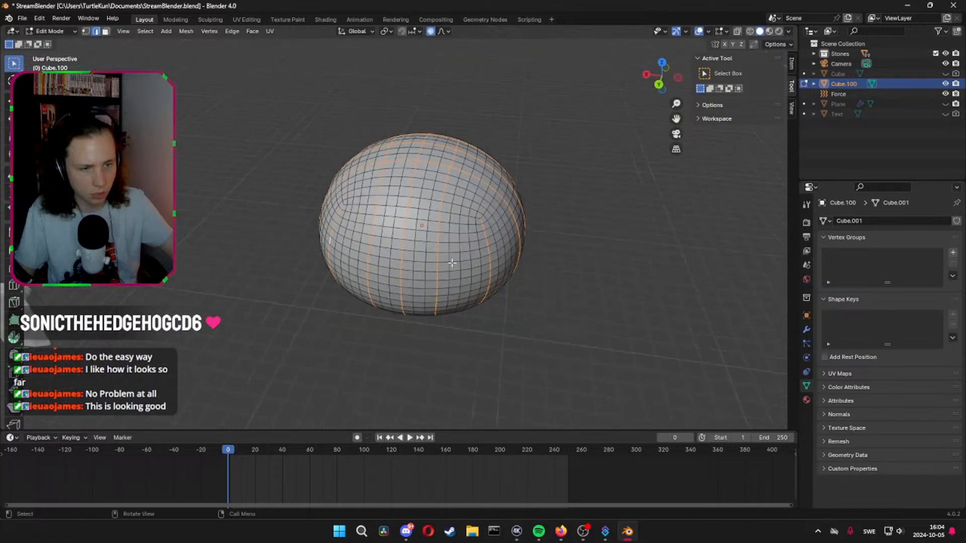
# Scale the selected edge loops inward to about 0.93 with a smooth proportional size of 0.75 to form the grooves
pyautogui.press('s')
pyautogui.scroll(3, 616, 253)
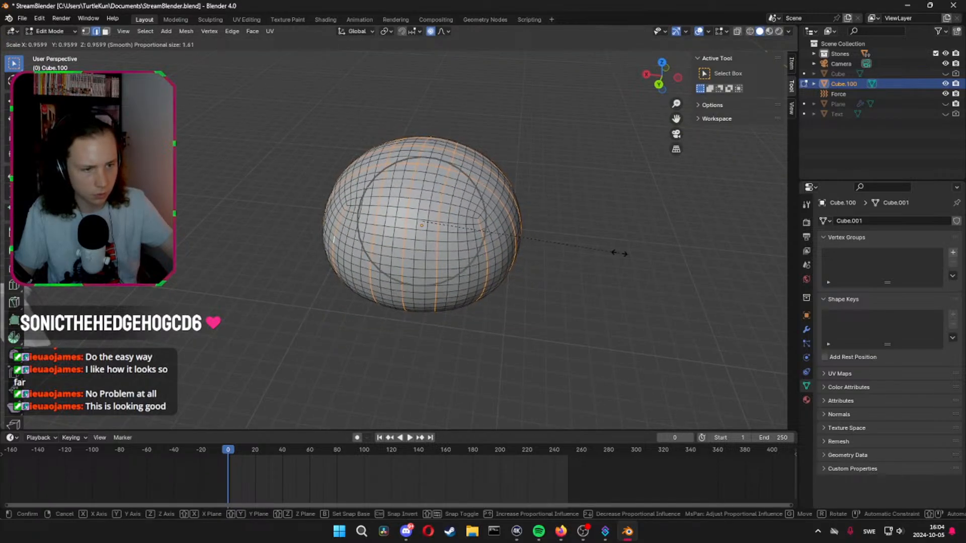
pyautogui.scroll(3, 614, 252)
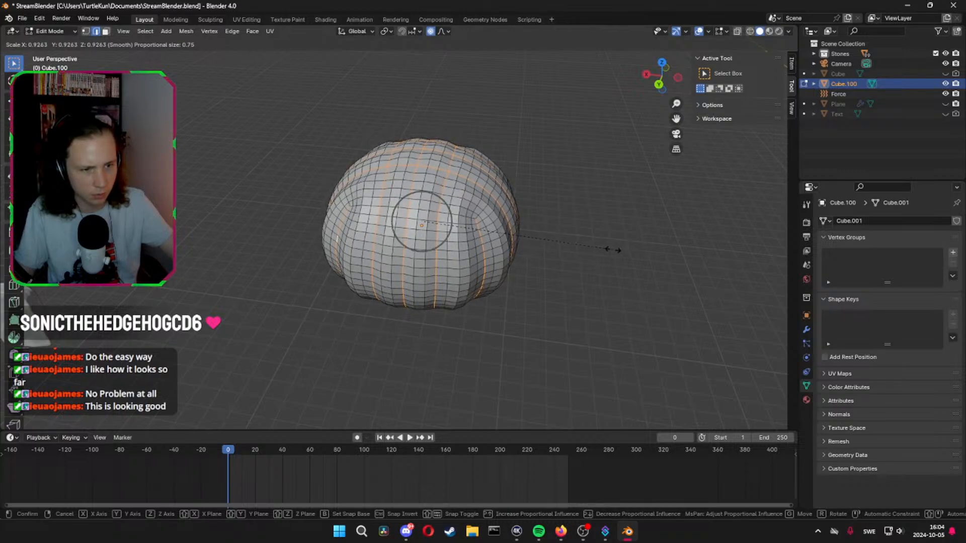
pyautogui.click(614, 250)
# Return the grooved object to Object Mode and apply Shade Auto Smooth to it
pyautogui.moveTo(609, 250); pyautogui.dragTo(500, 231, button='middle')
pyautogui.press('Tab')
pyautogui.rightClick(463, 218)
pyautogui.moveTo(463, 219)
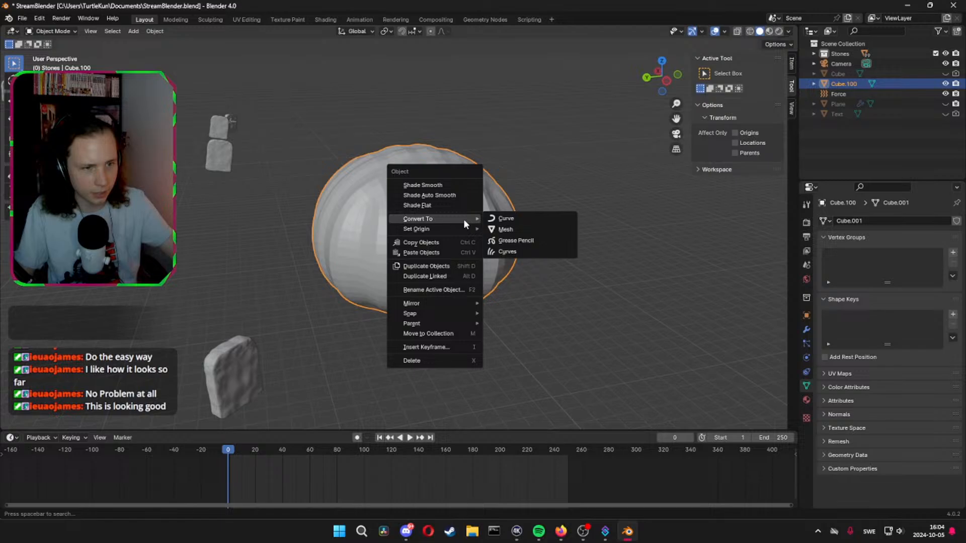
pyautogui.click(452, 195)
pyautogui.moveTo(452, 195); pyautogui.dragTo(415, 228, button='middle')
pyautogui.scroll(2, 452, 174)
pyautogui.scroll(-2, 379, 267)
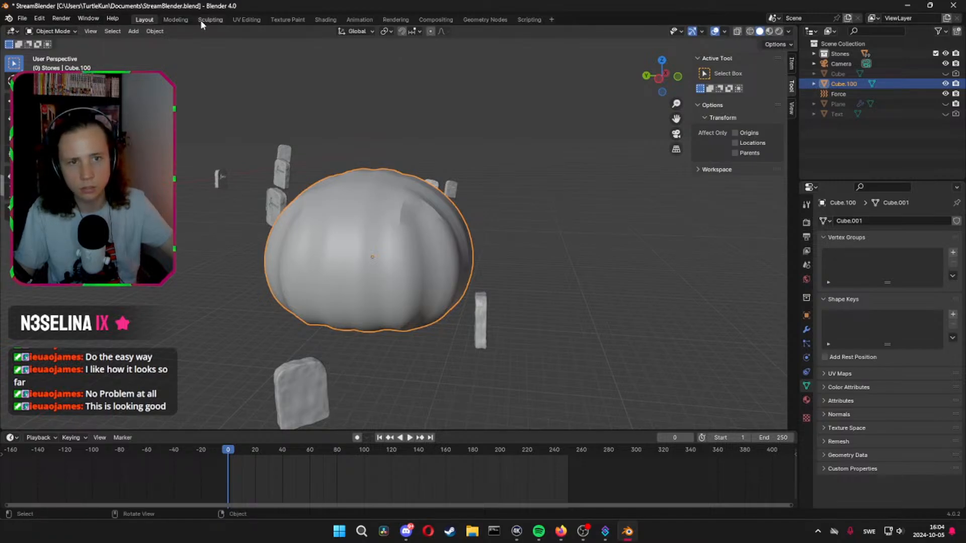
# Switch to the Modeling workspace, frame Cube.100 and change it to Sculpt Mode
pyautogui.click(181, 21)
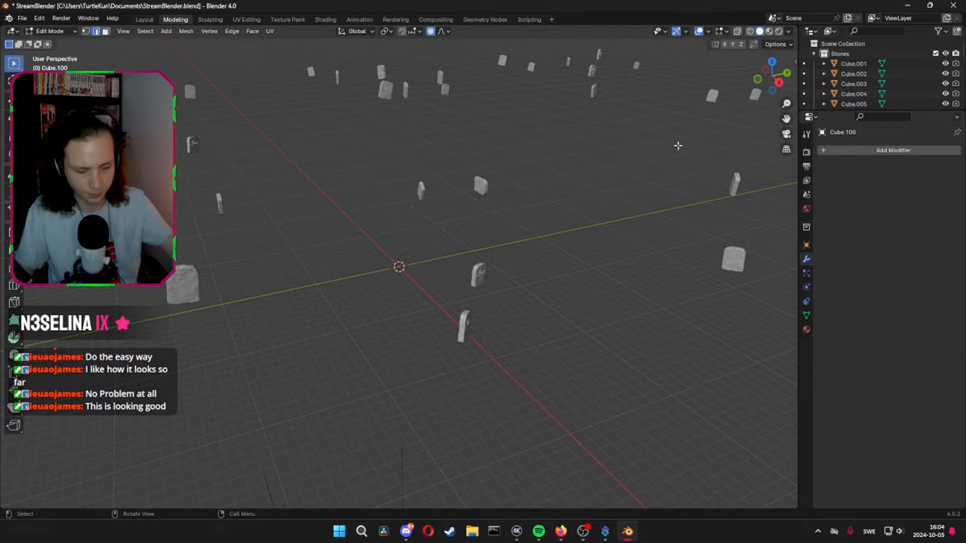
pyautogui.press('KP_Decimal')
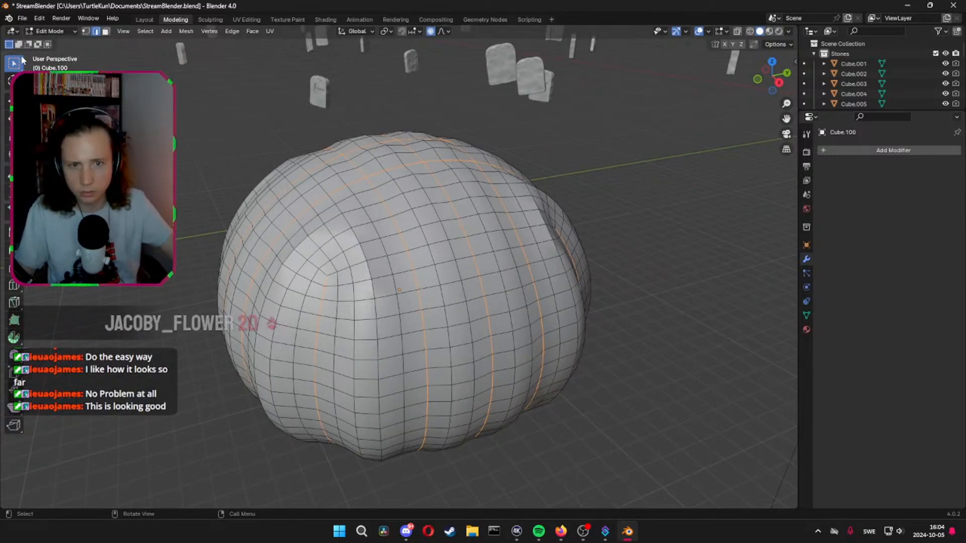
pyautogui.click(49, 32)
pyautogui.click(56, 65)
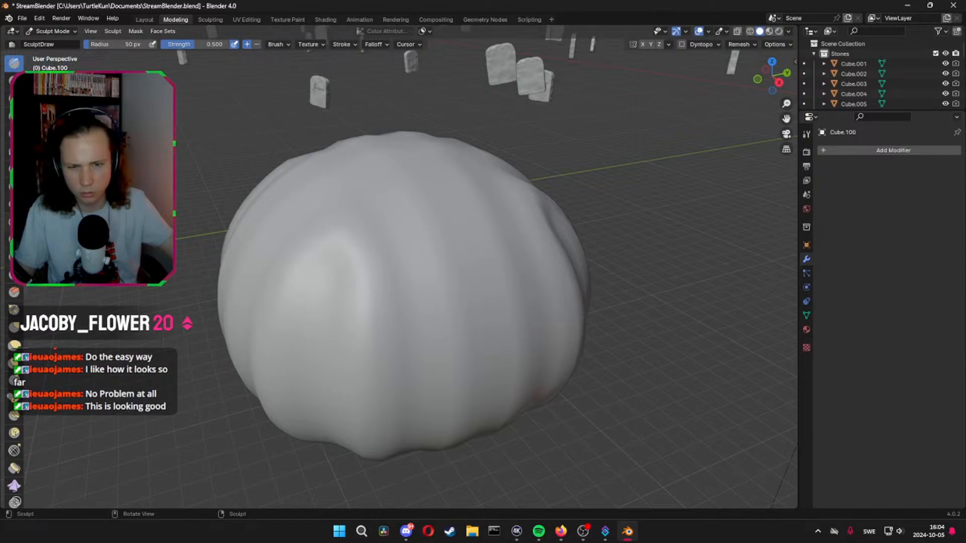
# Smooth the uneven ridge on the side of the body with the Smooth brush at a 65 px radius
pyautogui.moveTo(352, 272); pyautogui.dragTo(353, 276)
pyautogui.moveTo(353, 275)
pyautogui.mouseDown(button='middle')
pyautogui.moveTo(397, 250)
pyautogui.moveTo(384, 265)
pyautogui.mouseUp(button='middle')
pyautogui.scroll(-3, 382, 264)
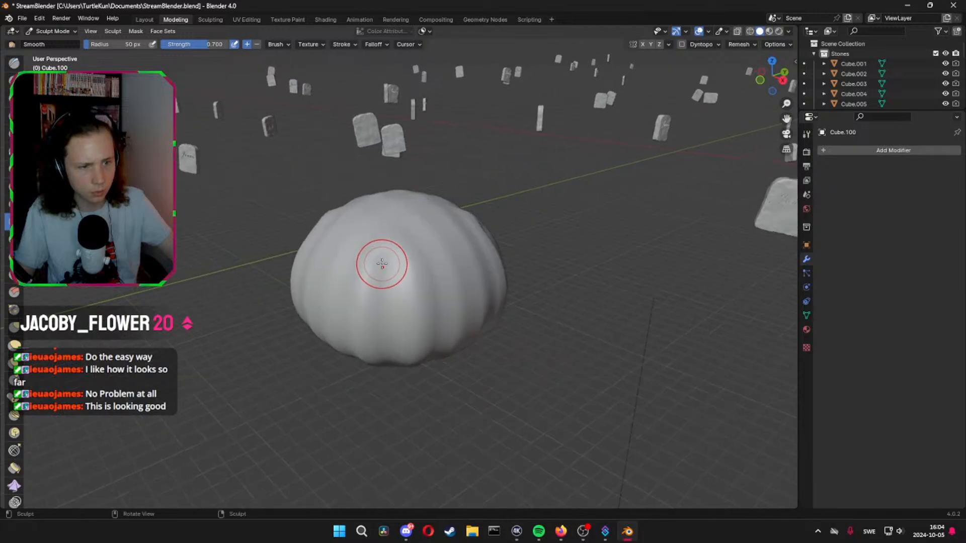
pyautogui.press('f')
pyautogui.click(389, 261)
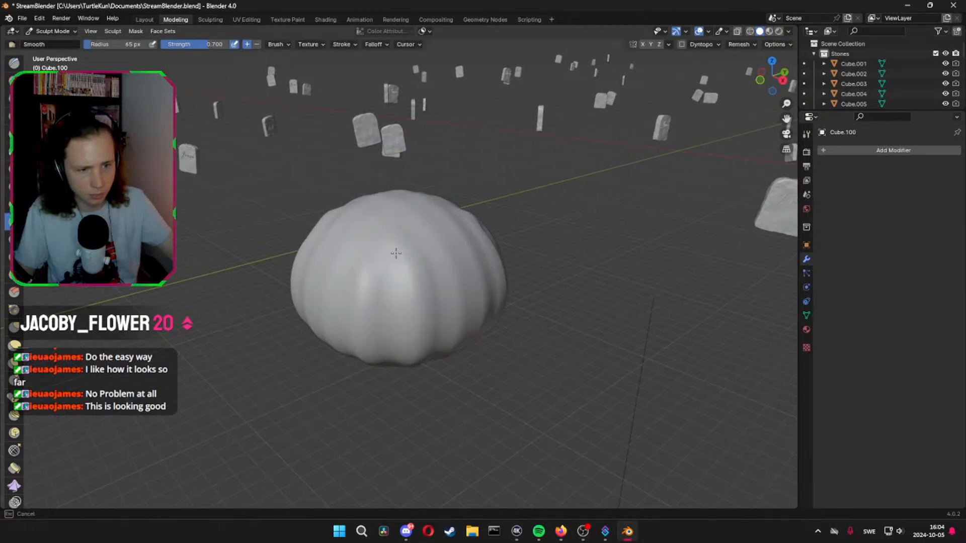
pyautogui.moveTo(390, 257)
pyautogui.mouseDown(button='middle')
pyautogui.moveTo(391, 243)
pyautogui.moveTo(443, 237)
pyautogui.moveTo(419, 251)
pyautogui.moveTo(486, 256)
pyautogui.mouseUp(button='middle')
# Examine the mesh and shading of the grooved body, including its underside, in the Layout workspace
pyautogui.press('Tab')
pyautogui.click(537, 337)
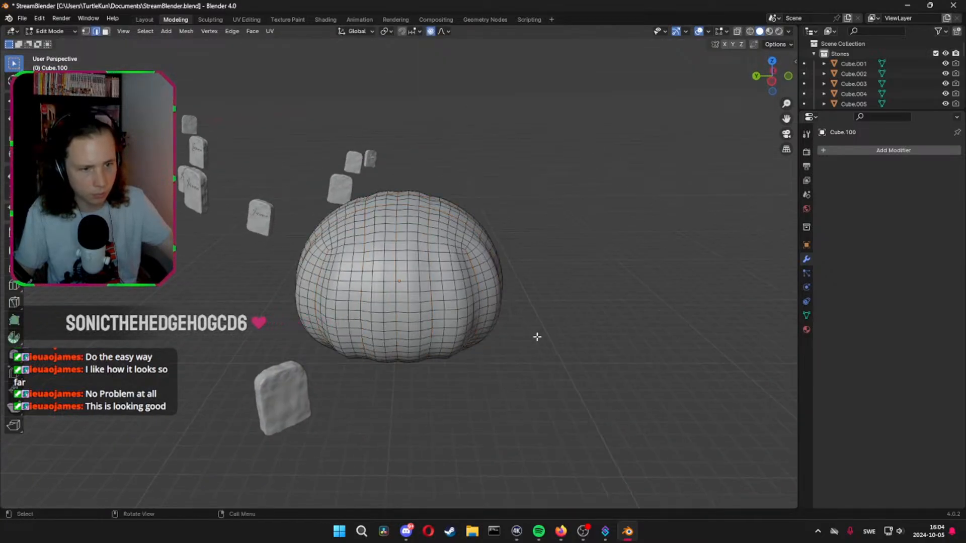
pyautogui.press('Tab')
pyautogui.click(139, 19)
pyautogui.moveTo(397, 237); pyautogui.dragTo(491, 163, button='middle')
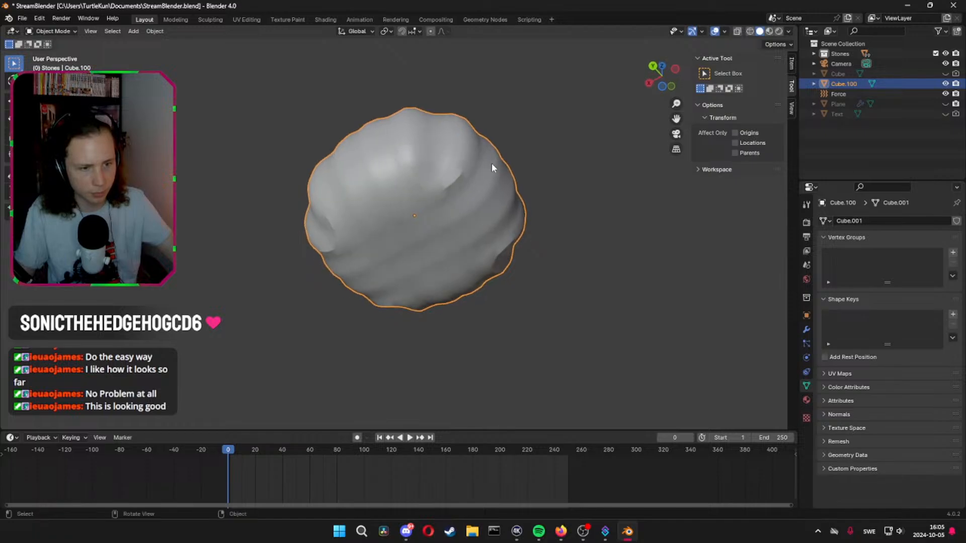
pyautogui.press('Tab')
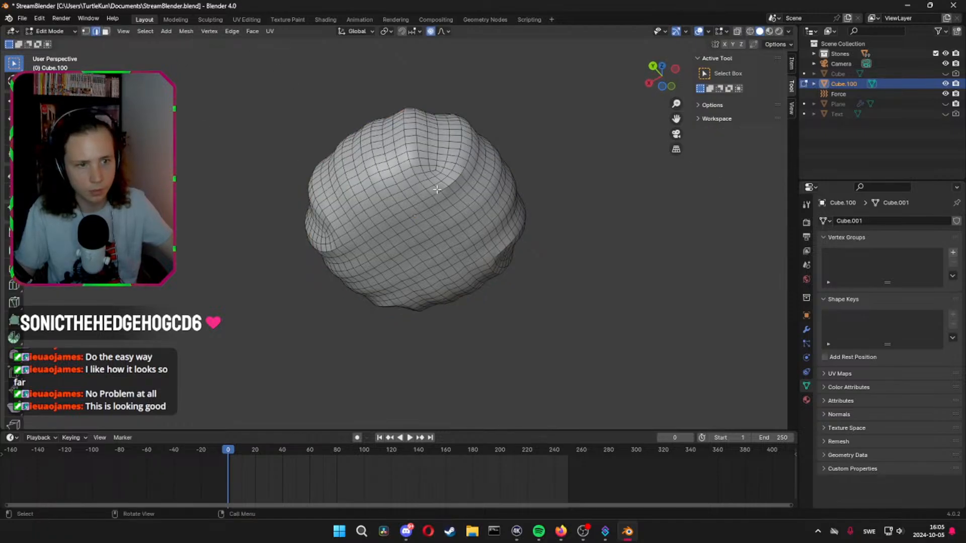
pyautogui.press('Tab')
pyautogui.moveTo(437, 189); pyautogui.dragTo(417, 219, button='middle')
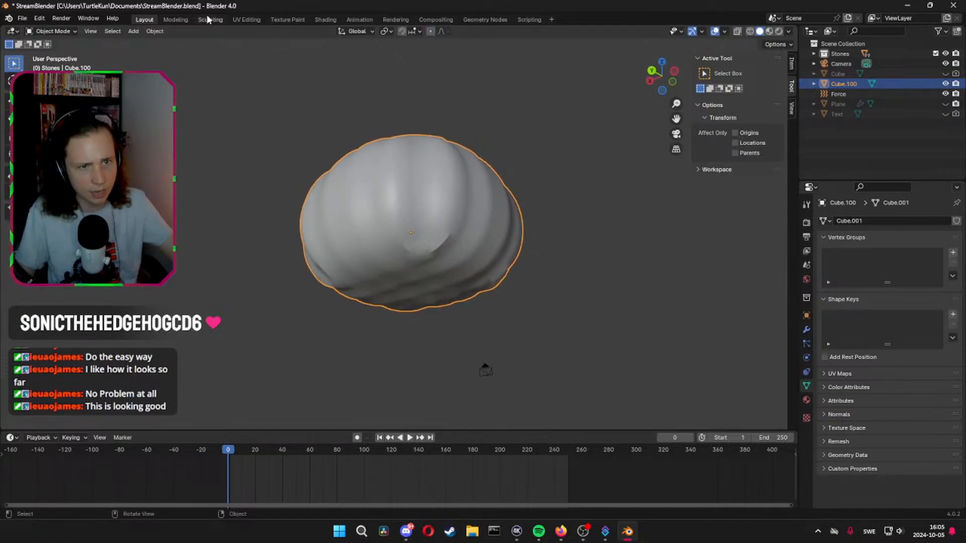
# Smooth the underside and lower ridges of Cube.100 in the Sculpting workspace with the Smooth brush at 65 px radius and 0.700 strength
pyautogui.click(220, 20)
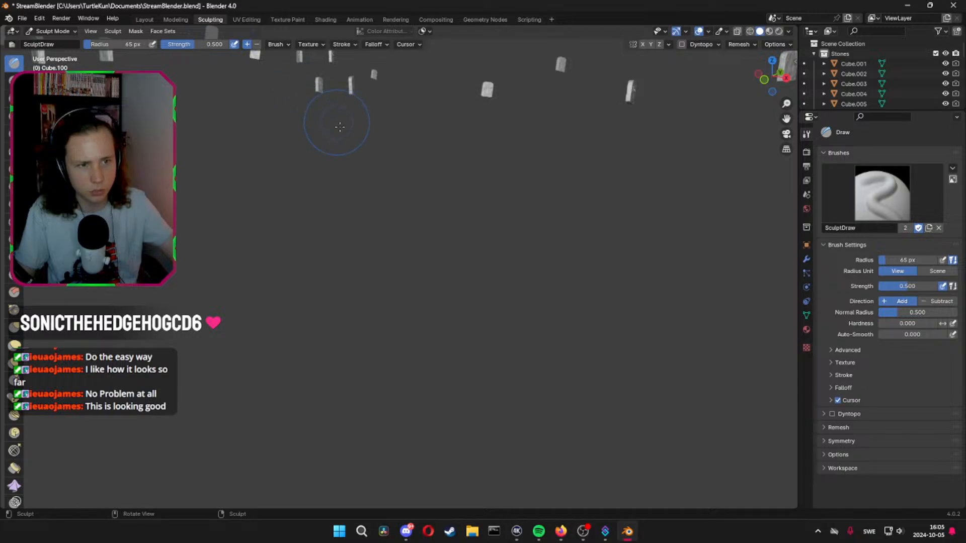
pyautogui.moveTo(300, 127); pyautogui.dragTo(349, 156, button='middle')
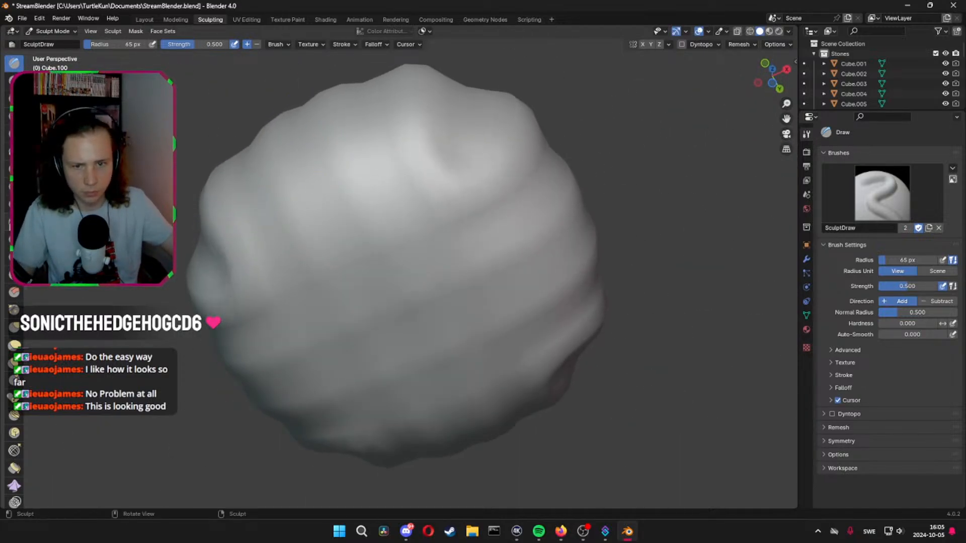
pyautogui.click(14, 222)
pyautogui.scroll(-3, 266, 311)
pyautogui.moveTo(266, 311); pyautogui.dragTo(292, 338, button='middle')
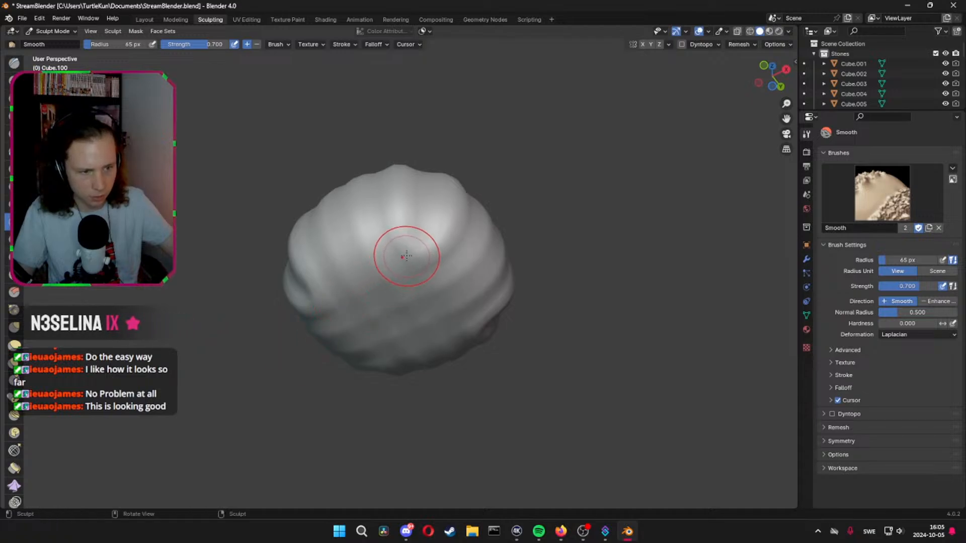
pyautogui.moveTo(404, 255)
pyautogui.mouseDown()
pyautogui.moveTo(416, 255)
pyautogui.moveTo(409, 265)
pyautogui.mouseUp()
pyautogui.moveTo(402, 274); pyautogui.dragTo(437, 269, button='middle')
pyautogui.moveTo(360, 261); pyautogui.dragTo(346, 269)
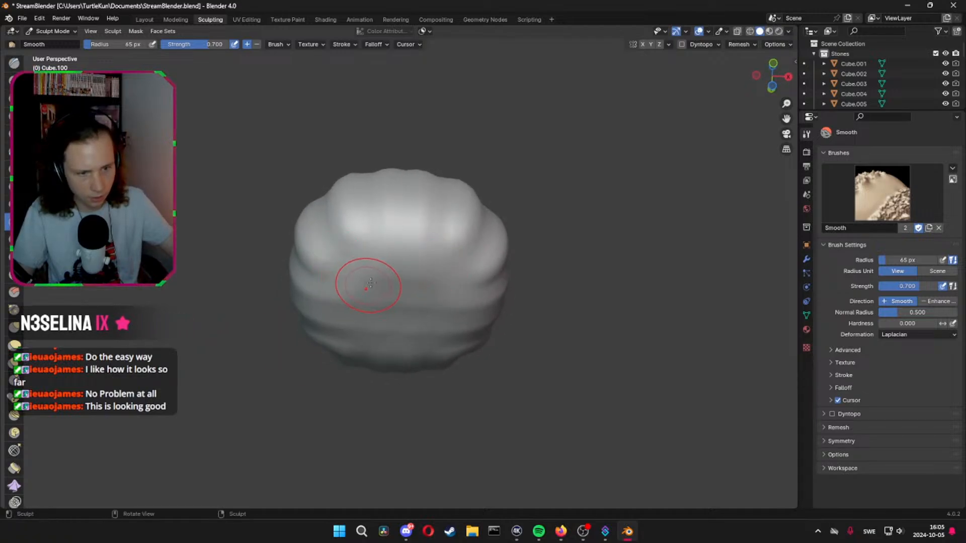
pyautogui.moveTo(371, 283); pyautogui.dragTo(327, 276, button='middle')
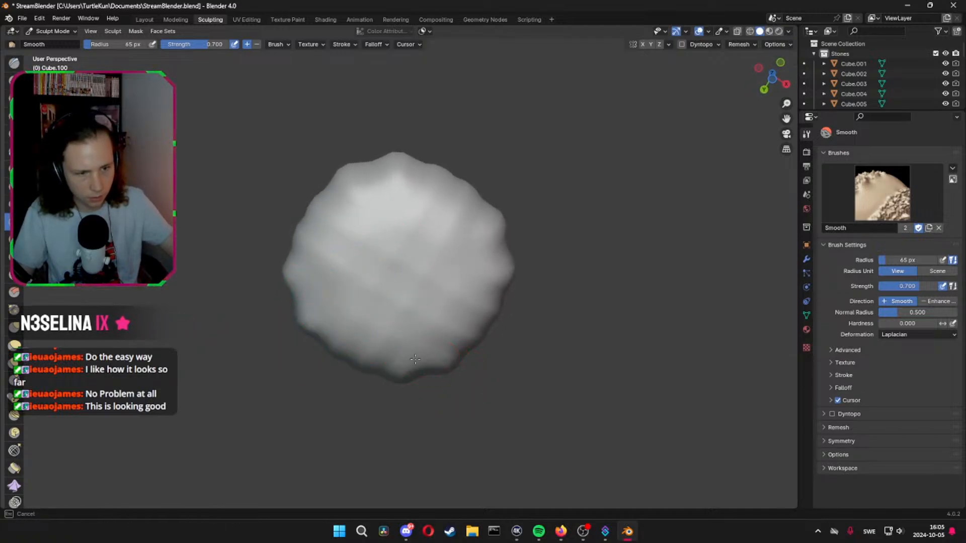
pyautogui.moveTo(434, 349); pyautogui.dragTo(518, 433, button='middle')
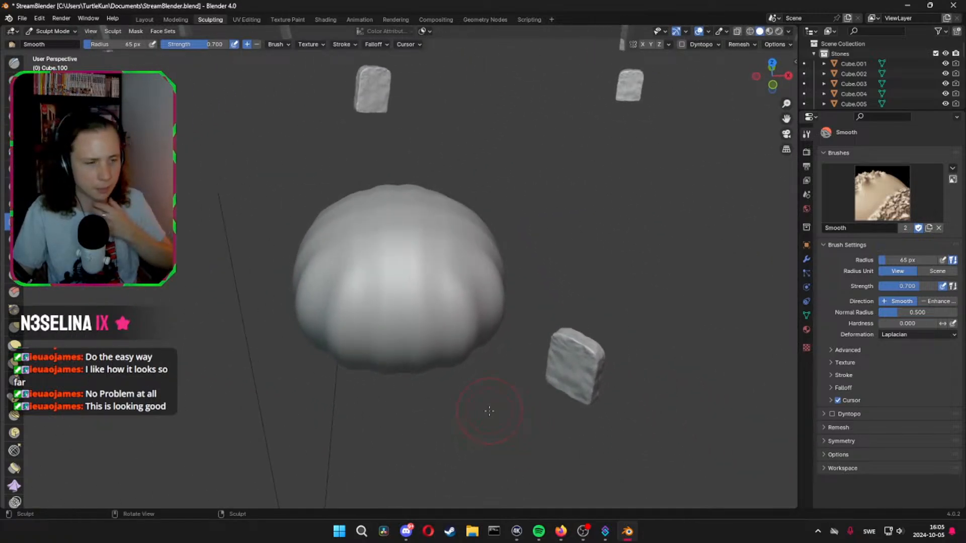
# Return to the Layout workspace and save the StreamBlender.blend file
pyautogui.hotkey('shift', 'a')
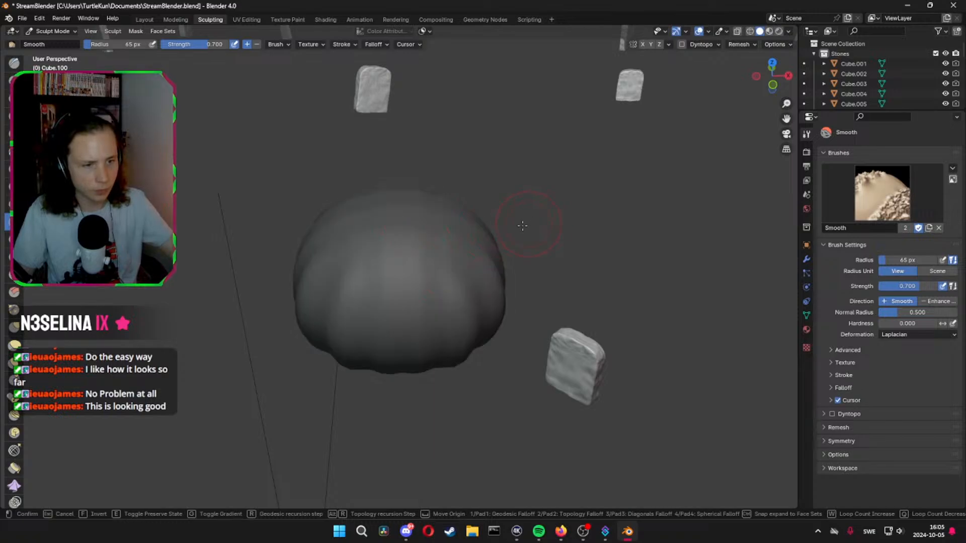
pyautogui.press('Escape')
pyautogui.click(144, 19)
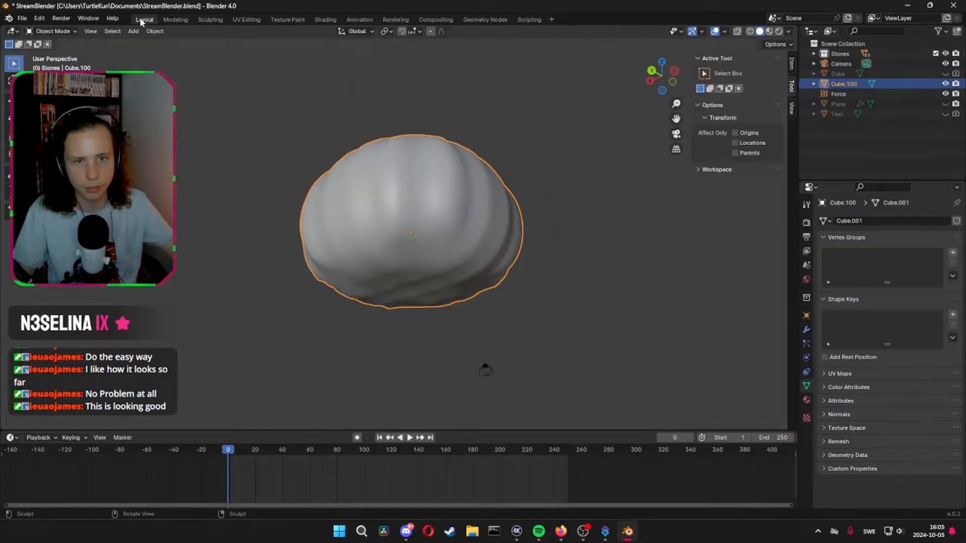
pyautogui.moveTo(453, 171); pyautogui.dragTo(470, 228, button='middle')
pyautogui.hotkey('ctrl', 's')
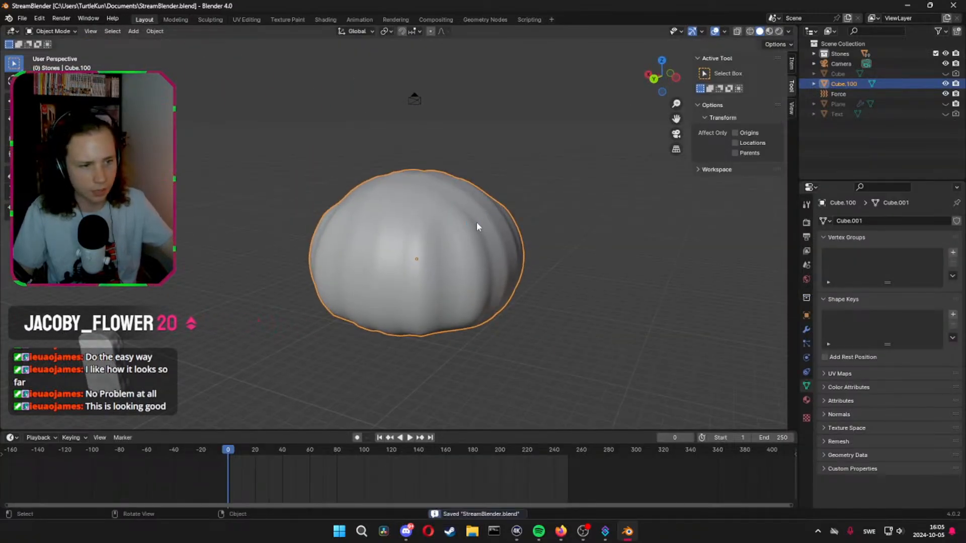
# Enter Edit Mode on Cube.100 and add a cube to its mesh
pyautogui.press('Tab')
pyautogui.press('Tab')
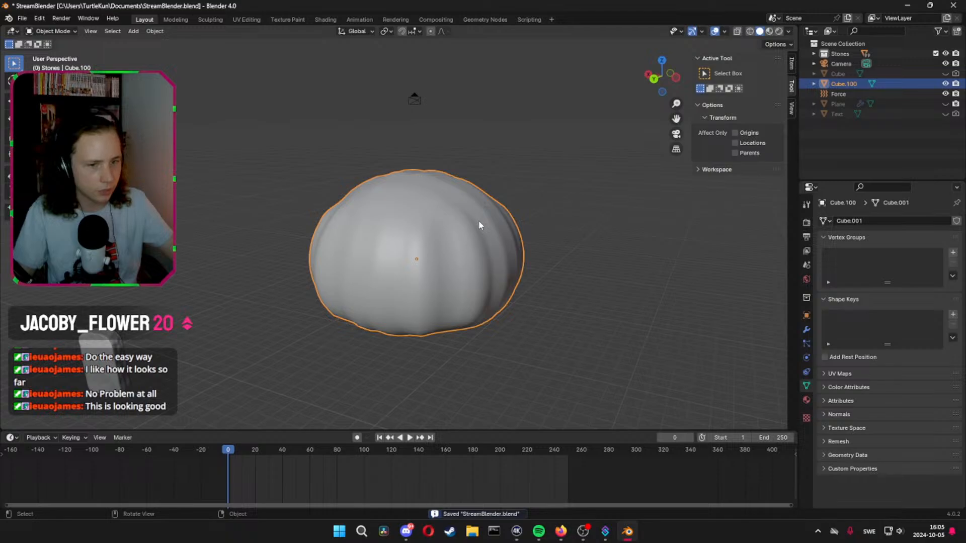
pyautogui.moveTo(479, 222); pyautogui.dragTo(410, 264, button='middle')
pyautogui.press('Tab')
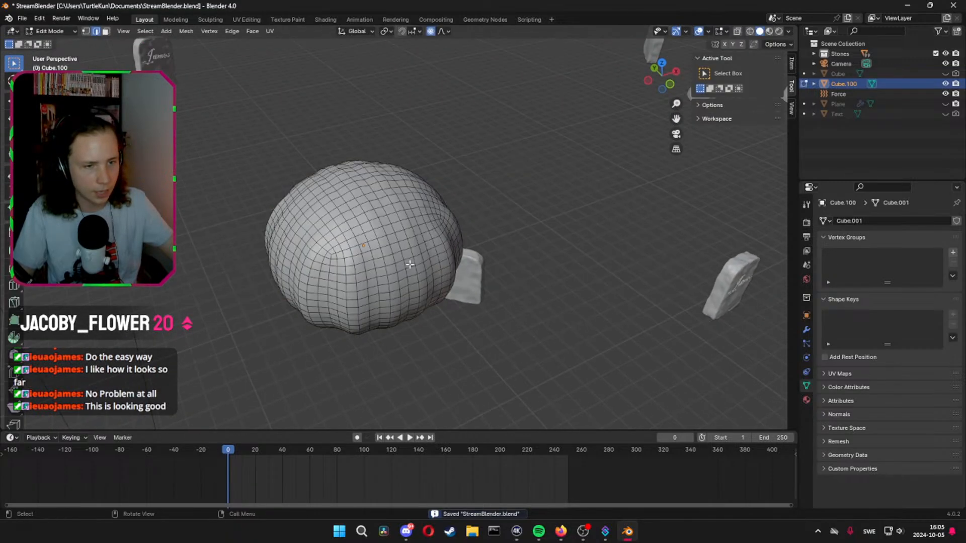
pyautogui.hotkey('shift', 'a')
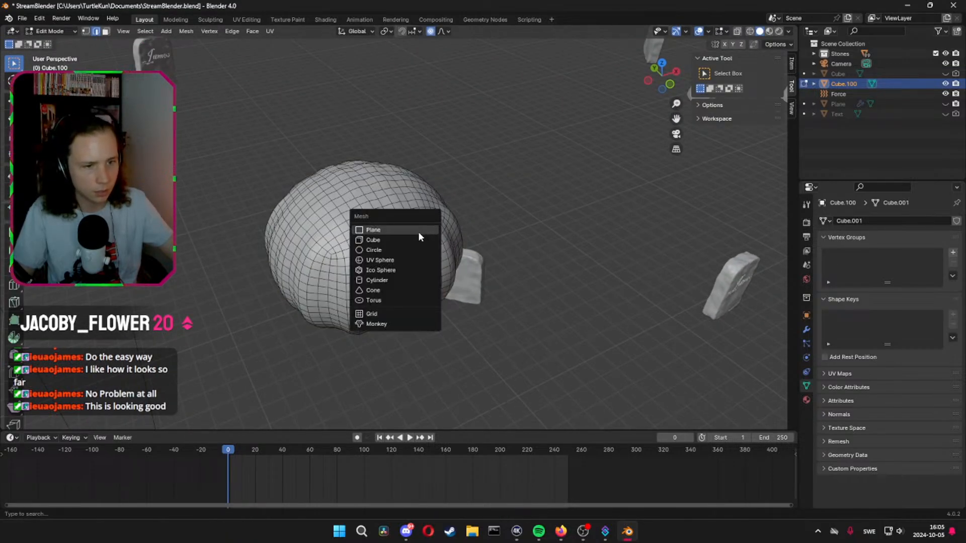
pyautogui.click(419, 231)
pyautogui.moveTo(466, 240); pyautogui.dragTo(487, 203, button='middle')
pyautogui.scroll(-5, 487, 203)
# Move the new cube over to the pumpkin body and raise it along Z above the ground
pyautogui.press('g')
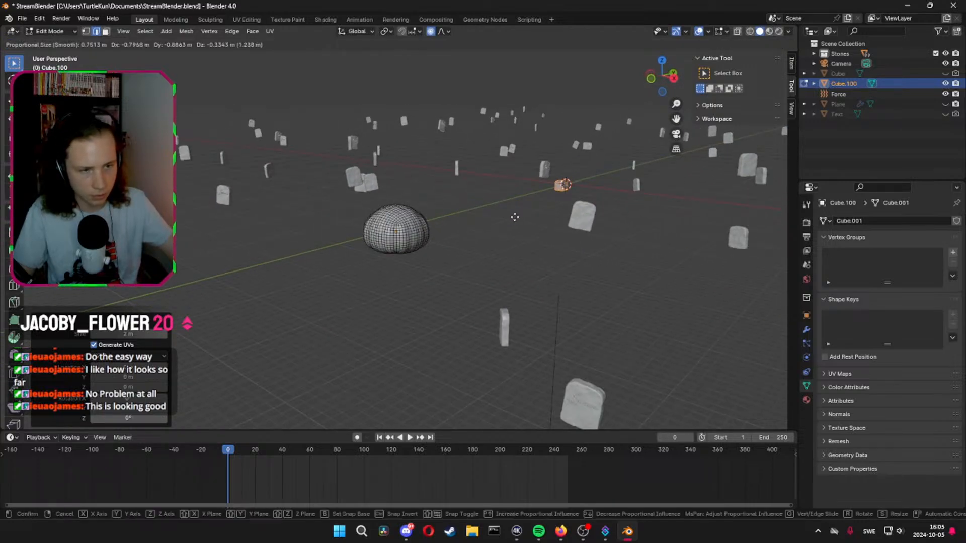
pyautogui.press('y')
pyautogui.press('x')
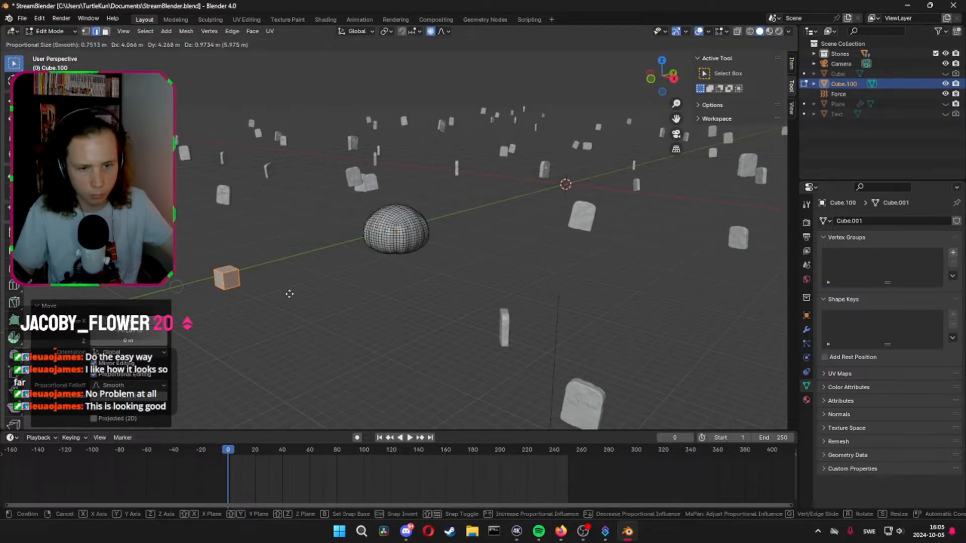
pyautogui.click(496, 356)
pyautogui.press('g')
pyautogui.press('z')
pyautogui.click(498, 147)
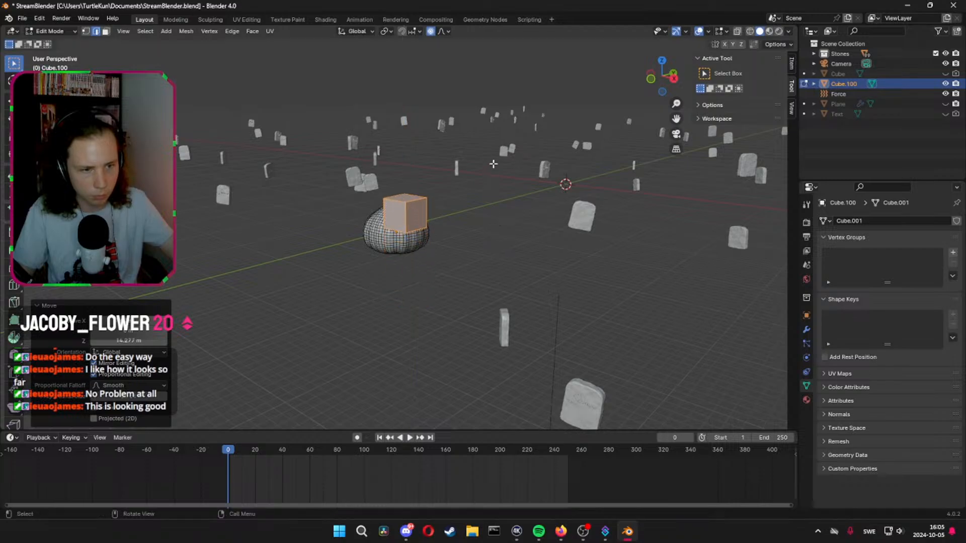
# Move the cube along the X axis until it sits over the pumpkin body
pyautogui.moveTo(497, 147); pyautogui.dragTo(547, 202, button='middle')
pyautogui.scroll(5, 547, 202)
pyautogui.press('g')
pyautogui.press('y')
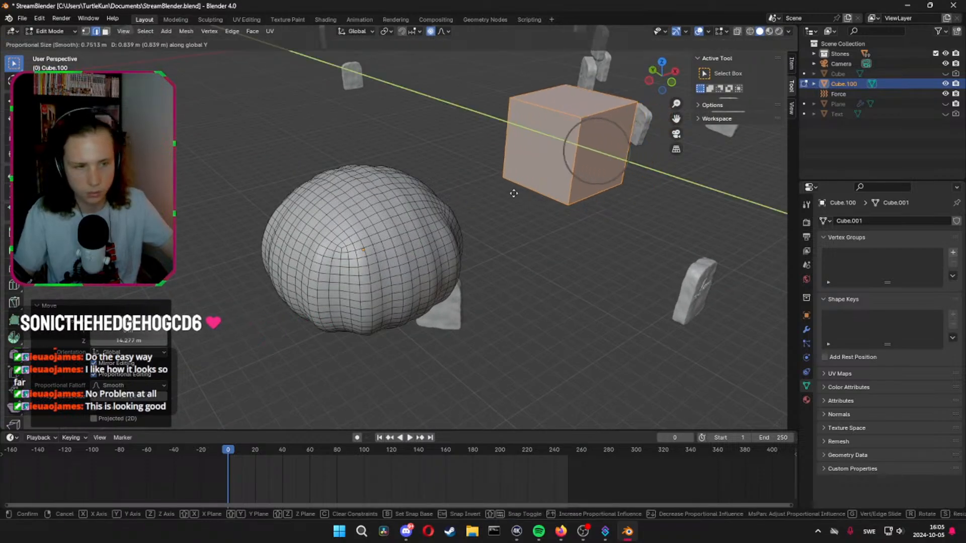
pyautogui.press('x')
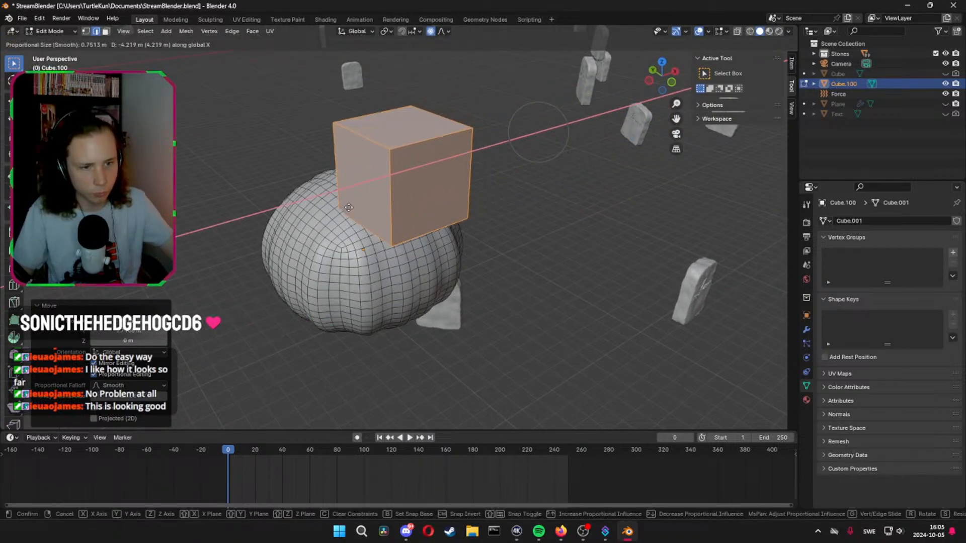
pyautogui.click(382, 214)
# Turn off proportional editing and move the cube along the Y axis to centre it over the pumpkin
pyautogui.moveTo(564, 246); pyautogui.dragTo(593, 244, button='middle')
pyautogui.press('g')
pyautogui.press('y')
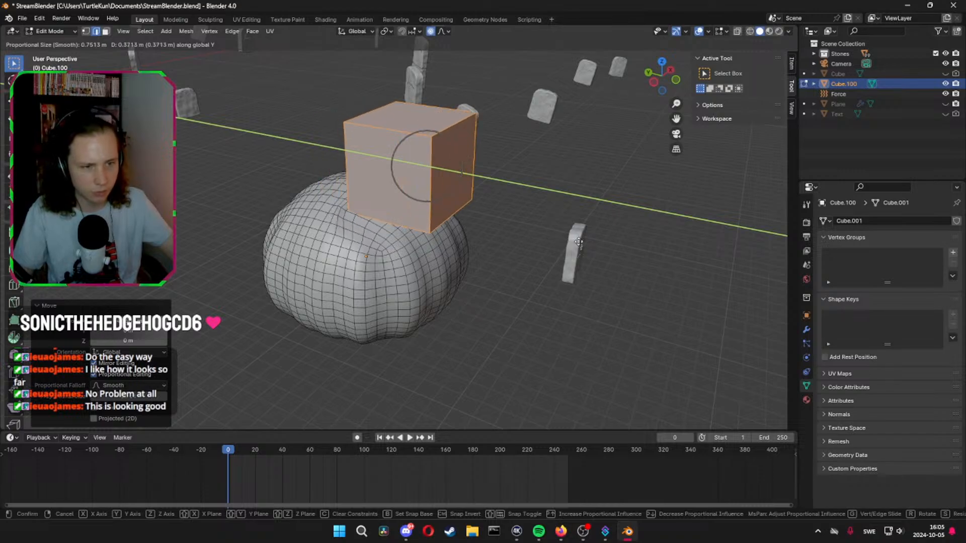
pyautogui.rightClick(580, 242)
pyautogui.press('g')
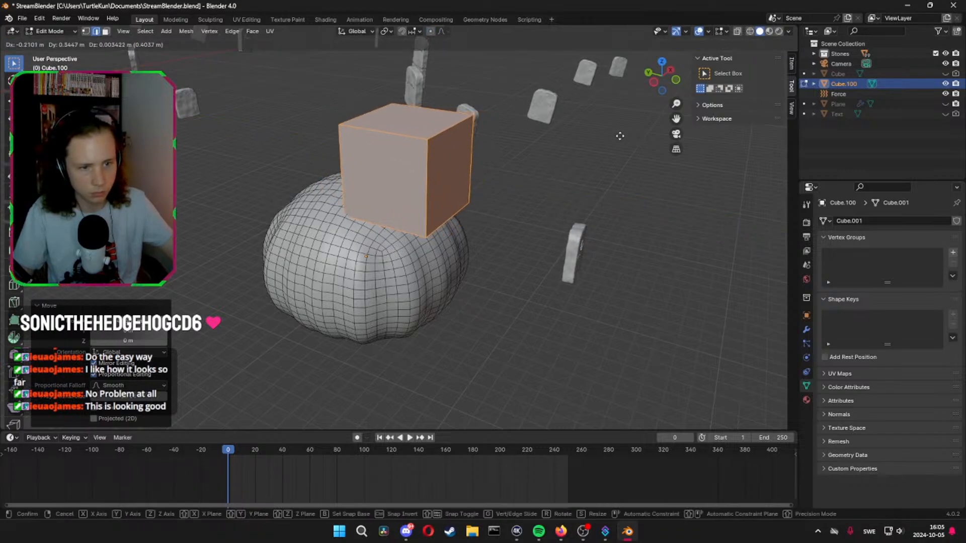
pyautogui.press('y')
pyautogui.click(565, 132)
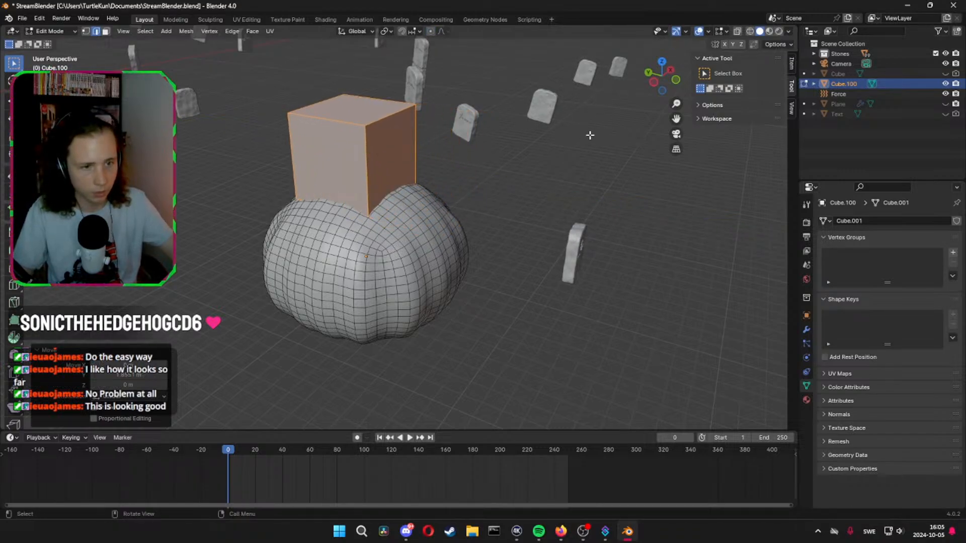
# Scale the cube down to stem size and lower it along Z into the top of the pumpkin
pyautogui.press('s')
pyautogui.click(473, 151)
pyautogui.moveTo(473, 151); pyautogui.dragTo(419, 150, button='middle')
pyautogui.scroll(3, 418, 142)
pyautogui.press('g')
pyautogui.press('z')
pyautogui.click(492, 229)
# Taper the stem by scaling its top face to about 0.666 in face select mode
pyautogui.click(416, 151)
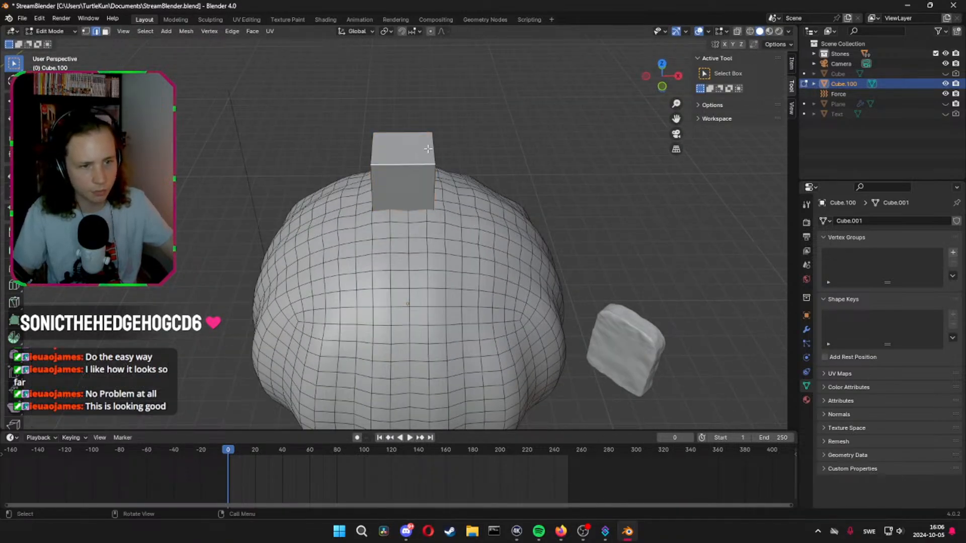
pyautogui.press('3')
pyautogui.click(420, 150)
pyautogui.press('s')
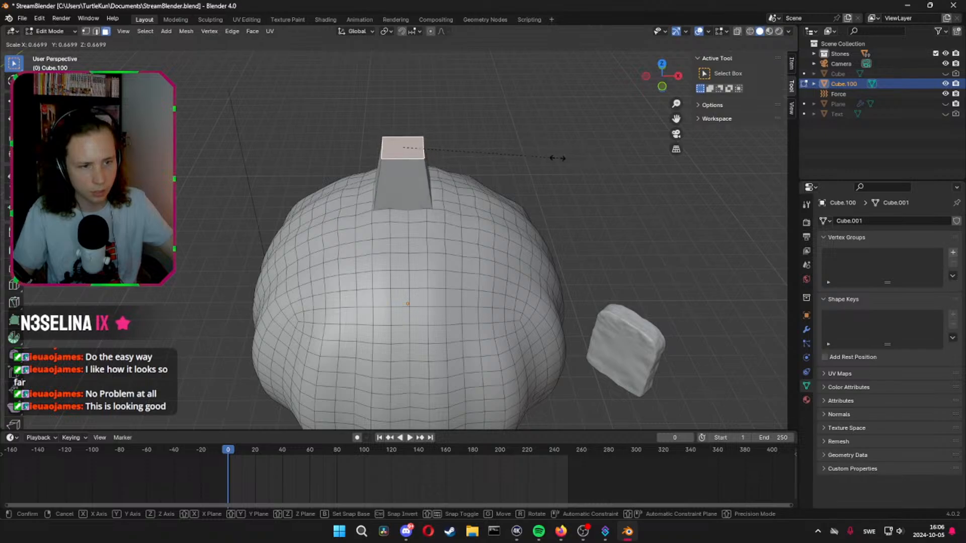
pyautogui.click(555, 156)
# Extrude the stem's top face upward and rotate the new face about the Z and X axes
pyautogui.moveTo(550, 155); pyautogui.dragTo(471, 165, button='middle')
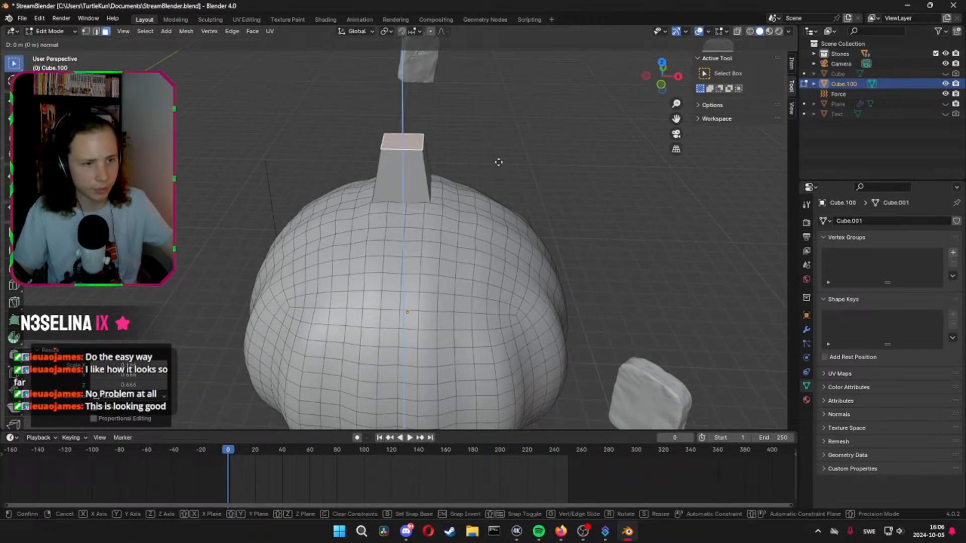
pyautogui.press('e')
pyautogui.click(510, 132)
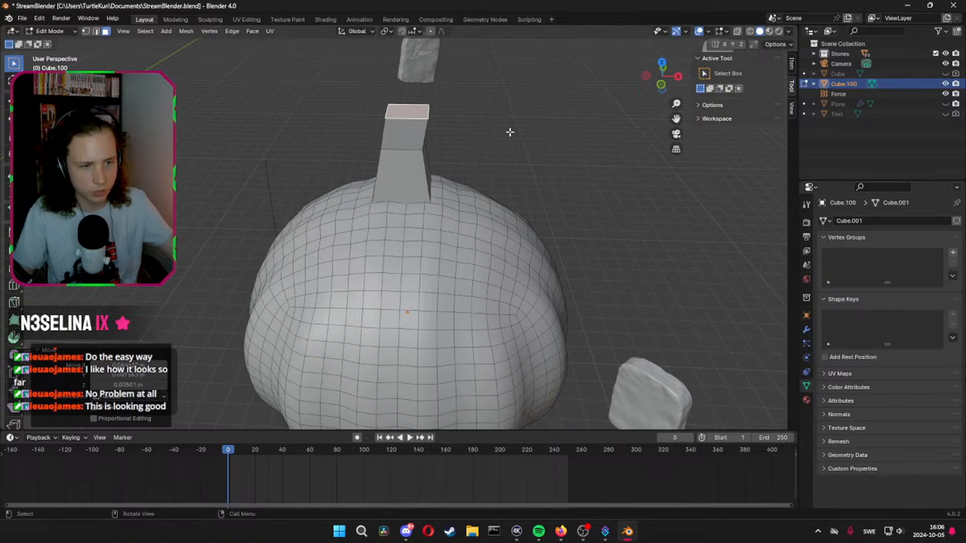
pyautogui.press('r')
pyautogui.press('z')
pyautogui.click(509, 160)
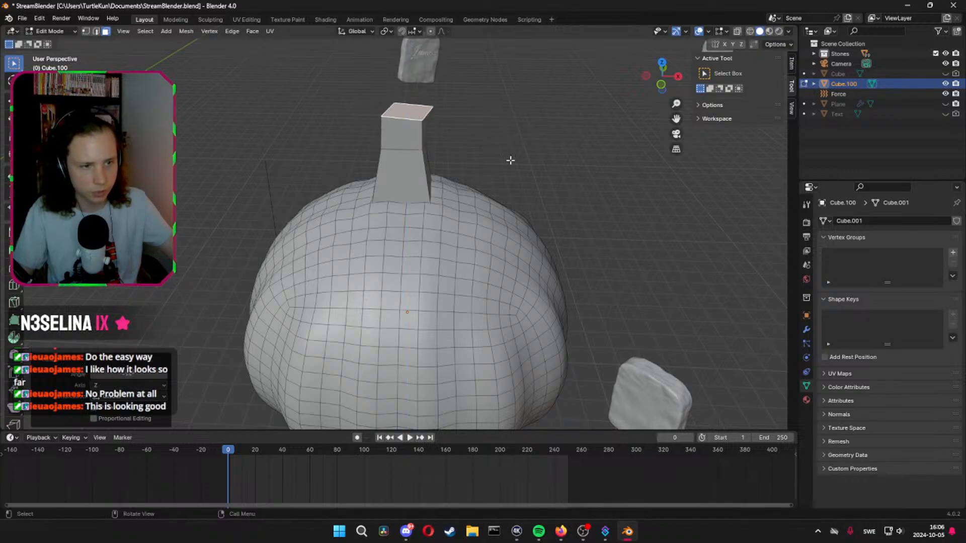
pyautogui.press('r')
pyautogui.press('x')
pyautogui.click(509, 118)
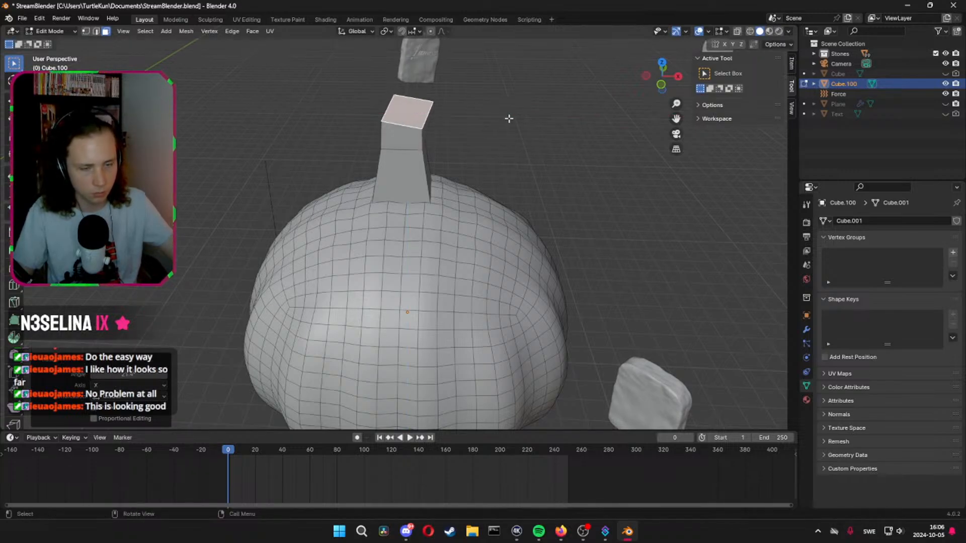
# Extrude the tilted top face once more and scale the new end face down slightly
pyautogui.moveTo(511, 130); pyautogui.dragTo(450, 153, button='middle')
pyautogui.press('e')
pyautogui.click(583, 128)
pyautogui.press('s')
pyautogui.click(539, 105)
pyautogui.press('Tab')
pyautogui.press('Tab')
# Select all geometry linked to the stem and subdivide it with one cut in edge select mode
pyautogui.click(398, 129)
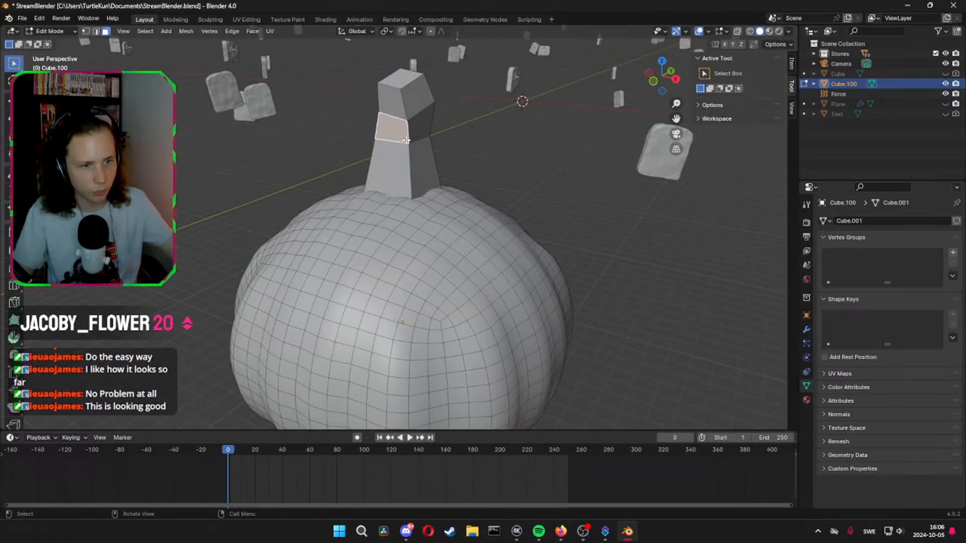
pyautogui.press('l')
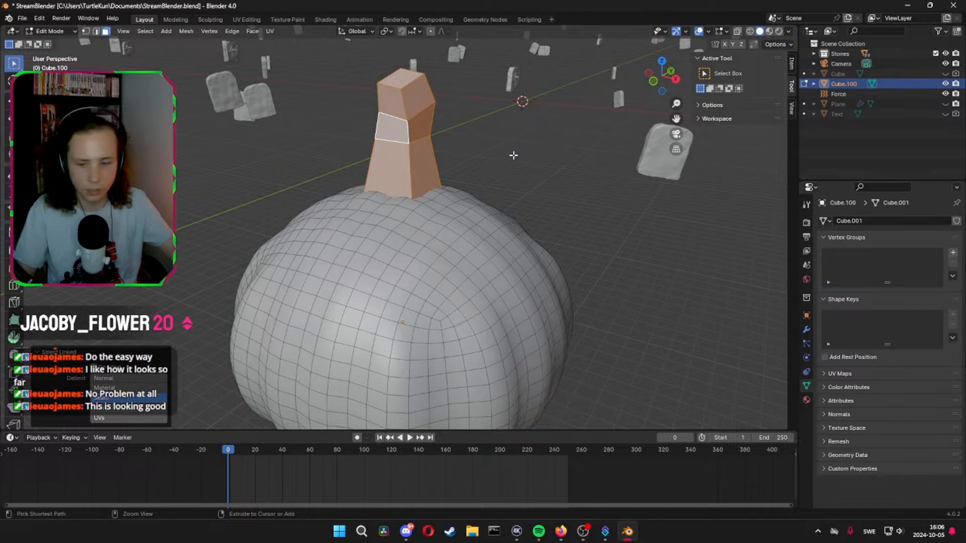
pyautogui.press('2')
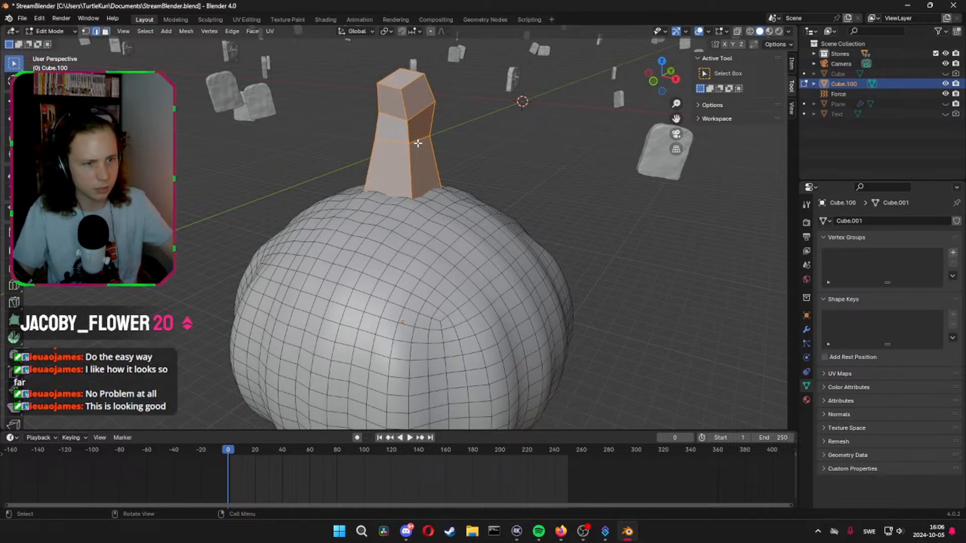
pyautogui.press('1')
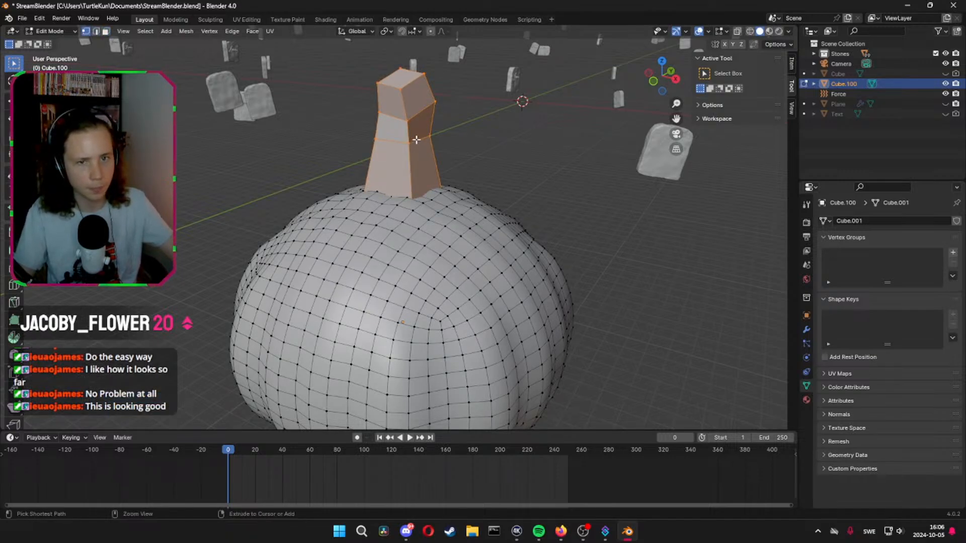
pyautogui.press('2')
pyautogui.rightClick(417, 139)
pyautogui.click(422, 148)
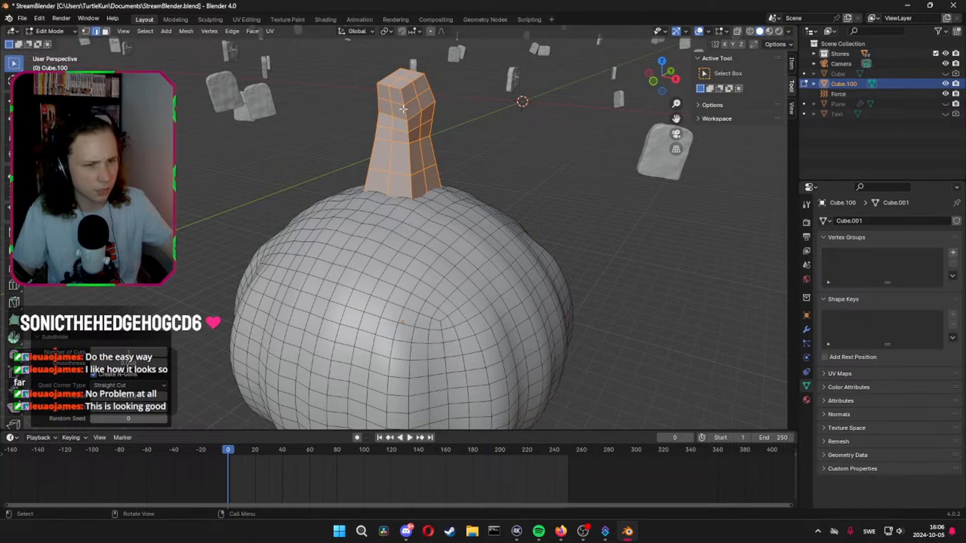
# Checker-deselect the stem's vertices in vertex select mode and try scaling the remaining ones with smooth proportional editing
pyautogui.click(386, 31)
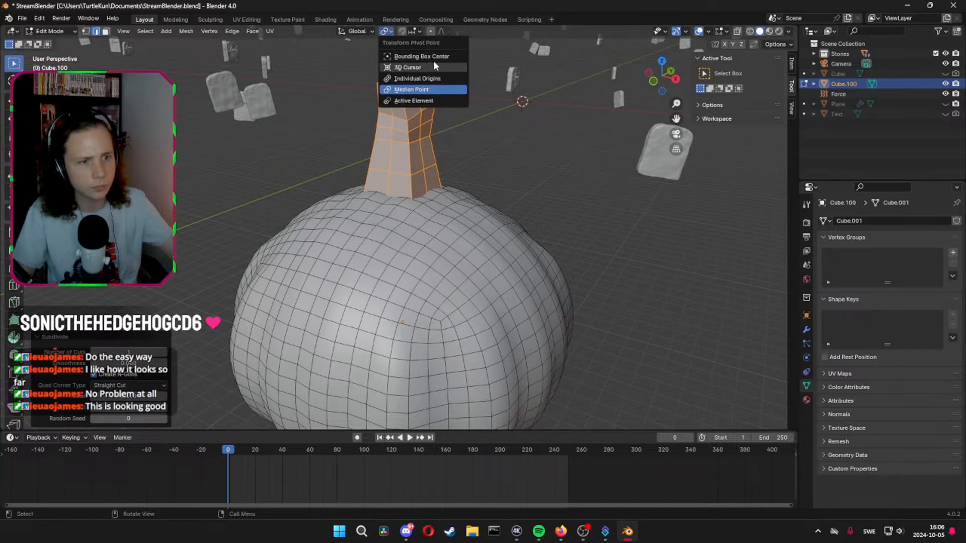
pyautogui.press('1')
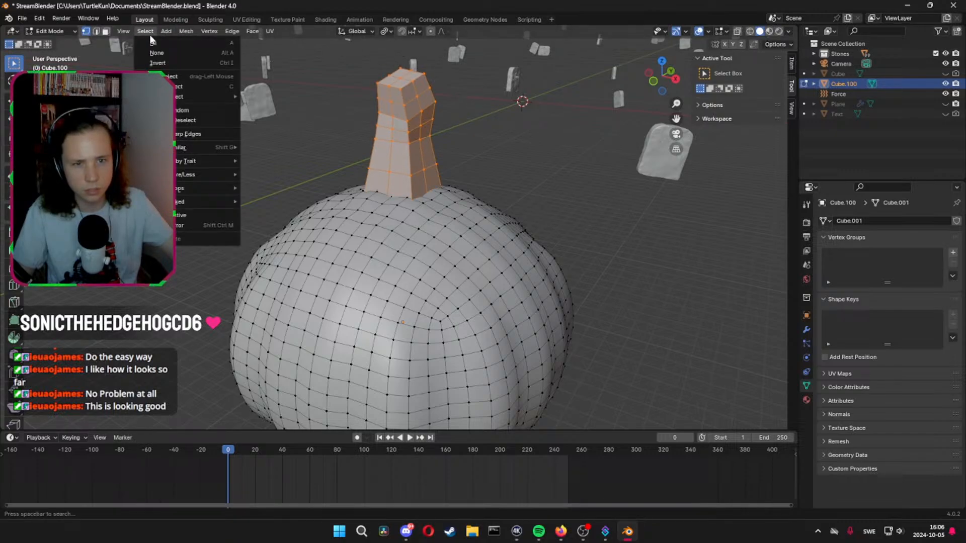
pyautogui.click(194, 120)
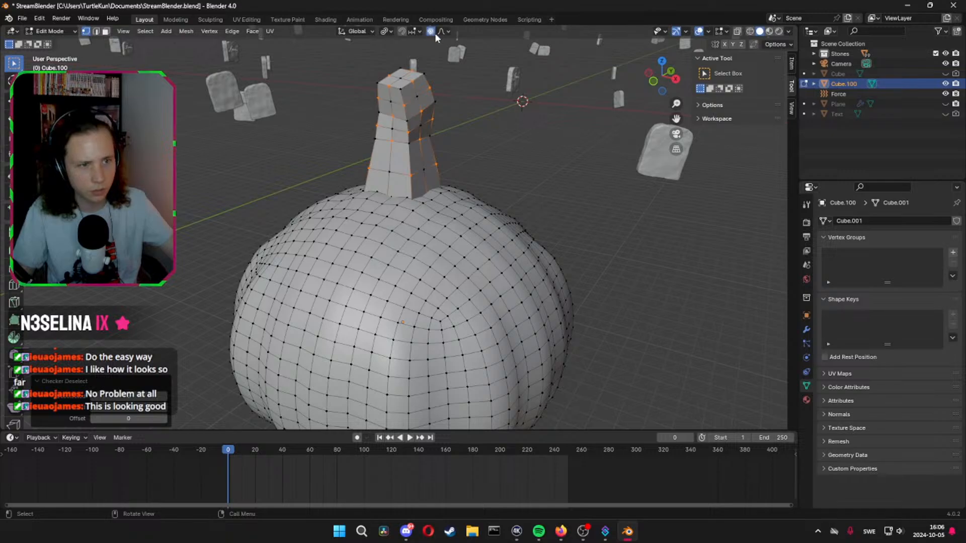
pyautogui.press('s')
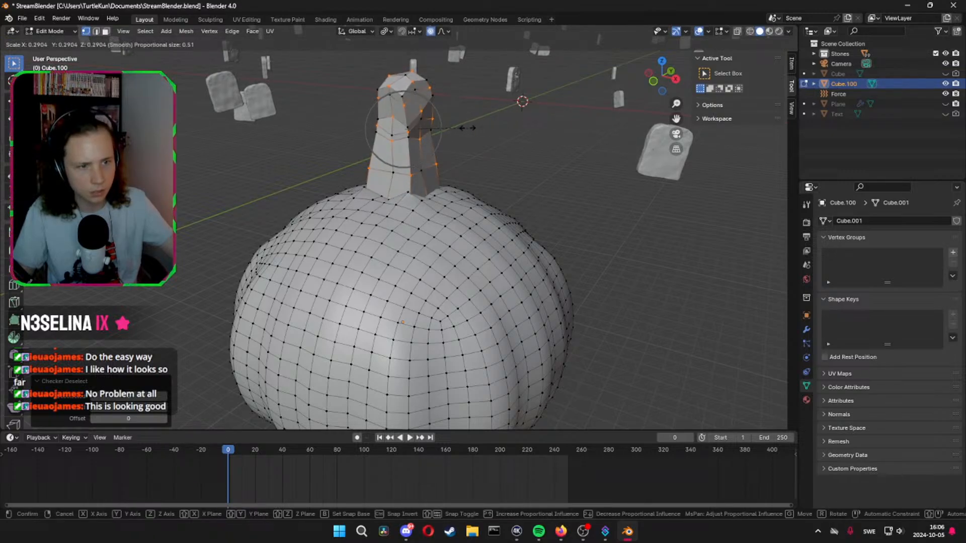
pyautogui.click(425, 128)
pyautogui.moveTo(425, 127); pyautogui.dragTo(478, 149, button='middle')
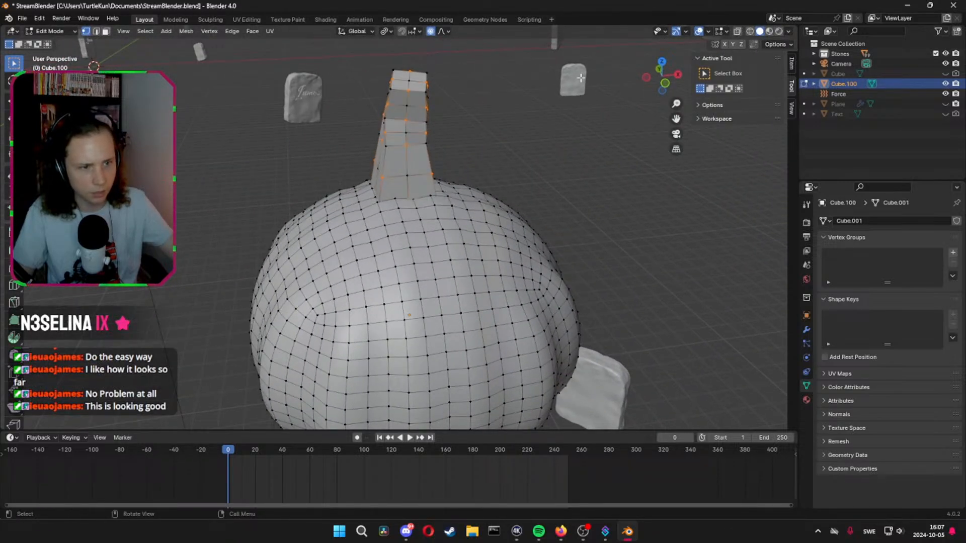
# Try scaling and moving the alternating stem vertices without proportional editing, and undo back to the fully selected stem
pyautogui.press('s')
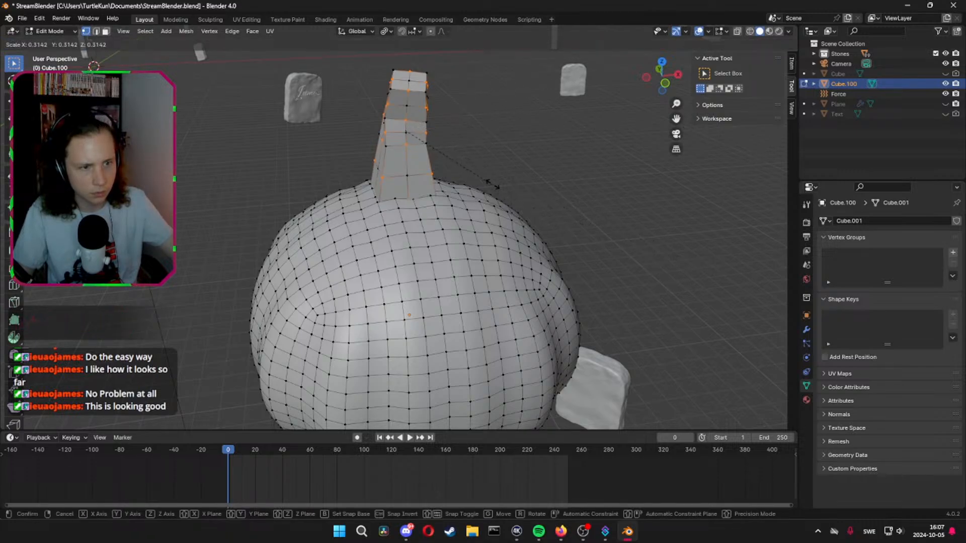
pyautogui.click(649, 213)
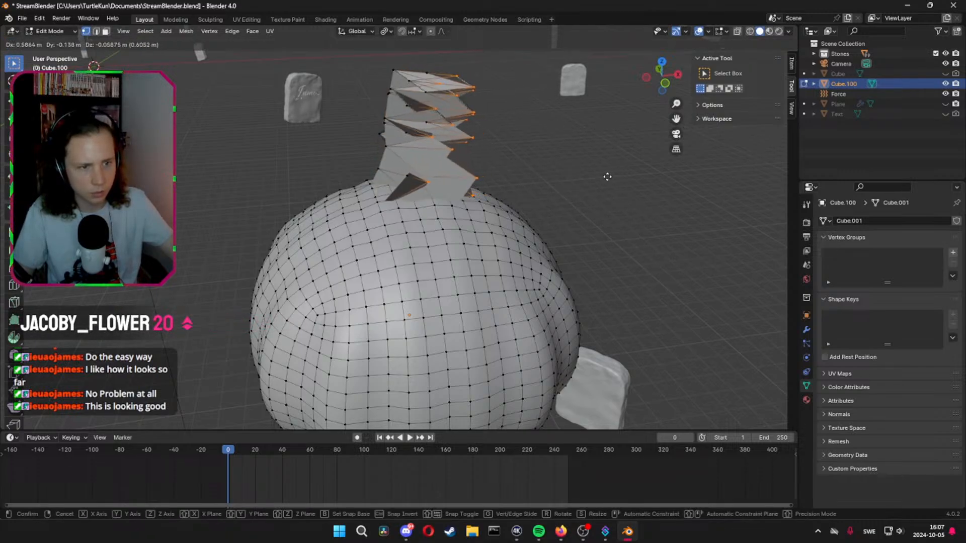
pyautogui.press('g')
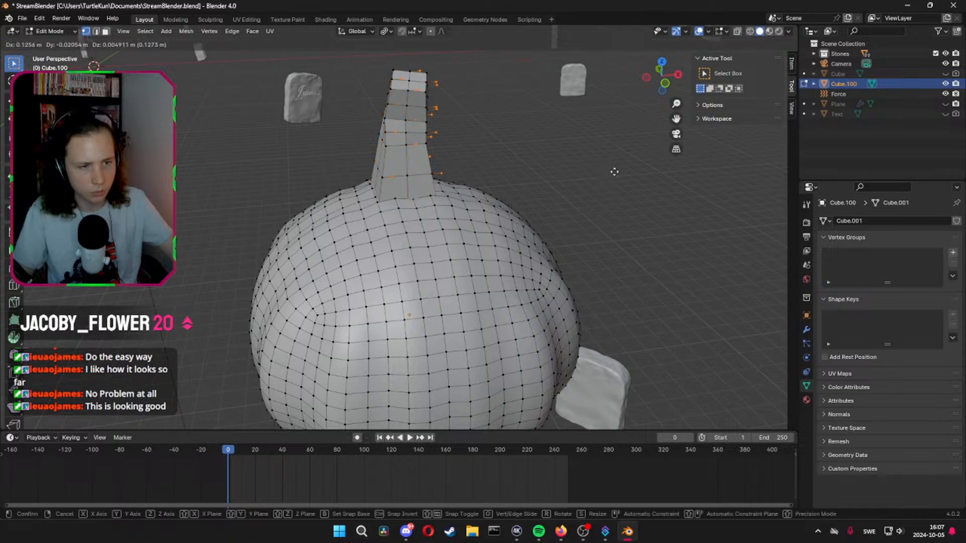
pyautogui.click(612, 172)
pyautogui.moveTo(613, 172); pyautogui.dragTo(601, 171, button='middle')
pyautogui.hotkey('ctrl', 'z')
pyautogui.hotkey('ctrl', 'z')
pyautogui.hotkey('ctrl', 'z')
pyautogui.hotkey('ctrl', 'z')
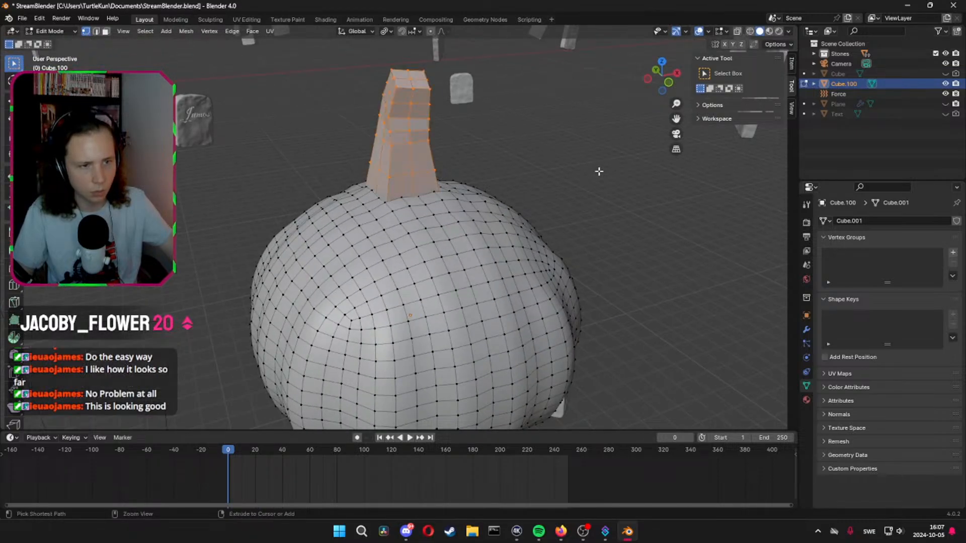
# Apply Checker Deselect to the fully selected stem in vertex select mode
pyautogui.press('1')
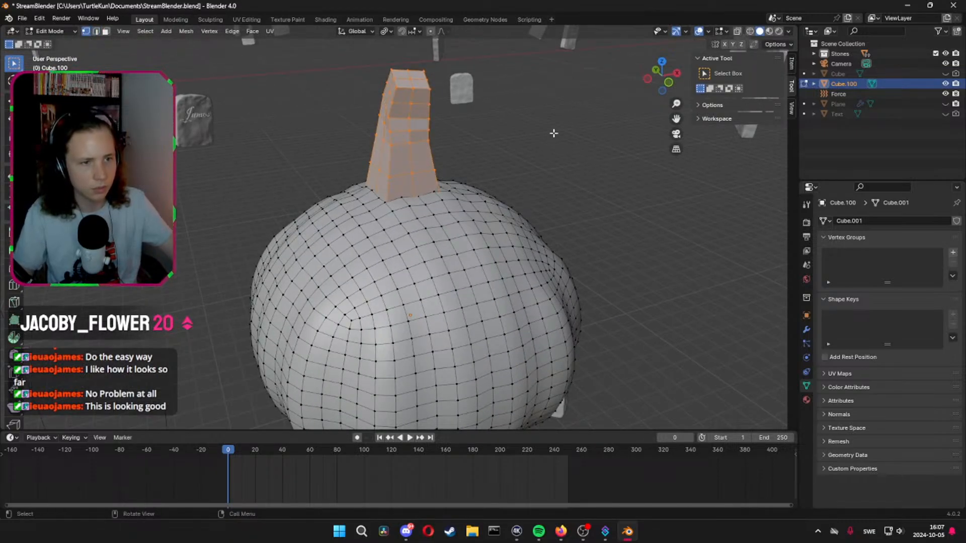
pyautogui.click(146, 31)
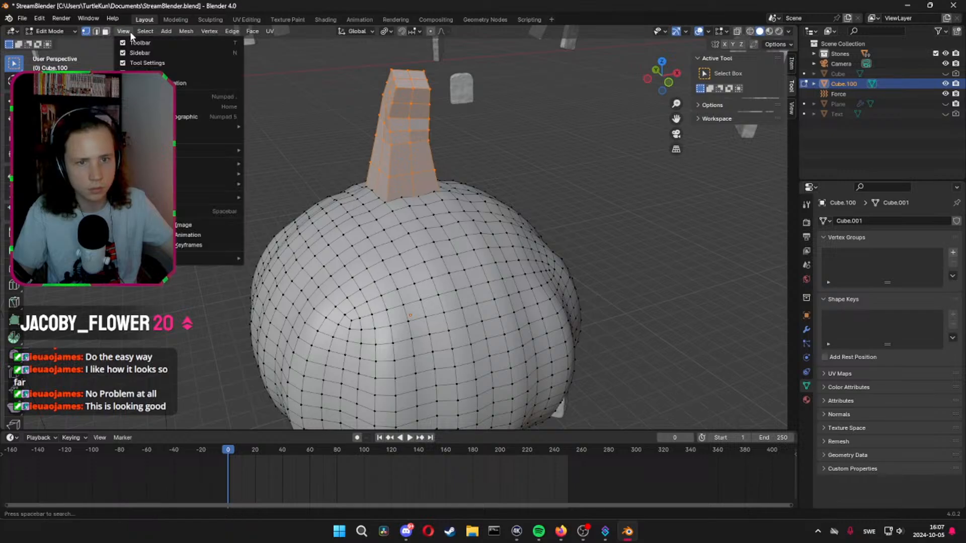
pyautogui.click(187, 120)
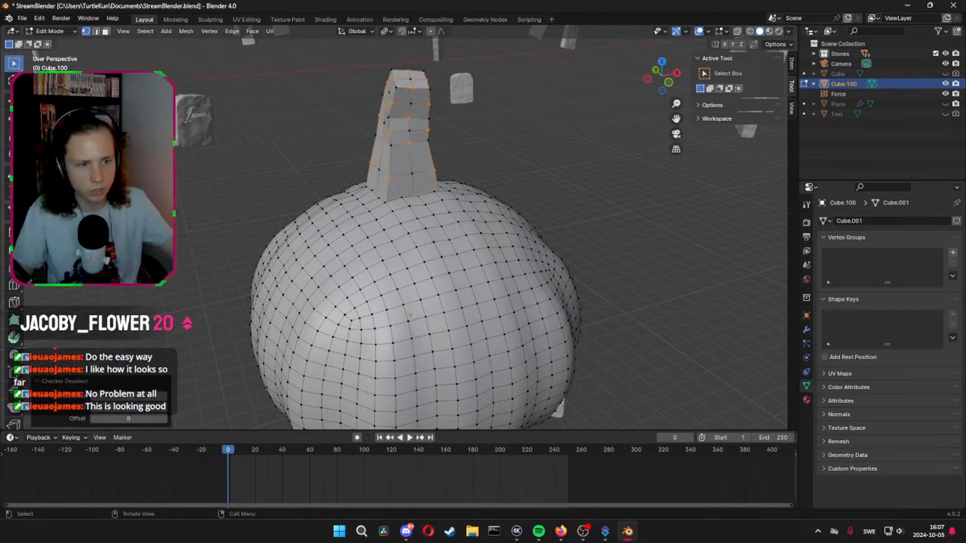
# Try moving the alternating stem vertices freely and undo the move
pyautogui.press('g')
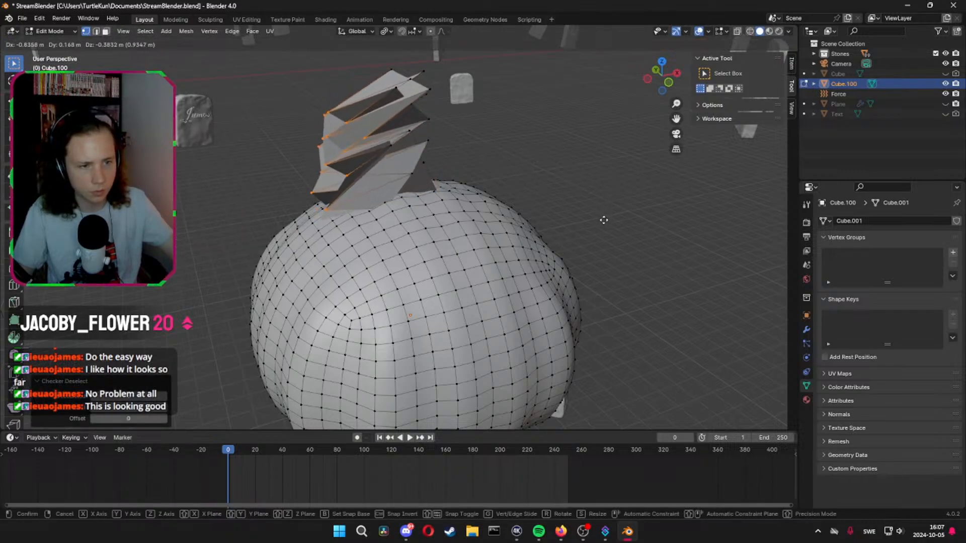
pyautogui.click(666, 162)
pyautogui.hotkey('ctrl', 'z')
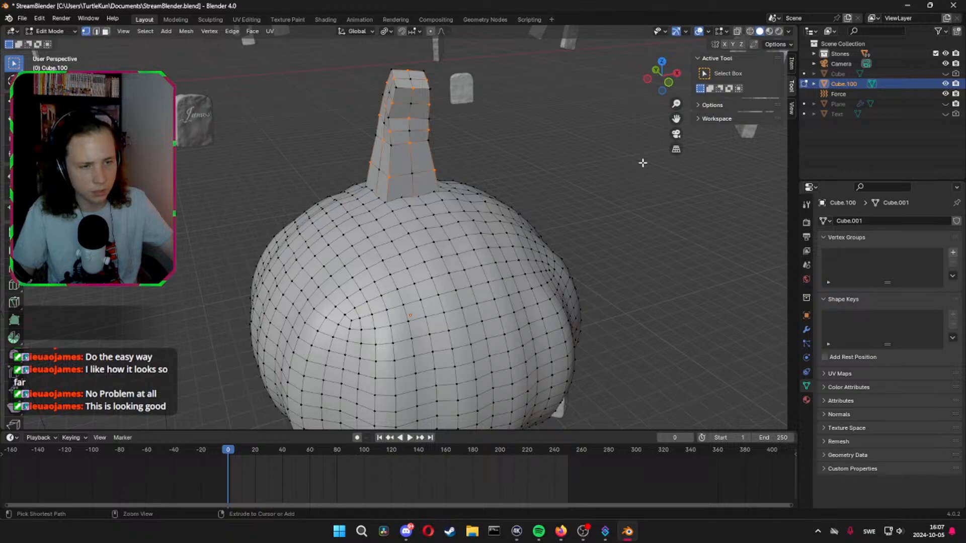
# Save the file and scale the alternating stem vertices to about 1.37 with smooth proportional editing
pyautogui.hotkey('ctrl', 's')
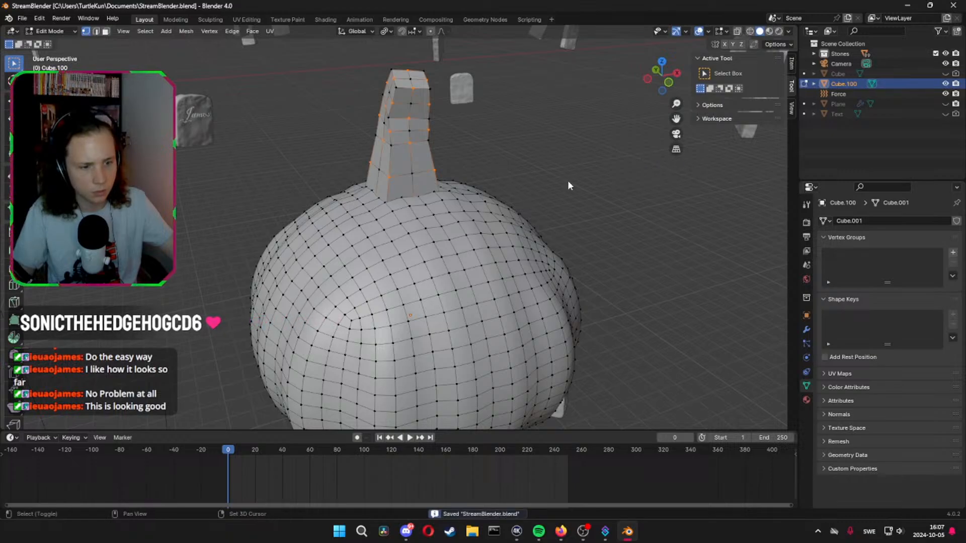
pyautogui.hotkey('shift', 's')
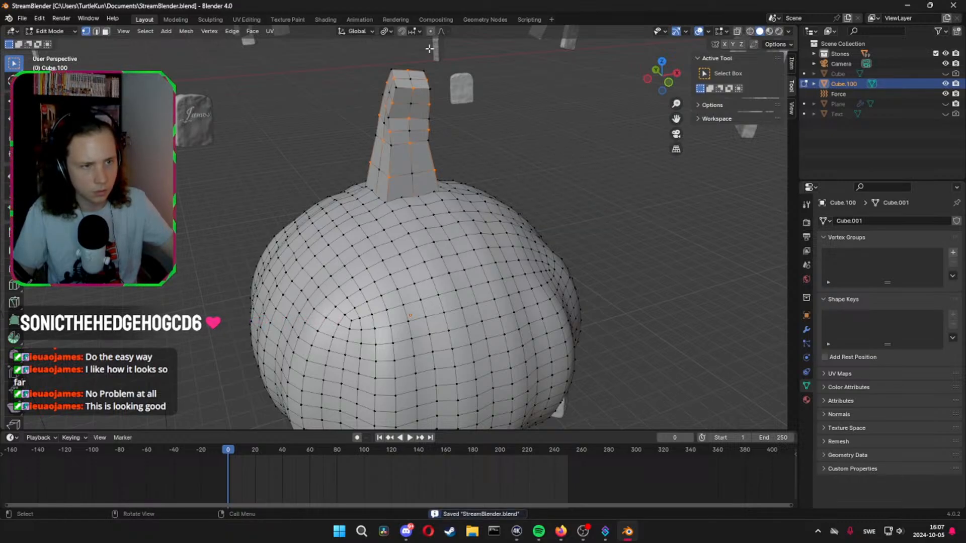
pyautogui.press('s')
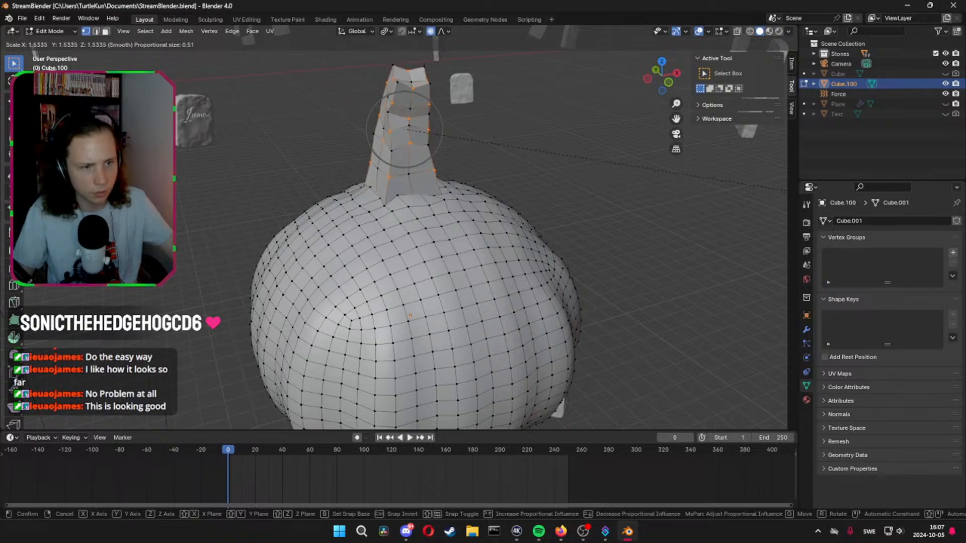
pyautogui.click(151, 209)
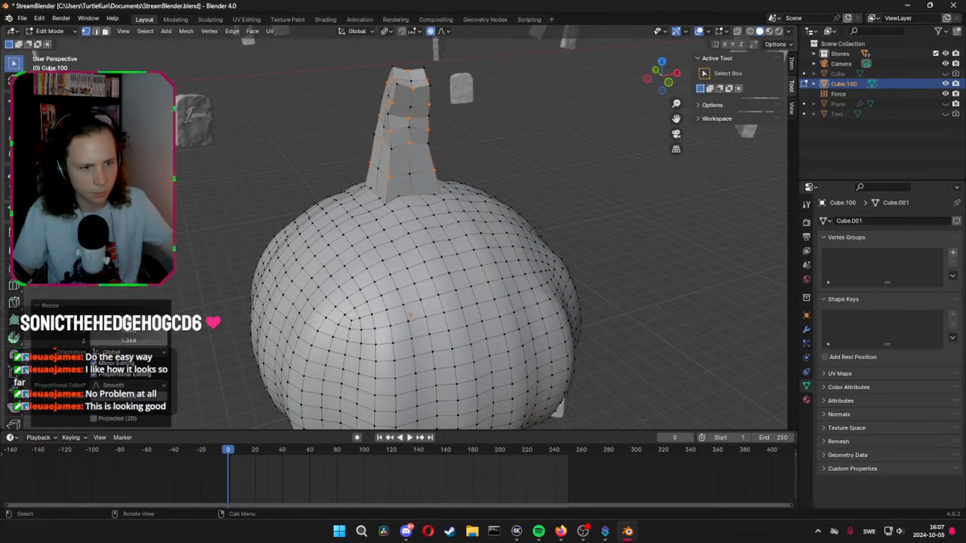
# Apply smooth shading to the whole pumpkin in object mode
pyautogui.moveTo(185, 205)
pyautogui.mouseDown(button='middle')
pyautogui.moveTo(232, 222)
pyautogui.moveTo(306, 182)
pyautogui.moveTo(434, 184)
pyautogui.moveTo(418, 179)
pyautogui.moveTo(413, 189)
pyautogui.moveTo(403, 156)
pyautogui.moveTo(465, 159)
pyautogui.moveTo(517, 183)
pyautogui.moveTo(509, 166)
pyautogui.mouseUp(button='middle')
pyautogui.press('Tab')
pyautogui.press('Tab')
pyautogui.press('Tab')
pyautogui.rightClick(406, 146)
pyautogui.click(406, 146)
# Add a Catmull-Clark Subdivision modifier with viewport level 1 to the pumpkin
pyautogui.press('Tab')
pyautogui.press('Tab')
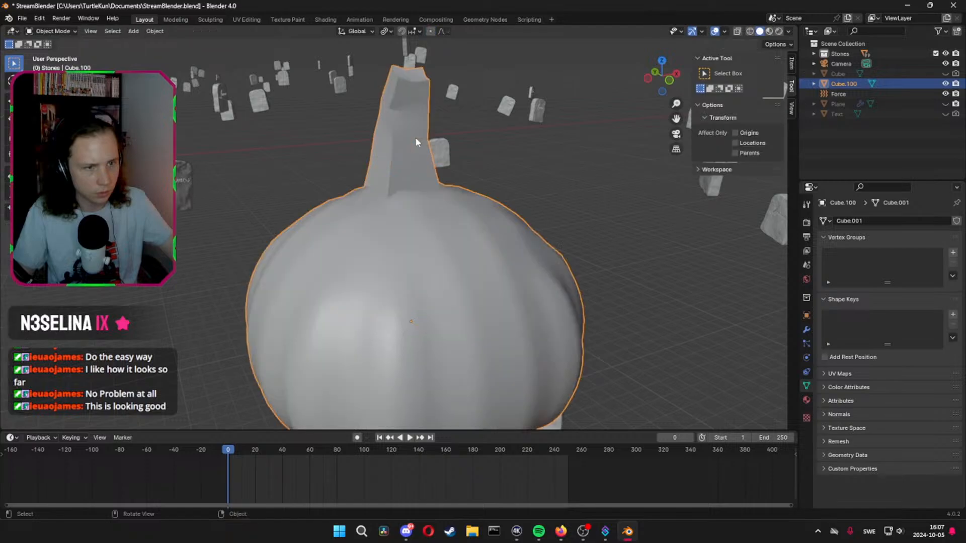
pyautogui.press('Tab')
pyautogui.moveTo(415, 142); pyautogui.dragTo(424, 168, button='middle')
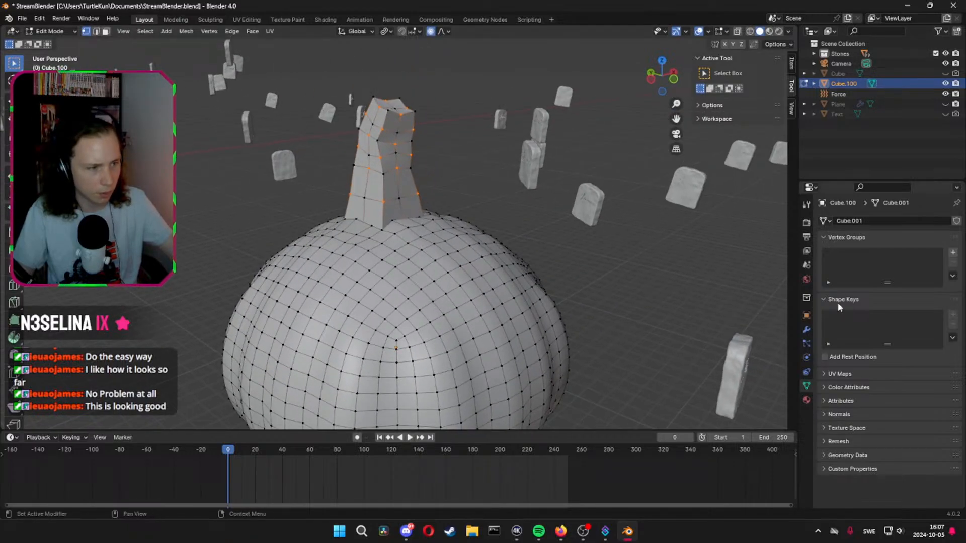
pyautogui.click(807, 329)
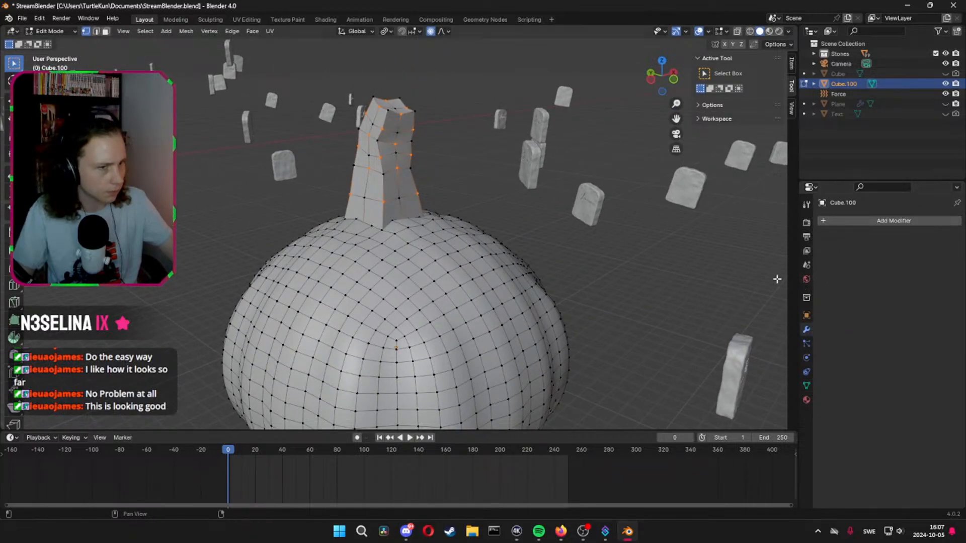
pyautogui.moveTo(626, 250); pyautogui.dragTo(525, 217, button='middle')
pyautogui.press('Tab')
pyautogui.hotkey('ctrl', '1')
# Select all geometry linked to the stem and lower it about 0.2 m along Z with proportional editing
pyautogui.press('Tab')
pyautogui.press('l')
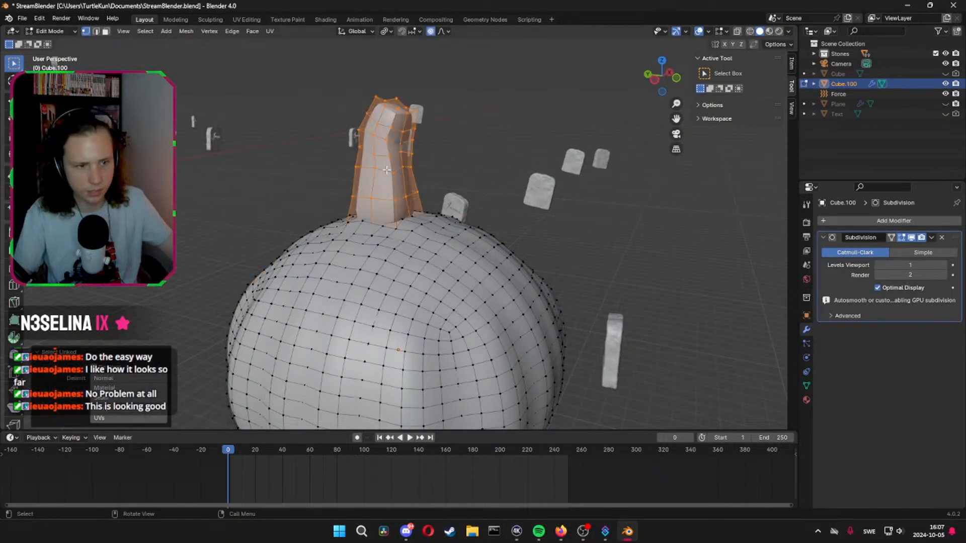
pyautogui.press('g')
pyautogui.press('z')
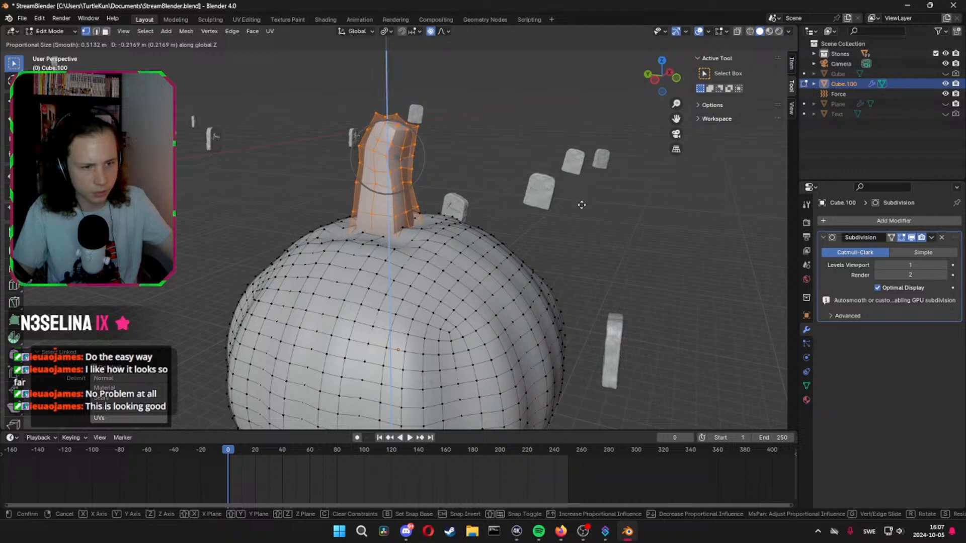
pyautogui.click(577, 207)
pyautogui.press('Tab')
pyautogui.moveTo(578, 207); pyautogui.dragTo(524, 211, button='middle')
pyautogui.scroll(-3, 518, 228)
pyautogui.press('Tab')
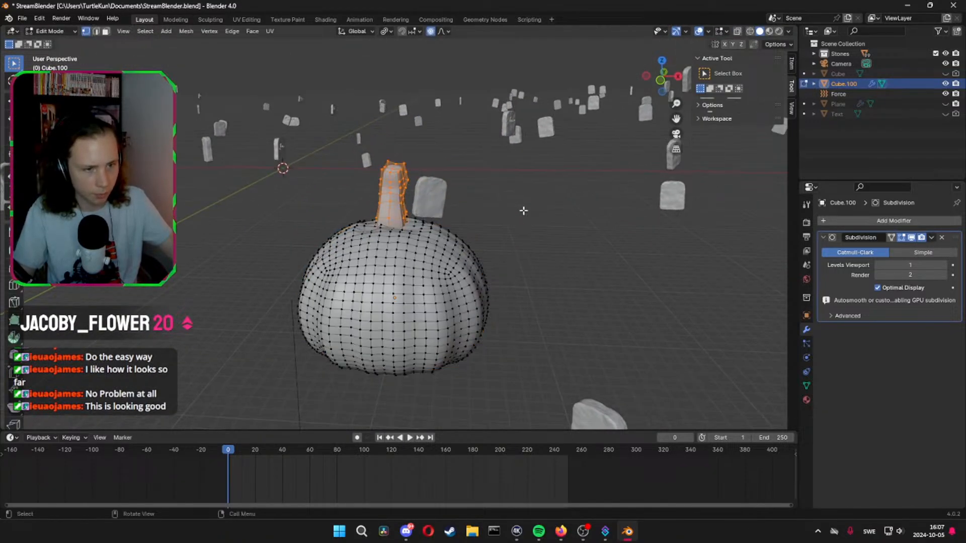
# Set the base color of Material.002 to a dark reddish brown and show the scene in material preview
pyautogui.click(806, 400)
pyautogui.click(851, 261)
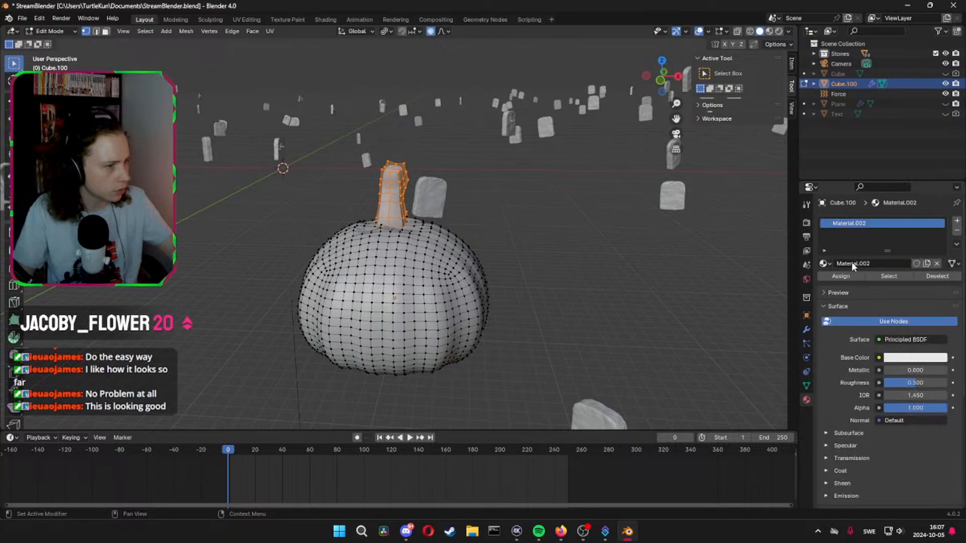
pyautogui.click(914, 357)
pyautogui.moveTo(884, 260); pyautogui.dragTo(878, 276)
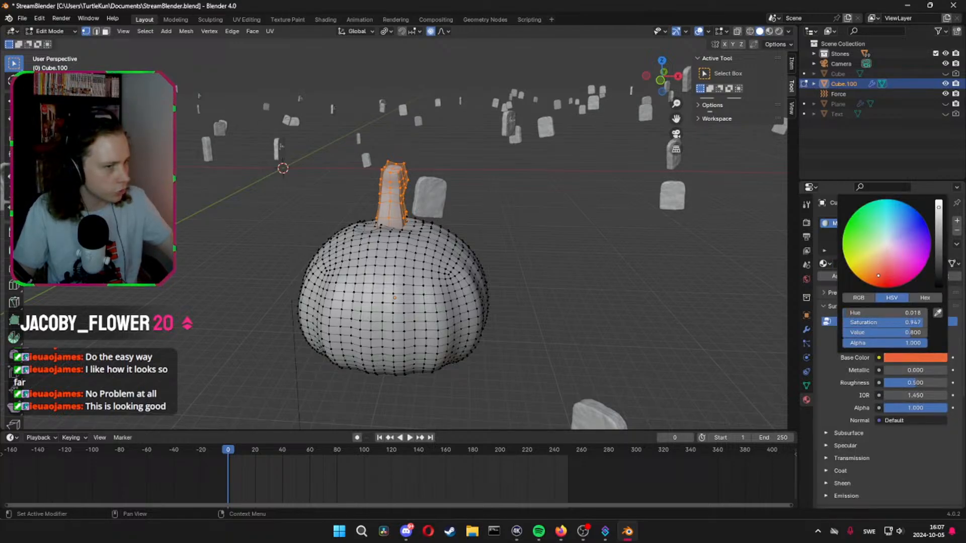
pyautogui.moveTo(938, 235); pyautogui.dragTo(938, 264)
pyautogui.click(906, 446)
pyautogui.click(769, 32)
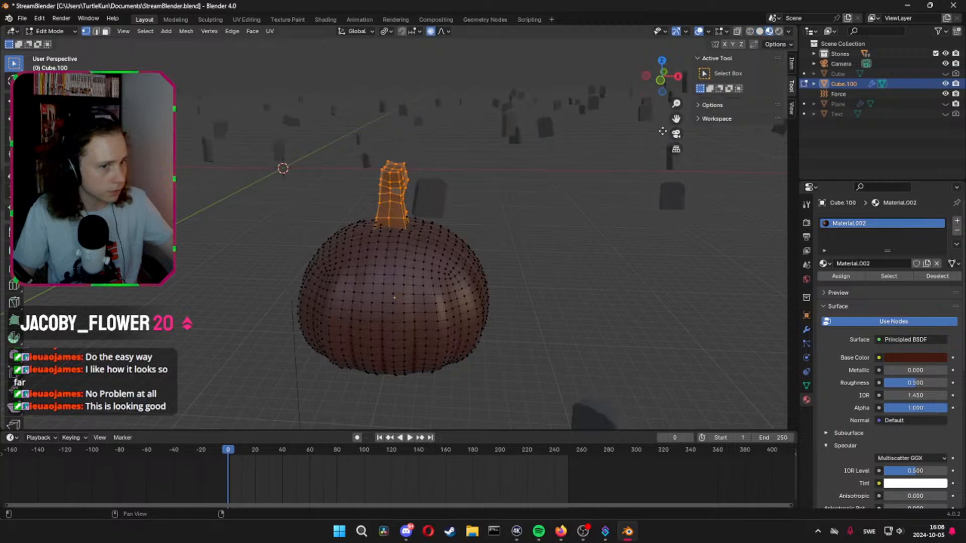
# Add a second material with an orange base color and assign it to the pumpkin body, leaving out the stem
pyautogui.click(957, 223)
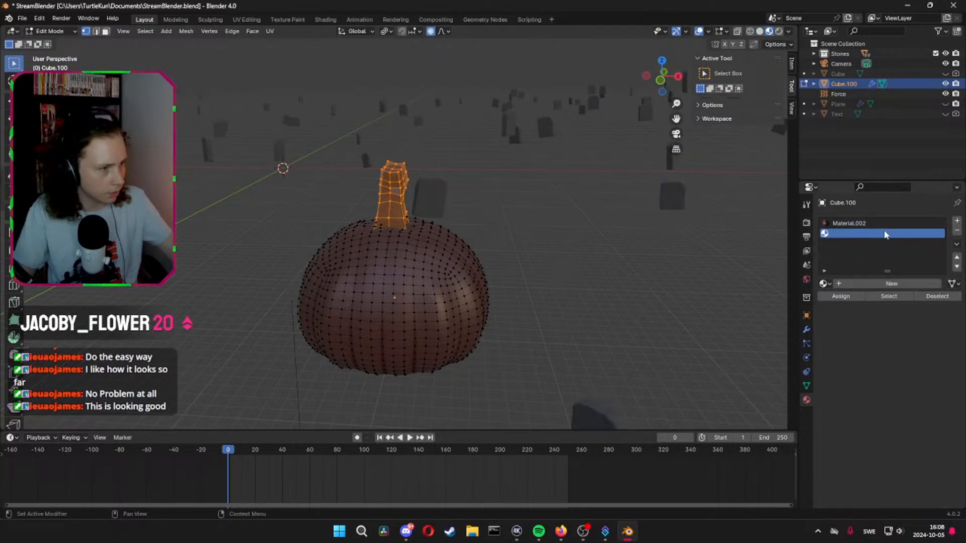
pyautogui.click(888, 284)
pyautogui.click(896, 378)
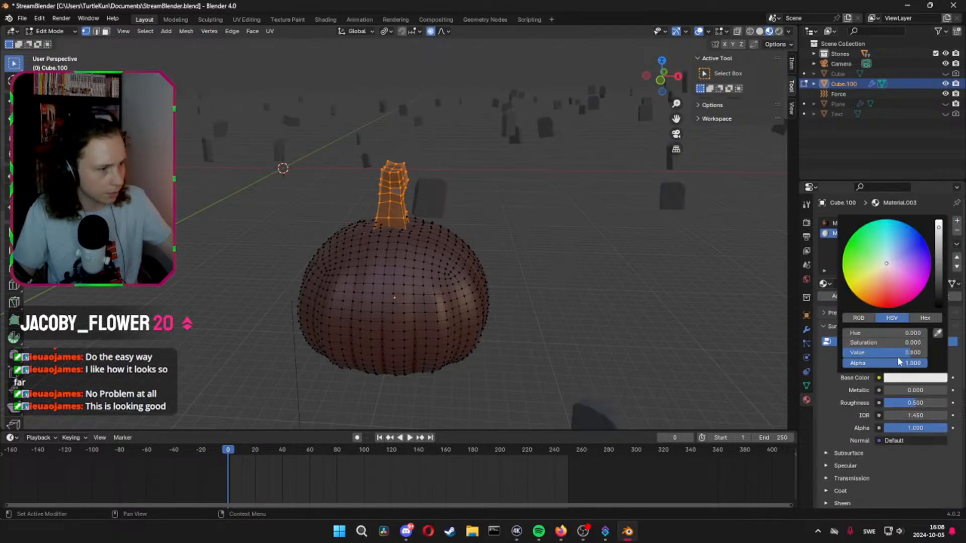
pyautogui.click(870, 293)
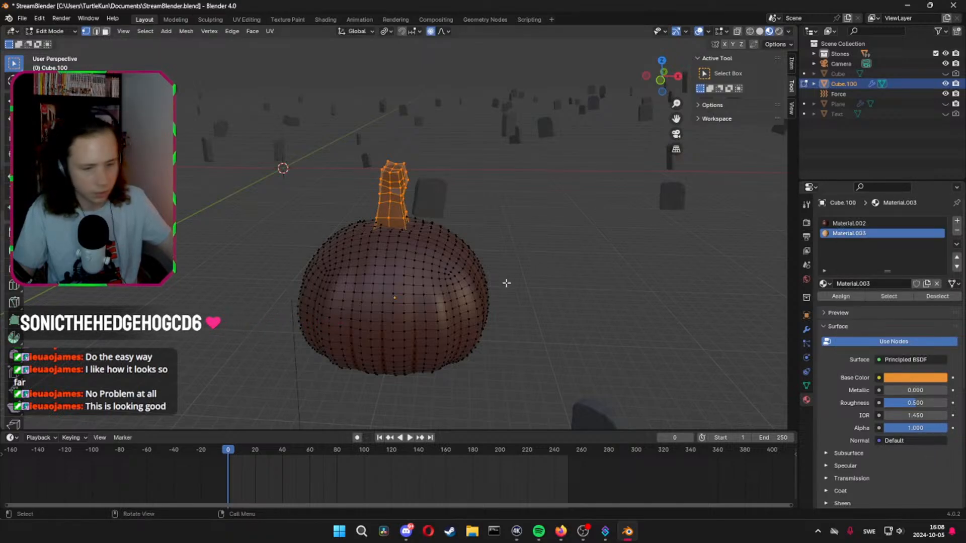
pyautogui.hotkey('ctrl', 'i')
pyautogui.click(841, 297)
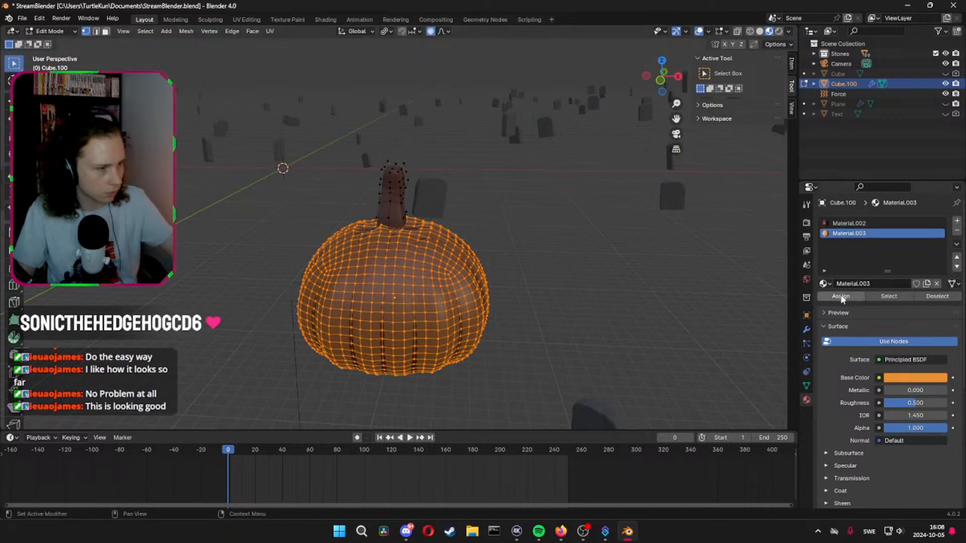
# View the pumpkin through the scene camera in object mode and scale it up to about 1.107
pyautogui.press('Tab')
pyautogui.moveTo(528, 283); pyautogui.dragTo(508, 272, button='middle')
pyautogui.click(681, 133)
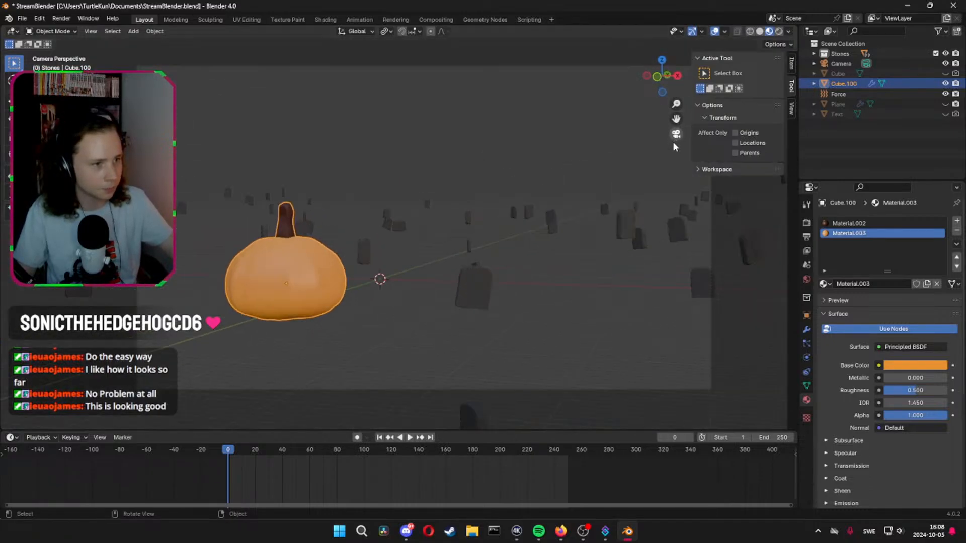
pyautogui.press('s')
pyautogui.click(408, 245)
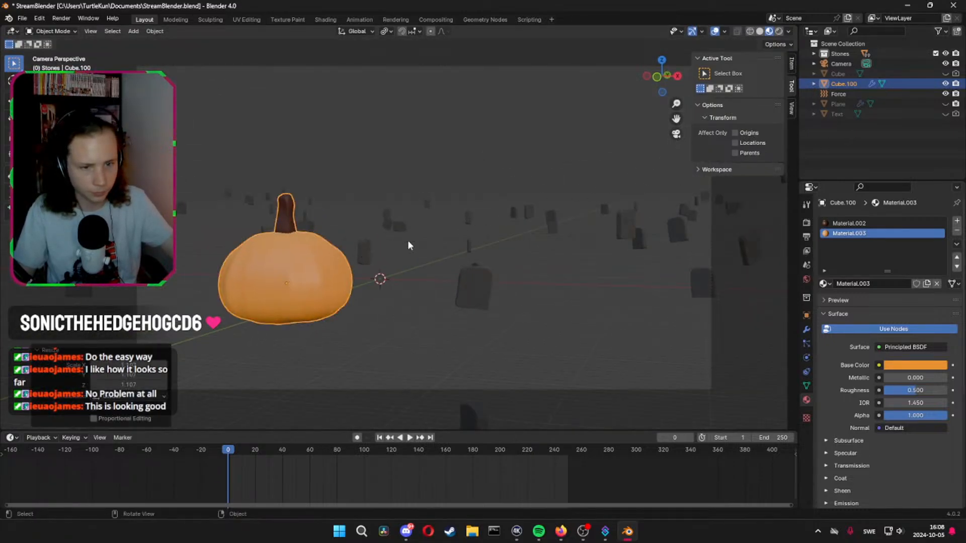
# Unhide the Plane terrain and lower the pumpkin about 4.26 m along the Z axis
pyautogui.click(945, 104)
pyautogui.press('g')
pyautogui.press('z')
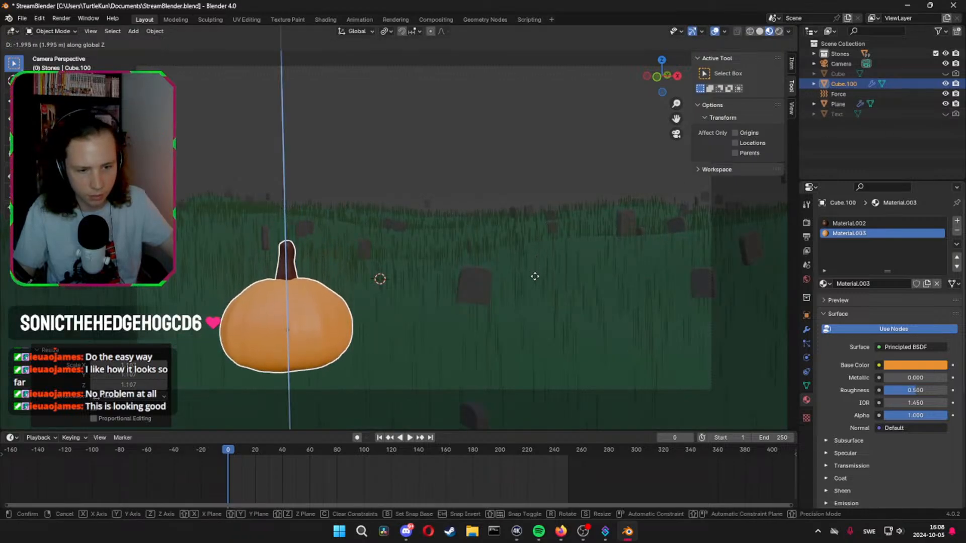
pyautogui.click(534, 325)
# Move the pumpkin about 24.27 m along the Y axis away from the camera and shift it left along X
pyautogui.press('g')
pyautogui.press('y')
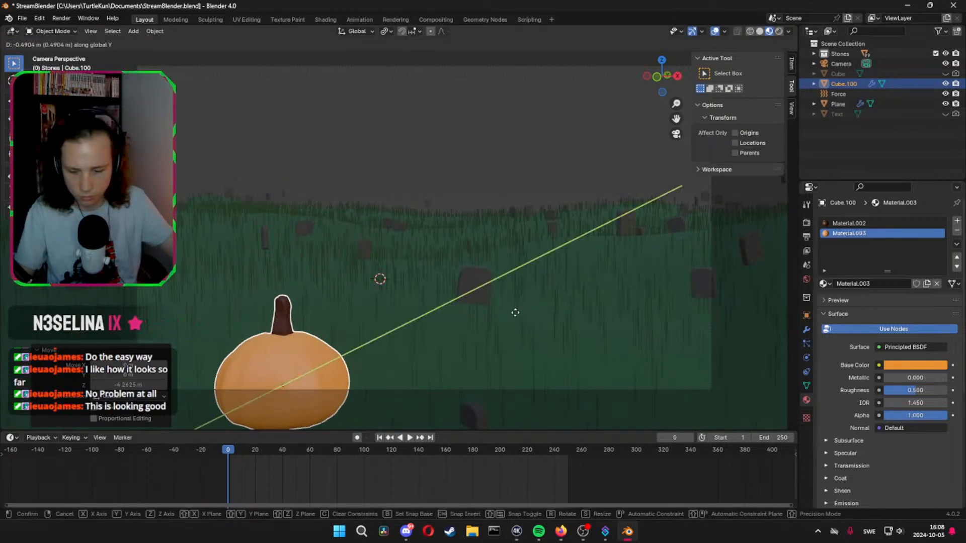
pyautogui.press('x')
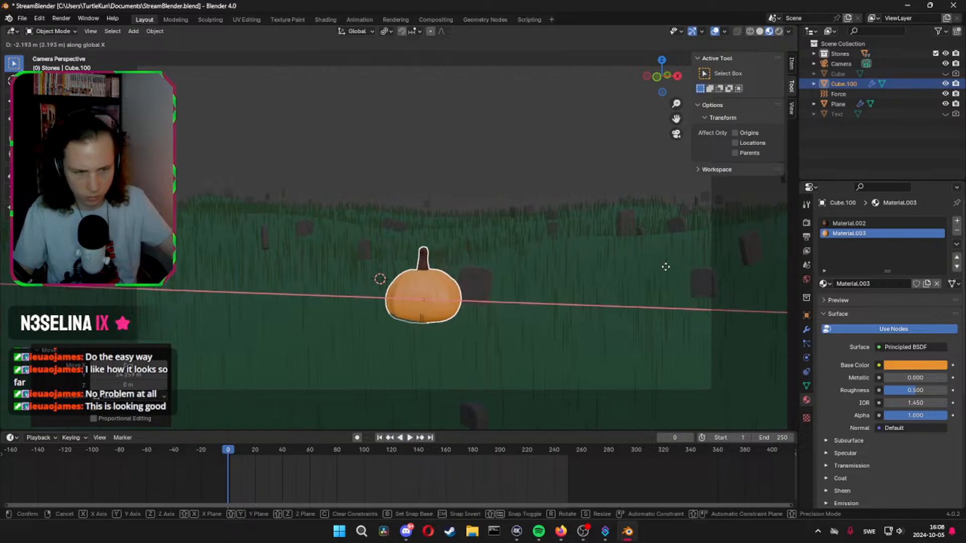
pyautogui.click(534, 268)
# Bring the pumpkin closer to the camera by about 6.47 m and 4.59 m along Y, nudging it right along X after each move
pyautogui.press('g')
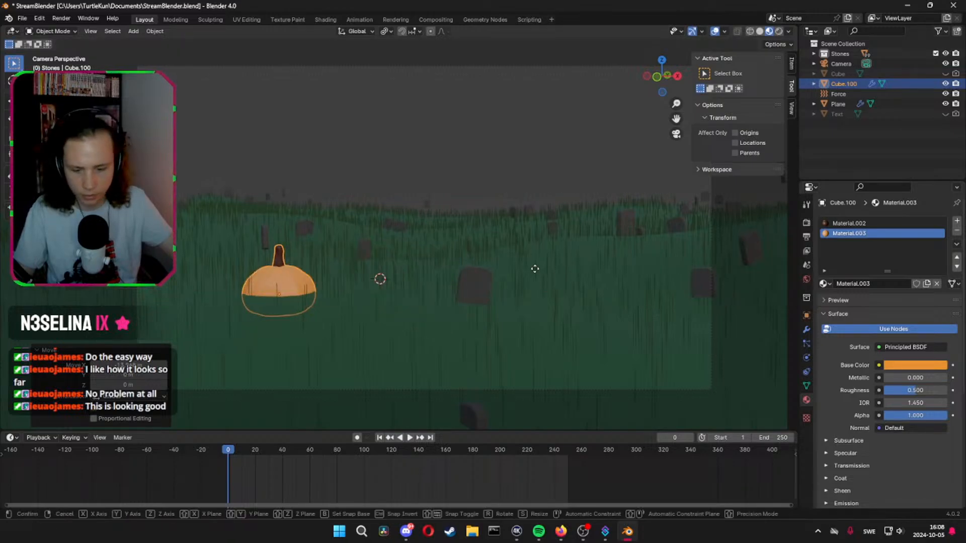
pyautogui.press('y')
pyautogui.click(495, 297)
pyautogui.press('g')
pyautogui.press('x')
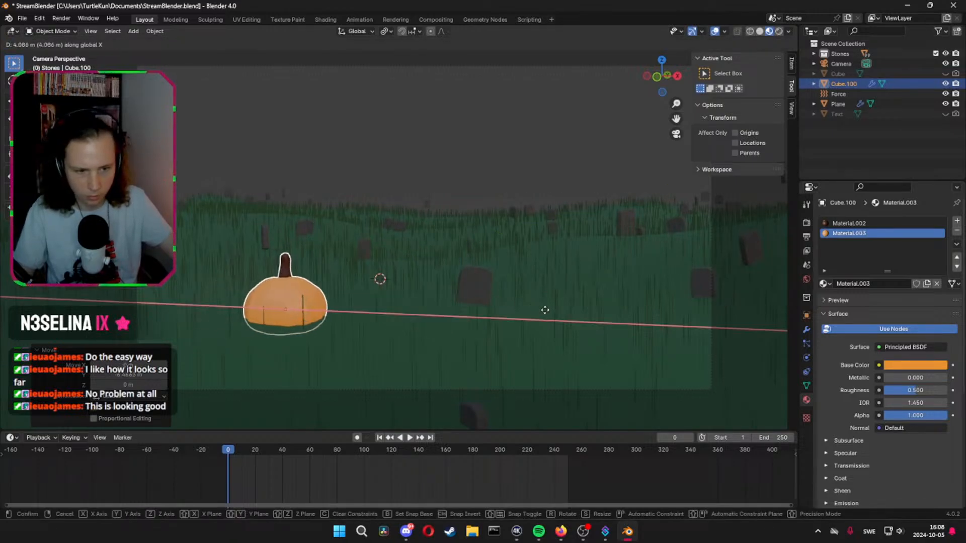
pyautogui.click(545, 309)
pyautogui.press('y')
pyautogui.click(511, 325)
pyautogui.press('g')
pyautogui.press('x')
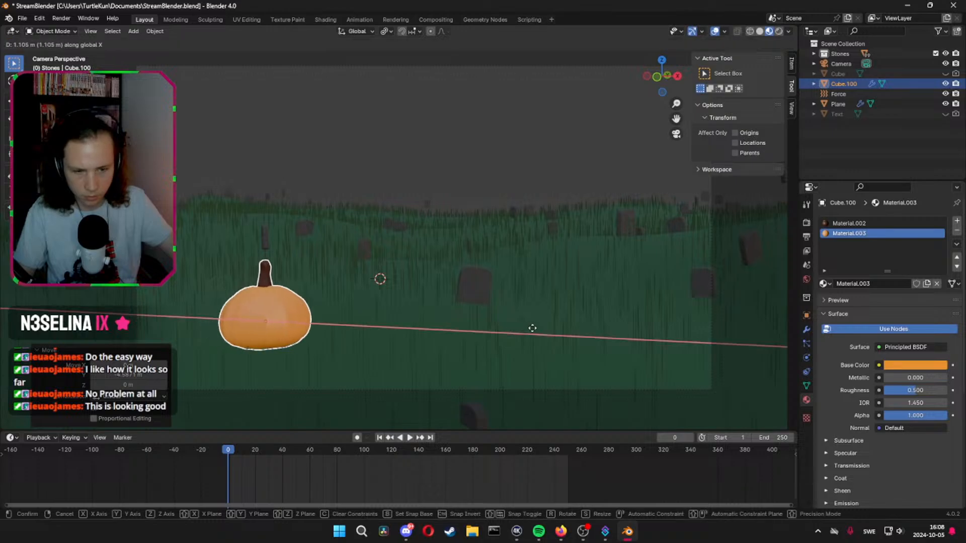
pyautogui.click(533, 328)
# Scale the pumpkin up by about 1.49 and raise it about 0.196 m along the Z axis
pyautogui.press('s')
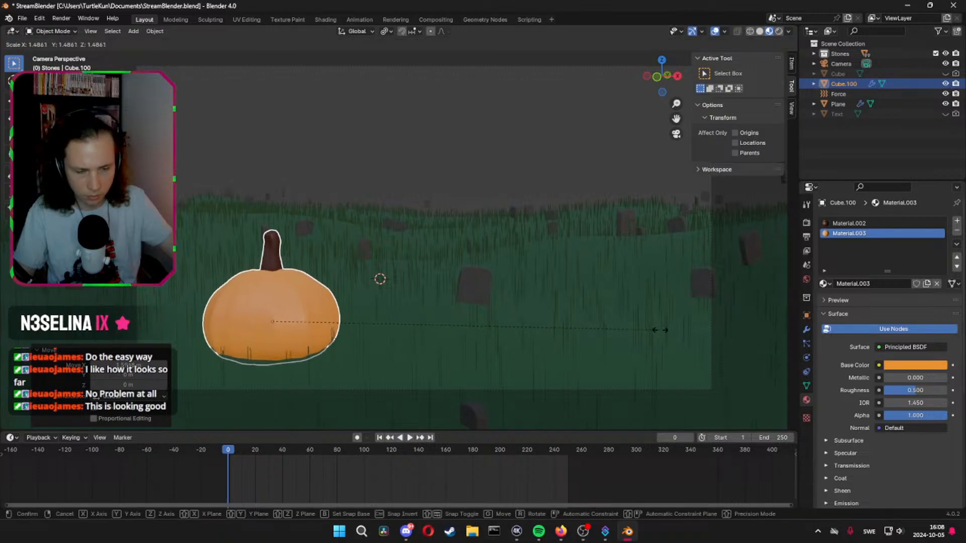
pyautogui.press('z')
pyautogui.click(658, 329)
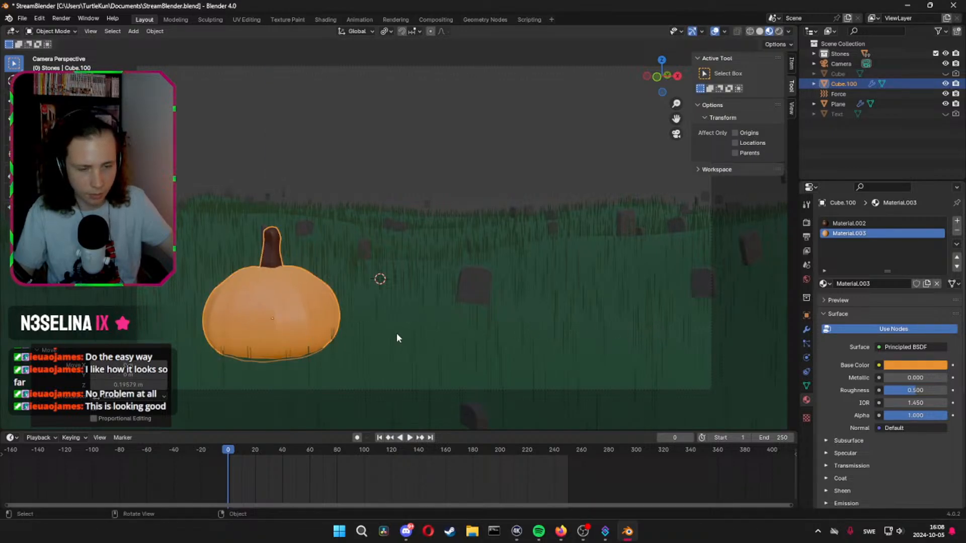
# Leave the camera view, frame the pumpkin up close to check how it sits on the grass, and save the file
pyautogui.keyDown('shift'); pyautogui.moveTo(322, 337); pyautogui.dragTo(394, 294, button='middle'); pyautogui.keyUp('shift')
pyautogui.scroll(6, 352, 293)
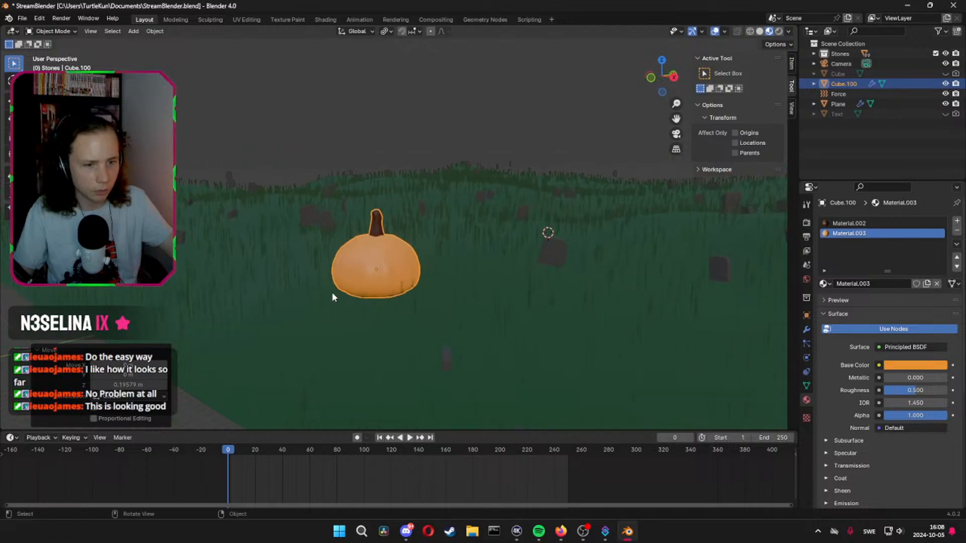
pyautogui.moveTo(311, 338); pyautogui.dragTo(502, 217, button='middle')
pyautogui.press('KP_Decimal')
pyautogui.press('Tab')
pyautogui.press('Tab')
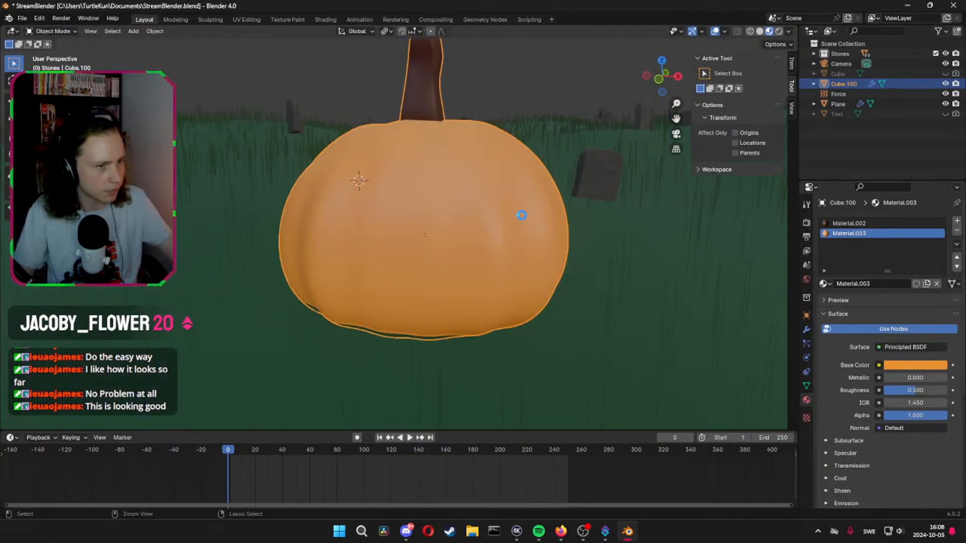
pyautogui.hotkey('ctrl', 's')
# Set the roughness of the orange Material.003 to 0.287 and of the stem's Material.002 to about 0.783
pyautogui.moveTo(452, 214); pyautogui.dragTo(435, 284, button='middle')
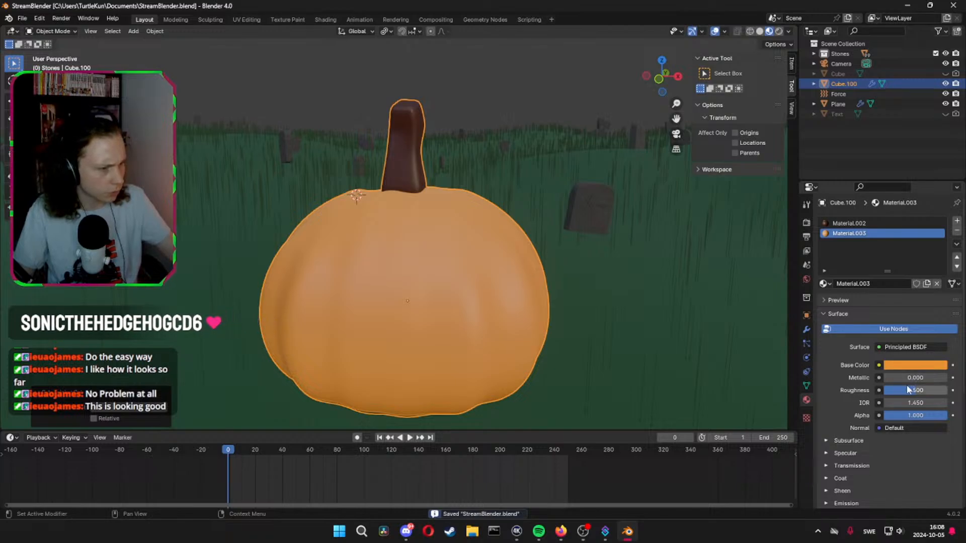
pyautogui.moveTo(915, 390); pyautogui.dragTo(902, 391)
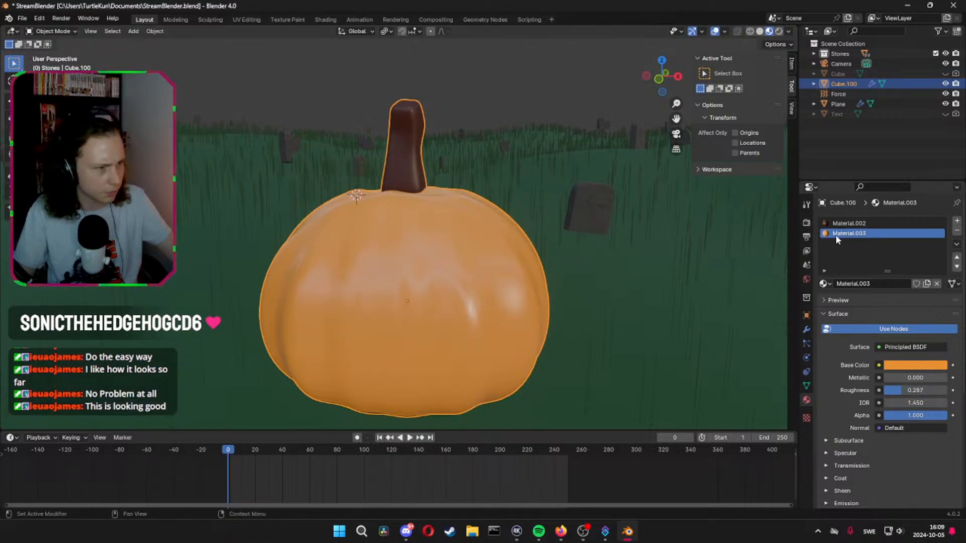
pyautogui.click(850, 223)
pyautogui.moveTo(906, 387); pyautogui.dragTo(906, 390)
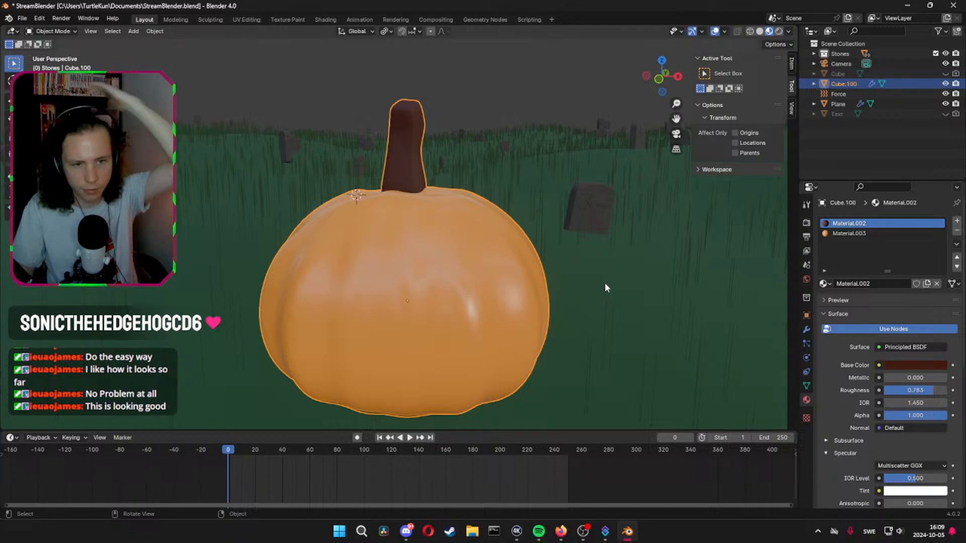
pyautogui.moveTo(464, 247); pyautogui.dragTo(431, 303, button='middle')
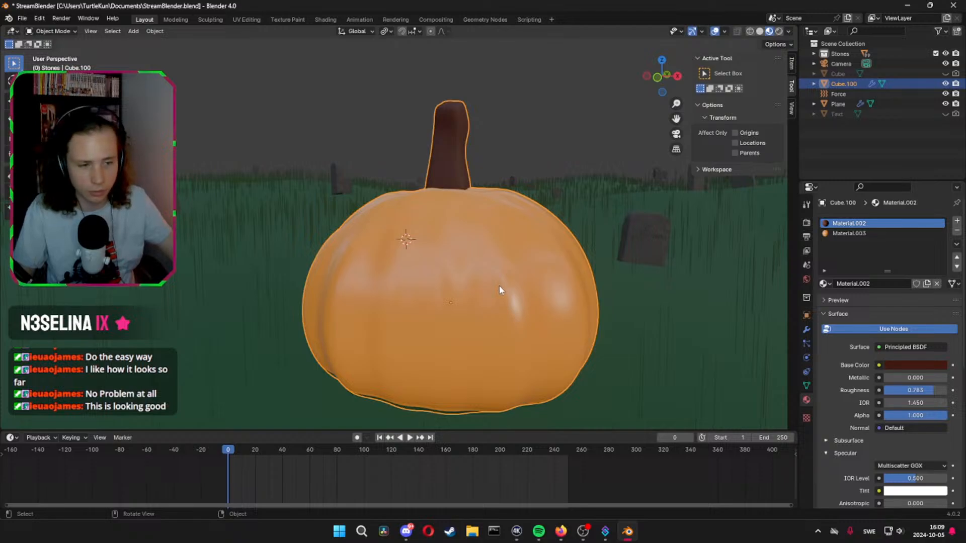
pyautogui.moveTo(499, 289); pyautogui.dragTo(466, 289, button='middle')
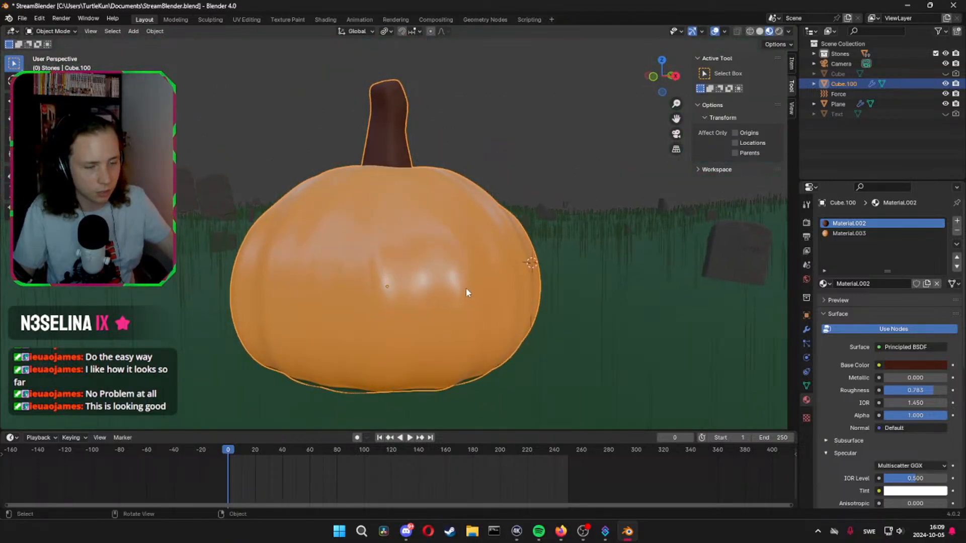
pyautogui.hotkey('shift', 'a')
pyautogui.moveTo(463, 291)
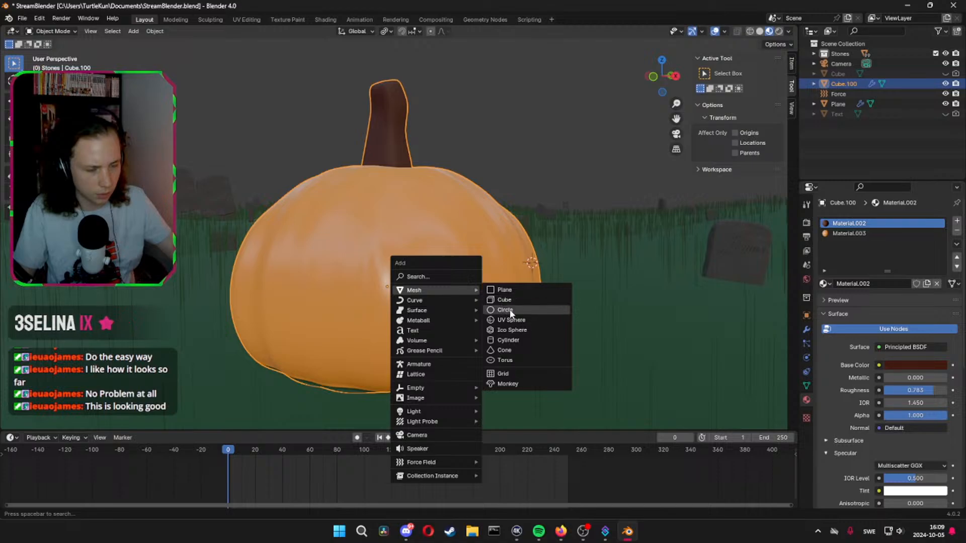
pyautogui.moveTo(379, 261); pyautogui.dragTo(395, 268, button='middle')
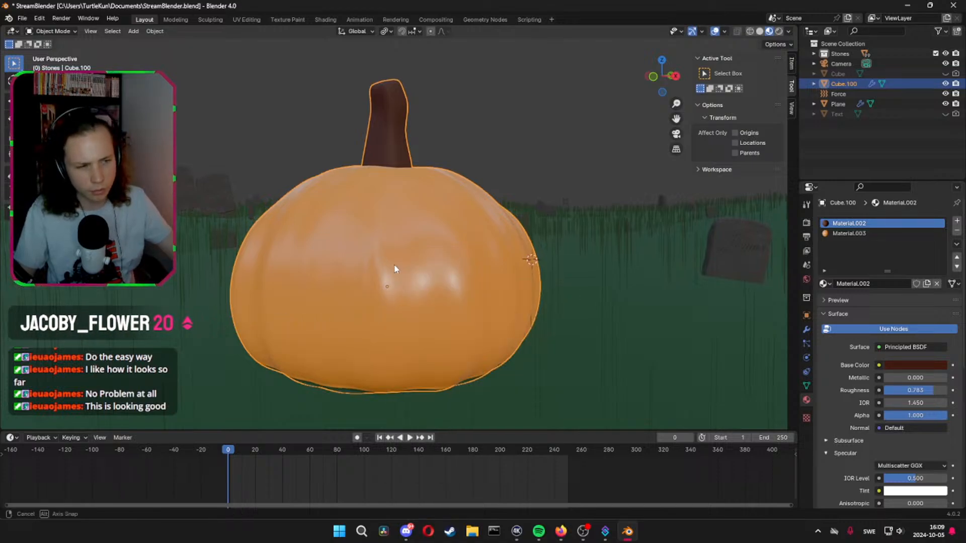
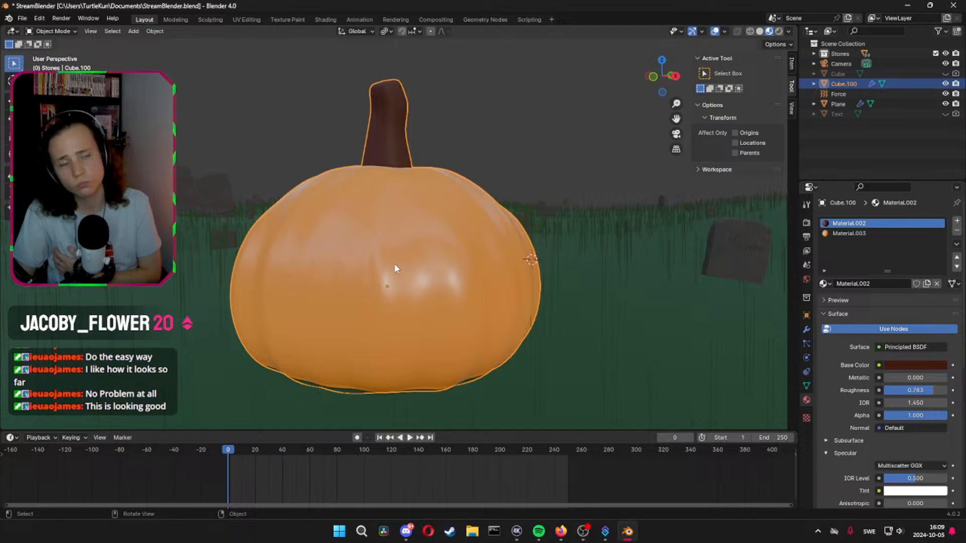
# Duplicate the pumpkin in place and scale the copy up by about 1.16
pyautogui.hotkey('shift', 'd')
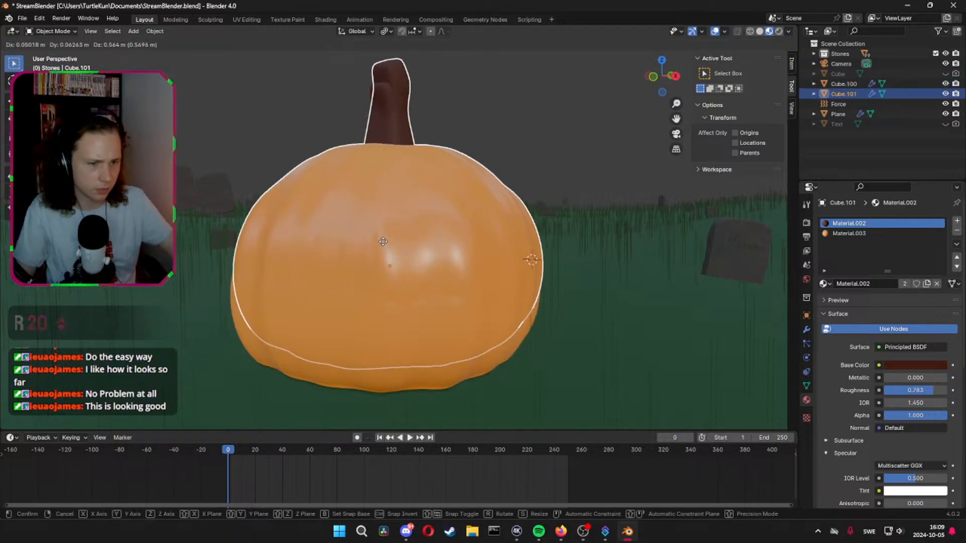
pyautogui.click(384, 242)
pyautogui.press('s')
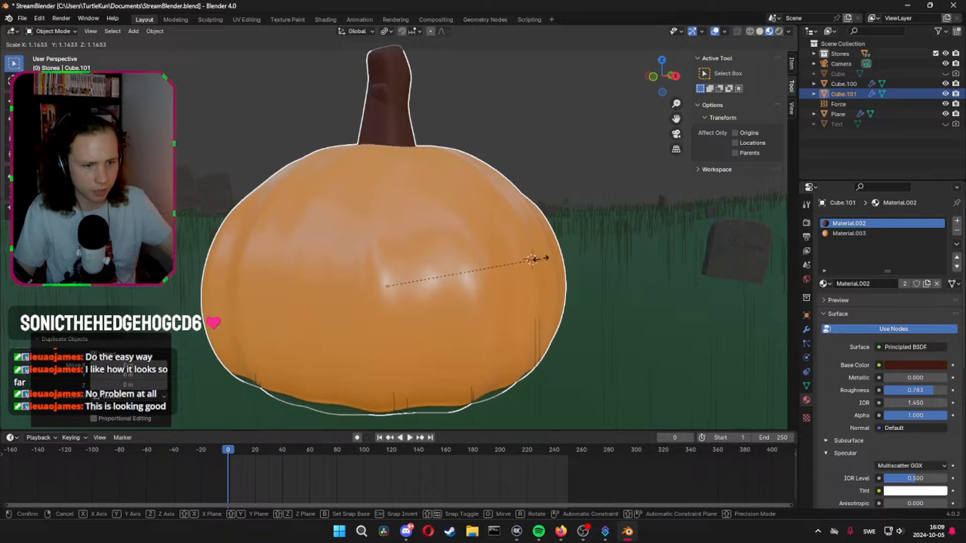
pyautogui.click(537, 259)
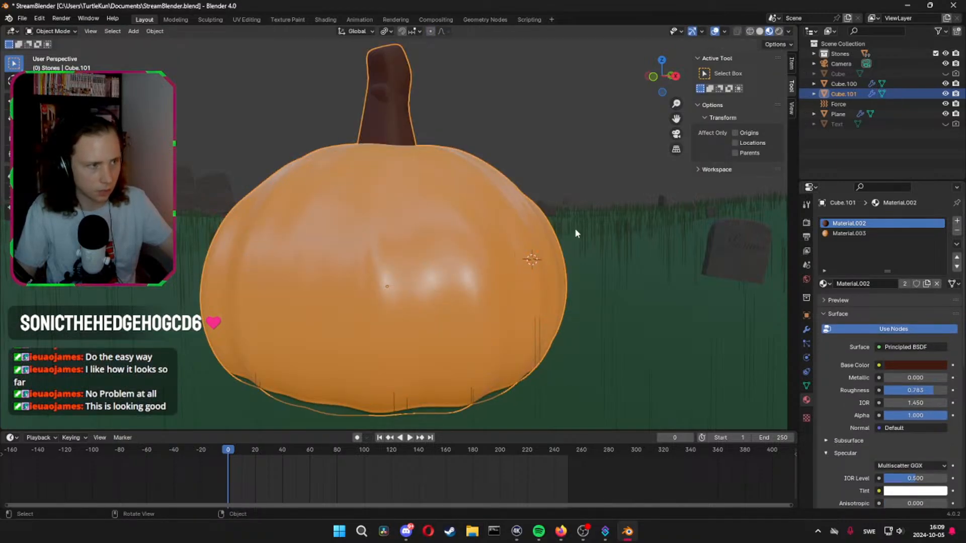
# Add a cube mesh to the scene and hide the original pumpkin, Cube.100
pyautogui.hotkey('shift', 'a')
pyautogui.moveTo(564, 238)
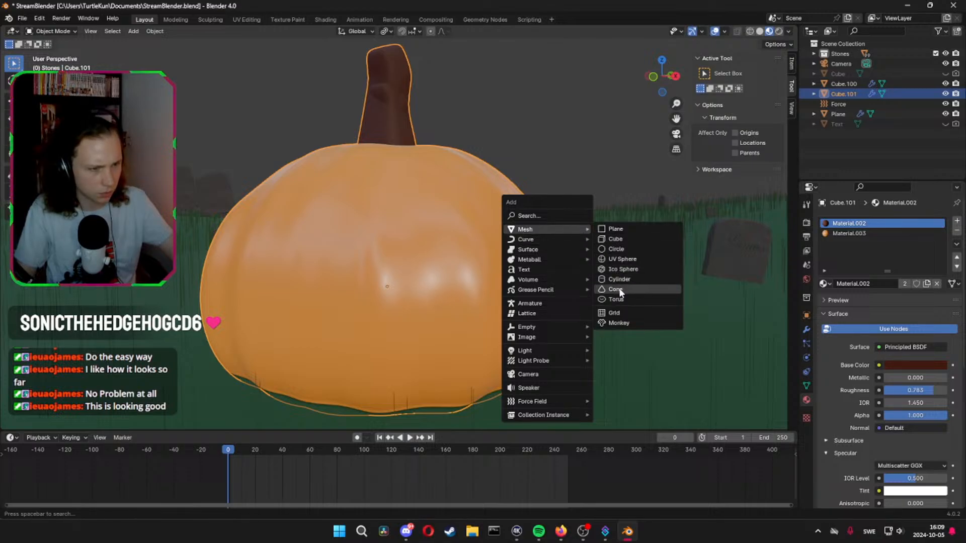
pyautogui.click(626, 238)
pyautogui.scroll(-5, 624, 223)
pyautogui.moveTo(625, 223); pyautogui.dragTo(605, 216, button='middle')
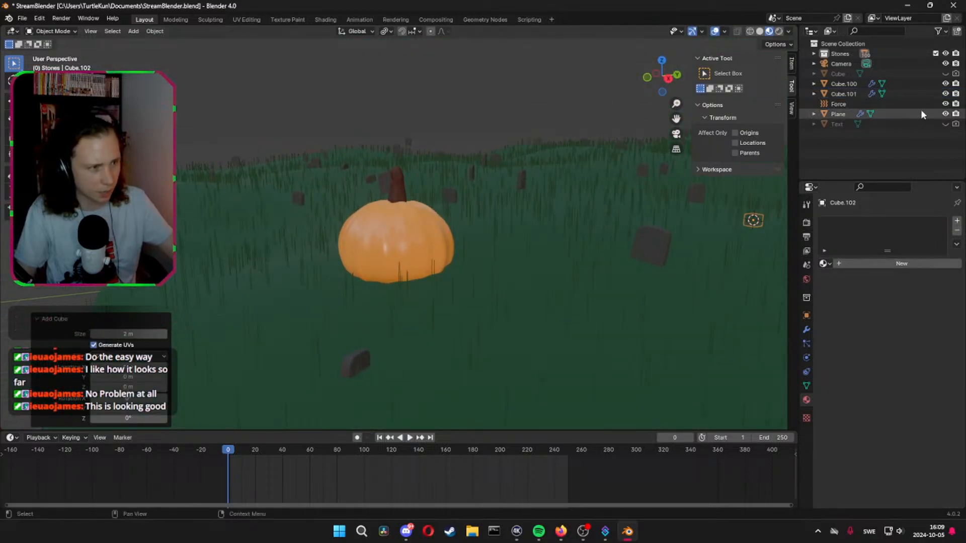
pyautogui.click(945, 84)
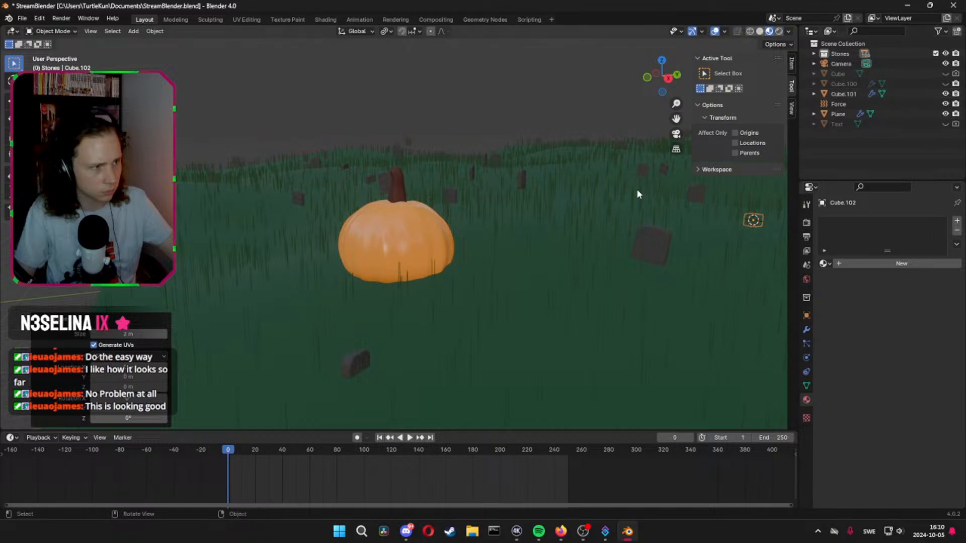
# Bring the cube beside the pumpkin along Y and X, and raise it about 9.88 m along Z
pyautogui.moveTo(637, 190); pyautogui.dragTo(578, 194, button='middle')
pyautogui.press('g')
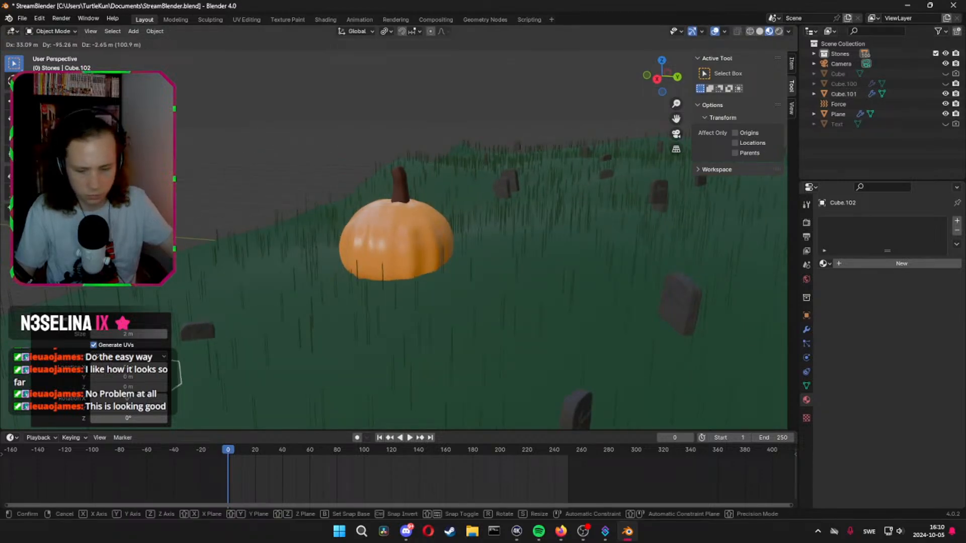
pyautogui.press('y')
pyautogui.click(350, 261)
pyautogui.moveTo(352, 262); pyautogui.dragTo(459, 265, button='middle')
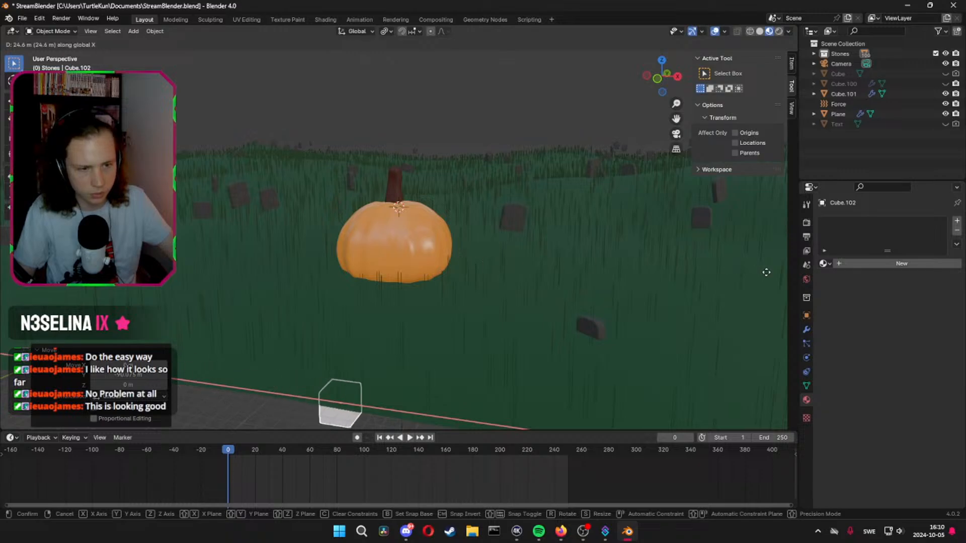
pyautogui.press('z')
pyautogui.click(641, 138)
pyautogui.scroll(3, 428, 248)
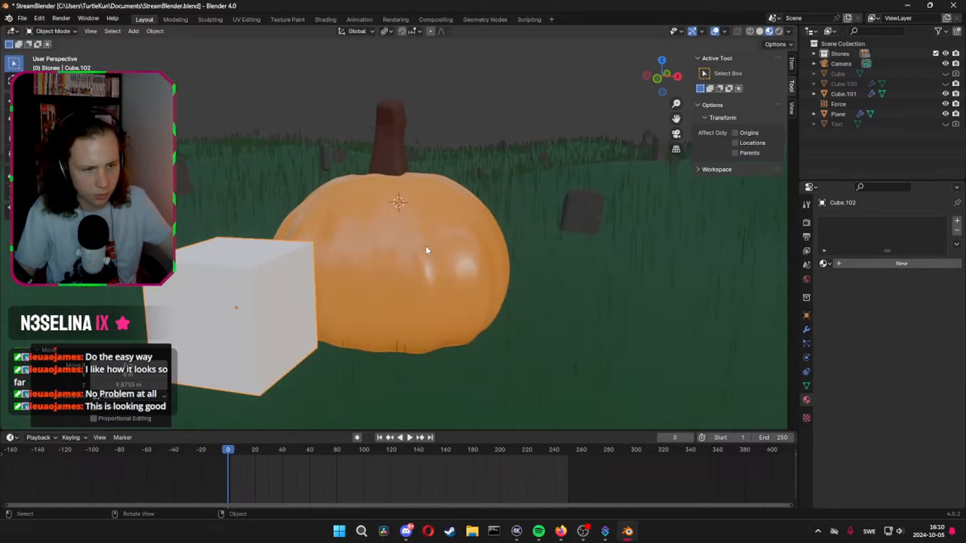
# Delete the vertices of one upper edge of the cube in Edit Mode
pyautogui.moveTo(427, 248); pyautogui.dragTo(508, 247, button='middle')
pyautogui.press('Tab')
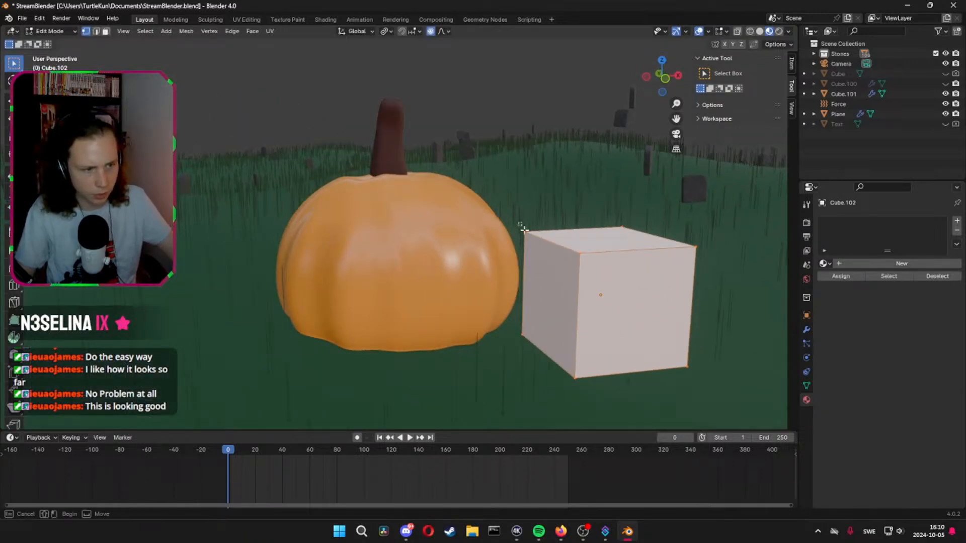
pyautogui.moveTo(523, 229); pyautogui.dragTo(598, 285)
pyautogui.moveTo(598, 285); pyautogui.dragTo(620, 283, button='middle')
pyautogui.press('x')
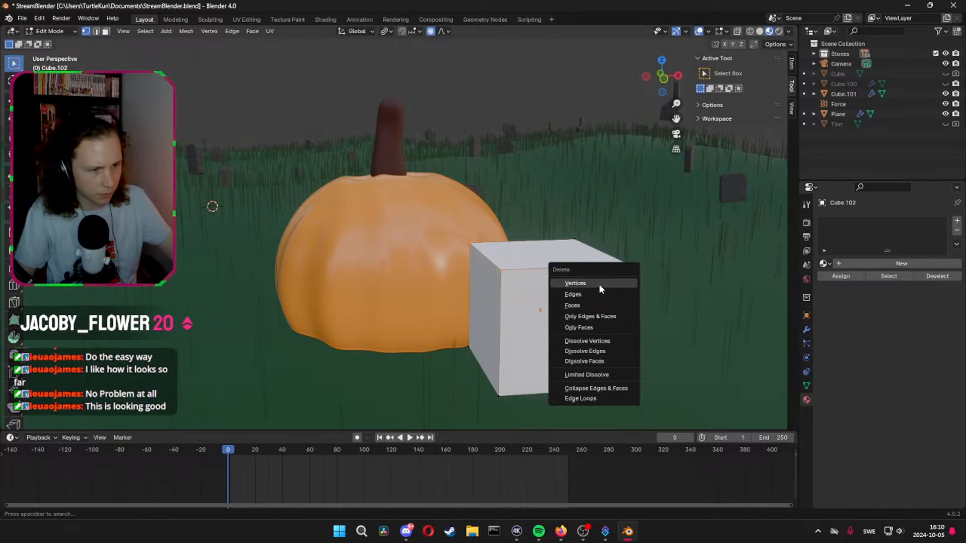
pyautogui.click(596, 285)
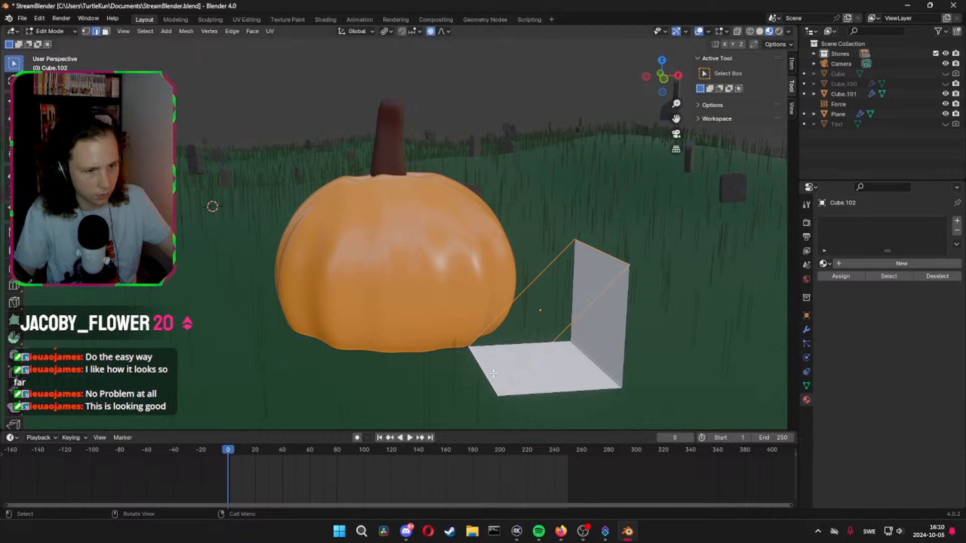
# Fill the sloped face and the open triangular ends to close the wedge, and return to Object Mode
pyautogui.press('f')
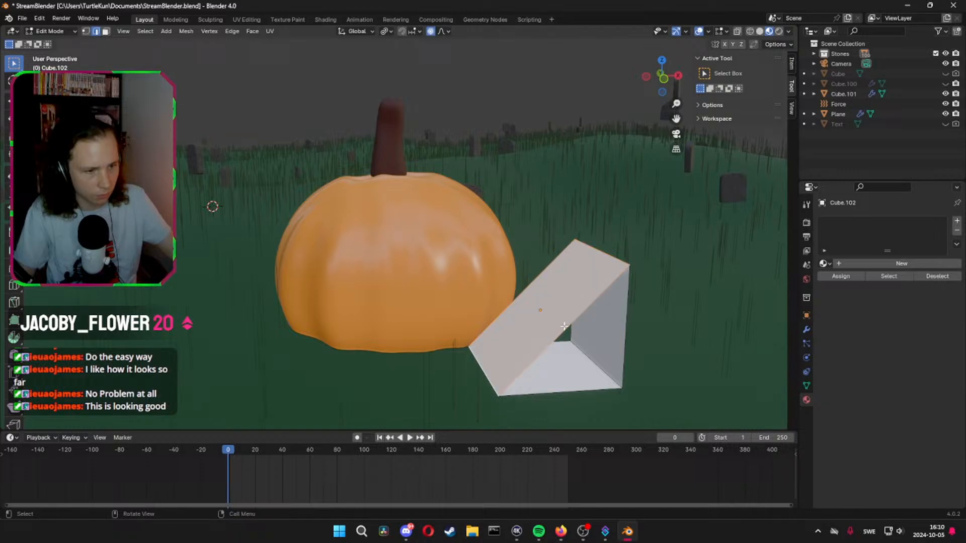
pyautogui.click(624, 330)
pyautogui.moveTo(578, 391); pyautogui.dragTo(227, 272, button='middle')
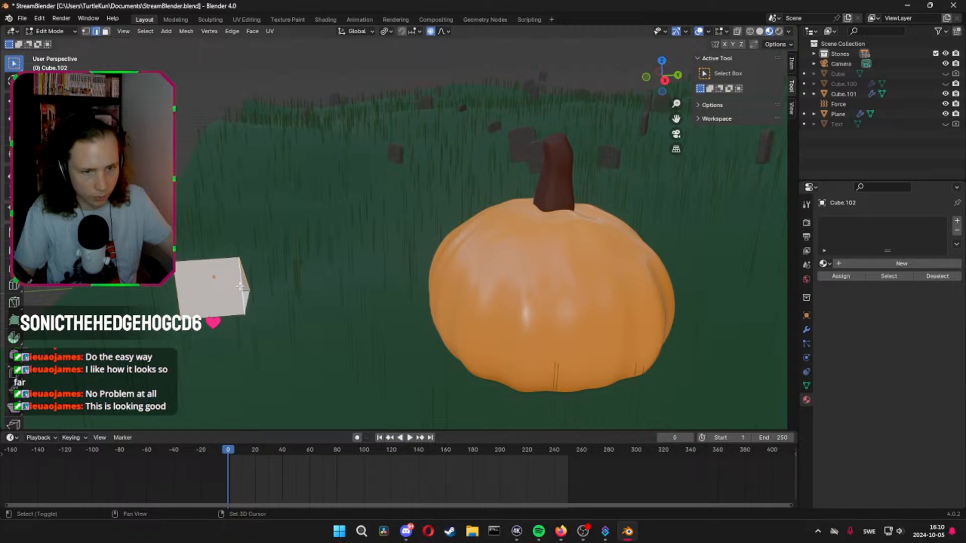
pyautogui.press('Tab')
# Try to rotate the wedge 90° about the global Z axis
pyautogui.moveTo(327, 321); pyautogui.dragTo(442, 303, button='middle')
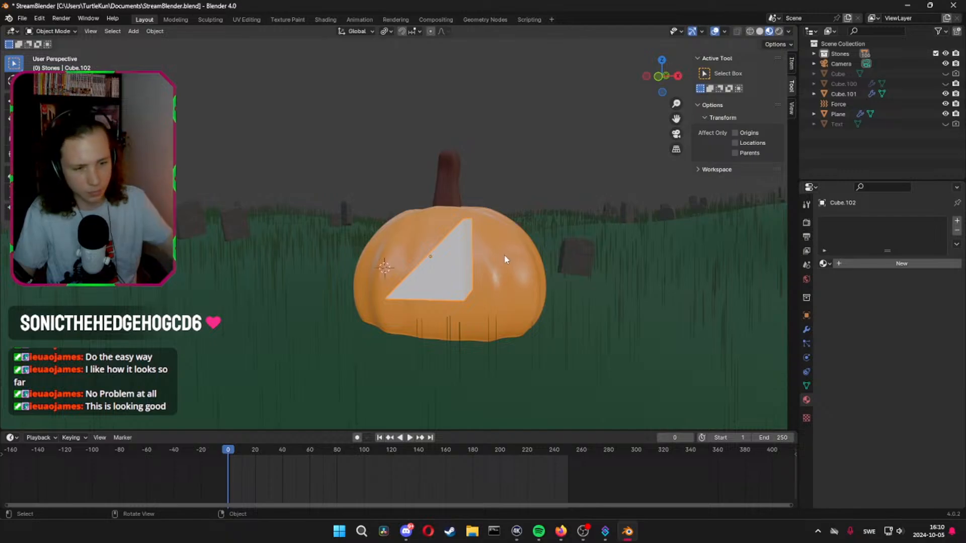
pyautogui.write('r90x')
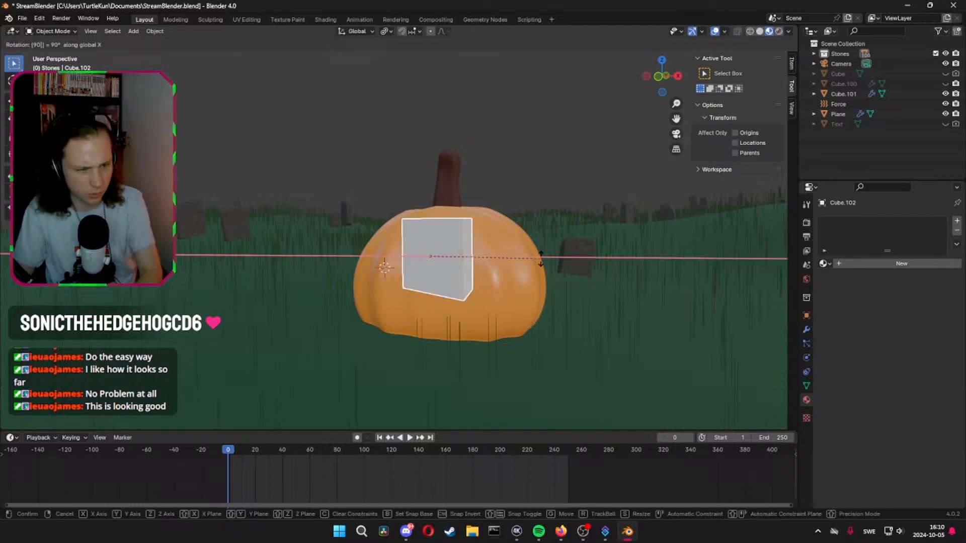
pyautogui.write('z')
pyautogui.press('Return')
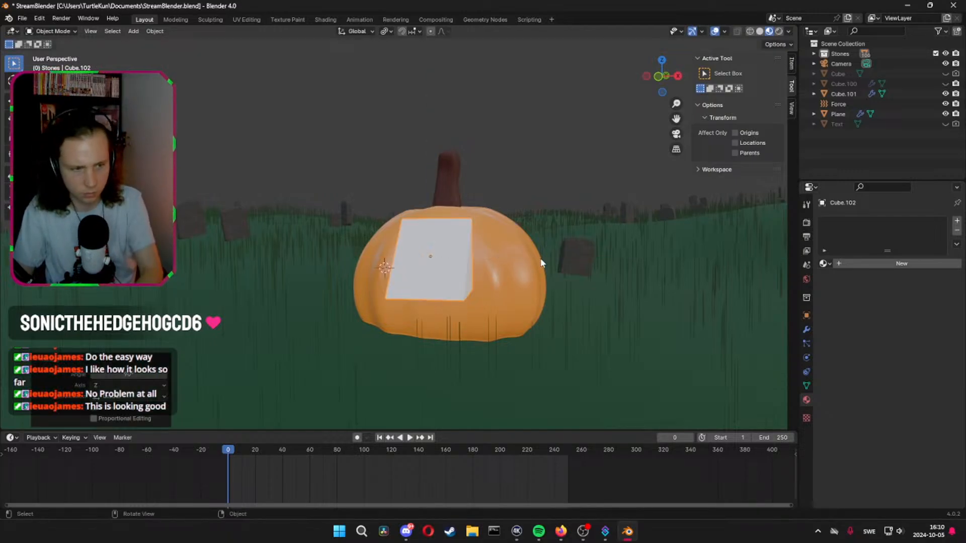
# Rotate the wedge about the global Y axis so its triangular side forms a slanted eye shape
pyautogui.press('r')
pyautogui.press('z')
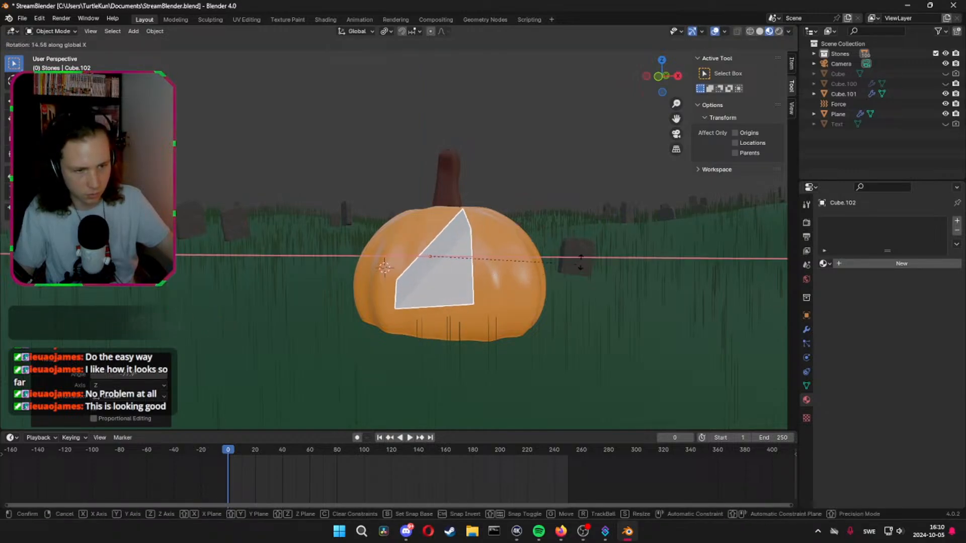
pyautogui.press('x')
pyautogui.press('y')
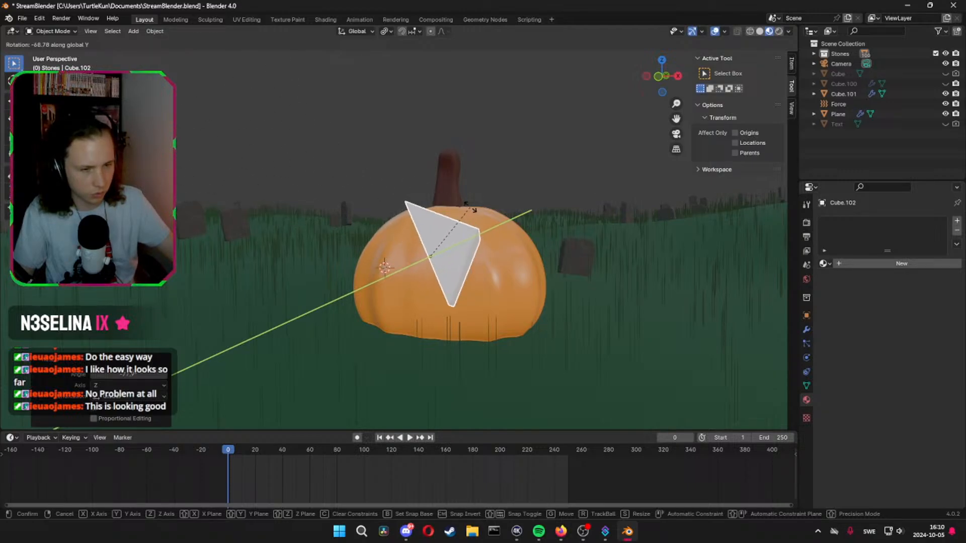
pyautogui.click(425, 203)
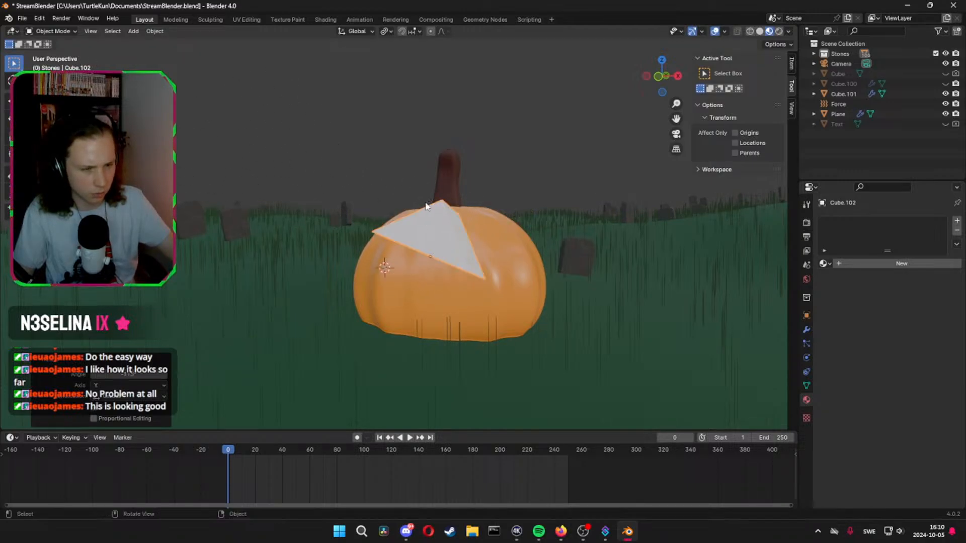
# Move the wedge along Y to the pumpkin and shift it about -2.6 m along X onto the face's left half
pyautogui.moveTo(455, 225); pyautogui.dragTo(576, 261, button='middle')
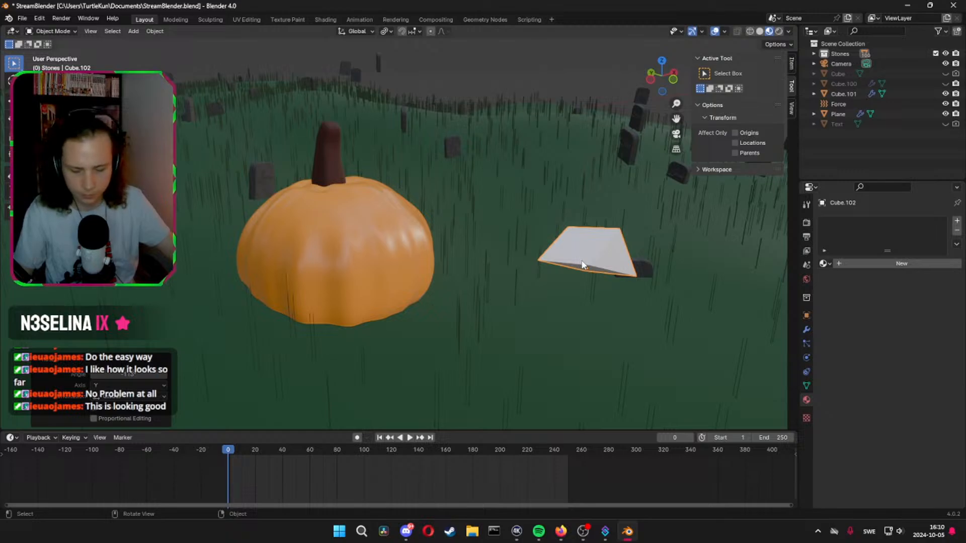
pyautogui.press('g')
pyautogui.press('y')
pyautogui.click(400, 234)
pyautogui.moveTo(399, 233); pyautogui.dragTo(515, 275, button='middle')
pyautogui.press('g')
pyautogui.press('x')
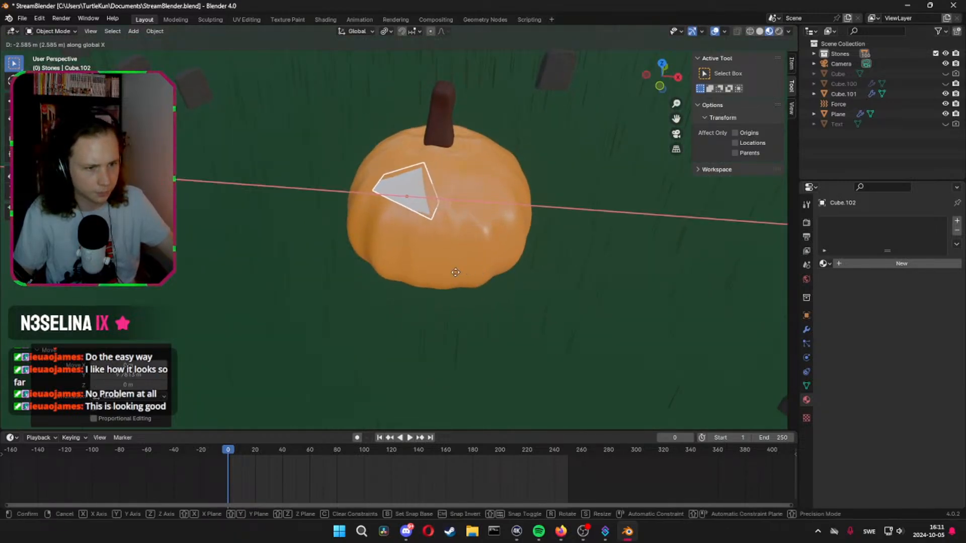
pyautogui.click(458, 272)
# Lower the wedge about 0.96 m along Z and shift it about 1.45 m along Y at the pumpkin's front
pyautogui.press('g')
pyautogui.press('z')
pyautogui.click(460, 290)
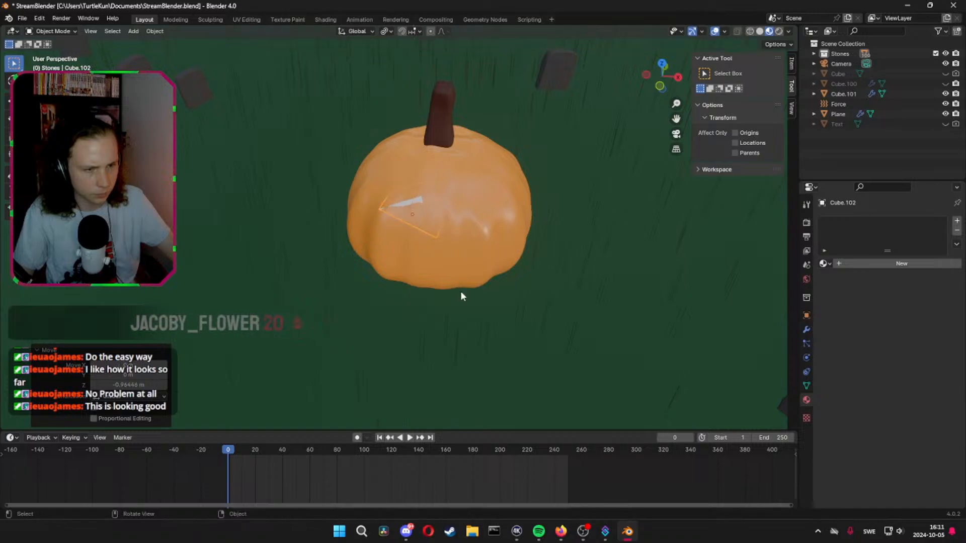
pyautogui.moveTo(461, 291); pyautogui.dragTo(533, 267, button='middle')
pyautogui.press('g')
pyautogui.press('y')
pyautogui.click(405, 265)
pyautogui.scroll(2, 469, 258)
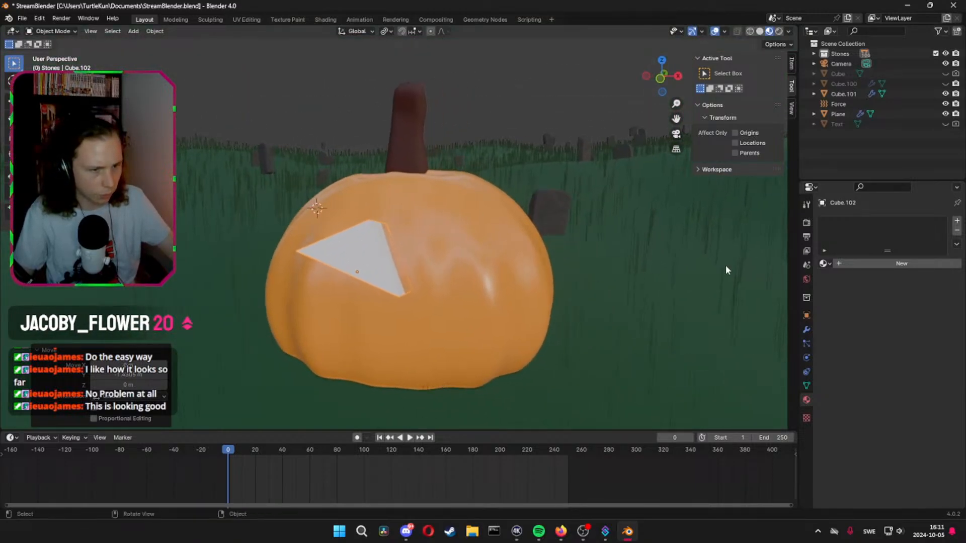
# Give the eye wedge a new material and add a Mirror modifier to it
pyautogui.click(866, 264)
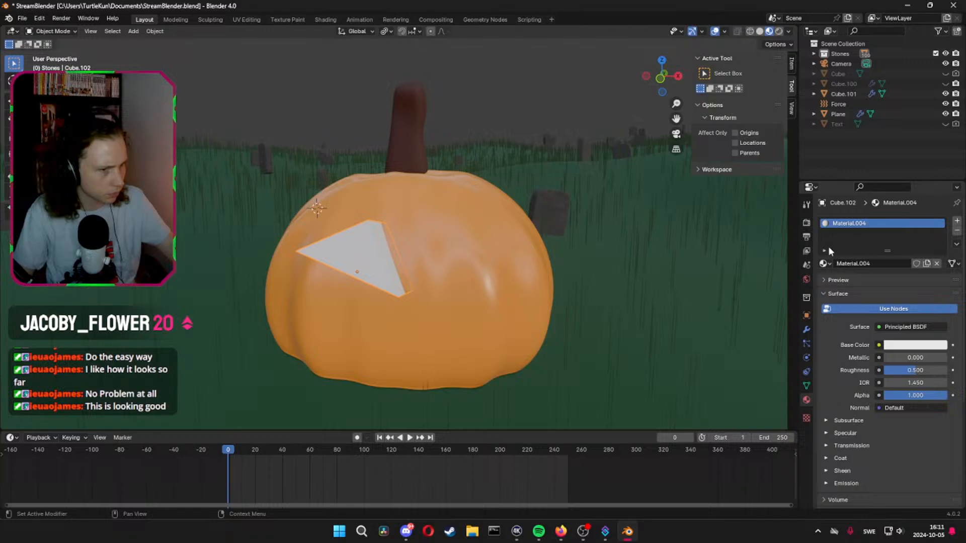
pyautogui.click(807, 329)
pyautogui.click(876, 221)
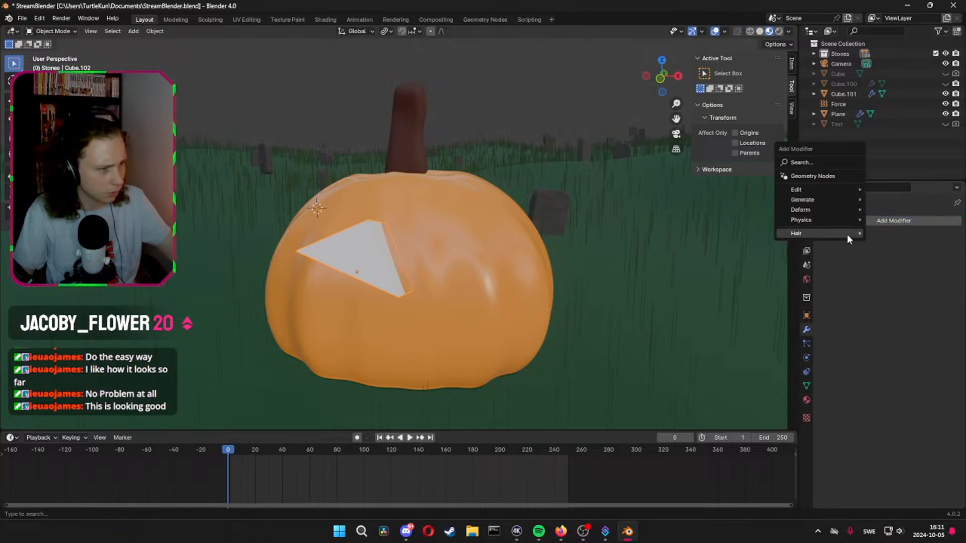
pyautogui.click(831, 225)
pyautogui.moveTo(830, 202)
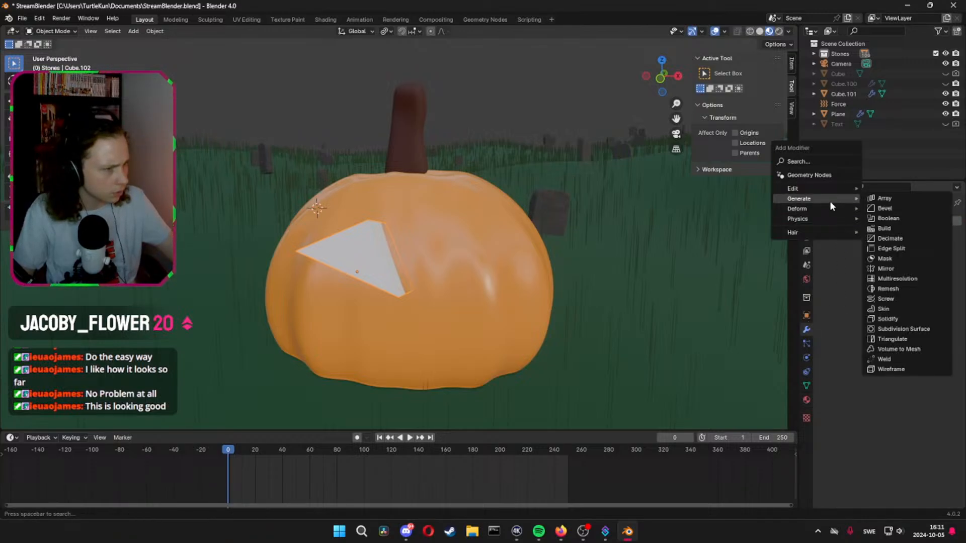
pyautogui.click(886, 268)
# Set the larger pumpkin, Cube.101, as the Mirror Object of the eye wedge
pyautogui.click(923, 291)
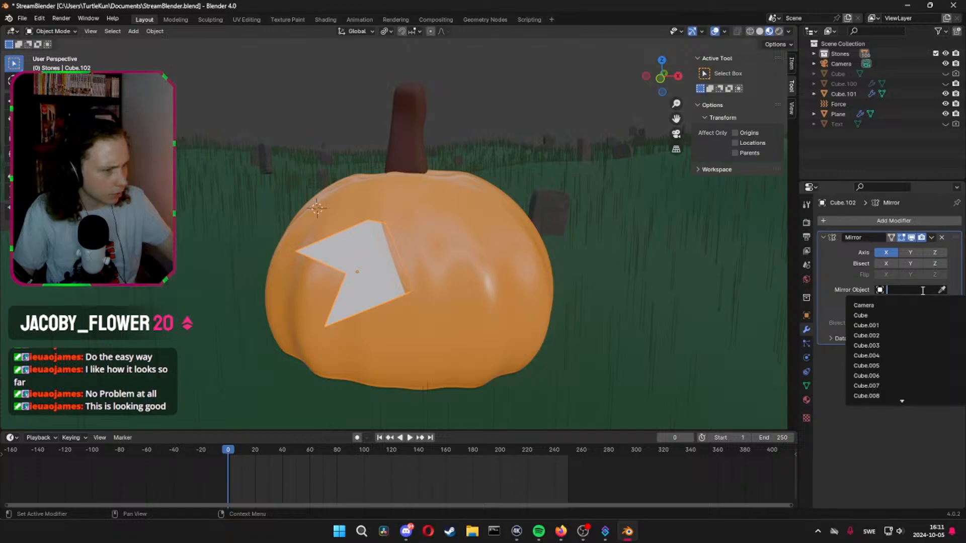
pyautogui.click(942, 291)
pyautogui.click(469, 250)
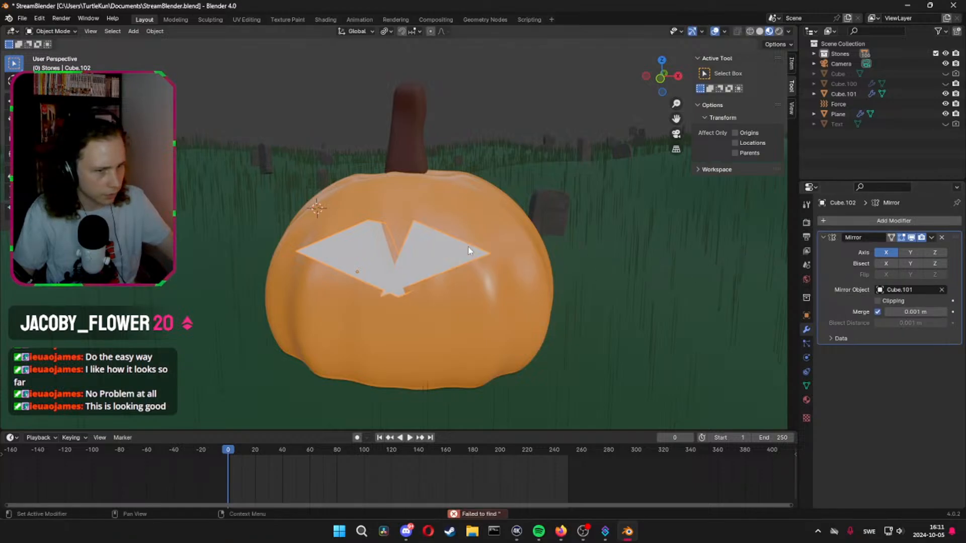
pyautogui.moveTo(922, 313); pyautogui.dragTo(922, 312)
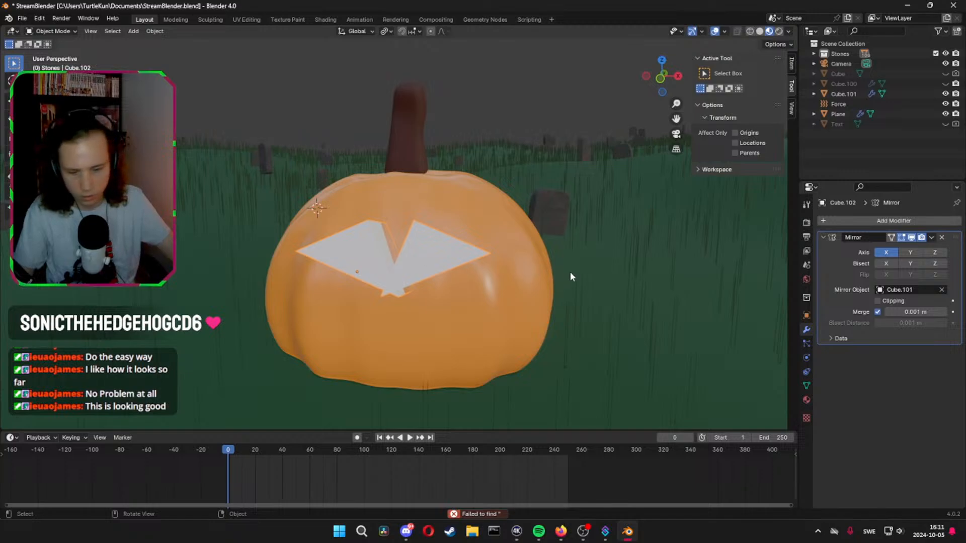
# Spread the mirrored eye wedges apart along X and adjust their depth in the pumpkin by about 0.44 m along Y
pyautogui.press('g')
pyautogui.press('x')
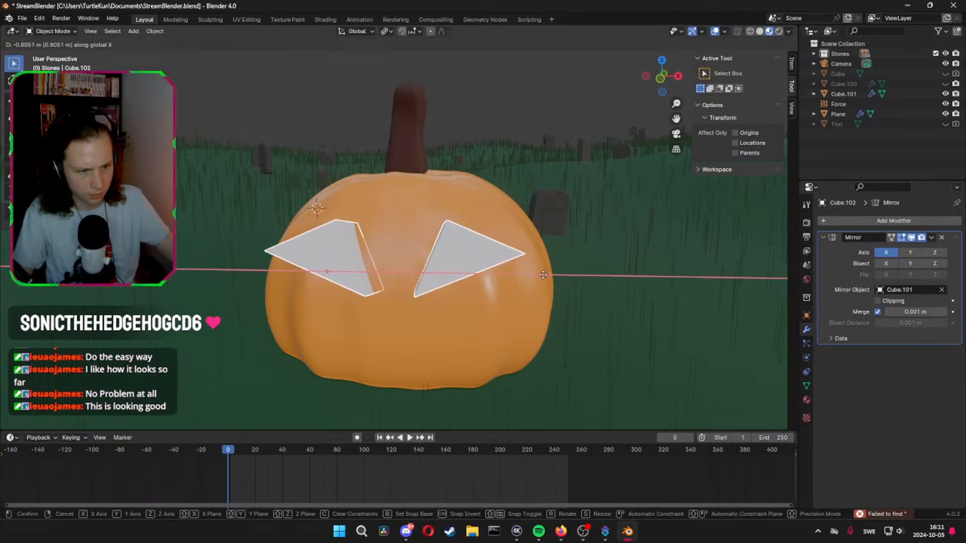
pyautogui.click(535, 280)
pyautogui.moveTo(536, 281)
pyautogui.mouseDown(button='middle')
pyautogui.moveTo(560, 262)
pyautogui.moveTo(584, 301)
pyautogui.moveTo(661, 284)
pyautogui.moveTo(529, 274)
pyautogui.mouseUp(button='middle')
pyautogui.press('g')
pyautogui.press('x')
pyautogui.click(638, 281)
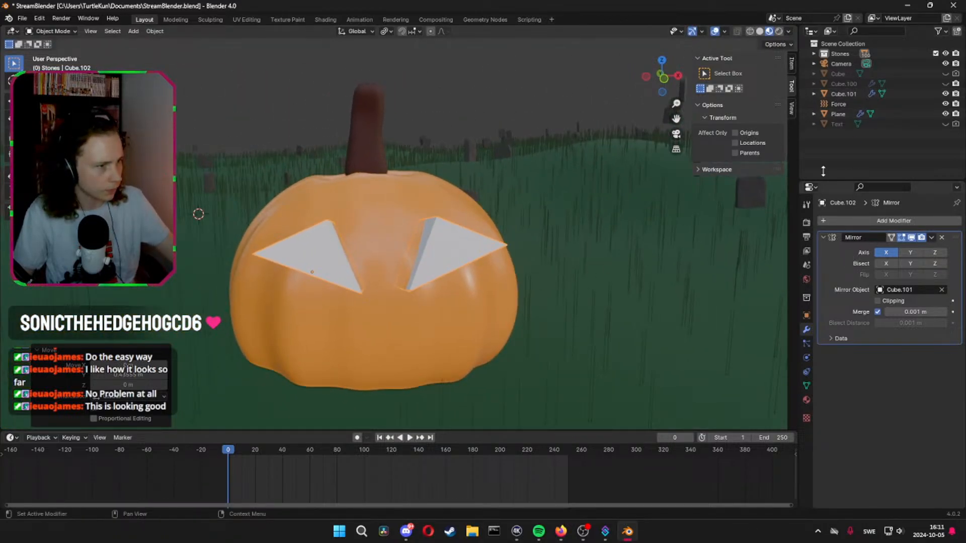
# Add a Boolean Difference modifier to the larger pumpkin, Cube.101, with the mirrored eye wedge, Cube.102, as its object
pyautogui.click(414, 207)
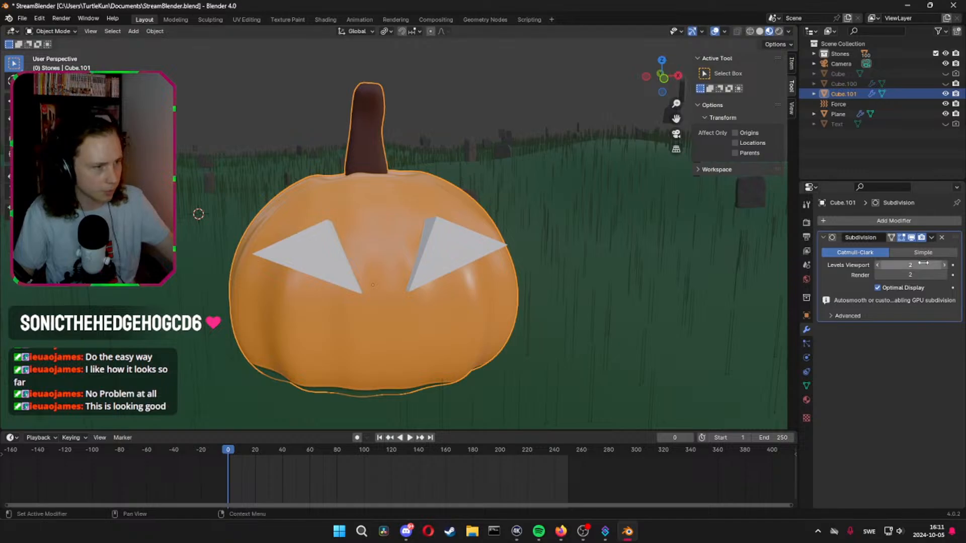
pyautogui.click(836, 222)
pyautogui.moveTo(832, 216)
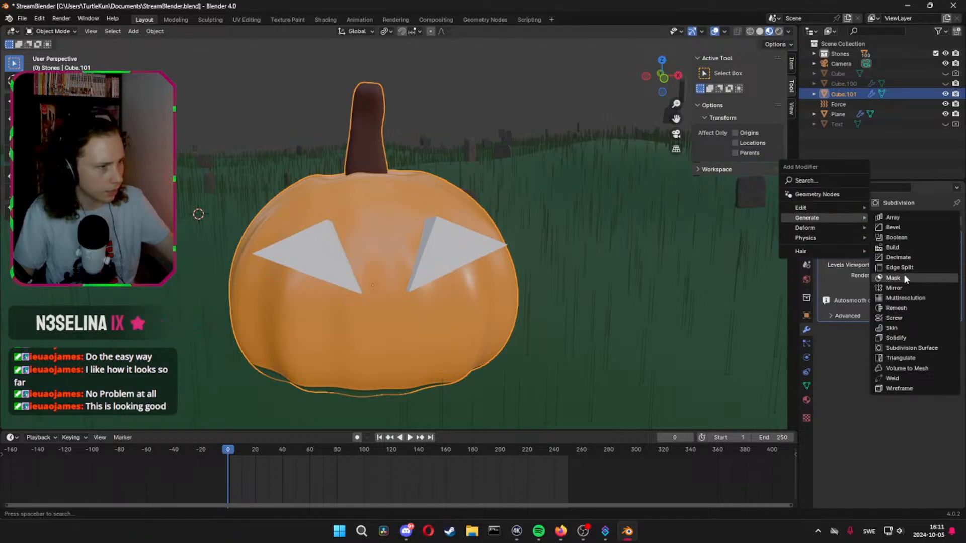
pyautogui.click(910, 238)
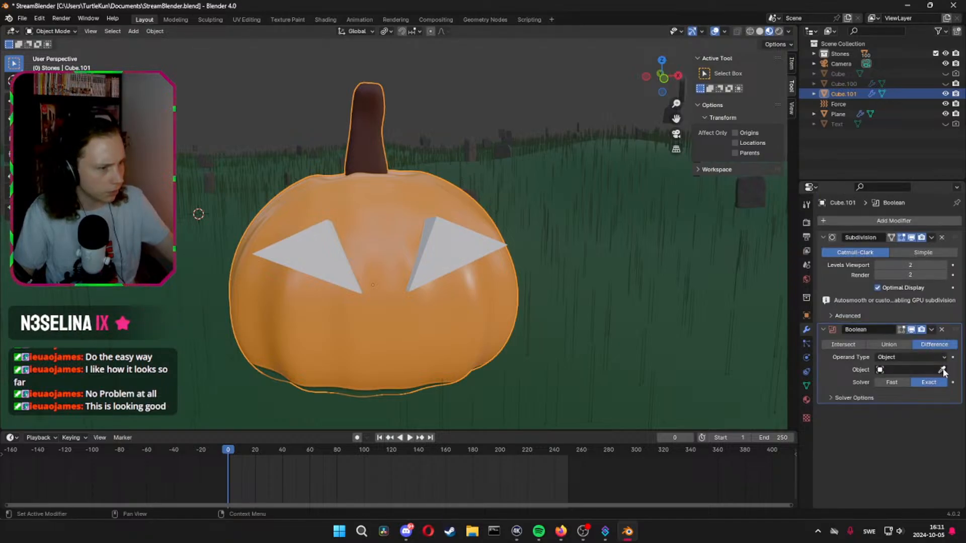
pyautogui.click(443, 252)
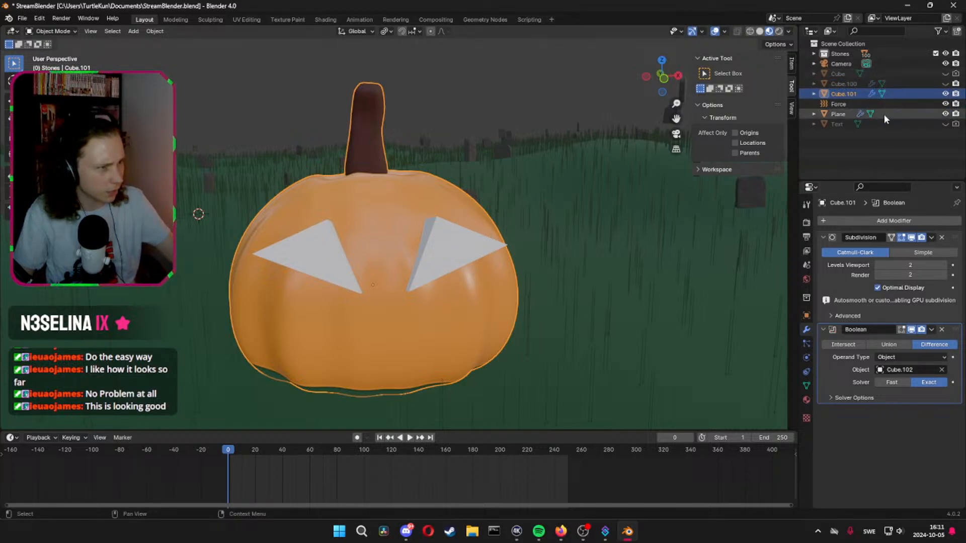
# Find the eye wedge, Cube.102, within the Stones collection and hide it in the viewport
pyautogui.click(319, 266)
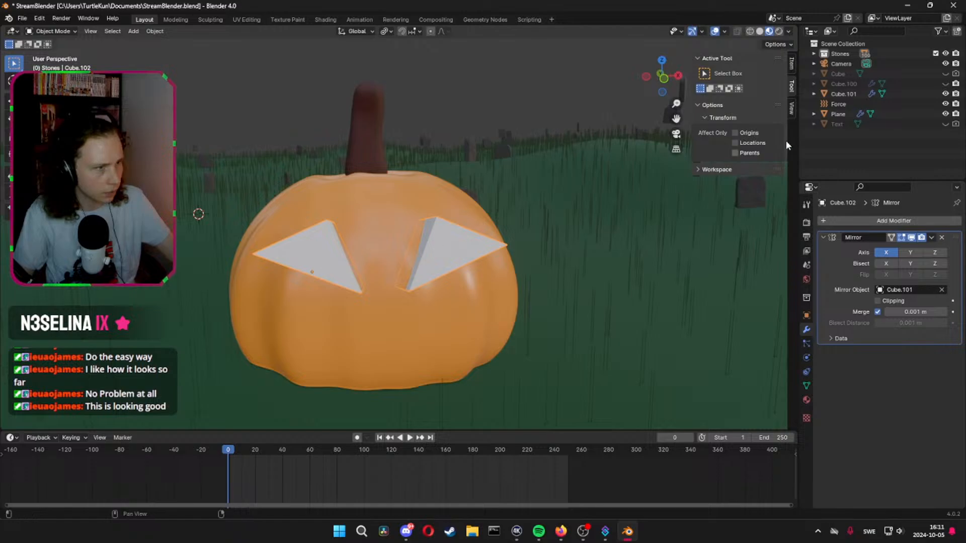
pyautogui.click(814, 54)
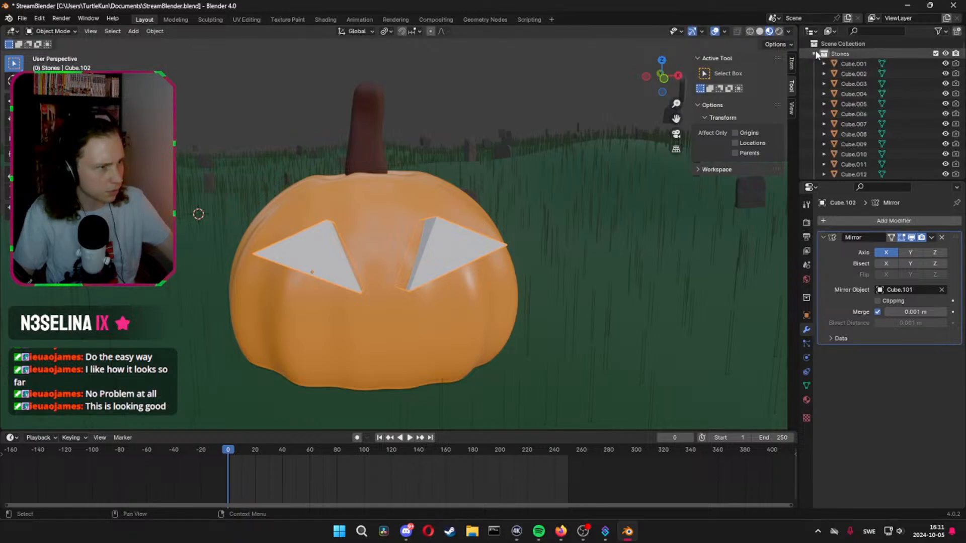
pyautogui.scroll(-20, 820, 75)
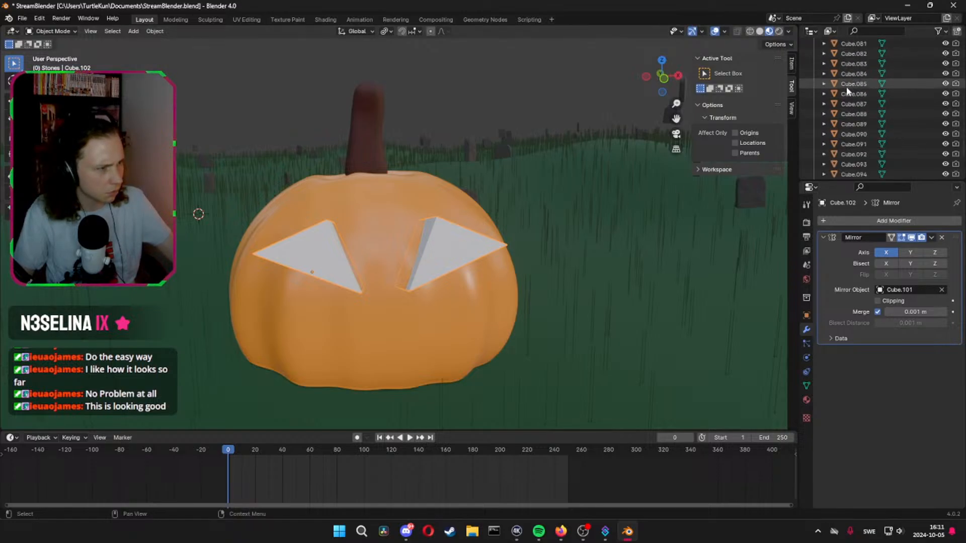
pyautogui.scroll(-5, 847, 88)
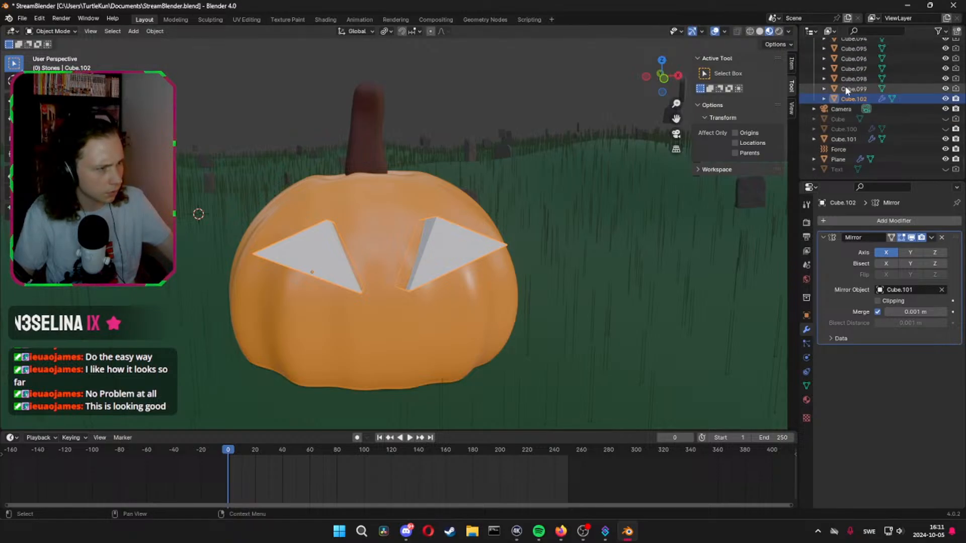
pyautogui.click(945, 99)
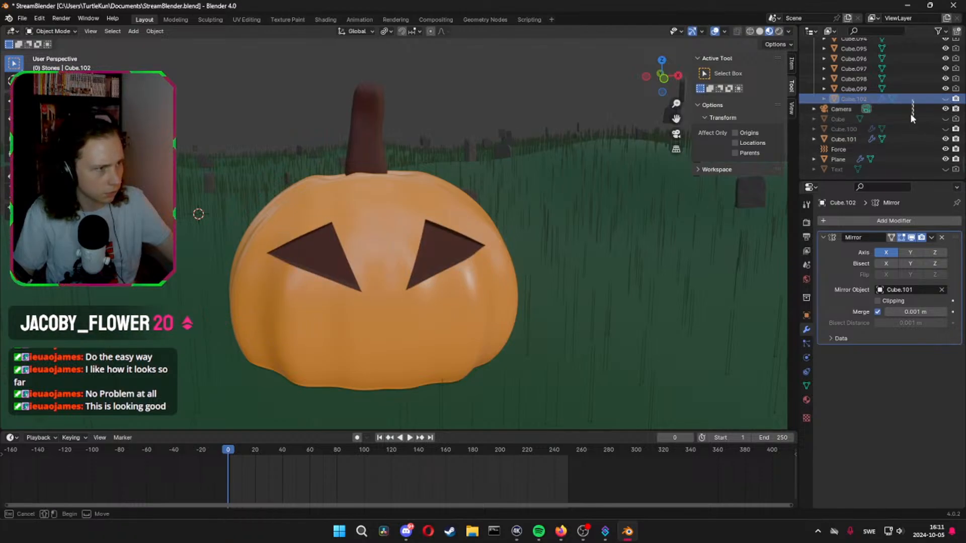
# Move the eye wedge, Cube.102, out of the Stones collection into the Scene Collection and collapse Stones
pyautogui.moveTo(911, 99); pyautogui.dragTo(822, 162)
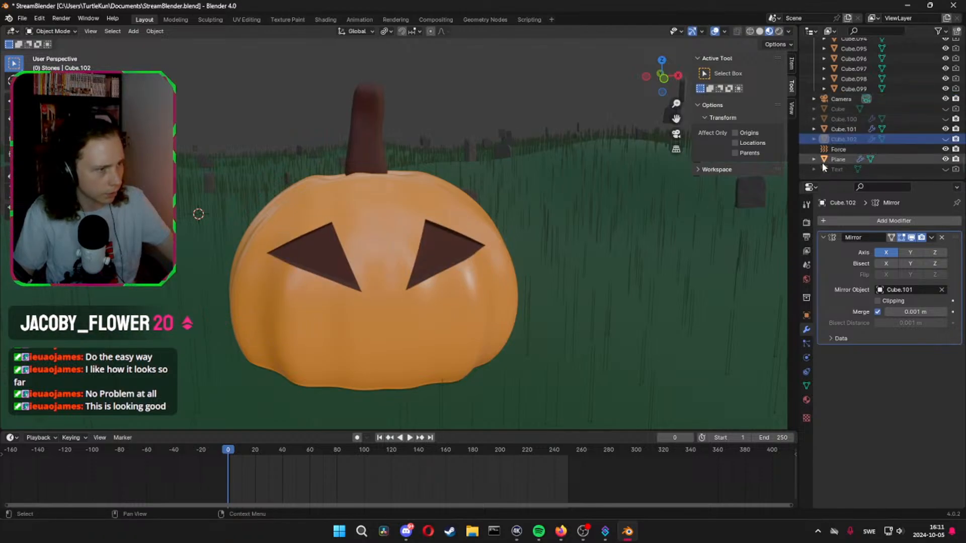
pyautogui.scroll(17, 842, 113)
pyautogui.scroll(20, 854, 103)
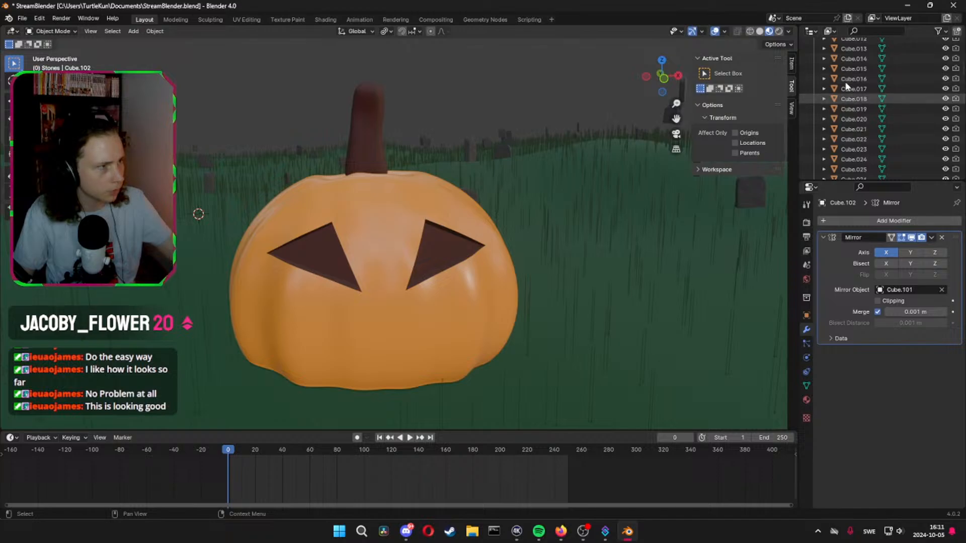
pyautogui.click(815, 54)
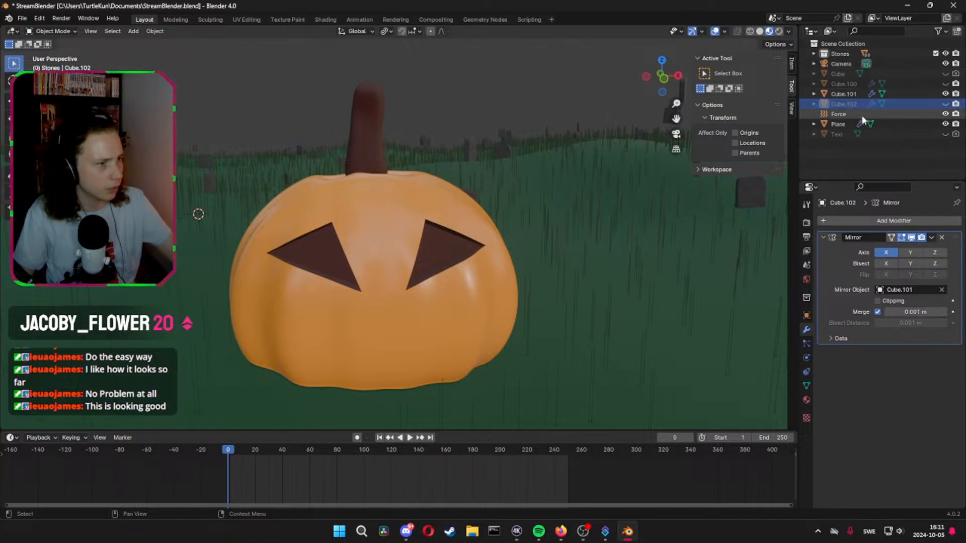
# Examine the eye cutouts in the pumpkin from several sides, including a brief look at its mesh in Edit Mode
pyautogui.moveTo(446, 191)
pyautogui.mouseDown(button='middle')
pyautogui.moveTo(557, 234)
pyautogui.moveTo(528, 199)
pyautogui.moveTo(444, 226)
pyautogui.moveTo(440, 194)
pyautogui.mouseUp(button='middle')
pyautogui.click(351, 240)
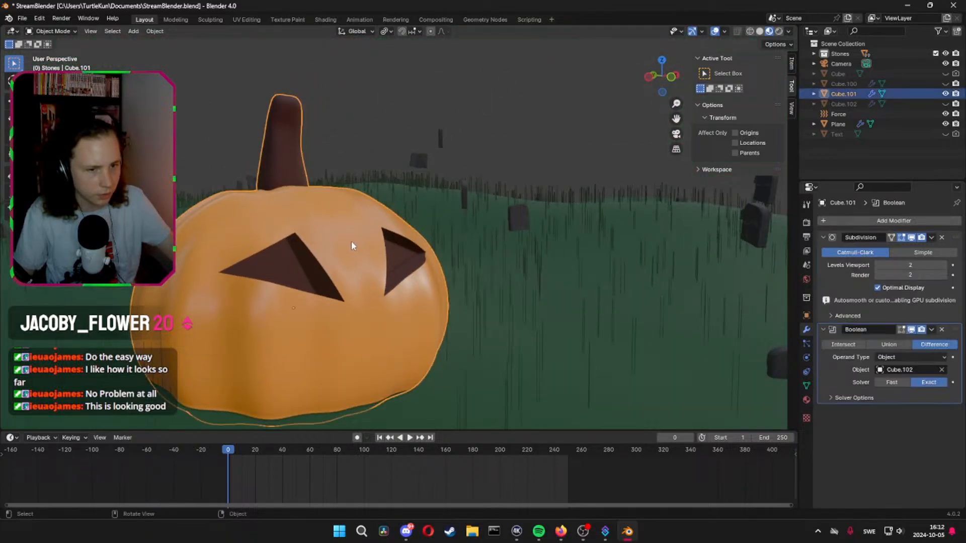
pyautogui.press('Tab')
pyautogui.press('Tab')
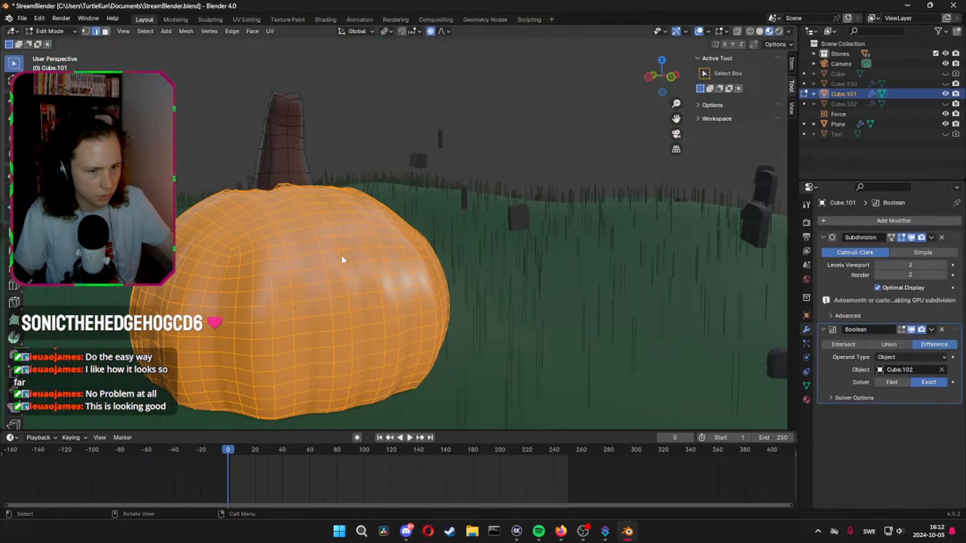
pyautogui.moveTo(341, 254); pyautogui.dragTo(471, 279, button='middle')
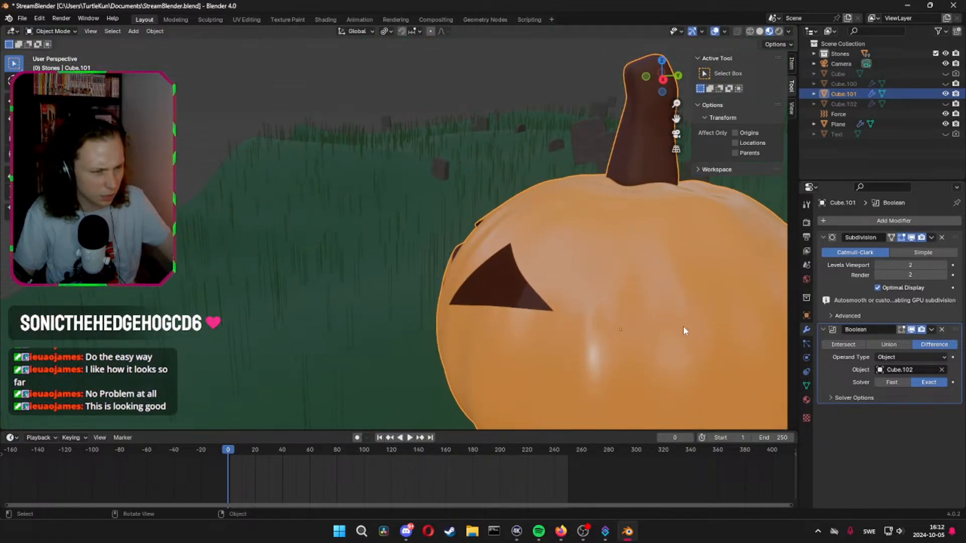
pyautogui.scroll(-2, 575, 345)
pyautogui.moveTo(576, 345); pyautogui.dragTo(636, 344, button='middle')
pyautogui.moveTo(505, 309)
pyautogui.mouseDown(button='middle')
pyautogui.moveTo(593, 255)
pyautogui.moveTo(611, 262)
pyautogui.mouseUp(button='middle')
pyautogui.hotkey('shift', 'a')
pyautogui.moveTo(566, 263)
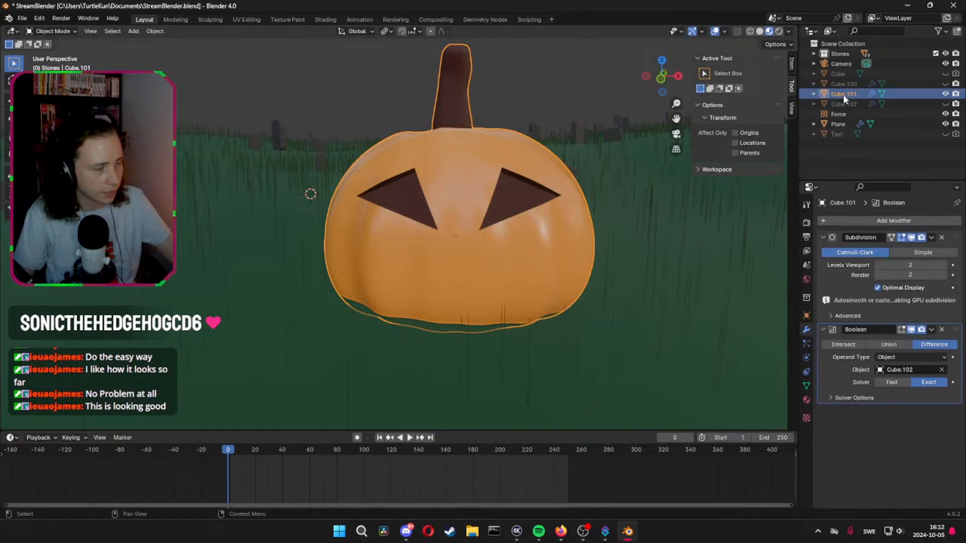
# Unhide the eye wedge and duplicate it, placing the mirrored copy about 2.11 m lower along Z as a mouth shape
pyautogui.click(945, 103)
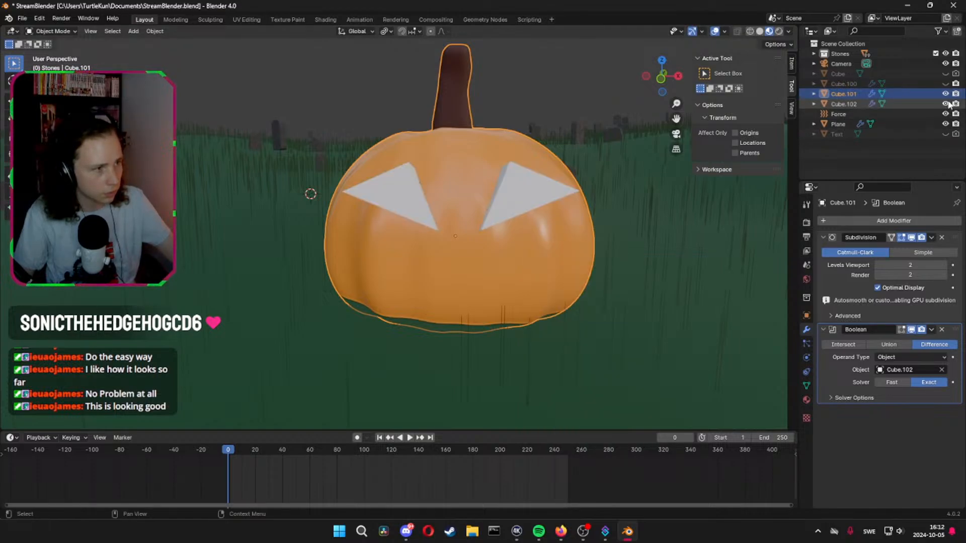
pyautogui.click(407, 202)
pyautogui.hotkey('shift', 'd')
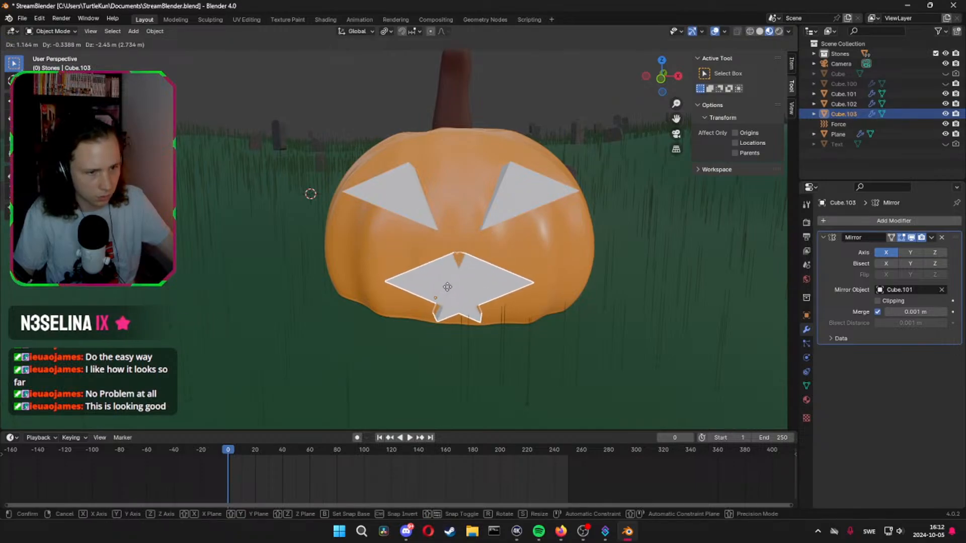
pyautogui.click(501, 273)
pyautogui.moveTo(544, 287); pyautogui.dragTo(578, 302, button='middle')
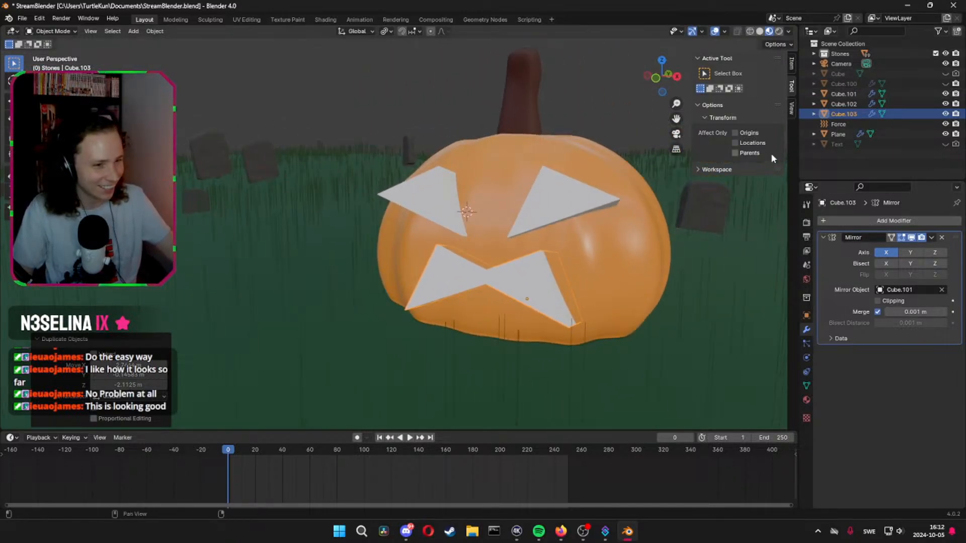
# Add a second Boolean Difference modifier to the pumpkin with the mouth wedge, Cube.103, as its object
pyautogui.click(612, 247)
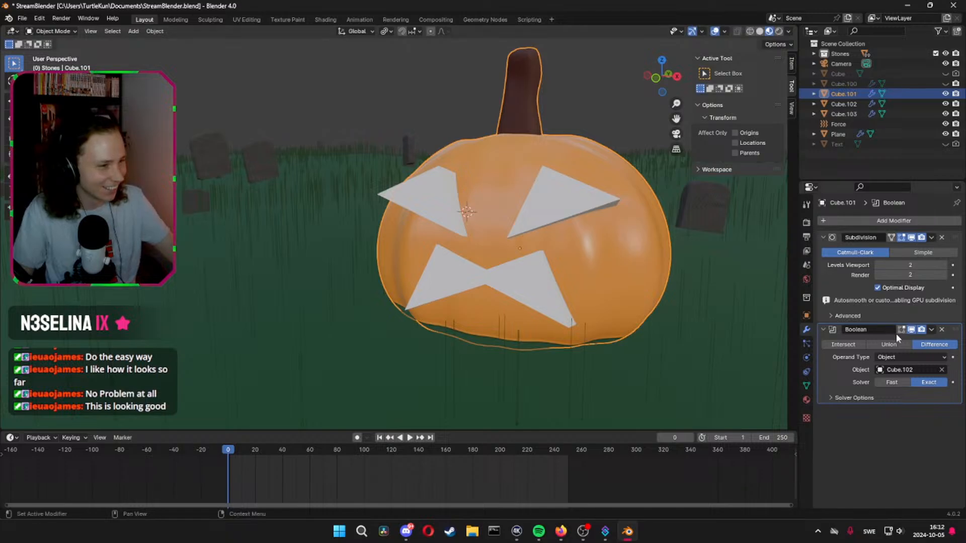
pyautogui.click(893, 220)
pyautogui.moveTo(881, 222)
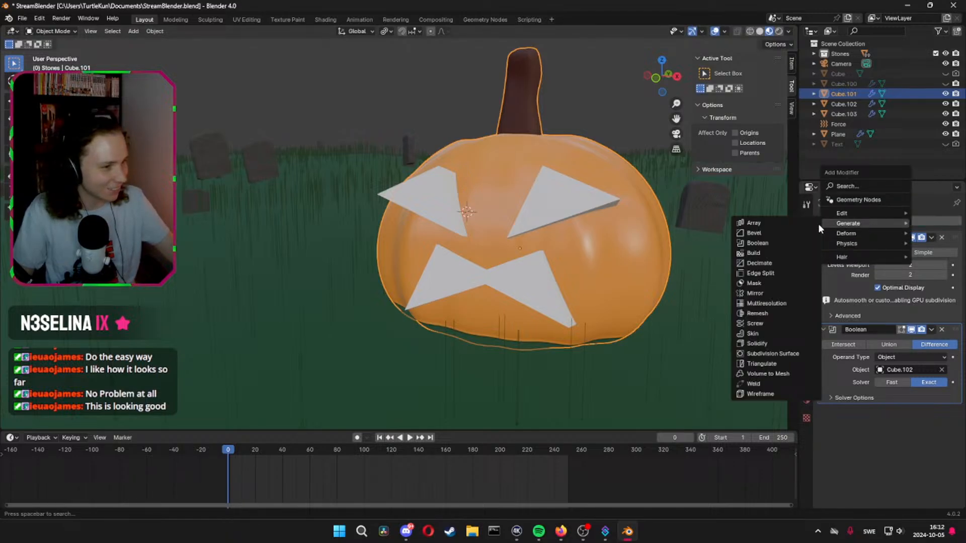
pyautogui.click(757, 243)
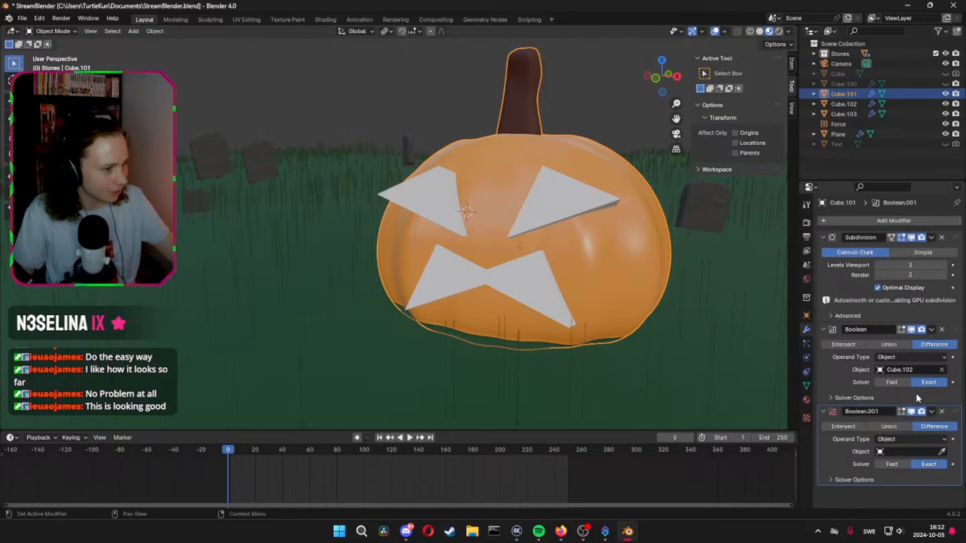
pyautogui.click(942, 452)
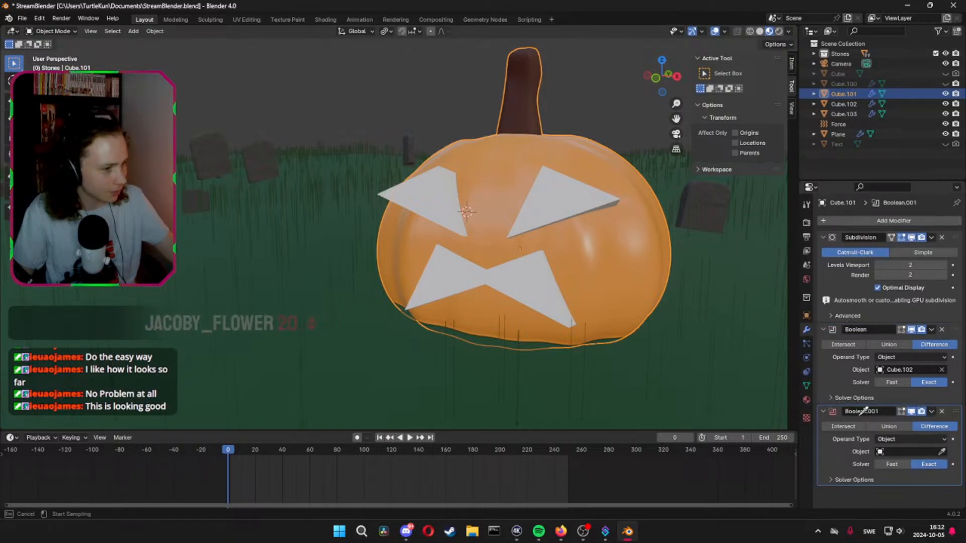
pyautogui.click(536, 287)
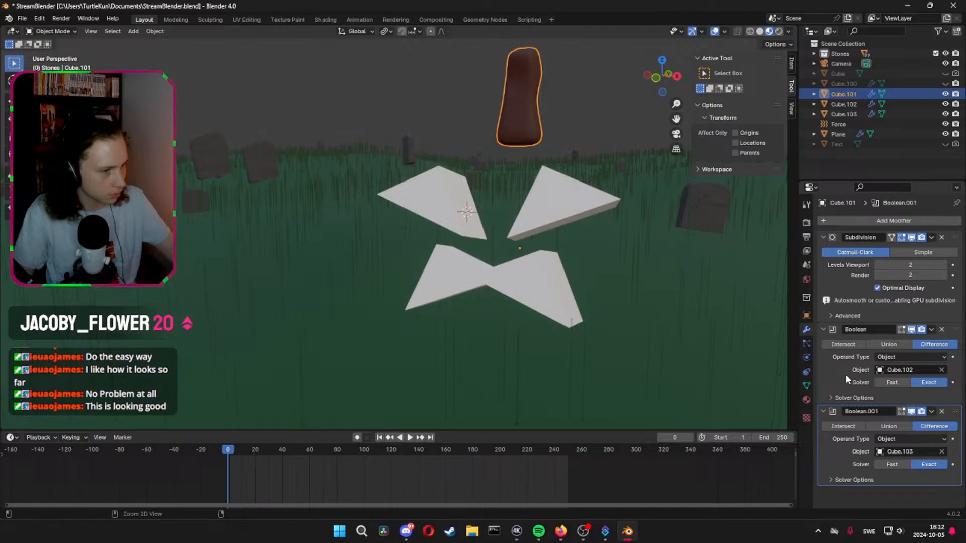
# Try applying both Boolean modifiers on the pumpkin, inspect the cutters, and undo back to before the mouth object was assigned
pyautogui.hotkey('ctrl', 'a')
pyautogui.hotkey('ctrl', 'a')
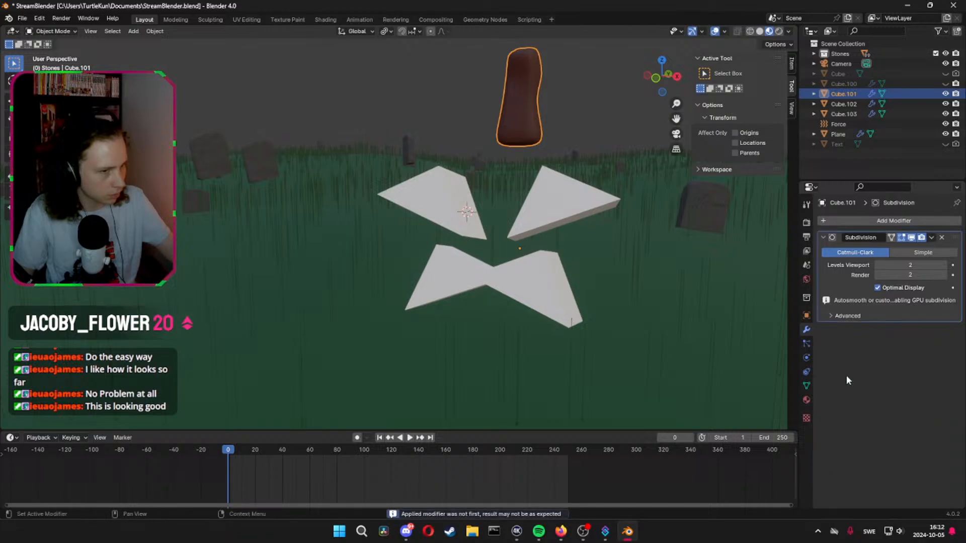
pyautogui.moveTo(671, 328); pyautogui.dragTo(633, 350, button='middle')
pyautogui.hotkey('ctrl', 'z')
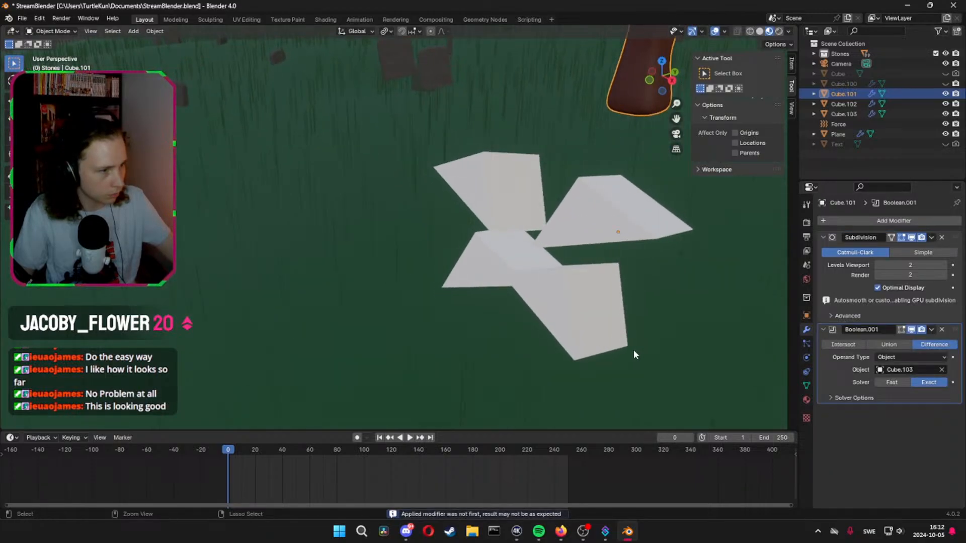
pyautogui.hotkey('ctrl', 'z')
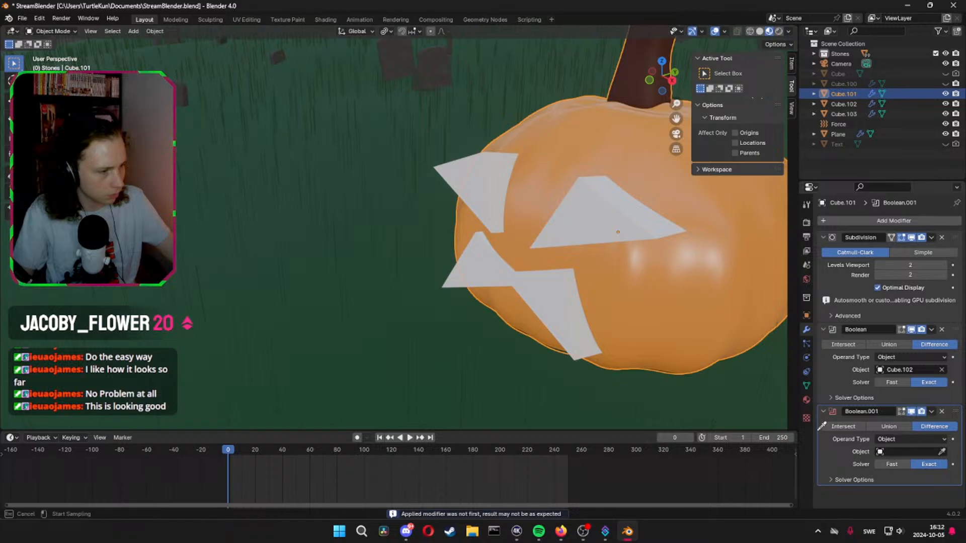
# Assign the mouth wedge, Cube.103, to the second Boolean once more and remove that modifier from the pumpkin
pyautogui.click(482, 269)
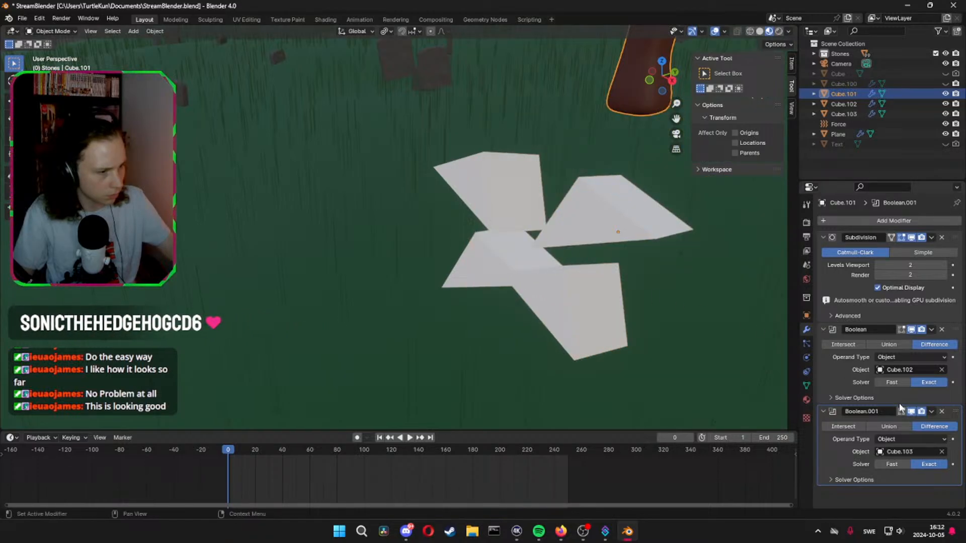
pyautogui.click(942, 411)
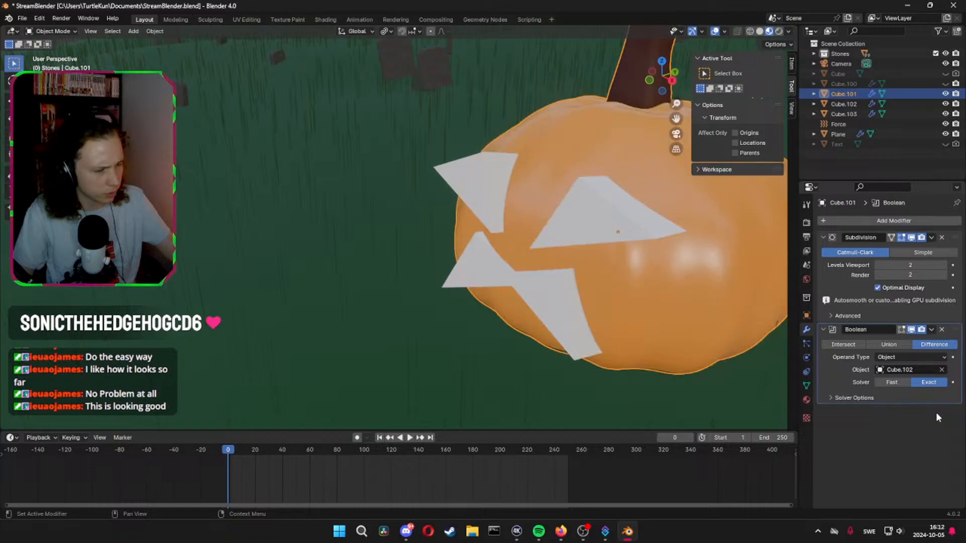
# Try applying the eye Boolean ahead of the pumpkin's Subdivision modifier, check the cut edges, and undo the application
pyautogui.hotkey('ctrl', 'a')
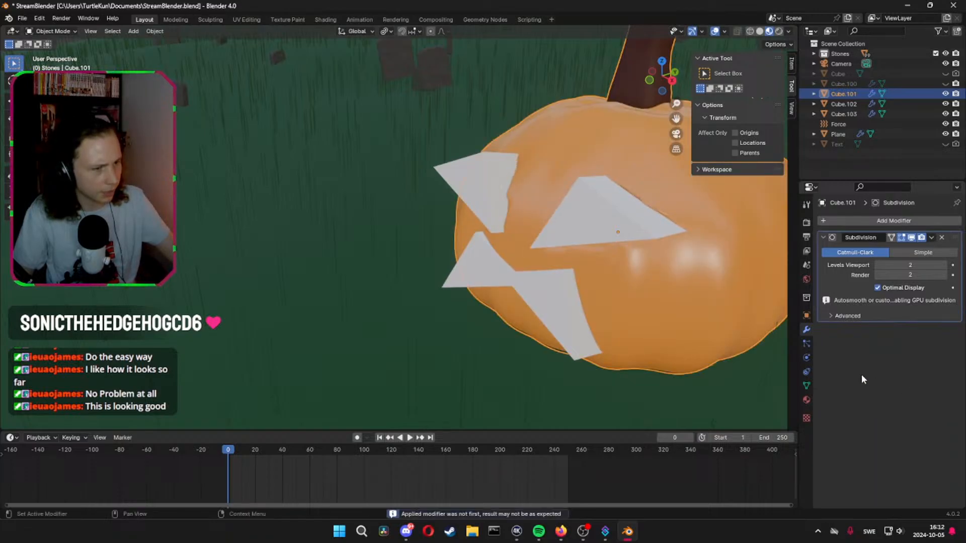
pyautogui.moveTo(695, 313); pyautogui.dragTo(785, 252, button='middle')
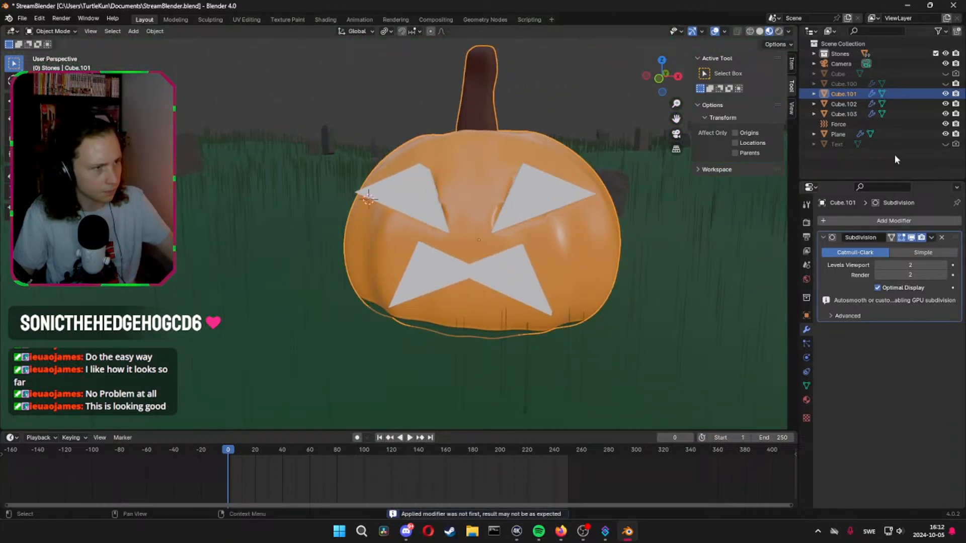
pyautogui.click(945, 104)
pyautogui.moveTo(628, 211); pyautogui.dragTo(575, 225, button='middle')
pyautogui.hotkey('ctrl', 'z')
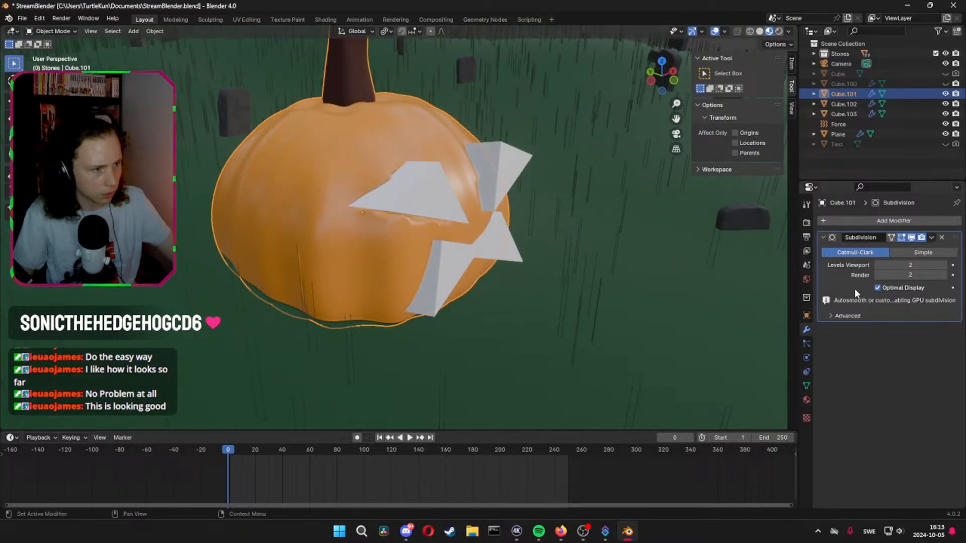
pyautogui.hotkey('ctrl', 'z')
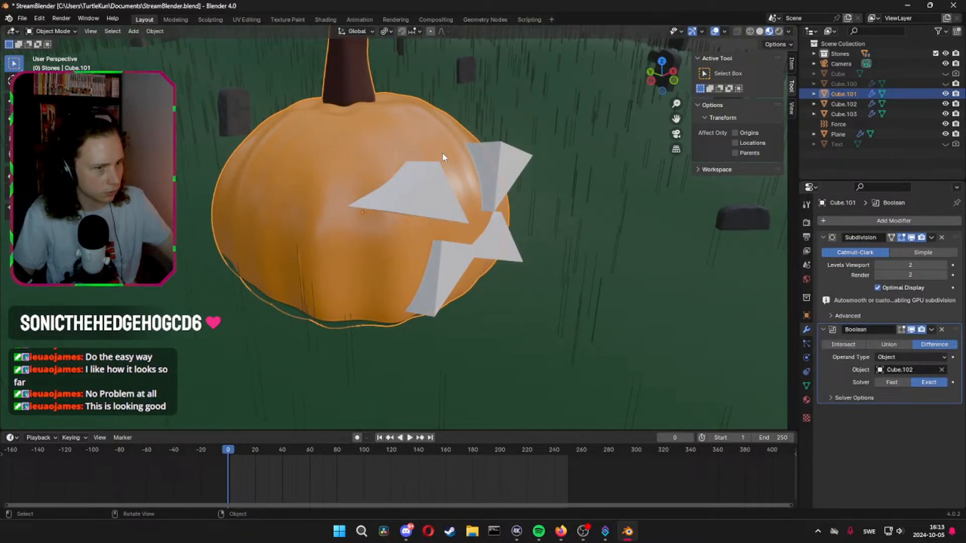
# Apply the pumpkin's Subdivision modifier, leaving the eye Boolean in the stack
pyautogui.click(858, 301)
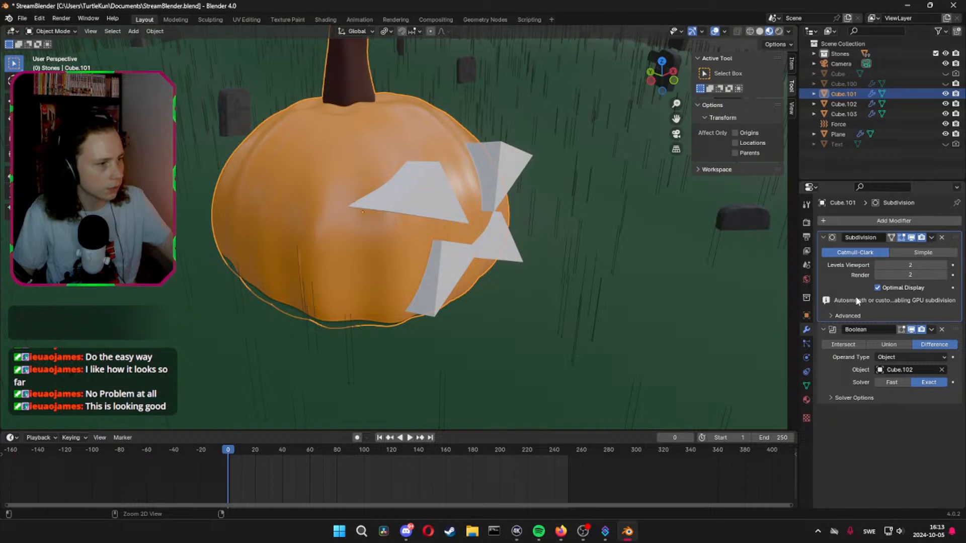
pyautogui.hotkey('ctrl', 'a')
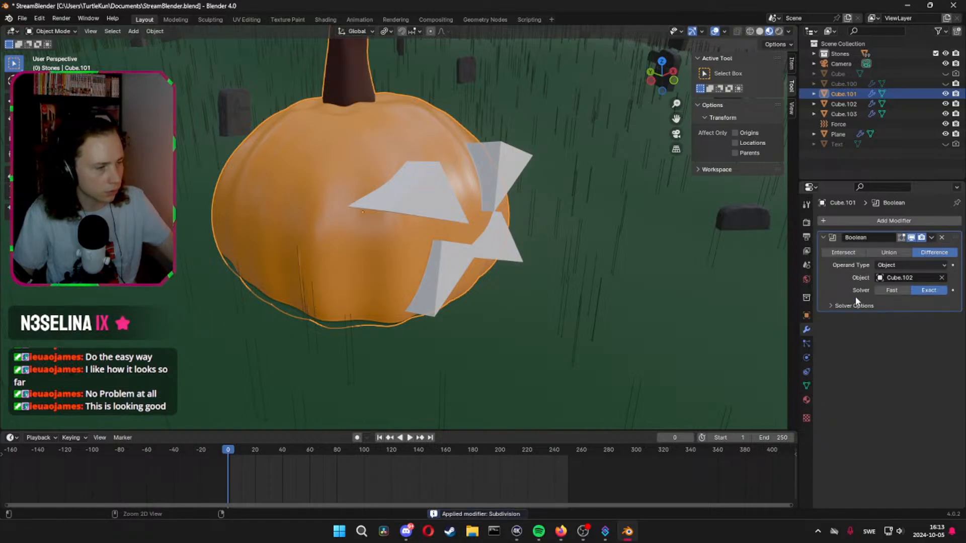
# Apply the eye Boolean to the pumpkin, hide the eye cutter Cube.102, and check the carved eyes
pyautogui.hotkey('ctrl', 'a')
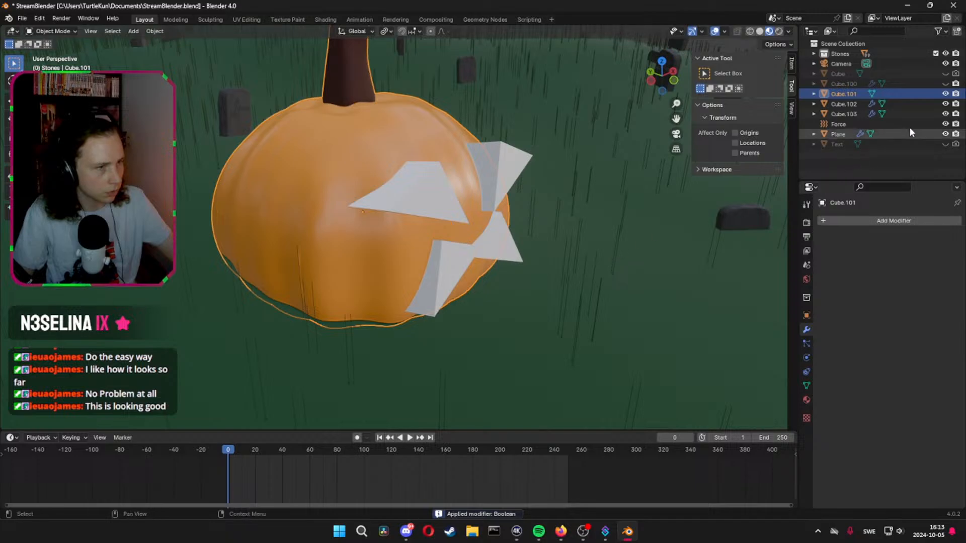
pyautogui.click(945, 104)
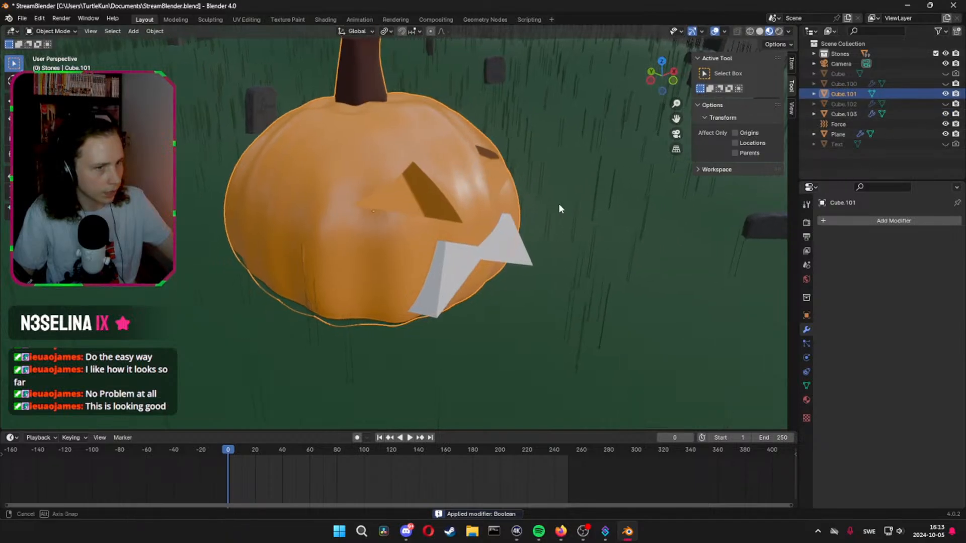
pyautogui.moveTo(558, 204); pyautogui.dragTo(540, 289, button='middle')
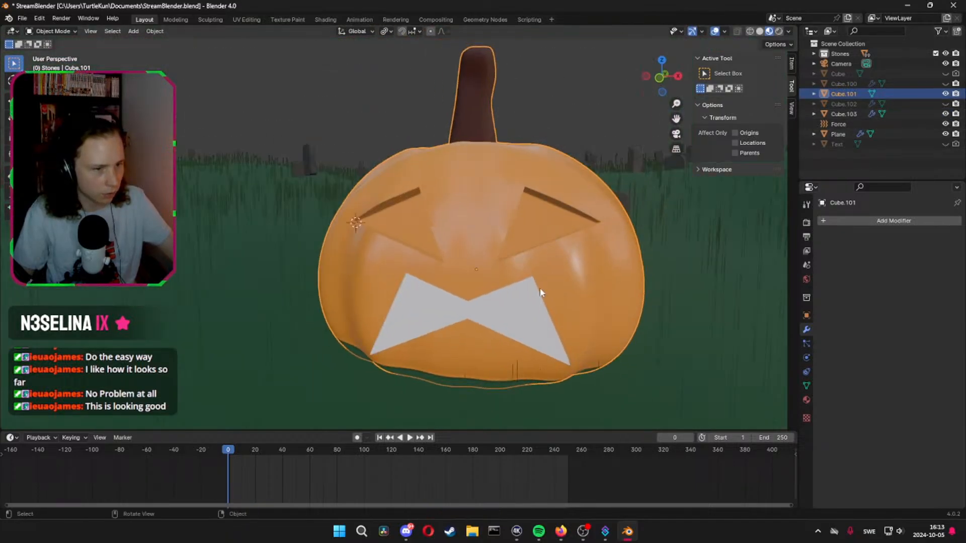
# Add a Boolean Difference modifier to the pumpkin with the mouth wedge, Cube.103, as its object
pyautogui.click(835, 220)
pyautogui.moveTo(812, 220)
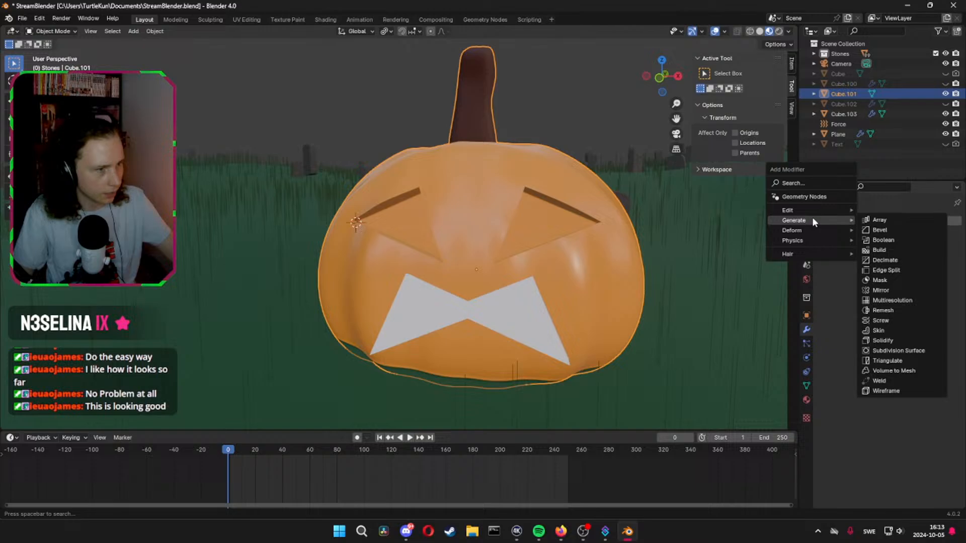
pyautogui.click(890, 240)
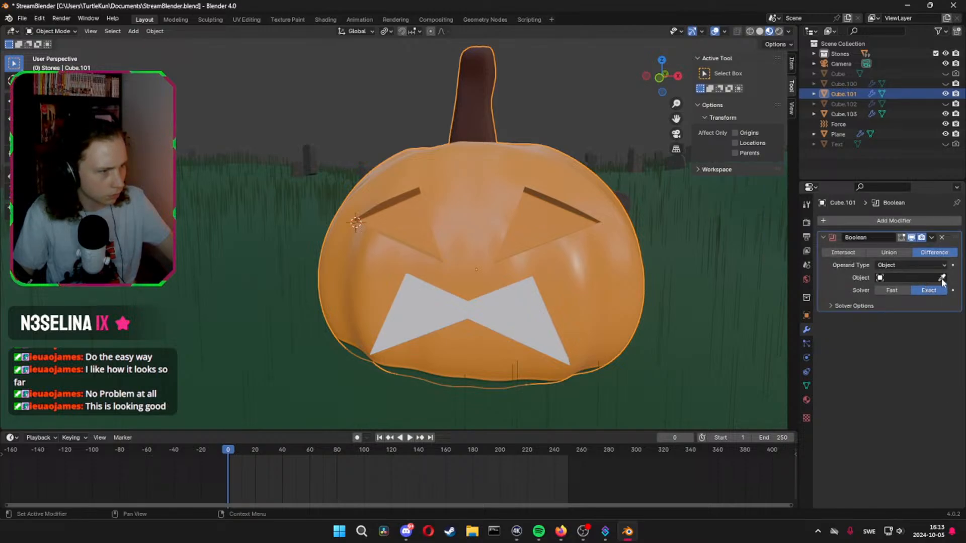
pyautogui.click(942, 278)
pyautogui.click(533, 311)
pyautogui.moveTo(533, 316); pyautogui.dragTo(575, 330, button='middle')
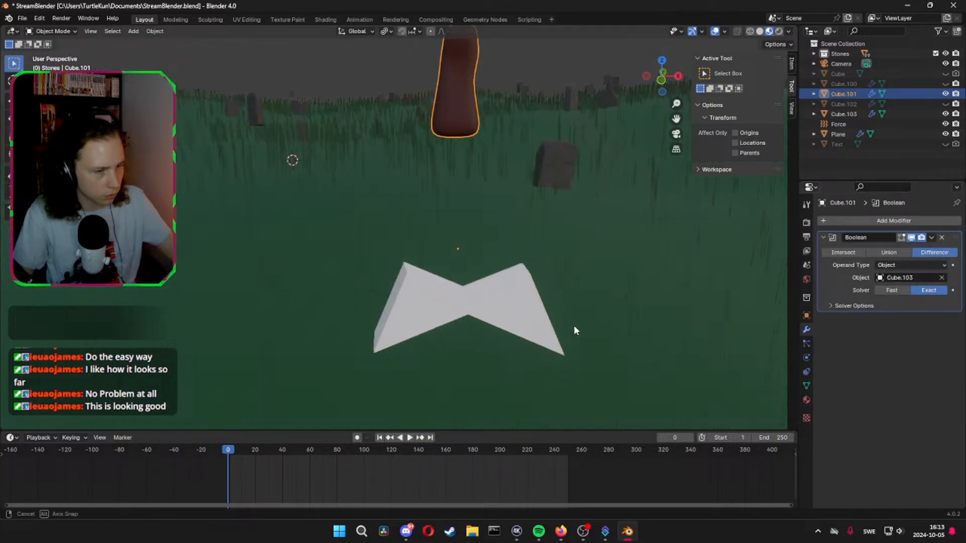
# Try applying the mouth Boolean with the Fast solver, inspect the pumpkin without the cutter, and undo the application
pyautogui.click(890, 290)
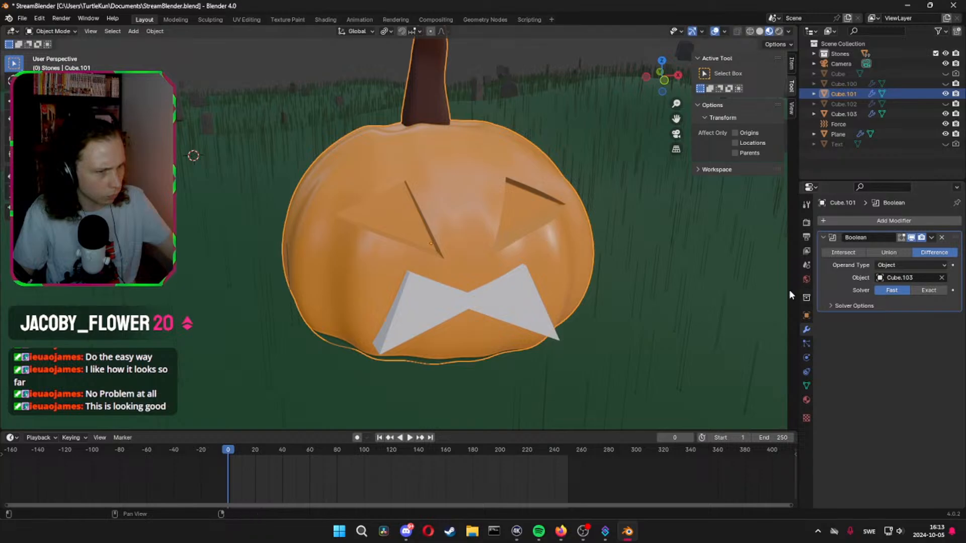
pyautogui.hotkey('ctrl', 'a')
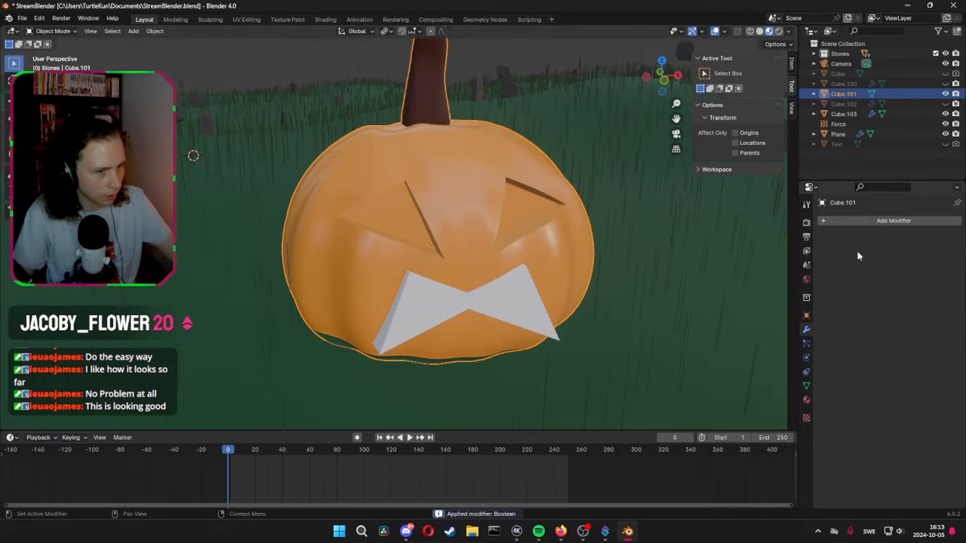
pyautogui.click(945, 114)
pyautogui.moveTo(763, 161); pyautogui.dragTo(708, 211, button='middle')
pyautogui.hotkey('ctrl', 'z')
pyautogui.hotkey('ctrl', 'z')
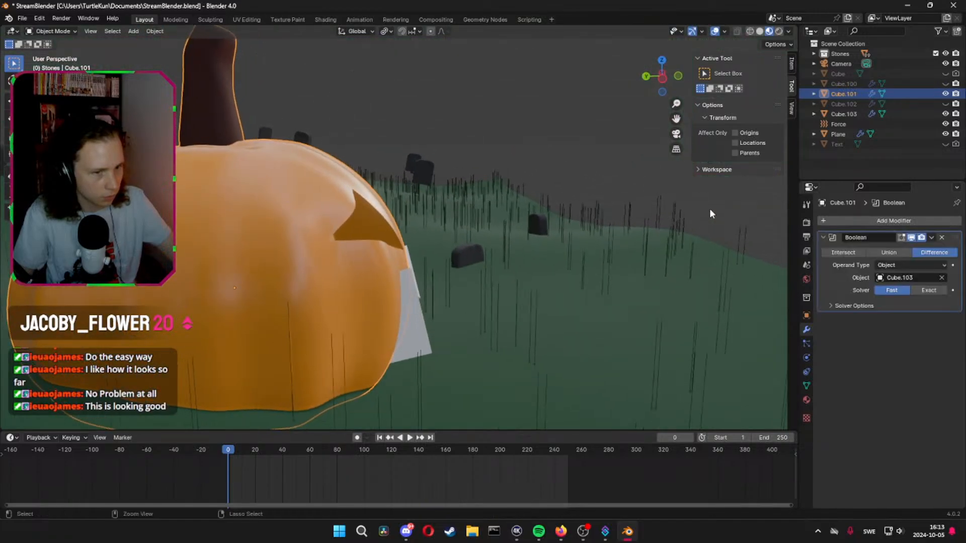
# Set the mouth Boolean's solver back to Exact, try its other operations, and restore Difference
pyautogui.click(921, 290)
pyautogui.click(849, 255)
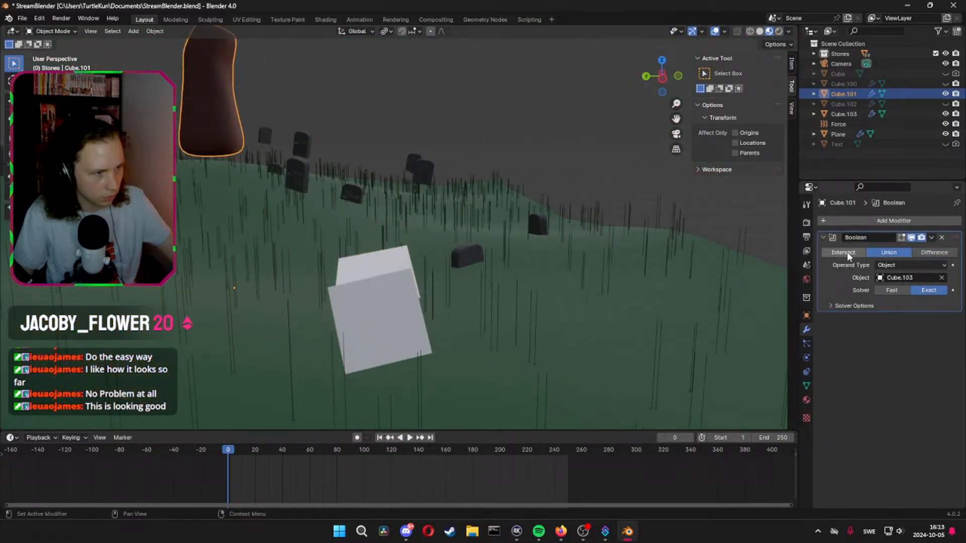
pyautogui.click(908, 253)
pyautogui.click(931, 254)
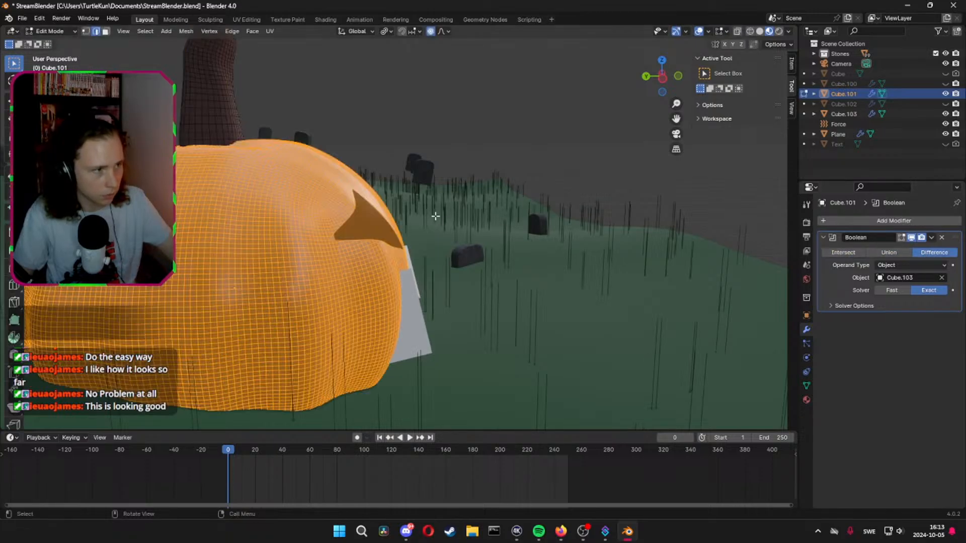
# Inspect the pumpkin mesh in Edit Mode, save the file, and return to Object Mode
pyautogui.press('Tab')
pyautogui.moveTo(352, 216); pyautogui.dragTo(398, 229, button='middle')
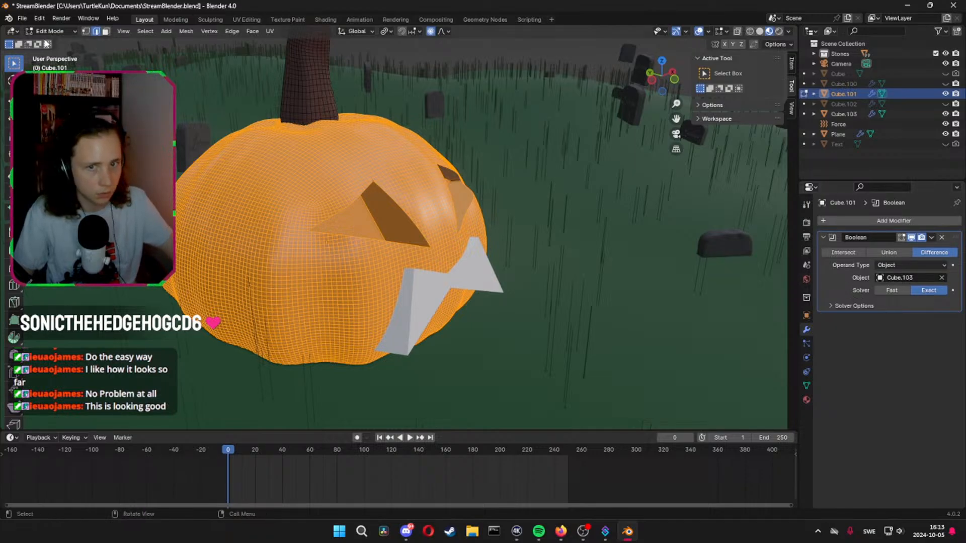
pyautogui.hotkey('ctrl', 's')
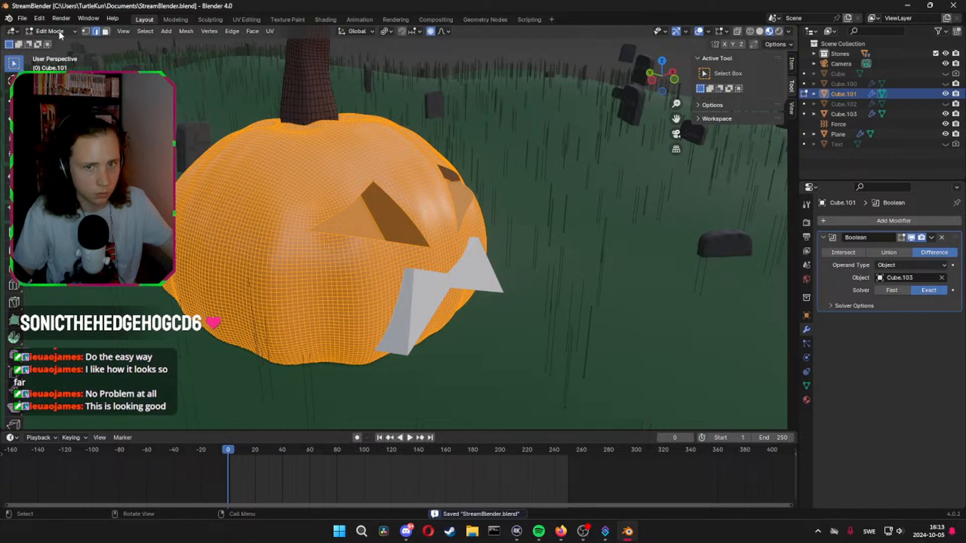
pyautogui.click(50, 31)
pyautogui.click(53, 43)
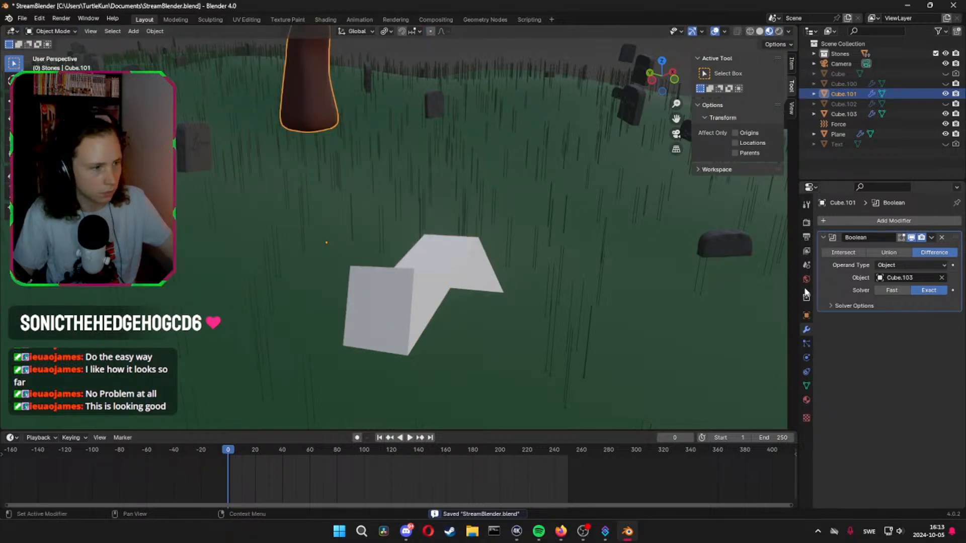
# Apply the mouth Boolean to the pumpkin, hide the mouth cutter Cube.103, and check the carved face
pyautogui.moveTo(509, 194); pyautogui.dragTo(619, 247, button='middle')
pyautogui.click(877, 306)
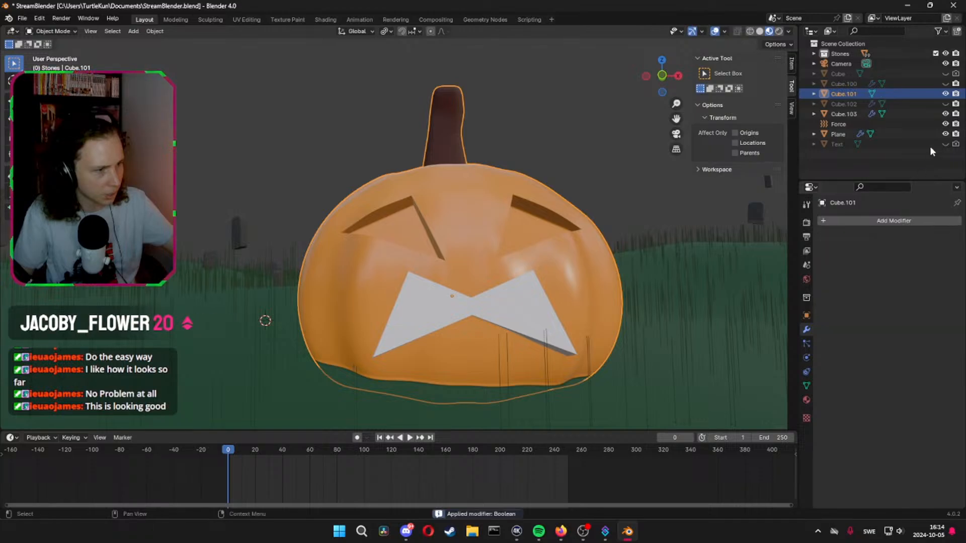
pyautogui.hotkey('ctrl', 'a')
pyautogui.click(945, 114)
pyautogui.moveTo(589, 274); pyautogui.dragTo(610, 264, button='middle')
pyautogui.moveTo(528, 285); pyautogui.dragTo(453, 287, button='middle')
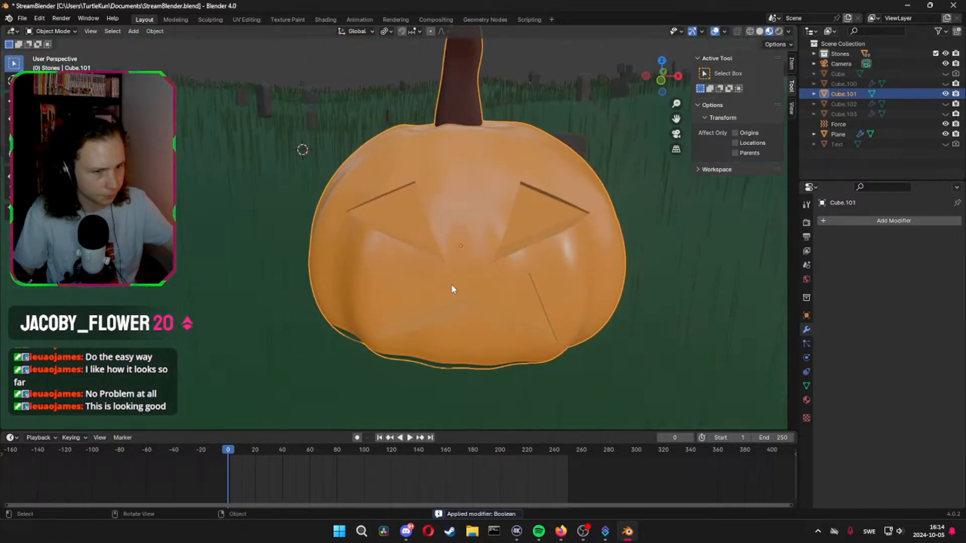
# Delete the inner faces of both carved eyes and the mouth so they become open holes in the pumpkin
pyautogui.press('Tab')
pyautogui.press('3')
pyautogui.click(533, 220)
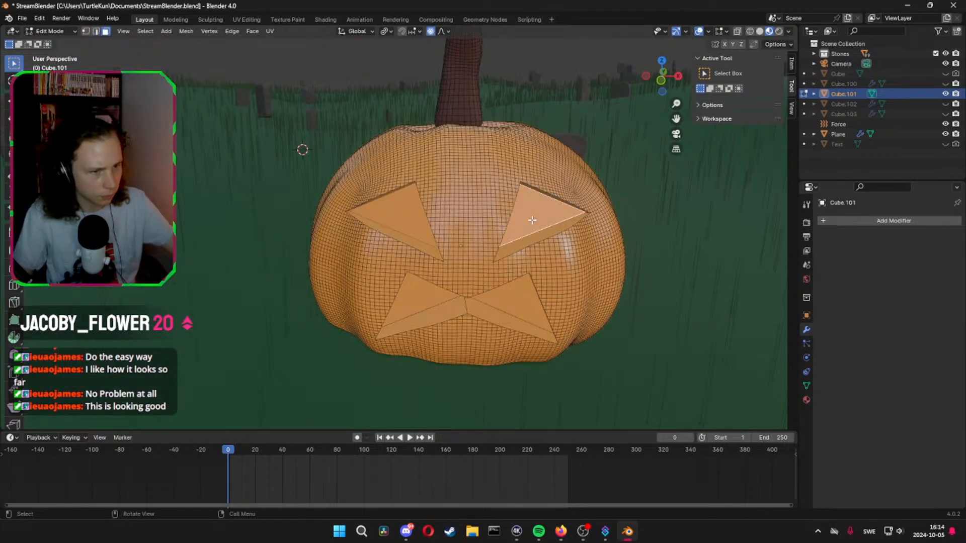
pyautogui.keyDown('shift'); pyautogui.click(406, 219); pyautogui.keyUp('shift')
pyautogui.keyDown('shift'); pyautogui.click(427, 300); pyautogui.keyUp('shift')
pyautogui.keyDown('shift'); pyautogui.click(527, 301); pyautogui.keyUp('shift')
pyautogui.moveTo(528, 301)
pyautogui.mouseDown(button='middle')
pyautogui.moveTo(558, 292)
pyautogui.moveTo(448, 256)
pyautogui.moveTo(403, 277)
pyautogui.moveTo(190, 270)
pyautogui.moveTo(596, 305)
pyautogui.moveTo(280, 319)
pyautogui.moveTo(550, 283)
pyautogui.moveTo(527, 291)
pyautogui.mouseUp(button='middle')
pyautogui.press('ctrl+KP_Add')
pyautogui.press('x')
pyautogui.click(420, 280)
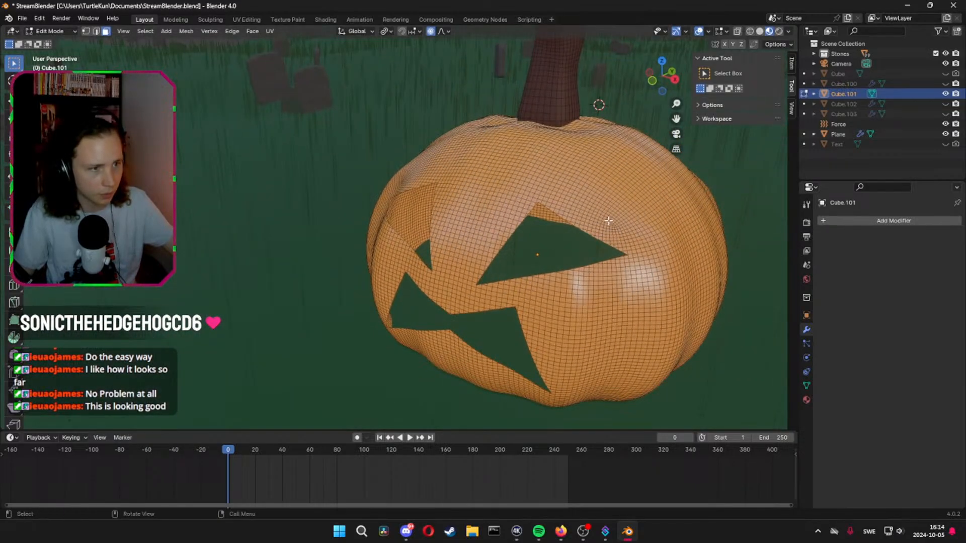
# Try a Solidify modifier with 0.101 m thickness on the pumpkin, open its material options, and remove the modifier
pyautogui.press('Tab')
pyautogui.press('Tab')
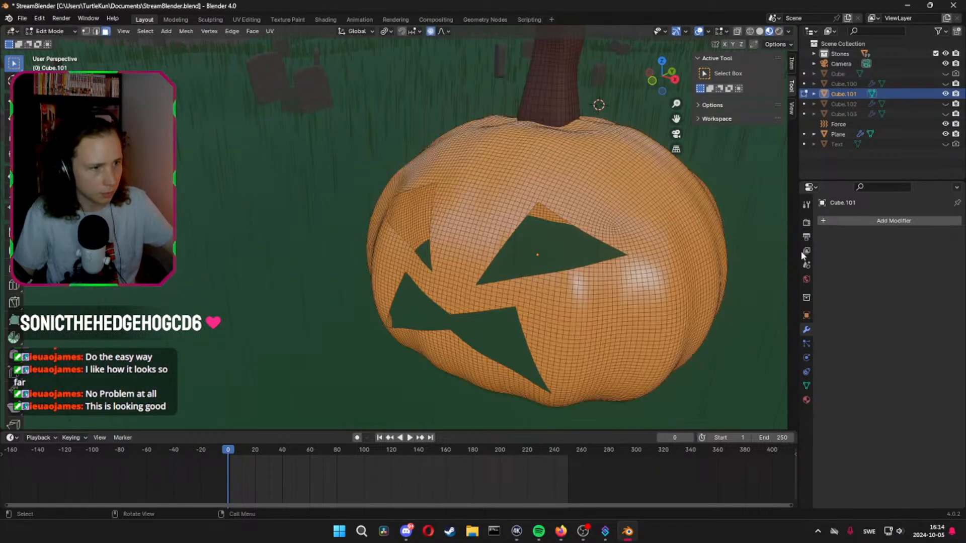
pyautogui.click(849, 224)
pyautogui.moveTo(835, 224)
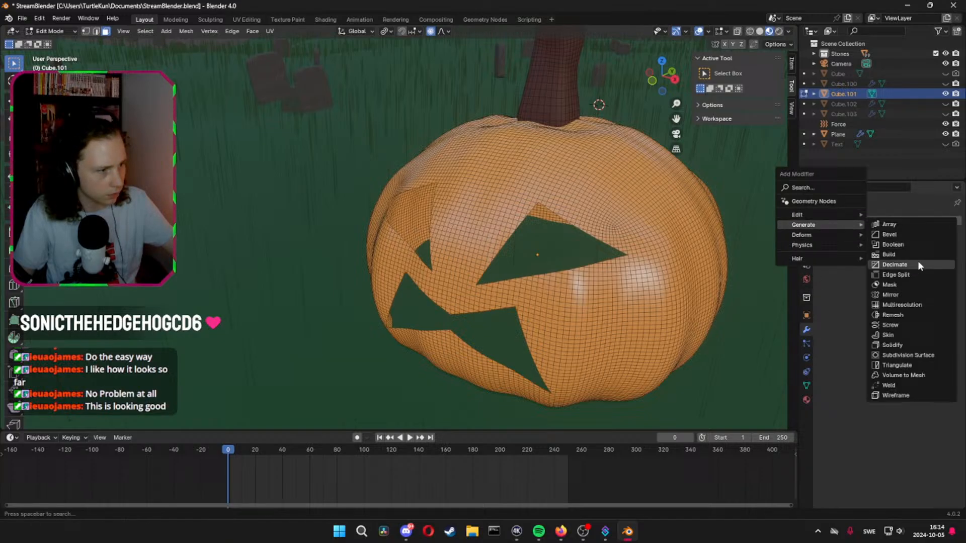
pyautogui.click(906, 346)
pyautogui.moveTo(744, 312); pyautogui.dragTo(689, 290, button='middle')
pyautogui.scroll(1, 689, 290)
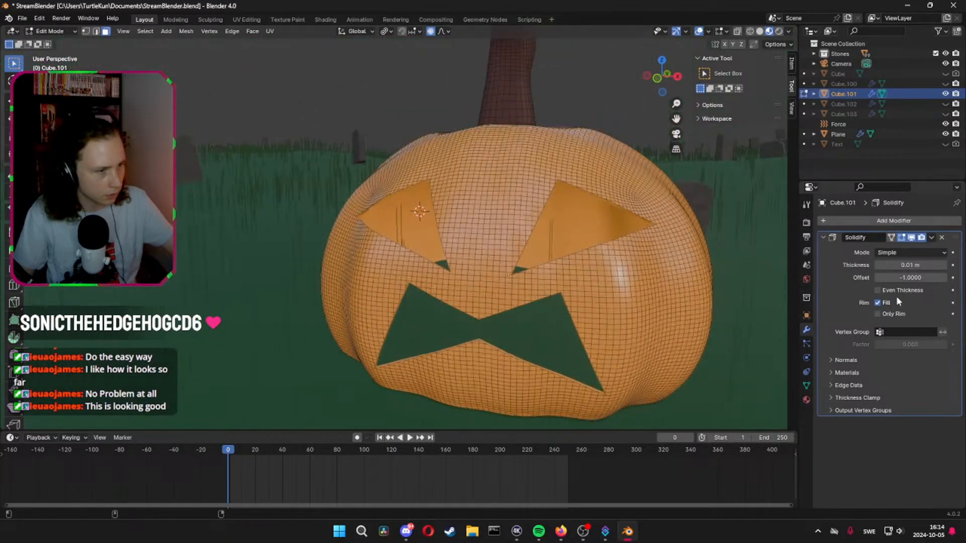
pyautogui.moveTo(900, 265); pyautogui.dragTo(943, 265)
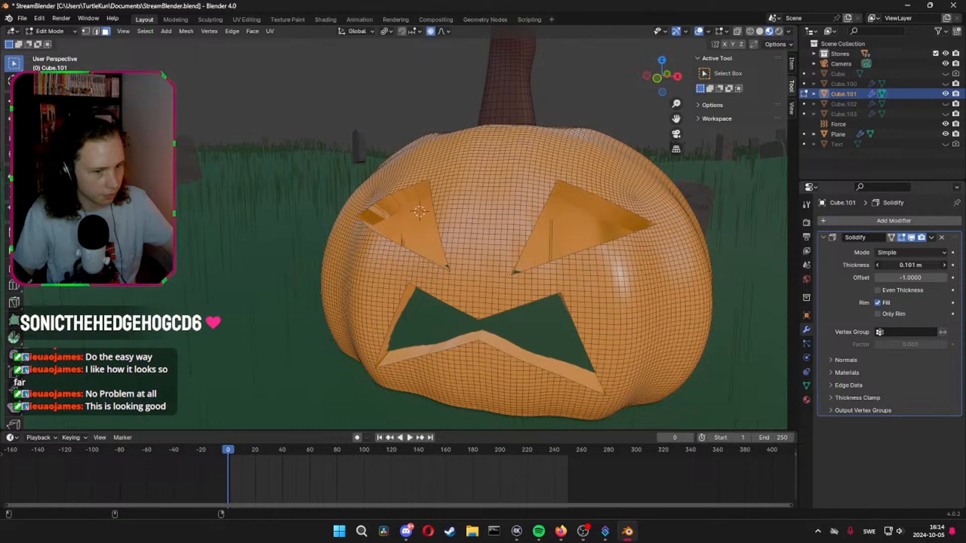
pyautogui.moveTo(638, 292); pyautogui.dragTo(694, 302, button='middle')
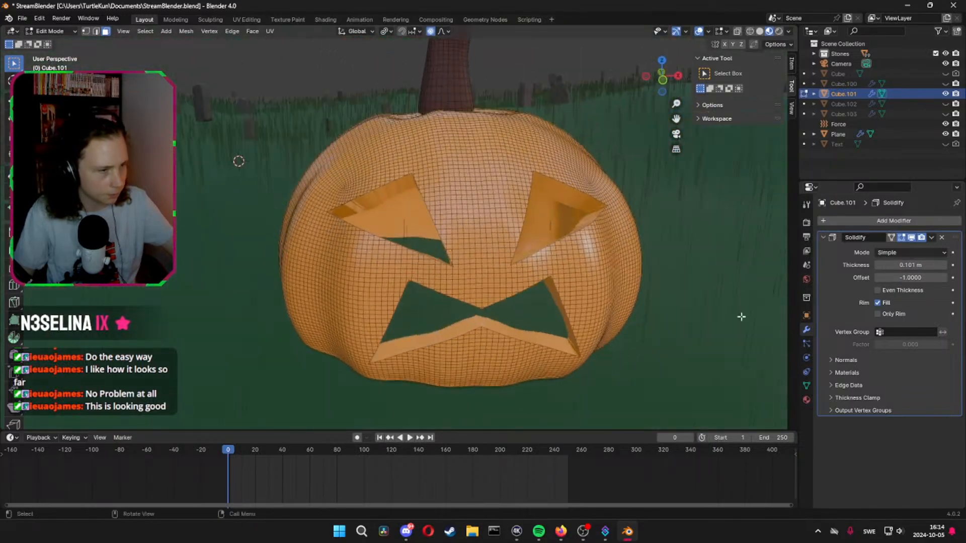
pyautogui.click(914, 372)
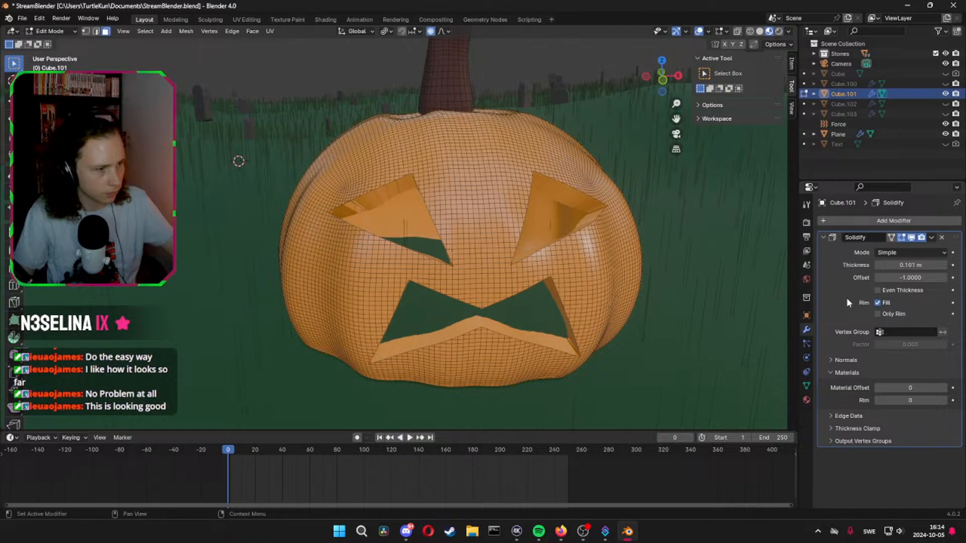
pyautogui.click(942, 237)
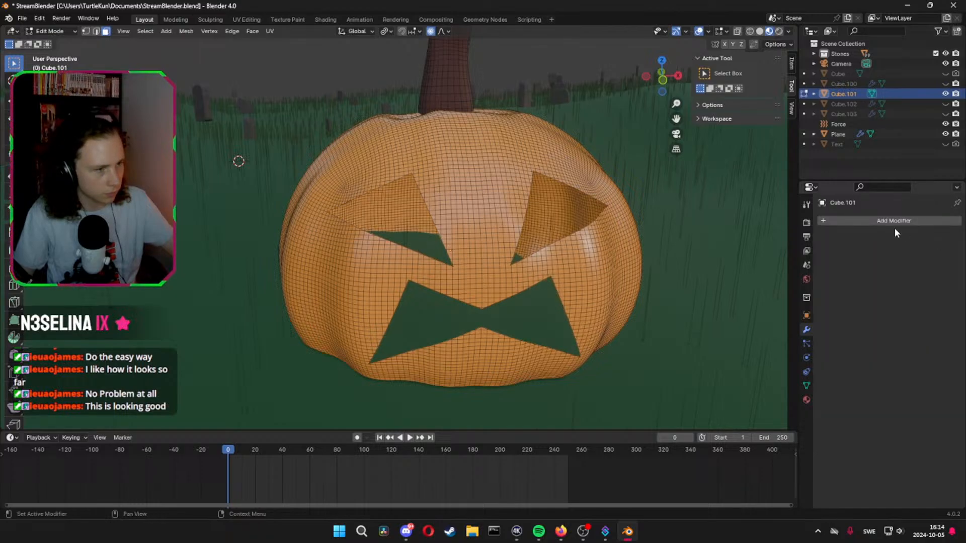
# Add a Solidify modifier to the pumpkin with a thickness of 0.092 m and check the walls of the openings
pyautogui.click(872, 223)
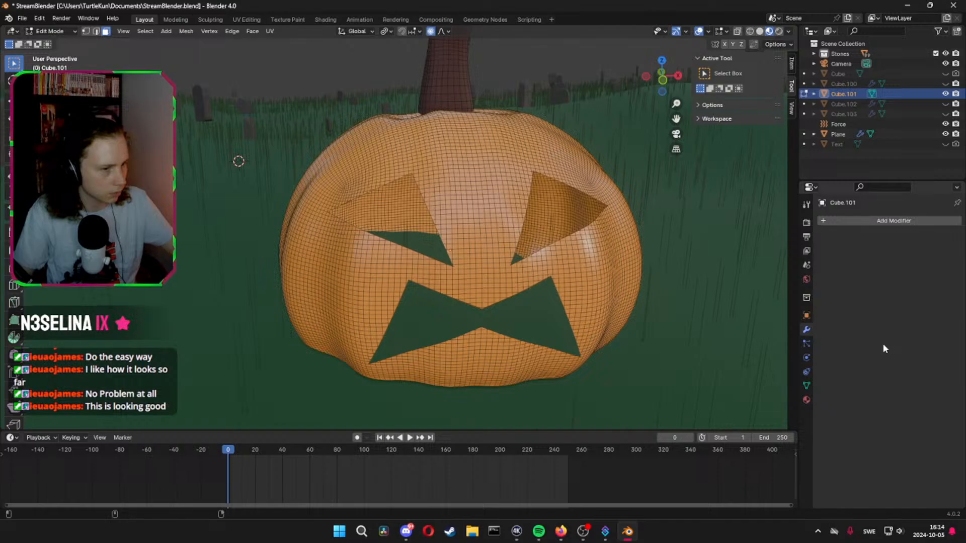
pyautogui.press('Tab')
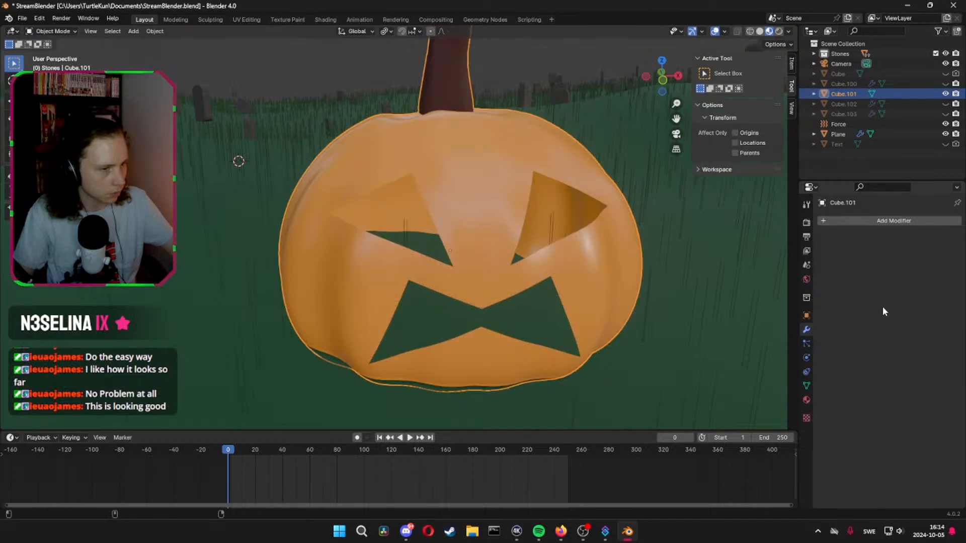
pyautogui.press('Tab')
pyautogui.click(877, 225)
pyautogui.moveTo(848, 219)
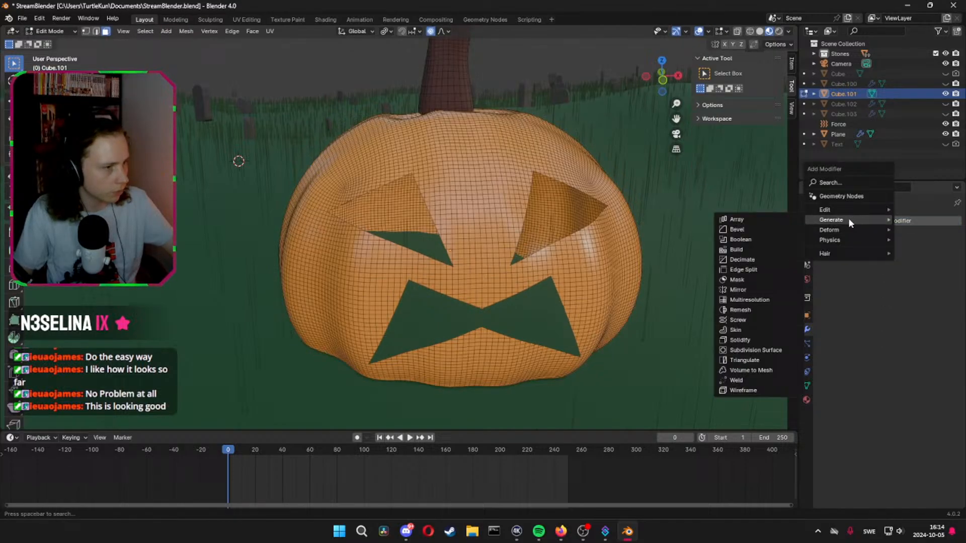
pyautogui.click(755, 337)
pyautogui.moveTo(911, 265); pyautogui.dragTo(928, 265)
pyautogui.moveTo(559, 238); pyautogui.dragTo(564, 268, button='middle')
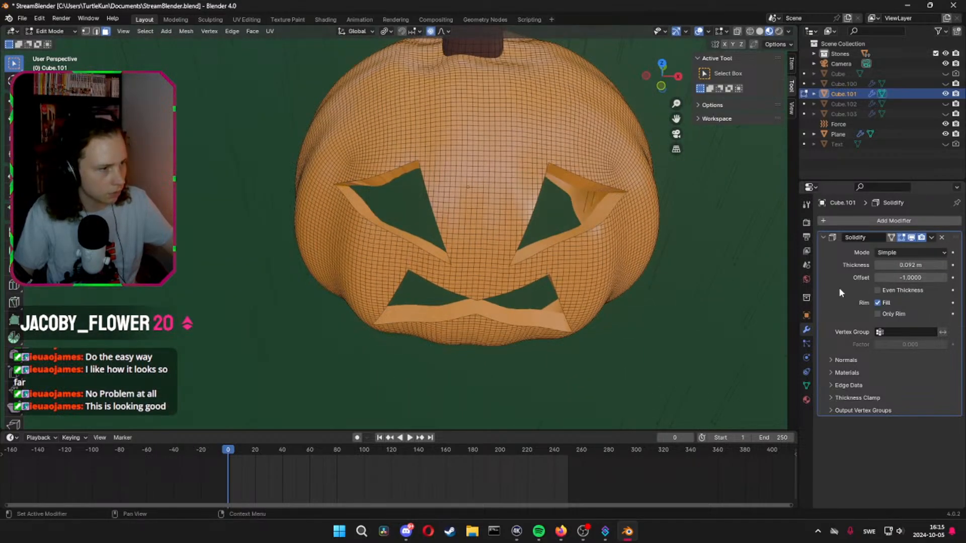
# Return to Object Mode and apply the pumpkin's Solidify modifier
pyautogui.press('Tab')
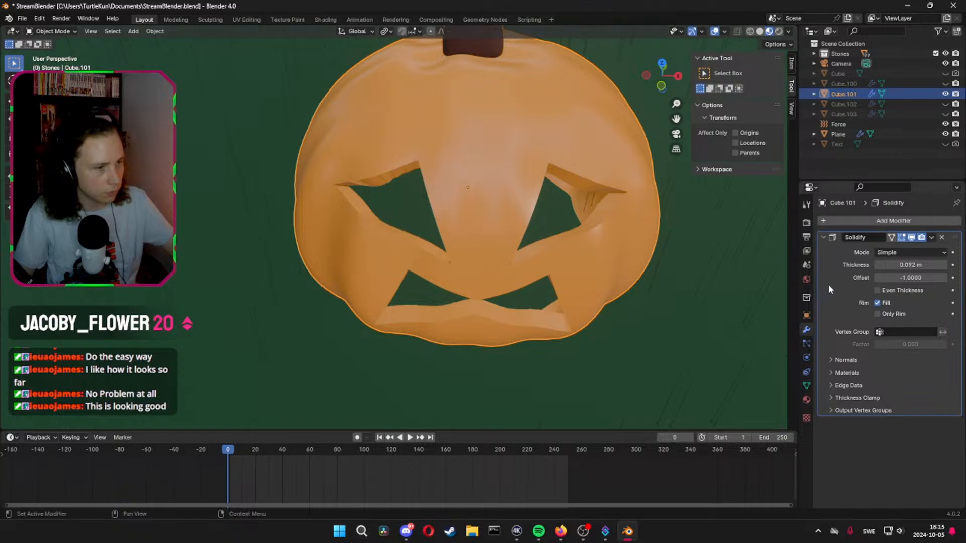
pyautogui.hotkey('ctrl', 'a')
pyautogui.moveTo(602, 245); pyautogui.dragTo(629, 235, button='middle')
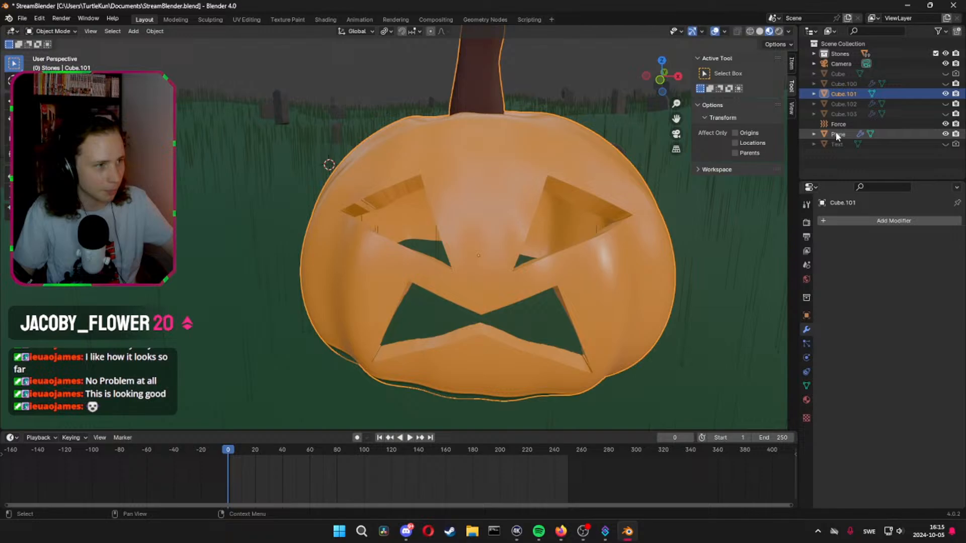
# Unhide the inner pumpkin copy, Cube.100, and remove both of its material slots
pyautogui.click(945, 84)
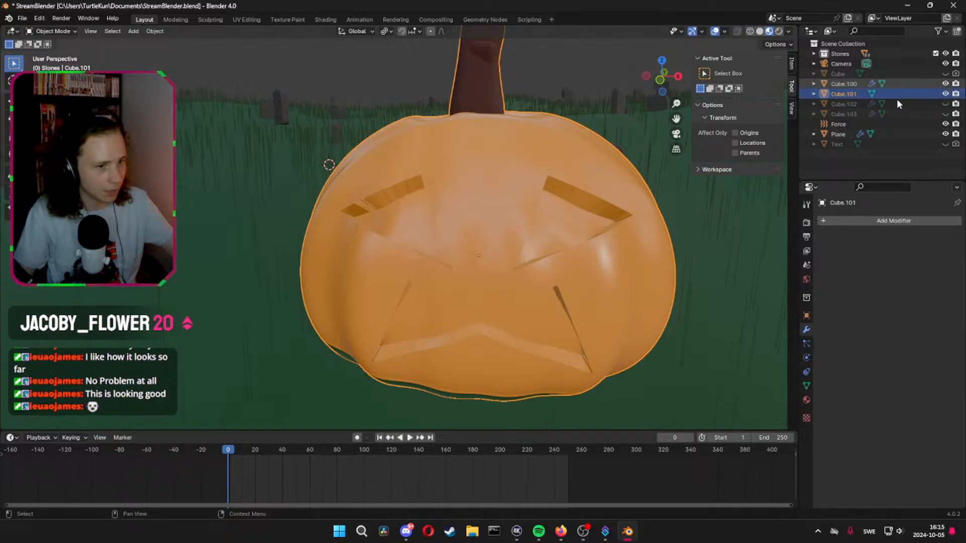
pyautogui.click(557, 222)
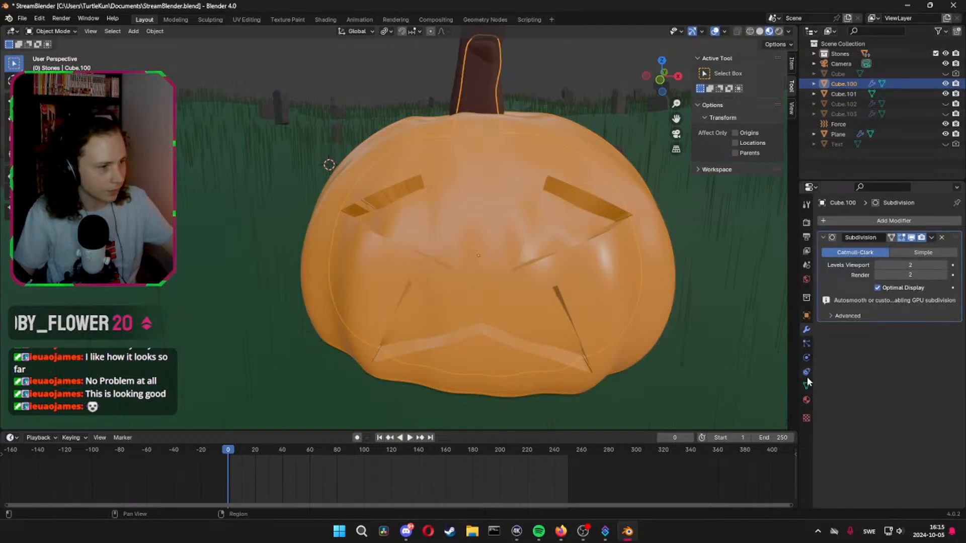
pyautogui.click(806, 401)
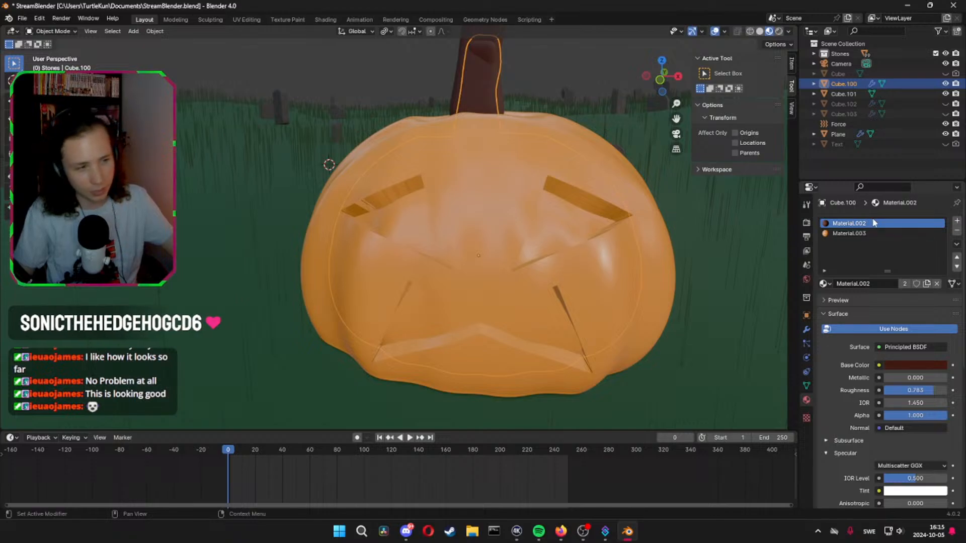
pyautogui.click(956, 231)
pyautogui.click(956, 231)
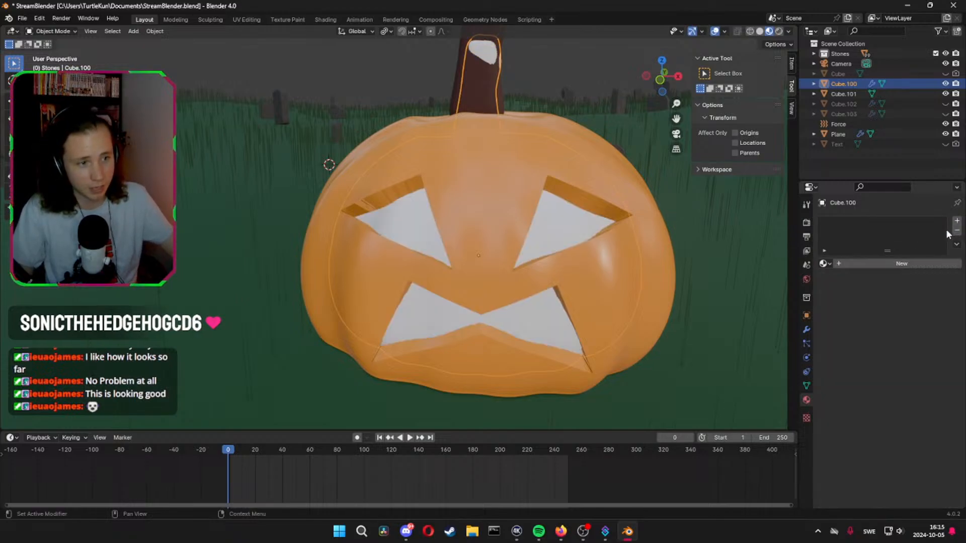
# Delete the linked stem mesh from the inner pumpkin, Cube.100, in Edit Mode and return to Object Mode
pyautogui.moveTo(552, 160); pyautogui.dragTo(492, 231, button='middle')
pyautogui.press('Tab')
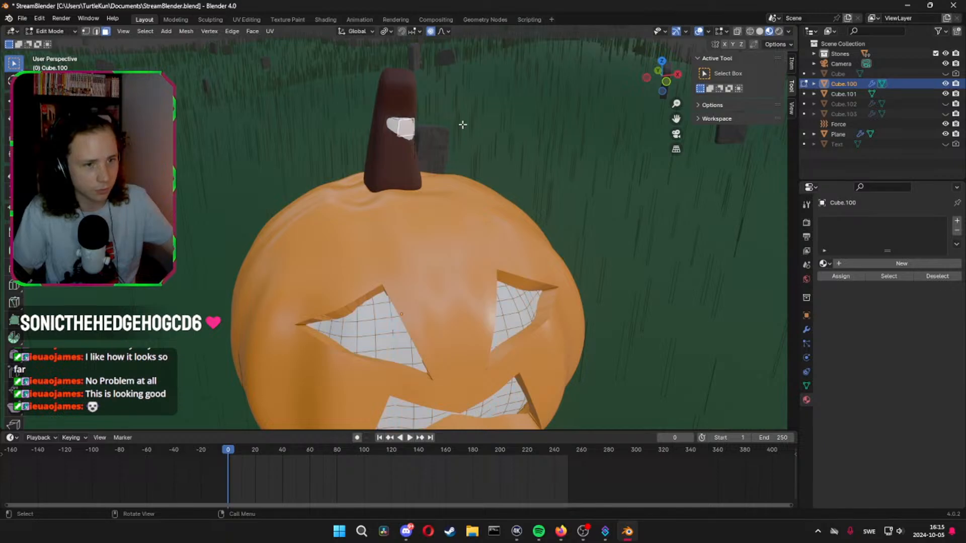
pyautogui.press('l')
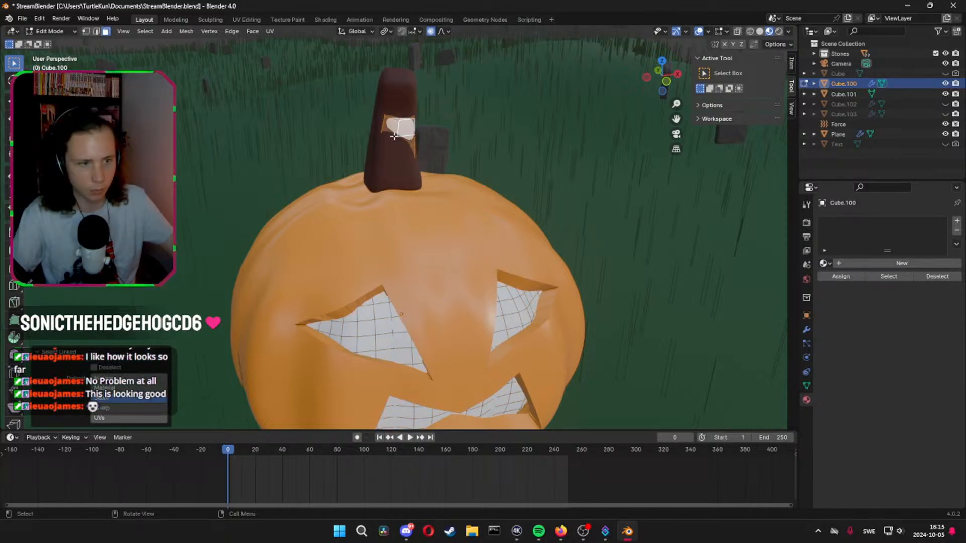
pyautogui.press('x')
pyautogui.click(367, 114)
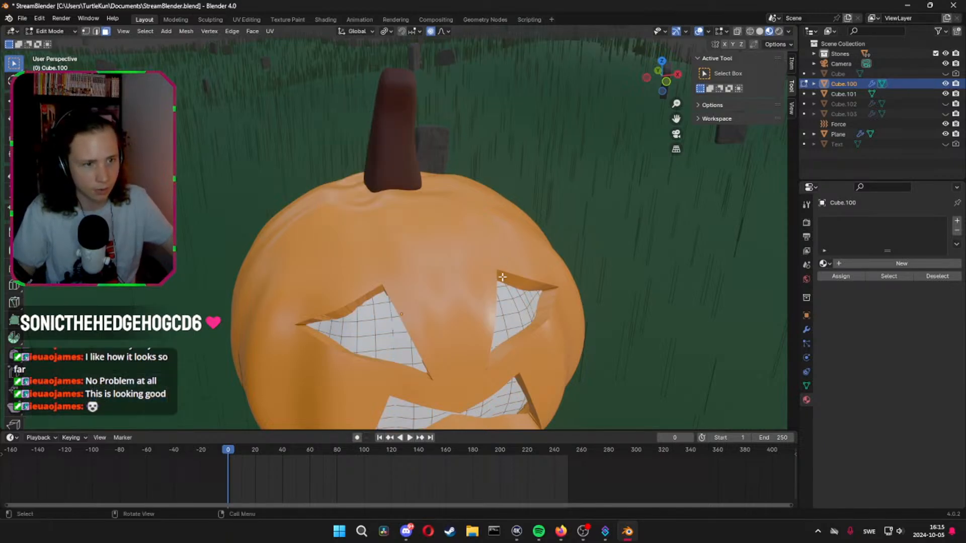
pyautogui.press('Tab')
# Give the inner pumpkin a new material with a yellow emission color and an emission strength of 10.6
pyautogui.moveTo(539, 313); pyautogui.dragTo(666, 282, button='middle')
pyautogui.moveTo(593, 325); pyautogui.dragTo(822, 217, button='middle')
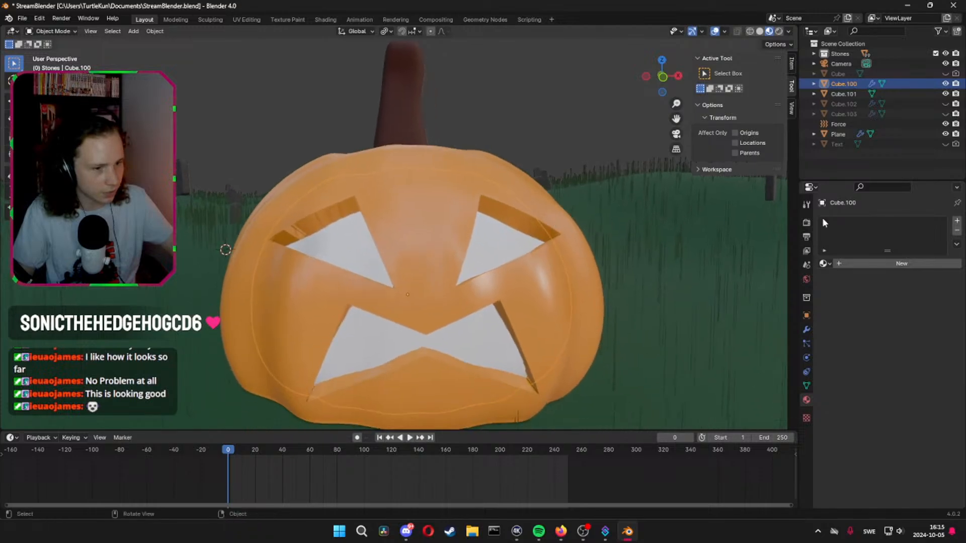
pyautogui.click(851, 264)
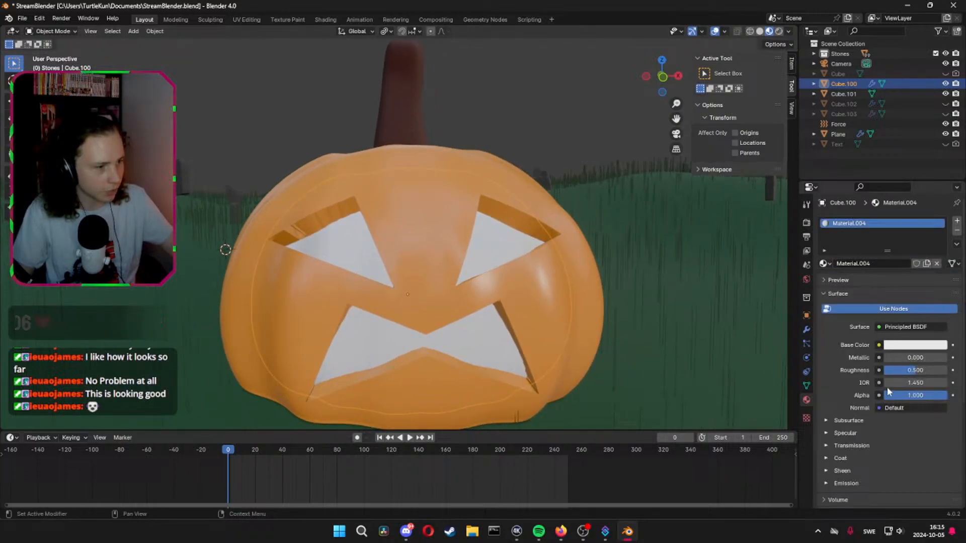
pyautogui.scroll(-5, 855, 398)
pyautogui.click(824, 383)
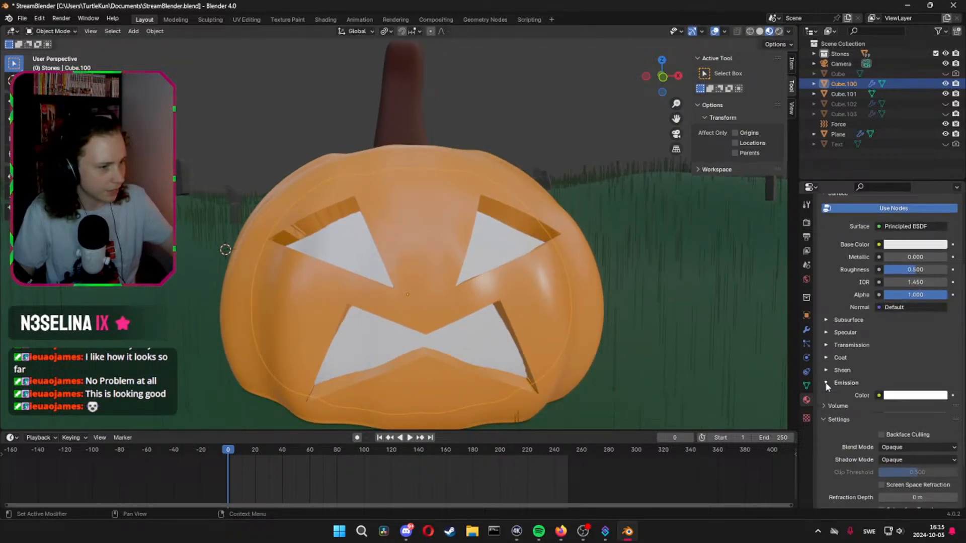
pyautogui.click(904, 396)
pyautogui.moveTo(888, 304); pyautogui.dragTo(864, 313)
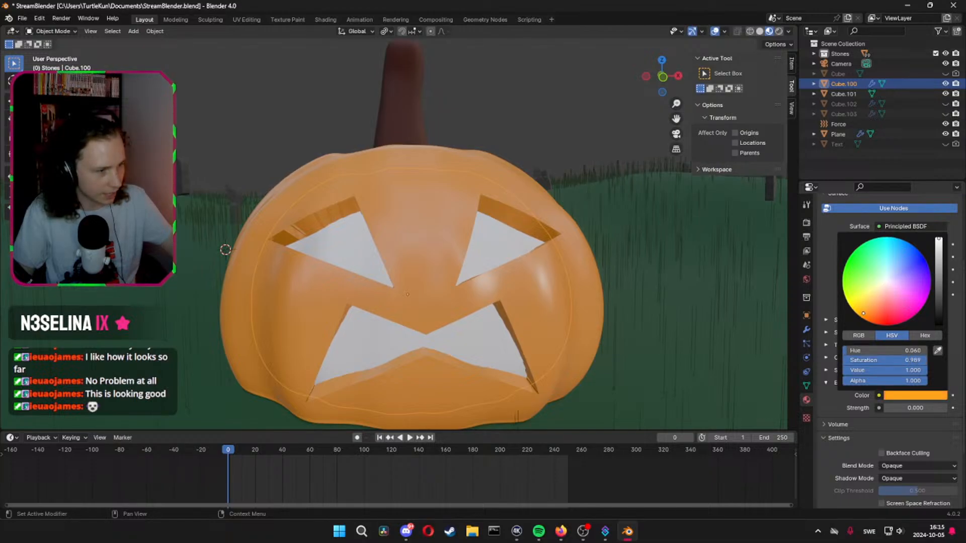
pyautogui.moveTo(853, 350); pyautogui.dragTo(857, 351)
pyautogui.moveTo(910, 408); pyautogui.dragTo(936, 408)
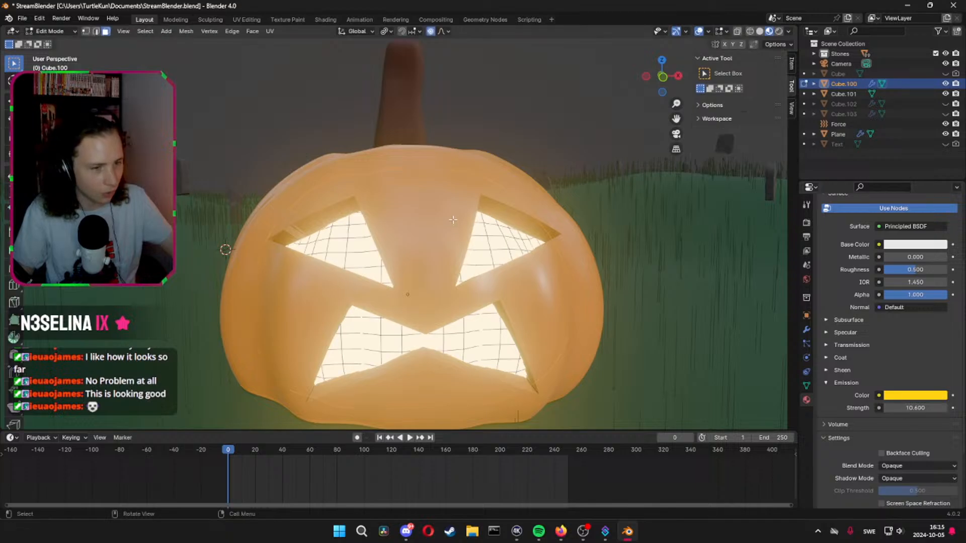
# Select the outer pumpkin, Cube.101, and set the subsurface weight of its orange material to 0.260
pyautogui.click(534, 200)
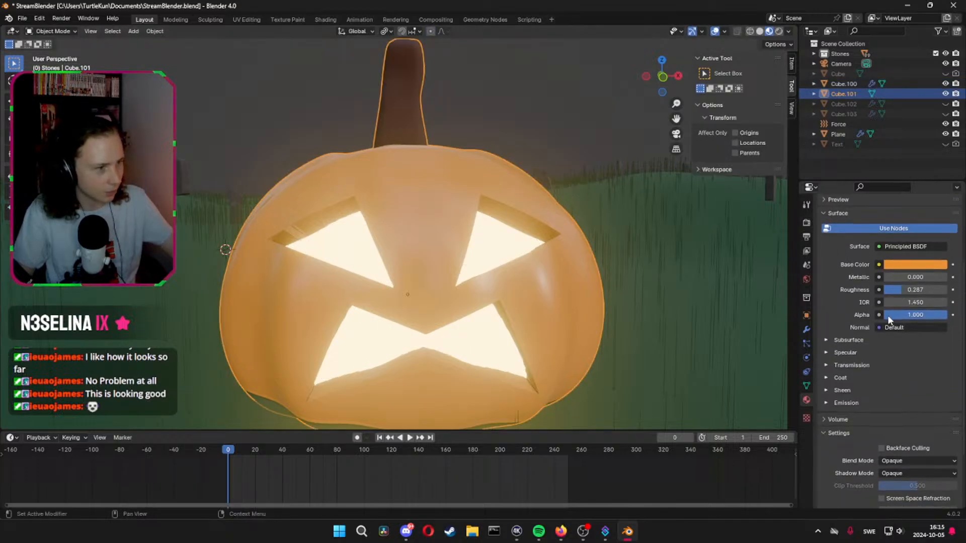
pyautogui.click(827, 341)
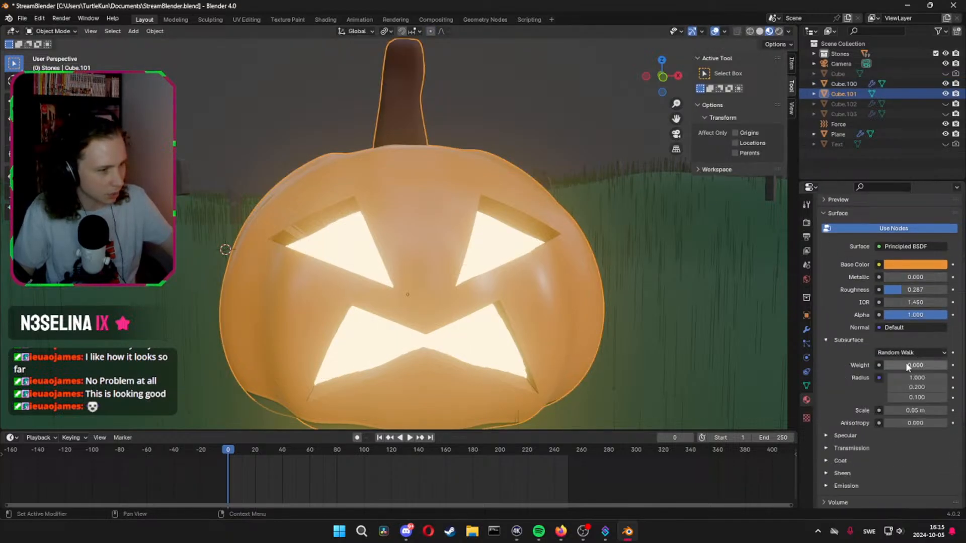
pyautogui.moveTo(905, 365); pyautogui.dragTo(916, 364)
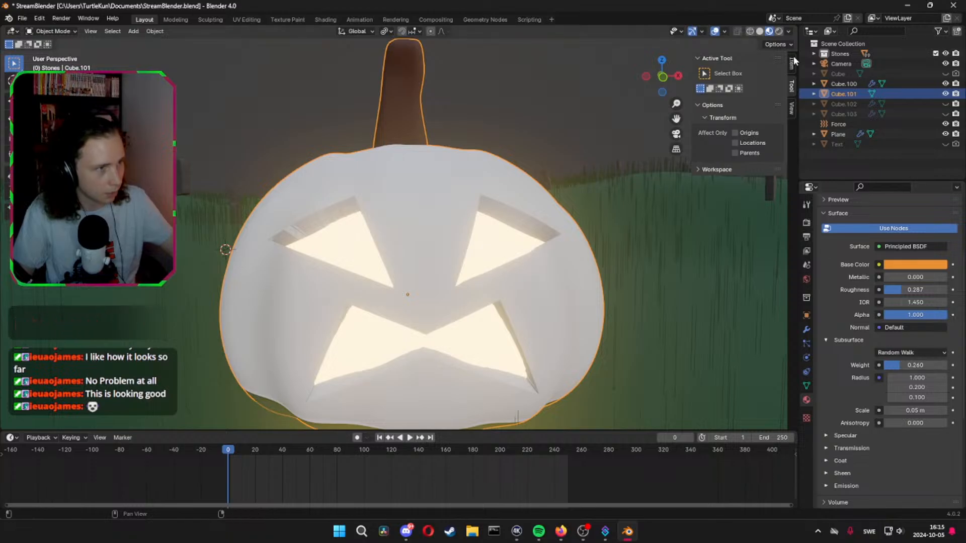
# Render a test image of the scene, check the pumpkin, and close the render window
pyautogui.click(60, 18)
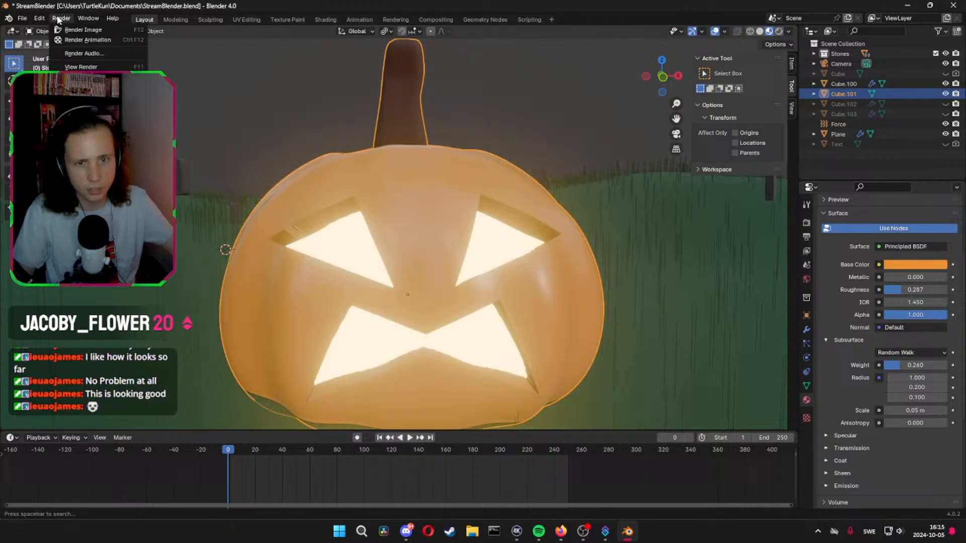
pyautogui.click(81, 29)
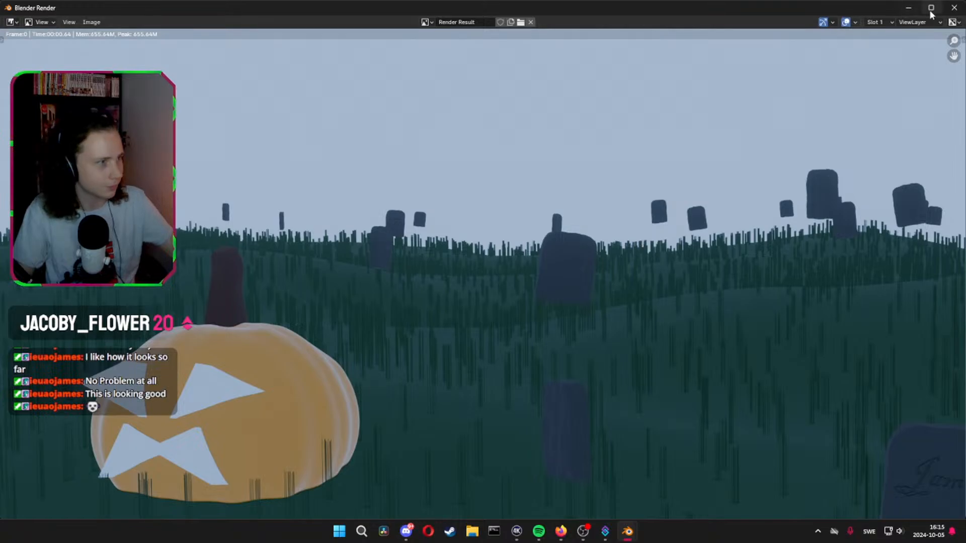
pyautogui.click(954, 7)
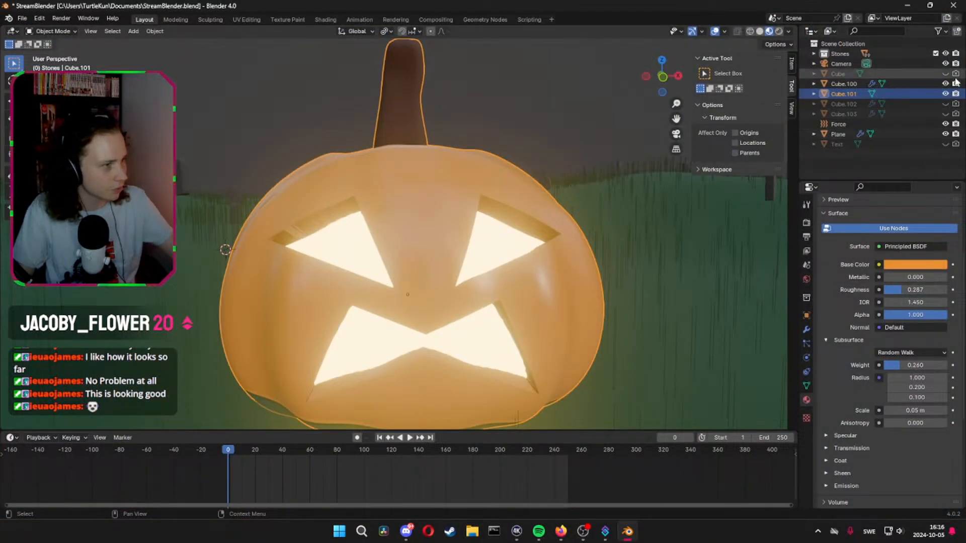
# Switch to the camera view and rotate the outer pumpkin about 47.7° around the global Z axis
pyautogui.moveTo(327, 210); pyautogui.dragTo(419, 224, button='middle')
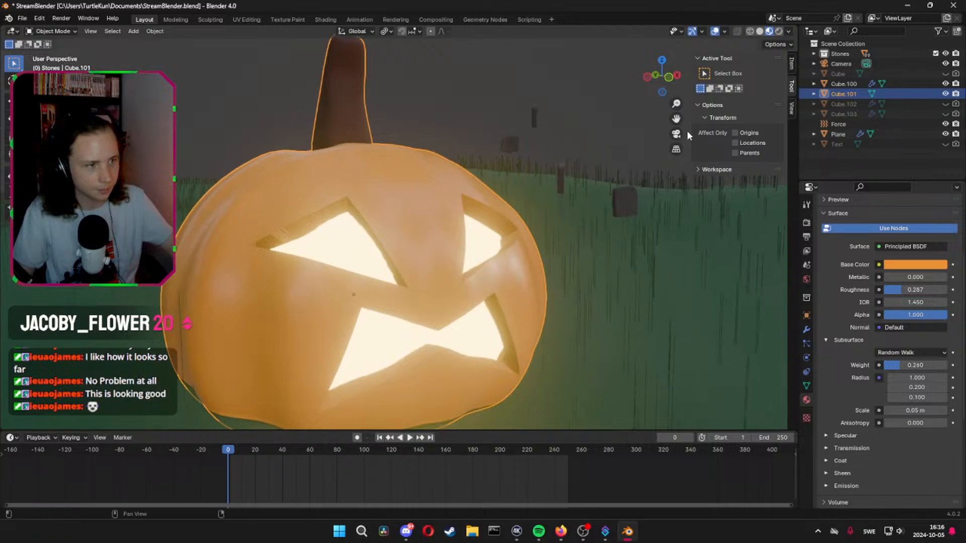
pyautogui.click(684, 134)
pyautogui.click(676, 134)
pyautogui.scroll(-4, 508, 234)
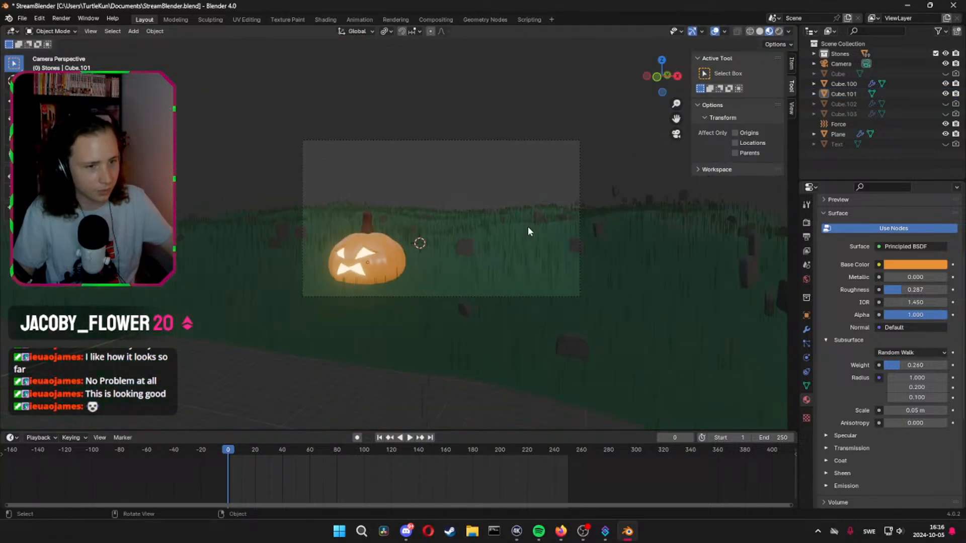
pyautogui.scroll(1, 527, 227)
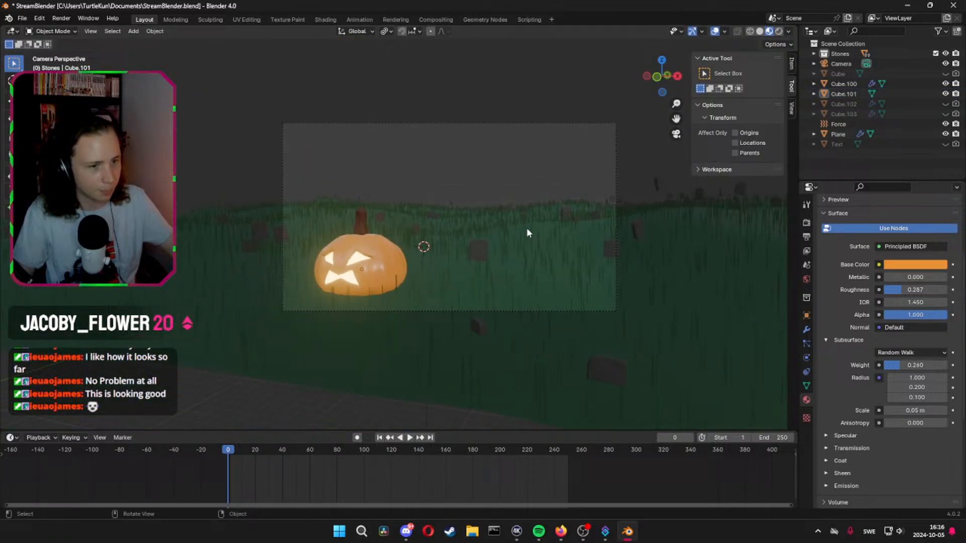
pyautogui.click(378, 257)
pyautogui.press('r')
pyautogui.press('z')
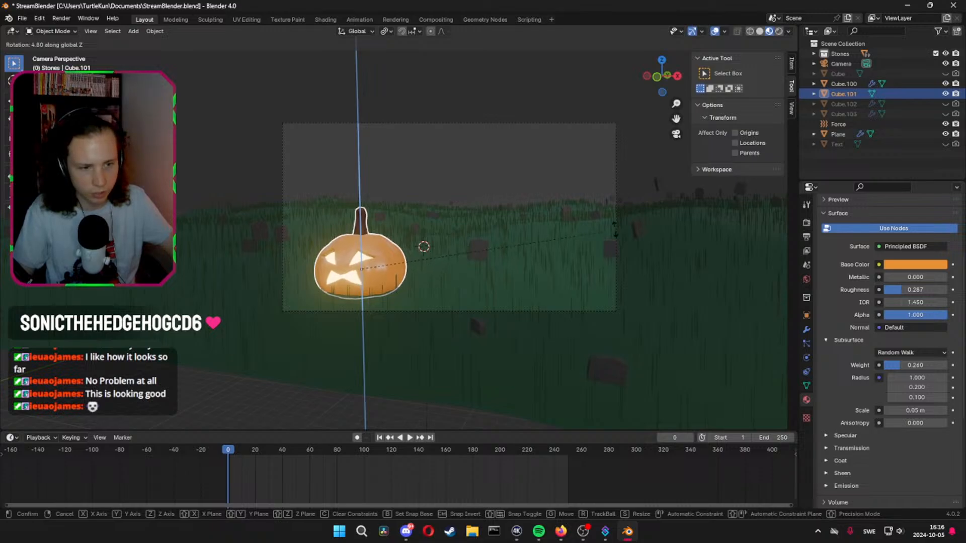
pyautogui.click(302, 147)
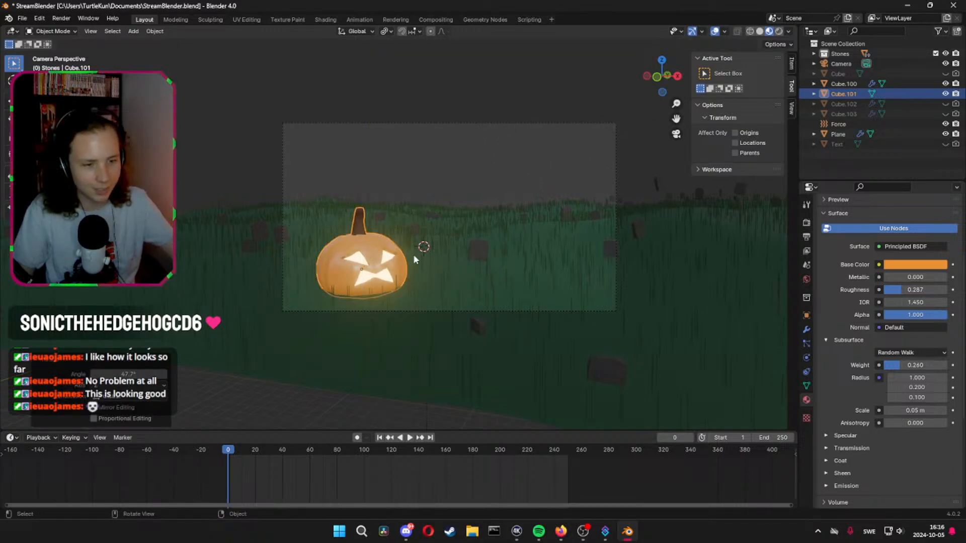
# Save the file and render the image again to check the rotated pumpkin's glow
pyautogui.hotkey('ctrl', 's')
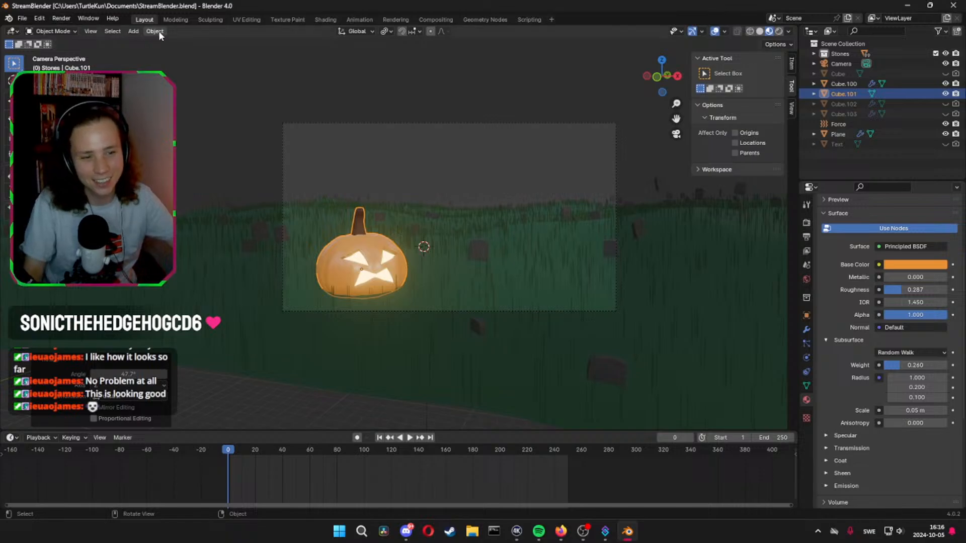
pyautogui.click(68, 21)
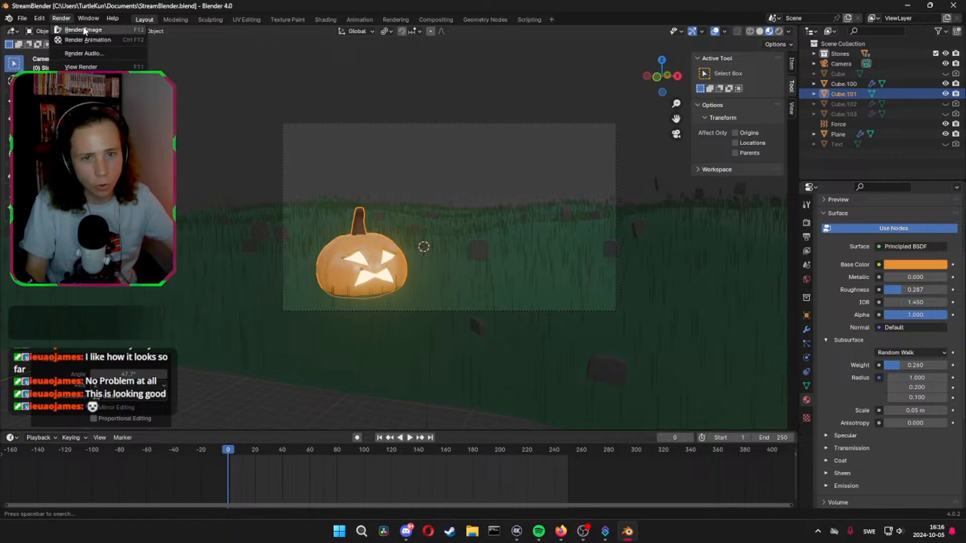
pyautogui.click(98, 32)
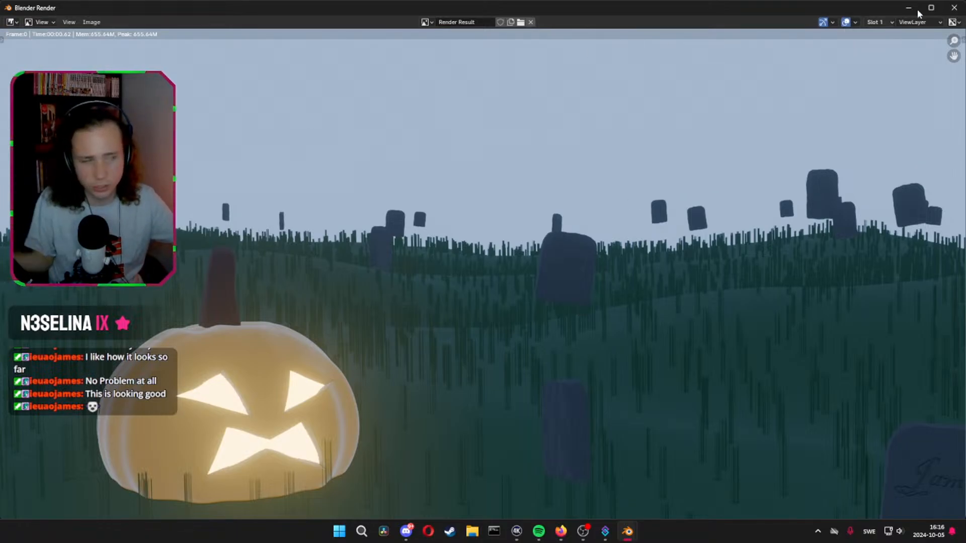
pyautogui.click(953, 7)
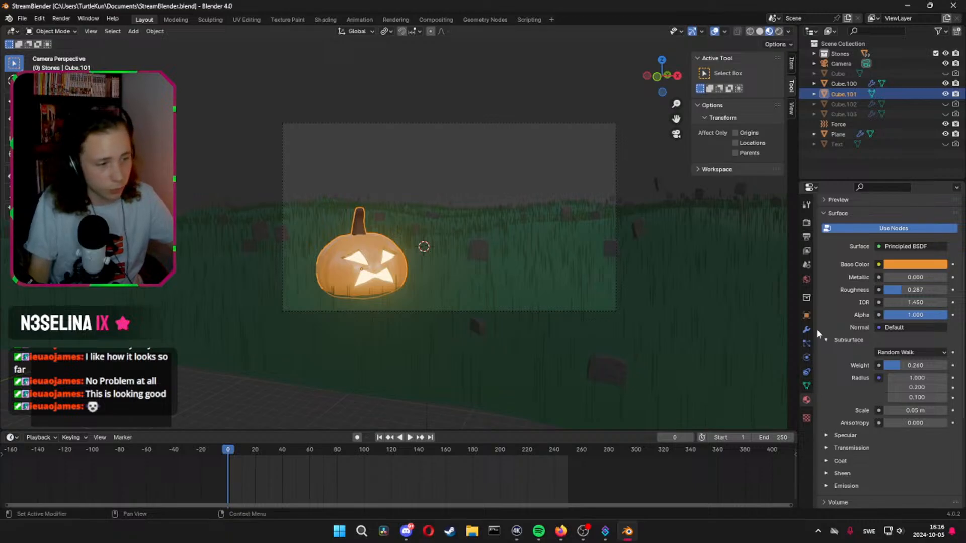
# Remove the image texture from the World background color and set the color to black
pyautogui.click(807, 279)
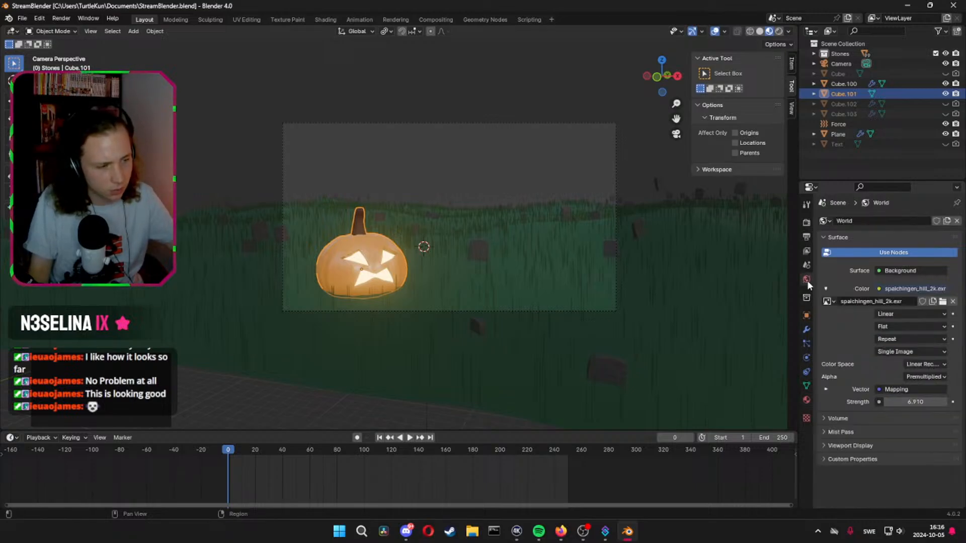
pyautogui.click(952, 301)
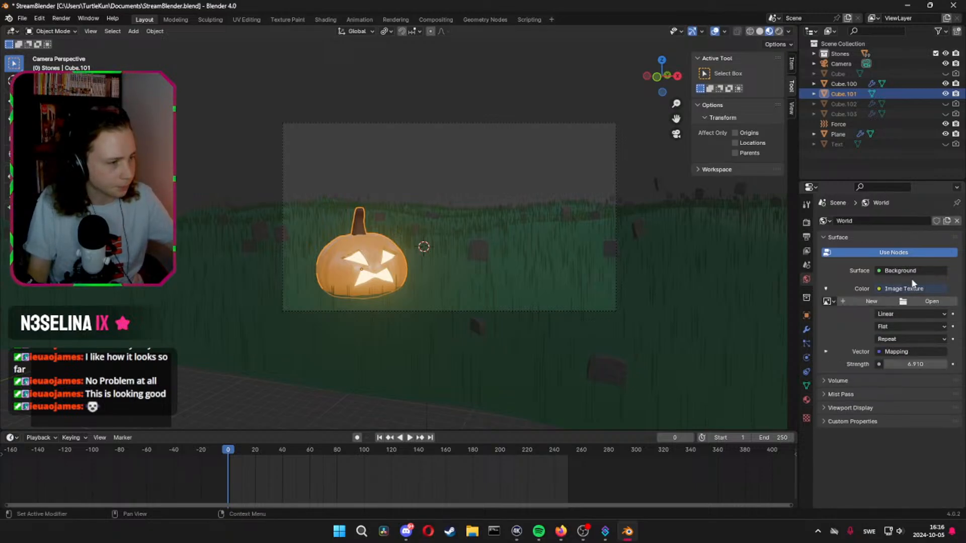
pyautogui.click(879, 288)
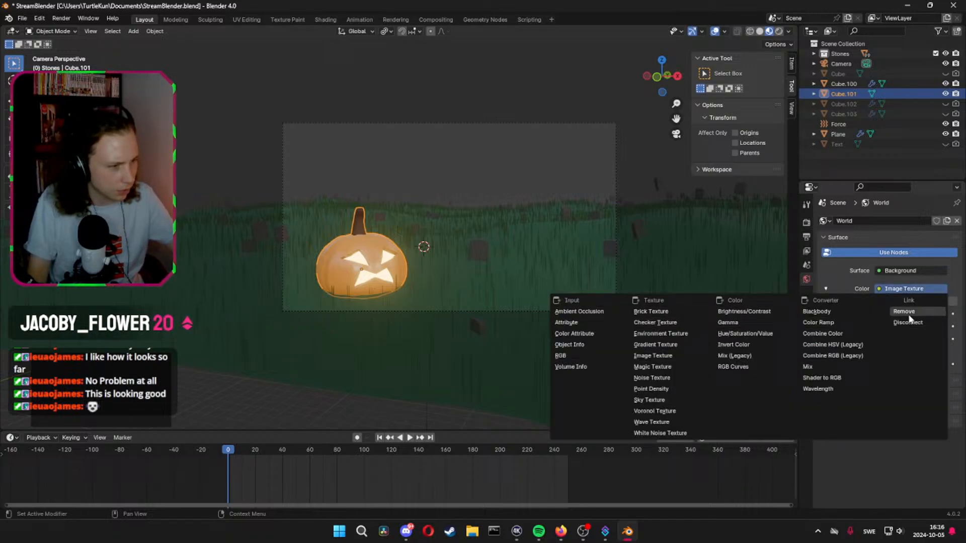
pyautogui.click(917, 313)
pyautogui.click(894, 287)
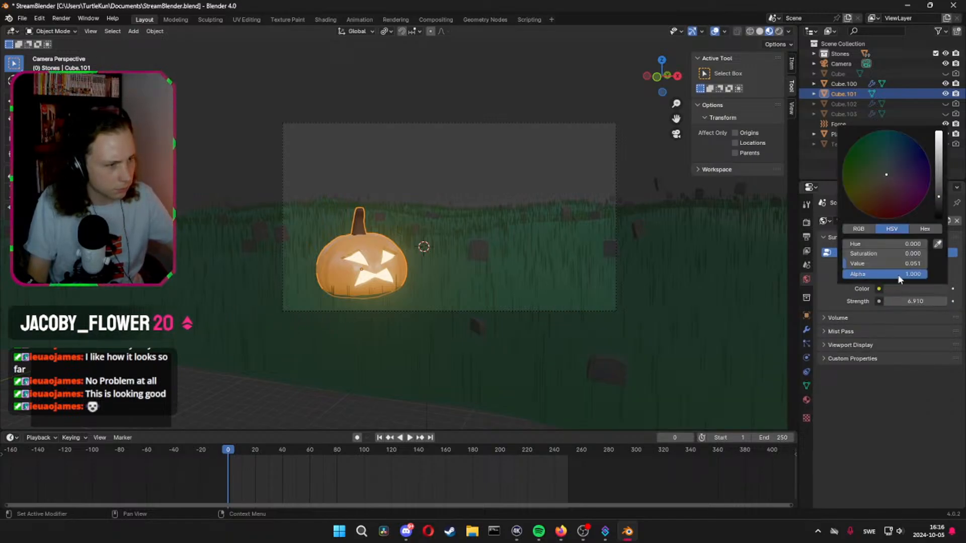
pyautogui.moveTo(936, 184); pyautogui.dragTo(935, 218)
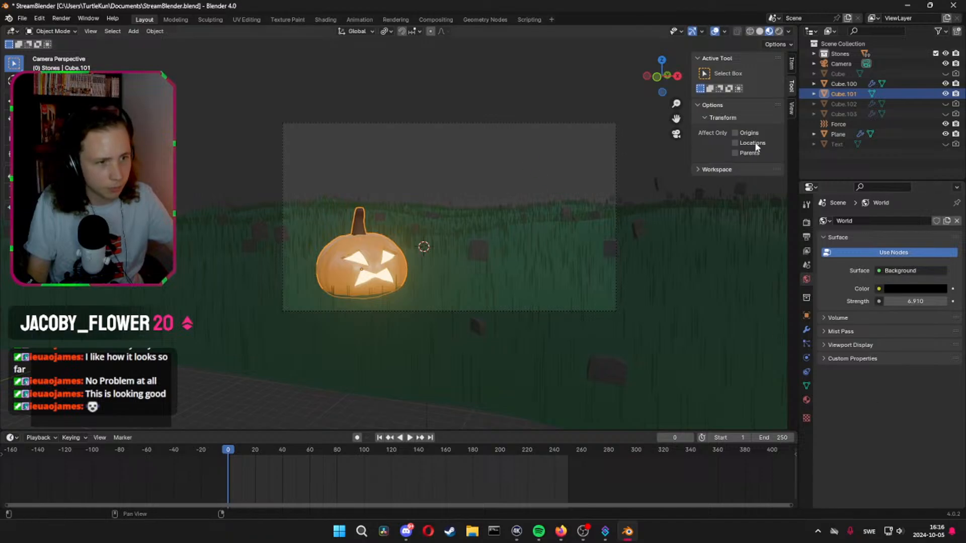
# Render the scene with the black World background, check the lighting, and close the render window
pyautogui.click(61, 18)
pyautogui.click(80, 30)
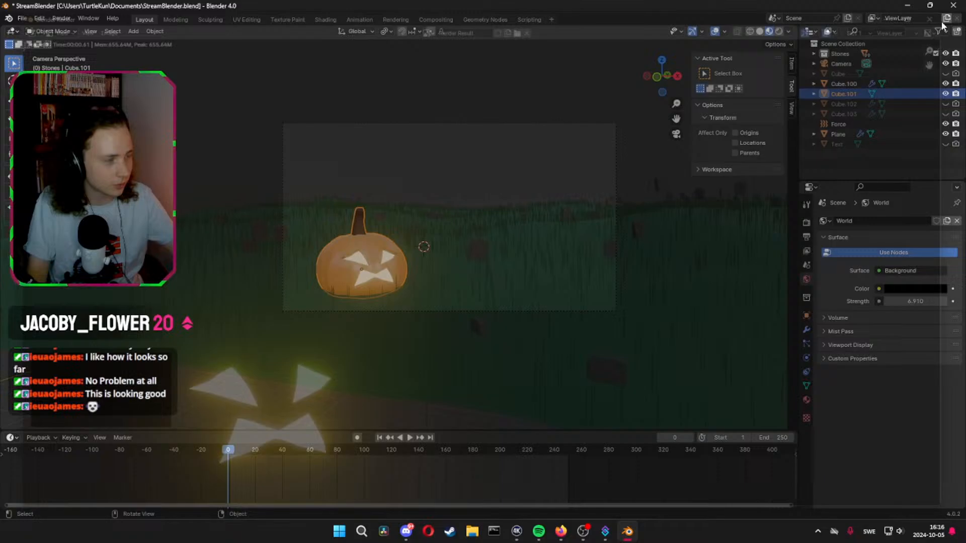
pyautogui.click(954, 7)
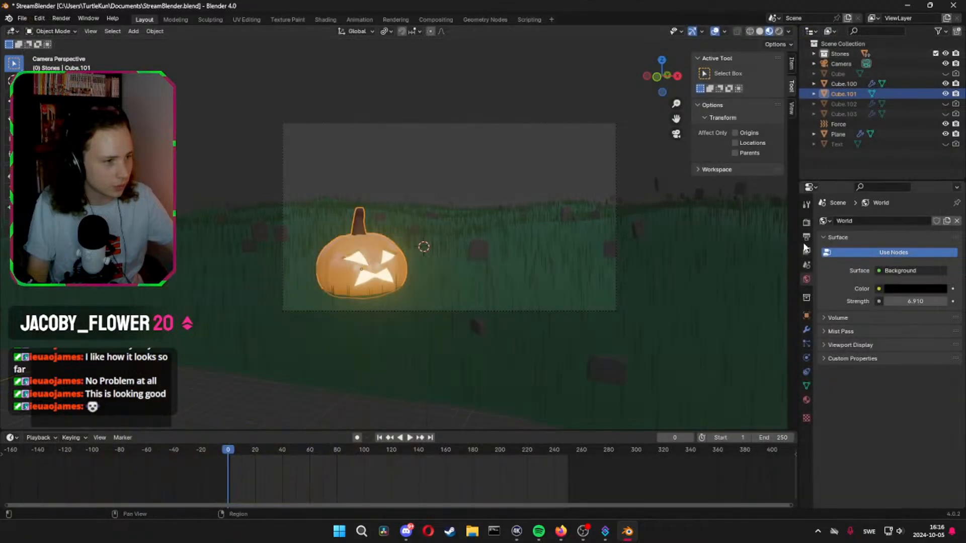
# Check the Subsurface Scattering samples in the scene's EEVEE render settings and return to the outer pumpkin's material settings
pyautogui.click(807, 237)
pyautogui.click(806, 221)
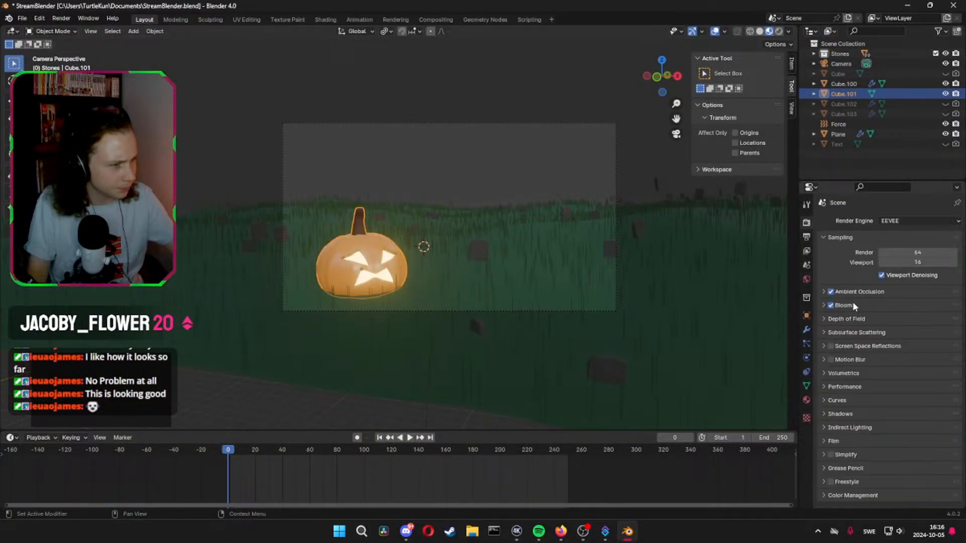
pyautogui.click(828, 336)
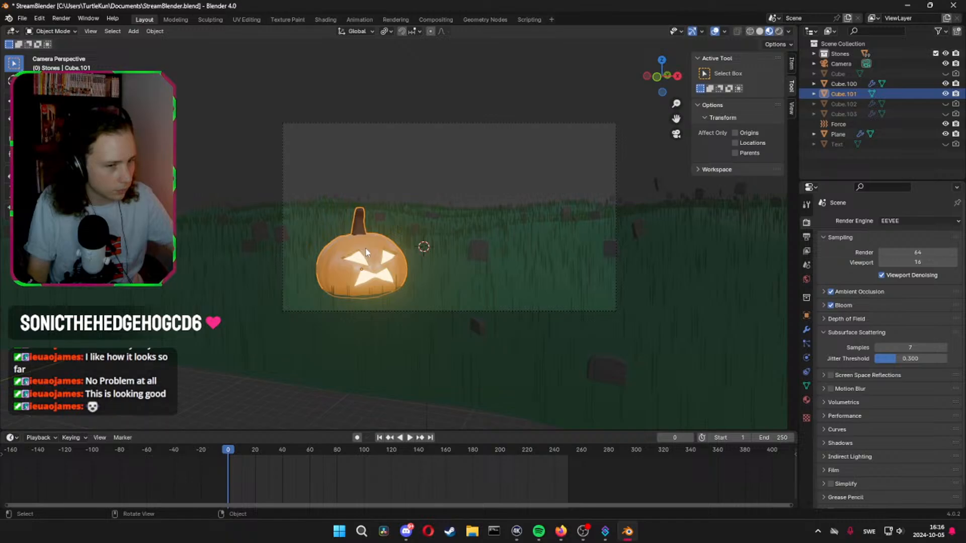
pyautogui.click(910, 347)
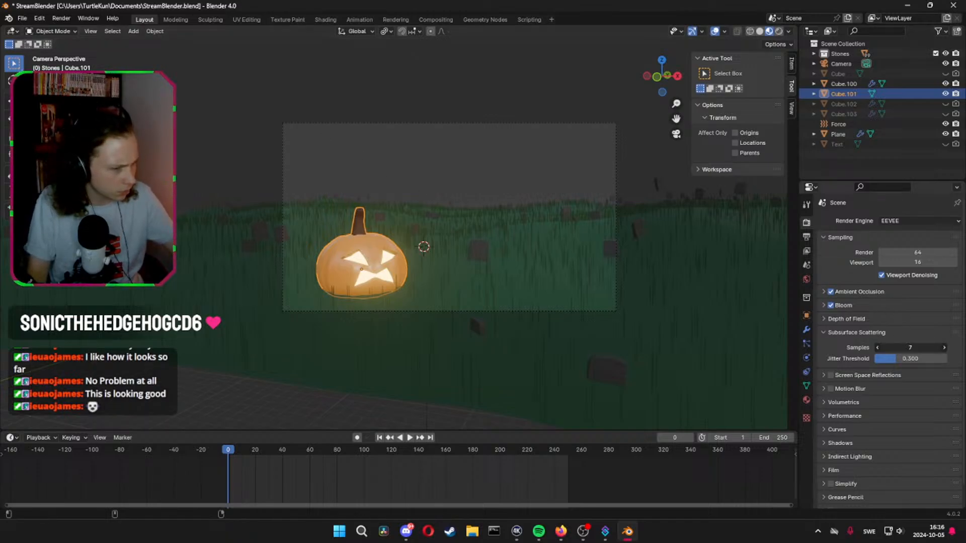
pyautogui.press('Return')
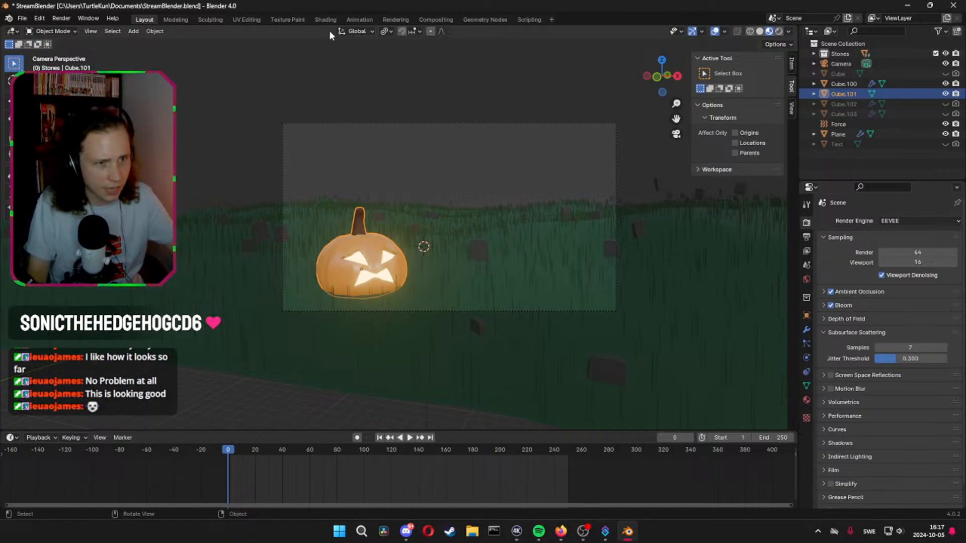
pyautogui.click(806, 399)
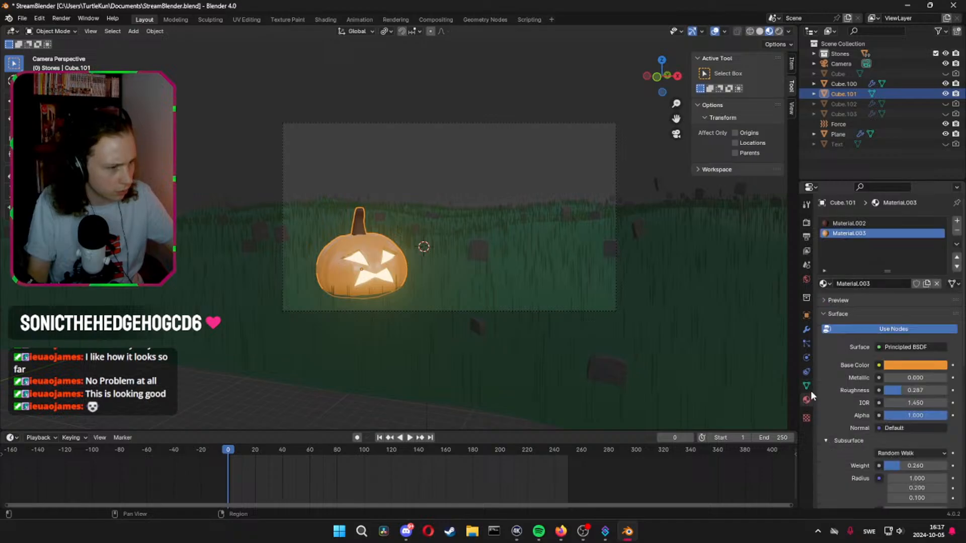
# Set the outer pumpkin material's Subsurface Weight to 1.000, then render the scene to check the effect and close the render
pyautogui.scroll(-6, 826, 384)
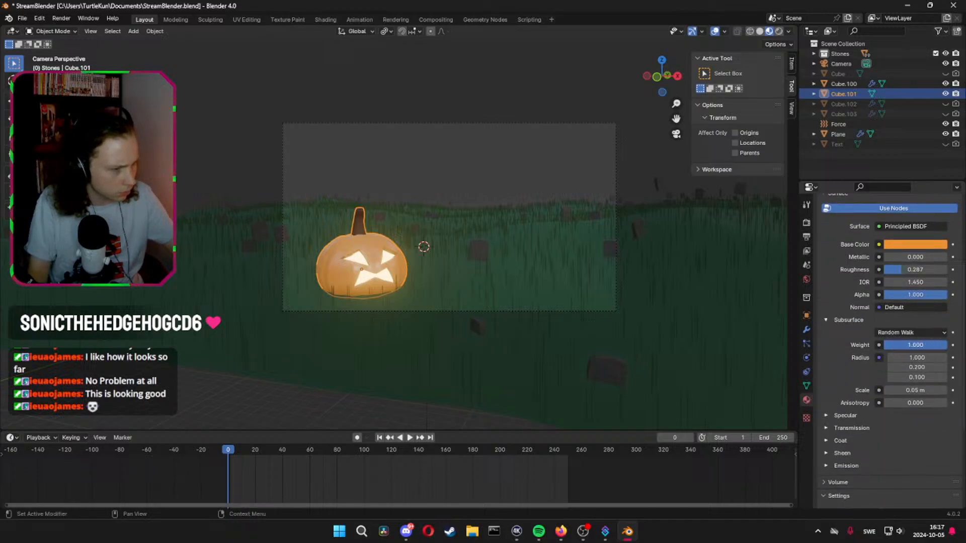
pyautogui.click(61, 19)
pyautogui.click(70, 29)
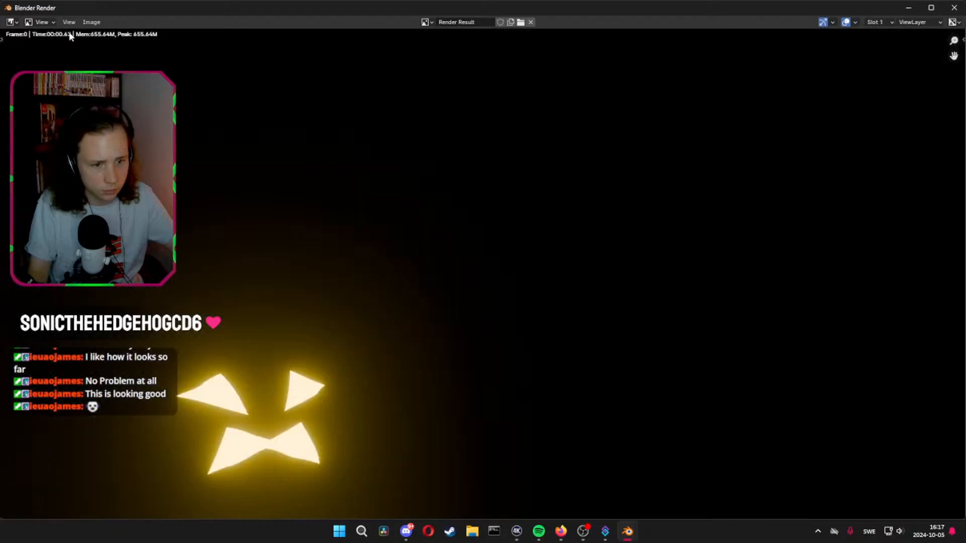
pyautogui.click(953, 7)
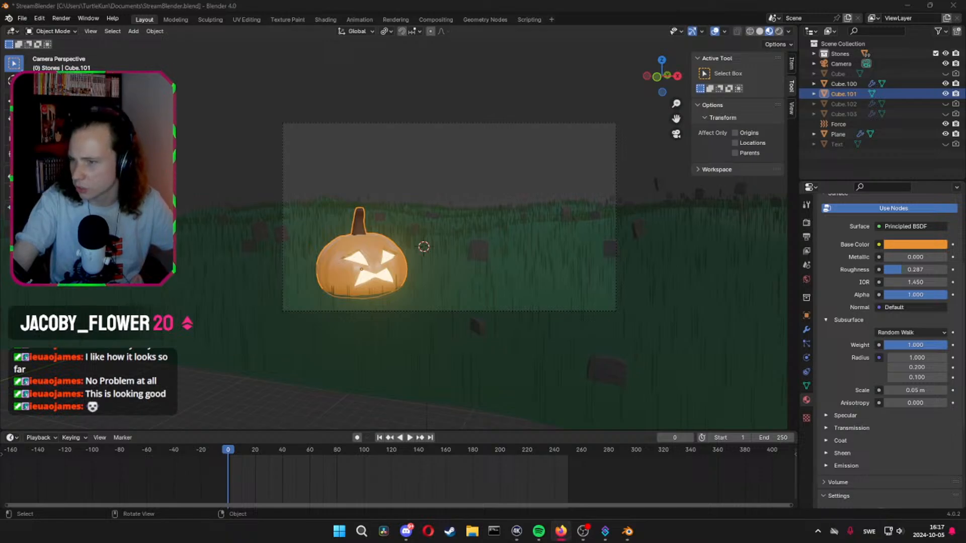
# Try the Christensen-Burley subsurface method on the outer pumpkin material and check it in a render
pyautogui.click(904, 333)
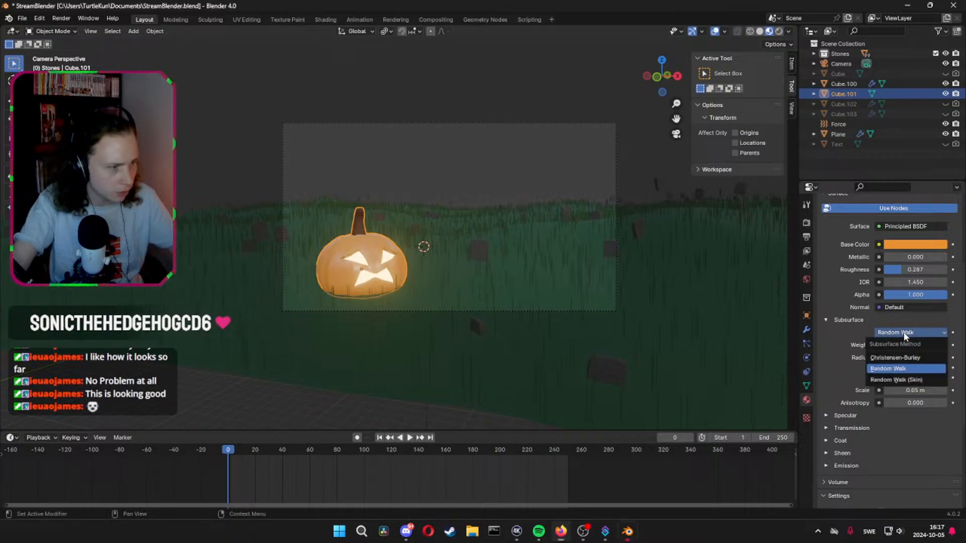
pyautogui.click(905, 357)
pyautogui.click(61, 18)
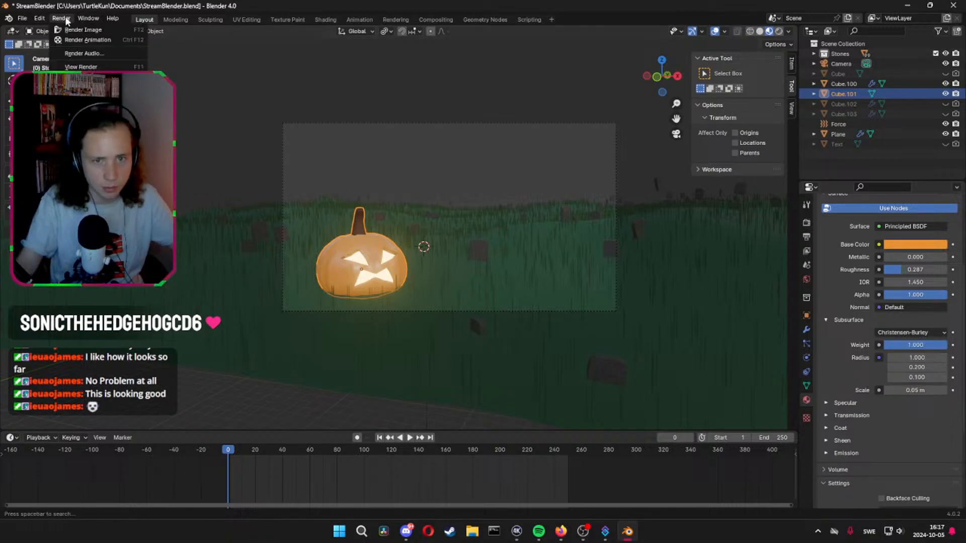
pyautogui.click(80, 29)
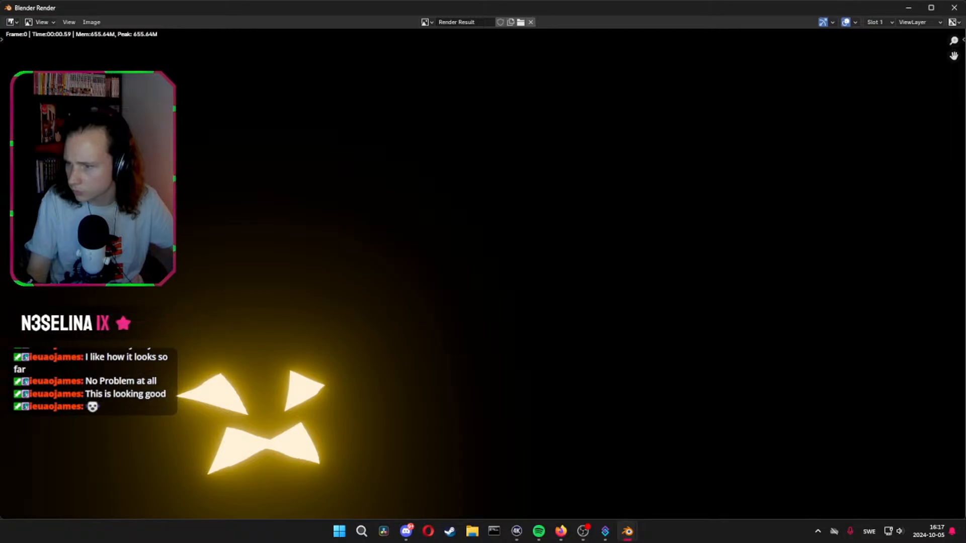
pyautogui.click(954, 8)
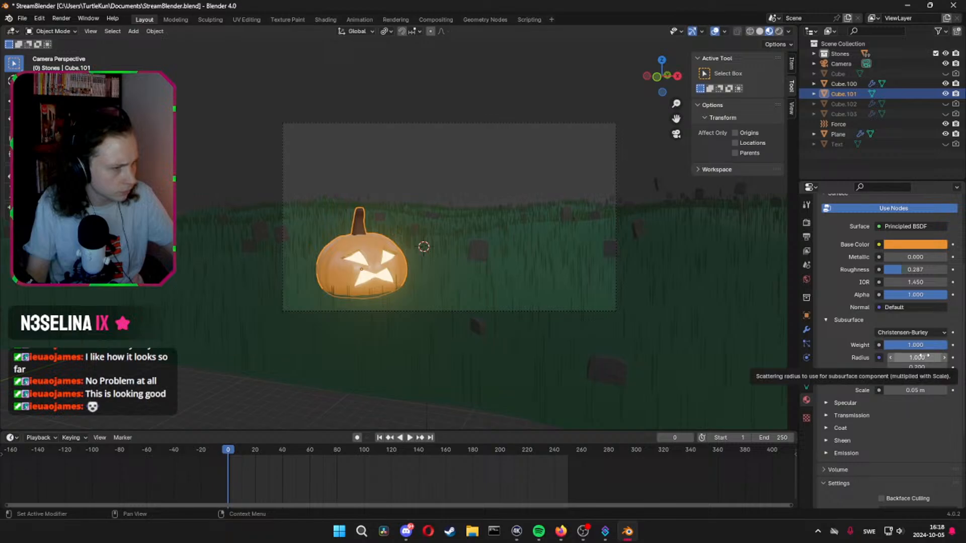
# Raise the outer pumpkin material's Subsurface Scale to about 9.05 m and check it in a render
pyautogui.moveTo(914, 390); pyautogui.dragTo(963, 390)
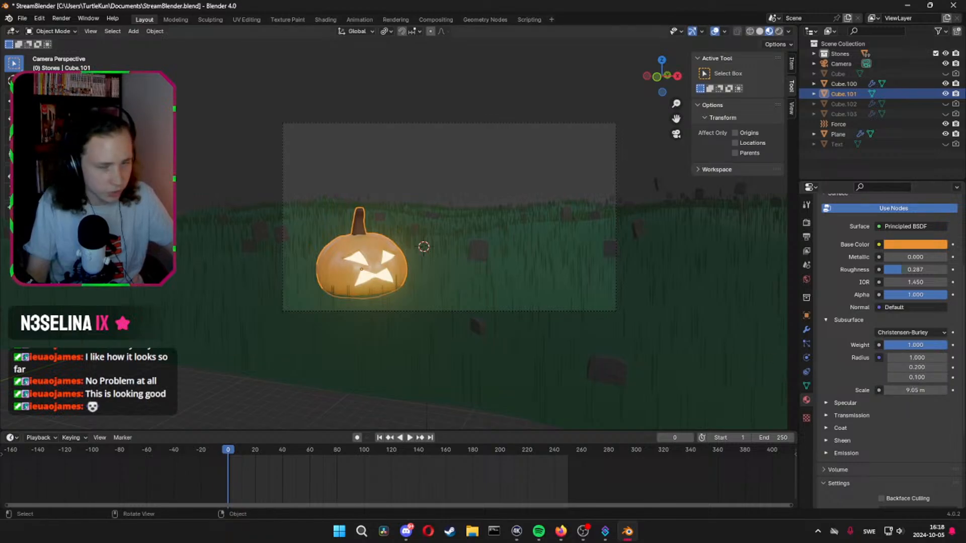
pyautogui.click(61, 18)
pyautogui.click(72, 31)
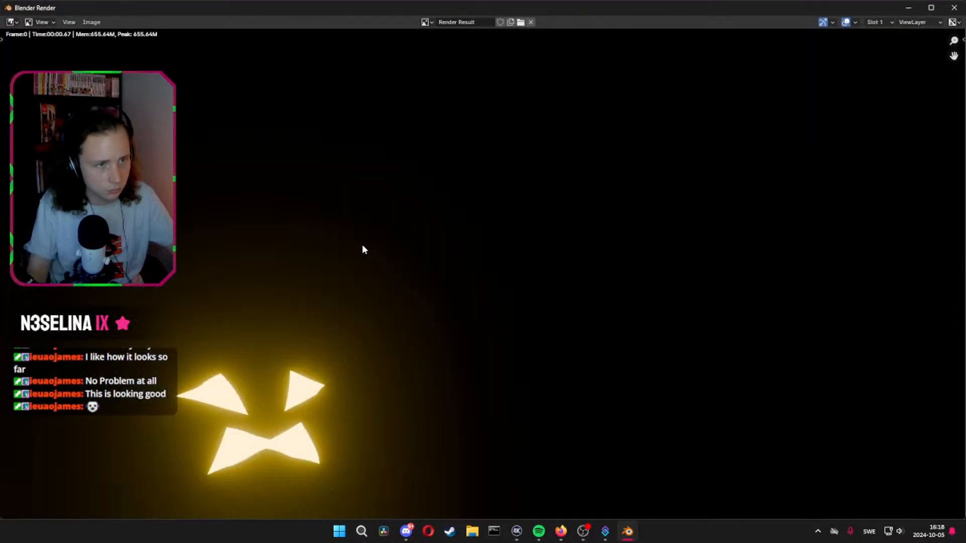
pyautogui.click(953, 8)
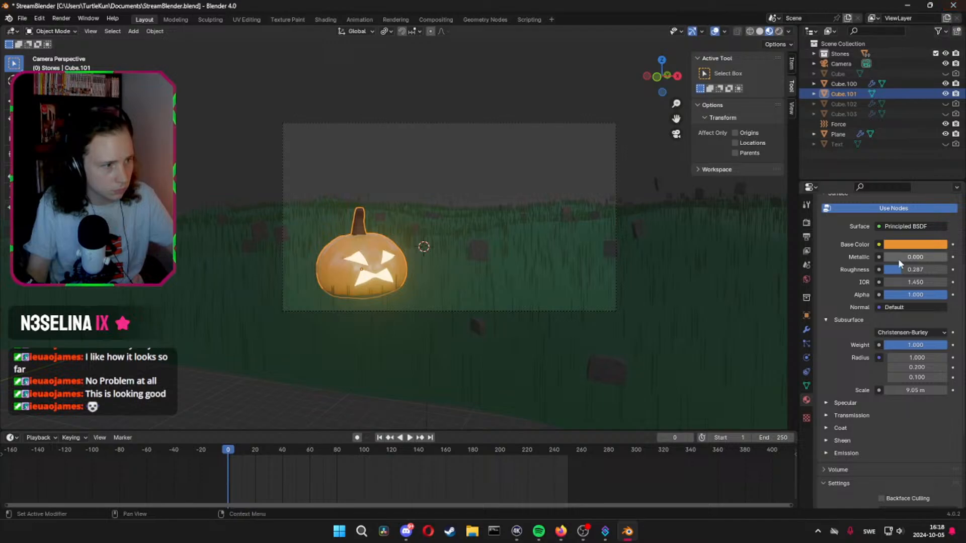
# Save the file, then render the scene with the first Subsurface Radius value set to 29.5 and close the render
pyautogui.hotkey('ctrl', 's')
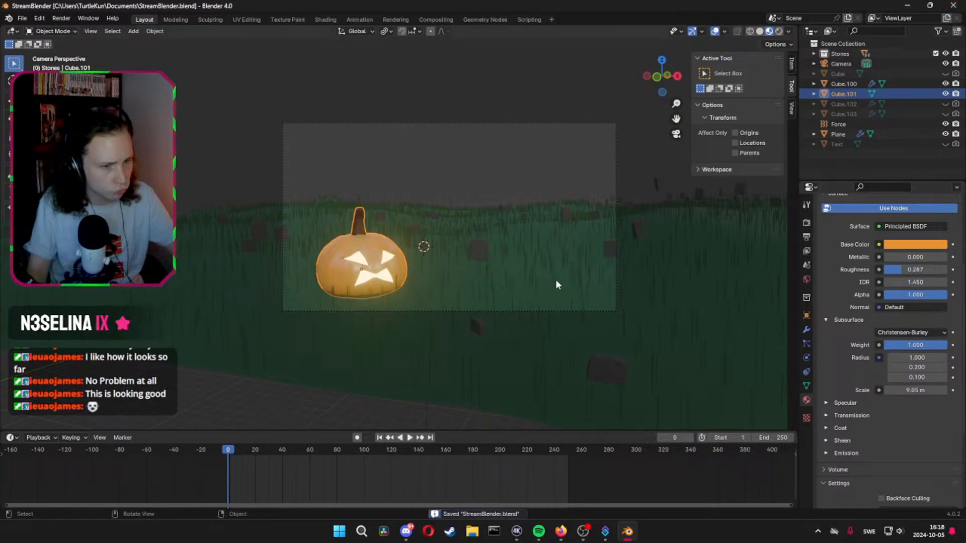
pyautogui.click(916, 357)
pyautogui.write('29.5')
pyautogui.press('Return')
pyautogui.click(61, 18)
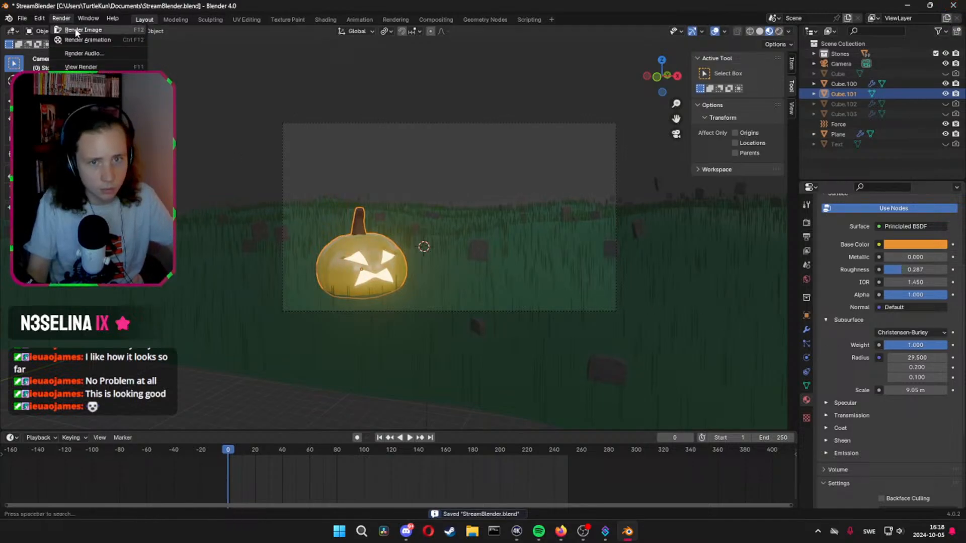
pyautogui.click(76, 32)
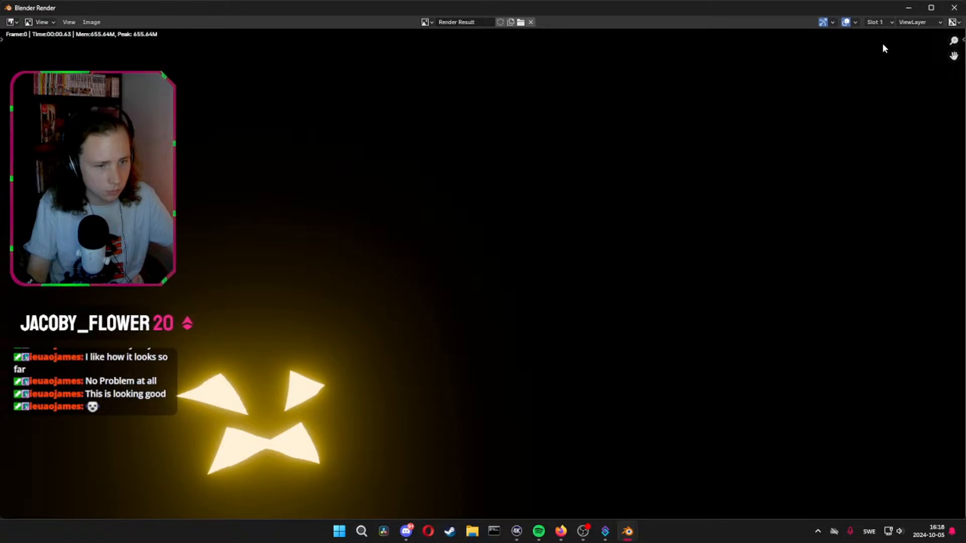
pyautogui.click(954, 8)
# Switch the outer pumpkin's subsurface method to Random Walk and set its Subsurface Scale to 1 m
pyautogui.scroll(-4, 875, 320)
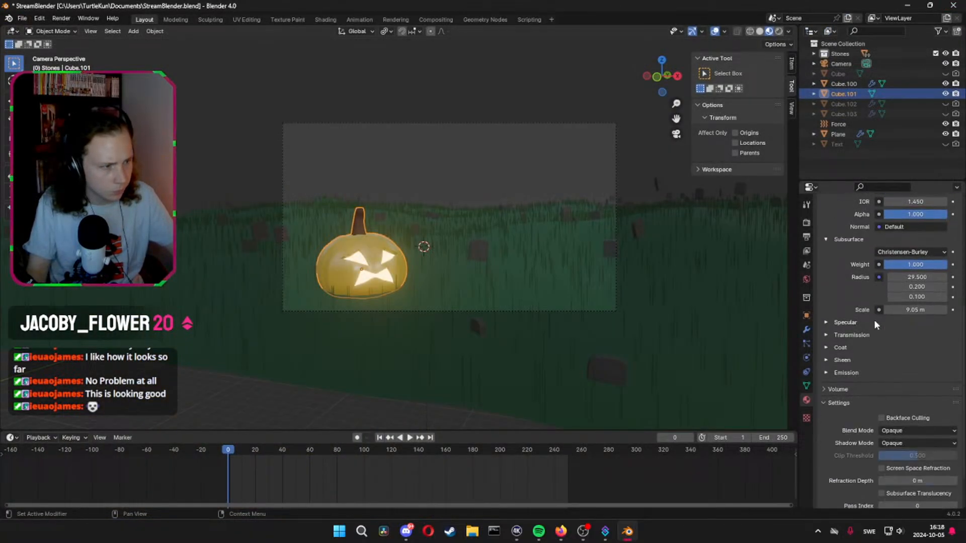
pyautogui.click(915, 257)
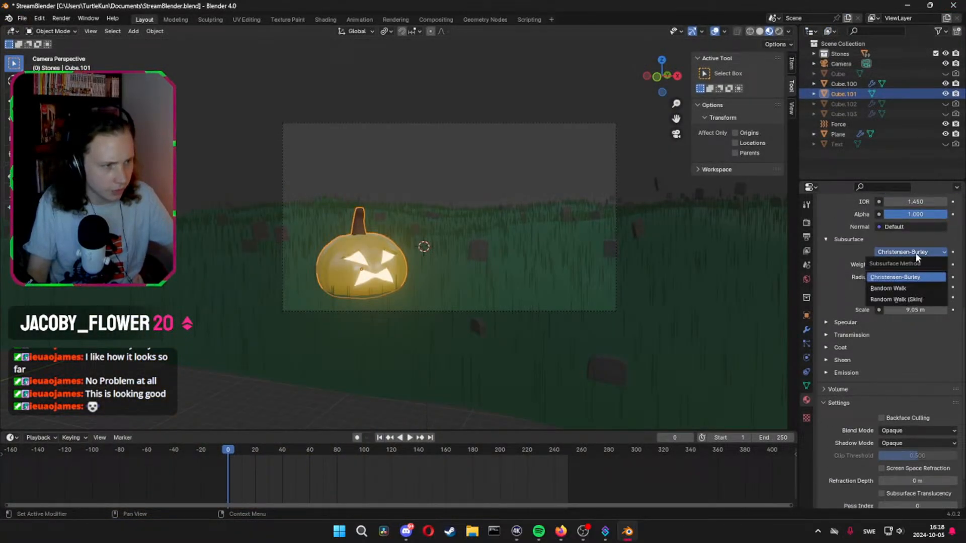
pyautogui.click(910, 293)
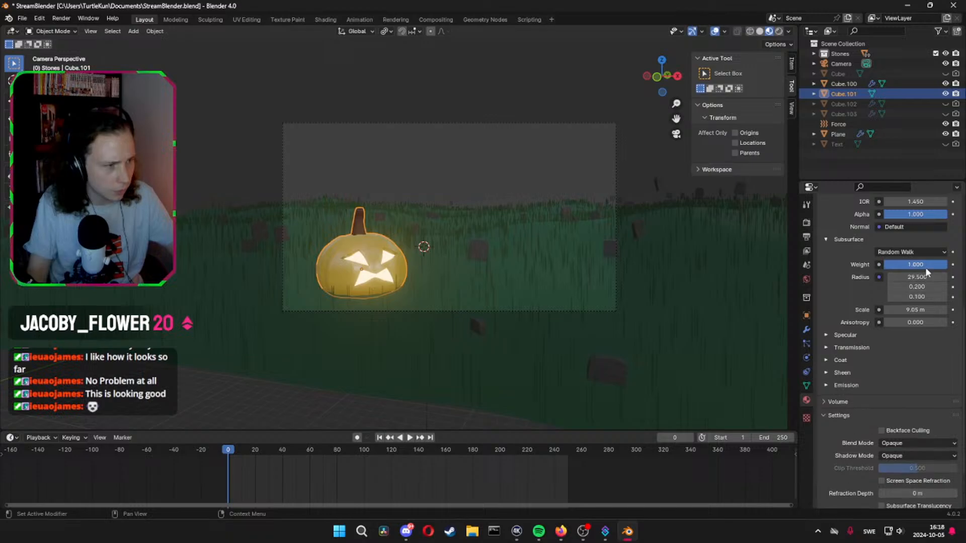
pyautogui.moveTo(920, 311); pyautogui.dragTo(890, 311)
pyautogui.click(920, 311)
pyautogui.write('1')
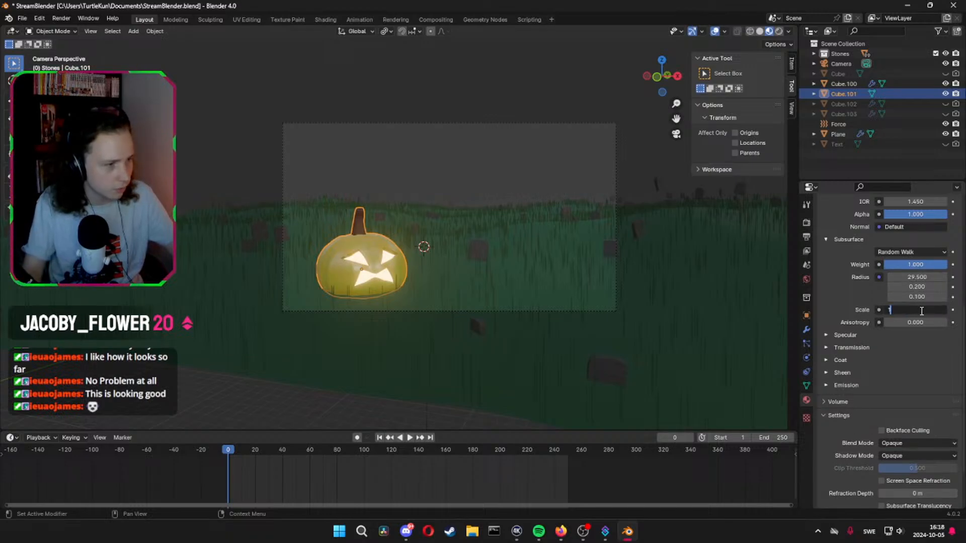
pyautogui.press('Return')
# Add a UV sphere to the scene and raise it along the Z axis high above the grass field
pyautogui.scroll(4, 424, 272)
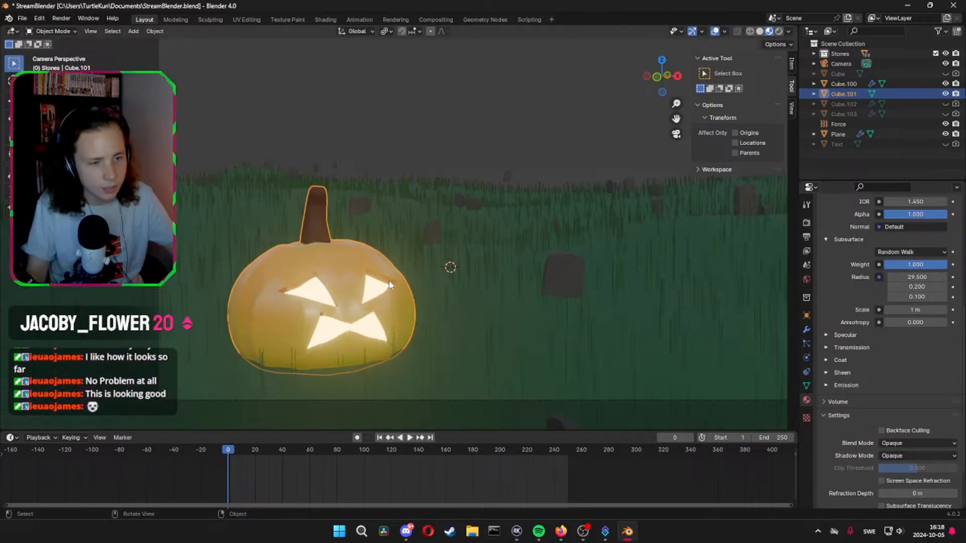
pyautogui.scroll(-4, 553, 318)
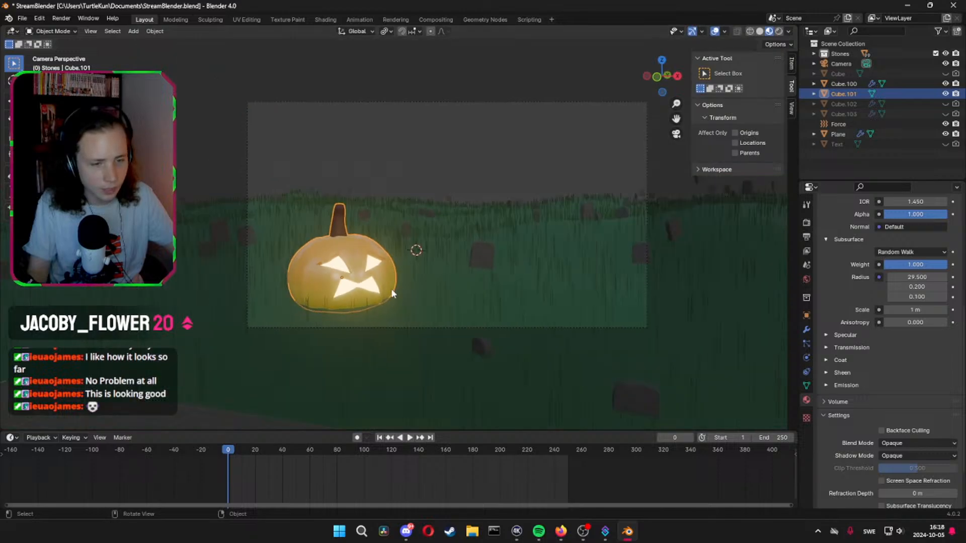
pyautogui.keyDown('shift'); pyautogui.moveTo(446, 284); pyautogui.dragTo(419, 314, button='middle'); pyautogui.keyUp('shift')
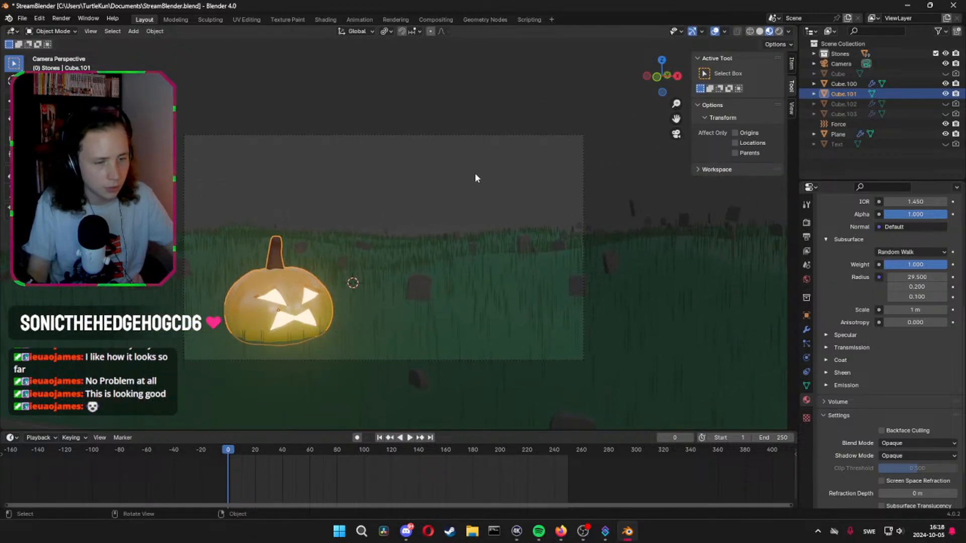
pyautogui.moveTo(475, 173); pyautogui.dragTo(471, 183, button='middle')
pyautogui.scroll(-6, 471, 179)
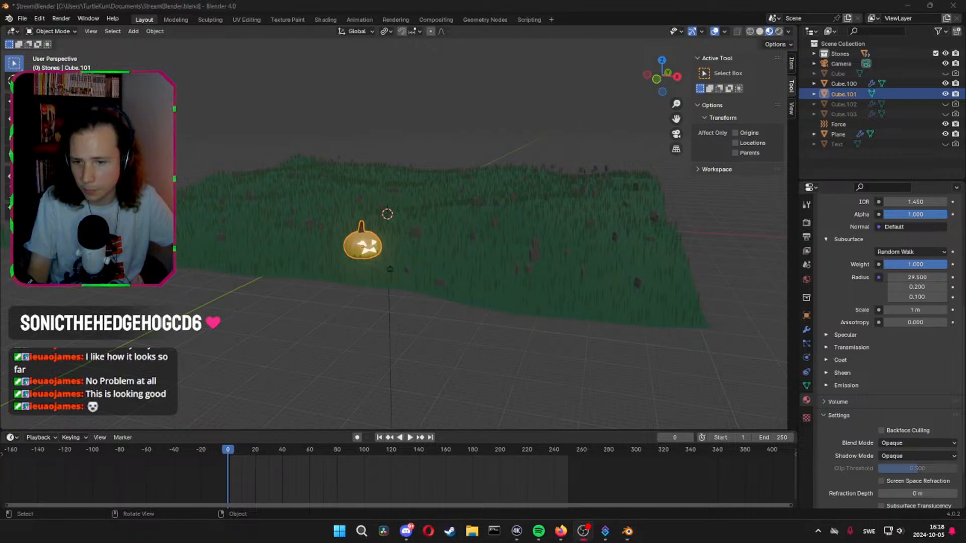
pyautogui.keyDown('shift'); pyautogui.moveTo(500, 239); pyautogui.dragTo(518, 274, button='middle'); pyautogui.keyUp('shift')
pyautogui.hotkey('shift', 'a')
pyautogui.moveTo(517, 281)
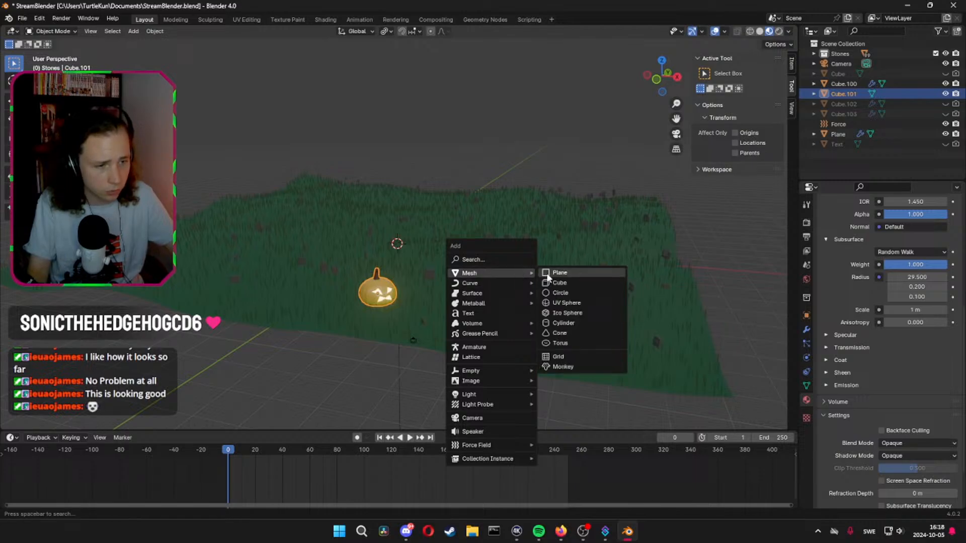
pyautogui.click(569, 303)
pyautogui.press('g')
pyautogui.press('z')
pyautogui.click(581, 152)
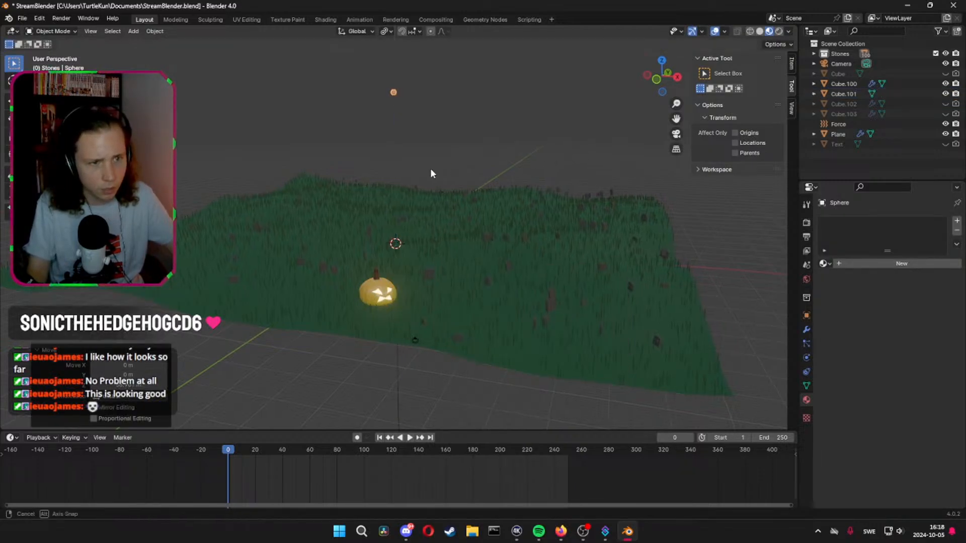
# Scale the sphere up by about 29.3 and move it about 516 m along the Y axis, far behind the field
pyautogui.moveTo(430, 168); pyautogui.dragTo(473, 163, button='middle')
pyautogui.press('s')
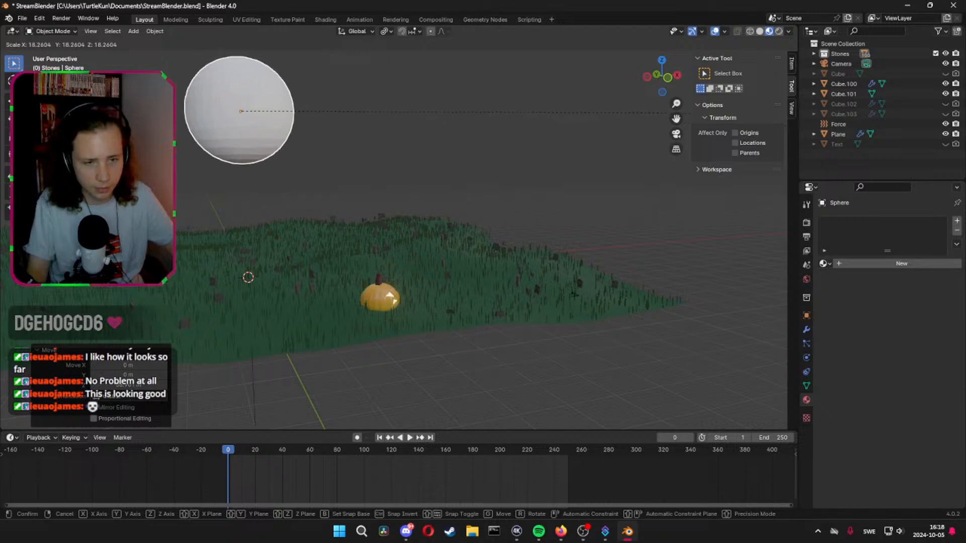
pyautogui.click(604, 162)
pyautogui.press('g')
pyautogui.press('y')
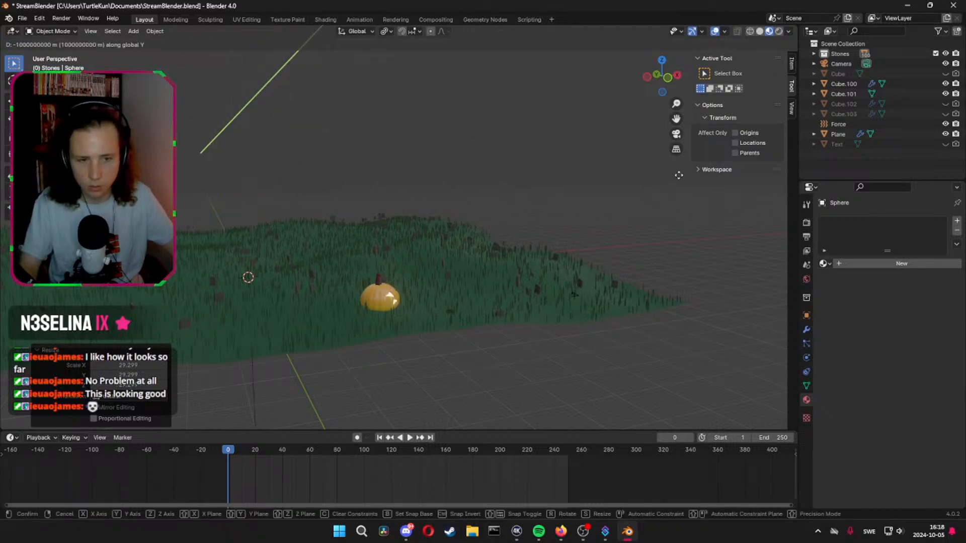
pyautogui.click(701, 202)
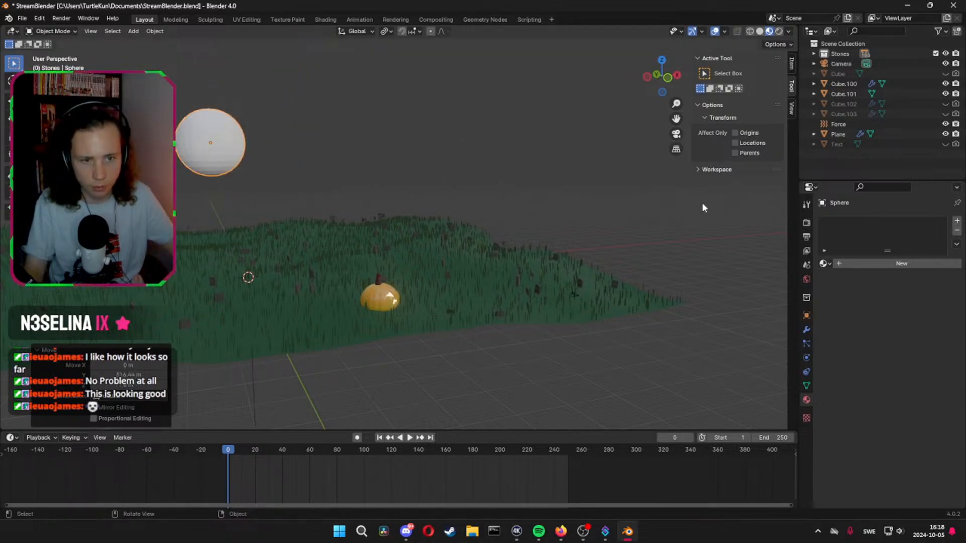
# Move the sphere about 115 m in the negative X direction and adjust its height along the Z axis
pyautogui.moveTo(702, 202); pyautogui.dragTo(578, 202, button='middle')
pyautogui.press('g')
pyautogui.press('x')
pyautogui.click(523, 204)
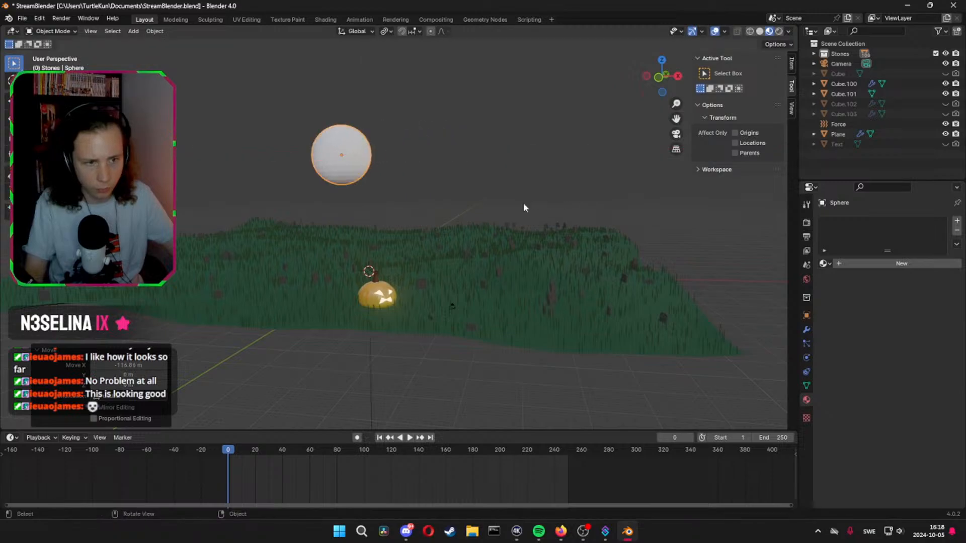
pyautogui.press('g')
pyautogui.press('z')
pyautogui.click(523, 179)
# In camera view, reposition the sphere along the X, Z and Y axes so it sits inside the frame's upper-left sky, above the pumpkin
pyautogui.click(676, 135)
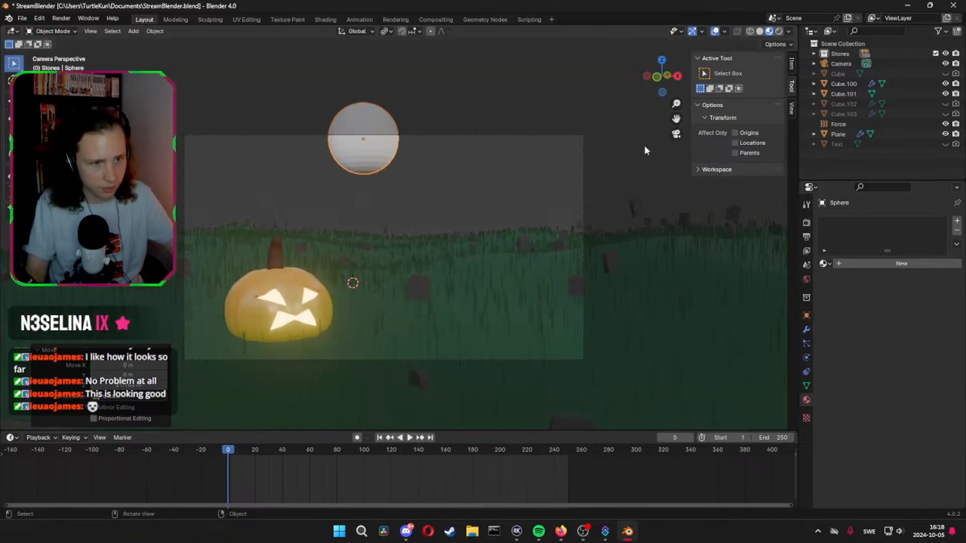
pyautogui.press('g')
pyautogui.press('x')
pyautogui.press('z')
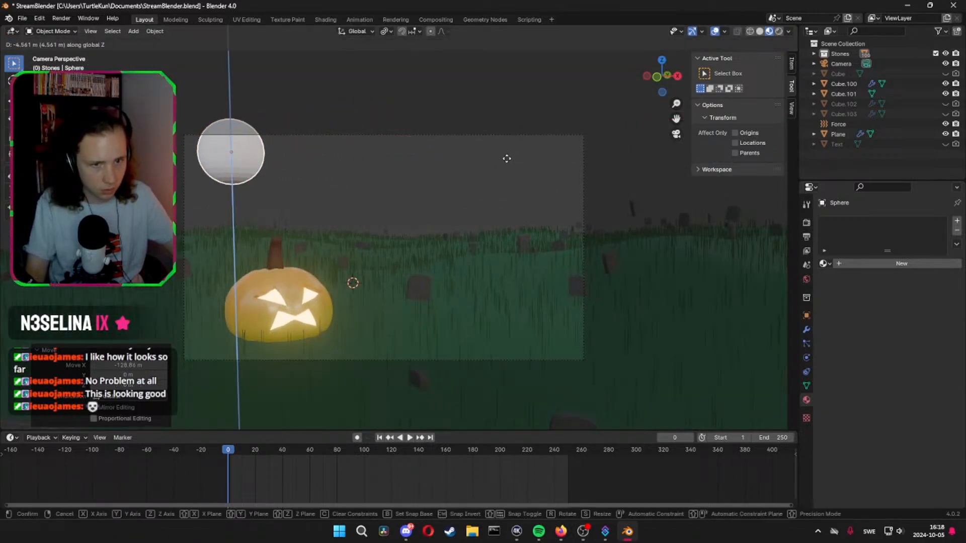
pyautogui.press('y')
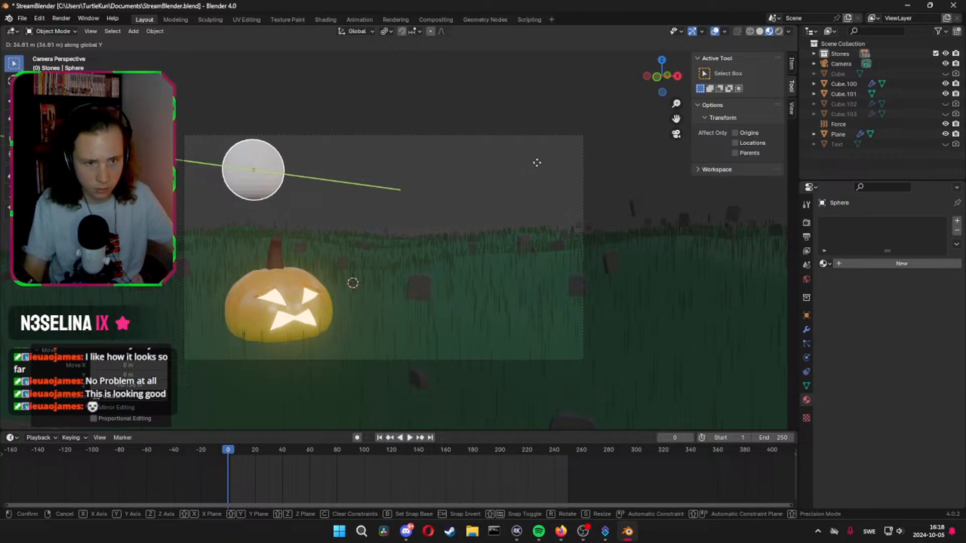
pyautogui.click(537, 161)
# Shade the sphere smooth and give it a level 4 subdivision surface
pyautogui.rightClick(257, 177)
pyautogui.click(252, 158)
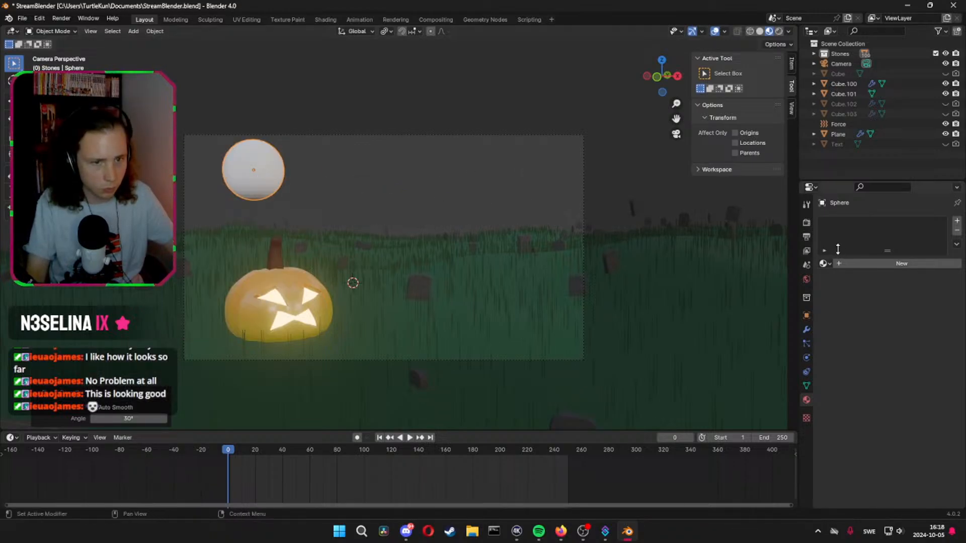
pyautogui.rightClick(266, 187)
pyautogui.click(265, 187)
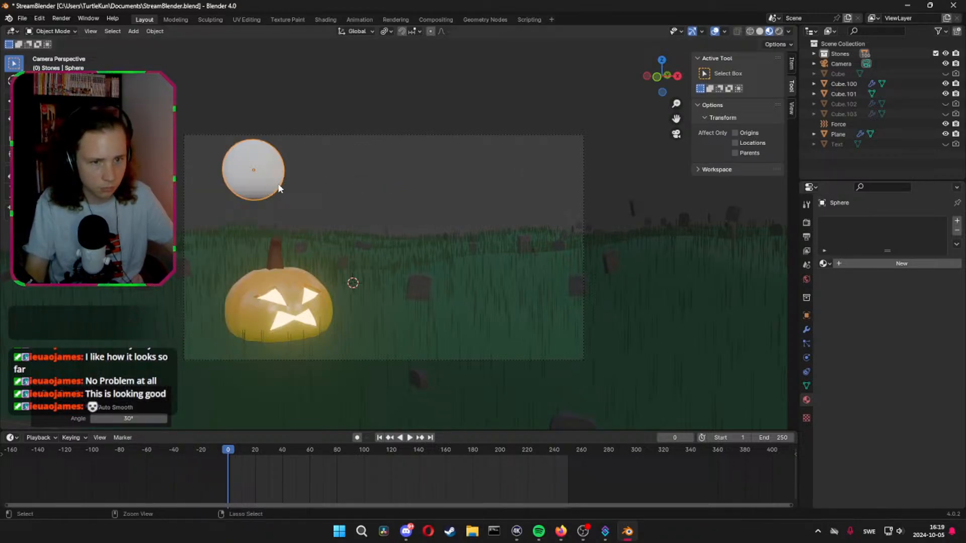
pyautogui.hotkey('ctrl', '4')
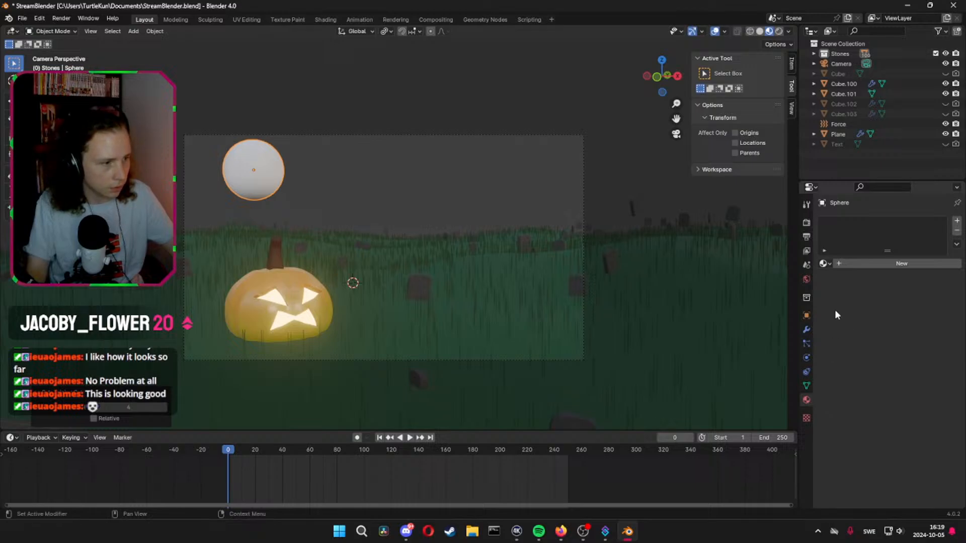
# Create a new material for the sphere and set its Base Color to light blue
pyautogui.click(850, 265)
pyautogui.click(905, 345)
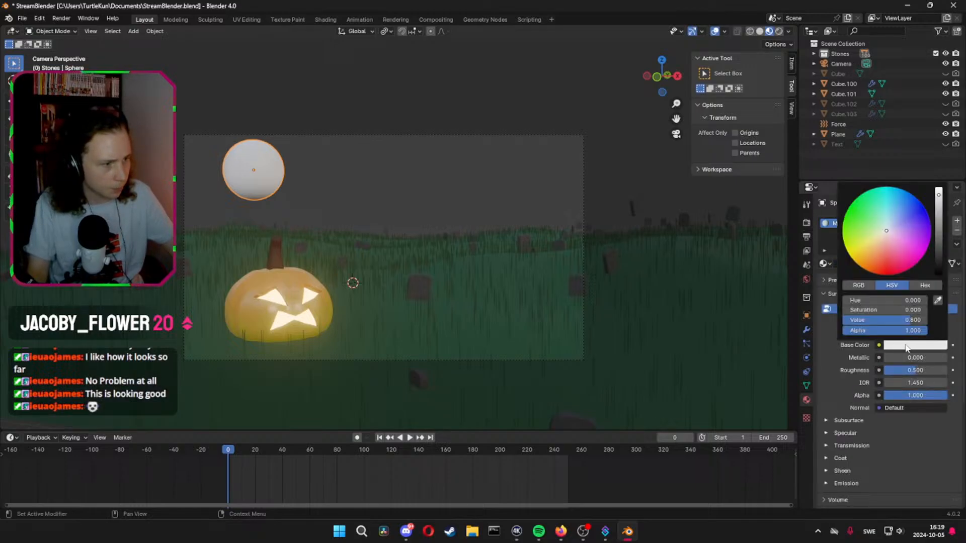
pyautogui.click(888, 226)
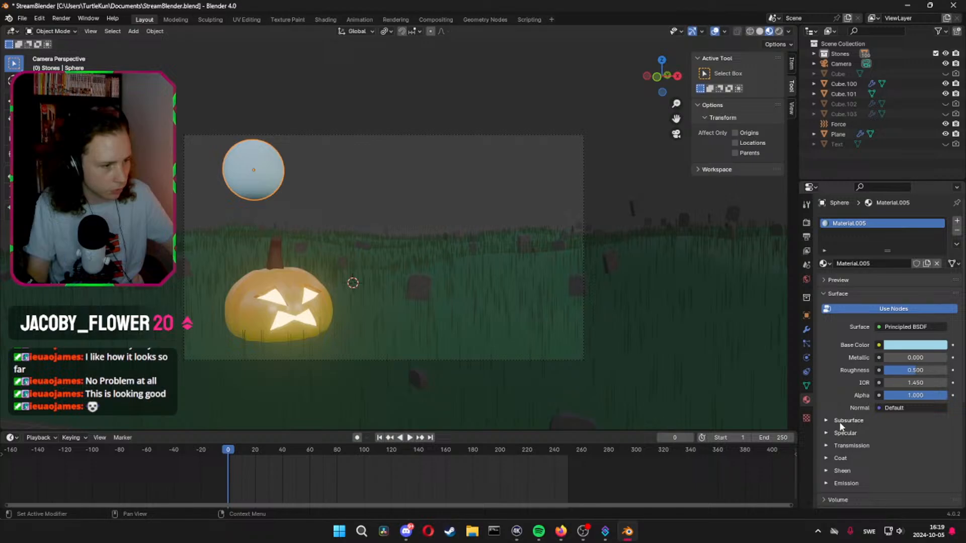
# Give the sphere's material a pale cyan emission color and an emission strength of 11.3
pyautogui.click(824, 482)
pyautogui.scroll(-3, 901, 467)
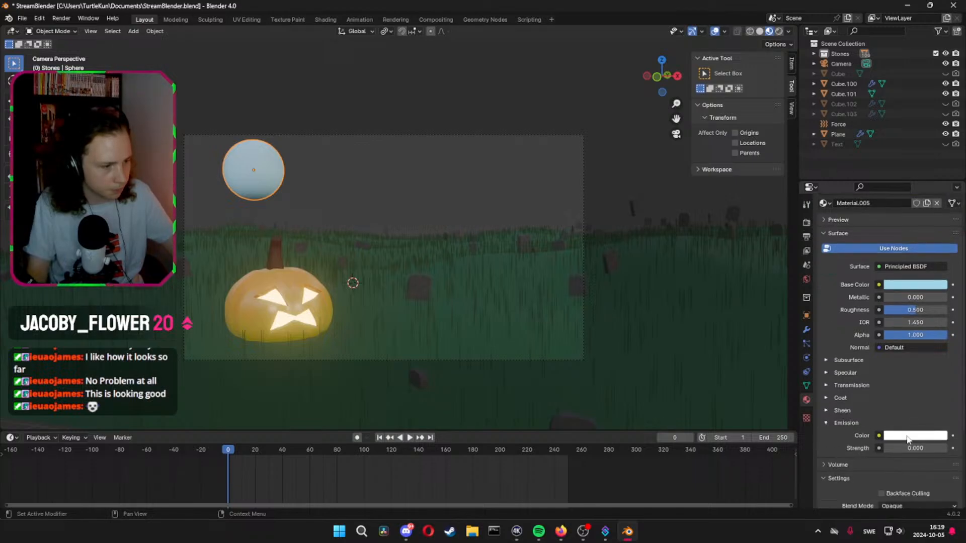
pyautogui.click(908, 437)
pyautogui.moveTo(887, 314); pyautogui.dragTo(886, 308)
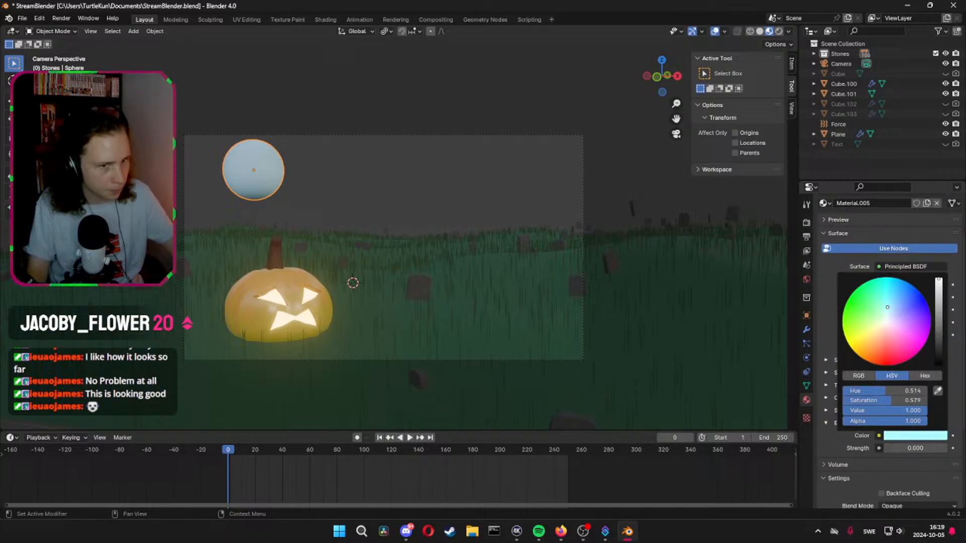
pyautogui.click(909, 444)
pyautogui.write('8.3')
pyautogui.press('Return')
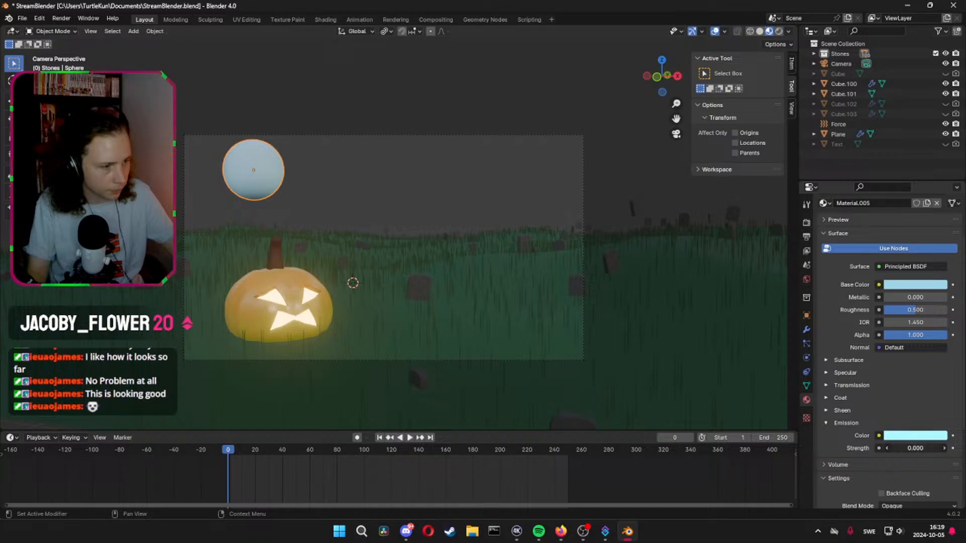
pyautogui.moveTo(915, 449); pyautogui.dragTo(930, 448)
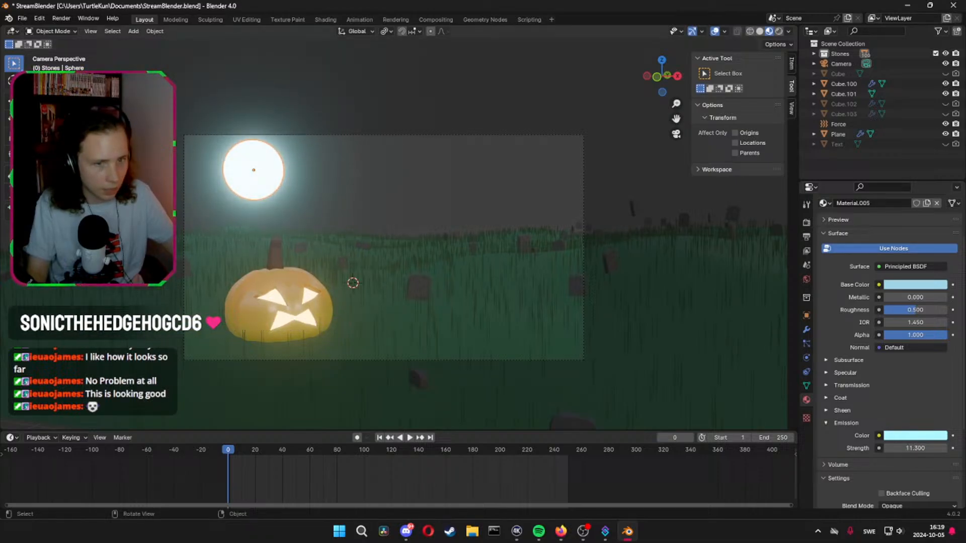
# Render a test image of the scene, close it, and lower the sphere's emission strength to 5.15
pyautogui.click(61, 18)
pyautogui.click(93, 30)
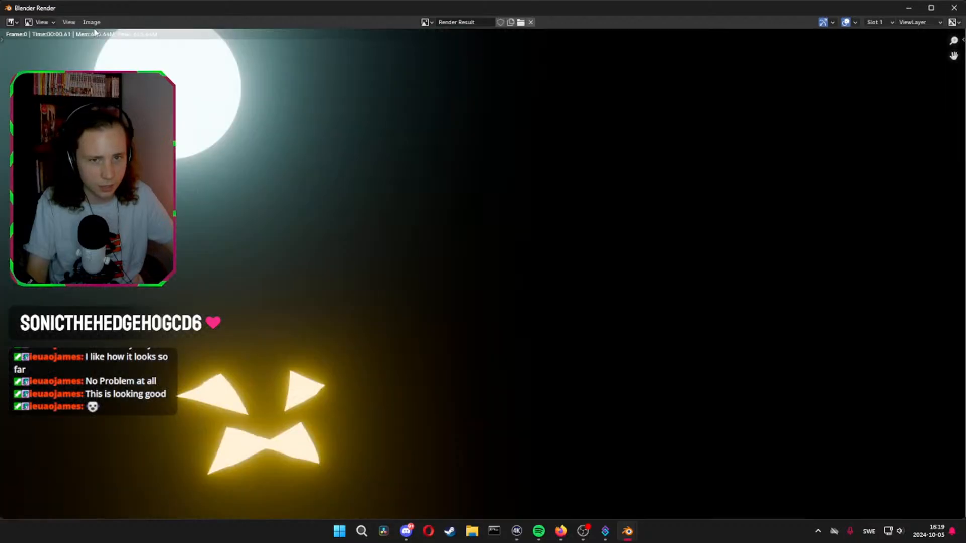
pyautogui.scroll(-4, 196, 150)
pyautogui.scroll(3, 195, 152)
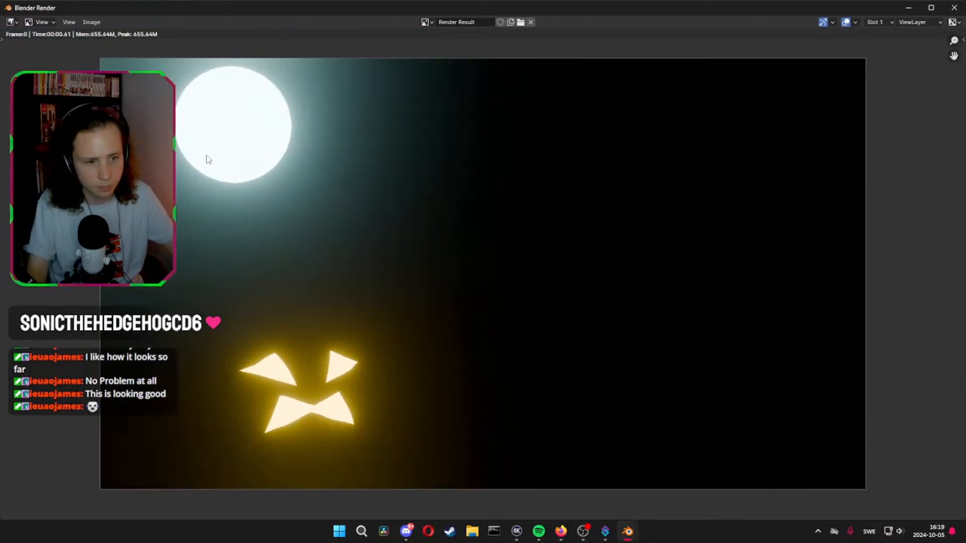
pyautogui.click(956, 10)
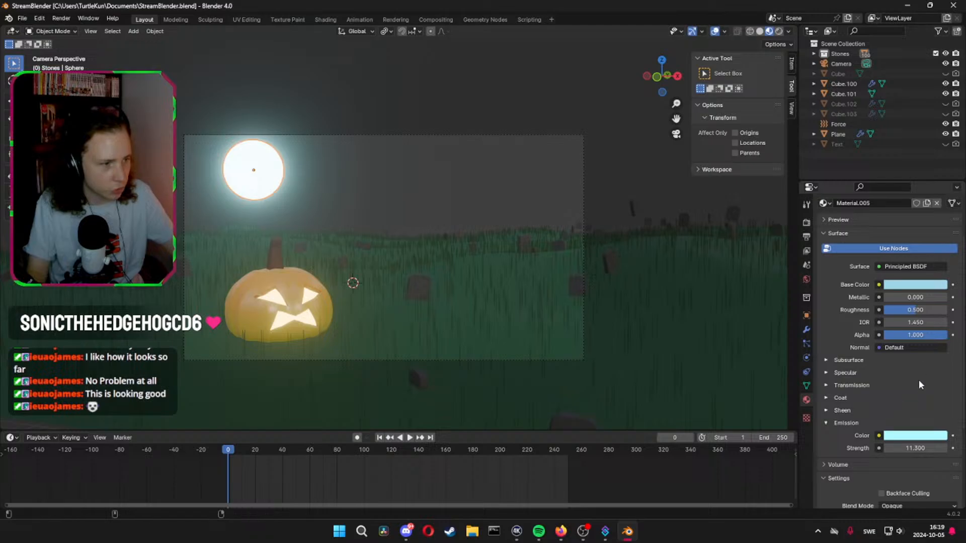
pyautogui.moveTo(915, 448); pyautogui.dragTo(876, 448)
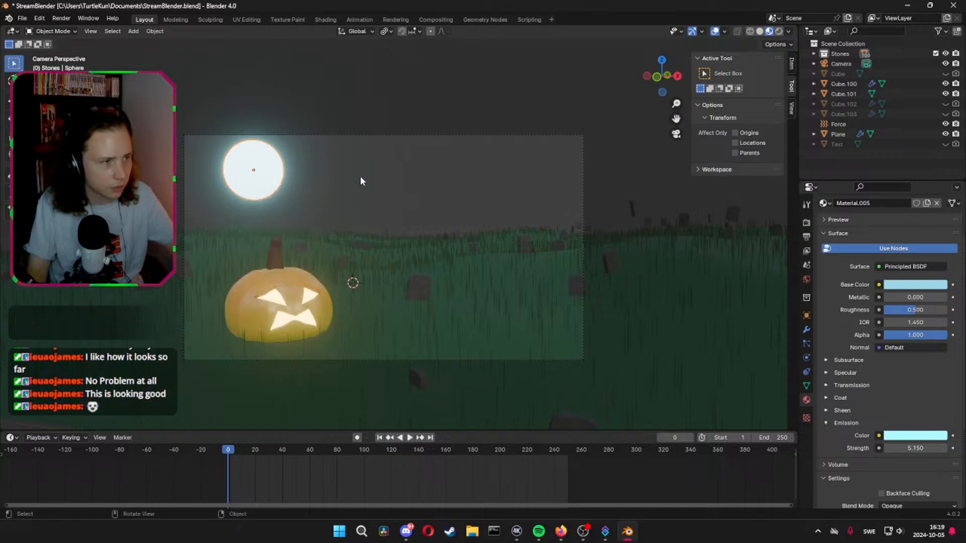
# Add a Sun light and rotate it freehand from two viewing angles so it shines obliquely across the graveyard
pyautogui.hotkey('shift', 'a')
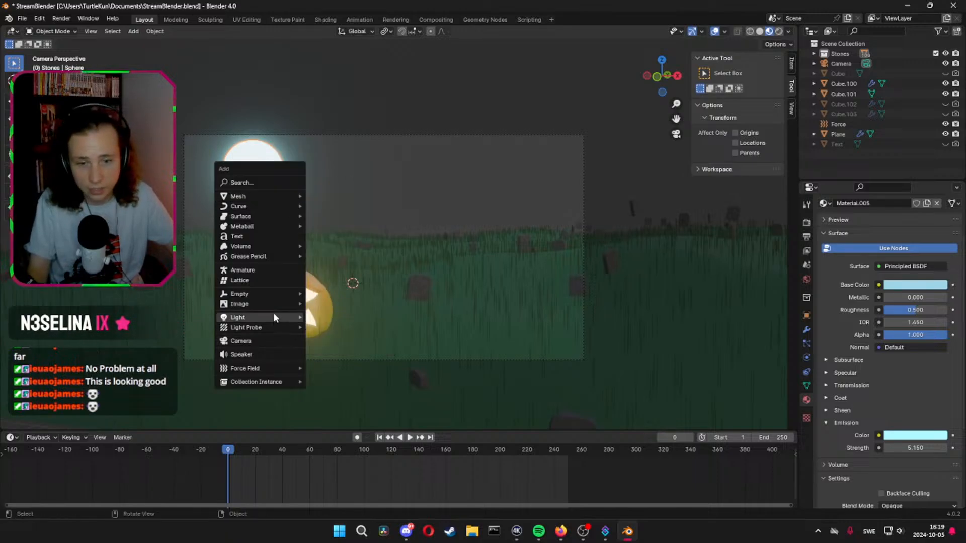
pyautogui.moveTo(290, 317)
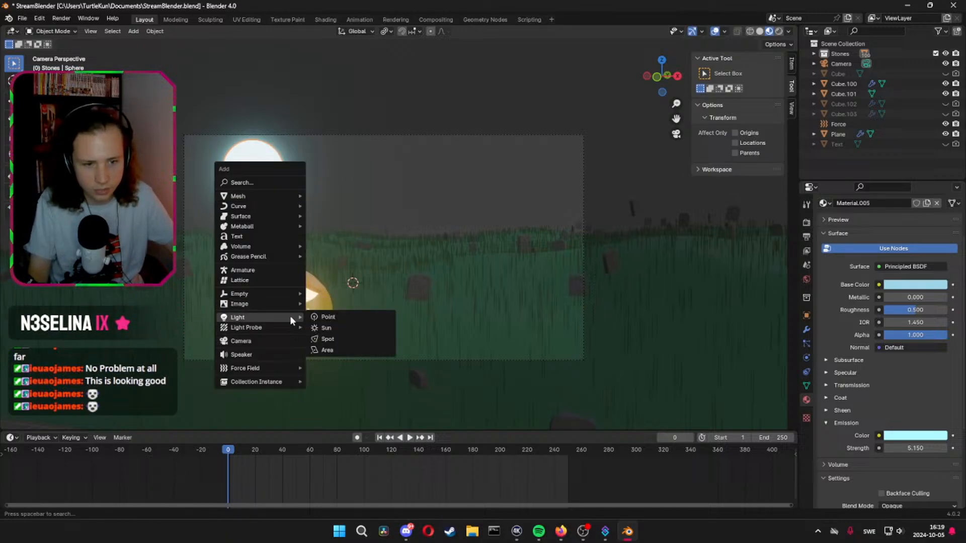
pyautogui.click(338, 327)
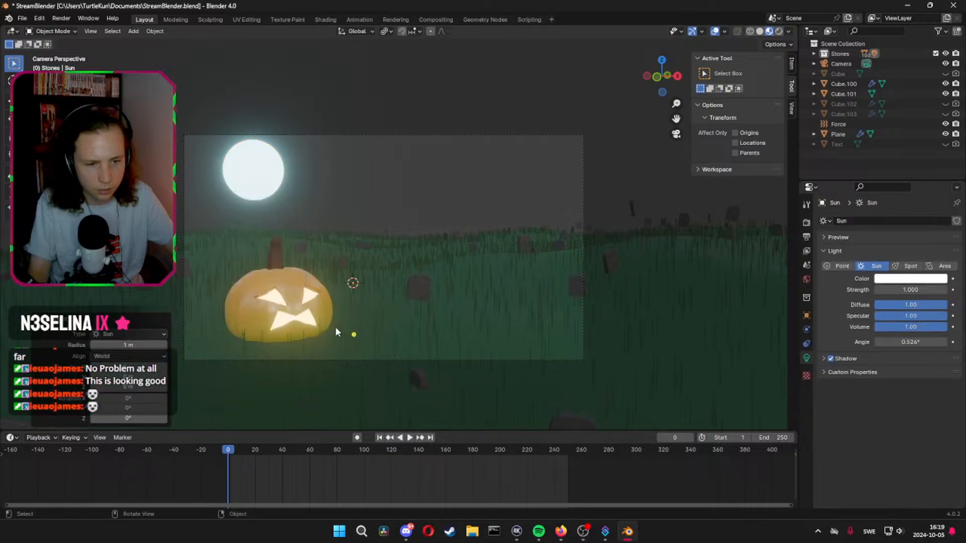
pyautogui.moveTo(389, 236); pyautogui.dragTo(594, 372, button='middle')
pyautogui.press('r')
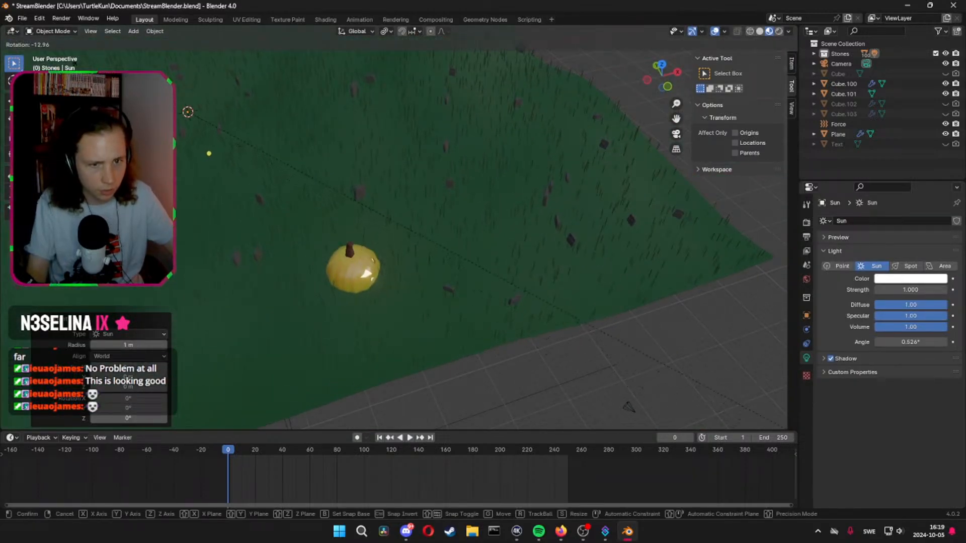
pyautogui.click(136, 113)
pyautogui.moveTo(143, 60); pyautogui.dragTo(138, 392, button='middle')
pyautogui.moveTo(194, 315); pyautogui.dragTo(236, 386, button='middle')
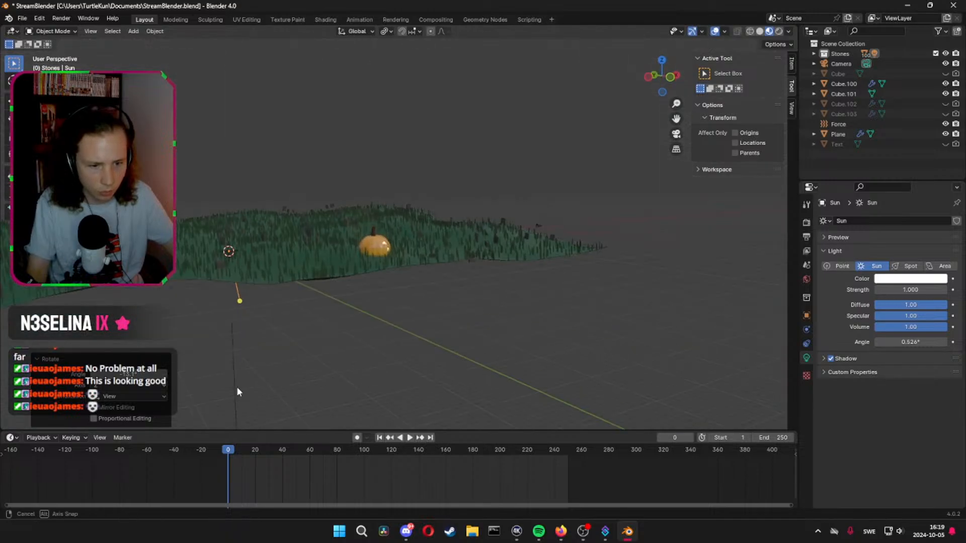
pyautogui.press('r')
pyautogui.click(363, 380)
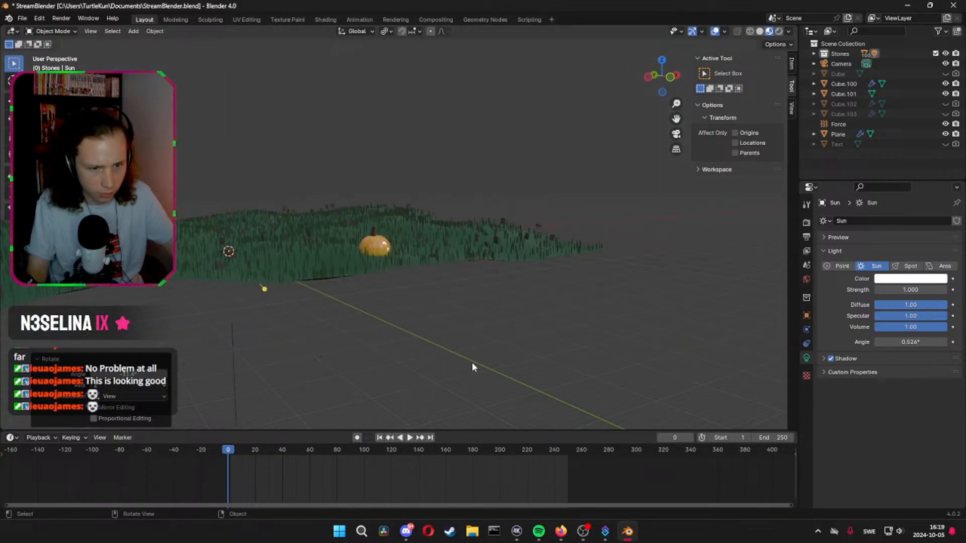
# Set the sun light's color to light blue and return to the camera view
pyautogui.click(914, 278)
pyautogui.moveTo(890, 173); pyautogui.dragTo(899, 157)
pyautogui.click(676, 135)
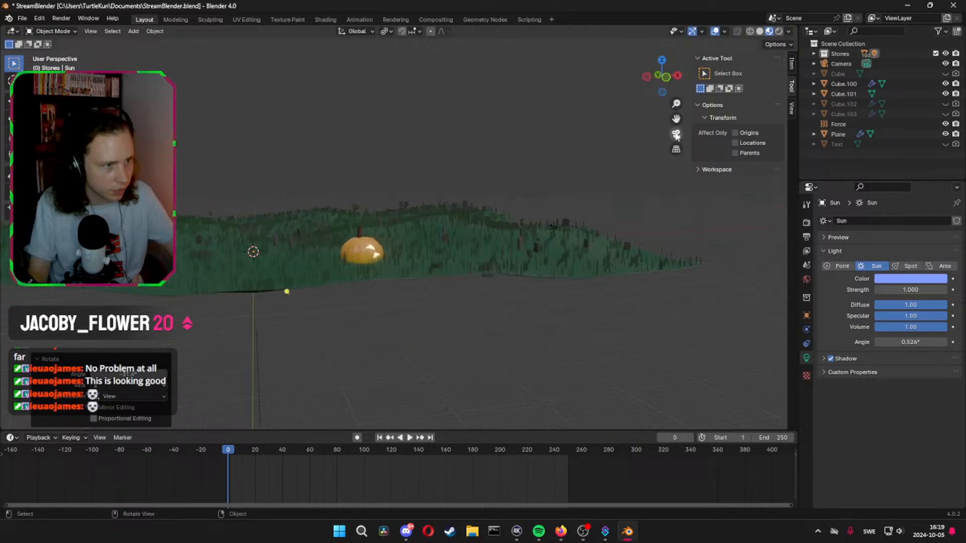
# Save the file and render the camera image to check the blue sun lighting, closing the render when done
pyautogui.click(62, 19)
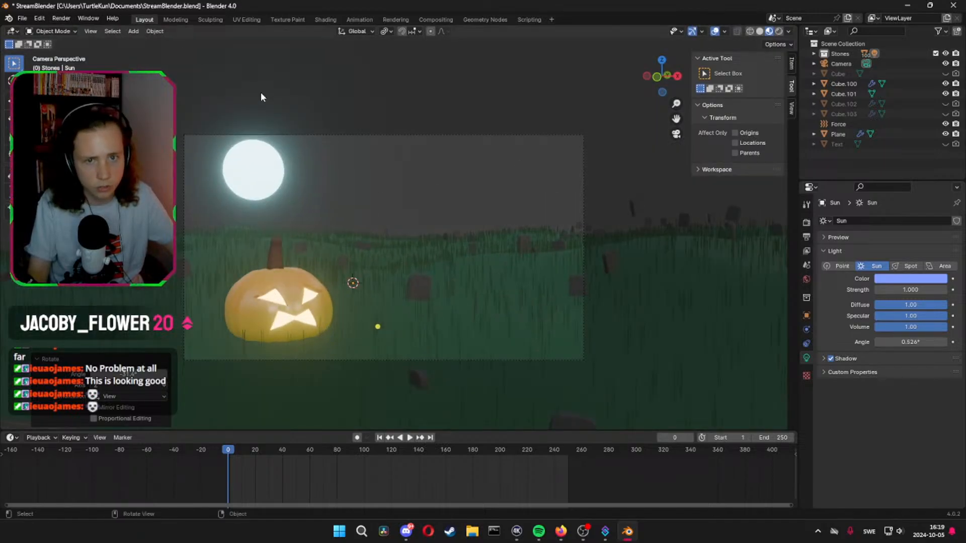
pyautogui.hotkey('ctrl', 's')
pyautogui.click(61, 19)
pyautogui.click(68, 25)
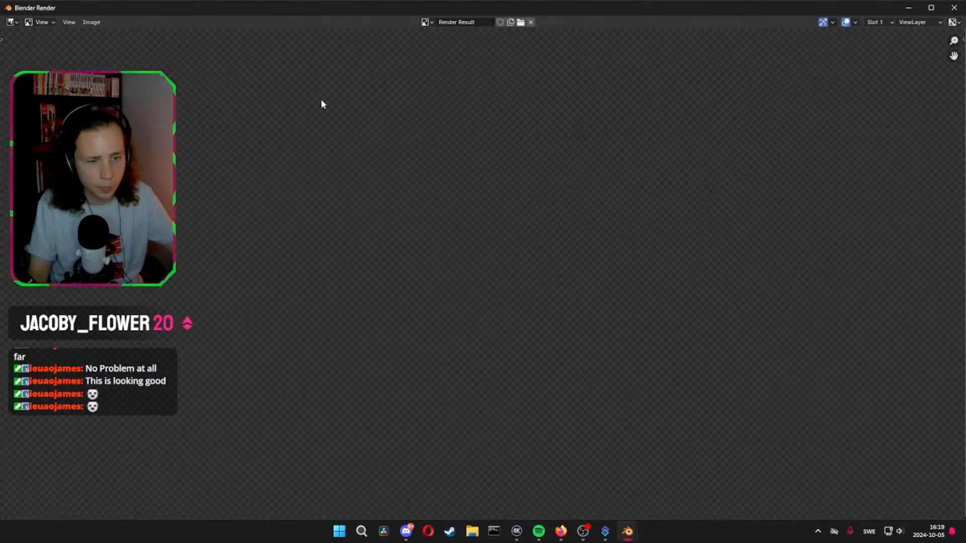
pyautogui.scroll(-3, 512, 177)
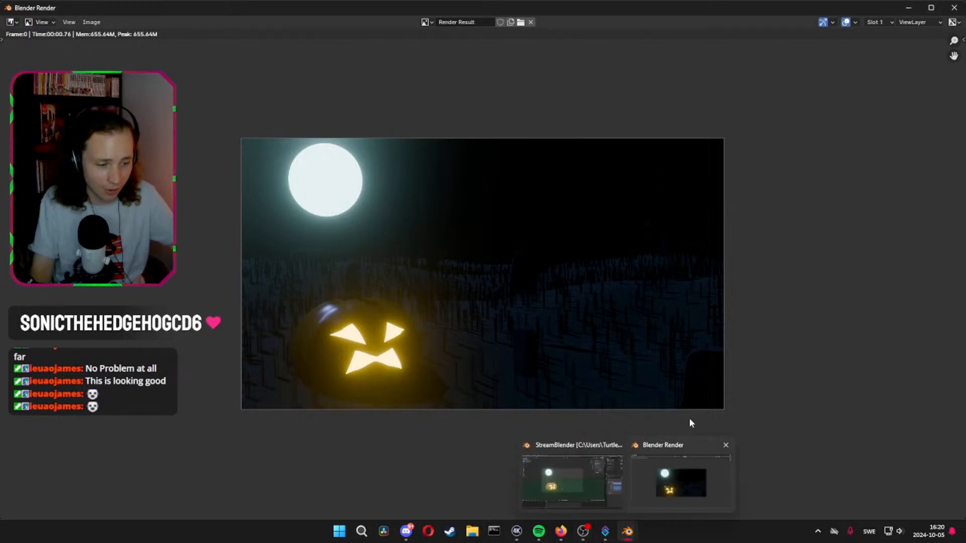
pyautogui.click(951, 7)
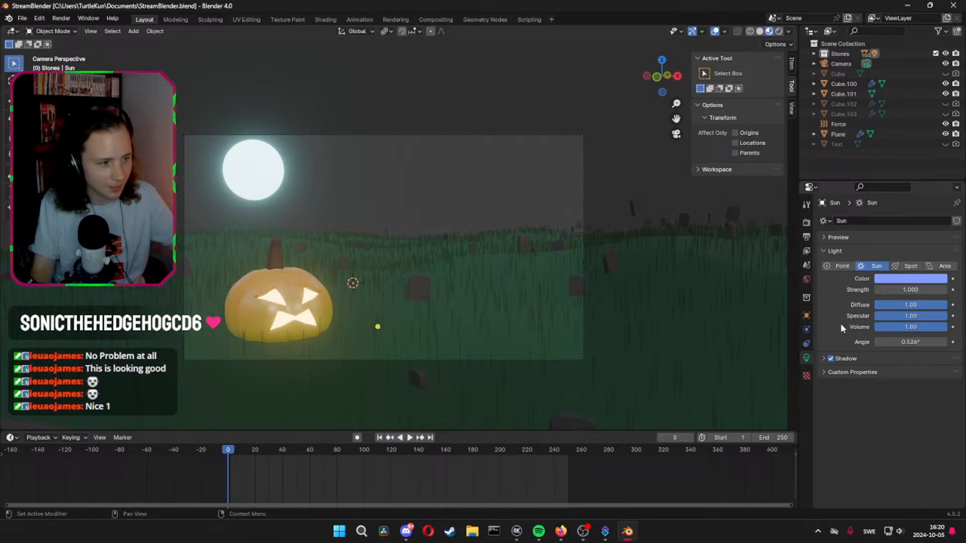
# Set the sun light's strength to 5, and save and render the scene to check the lighting
pyautogui.moveTo(923, 291); pyautogui.dragTo(902, 290)
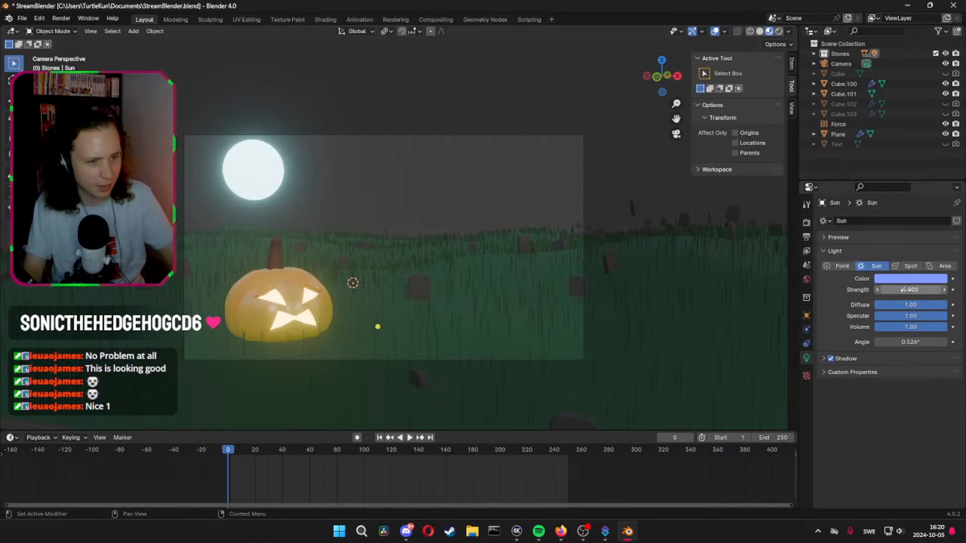
pyautogui.hotkey('ctrl', 's')
pyautogui.click(61, 18)
pyautogui.click(75, 29)
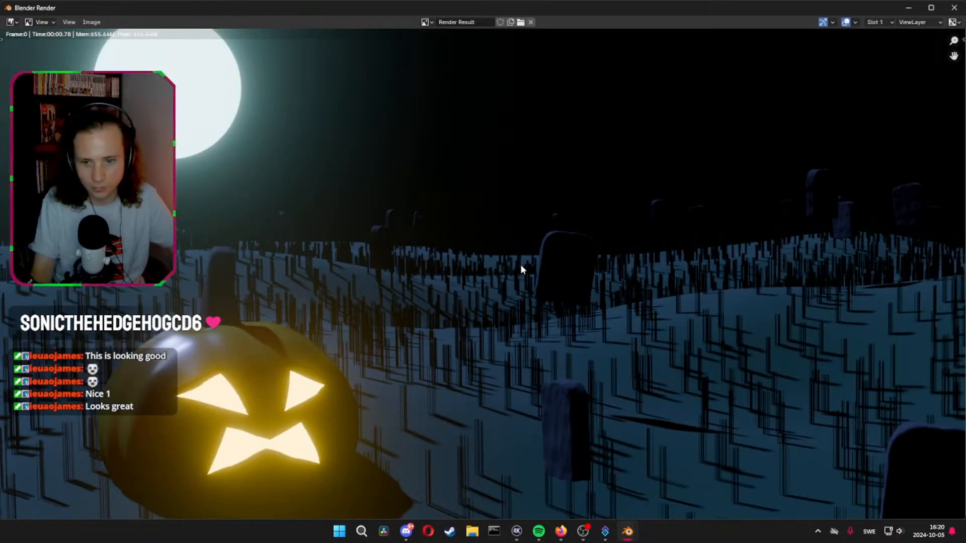
pyautogui.press('Home')
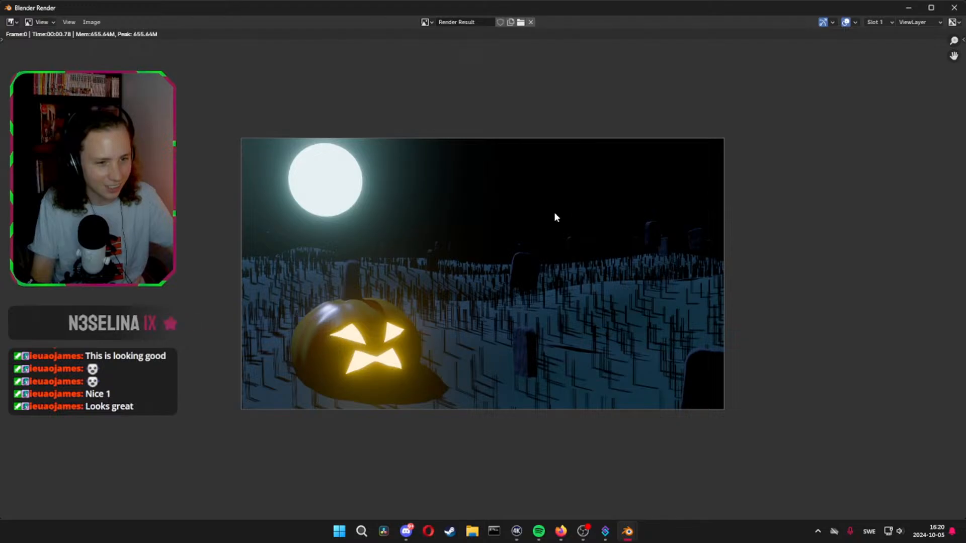
pyautogui.click(954, 7)
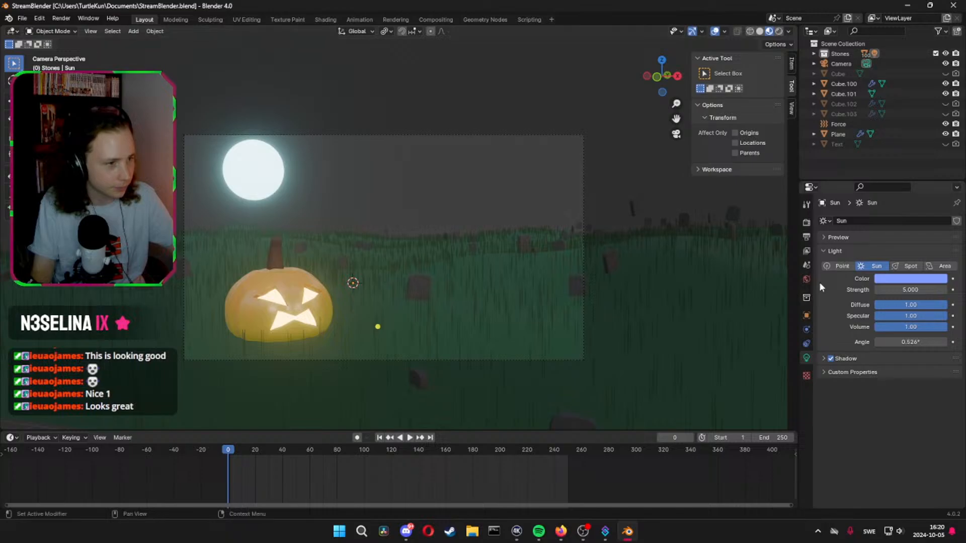
# In the world settings, use an Environment Texture as the background's Color input
pyautogui.click(808, 277)
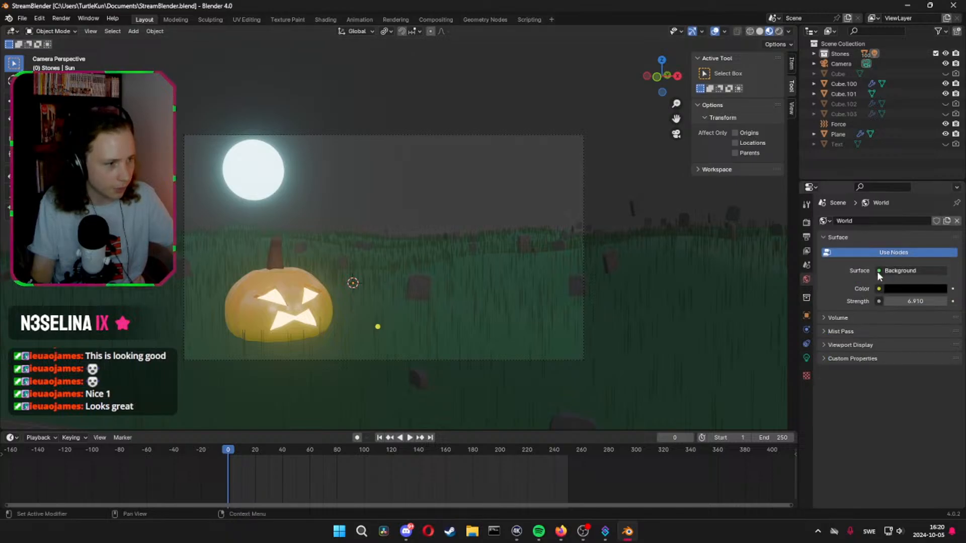
pyautogui.click(877, 272)
pyautogui.click(878, 271)
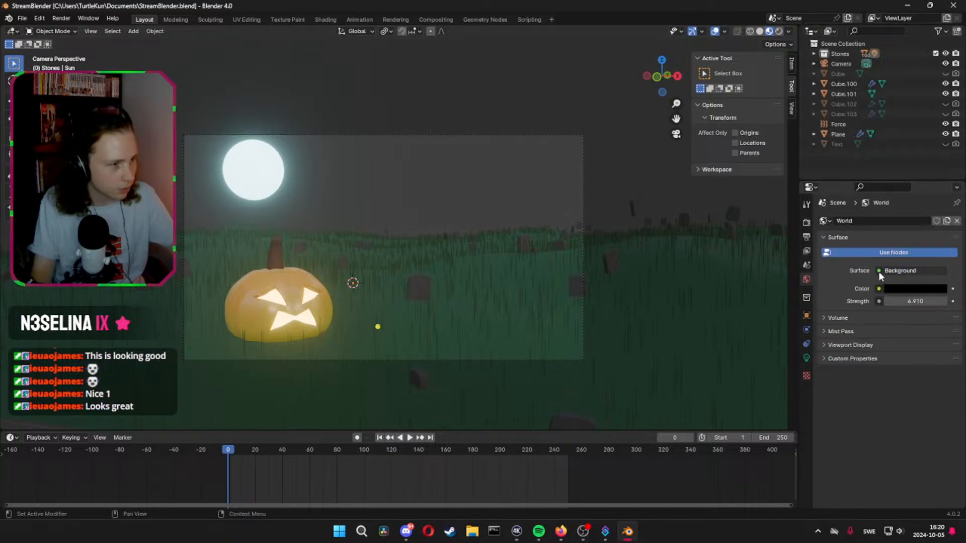
pyautogui.click(879, 270)
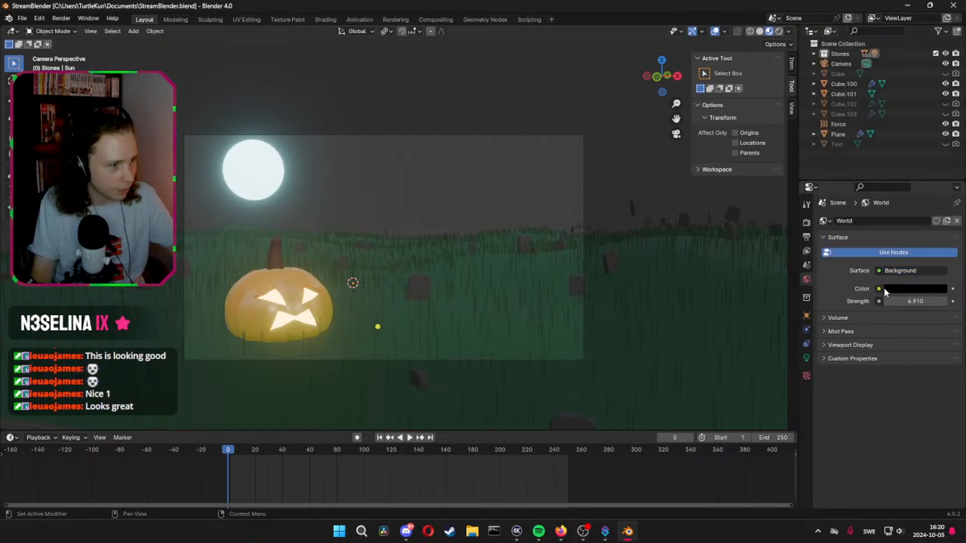
pyautogui.click(879, 288)
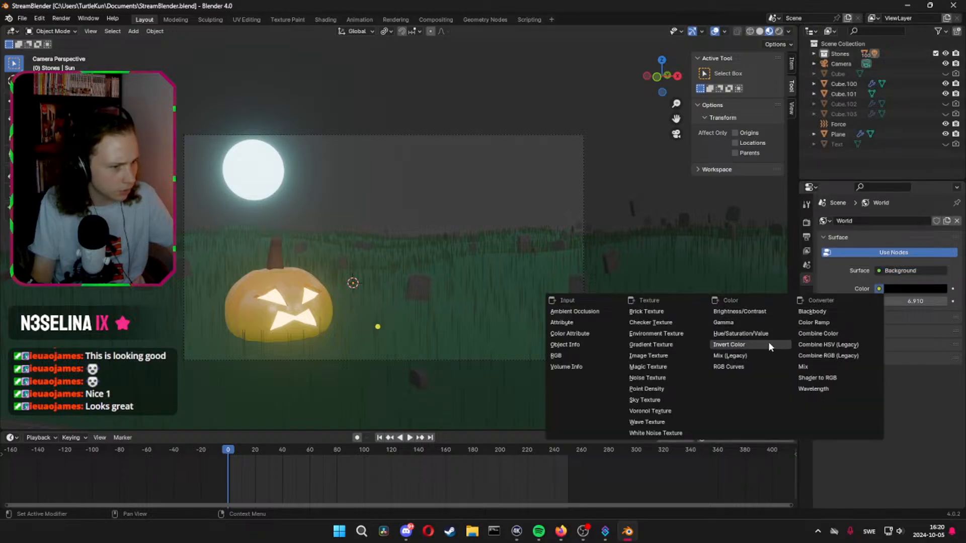
pyautogui.click(653, 334)
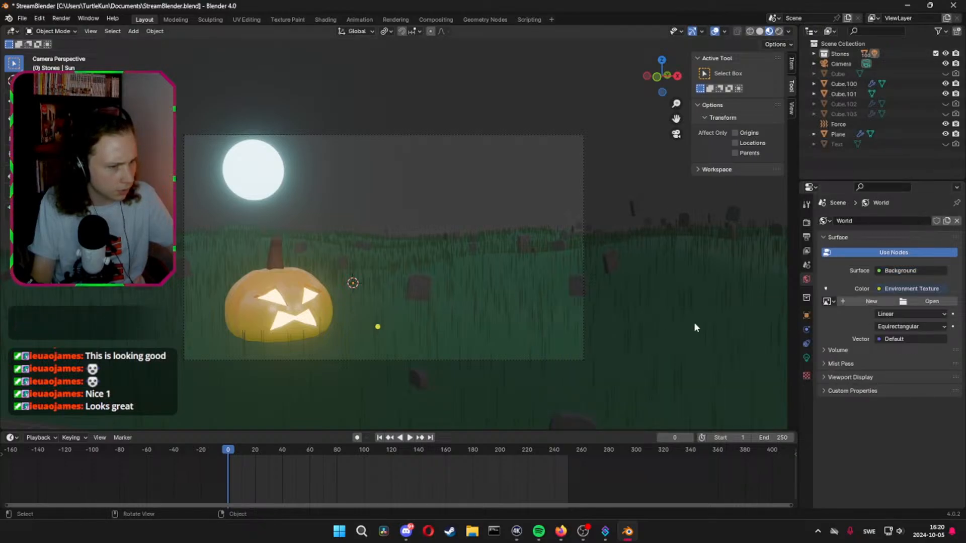
# Load shanghai_bund_4k.exr from the HDRI folder as the world's environment image
pyautogui.click(916, 303)
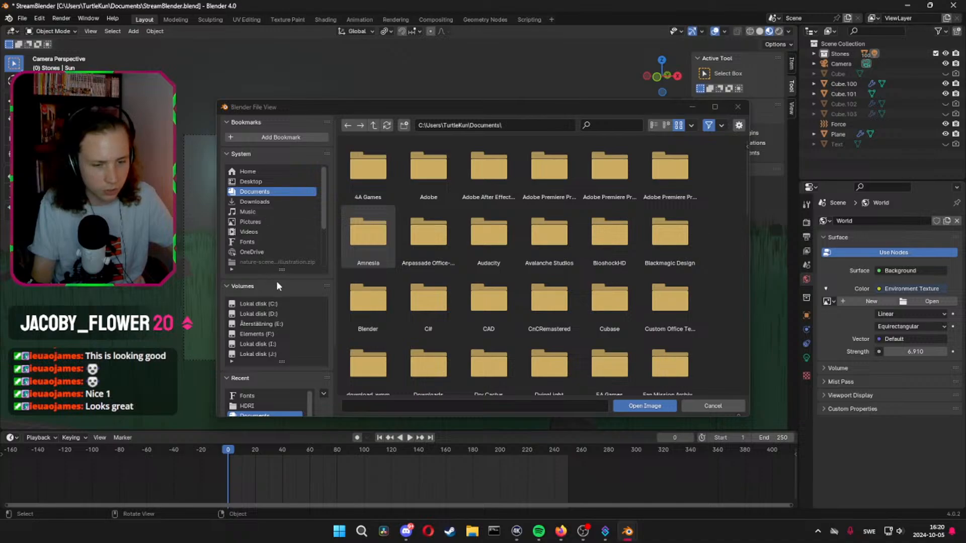
pyautogui.scroll(-3, 296, 323)
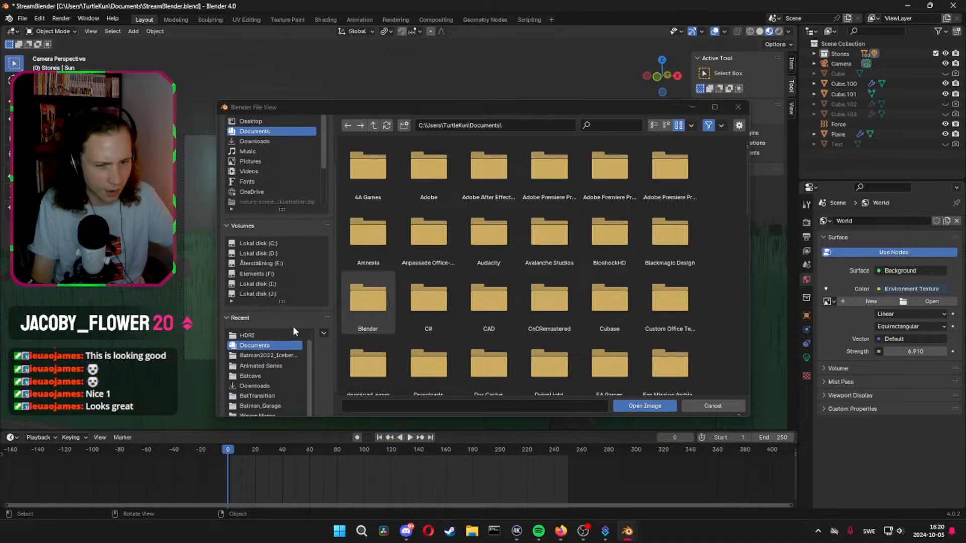
pyautogui.click(262, 335)
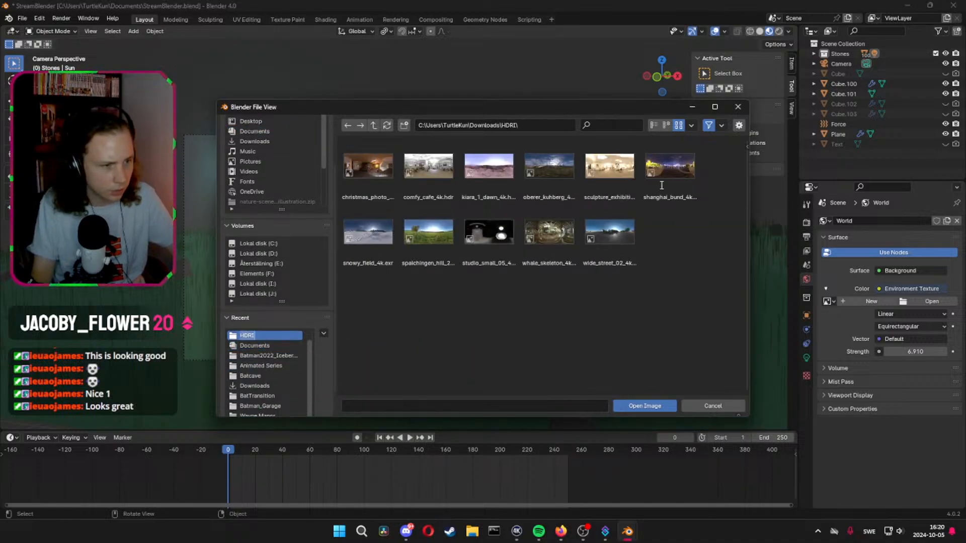
pyautogui.click(672, 173)
pyautogui.click(658, 407)
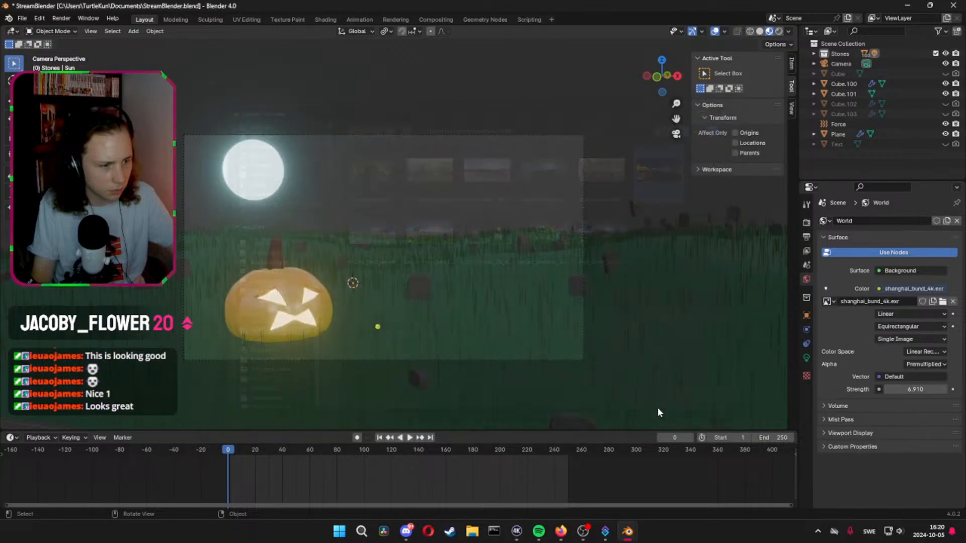
# Render the scene with the environment image, close the render, and set the world background strength to 1
pyautogui.click(61, 18)
pyautogui.click(81, 32)
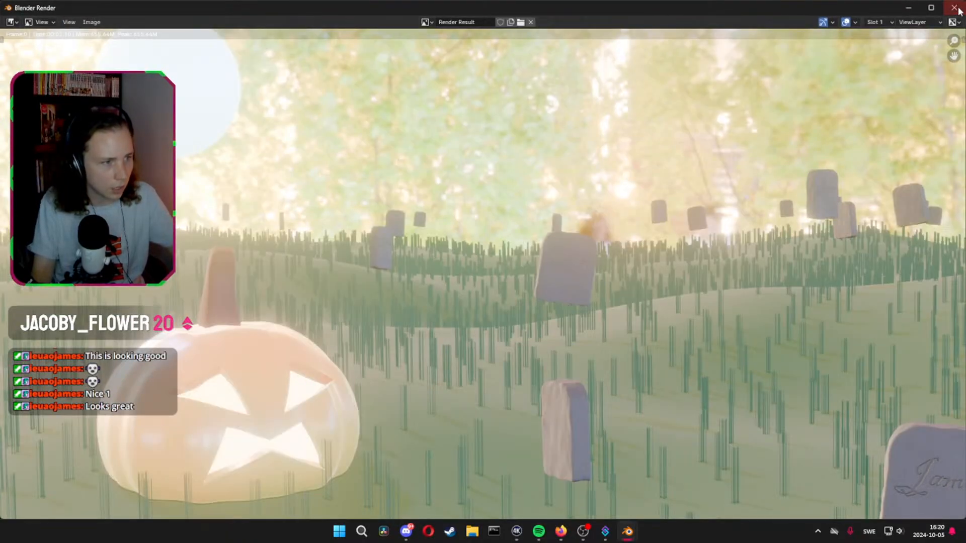
pyautogui.click(954, 8)
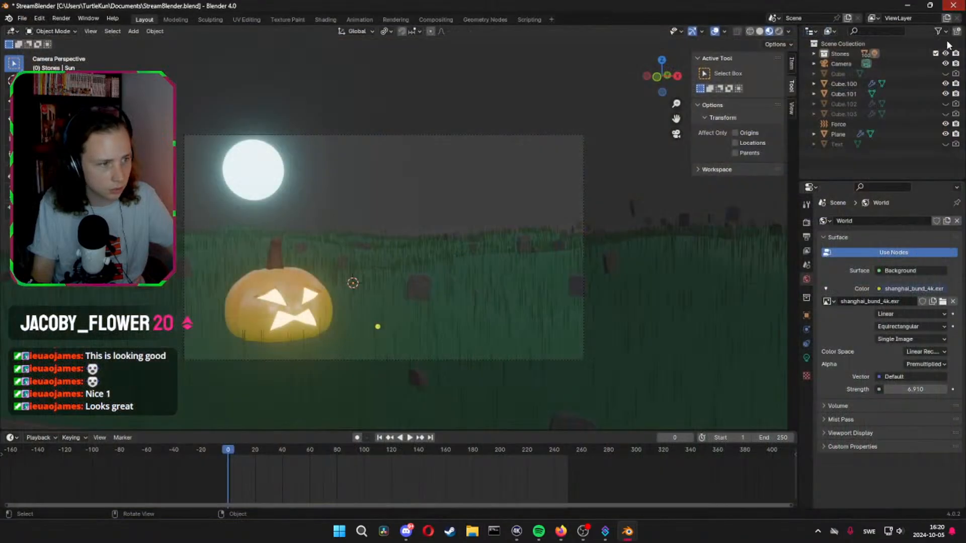
pyautogui.click(924, 390)
pyautogui.write('1')
pyautogui.press('Return')
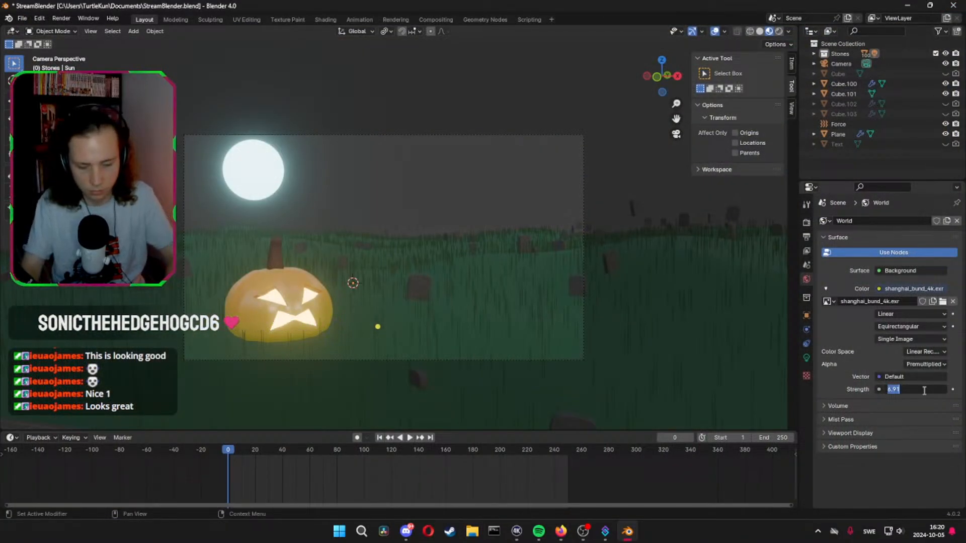
# Save the file, render the scene to check the environment background at strength 1, and close the render
pyautogui.hotkey('ctrl', 's')
pyautogui.click(60, 18)
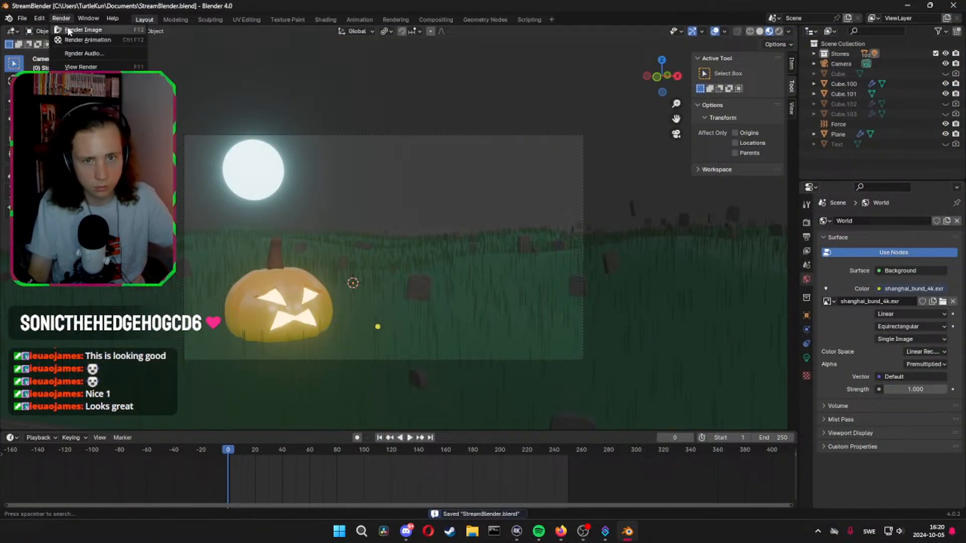
pyautogui.click(71, 30)
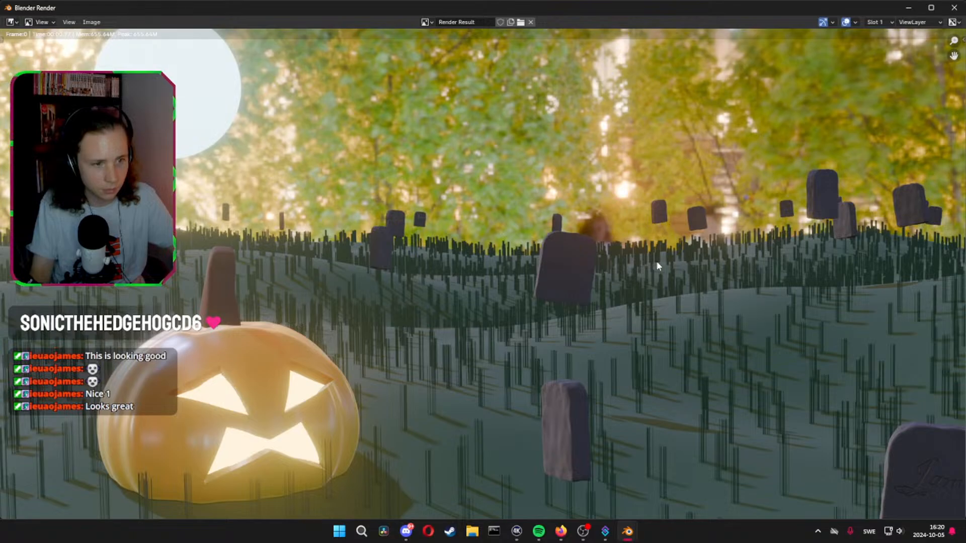
pyautogui.scroll(-1, 759, 197)
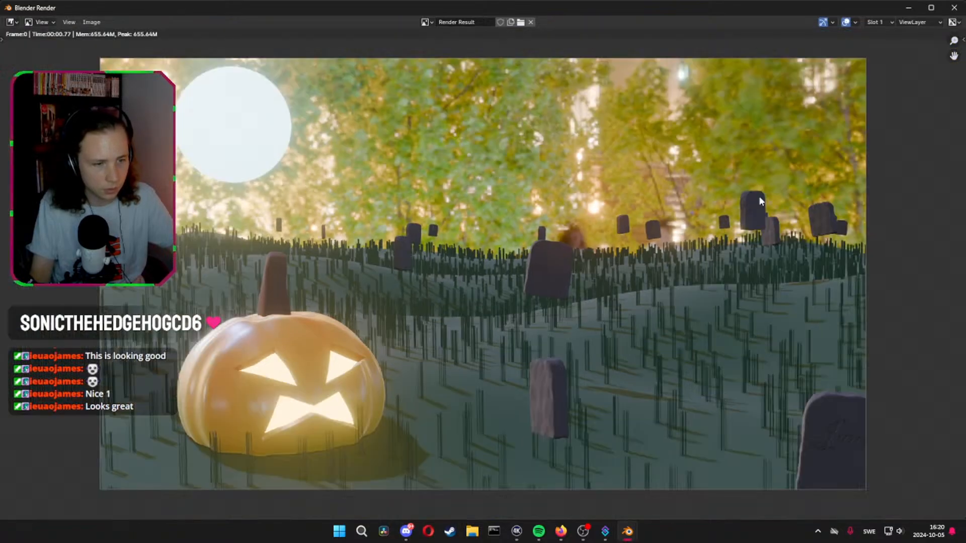
pyautogui.click(952, 8)
# Switch to the Shading workspace, look through the camera, and show the world's node tree in the Shader Editor
pyautogui.click(326, 19)
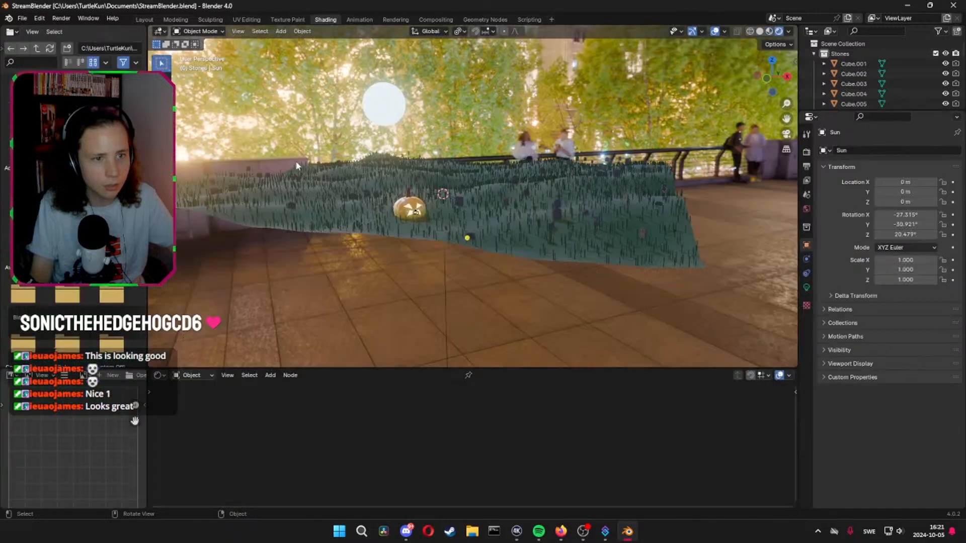
pyautogui.click(786, 135)
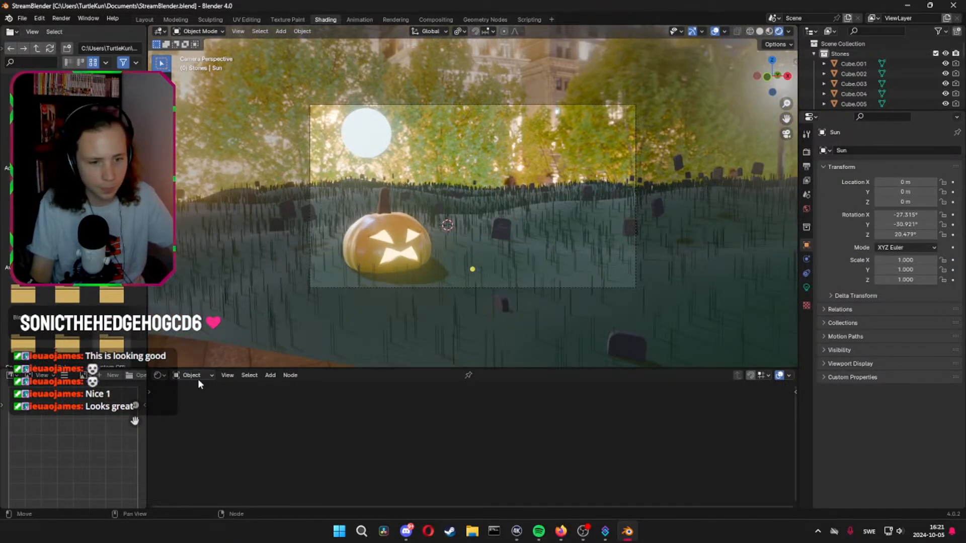
pyautogui.click(160, 375)
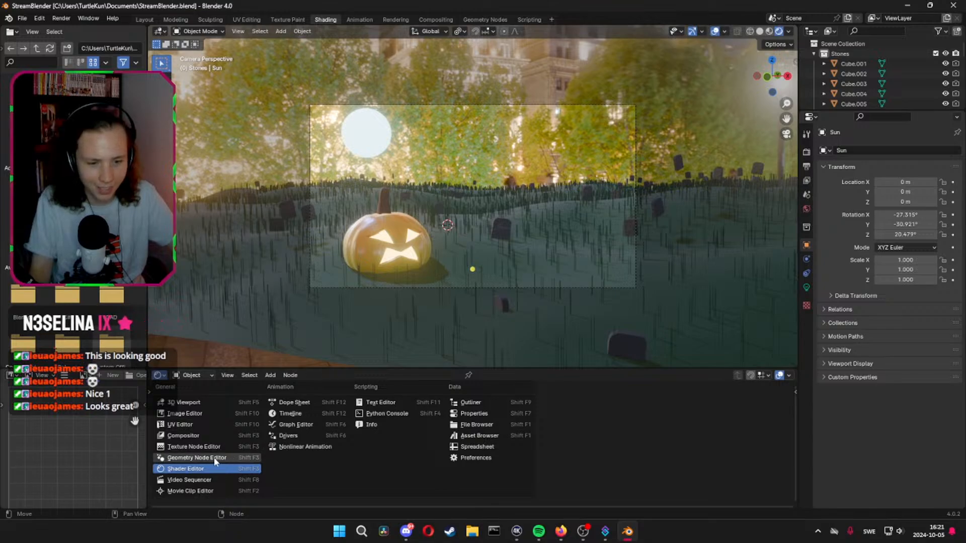
pyautogui.click(191, 376)
pyautogui.click(199, 408)
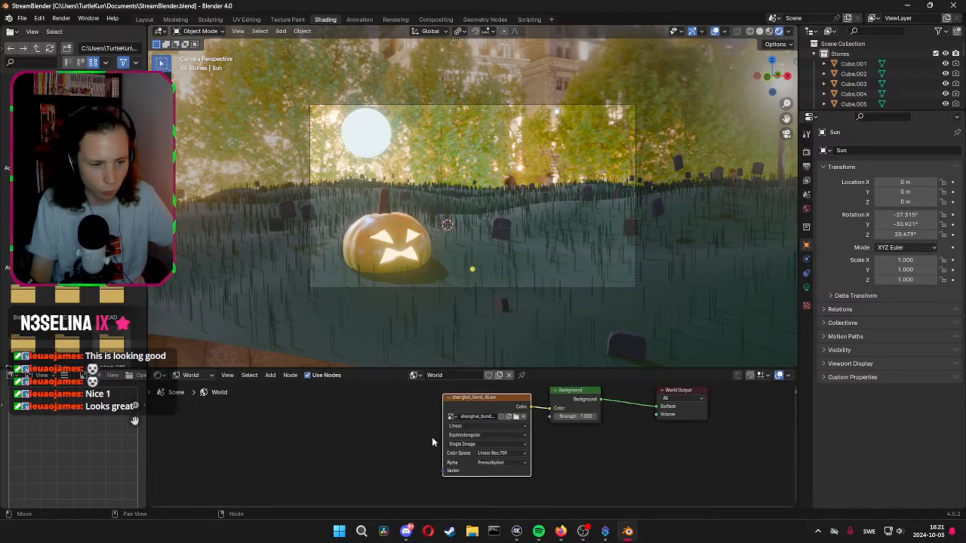
# Add Texture Coordinate and Mapping nodes to the environment texture and rotate the mapping around Z to shift the backdrop
pyautogui.moveTo(506, 439); pyautogui.dragTo(505, 439, button='middle')
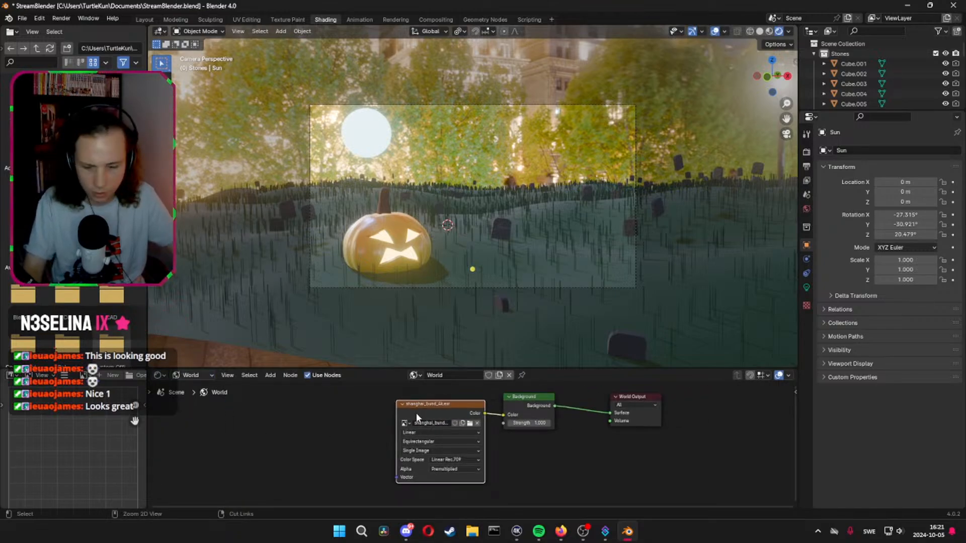
pyautogui.hotkey('ctrl', 't')
pyautogui.scroll(-1, 364, 492)
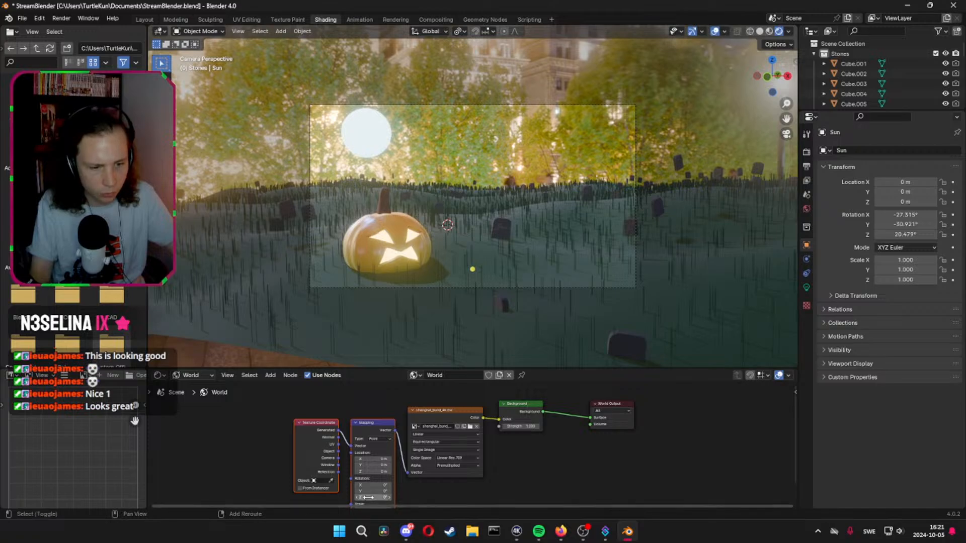
pyautogui.moveTo(363, 497); pyautogui.dragTo(602, 497)
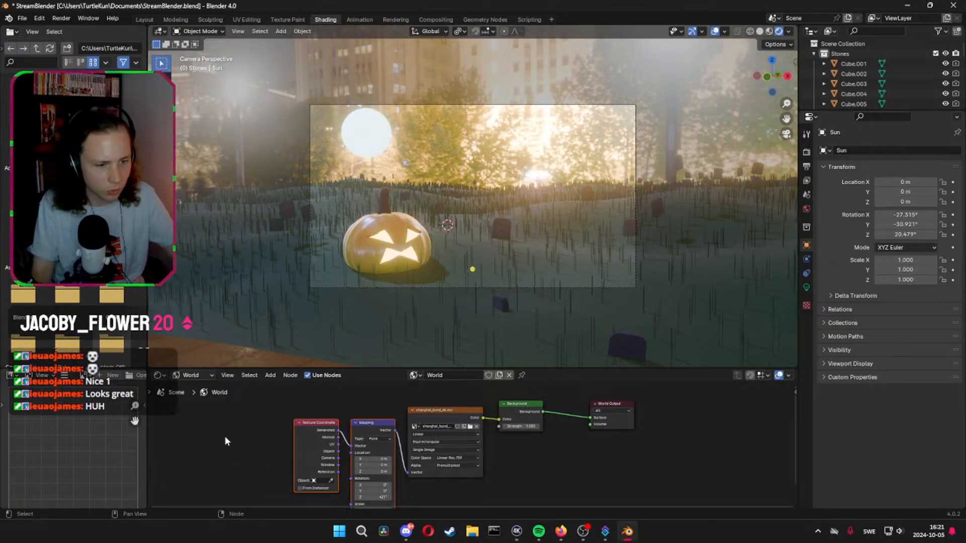
# Rearrange the world nodes to leave a wide gap between the environment texture and the Background node
pyautogui.moveTo(266, 432); pyautogui.dragTo(536, 419)
pyautogui.moveTo(469, 413); pyautogui.dragTo(318, 415)
pyautogui.click(431, 437)
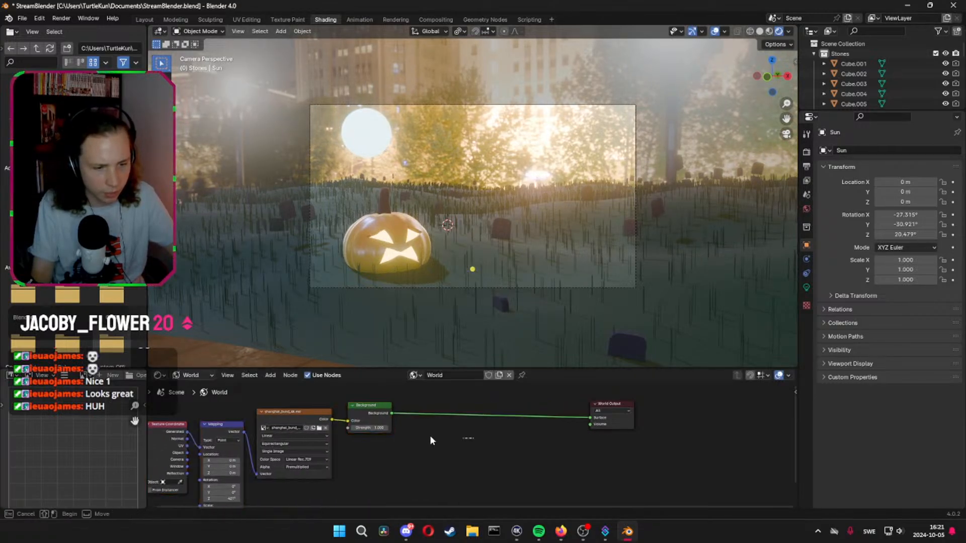
pyautogui.moveTo(389, 417); pyautogui.dragTo(545, 418)
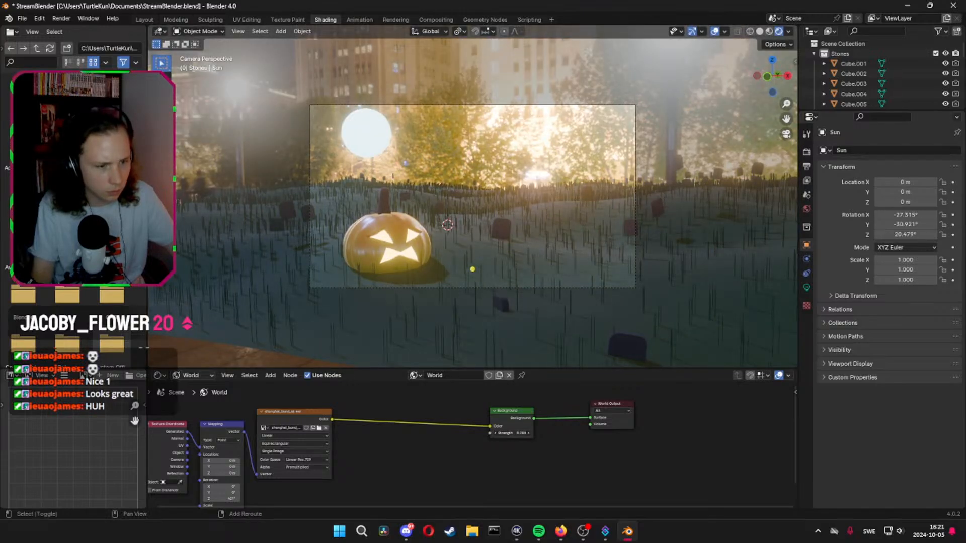
# Lower the Background strength to a dark night level and rotate the mapping around Z to place the city skyline behind the graveyard
pyautogui.moveTo(511, 433); pyautogui.dragTo(471, 433)
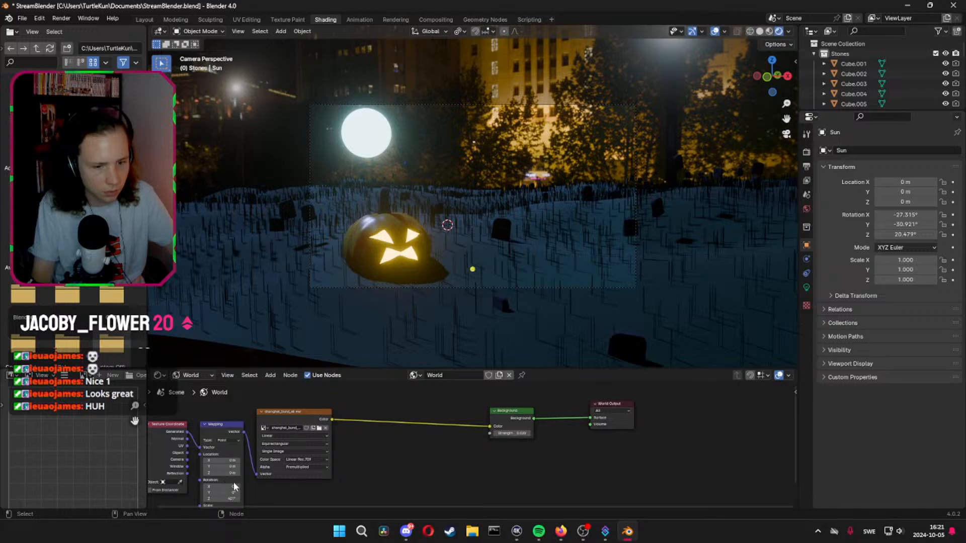
pyautogui.moveTo(221, 499); pyautogui.dragTo(249, 498)
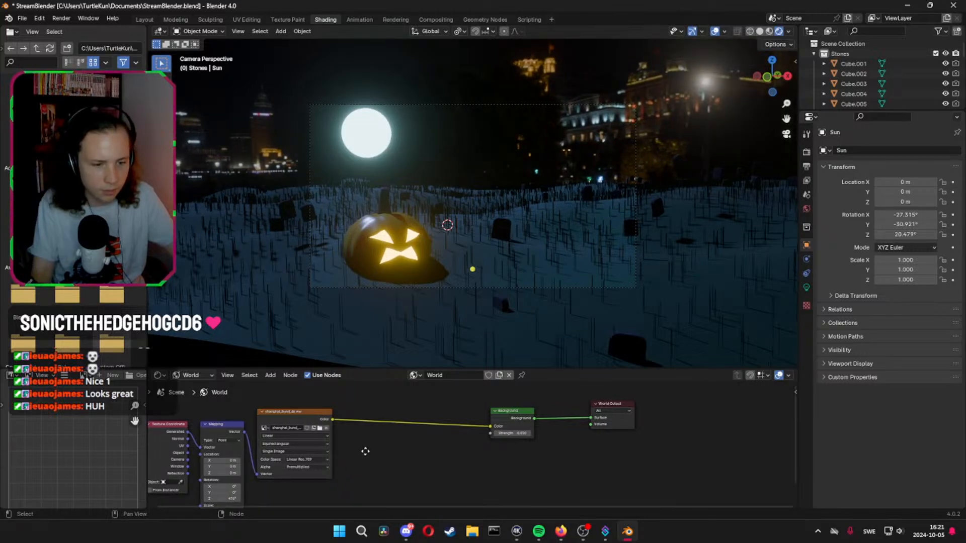
# Insert a Hue/Saturation/Value node between the environment texture and the Background node, and set its Hue to 1
pyautogui.hotkey('shift', 'a')
pyautogui.moveTo(347, 449)
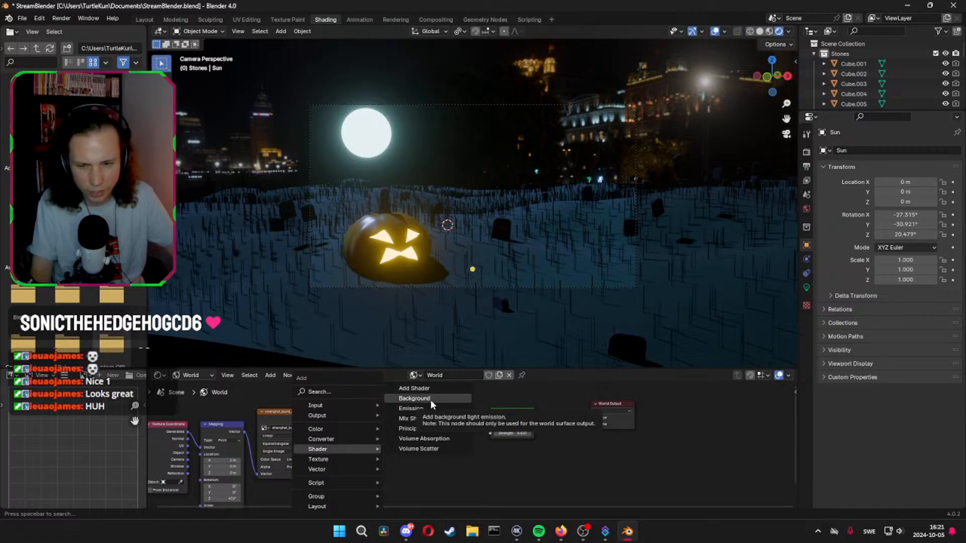
pyautogui.click(346, 391)
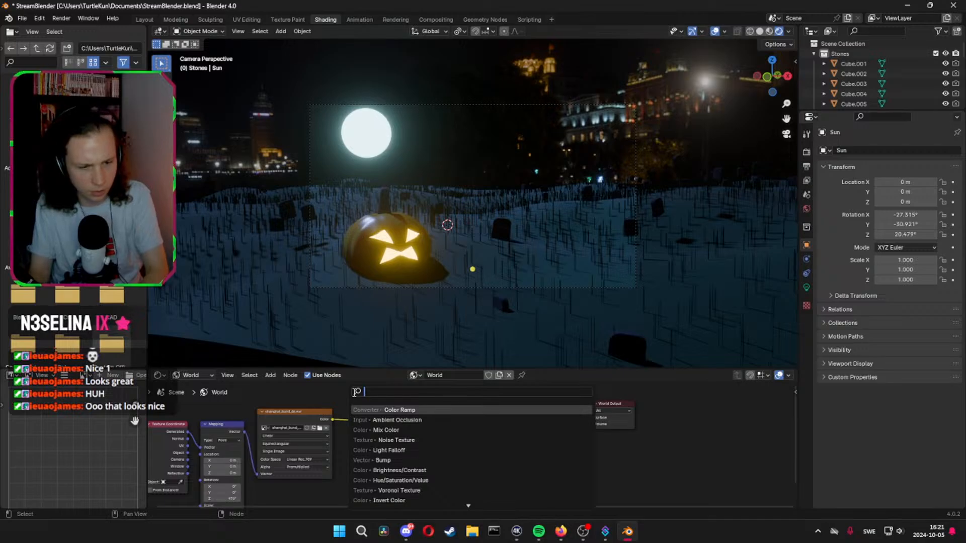
pyautogui.write('hue')
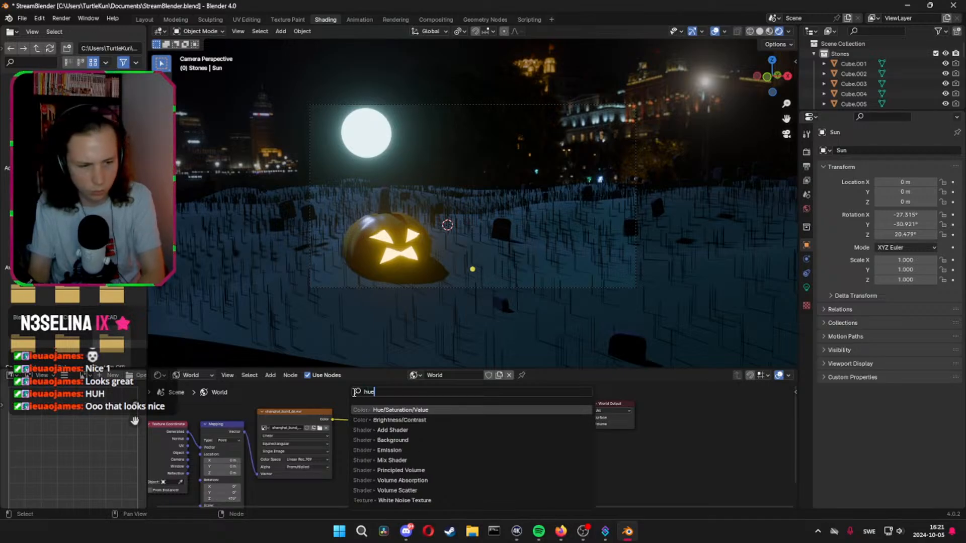
pyautogui.press('Return')
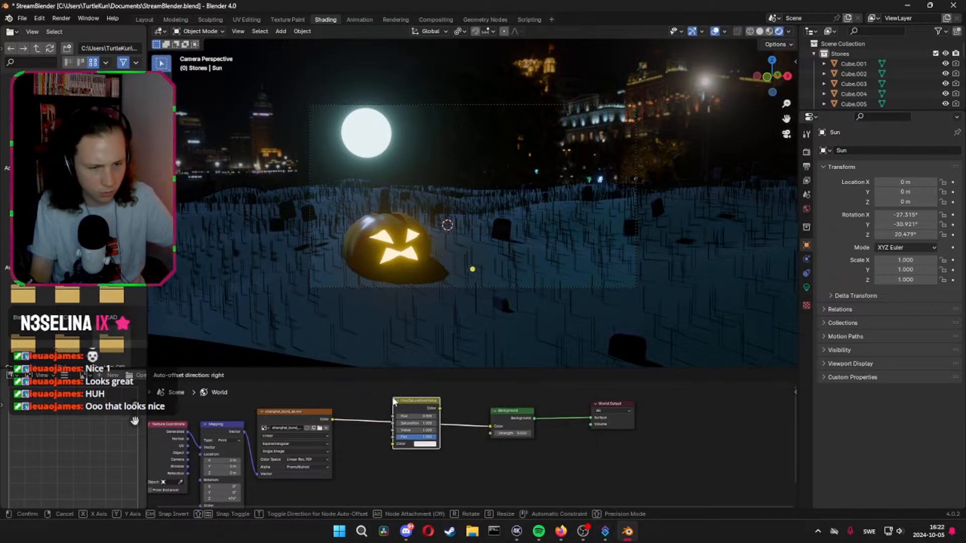
pyautogui.click(393, 401)
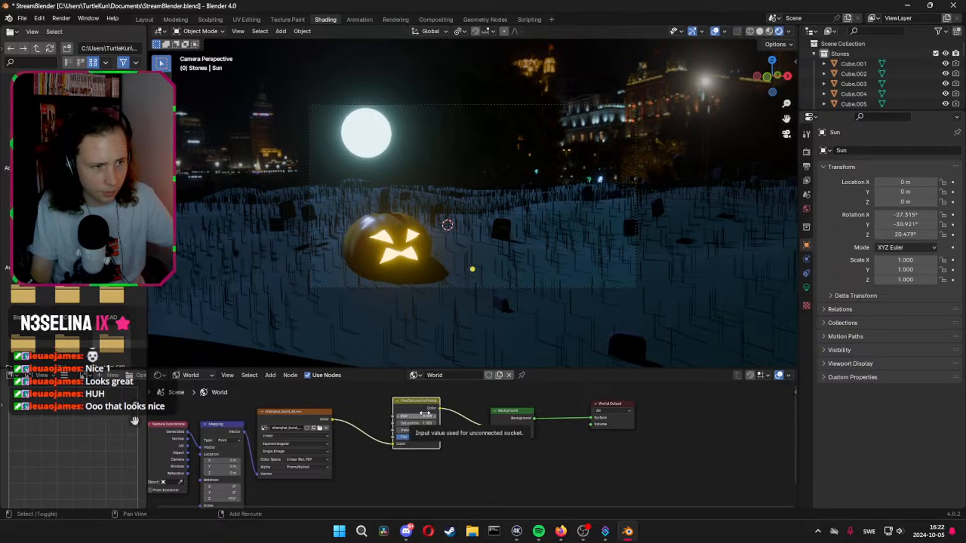
pyautogui.keyDown('shift'); pyautogui.moveTo(425, 416); pyautogui.dragTo(533, 416); pyautogui.keyUp('shift')
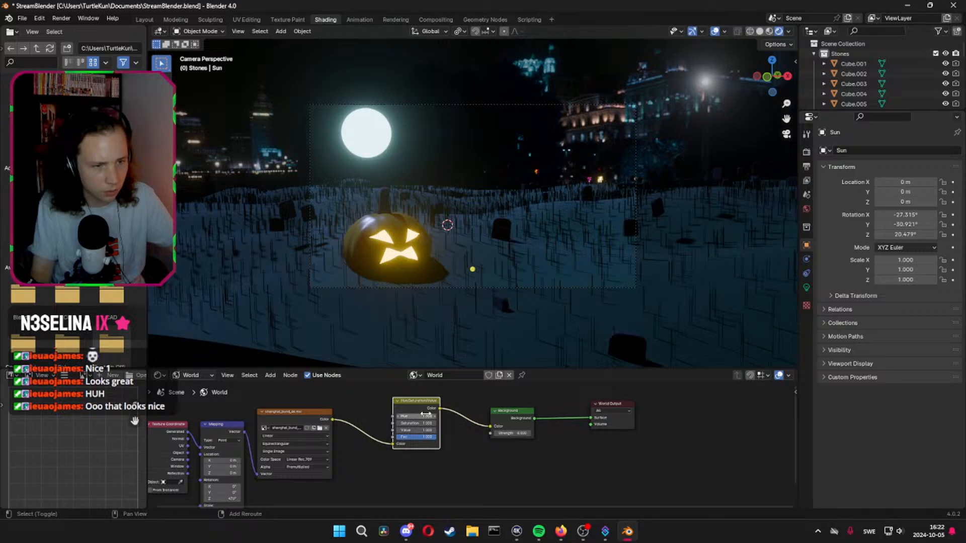
pyautogui.click(504, 455)
# Save the file, render the scene to check the recolored night background, close the render, and save again
pyautogui.hotkey('ctrl', 's')
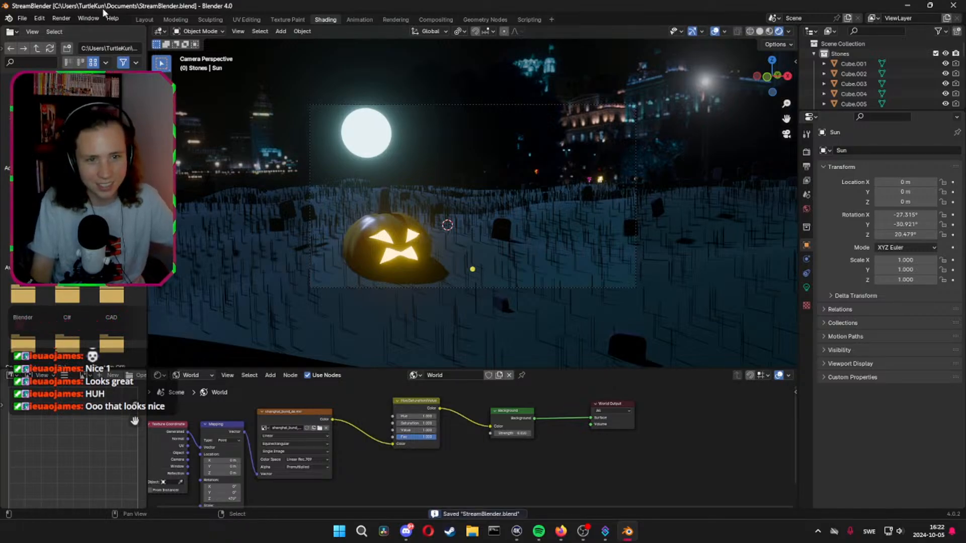
pyautogui.click(61, 18)
pyautogui.click(83, 29)
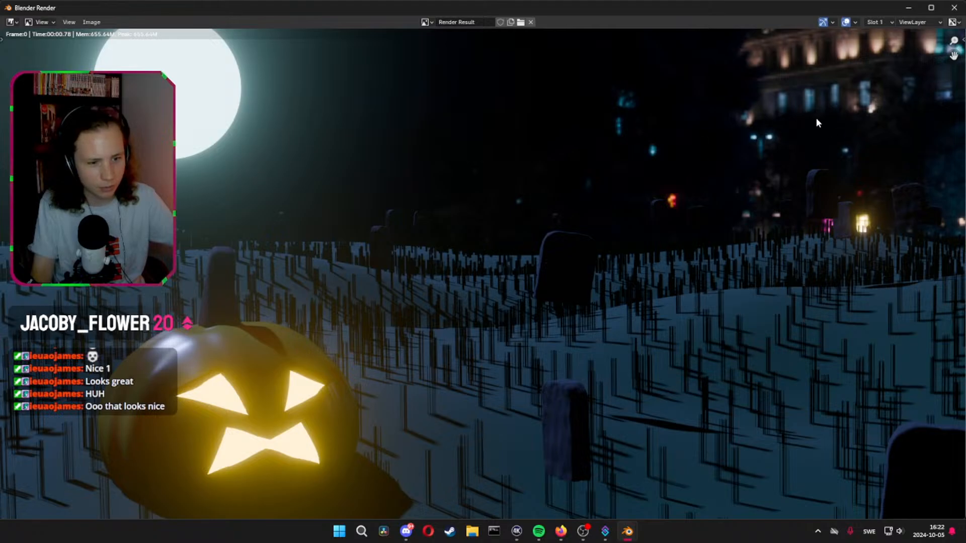
pyautogui.scroll(-2, 815, 123)
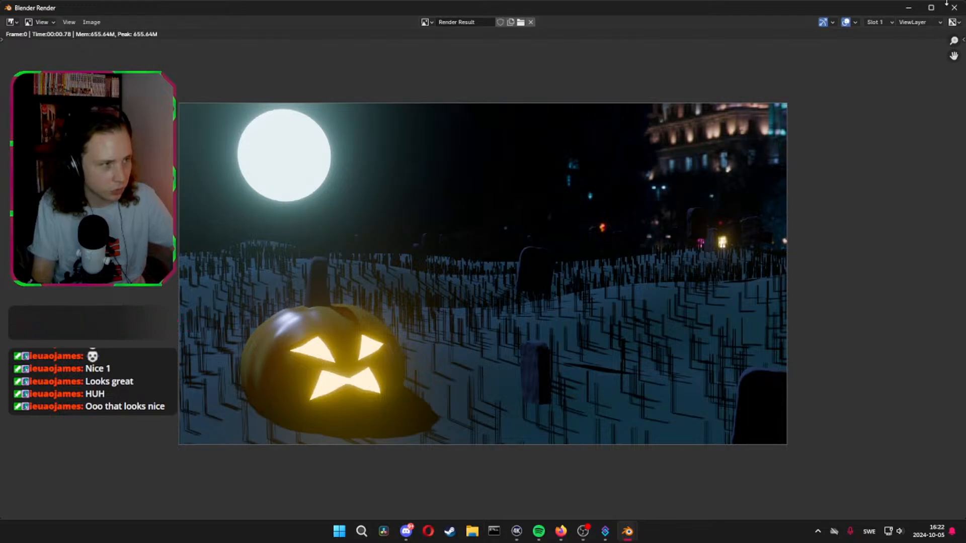
pyautogui.press('Escape')
pyautogui.hotkey('ctrl', 's')
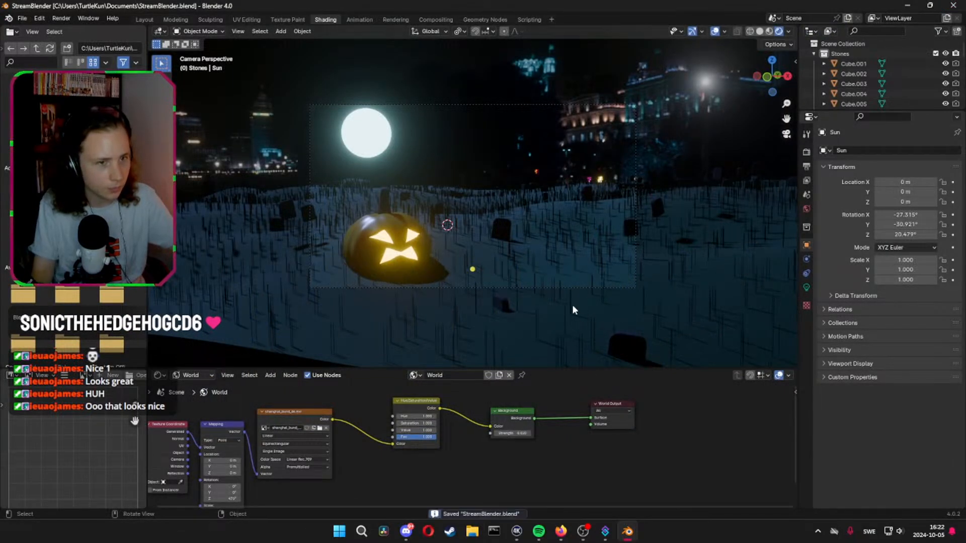
# Change the scene's render engine to Cycles
pyautogui.click(806, 153)
pyautogui.click(903, 151)
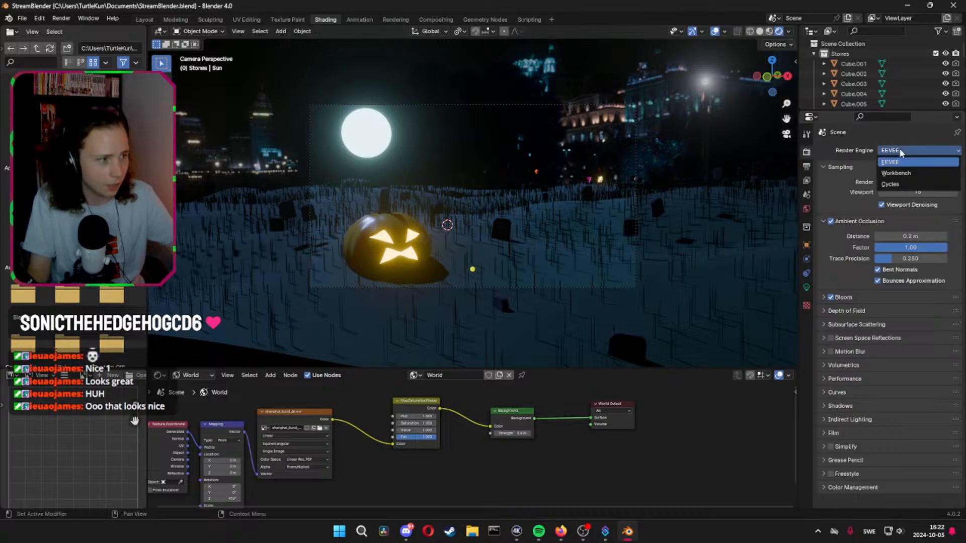
pyautogui.click(892, 184)
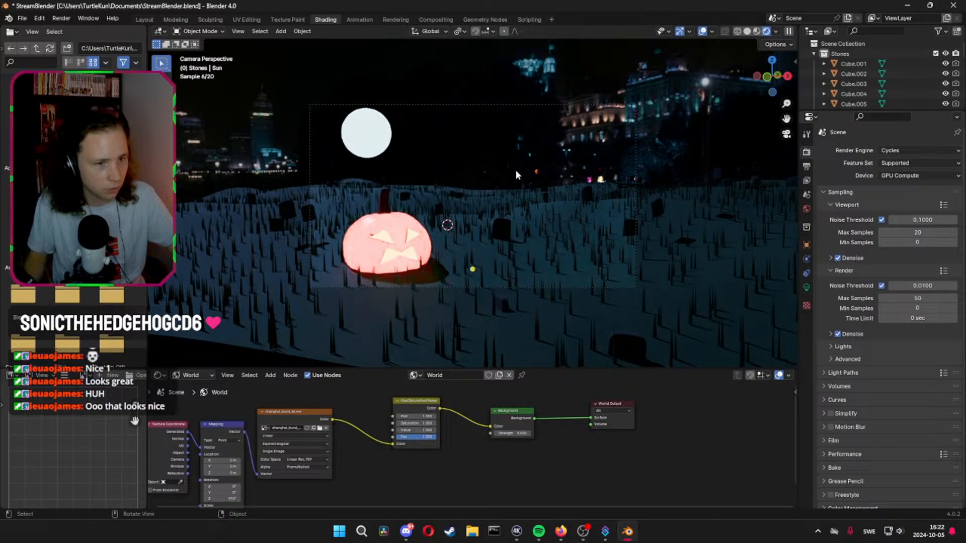
# In the pumpkin's orange material, try a subsurface weight of 0.1 and set it to 0
pyautogui.click(395, 234)
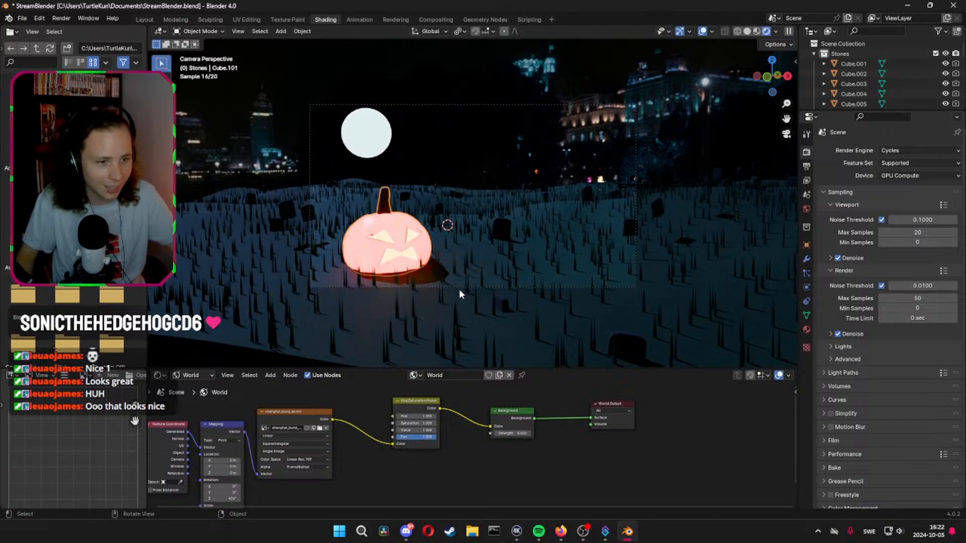
pyautogui.click(200, 375)
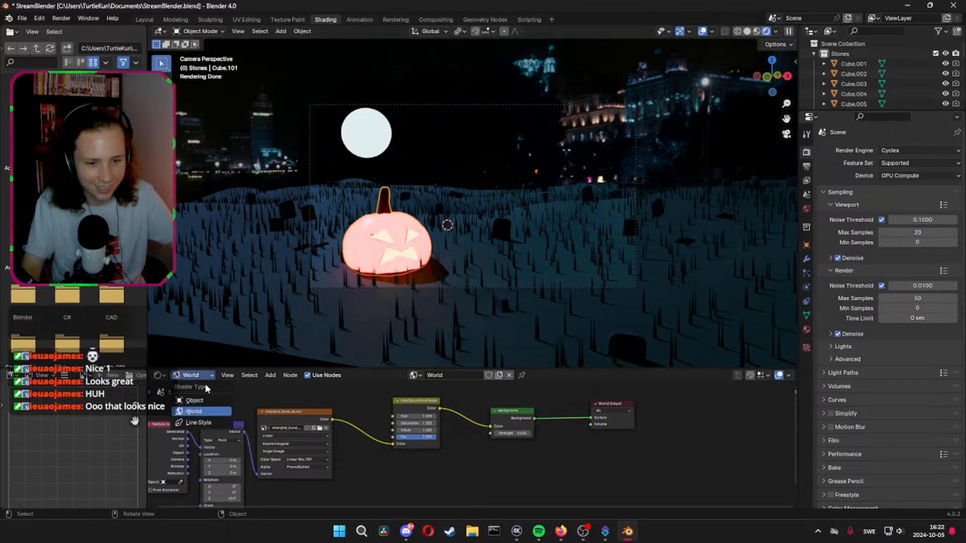
pyautogui.click(196, 400)
pyautogui.scroll(3, 545, 446)
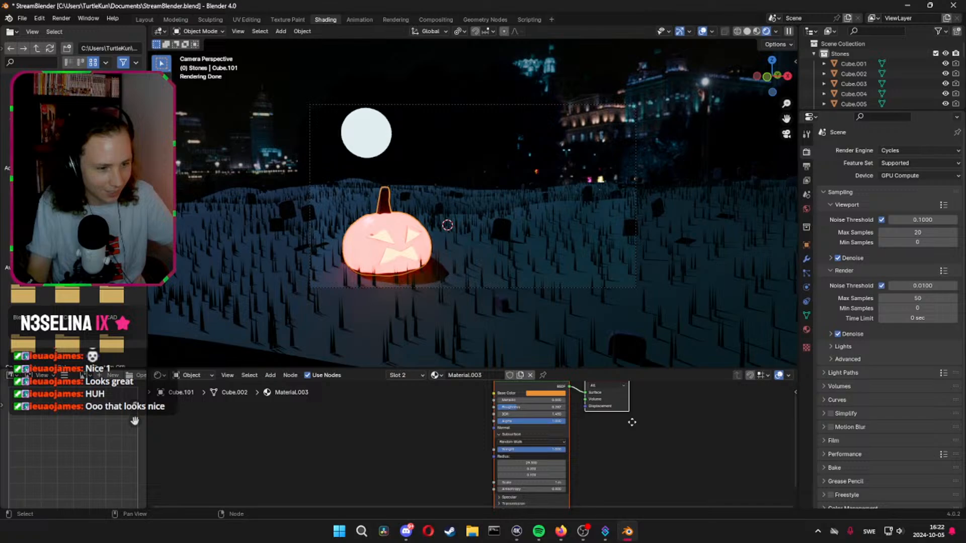
pyautogui.click(547, 441)
pyautogui.write('0.1')
pyautogui.press('Return')
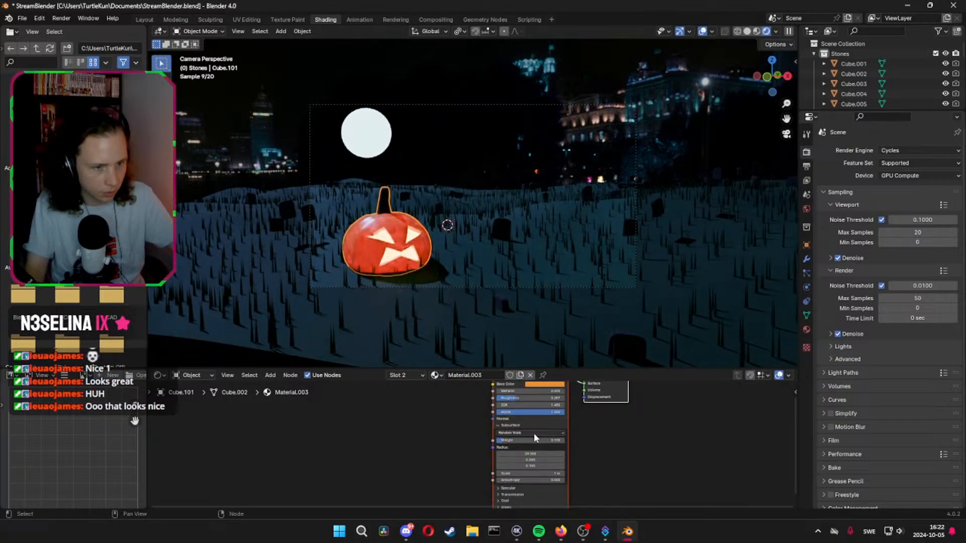
pyautogui.click(530, 440)
pyautogui.write('0')
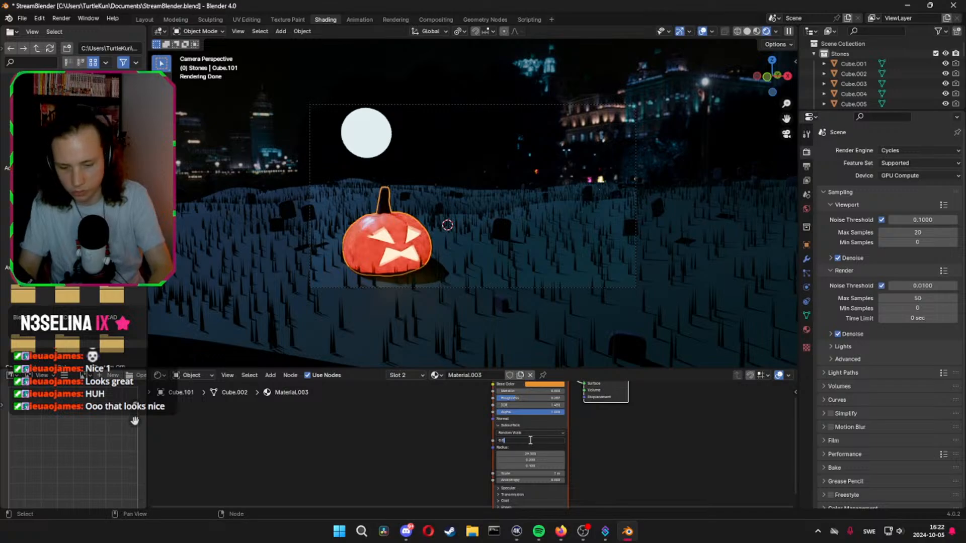
pyautogui.press('Return')
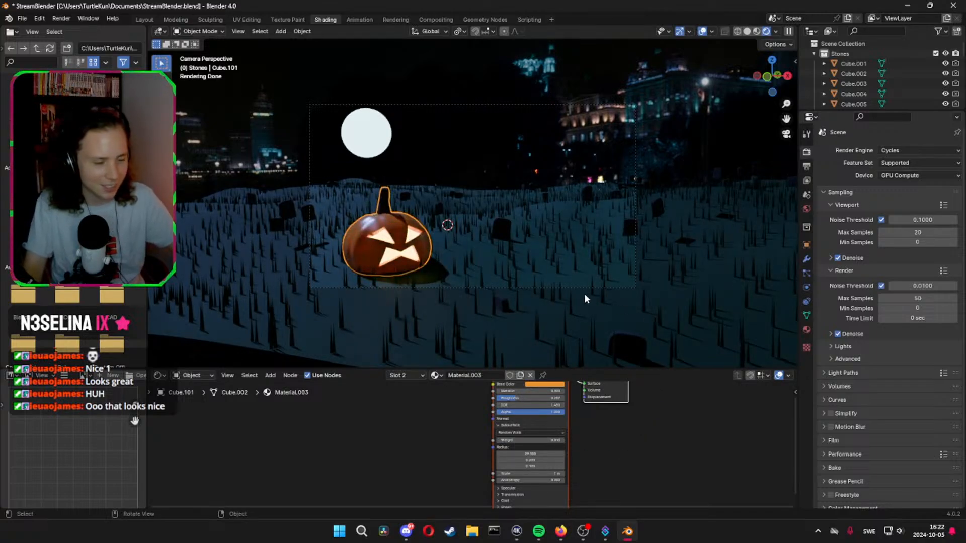
# Select the ground plane and bring up the settings of its first particle system, the grass hair
pyautogui.click(513, 272)
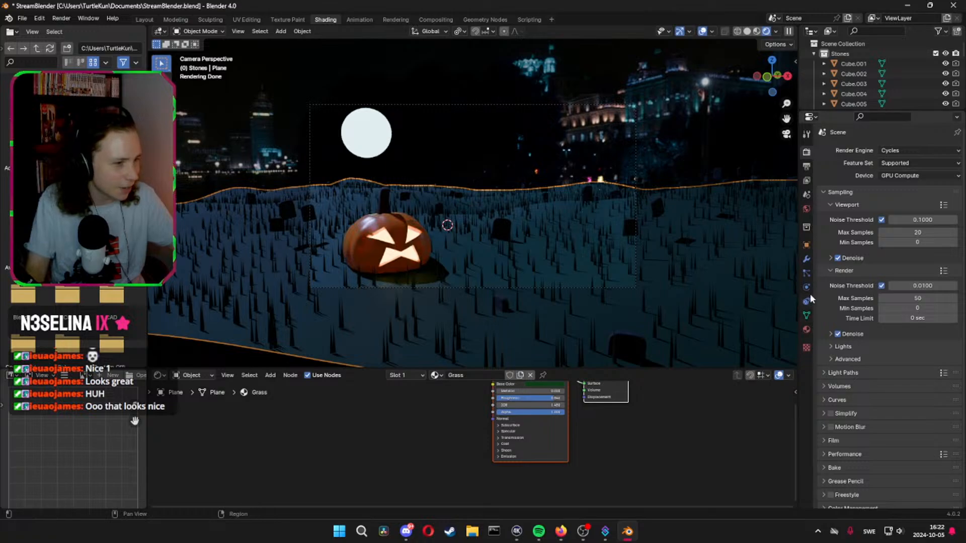
pyautogui.click(806, 274)
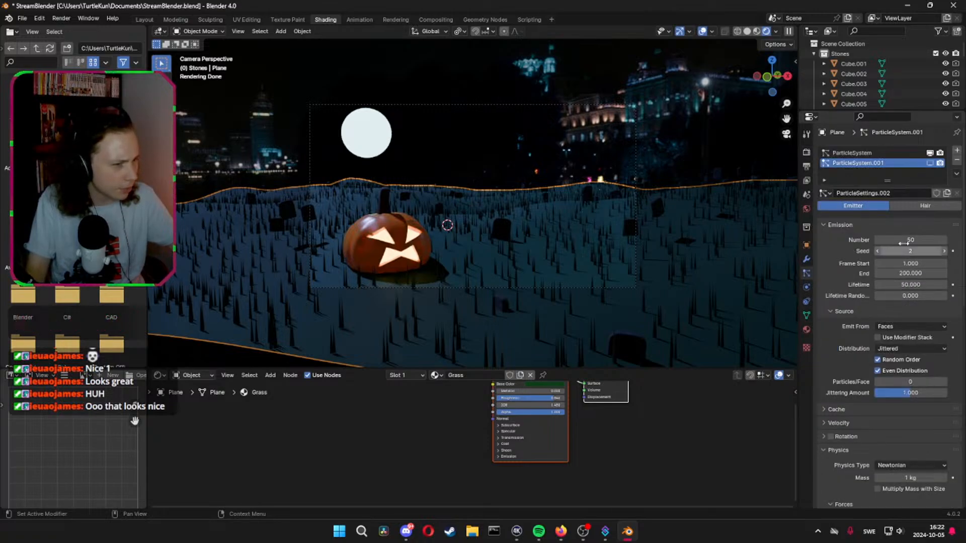
pyautogui.click(868, 154)
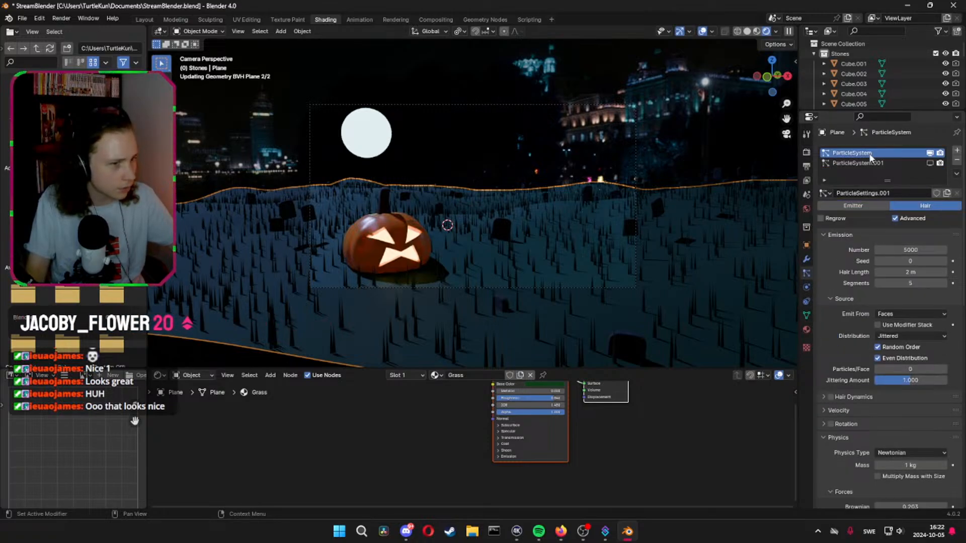
pyautogui.click(916, 250)
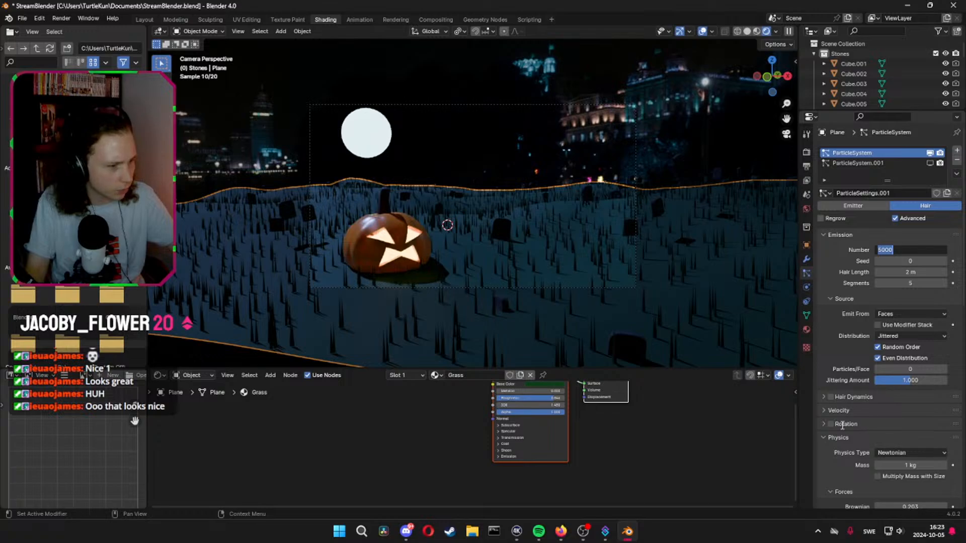
pyautogui.scroll(-10, 845, 439)
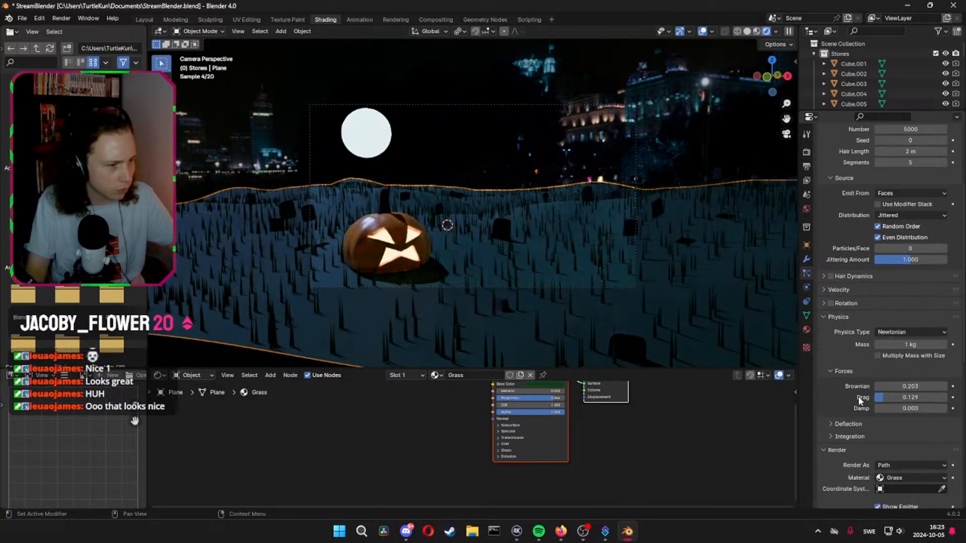
# Try Simple children on the grass hair particle system and set the children back to None
pyautogui.click(824, 215)
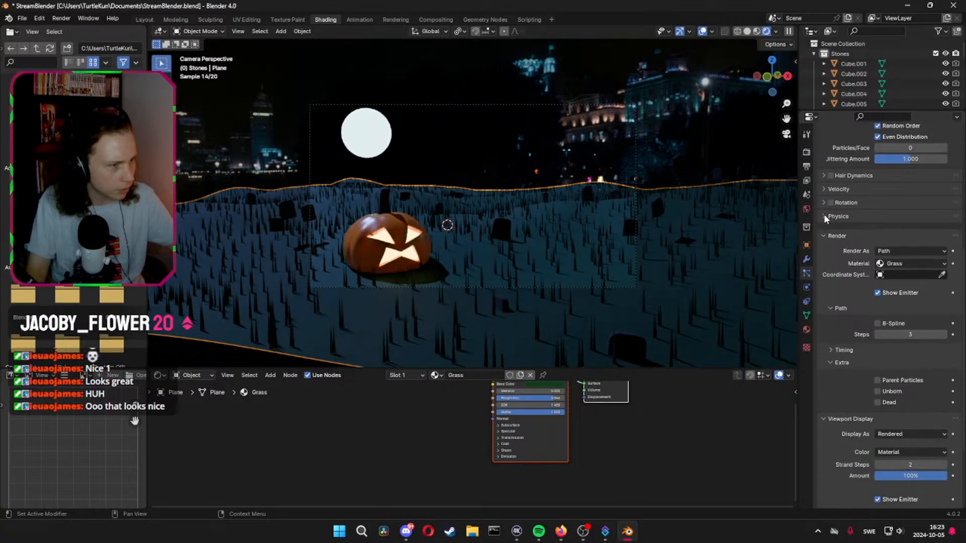
pyautogui.click(826, 230)
pyautogui.click(827, 324)
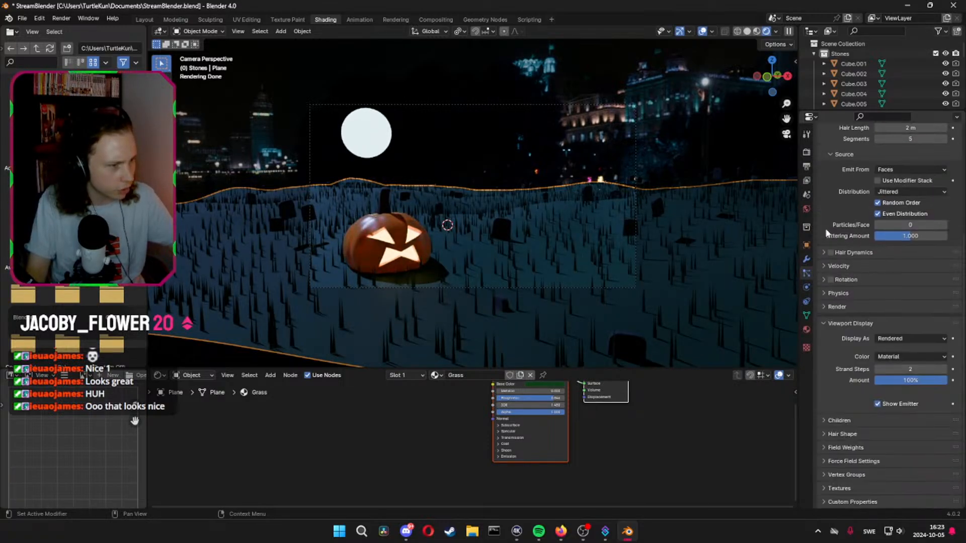
pyautogui.click(825, 324)
pyautogui.click(829, 425)
pyautogui.click(883, 436)
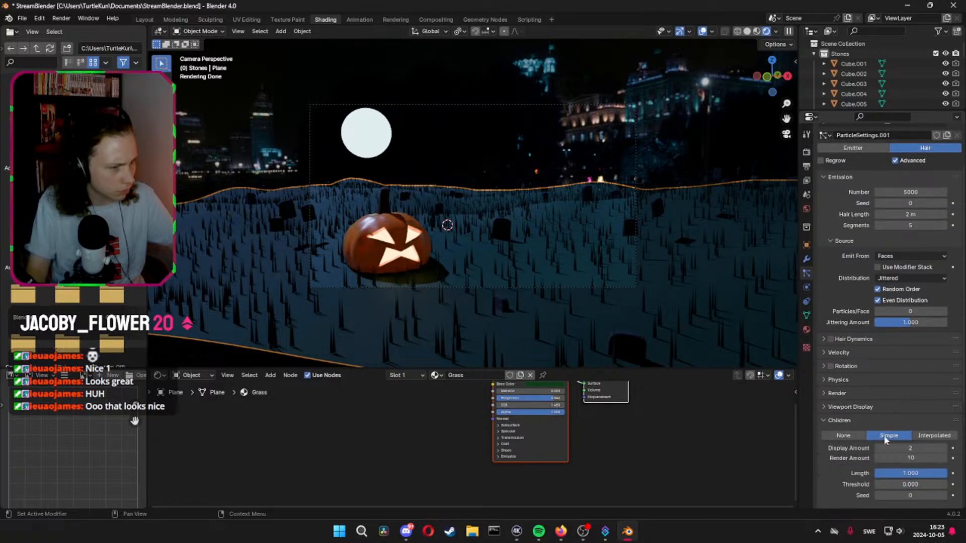
pyautogui.click(851, 435)
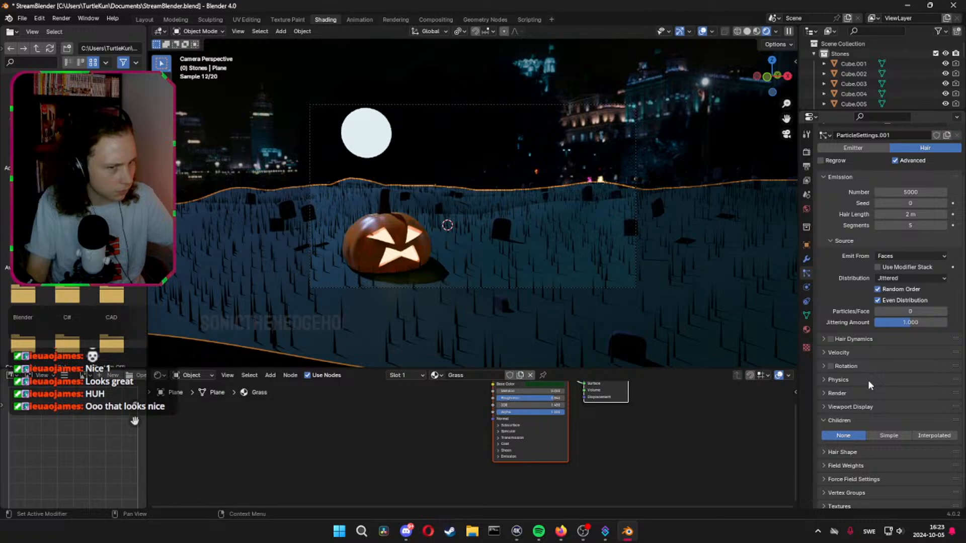
# Set the grass hair's Brownian force to about 0.311 and save the file
pyautogui.click(825, 379)
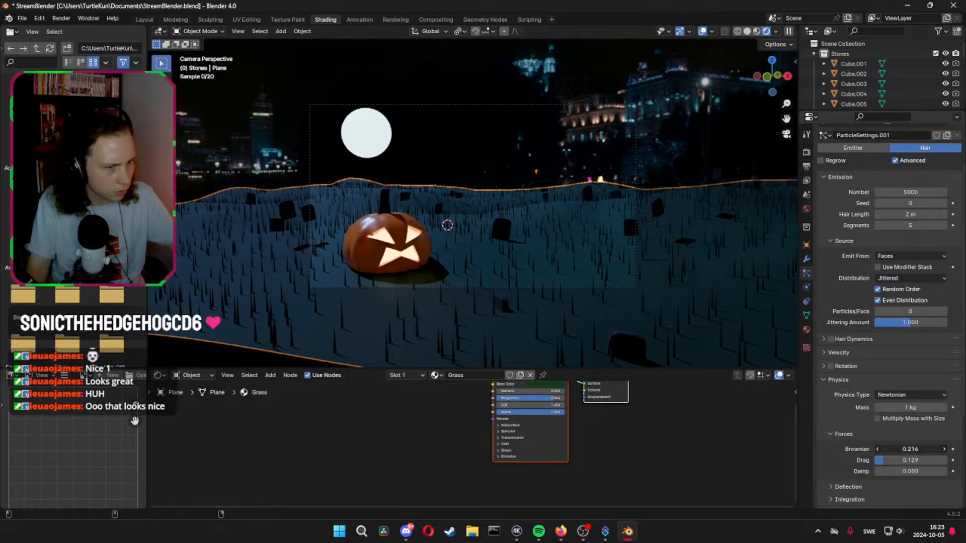
pyautogui.moveTo(909, 449); pyautogui.dragTo(930, 449)
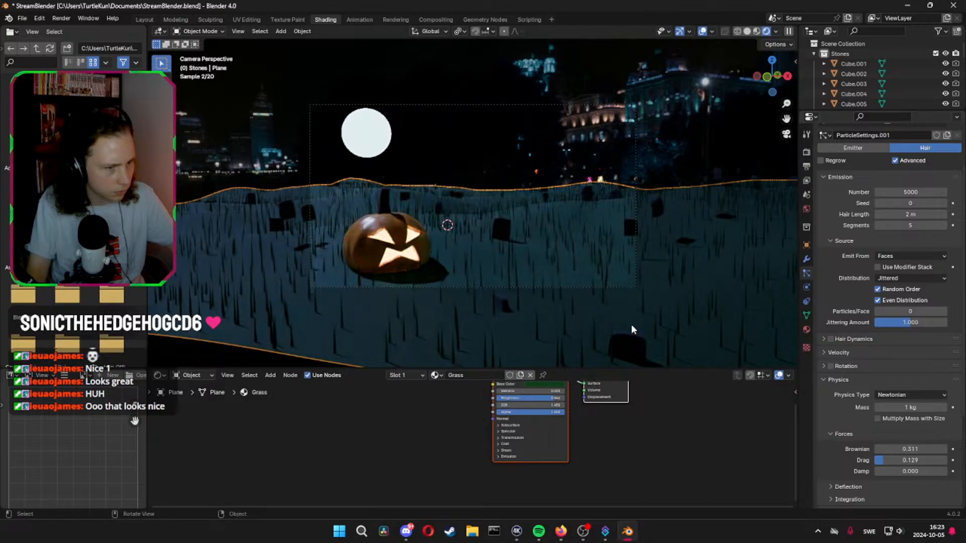
pyautogui.hotkey('ctrl', 's')
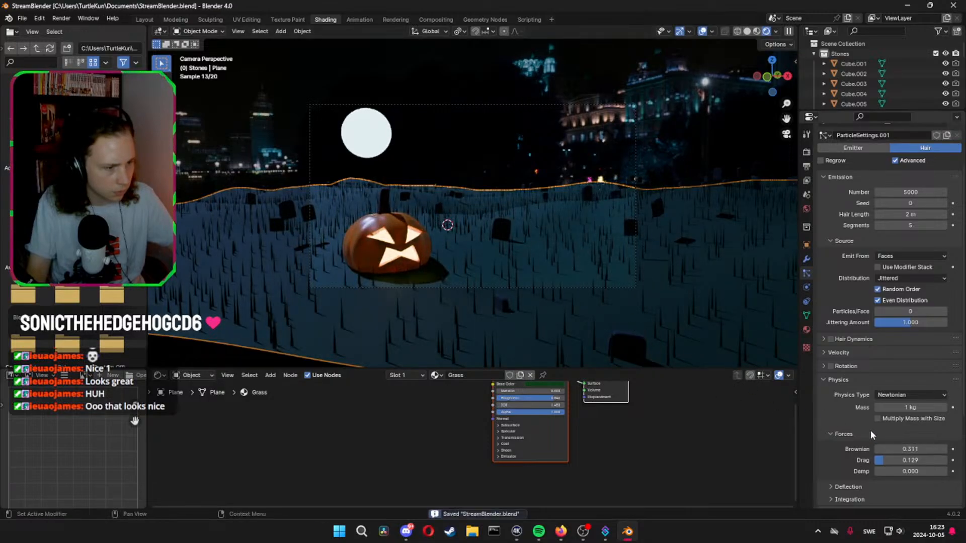
# Set the grass hair's Drag to about 0.884, try a Damp of about 0.605, and set Damp to 0.02
pyautogui.moveTo(901, 460); pyautogui.dragTo(939, 463)
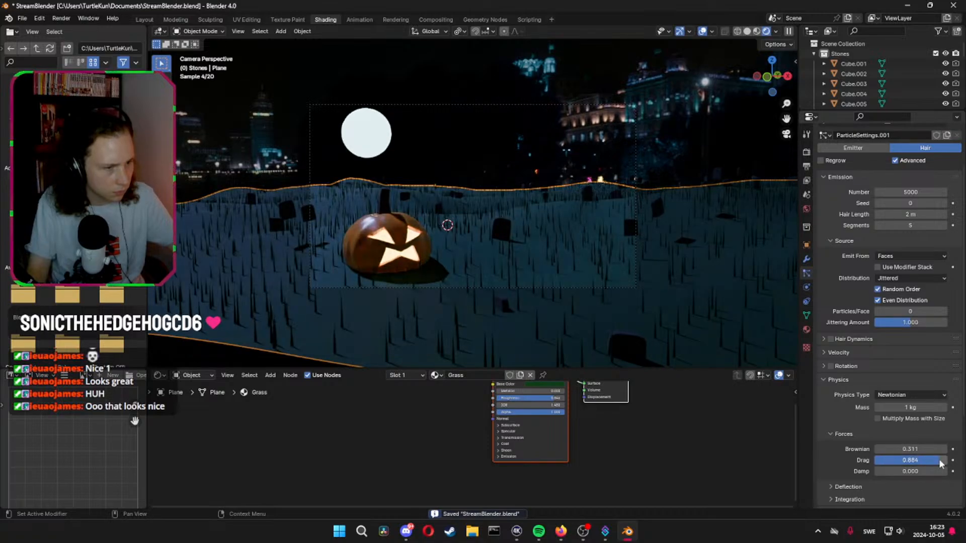
pyautogui.moveTo(878, 472); pyautogui.dragTo(918, 470)
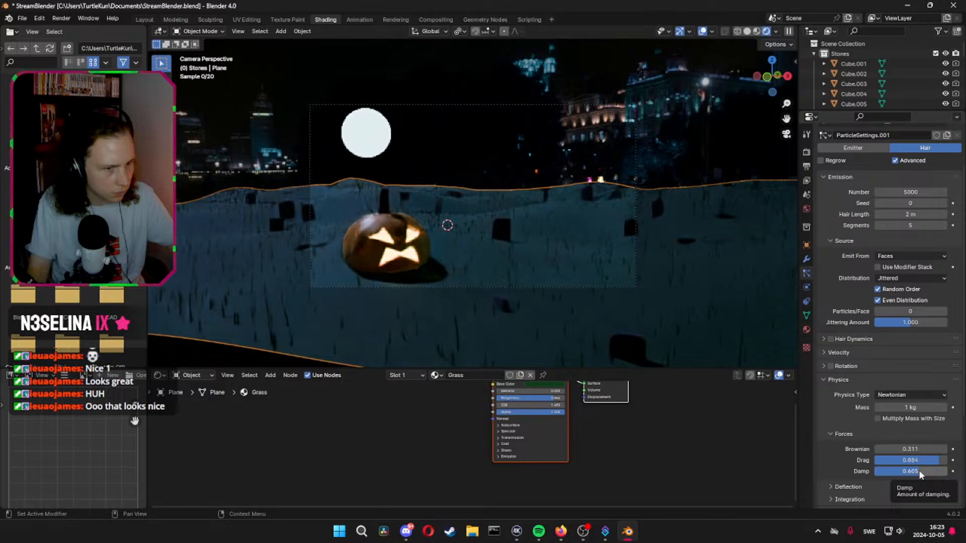
pyautogui.press('BackSpace')
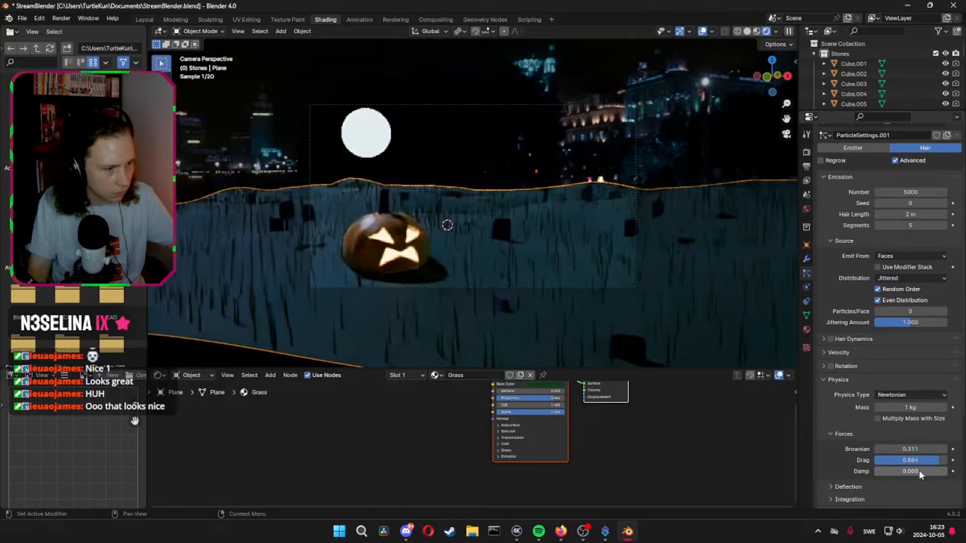
pyautogui.click(920, 473)
pyautogui.write('0.0')
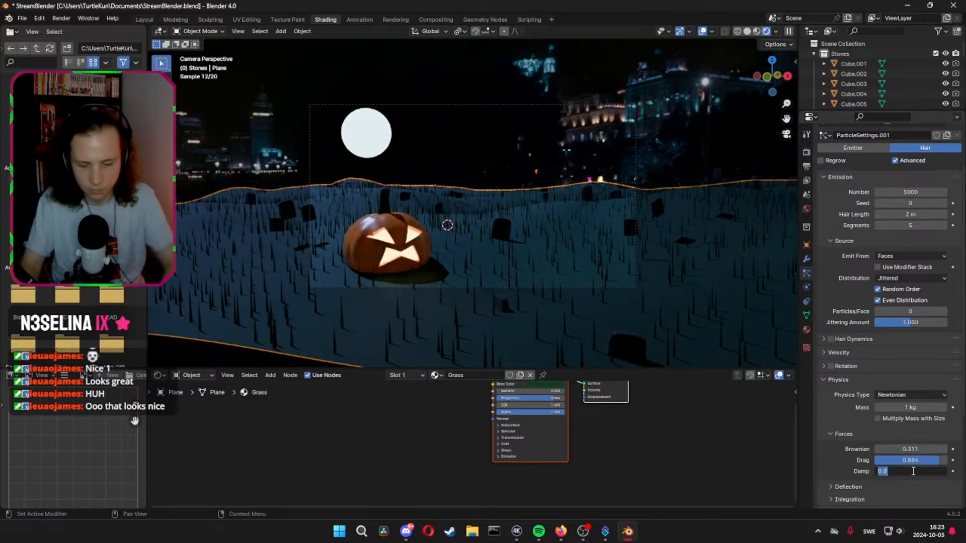
pyautogui.write('2')
pyautogui.press('Return')
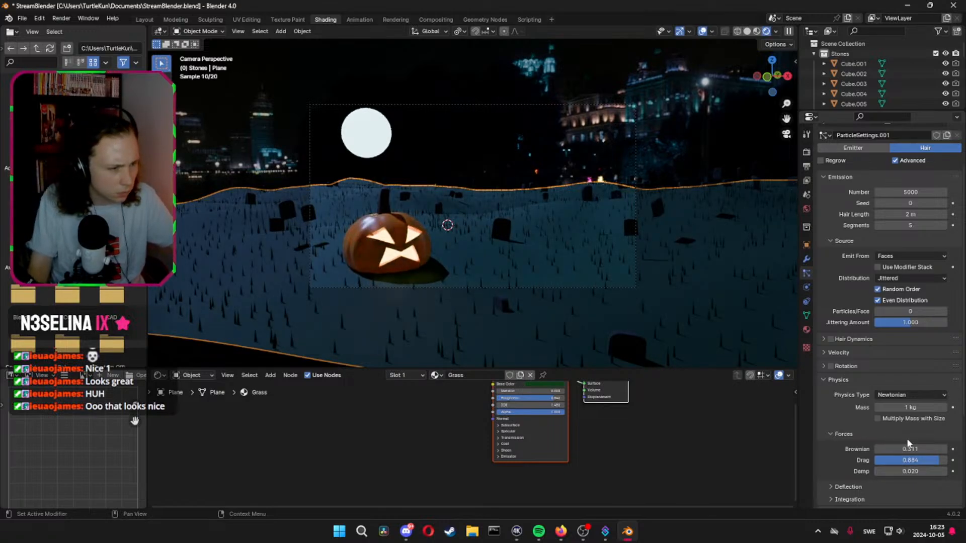
# Try a Brownian force of 8.341 on the grass hair and set it to 0.5
pyautogui.moveTo(906, 449); pyautogui.dragTo(911, 449)
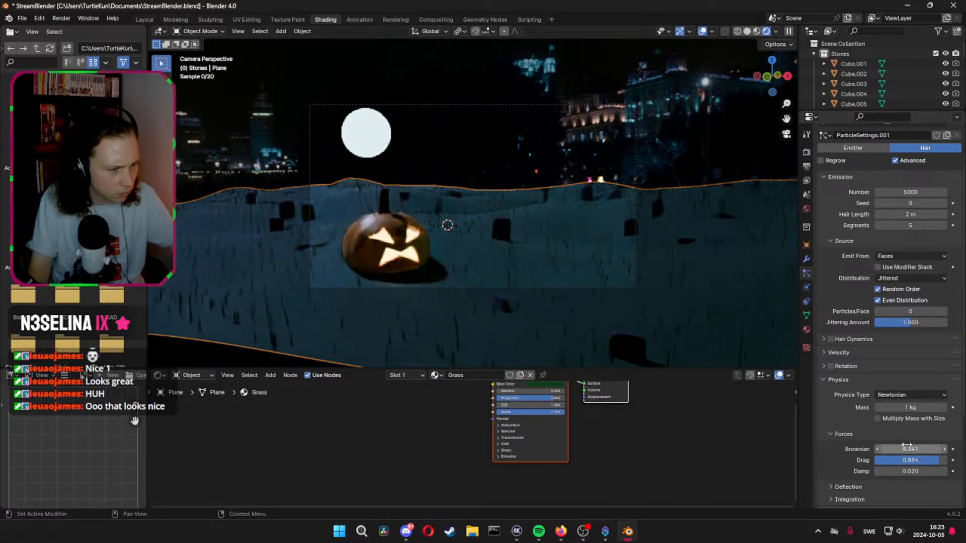
pyautogui.click(909, 448)
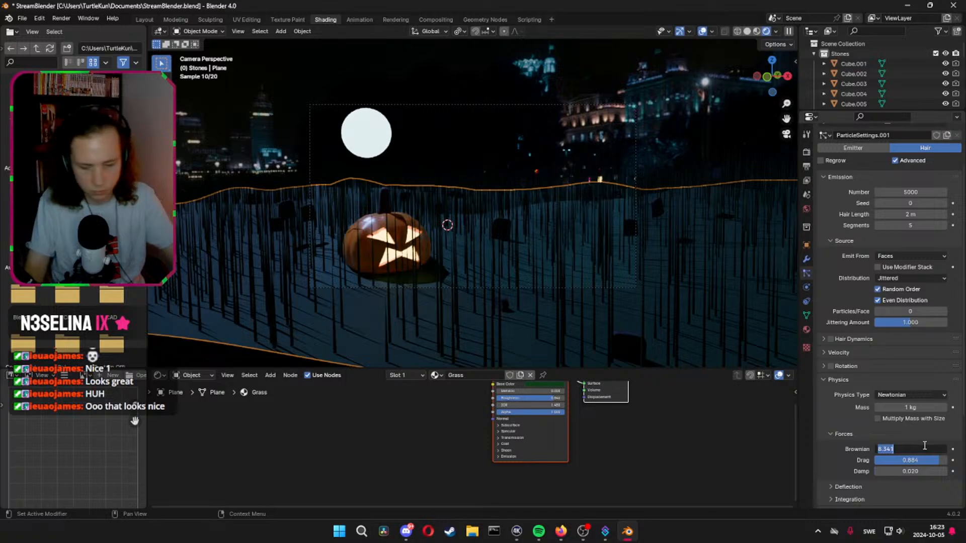
pyautogui.write('0.5')
pyautogui.press('Return')
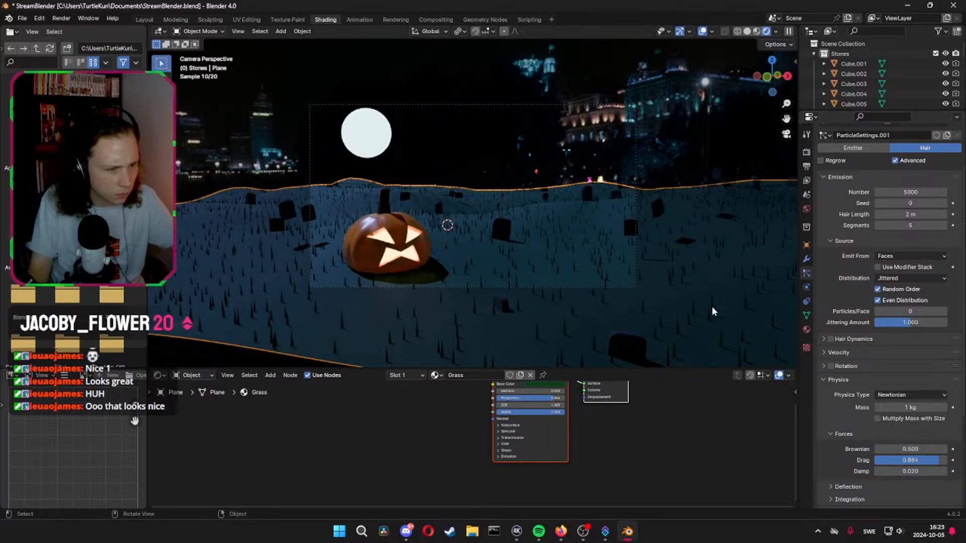
# Set the number of grass hairs emitted by the ground plane to 50000
pyautogui.scroll(3, 905, 251)
pyautogui.click(917, 249)
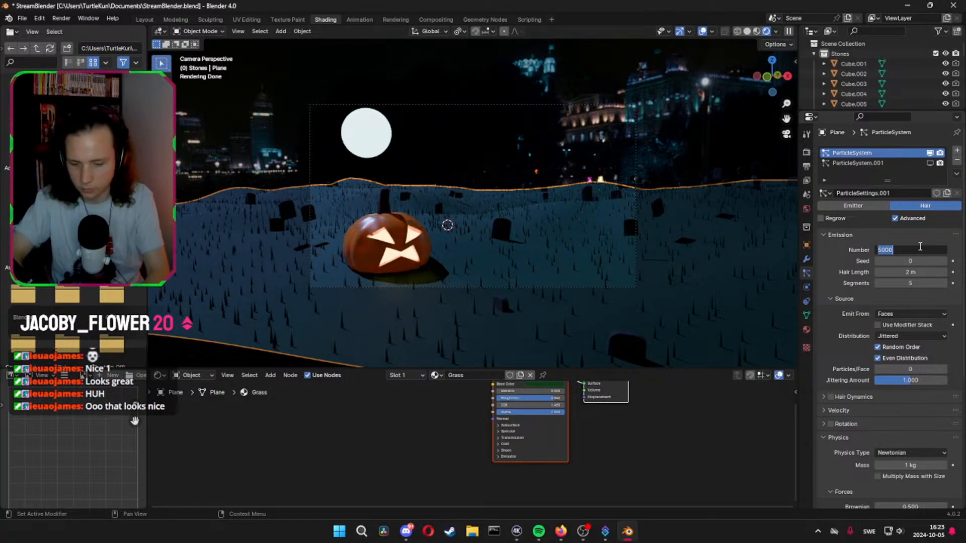
pyautogui.write('50000')
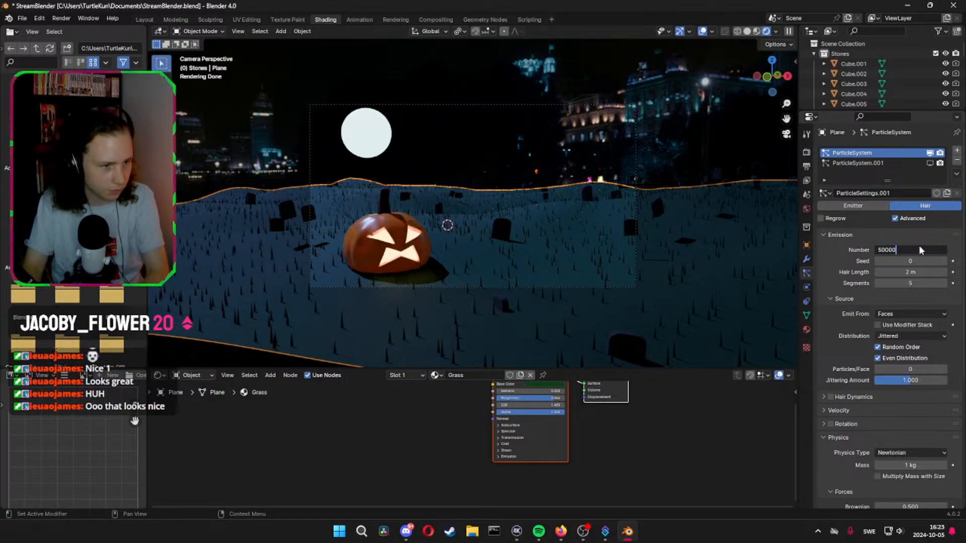
pyautogui.press('Return')
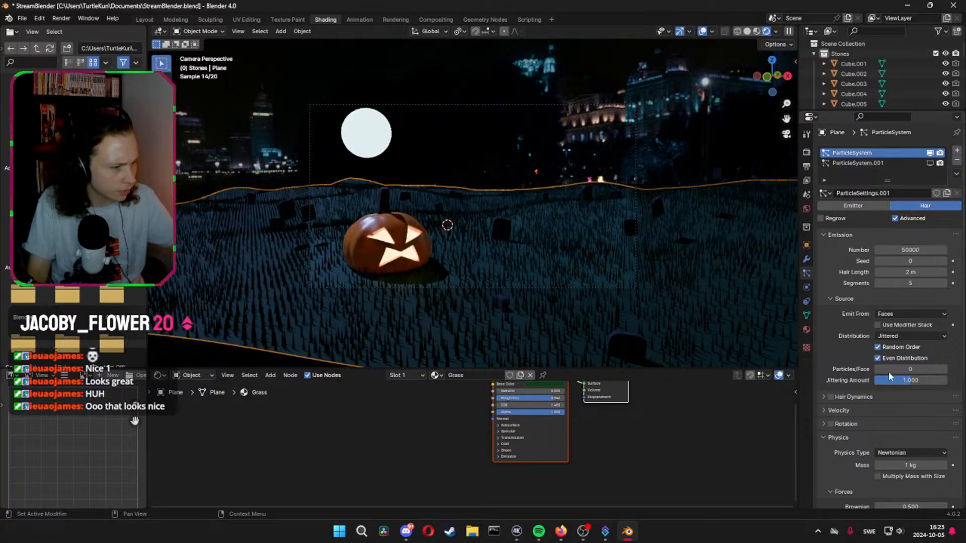
# Try Multiply Mass with Size in the grass hair's physics and switch it off again
pyautogui.scroll(-4, 888, 372)
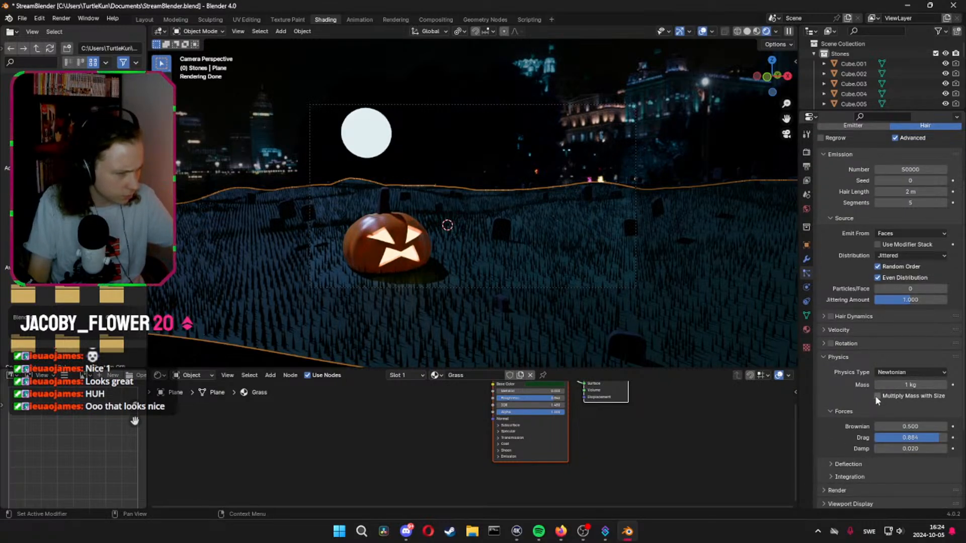
pyautogui.click(877, 396)
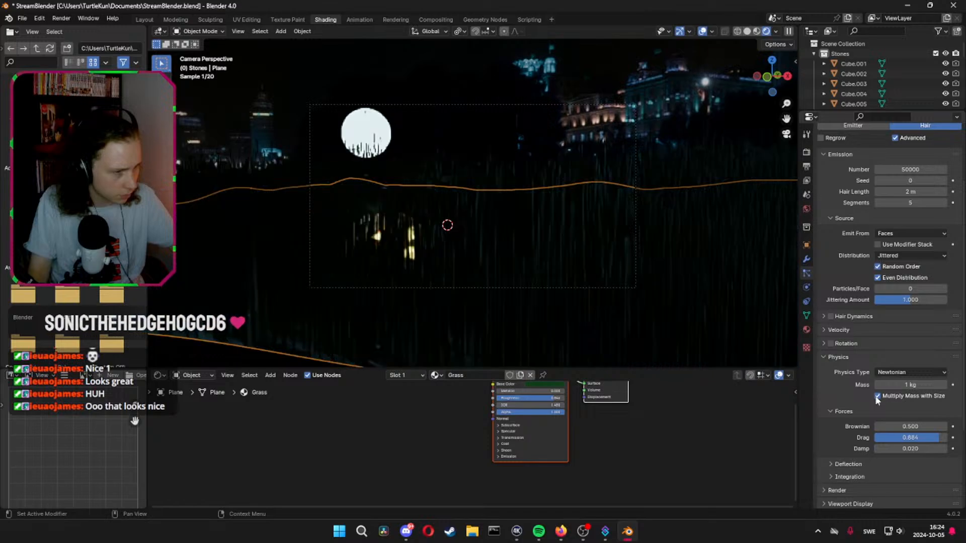
pyautogui.click(877, 397)
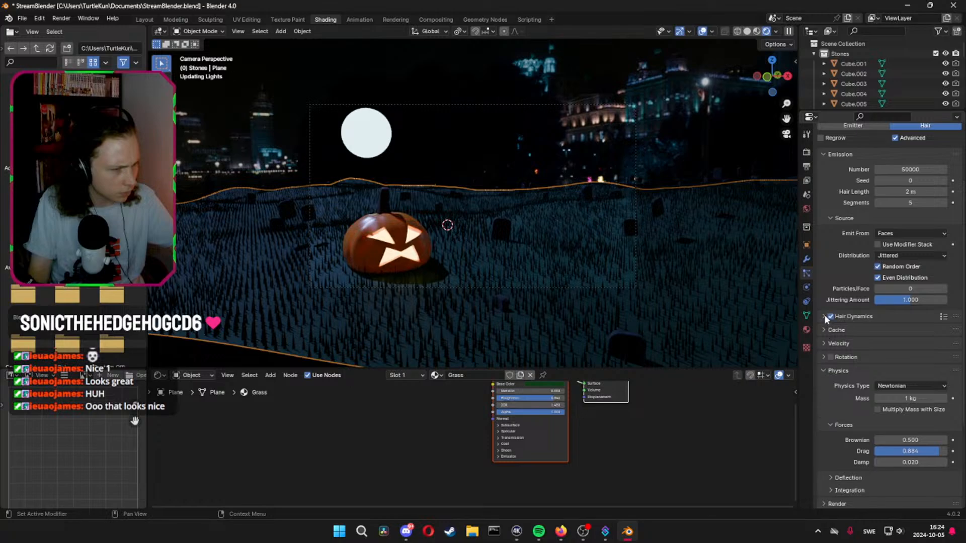
# Try Hair Dynamics on the grass with Random stiffness values of 0.056 and 0.859, undo them, and disable Hair Dynamics
pyautogui.click(828, 316)
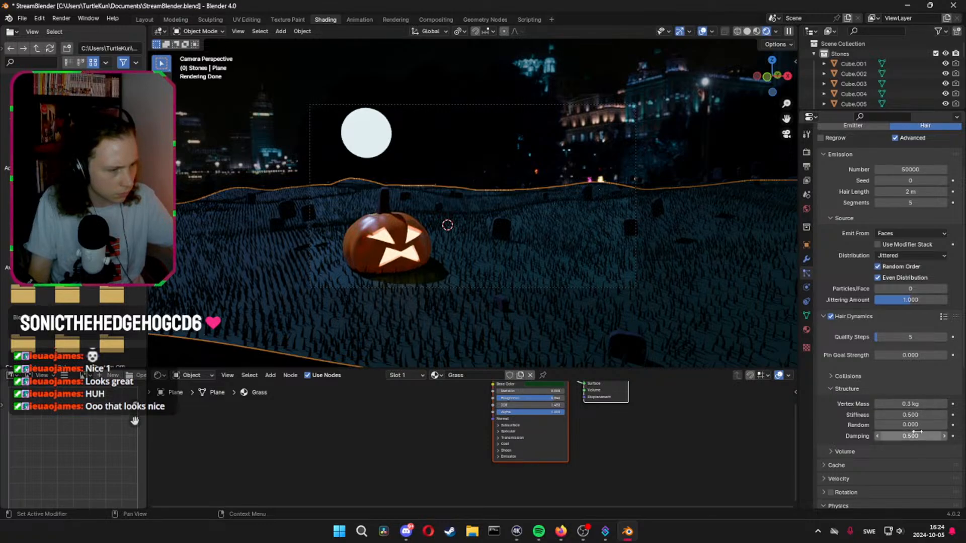
pyautogui.moveTo(912, 425); pyautogui.dragTo(879, 428)
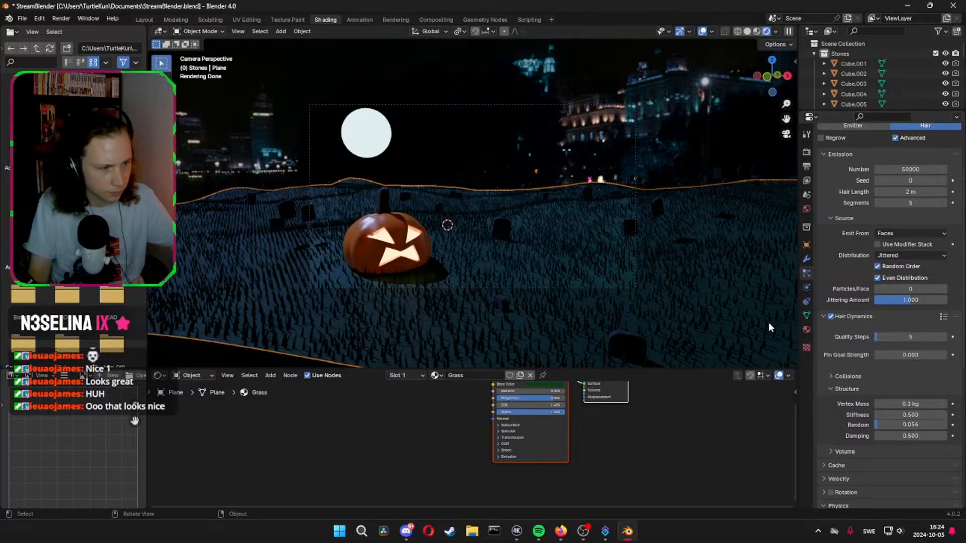
pyautogui.moveTo(938, 425); pyautogui.dragTo(937, 424)
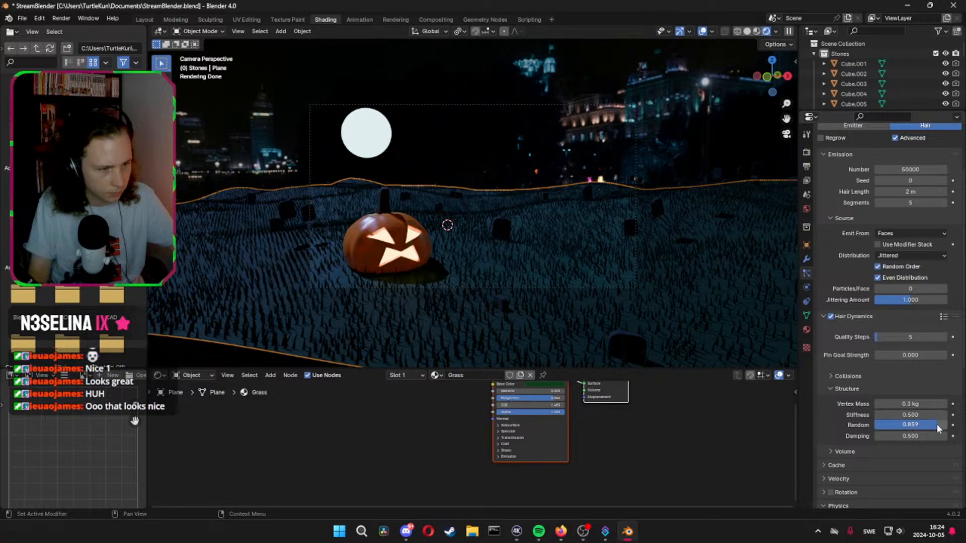
pyautogui.hotkey('ctrl', 'z')
pyautogui.hotkey('ctrl', 'z')
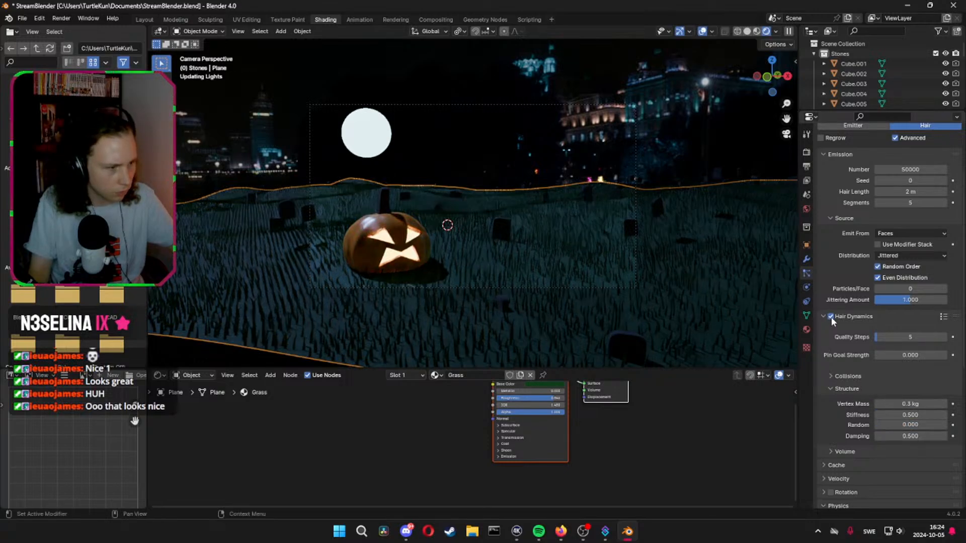
pyautogui.click(831, 317)
pyautogui.scroll(-1, 865, 387)
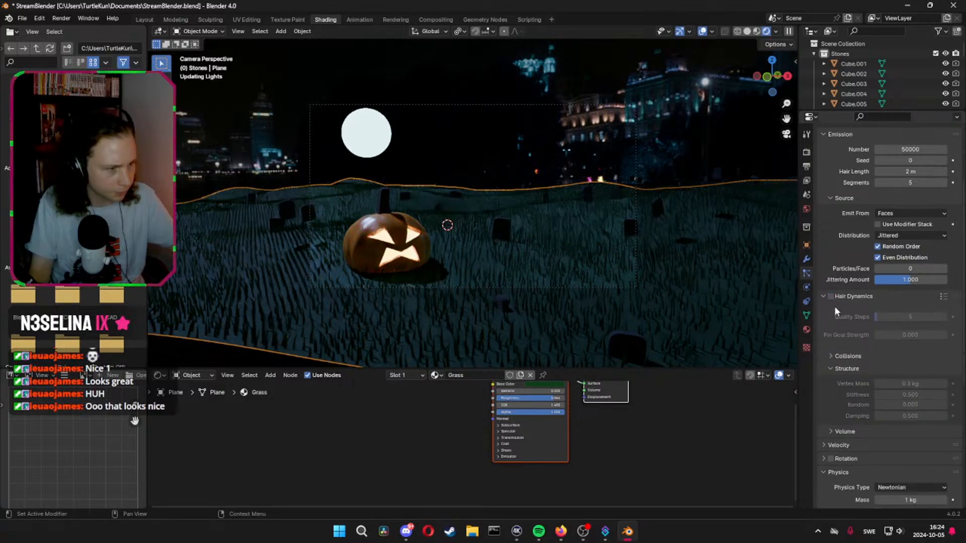
pyautogui.click(824, 298)
# Set the grass hair's Drag and Damp to 0, try a Brownian force of 8.54, and change the physics type to None
pyautogui.scroll(-3, 828, 341)
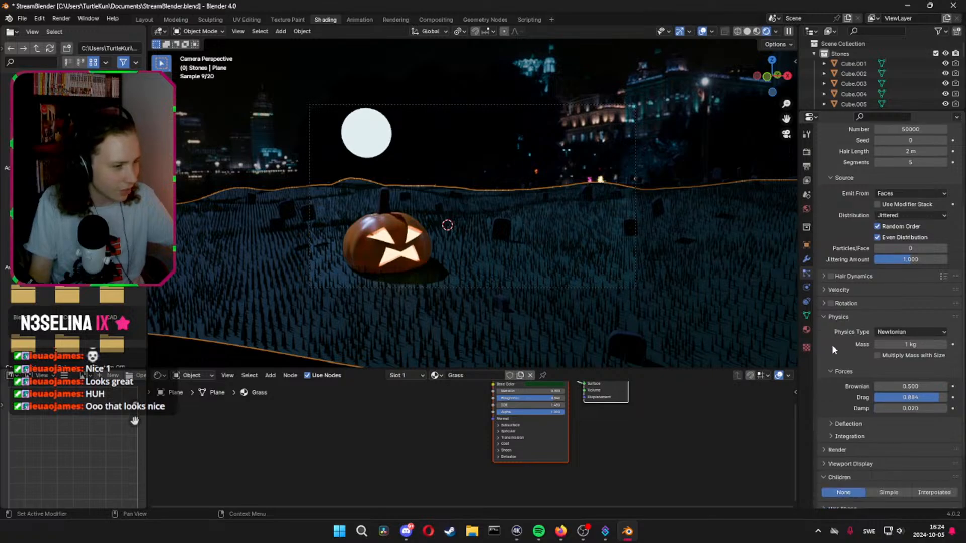
pyautogui.moveTo(894, 358)
pyautogui.mouseDown()
pyautogui.moveTo(855, 358)
pyautogui.moveTo(900, 368)
pyautogui.moveTo(878, 350)
pyautogui.moveTo(903, 346)
pyautogui.mouseUp()
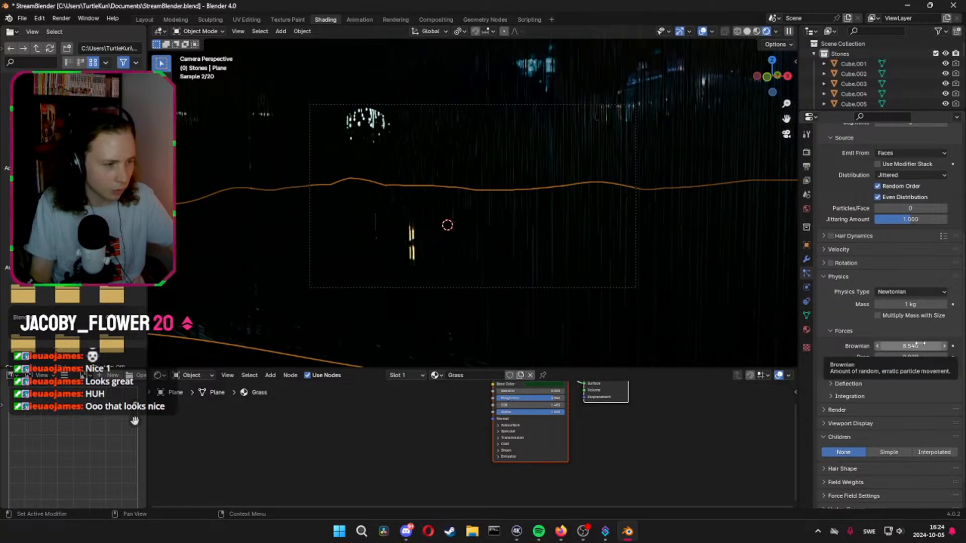
pyautogui.click(897, 292)
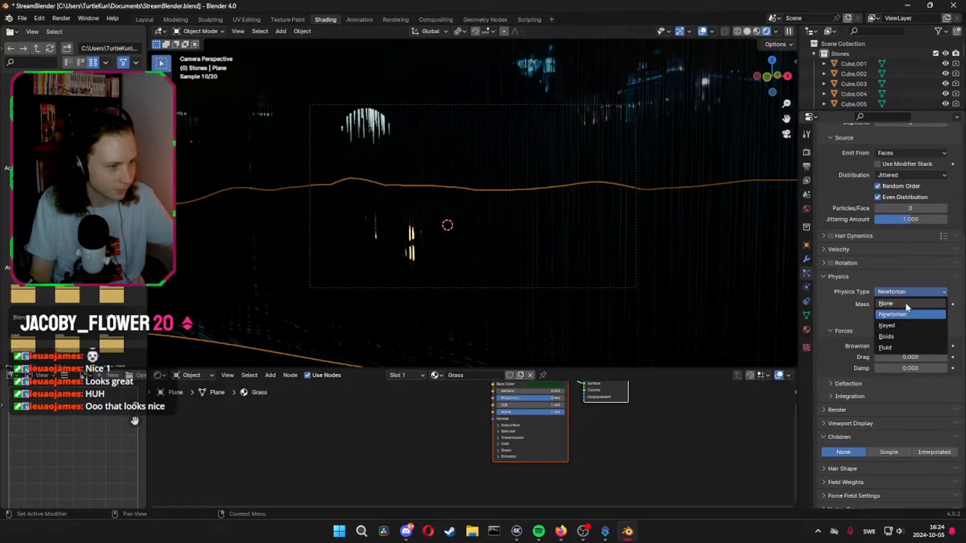
pyautogui.click(905, 304)
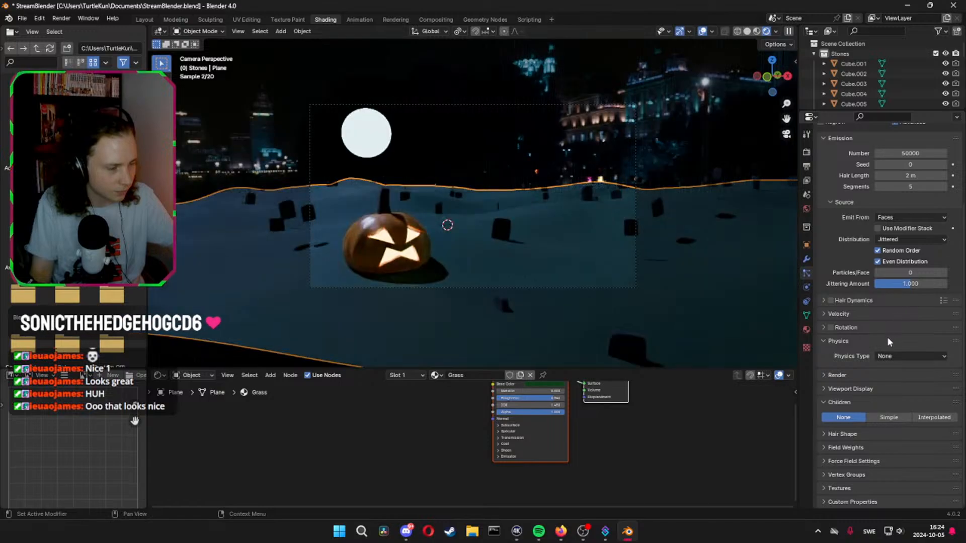
# Try the Keyed physics type on the ground plane's grass hair and switch it to Newtonian
pyautogui.click(901, 354)
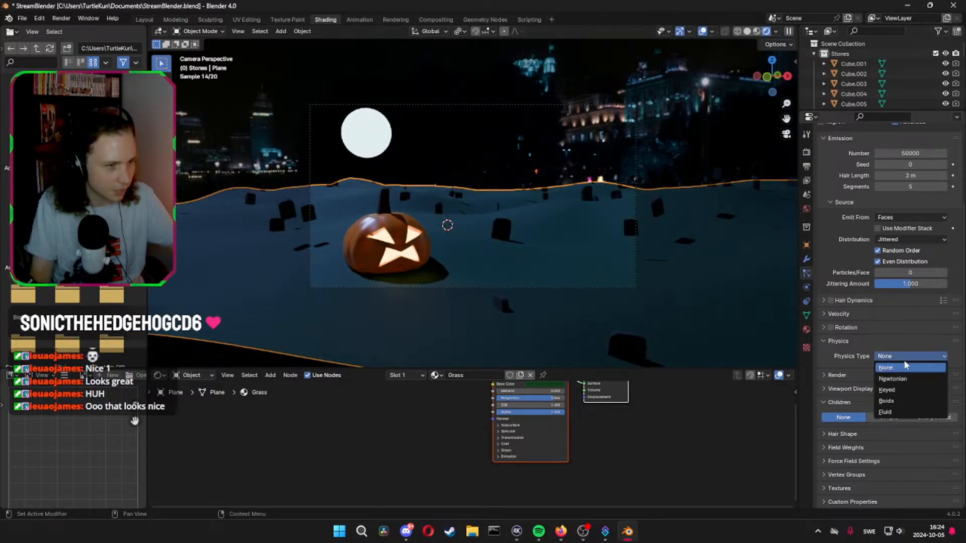
pyautogui.click(901, 391)
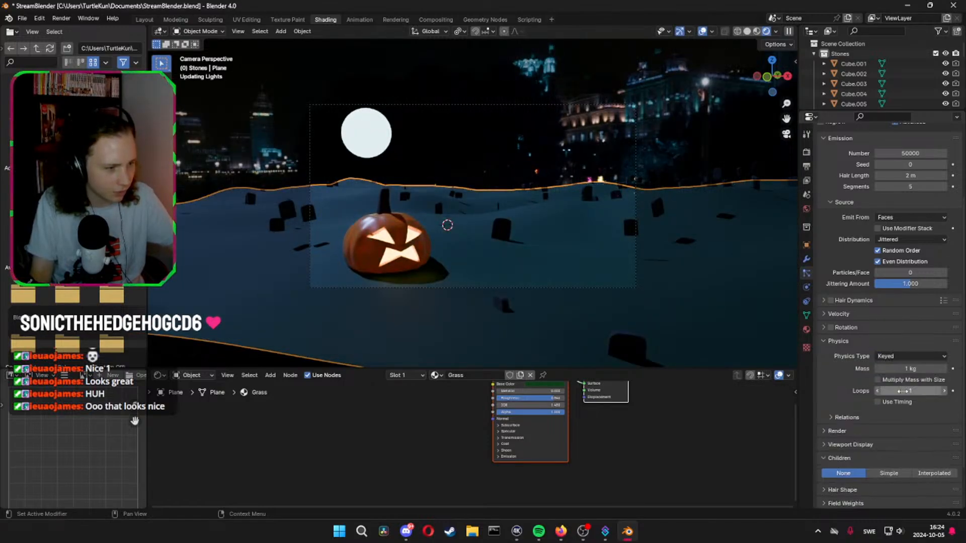
pyautogui.click(908, 356)
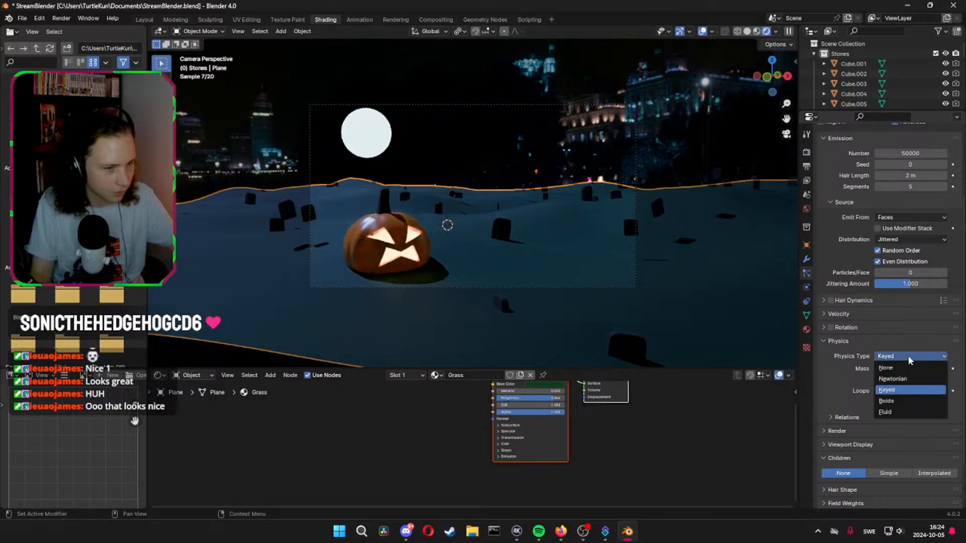
pyautogui.click(902, 381)
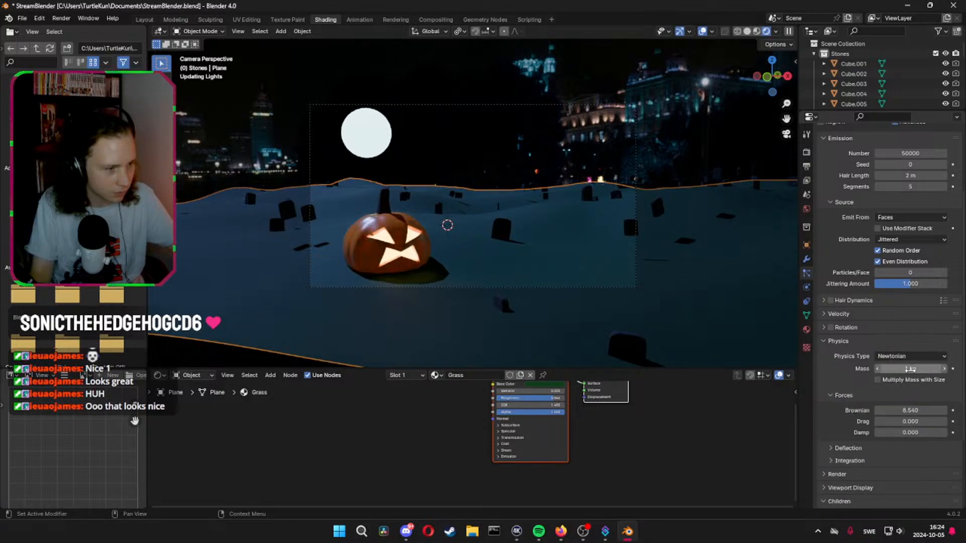
# Set the Brownian force of the grass hair's physics to 0.3
pyautogui.click(932, 410)
pyautogui.write('1')
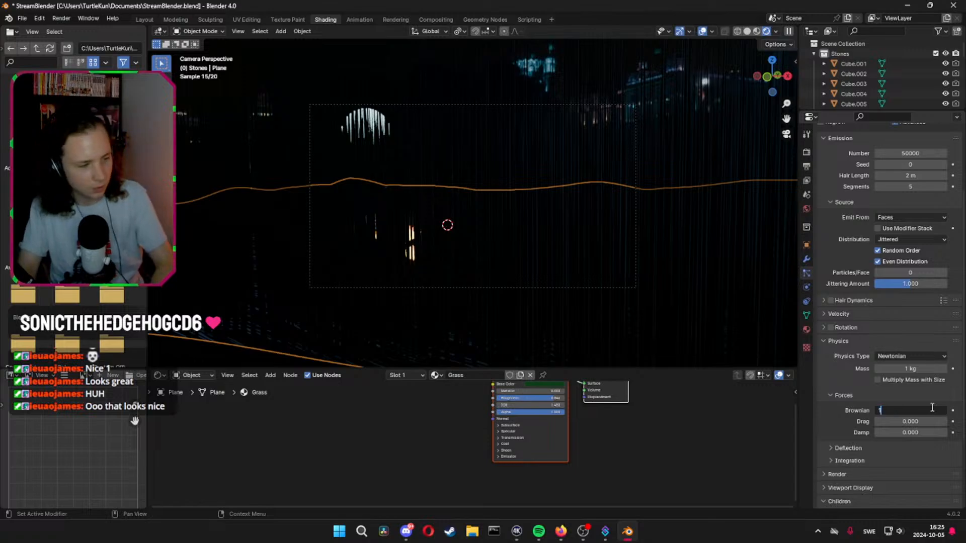
pyautogui.write('0.3')
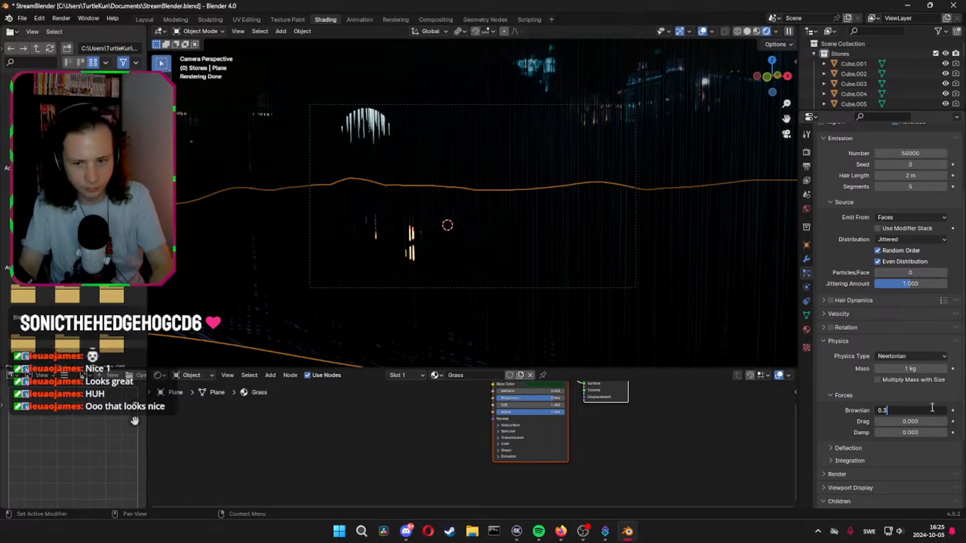
pyautogui.press('Return')
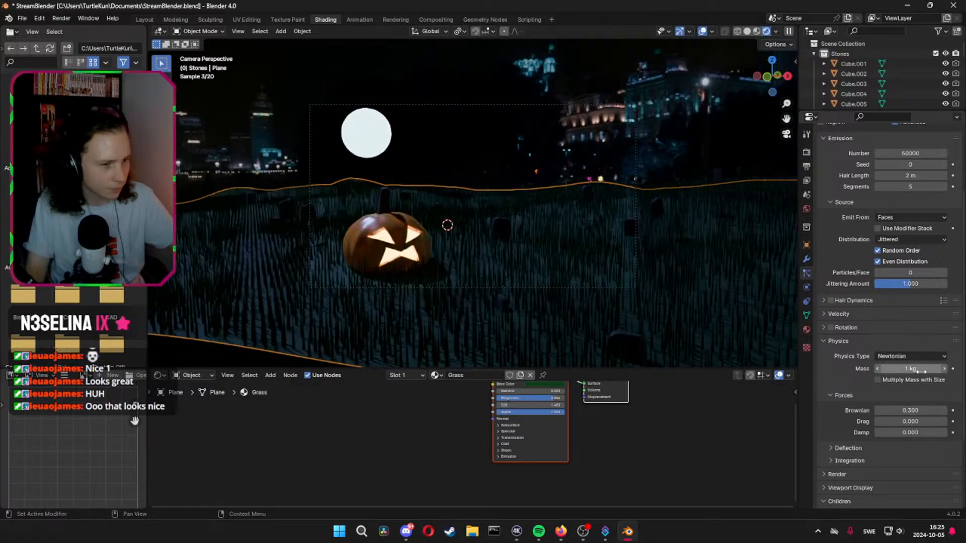
# Set the mass of the grass hair particles to 25 kg
pyautogui.click(921, 371)
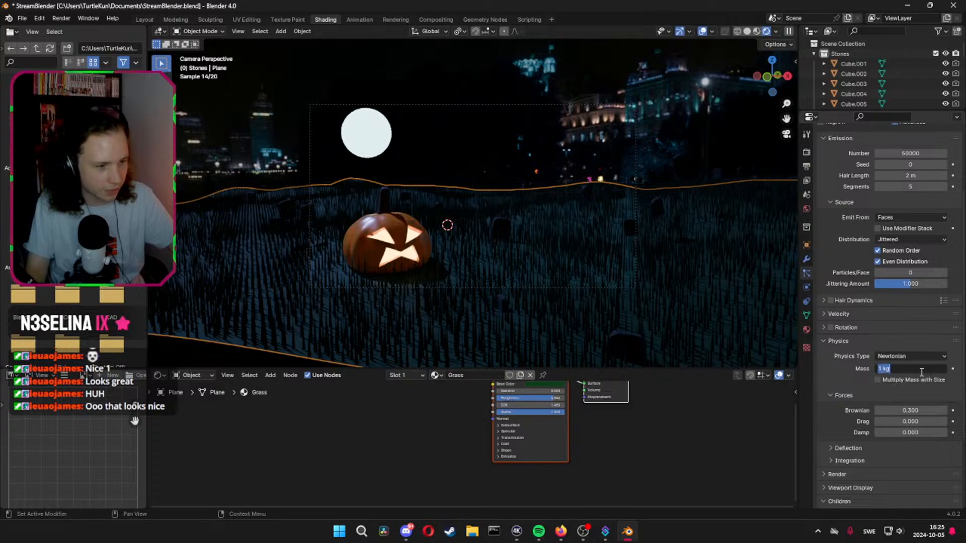
pyautogui.write('2')
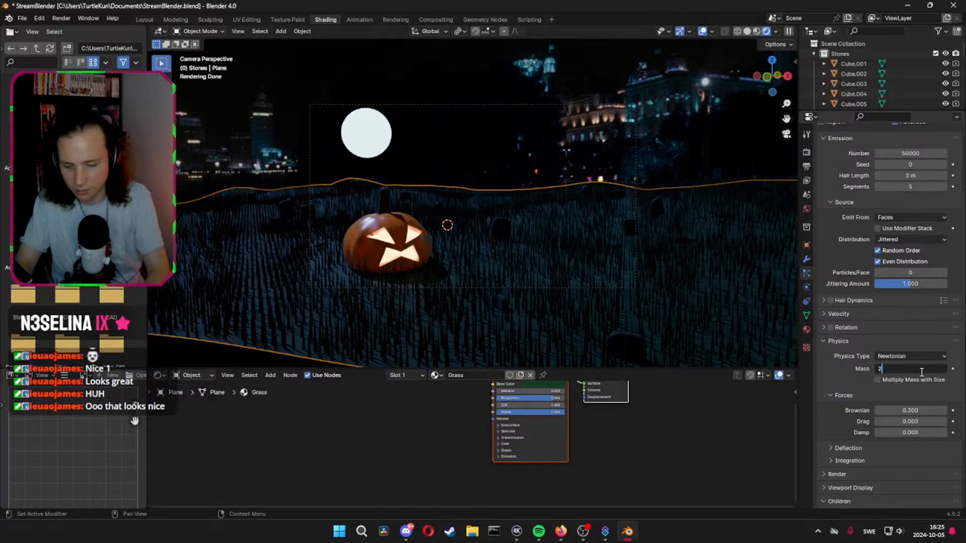
pyautogui.write('5')
pyautogui.press('Return')
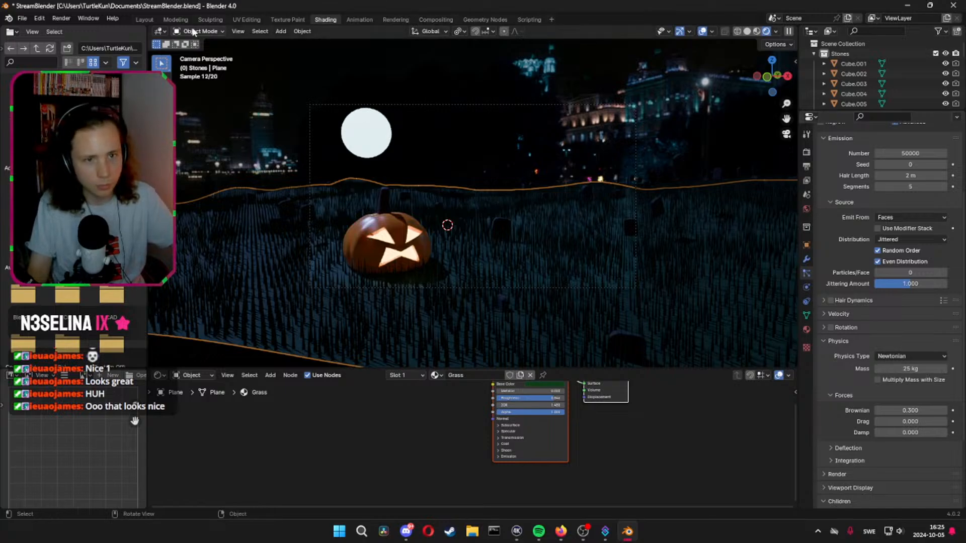
# Switch to the Layout workspace and play the animation to check how the grass behaves
pyautogui.click(137, 20)
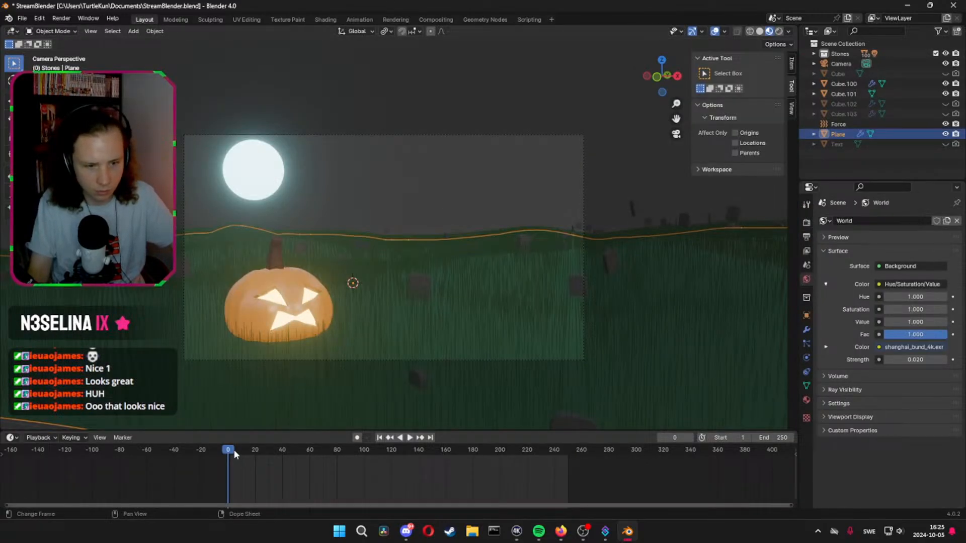
pyautogui.press('space')
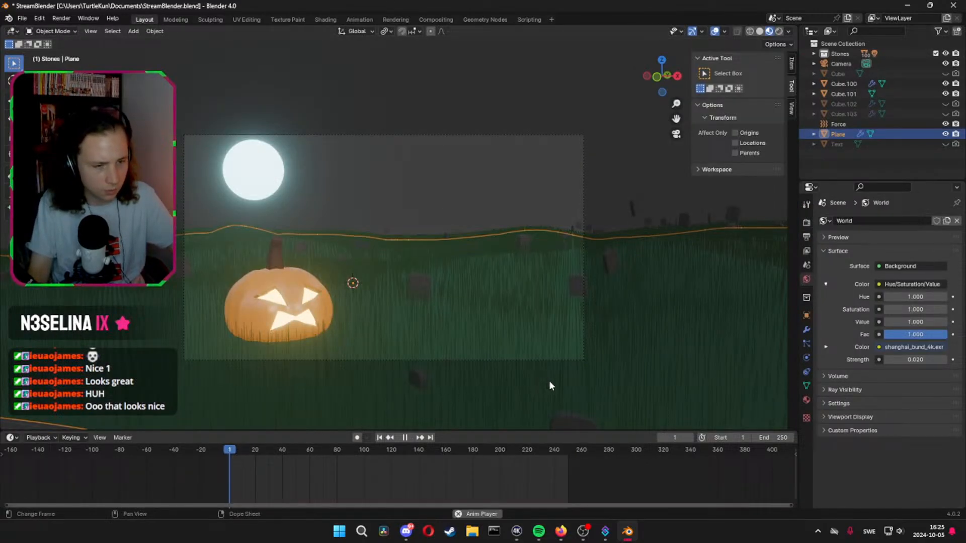
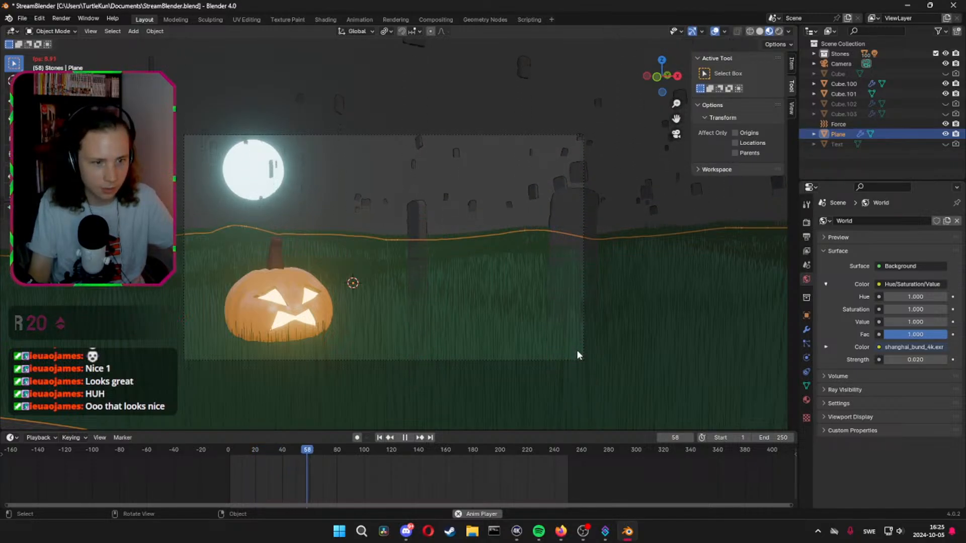
# Stop the playback, save the file and preview frame 3 in rendered viewport shading
pyautogui.press('space')
pyautogui.hotkey('ctrl', 's')
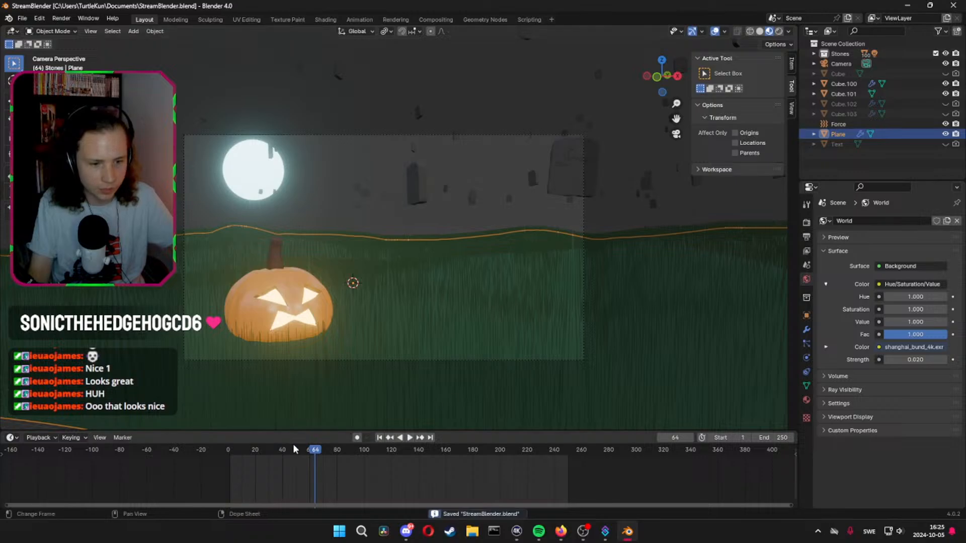
pyautogui.moveTo(293, 449); pyautogui.dragTo(233, 456)
pyautogui.press('space')
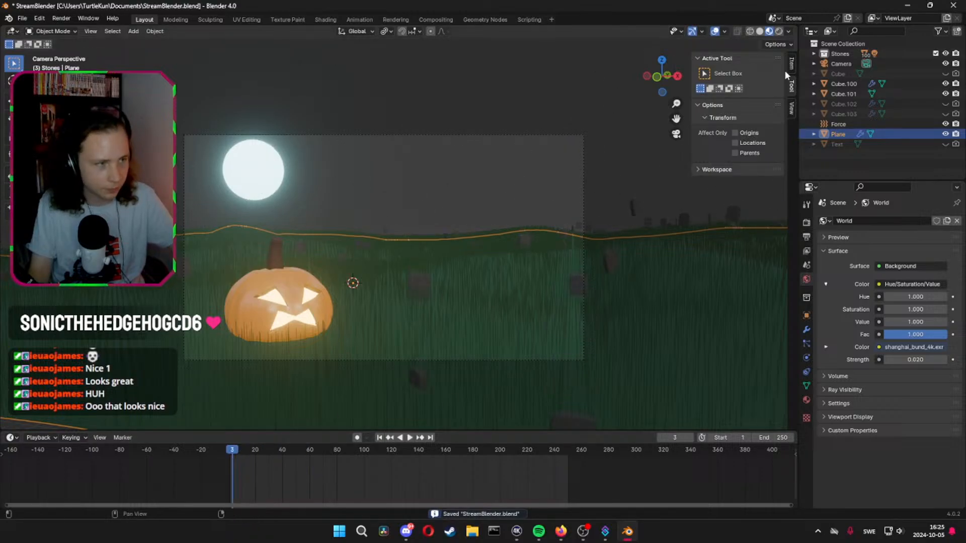
pyautogui.click(778, 31)
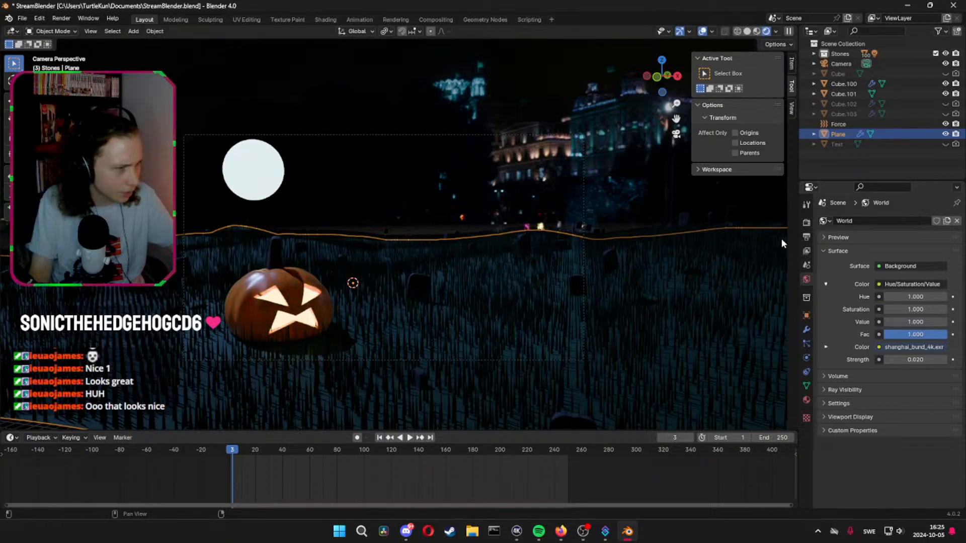
# Set the mass of the ground plane's grass hair particles to 60 kg
pyautogui.click(806, 343)
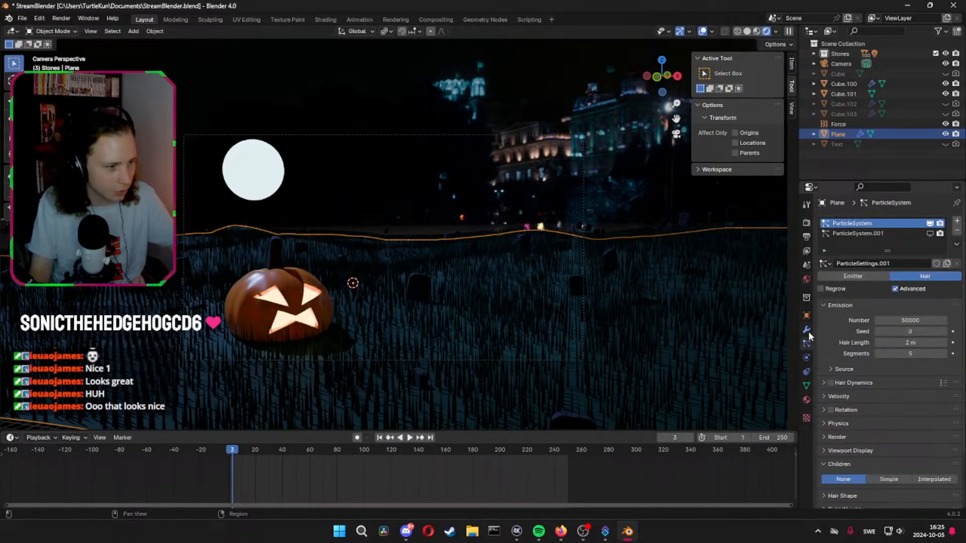
pyautogui.scroll(-3, 856, 353)
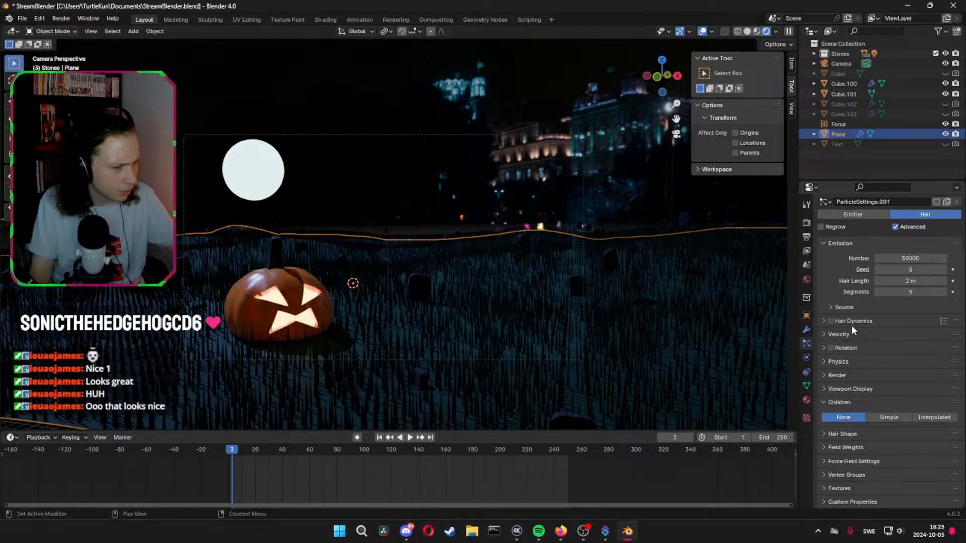
pyautogui.click(829, 362)
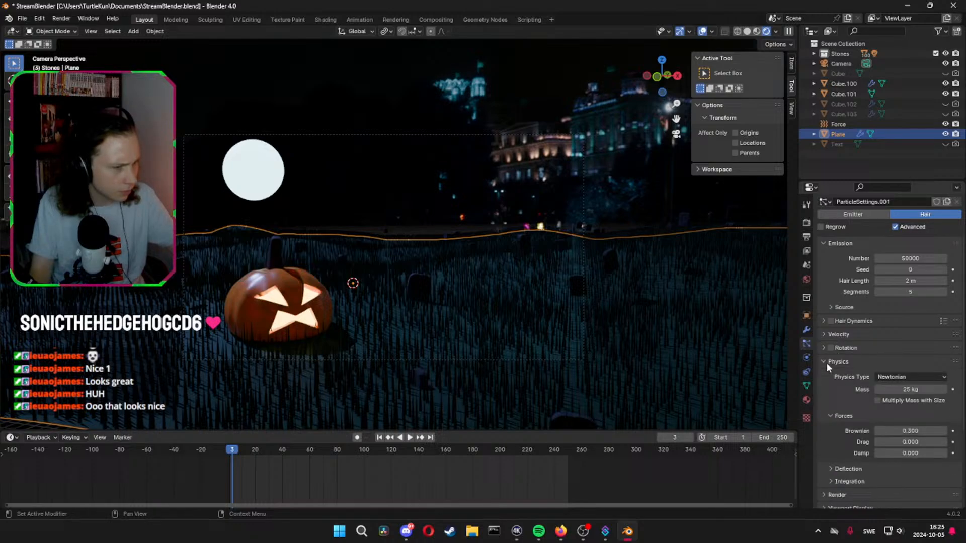
pyautogui.click(913, 391)
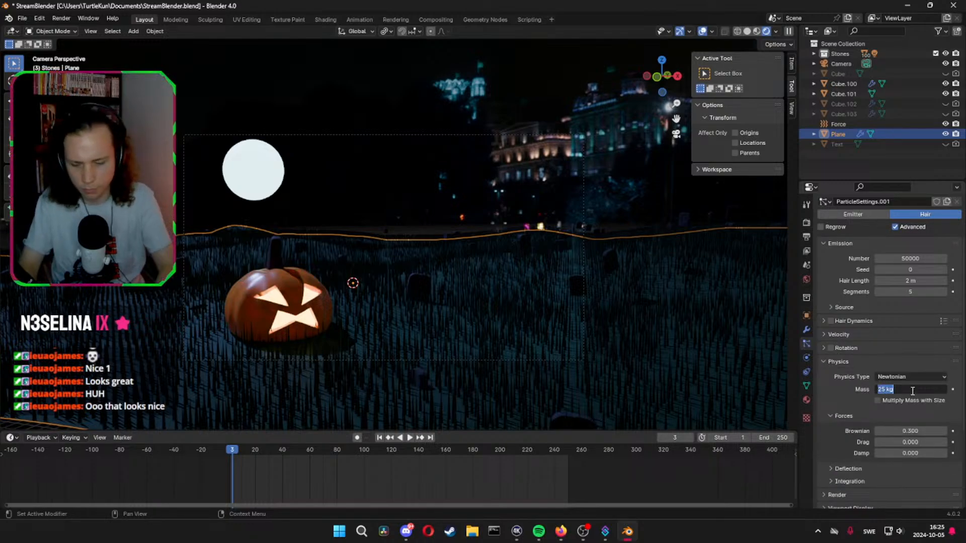
pyautogui.write('60')
pyautogui.press('Return')
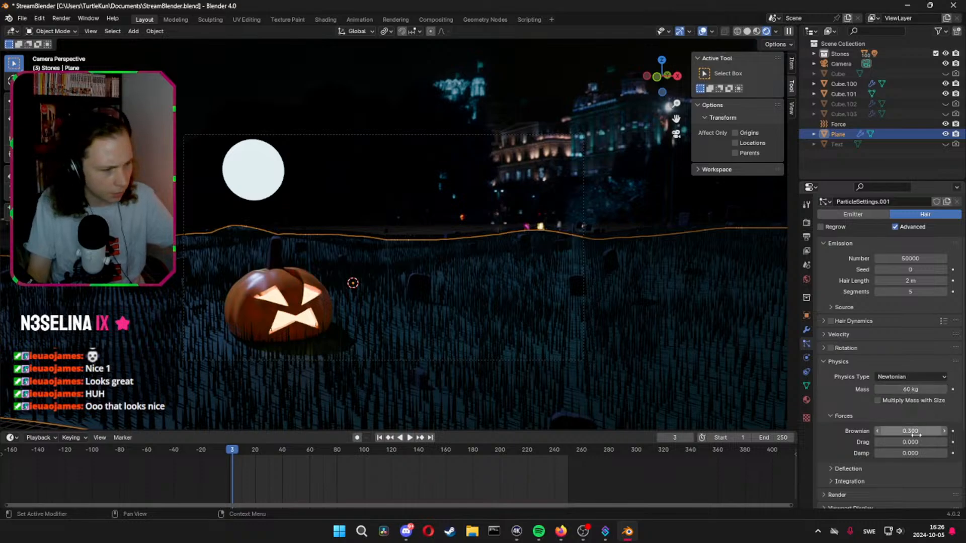
# Set the grass hair's drag force to 0.004 and try a higher damp value before resetting damp to 0
pyautogui.click(911, 443)
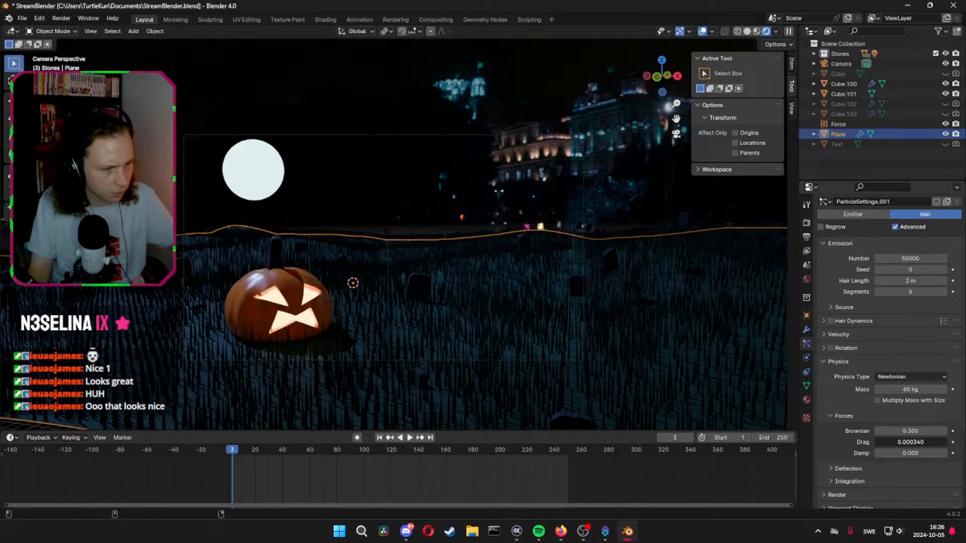
pyautogui.moveTo(911, 443); pyautogui.dragTo(921, 442)
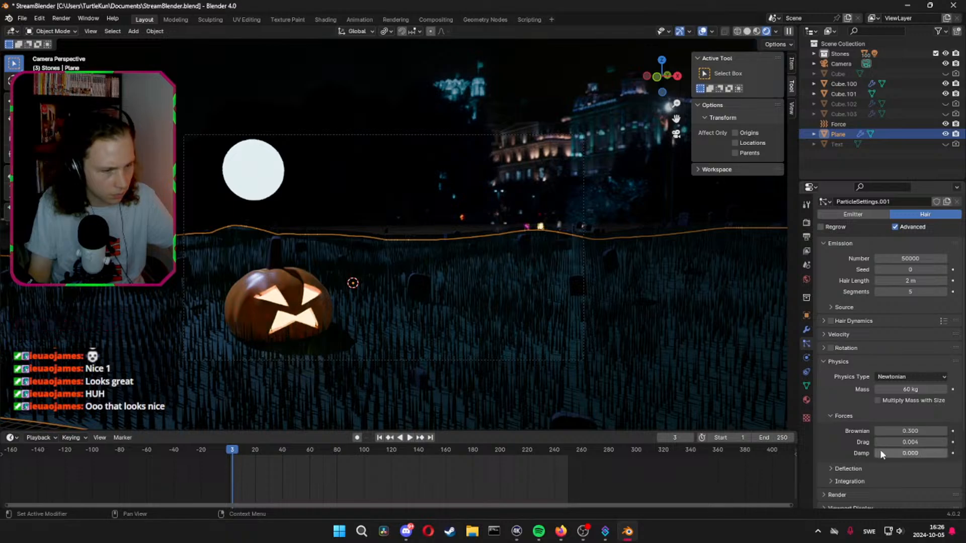
pyautogui.moveTo(908, 452); pyautogui.dragTo(910, 457)
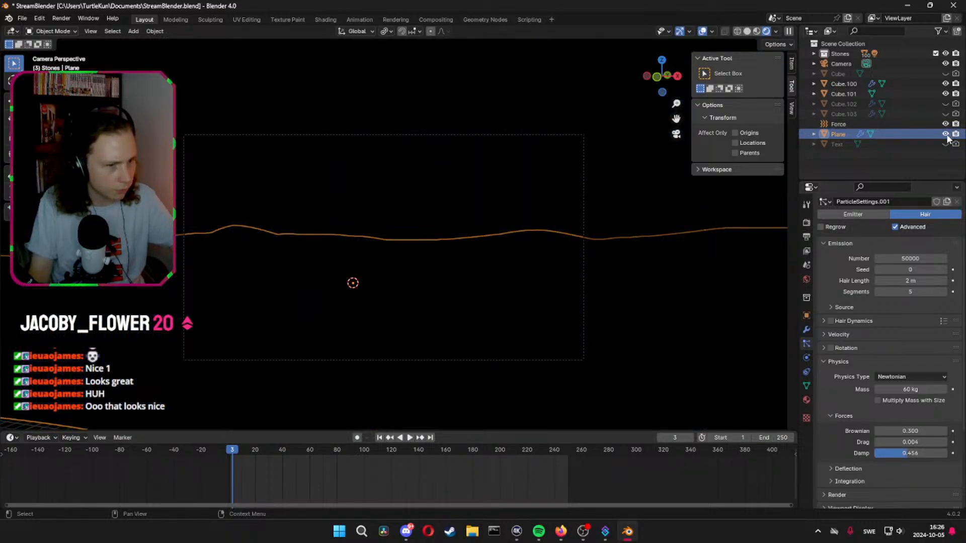
pyautogui.press('BackSpace')
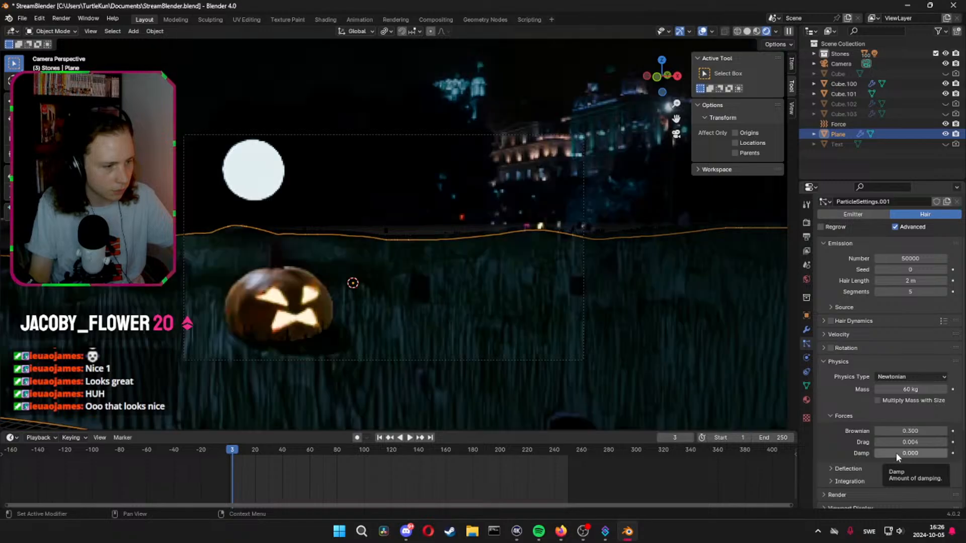
# Delete the Force object from the scene
pyautogui.click(945, 124)
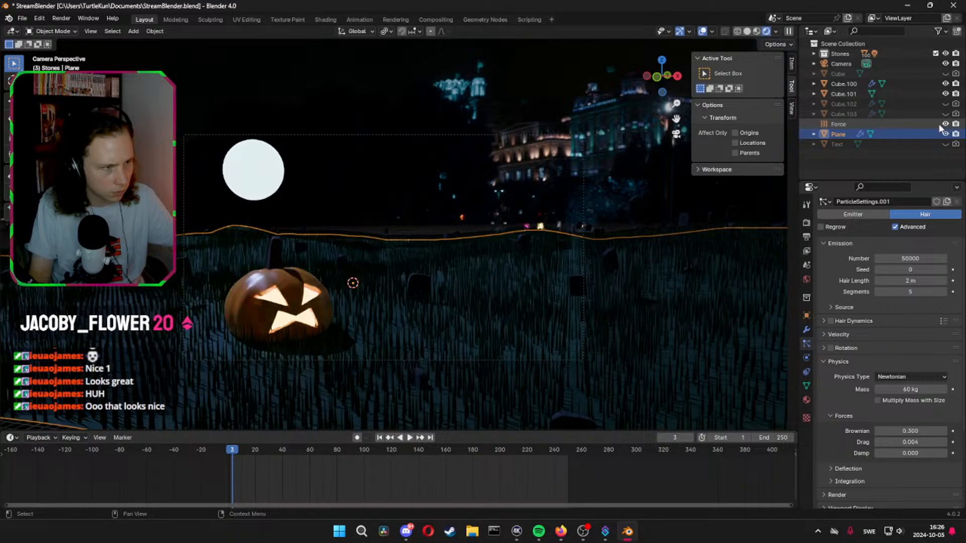
pyautogui.click(844, 124)
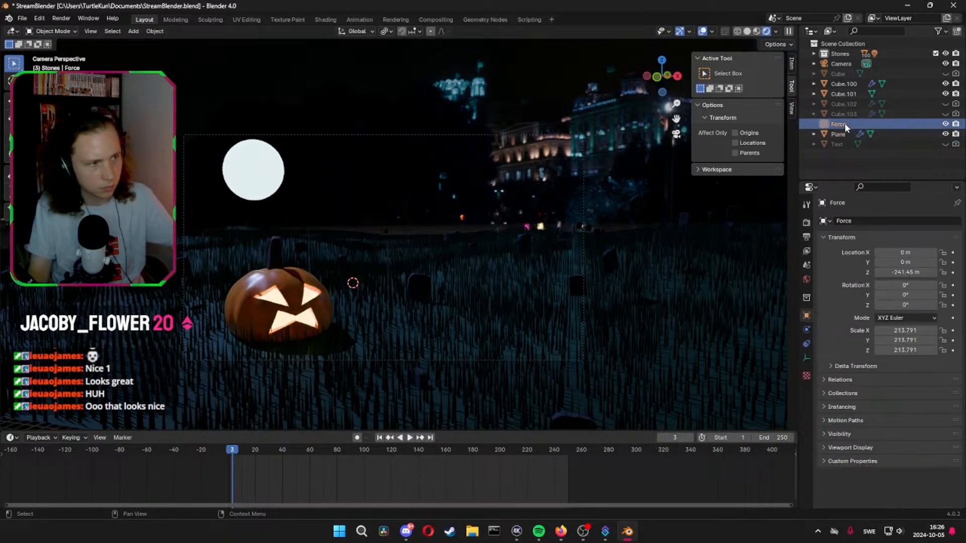
pyautogui.press('Delete')
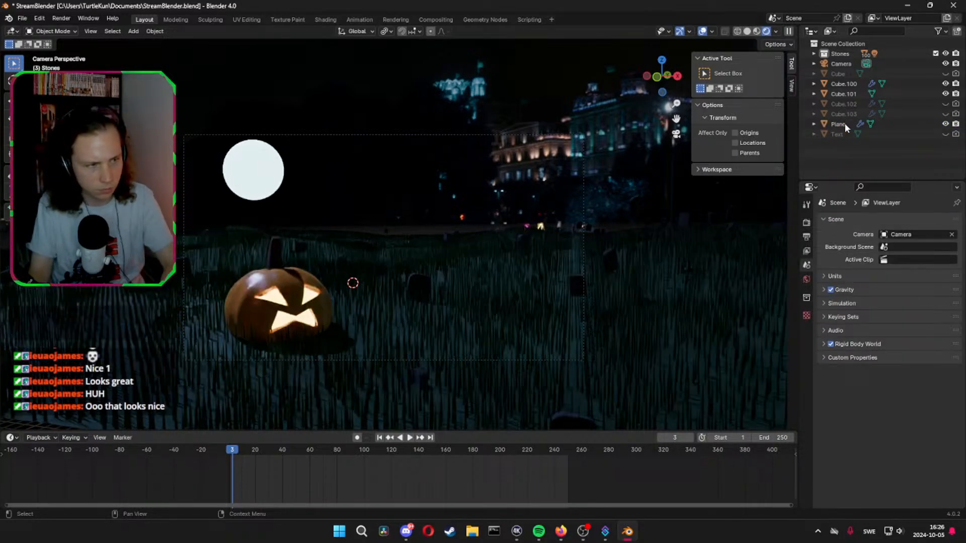
# Play the animation from frame 0 in rendered shading to check the grass without the force field
pyautogui.press('space')
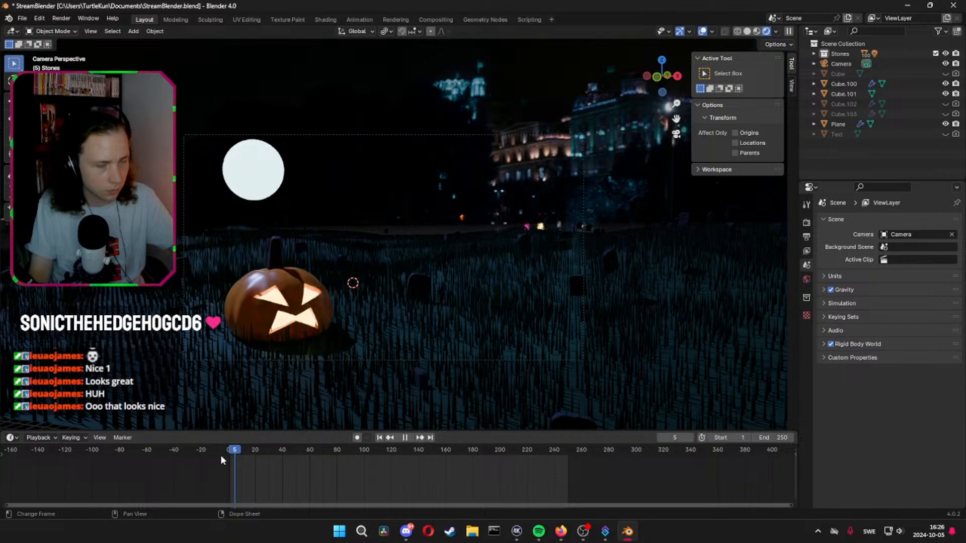
pyautogui.press('space')
pyautogui.click(221, 457)
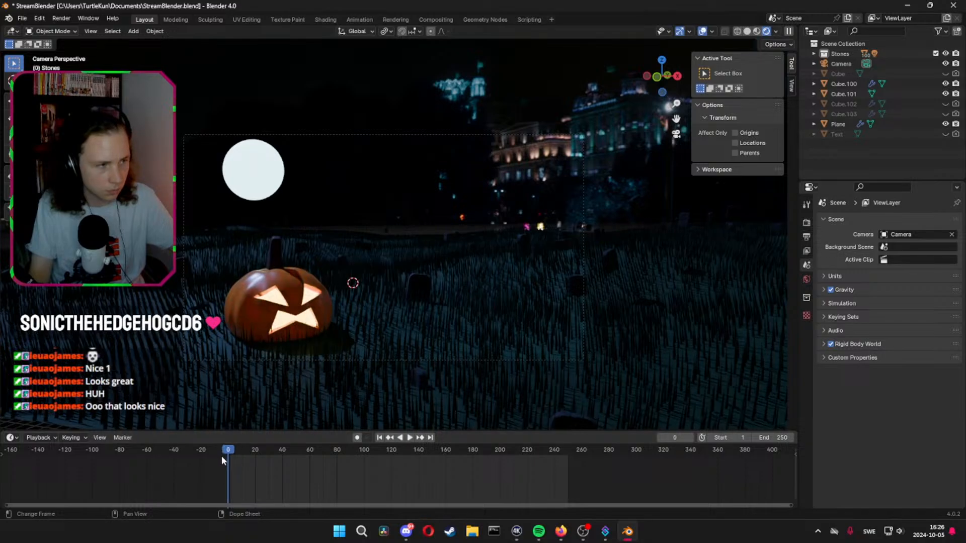
pyautogui.press('space')
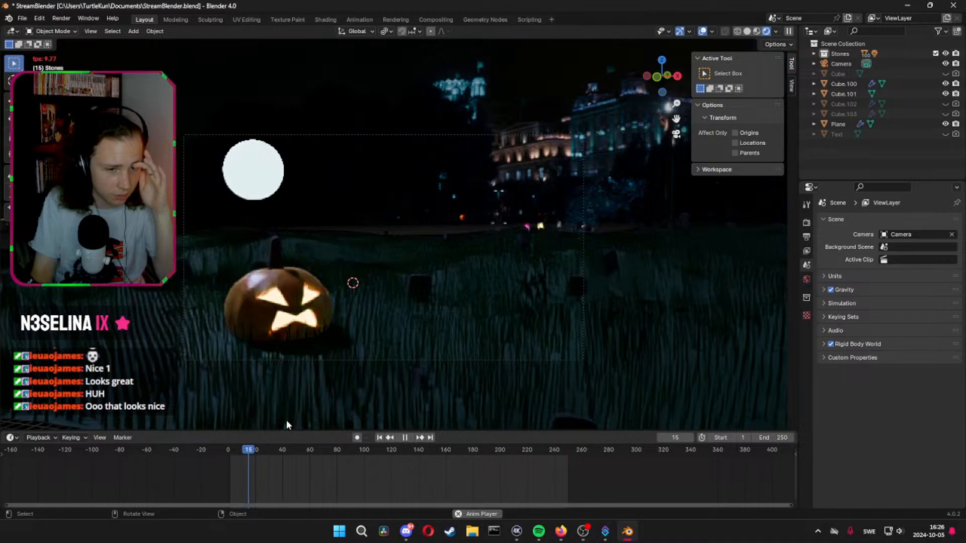
pyautogui.press('space')
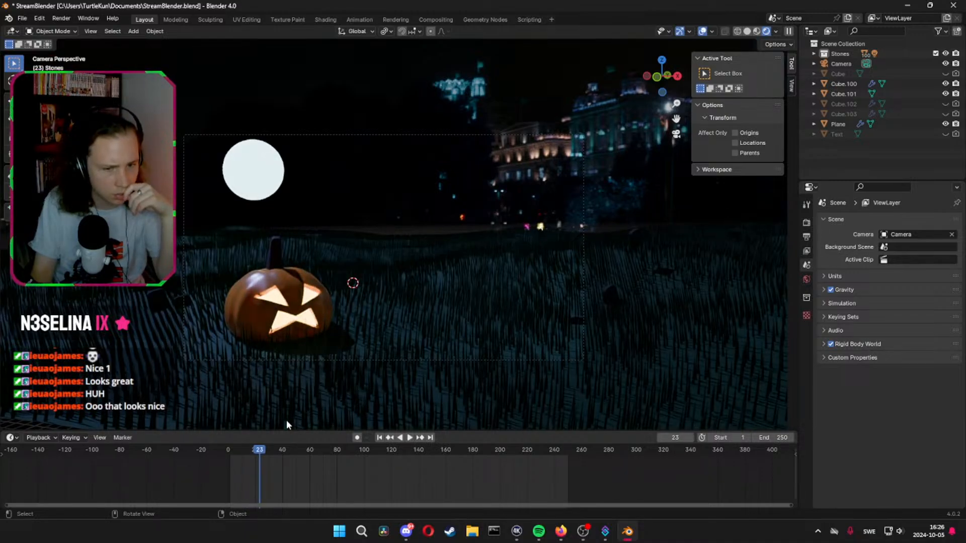
# Enable Hair Dynamics on the ground plane's grass hair and set the particle mass to 1 kg
pyautogui.click(469, 321)
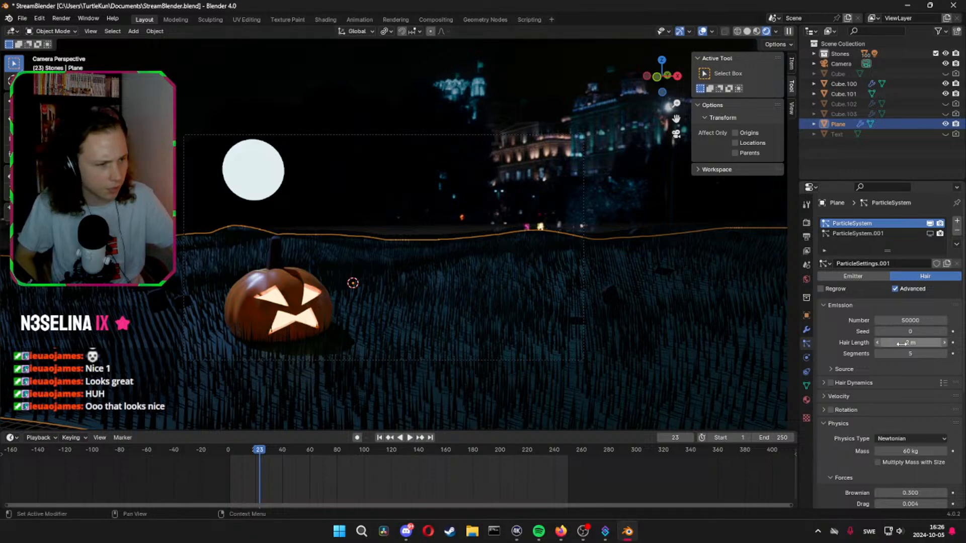
pyautogui.scroll(-2, 853, 353)
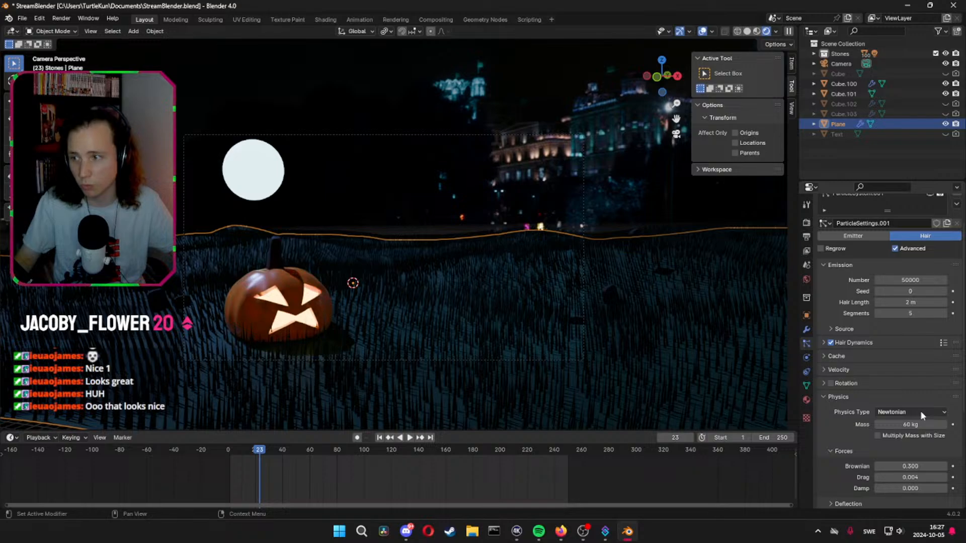
pyautogui.click(904, 424)
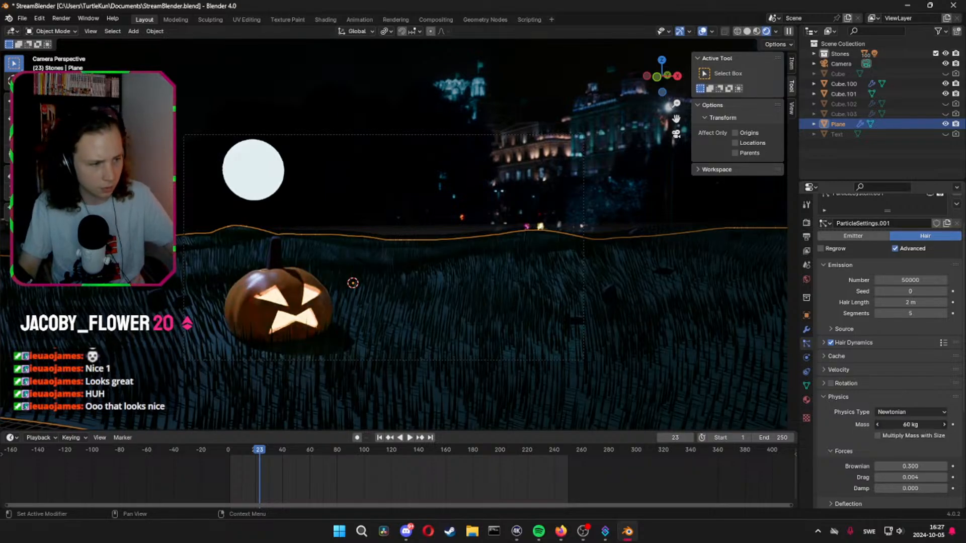
pyautogui.write('1')
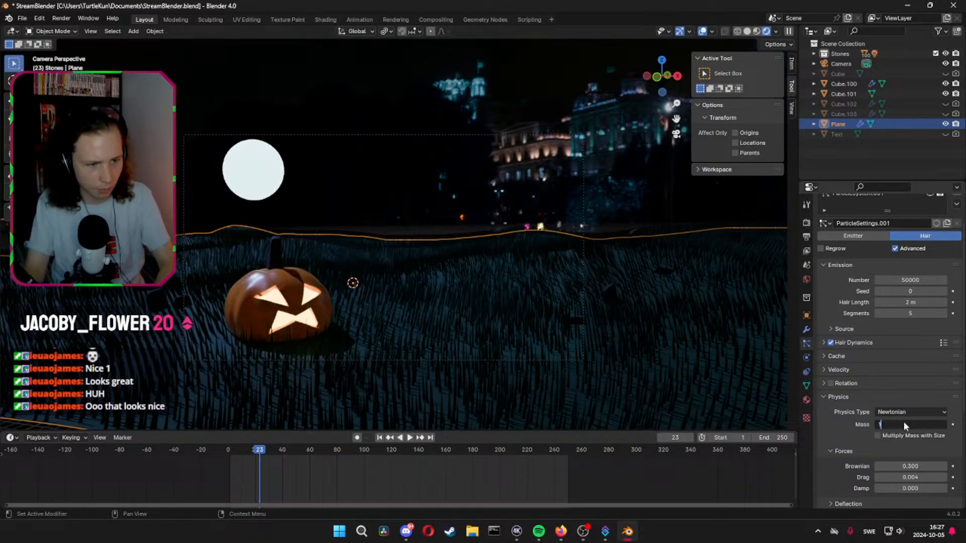
pyautogui.press('Return')
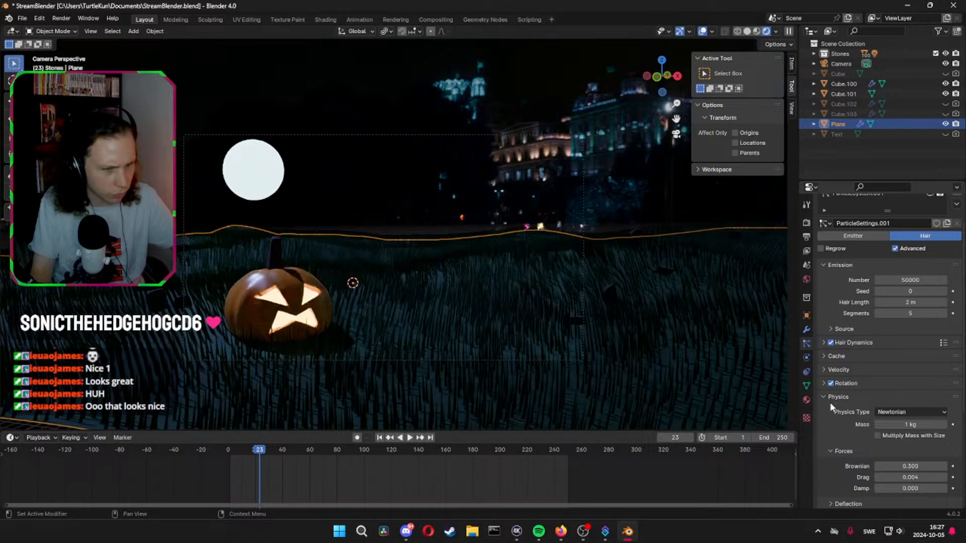
# Enable Rotation for the grass hair with Randomize at 0.065, and undo a trial change of the Phase
pyautogui.click(825, 384)
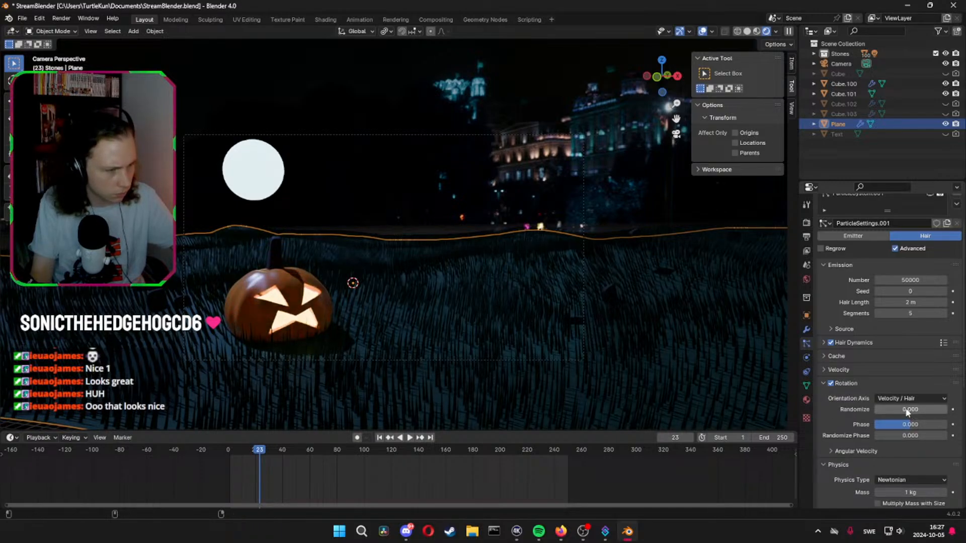
pyautogui.moveTo(910, 409); pyautogui.dragTo(936, 409)
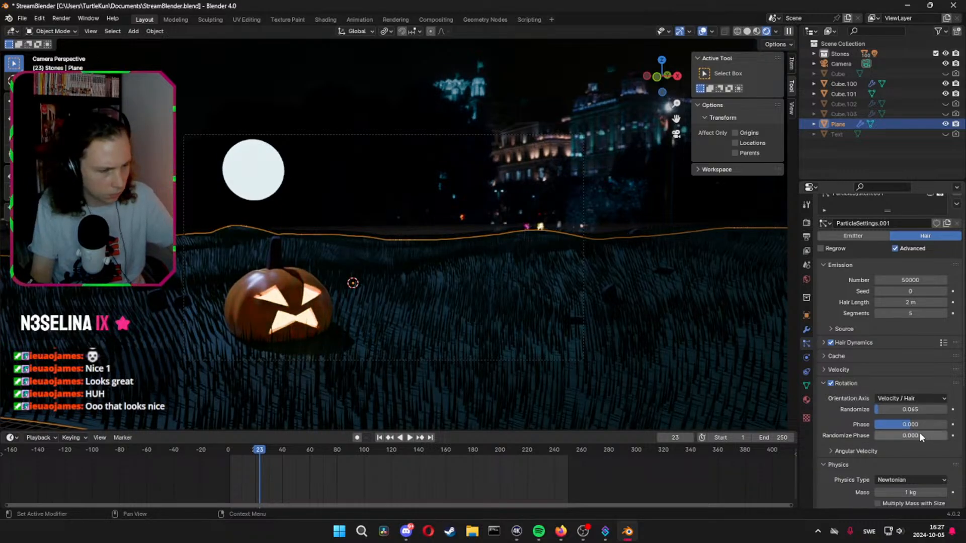
pyautogui.moveTo(913, 424); pyautogui.dragTo(948, 428)
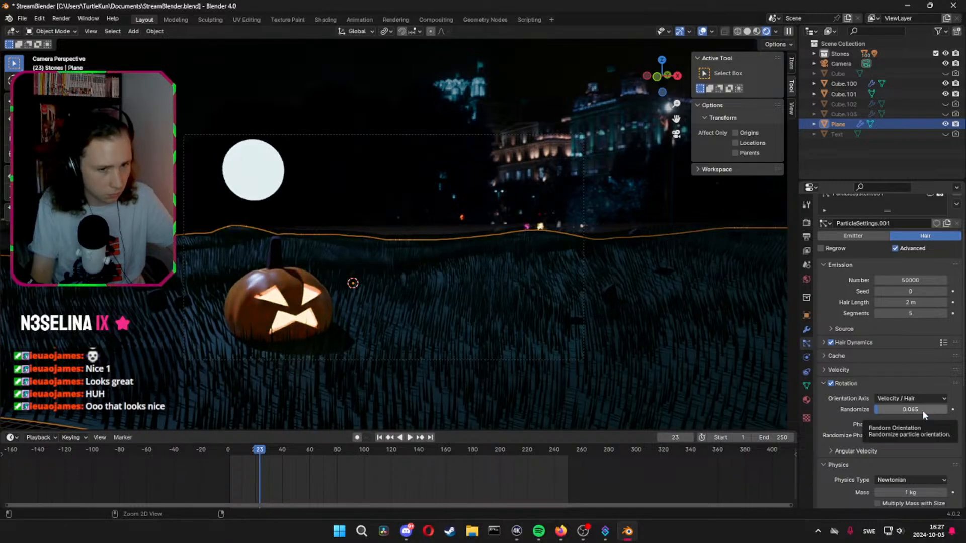
pyautogui.hotkey('ctrl', 'z')
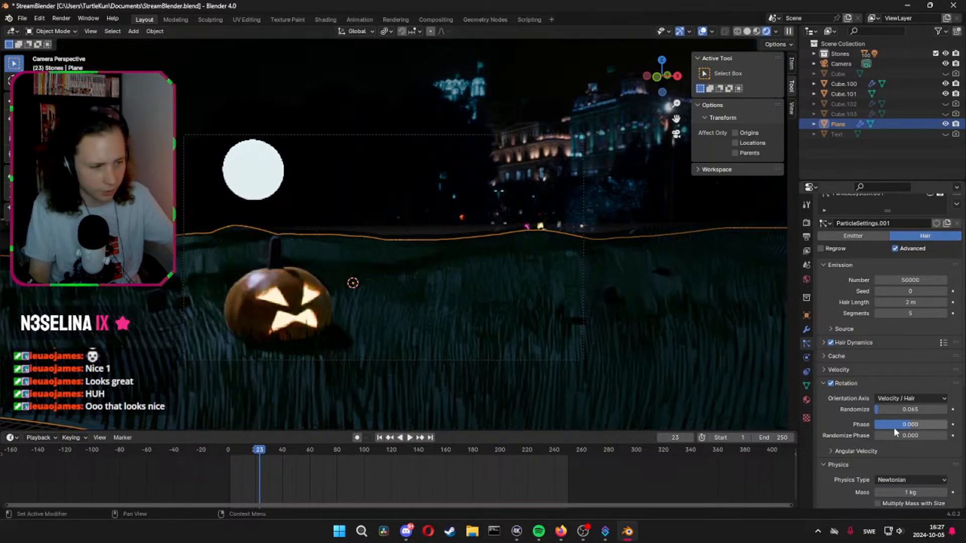
# Rewind to frame 1, switch the viewport to Material Preview shading and play the animation to check the grass dynamics
pyautogui.scroll(-4, 904, 439)
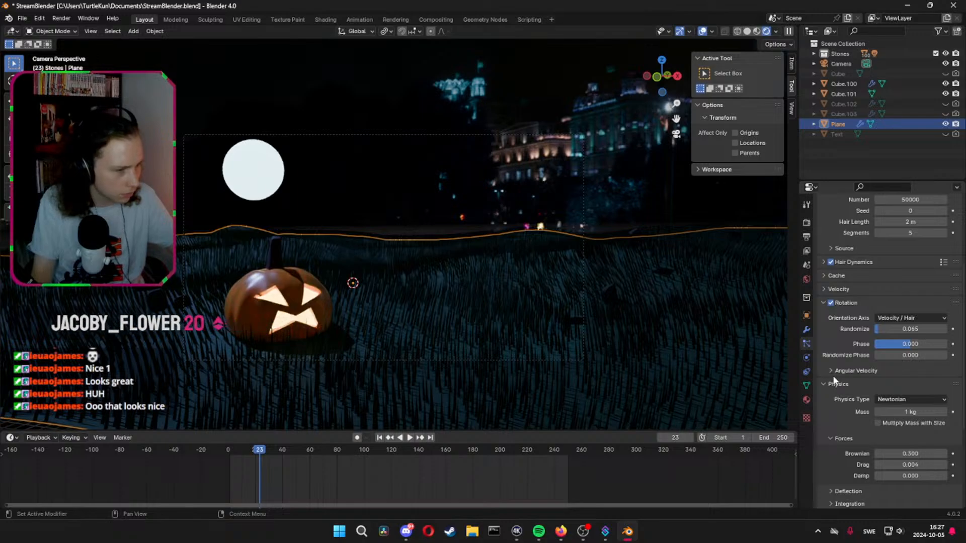
pyautogui.click(230, 454)
pyautogui.press('space')
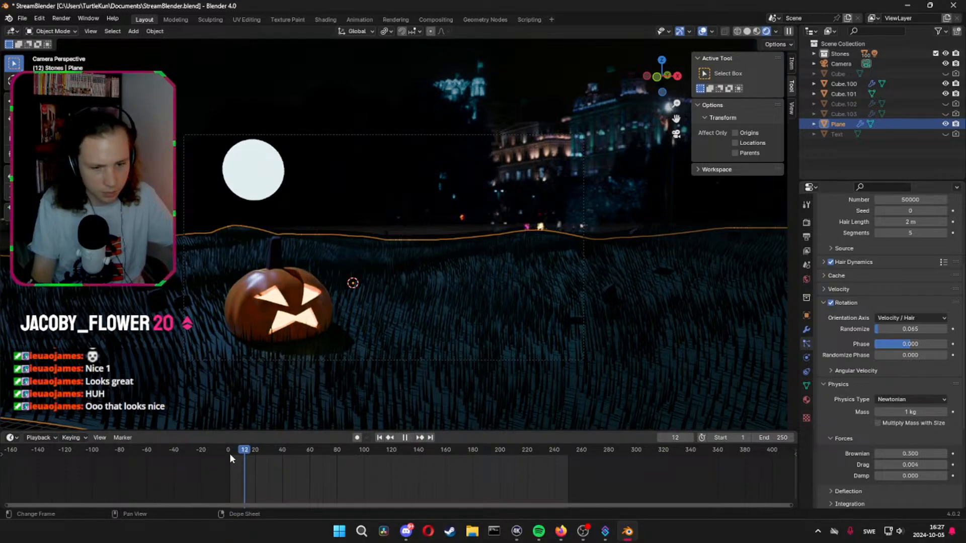
pyautogui.click(229, 453)
pyautogui.press('space')
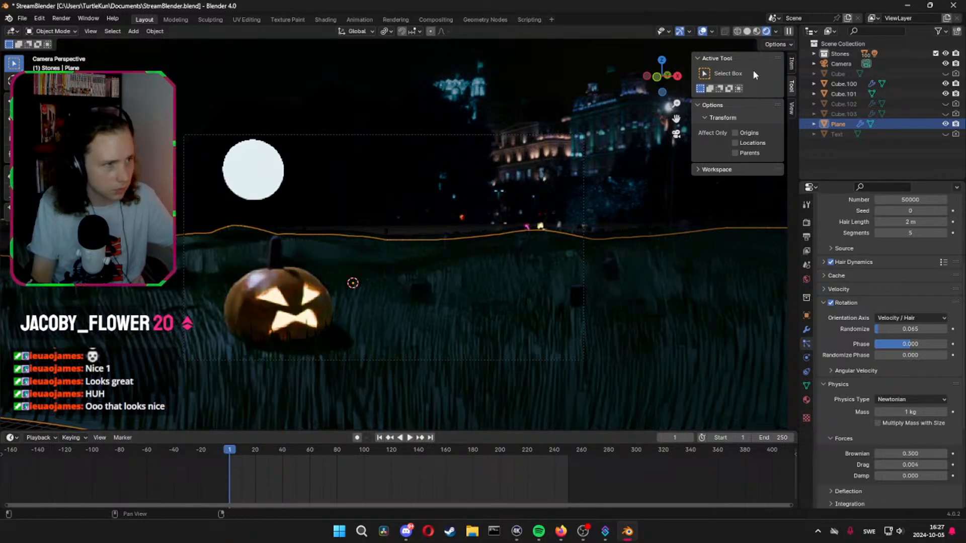
pyautogui.click(757, 32)
pyautogui.press('space')
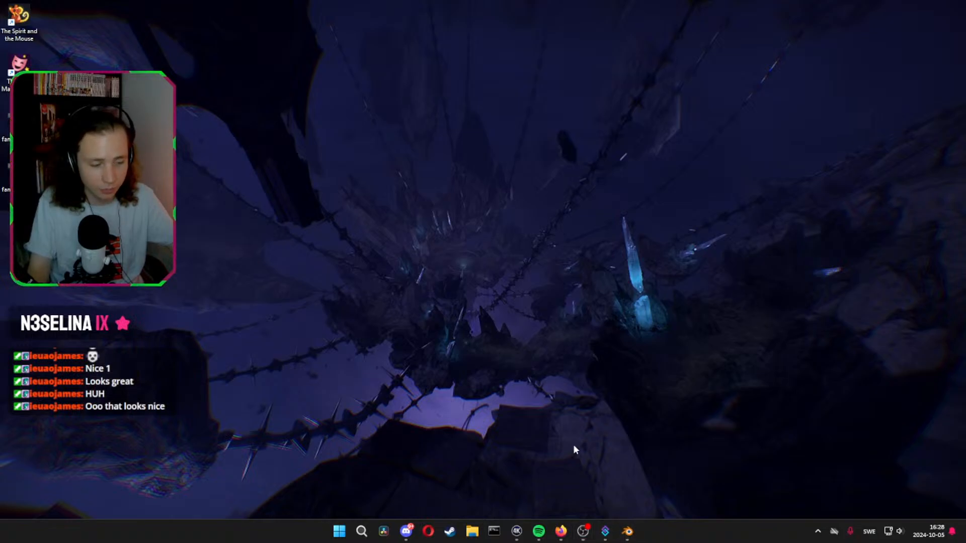
# Switch back to Blender to stop the playback and save the file, scrubbing the timeline to frame 10
pyautogui.click(627, 531)
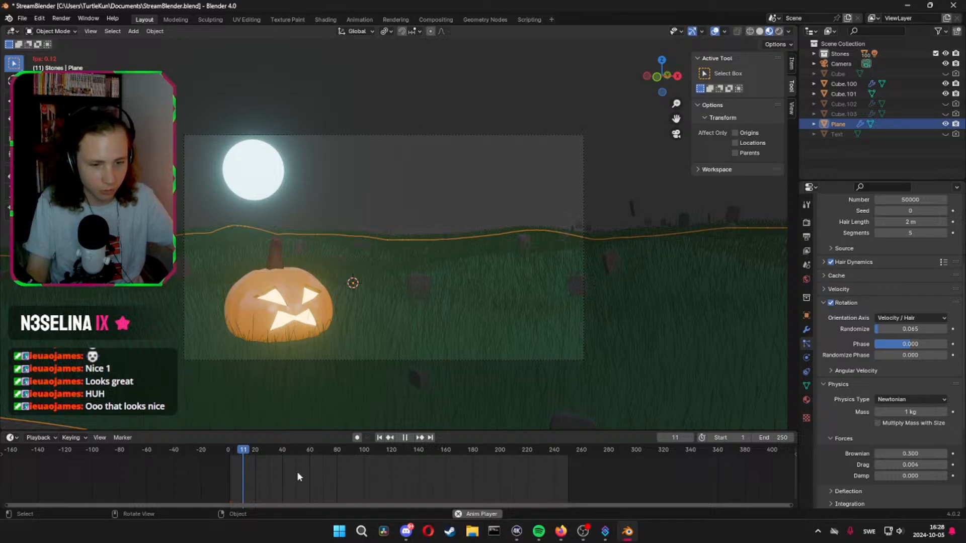
pyautogui.click(401, 438)
pyautogui.hotkey('ctrl', 's')
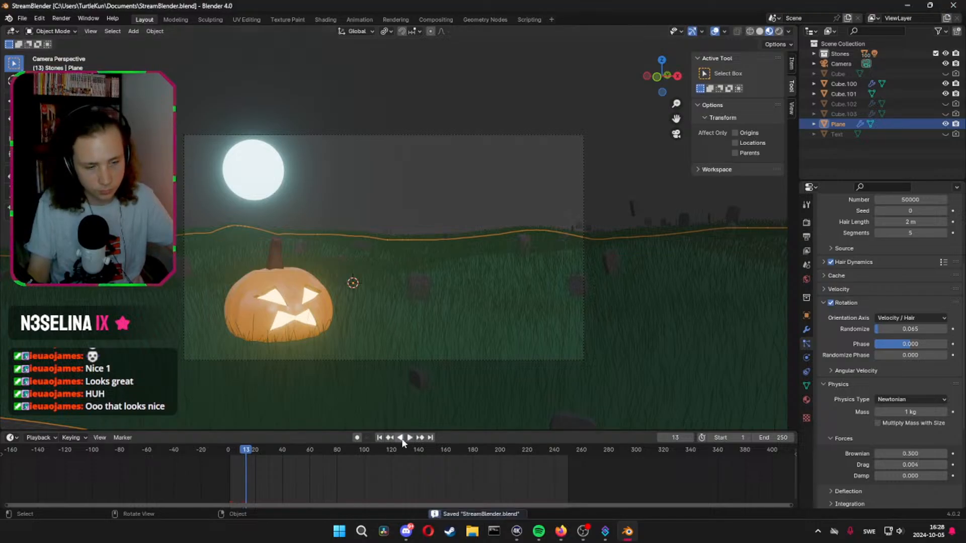
pyautogui.moveTo(251, 453); pyautogui.dragTo(243, 451)
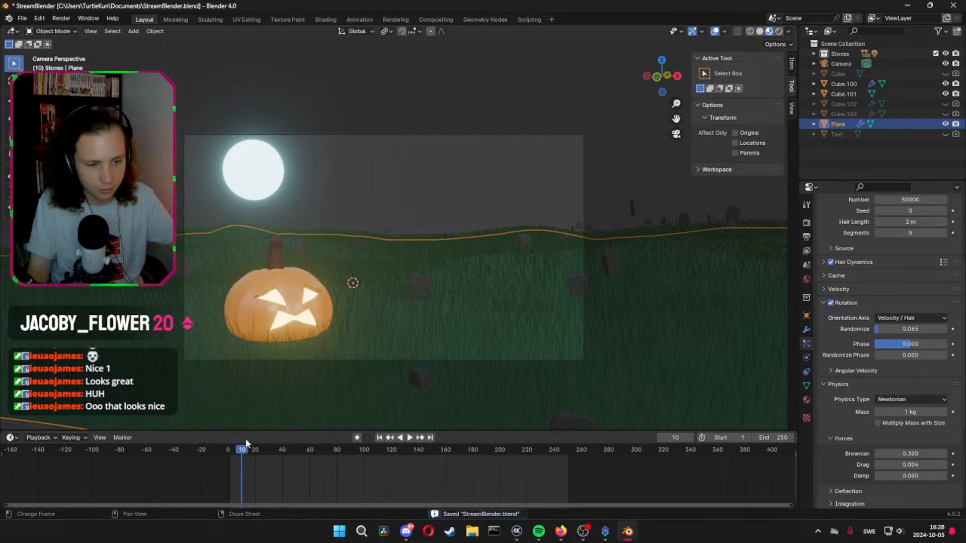
# Switch the viewport to Rendered shading and review the grass particle system's rotation, physics and force settings
pyautogui.click(779, 31)
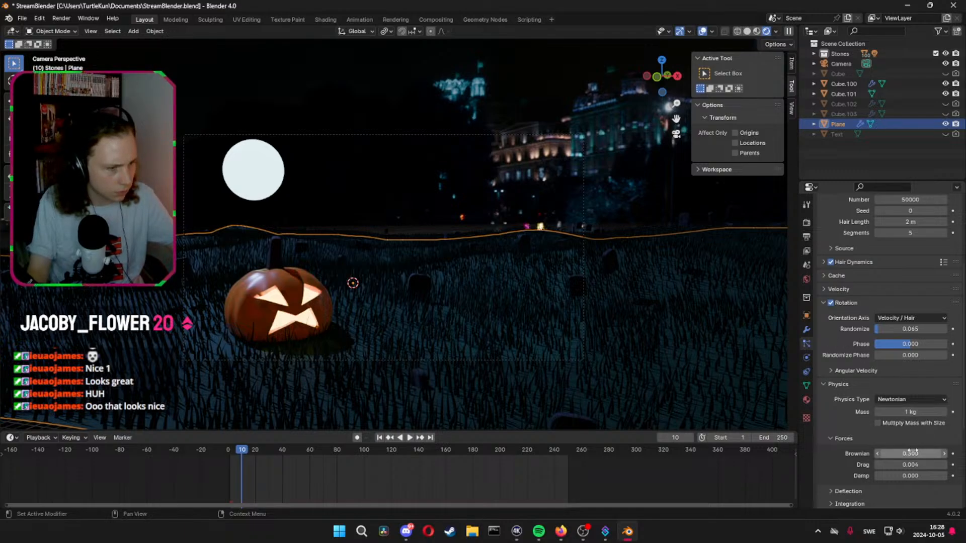
pyautogui.scroll(-1, 889, 321)
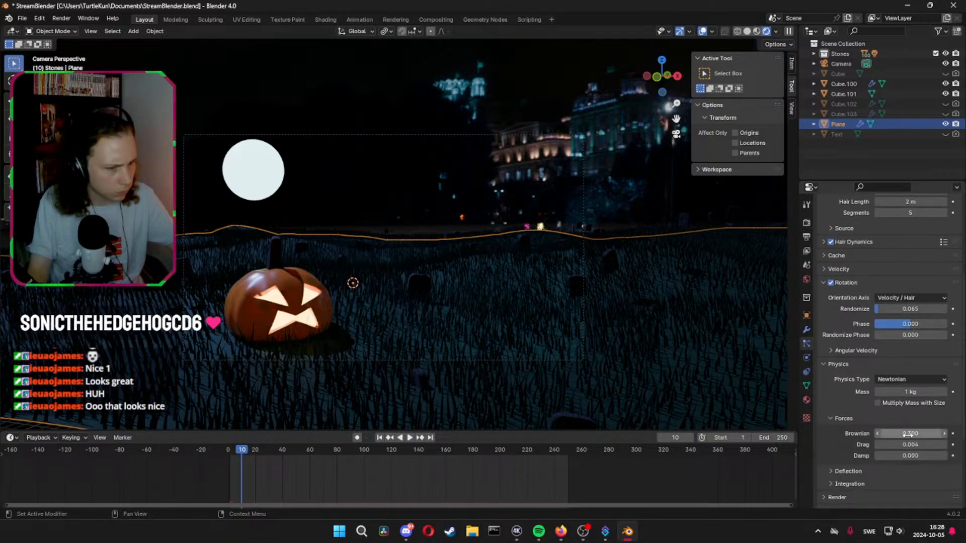
pyautogui.scroll(3, 892, 410)
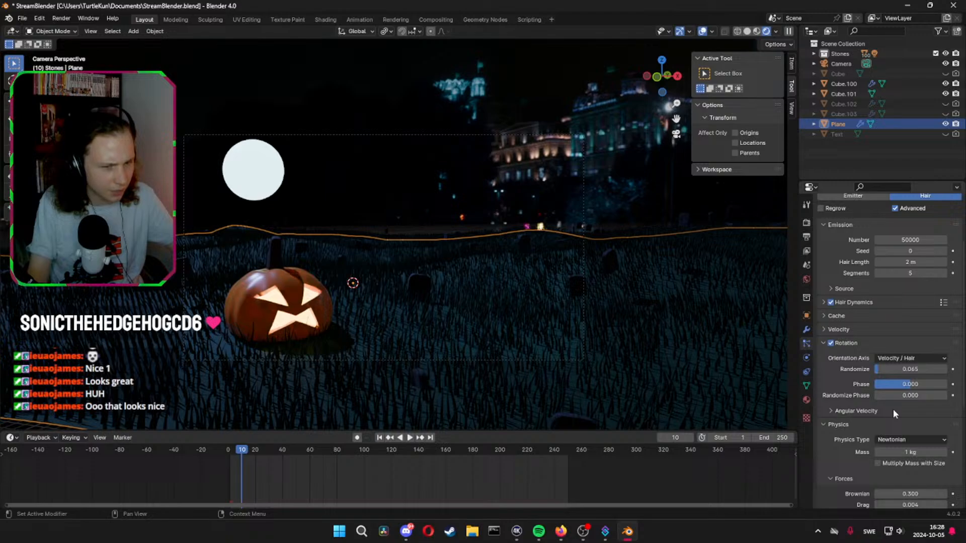
pyautogui.scroll(-3, 893, 408)
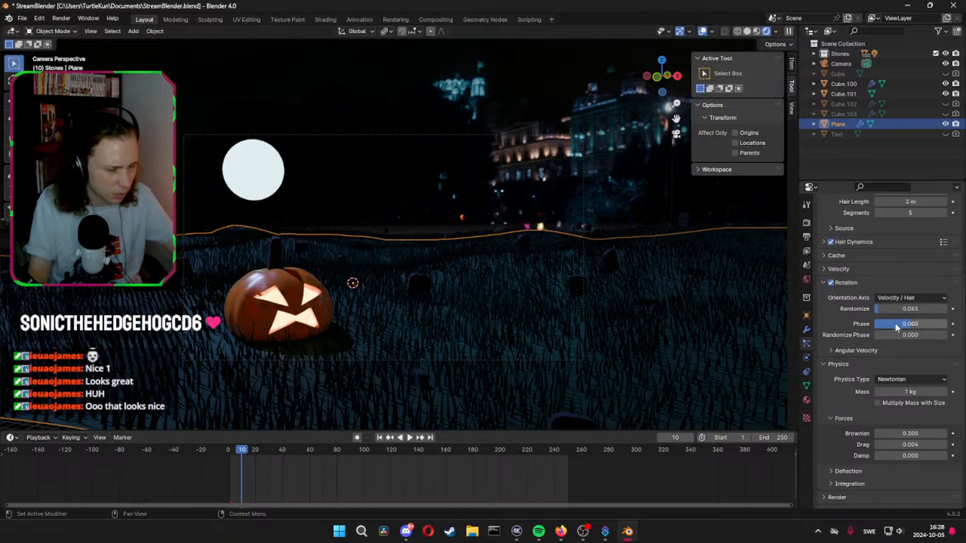
pyautogui.scroll(6, 858, 410)
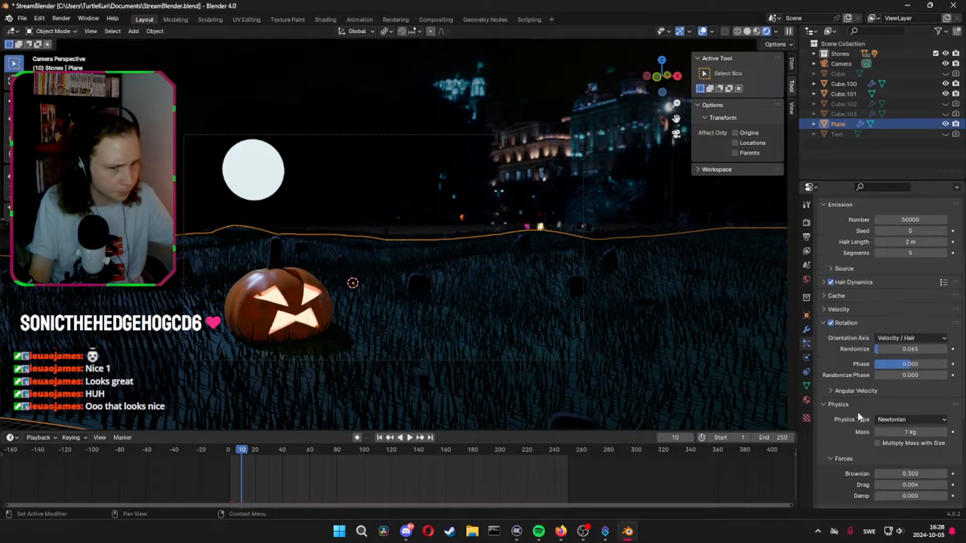
# Set the Hair Length of the ground plane's grass particle system to 1.4 m
pyautogui.moveTo(920, 345); pyautogui.dragTo(919, 344)
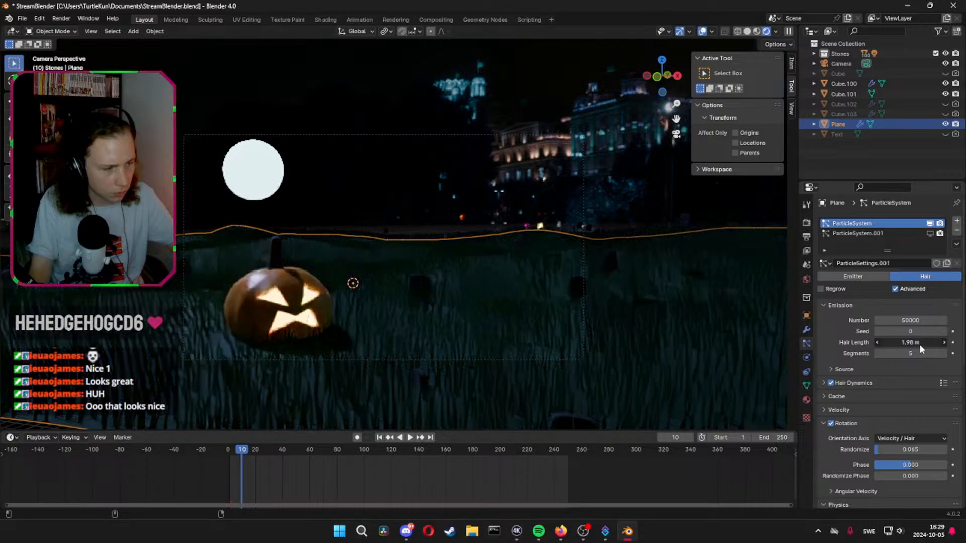
pyautogui.click(919, 344)
pyautogui.write('1')
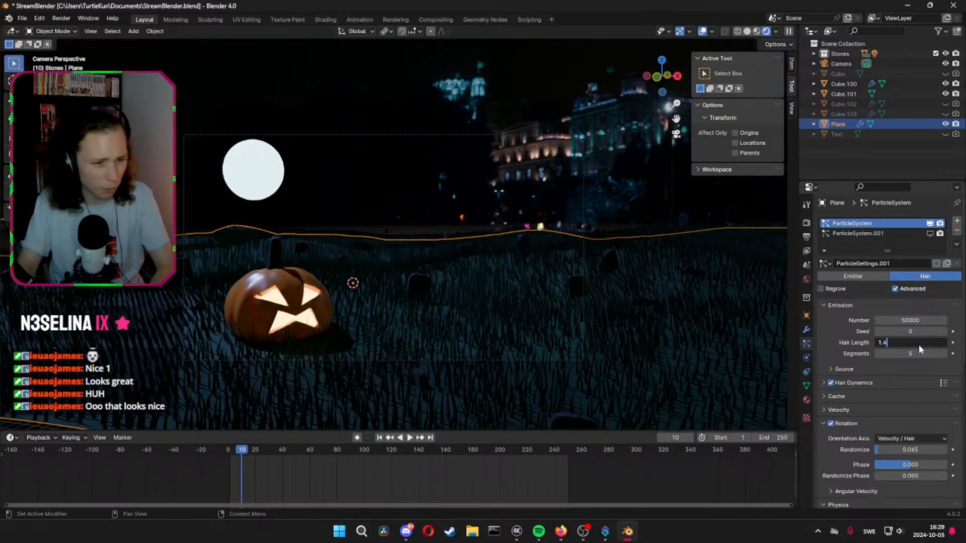
pyautogui.write('.4')
pyautogui.press('Return')
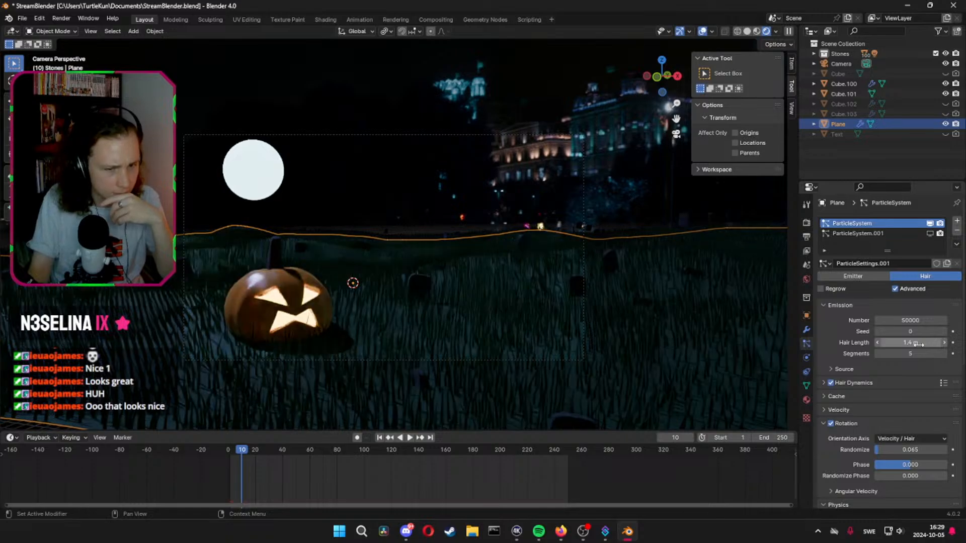
# Shorten the grass Hair Length to 0.8 m and scrub the timeline to frame 0 to check it
pyautogui.click(918, 344)
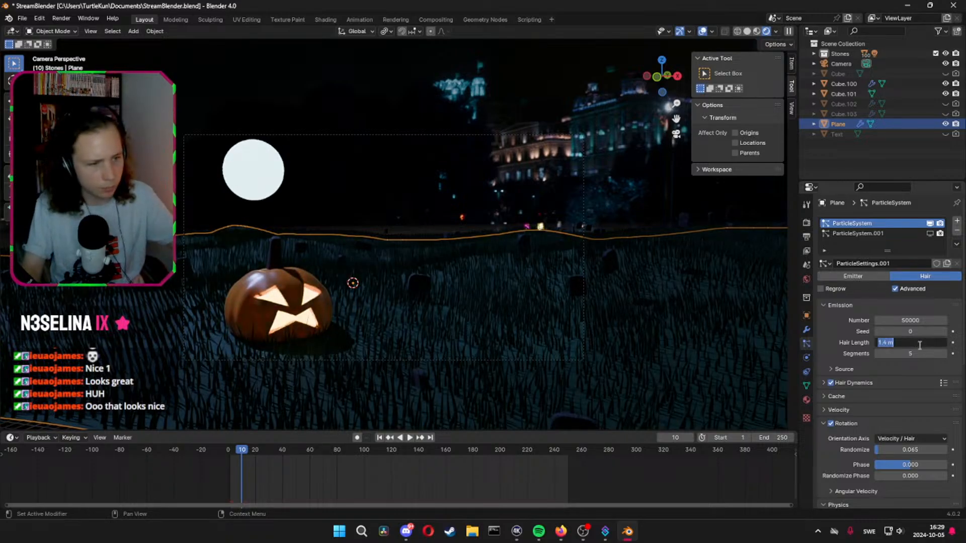
pyautogui.write('0')
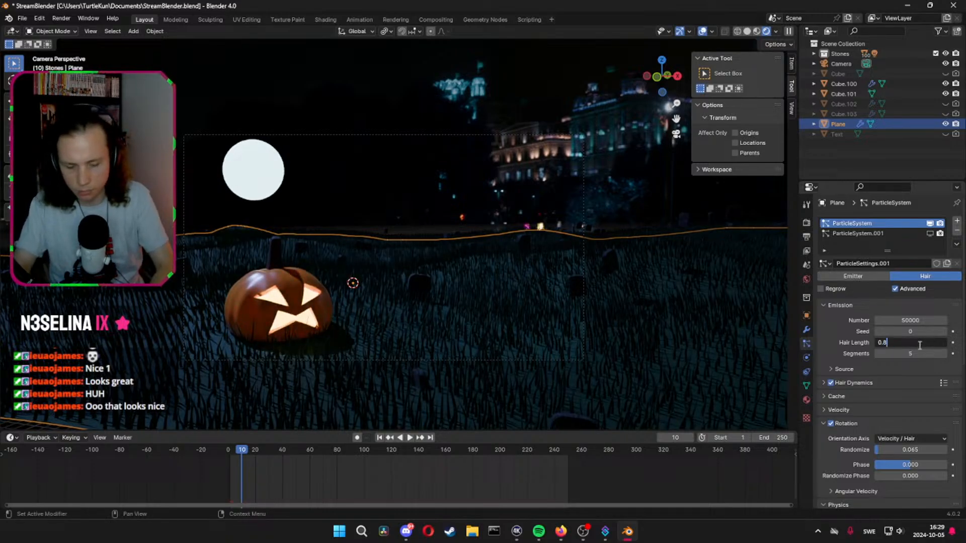
pyautogui.write('.8')
pyautogui.press('Return')
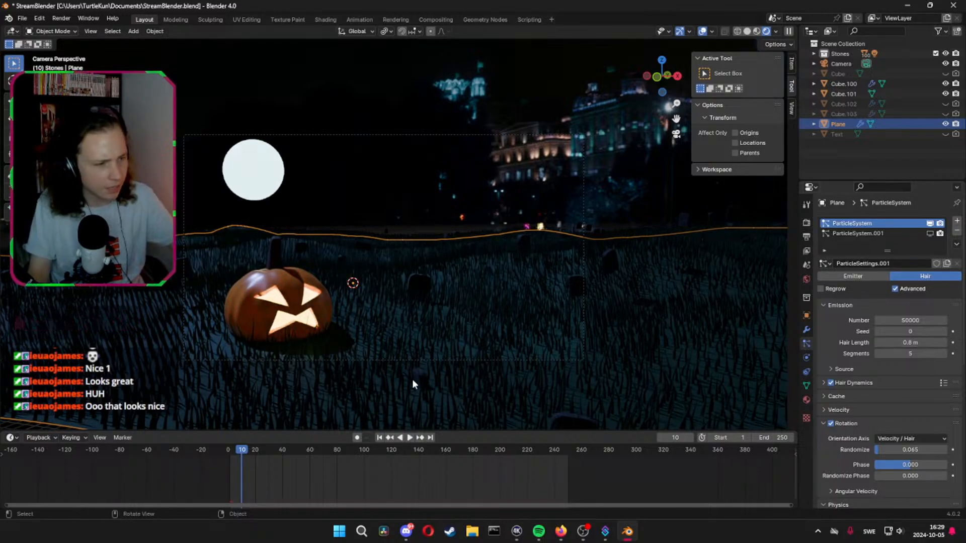
pyautogui.moveTo(230, 450); pyautogui.dragTo(216, 452)
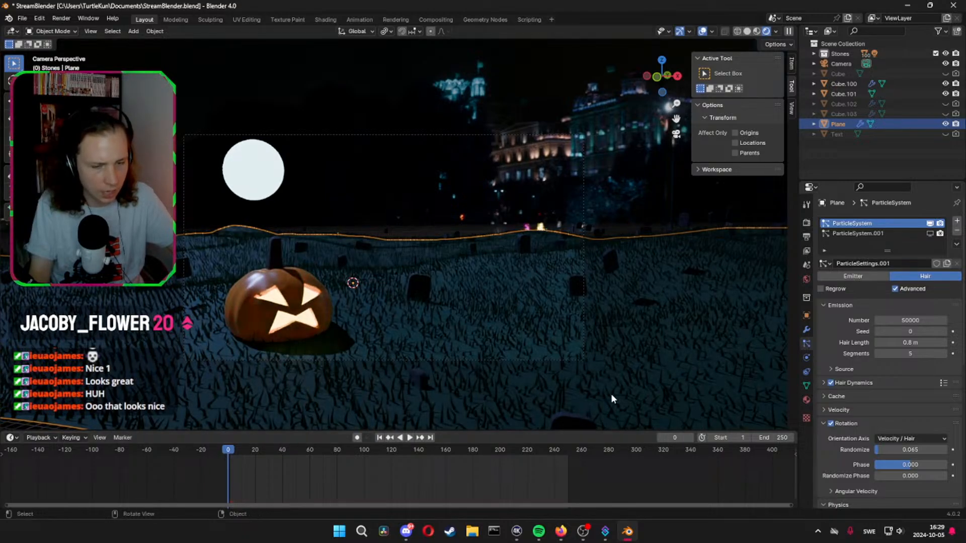
# Set the grass Hair Length back to 1.4 m and raise the Brownian force to 0.390
pyautogui.click(916, 342)
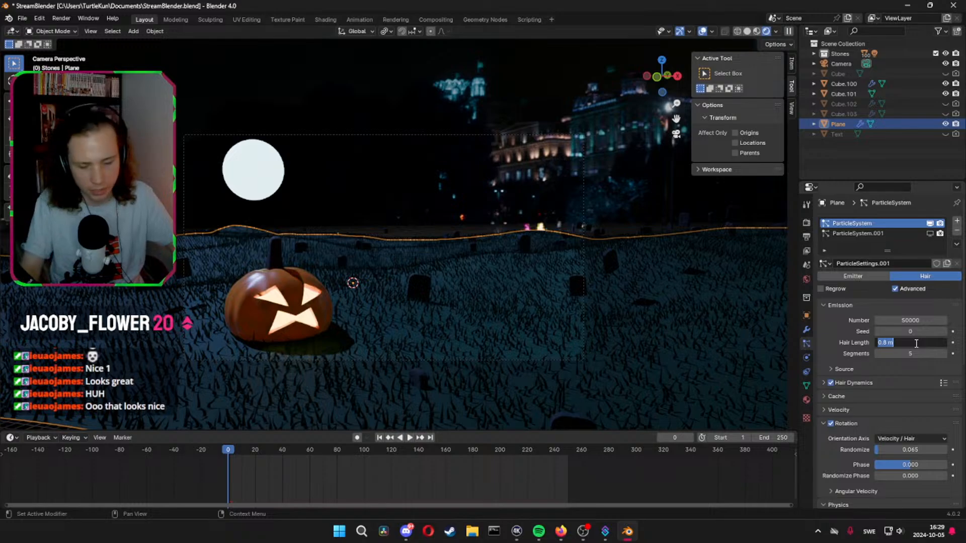
pyautogui.write('1.4')
pyautogui.press('Return')
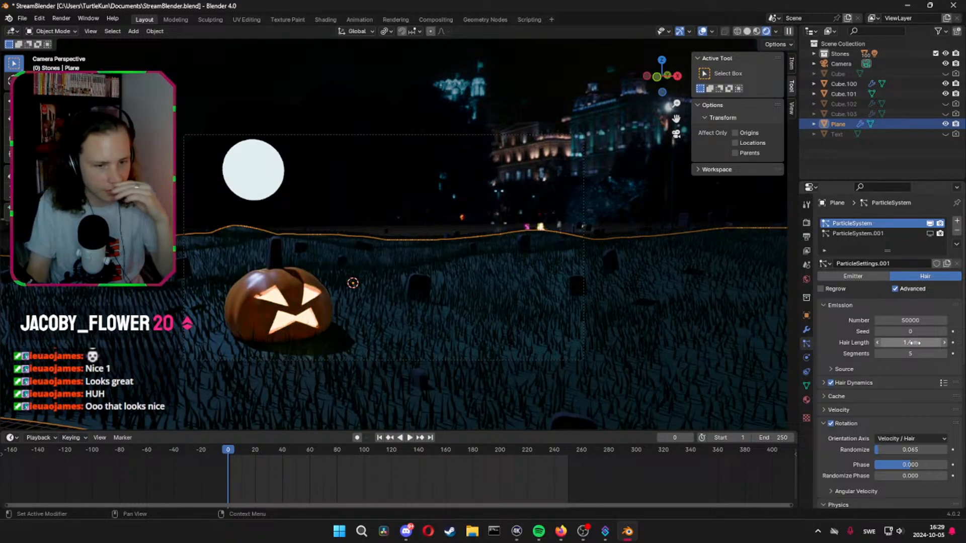
pyautogui.scroll(-5, 926, 394)
pyautogui.scroll(-1, 924, 395)
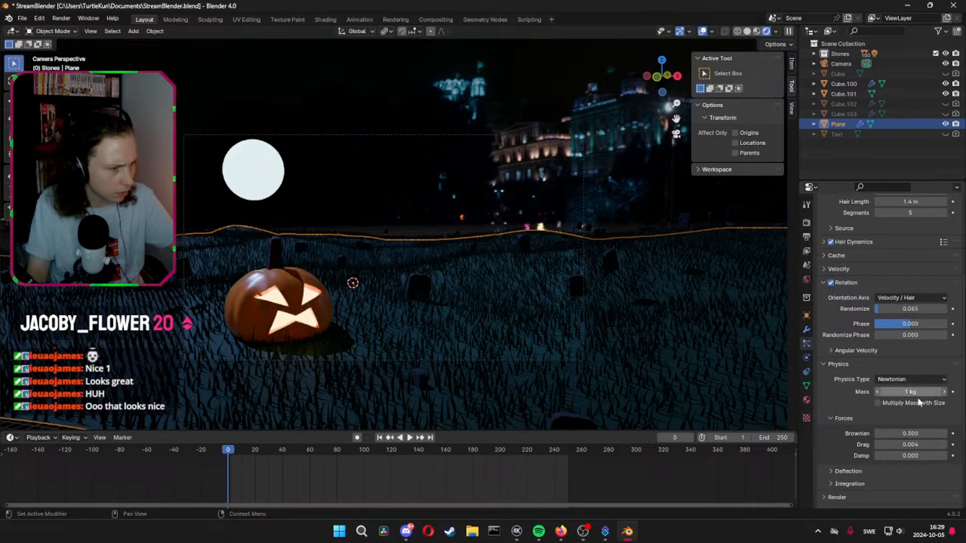
pyautogui.moveTo(910, 434); pyautogui.dragTo(943, 434)
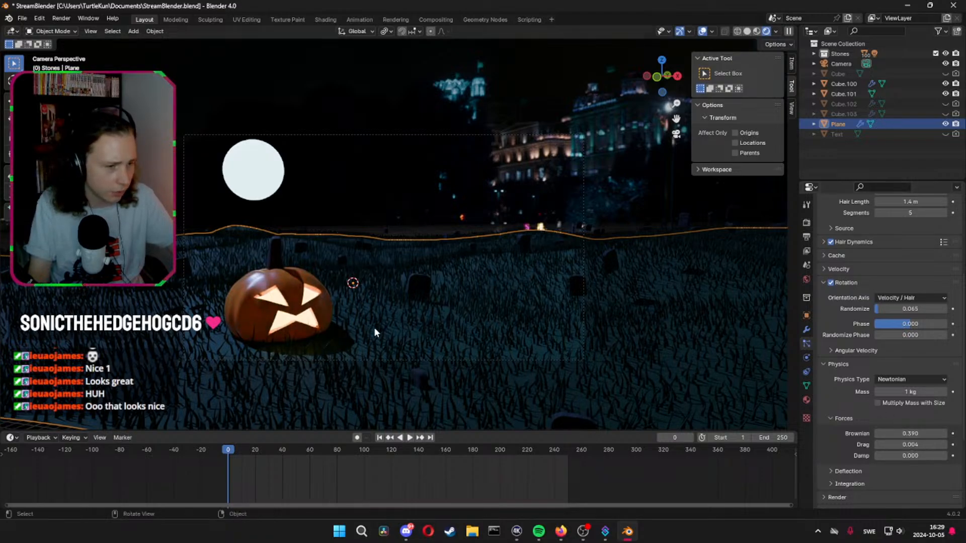
# Set the grass particle system's emission Number to 150000 and save the file
pyautogui.scroll(7, 878, 359)
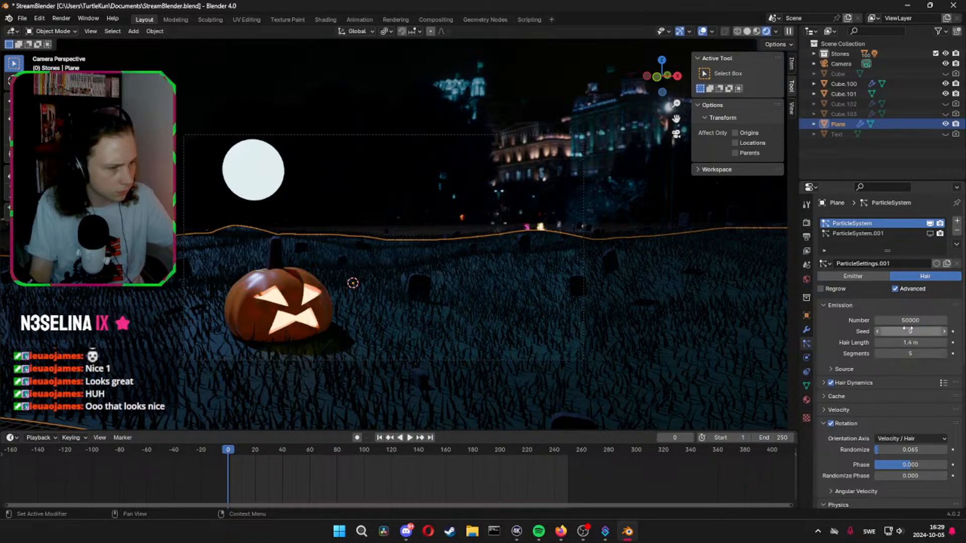
pyautogui.click(888, 320)
pyautogui.click(879, 320)
pyautogui.write('1')
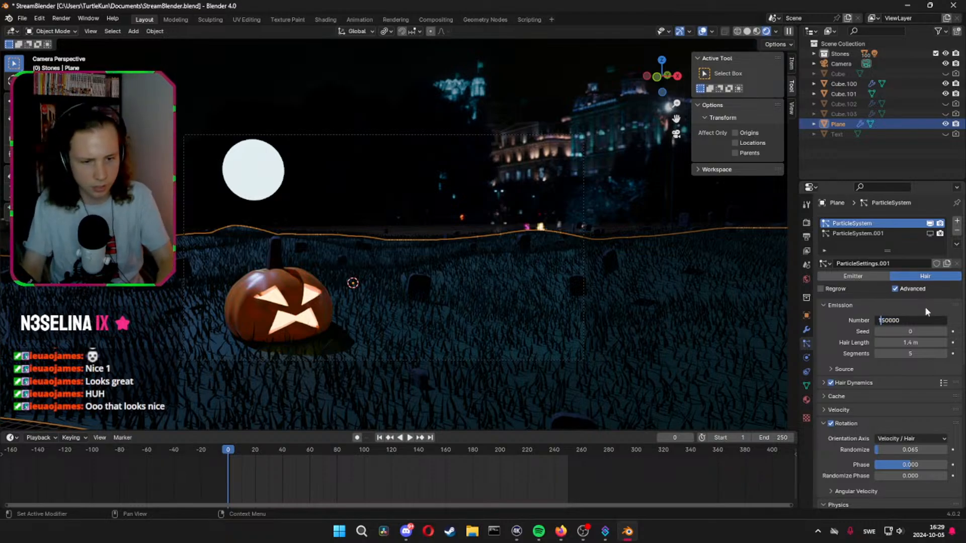
pyautogui.press('Return')
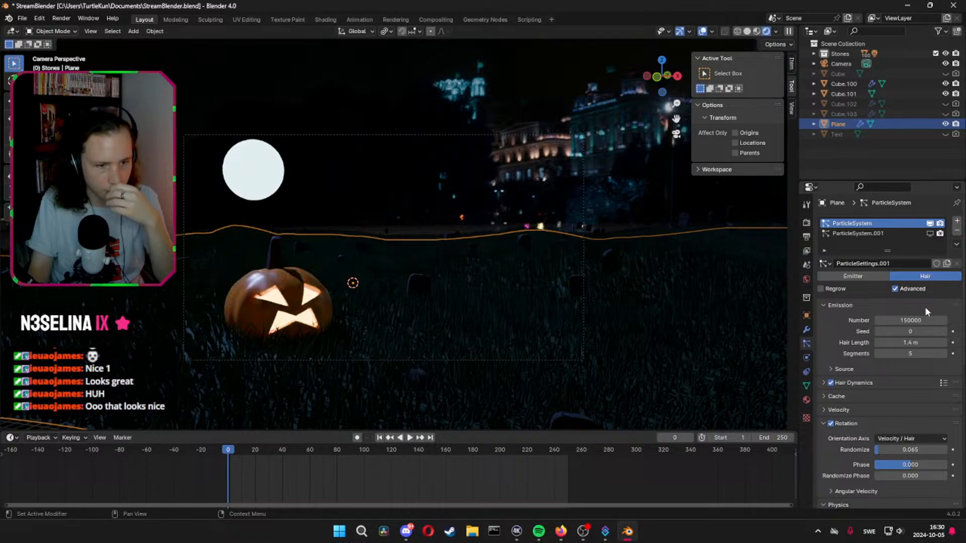
pyautogui.hotkey('ctrl', 's')
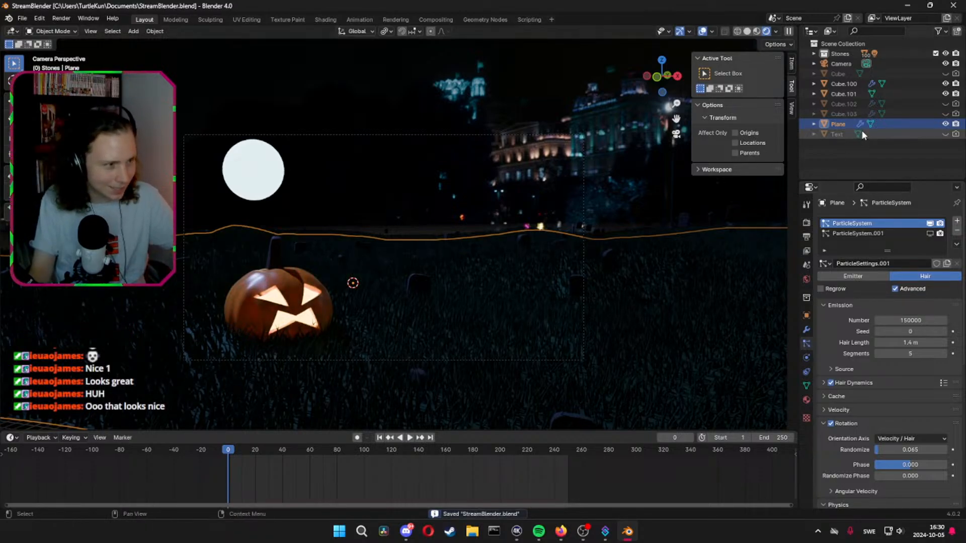
# Undo the recent changes to the grass hair's Number, Brownian force and Hair Length
pyautogui.scroll(-5, 286, 204)
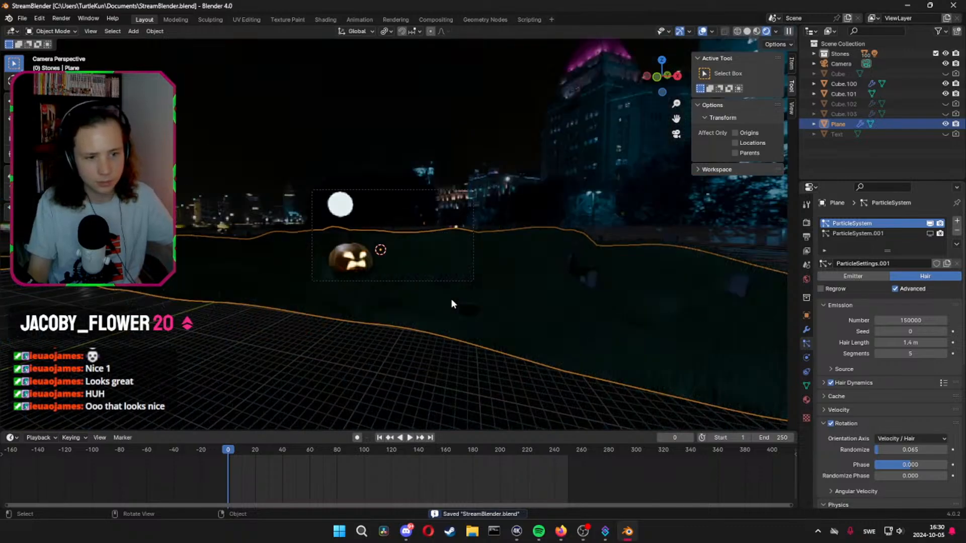
pyautogui.hotkey('ctrl', 'z')
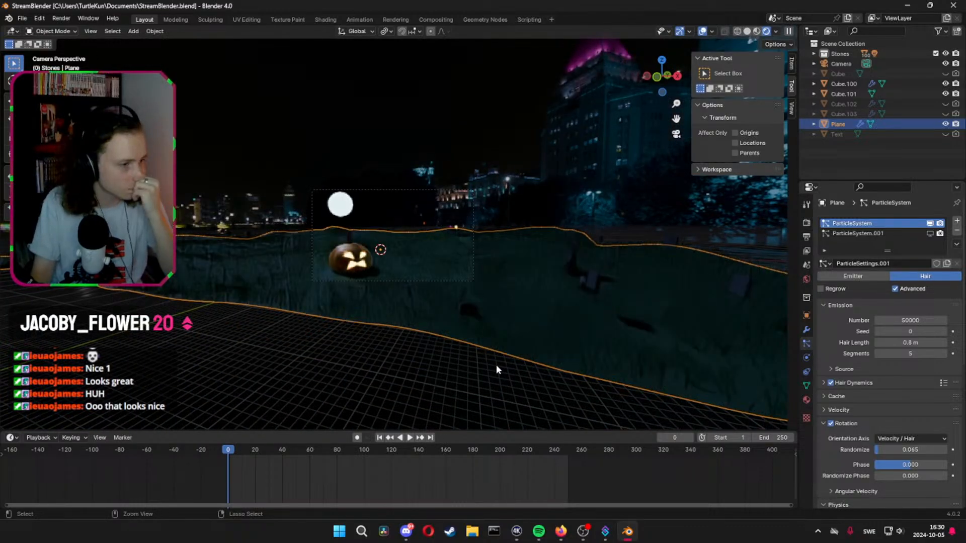
pyautogui.hotkey('ctrl', 'z')
pyautogui.hotkey('ctrl', 'z')
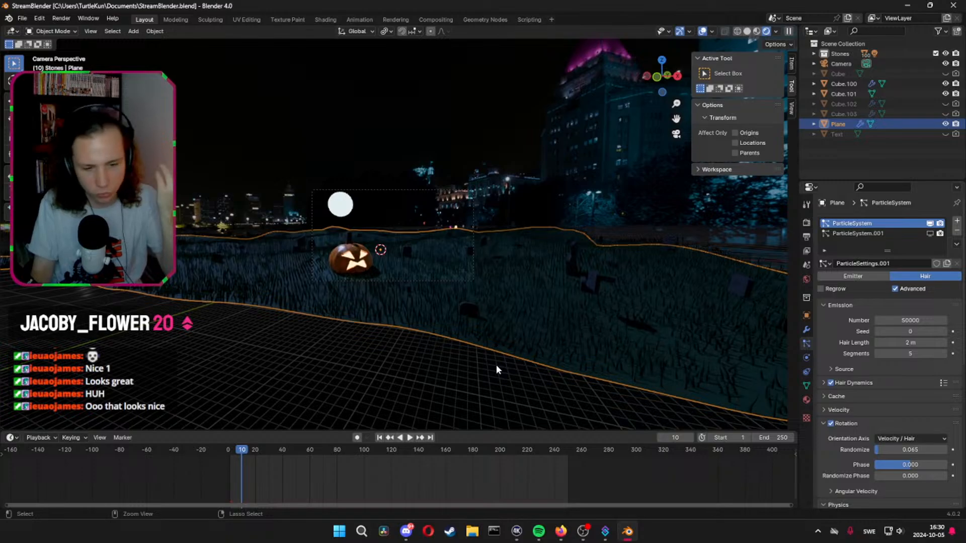
# Keep undoing until the grass's Rotation and Hair Dynamics changes are reverted and the deleted Force object is restored, briefly playing the animation between undos
pyautogui.press('space')
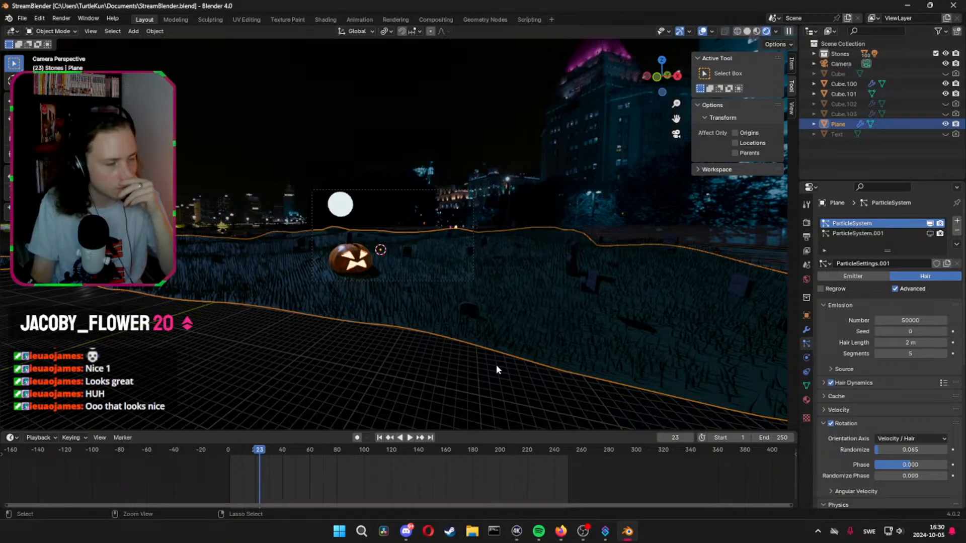
pyautogui.hotkey('ctrl', 'z')
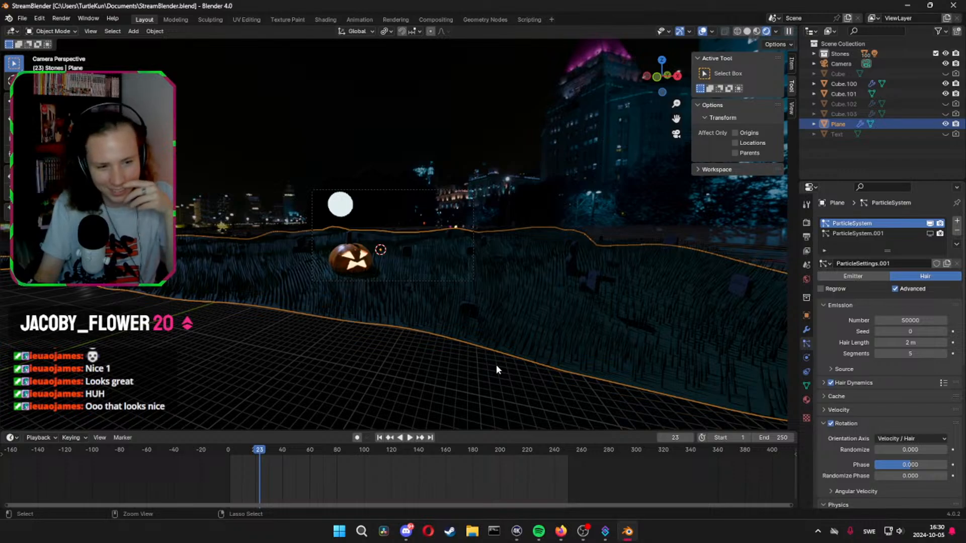
pyautogui.hotkey('ctrl', 'z')
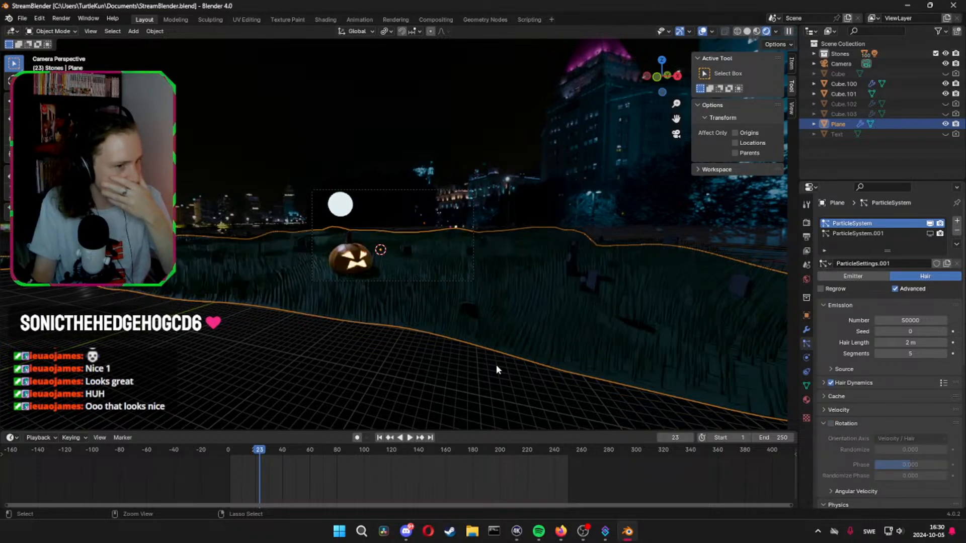
pyautogui.hotkey('ctrl', 'z')
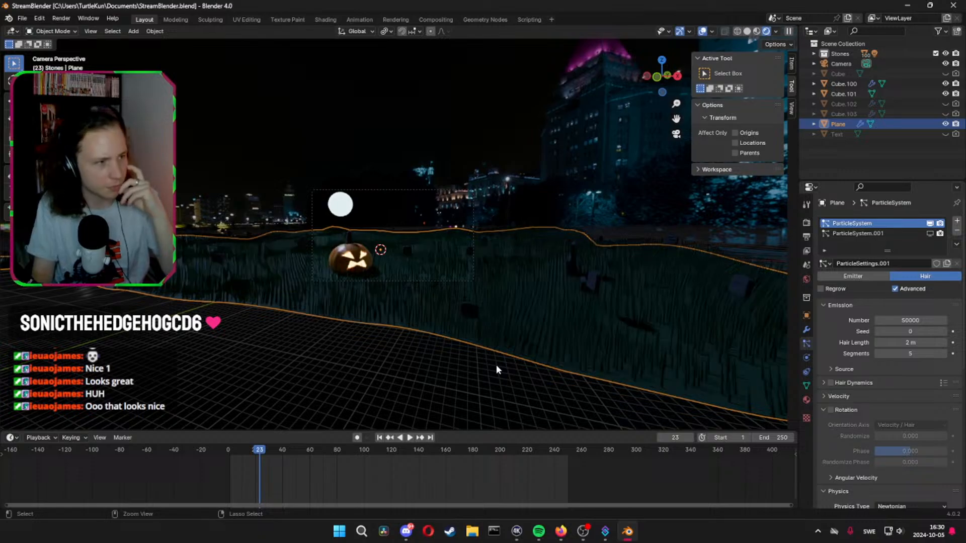
pyautogui.hotkey('ctrl', 'z')
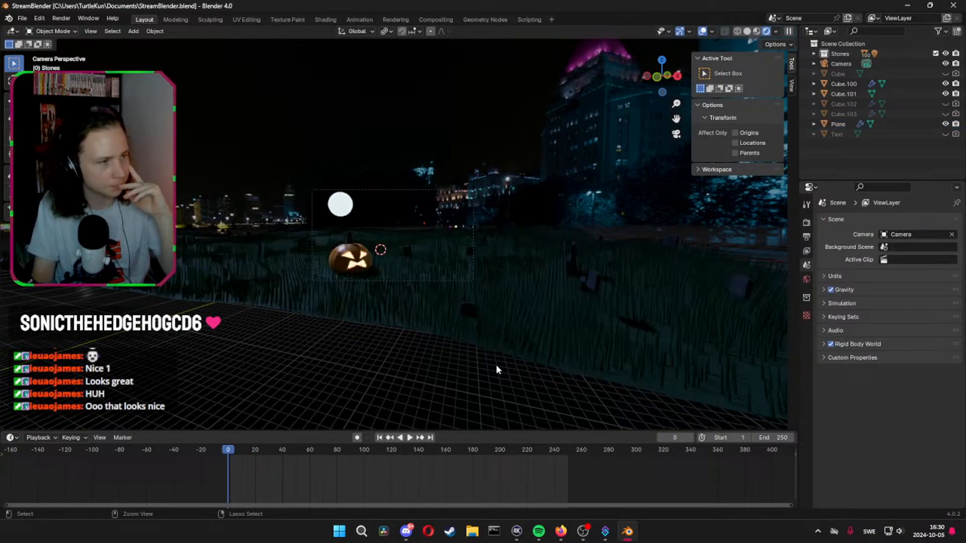
pyautogui.press('space')
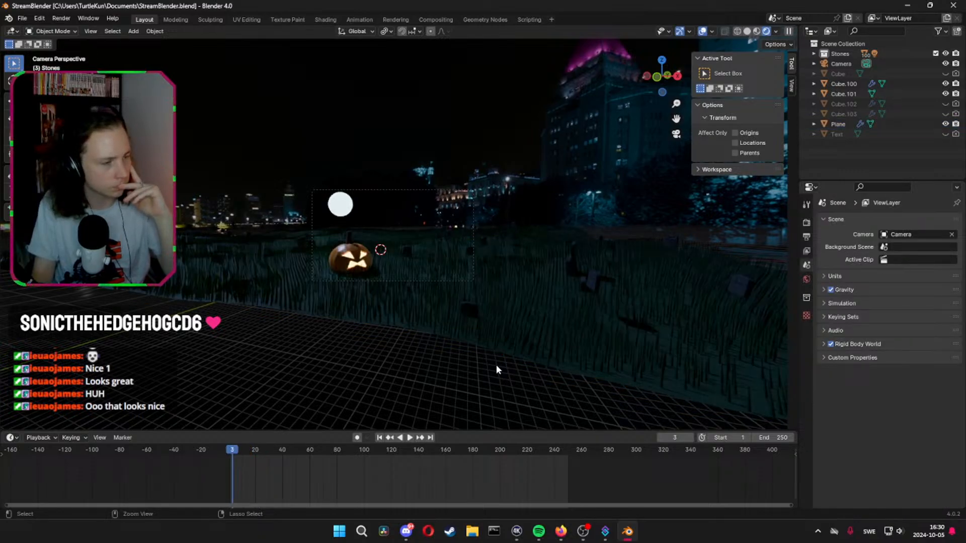
pyautogui.hotkey('ctrl', 'z')
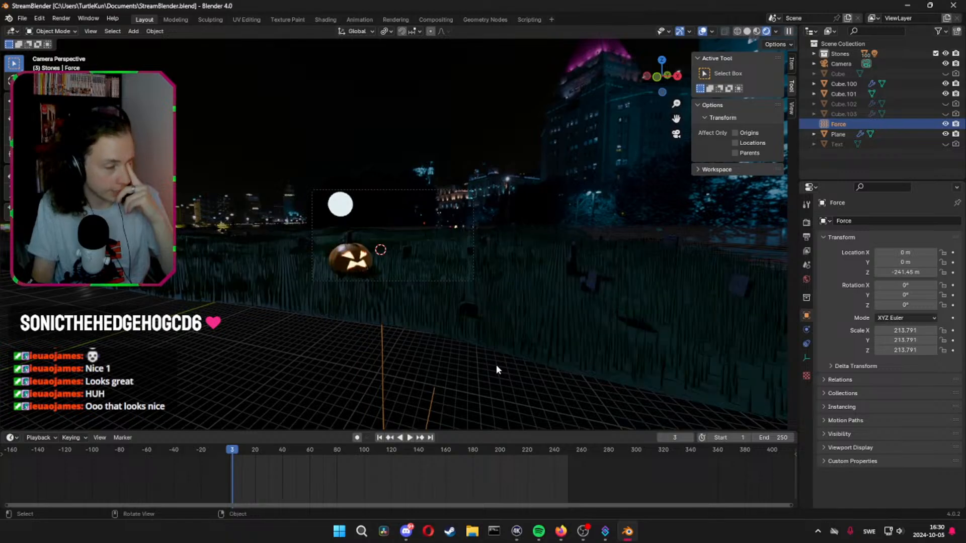
# Scrub the timeline to frame 0, select the ground plane and set its grass Hair Length to 1.4 m
pyautogui.moveTo(230, 452); pyautogui.dragTo(182, 451)
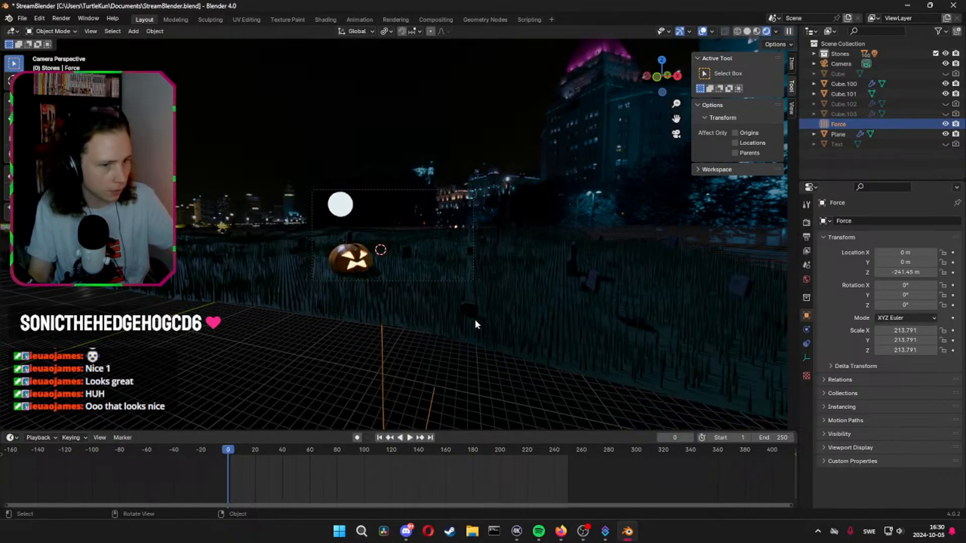
pyautogui.click(571, 330)
pyautogui.scroll(4, 460, 354)
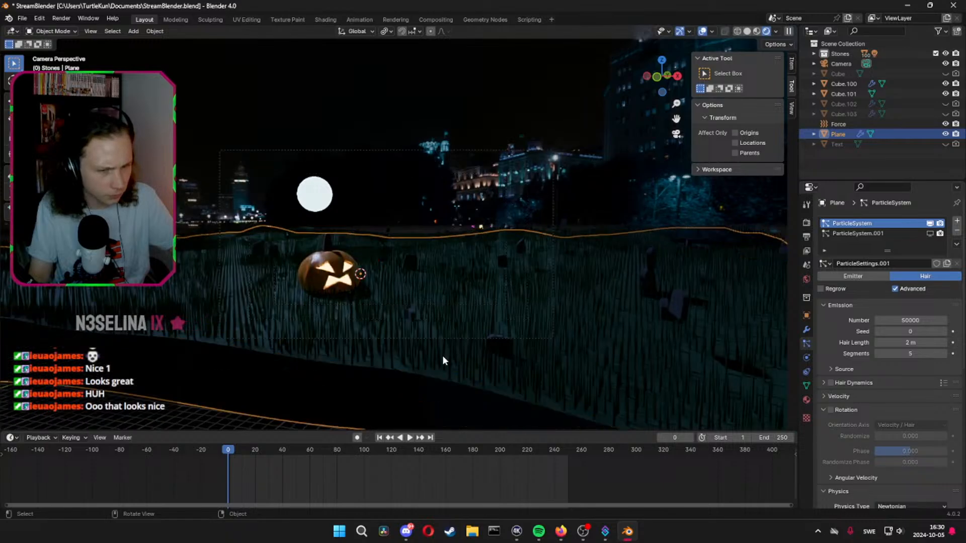
pyautogui.scroll(-3, 858, 390)
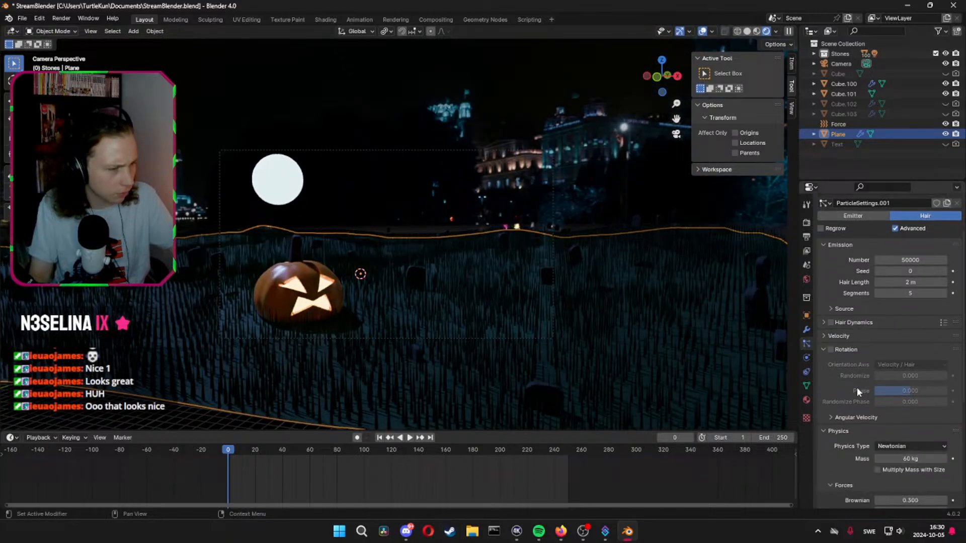
pyautogui.click(916, 283)
pyautogui.write('1.4')
pyautogui.press('Return')
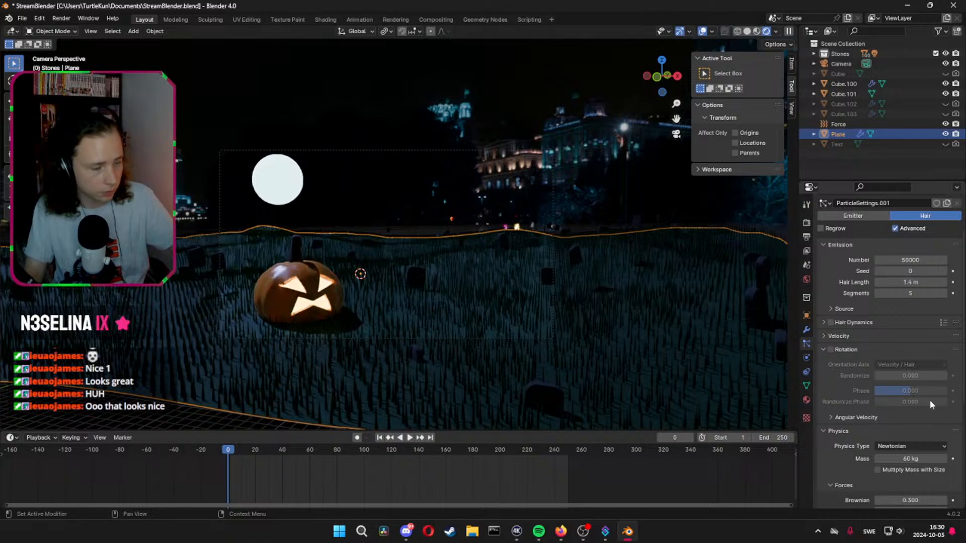
pyautogui.scroll(-4, 906, 408)
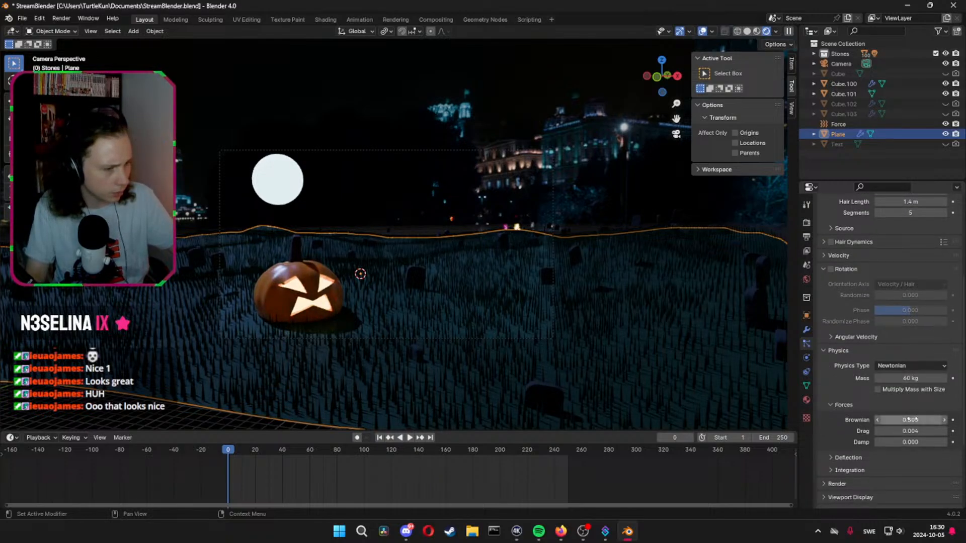
# Set the grass hair's Brownian force to 0.33 and try the None physics type
pyautogui.moveTo(912, 420); pyautogui.dragTo(919, 419)
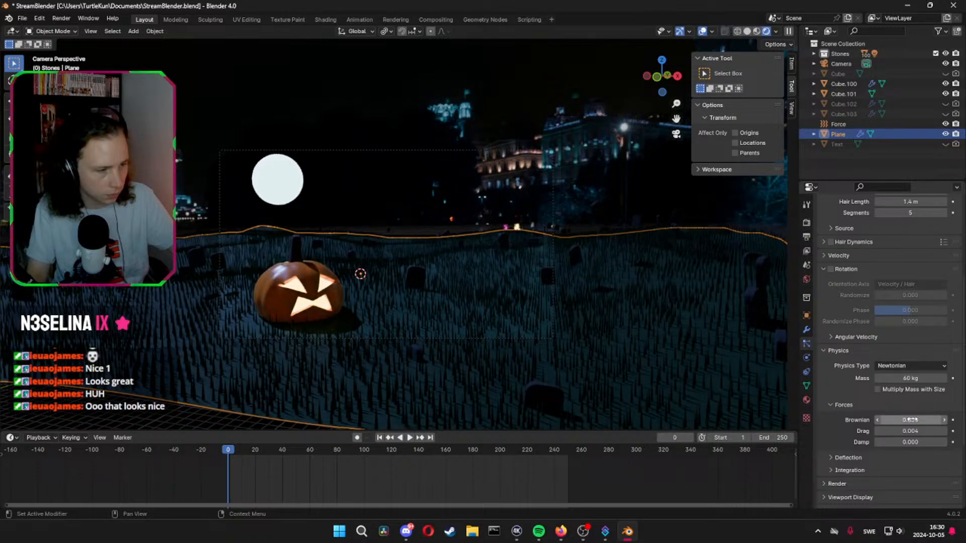
pyautogui.click(907, 365)
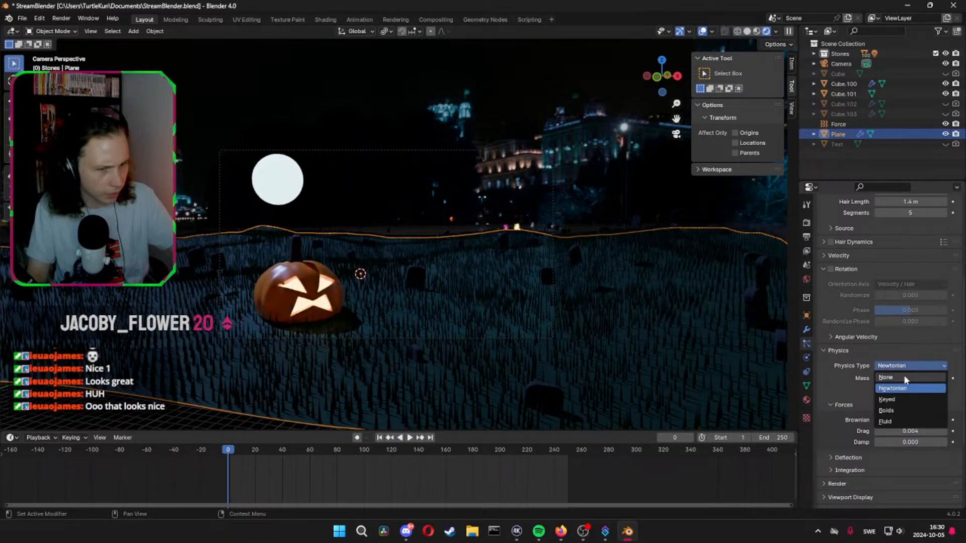
pyautogui.click(904, 378)
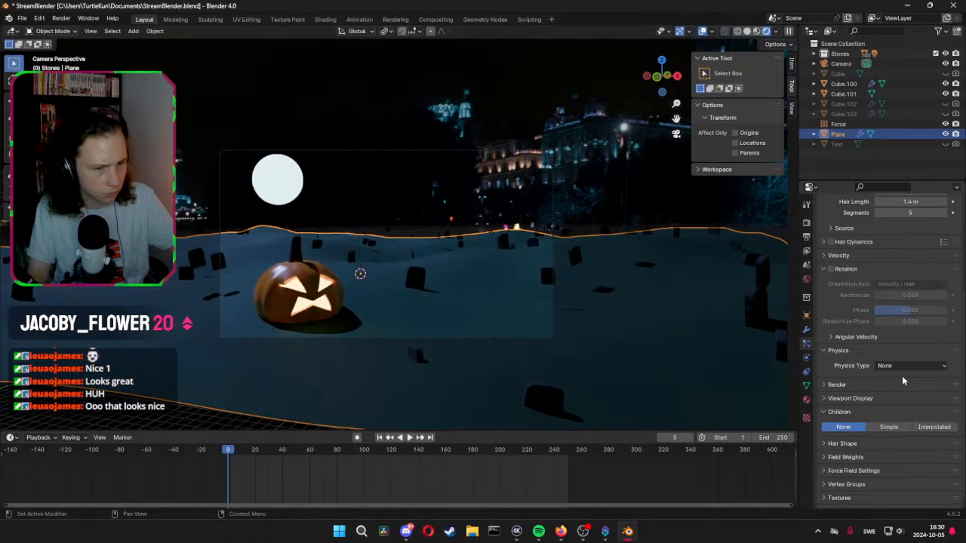
pyautogui.click(828, 350)
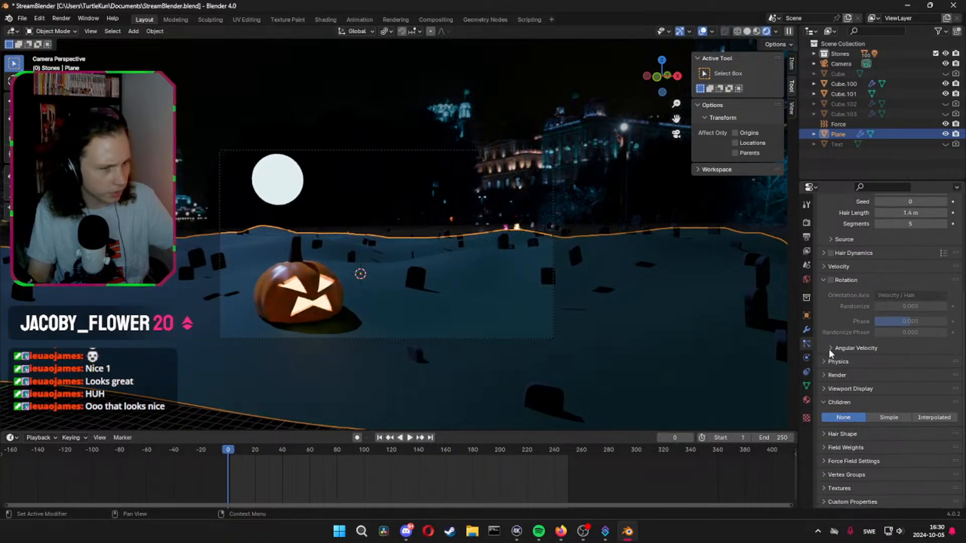
# Try a different Hair Length for the grass and undo the change
pyautogui.scroll(4, 876, 327)
pyautogui.moveTo(912, 272); pyautogui.dragTo(900, 273)
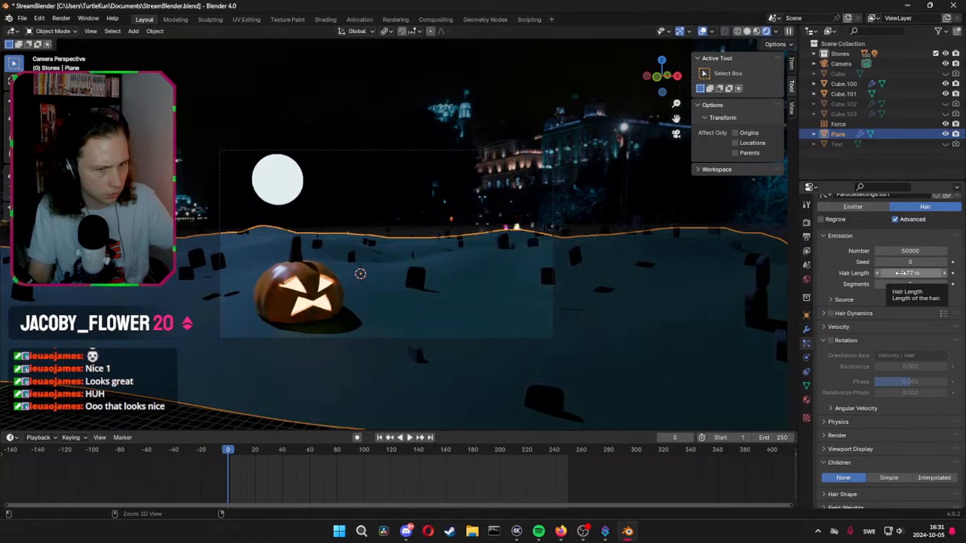
pyautogui.hotkey('ctrl', 'z')
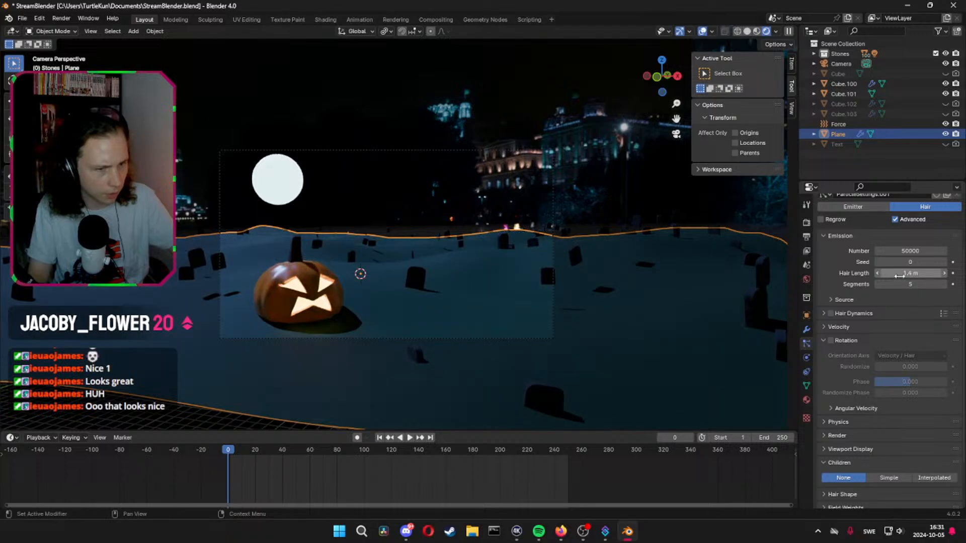
# Try the Boids and Keyed physics types on the grass and return it to Newtonian
pyautogui.click(825, 422)
pyautogui.click(886, 437)
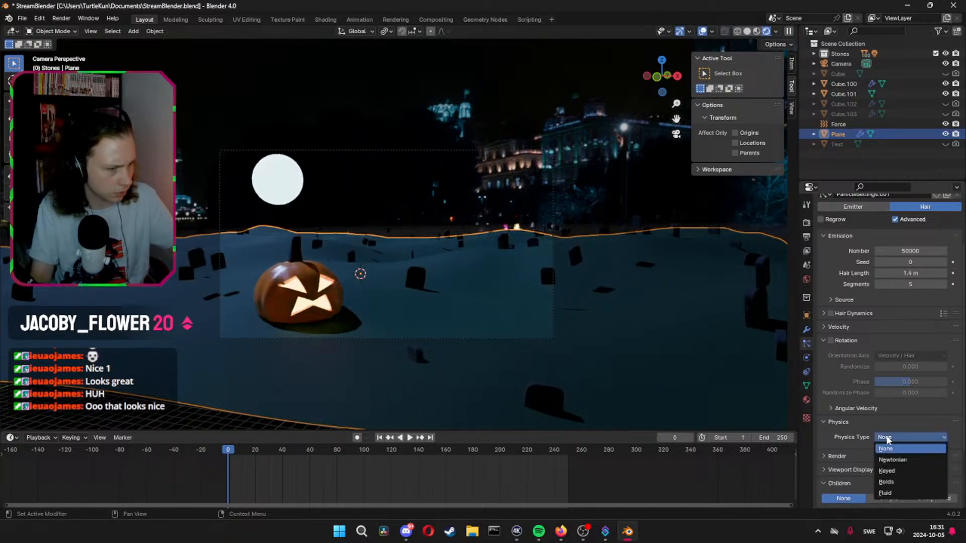
pyautogui.click(899, 482)
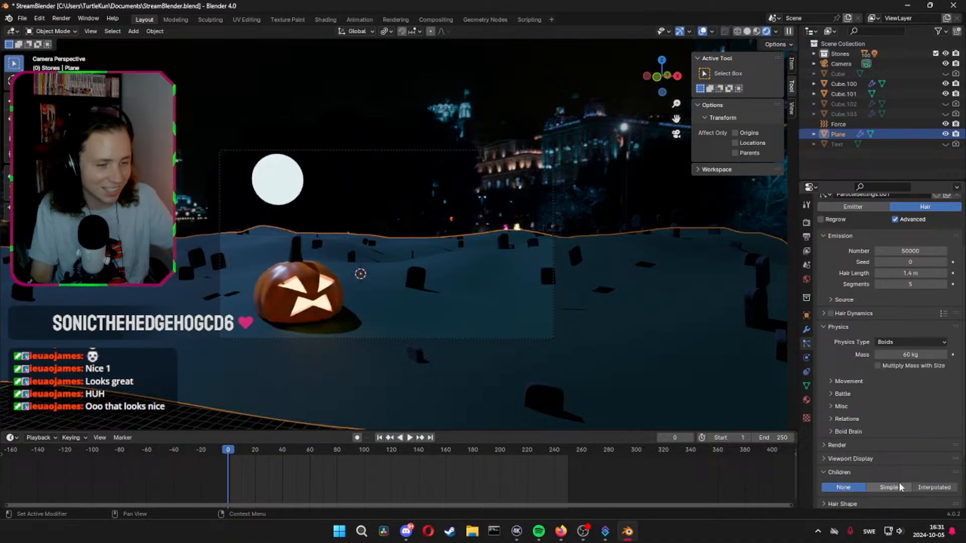
pyautogui.click(901, 342)
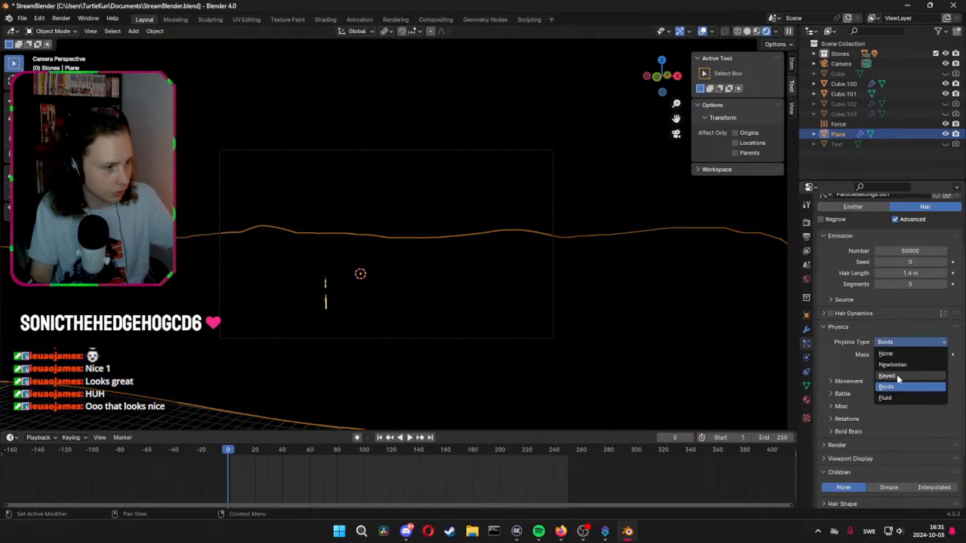
pyautogui.click(896, 374)
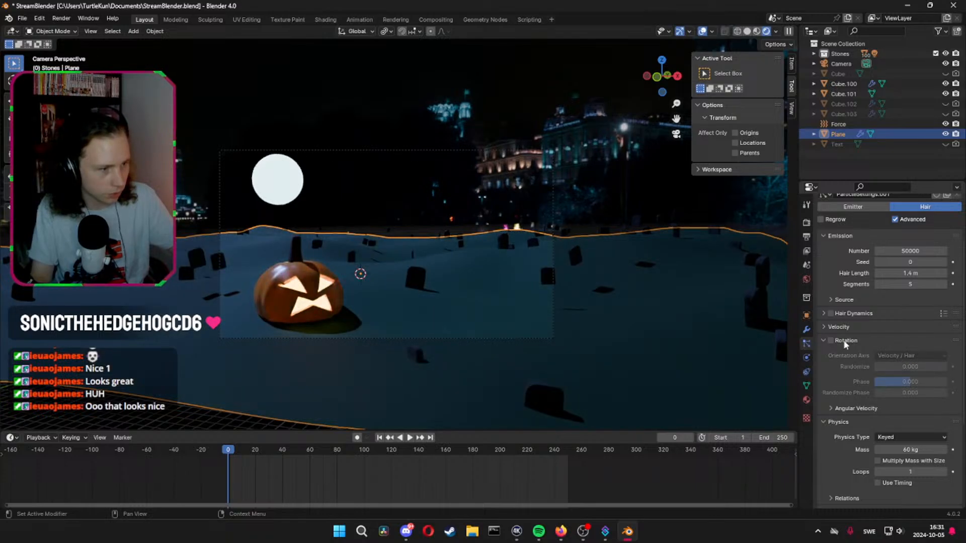
pyautogui.click(828, 340)
pyautogui.click(887, 369)
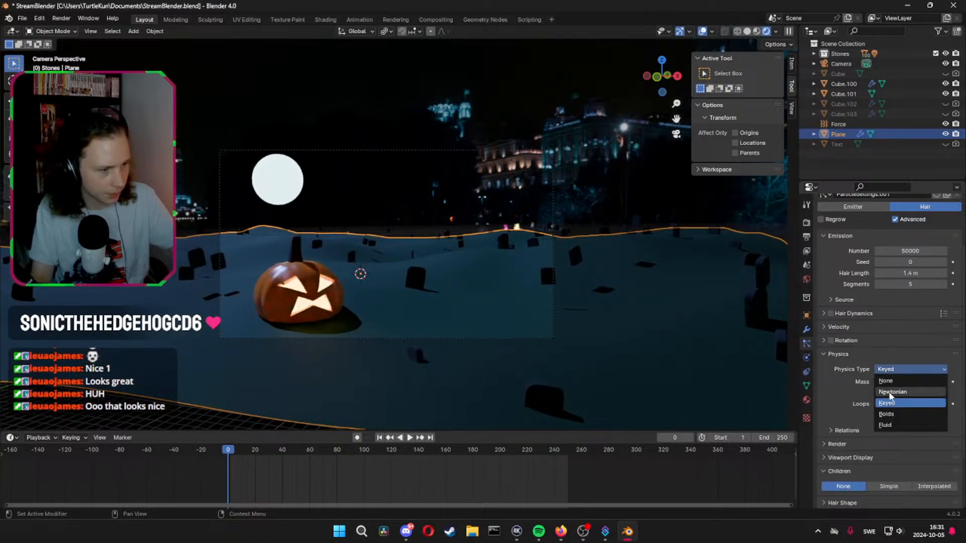
pyautogui.click(890, 393)
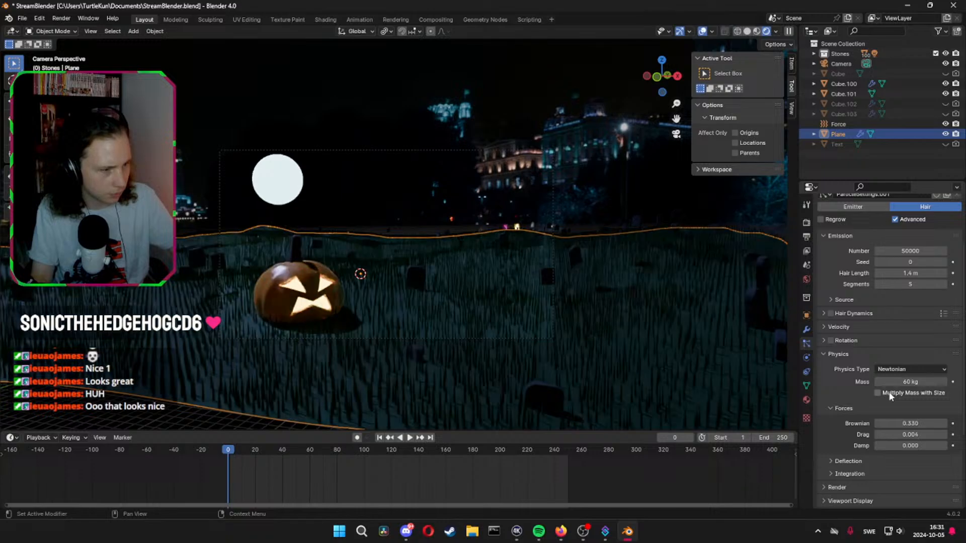
# Copy the Force object and delete it from the scene
pyautogui.click(852, 123)
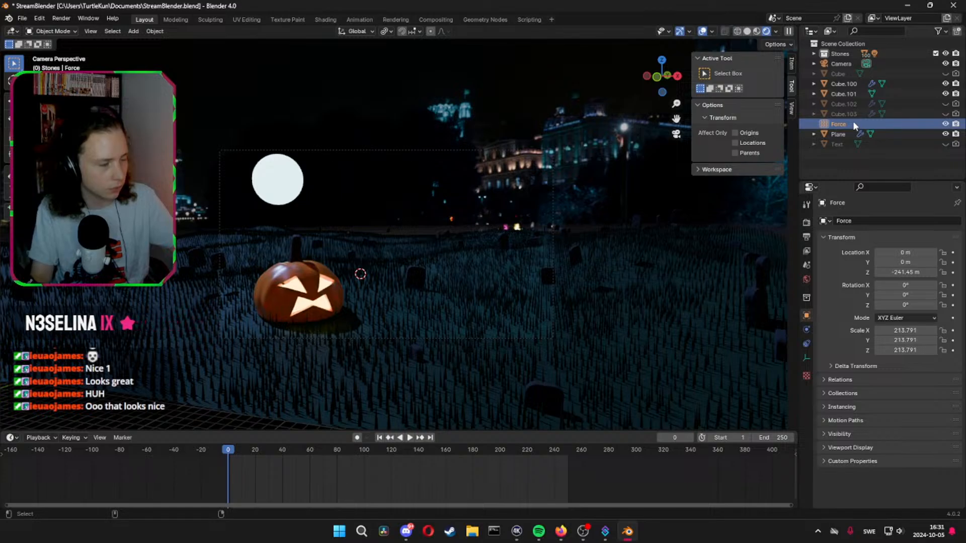
pyautogui.hotkey('ctrl', 'c')
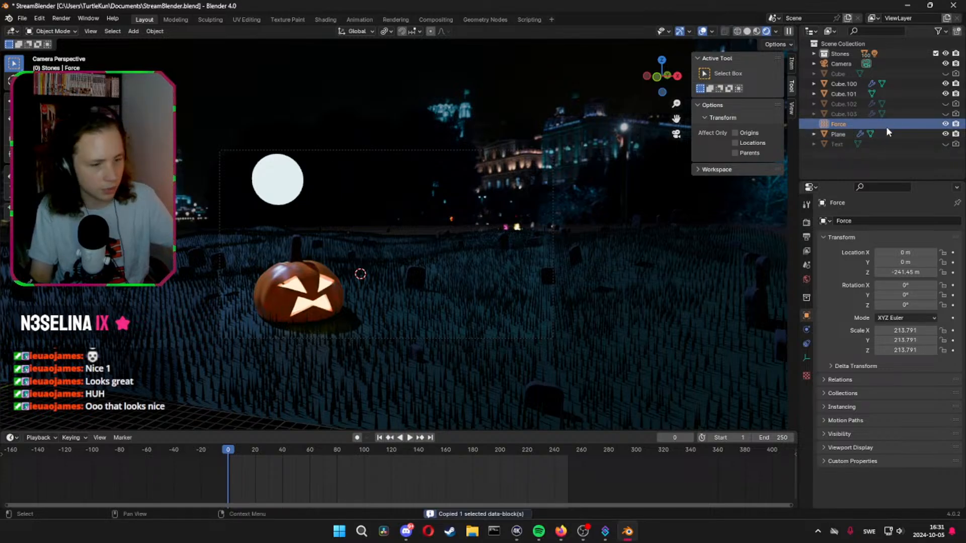
pyautogui.press('Delete')
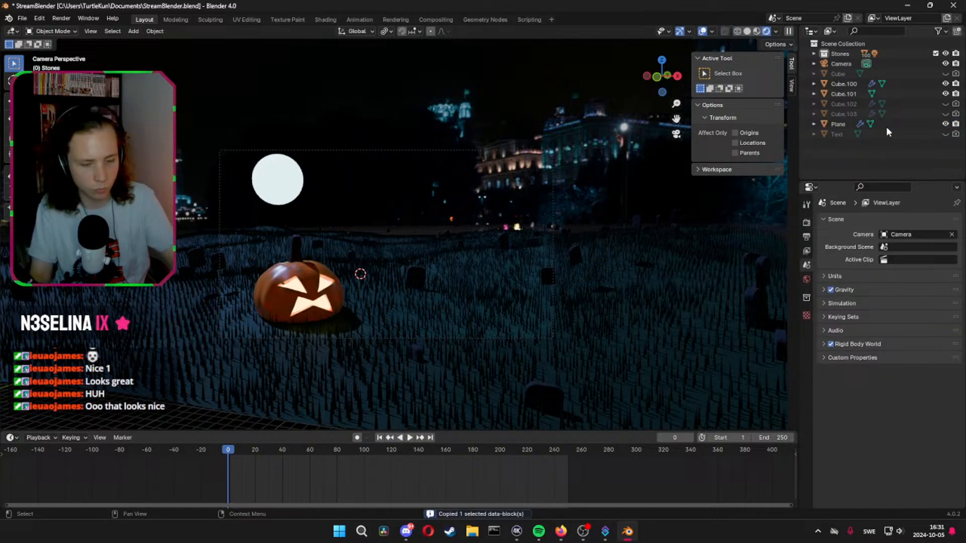
# Select the ground plane and set its grass hair's Brownian force to 0.462 and Drag to 0.181
pyautogui.click(394, 370)
pyautogui.scroll(-2, 874, 400)
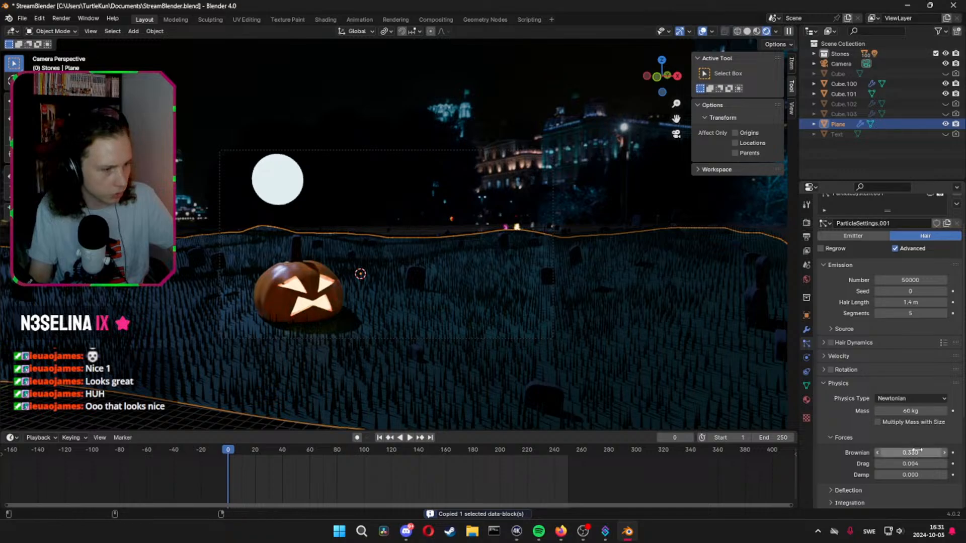
pyautogui.moveTo(910, 453); pyautogui.dragTo(918, 449)
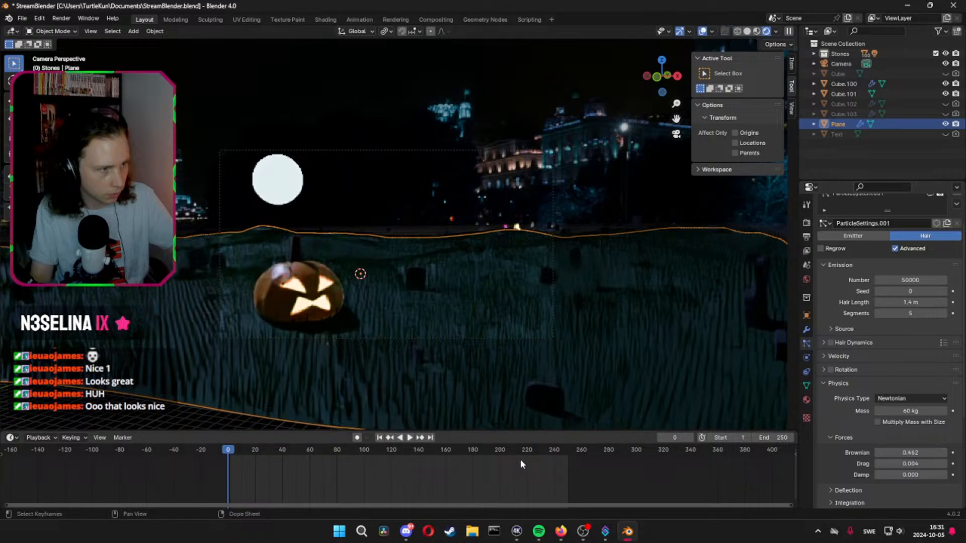
pyautogui.moveTo(905, 464)
pyautogui.mouseDown()
pyautogui.moveTo(920, 463)
pyautogui.moveTo(887, 463)
pyautogui.mouseUp()
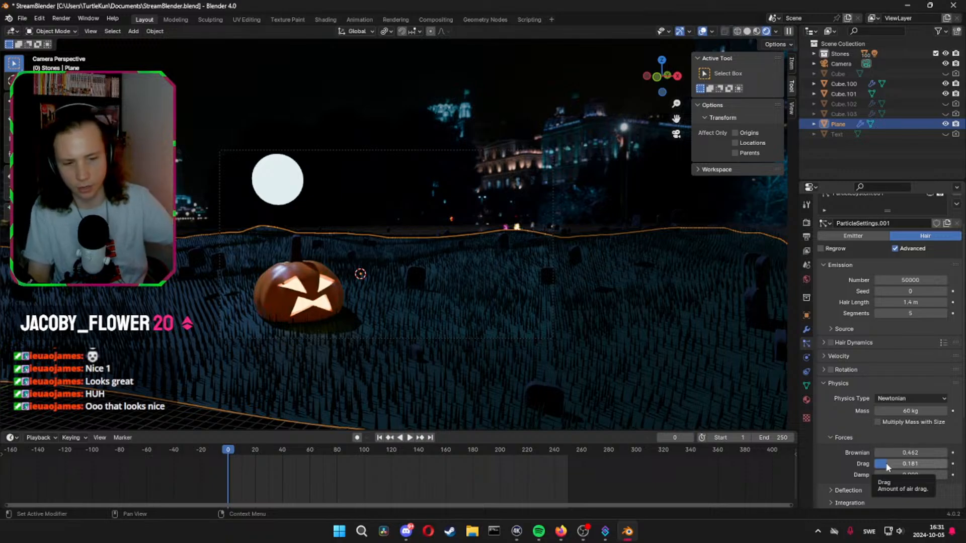
# Briefly play the animation, save the file and return the timeline to frame 0
pyautogui.press('space')
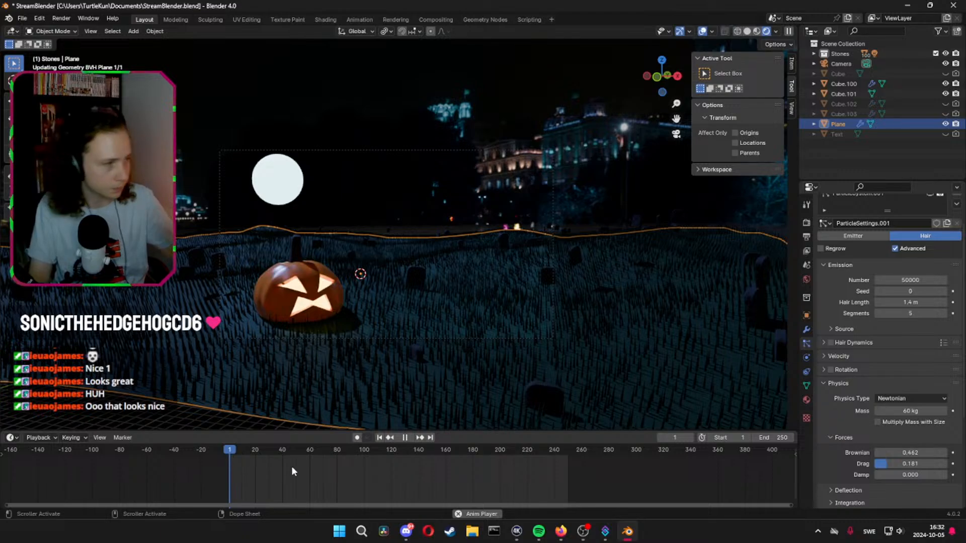
pyautogui.press('space')
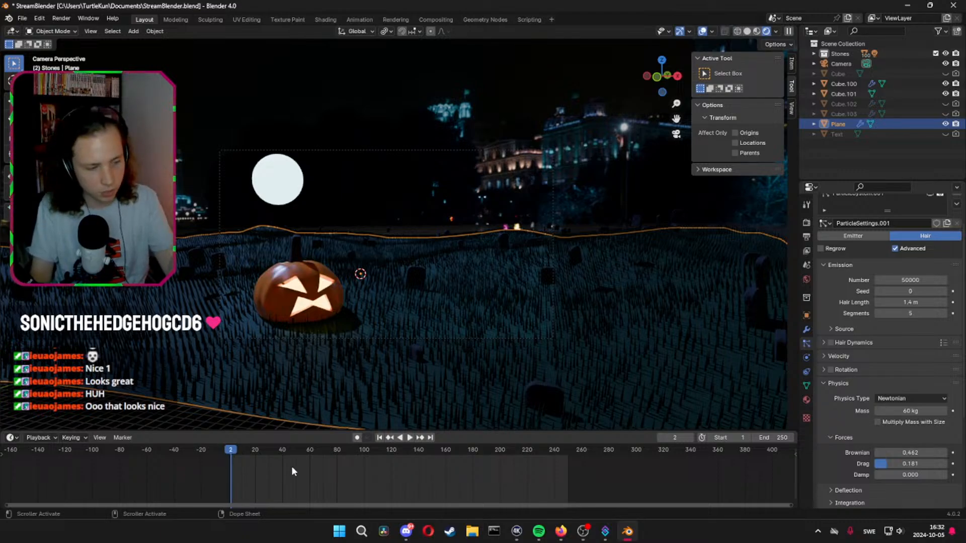
pyautogui.hotkey('ctrl', 's')
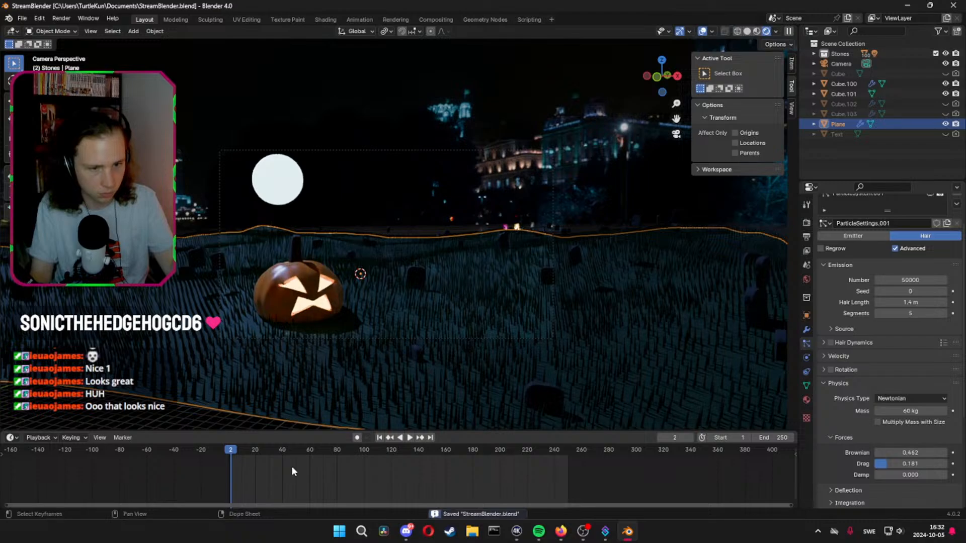
pyautogui.moveTo(225, 452); pyautogui.dragTo(201, 452)
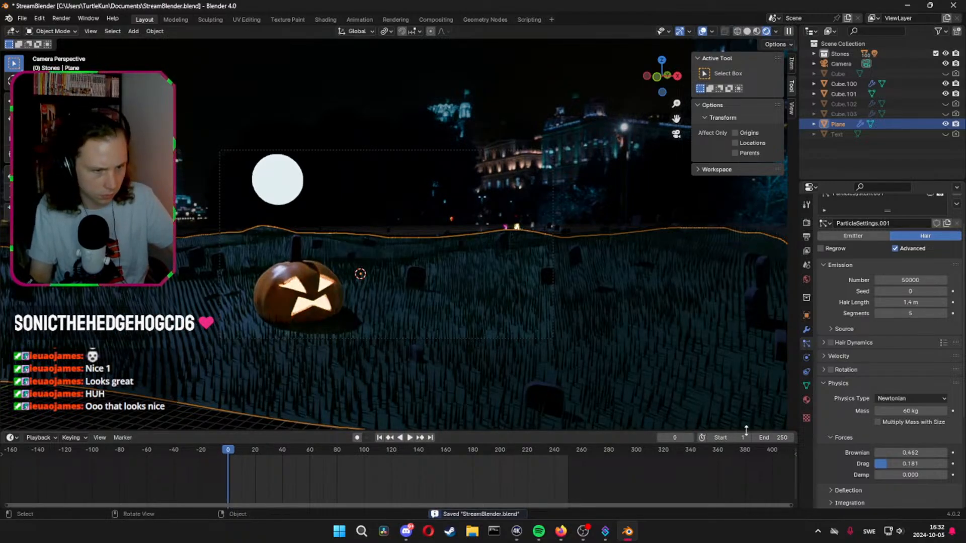
# Raise the grass hair's Brownian force to 4.082 and set its Mass to 1 kg
pyautogui.moveTo(911, 453); pyautogui.dragTo(936, 453)
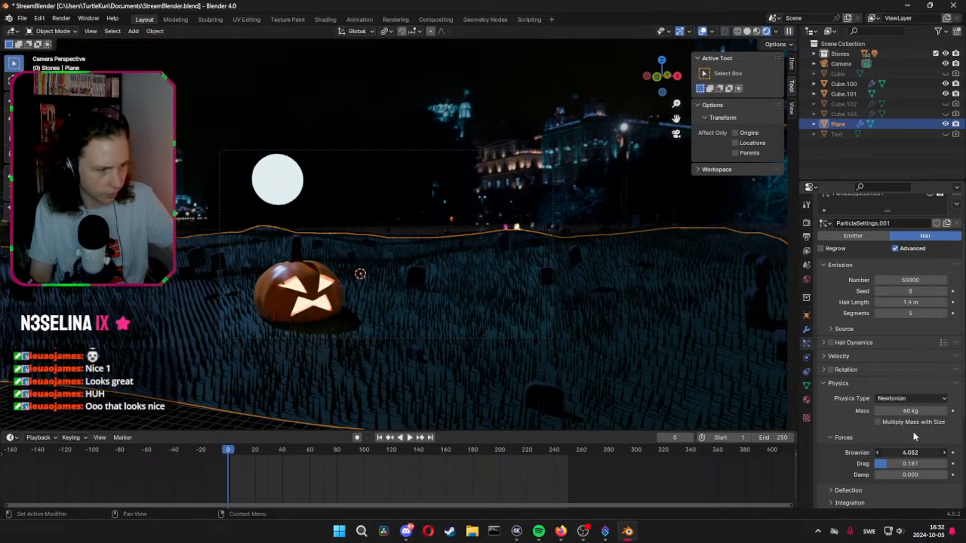
pyautogui.click(912, 412)
pyautogui.write('1')
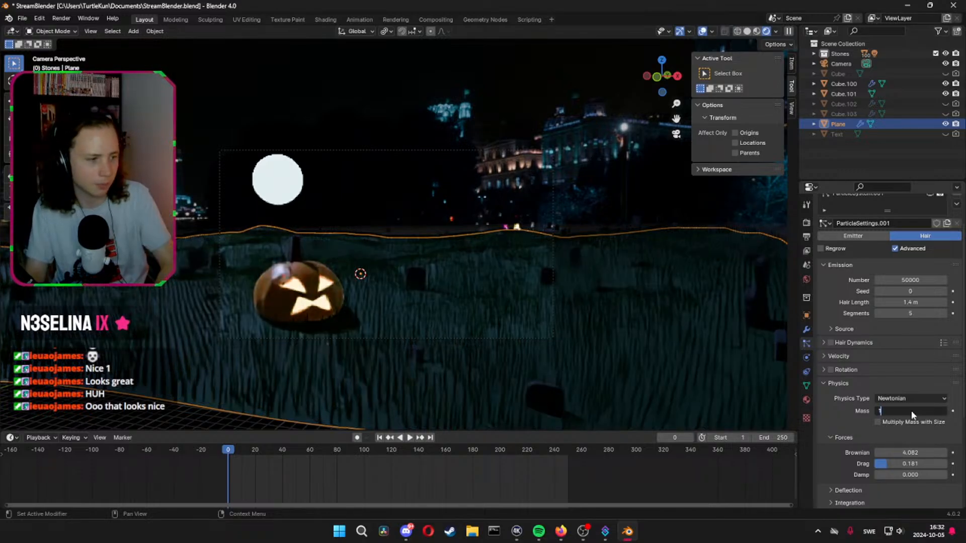
pyautogui.press('Return')
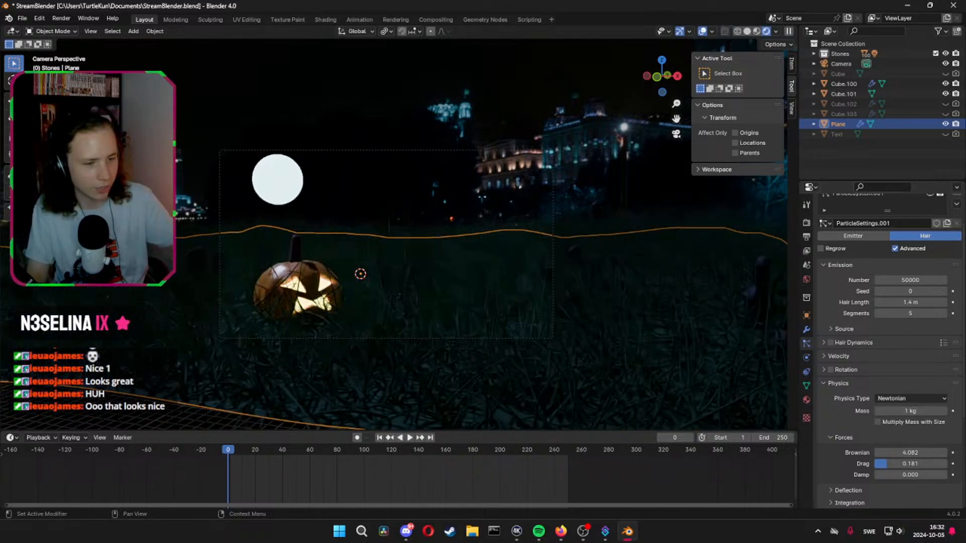
# Set the grass hair's Brownian force to 0.5
pyautogui.click(908, 452)
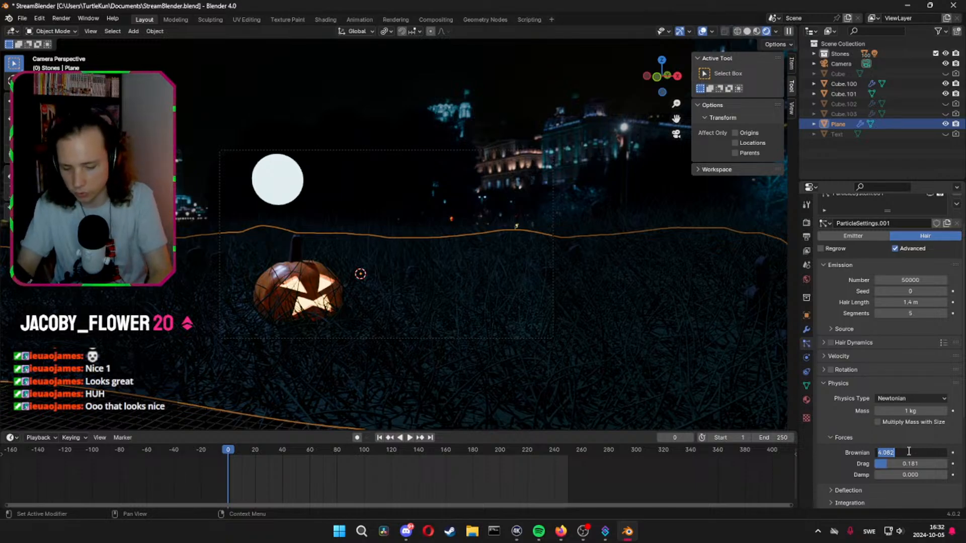
pyautogui.write('0.5')
pyautogui.press('Return')
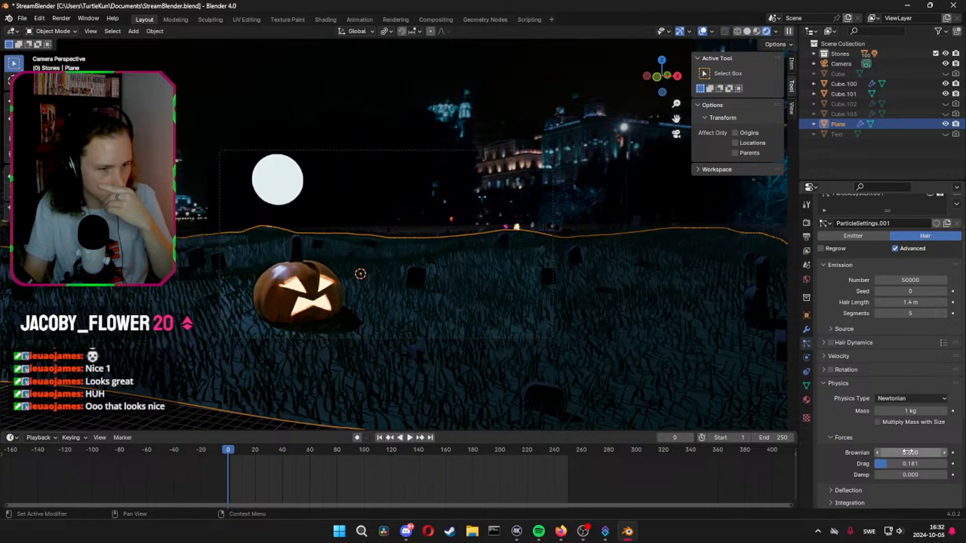
# Set the grass particle system's emission Number to 150000
pyautogui.scroll(2, 908, 452)
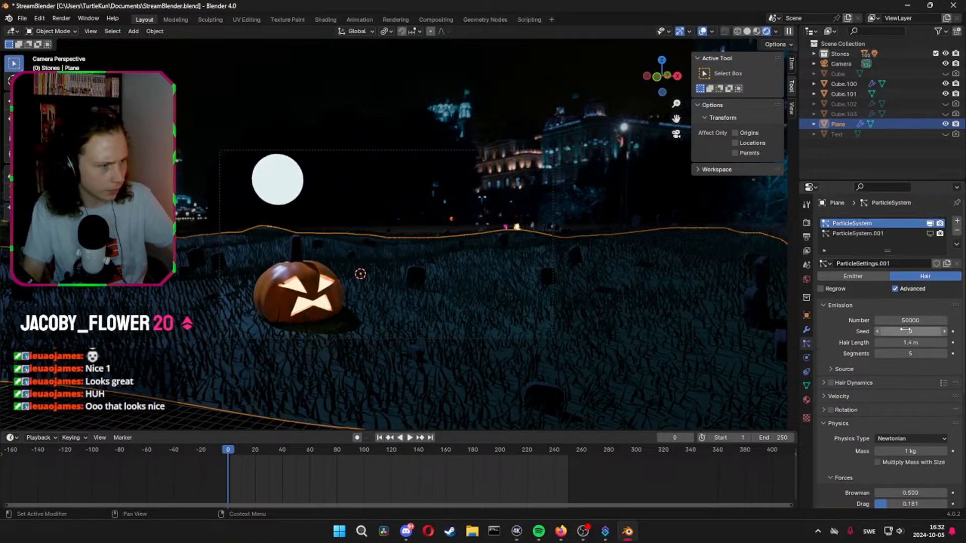
pyautogui.doubleClick(896, 320)
pyautogui.press('Home')
pyautogui.write('1')
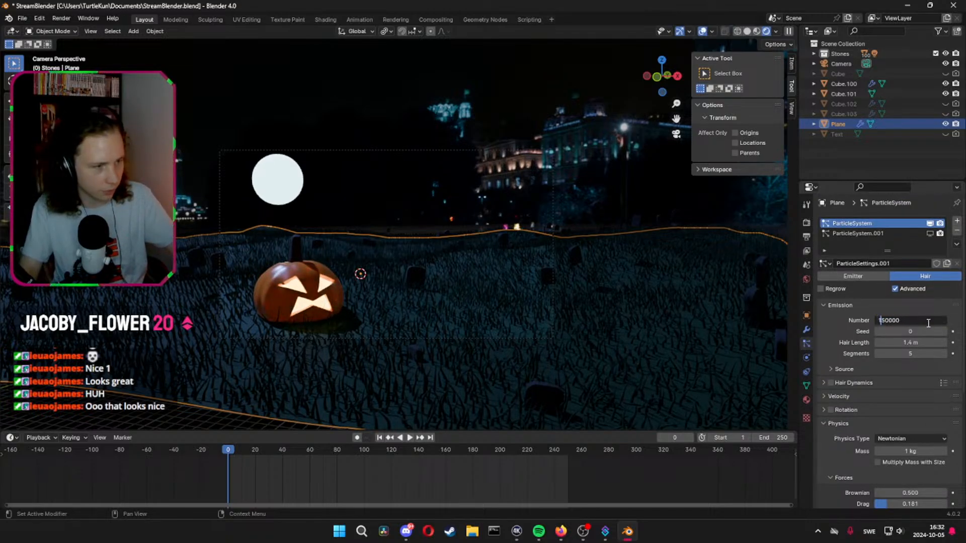
pyautogui.press('Return')
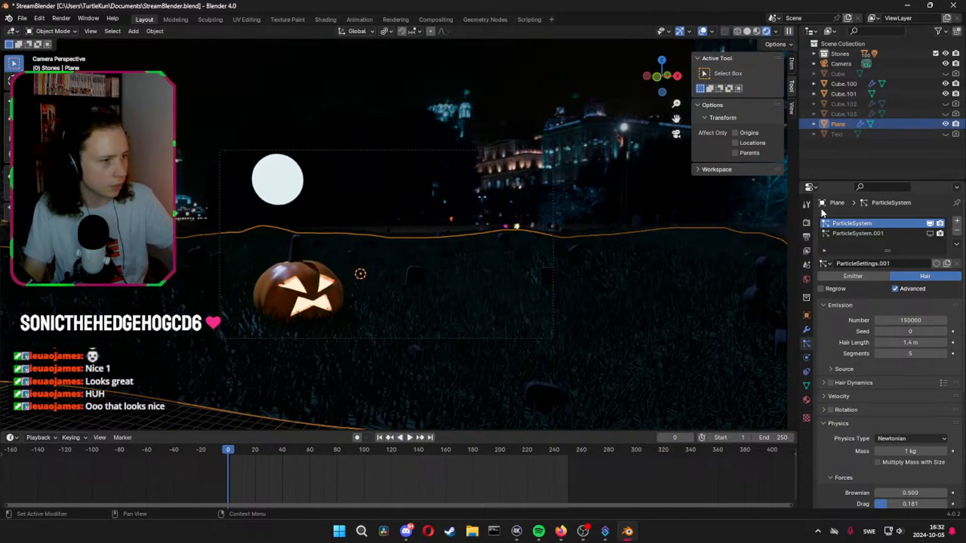
# Convert the ground plane's hair ParticleSystem modifier to a mesh
pyautogui.click(806, 328)
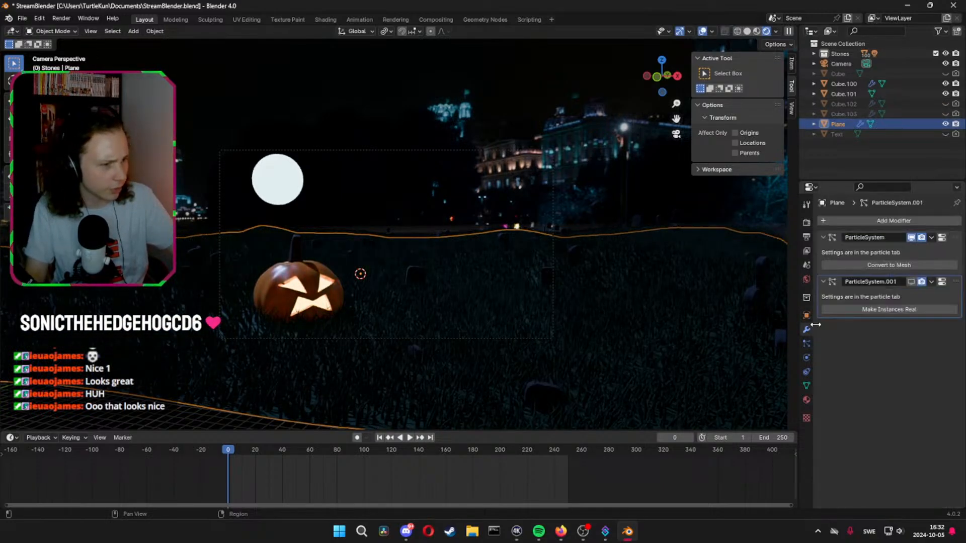
pyautogui.click(880, 257)
pyautogui.click(874, 265)
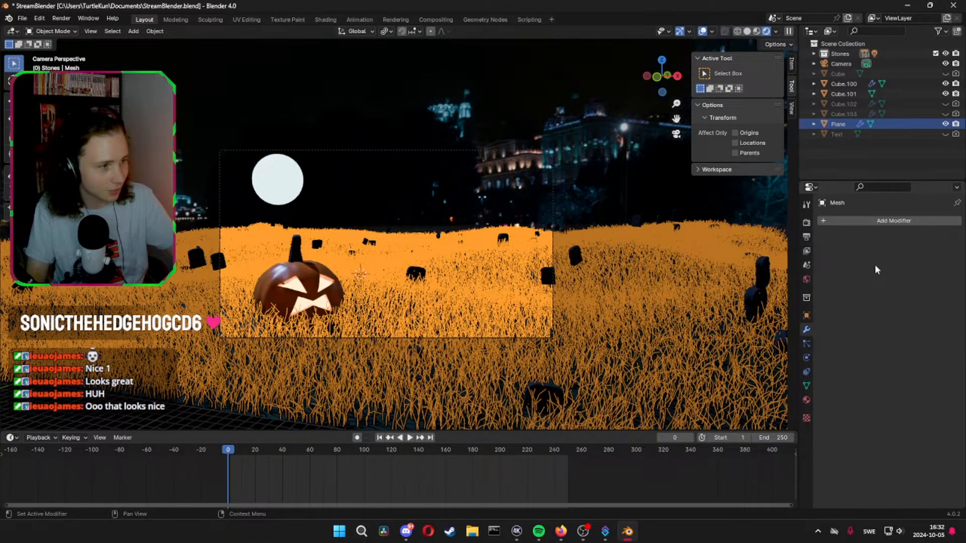
# Deselect the grass mesh and paste the copied Force object back into the scene
pyautogui.click(869, 160)
pyautogui.hotkey('ctrl', 'v')
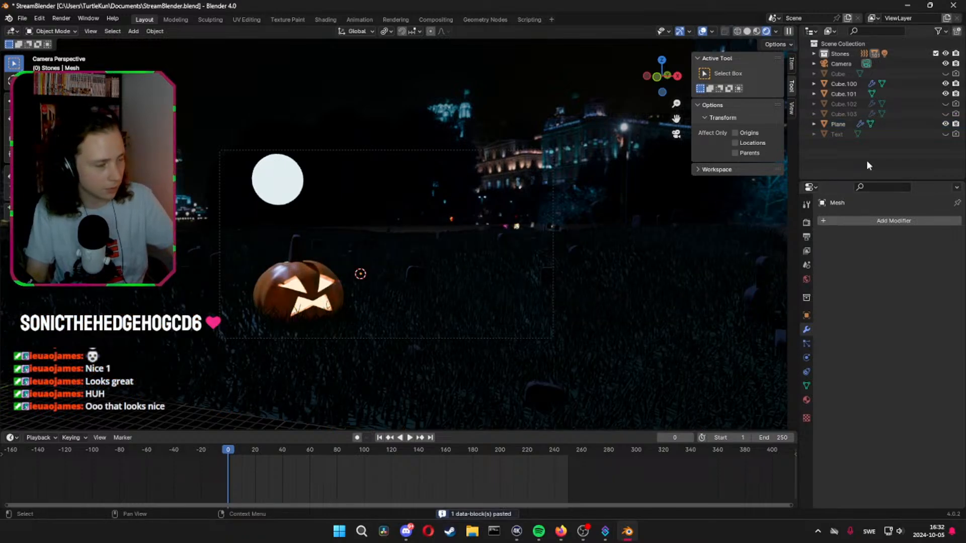
pyautogui.scroll(-4, 704, 196)
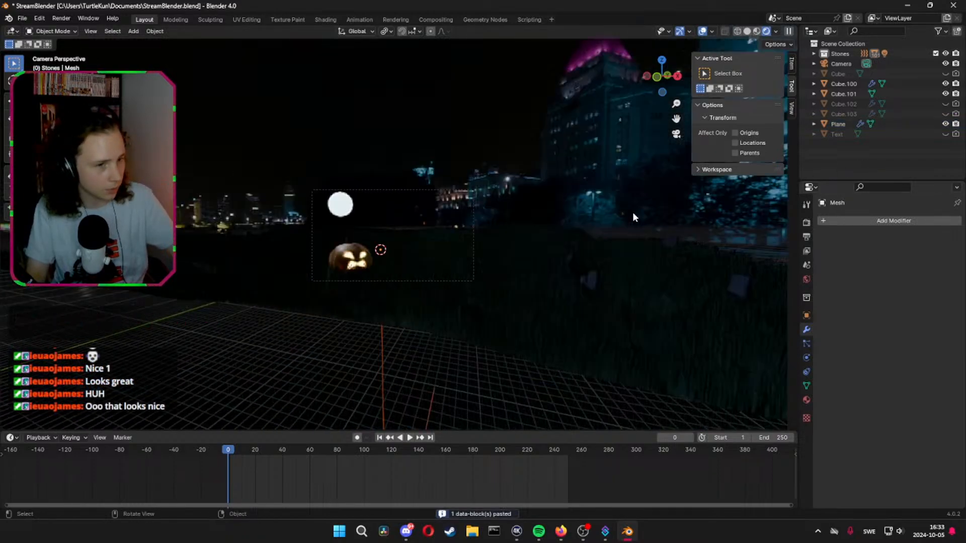
pyautogui.moveTo(455, 373); pyautogui.dragTo(473, 237, button='middle')
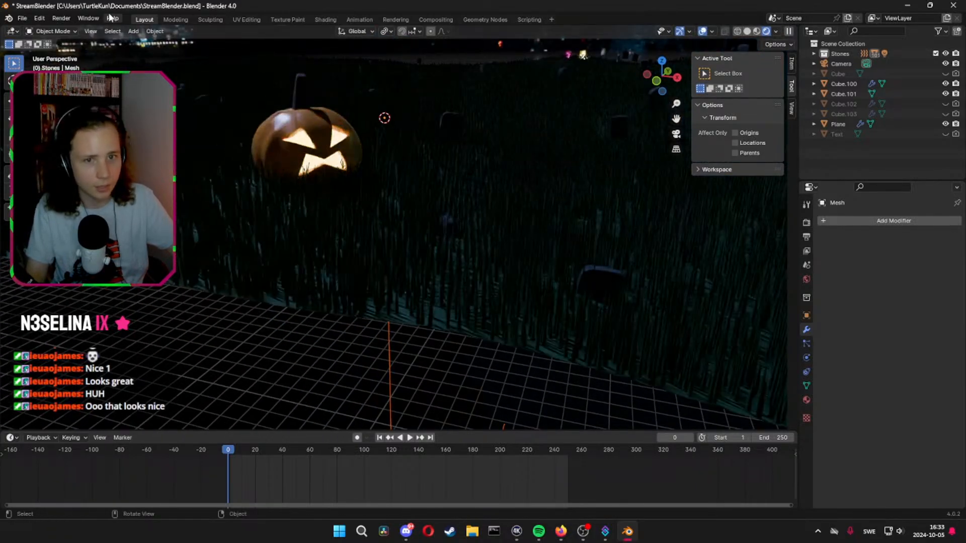
# Select the ground plane and save the Blender file
pyautogui.click(61, 18)
pyautogui.click(432, 152)
pyautogui.hotkey('ctrl', 's')
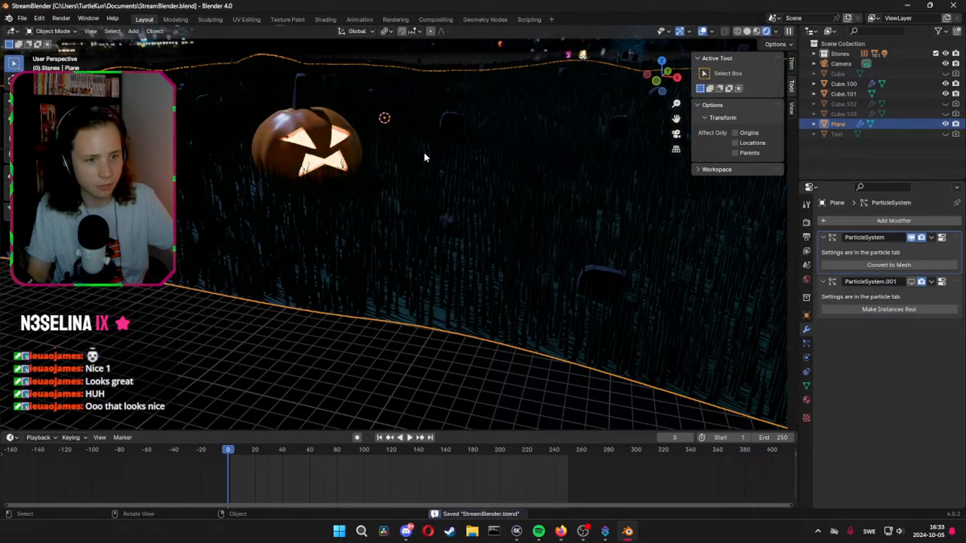
# Remove the hair modifier named ParticleSystem from the ground plane, keeping ParticleSystem.001
pyautogui.press('space')
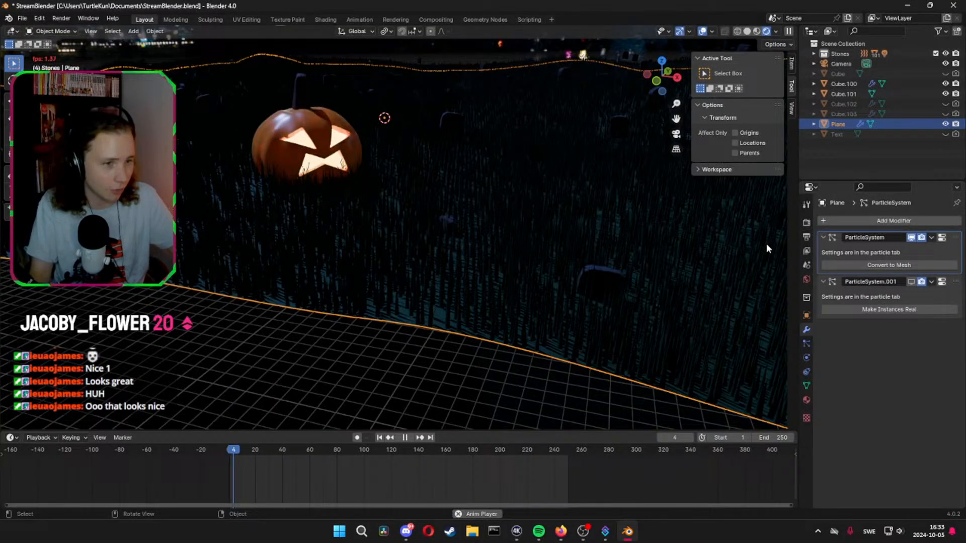
pyautogui.press('space')
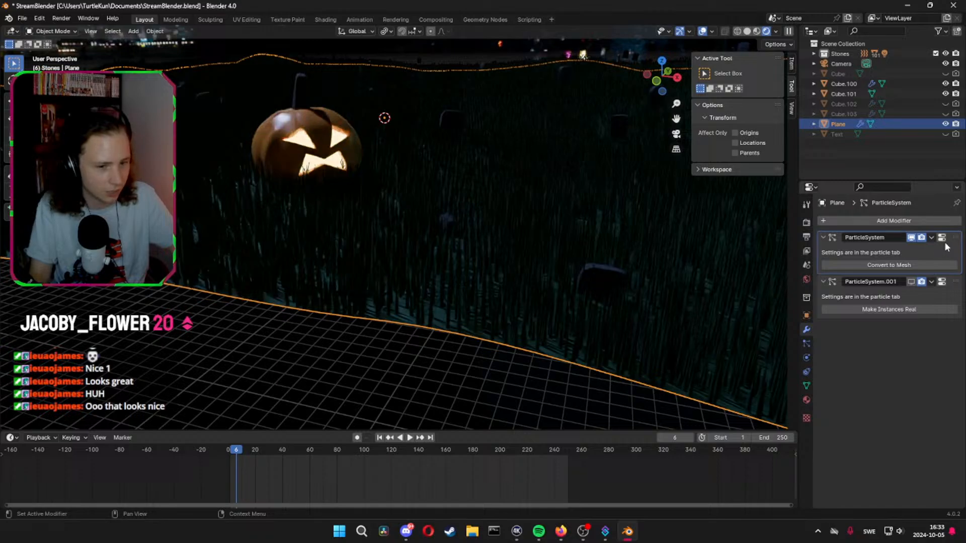
pyautogui.click(931, 237)
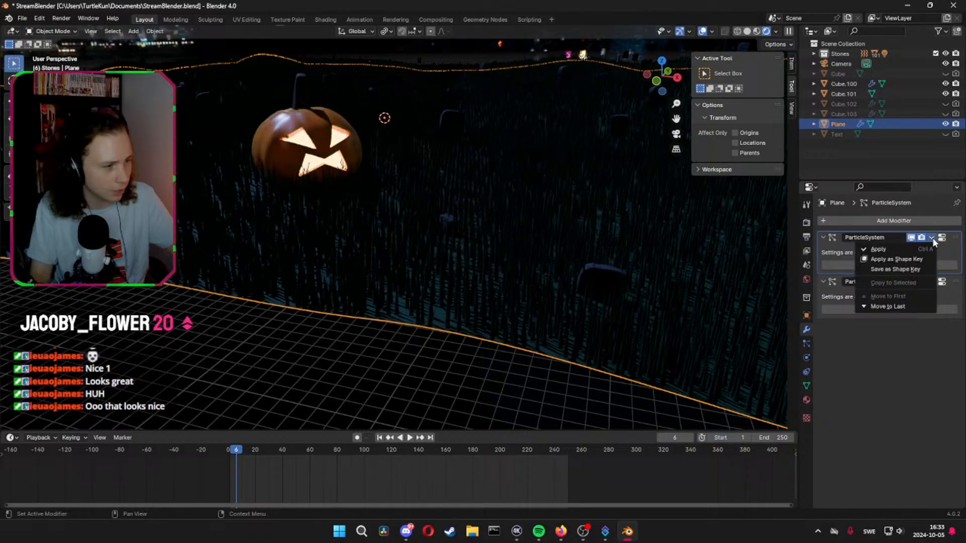
pyautogui.click(933, 240)
pyautogui.click(823, 237)
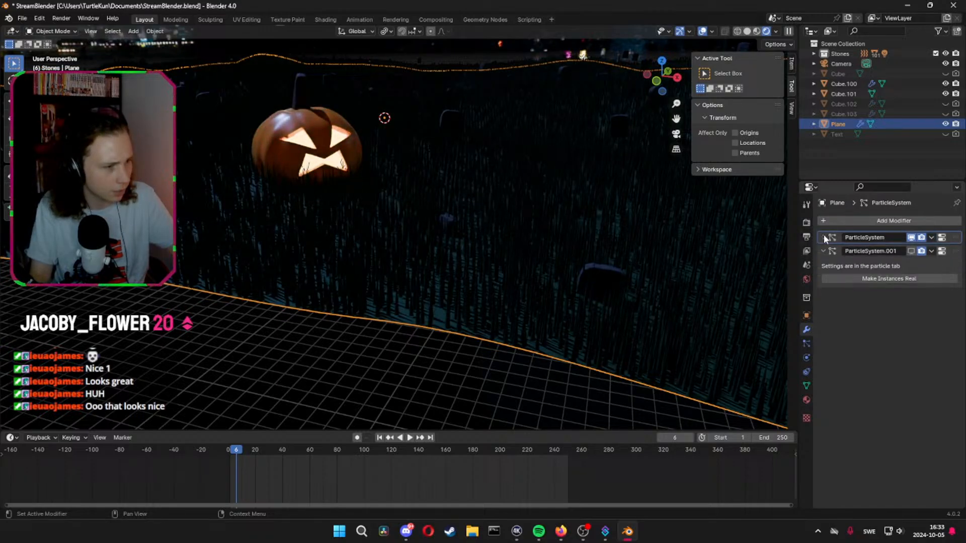
pyautogui.click(823, 237)
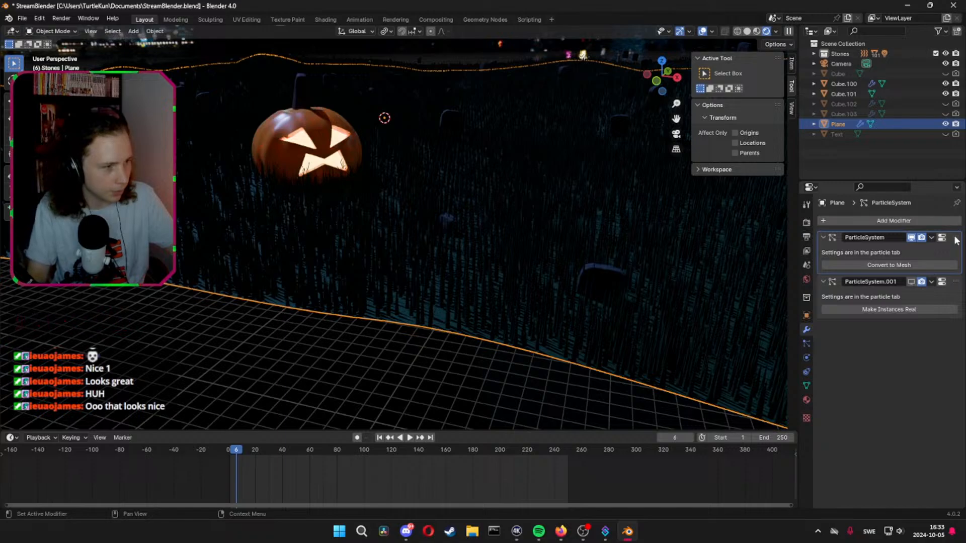
pyautogui.click(931, 238)
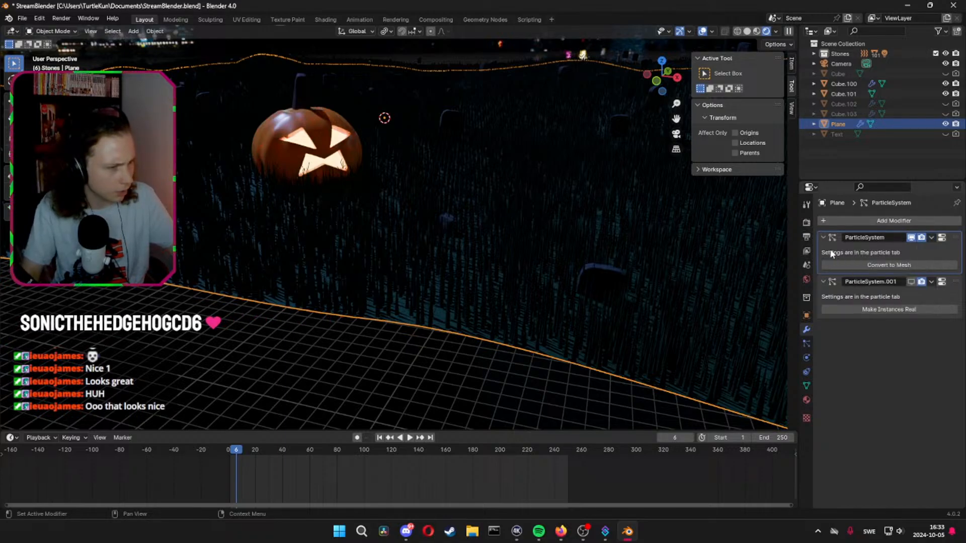
pyautogui.hotkey('ctrl', 'x')
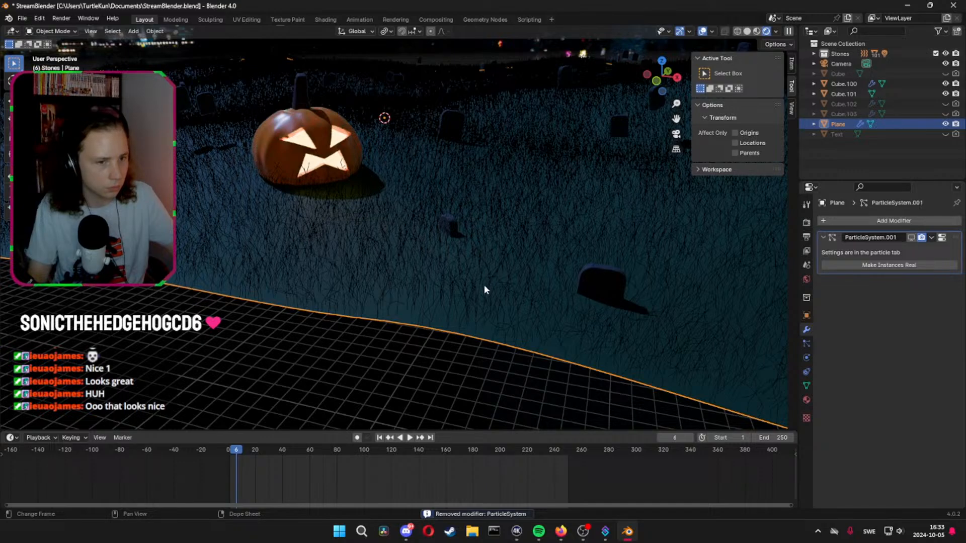
# Look at the scene through the camera and play the animation to check the ground and gravestones
pyautogui.moveTo(501, 374); pyautogui.dragTo(523, 274, button='middle')
pyautogui.press('KP_0')
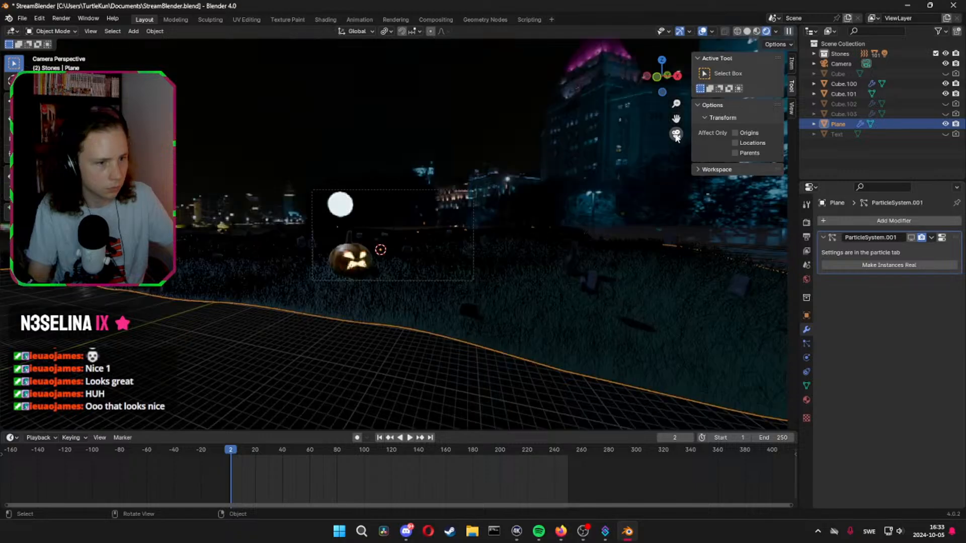
pyautogui.scroll(2, 431, 281)
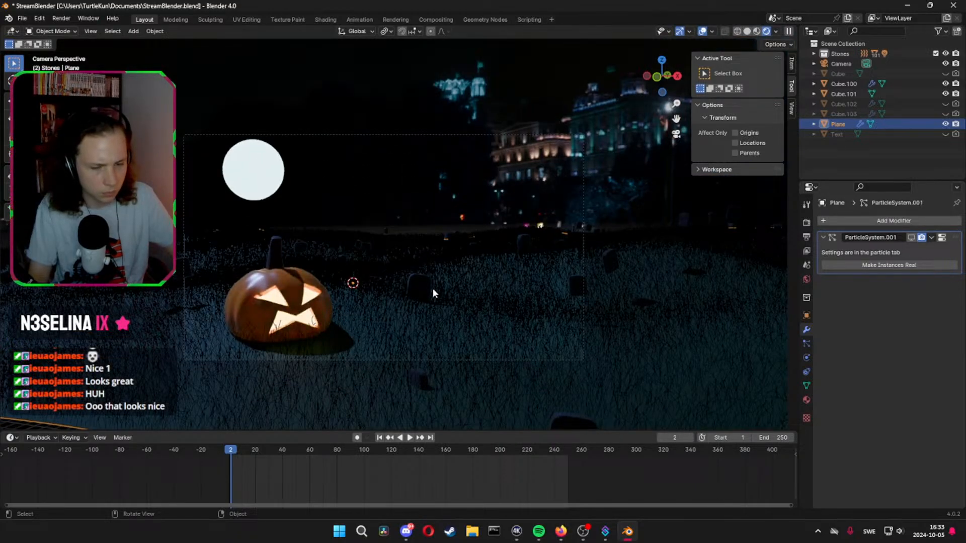
pyautogui.press('space')
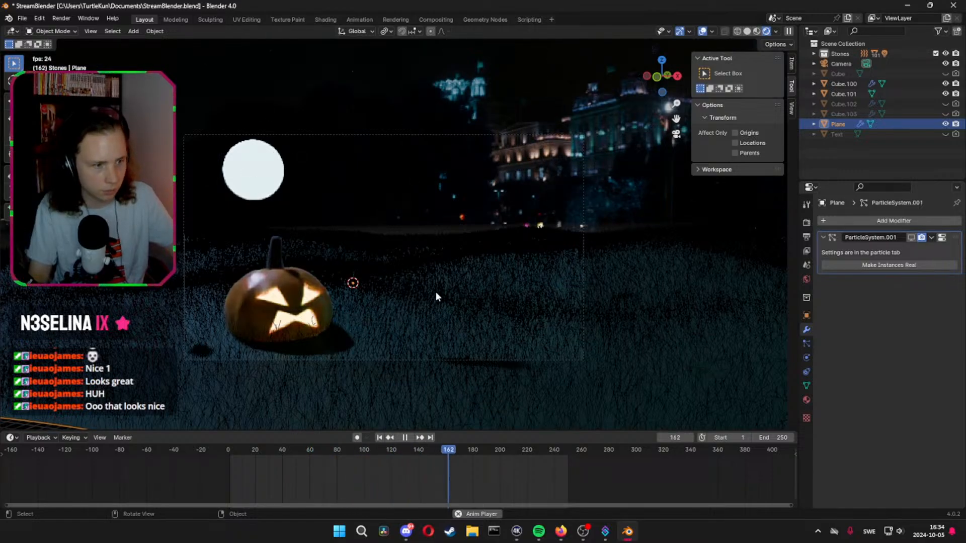
# Move the playhead to frame 60, stop playback and set the timeline's end frame to 60
pyautogui.moveTo(407, 452); pyautogui.dragTo(312, 453)
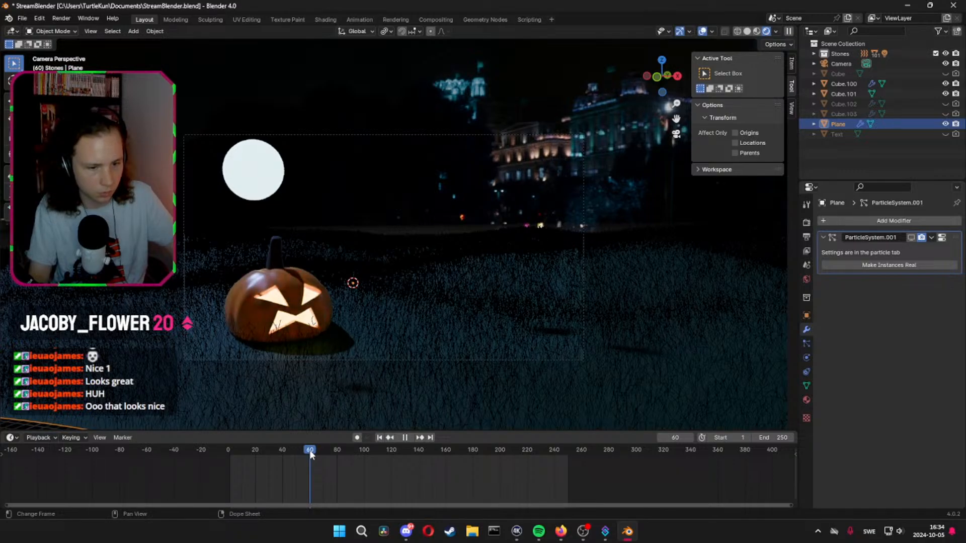
pyautogui.press('Escape')
pyautogui.click(773, 438)
pyautogui.write('60')
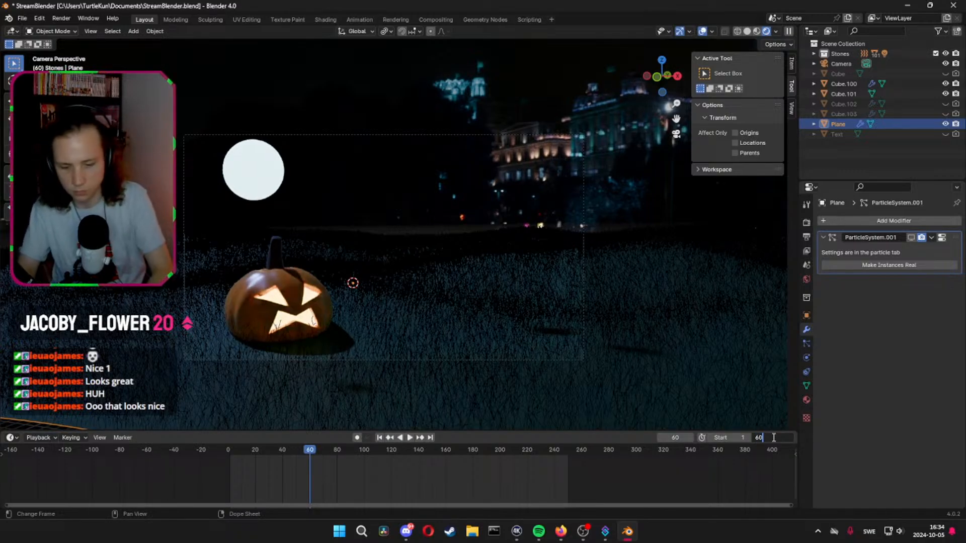
pyautogui.press('Return')
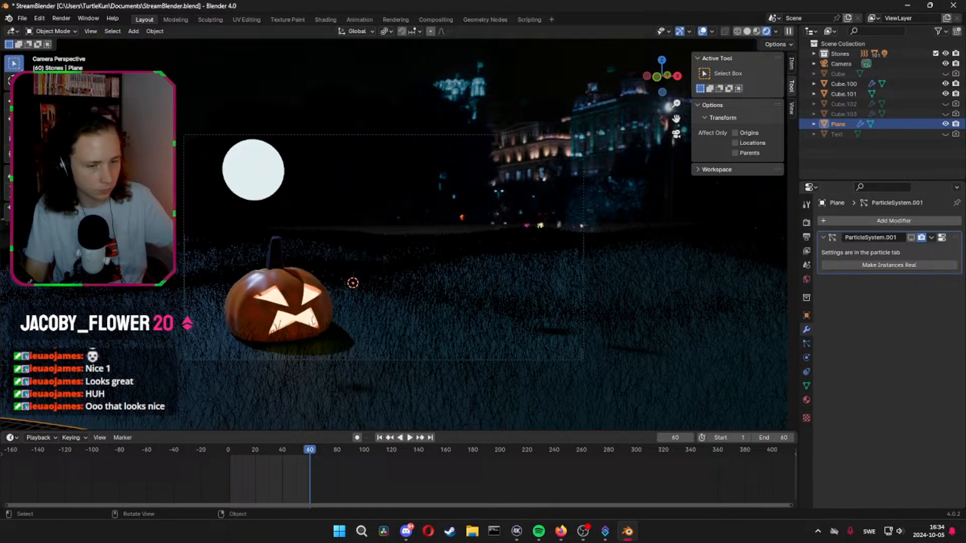
# Select the grass mesh, save the file and render a still image of frame 60 to check the grass
pyautogui.click(57, 16)
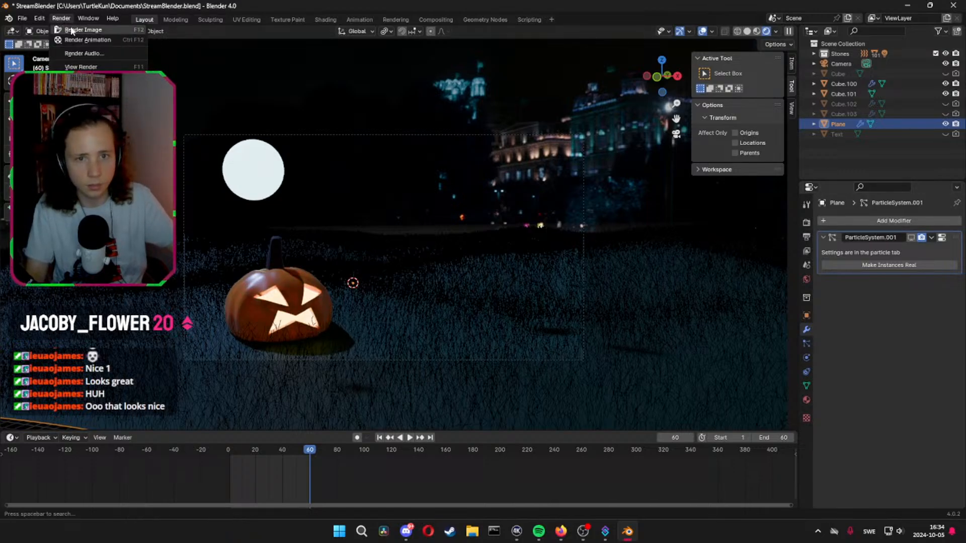
pyautogui.click(298, 256)
pyautogui.hotkey('ctrl', 's')
pyautogui.click(61, 18)
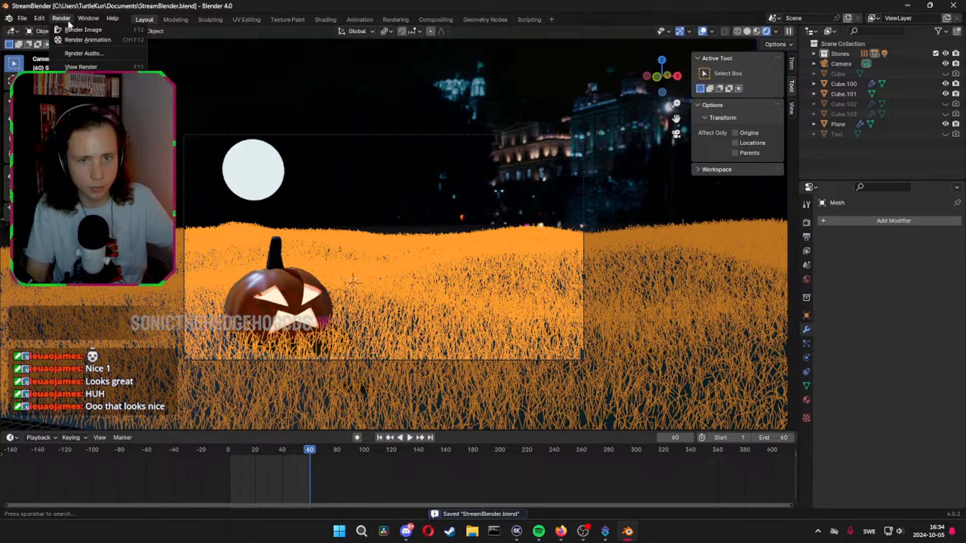
pyautogui.click(73, 29)
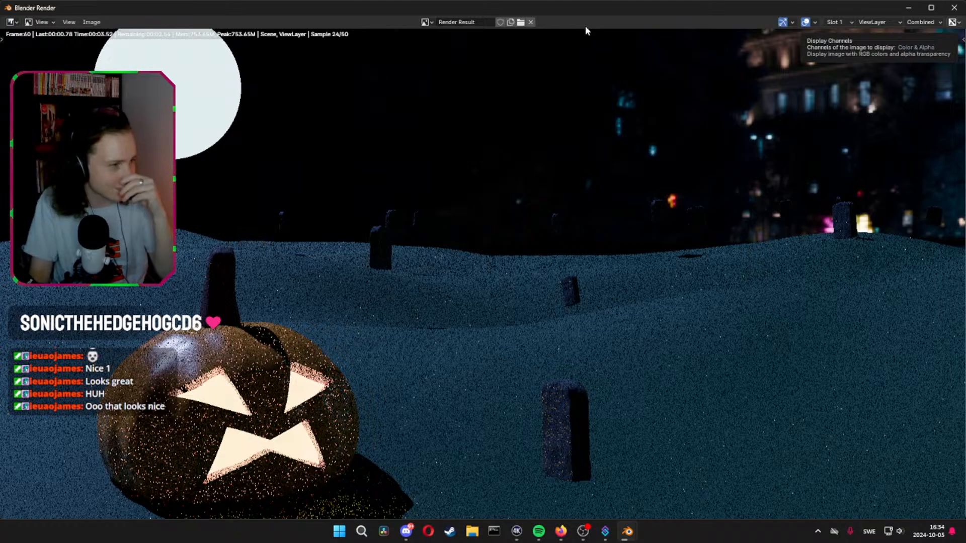
pyautogui.press('Escape')
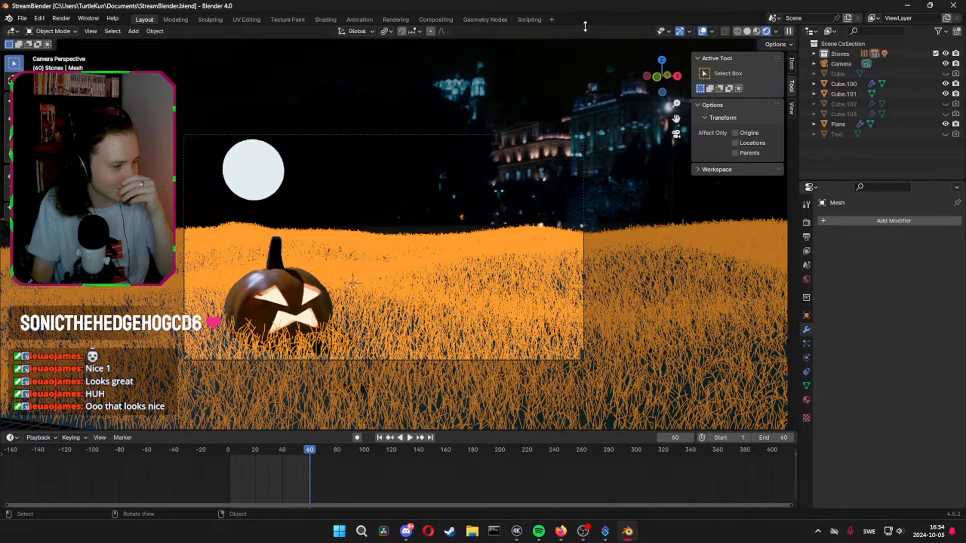
pyautogui.press('Tab')
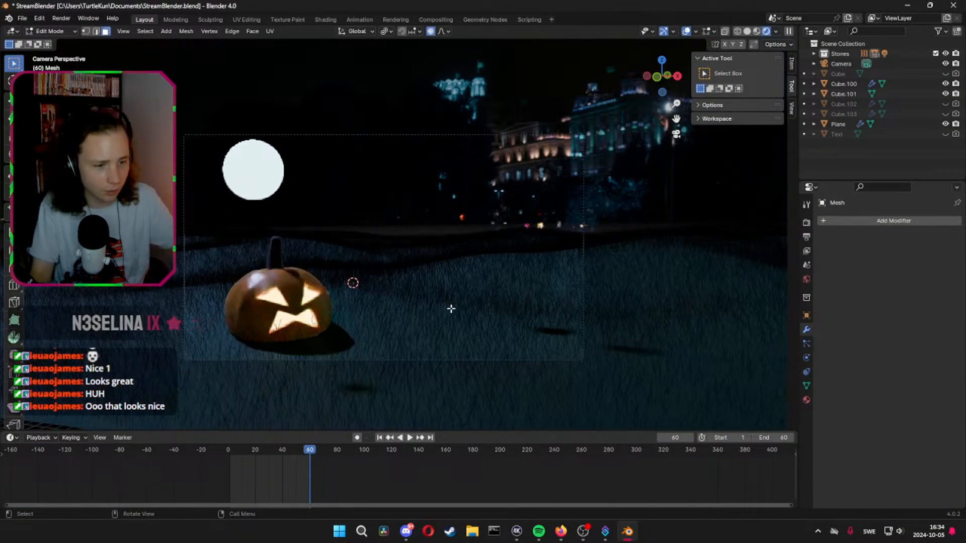
pyautogui.press('Tab')
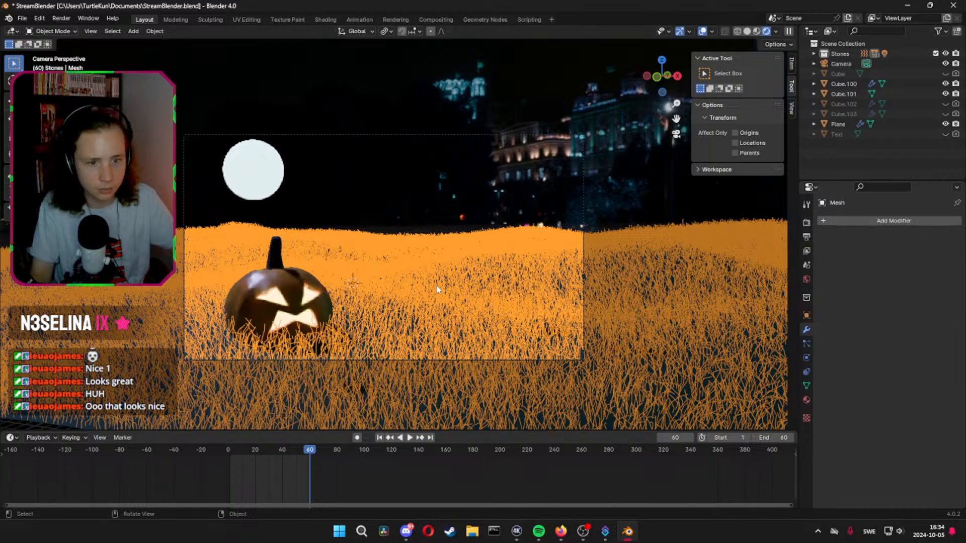
pyautogui.click(485, 165)
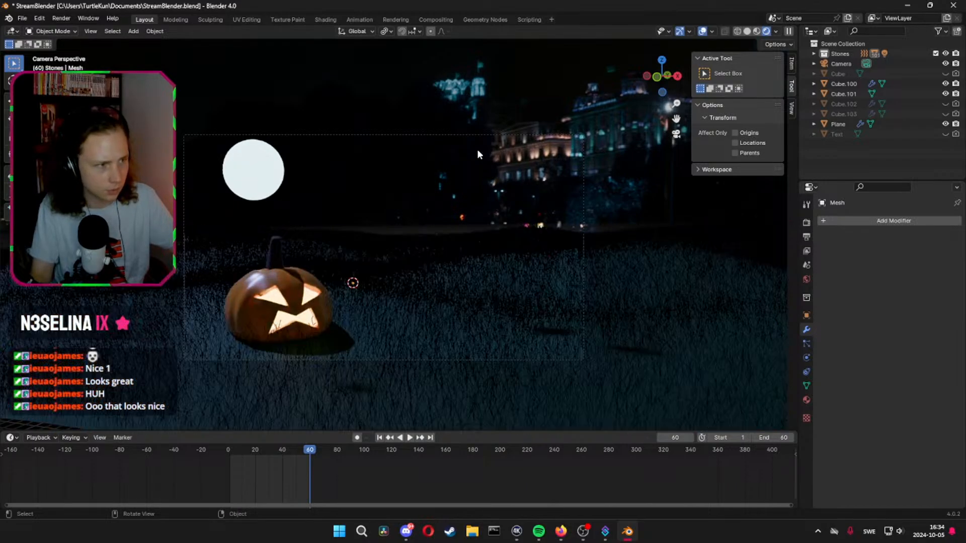
# Add a Solidify modifier to the grass mesh and set its thickness to 0.105 m
pyautogui.click(439, 335)
pyautogui.click(859, 219)
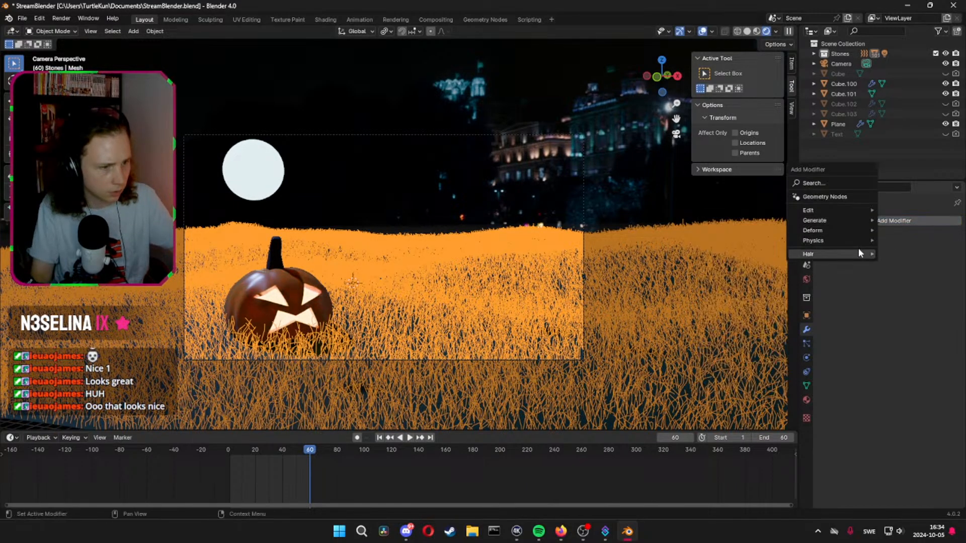
pyautogui.moveTo(847, 224)
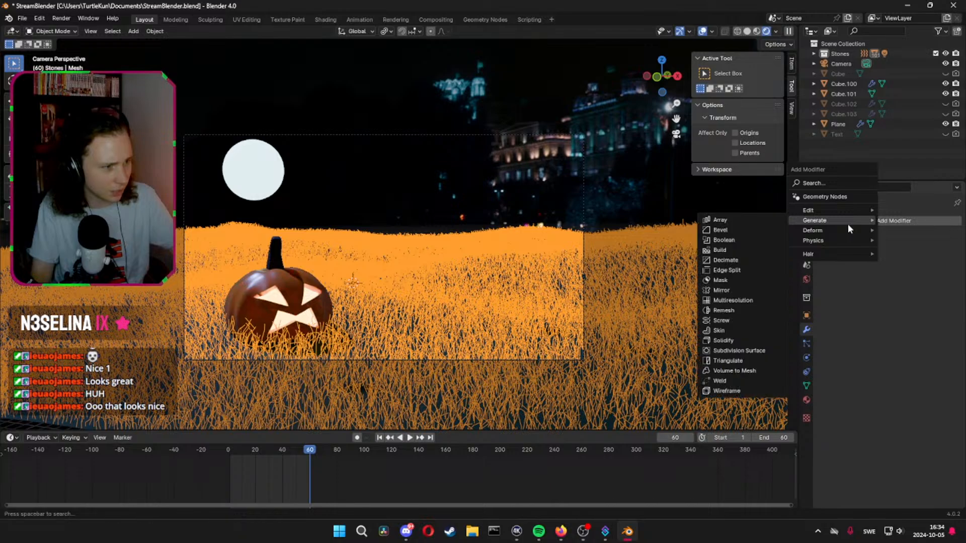
pyautogui.click(724, 341)
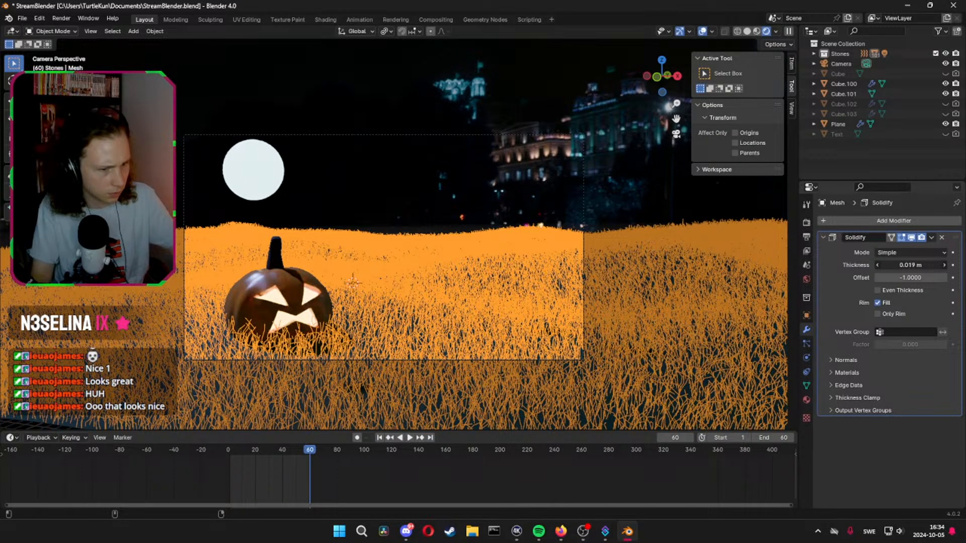
pyautogui.moveTo(910, 265)
pyautogui.mouseDown()
pyautogui.moveTo(942, 265)
pyautogui.moveTo(908, 265)
pyautogui.mouseUp()
pyautogui.click(876, 291)
pyautogui.click(876, 291)
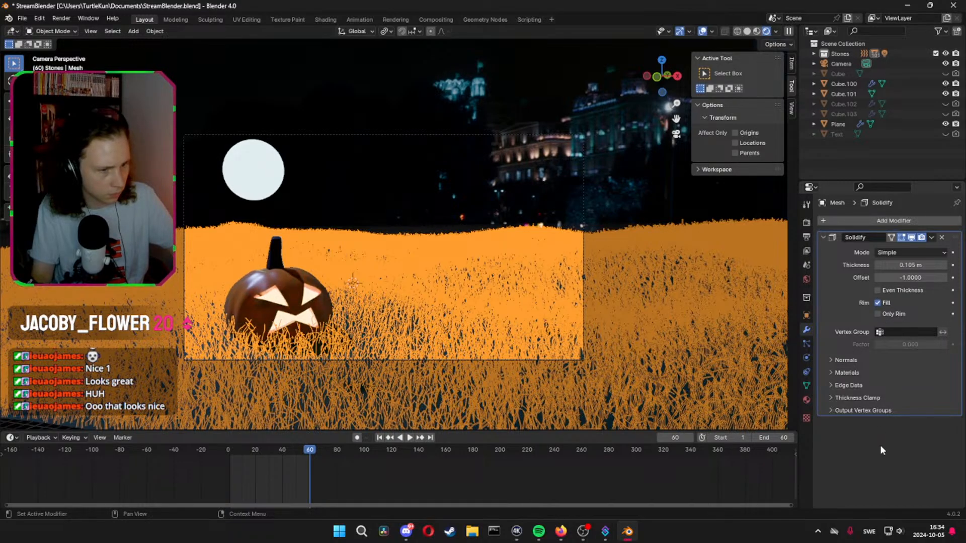
# Save the file and render the still again with the solidified grass, moving the render window off the viewport
pyautogui.hotkey('ctrl', 's')
pyautogui.click(62, 19)
pyautogui.click(66, 29)
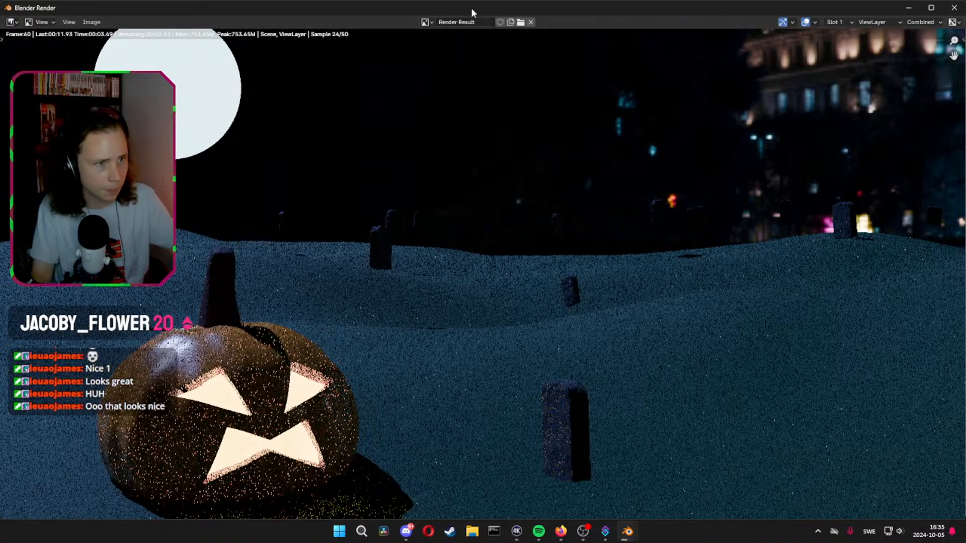
pyautogui.moveTo(471, 8); pyautogui.dragTo(965, 70)
pyautogui.click(554, 190)
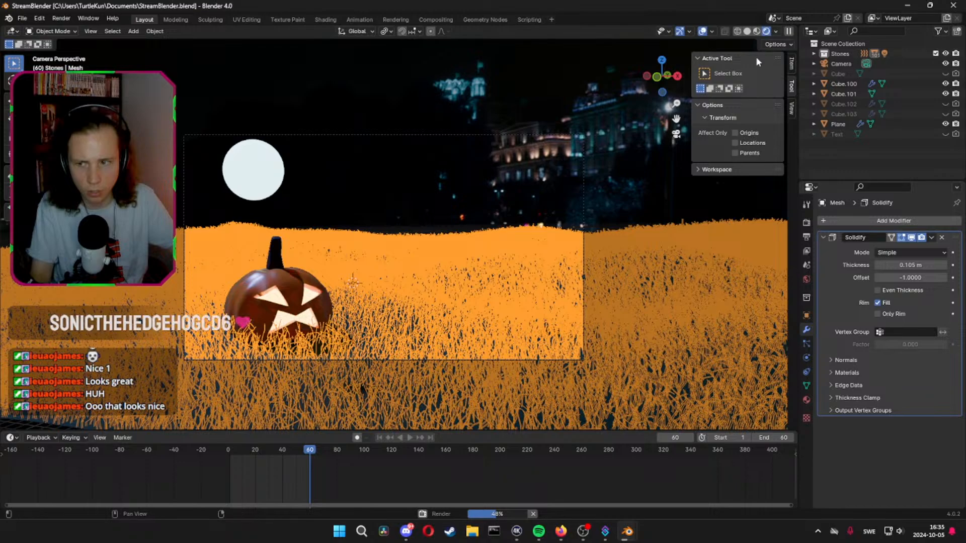
# Examine the solidified grass up close and locate its Mesh object inside the Stones collection
pyautogui.click(430, 213)
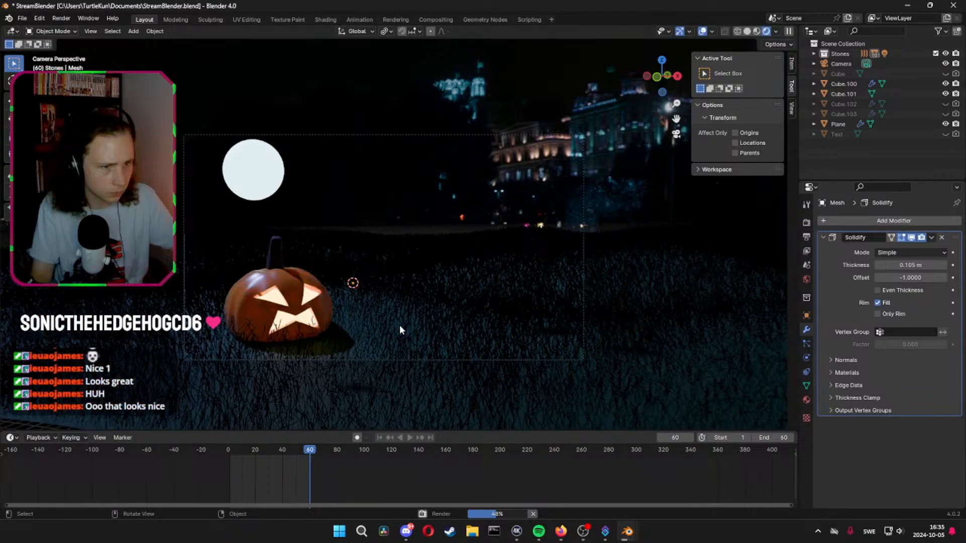
pyautogui.click(400, 326)
pyautogui.scroll(2, 398, 337)
pyautogui.keyDown('shift'); pyautogui.moveTo(395, 348); pyautogui.dragTo(422, 236, button='middle'); pyautogui.keyUp('shift')
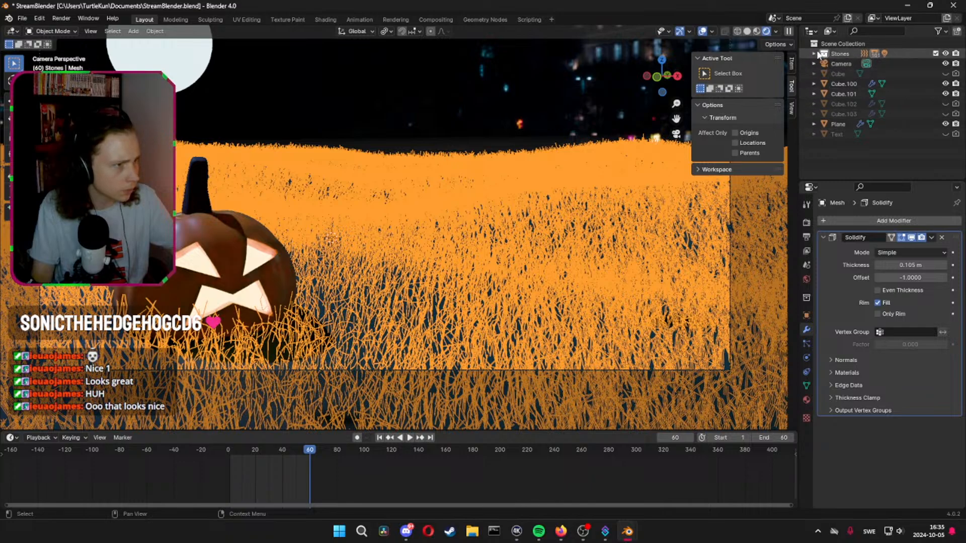
pyautogui.click(814, 52)
pyautogui.scroll(-5, 863, 99)
pyautogui.scroll(-20, 860, 105)
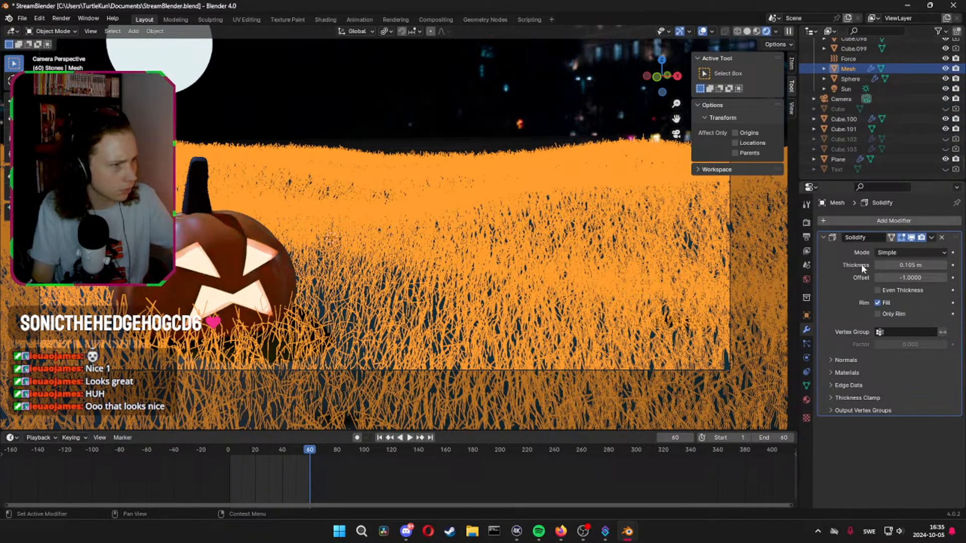
pyautogui.scroll(2, 880, 98)
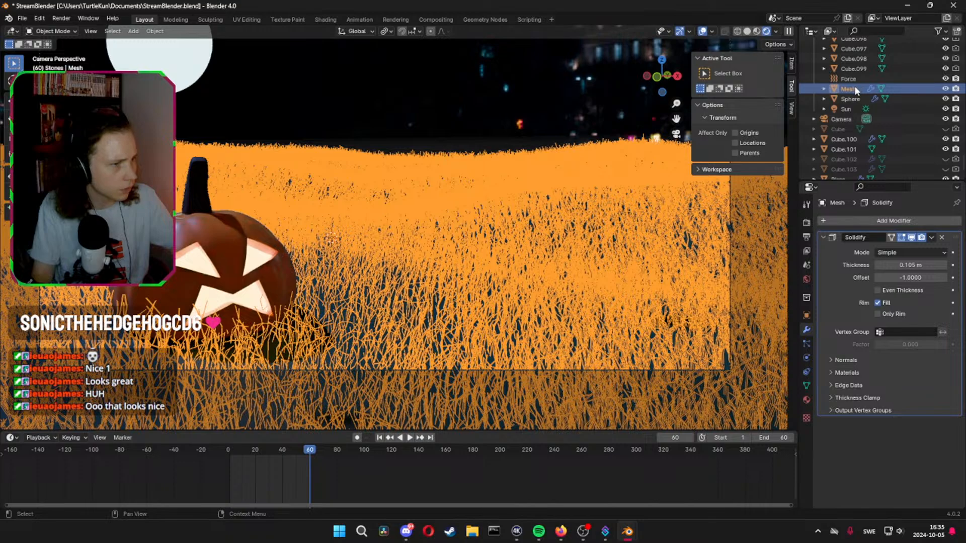
# Set the grass Mesh's Solidify thickness to 3.315 m and deselect it to view the blades
pyautogui.click(771, 204)
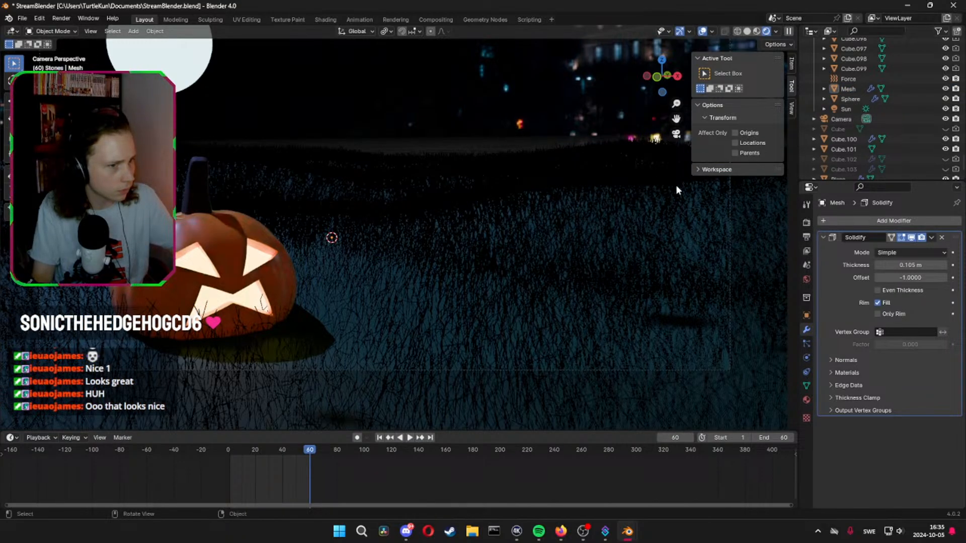
pyautogui.click(850, 89)
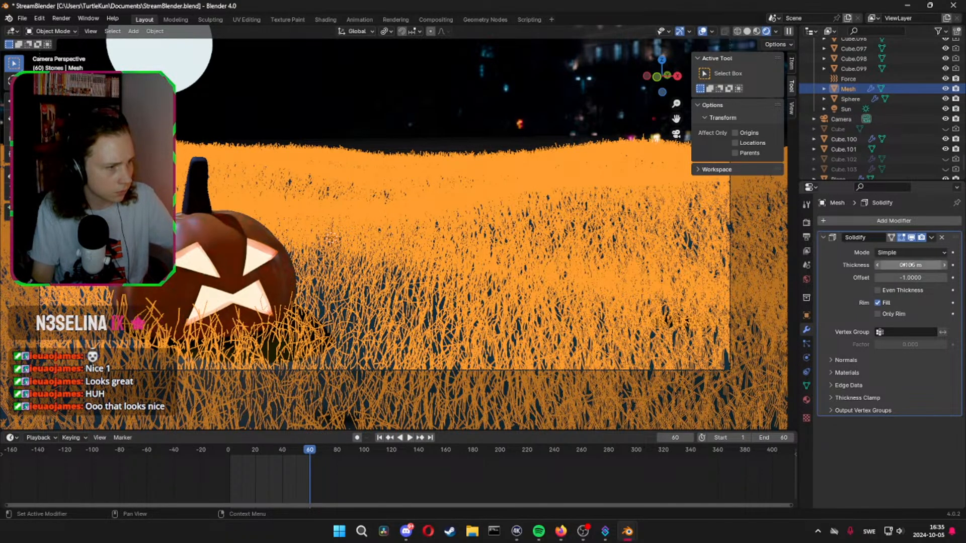
pyautogui.moveTo(904, 265); pyautogui.dragTo(944, 265)
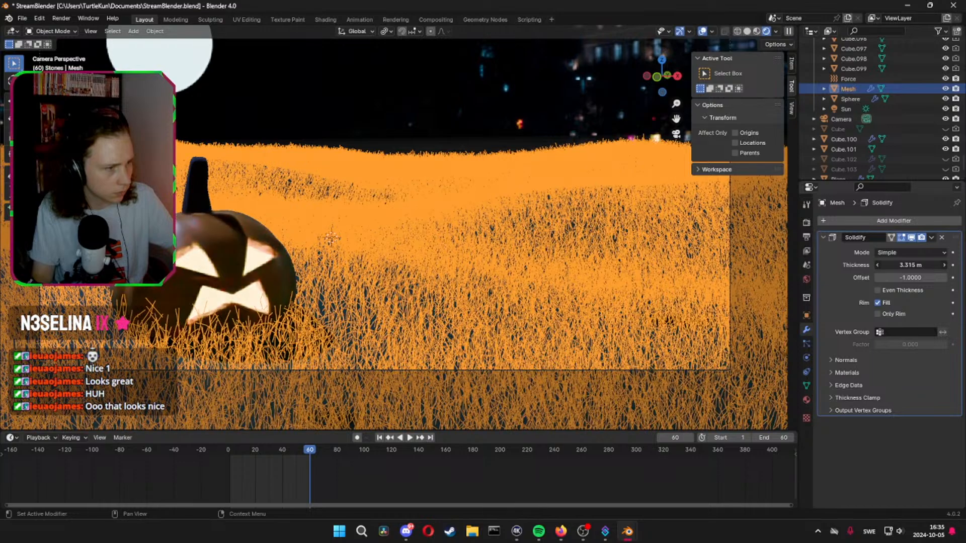
pyautogui.click(436, 54)
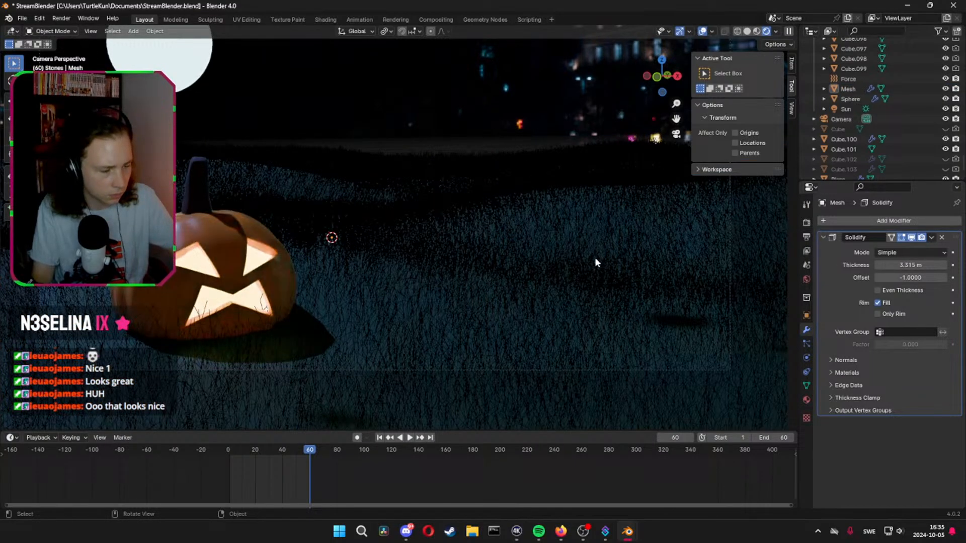
# Apply all transforms to the grass Mesh object
pyautogui.click(599, 271)
pyautogui.hotkey('ctrl', 'a')
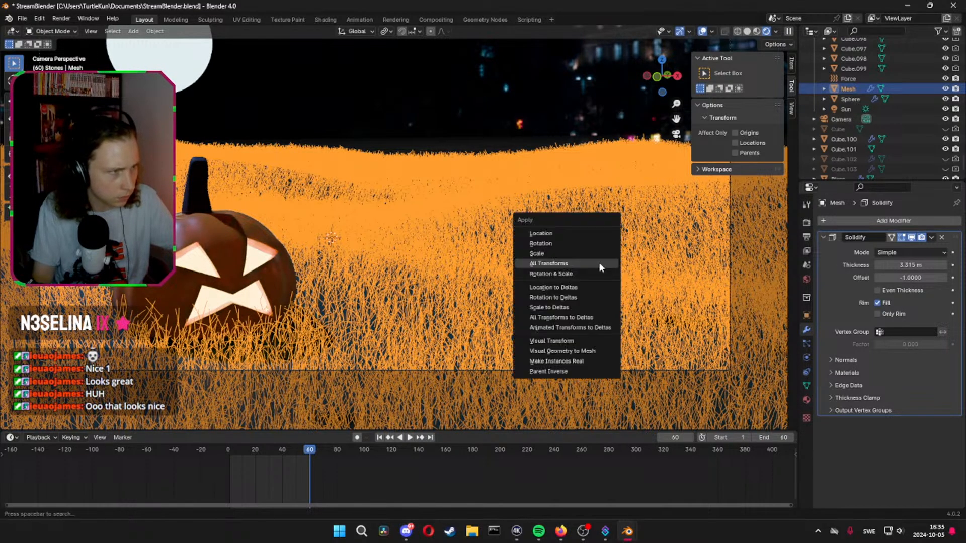
pyautogui.click(598, 267)
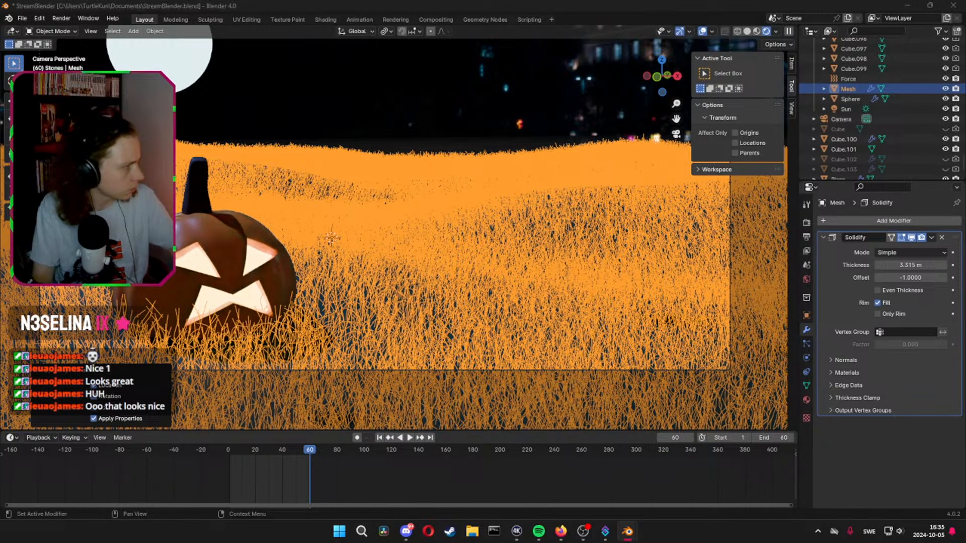
# Save the file, render the still with the grass transforms applied, and close the render window
pyautogui.hotkey('ctrl', 's')
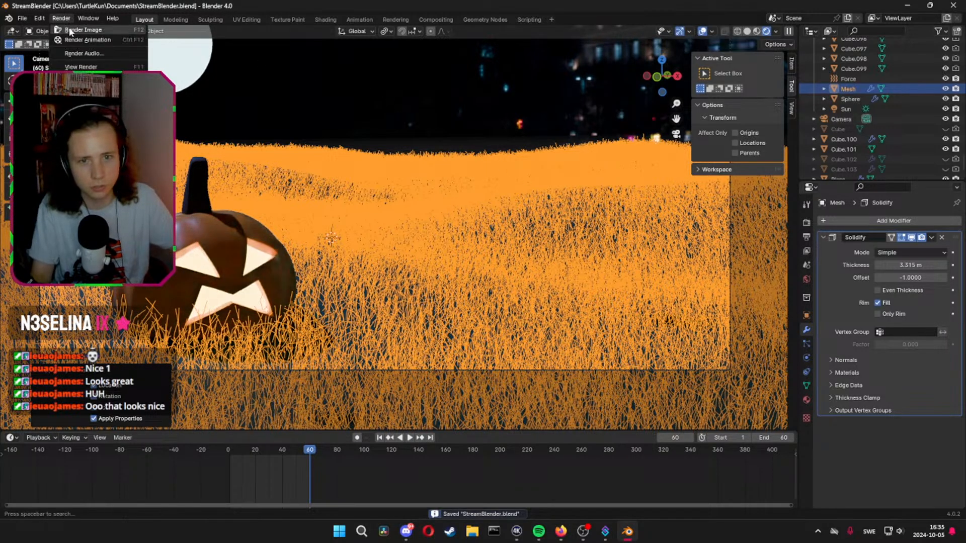
pyautogui.press('F12')
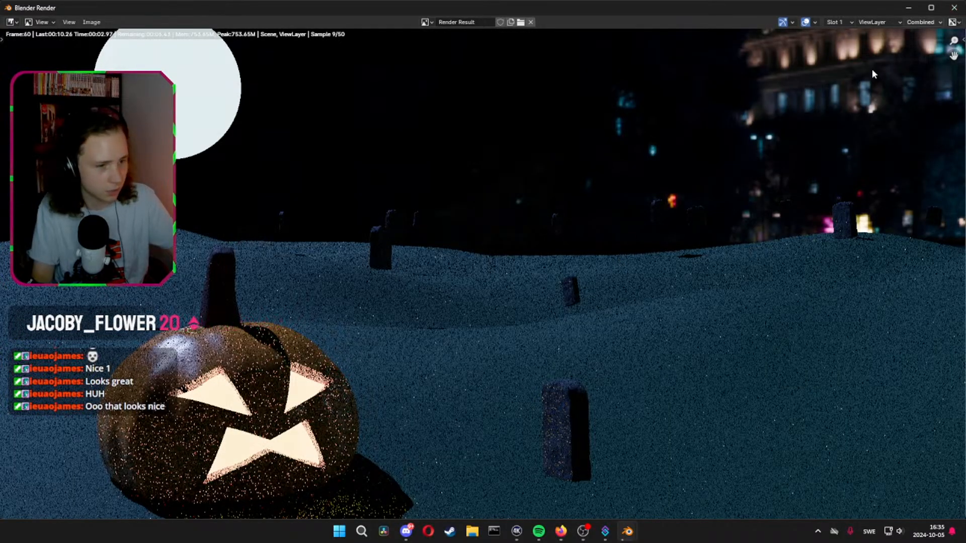
pyautogui.click(962, 12)
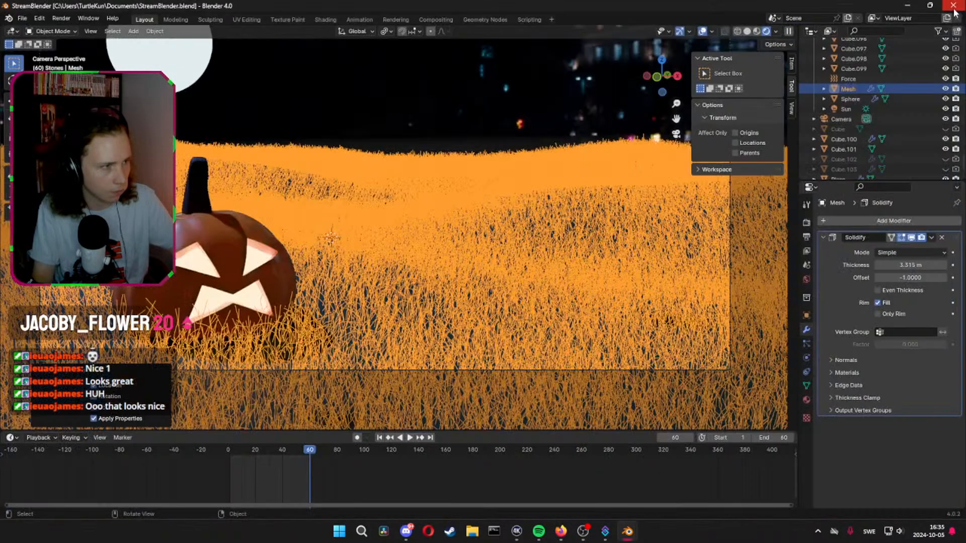
# Apply the grass mesh's Solidify modifier and try to convert the mesh to a curve
pyautogui.hotkey('ctrl', 'a')
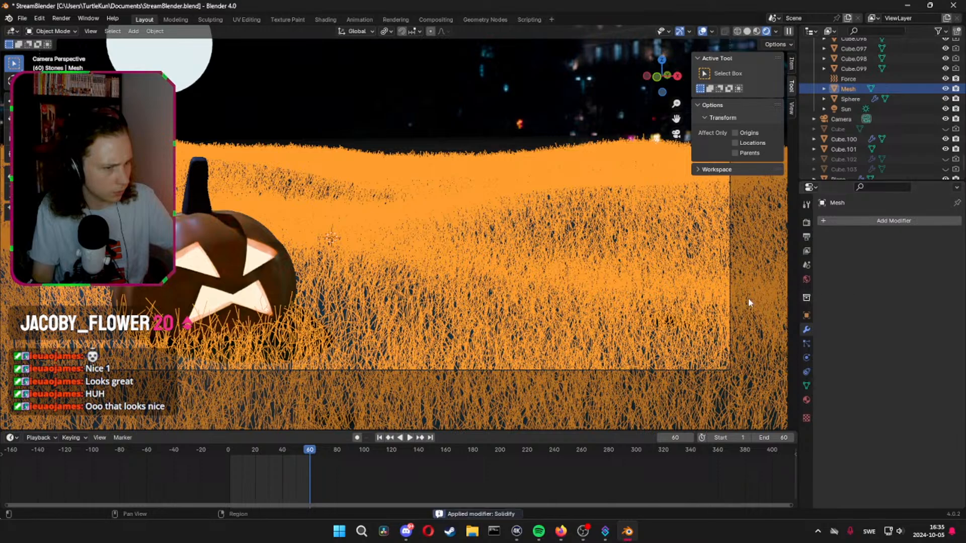
pyautogui.press('Tab')
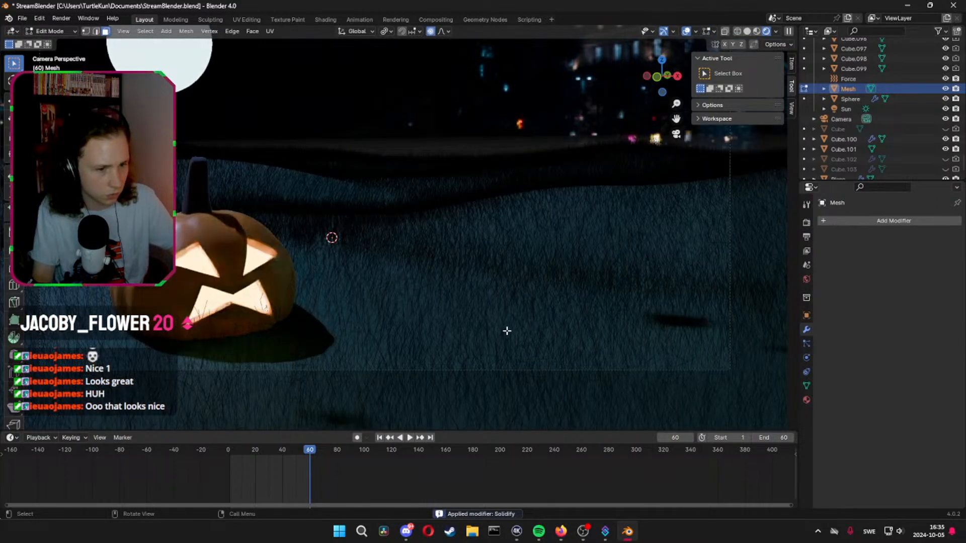
pyautogui.press('Tab')
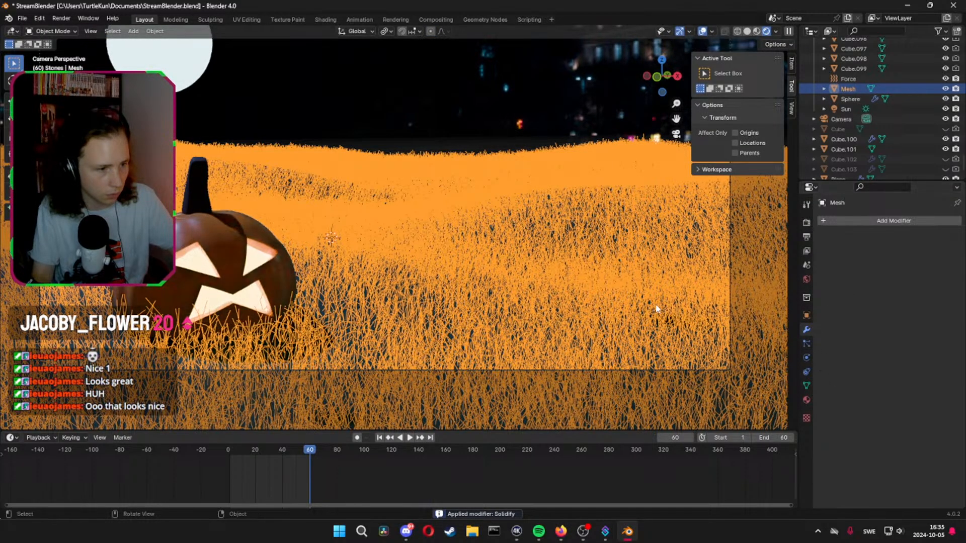
pyautogui.rightClick(609, 297)
pyautogui.moveTo(614, 322)
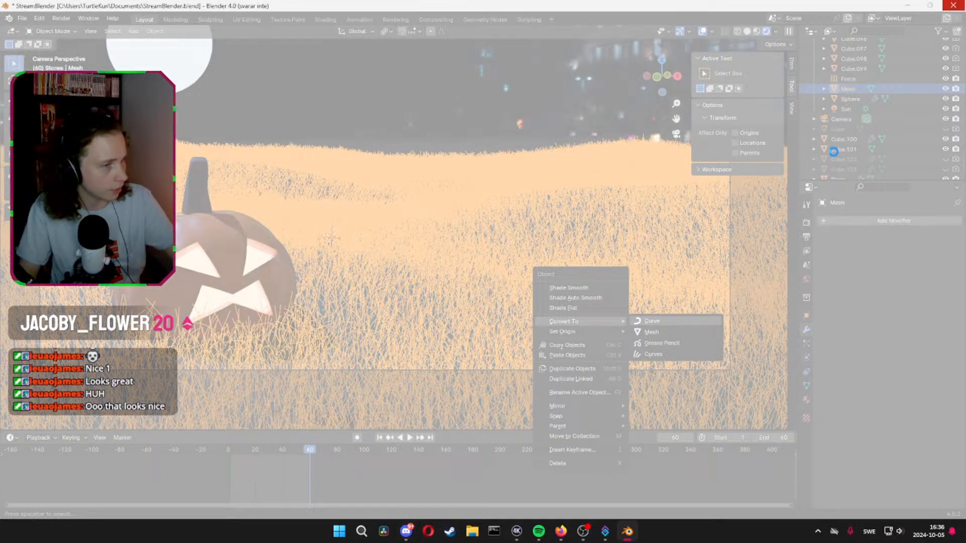
# Close the frozen session and reopen StreamBlender.blend from the recent files
pyautogui.click(498, 280)
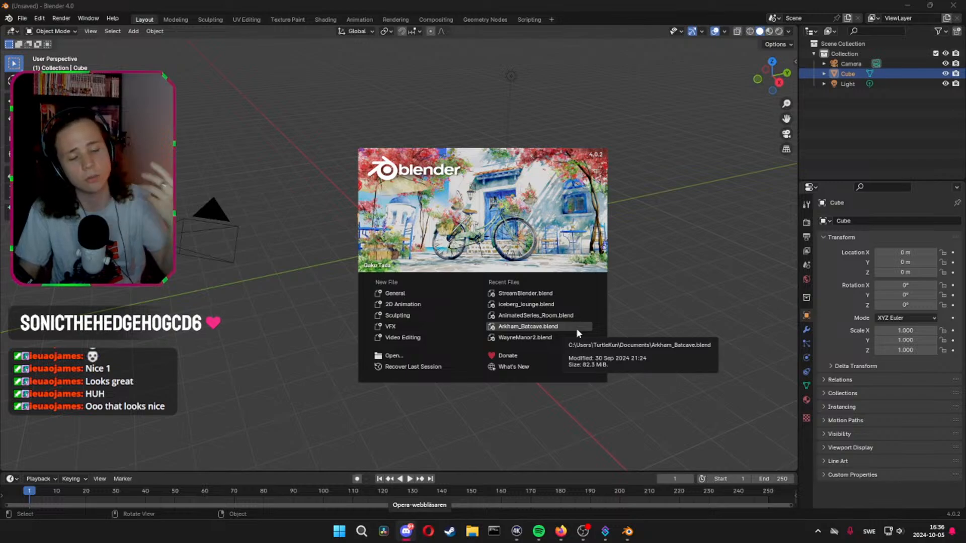
pyautogui.click(551, 295)
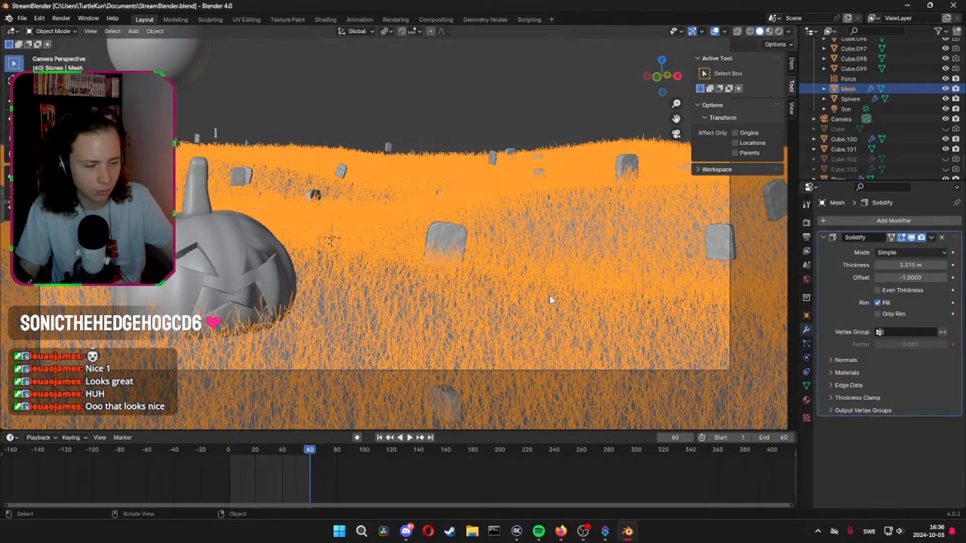
# Remove the Solidify modifier from the grass Mesh and switch the mesh to Edit Mode
pyautogui.scroll(-2, 545, 282)
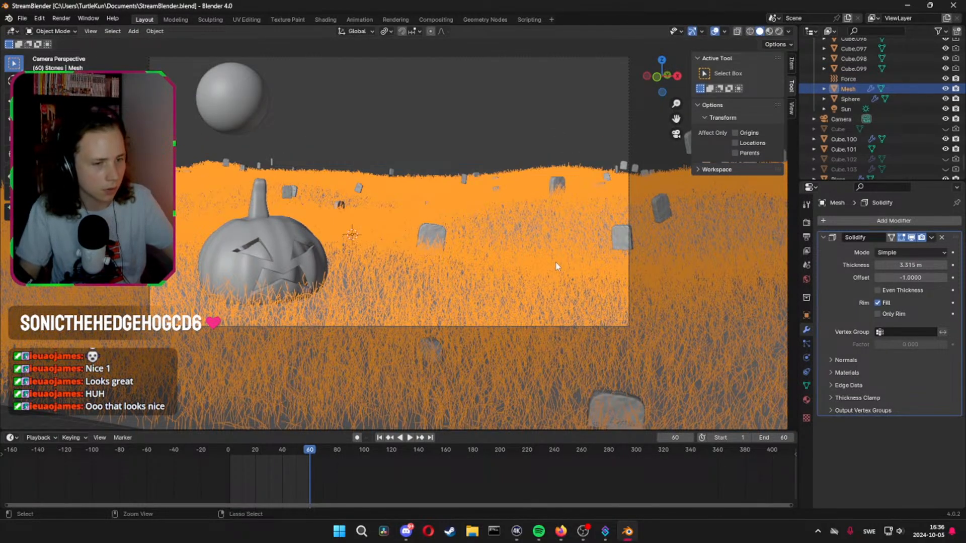
pyautogui.click(555, 268)
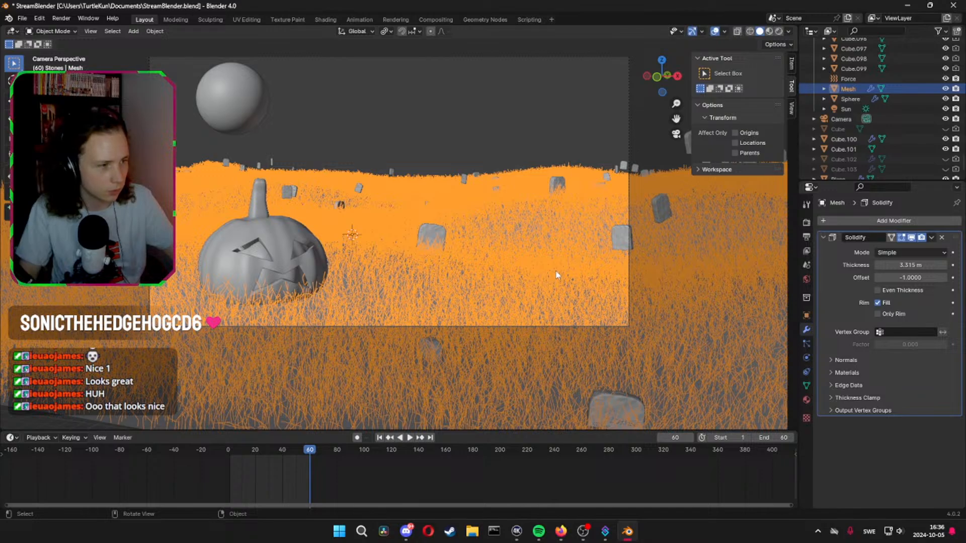
pyautogui.click(941, 237)
pyautogui.press('Tab')
pyautogui.press('Tab')
pyautogui.press('Tab')
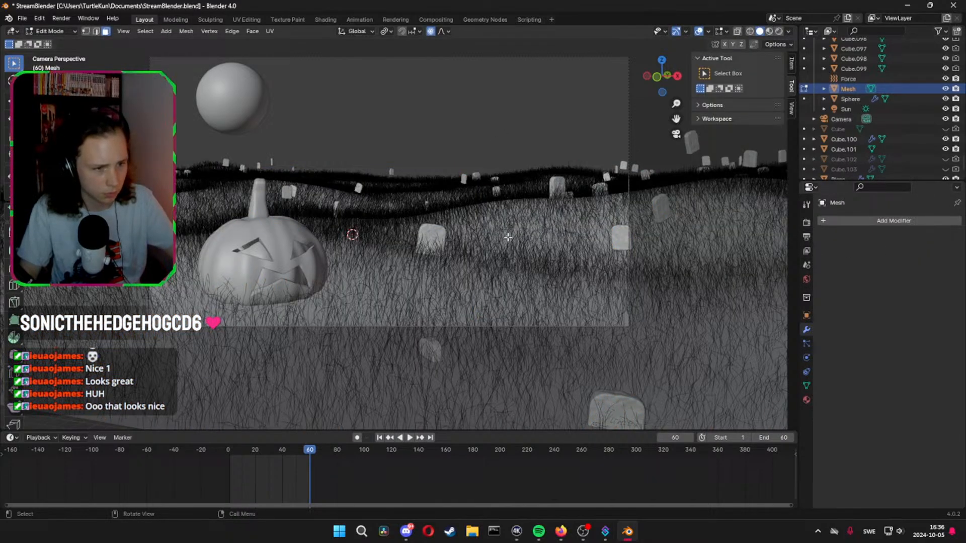
# Examine the grass blades' geometry up close in rendered and material preview shading, comparing Edit Mode with Object Mode
pyautogui.moveTo(496, 293); pyautogui.dragTo(467, 312, button='middle')
pyautogui.keyDown('ctrl'); pyautogui.moveTo(468, 312); pyautogui.dragTo(409, 226, button='middle'); pyautogui.keyUp('ctrl')
pyautogui.press('Tab')
pyautogui.press('Tab')
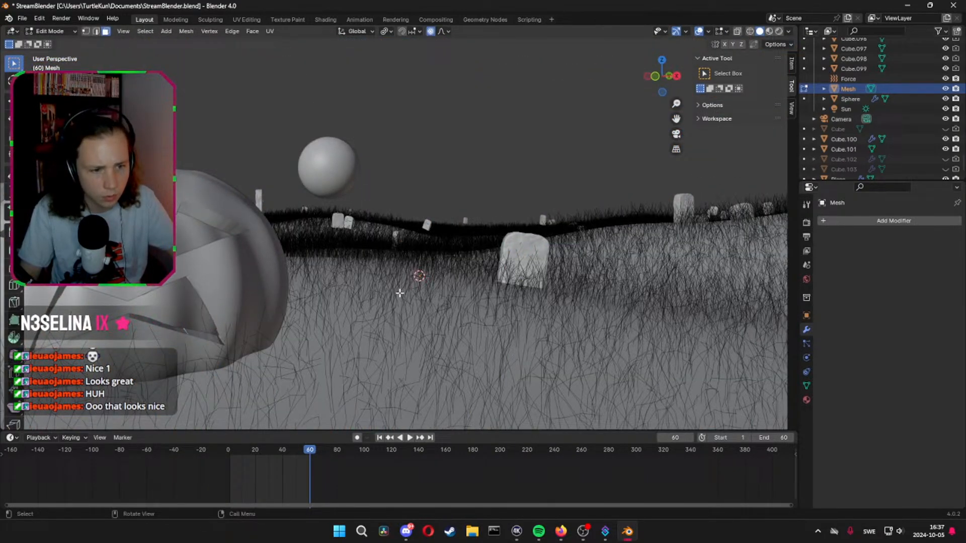
pyautogui.press('z')
pyautogui.click(410, 211)
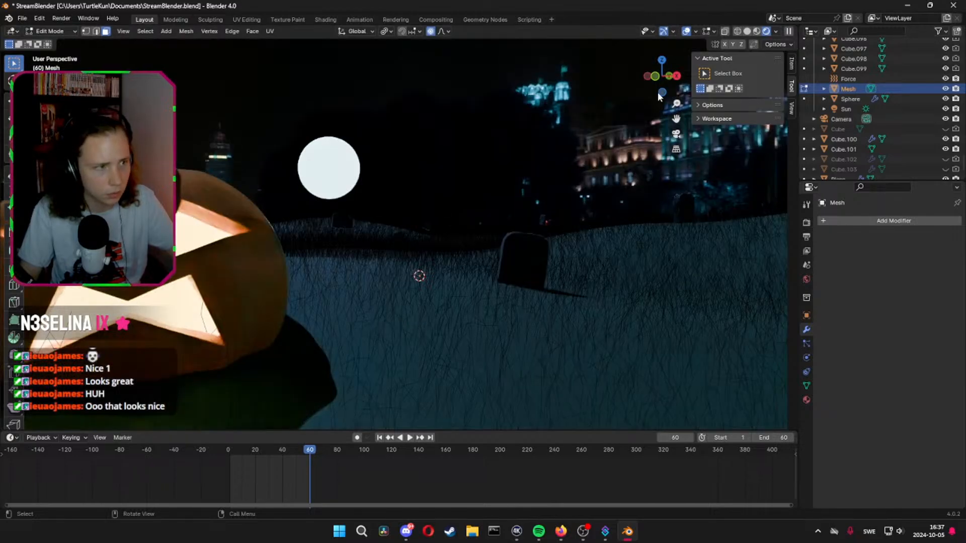
pyautogui.click(757, 32)
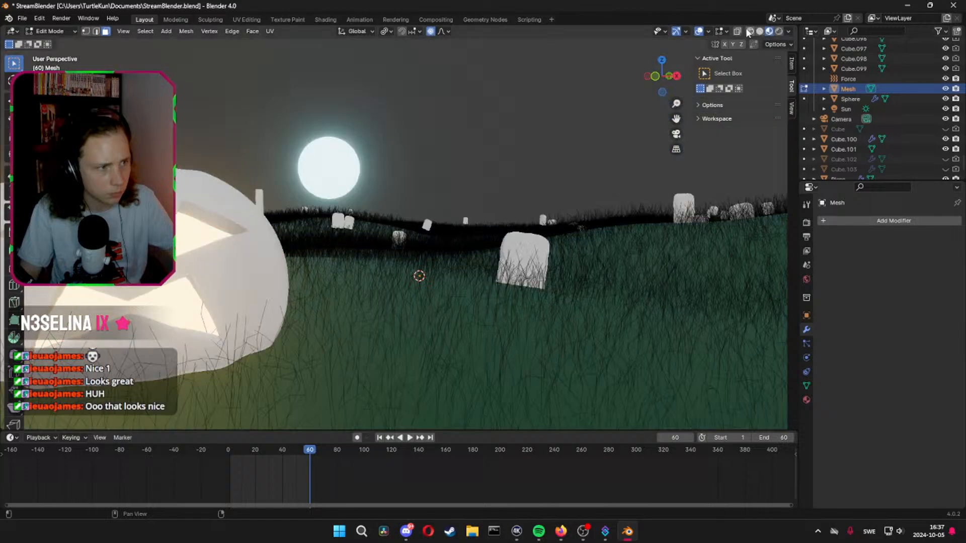
pyautogui.moveTo(448, 303); pyautogui.dragTo(497, 108, button='middle')
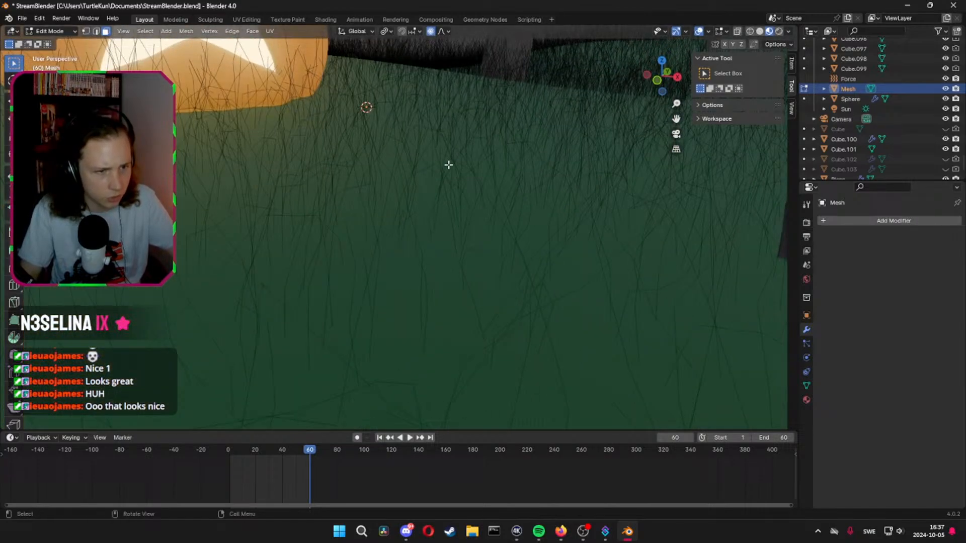
pyautogui.press('Tab')
pyautogui.press('Tab')
pyautogui.press('Tab')
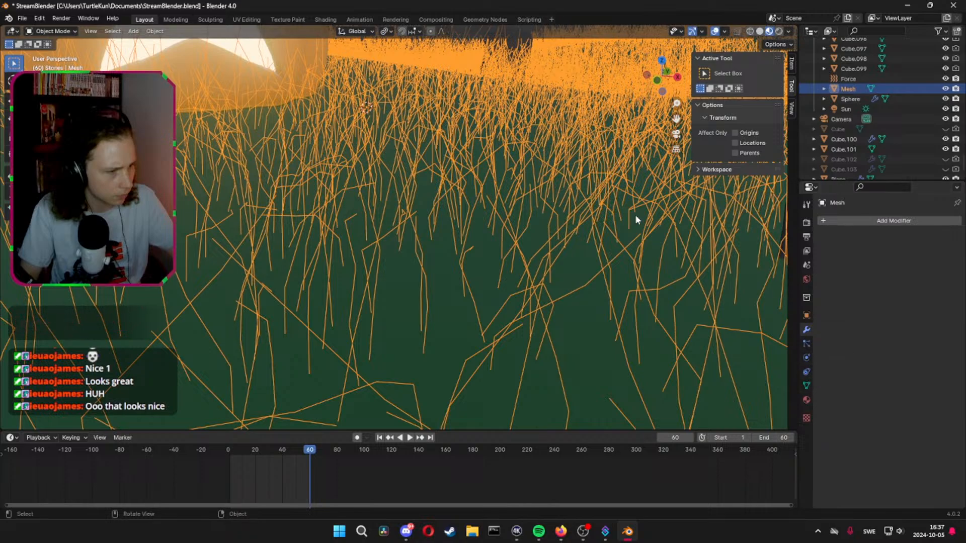
# Delete the converted grass Mesh object from the Stones collection
pyautogui.click(602, 204)
pyautogui.hotkey('ctrl', 'z')
pyautogui.press('Tab')
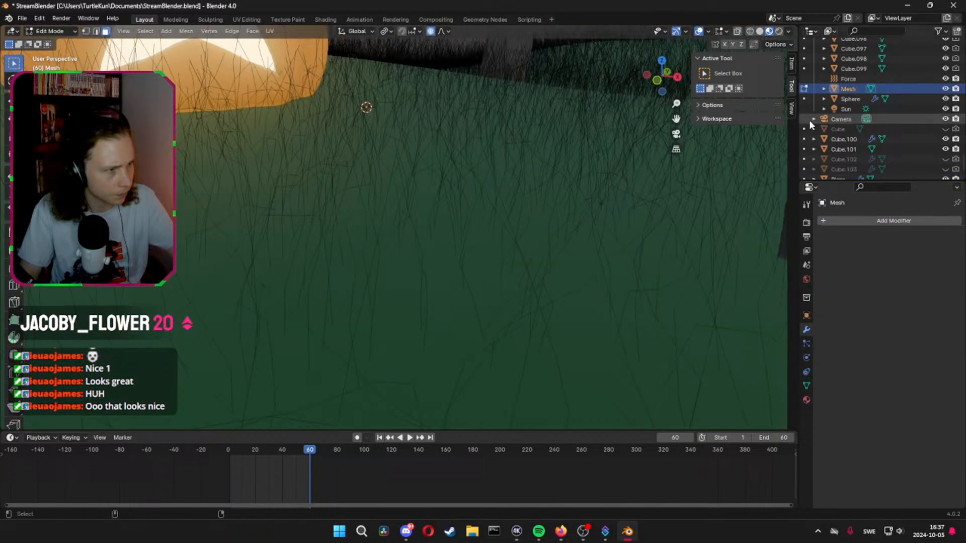
pyautogui.press('Delete')
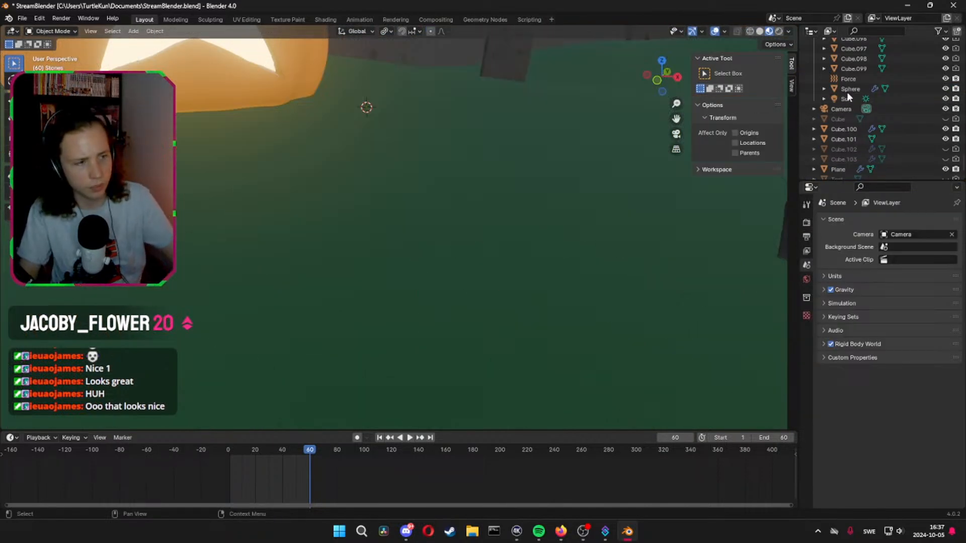
# Select the ground plane and open its ParticleSystem.001 settings with the Hair type chosen
pyautogui.scroll(-7, 545, 176)
pyautogui.click(493, 208)
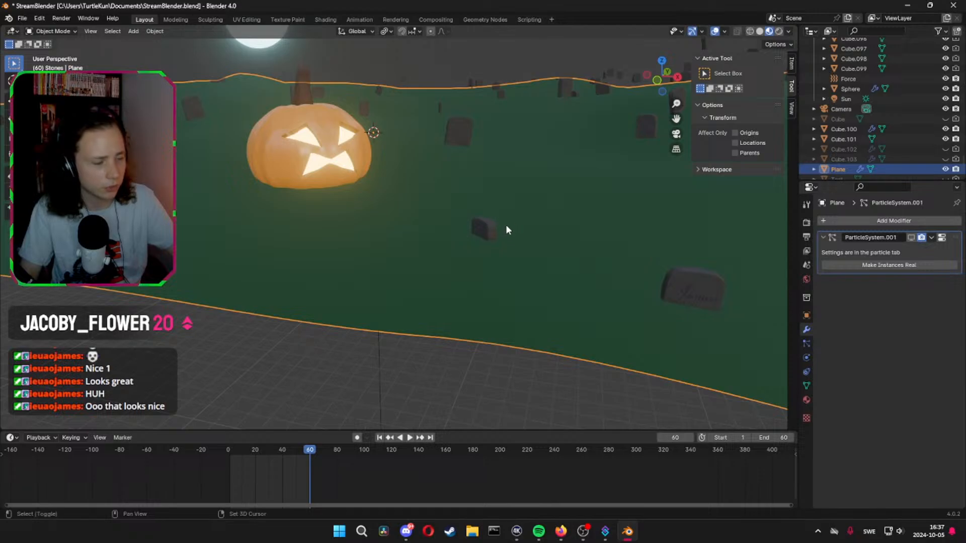
pyautogui.keyDown('shift'); pyautogui.moveTo(505, 224); pyautogui.dragTo(466, 279, button='middle'); pyautogui.keyUp('shift')
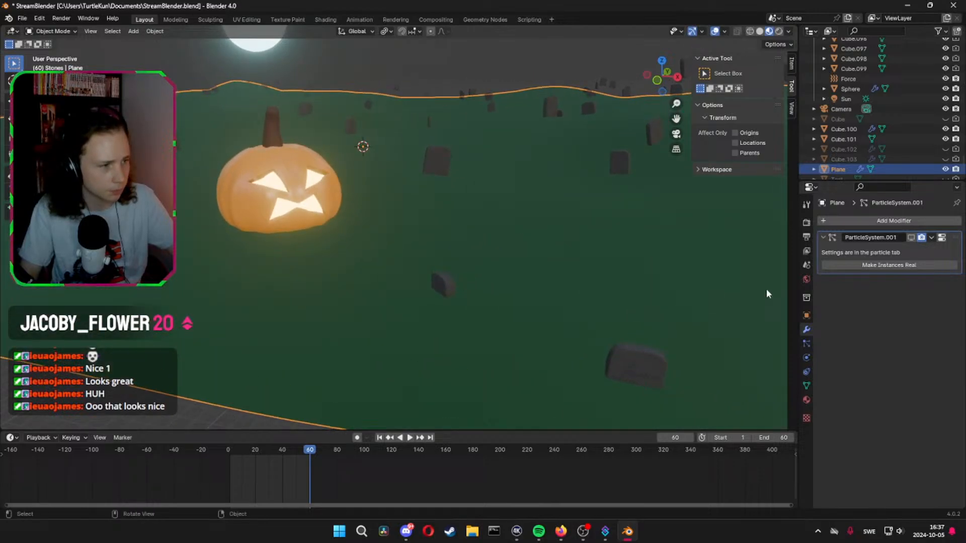
pyautogui.click(882, 220)
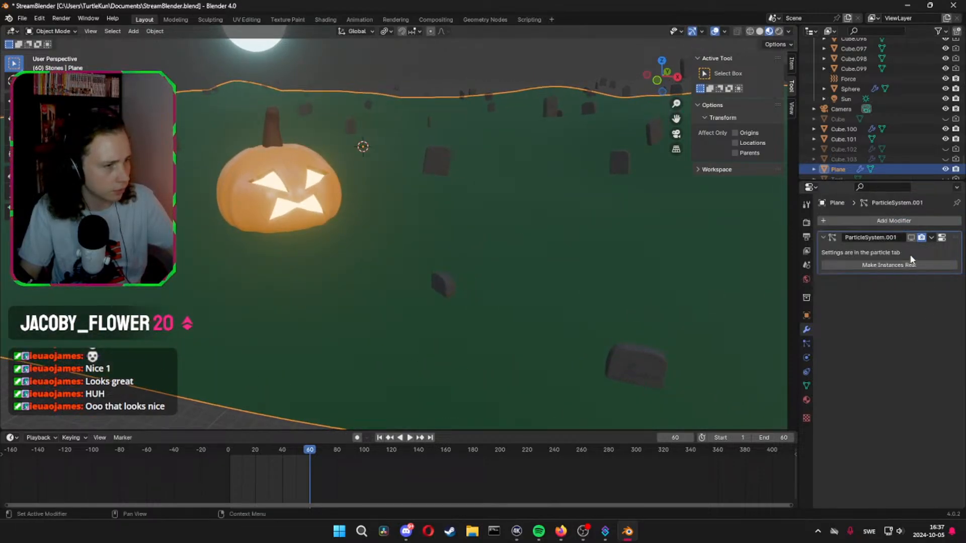
pyautogui.click(865, 220)
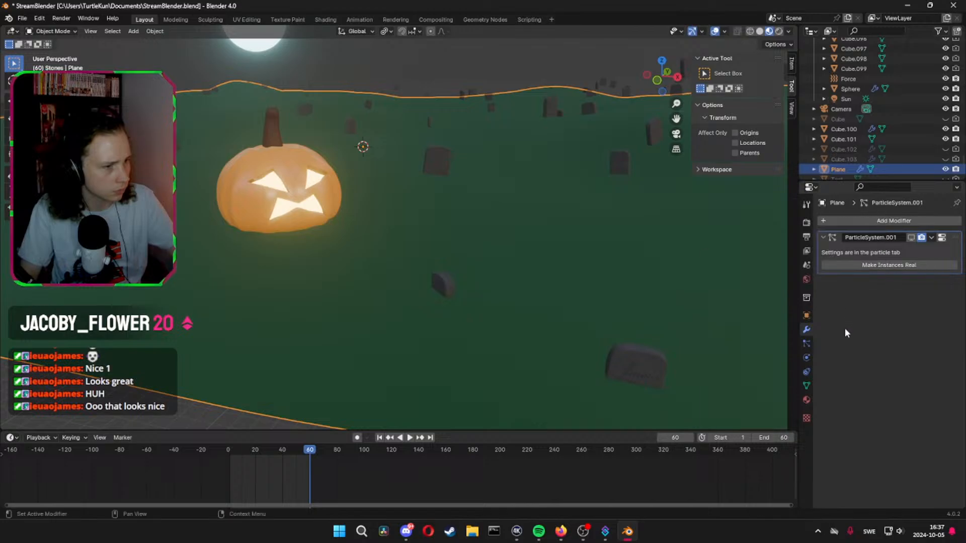
pyautogui.click(807, 344)
pyautogui.click(911, 277)
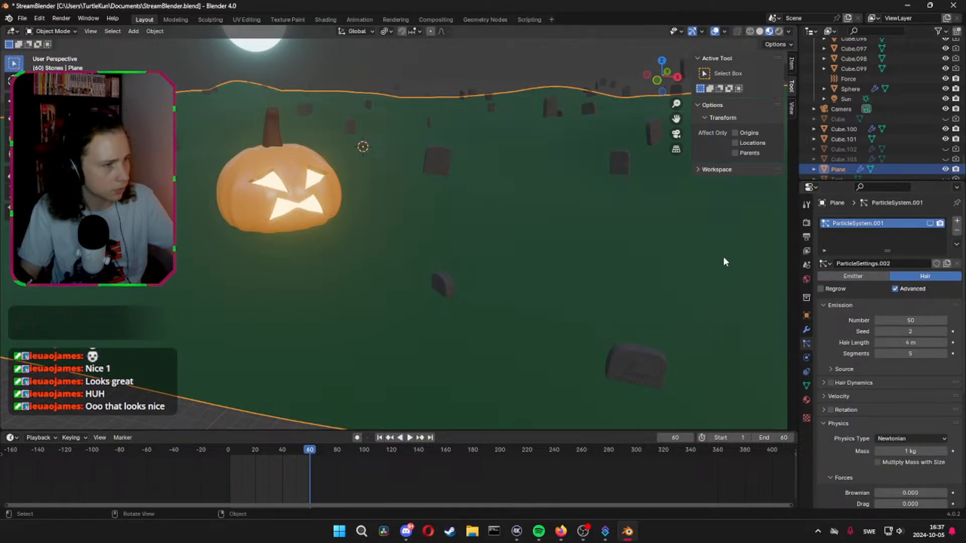
# Set the ground plane's hair emission number to 100000
pyautogui.moveTo(723, 259); pyautogui.dragTo(622, 216, button='middle')
pyautogui.click(909, 320)
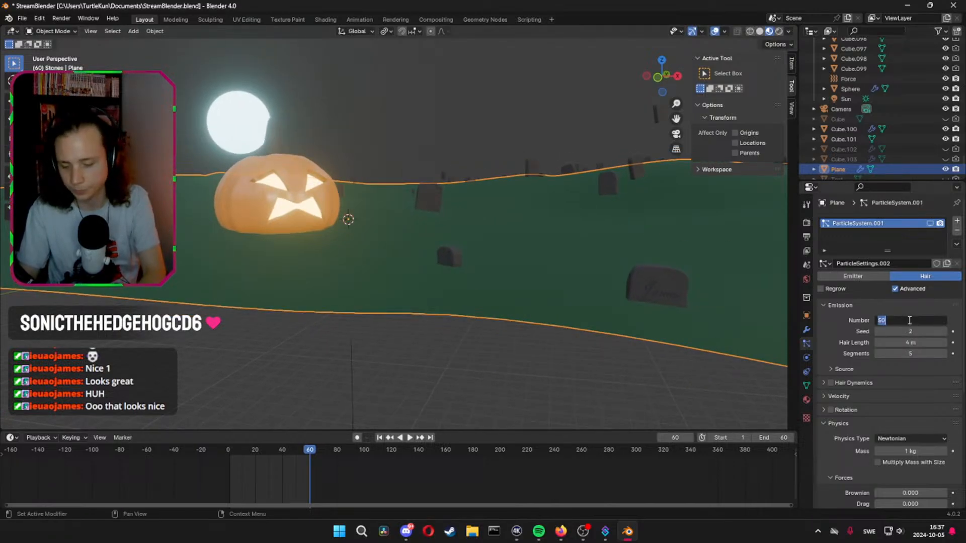
pyautogui.write('100000')
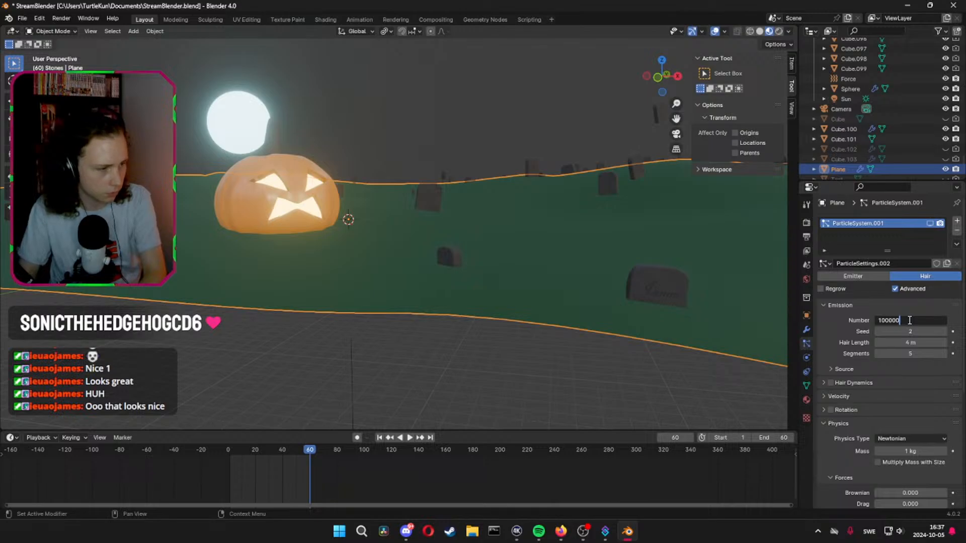
pyautogui.press('Return')
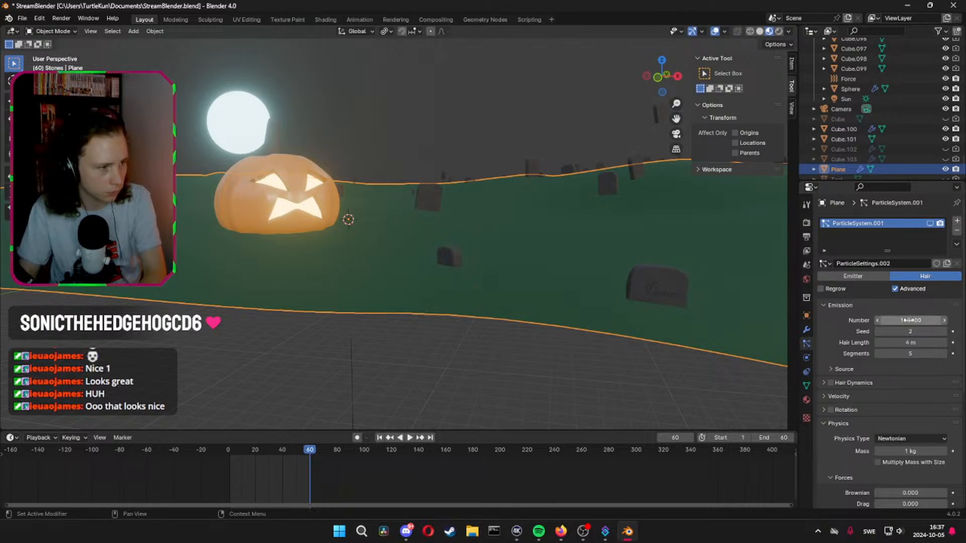
# Check the ground plane for hair in rendered shading and return to material preview
pyautogui.moveTo(682, 218)
pyautogui.mouseDown(button='middle')
pyautogui.moveTo(606, 261)
pyautogui.moveTo(630, 200)
pyautogui.moveTo(629, 228)
pyautogui.moveTo(702, 141)
pyautogui.mouseUp(button='middle')
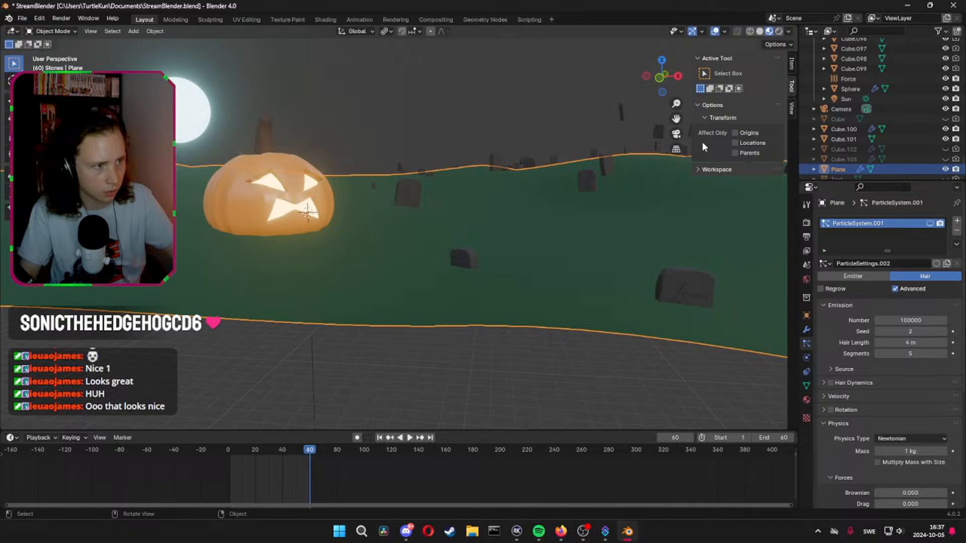
pyautogui.click(778, 31)
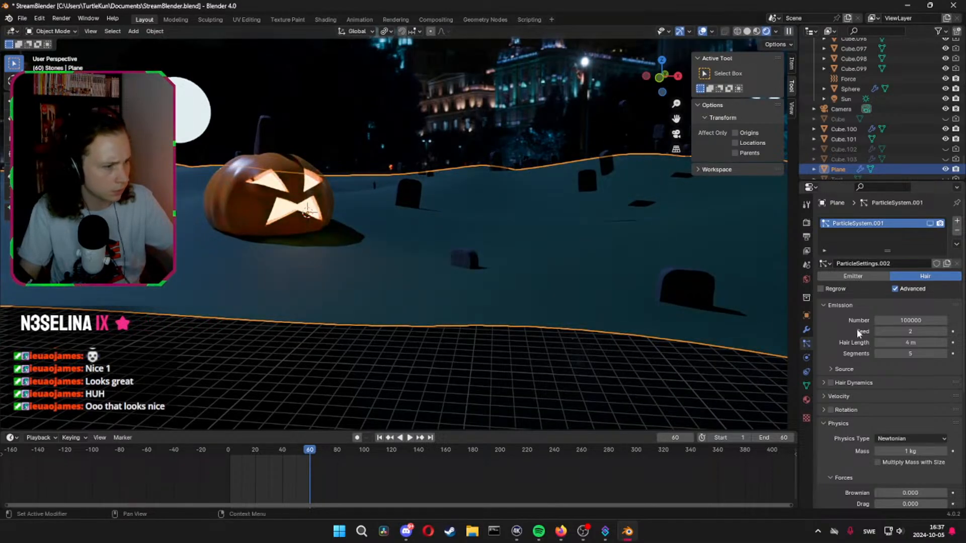
pyautogui.scroll(-2, 846, 329)
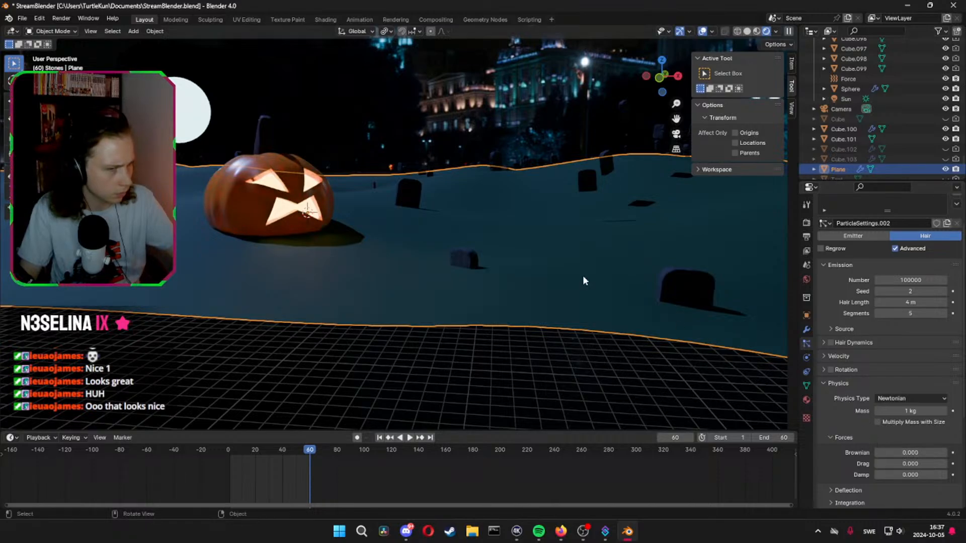
pyautogui.moveTo(583, 278)
pyautogui.mouseDown(button='middle')
pyautogui.moveTo(538, 318)
pyautogui.moveTo(552, 269)
pyautogui.moveTo(482, 289)
pyautogui.moveTo(523, 251)
pyautogui.mouseUp(button='middle')
pyautogui.click(756, 31)
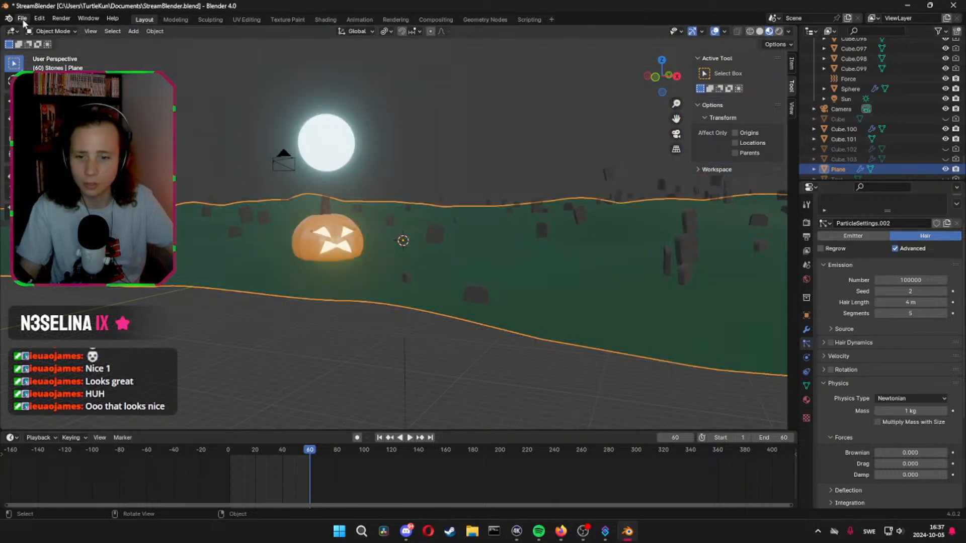
# Return to the camera view and add a second particle system to the ground plane
pyautogui.click(675, 134)
pyautogui.keyDown('shift'); pyautogui.moveTo(411, 176); pyautogui.dragTo(423, 250, button='middle'); pyautogui.keyUp('shift')
pyautogui.keyDown('shift'); pyautogui.moveTo(556, 294); pyautogui.dragTo(536, 245, button='middle'); pyautogui.keyUp('shift')
pyautogui.scroll(2, 899, 272)
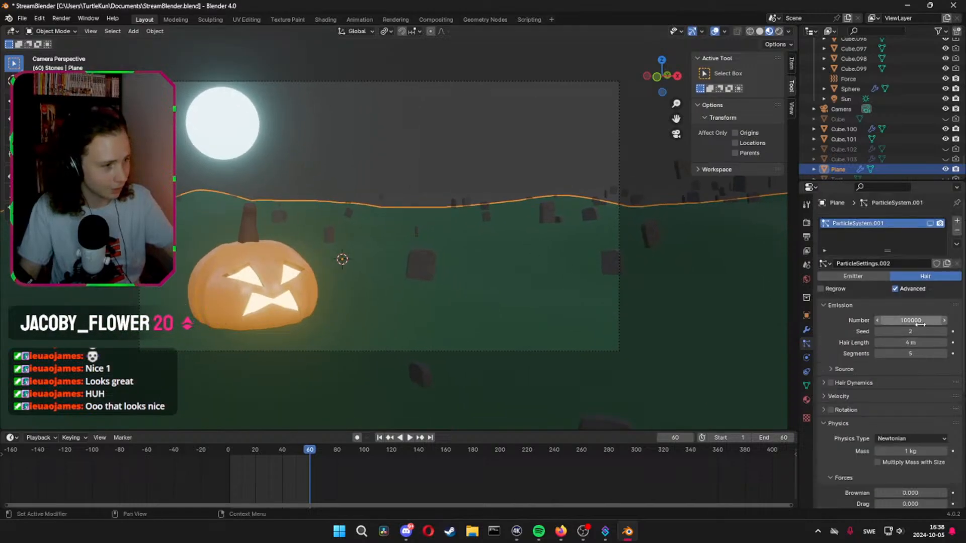
pyautogui.click(956, 222)
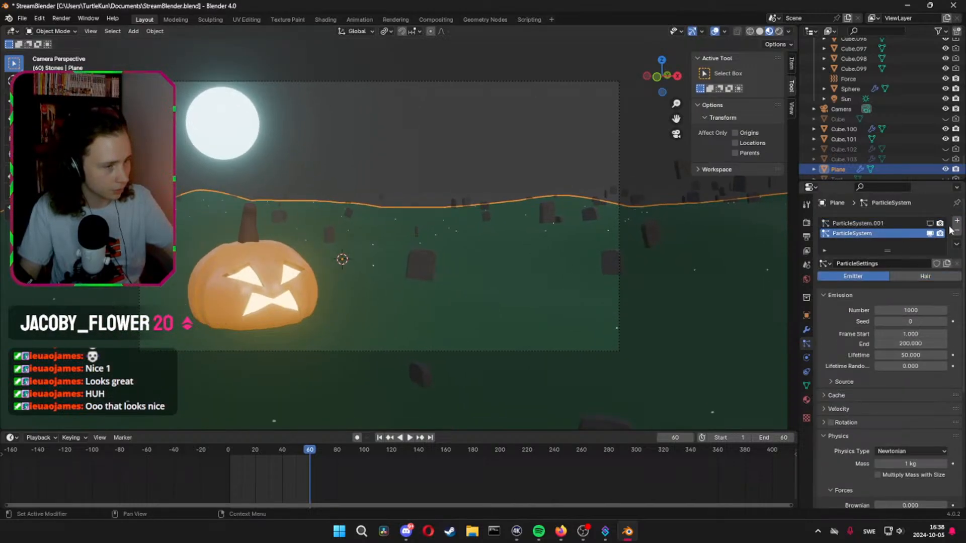
# Remove both existing particle systems from the ground plane and add a new one of the Hair type
pyautogui.click(956, 232)
pyautogui.click(956, 233)
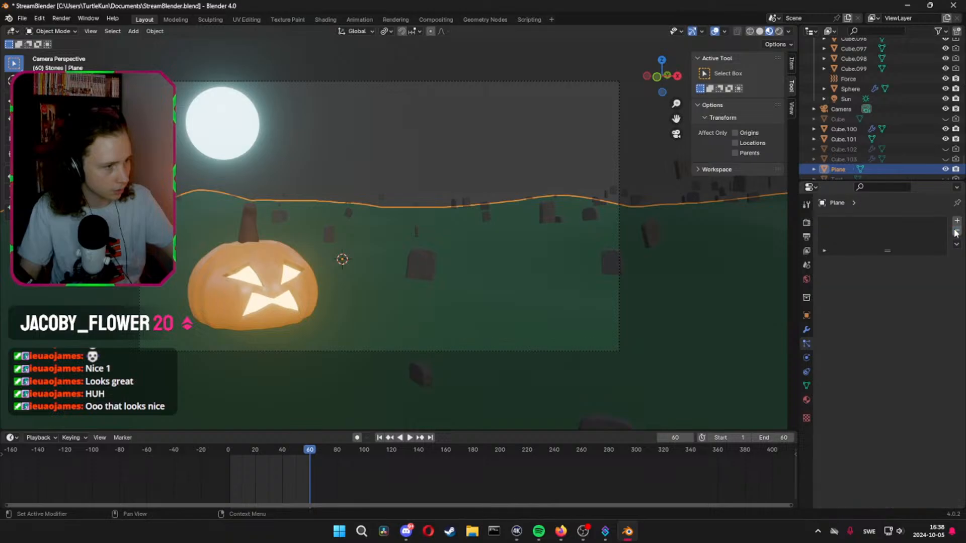
pyautogui.click(957, 221)
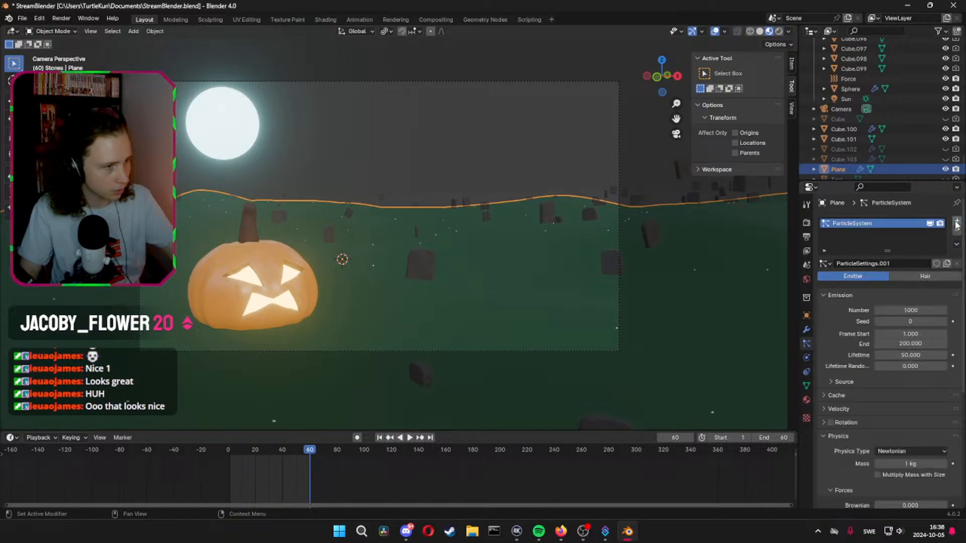
pyautogui.click(907, 277)
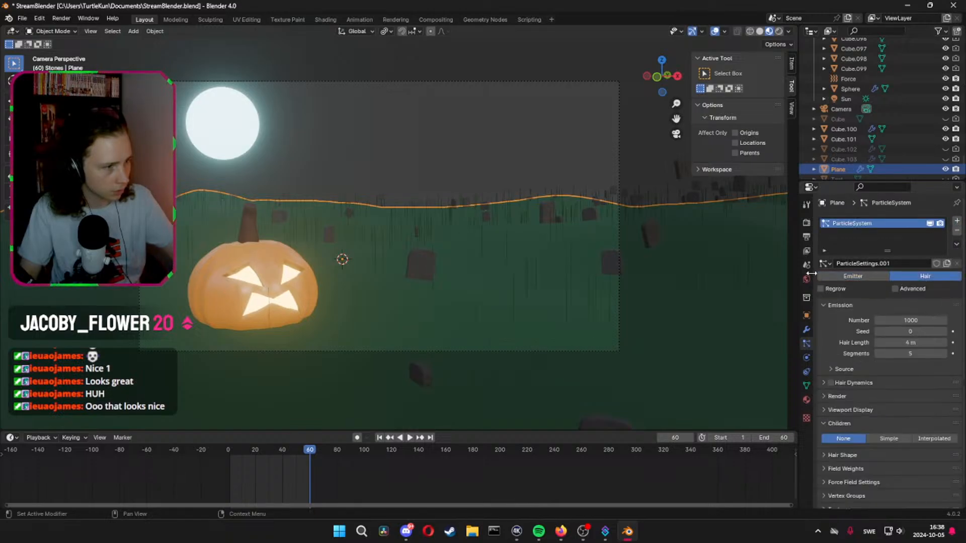
# Set the new grass hair's emission number to 100000 and its hair length to 1.4 m
pyautogui.click(912, 320)
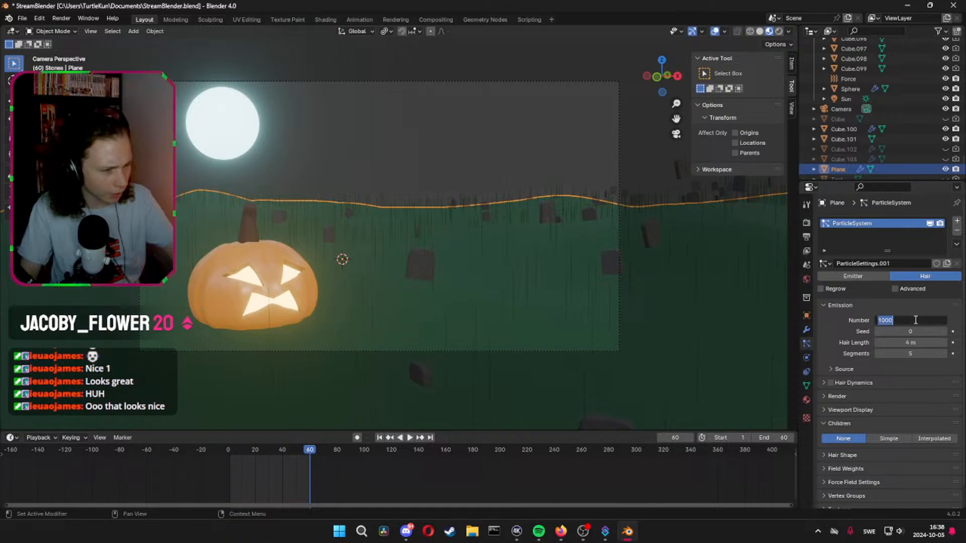
pyautogui.click(911, 320)
pyautogui.write('00')
pyautogui.press('Return')
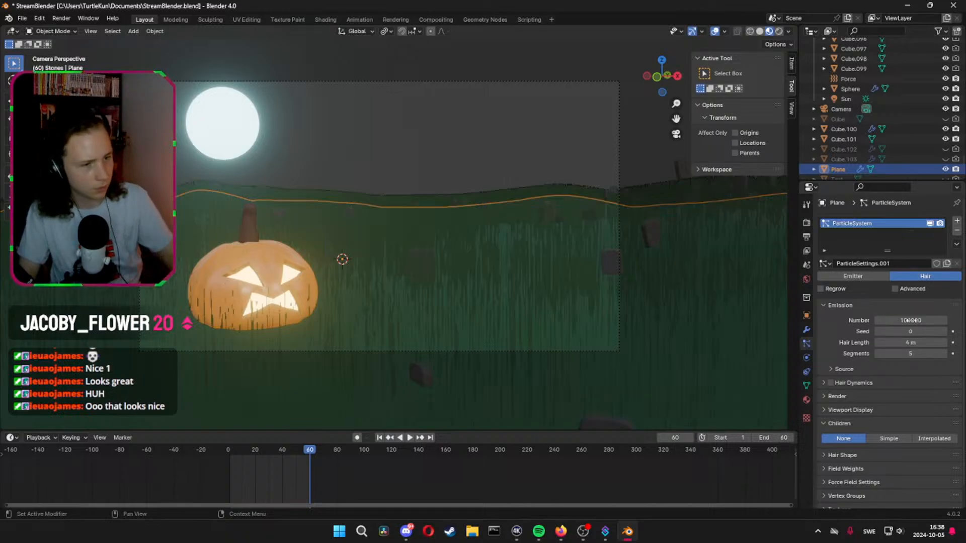
pyautogui.click(907, 342)
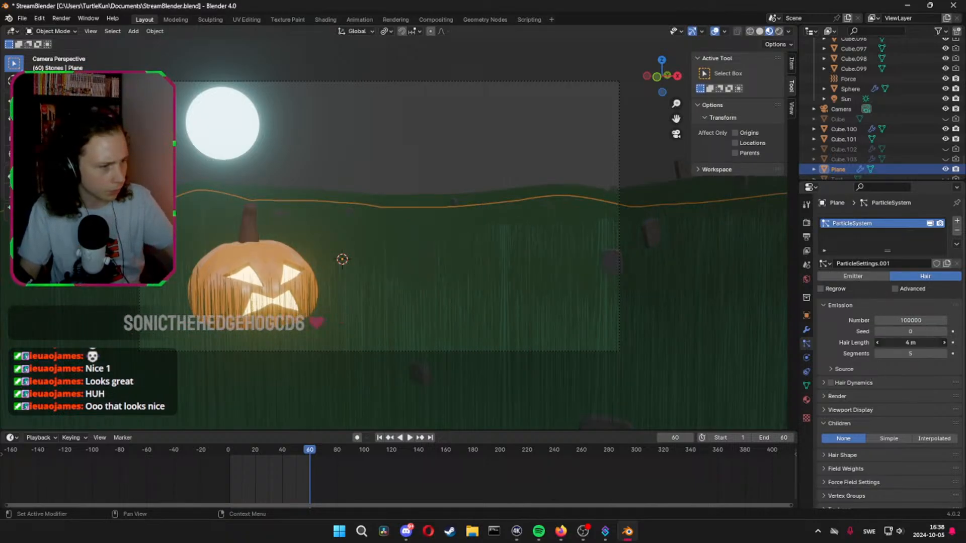
pyautogui.write('1.4')
pyautogui.press('Return')
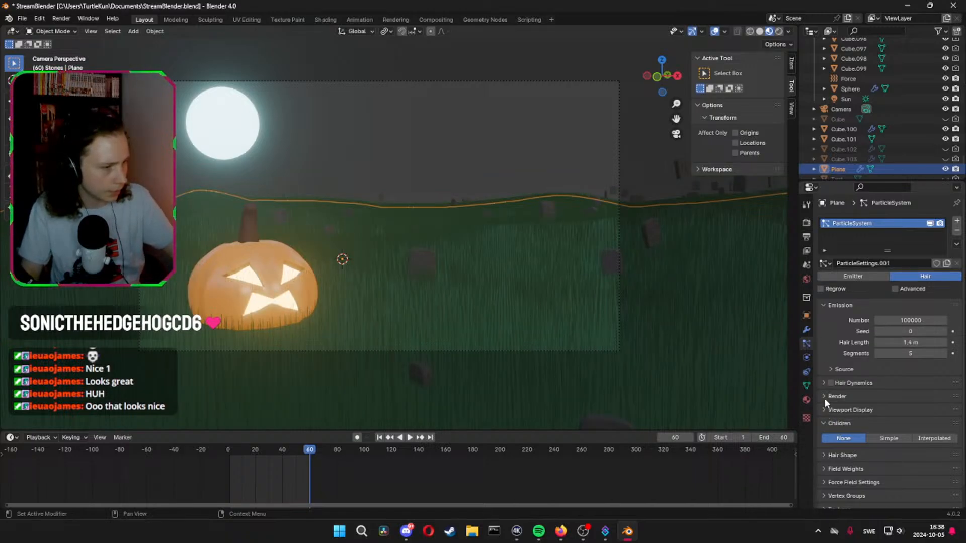
# Examine the grass particle system's viewport display, render and hair dynamics settings
pyautogui.scroll(-1, 865, 421)
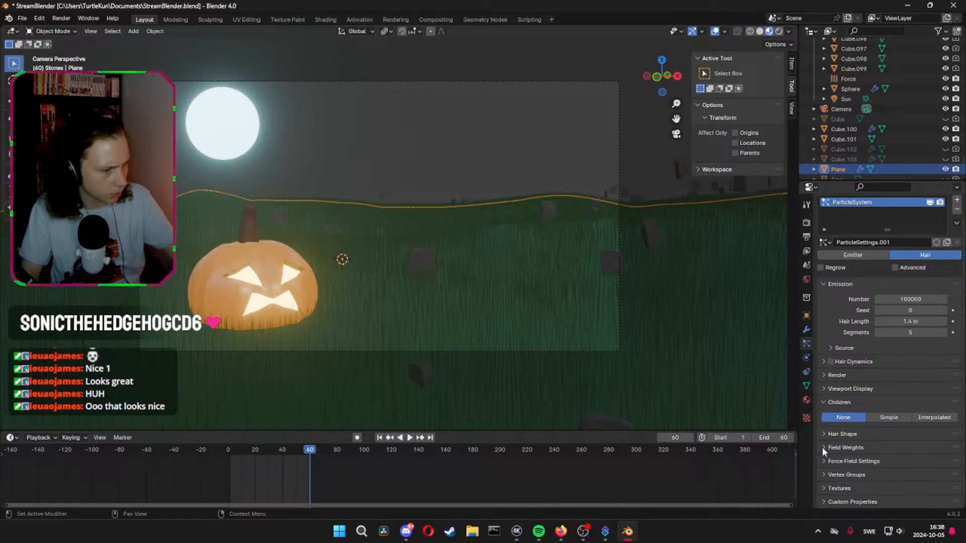
pyautogui.click(829, 401)
pyautogui.click(824, 405)
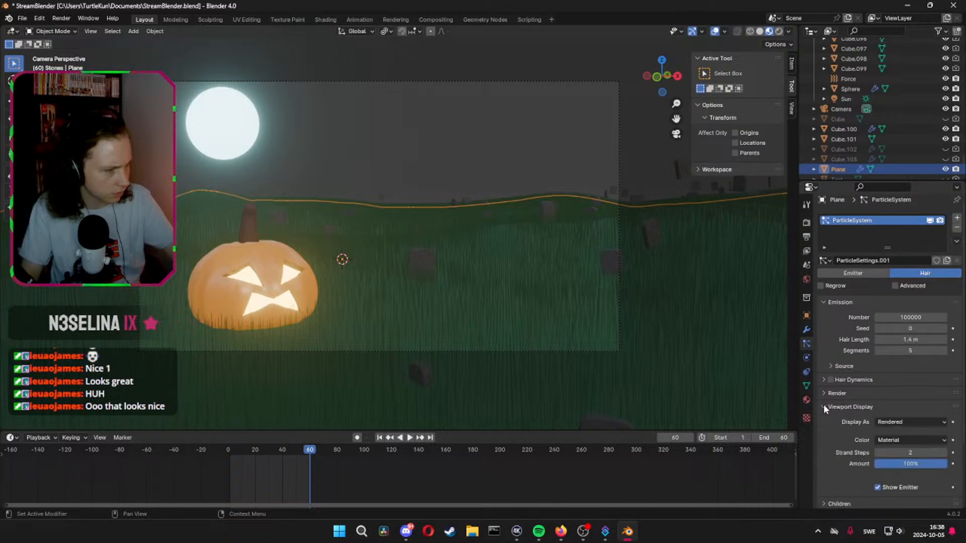
pyautogui.click(823, 404)
pyautogui.click(821, 394)
pyautogui.scroll(-5, 821, 394)
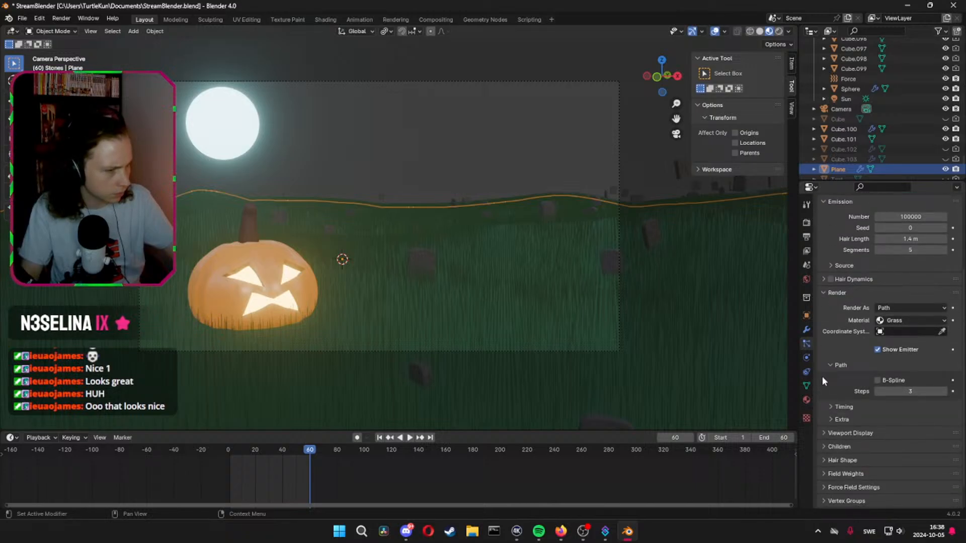
pyautogui.click(822, 294)
pyautogui.click(823, 380)
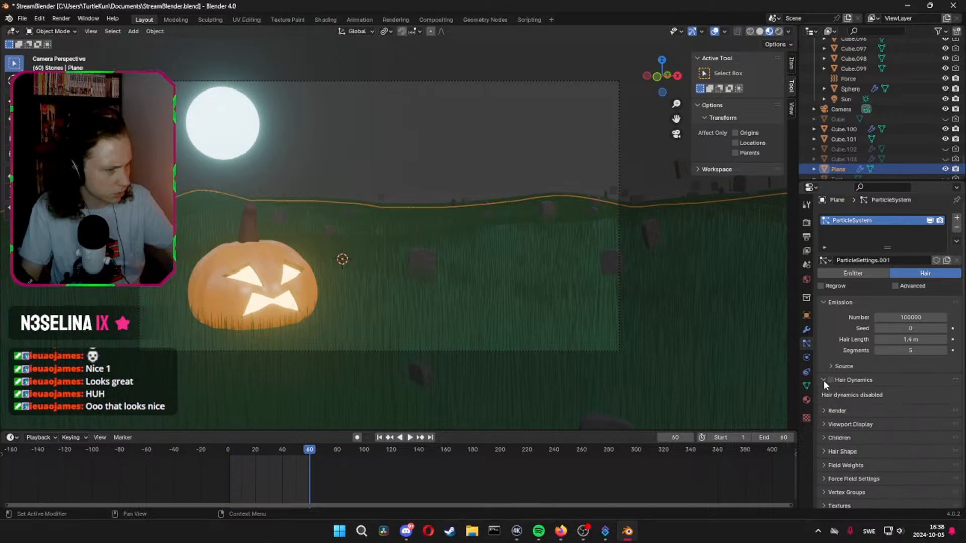
pyautogui.click(823, 380)
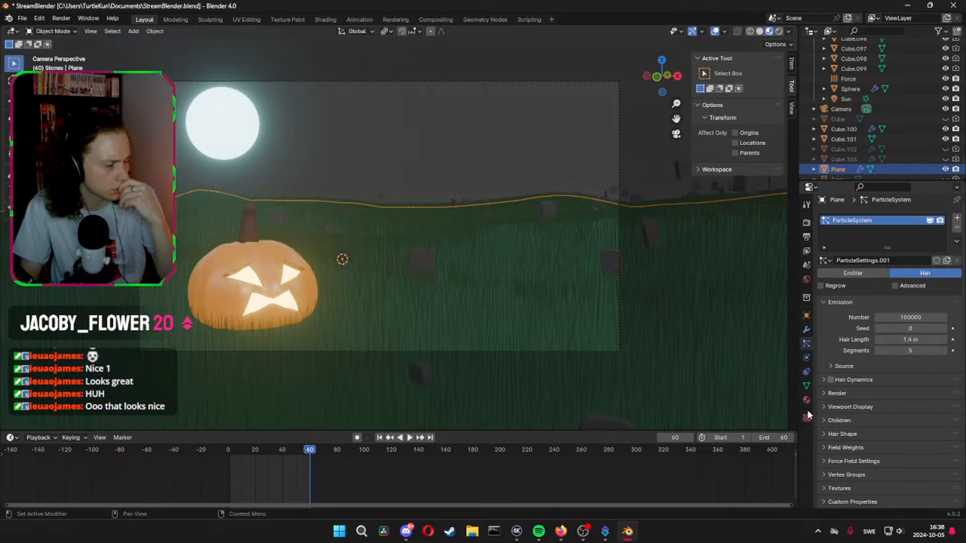
# Try hair dynamics on the grass, review its volume, structure and collision settings, and turn the dynamics off again
pyautogui.click(829, 380)
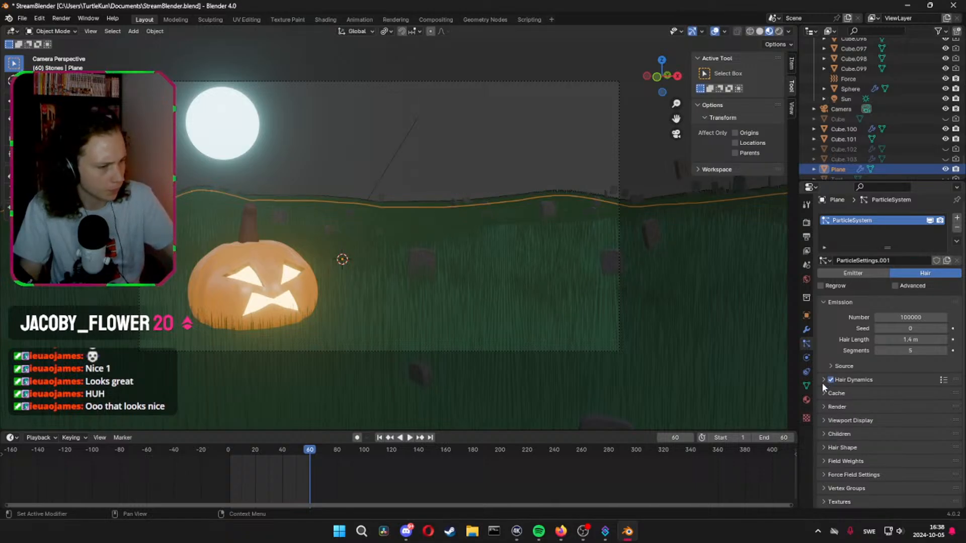
pyautogui.click(831, 379)
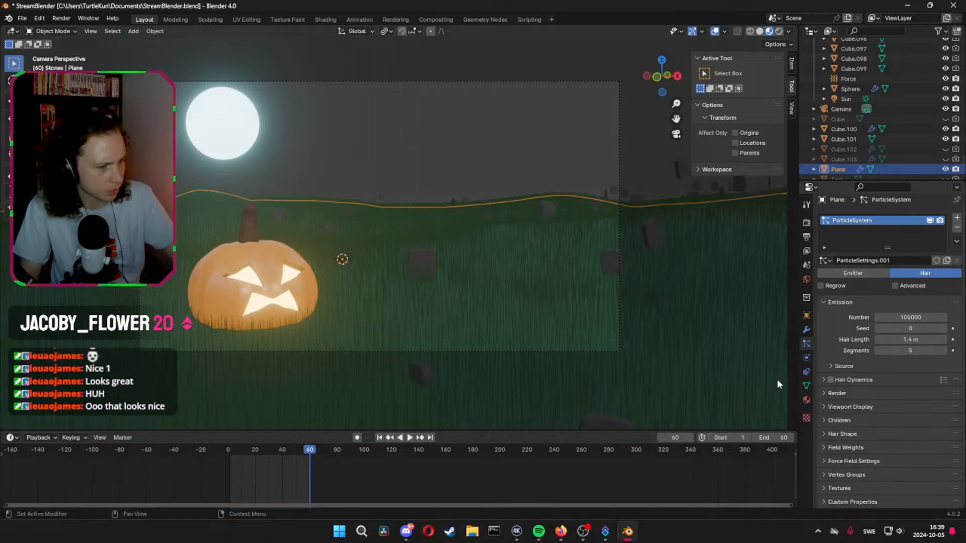
pyautogui.hotkey('ctrl', 'z')
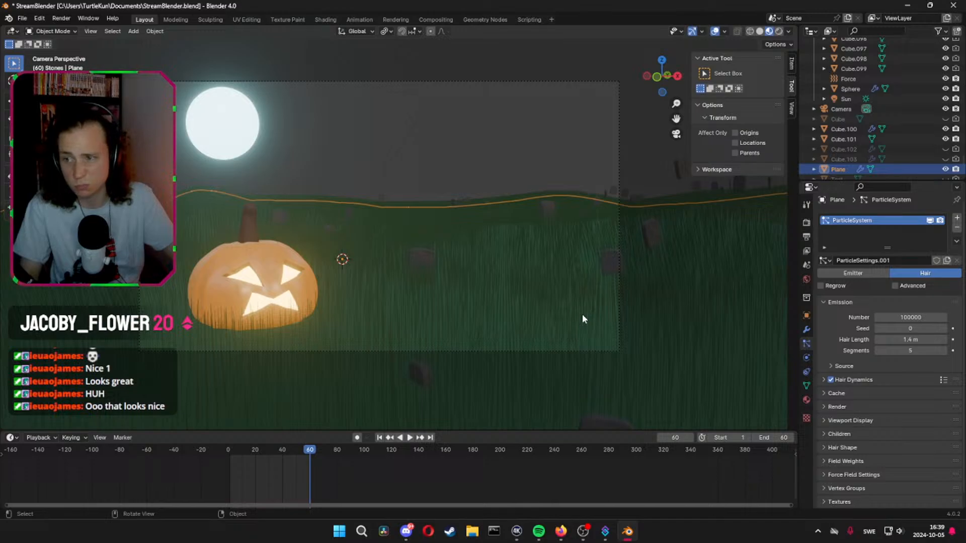
pyautogui.click(823, 380)
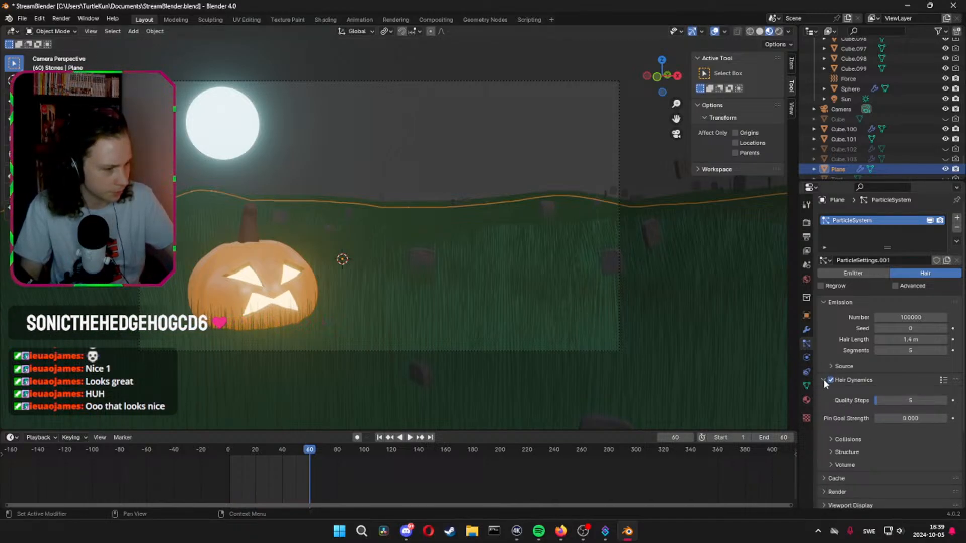
pyautogui.scroll(-3, 823, 380)
pyautogui.click(833, 404)
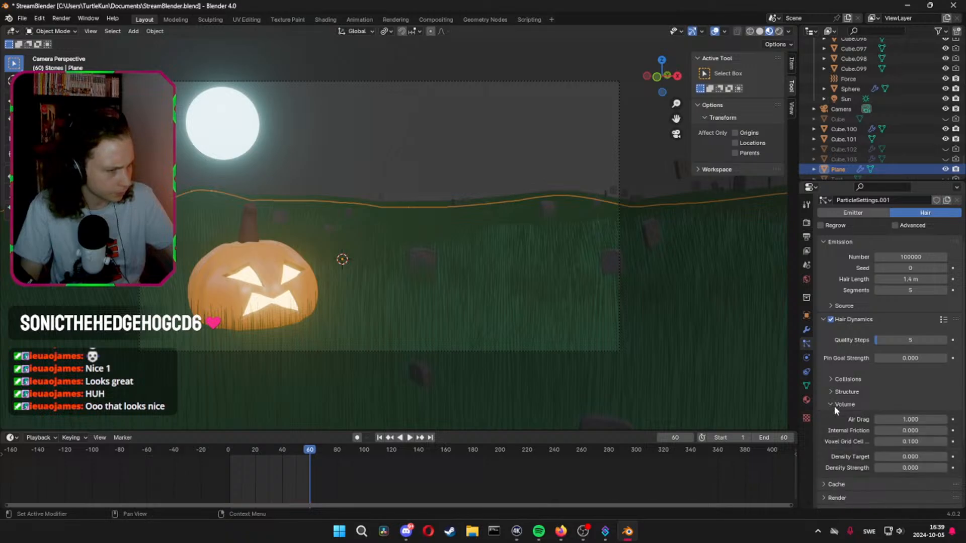
pyautogui.click(833, 405)
pyautogui.click(831, 394)
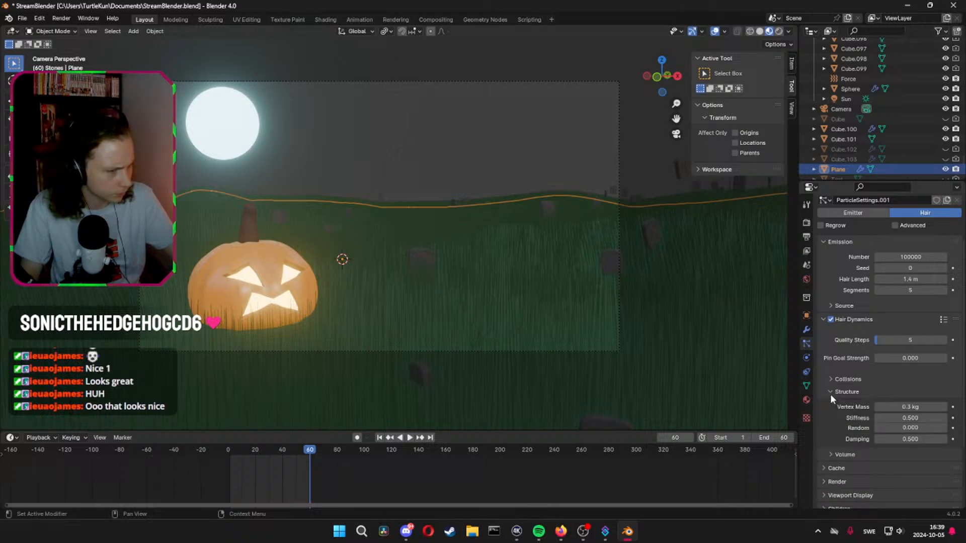
pyautogui.click(829, 382)
pyautogui.click(830, 382)
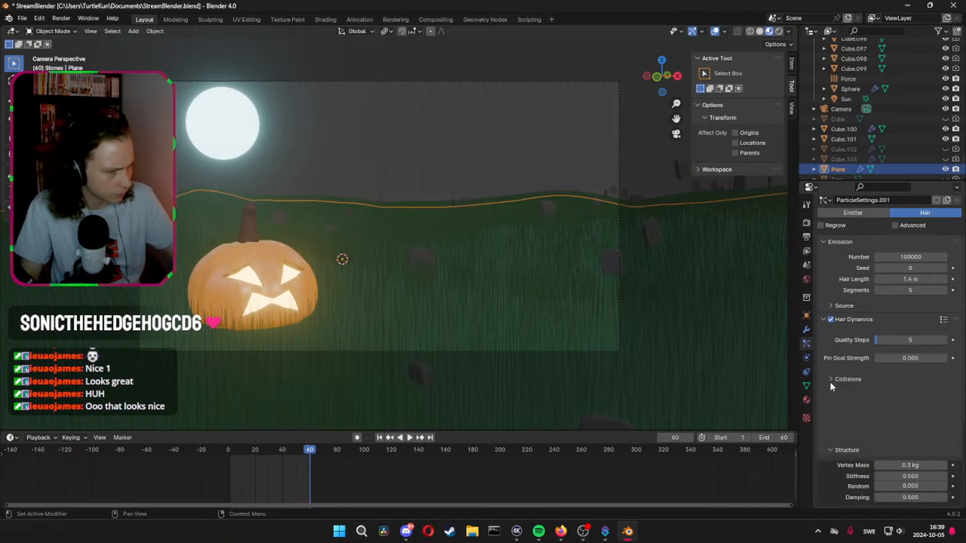
pyautogui.click(824, 319)
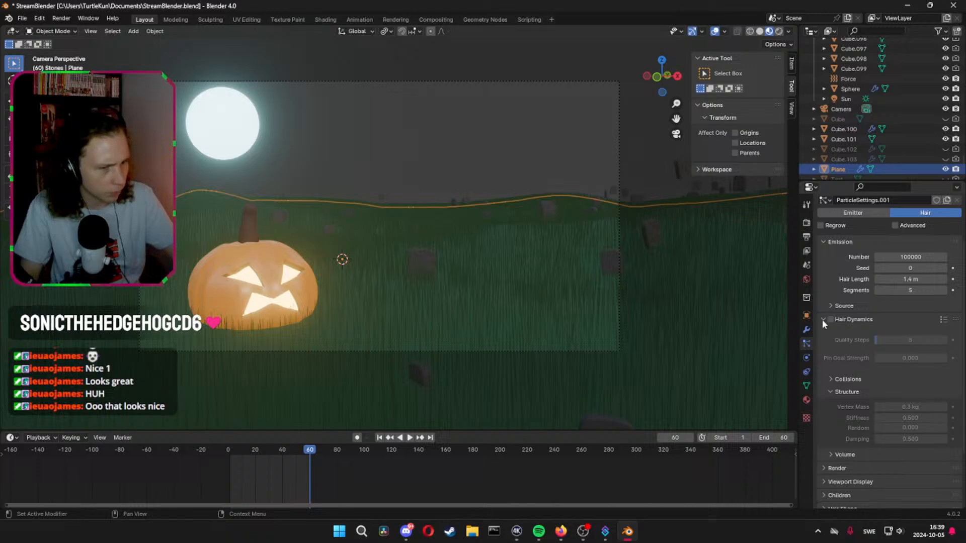
pyautogui.click(823, 319)
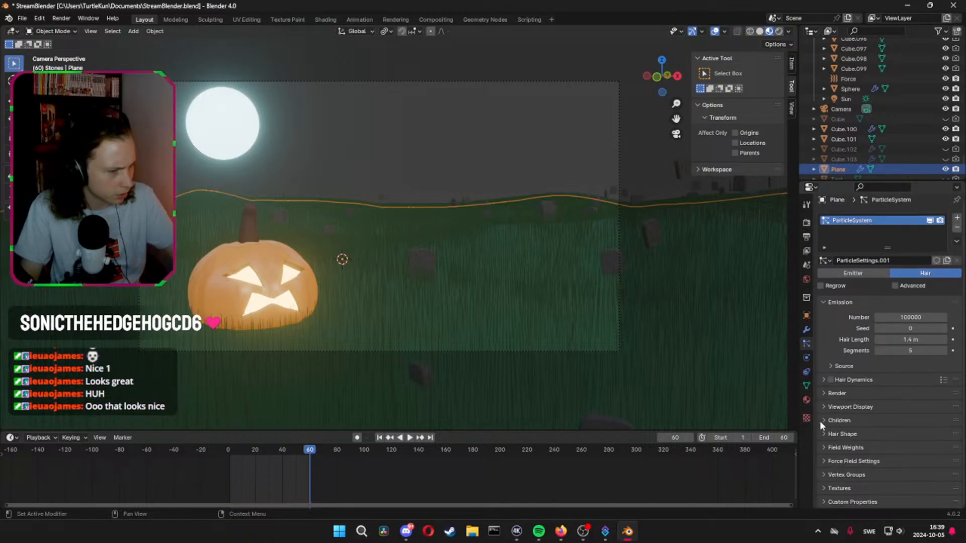
# Enable the advanced hair options for the grass and set the Brownian force to 0.4
pyautogui.click(823, 434)
pyautogui.scroll(-3, 822, 433)
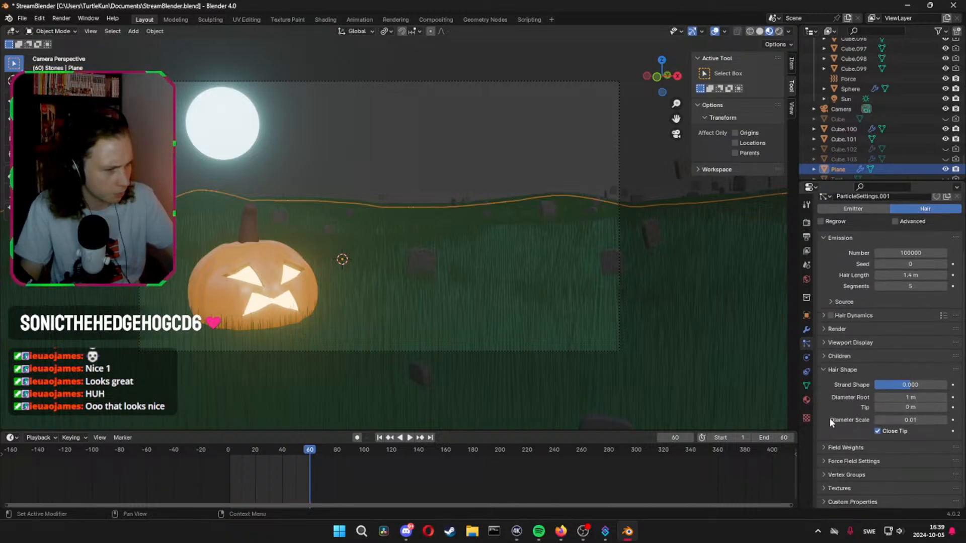
pyautogui.click(824, 461)
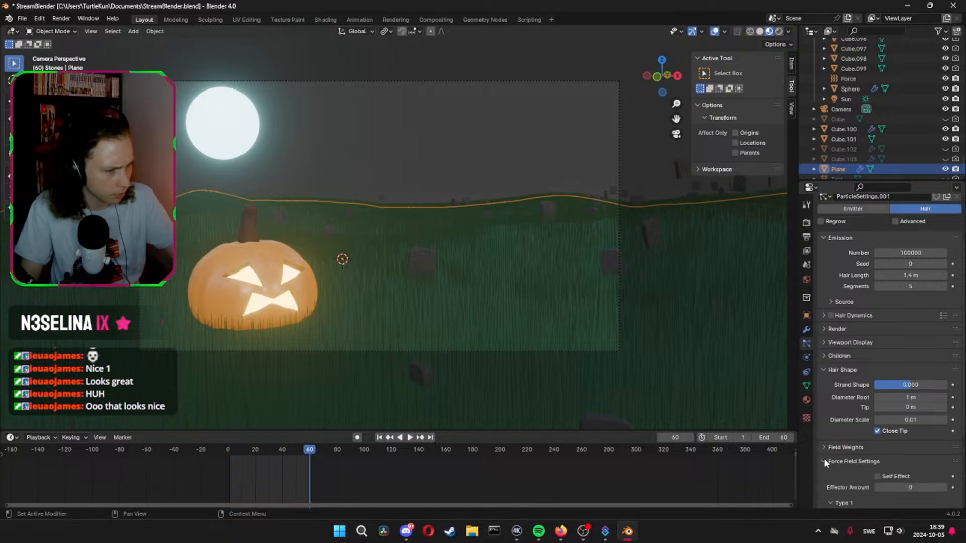
pyautogui.click(824, 461)
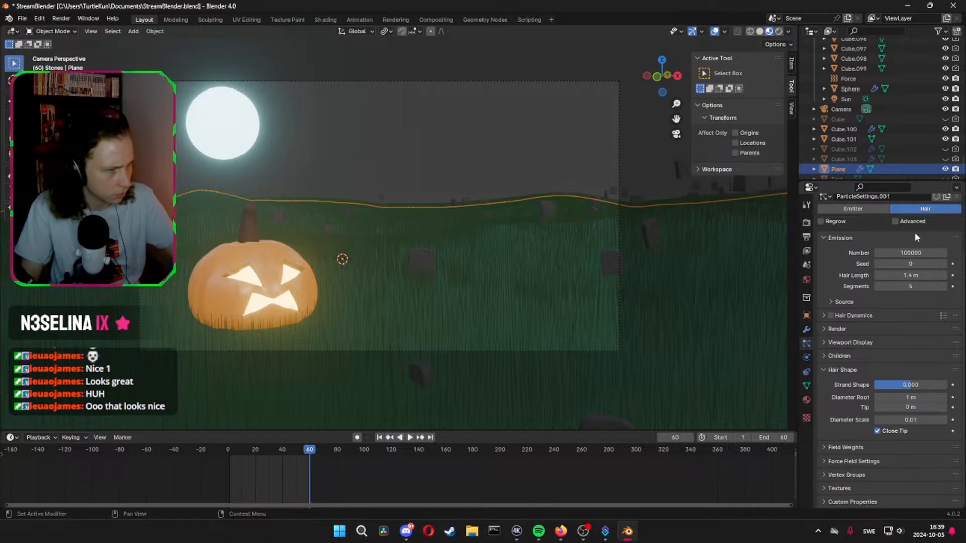
pyautogui.click(893, 220)
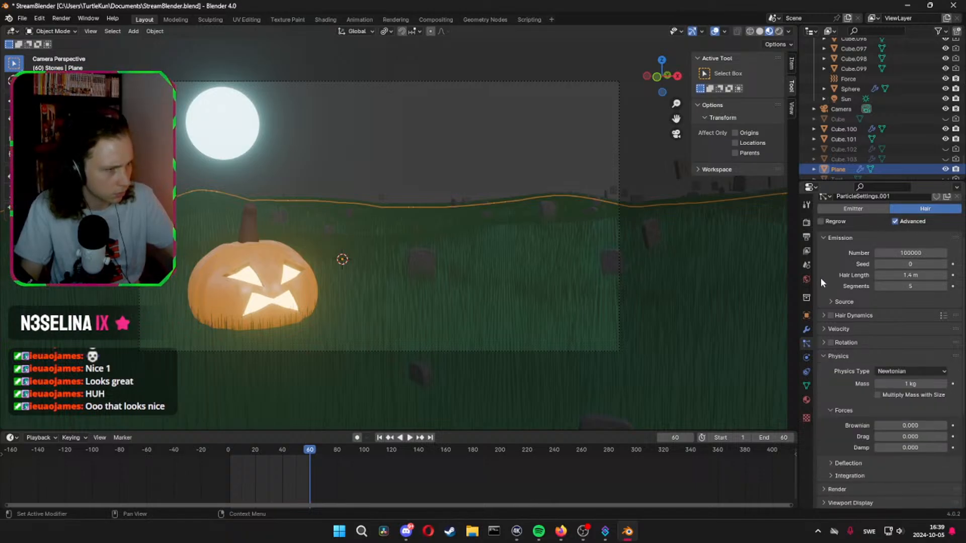
pyautogui.click(898, 425)
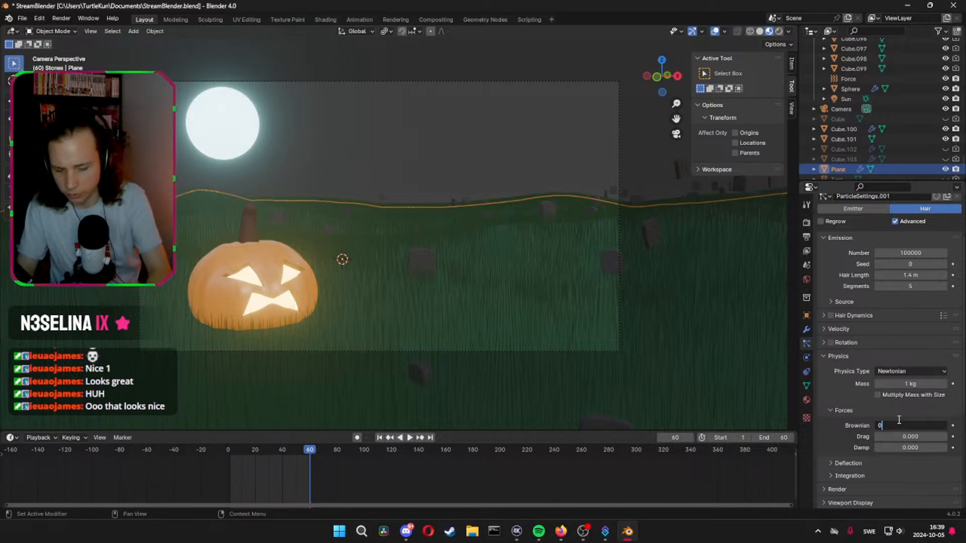
pyautogui.write('.4')
pyautogui.press('Return')
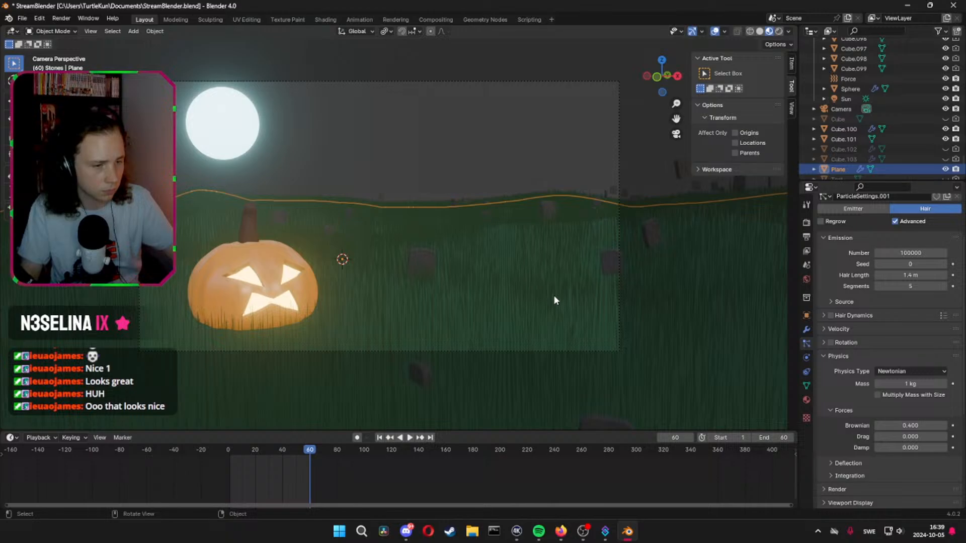
# Start the animation playback to test the grass and save the StreamBlender.blend file
pyautogui.press('space')
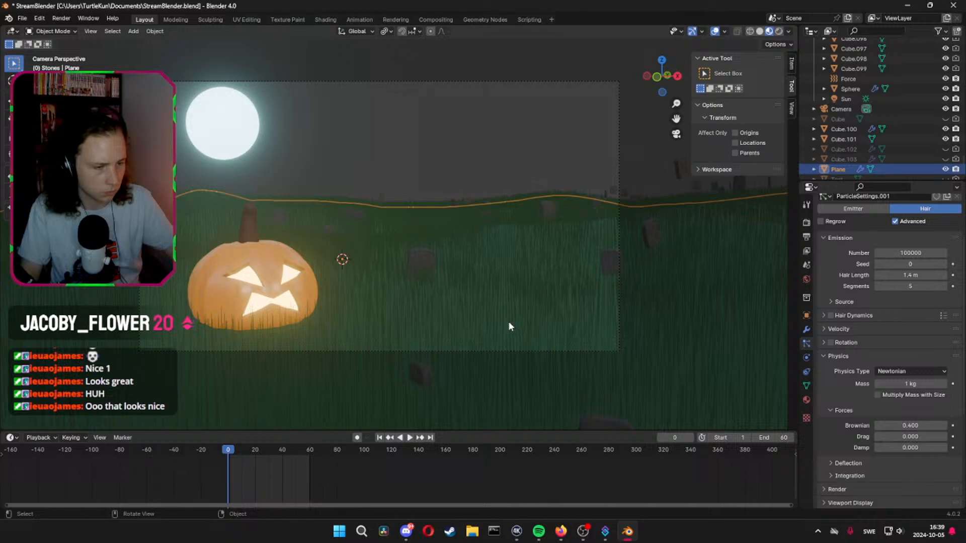
pyautogui.press('ctrl')
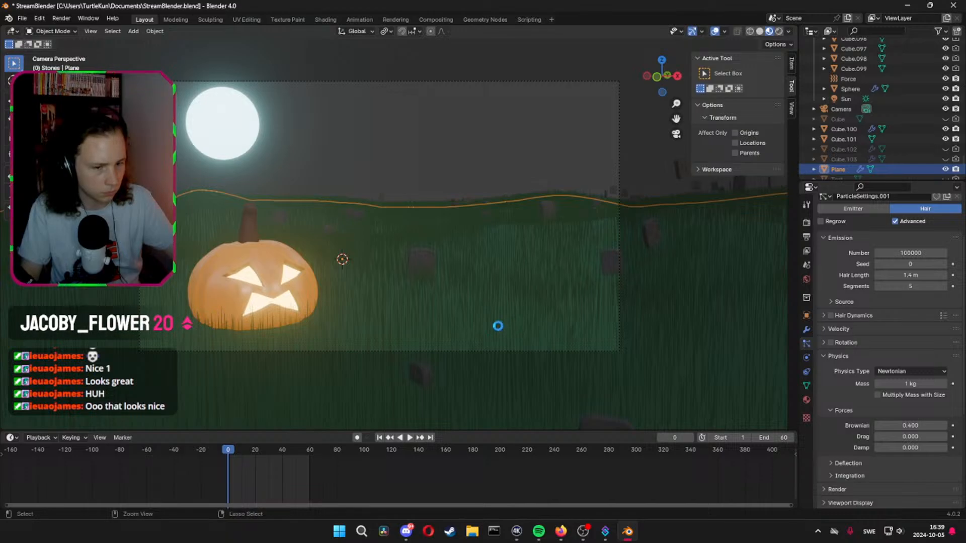
pyautogui.hotkey('ctrl', 's')
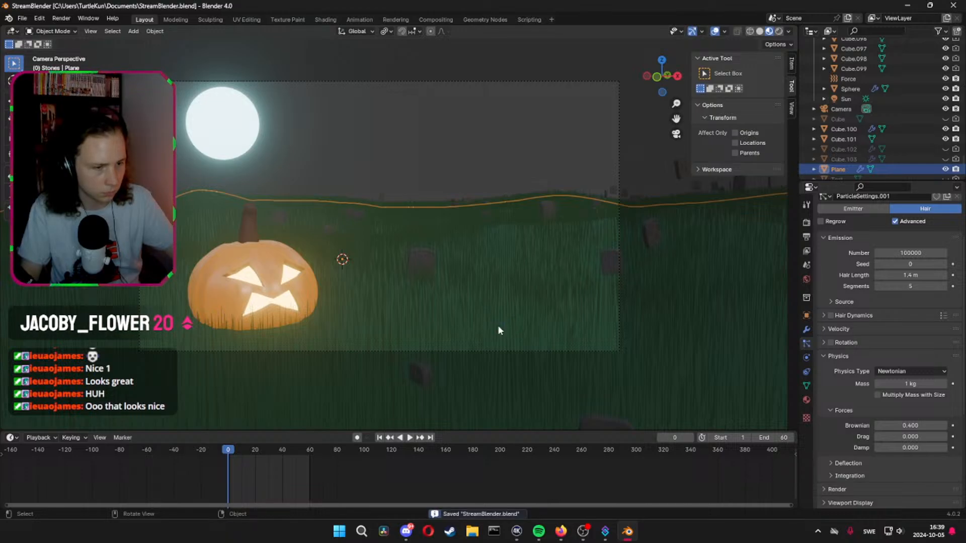
# Step through the frames and play the animation to check the grass around the pumpkin and gravestones
pyautogui.press('Right')
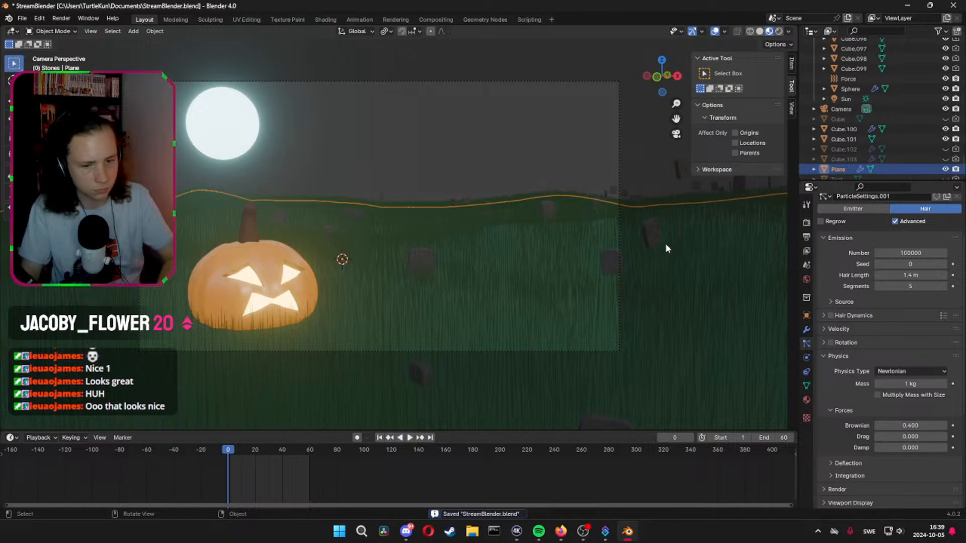
pyautogui.press('Left')
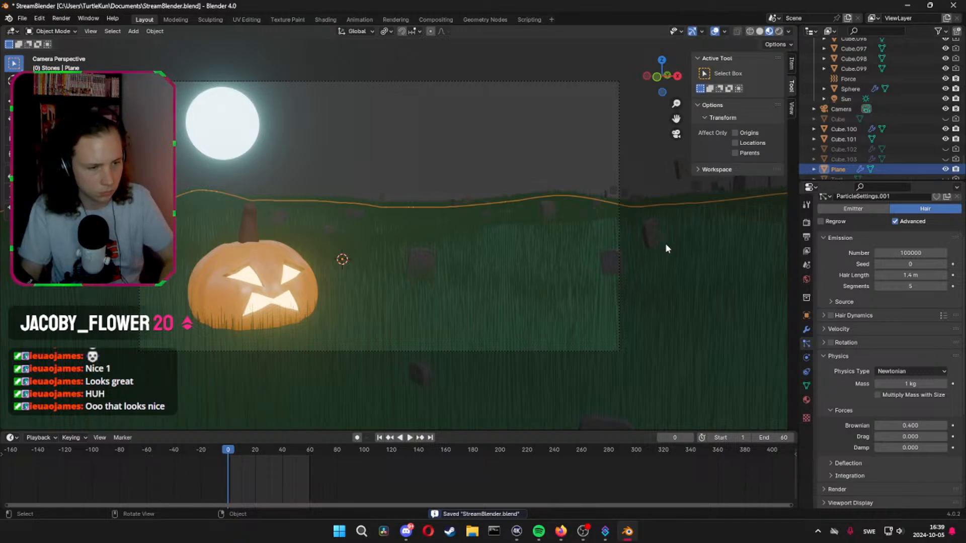
pyautogui.press('space')
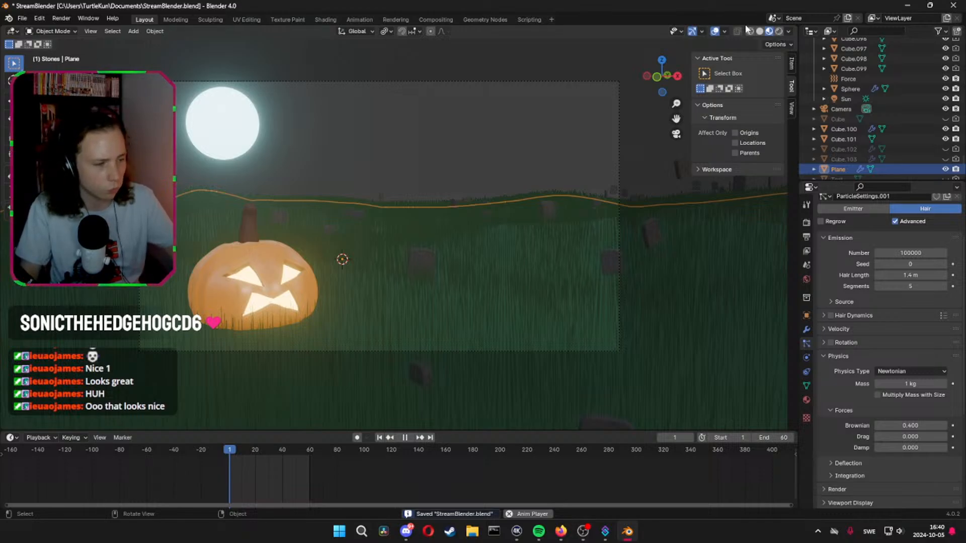
pyautogui.scroll(1, 464, 282)
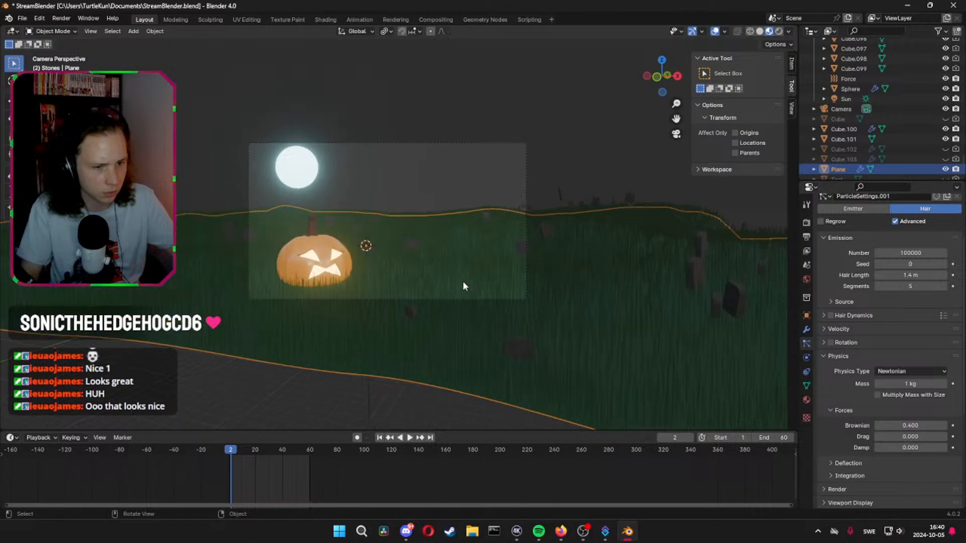
pyautogui.scroll(2, 459, 280)
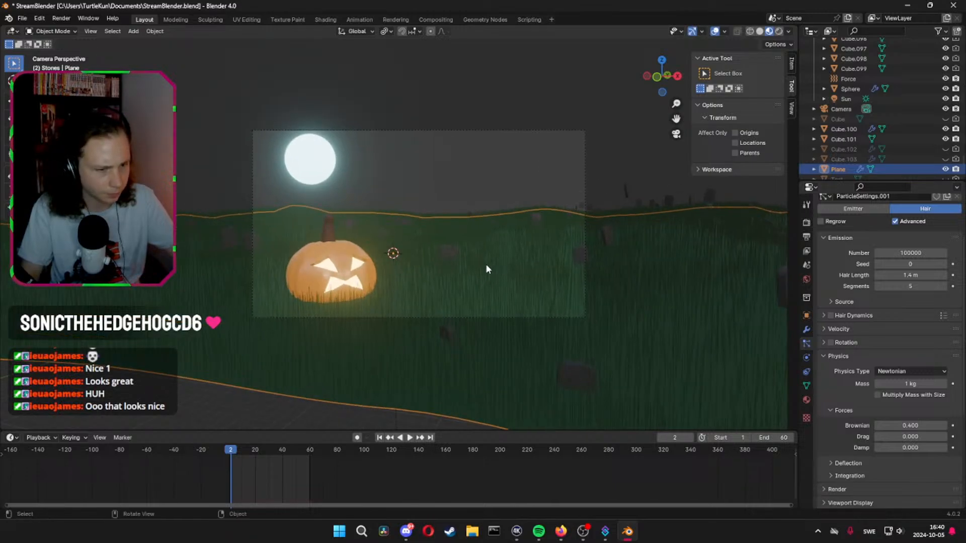
# Take the Force field out of the Stones collection and move it about -399 m along the global Y axis, viewing the scene in rendered shading
pyautogui.click(779, 31)
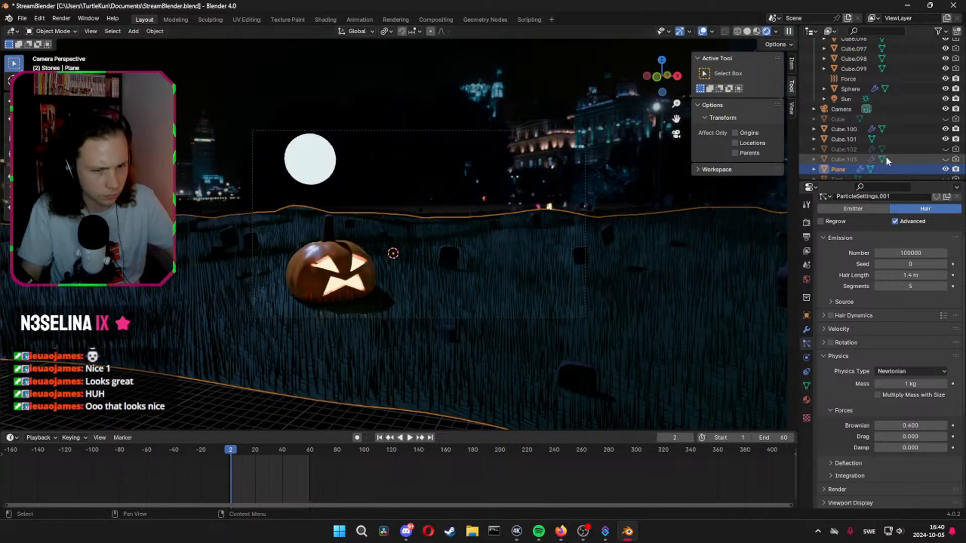
pyautogui.scroll(3, 886, 156)
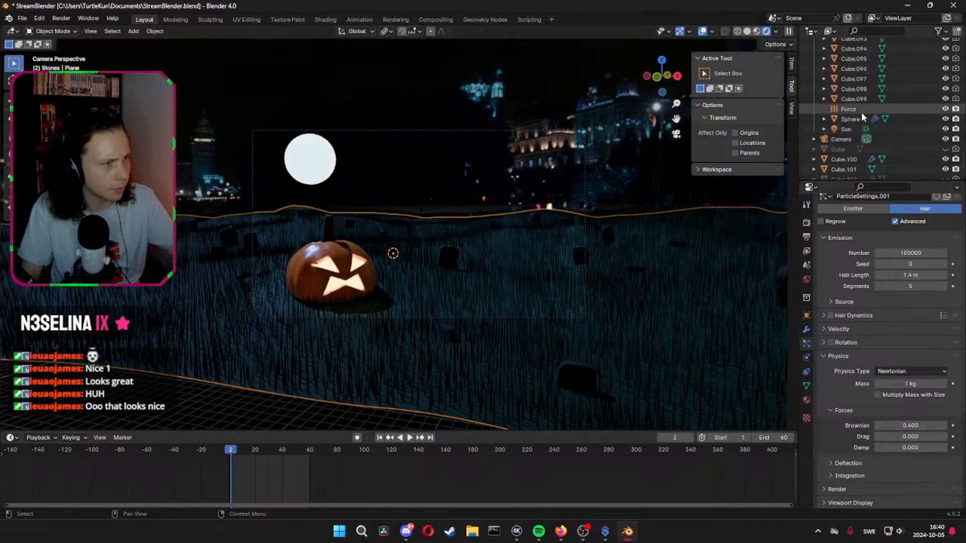
pyautogui.moveTo(857, 112); pyautogui.dragTo(850, 161)
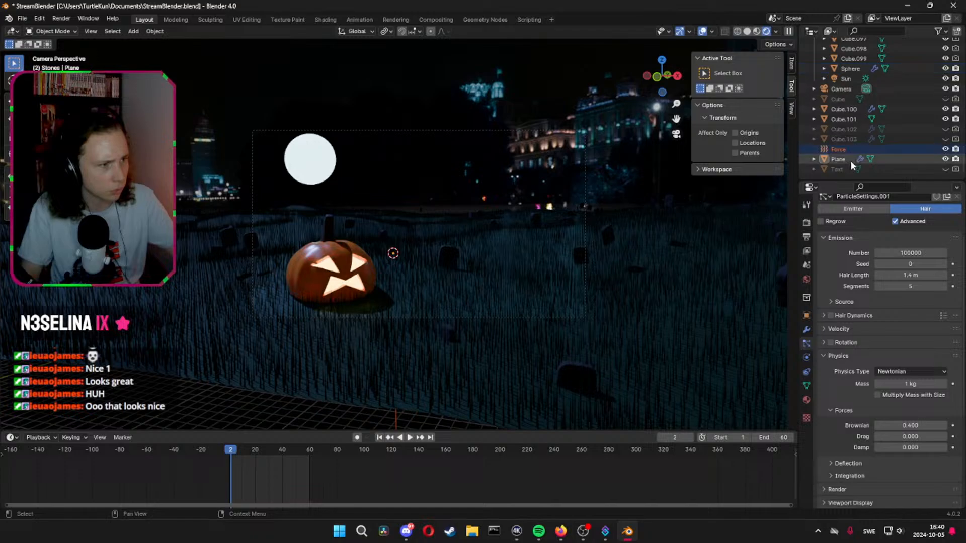
pyautogui.press('g')
pyautogui.press('y')
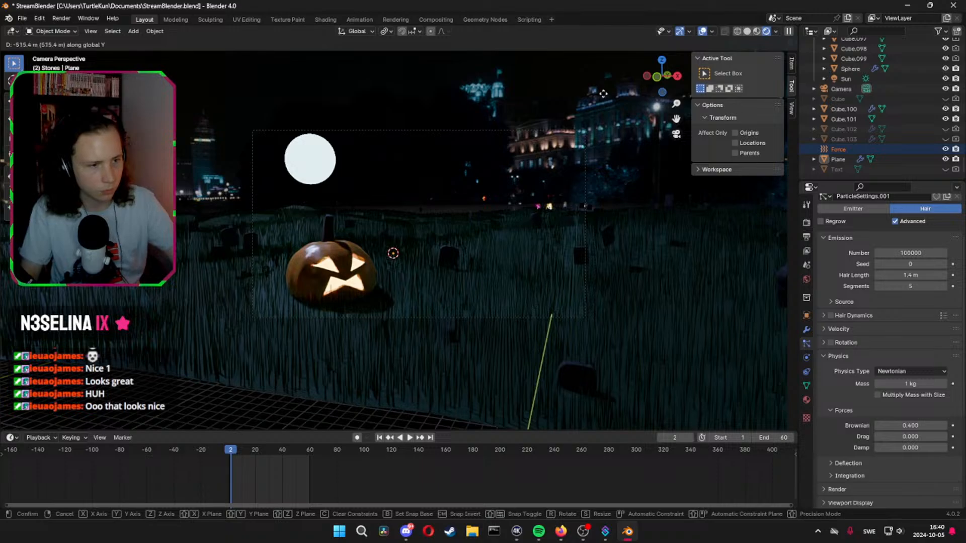
pyautogui.click(503, 287)
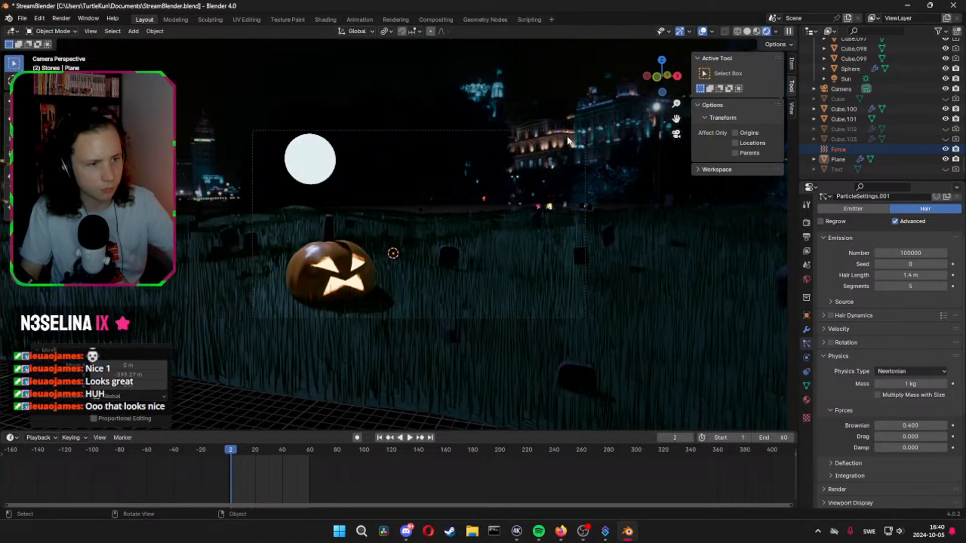
# Play the animation from frame 0 to check the grass in rendered shading, then return to frame 0 and material preview
pyautogui.click(214, 453)
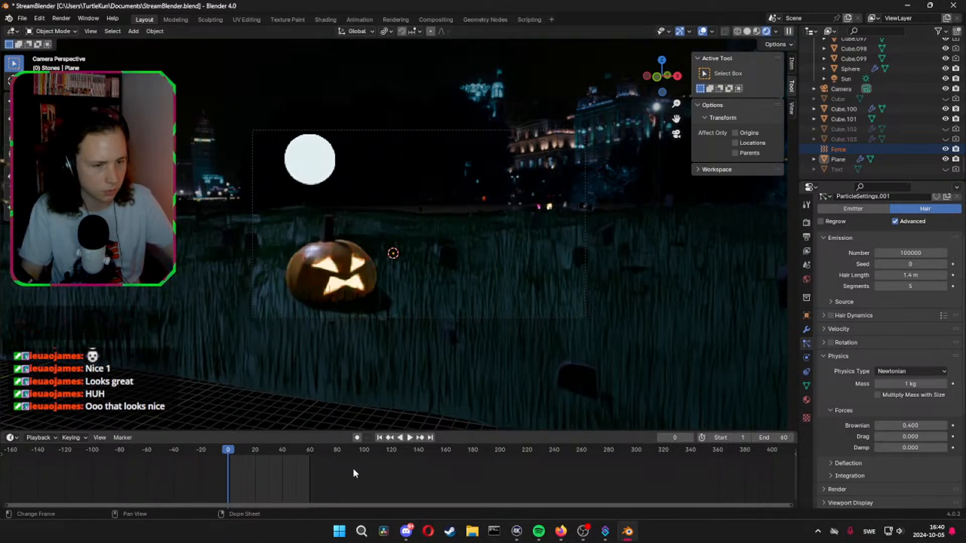
pyautogui.press('space')
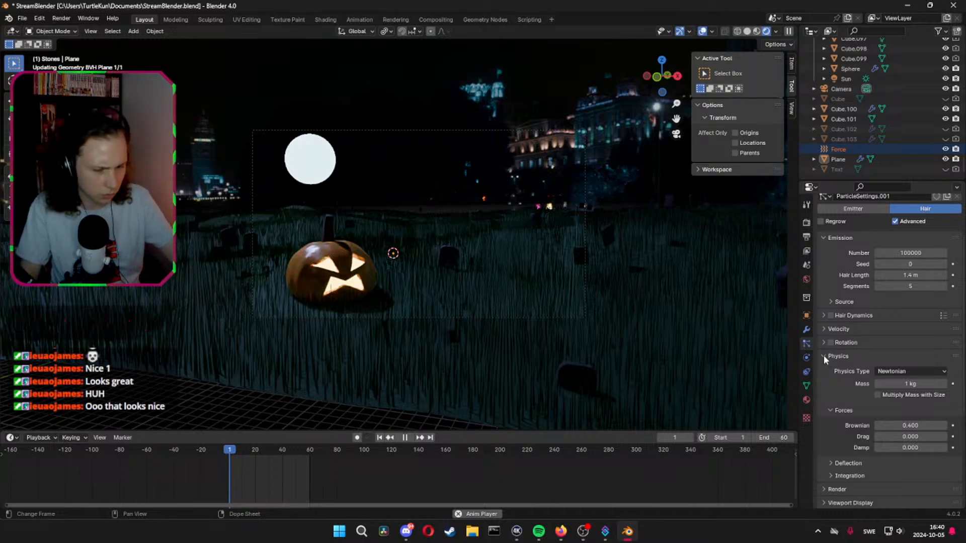
pyautogui.press('space')
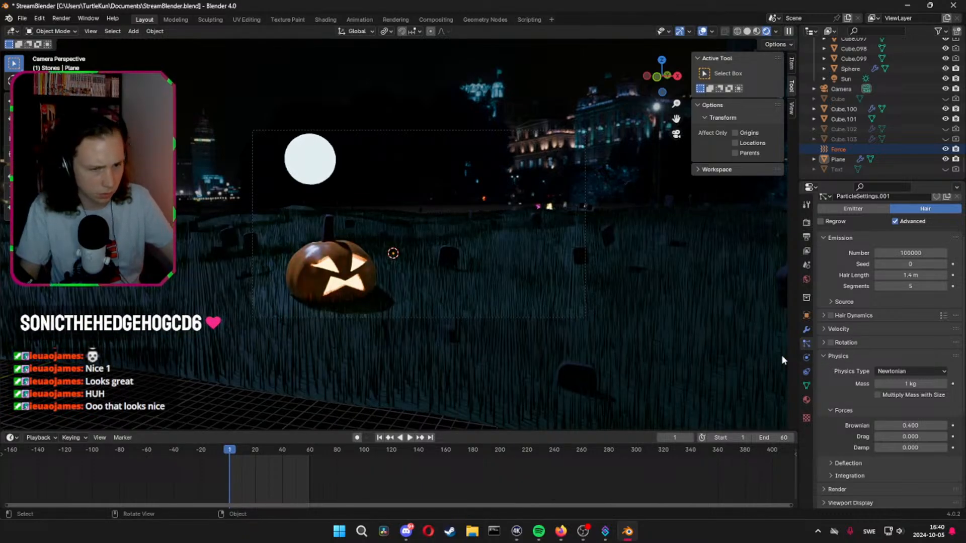
pyautogui.press('Left')
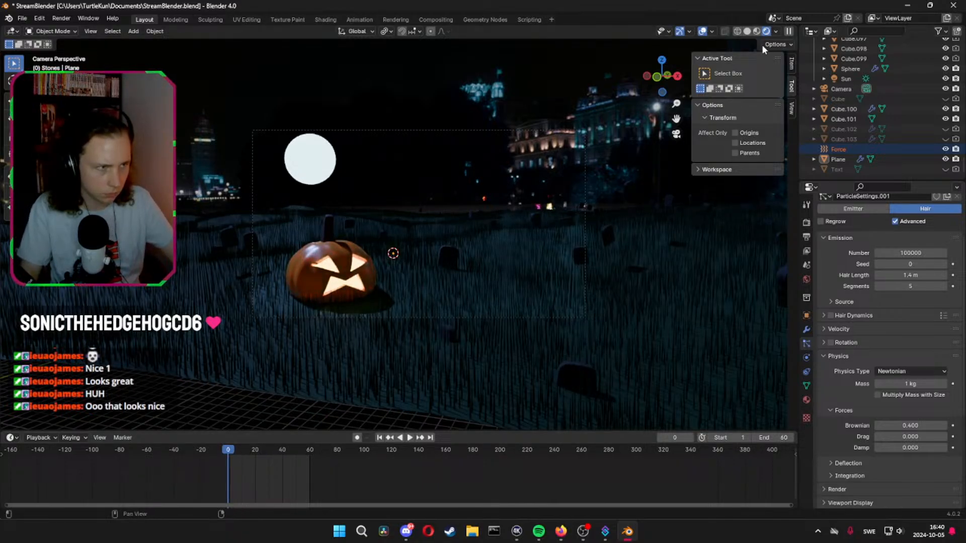
pyautogui.click(757, 32)
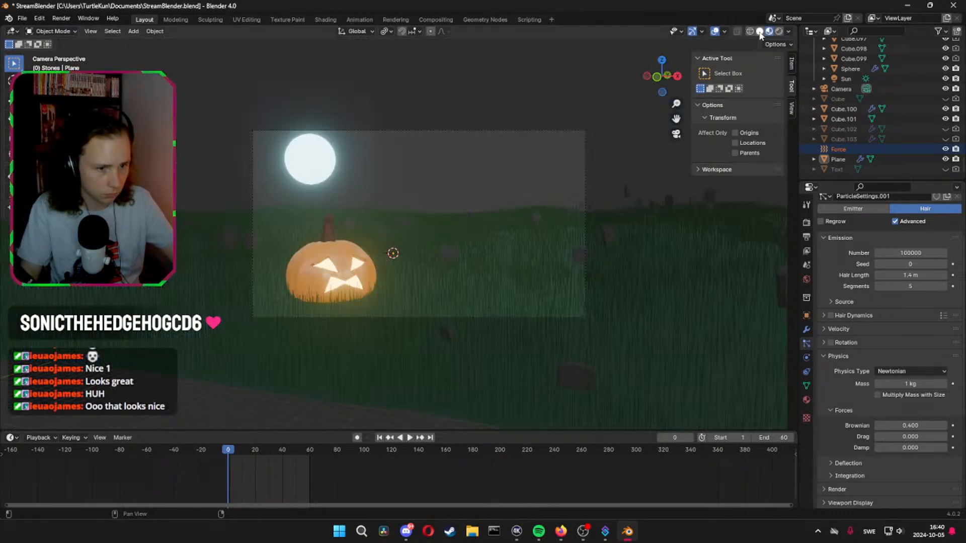
# Set the grass particles' Brownian force to 0.458 and their drag to 0.2
pyautogui.moveTo(915, 430); pyautogui.dragTo(918, 430)
pyautogui.click(916, 437)
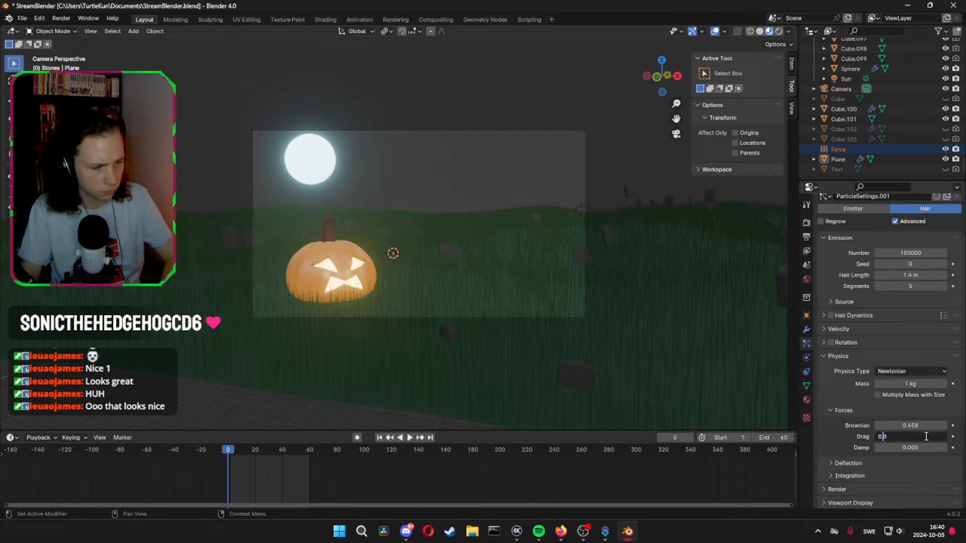
pyautogui.write('0.2')
pyautogui.press('Return')
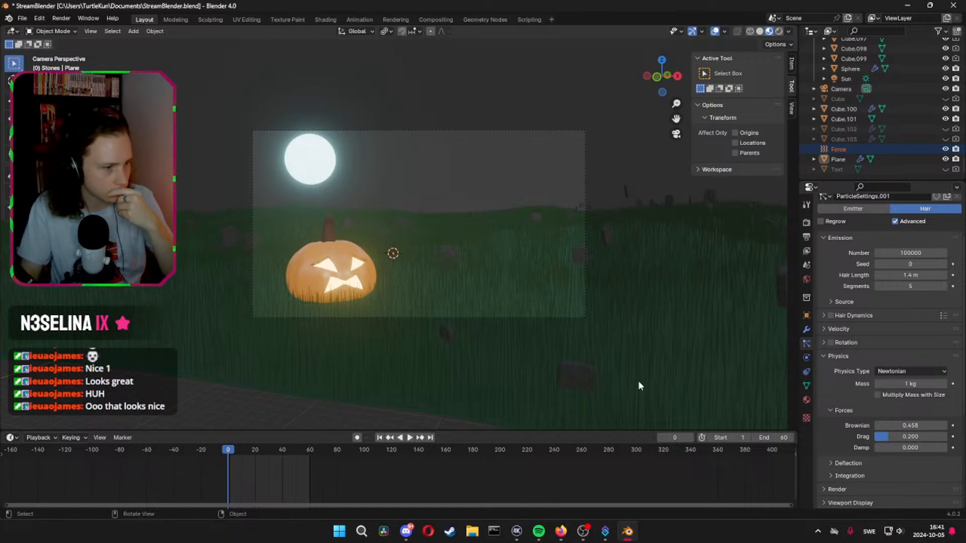
# Delete the Force field object, run the animation to test the grass, and show the ground plane's modifiers
pyautogui.click(837, 150)
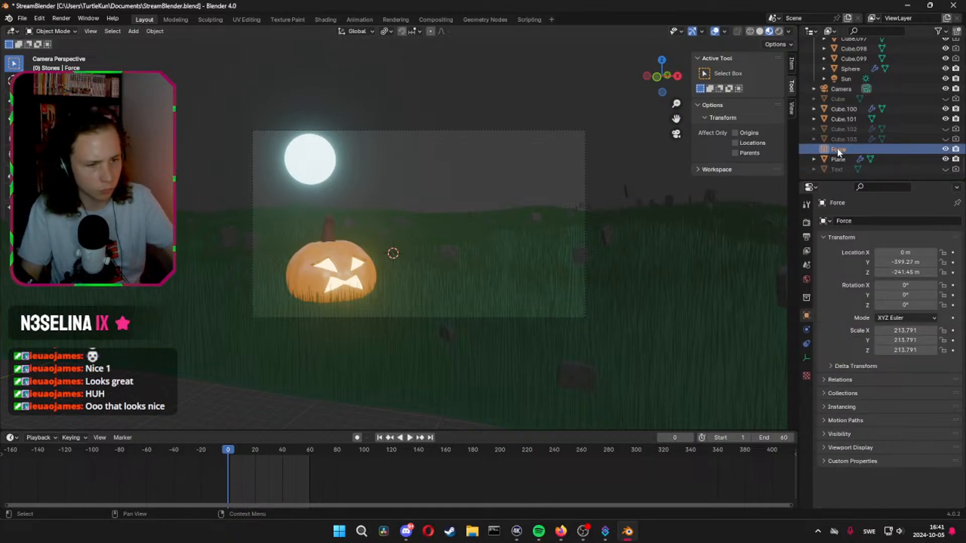
pyautogui.press('Delete')
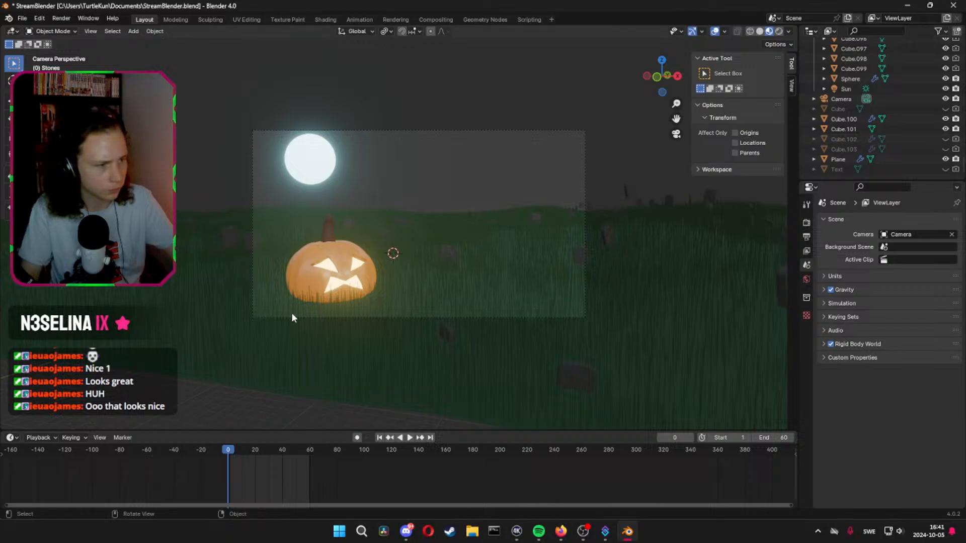
pyautogui.press('space')
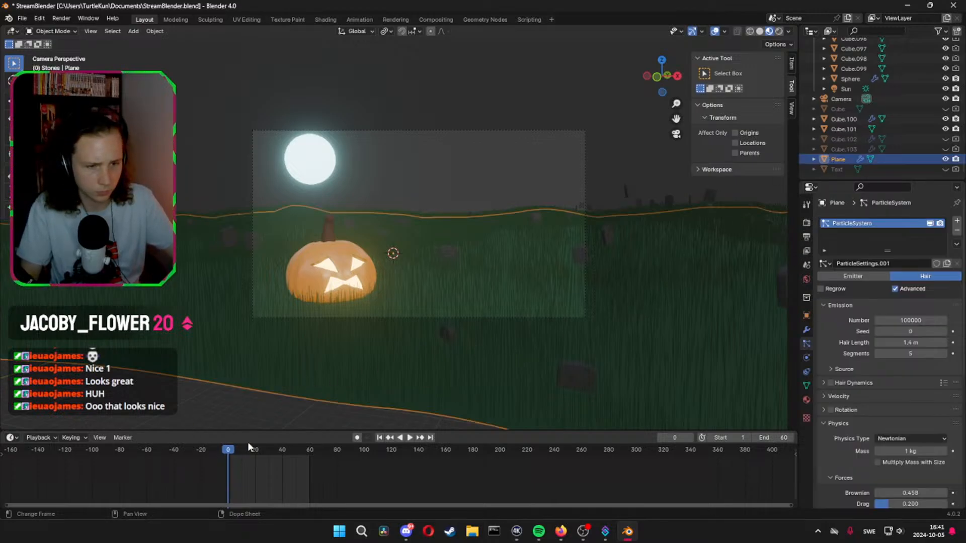
pyautogui.click(806, 330)
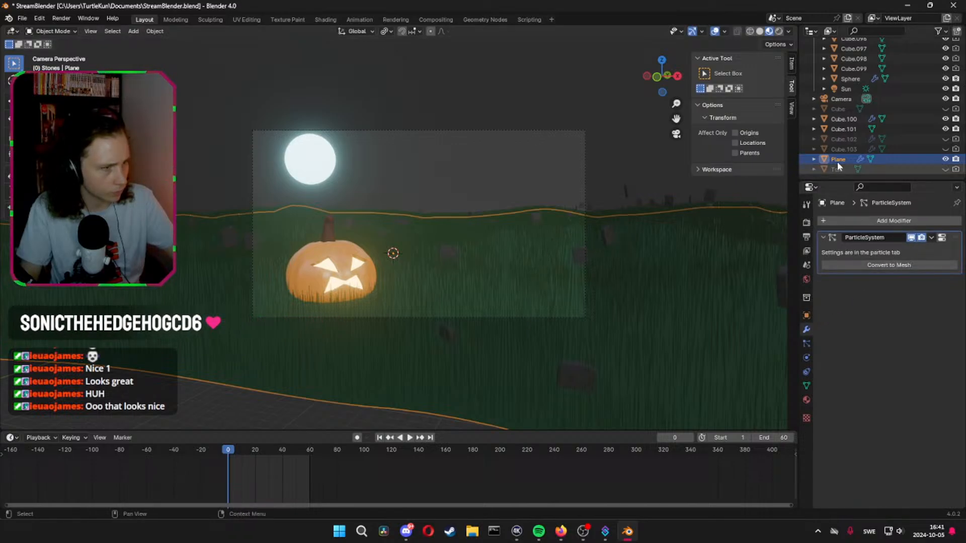
# Select all gravestones from Cube.001 through Cube.099 in the Stones collection
pyautogui.scroll(10, 865, 114)
pyautogui.scroll(7, 909, 107)
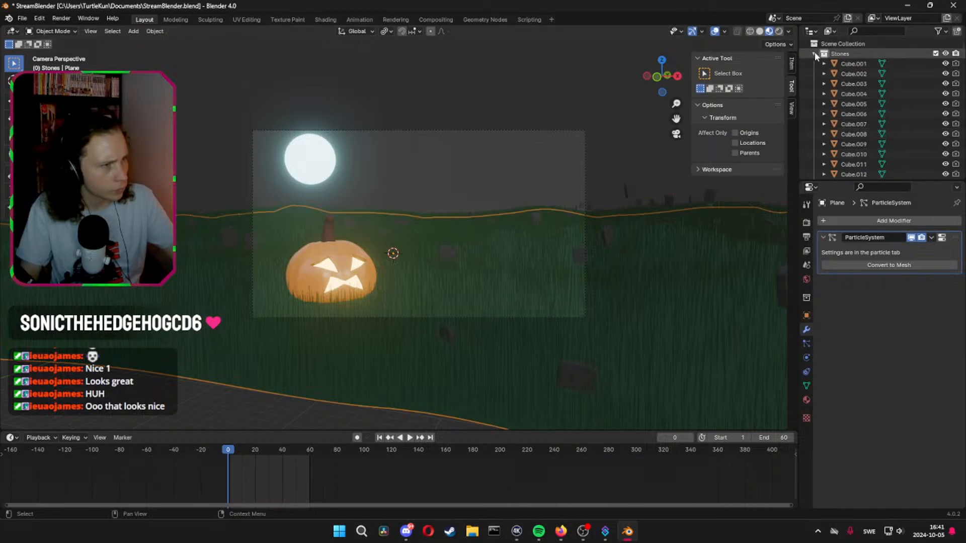
pyautogui.click(815, 56)
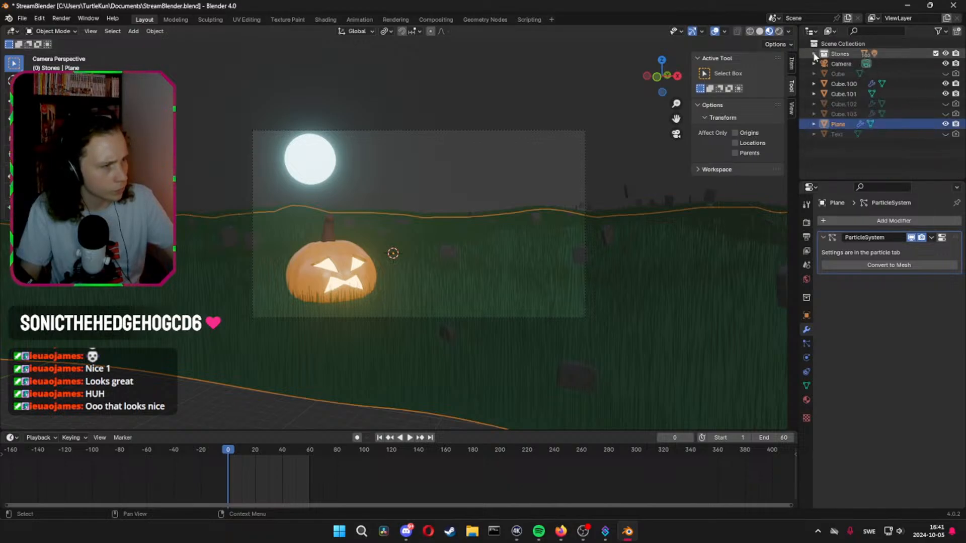
pyautogui.click(814, 56)
pyautogui.click(920, 63)
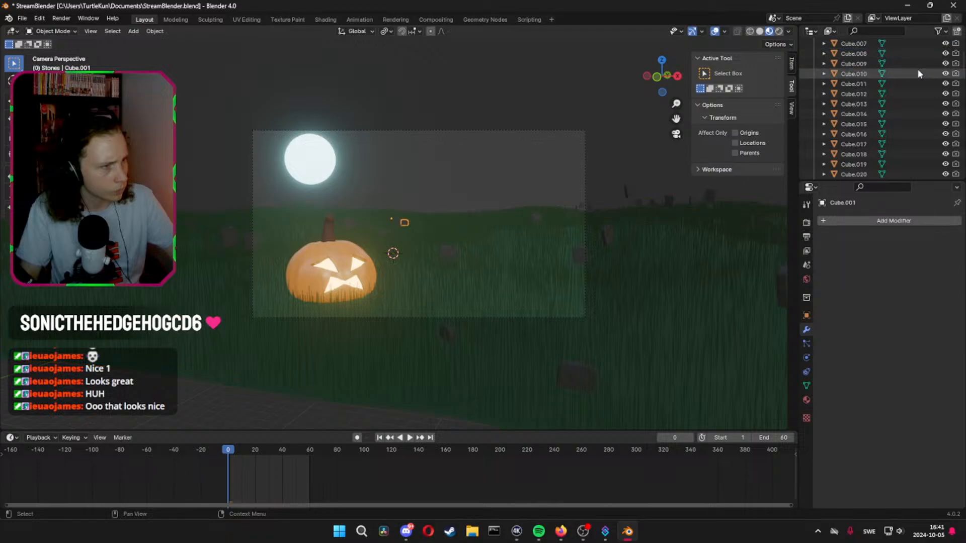
pyautogui.scroll(-10, 900, 101)
pyautogui.scroll(-7, 883, 143)
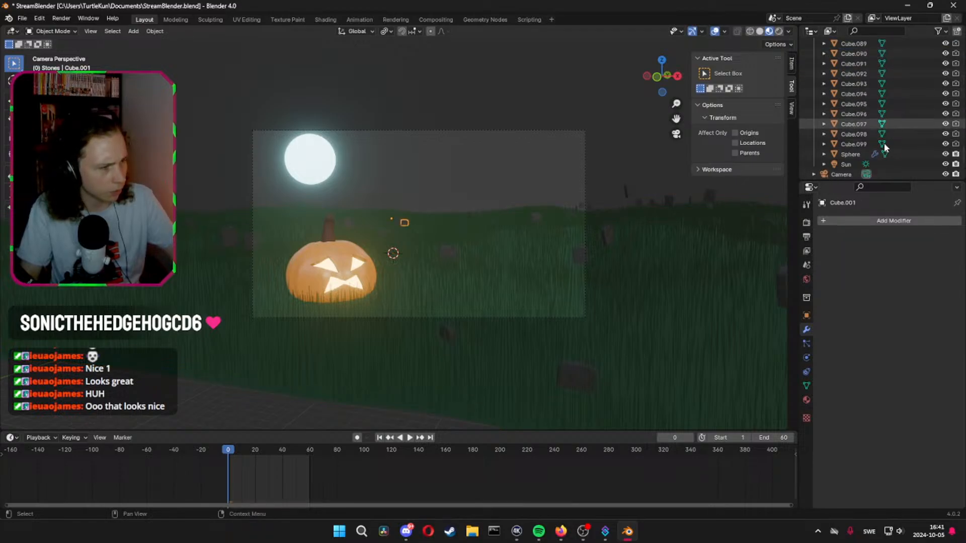
pyautogui.keyDown('shift'); pyautogui.click(918, 83); pyautogui.keyUp('shift')
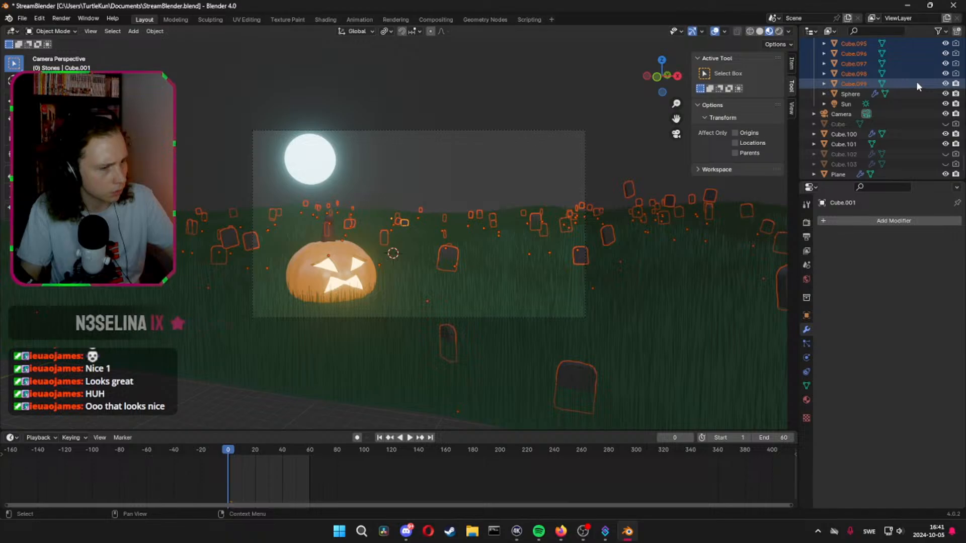
# Enable render visibility individually for the gravestones in the Stones collection, working from Cube.098 back to Cube.002
pyautogui.click(956, 74)
pyautogui.click(956, 63)
pyautogui.click(955, 53)
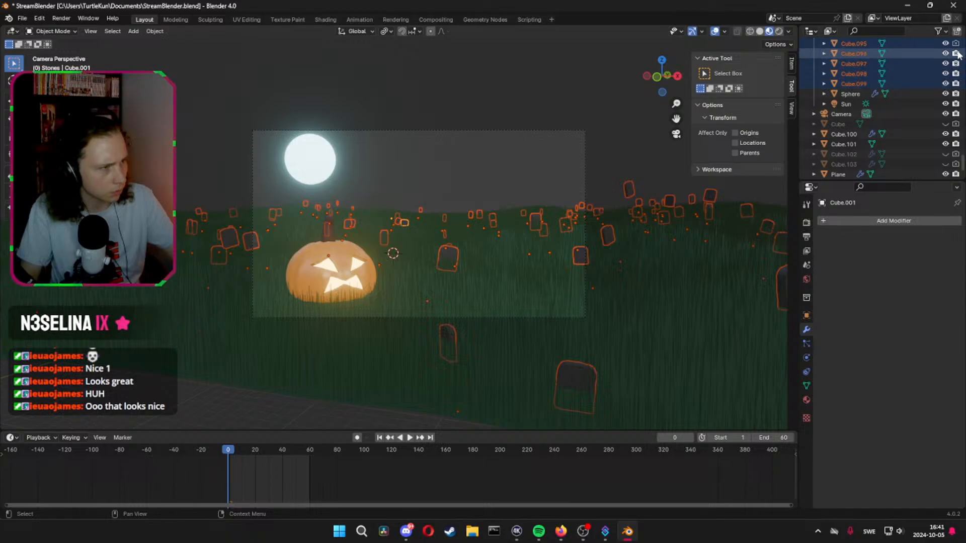
pyautogui.click(955, 43)
pyautogui.scroll(2, 956, 43)
pyautogui.click(956, 75)
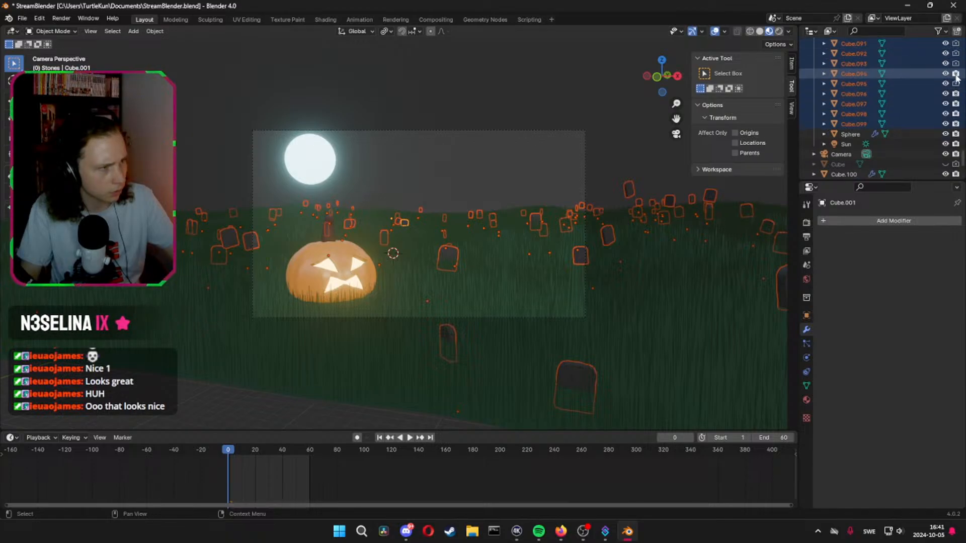
pyautogui.click(956, 84)
pyautogui.click(956, 64)
pyautogui.click(956, 54)
pyautogui.scroll(2, 957, 55)
pyautogui.click(956, 84)
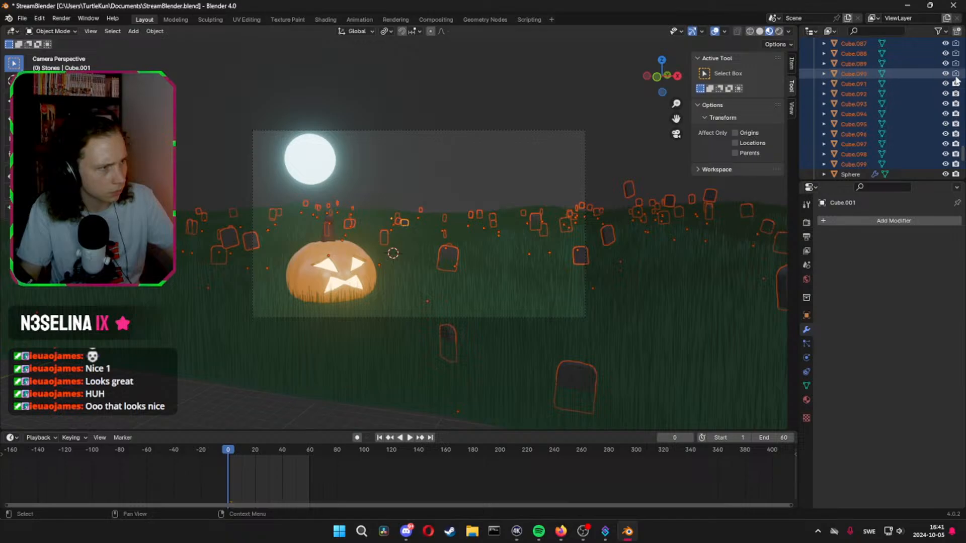
pyautogui.click(956, 74)
pyautogui.click(955, 63)
pyautogui.click(956, 54)
pyautogui.click(955, 44)
pyautogui.scroll(3, 951, 51)
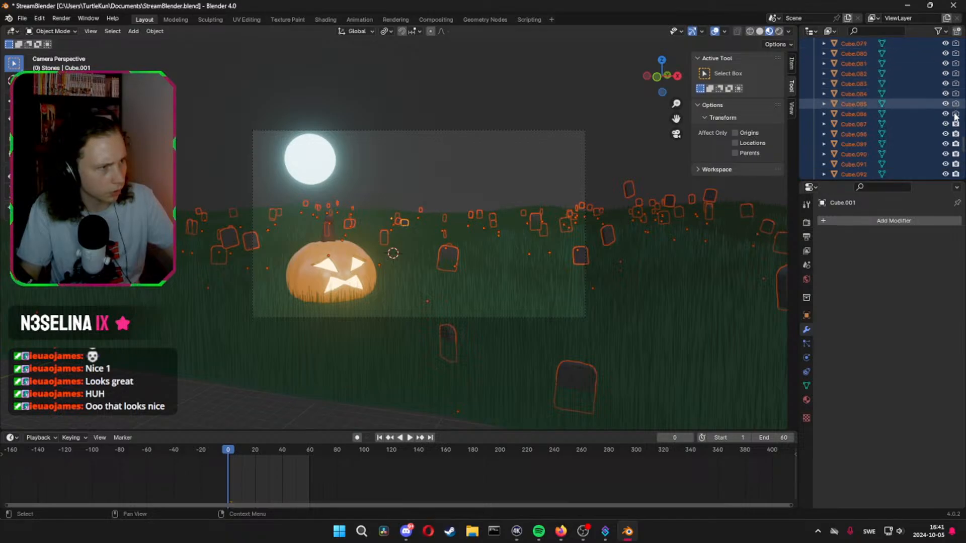
pyautogui.click(956, 94)
pyautogui.click(956, 83)
pyautogui.click(956, 73)
pyautogui.click(956, 63)
pyautogui.scroll(1, 956, 65)
pyautogui.click(956, 75)
pyautogui.click(956, 64)
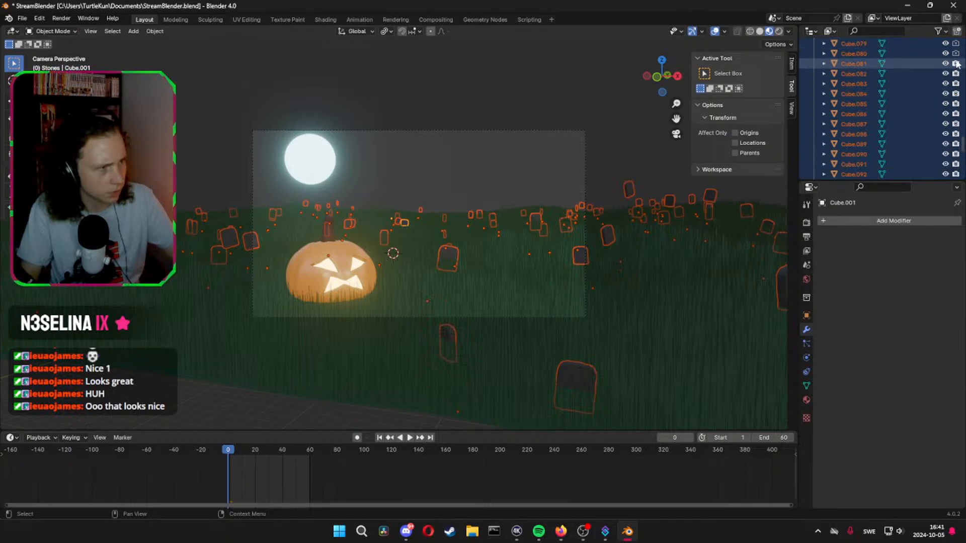
pyautogui.click(956, 54)
pyautogui.click(956, 44)
pyautogui.scroll(10, 952, 57)
pyautogui.scroll(-5, 958, 159)
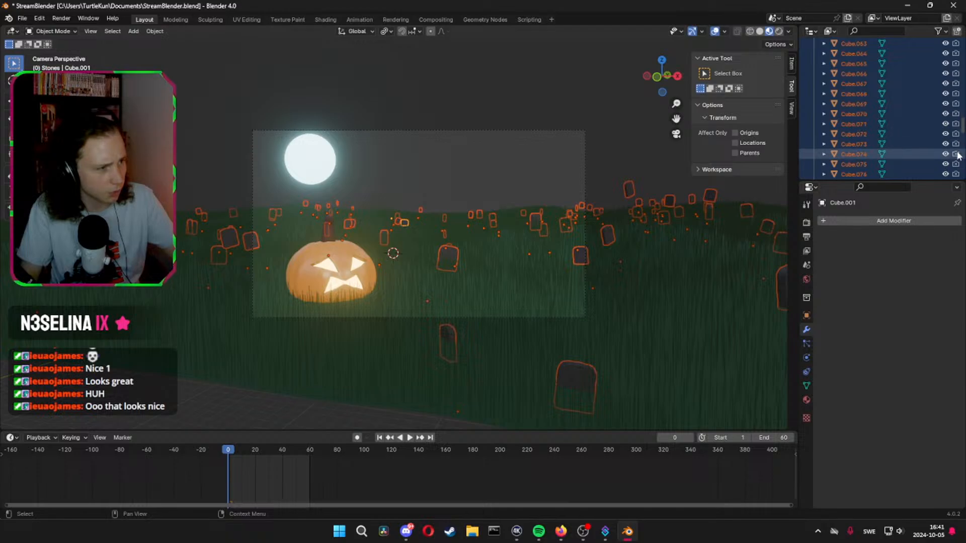
pyautogui.click(956, 134)
pyautogui.click(956, 123)
pyautogui.click(955, 114)
pyautogui.click(955, 103)
pyautogui.click(956, 94)
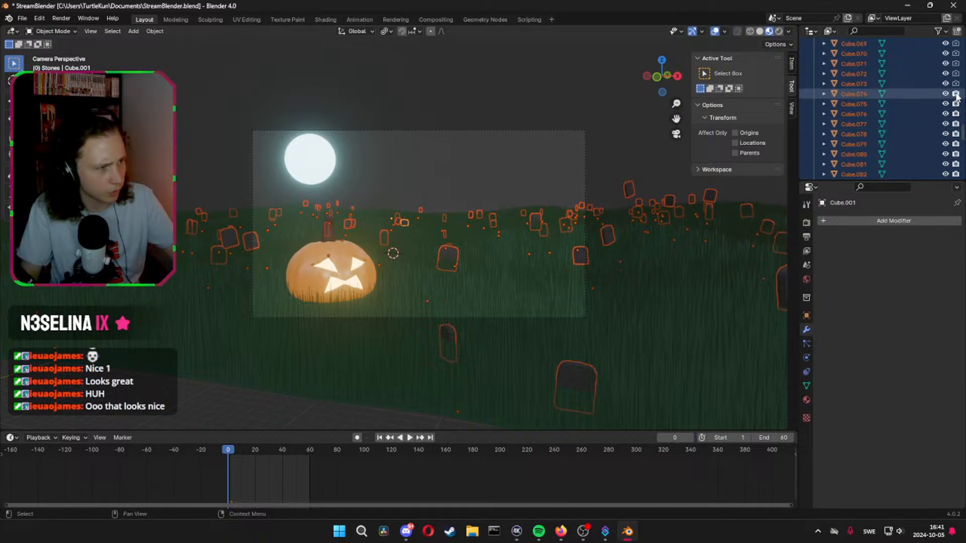
pyautogui.click(956, 83)
pyautogui.click(956, 73)
pyautogui.click(956, 63)
pyautogui.click(955, 53)
pyautogui.click(956, 44)
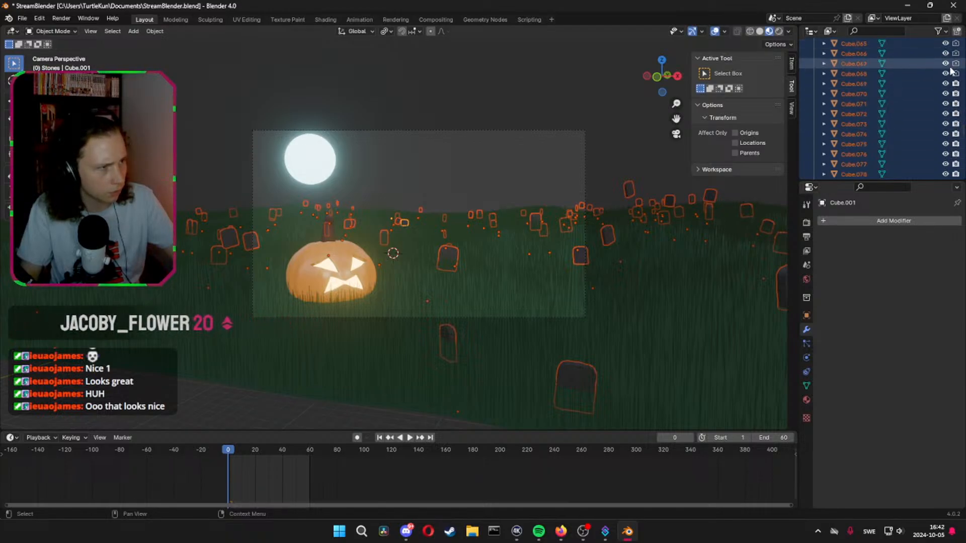
pyautogui.scroll(4, 955, 76)
pyautogui.click(956, 114)
pyautogui.click(956, 103)
pyautogui.click(955, 94)
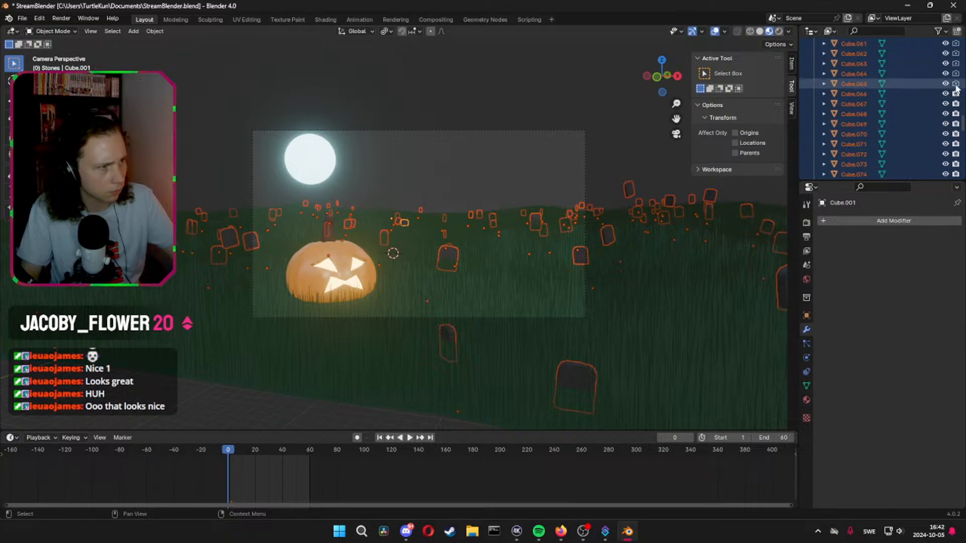
pyautogui.click(956, 84)
pyautogui.click(956, 74)
pyautogui.click(955, 63)
pyautogui.click(956, 54)
pyautogui.click(956, 43)
pyautogui.scroll(4, 956, 44)
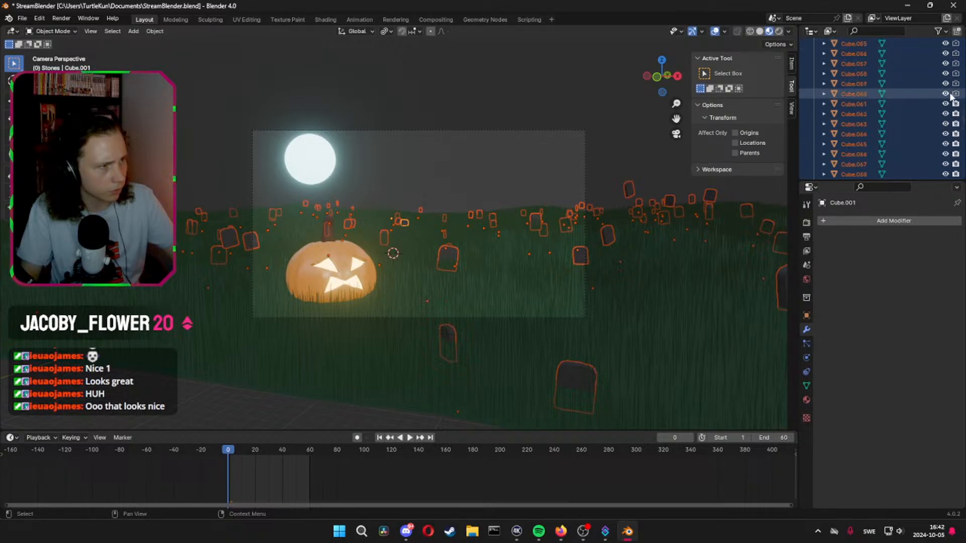
pyautogui.click(955, 114)
pyautogui.click(956, 104)
pyautogui.click(956, 94)
pyautogui.click(956, 84)
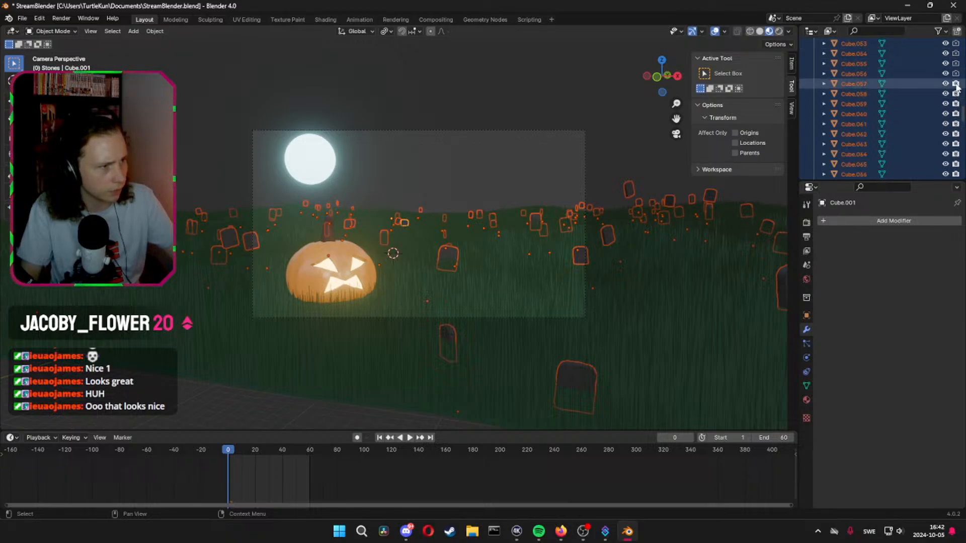
pyautogui.click(955, 74)
pyautogui.click(956, 63)
pyautogui.click(955, 54)
pyautogui.click(956, 45)
pyautogui.scroll(6, 957, 76)
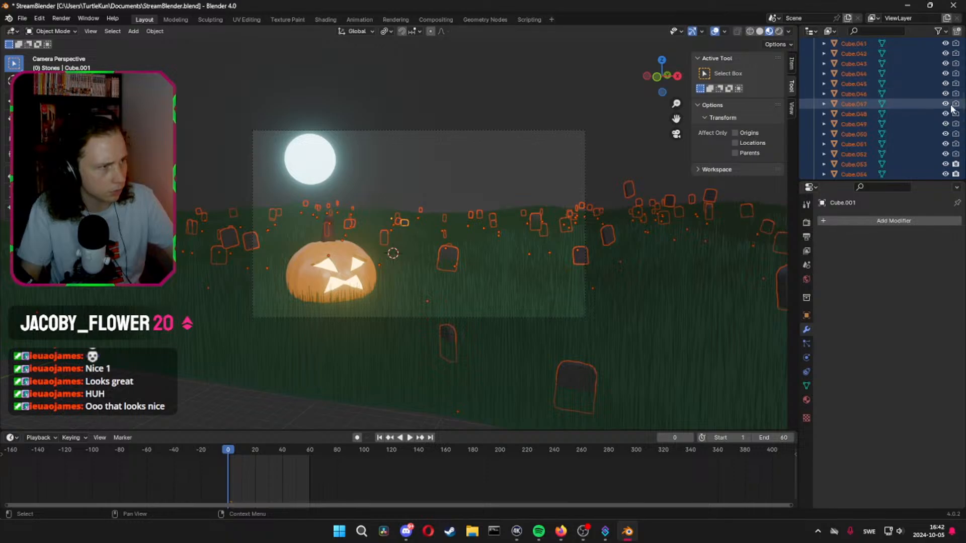
pyautogui.click(957, 154)
pyautogui.click(956, 145)
pyautogui.click(955, 134)
pyautogui.click(956, 124)
pyautogui.click(956, 113)
pyautogui.click(956, 103)
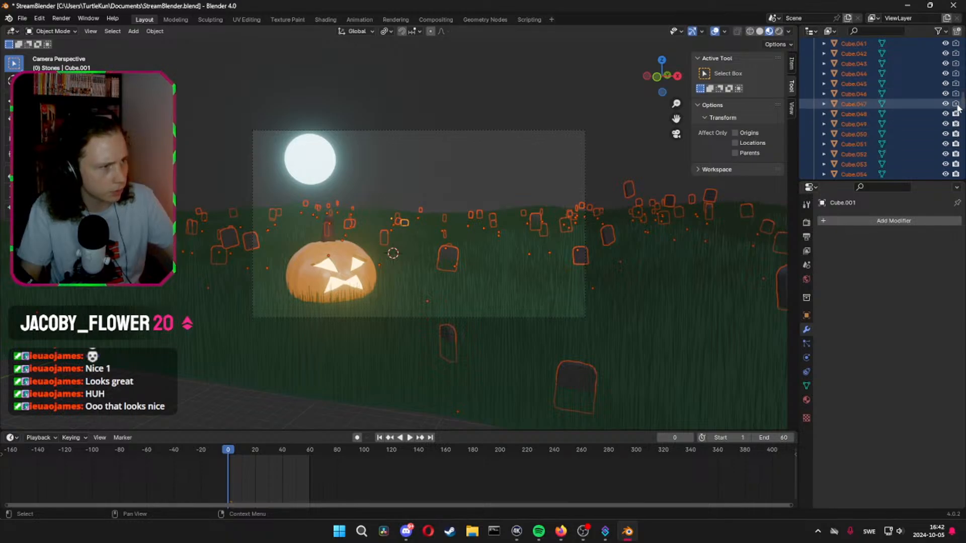
pyautogui.click(956, 93)
pyautogui.click(956, 84)
pyautogui.click(956, 73)
pyautogui.click(956, 63)
pyautogui.click(956, 53)
pyautogui.click(955, 43)
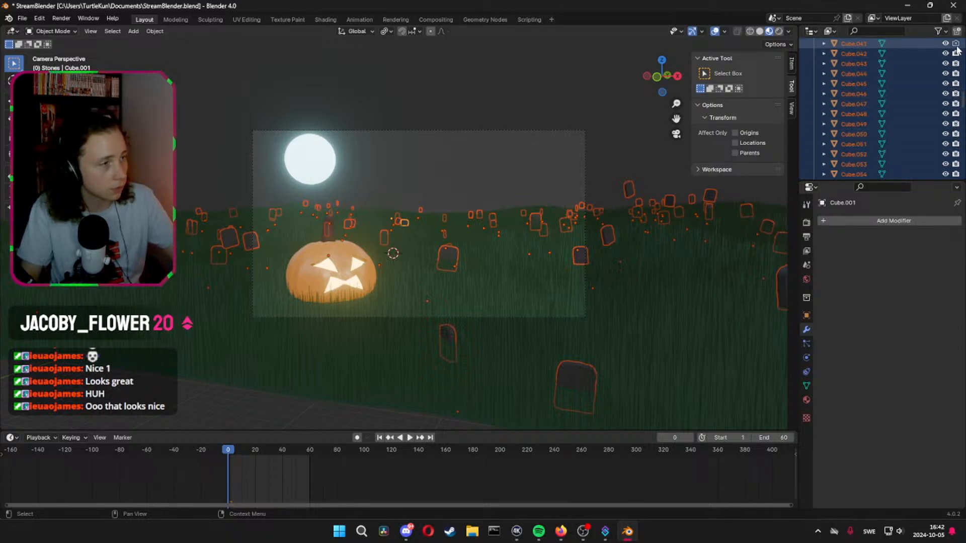
pyautogui.scroll(5, 955, 44)
pyautogui.click(956, 134)
pyautogui.click(956, 123)
pyautogui.click(955, 114)
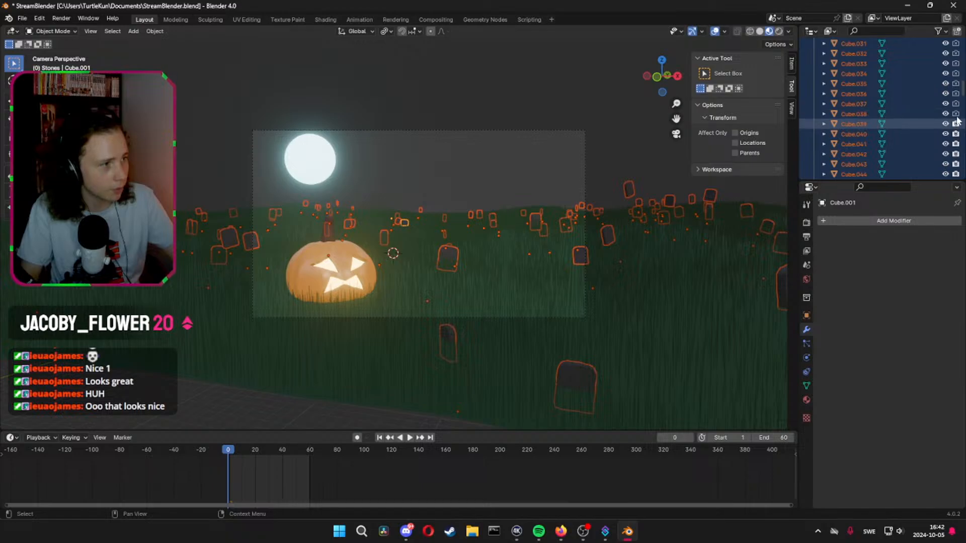
pyautogui.click(956, 103)
pyautogui.click(956, 93)
pyautogui.click(955, 84)
pyautogui.click(955, 74)
pyautogui.click(956, 63)
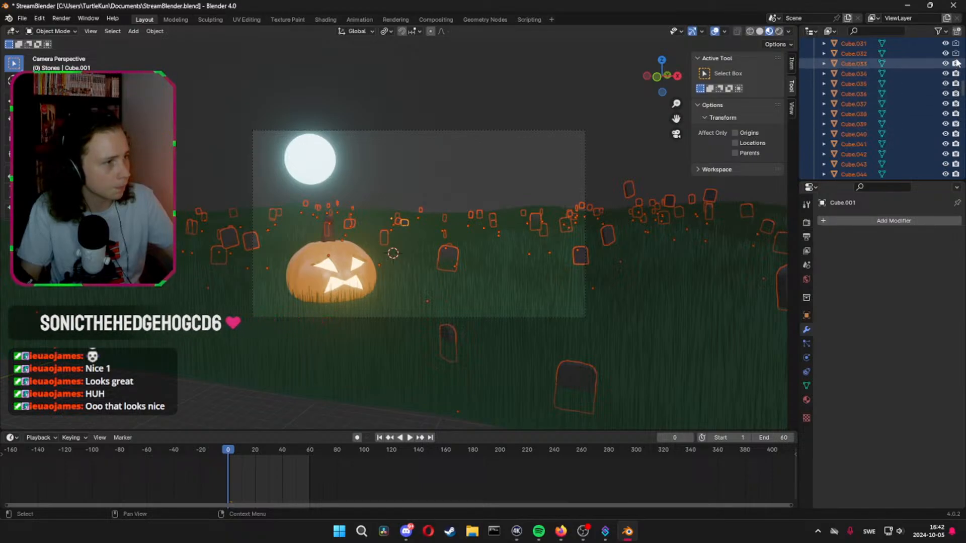
pyautogui.click(955, 53)
pyautogui.click(955, 43)
pyautogui.scroll(5, 956, 44)
pyautogui.click(956, 134)
pyautogui.click(956, 123)
pyautogui.click(955, 114)
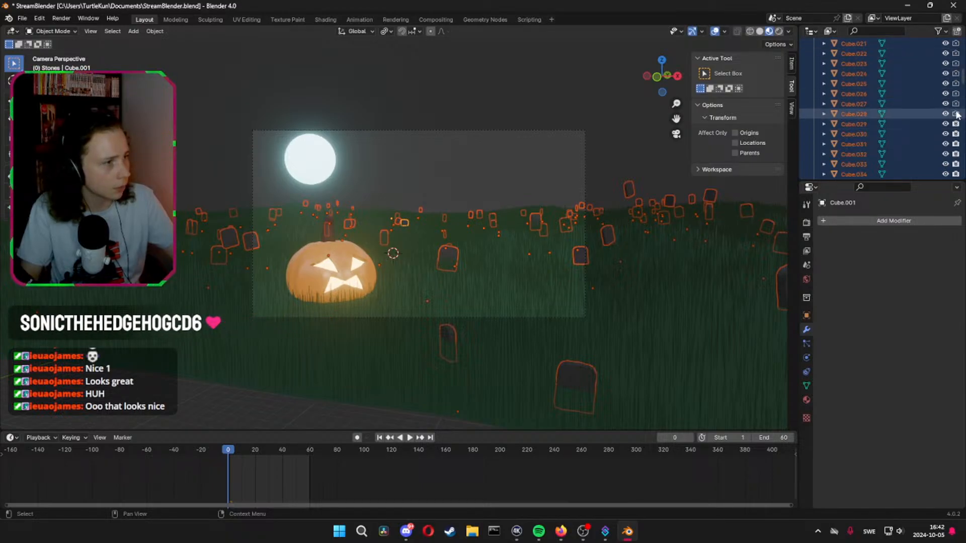
pyautogui.click(955, 103)
pyautogui.click(956, 94)
pyautogui.click(956, 83)
pyautogui.click(955, 74)
pyautogui.click(956, 64)
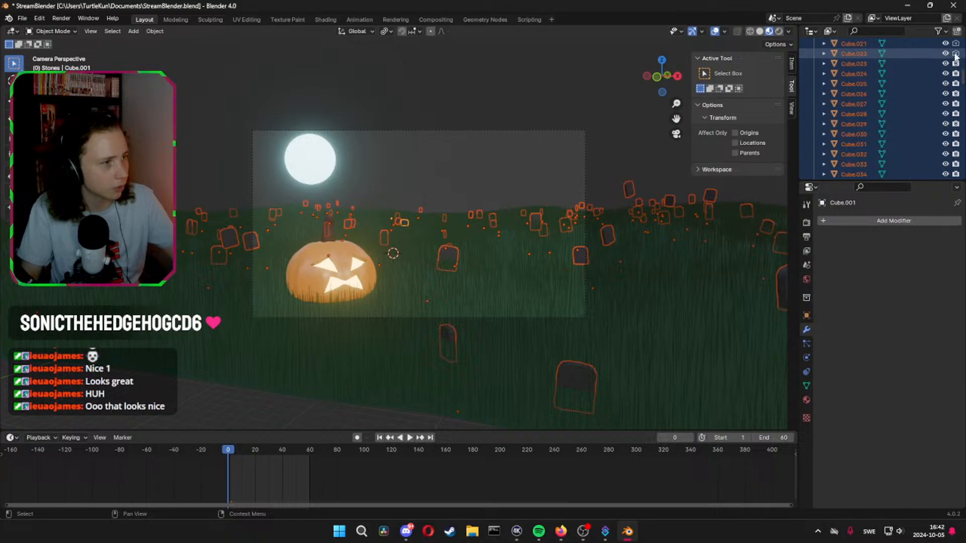
pyautogui.click(956, 54)
pyautogui.click(955, 43)
pyautogui.scroll(4, 956, 45)
pyautogui.scroll(1, 954, 121)
pyautogui.click(956, 134)
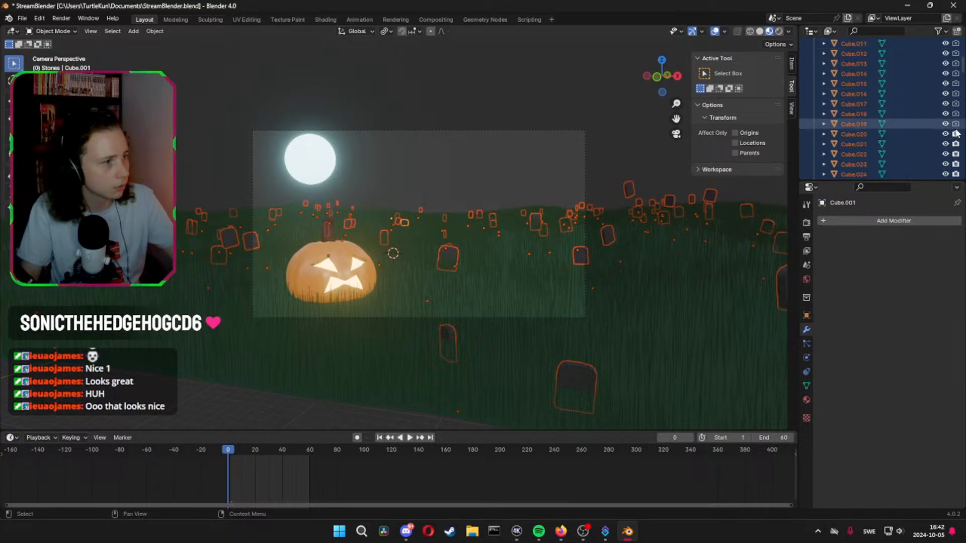
pyautogui.click(955, 124)
pyautogui.click(955, 114)
pyautogui.click(955, 103)
pyautogui.click(955, 94)
pyautogui.click(955, 83)
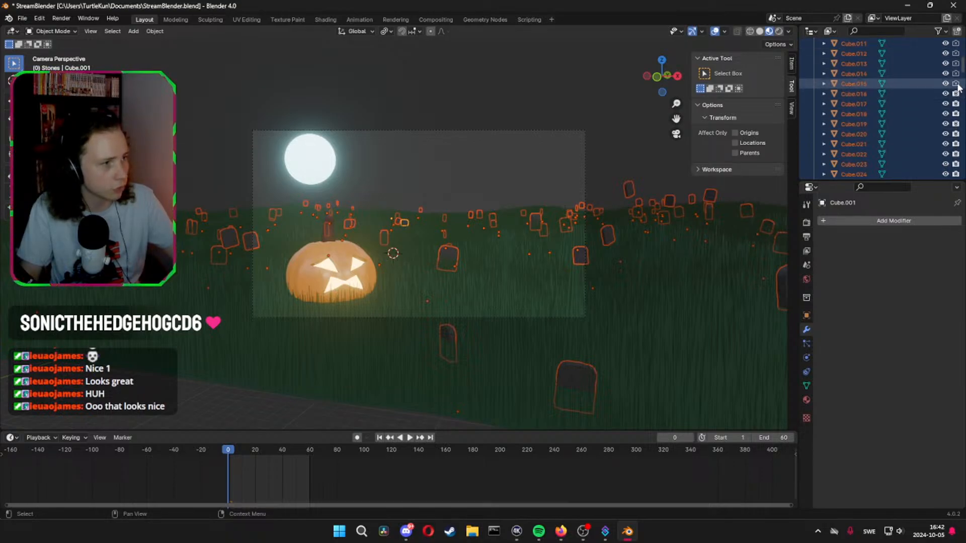
pyautogui.click(956, 74)
pyautogui.click(956, 63)
pyautogui.click(956, 53)
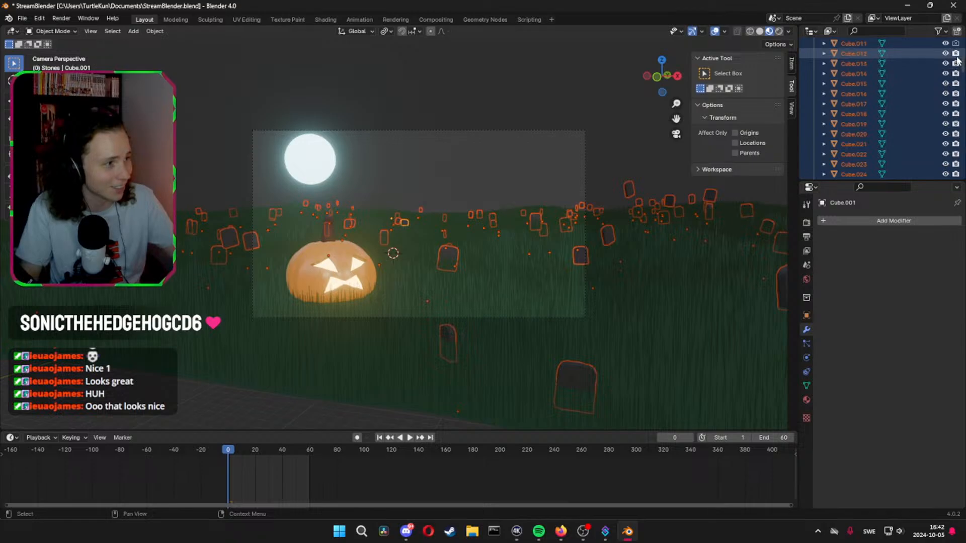
pyautogui.click(956, 44)
pyautogui.scroll(6, 953, 75)
pyautogui.click(956, 154)
pyautogui.click(956, 144)
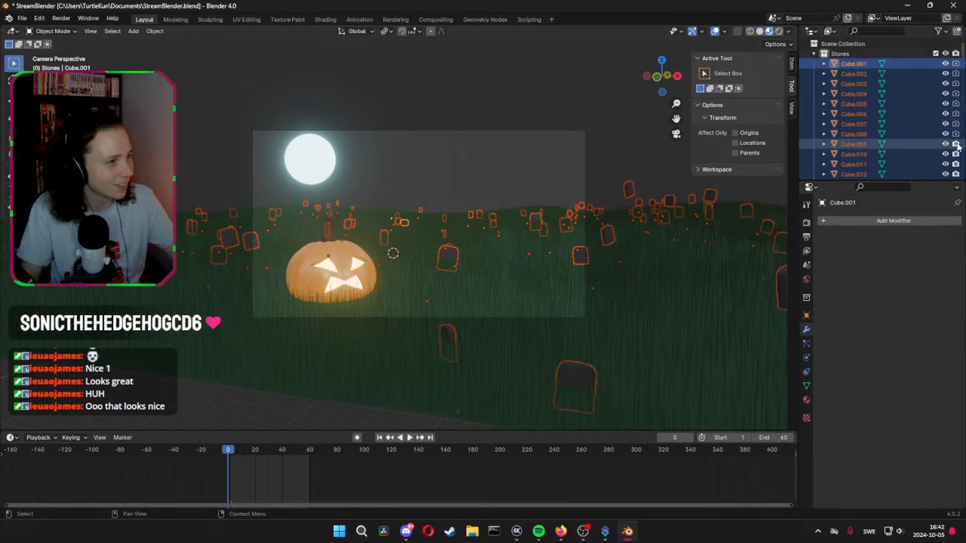
pyautogui.click(956, 134)
pyautogui.click(955, 124)
pyautogui.click(956, 114)
pyautogui.click(955, 103)
pyautogui.click(955, 94)
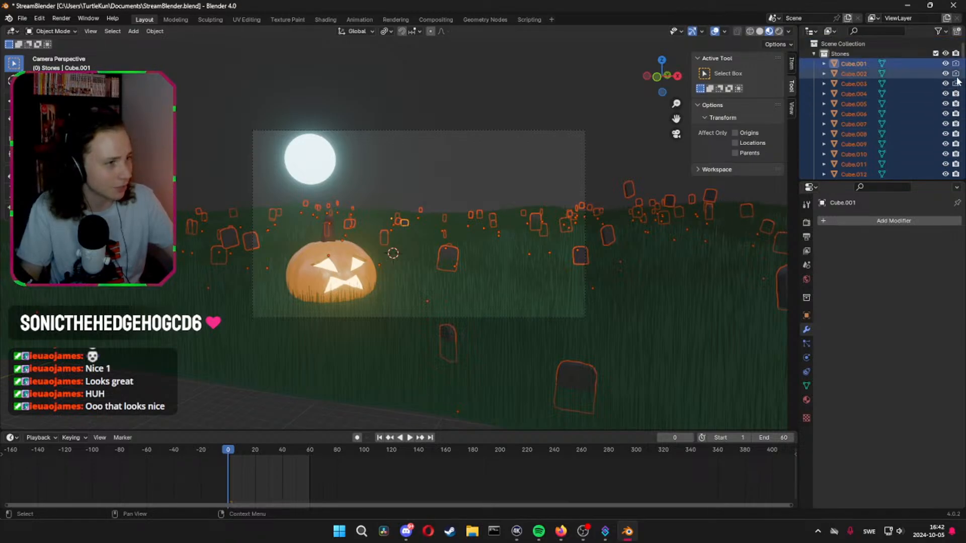
pyautogui.click(956, 84)
pyautogui.click(956, 74)
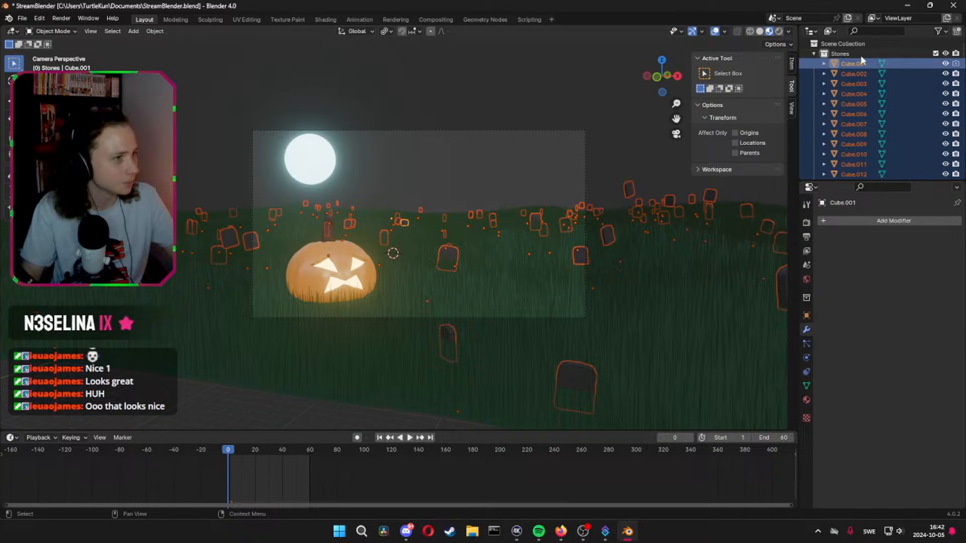
# Collapse the Stones collection in the outliner and toggle the collection's render visibility
pyautogui.click(638, 179)
pyautogui.click(814, 53)
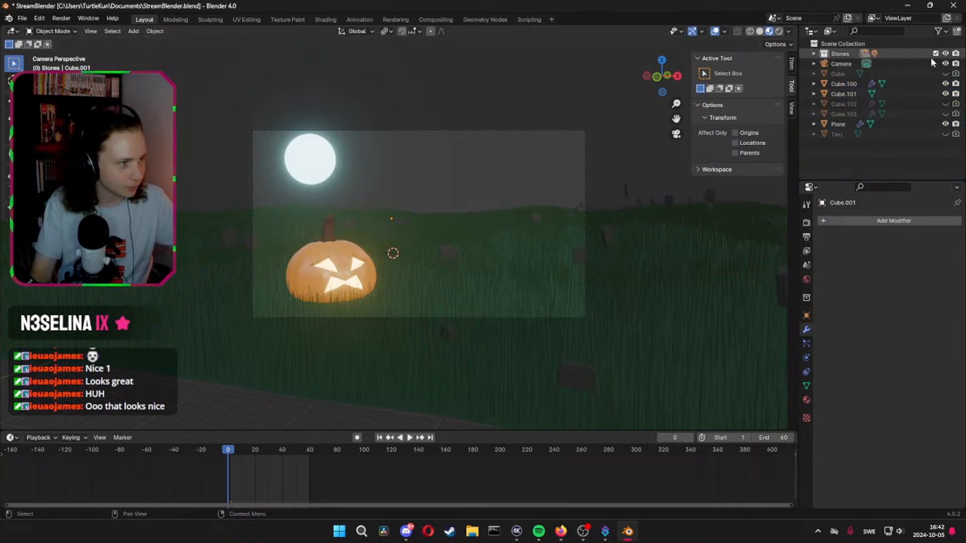
pyautogui.click(955, 53)
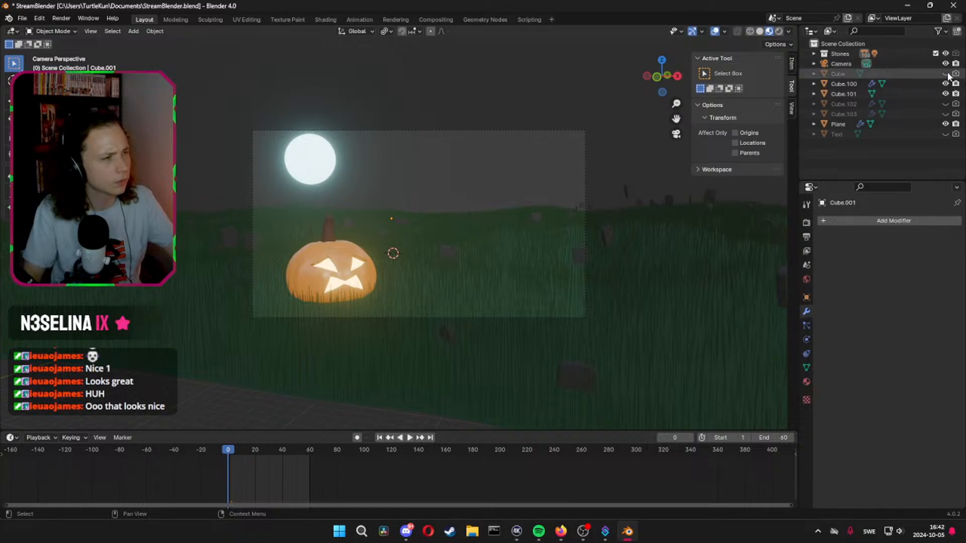
# Select the ground plane, play the animation to test the grass, and return to frame 0 with the file saved
pyautogui.click(500, 291)
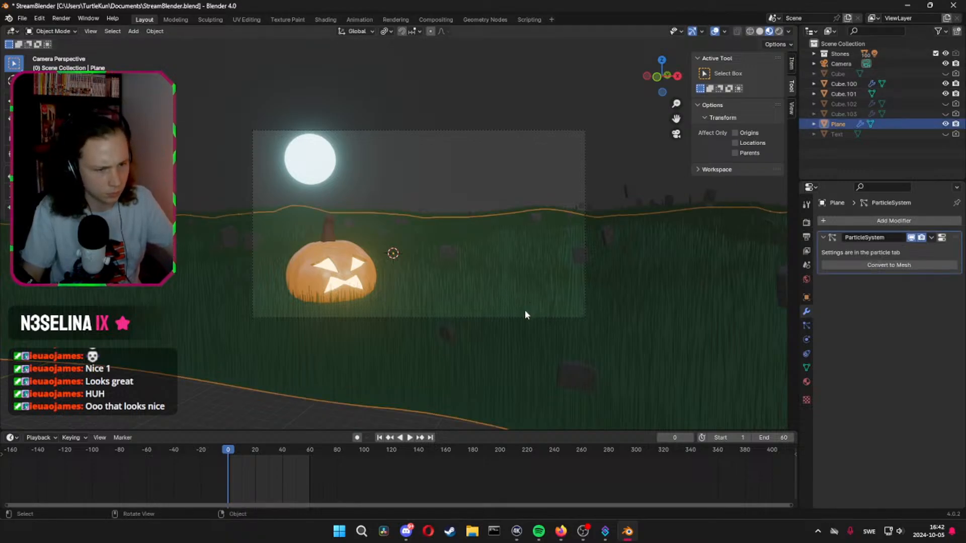
pyautogui.press('space')
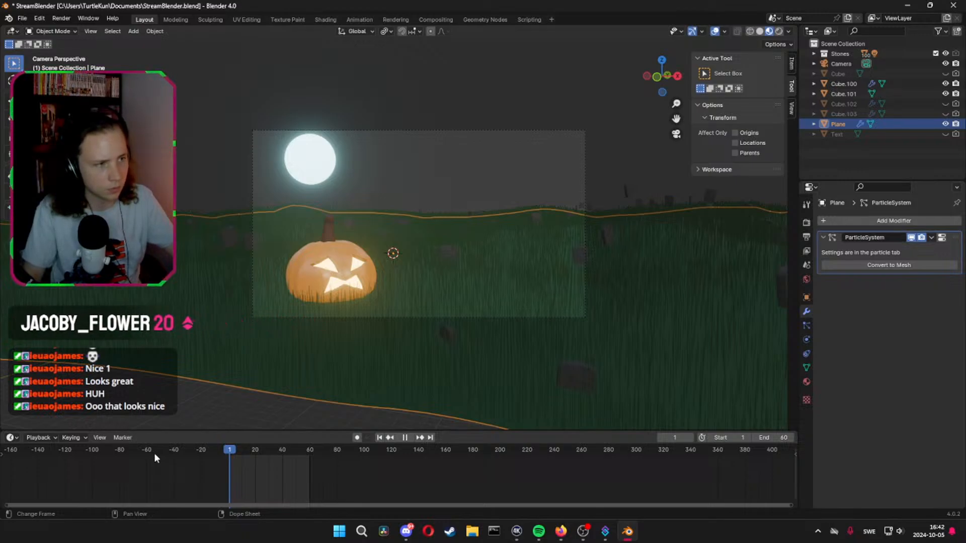
pyautogui.click(405, 438)
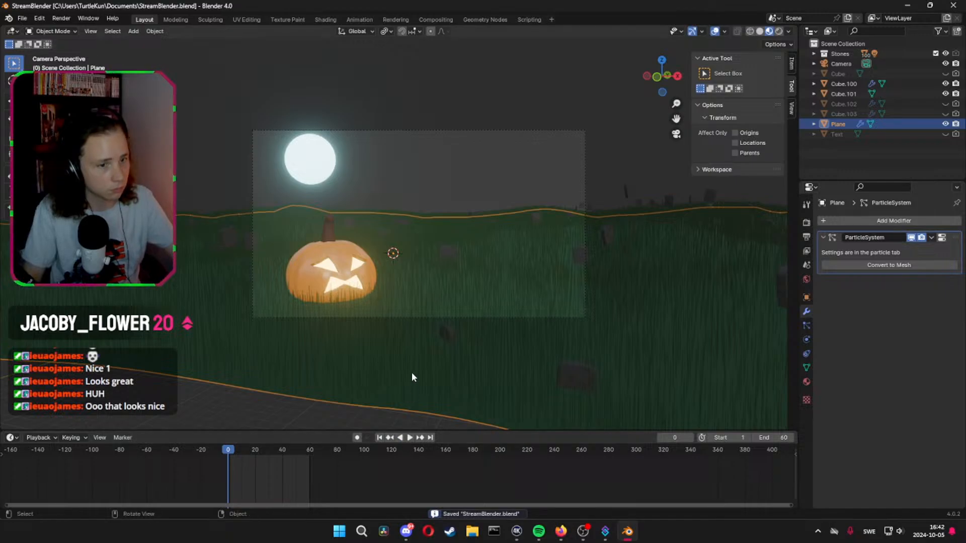
# Set the Brownian force of the ground plane's grass particles to 0.4 and save the file
pyautogui.click(442, 340)
pyautogui.click(807, 324)
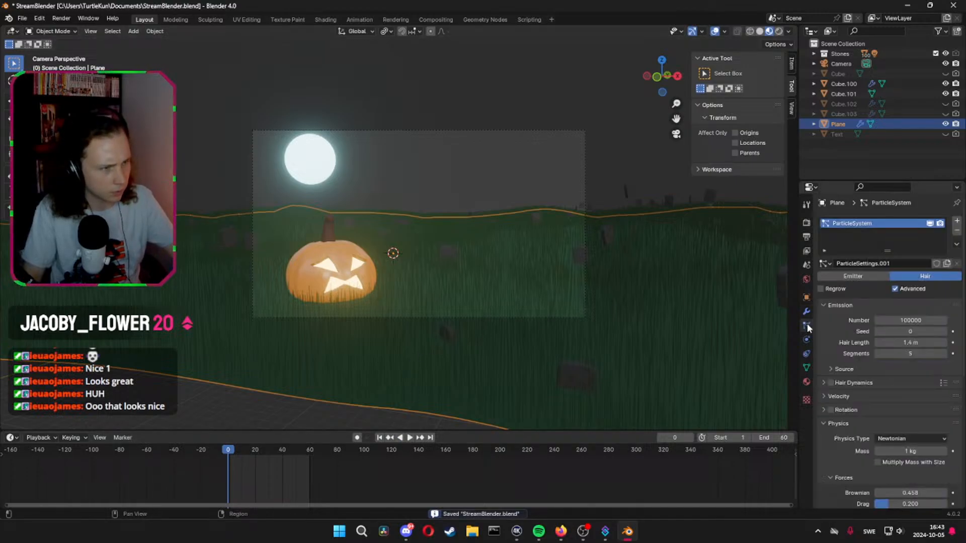
pyautogui.scroll(-5, 855, 336)
pyautogui.scroll(-4, 866, 350)
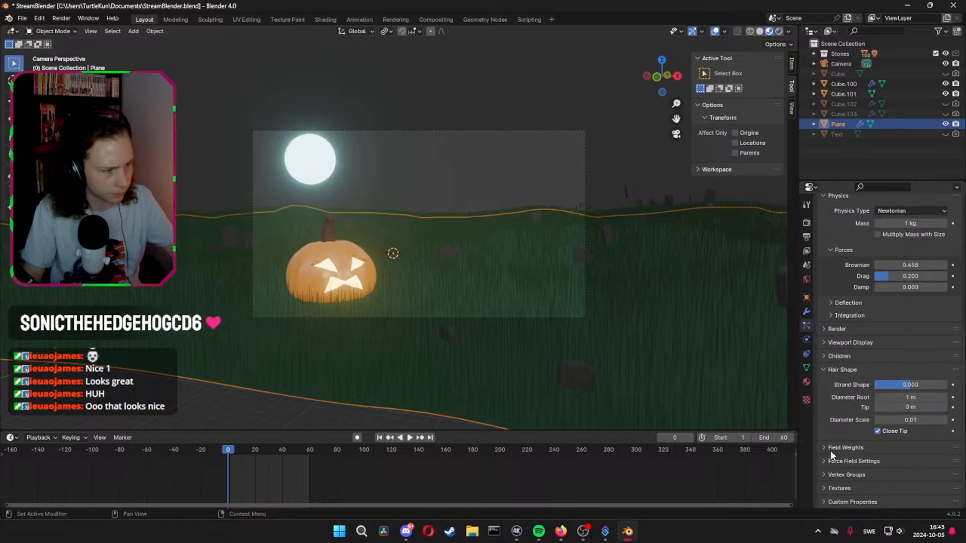
pyautogui.scroll(2, 844, 331)
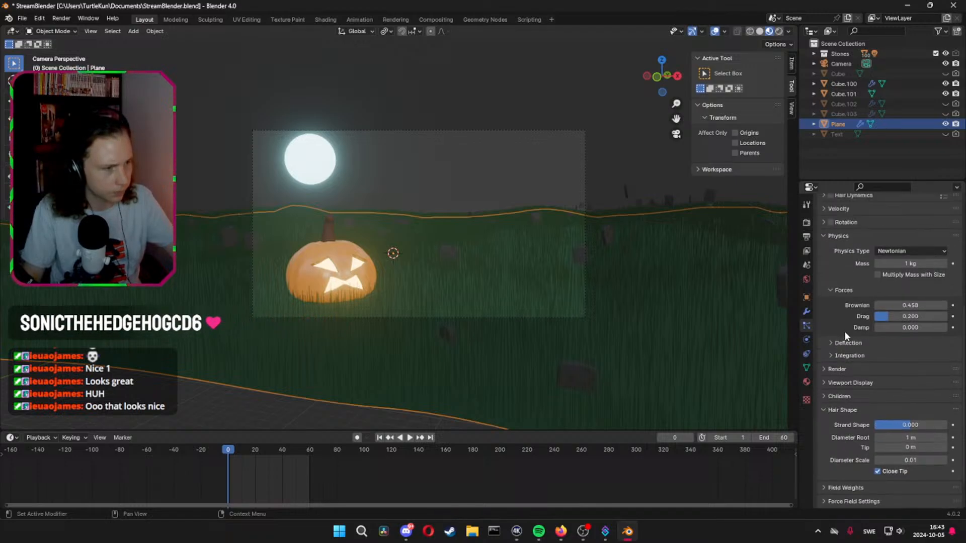
pyautogui.click(922, 305)
pyautogui.write('0.4')
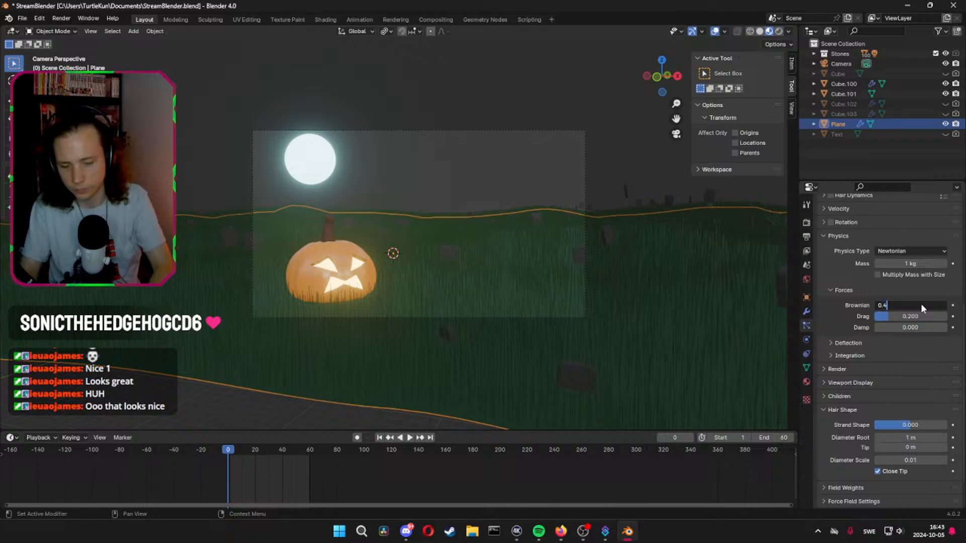
pyautogui.press('Return')
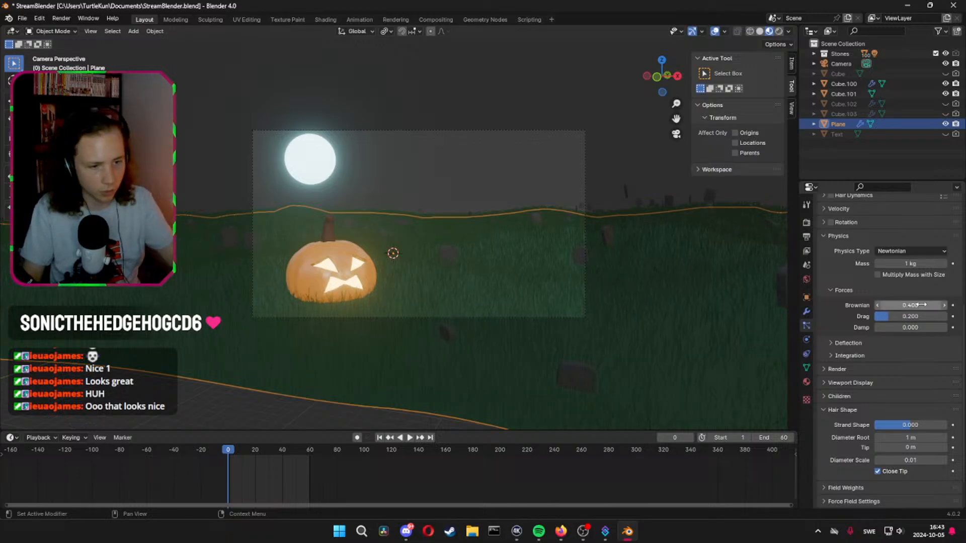
pyautogui.hotkey('ctrl', 's')
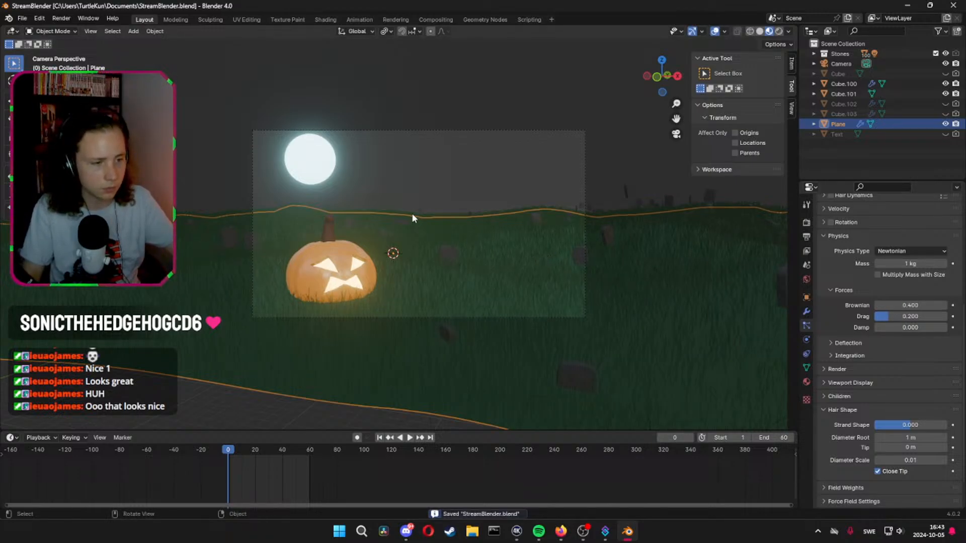
# Render the current frame to check the scene and close the render result
pyautogui.click(61, 18)
pyautogui.click(68, 28)
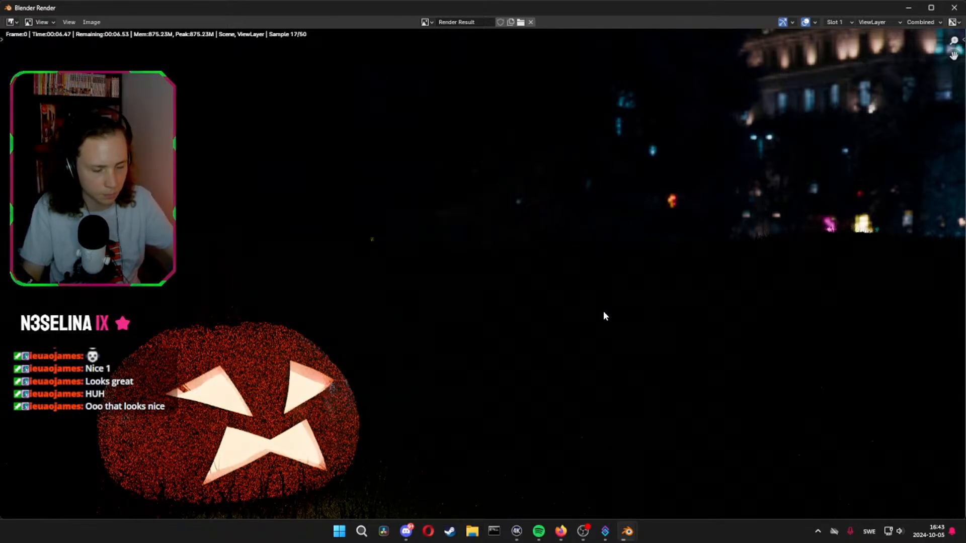
pyautogui.scroll(-2, 603, 312)
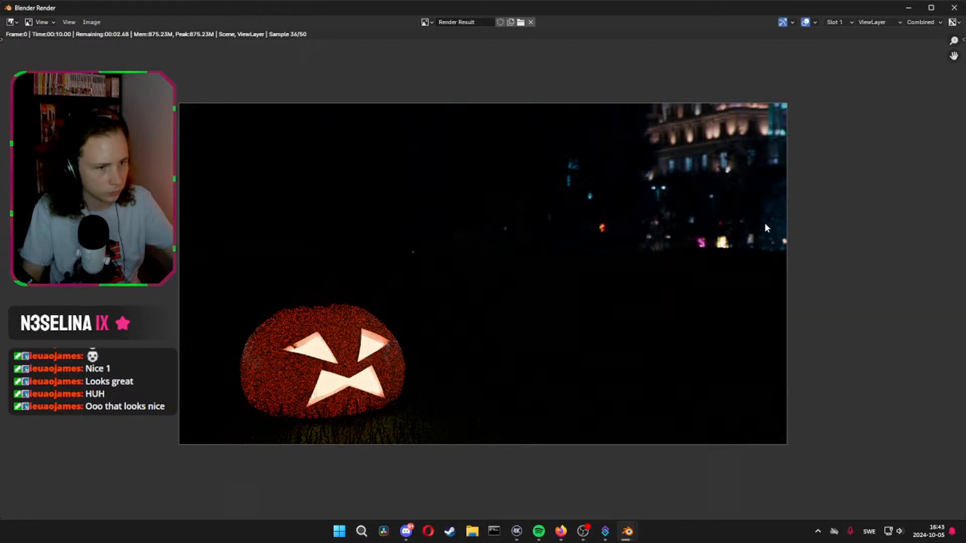
pyautogui.press('Escape')
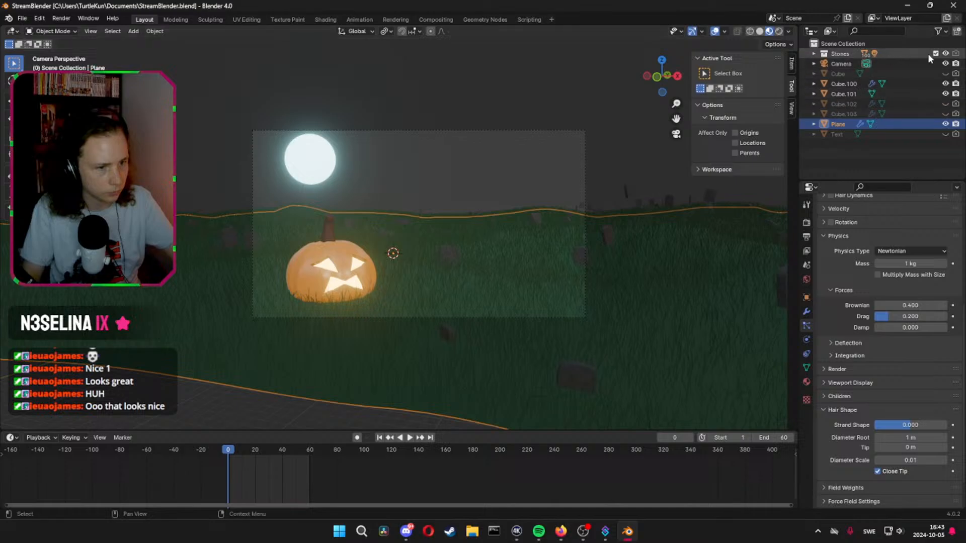
# Enable render visibility for the Stones collection, save the file, and render the frame to check the gravestones
pyautogui.click(956, 54)
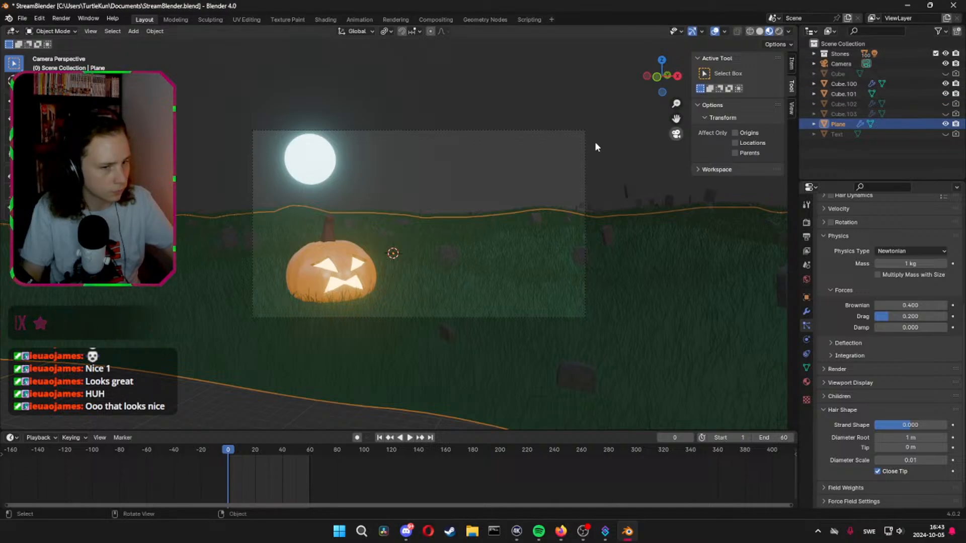
pyautogui.hotkey('ctrl', 's')
pyautogui.click(61, 19)
pyautogui.click(73, 31)
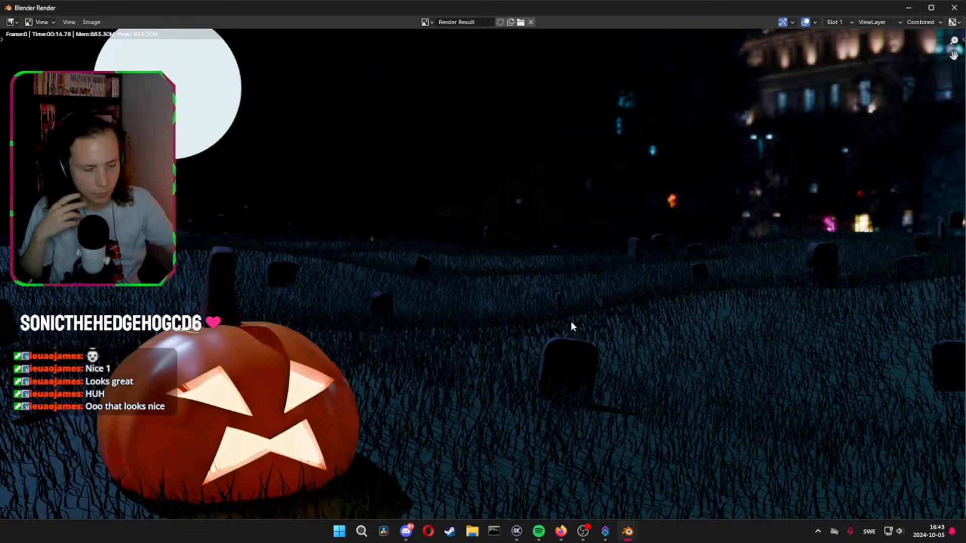
pyautogui.scroll(-2, 570, 322)
pyautogui.scroll(1, 572, 328)
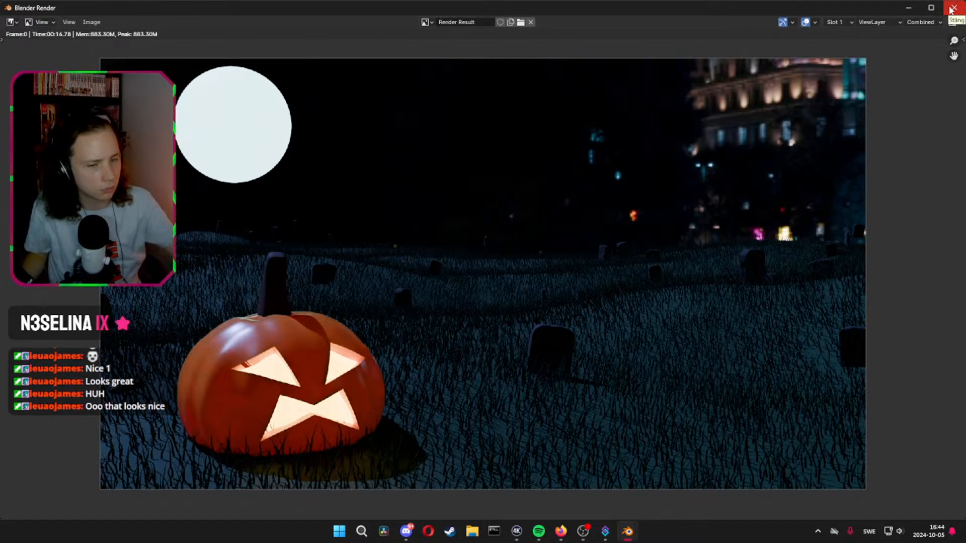
pyautogui.moveTo(828, 8); pyautogui.dragTo(965, 2)
# Raise the moon material's emission strength to 83.35 and render the frame to check the brightness
pyautogui.click(331, 168)
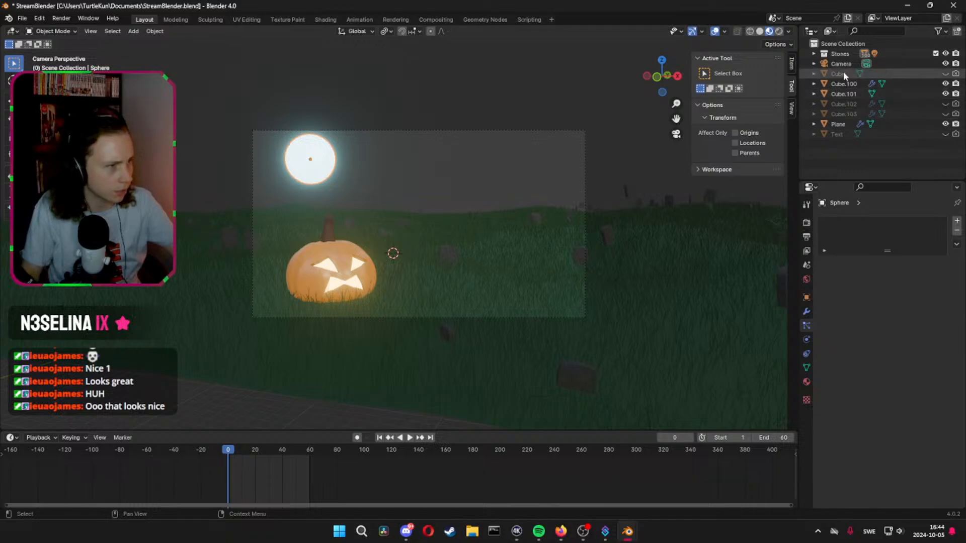
pyautogui.click(806, 383)
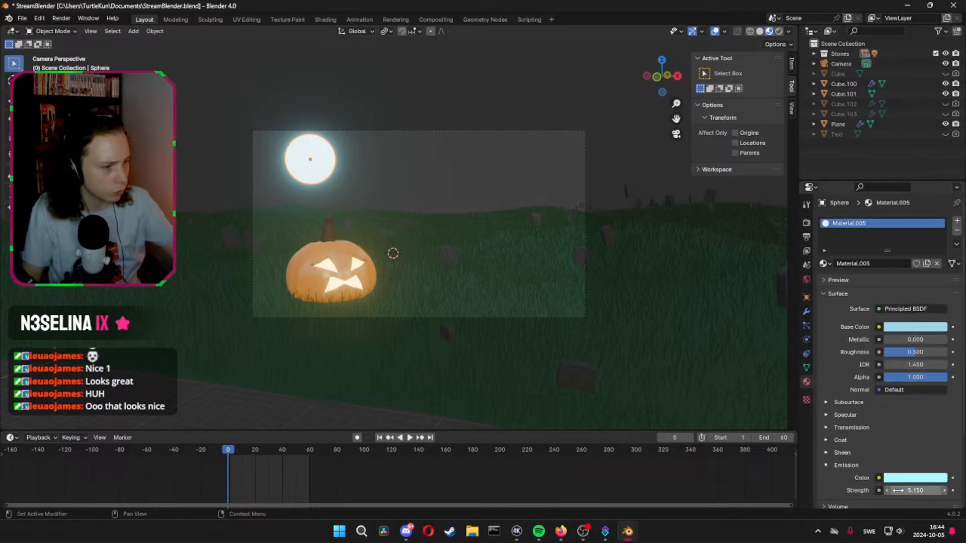
pyautogui.moveTo(905, 490); pyautogui.dragTo(955, 490)
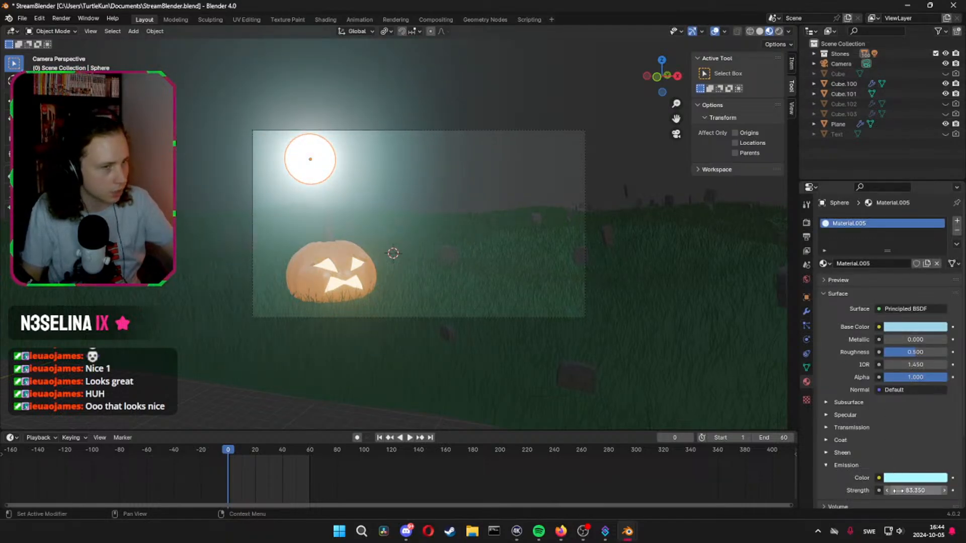
pyautogui.click(66, 18)
pyautogui.click(82, 31)
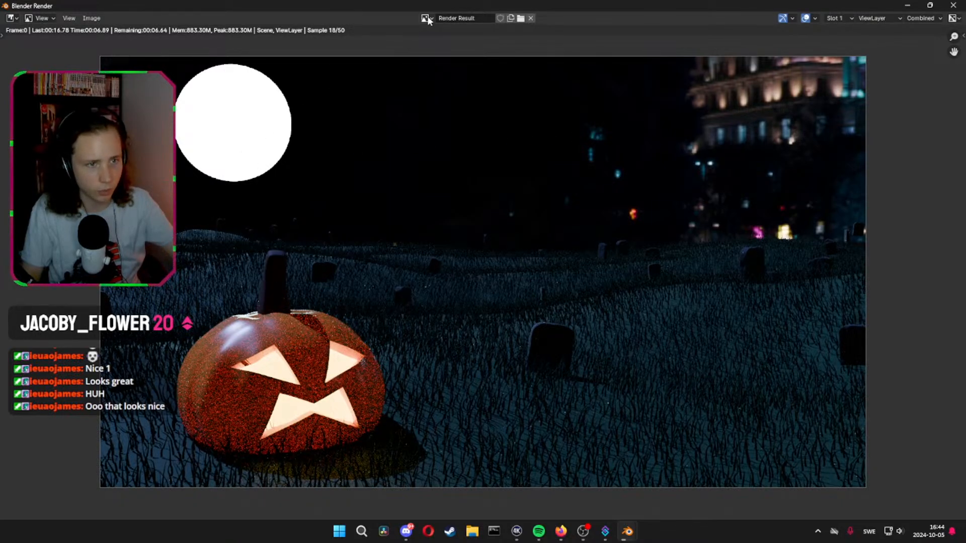
pyautogui.moveTo(571, 4); pyautogui.dragTo(965, 16)
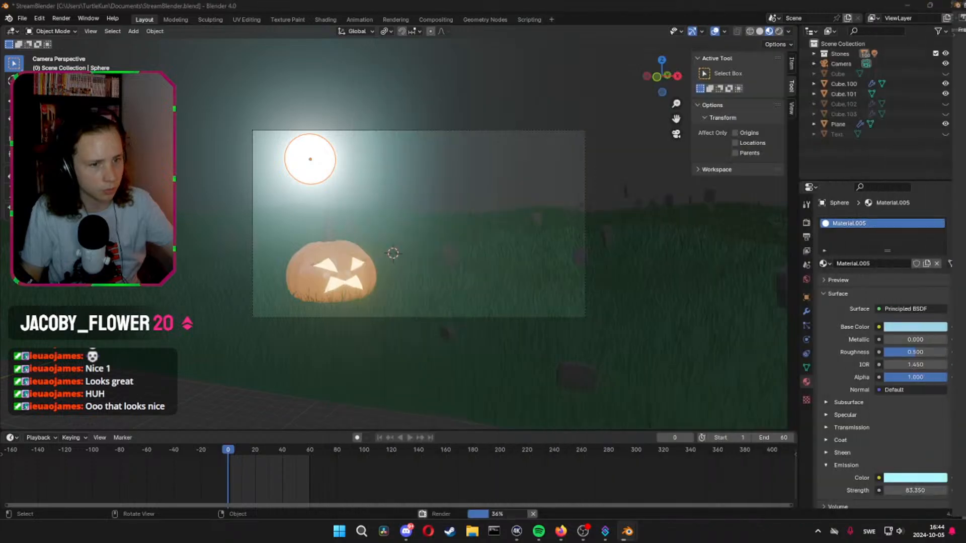
# Show the viewport in rendered shading, save the file, and raise the moon's emission strength to 2766.75
pyautogui.click(778, 31)
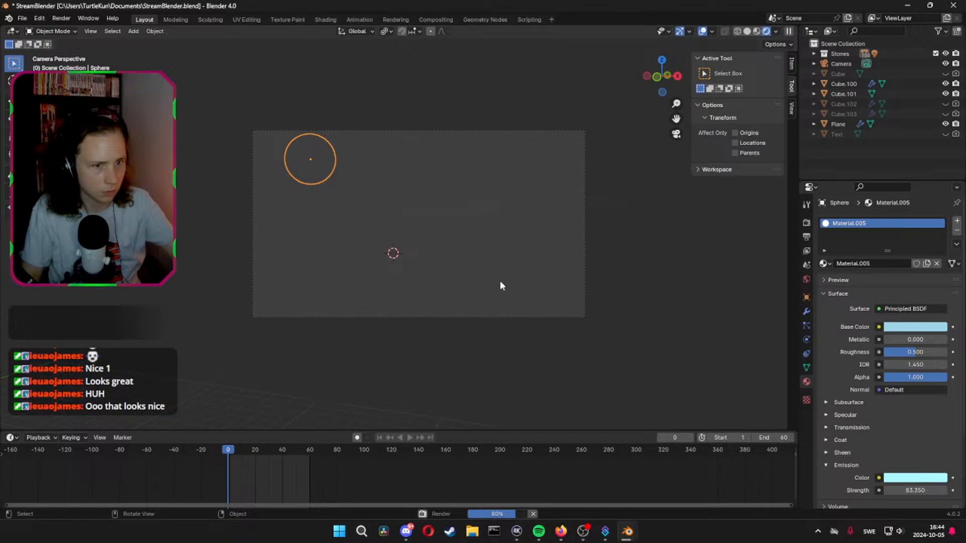
pyautogui.hotkey('ctrl', 's')
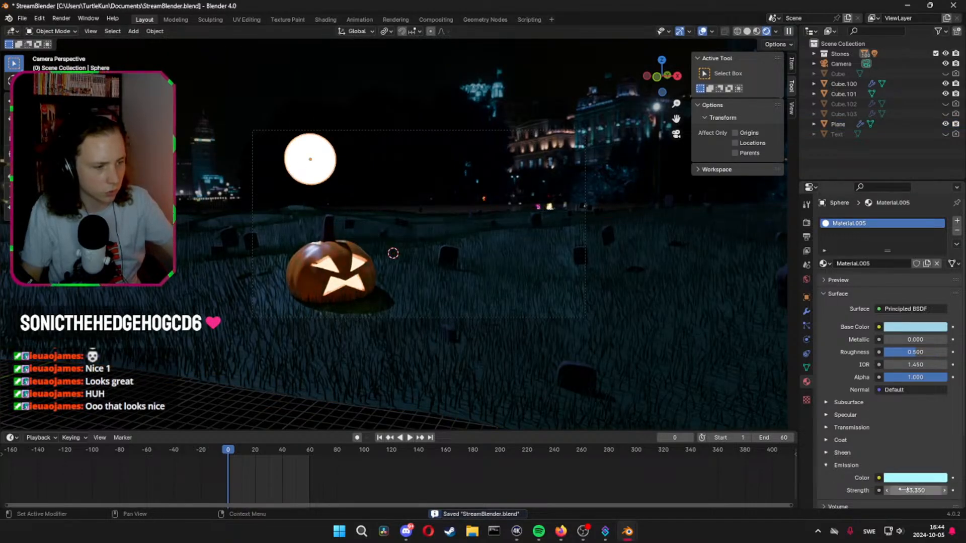
pyautogui.moveTo(905, 490); pyautogui.dragTo(965, 491)
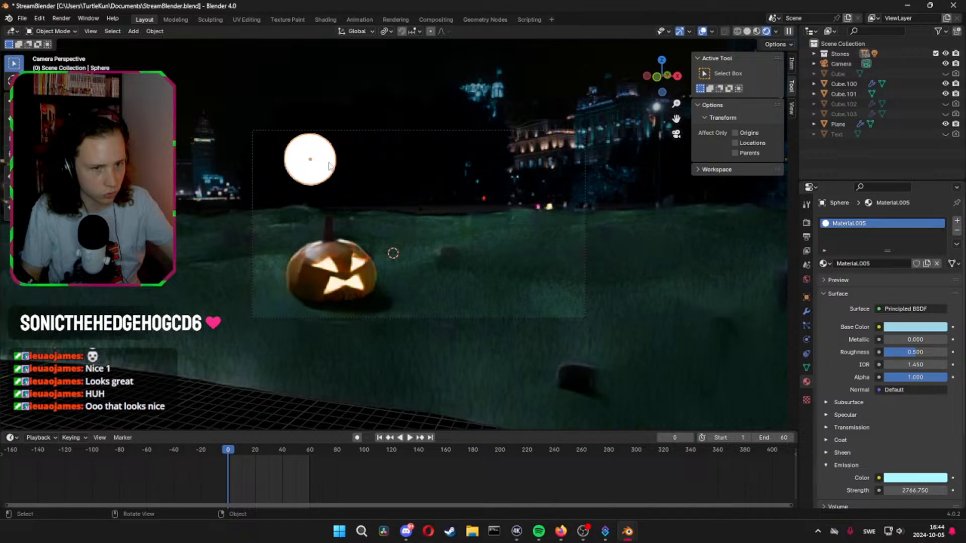
# Look through the Cycles render settings from Sampling to Film, and check the moon from another angle
pyautogui.click(807, 223)
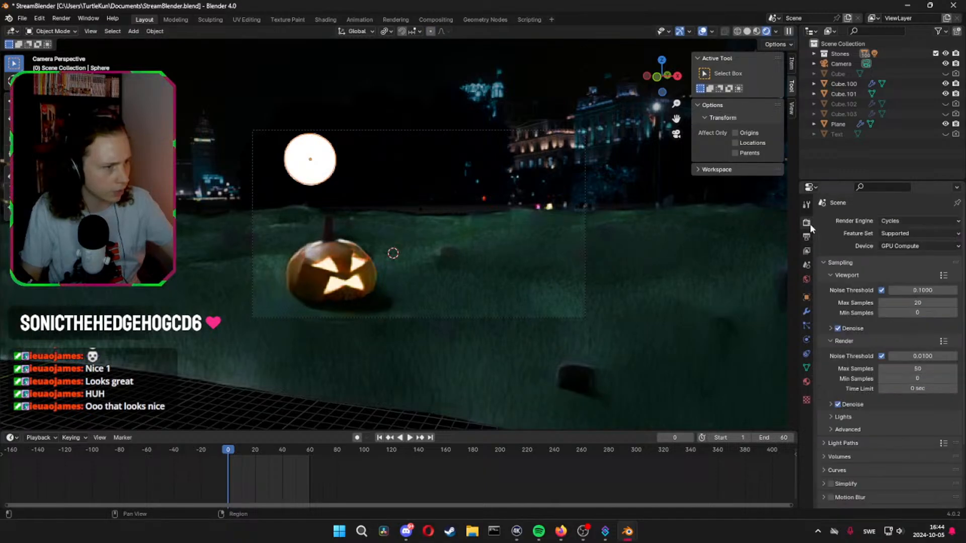
pyautogui.click(827, 264)
pyautogui.click(822, 275)
pyautogui.click(822, 275)
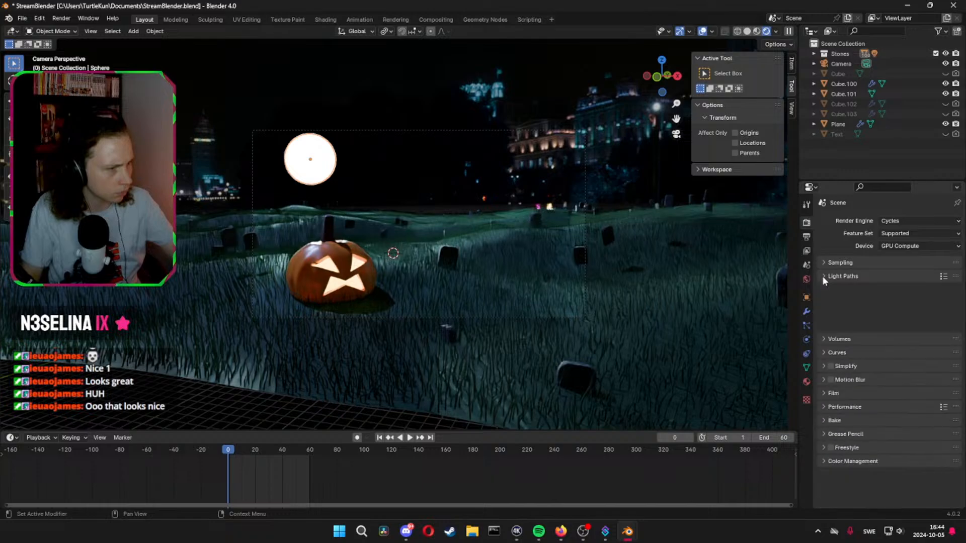
pyautogui.click(825, 289)
pyautogui.click(825, 289)
pyautogui.click(823, 301)
pyautogui.click(823, 302)
pyautogui.click(821, 313)
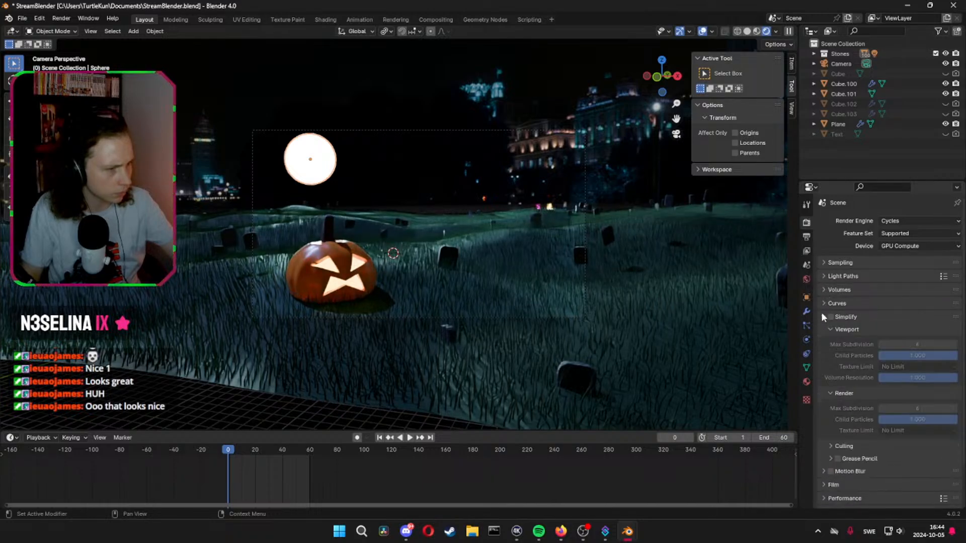
pyautogui.click(821, 316)
pyautogui.click(823, 330)
pyautogui.click(822, 330)
pyautogui.click(822, 344)
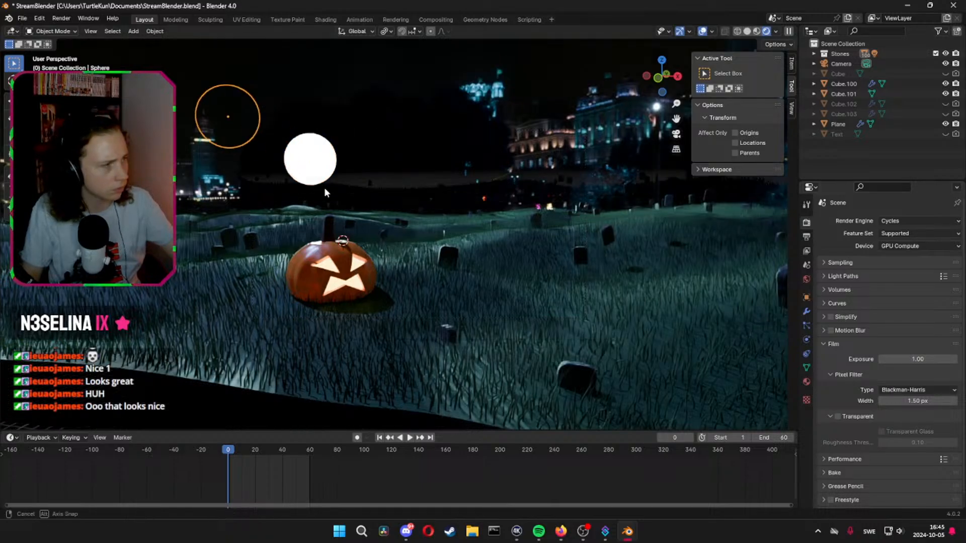
pyautogui.moveTo(324, 187); pyautogui.dragTo(611, 149, button='middle')
pyautogui.click(676, 134)
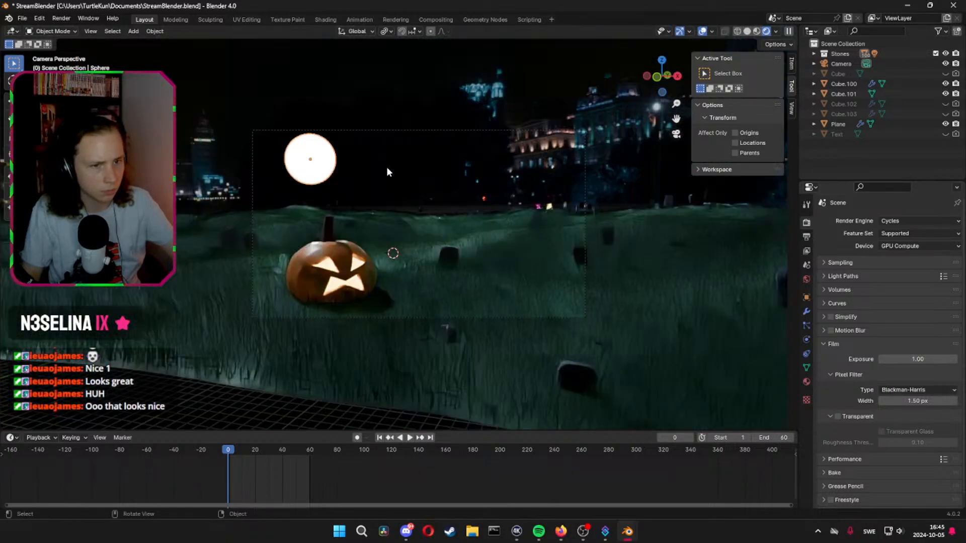
pyautogui.scroll(-1, 847, 377)
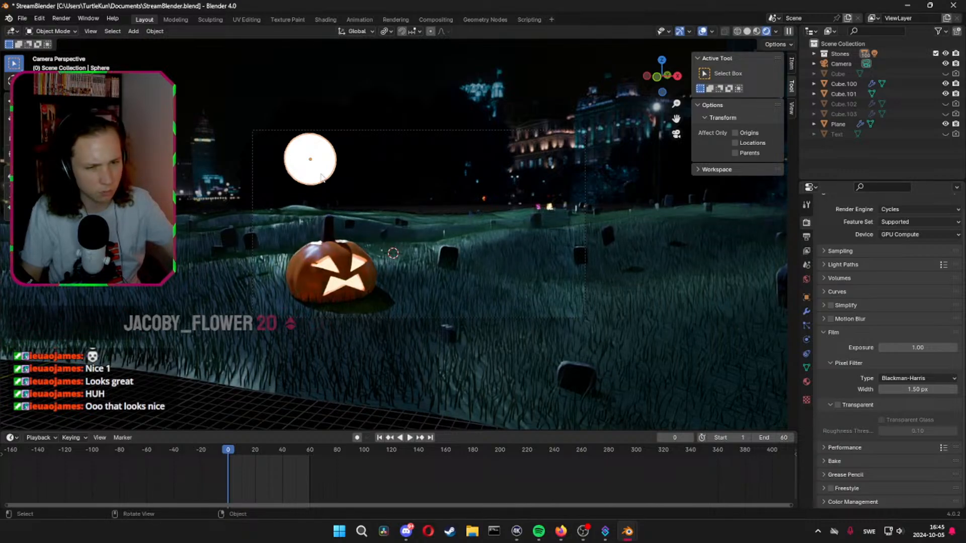
# Move the moon about -47.87 m along X and about -157.79 m along Y
pyautogui.press('g')
pyautogui.press('x')
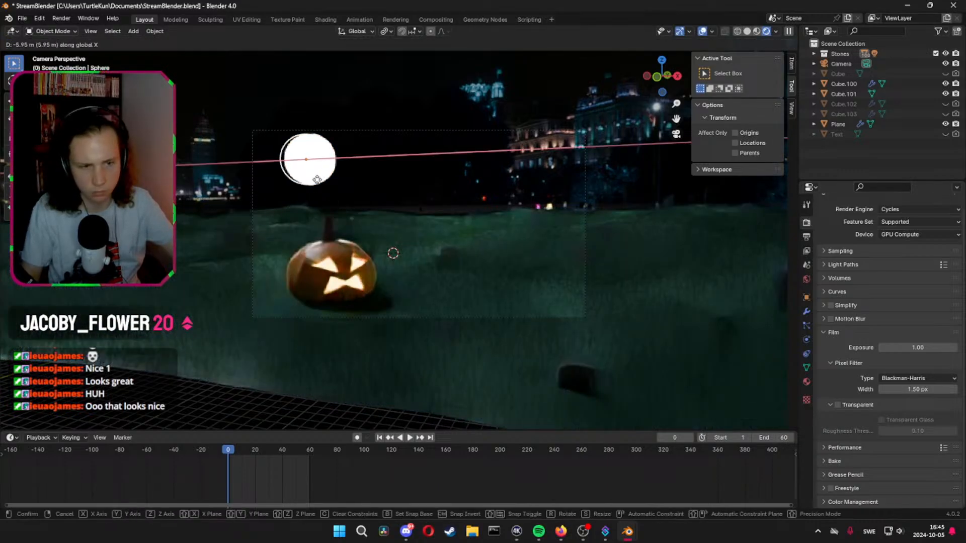
pyautogui.click(290, 206)
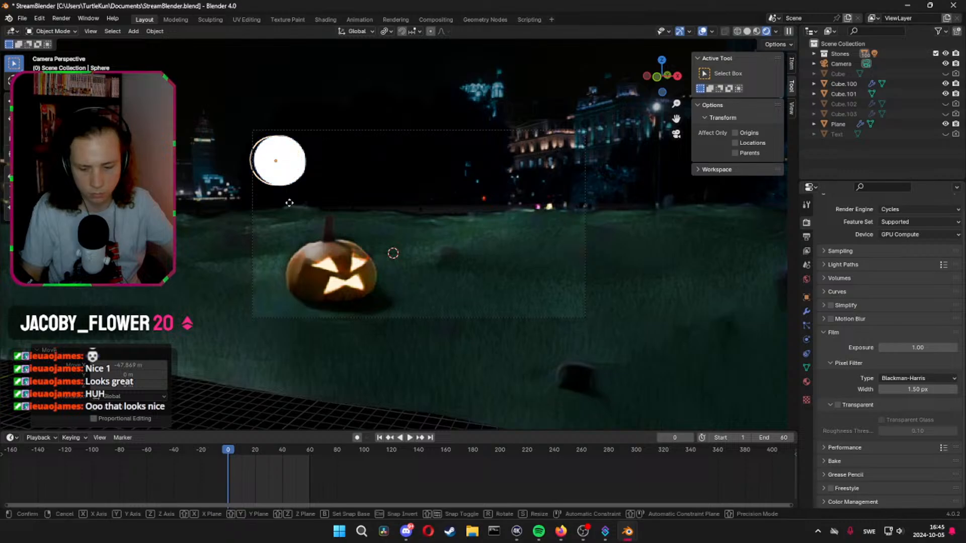
pyautogui.press('g')
pyautogui.press('y')
pyautogui.click(210, 285)
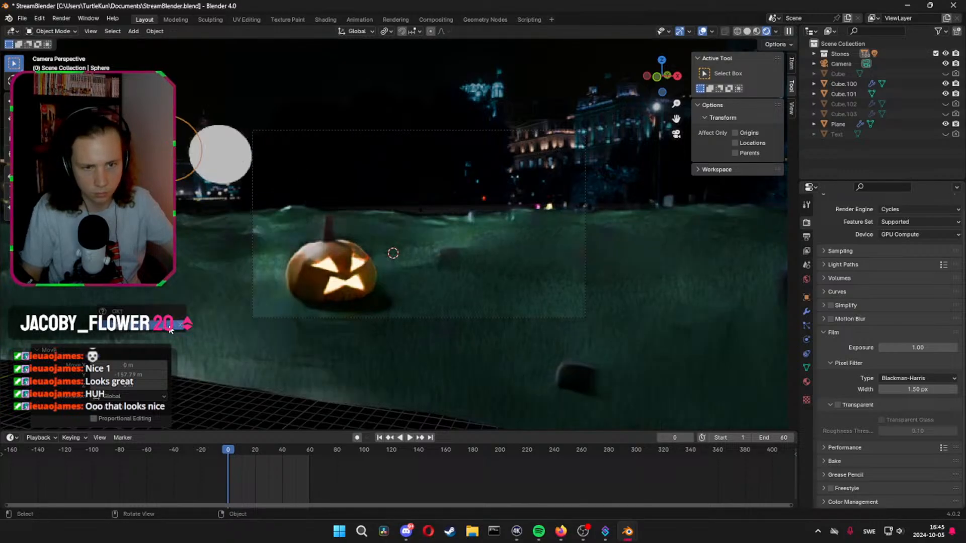
pyautogui.press('x')
pyautogui.rightClick(421, 224)
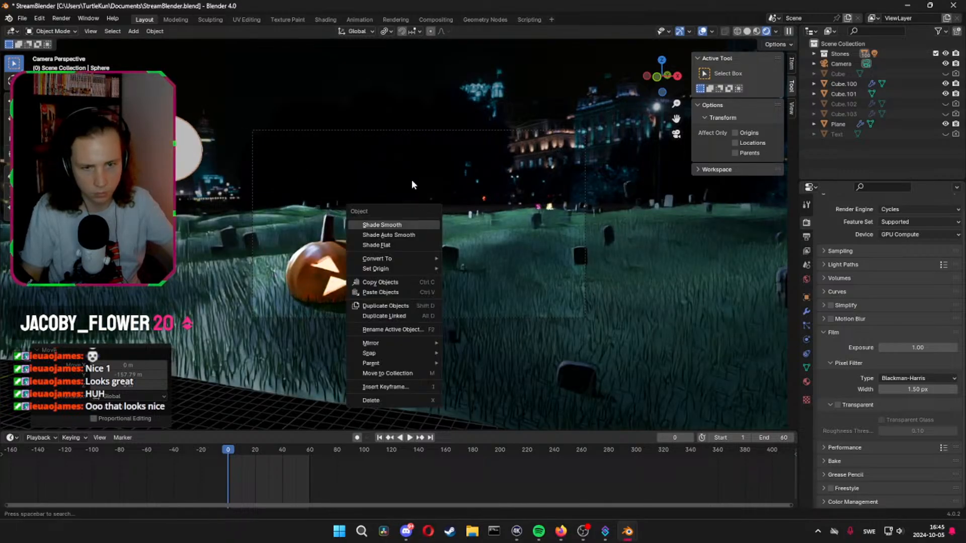
pyautogui.click(369, 113)
pyautogui.press('x')
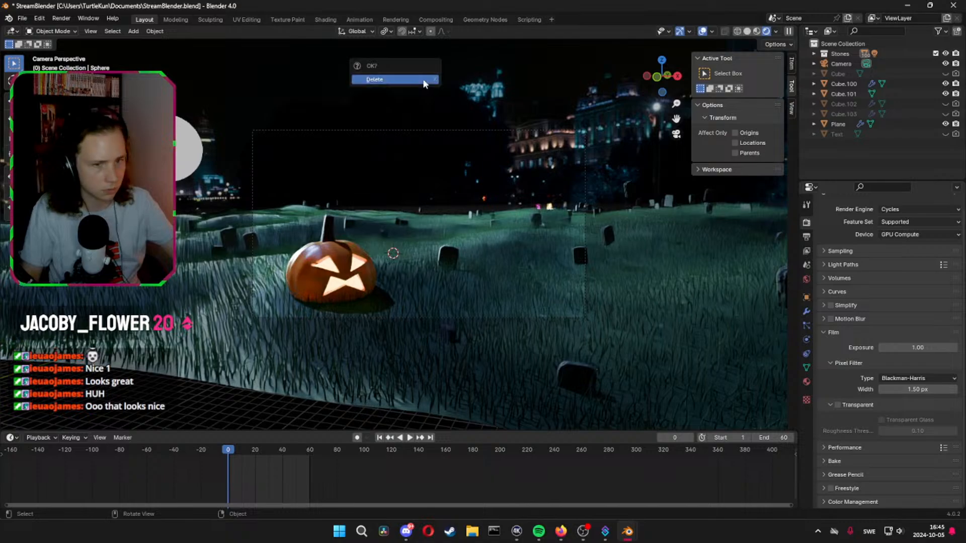
pyautogui.rightClick(236, 219)
pyautogui.press('x')
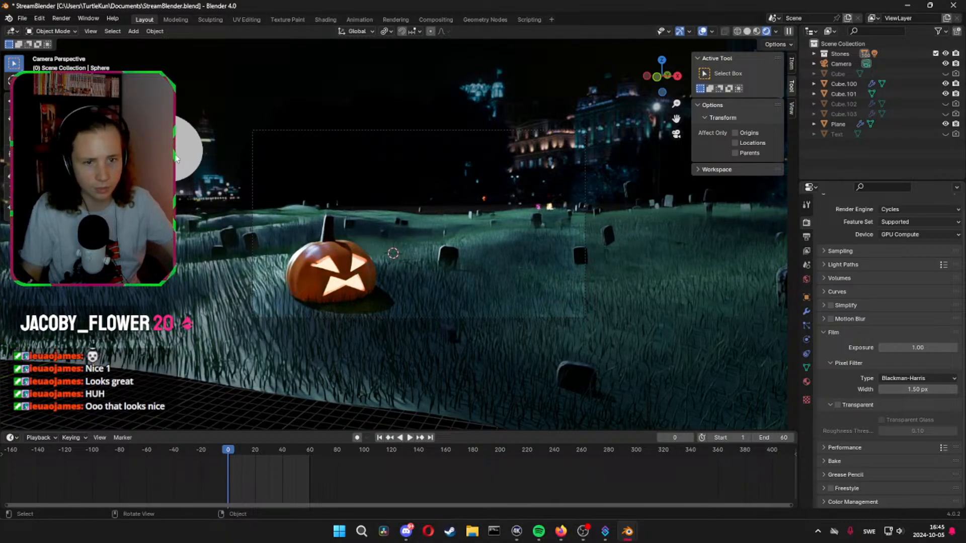
# Move the moon about 124.5 m along X, back toward the camera frame, and return to the camera view
pyautogui.moveTo(453, 146); pyautogui.dragTo(214, 126, button='middle')
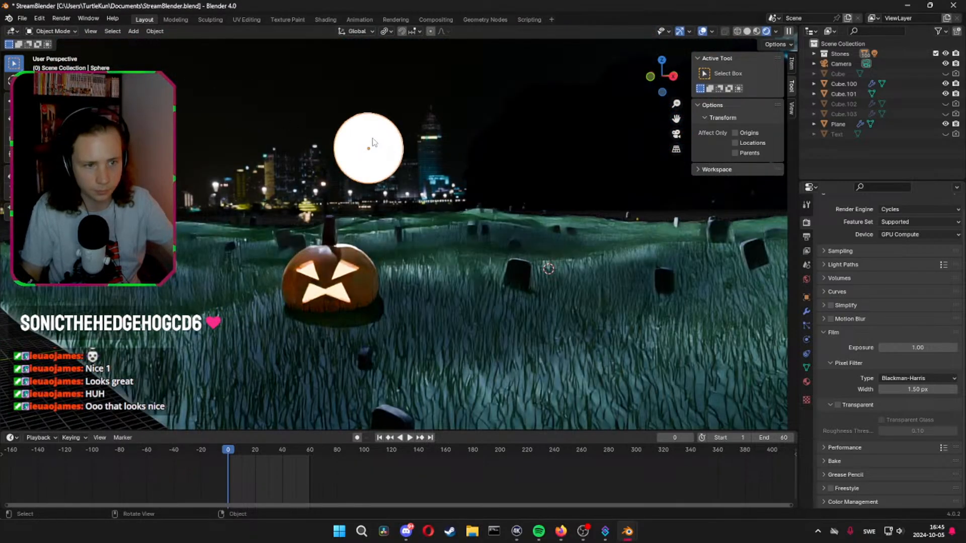
pyautogui.press('g')
pyautogui.press('y')
pyautogui.press('x')
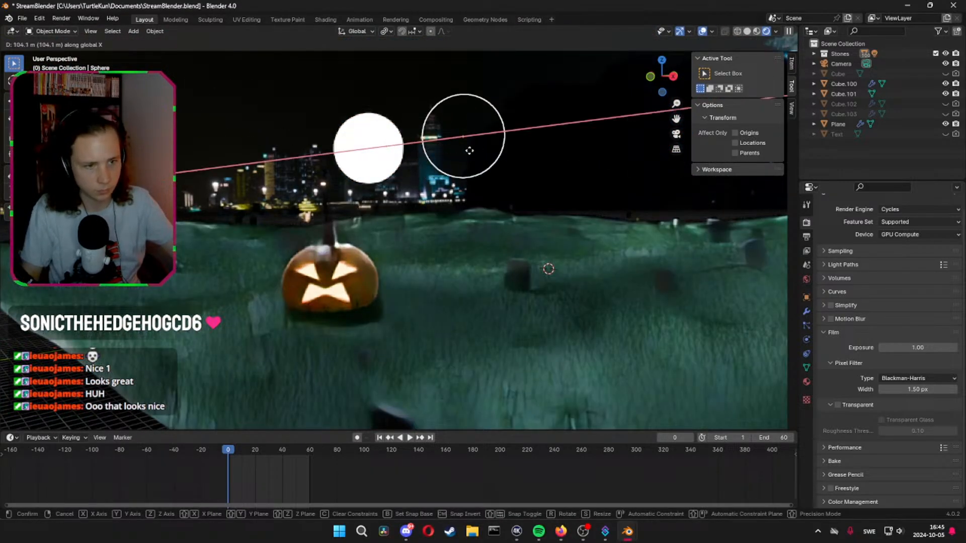
pyautogui.click(486, 117)
pyautogui.click(676, 134)
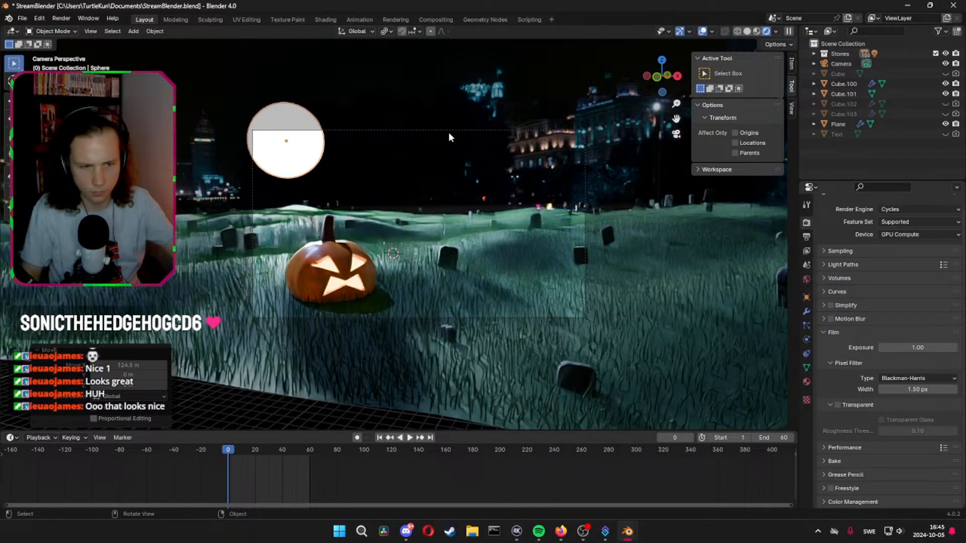
# Set the moon material's emission strength to 1000
pyautogui.click(806, 382)
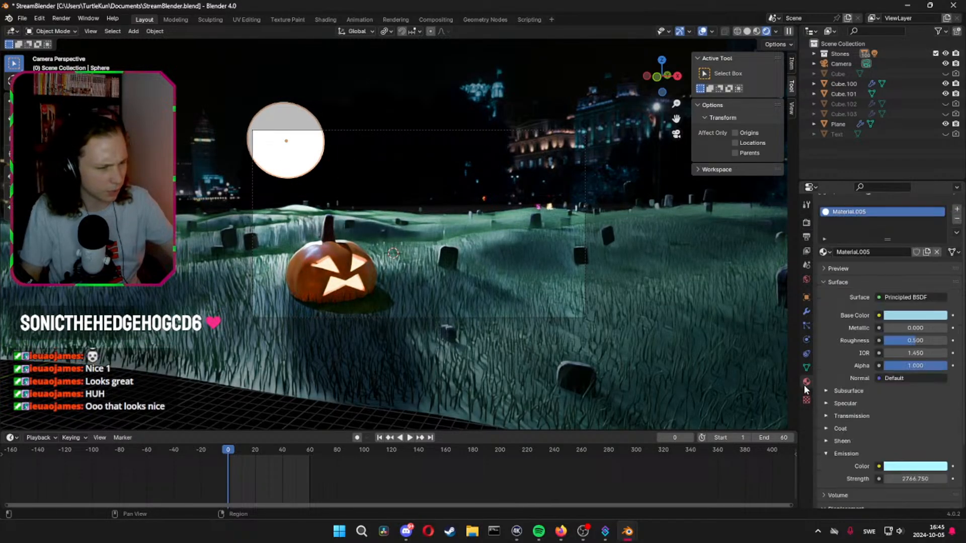
pyautogui.click(917, 478)
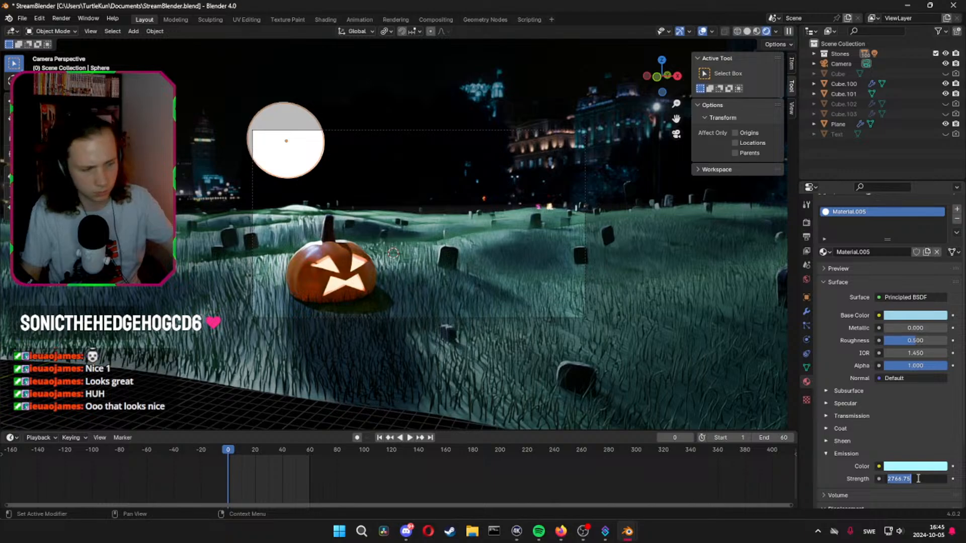
pyautogui.write('1000')
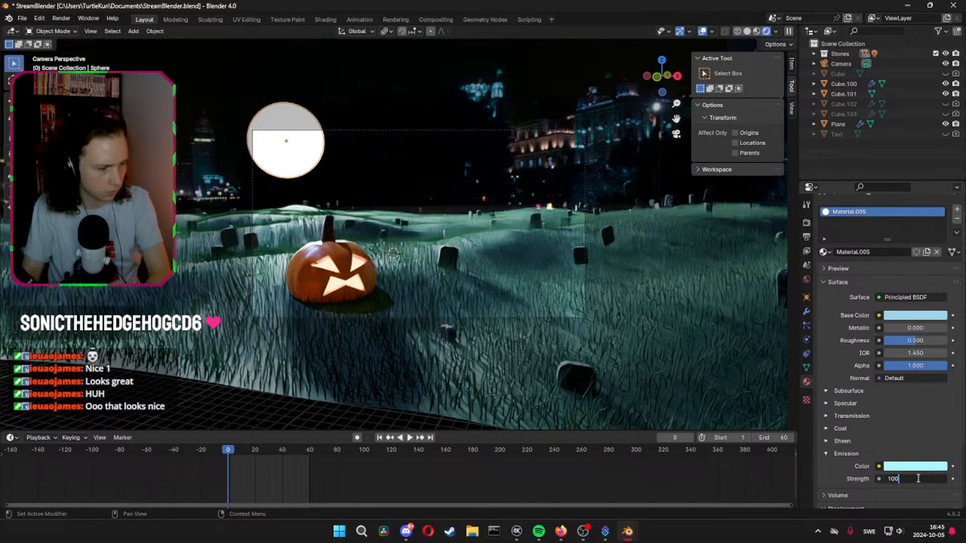
pyautogui.press('Return')
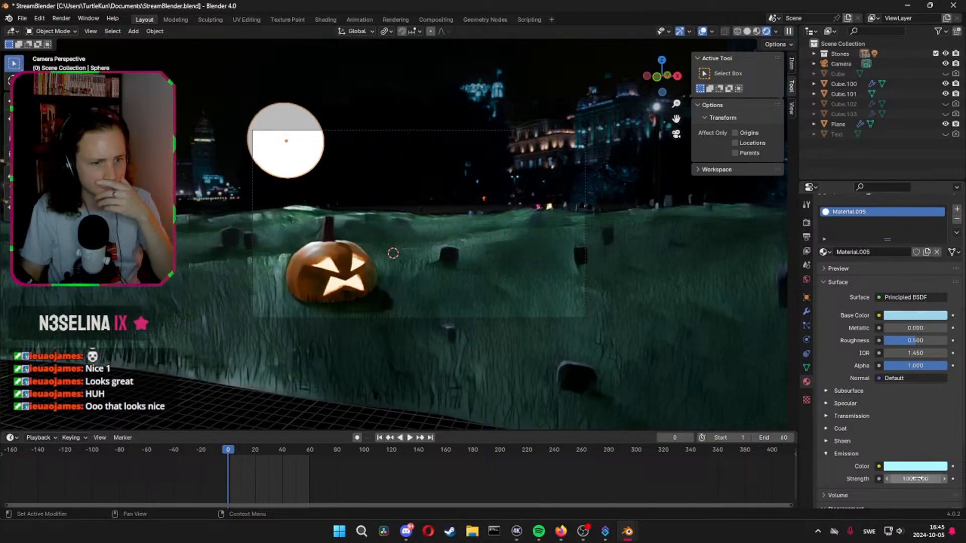
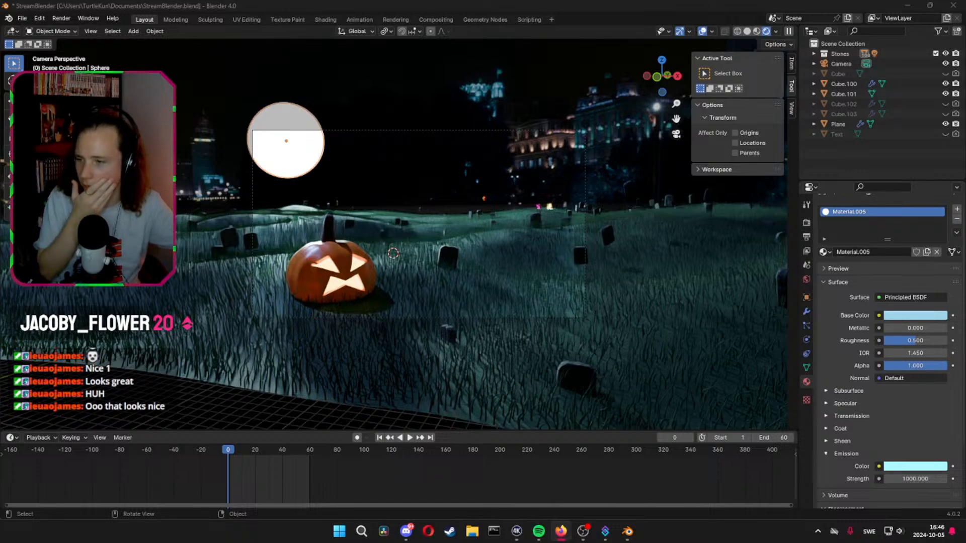
# Enable compositing nodes for the scene and spread the Render Layers and Composite nodes apart to make room between them
pyautogui.click(436, 19)
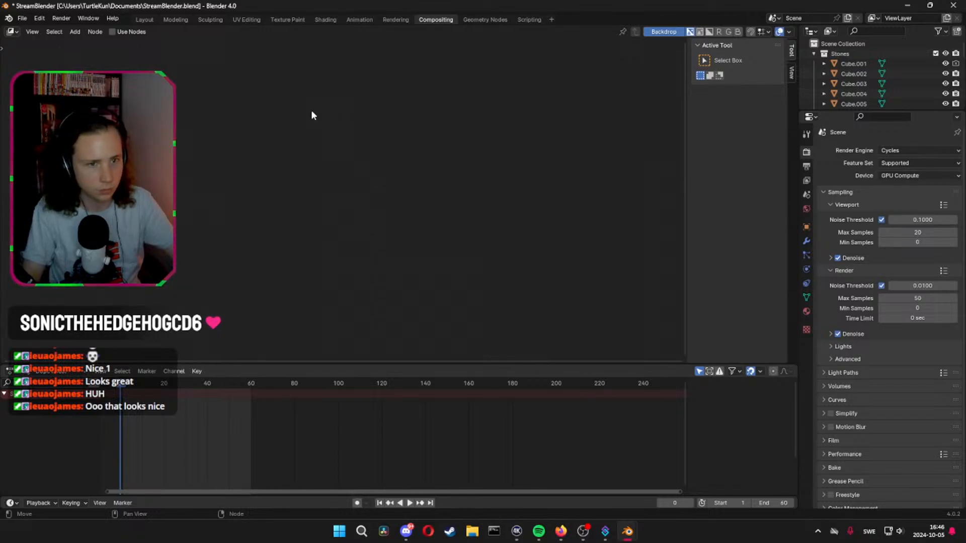
pyautogui.click(121, 34)
pyautogui.moveTo(409, 143); pyautogui.dragTo(505, 192)
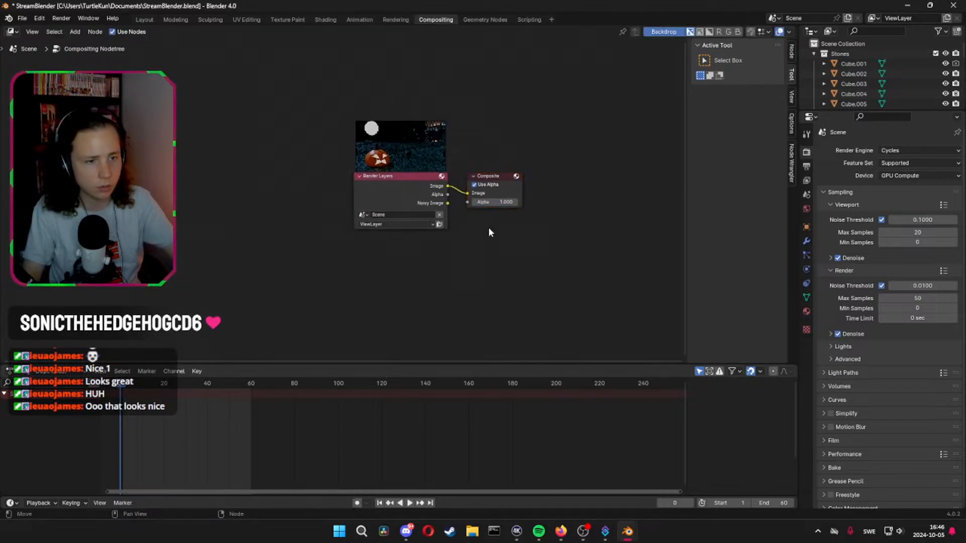
pyautogui.click(405, 191)
pyautogui.moveTo(405, 191); pyautogui.dragTo(190, 191)
pyautogui.moveTo(302, 231); pyautogui.dragTo(325, 229, button='middle')
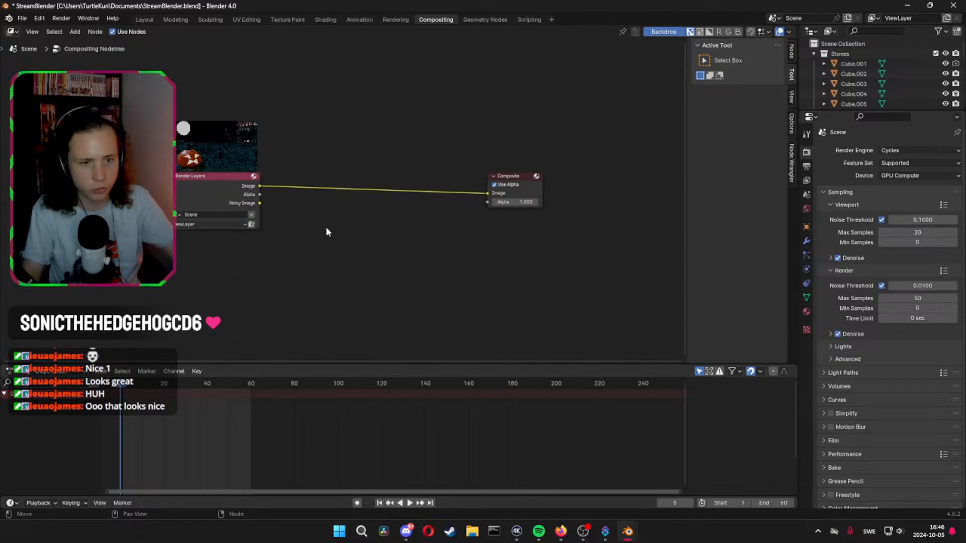
pyautogui.hotkey('shift', 'a')
pyautogui.click(325, 229)
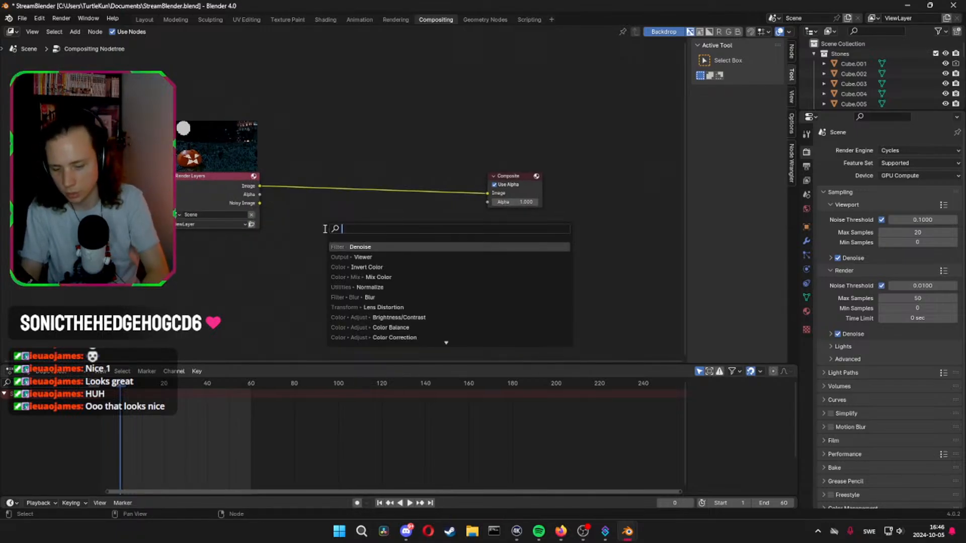
pyautogui.write('bloom')
pyautogui.press('BackSpace')
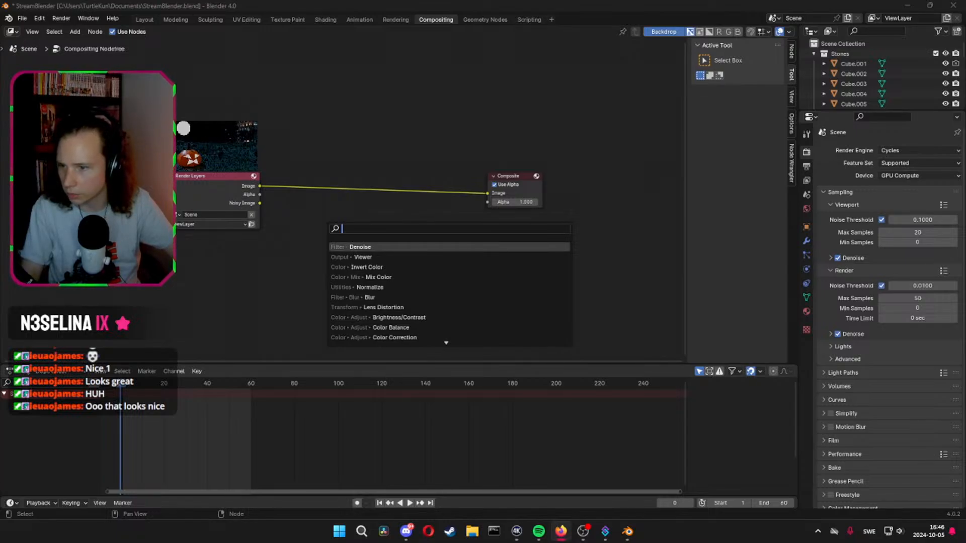
pyautogui.click(371, 221)
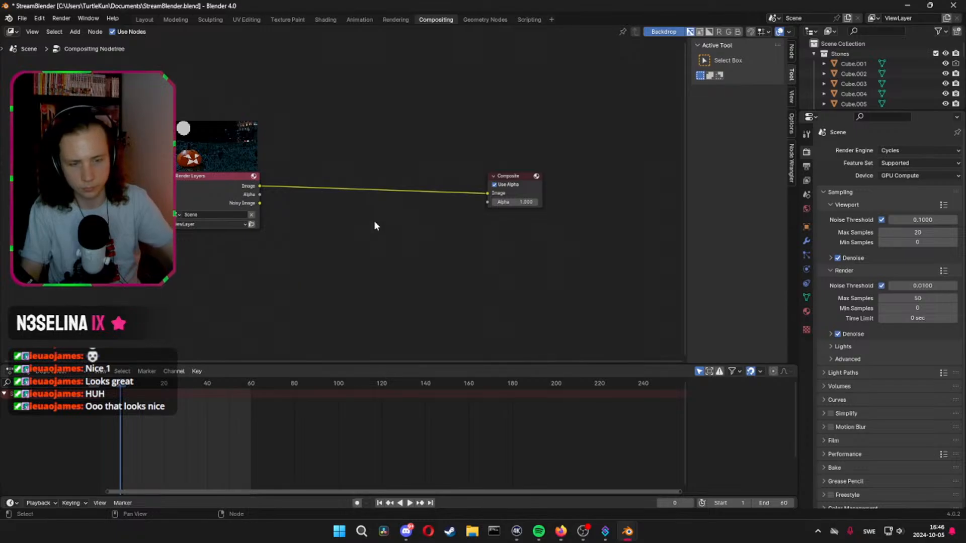
# Insert a Glare node between the Render Layers and Composite nodes and set its glare type to Fog Glow
pyautogui.hotkey('shift', 'a')
pyautogui.hotkey('shift', 'a')
pyautogui.write('glo')
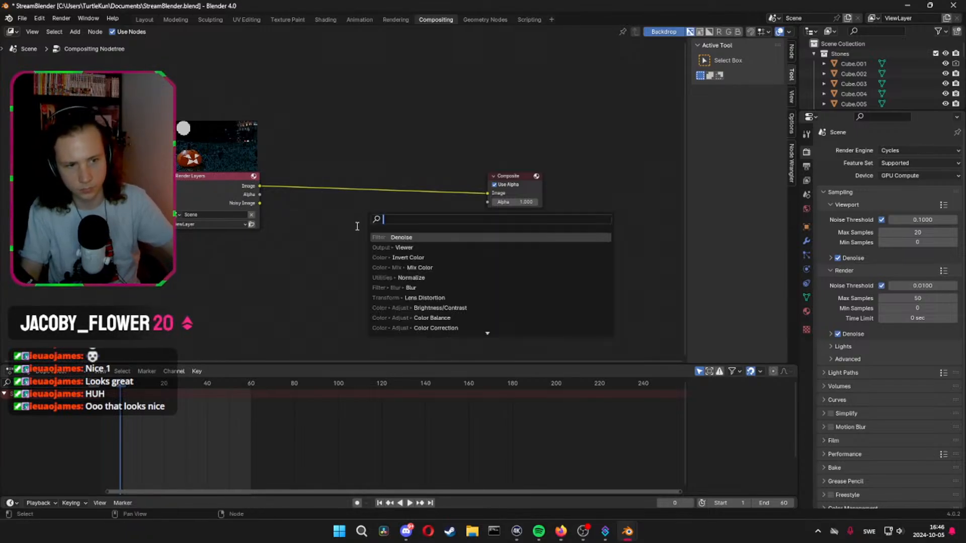
pyautogui.press('Return')
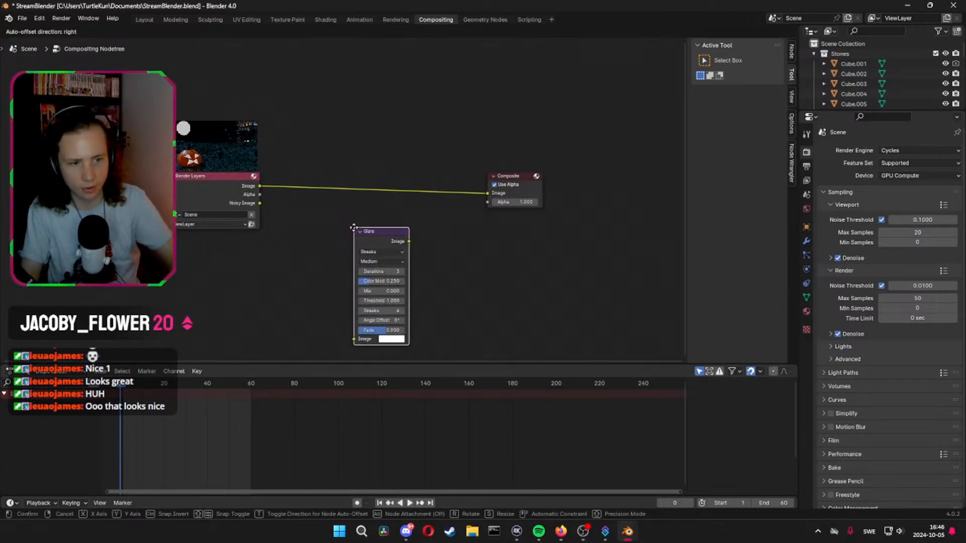
pyautogui.click(392, 183)
pyautogui.click(394, 182)
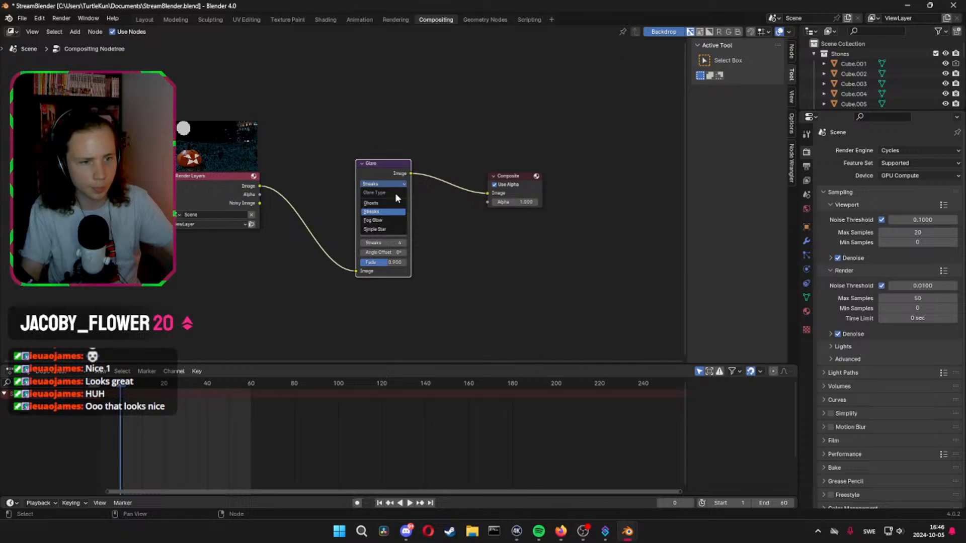
pyautogui.click(388, 219)
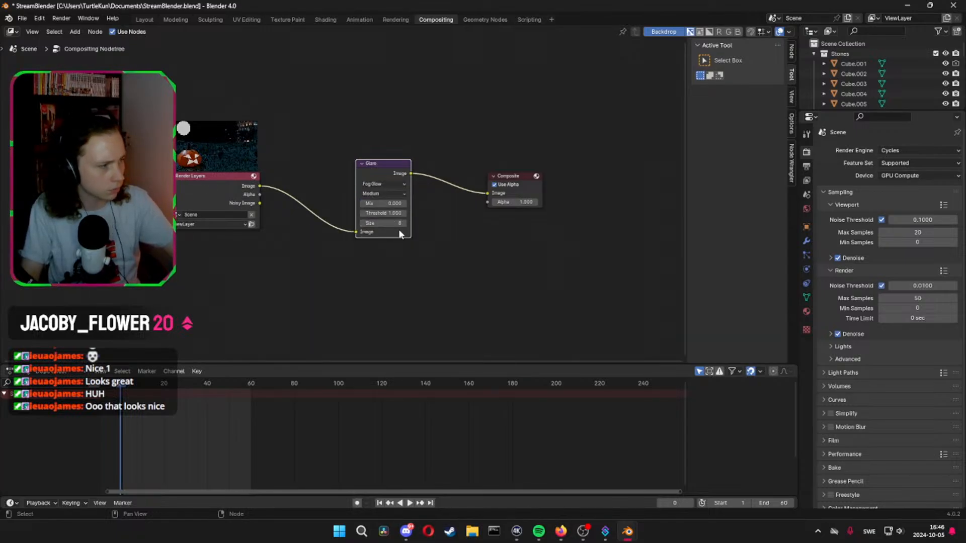
# Examine the glow around the moon and the pumpkin's face in the render result
pyautogui.moveTo(965, 75); pyautogui.dragTo(411, 2)
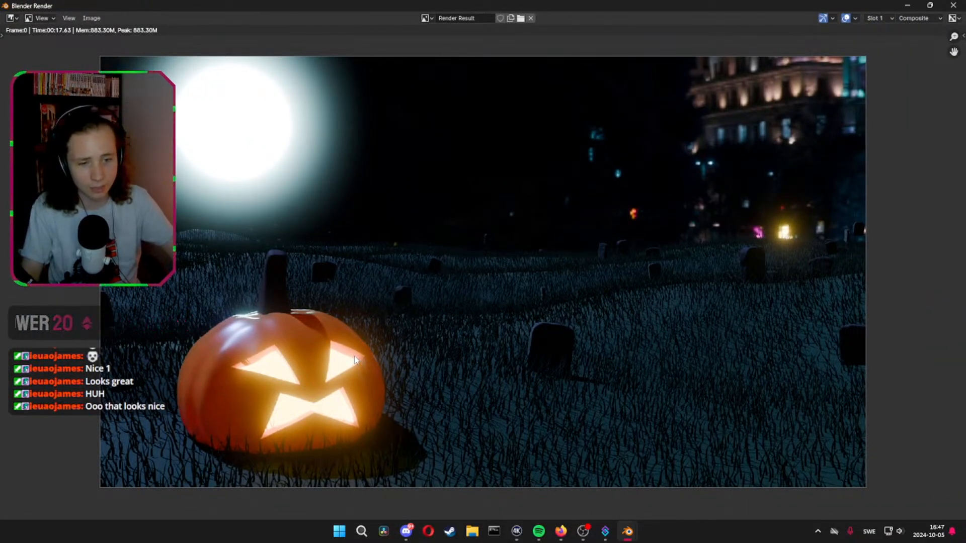
pyautogui.click(582, 538)
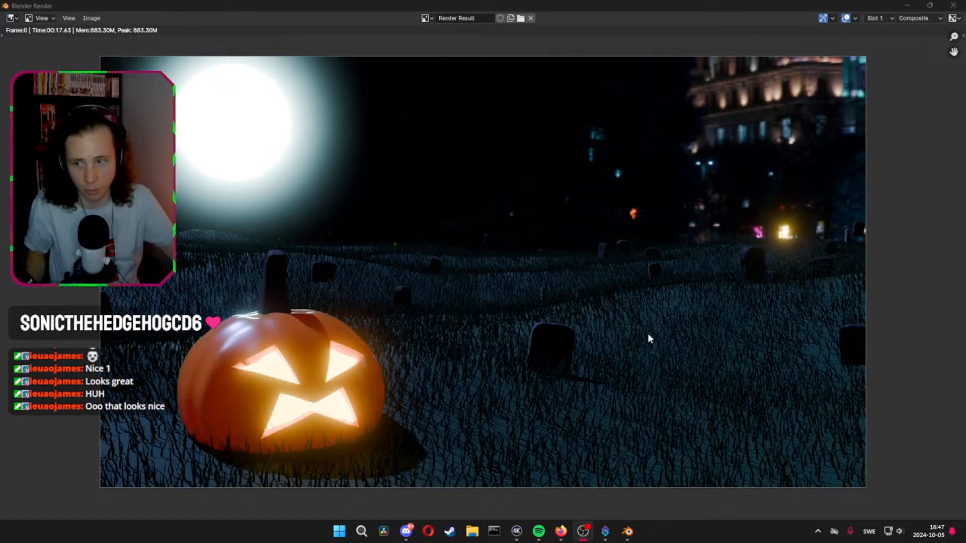
pyautogui.scroll(-6, 639, 318)
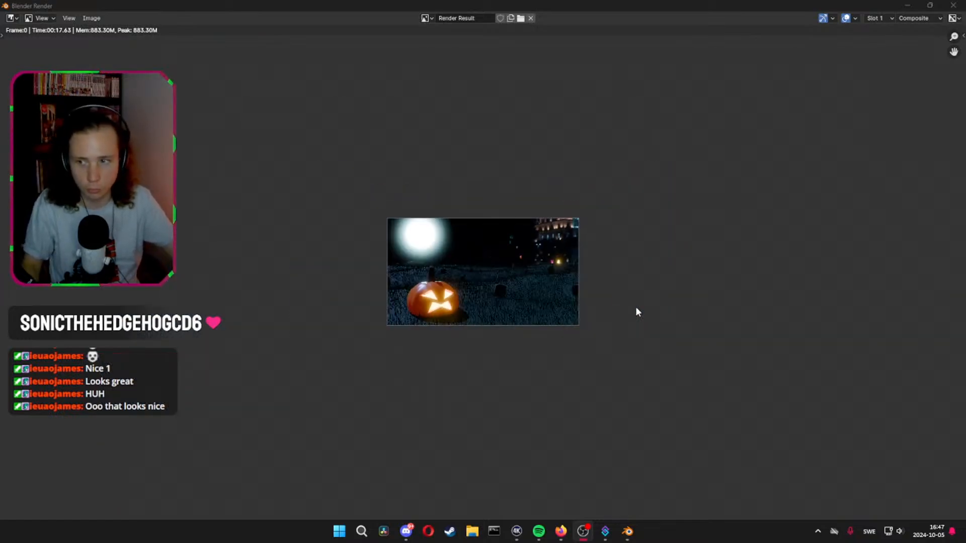
pyautogui.scroll(7, 635, 306)
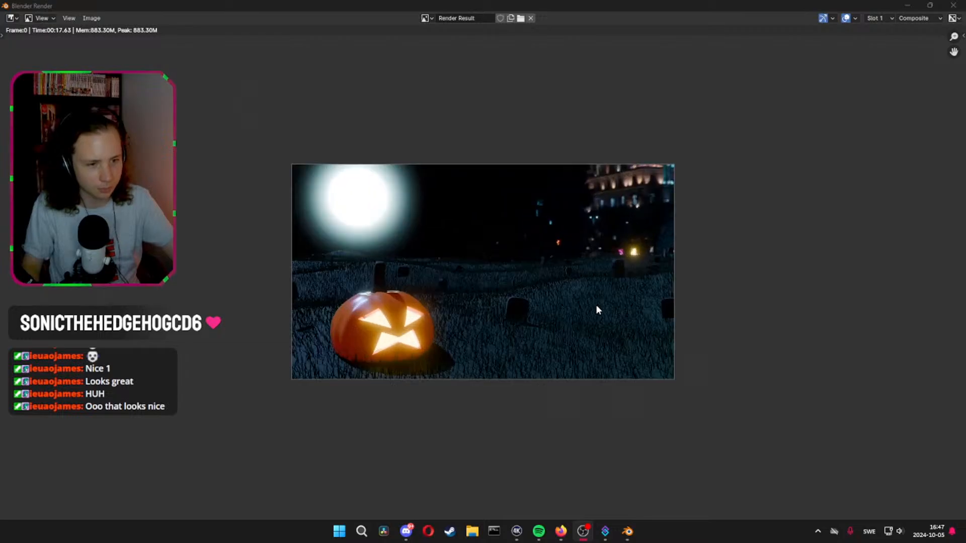
pyautogui.scroll(-1, 554, 308)
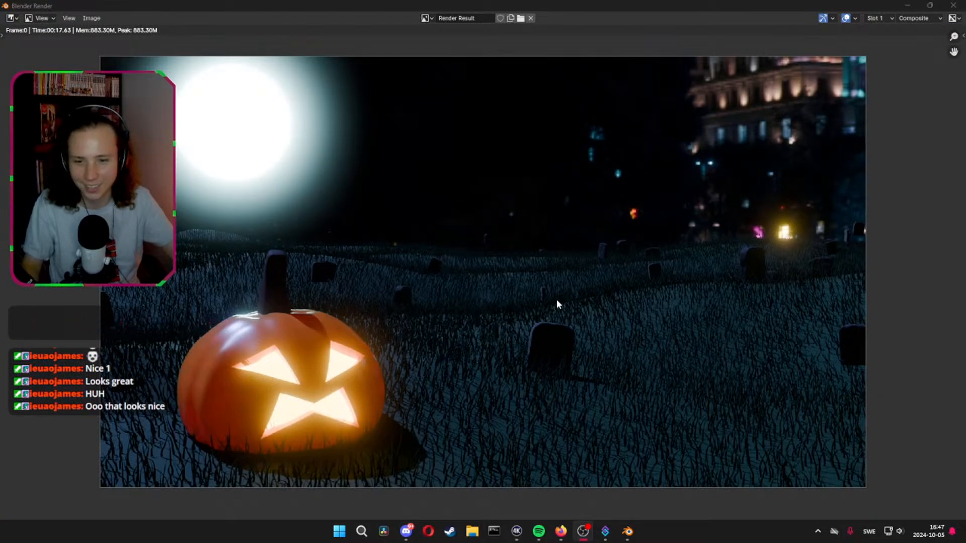
pyautogui.moveTo(629, 538)
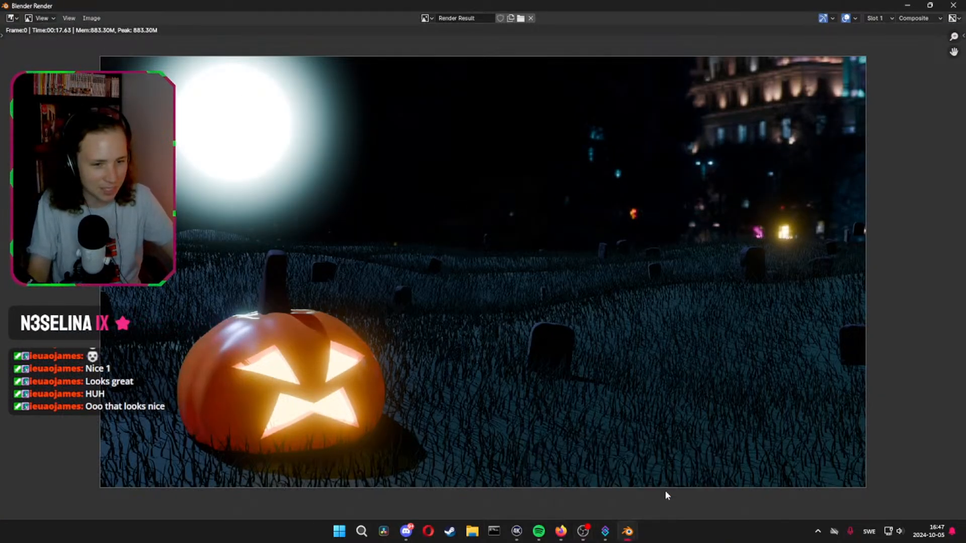
pyautogui.click(599, 482)
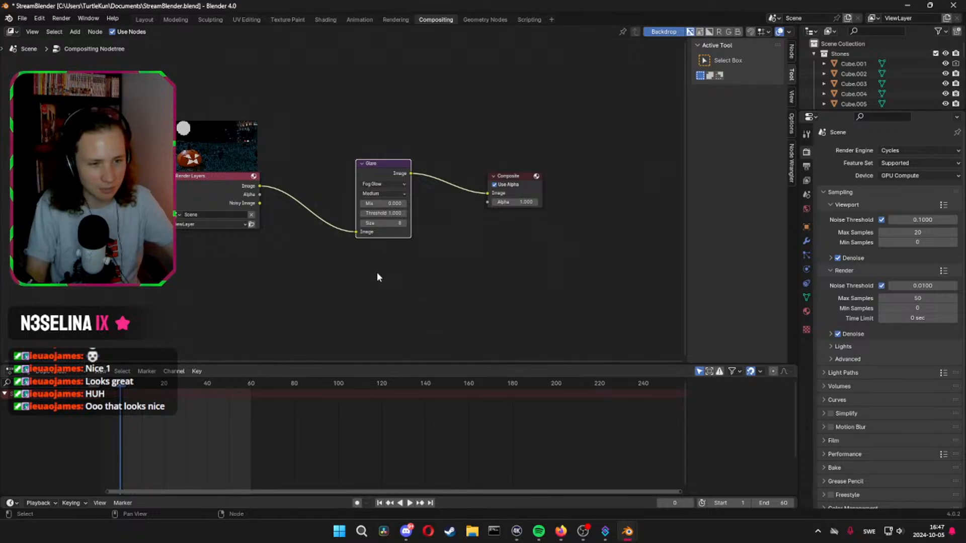
pyautogui.moveTo(377, 276); pyautogui.dragTo(403, 289, button='middle')
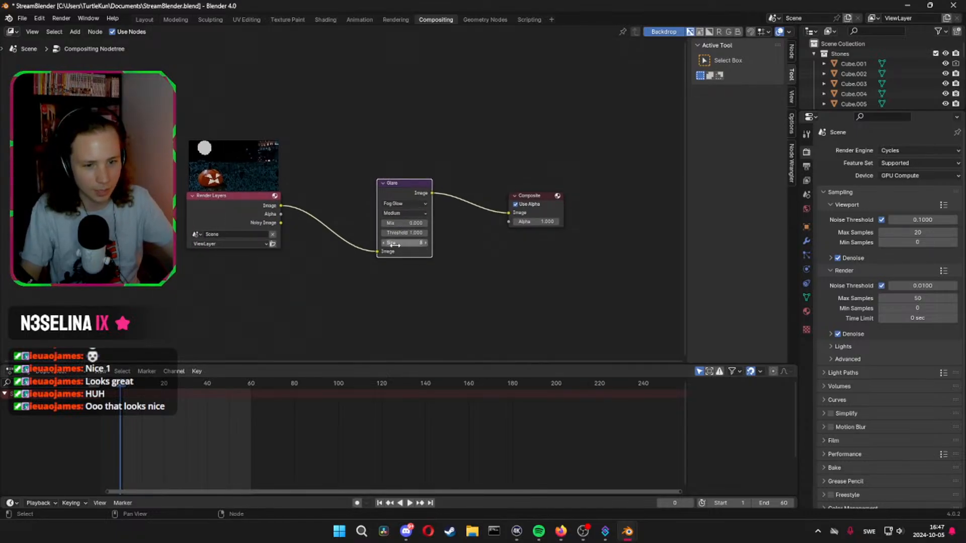
pyautogui.moveTo(627, 531)
pyautogui.click(647, 506)
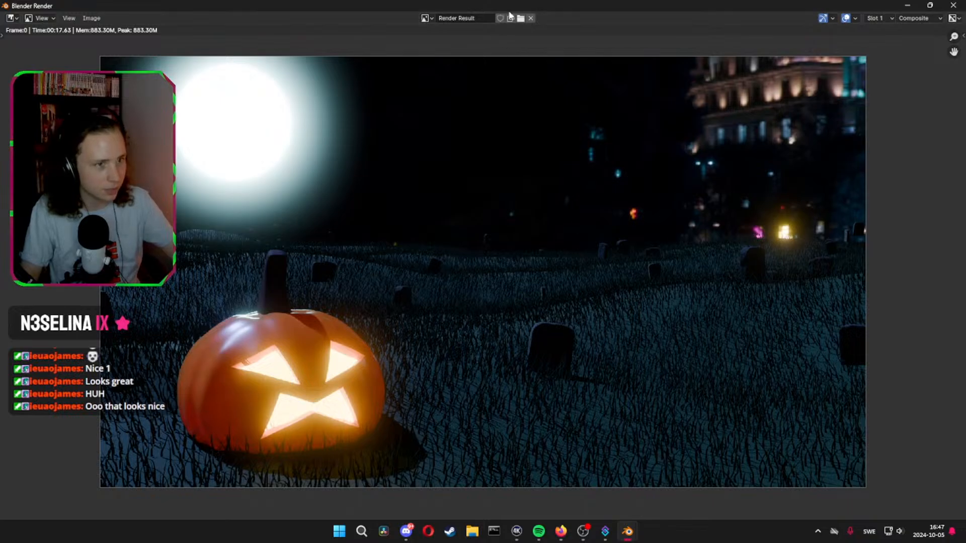
pyautogui.press('Escape')
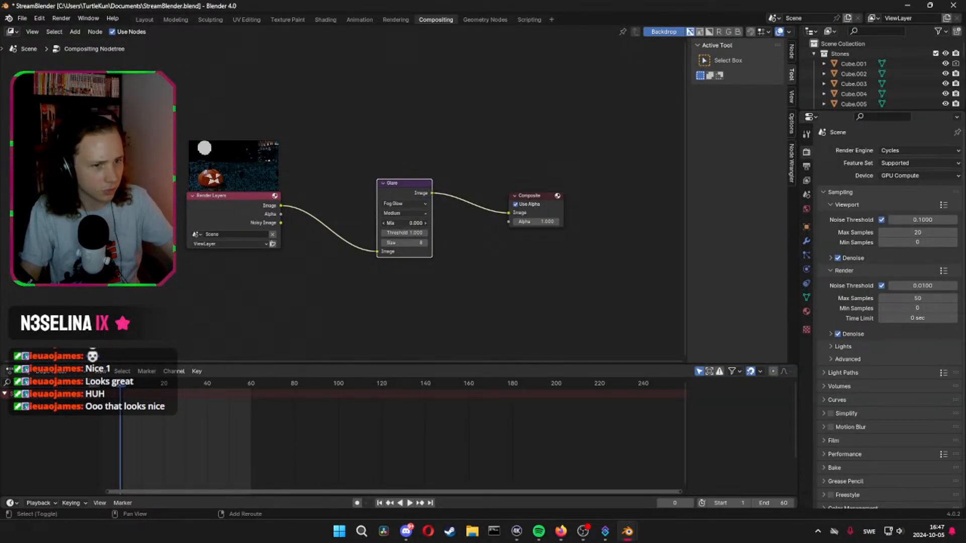
# Try lowering the Glare node's Mix value, and reset it to its default
pyautogui.moveTo(405, 223); pyautogui.dragTo(293, 223)
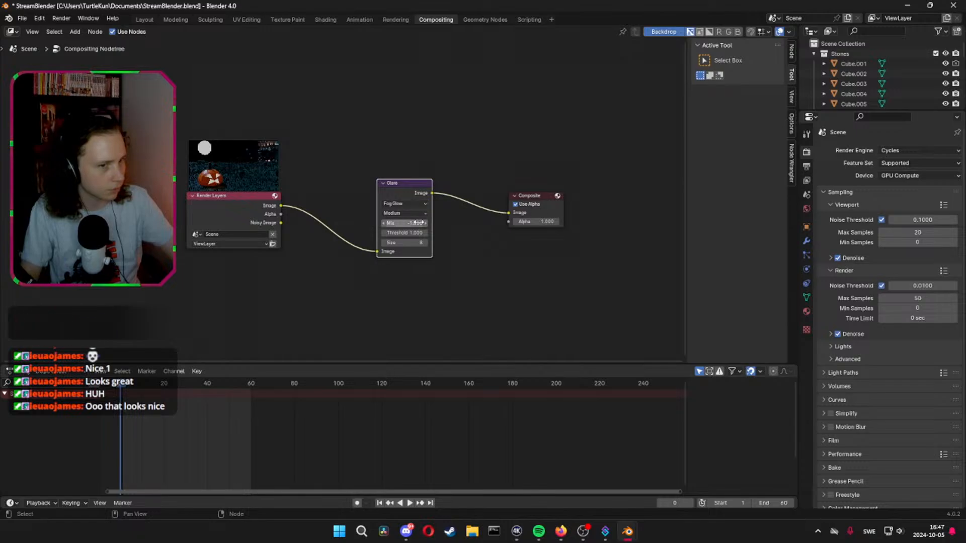
pyautogui.rightClick(417, 223)
pyautogui.click(493, 225)
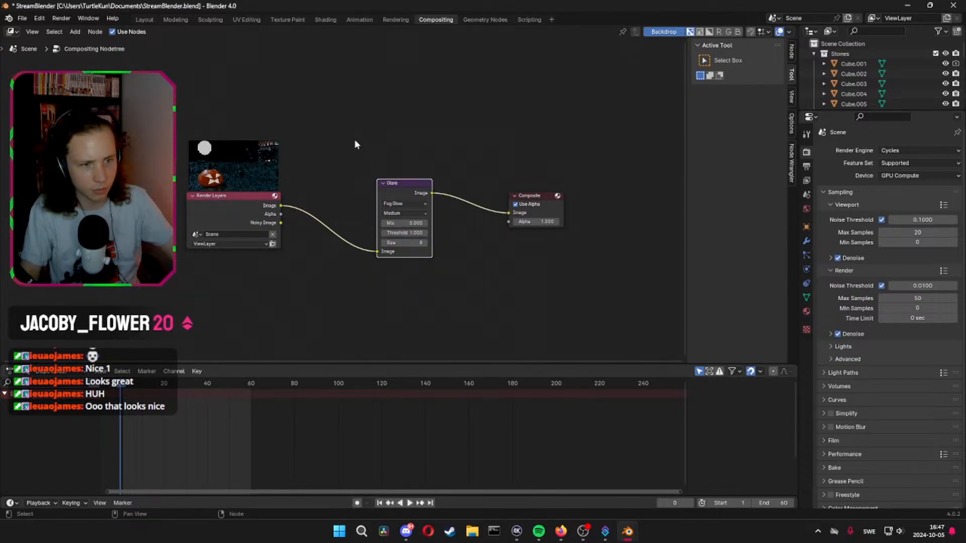
# Connect a Viewer node to the Glare node's image output to preview the result as a backdrop
pyautogui.keyDown('ctrl'); pyautogui.keyDown('shift'); pyautogui.click(401, 183); pyautogui.keyUp('shift'); pyautogui.keyUp('ctrl')
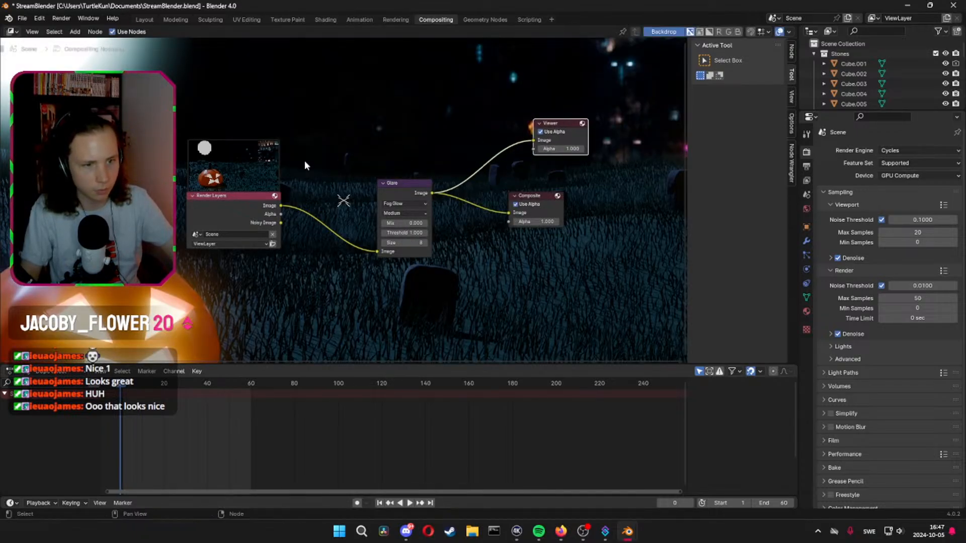
pyautogui.scroll(-2, 305, 165)
pyautogui.moveTo(330, 196); pyautogui.dragTo(310, 196, button='middle')
pyautogui.click(310, 196)
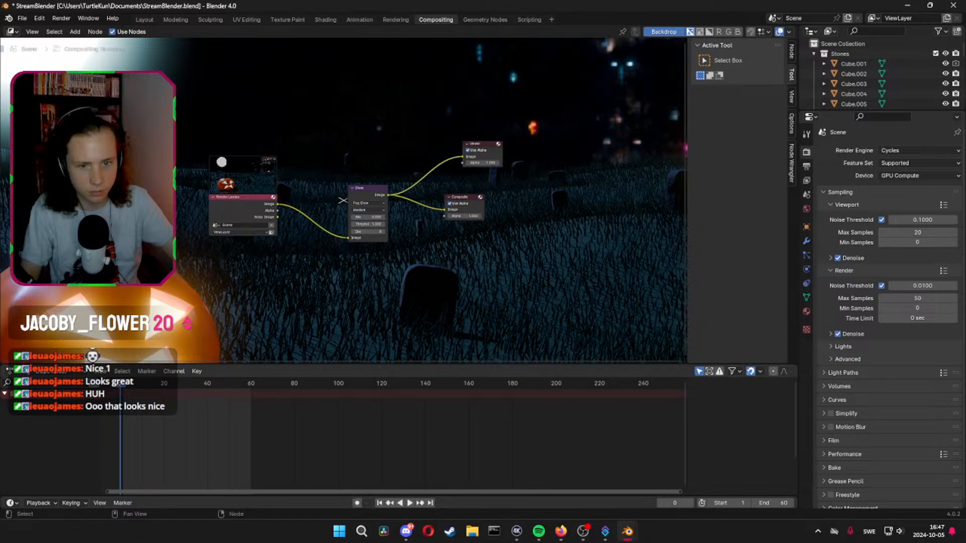
pyautogui.moveTo(368, 231); pyautogui.dragTo(410, 224, button='middle')
# Scale and reposition the backdrop so the whole rendered image fits inside the node editor
pyautogui.moveTo(345, 200); pyautogui.dragTo(522, 52)
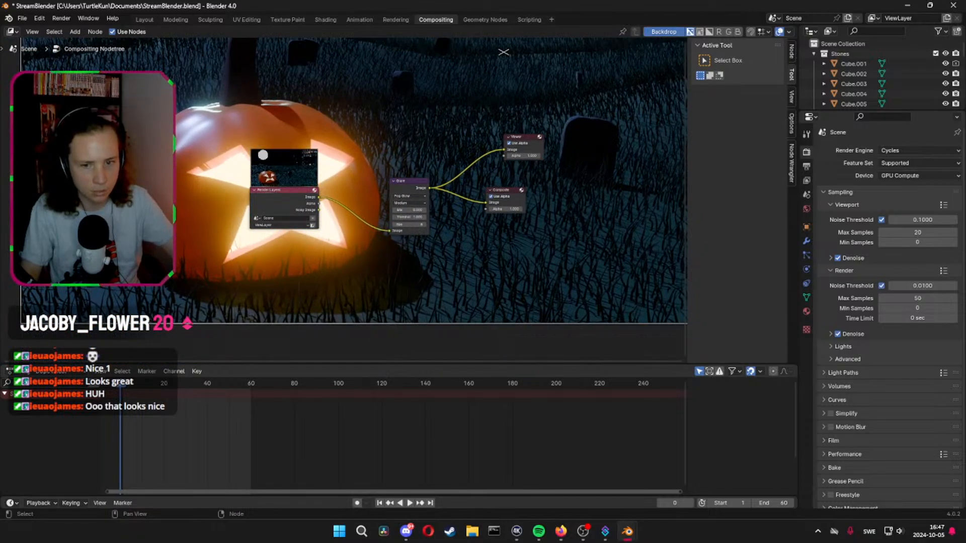
pyautogui.moveTo(19, 323); pyautogui.dragTo(381, 84)
pyautogui.moveTo(543, 79); pyautogui.dragTo(491, 110)
pyautogui.moveTo(597, 142); pyautogui.dragTo(532, 205, button='middle')
pyautogui.moveTo(604, 94); pyautogui.dragTo(602, 86, button='middle')
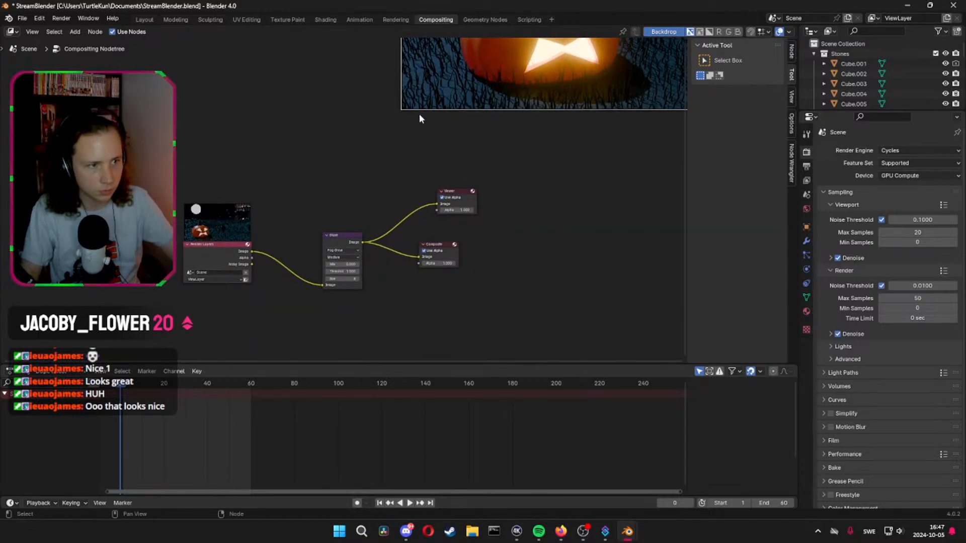
pyautogui.moveTo(401, 109); pyautogui.dragTo(64, 299)
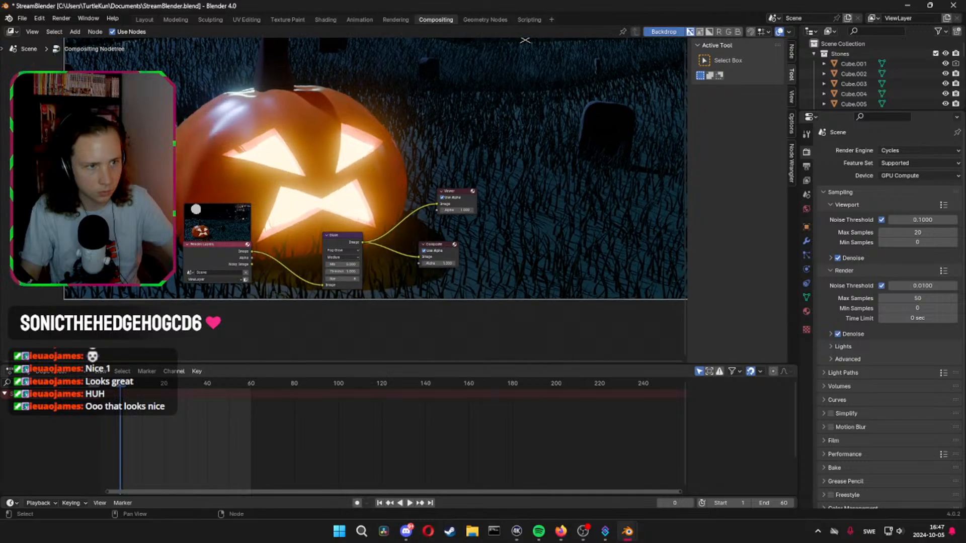
pyautogui.moveTo(525, 41); pyautogui.dragTo(473, 94)
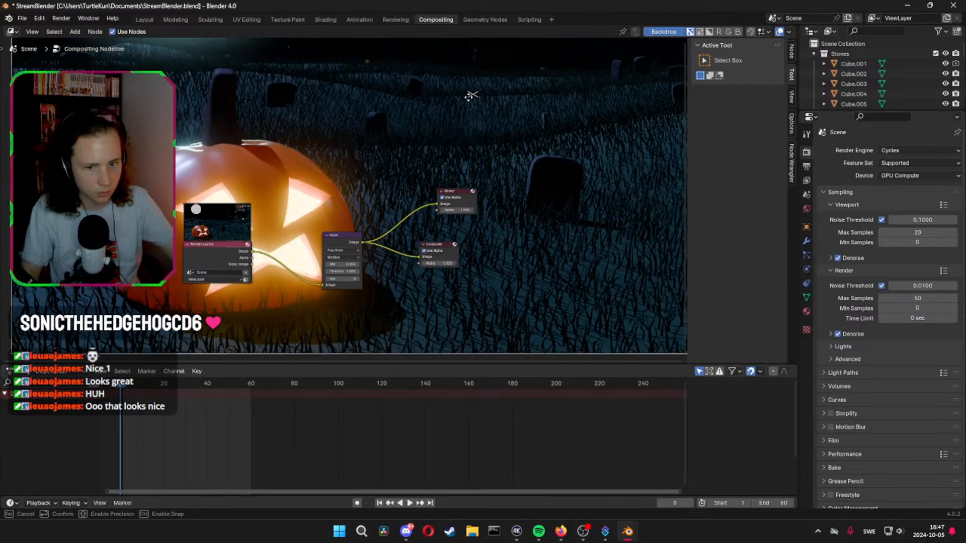
pyautogui.moveTo(13, 353); pyautogui.dragTo(210, 242)
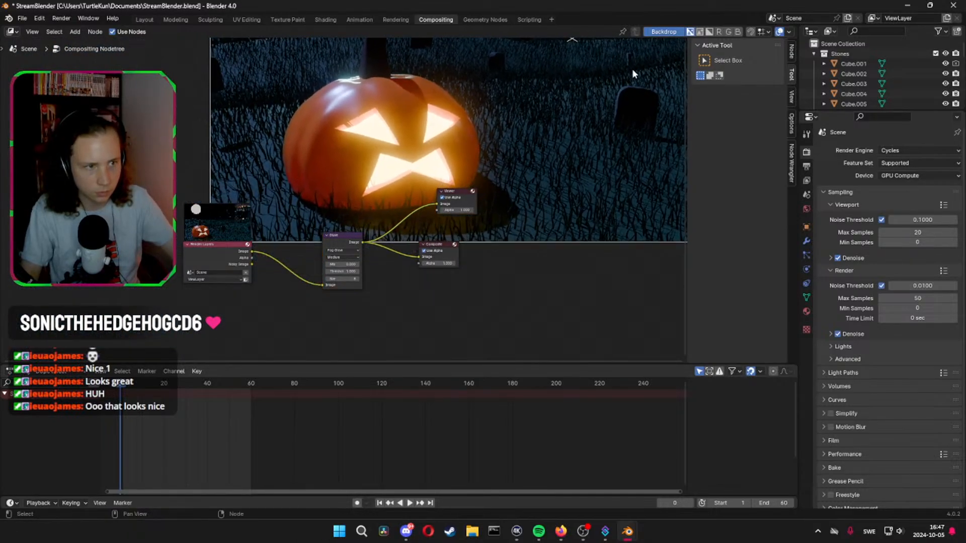
pyautogui.moveTo(573, 41); pyautogui.dragTo(369, 148)
pyautogui.moveTo(6, 348); pyautogui.dragTo(222, 230)
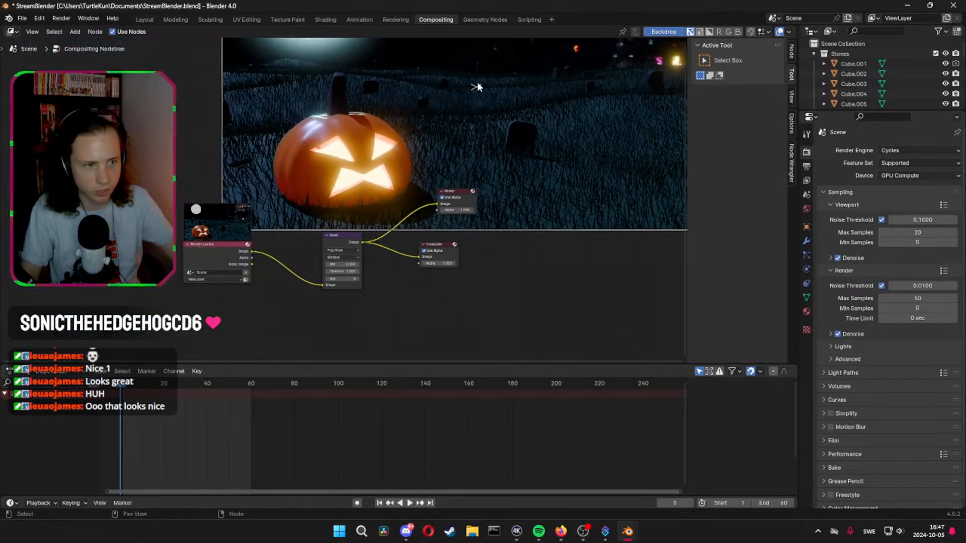
pyautogui.moveTo(476, 96); pyautogui.dragTo(336, 205)
# Rearrange the Render Layers and Glare nodes over the backdrop, and set the Glare node's Size to 7
pyautogui.moveTo(211, 255); pyautogui.dragTo(273, 139)
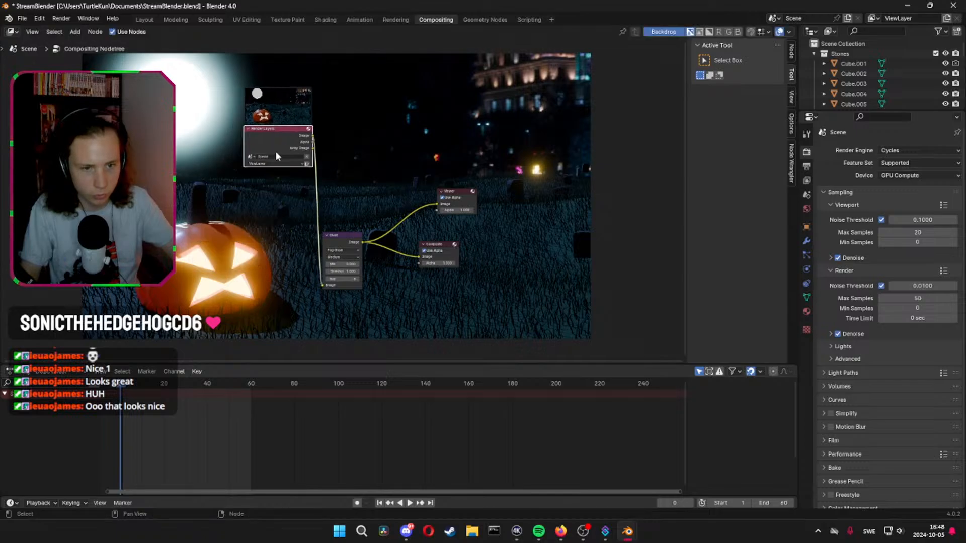
pyautogui.moveTo(343, 244); pyautogui.dragTo(384, 231)
pyautogui.click(386, 229)
pyautogui.click(387, 216)
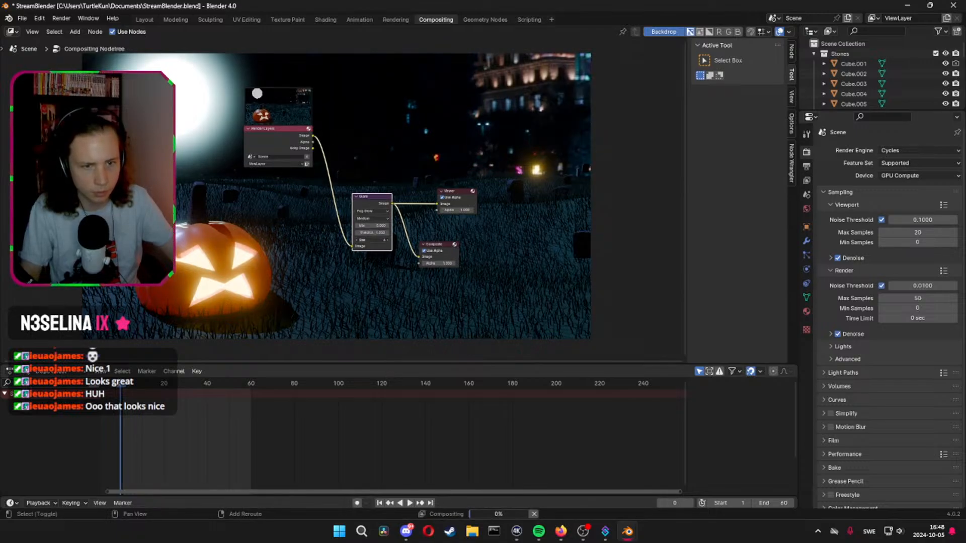
pyautogui.click(388, 240)
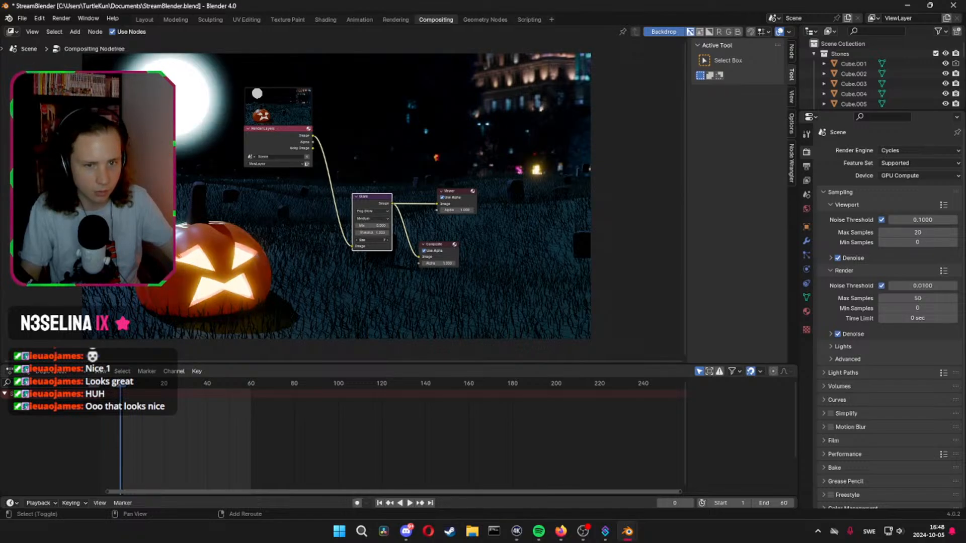
pyautogui.click(424, 284)
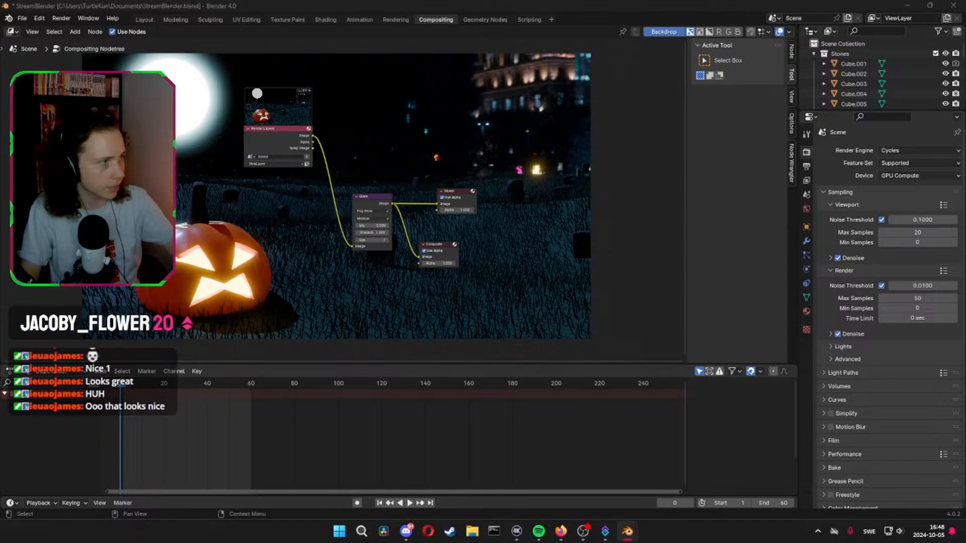
# Examine the smaller glow around the moon and pumpkin in the render result
pyautogui.moveTo(965, 20); pyautogui.dragTo(433, 1)
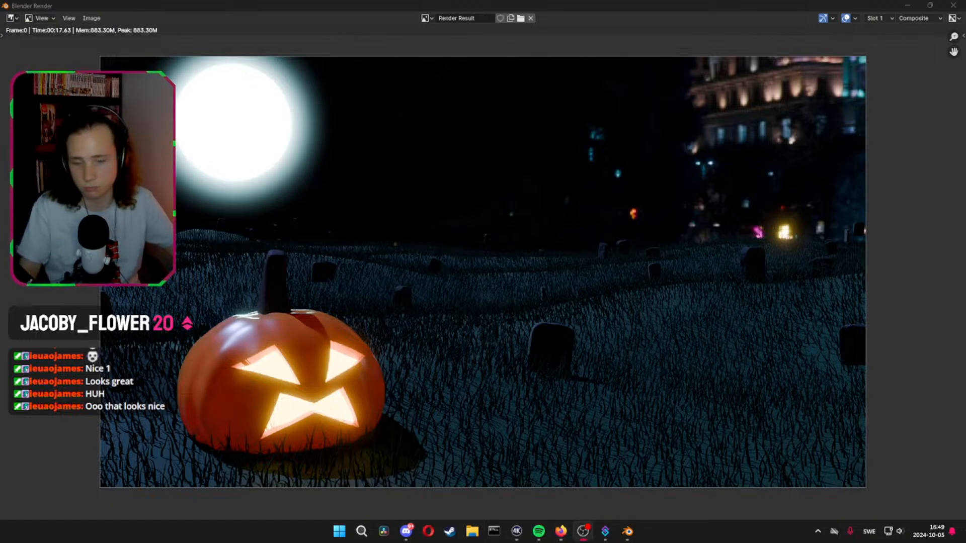
pyautogui.moveTo(632, 324); pyautogui.dragTo(666, 317, button='middle')
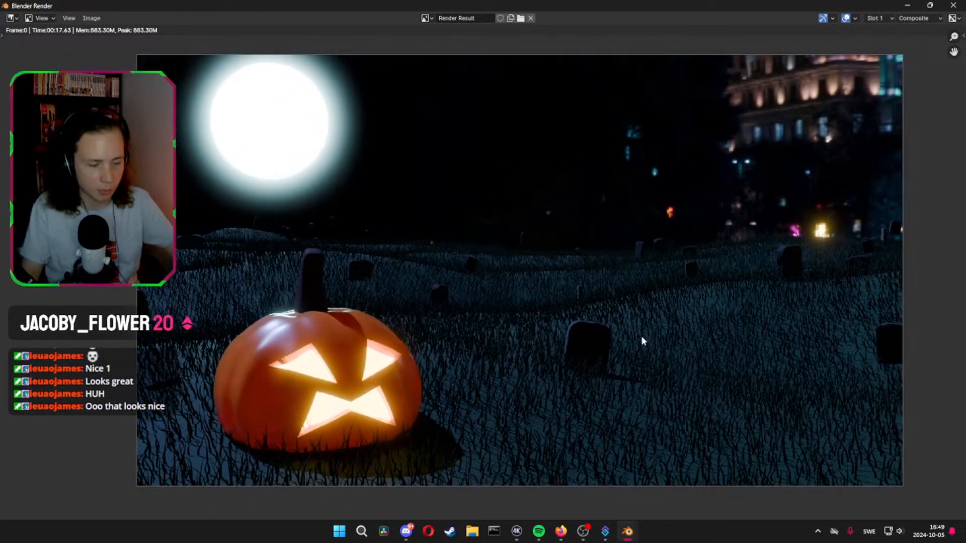
pyautogui.moveTo(658, 375); pyautogui.dragTo(685, 360, button='middle')
pyautogui.moveTo(628, 383)
pyautogui.mouseDown(button='middle')
pyautogui.moveTo(623, 373)
pyautogui.moveTo(610, 378)
pyautogui.mouseUp(button='middle')
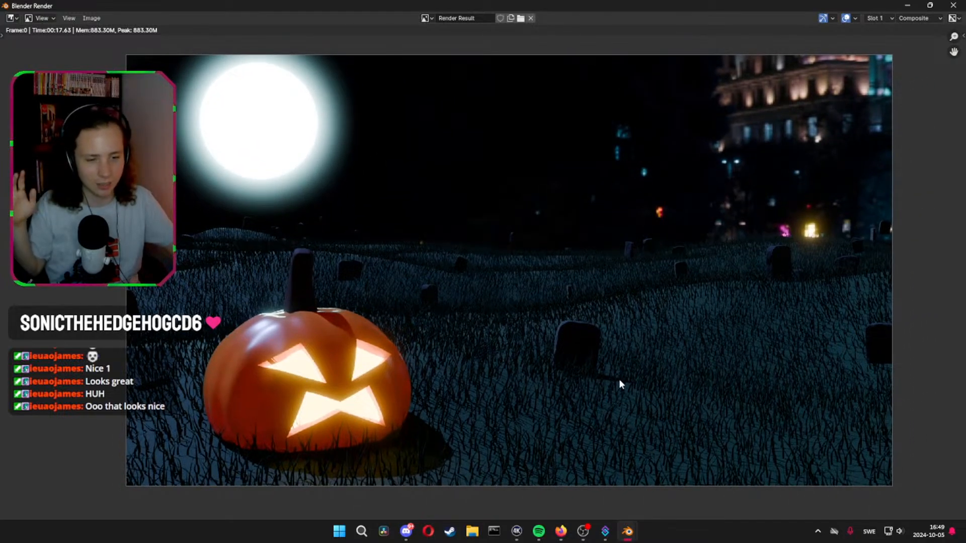